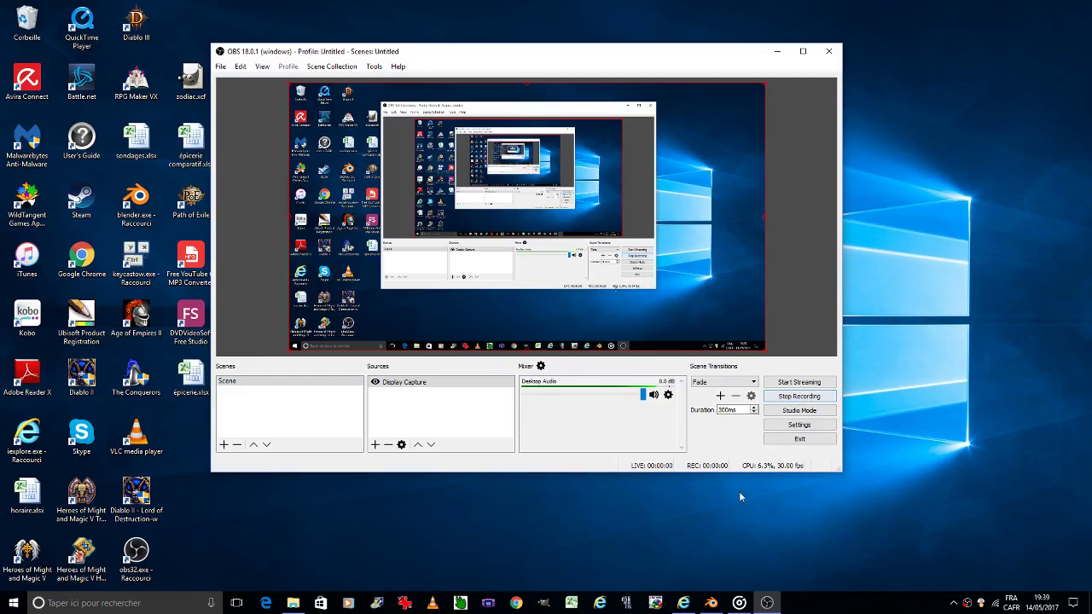
Maximize the Blender window and frame the spellbook's front cover in a straight-on orthographic view.
click(710, 603)
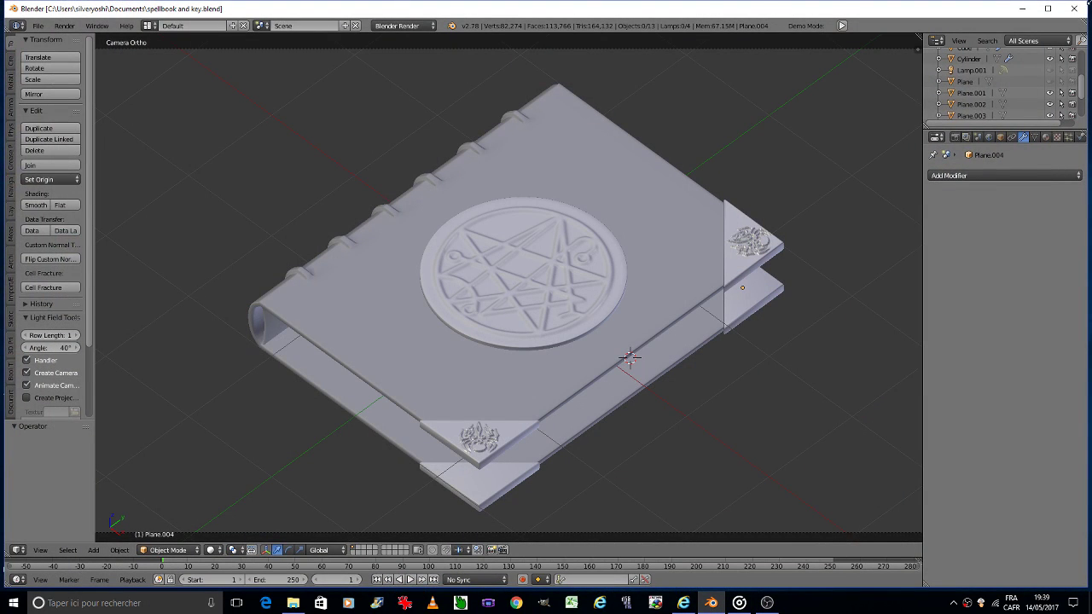
click(1048, 8)
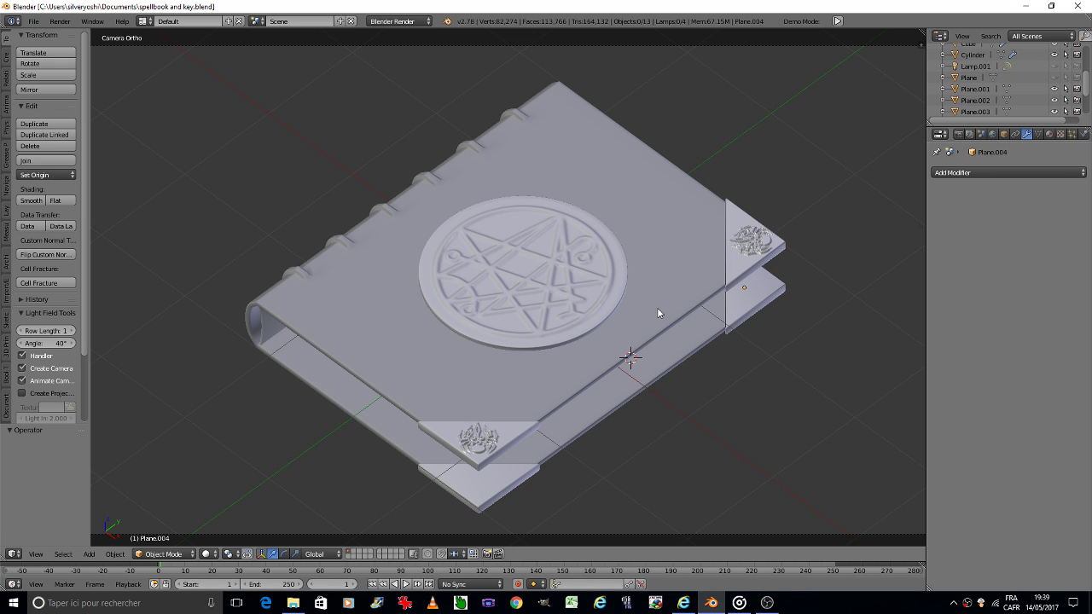
key(KP_8)
key(KP_8)
key(KP_8)
scroll(657, 314, up, 3)
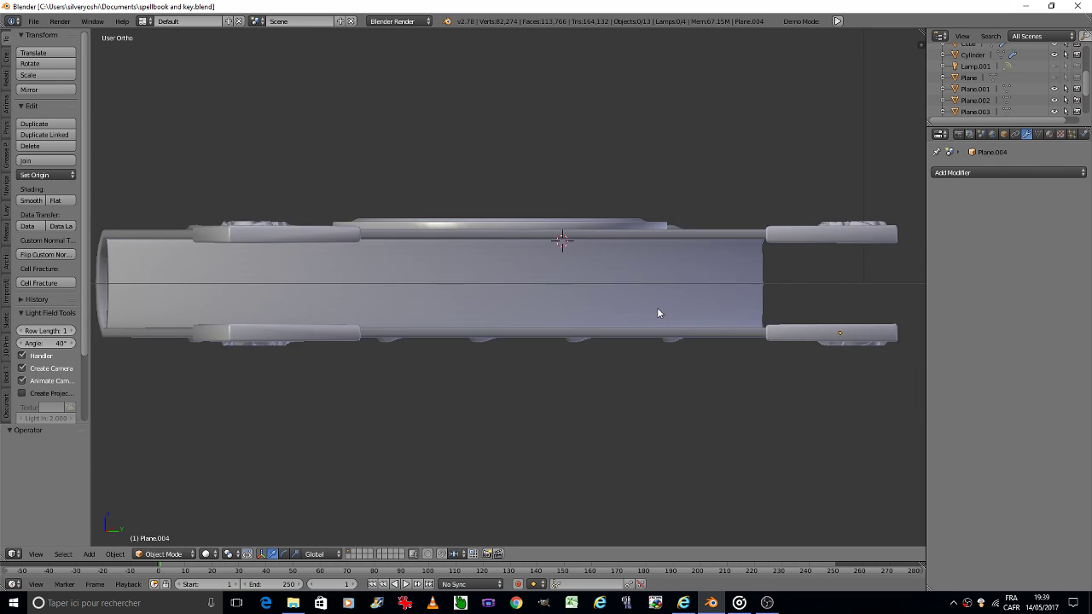
scroll(657, 313, up, 2)
key(KP_6)
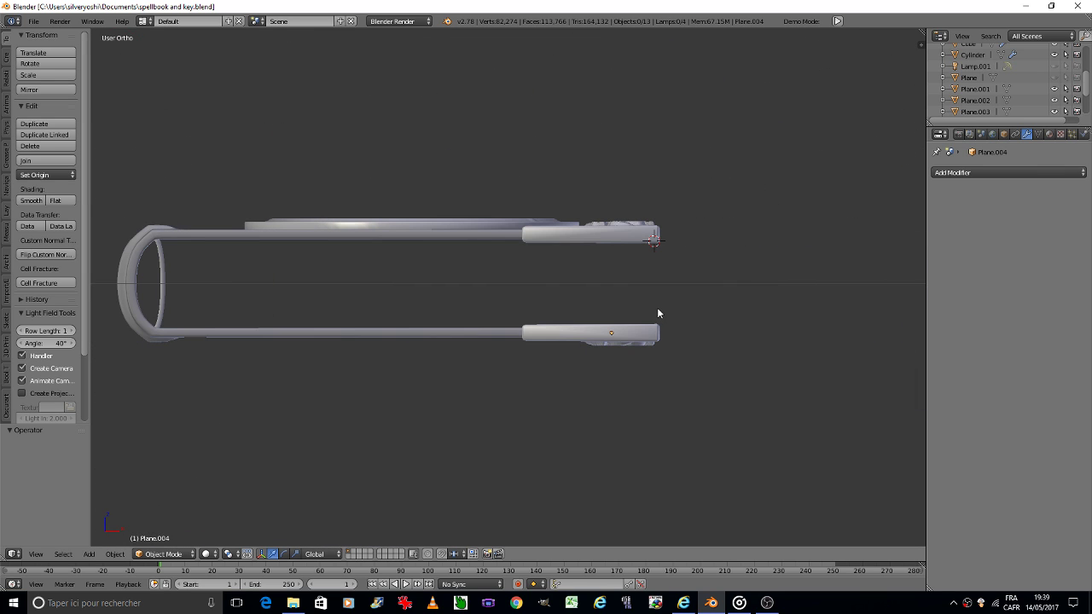
key(KP_8)
key(KP_8)
key(KP_8)
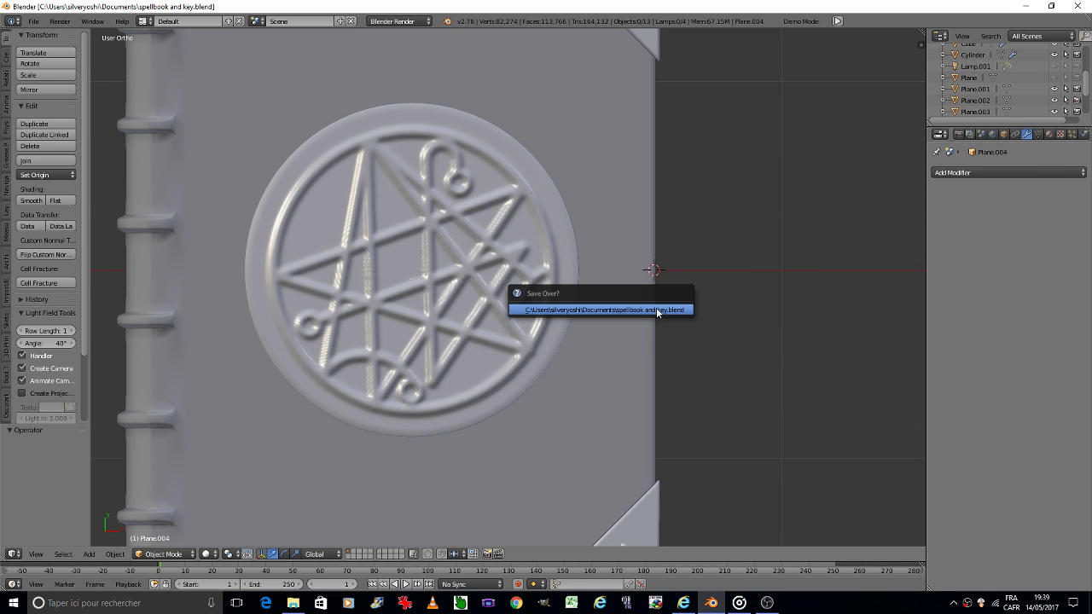
scroll(447, 220, down, 2)
mouse_move(501, 147)
shift+middle_down()
mouse_move(510, 180)
mouse_move(526, 187)
shift+middle_up()
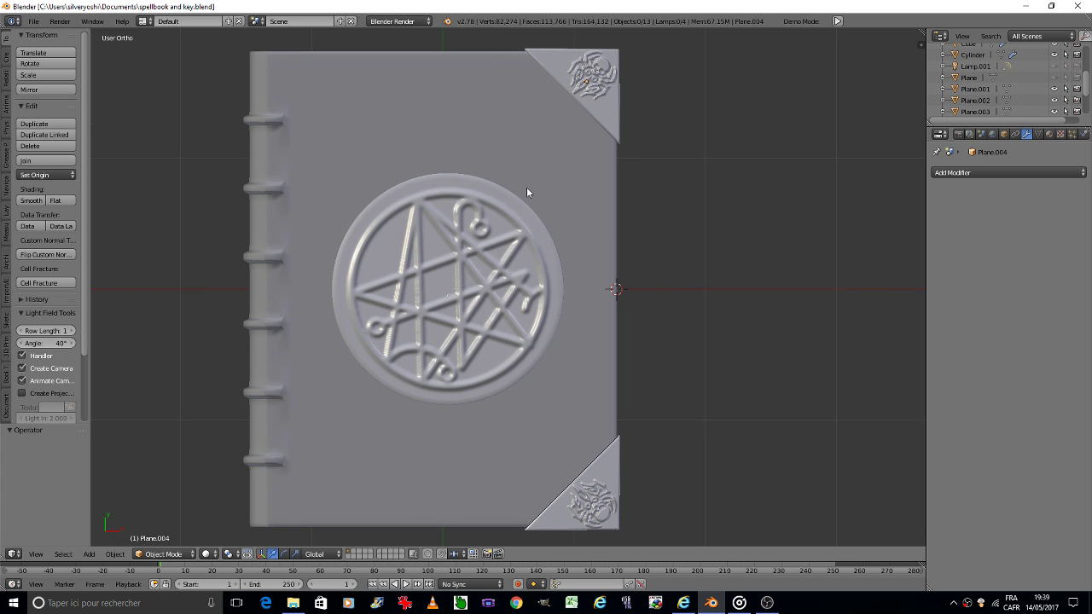
Add a plane, scale it to 0.242 and raise it along Z above the cover.
click(5, 58)
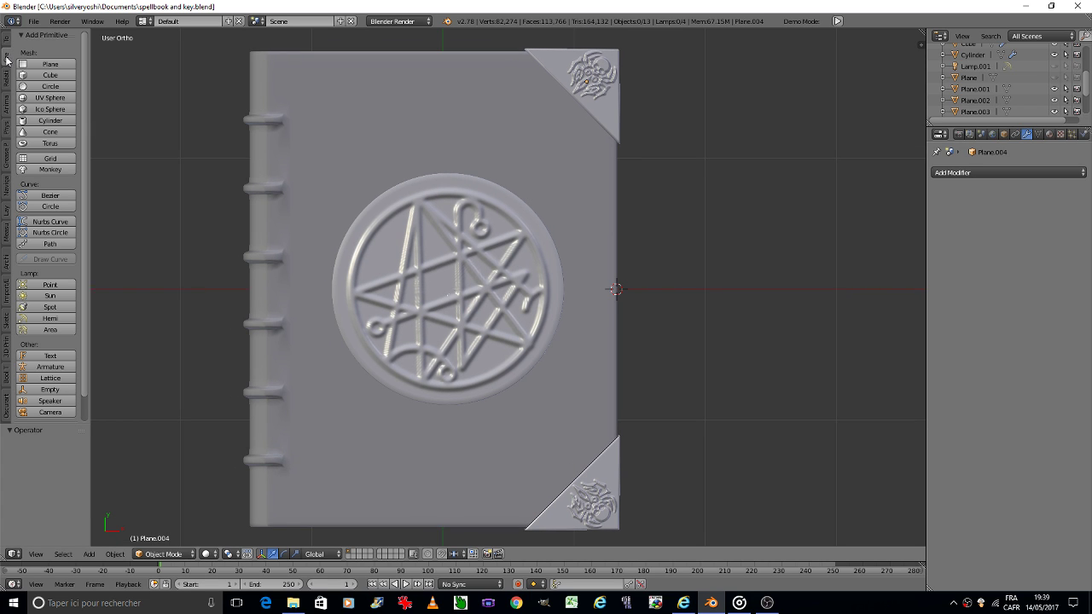
click(49, 65)
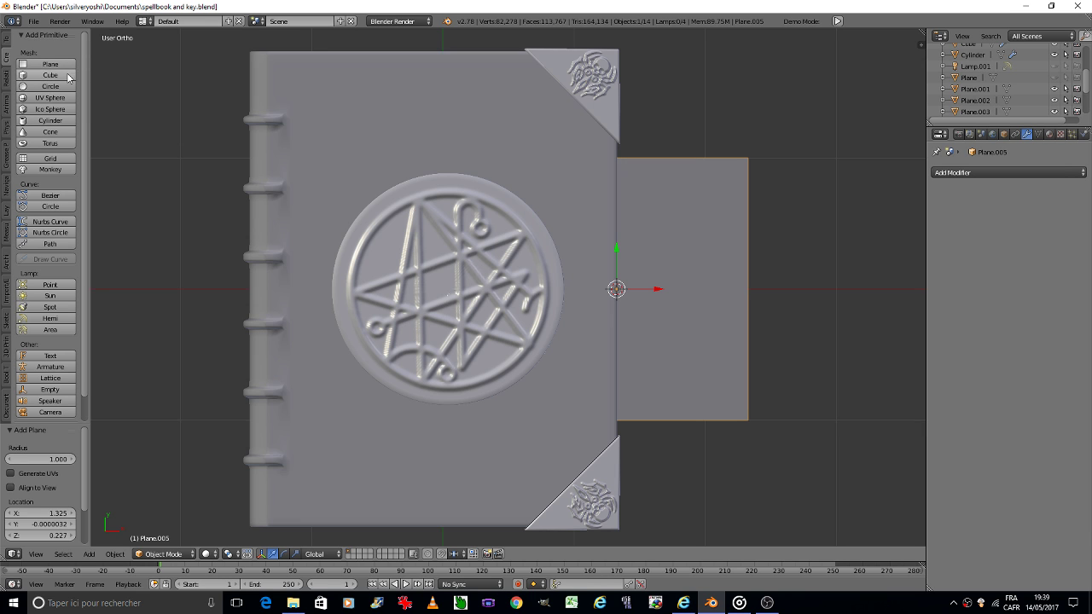
key(s)
click(634, 316)
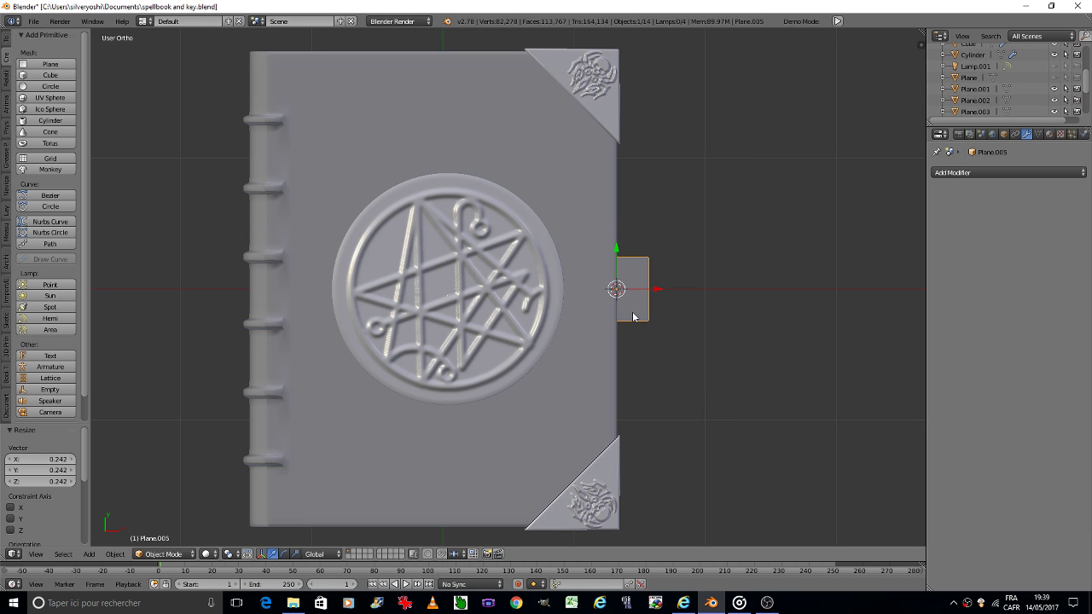
key(KP_2)
key(KP_2)
key(KP_2)
key(KP_2)
key(KP_2)
key(KP_2)
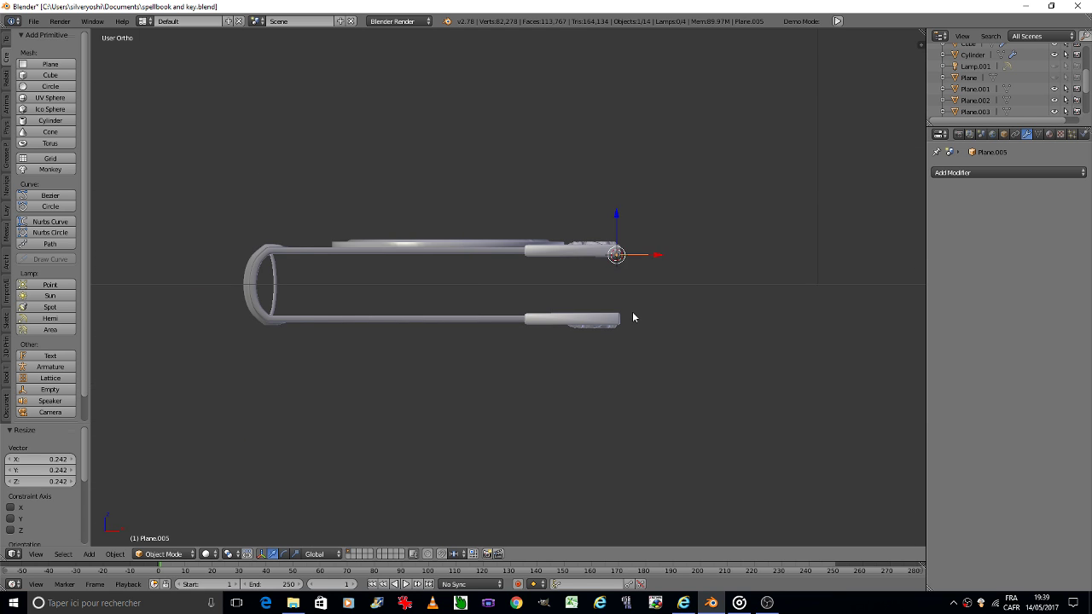
key(g)
key(z)
click(630, 295)
key(KP_8)
key(KP_8)
key(KP_8)
key(KP_8)
key(KP_8)
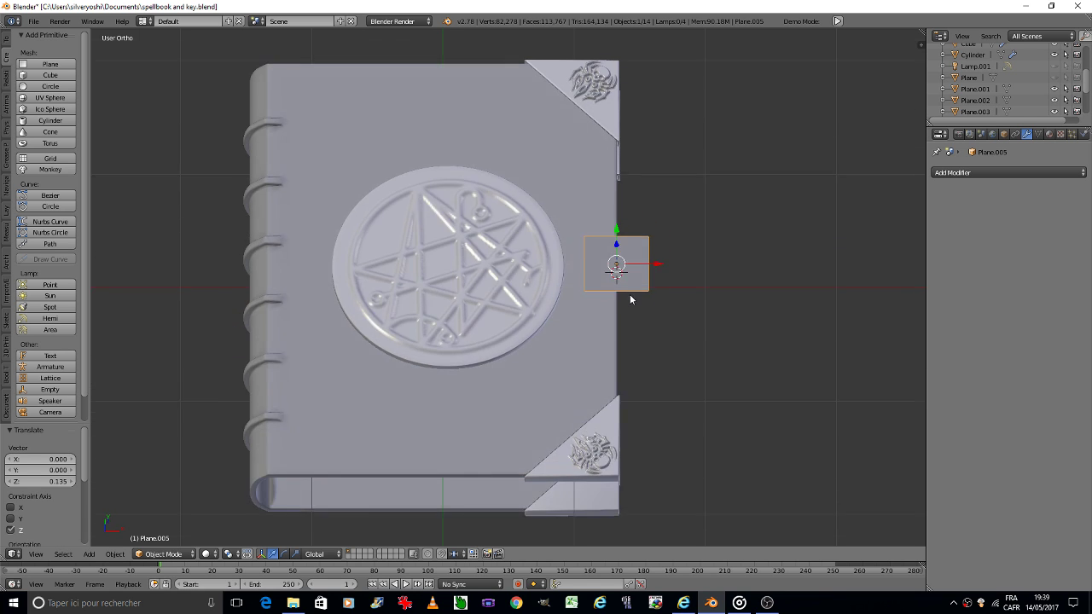
key(KP_8)
Shrink the plane slightly and place it below the cover's top-right corner piece.
key(g)
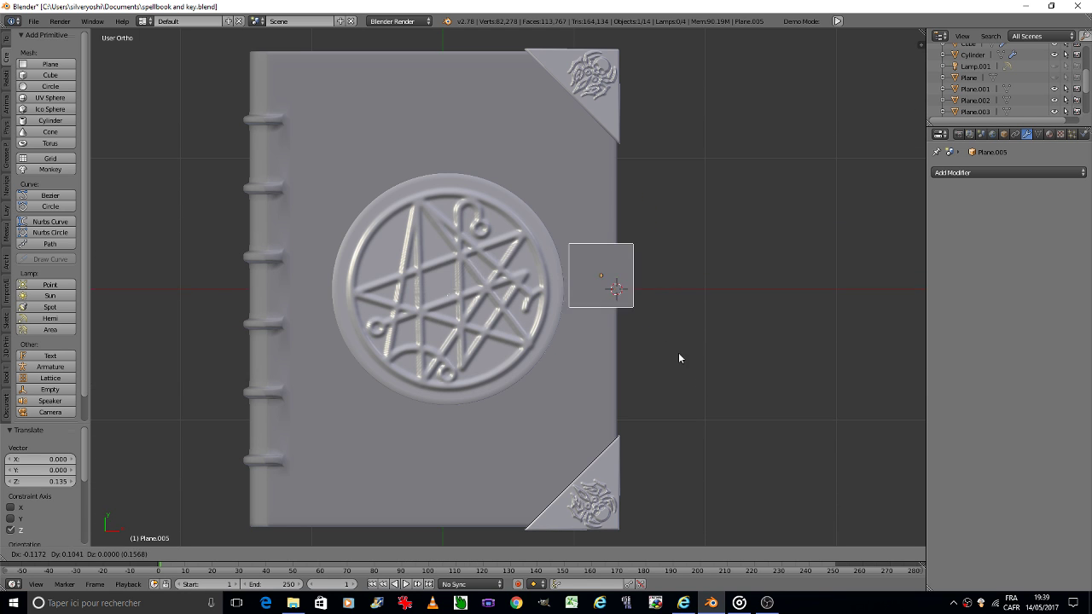
click(638, 245)
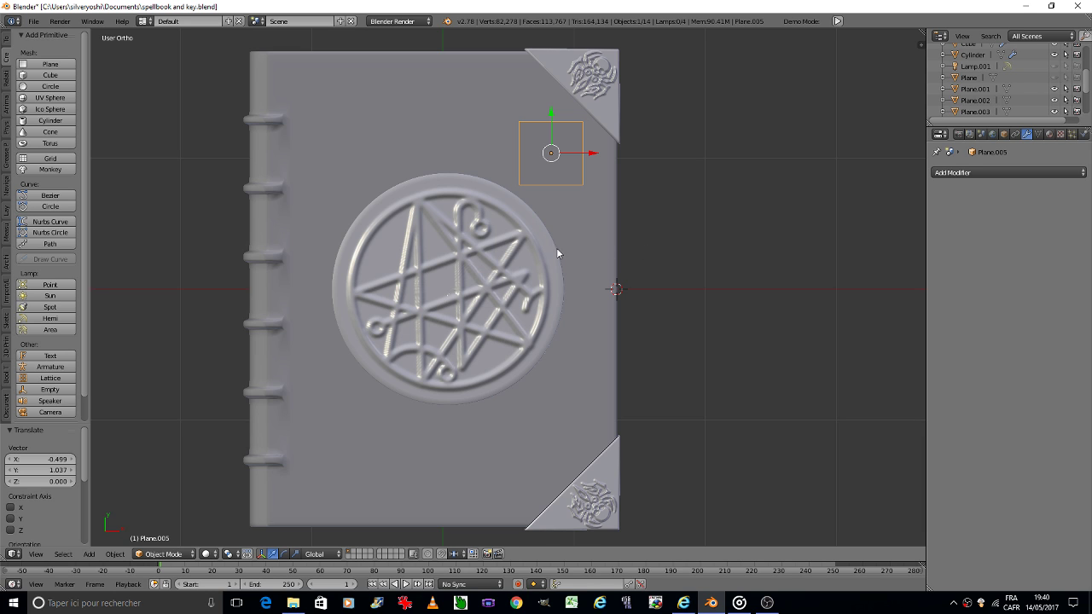
key(s)
click(582, 255)
key(g)
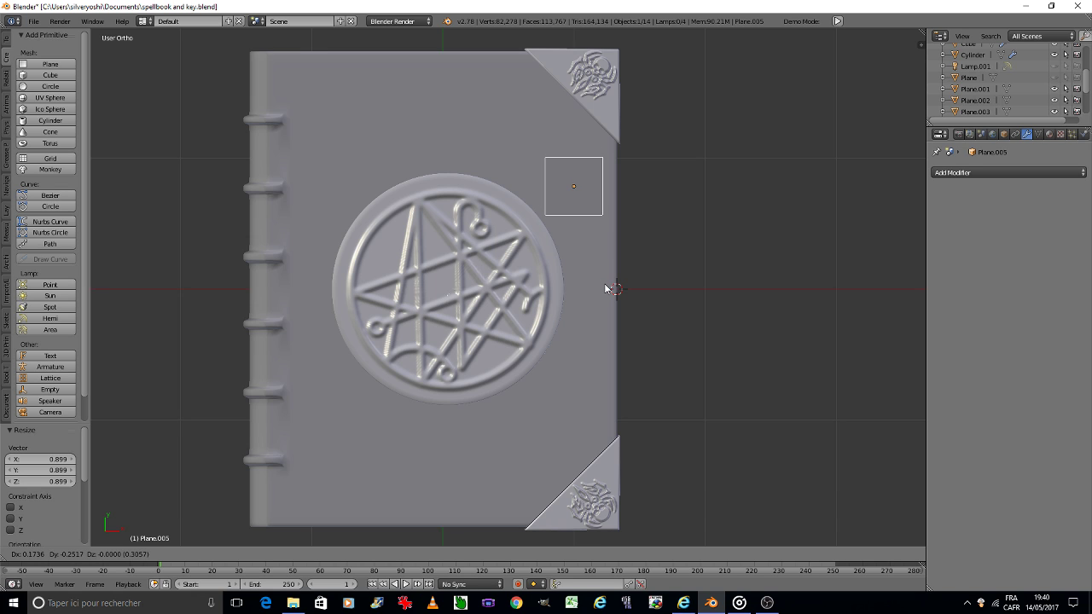
click(606, 289)
key(s)
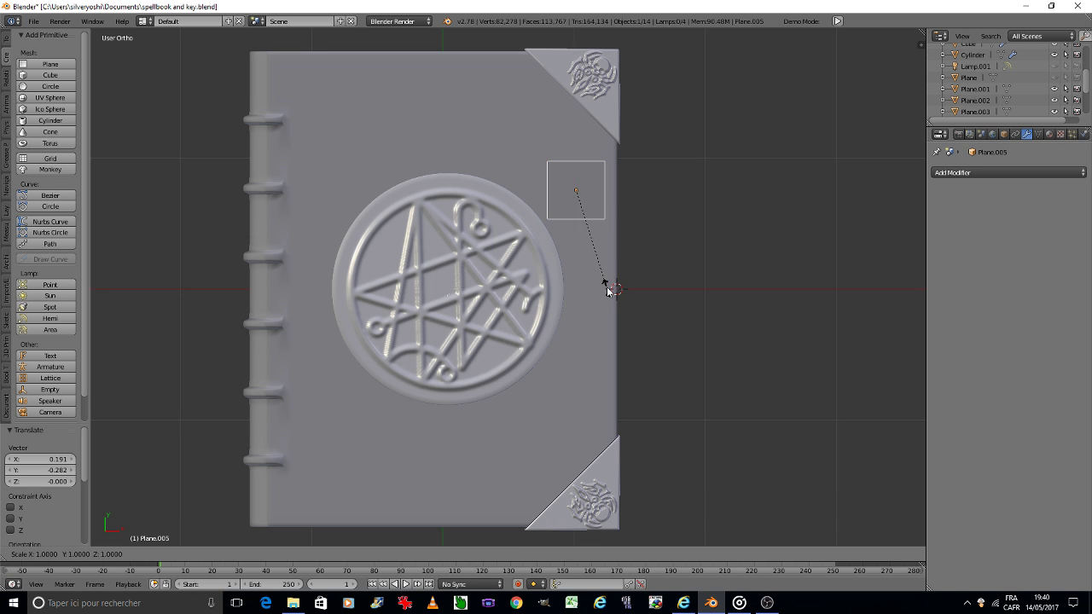
right_click(607, 290)
In Edit Mode, add 7 vertical and 6 horizontal evenly spaced loop cuts.
key(Tab)
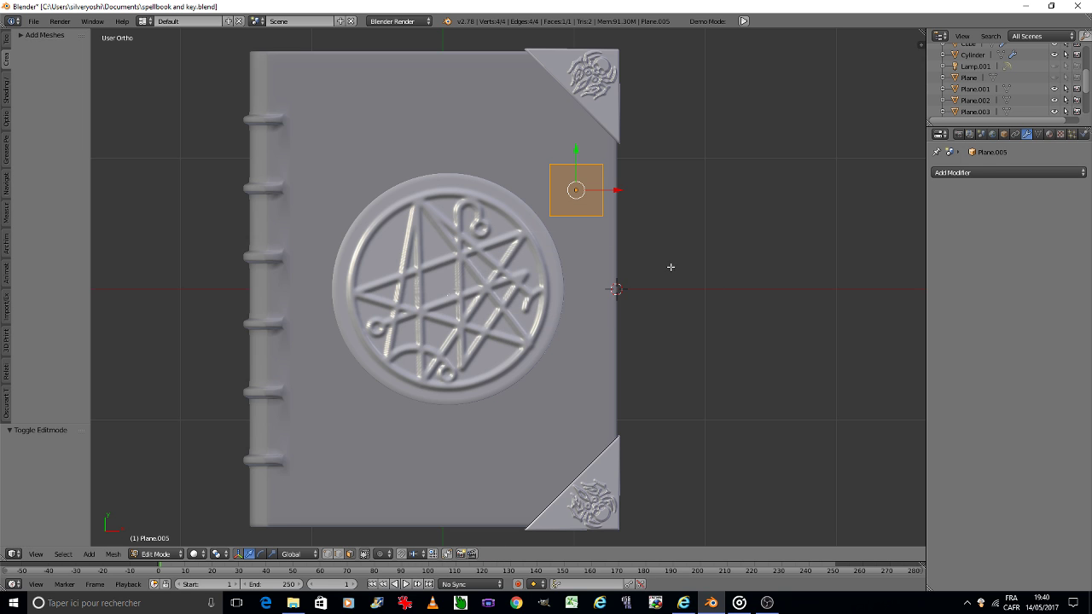
scroll(591, 198, up, 5)
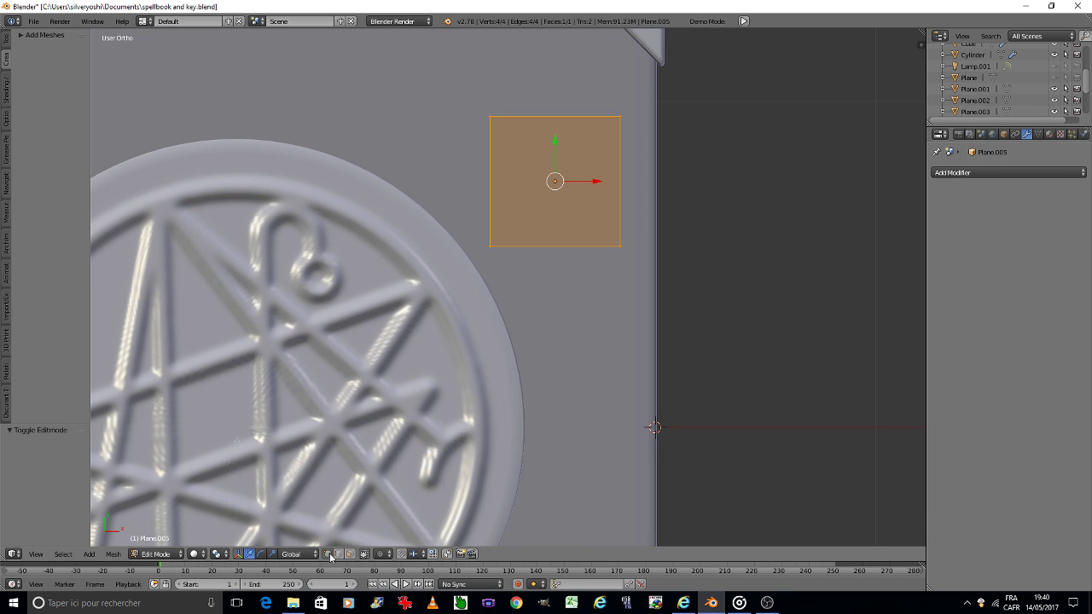
shift+middle_drag(496, 311, 443, 423)
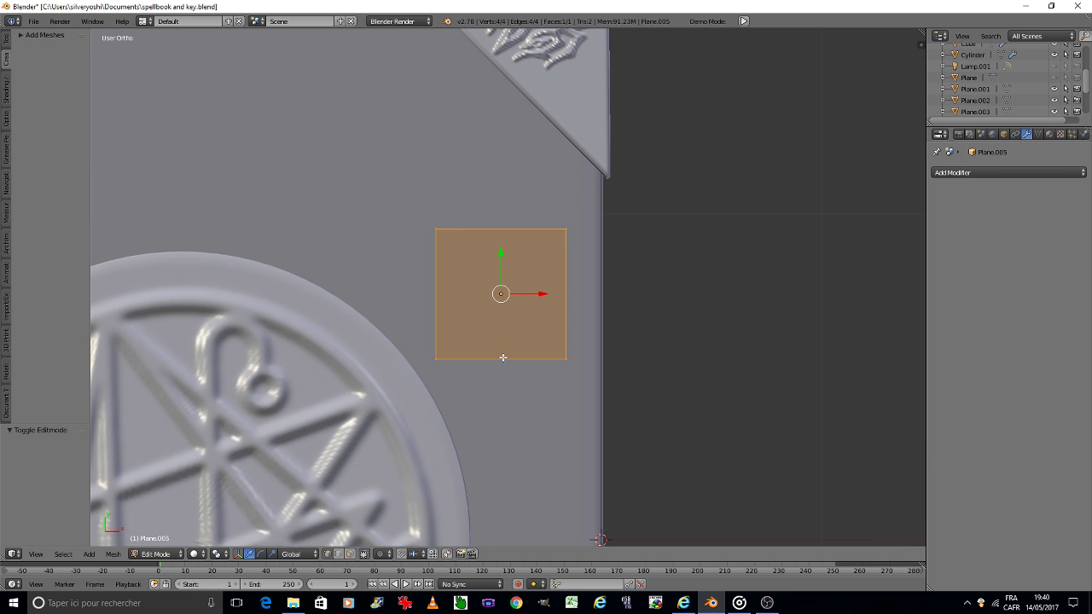
key(ctrl+r)
scroll(513, 352, up, 3)
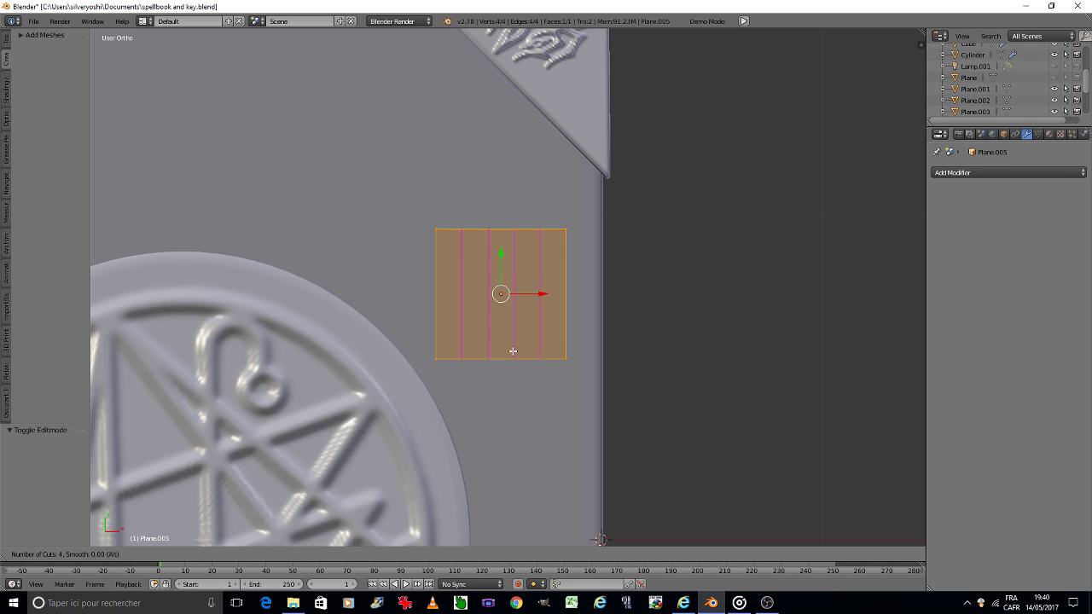
click(513, 351)
right_click(512, 352)
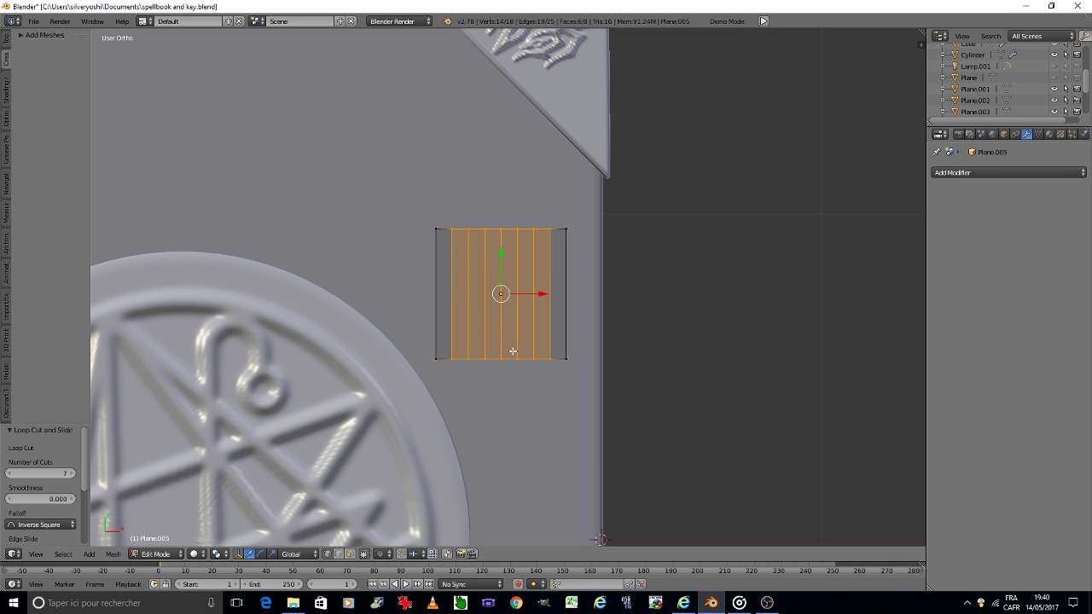
key(ctrl+r)
scroll(451, 298, up, 1)
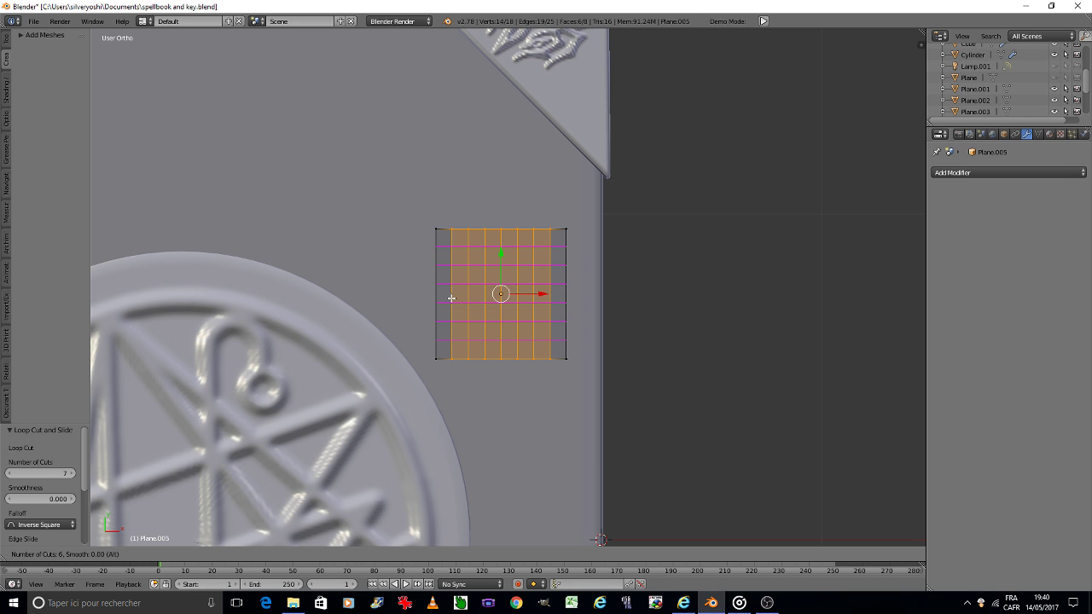
click(452, 298)
right_click(452, 298)
Select four vertices on the grid's top and bottom edges.
right_click(468, 229)
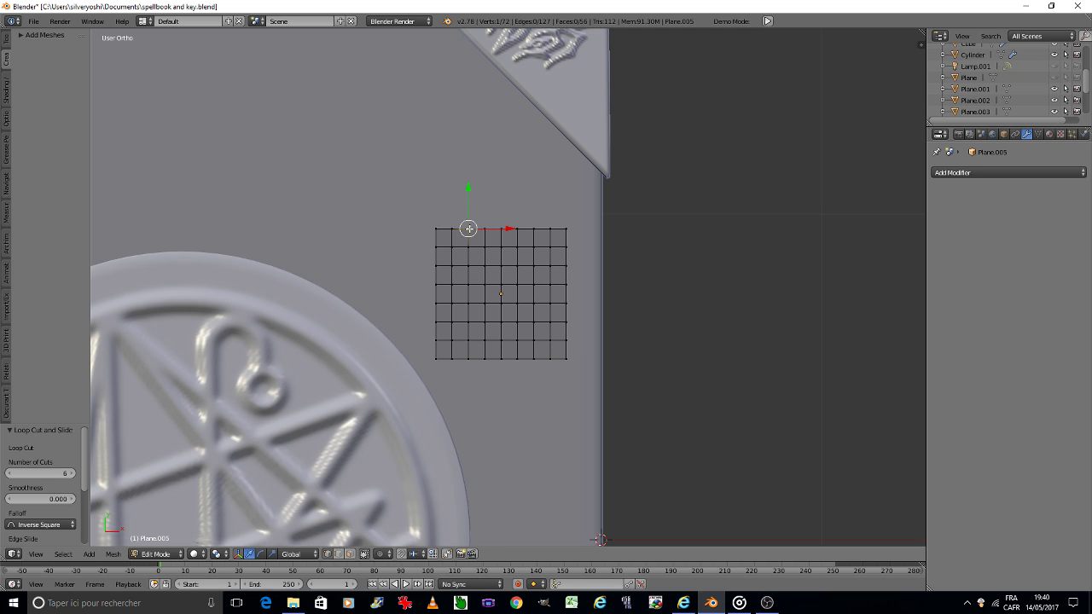
shift+right_click(530, 231)
shift+right_click(536, 355)
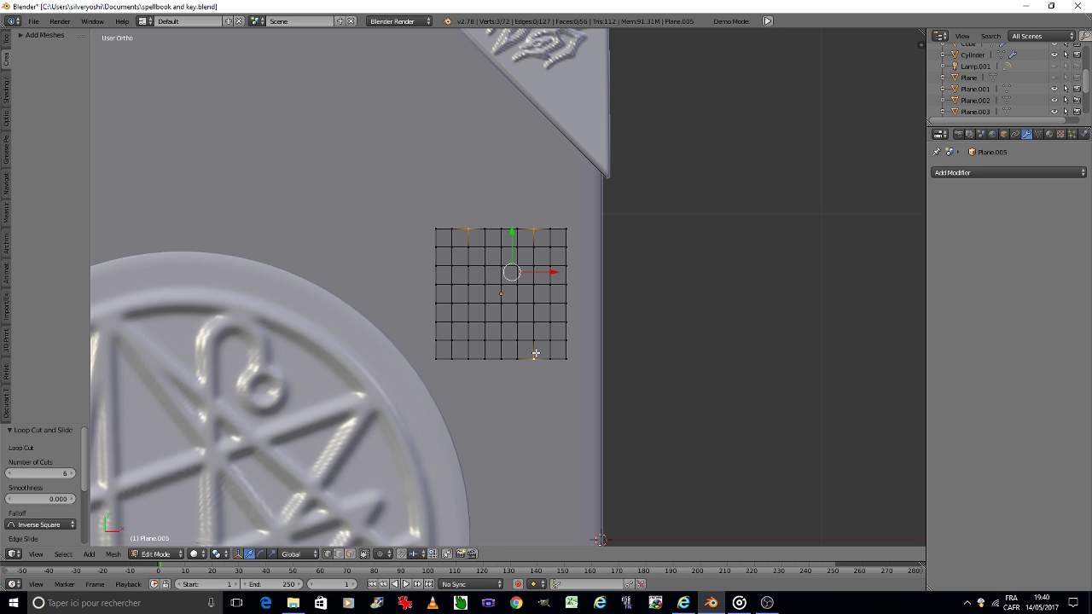
shift+right_click(464, 356)
With Sharp proportional editing on, stretch the top and bottom edge points along Y into spikes.
click(380, 554)
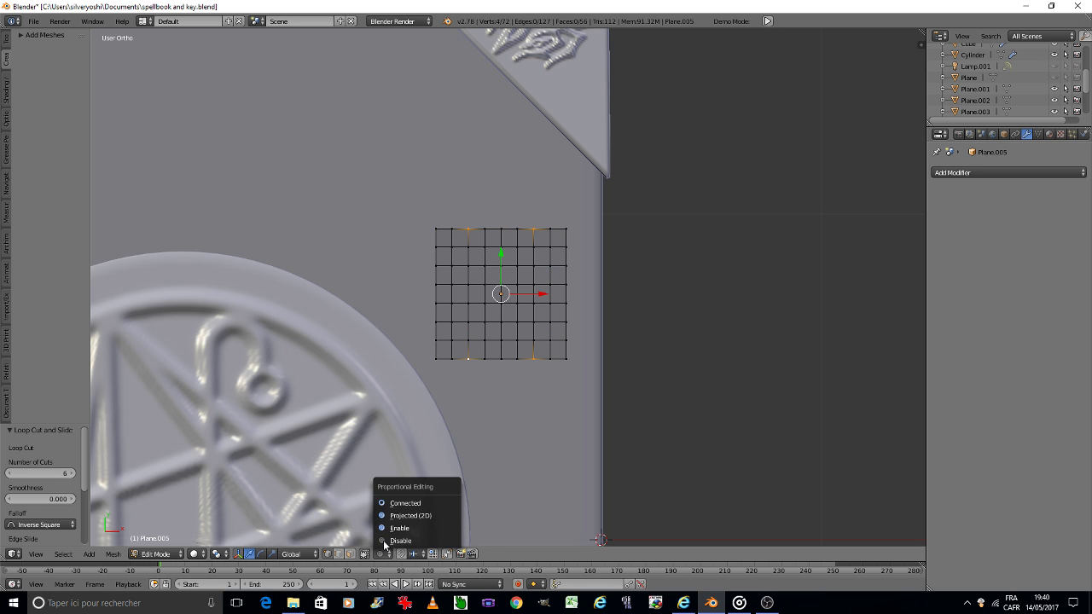
click(400, 504)
click(399, 554)
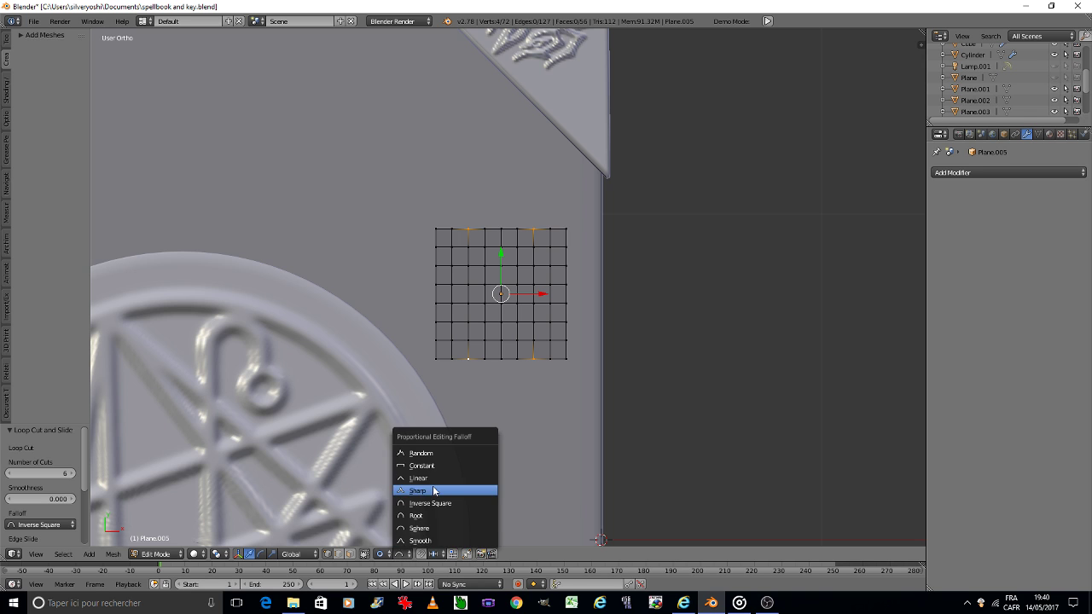
click(431, 490)
key(s)
key(y)
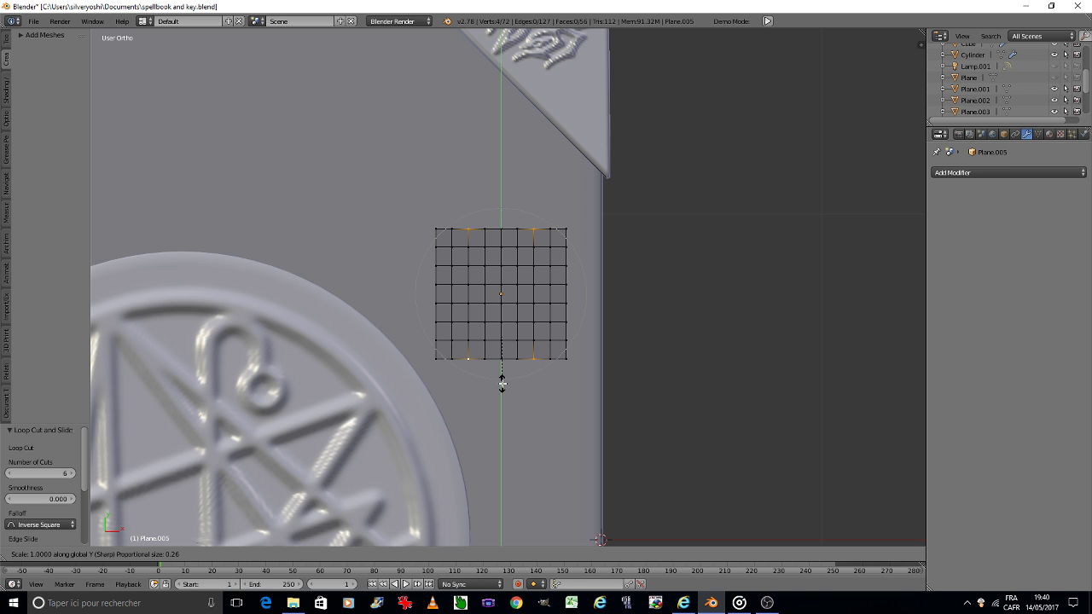
scroll(505, 400, up, 4)
scroll(508, 419, up, 2)
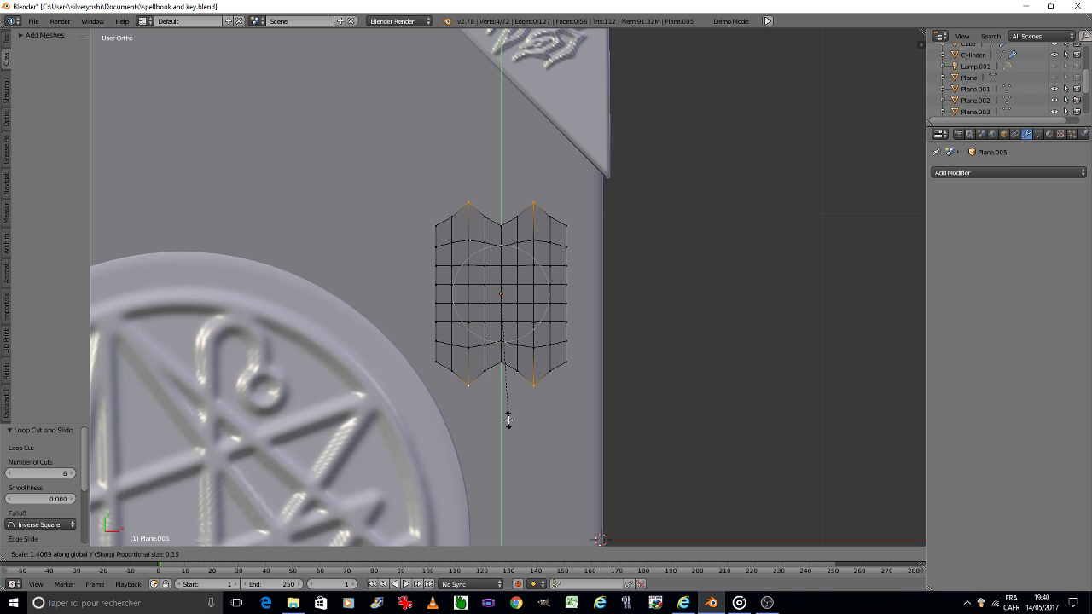
scroll(507, 419, up, 3)
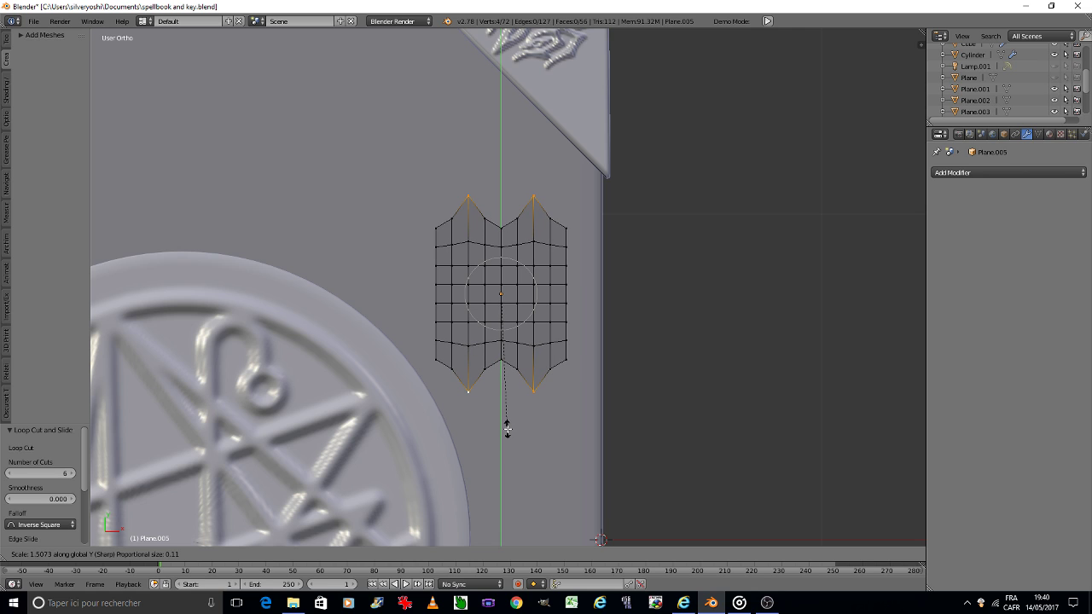
click(508, 429)
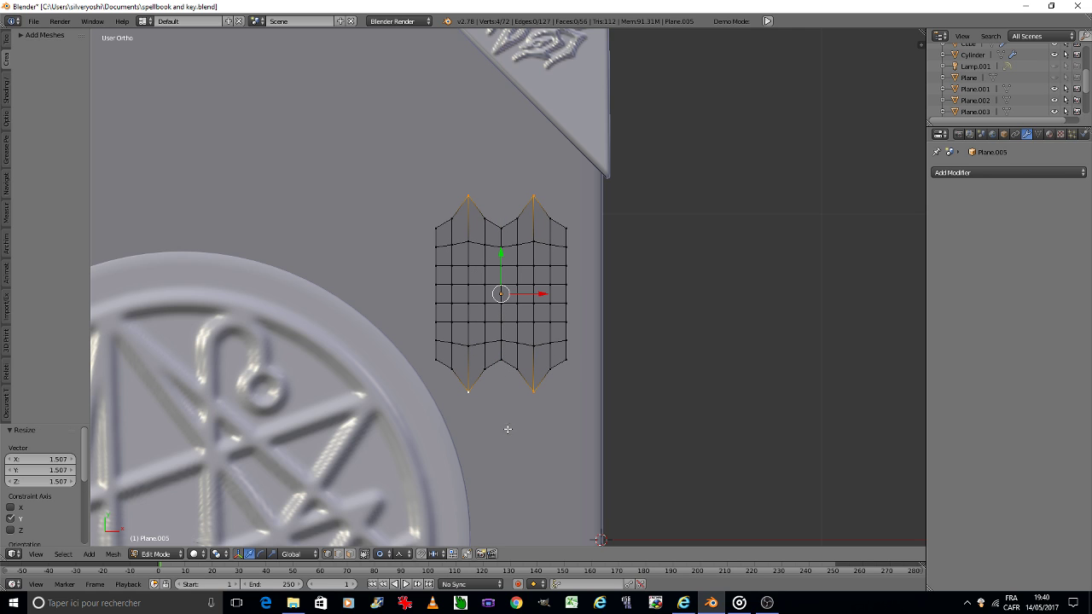
Pull two left-edge vertices outward along X to form side points.
right_click(436, 319)
shift+right_click(435, 265)
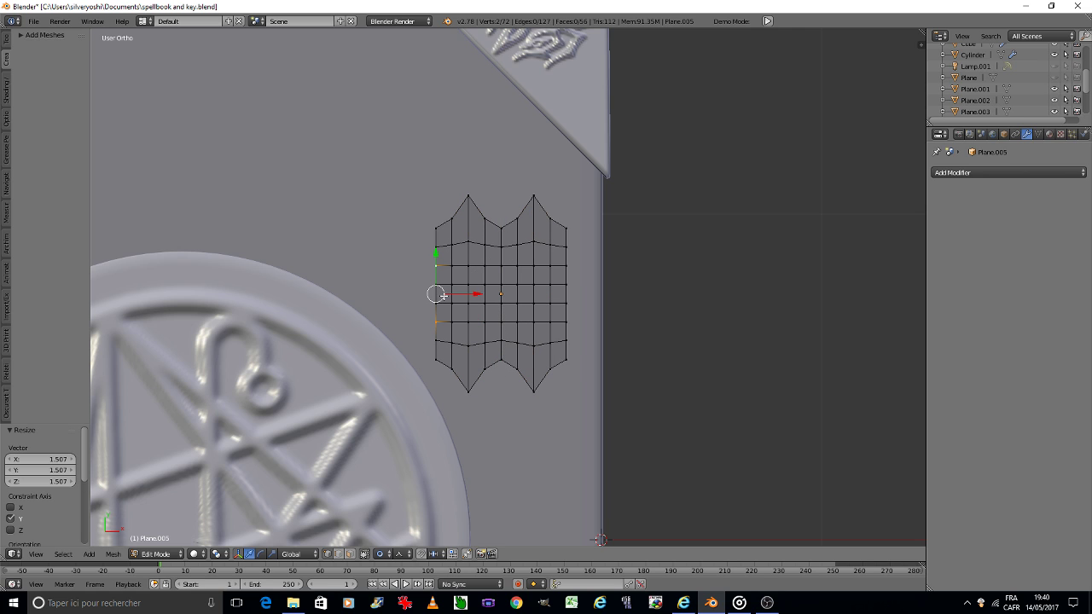
key(g)
key(x)
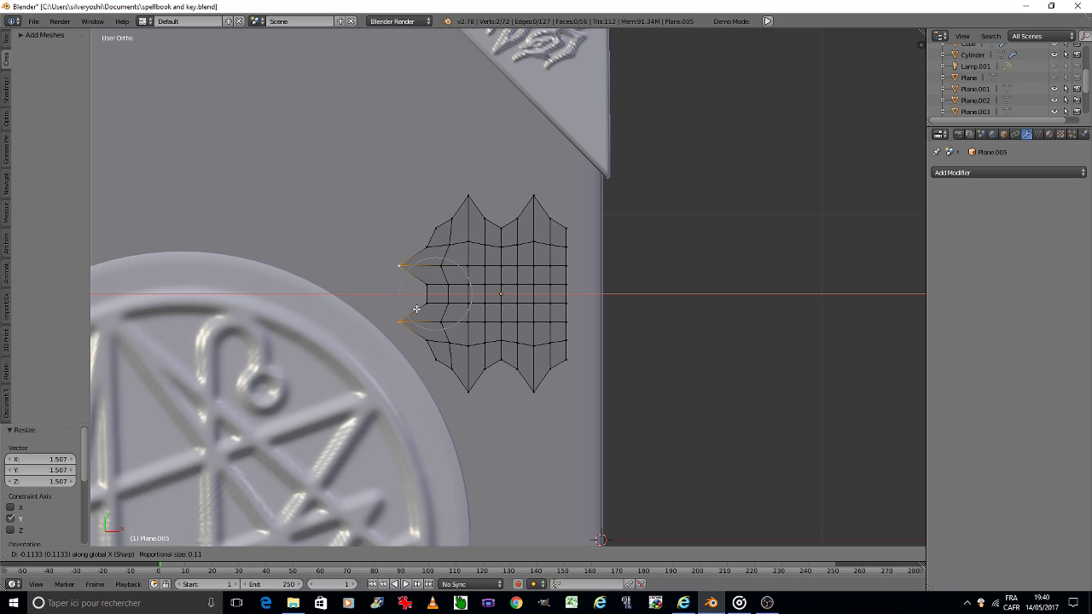
click(417, 308)
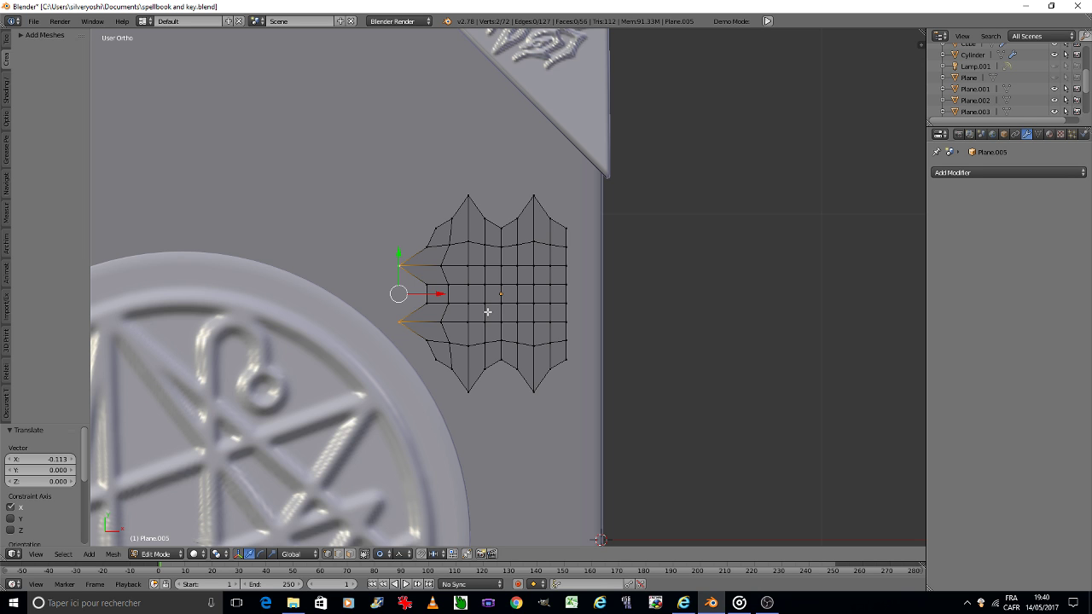
Save over the file and select the entire plate mesh.
key(ctrl+s)
click(486, 312)
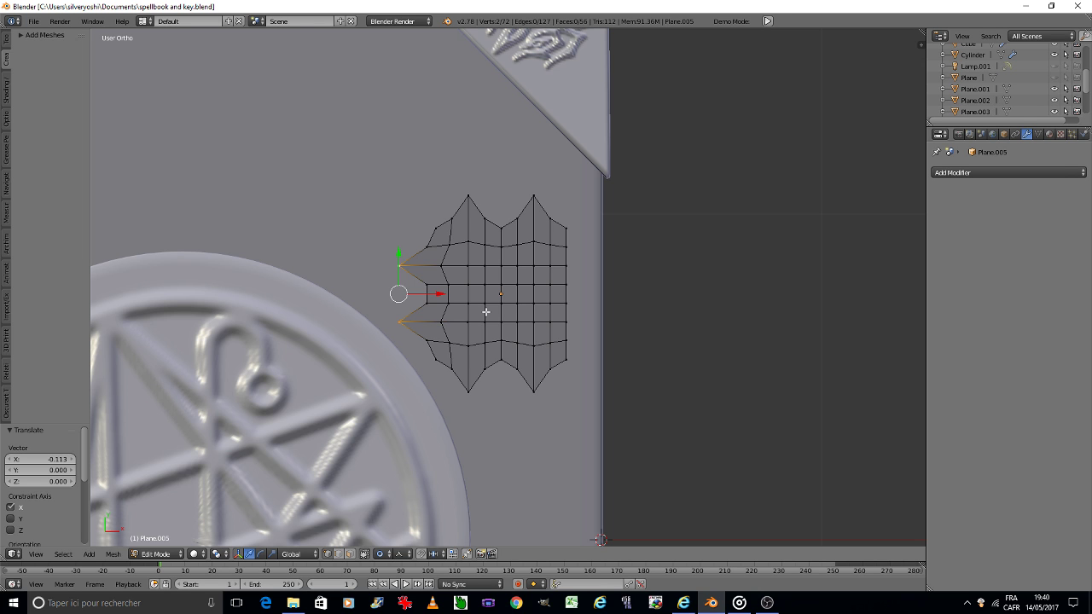
key(a)
key(a)
key(KP_2)
Extrude the plate upward to give it thickness and save the file.
key(KP_2)
key(KP_2)
key(KP_2)
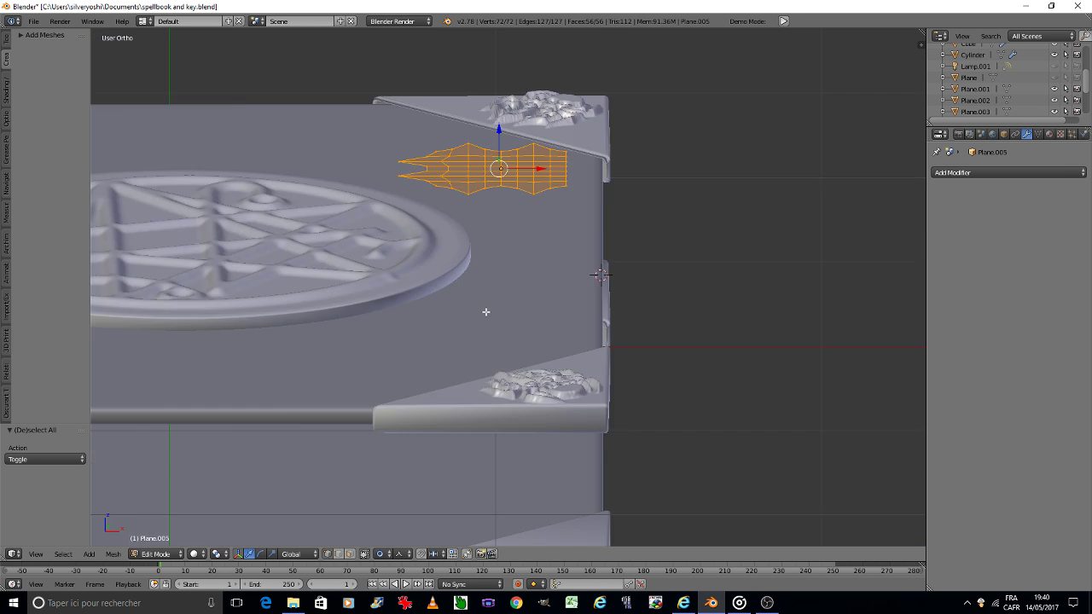
key(KP_2)
key(KP_2)
key(e)
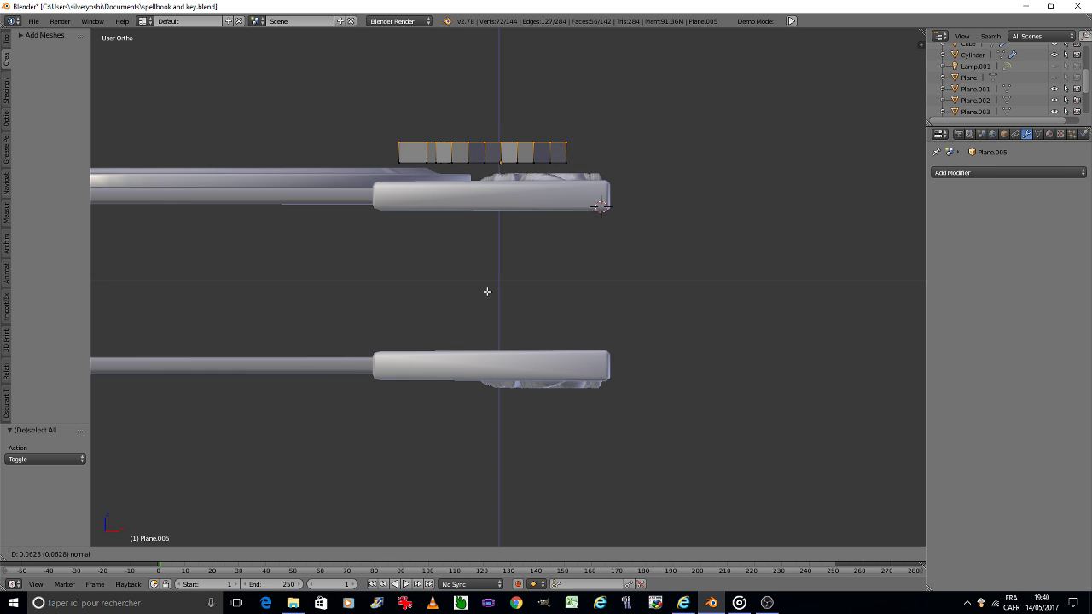
click(487, 292)
key(ctrl+s)
click(486, 290)
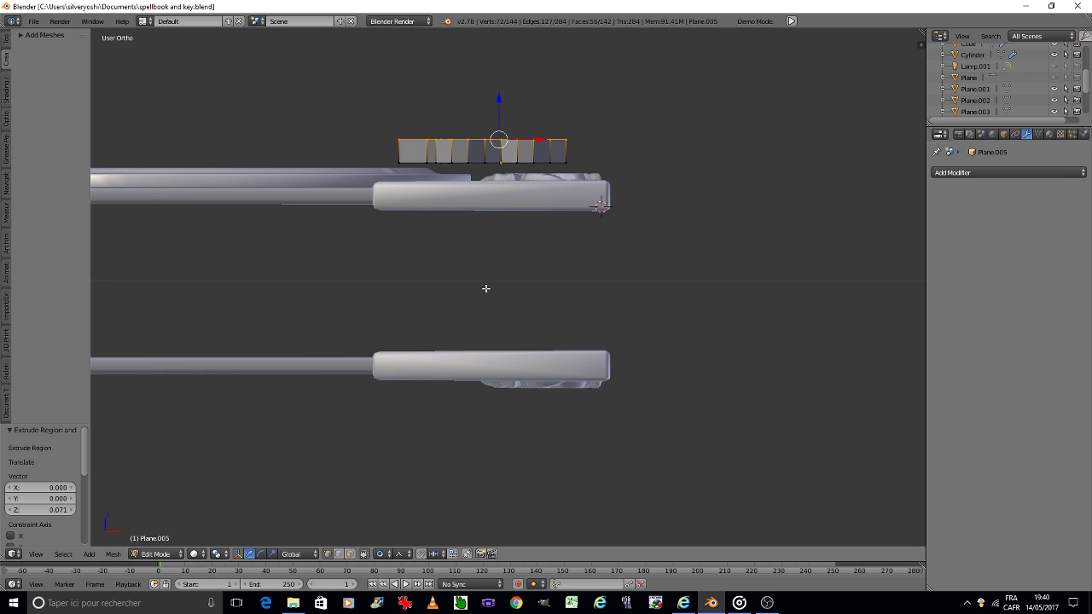
Return to Object Mode, apply Shade Smooth to the plate, and save.
key(KP_8)
key(KP_8)
key(KP_8)
key(KP_8)
key(KP_8)
key(KP_8)
key(Tab)
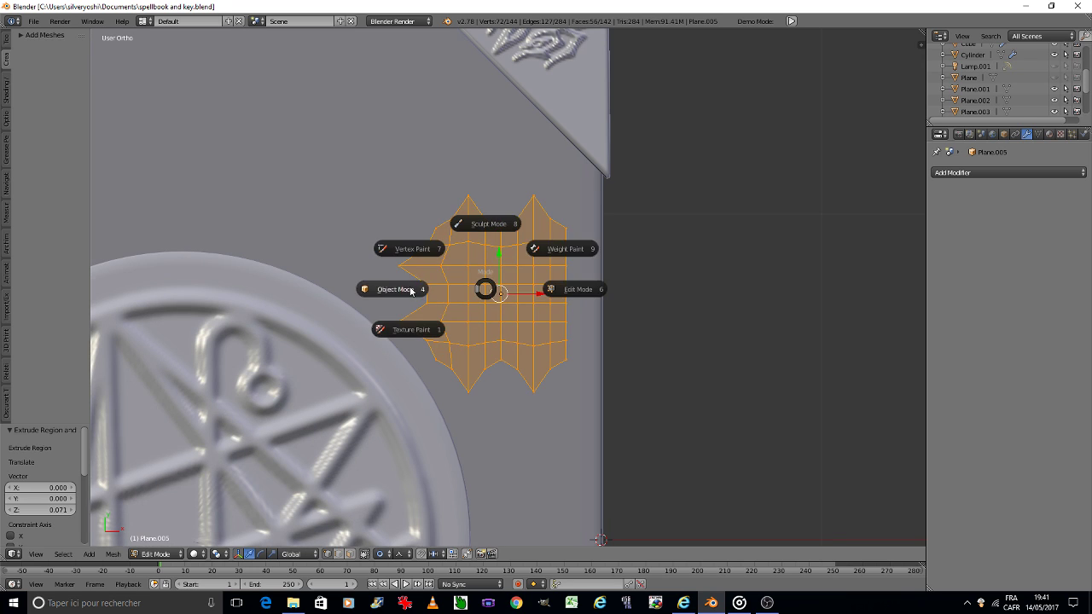
click(401, 287)
click(6, 41)
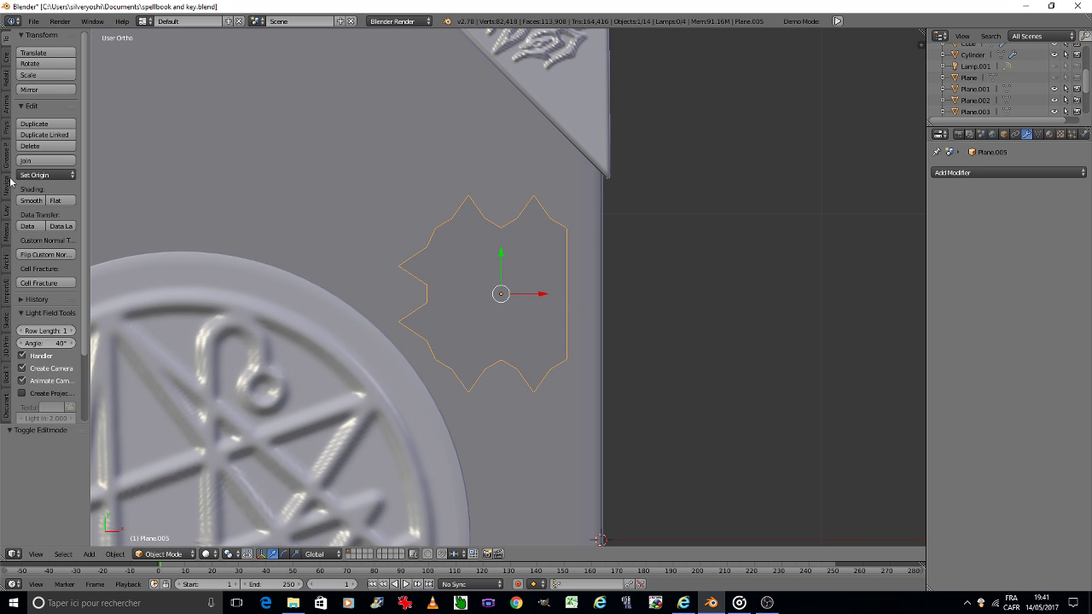
click(30, 201)
key(ctrl+s)
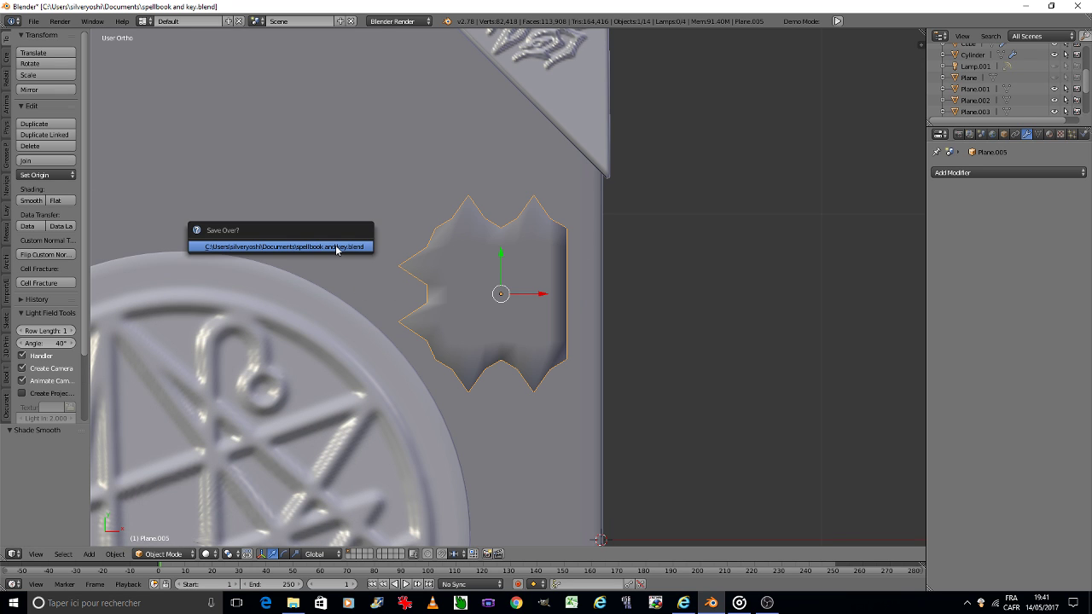
click(335, 246)
Orbit around the plate and switch it back into Edit Mode.
key(KP_2)
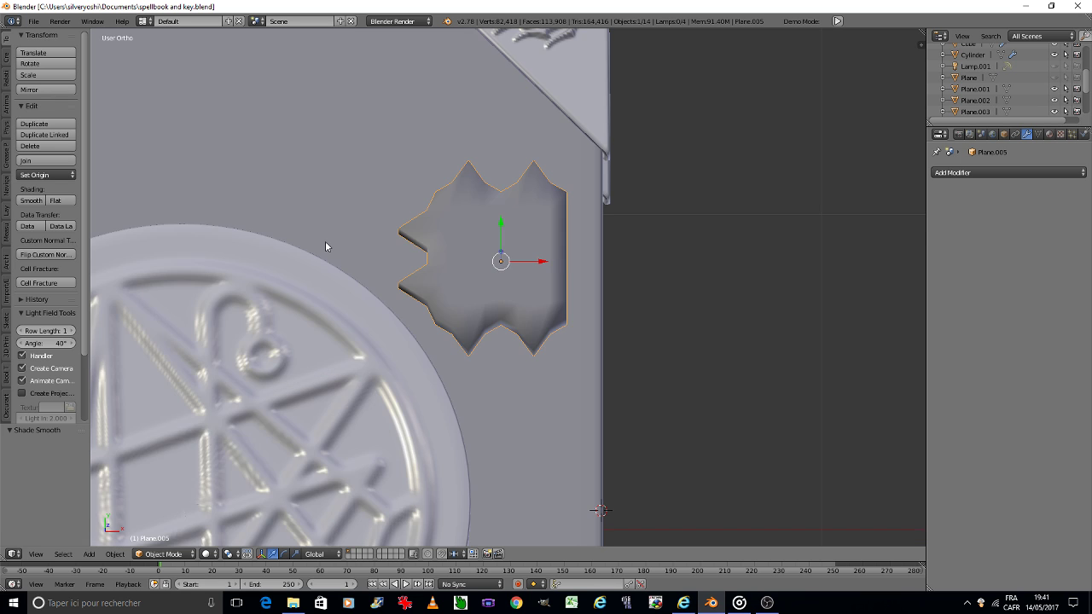
key(KP_2)
key(KP_2)
key(KP_2)
key(KP_8)
key(KP_8)
key(Tab)
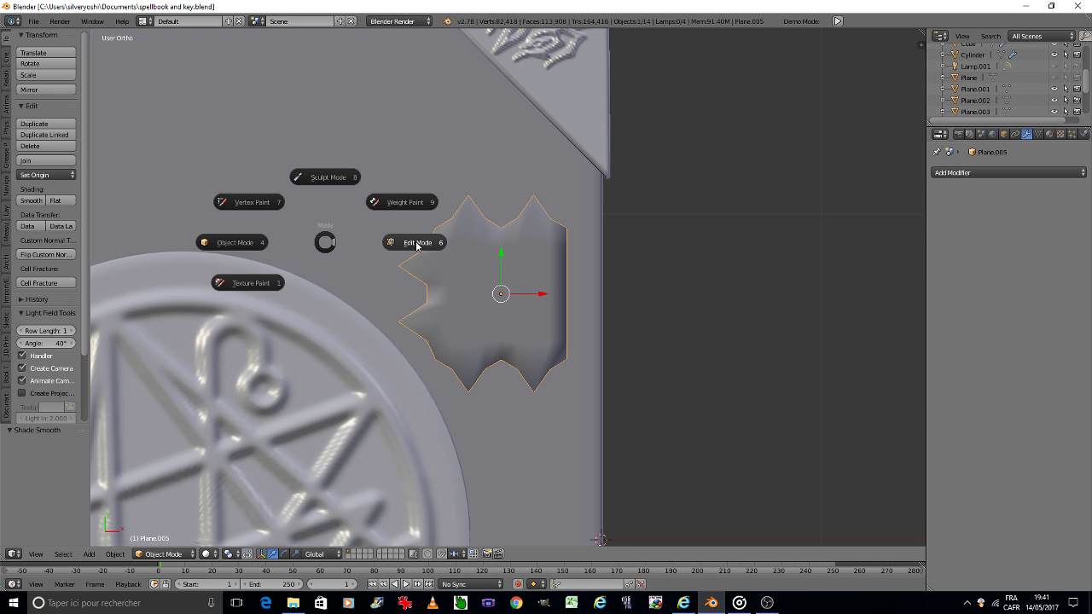
click(420, 244)
scroll(509, 296, up, 3)
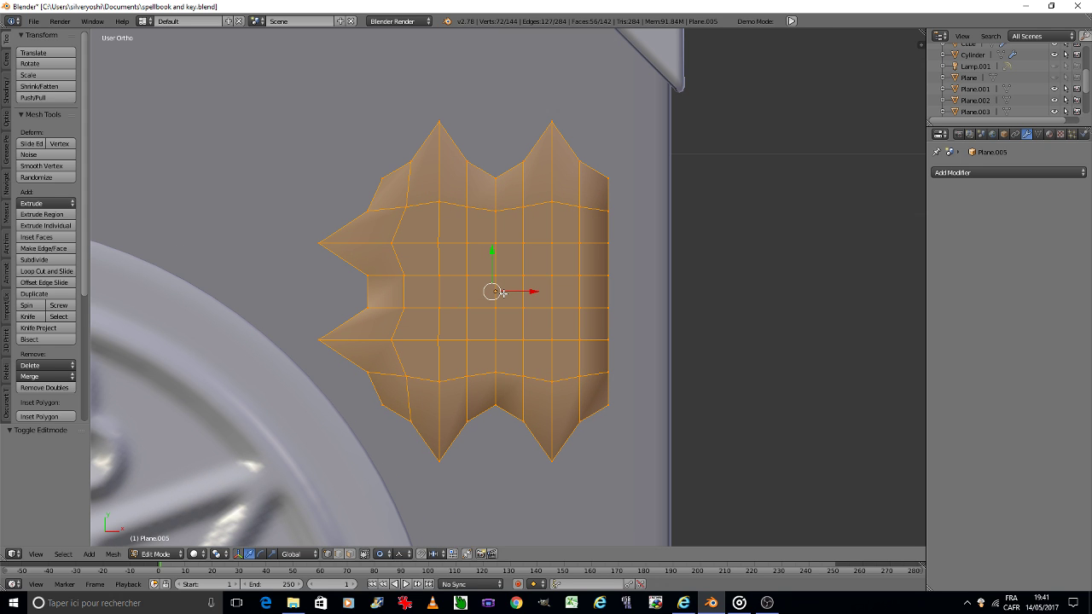
key(Tab)
In Object Mode, add a Bevel modifier with 2 segments, Angle limit, and a narrow width.
click(478, 293)
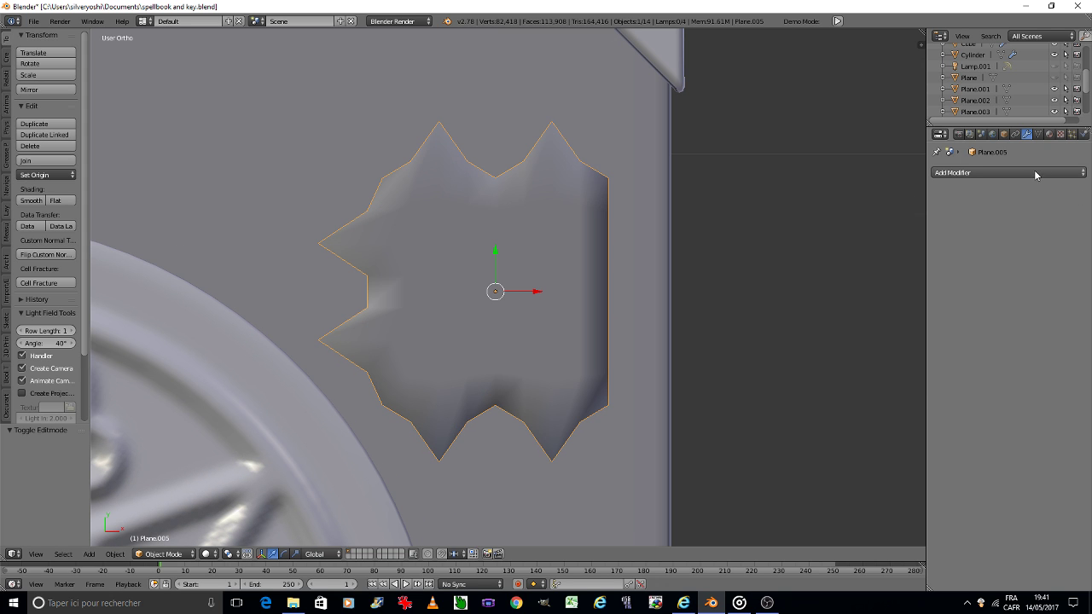
click(1036, 173)
click(888, 214)
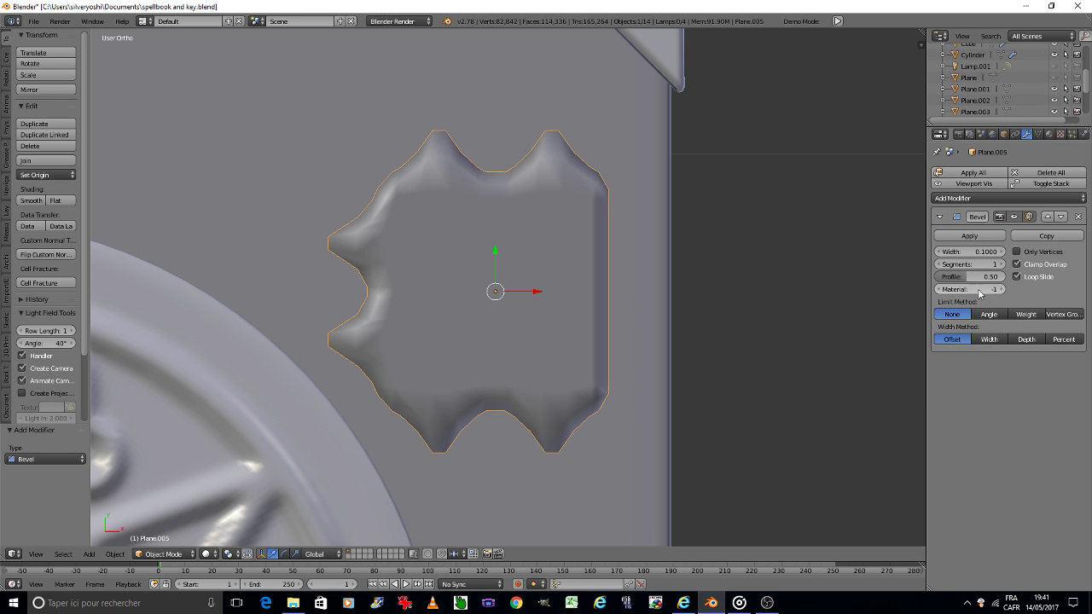
click(989, 314)
click(1002, 264)
mouse_move(972, 251)
mouse_down()
mouse_move(939, 252)
mouse_move(1024, 252)
mouse_up()
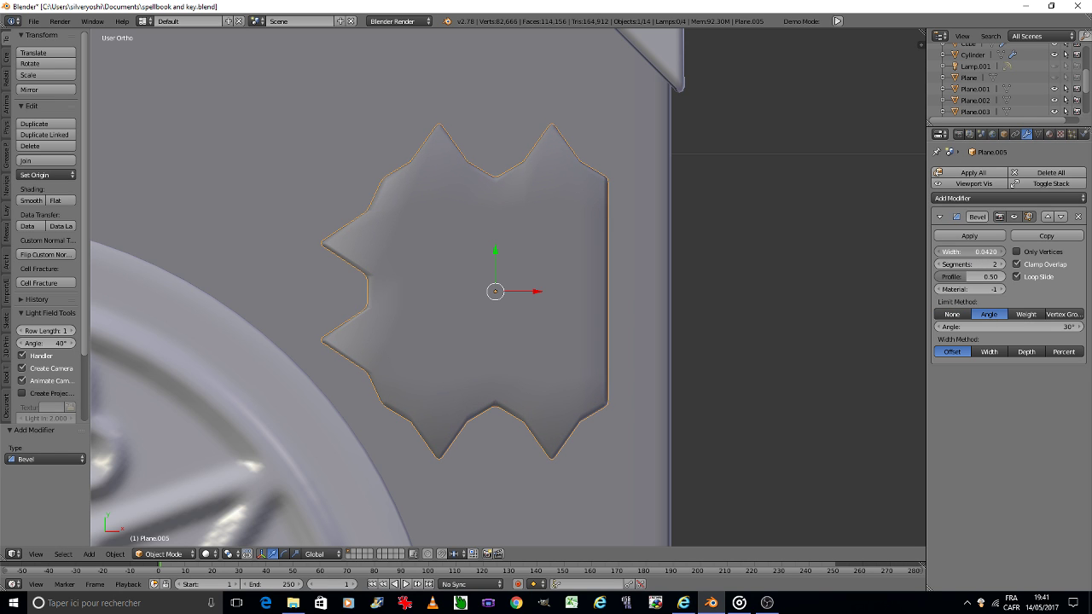
Apply the plate's scale and save the file.
key(ctrl+a)
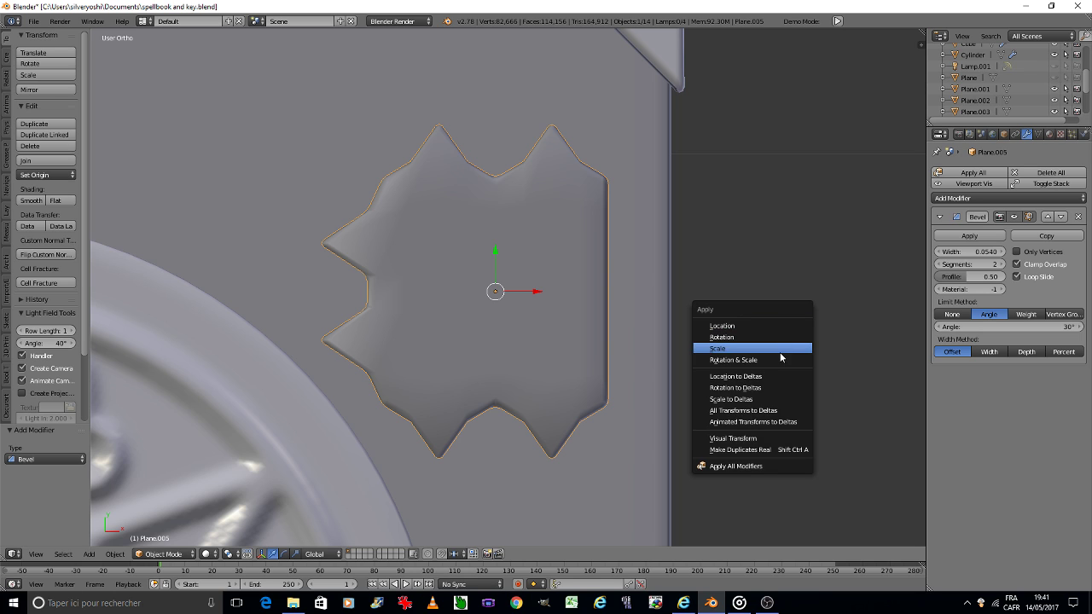
click(780, 358)
key(ctrl+s)
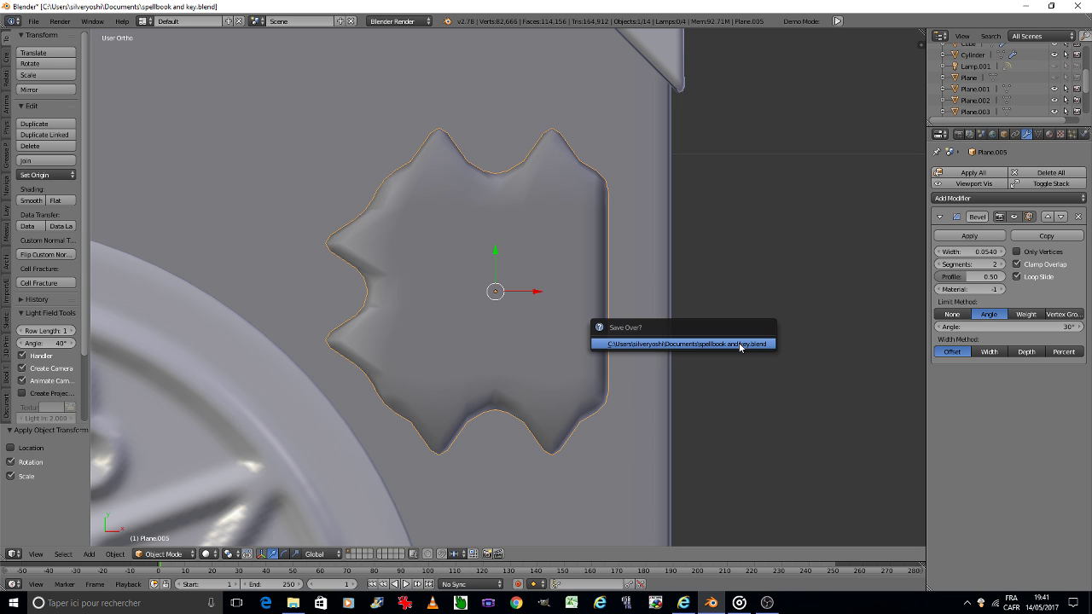
click(739, 343)
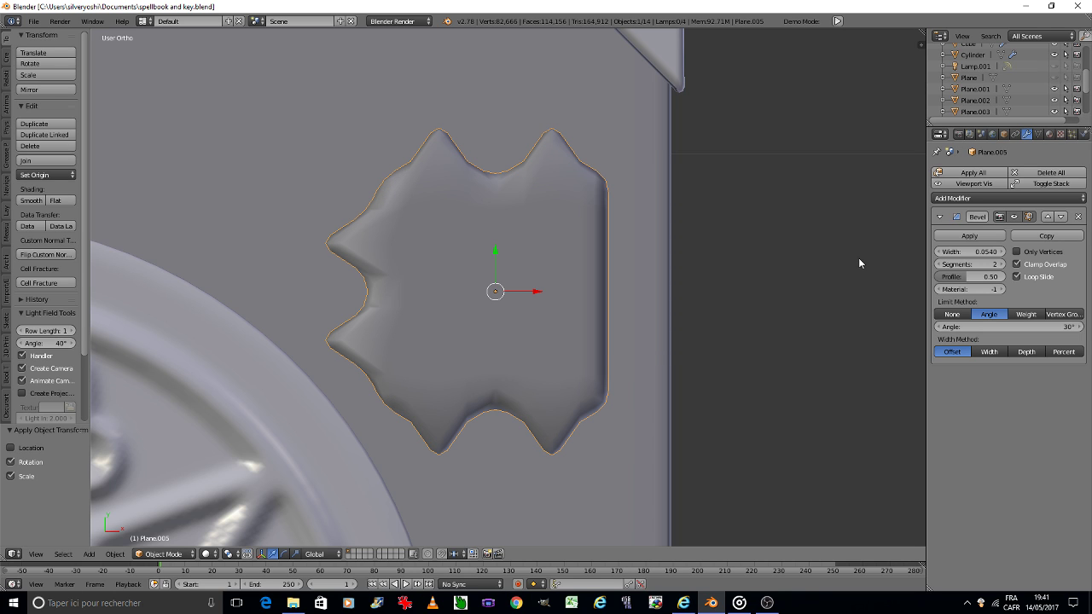
Compare the bevel without an angle limit, restore Angle, and set width to 0.0160.
click(951, 314)
click(979, 314)
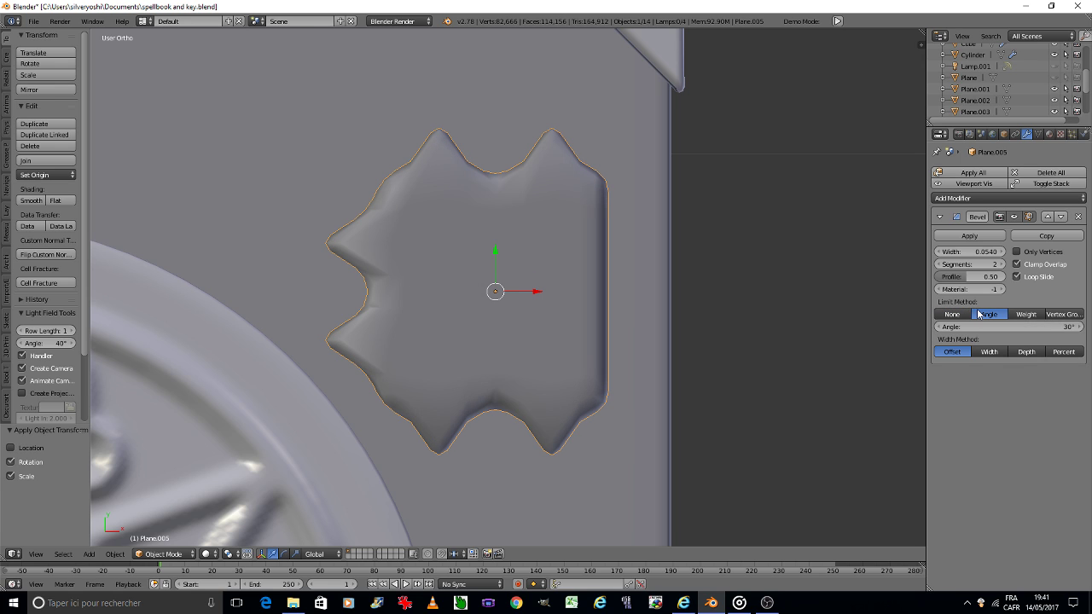
mouse_move(973, 252)
mouse_down()
mouse_move(939, 251)
mouse_move(968, 251)
mouse_up()
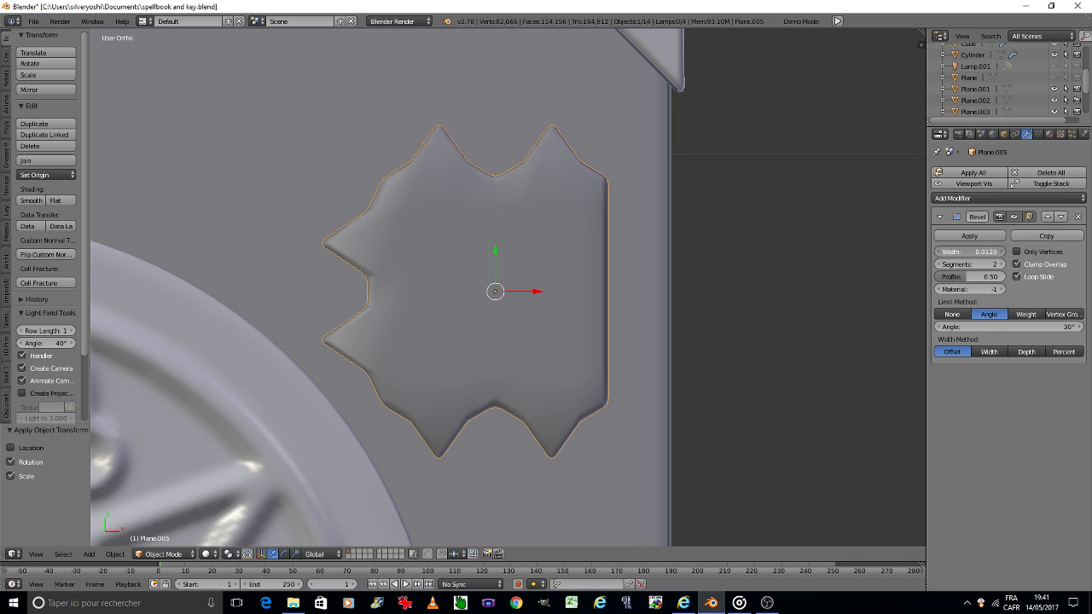
drag(969, 252, 986, 252)
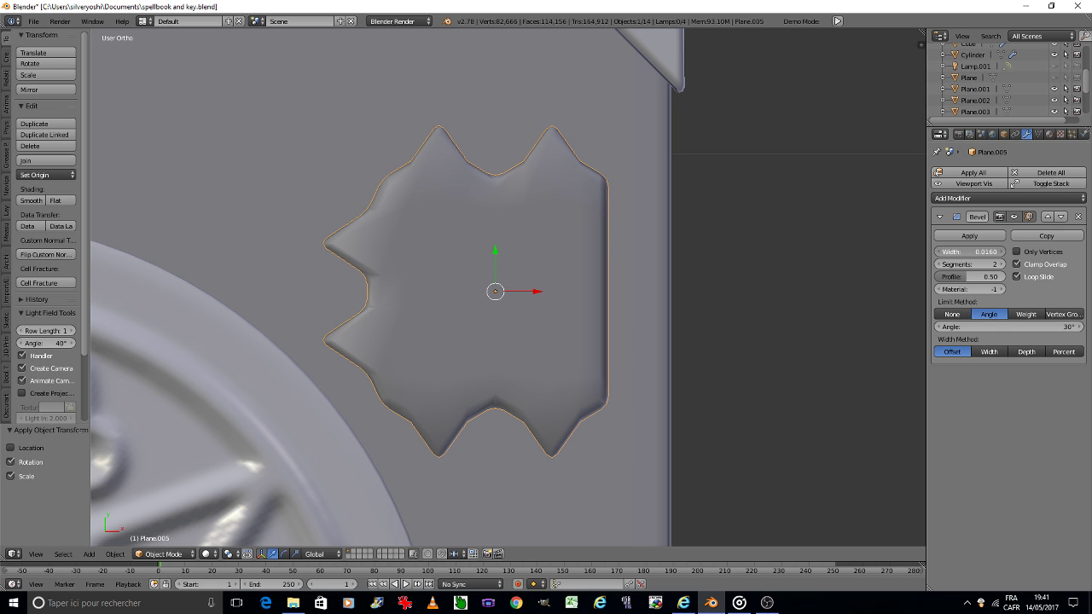
key(Tab)
Select the vertices above and below the plate centre and spread them apart along Y.
click(543, 312)
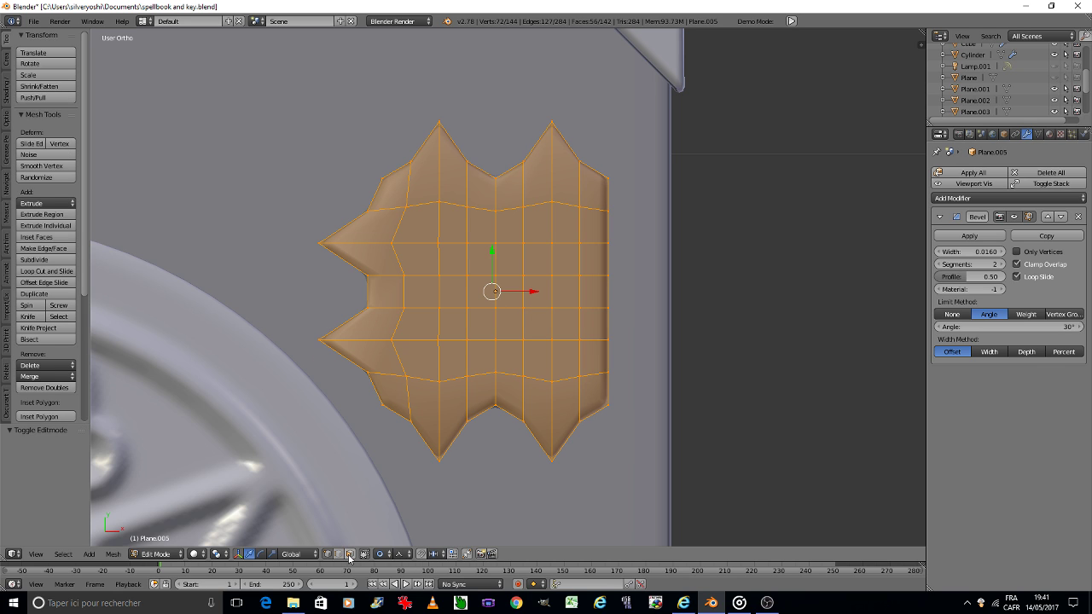
right_click(495, 213)
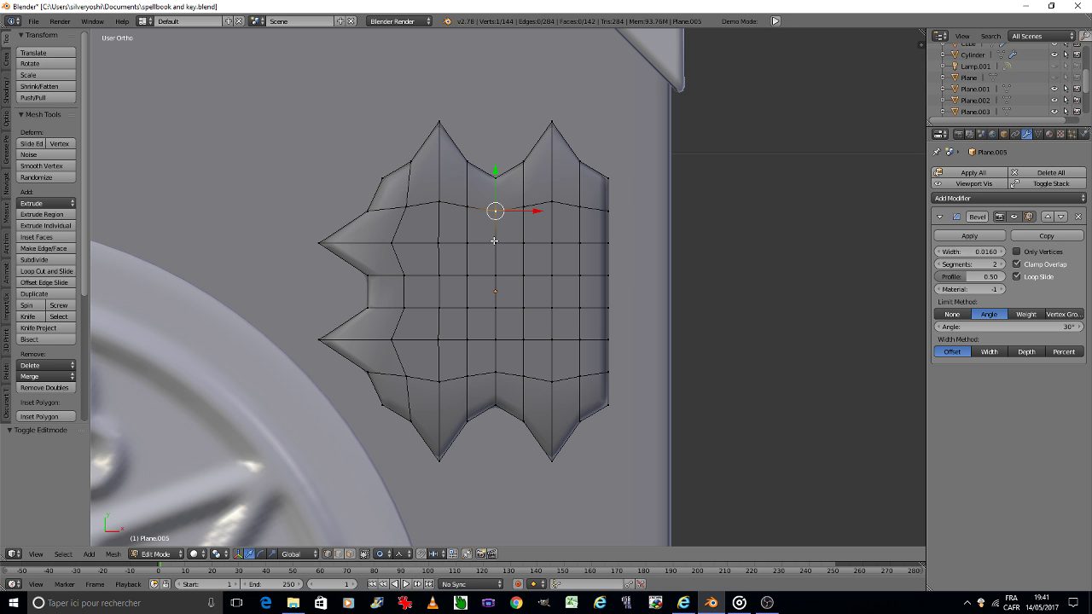
shift+right_click(496, 371)
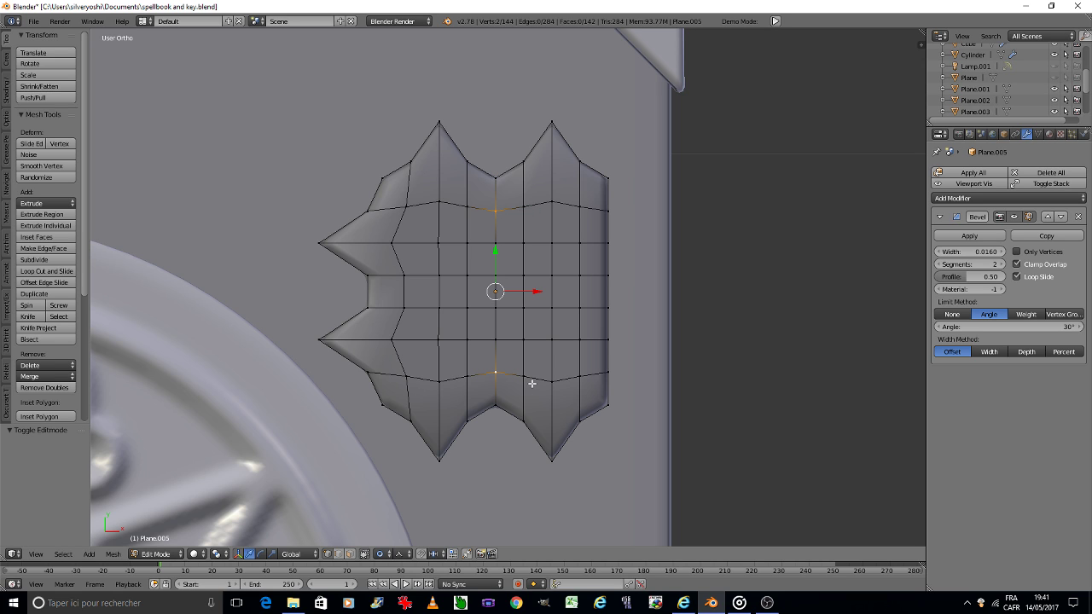
click(380, 554)
click(418, 513)
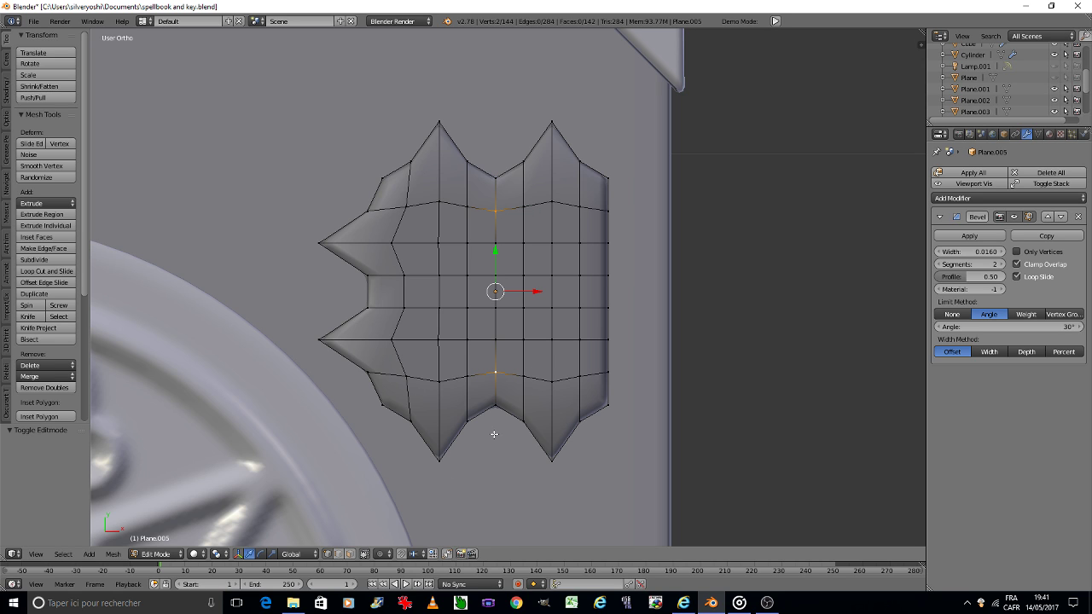
key(s)
key(y)
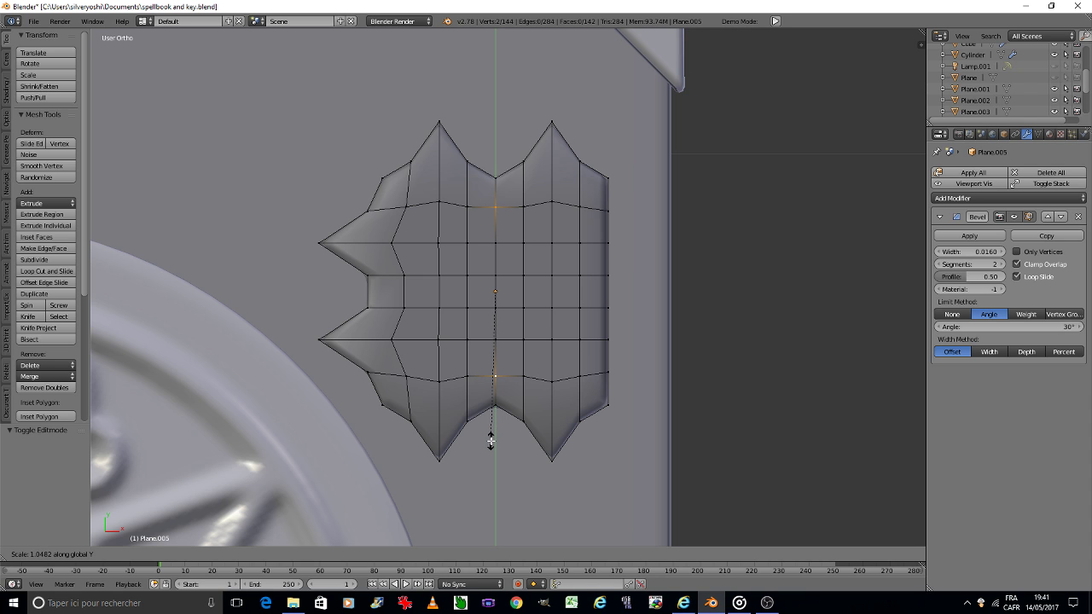
click(491, 441)
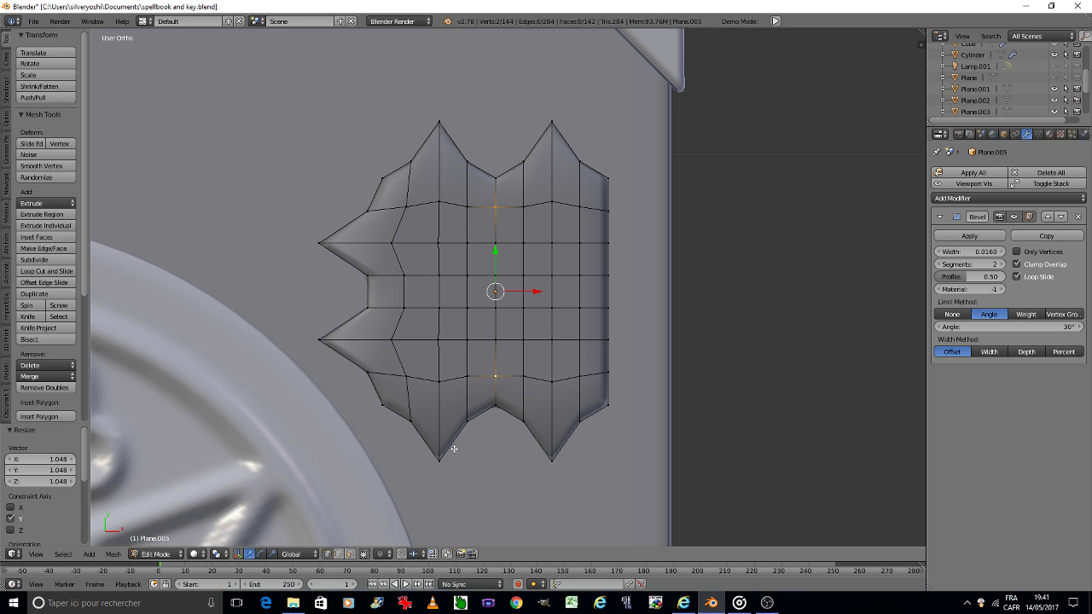
In face select mode, select a 2×5 column of faces down the plate's middle.
click(350, 554)
right_click(484, 258)
shift+right_click(505, 259)
shift+right_click(509, 291)
shift+right_click(486, 291)
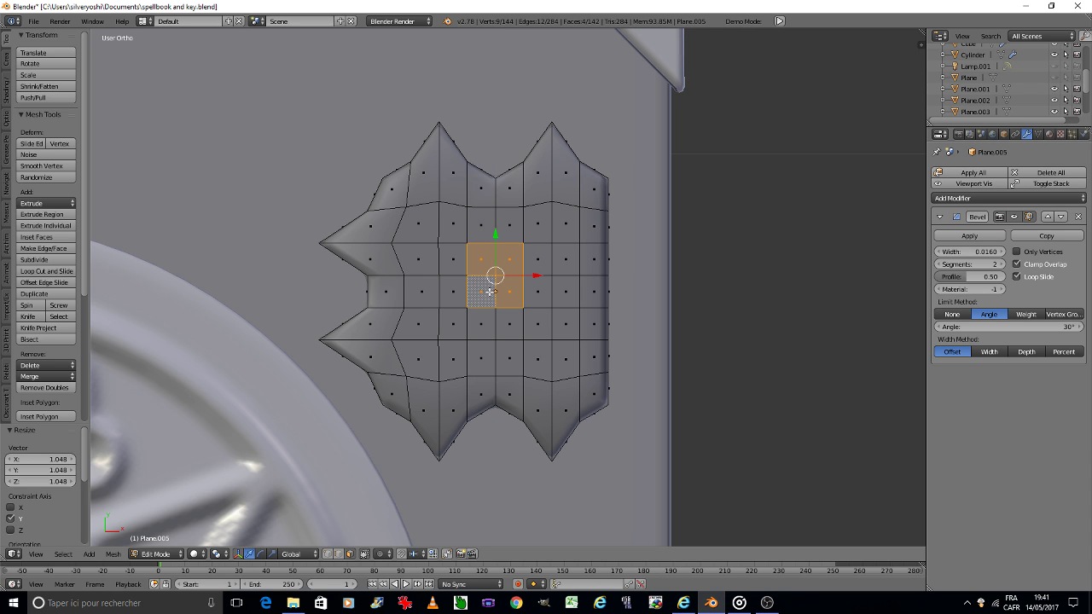
shift+right_click(487, 310)
shift+right_click(504, 325)
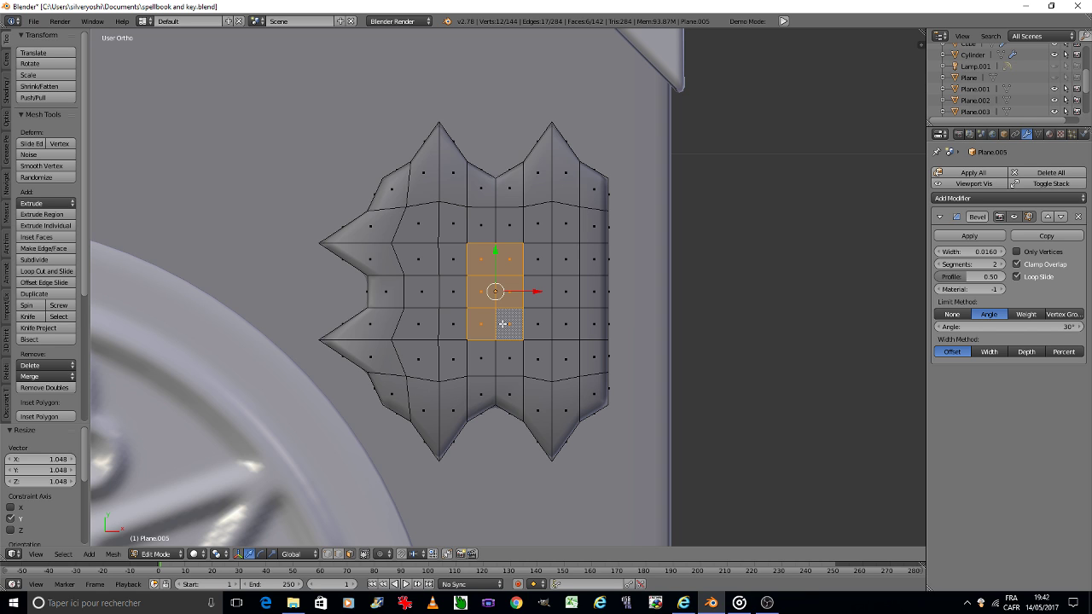
shift+right_click(483, 227)
shift+right_click(510, 226)
shift+right_click(505, 355)
shift+right_click(489, 357)
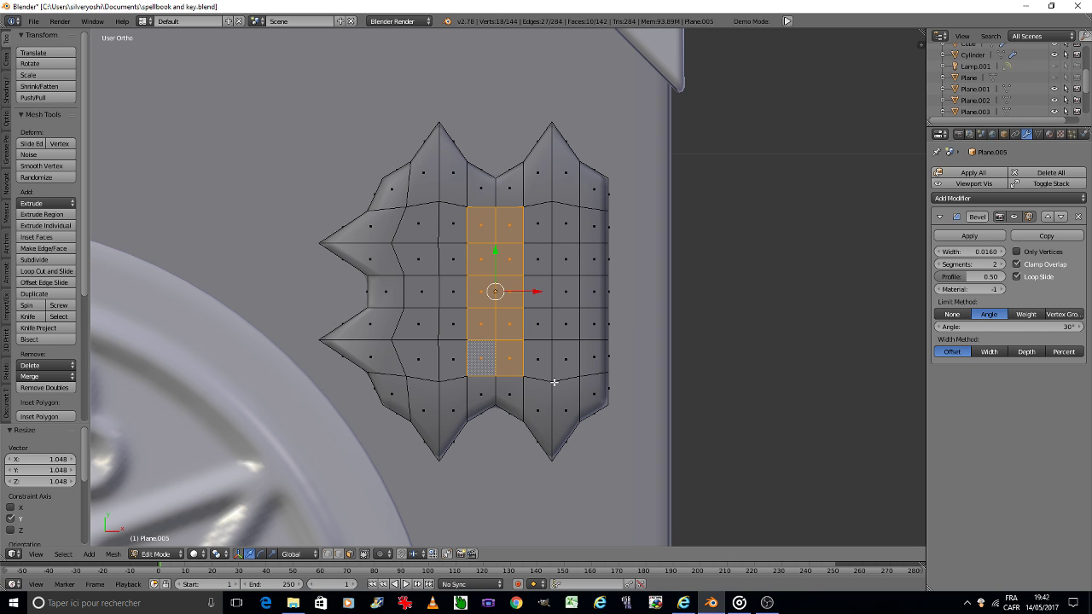
Narrow the face column to 0.642 along X, then begin scaling it along Y.
key(s)
key(x)
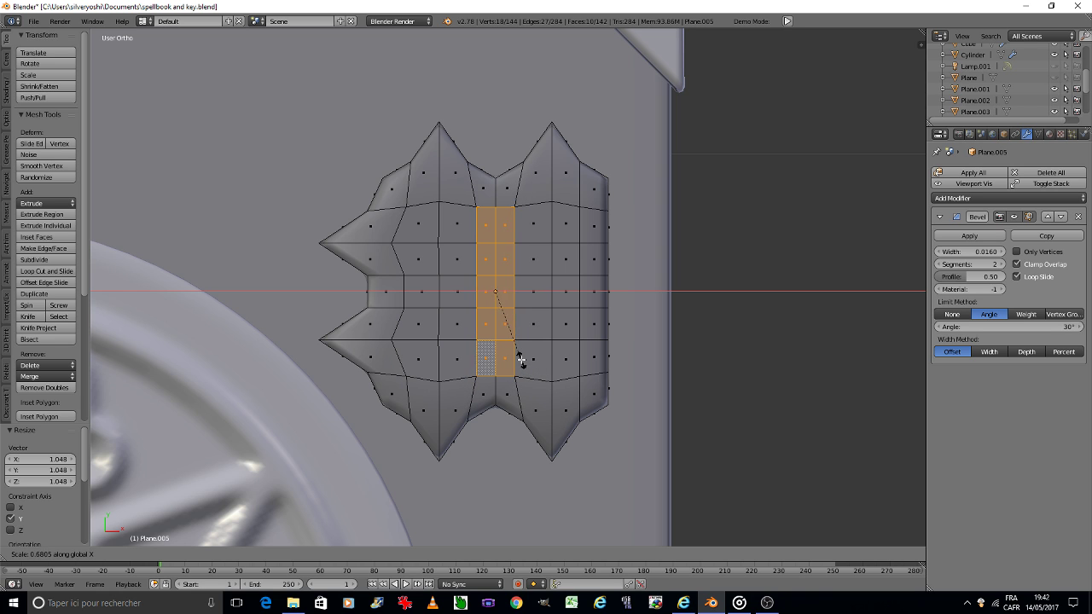
click(521, 367)
key(s)
key(y)
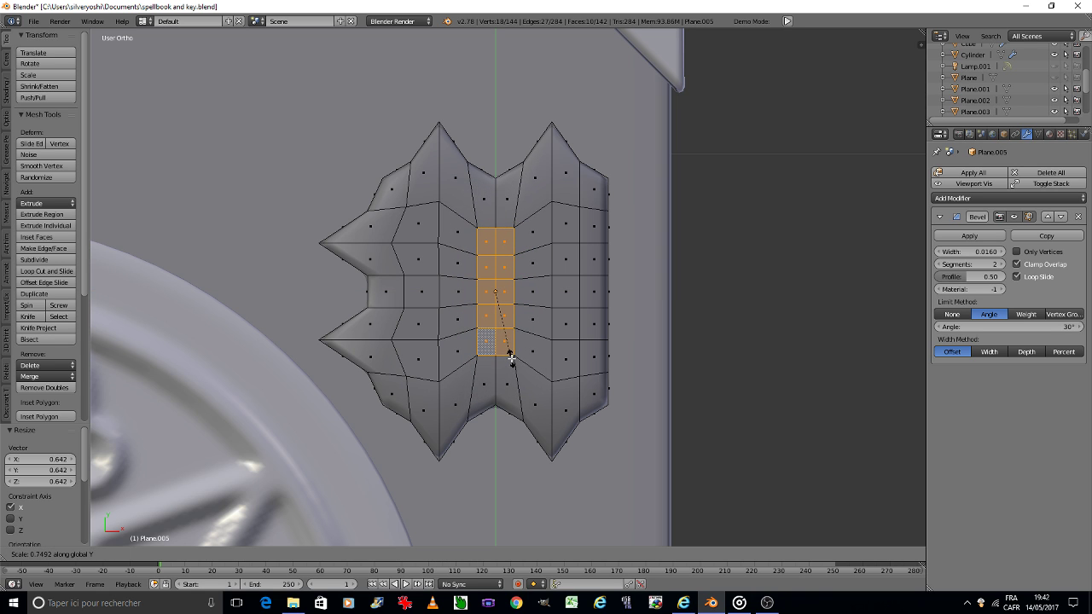
Shrink the selected centre strip in stages until it reaches a scale of 0.855.
click(511, 367)
scroll(561, 332, down, 5)
scroll(563, 328, down, 2)
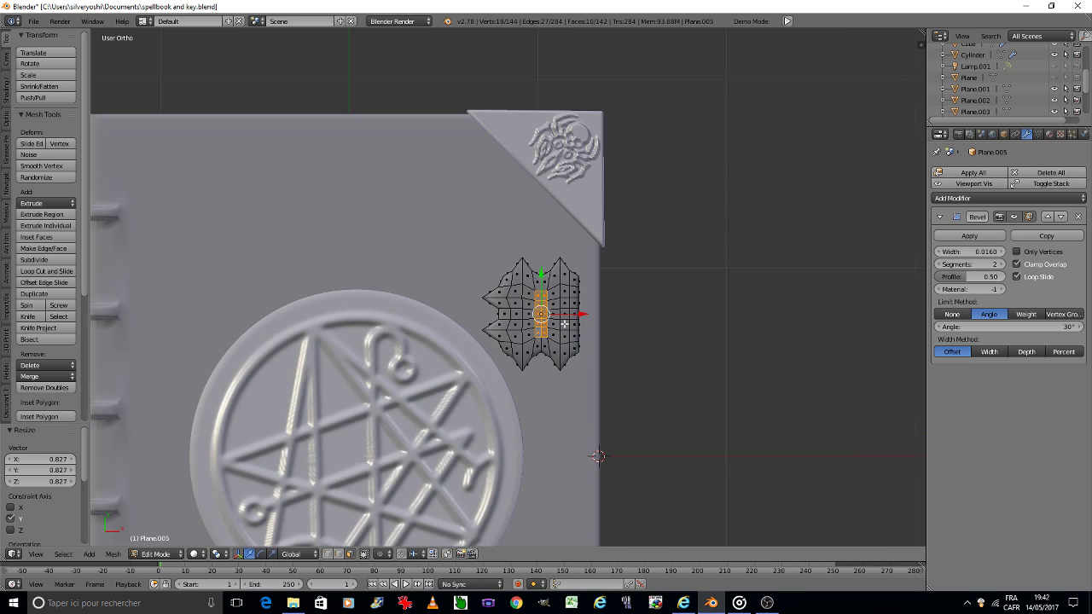
scroll(564, 324, down, 2)
scroll(564, 324, up, 5)
scroll(546, 346, up, 4)
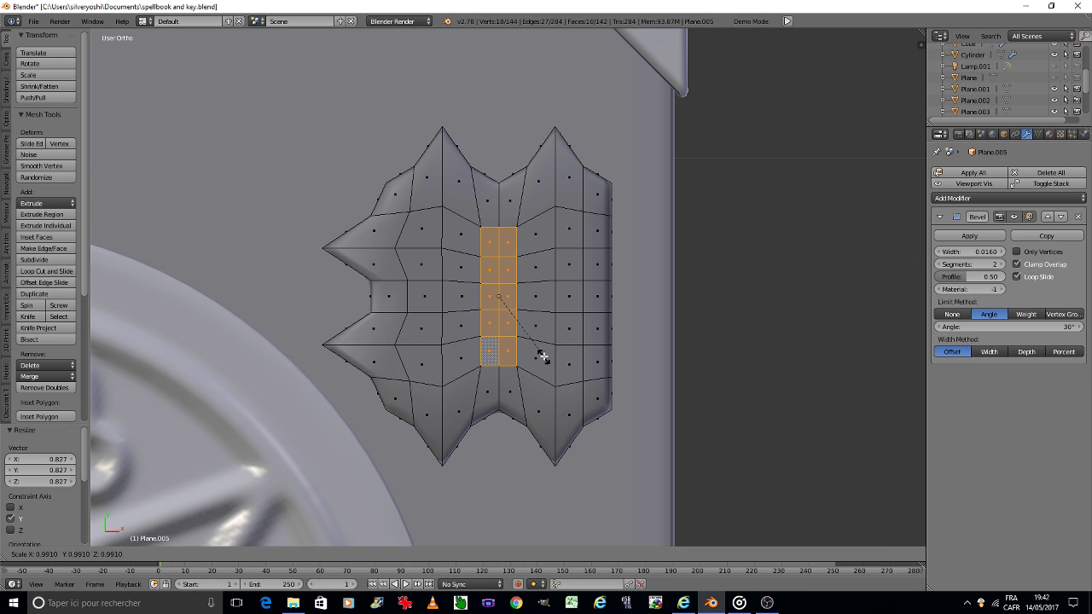
key(s)
click(532, 349)
scroll(532, 349, down, 3)
scroll(532, 343, down, 2)
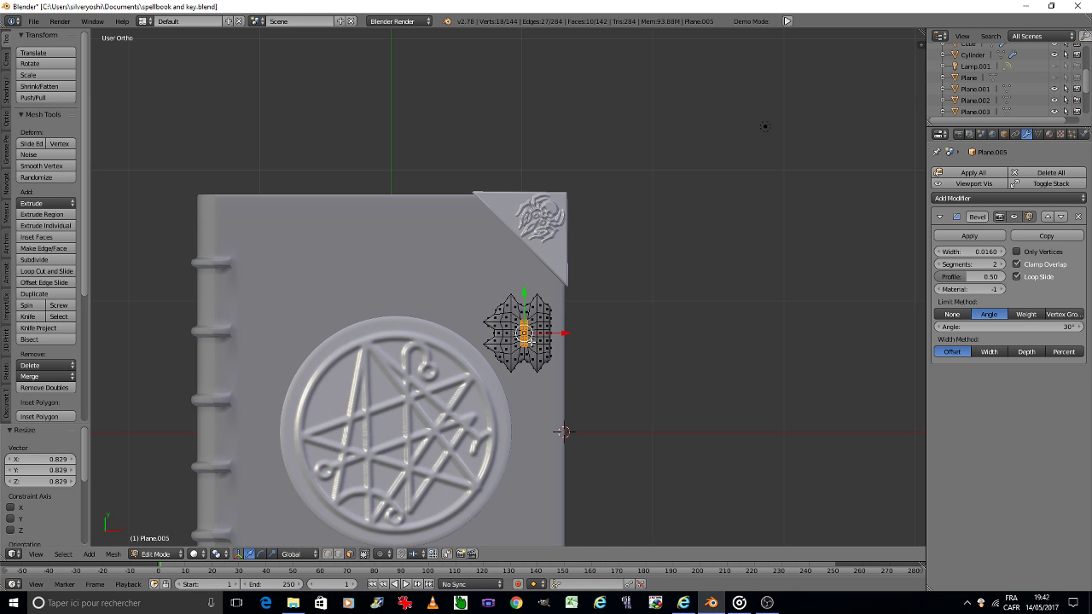
key(s)
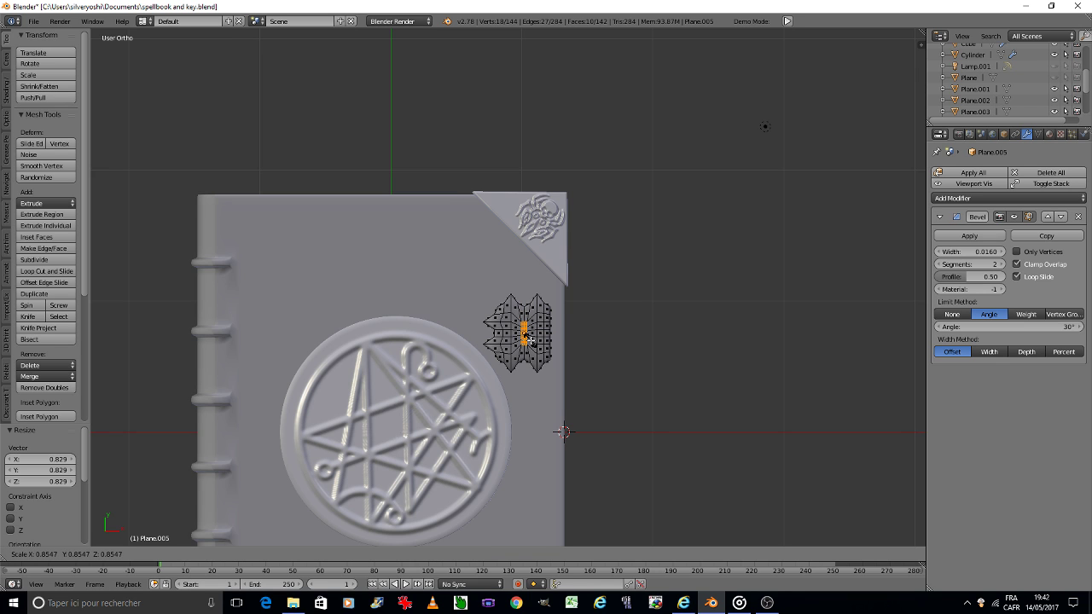
click(530, 340)
scroll(534, 329, down, 2)
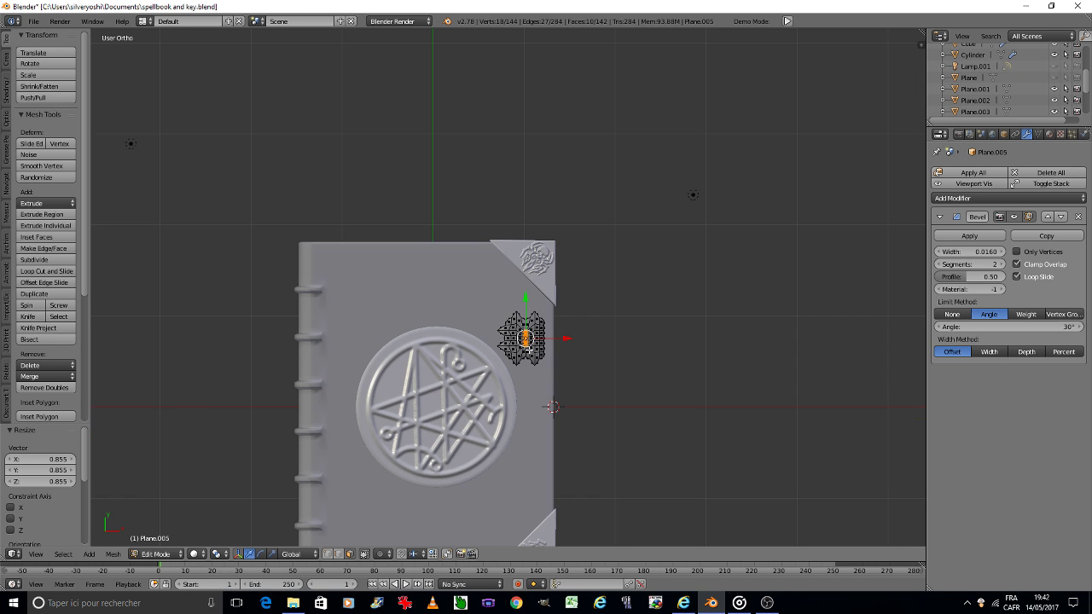
In camera view, extrude the strip downward into a recessed groove.
key(KP_0)
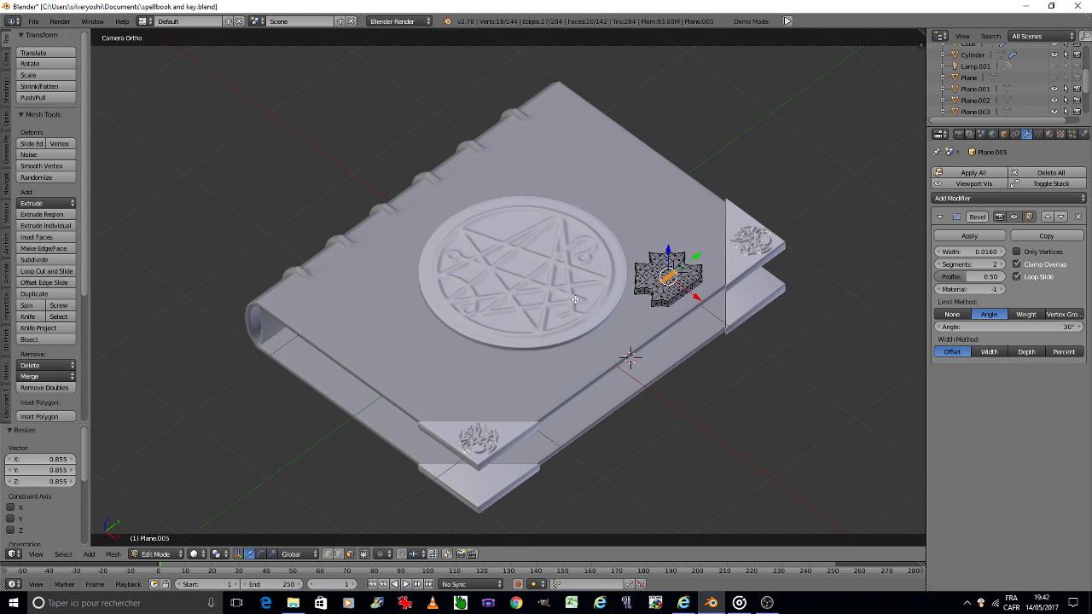
key(space)
key(Escape)
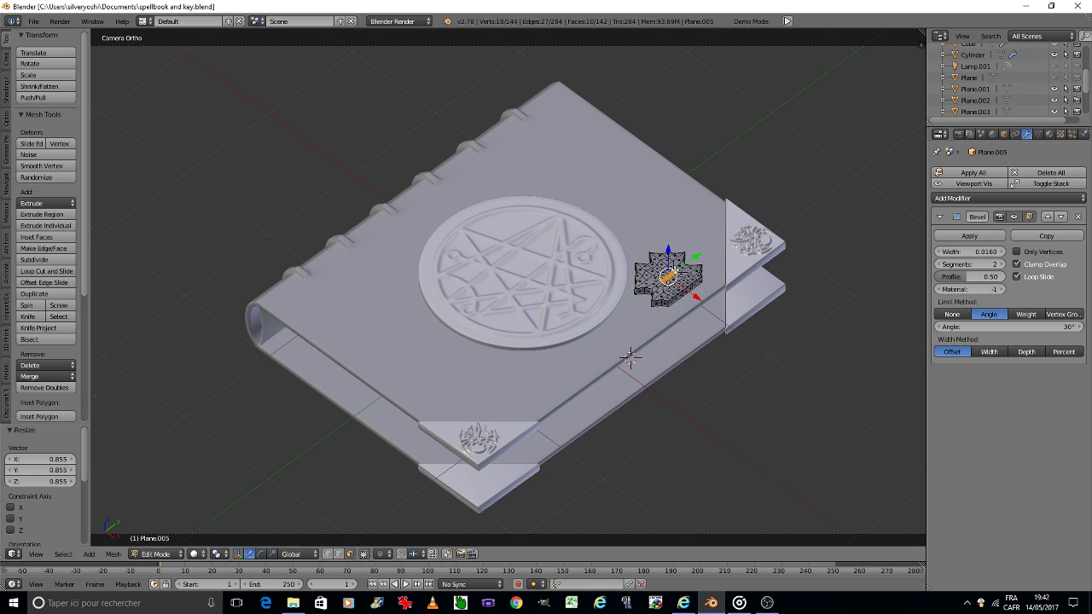
key(KP_Decimal)
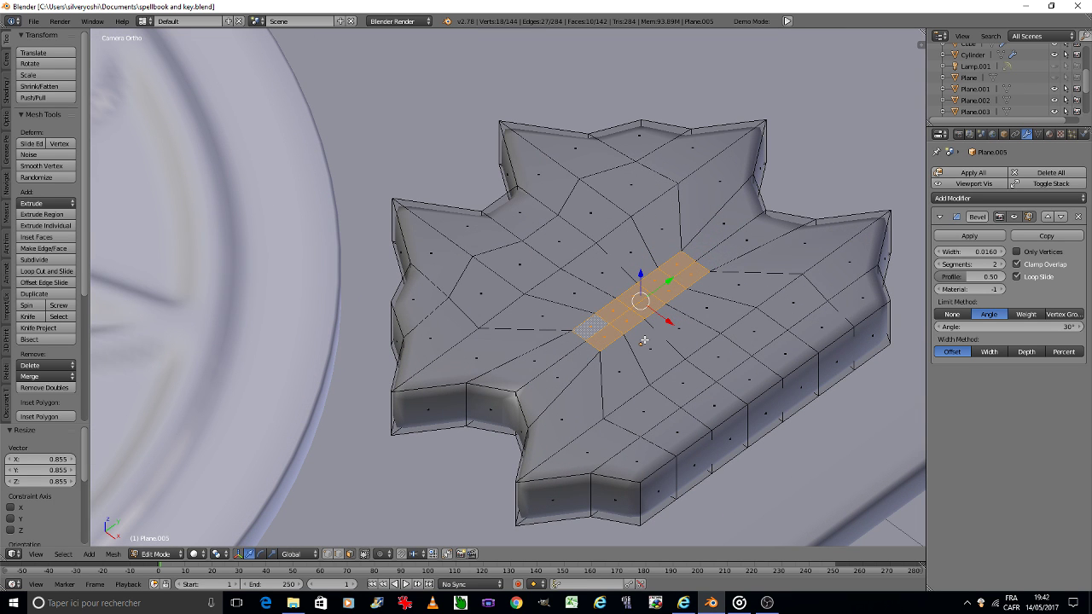
key(e)
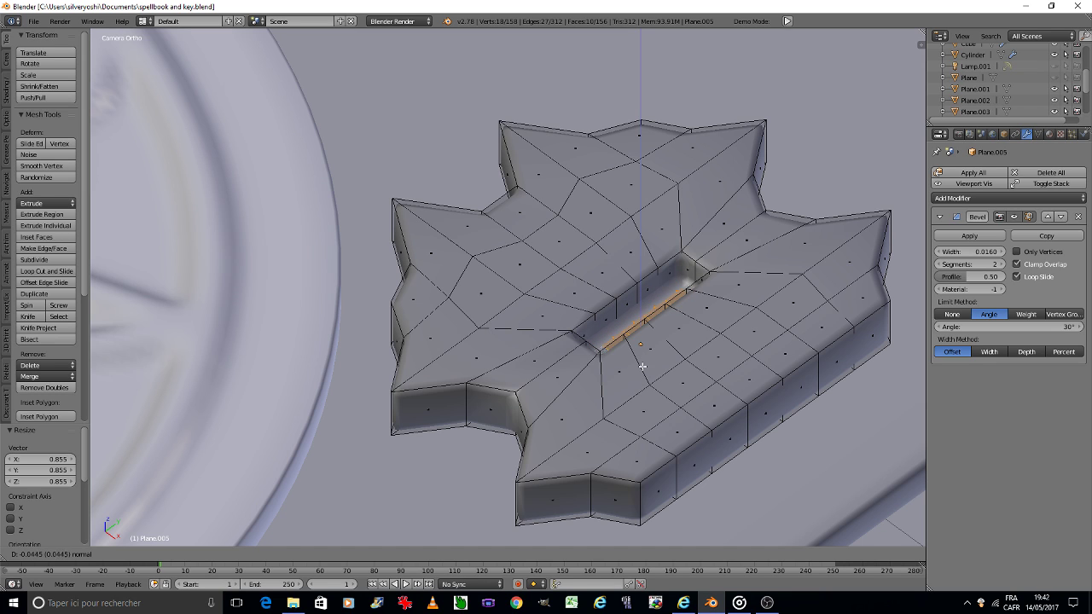
click(641, 357)
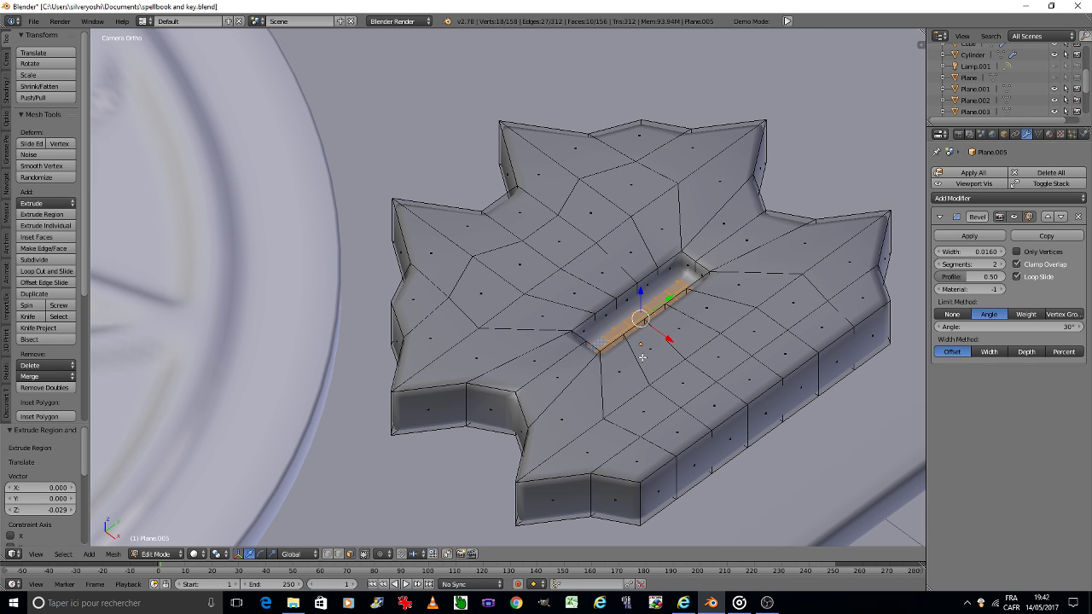
Undo the groove and strip shrinking, then turn off Limit Selection to Visible.
key(ctrl+z)
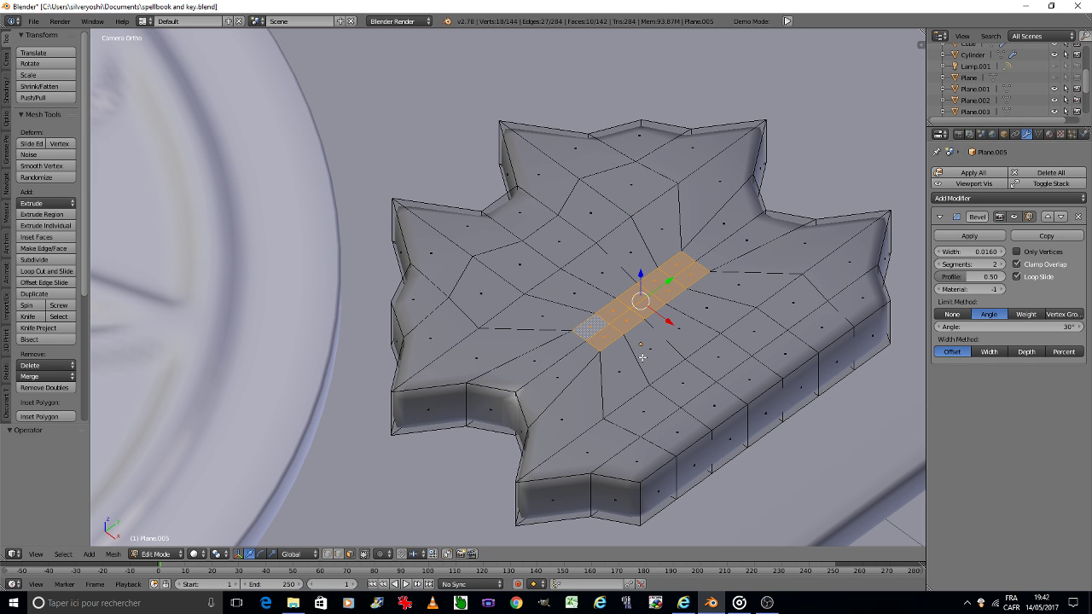
key(ctrl+z)
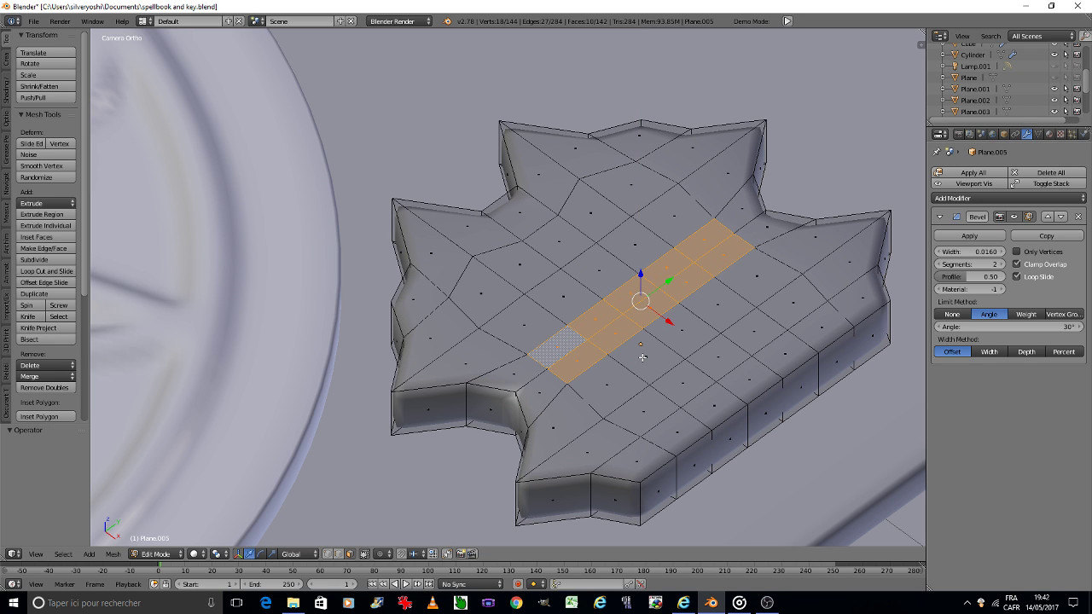
key(ctrl+z)
key(ctrl+z)
key(ctrl+z)
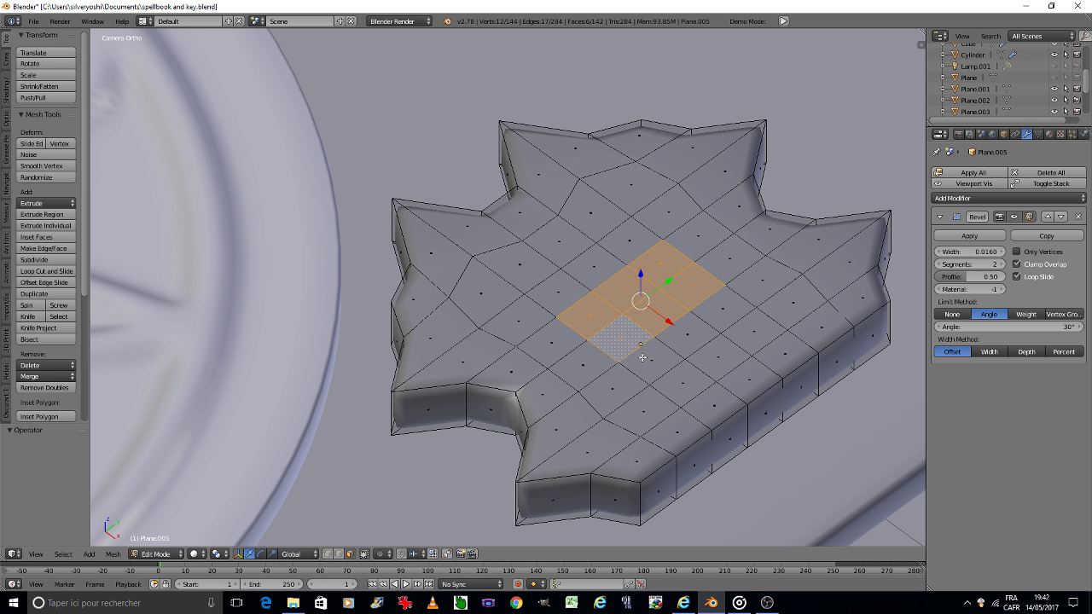
key(ctrl+z)
key(ctrl+z)
key(ctrl+z)
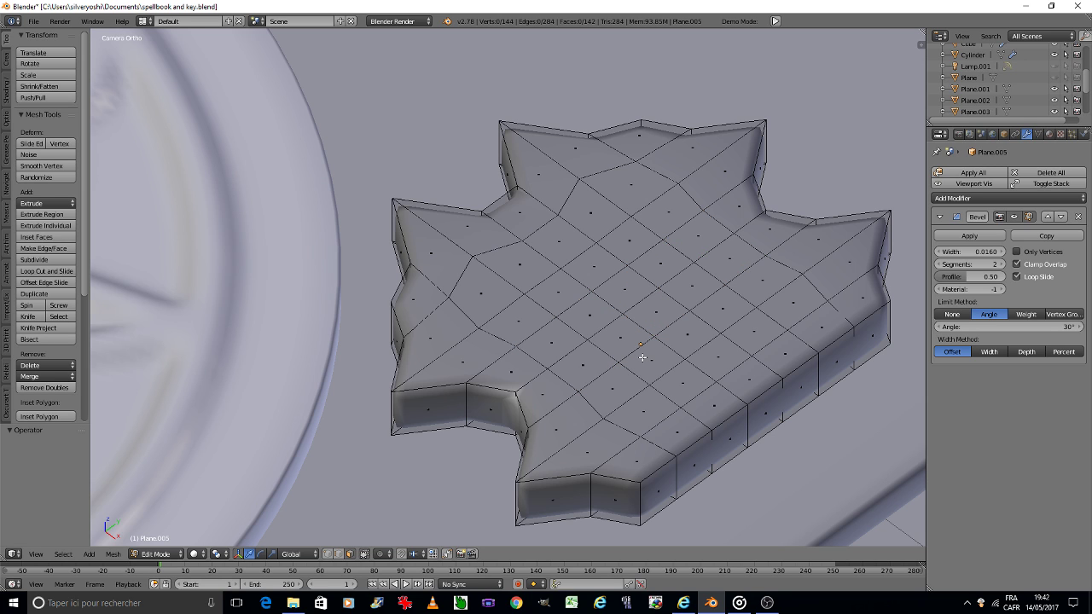
key(ctrl+z)
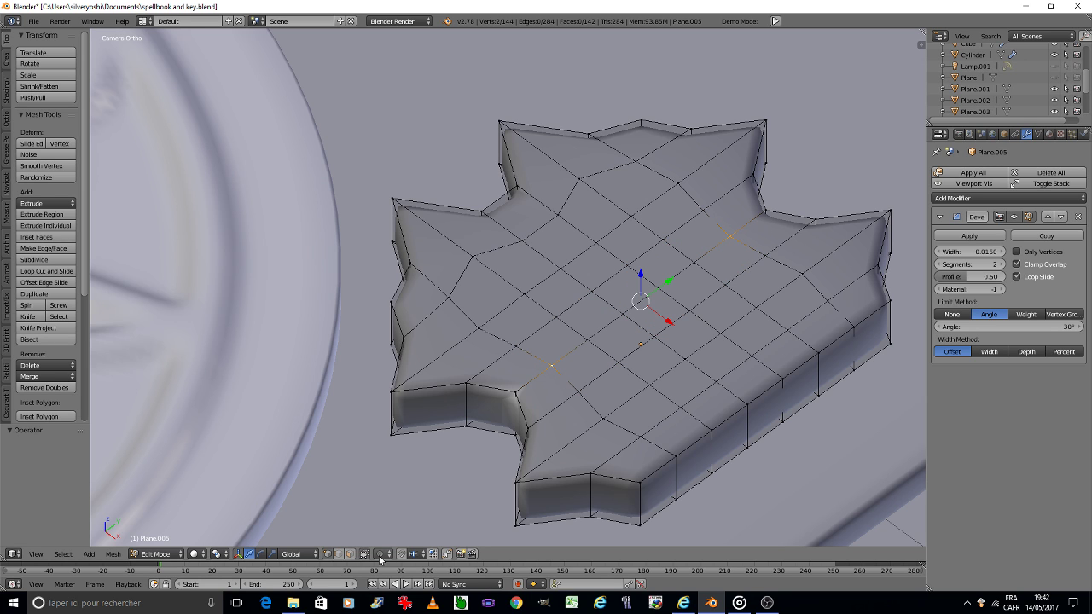
click(365, 554)
In top orthographic view, stretch the plate's centre line along Y to 1.053.
key(KP_7)
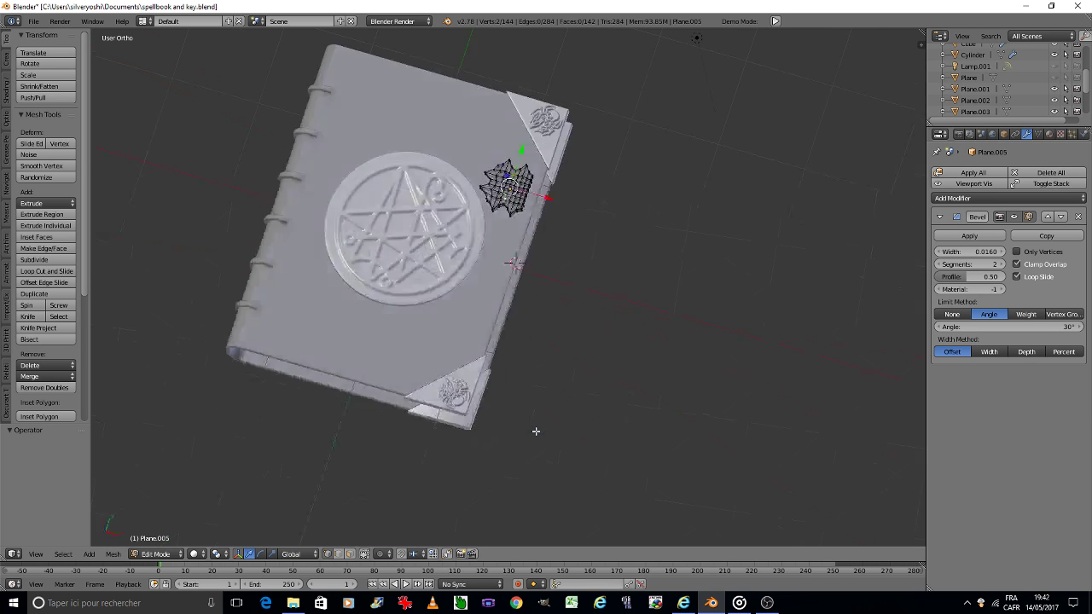
key(KP_Decimal)
key(KP_Decimal)
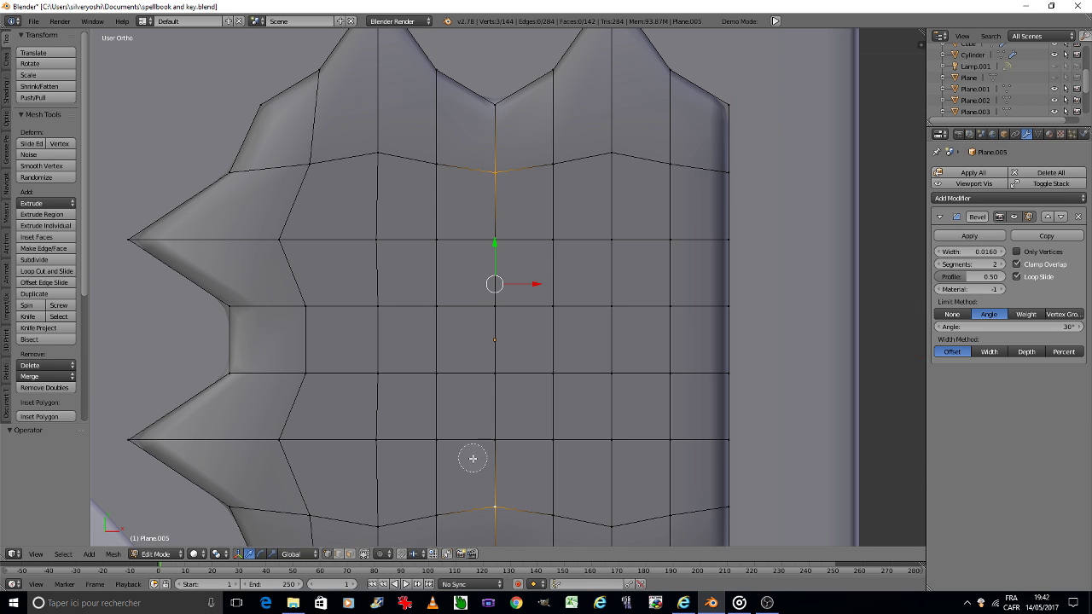
shift+click(495, 507)
shift+middle_drag(518, 450, 517, 374)
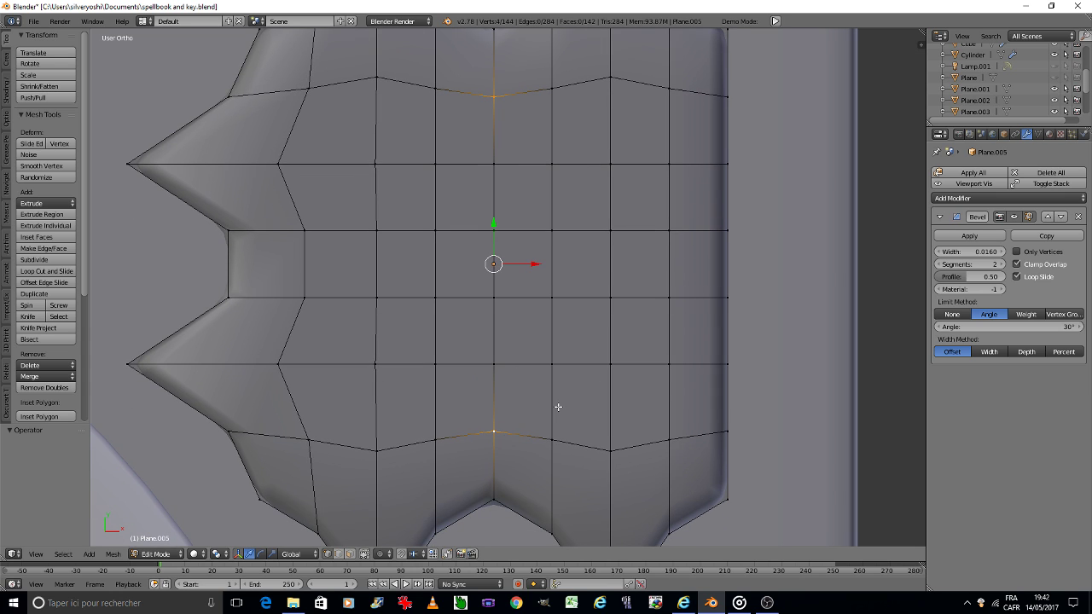
key(s)
key(y)
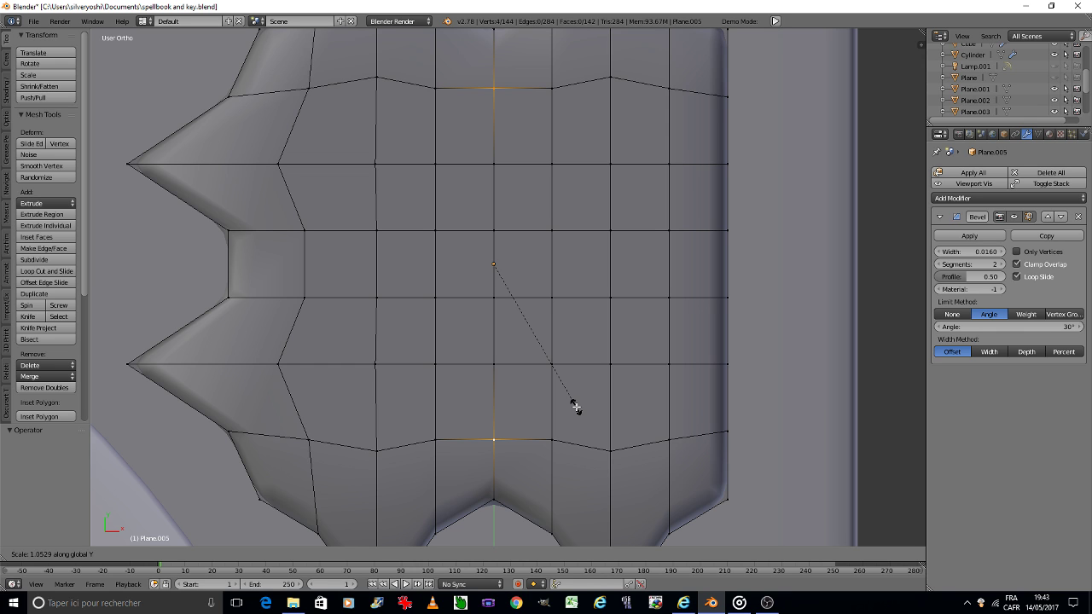
click(576, 408)
Circle-select the middle column of faces, narrow it, then lengthen it along Y by 1.252.
key(3)
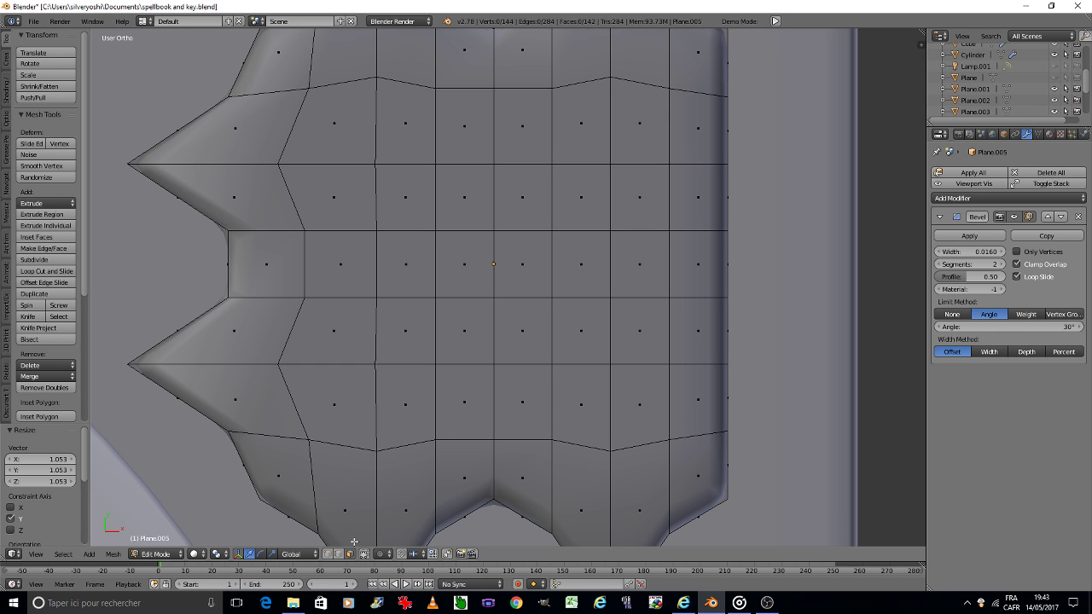
key(a)
key(a)
key(c)
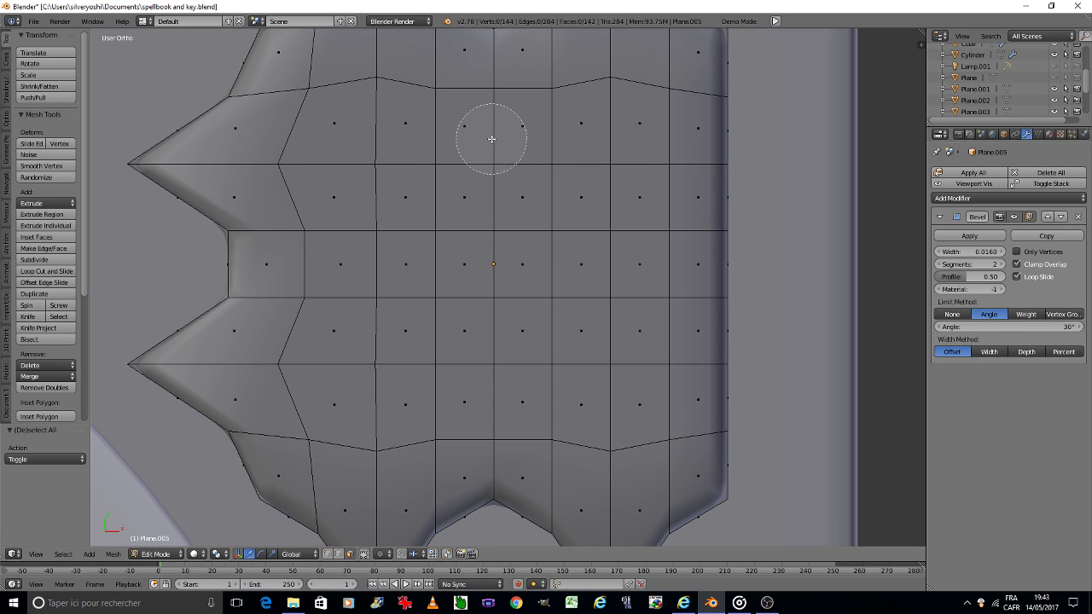
mouse_move(492, 139)
mouse_down()
mouse_move(500, 385)
mouse_move(478, 349)
mouse_up()
right_click(472, 330)
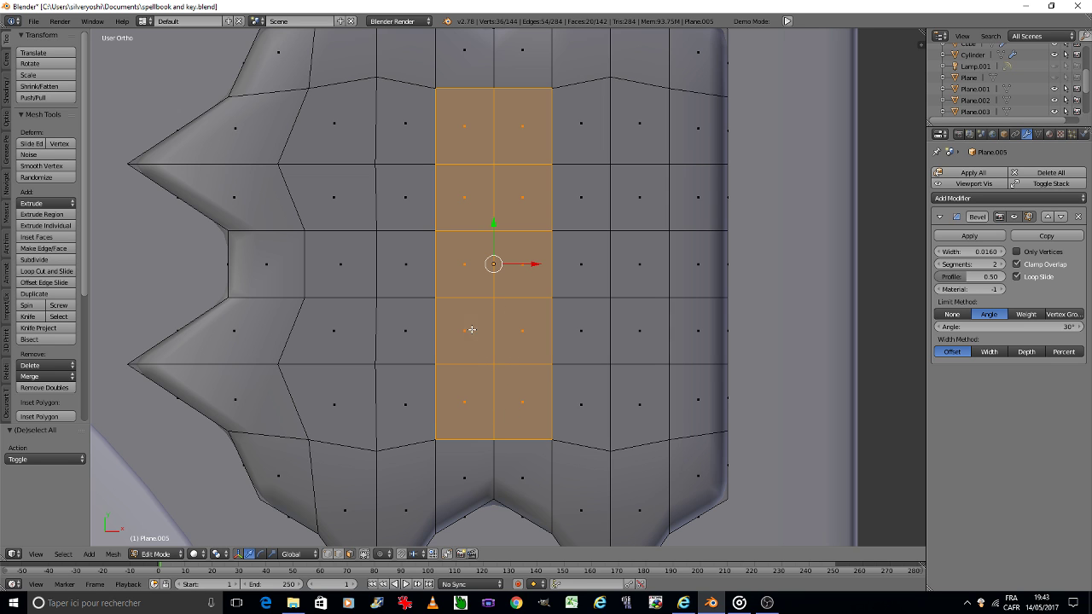
scroll(472, 329, down, 4)
key(s)
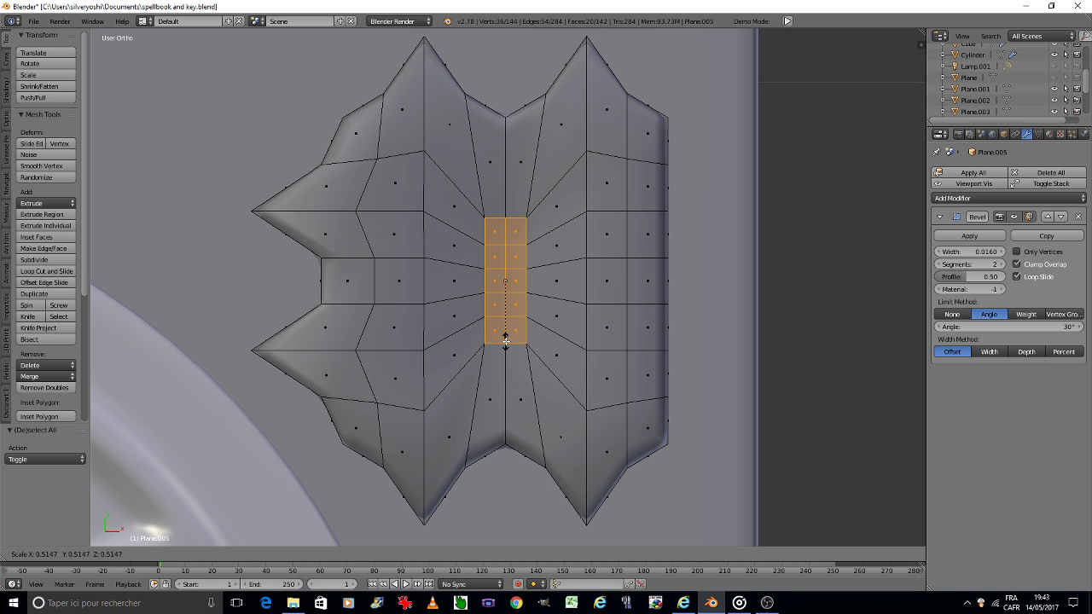
click(506, 341)
key(s)
key(y)
click(506, 357)
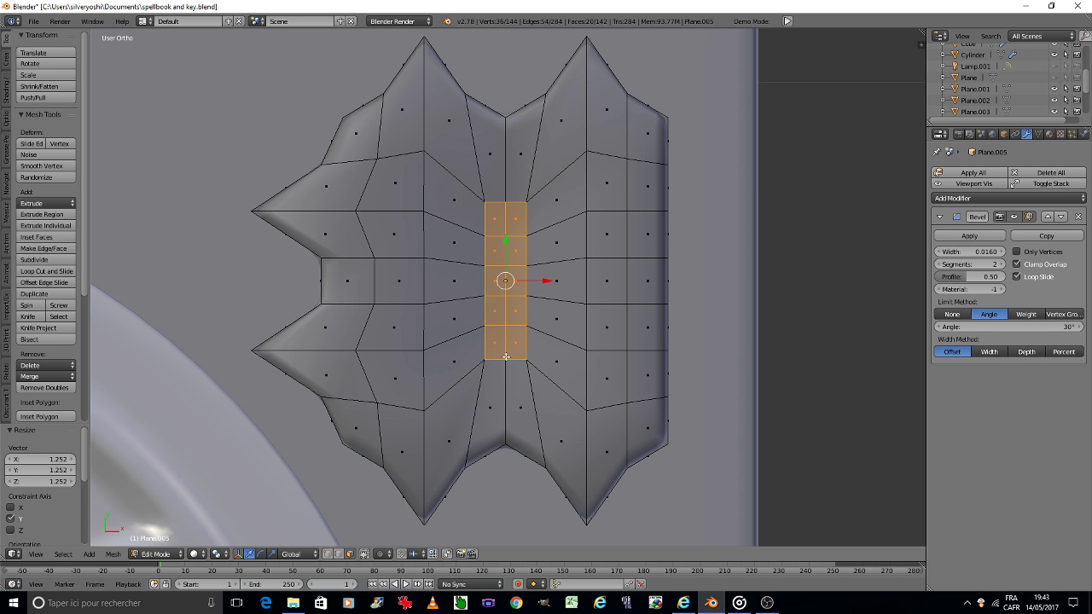
key(KP_0)
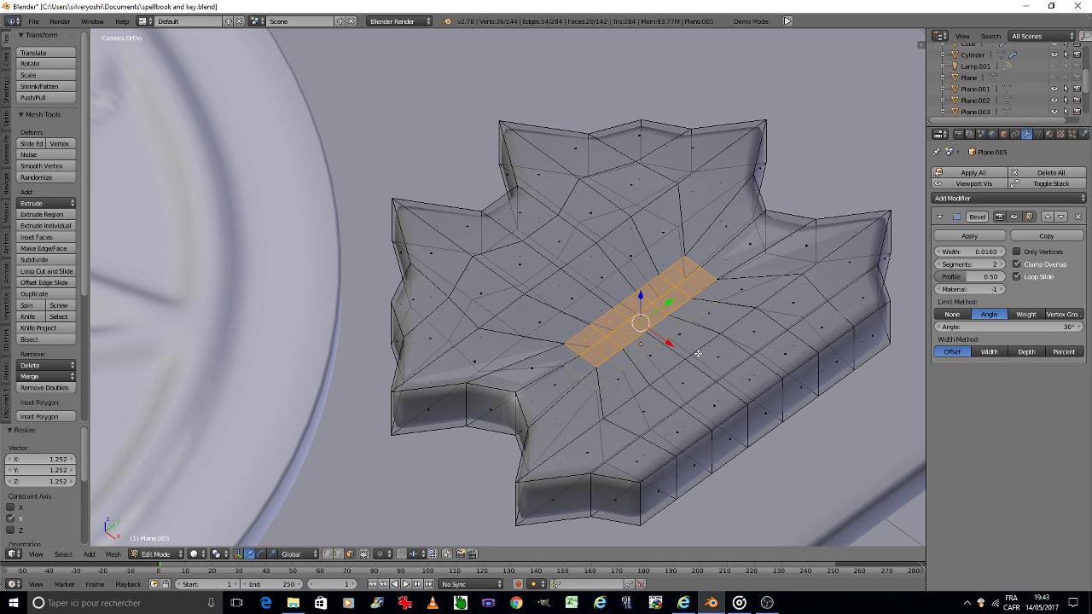
Delete the strip's faces to open a slot, using edge select with back edges hidden.
key(x)
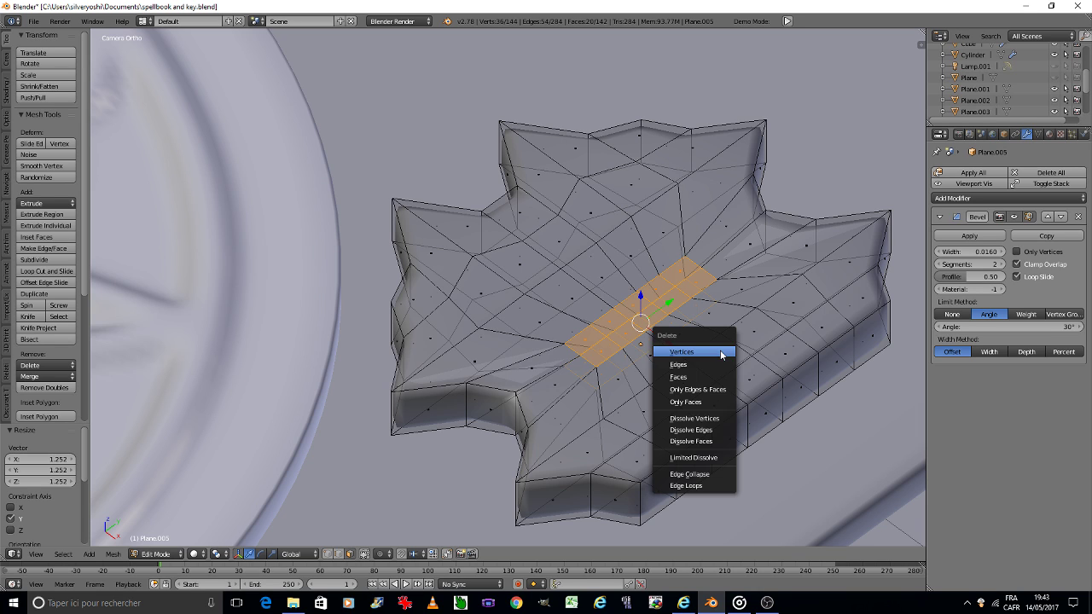
click(711, 373)
click(339, 554)
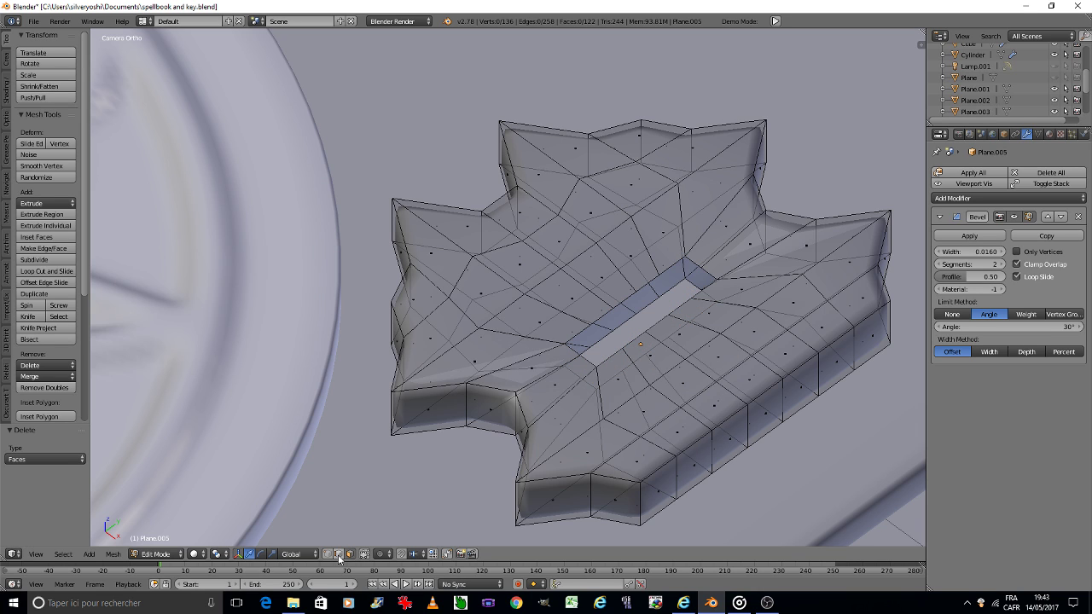
click(367, 554)
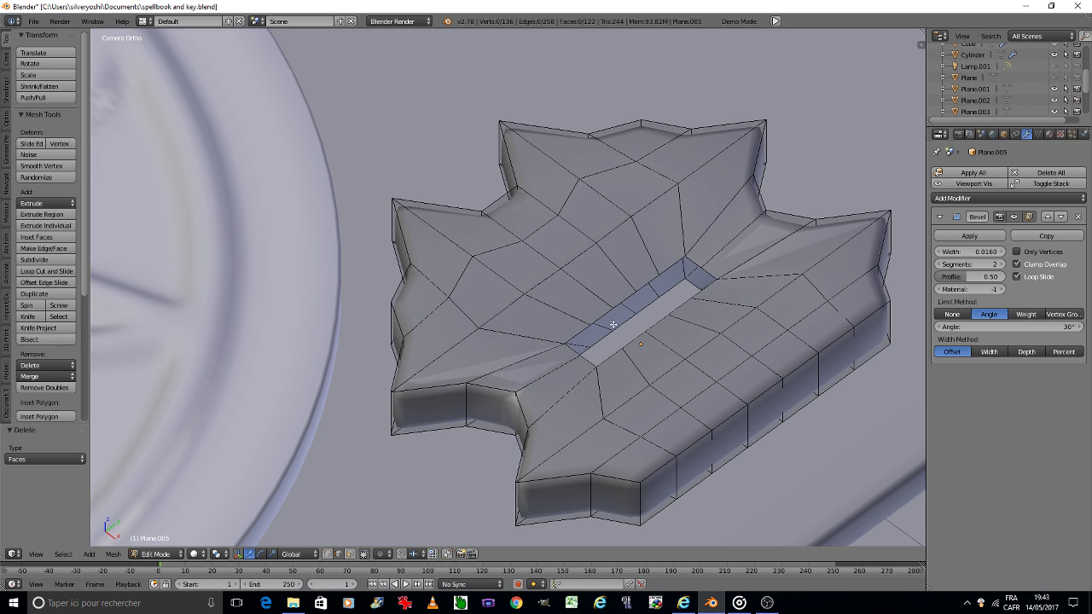
Select both rim edge loops of the hole and bridge them with LoopTools Bridge.
right_click(635, 311)
shift+right_click(648, 288)
key(ctrl+e)
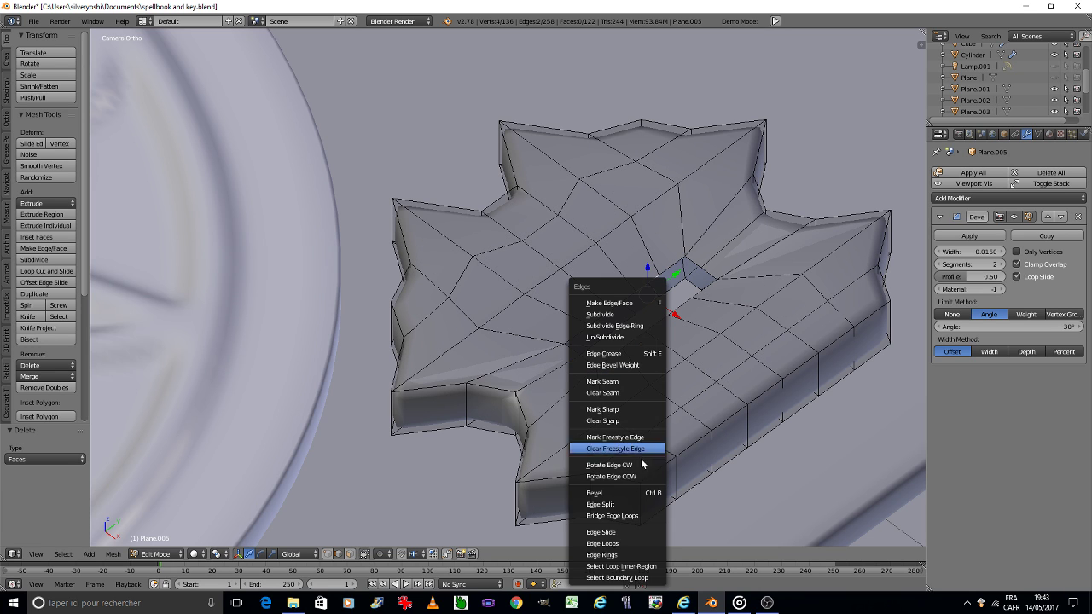
click(641, 539)
key(w)
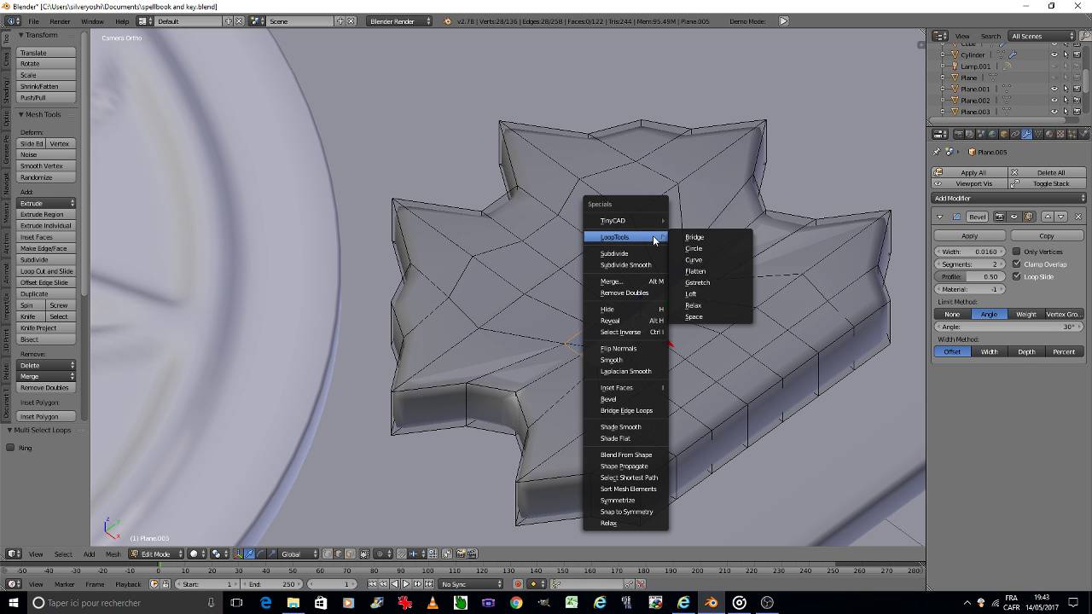
mouse_move(623, 238)
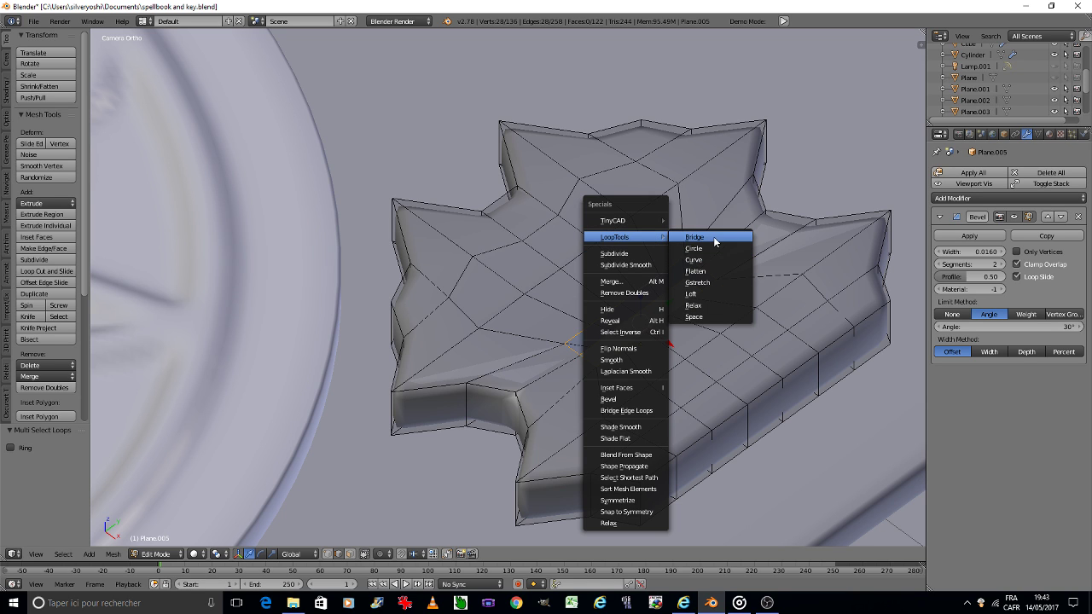
click(713, 238)
key(space)
Return to Object Mode and select the spiky clasp plate Plane.005.
key(Escape)
key(Tab)
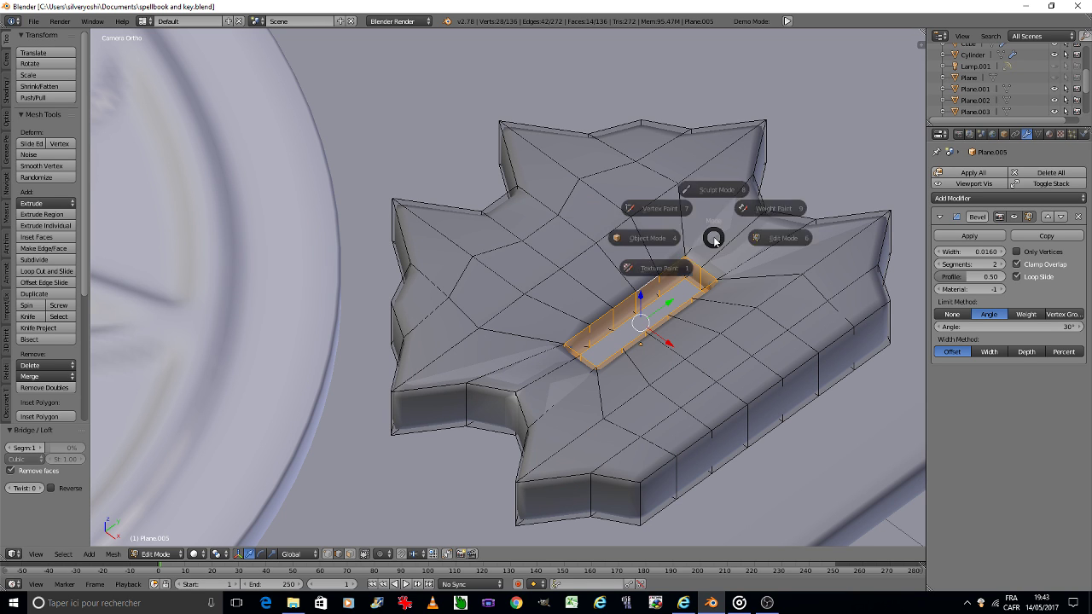
click(643, 237)
scroll(643, 232, down, 5)
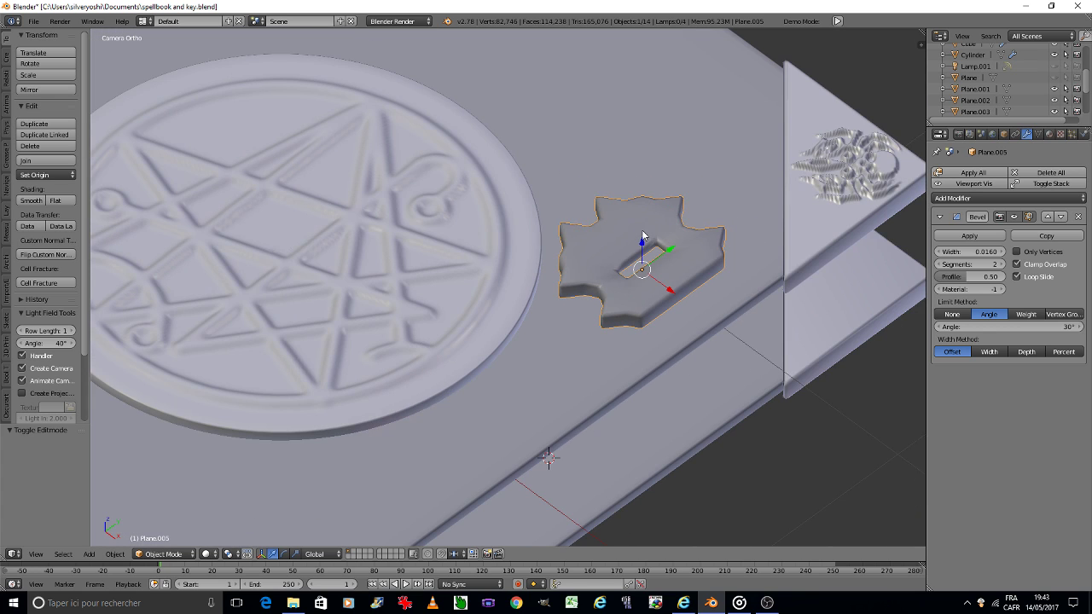
key(space)
key(Escape)
key(a)
scroll(642, 233, down, 5)
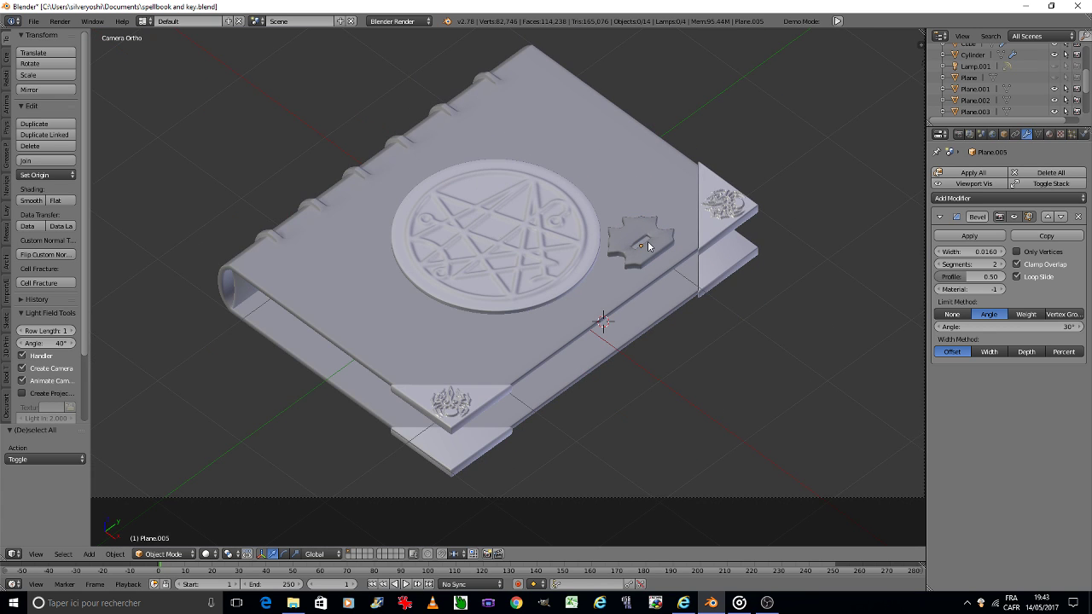
right_click(654, 248)
scroll(654, 248, up, 5)
Scale the clasp plate thicker along Z and apply its scale.
key(s)
key(z)
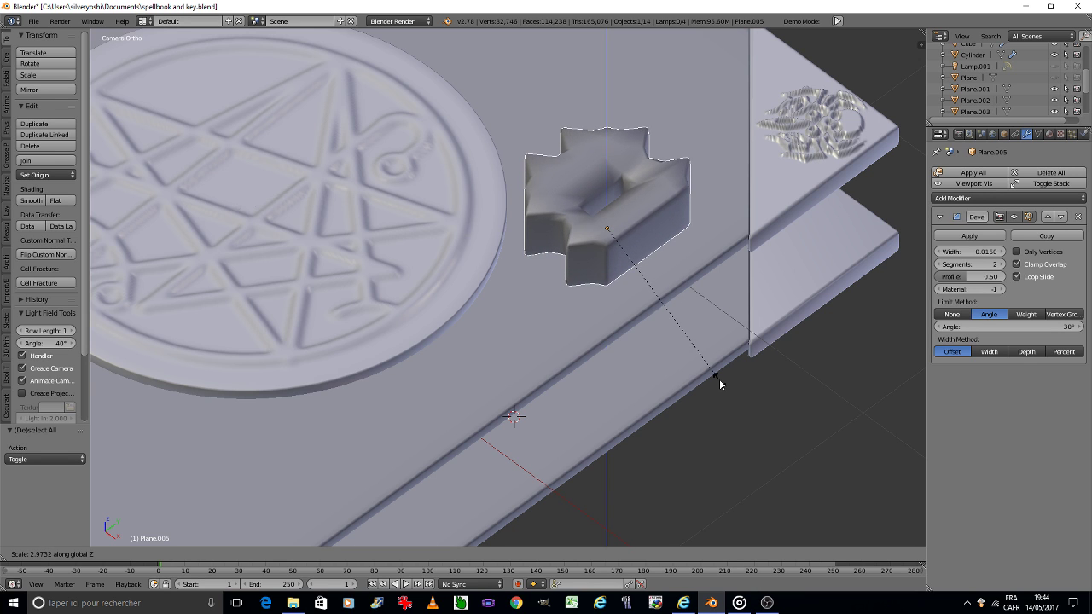
click(681, 308)
key(ctrl+a)
click(667, 259)
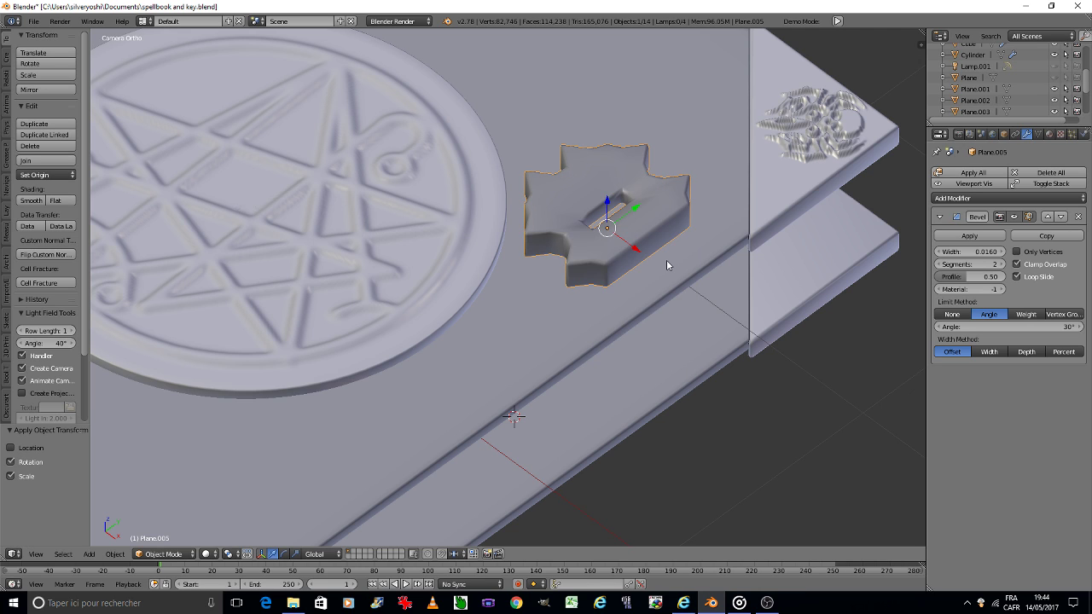
Lower the plate 0.0761 along Z onto the cover, then deselect and frame all.
key(g)
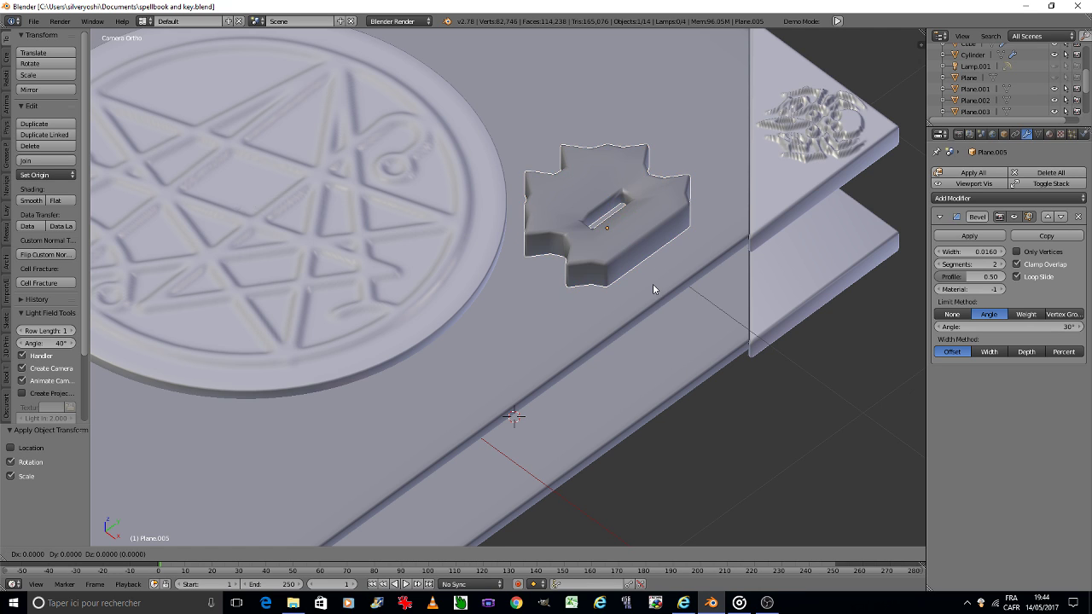
key(z)
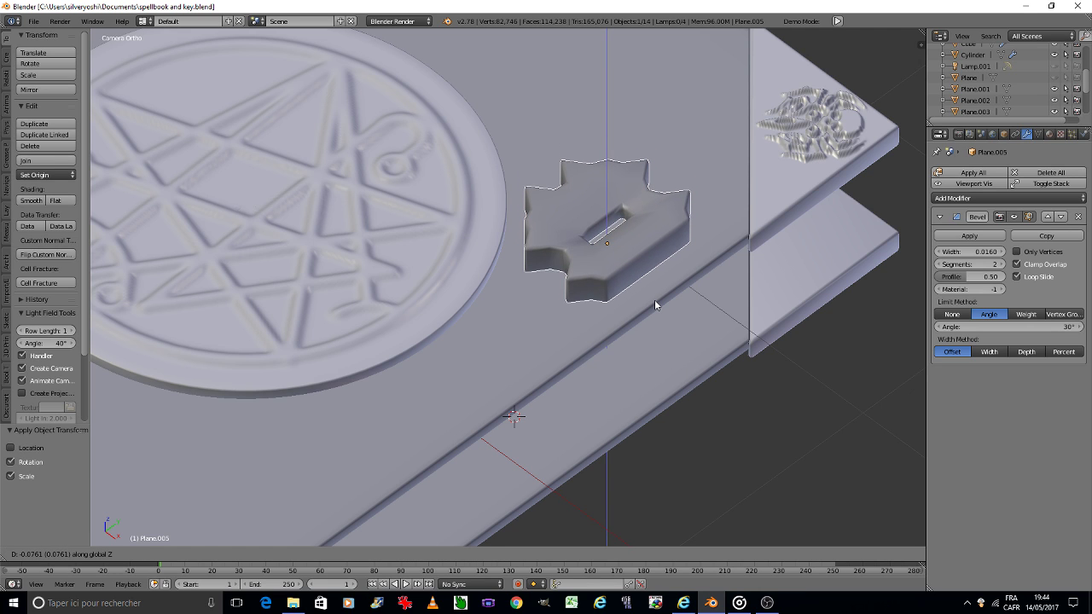
click(654, 300)
key(a)
key(Home)
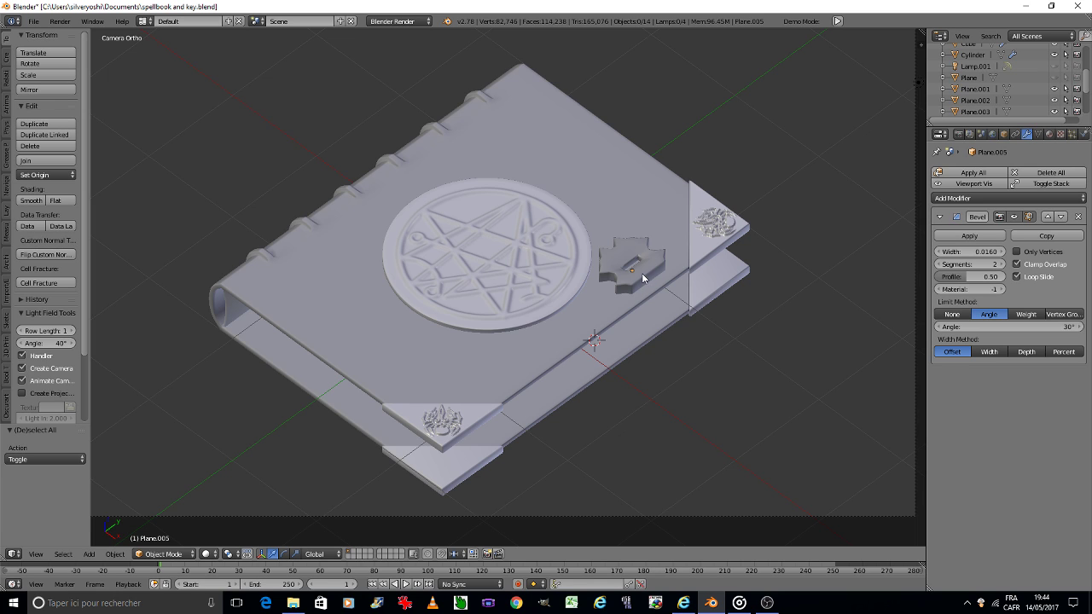
Assign the corner ornament's Material.004 to the clasp plate.
right_click(642, 266)
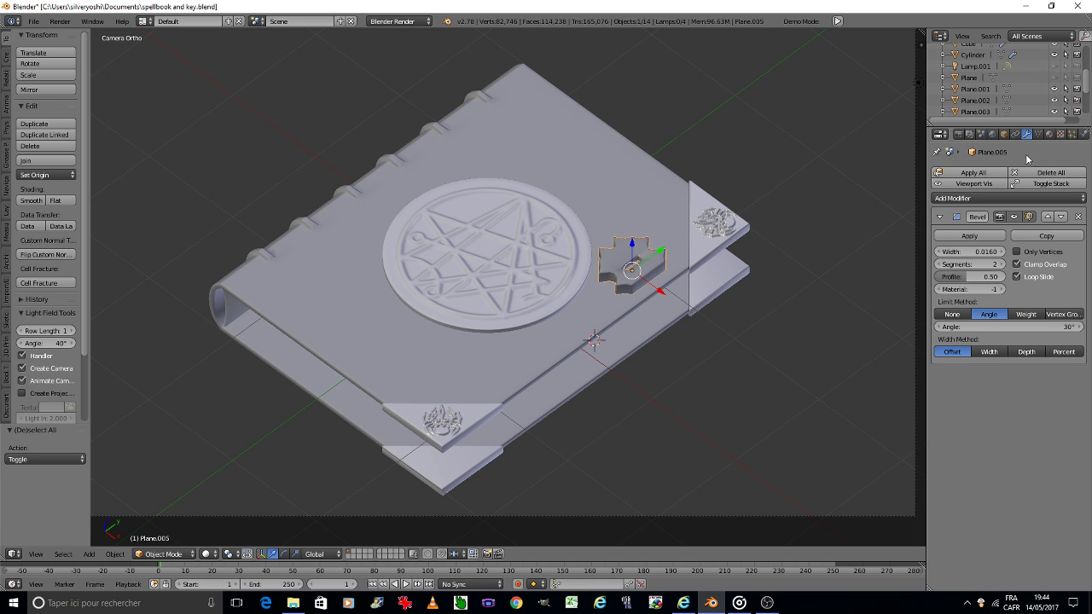
click(1050, 135)
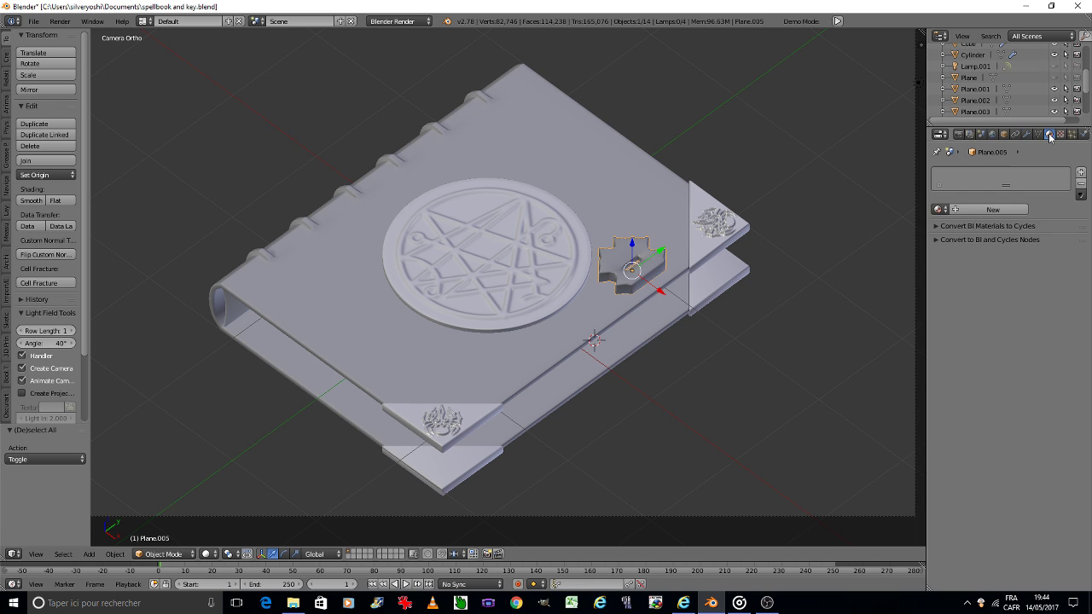
right_click(728, 241)
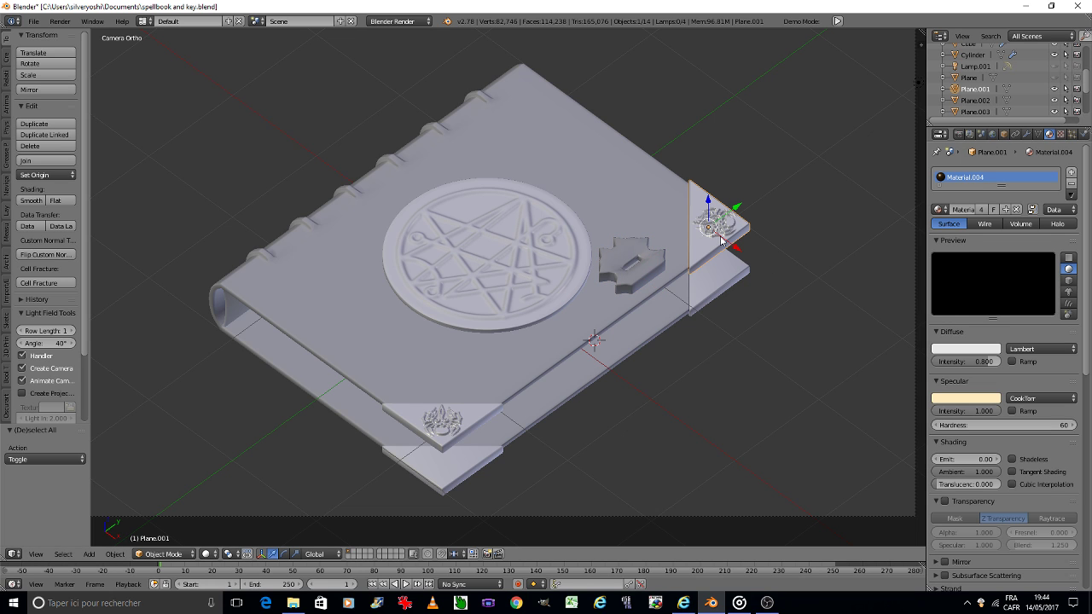
right_click(607, 244)
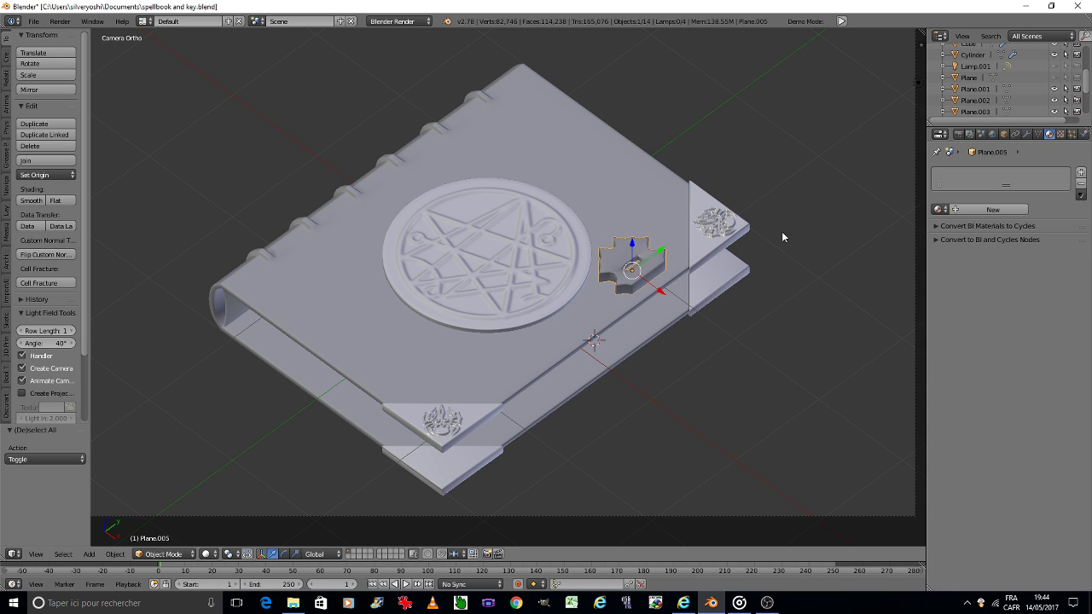
click(942, 210)
click(853, 270)
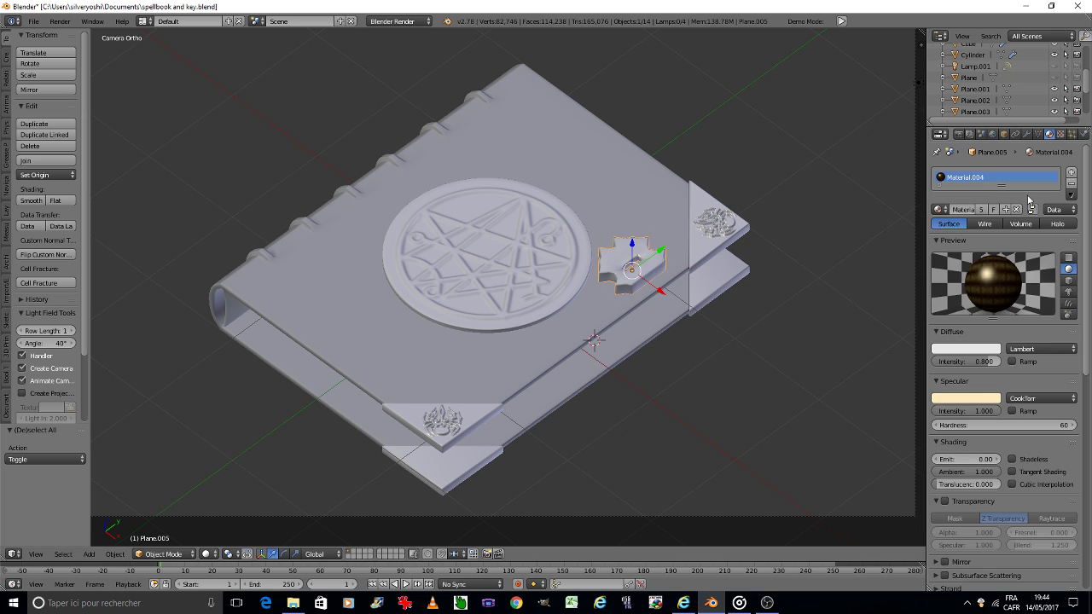
Add a new Material.005 slot, paste Material.004's settings into it, and save.
click(1073, 172)
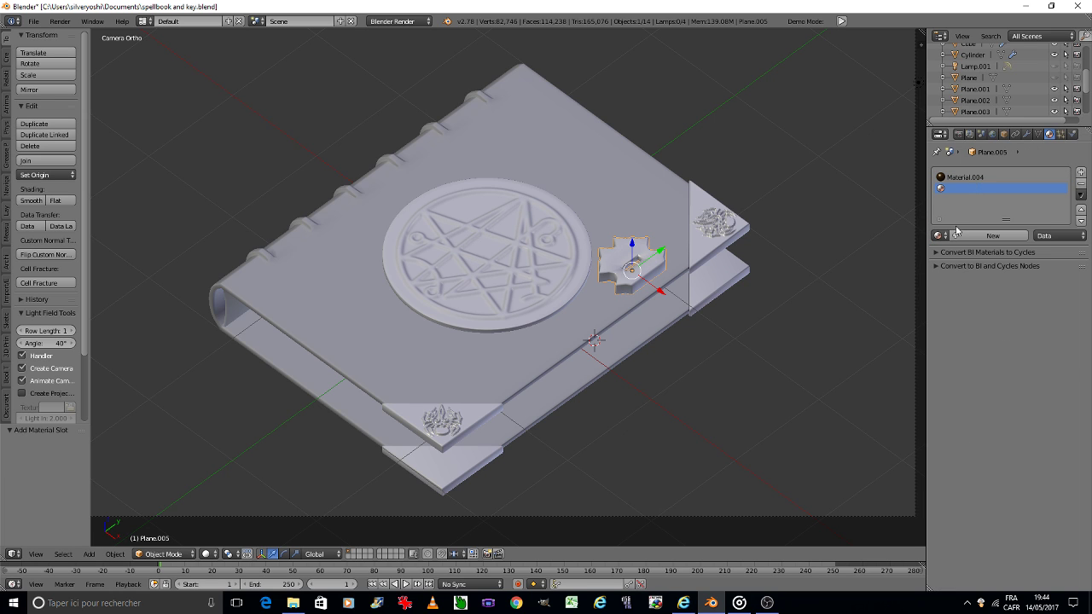
click(957, 231)
click(1020, 179)
click(1072, 194)
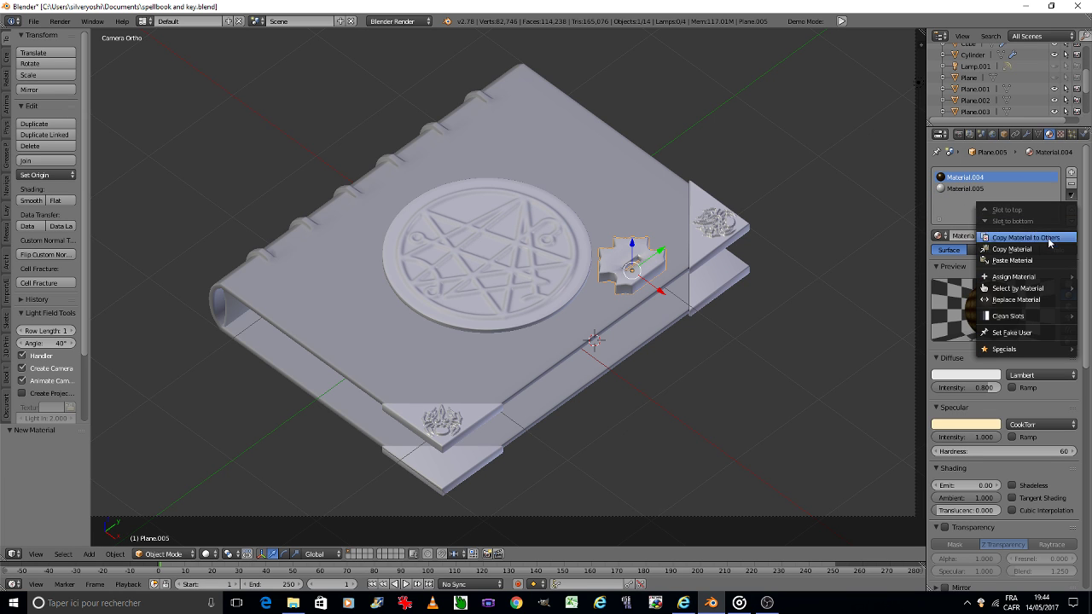
click(1049, 241)
click(965, 188)
click(1072, 194)
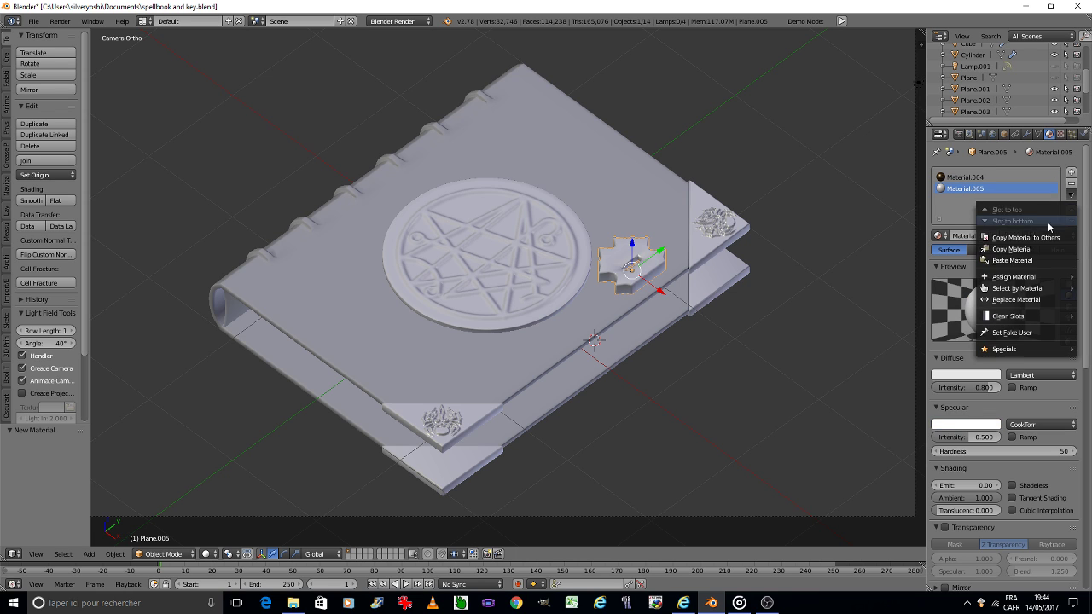
click(1032, 260)
key(ctrl+s)
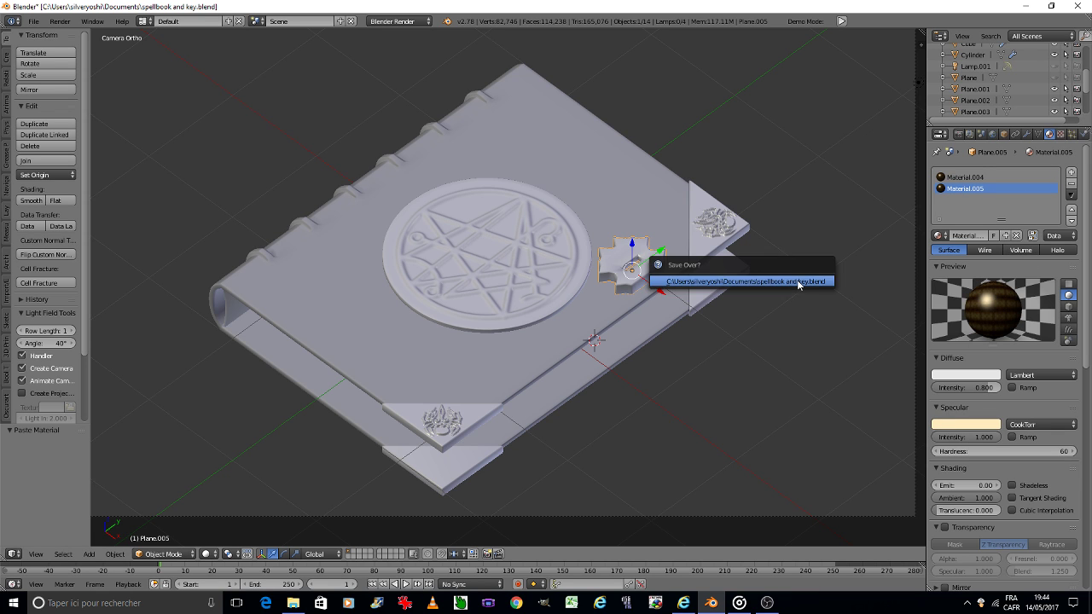
click(798, 281)
Remove the Material.004 slot from the plate and save the file.
key(KP_Decimal)
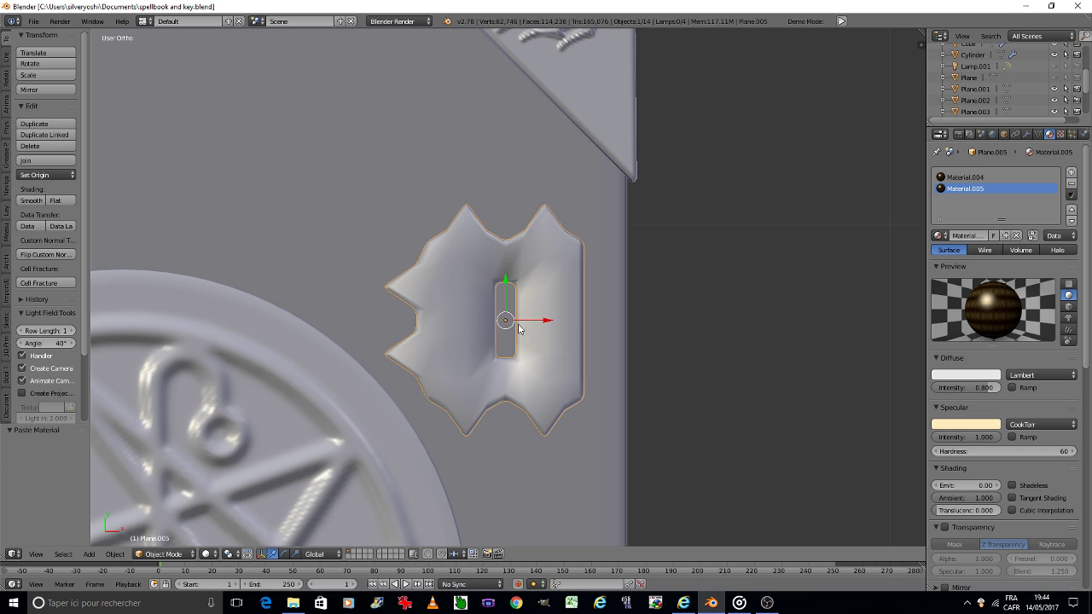
click(970, 179)
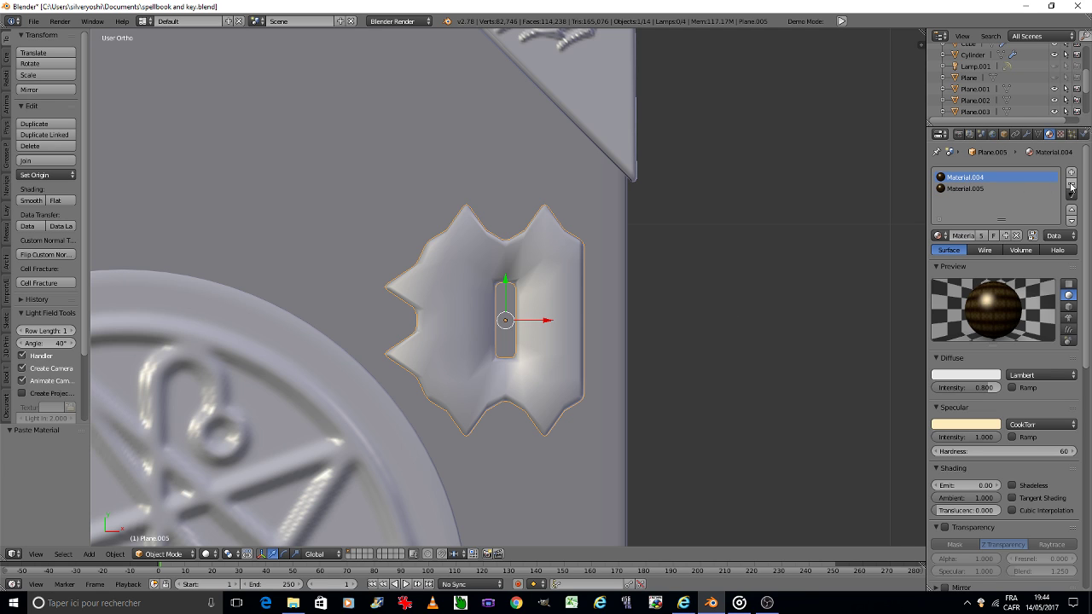
click(1073, 186)
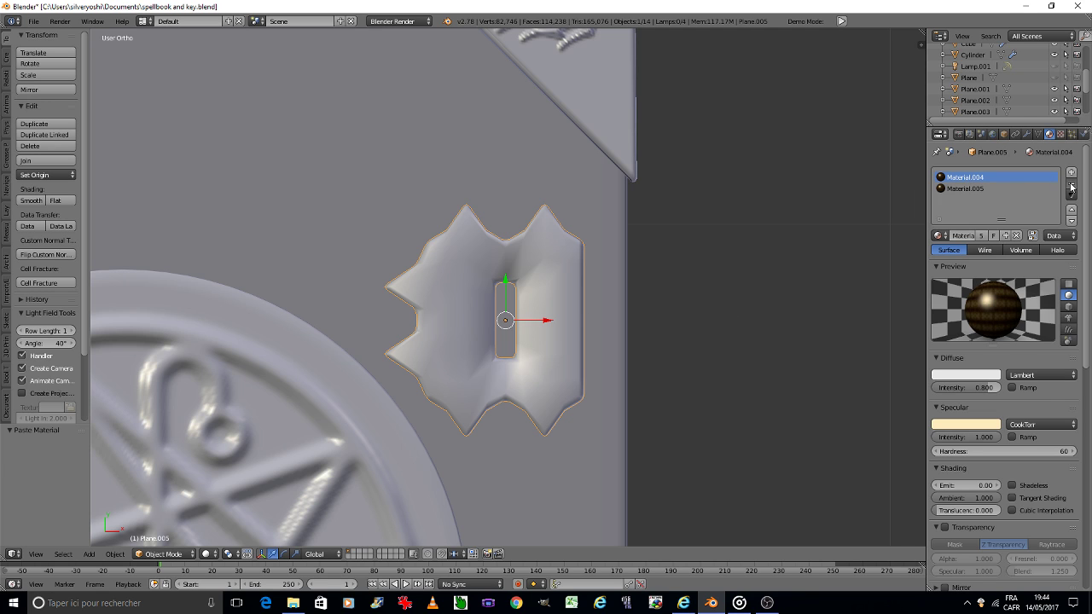
key(ctrl+s)
Nudge the clasp plate 0.045 along X.
click(552, 327)
scroll(546, 321, down, 6)
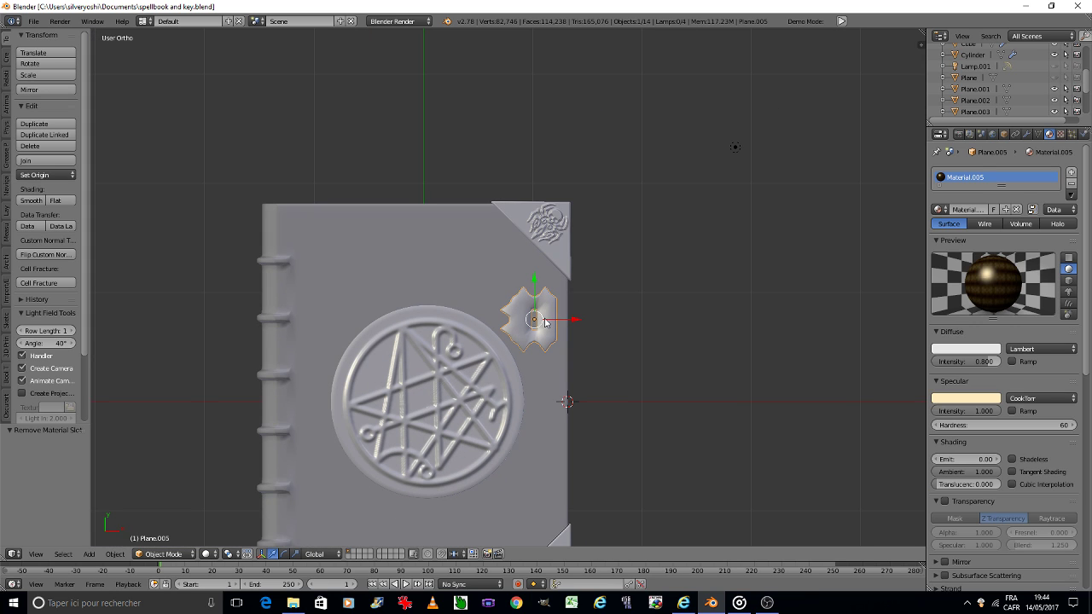
scroll(542, 320, up, 3)
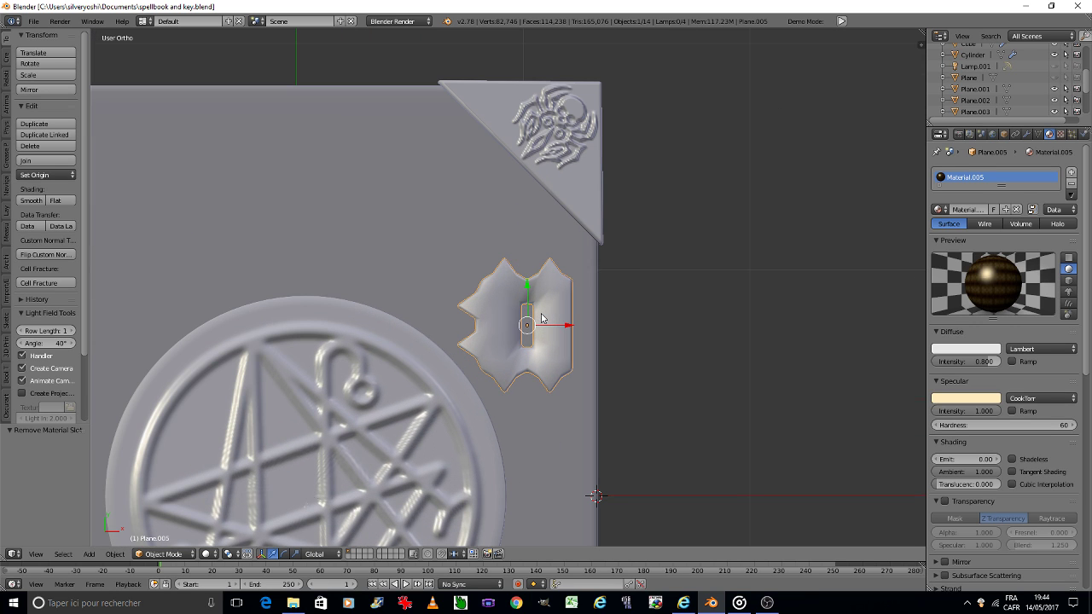
drag(550, 322, 553, 317)
Save with Ctrl+S and confirm Save Over to overwrite the spellbook .blend file.
key(ctrl+s)
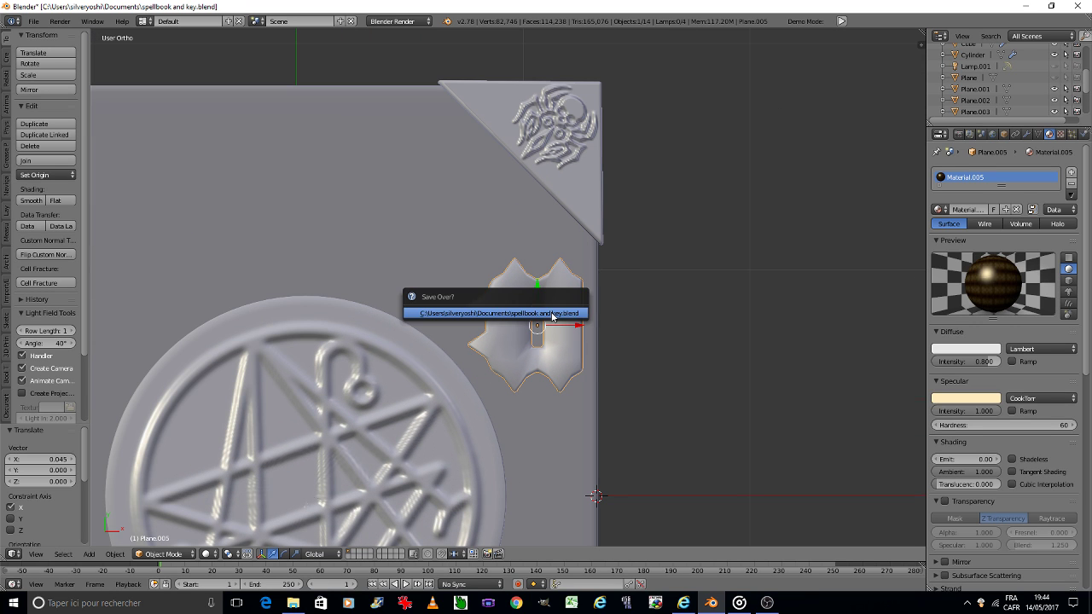
click(552, 317)
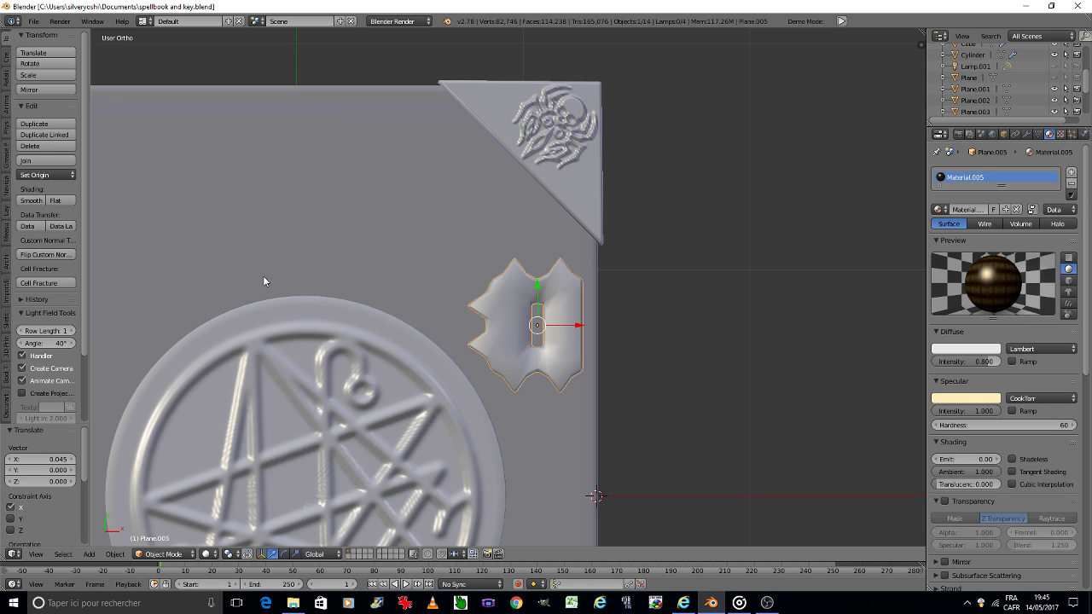
Add a new cube, shrink it, and place it over the clasp plate.
click(8, 60)
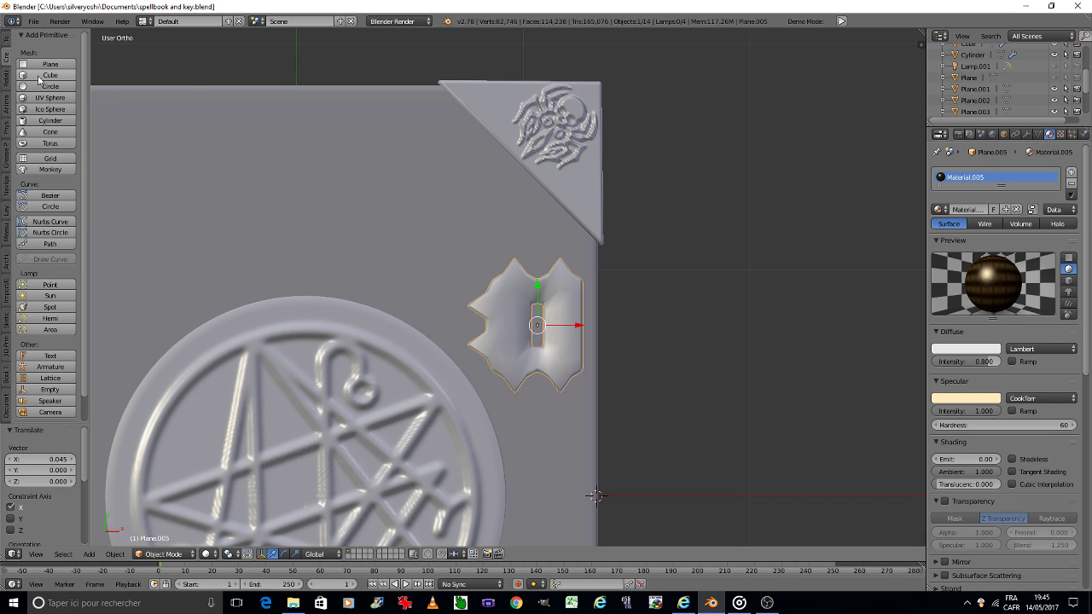
click(38, 76)
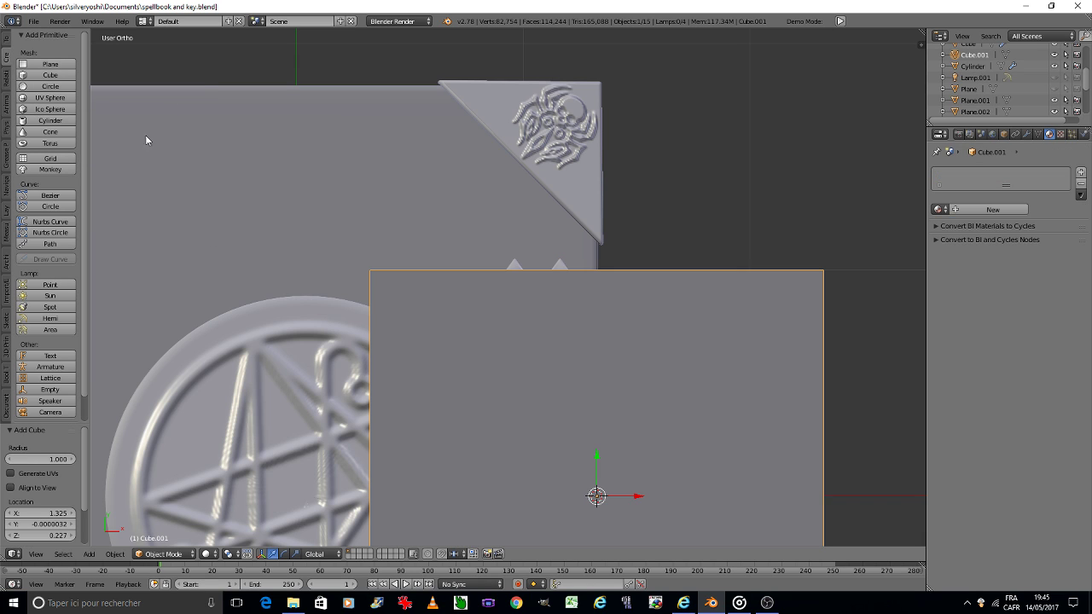
key(s)
click(609, 489)
key(g)
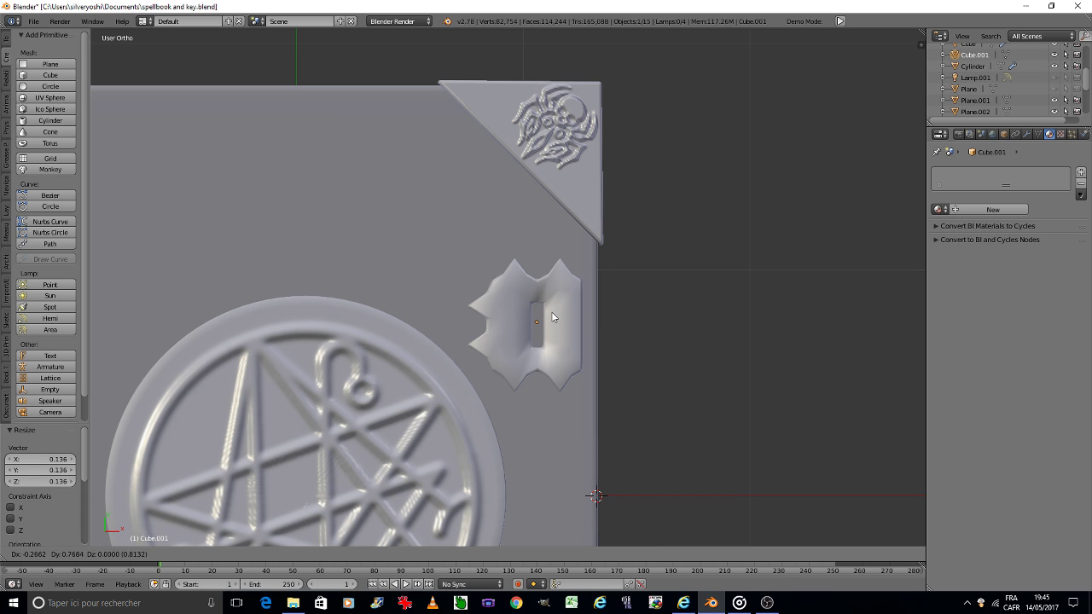
click(552, 318)
Raise the cube above the cover along Z and nudge it slightly along Y.
key(KP_3)
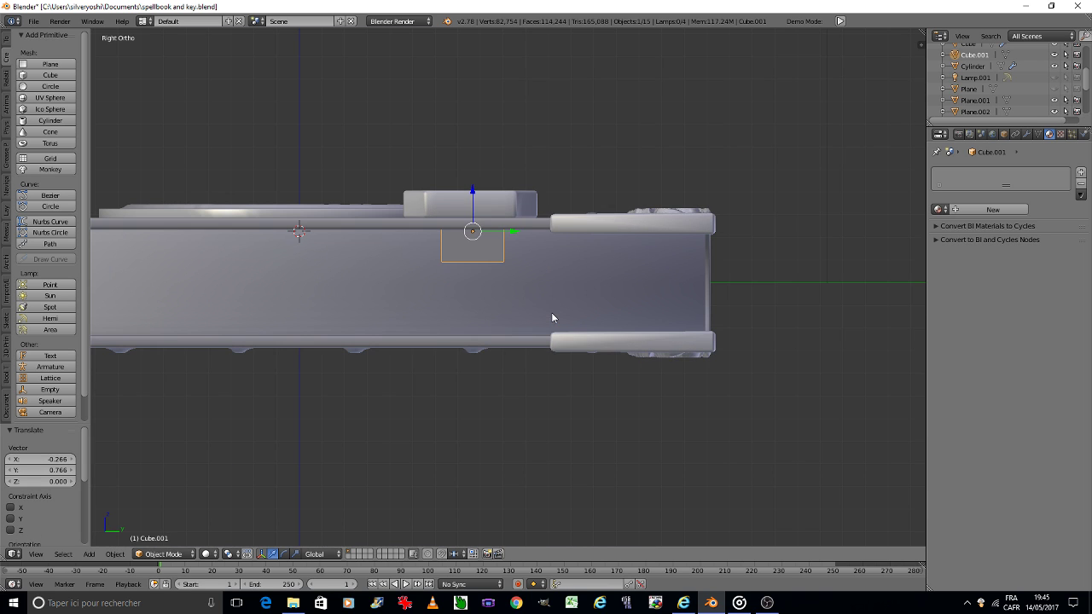
key(g)
key(z)
click(526, 237)
key(KP_4)
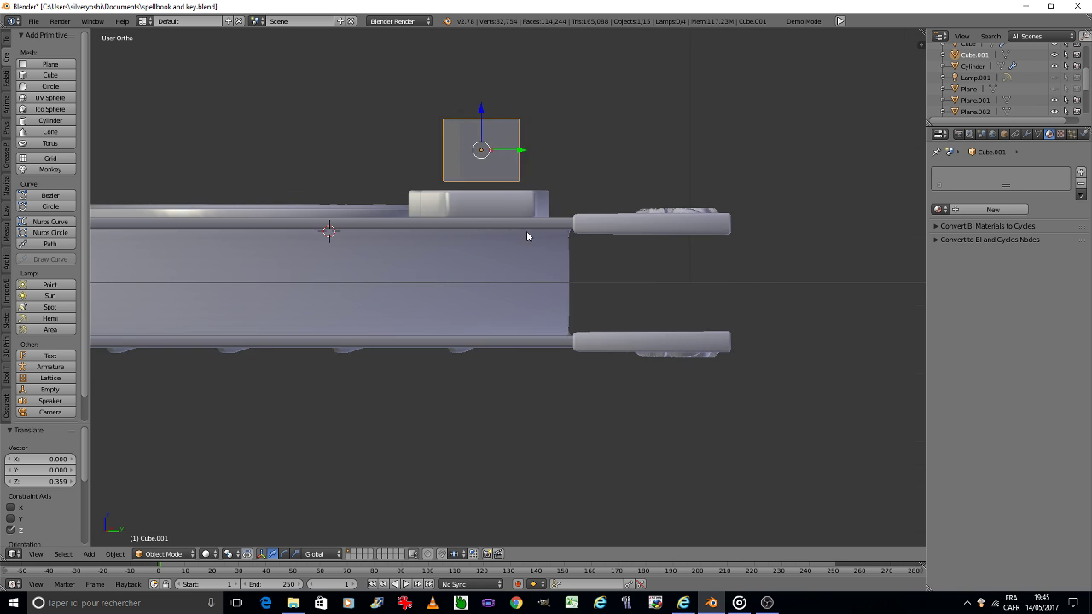
key(KP_4)
key(KP_4)
key(KP_4)
key(KP_4)
key(KP_4)
key(KP_8)
key(KP_8)
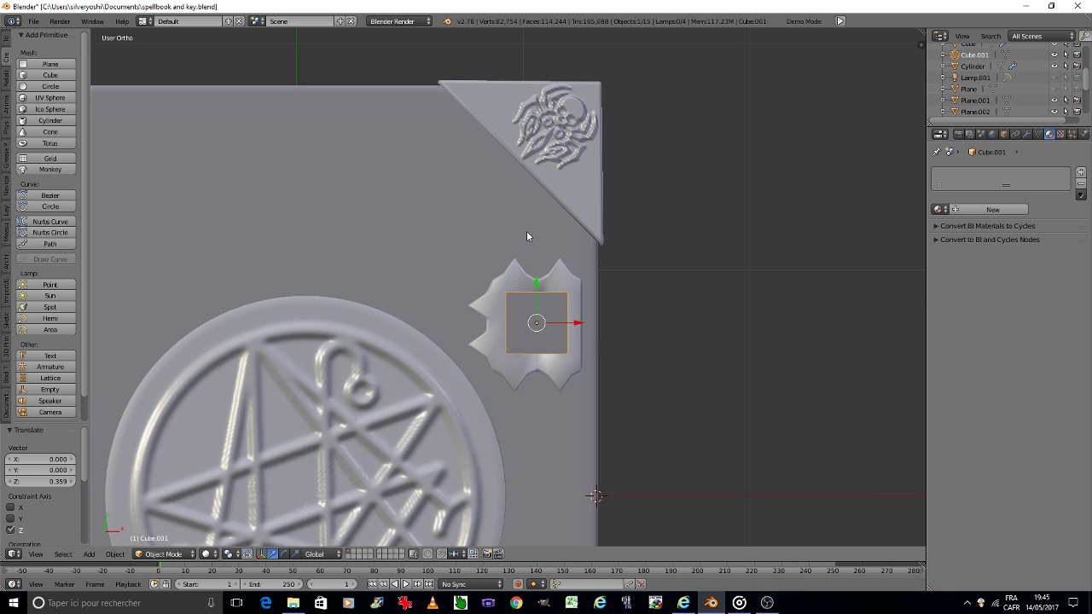
scroll(547, 357, up, 2)
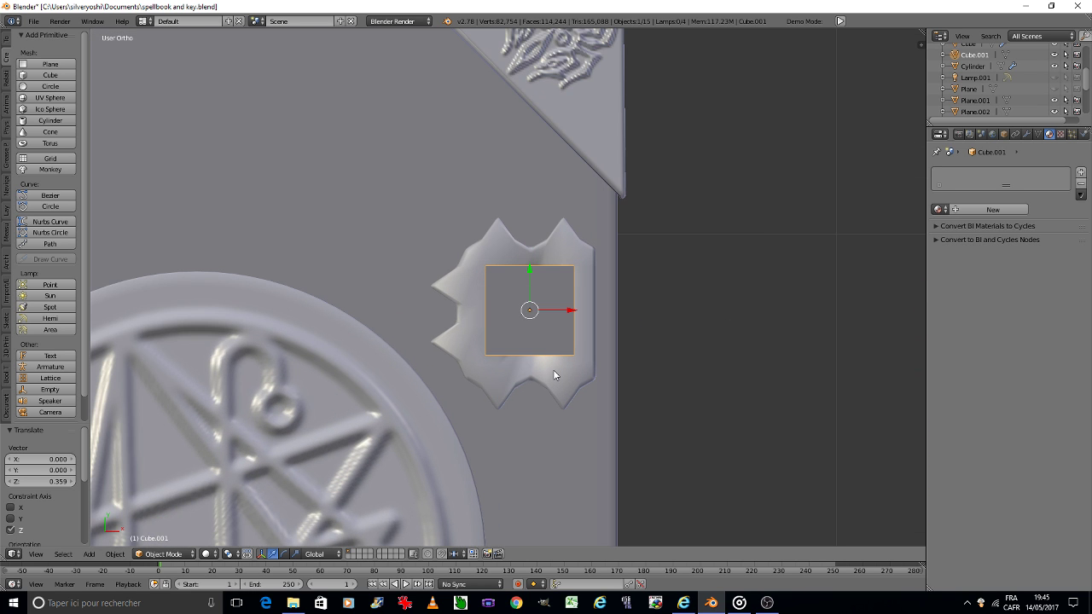
key(g)
key(y)
click(553, 373)
Stretch the cube along Y into a bar and flatten it along Z into a thin slab.
key(s)
key(y)
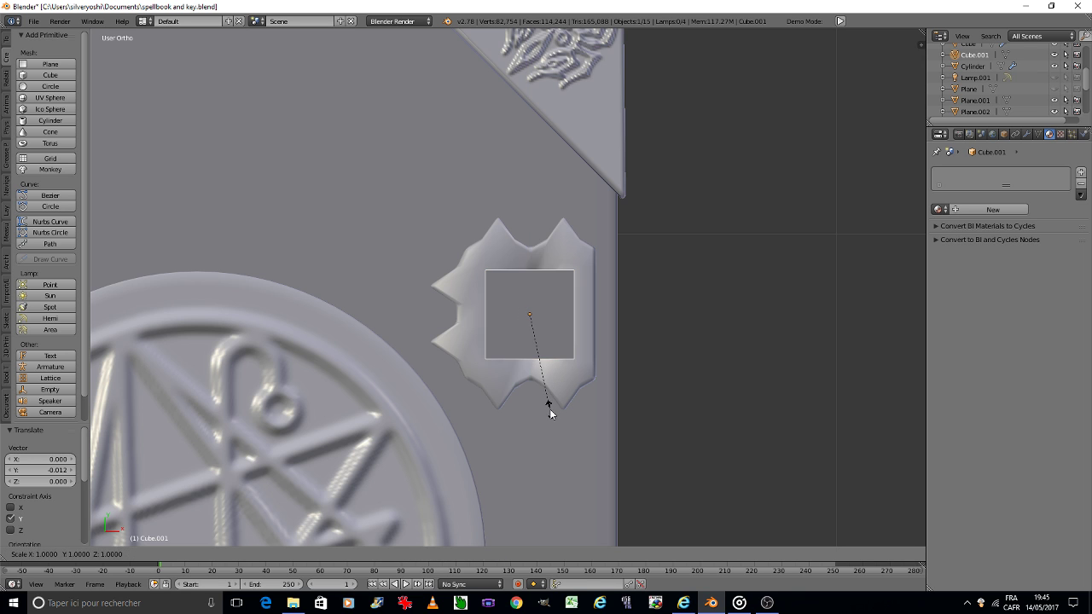
click(552, 440)
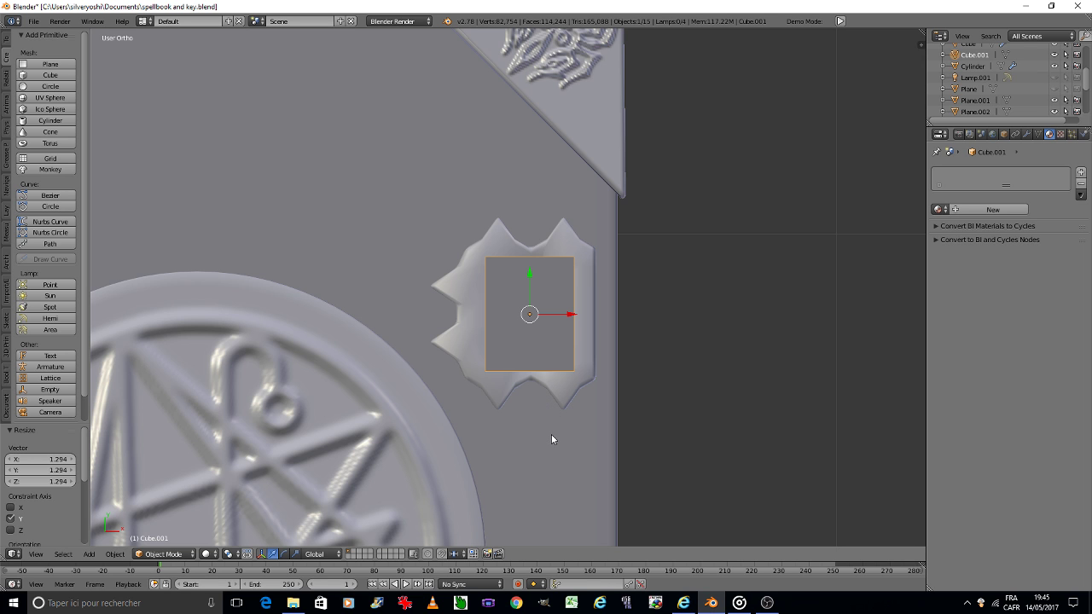
key(KP_8)
key(KP_8)
key(KP_8)
key(s)
key(z)
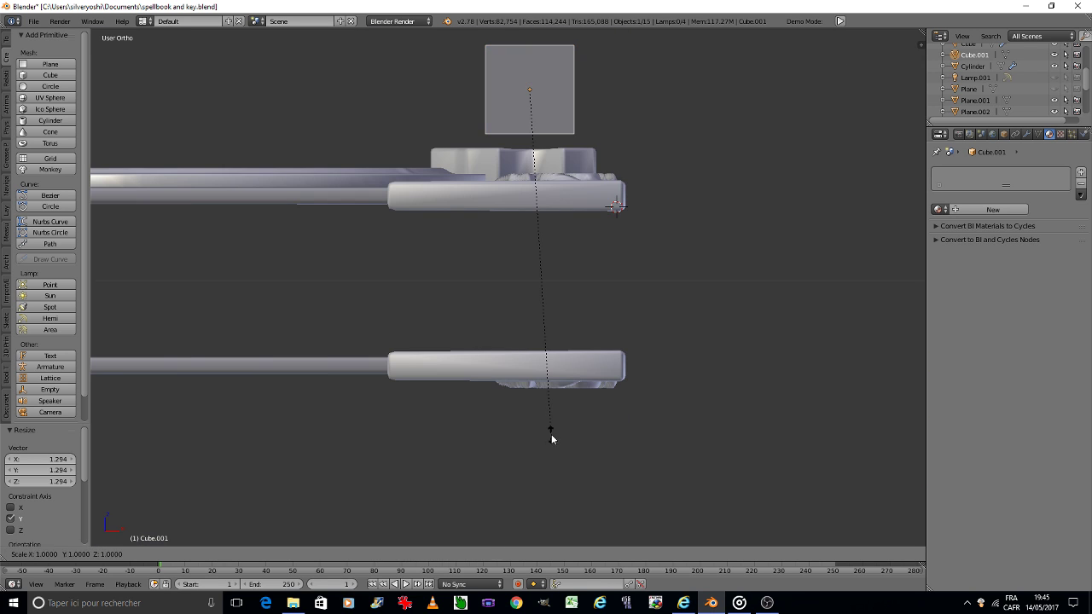
click(517, 210)
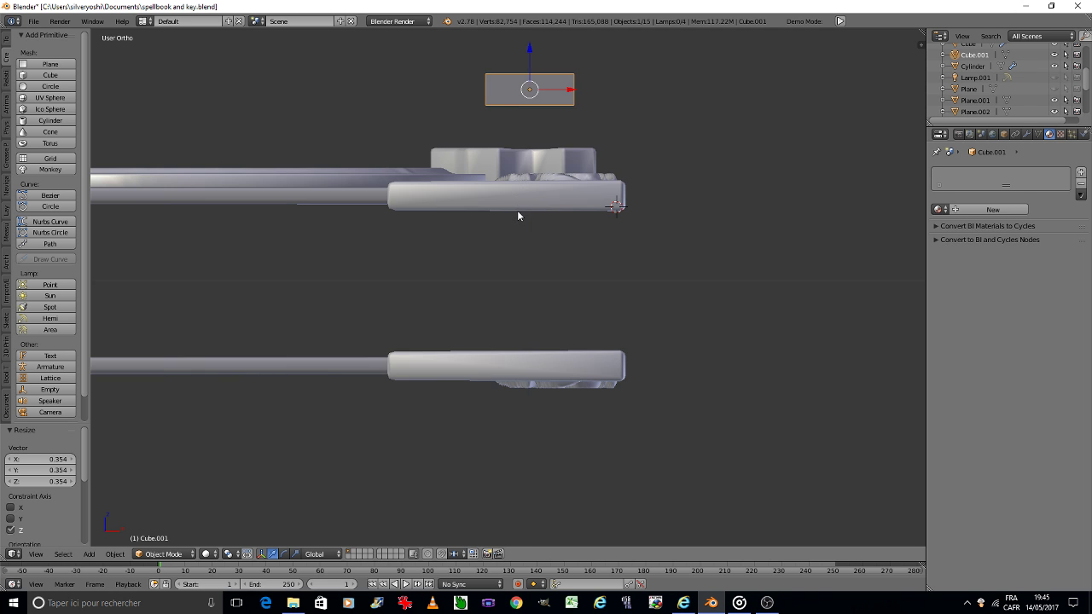
key(KP_2)
key(KP_2)
key(KP_2)
key(KP_2)
key(KP_2)
key(KP_2)
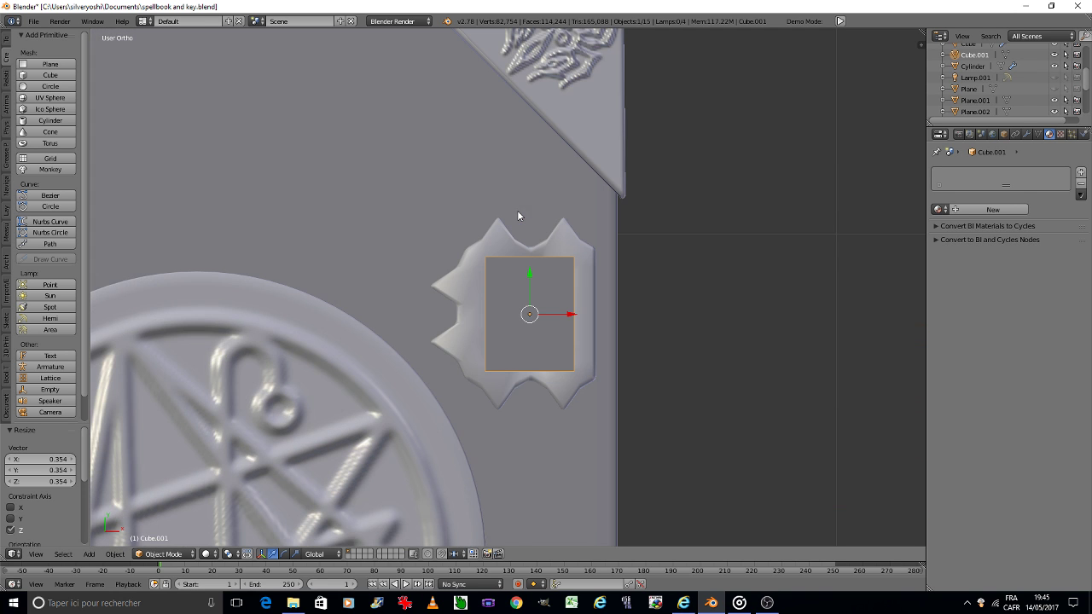
scroll(563, 353, up, 1)
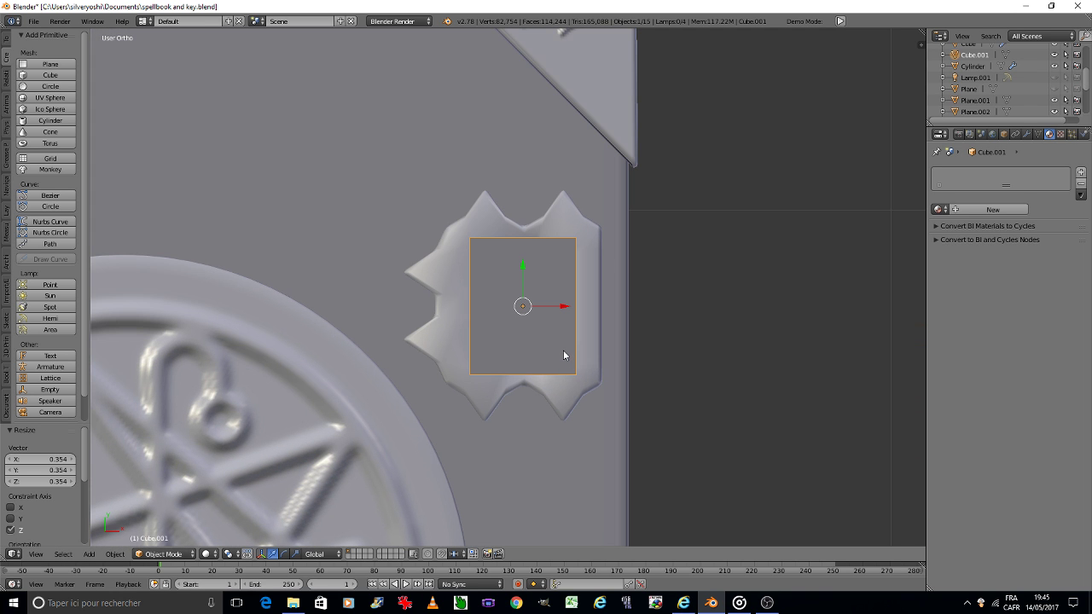
Enlarge the slab over the clasp plate keeping its thickness, then enter Edit Mode.
key(ctrl+Tab)
key(s)
key(shift+z)
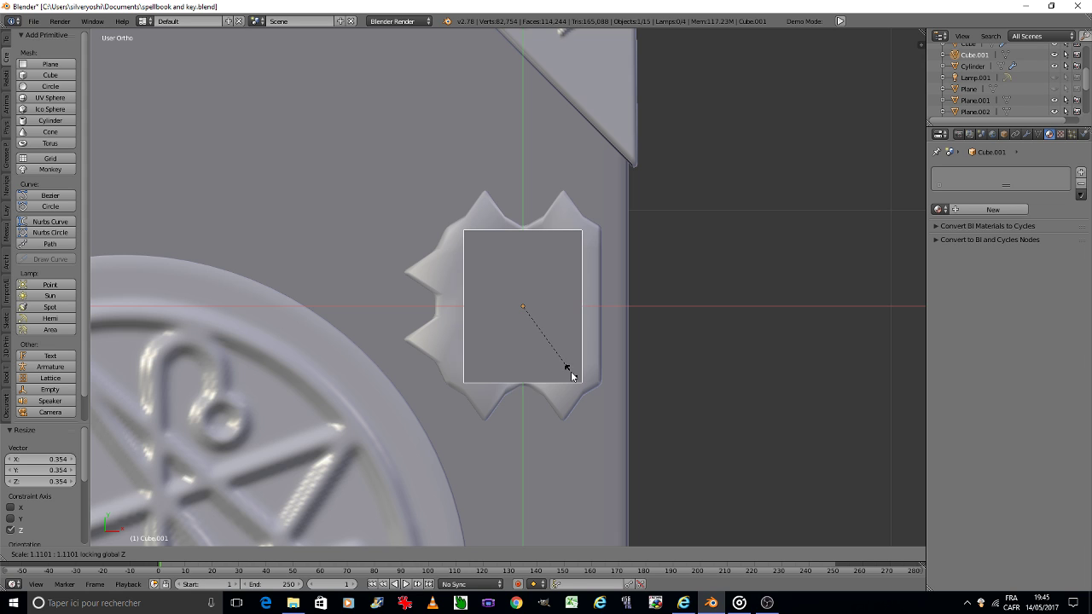
click(571, 371)
key(ctrl+Tab)
click(630, 368)
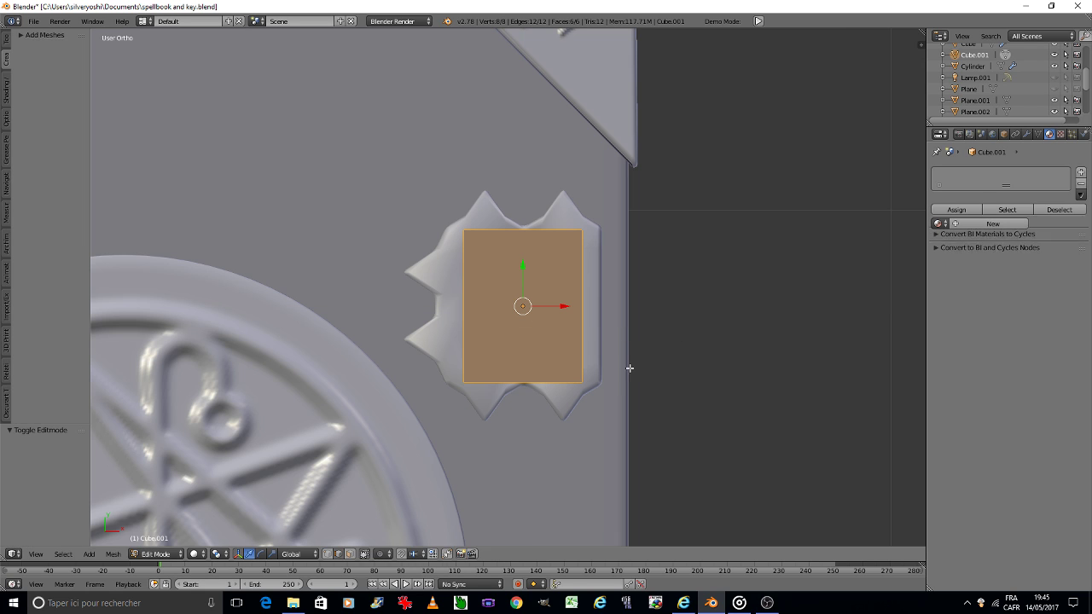
Add 5 evenly spaced vertical and 6 horizontal loop cuts across the slab.
key(ctrl+r)
scroll(532, 378, up, 1)
click(532, 378)
right_click(532, 378)
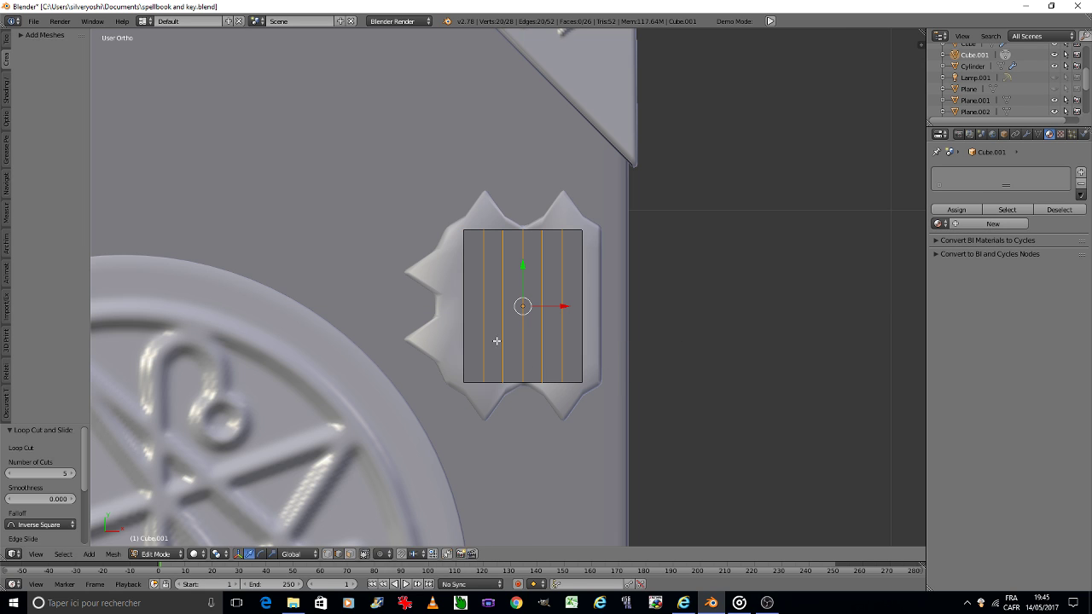
key(ctrl+r)
scroll(488, 311, down, 2)
click(487, 311)
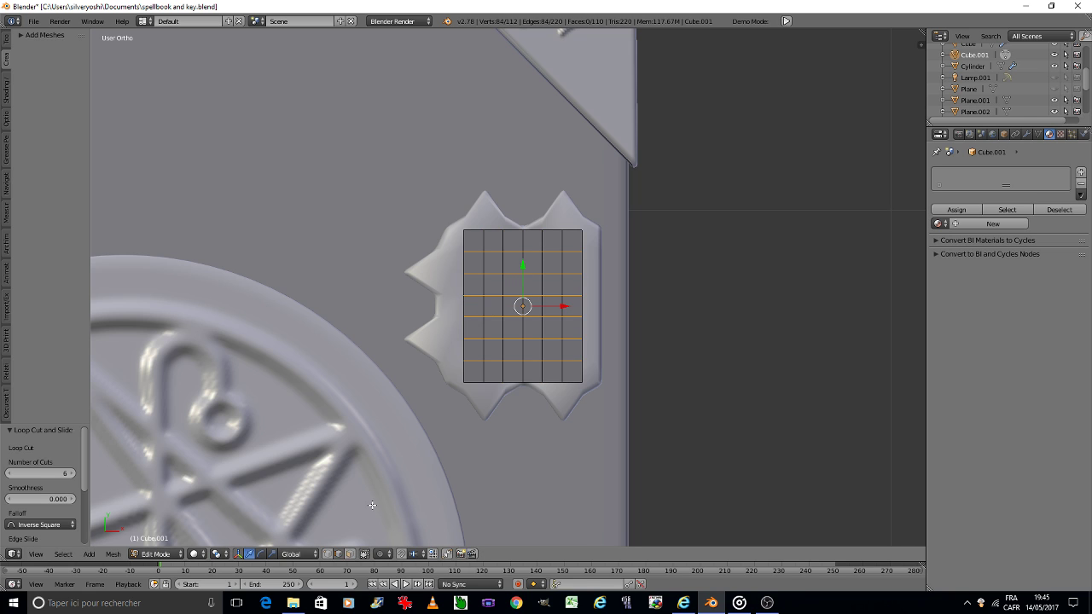
right_click(469, 304)
Select the two left-edge vertices and try an X move, then cancel it.
key(a)
key(c)
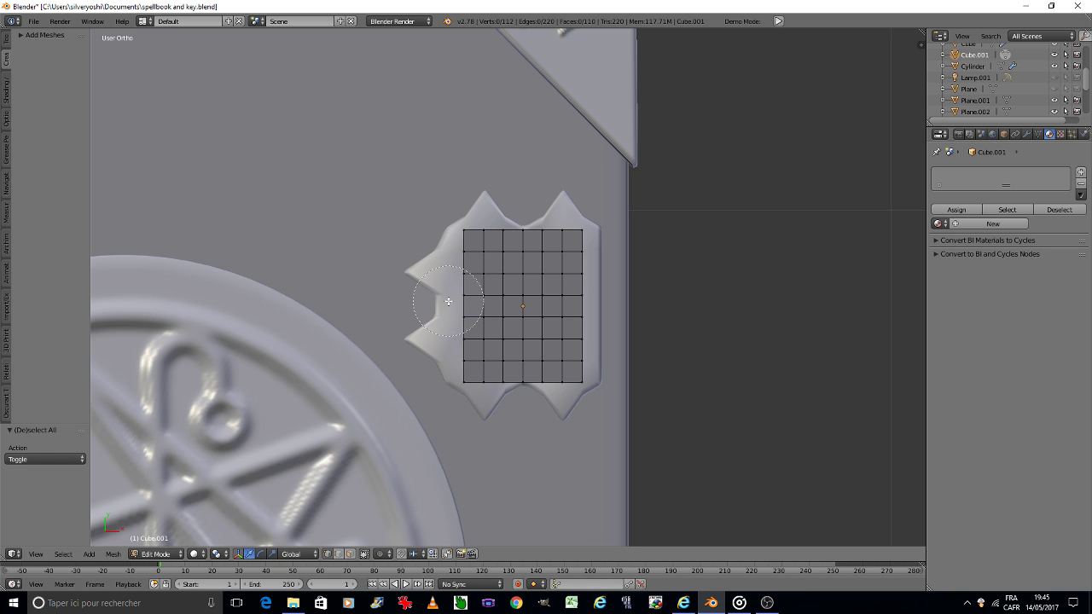
click(451, 305)
right_click(450, 305)
key(g)
key(x)
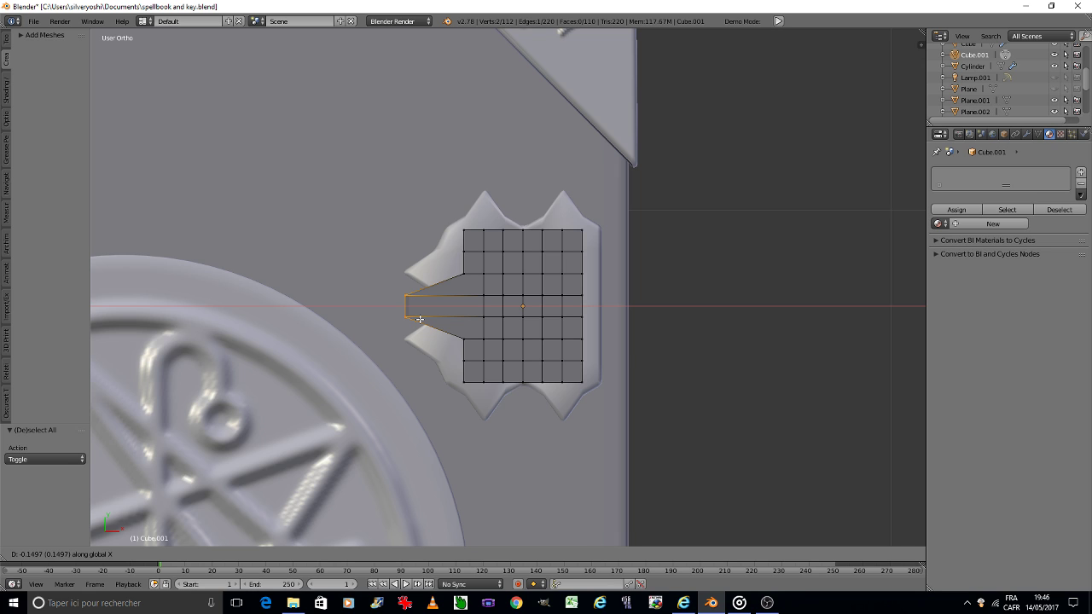
right_click(420, 319)
Select the top and bottom middle vertices and try a vertical scale, then cancel it.
key(c)
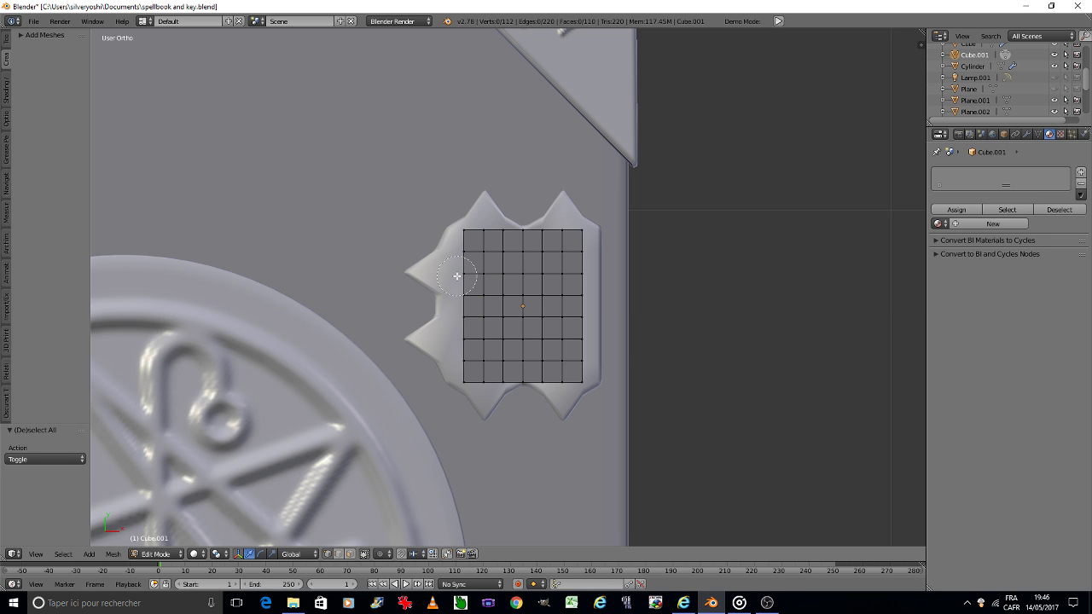
right_click(522, 230)
shift+right_click(523, 383)
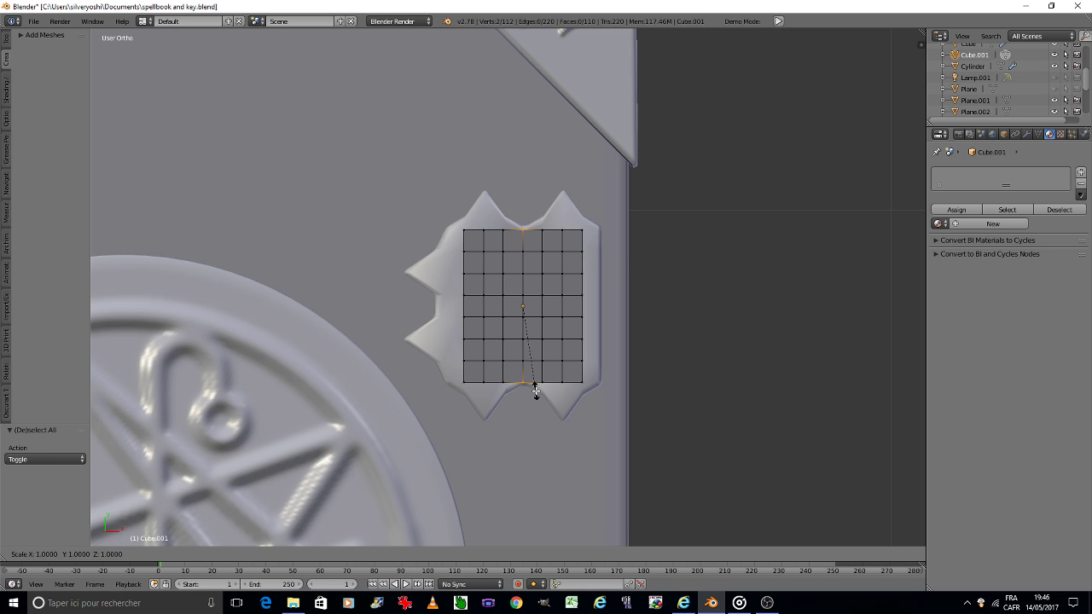
key(s)
key(y)
key(Escape)
With smooth proportional editing on, stretch the top and bottom middle vertices 1.5357 along Y into points.
click(383, 554)
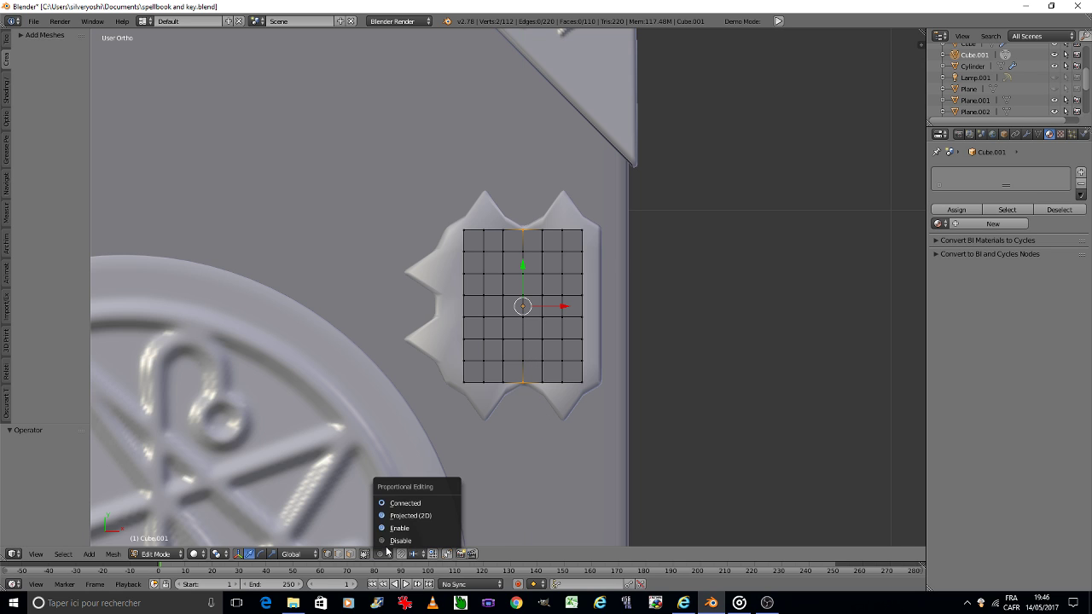
click(397, 498)
key(s)
key(y)
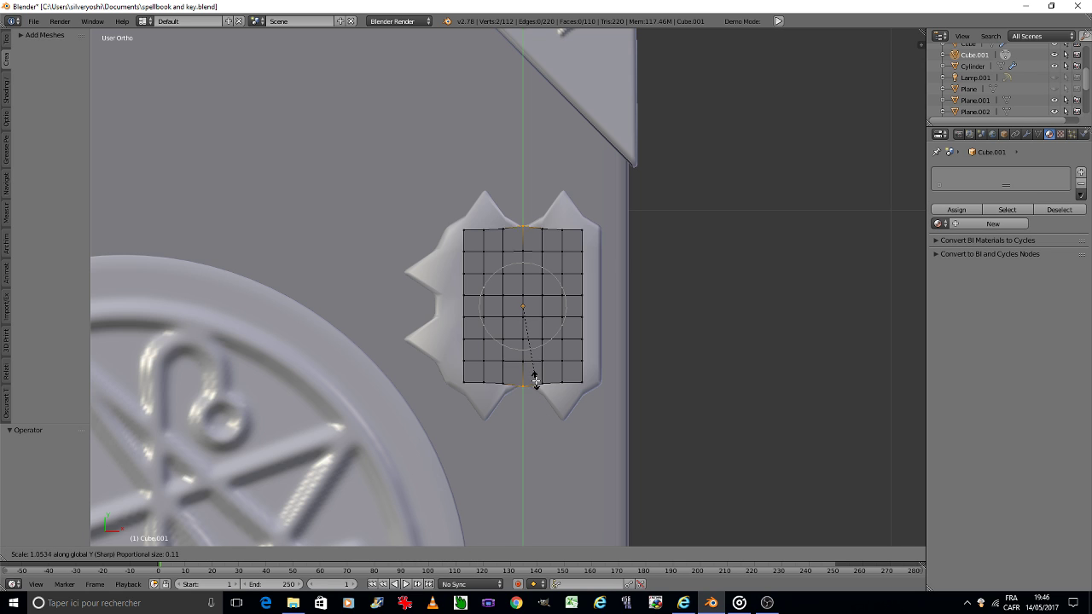
scroll(545, 418, down, 1)
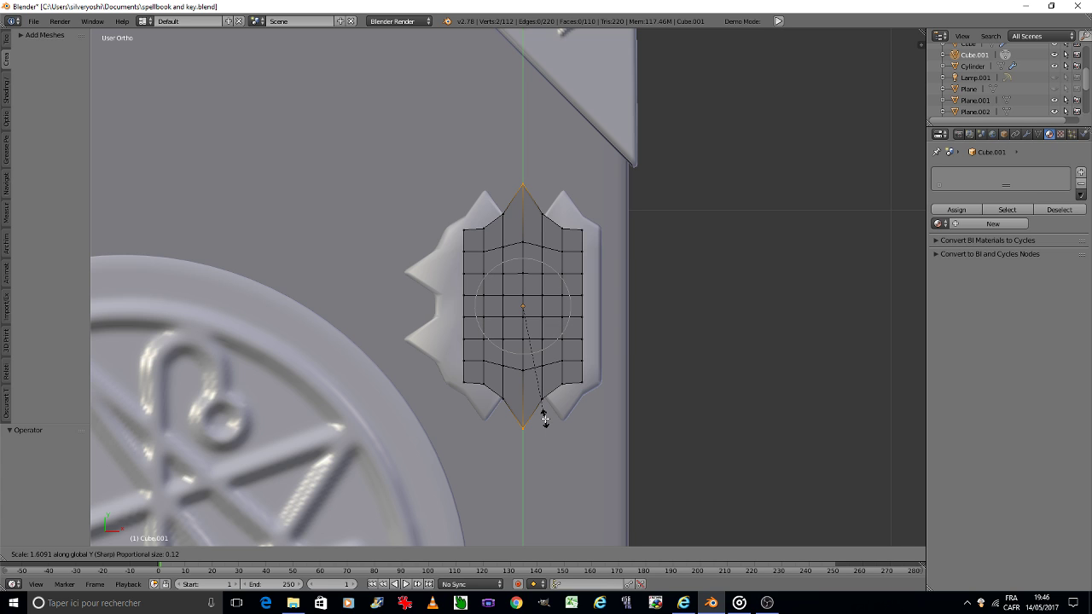
scroll(545, 417, down, 1)
scroll(545, 418, down, 1)
scroll(545, 415, down, 1)
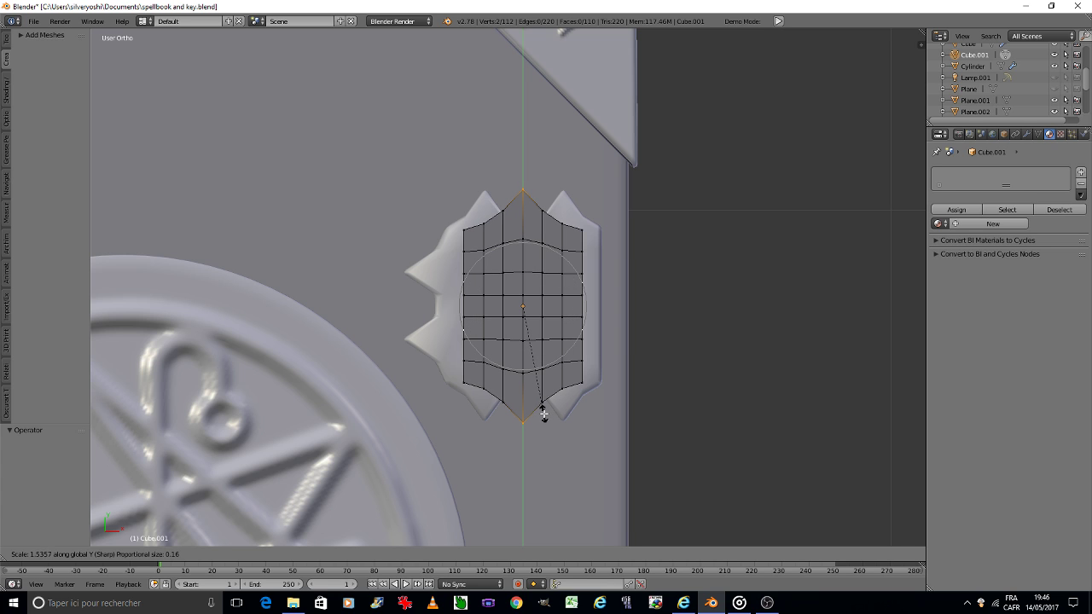
click(545, 415)
Cut a horizontal centre loop and pull its leftmost vertex out along X into a spike.
key(a)
key(ctrl+r)
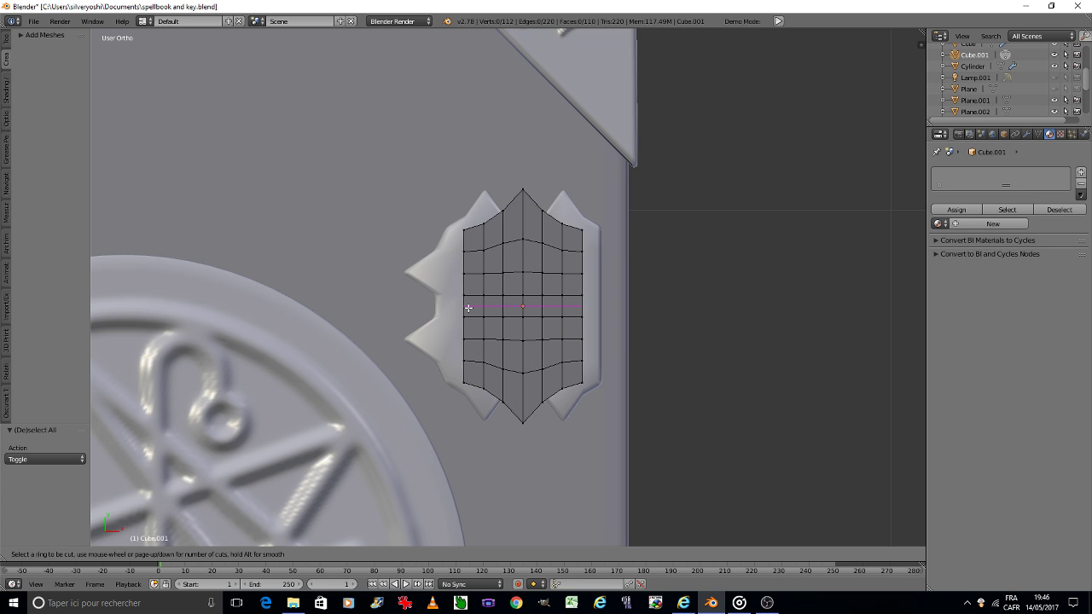
click(468, 305)
key(c)
click(453, 308)
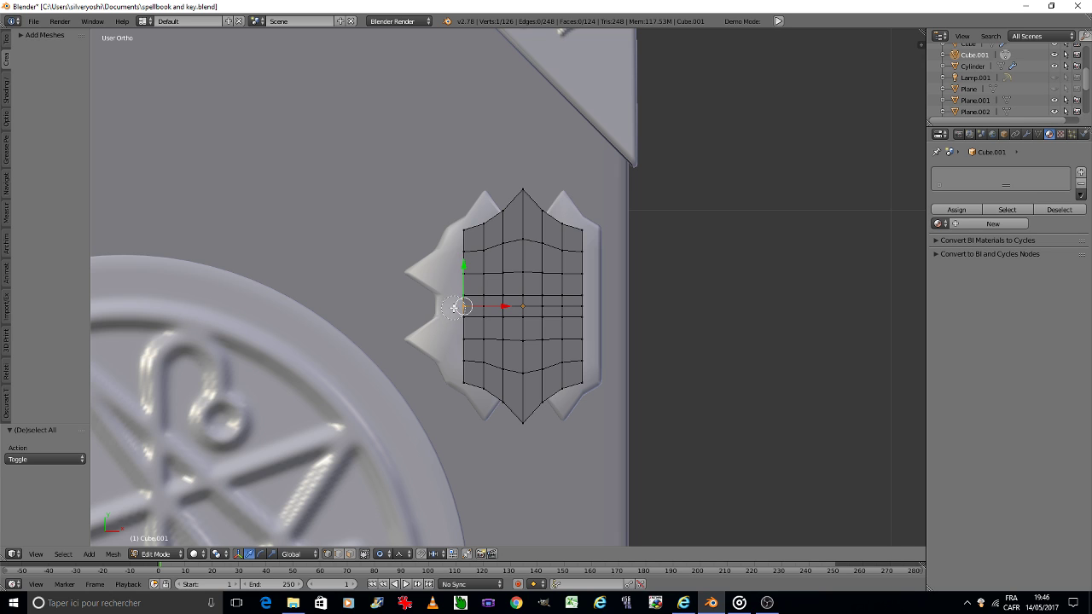
key(g)
key(x)
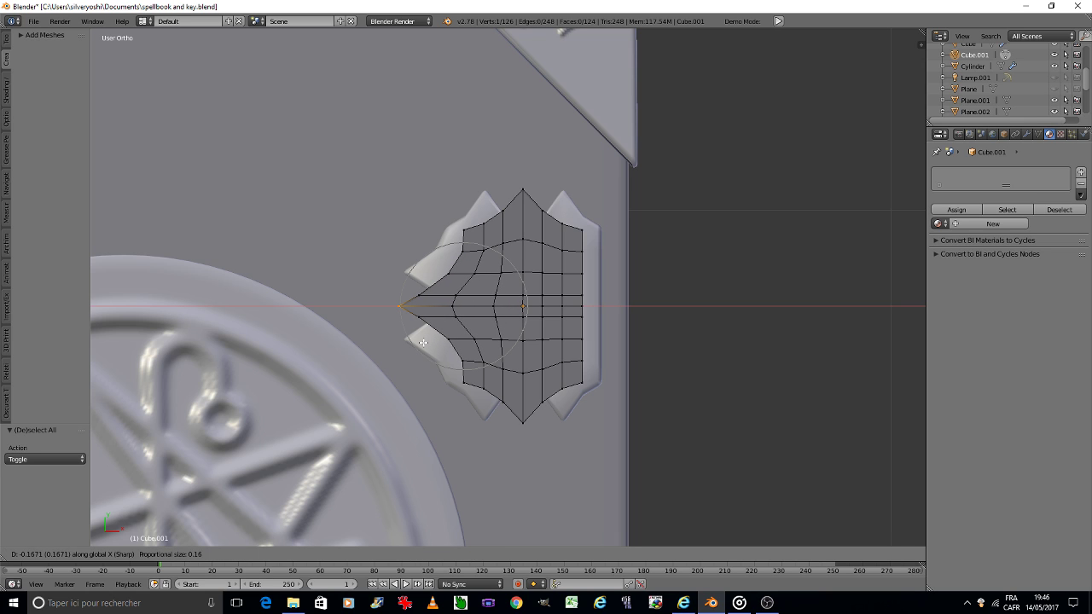
click(423, 342)
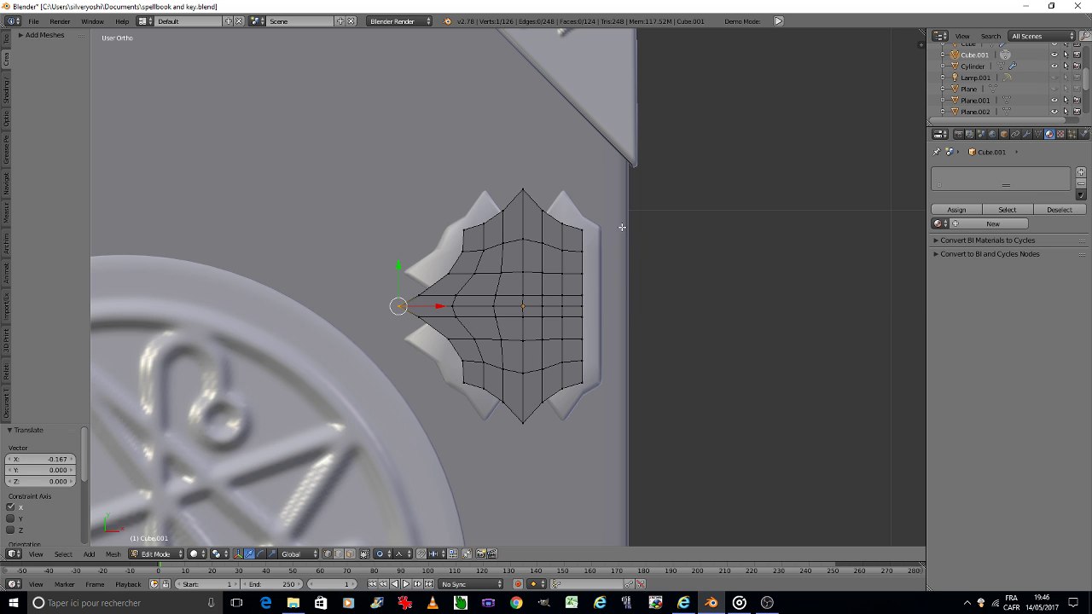
Select the right-edge vertices and extrude them outward into a side extension.
key(a)
right_click(588, 231)
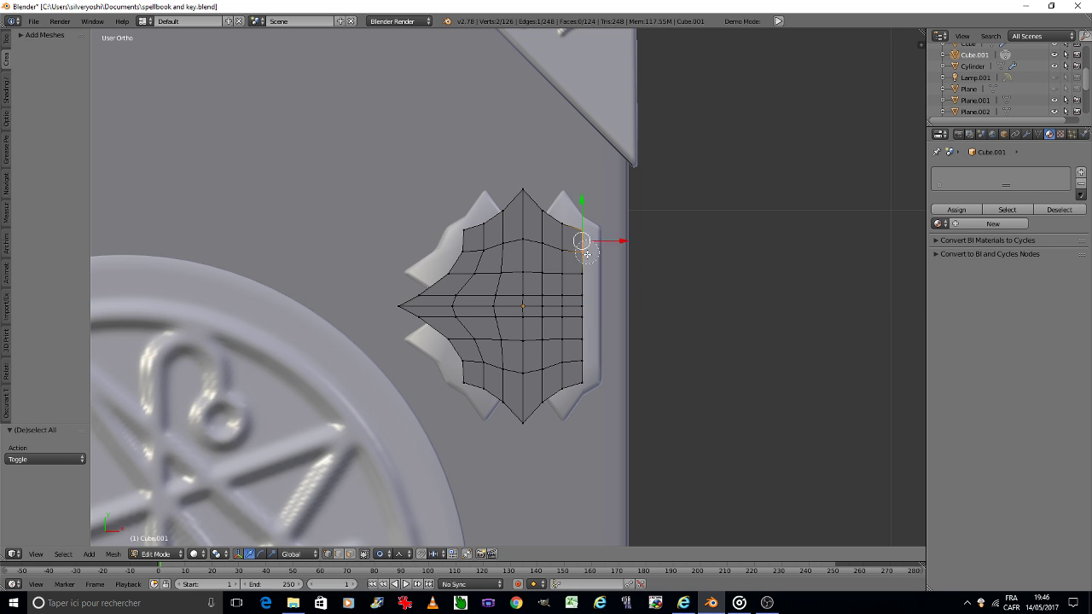
ctrl+right_click(593, 387)
key(e)
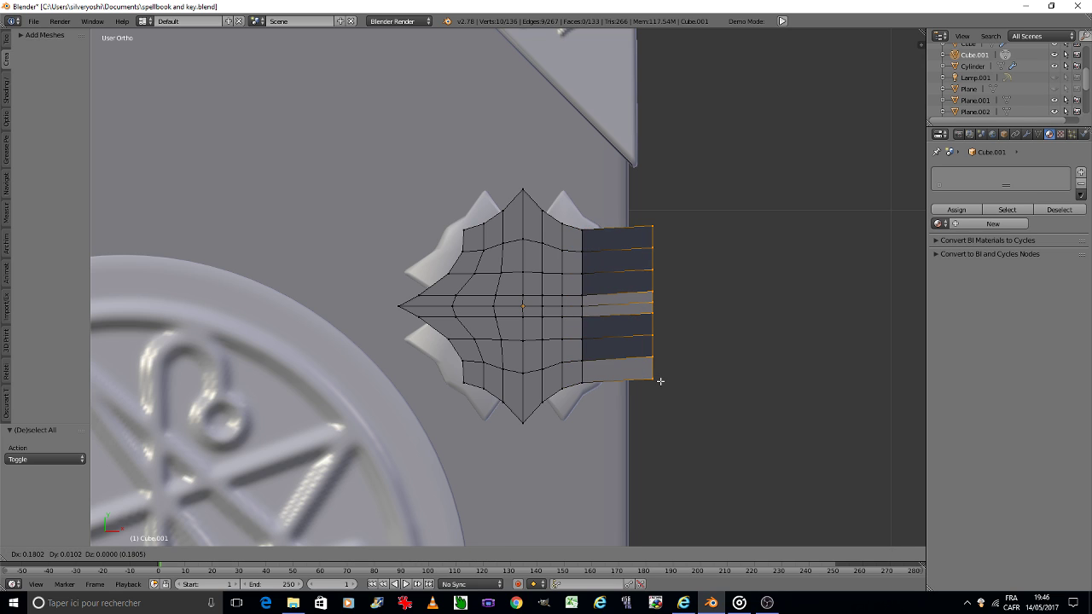
click(659, 383)
key(ctrl+z)
key(c)
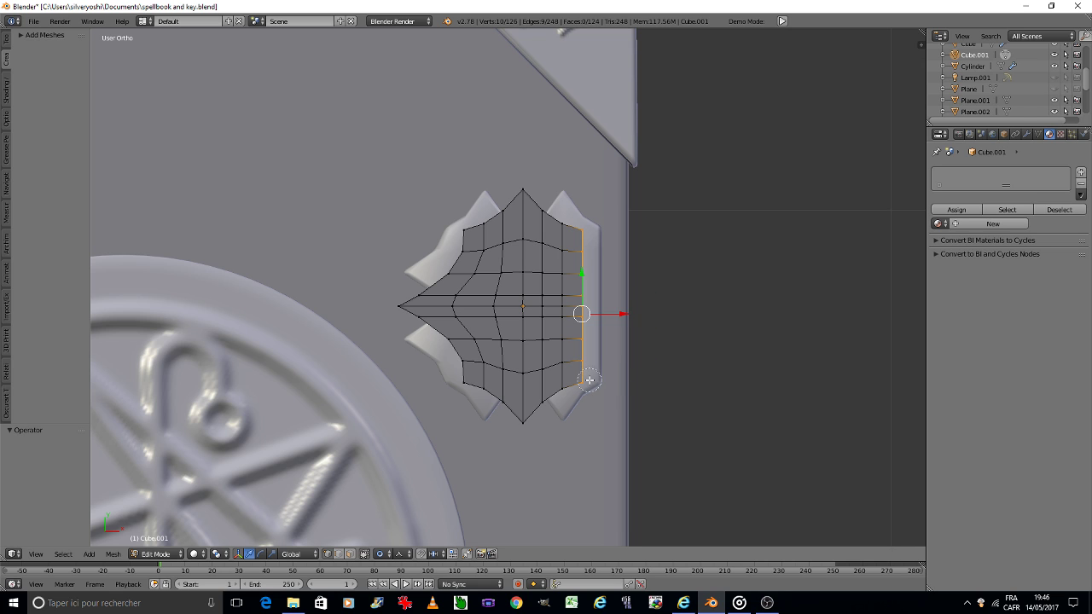
key(Escape)
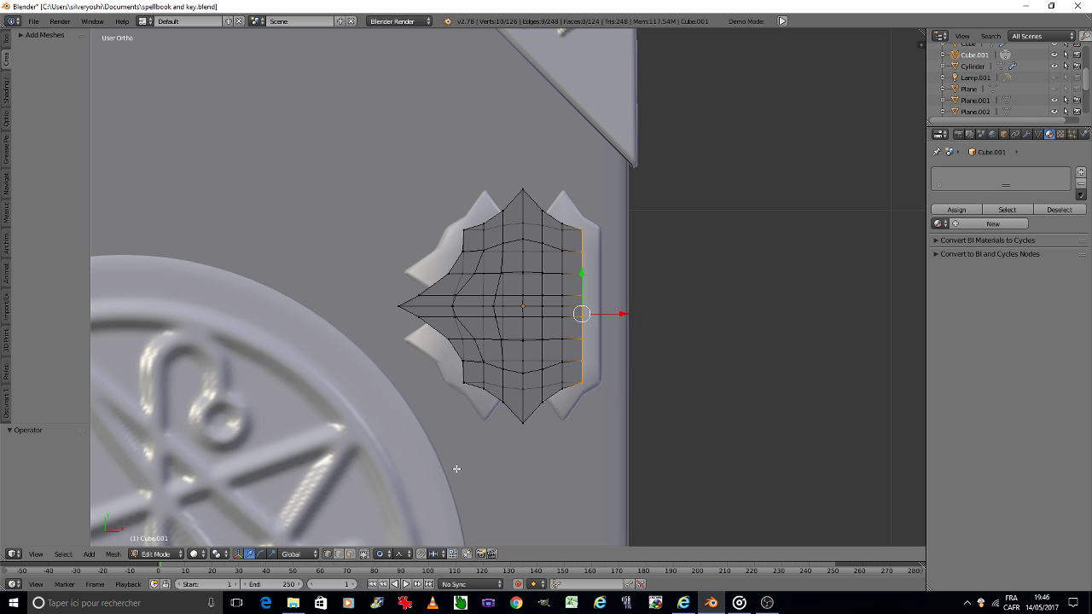
key(c)
drag(584, 229, 585, 390)
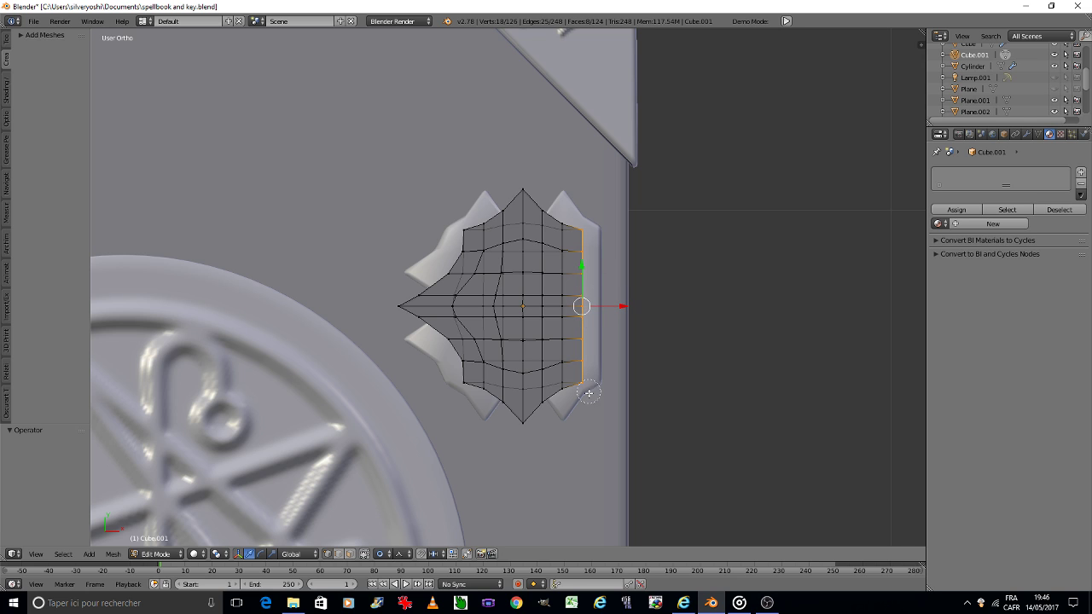
key(e)
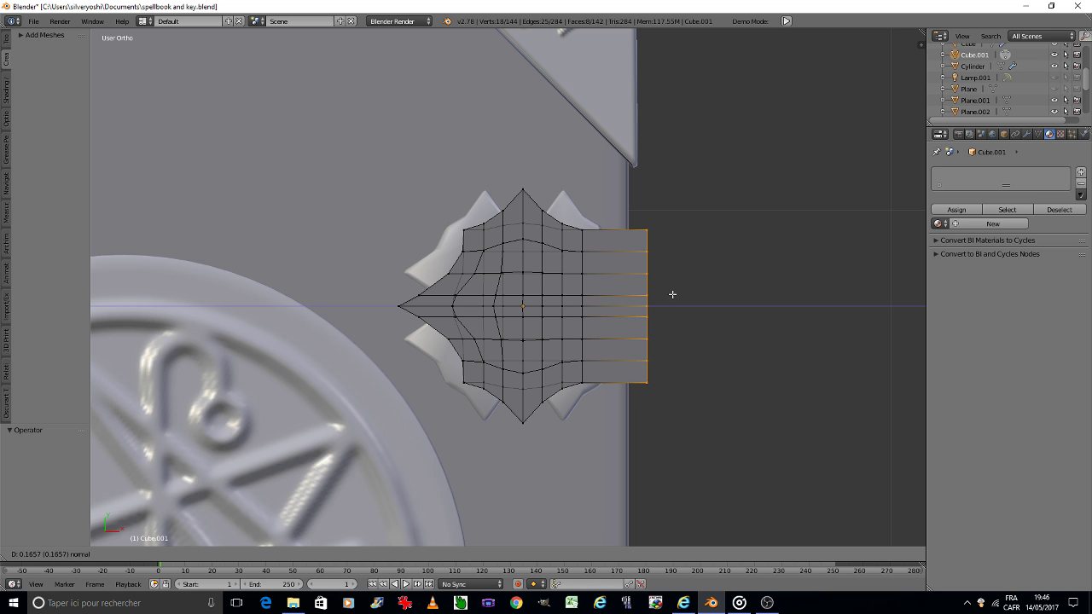
click(670, 295)
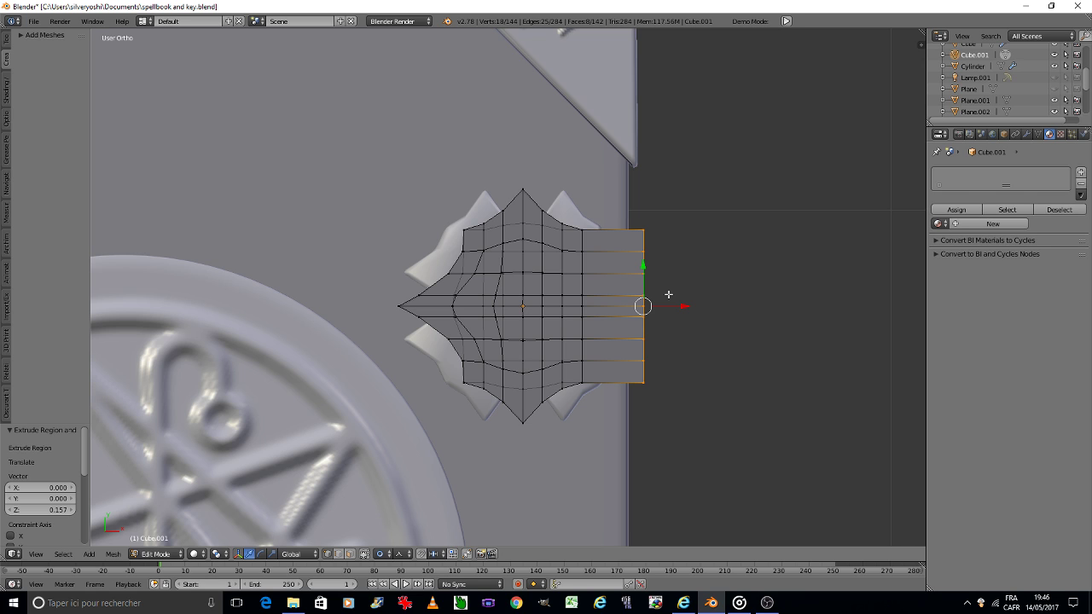
Undo the spike, extension and pointed tips, restoring the flat grid.
key(a)
scroll(523, 339, up, 3)
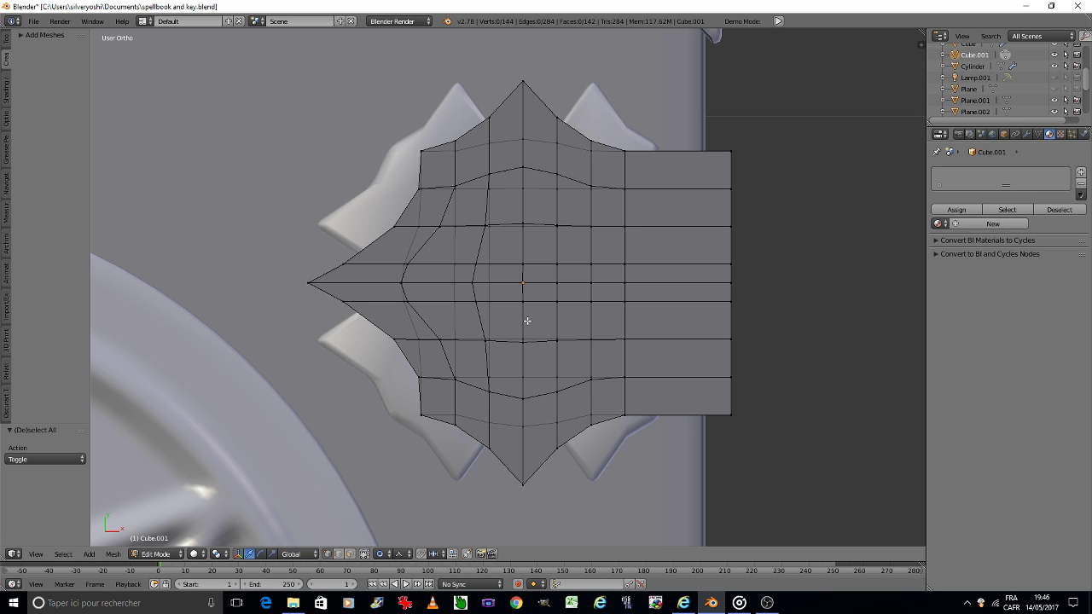
key(ctrl+z)
key(ctrl+z)
key(ctrl+z)
key(ctrl+z)
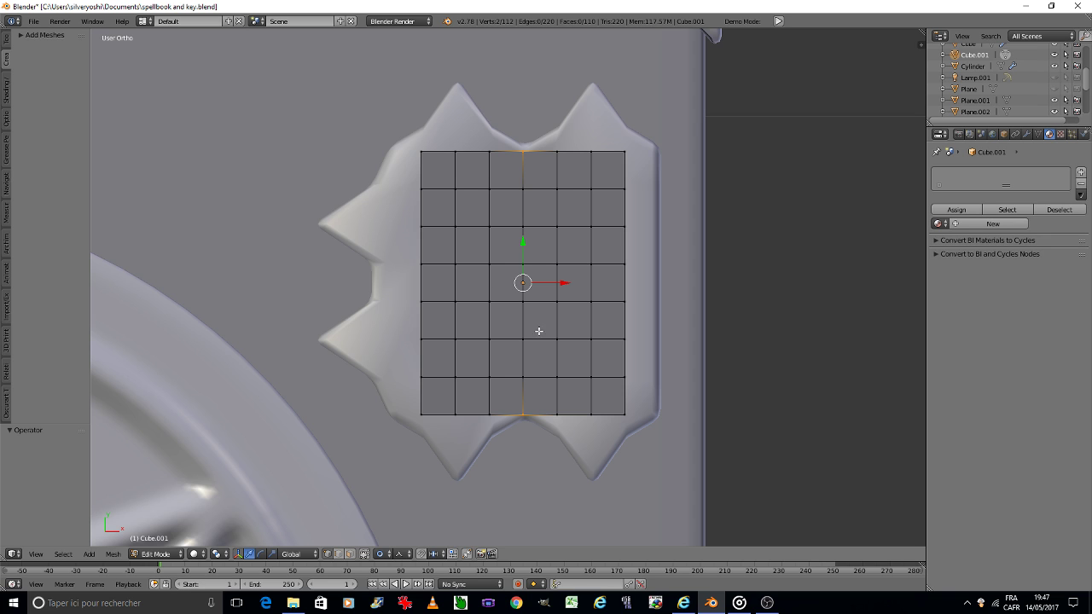
Stretch the top and bottom middle edges along Y into peaks again.
shift+click(527, 413)
shift+click(520, 169)
key(s)
key(y)
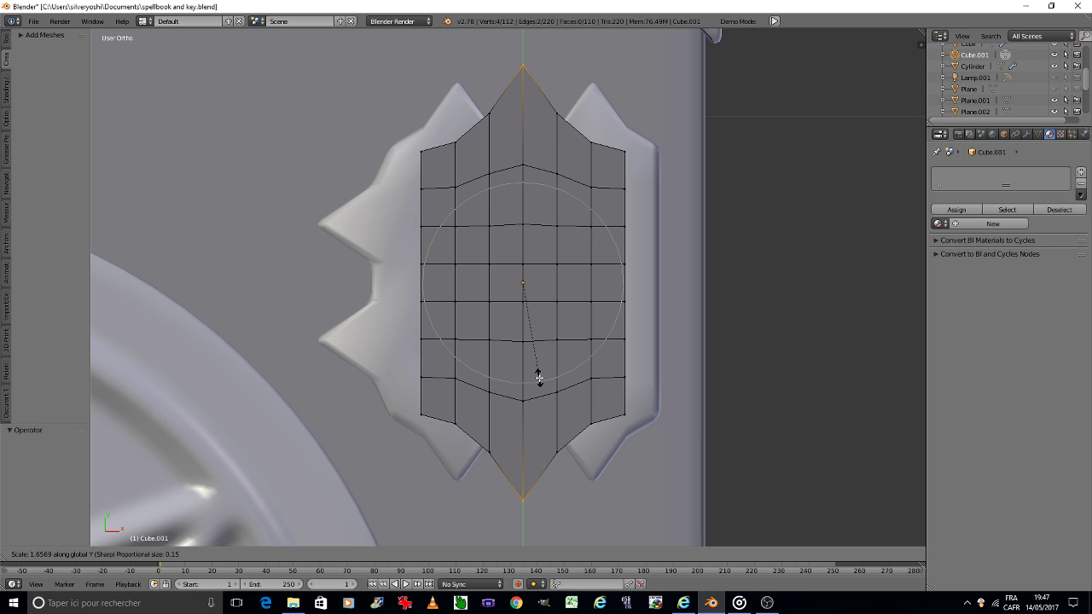
click(539, 378)
Cut a horizontal centre loop and pull its left vertex -0.159 along X into a pointed tip.
key(ctrl+r)
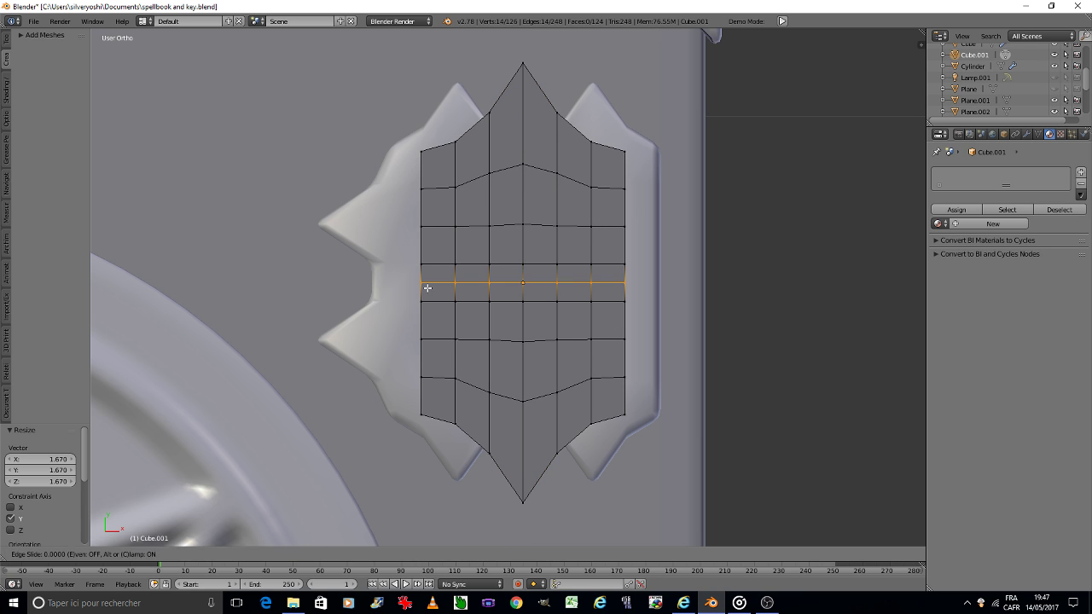
click(426, 287)
right_click(414, 285)
key(a)
click(409, 284)
right_click(420, 283)
key(g)
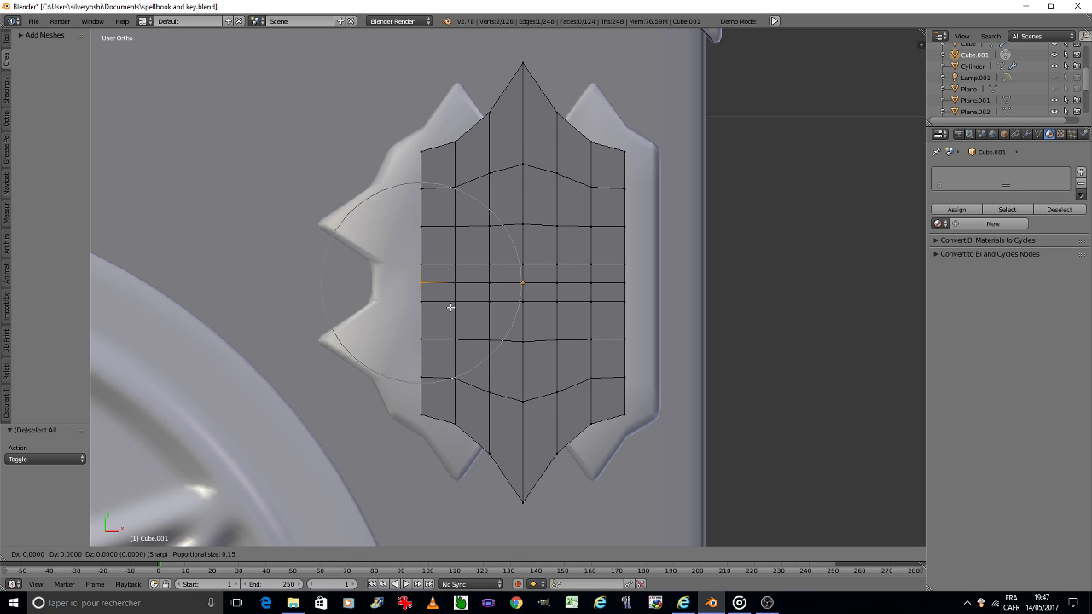
key(x)
scroll(367, 314, down, 1)
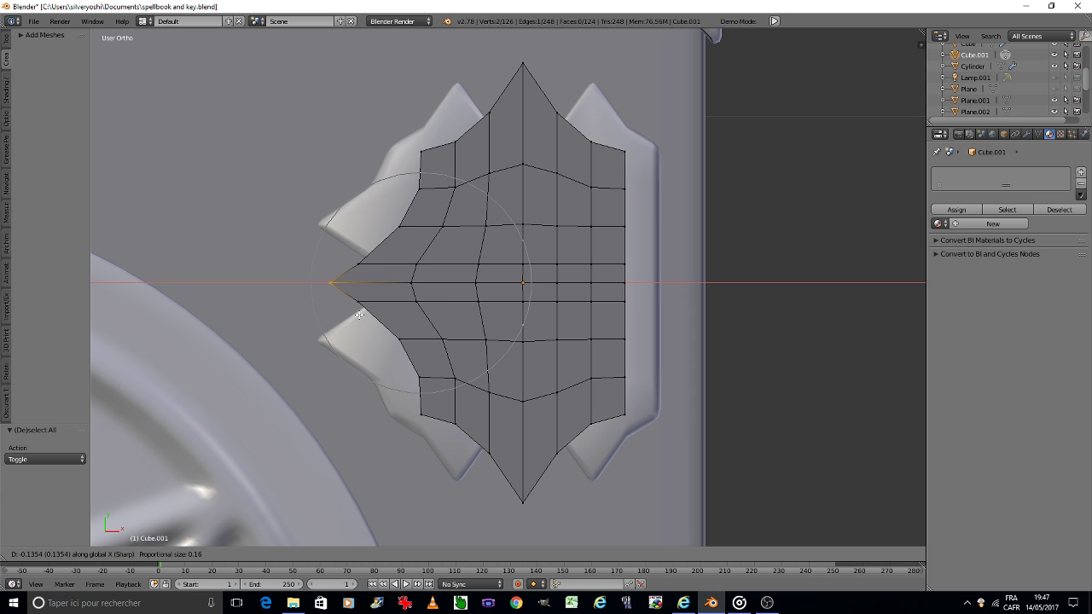
scroll(351, 314, down, 1)
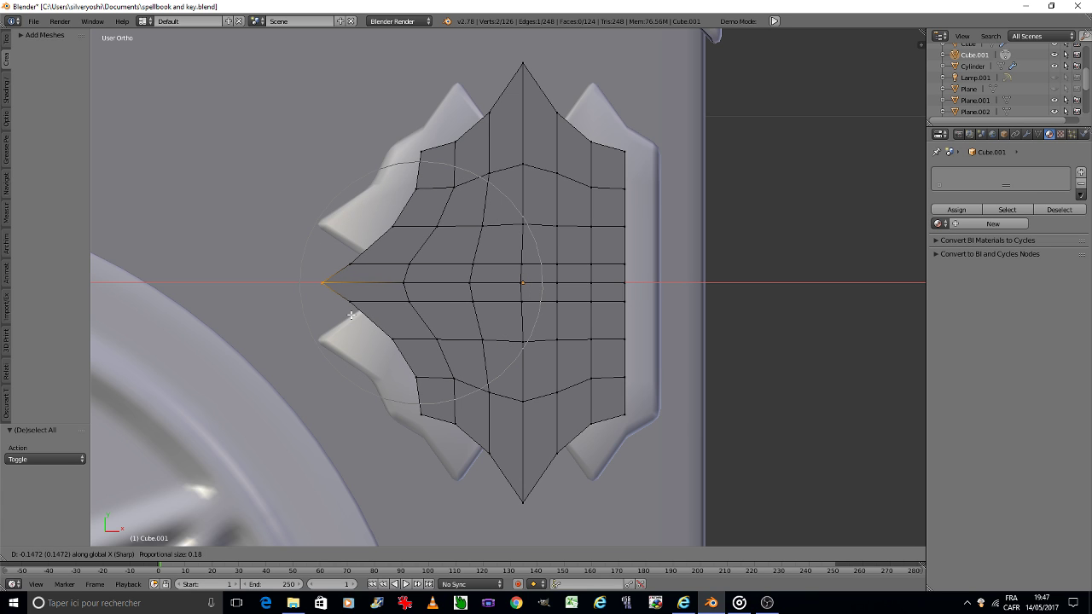
scroll(348, 314, down, 2)
scroll(346, 313, down, 1)
click(344, 313)
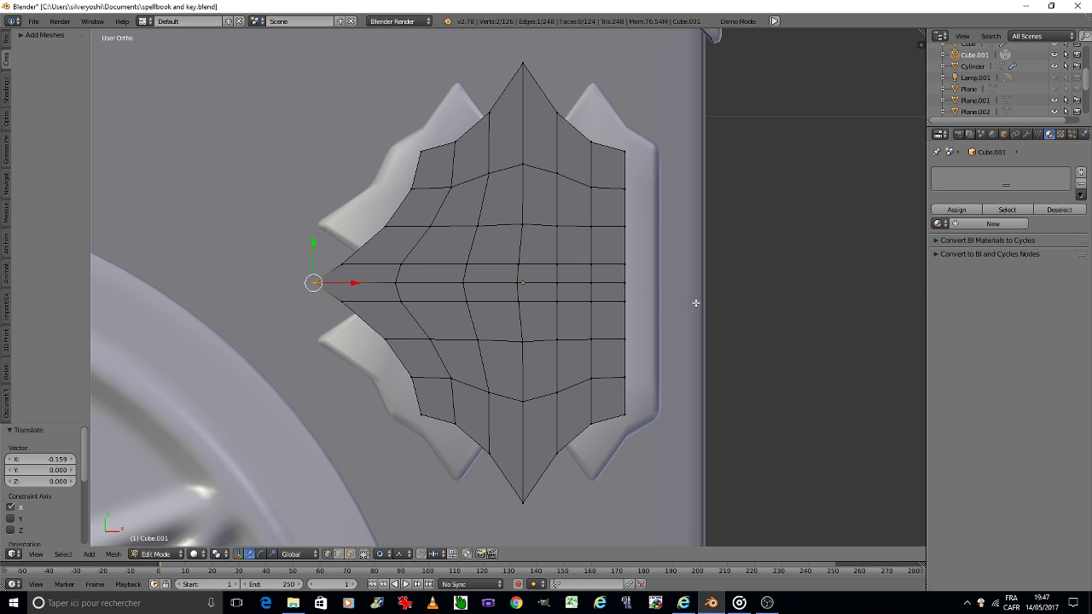
Save the file, then circle-select the plate's right-hand column of vertices.
key(a)
key(ctrl+s)
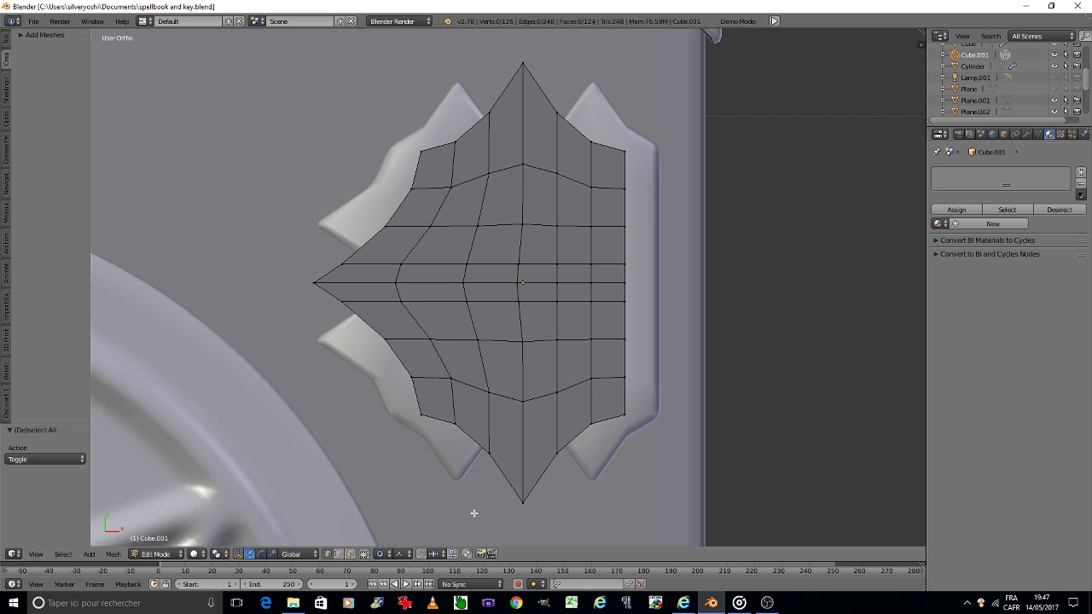
key(c)
mouse_move(627, 156)
mouse_down()
mouse_move(632, 418)
mouse_move(623, 165)
mouse_up()
right_click(623, 165)
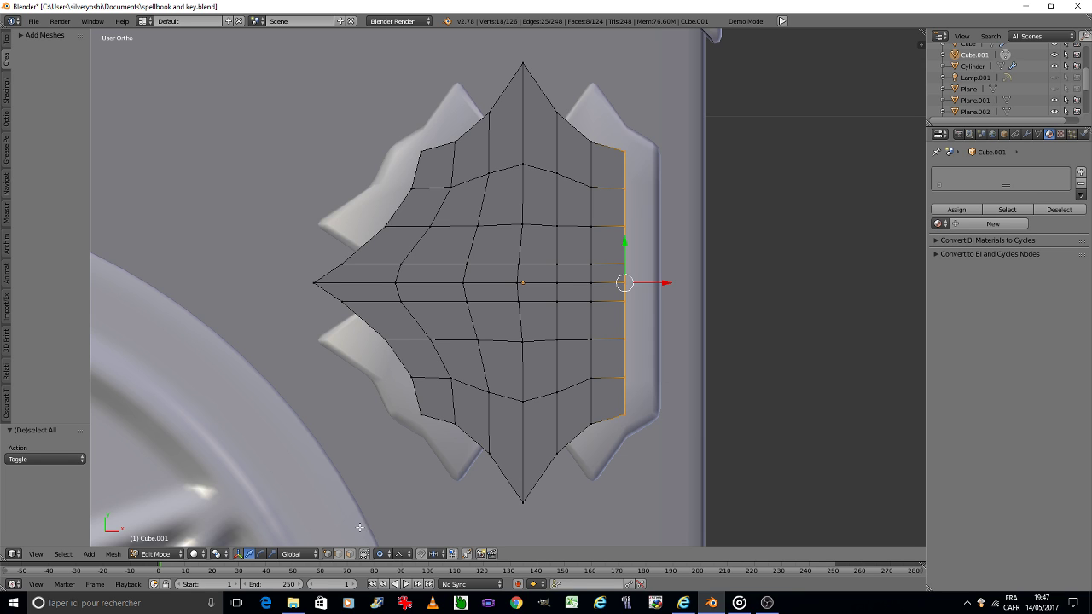
With Sphere proportional falloff, pinch the right edge inward along Y.
click(400, 554)
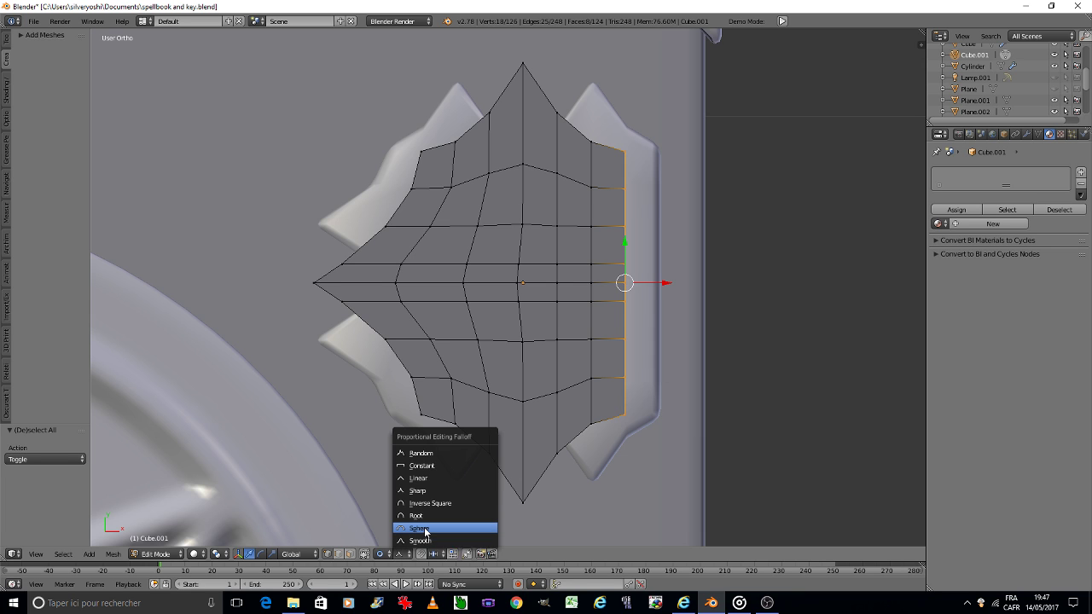
click(424, 529)
key(s)
key(y)
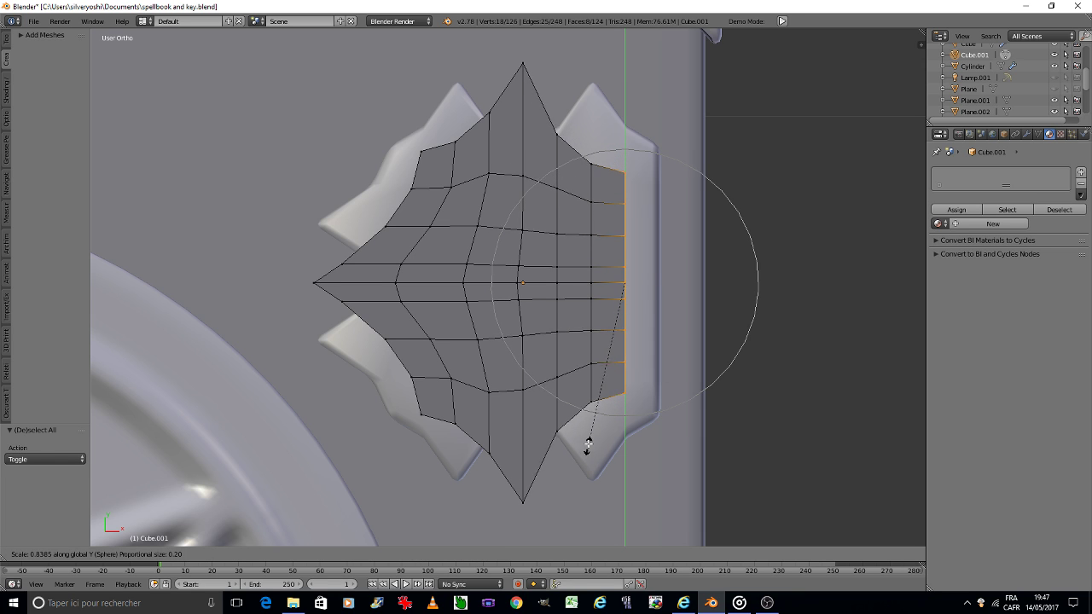
scroll(589, 442, up, 2)
scroll(588, 439, up, 2)
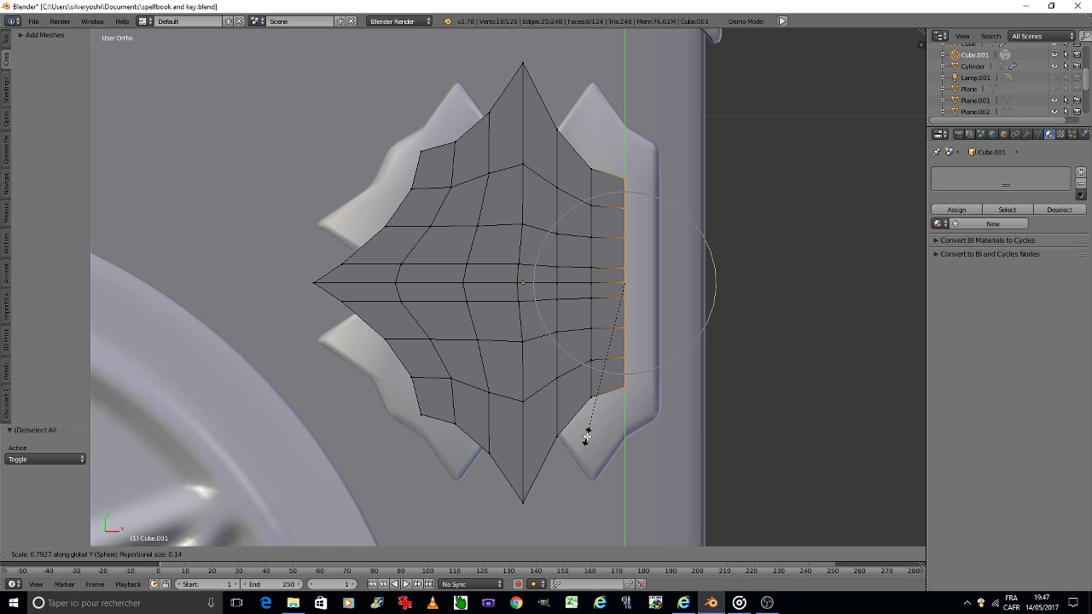
click(587, 437)
Extrude the right edge outward into a flat strip, discarding a trial loop cut in it.
key(e)
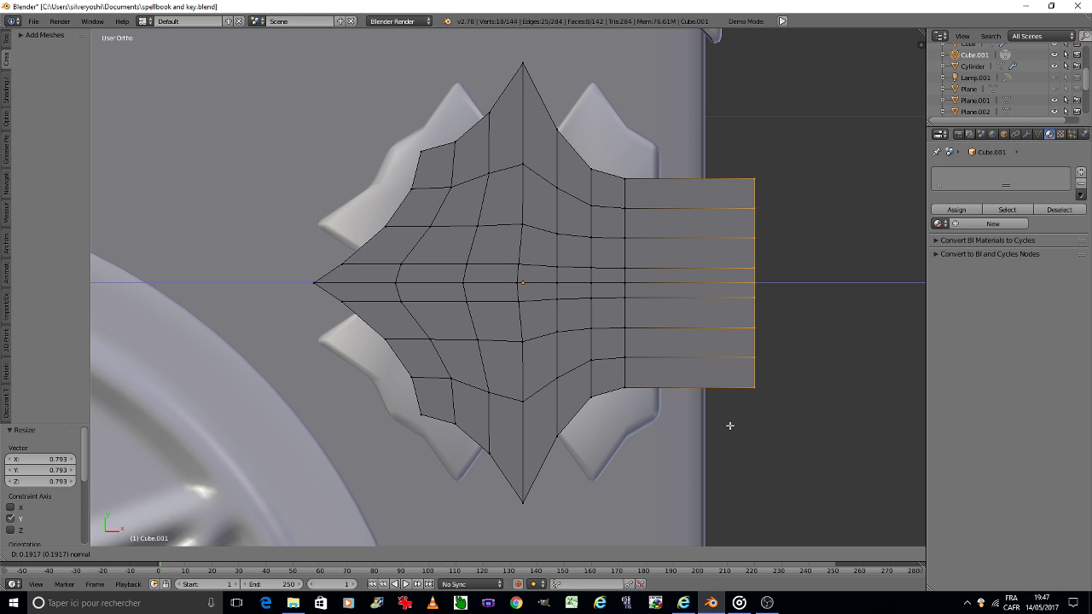
click(730, 425)
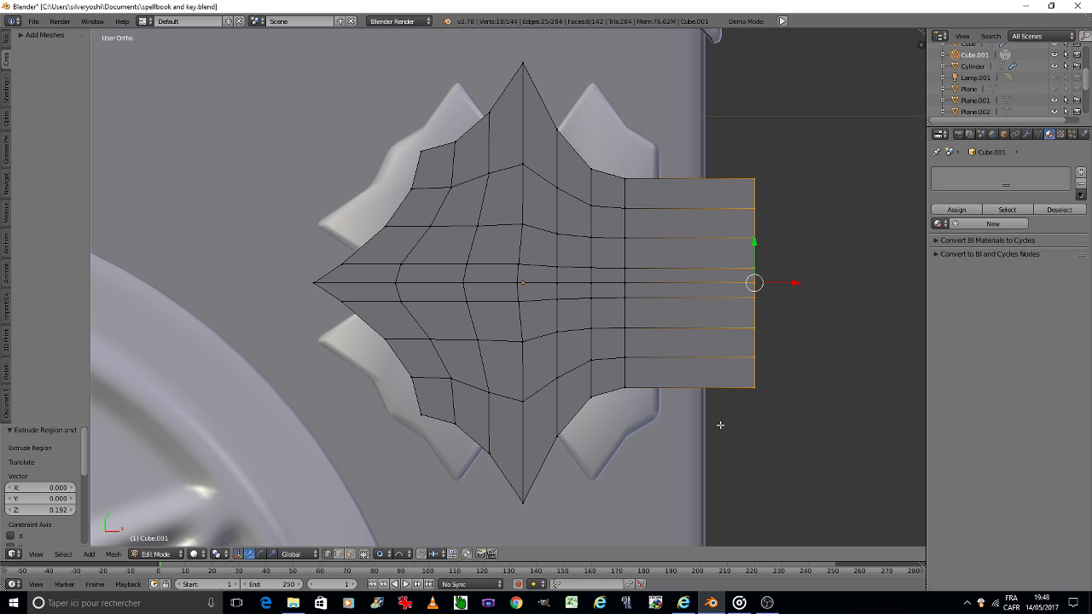
key(ctrl+r)
click(687, 361)
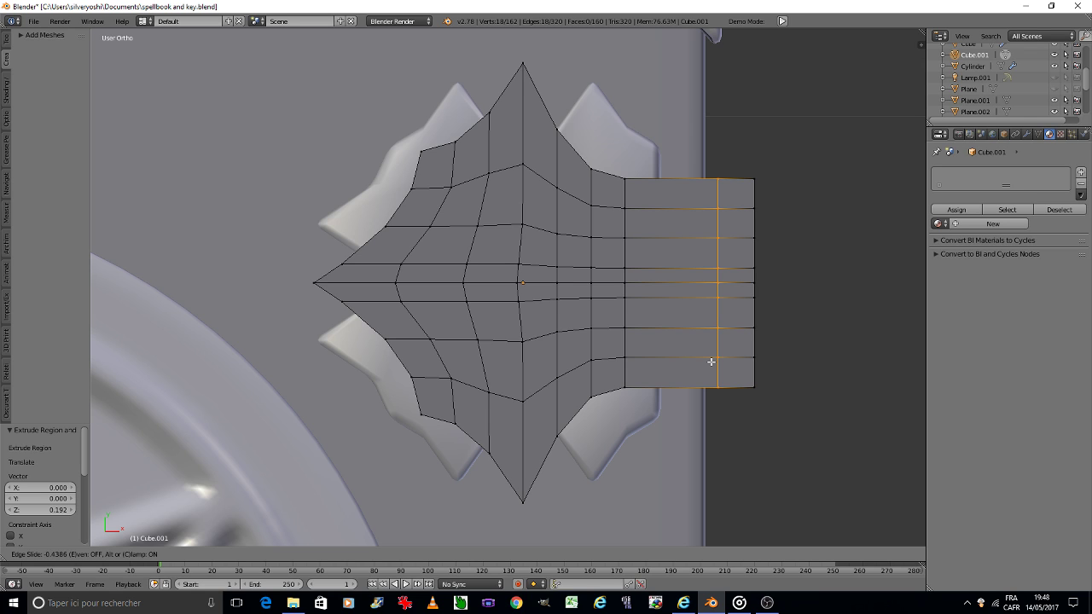
right_click(711, 362)
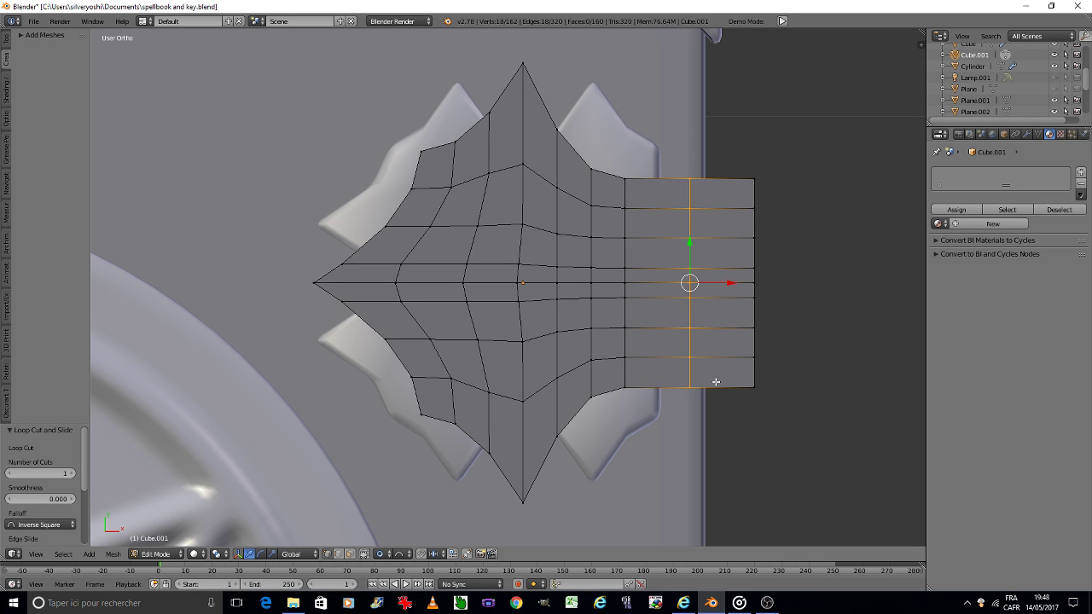
key(ctrl+z)
Switch the viewport shading to Wireframe.
key(Tab)
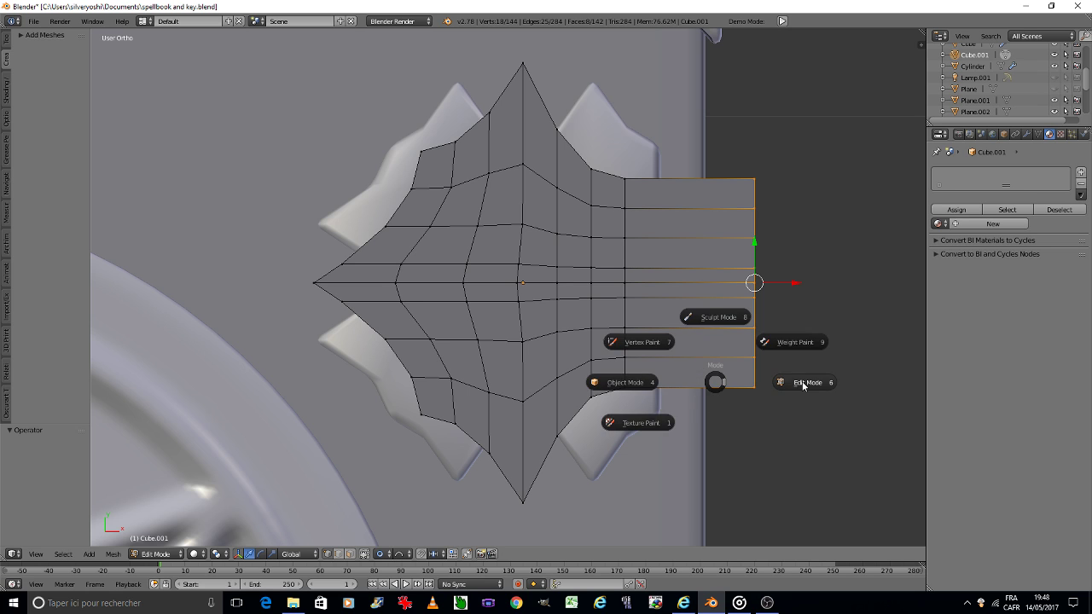
key(Escape)
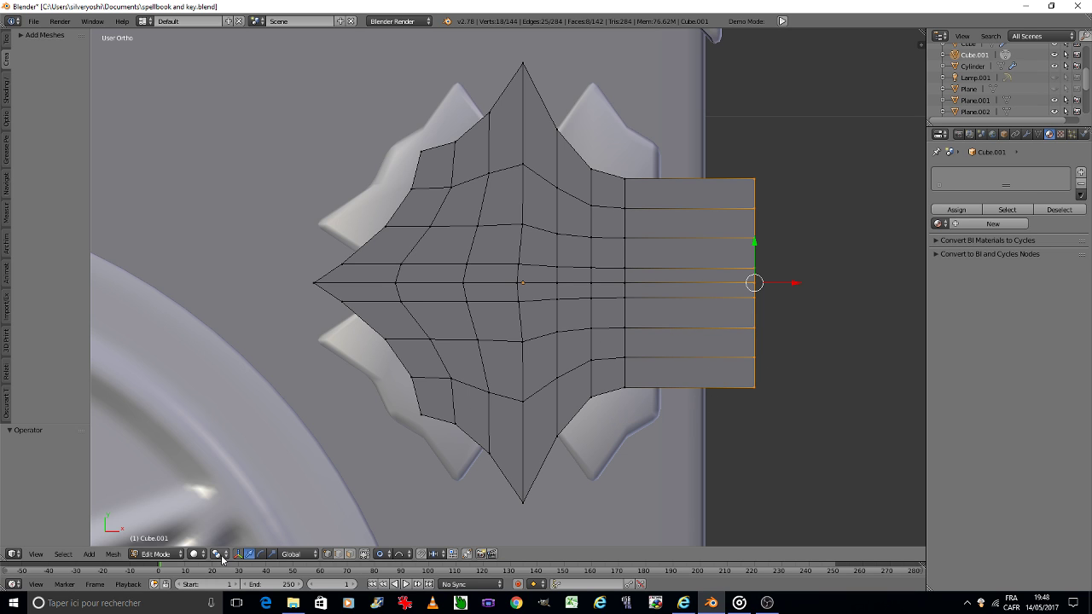
click(195, 554)
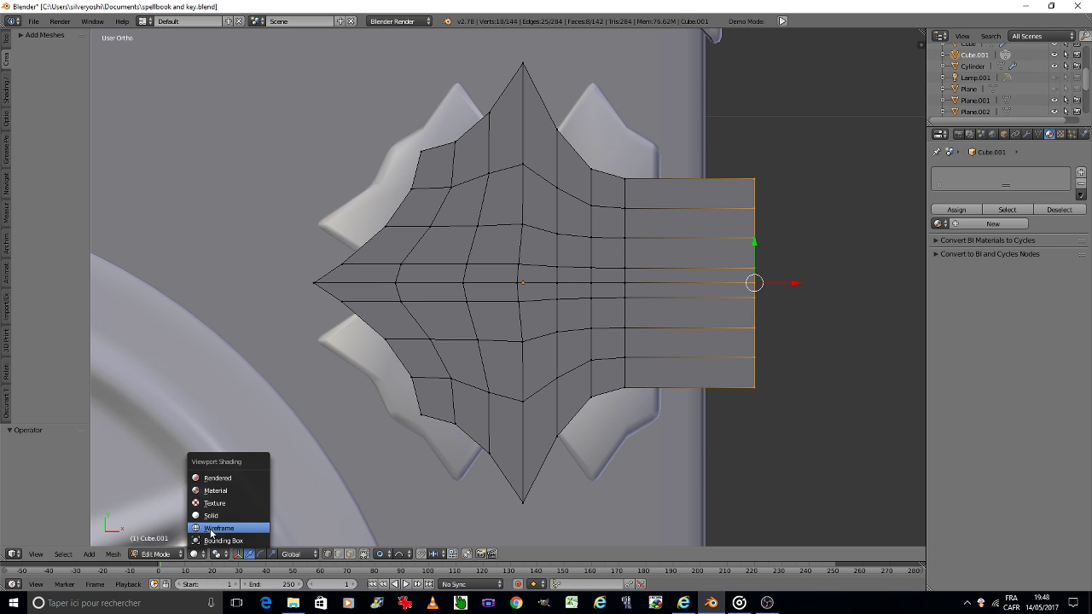
click(212, 531)
Select the slot's top vertex, undo a trial move, and turn proportional editing off.
key(a)
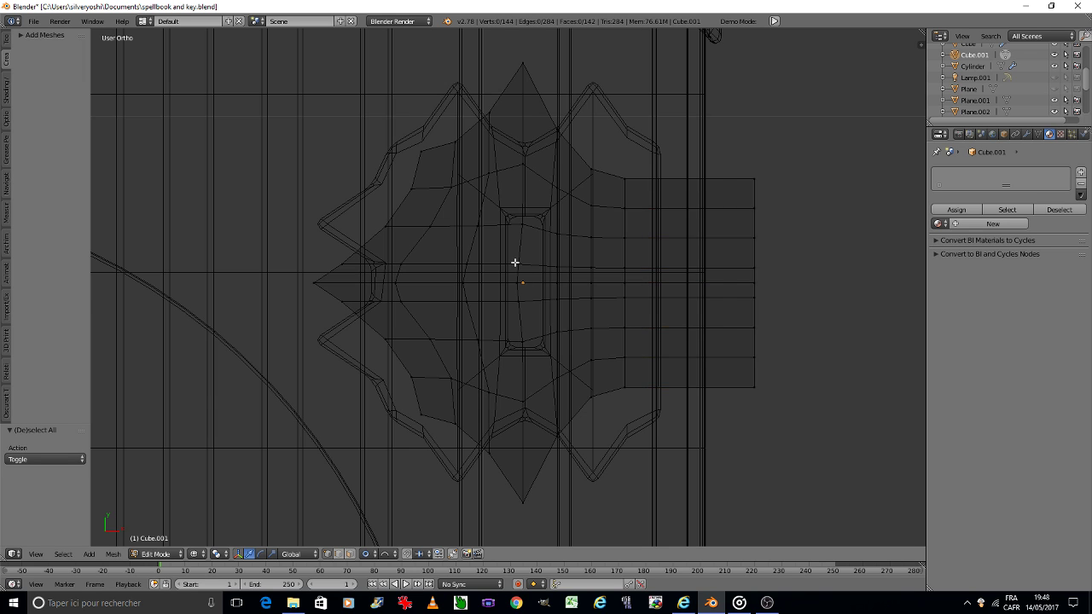
scroll(514, 262, up, 2)
right_click(524, 210)
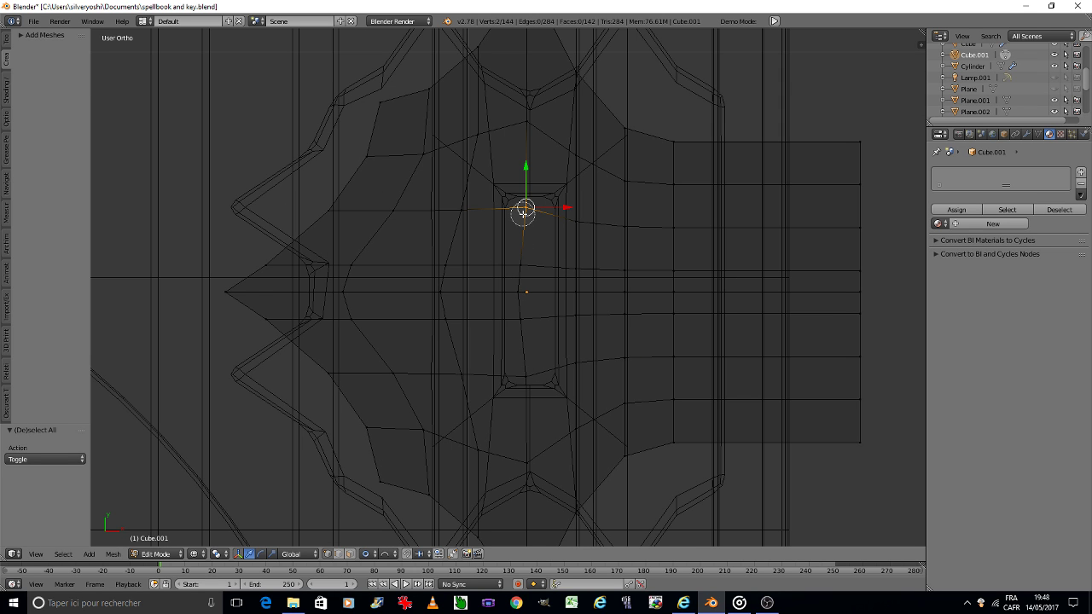
key(g)
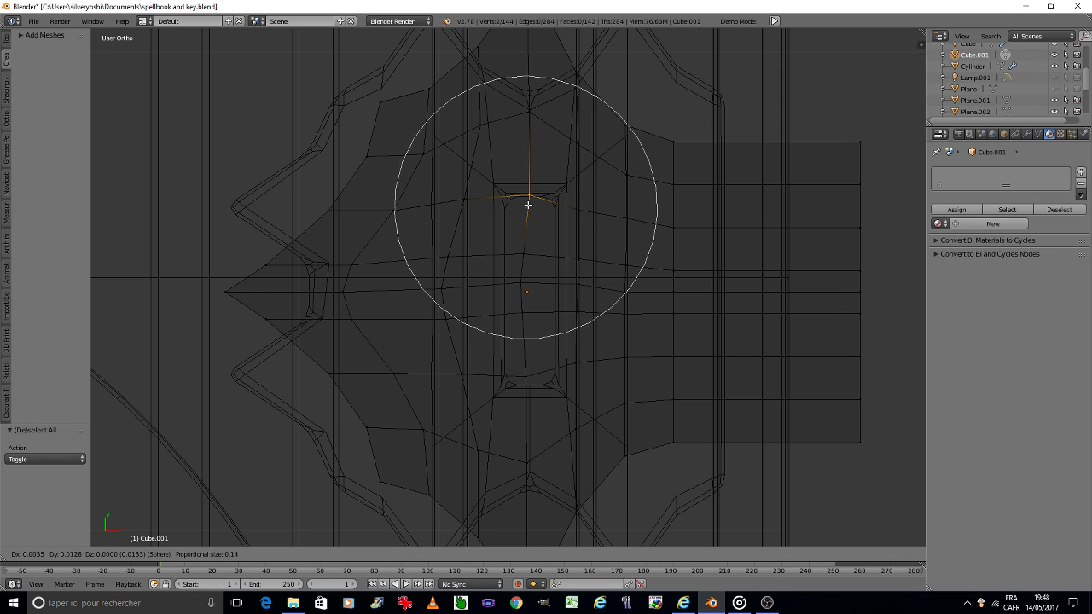
click(530, 191)
key(ctrl+z)
click(369, 554)
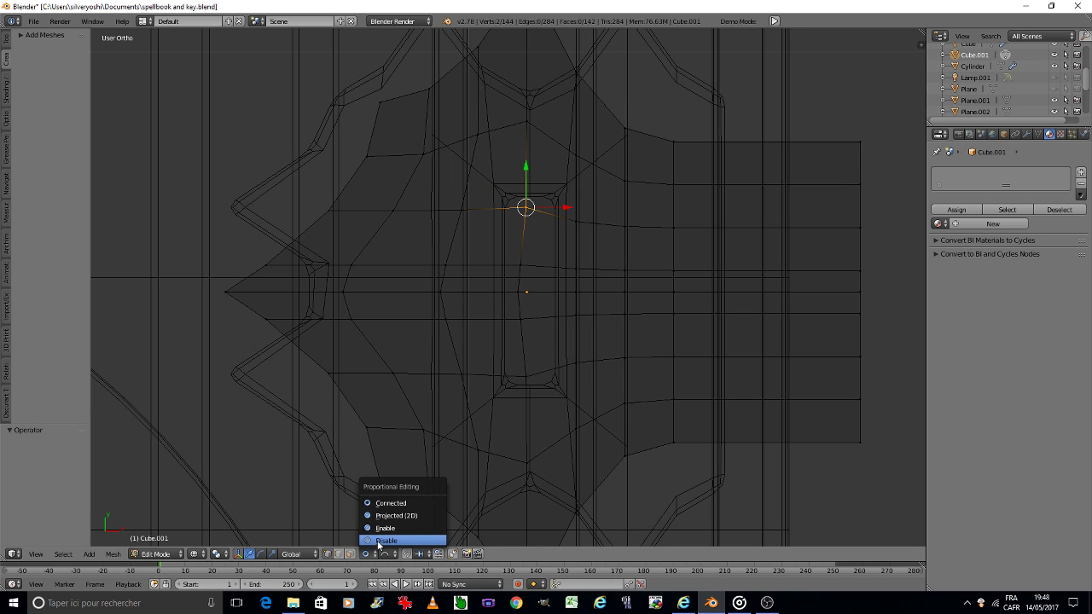
click(384, 539)
key(g)
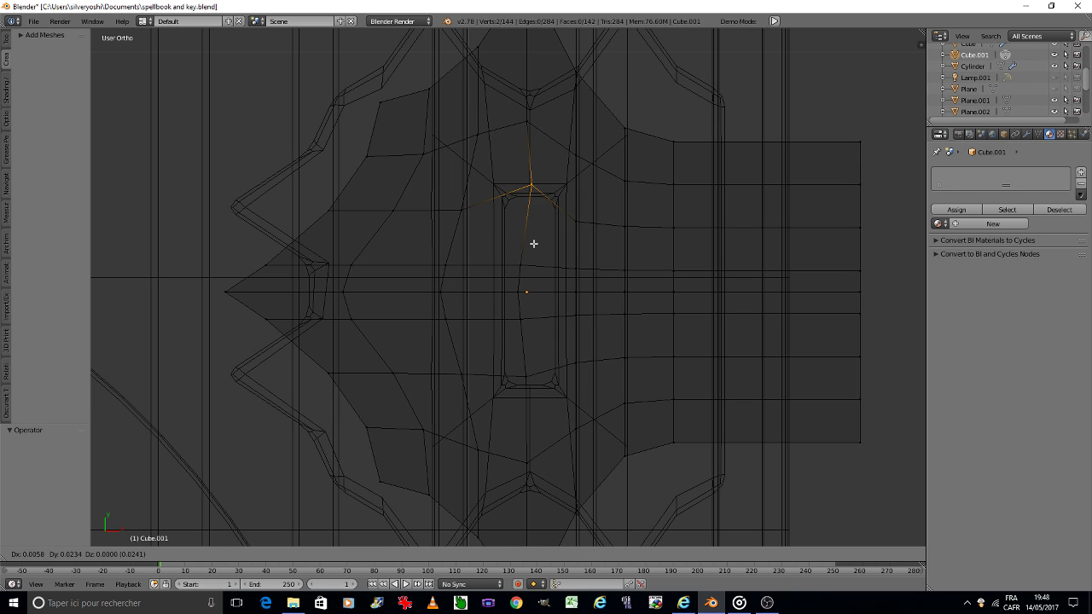
right_click(531, 243)
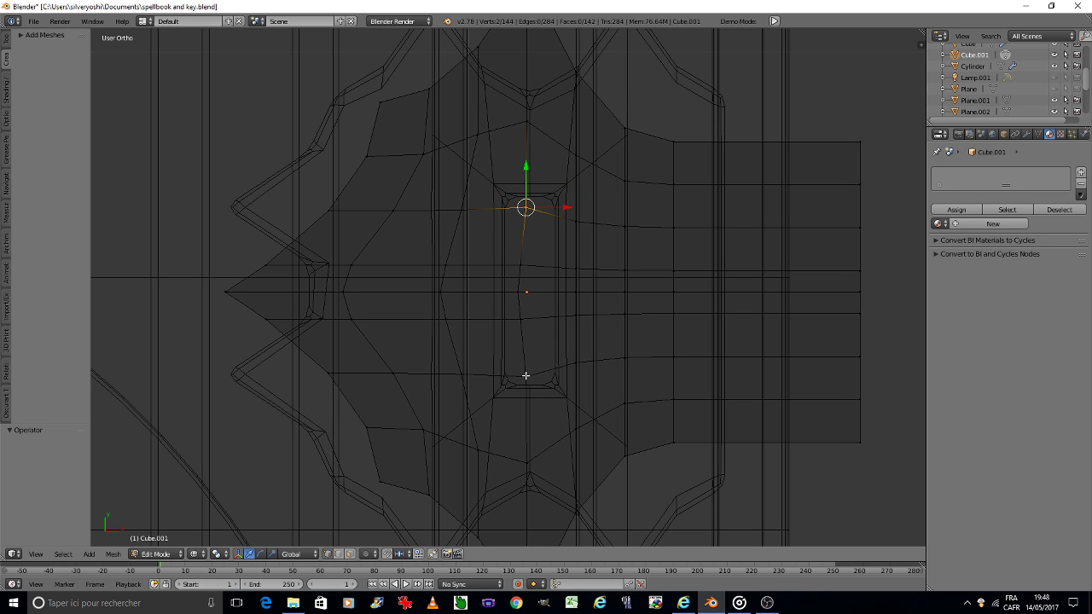
Nudge the vertices above and below the slot along X and spread them apart along Y.
key(a)
key(c)
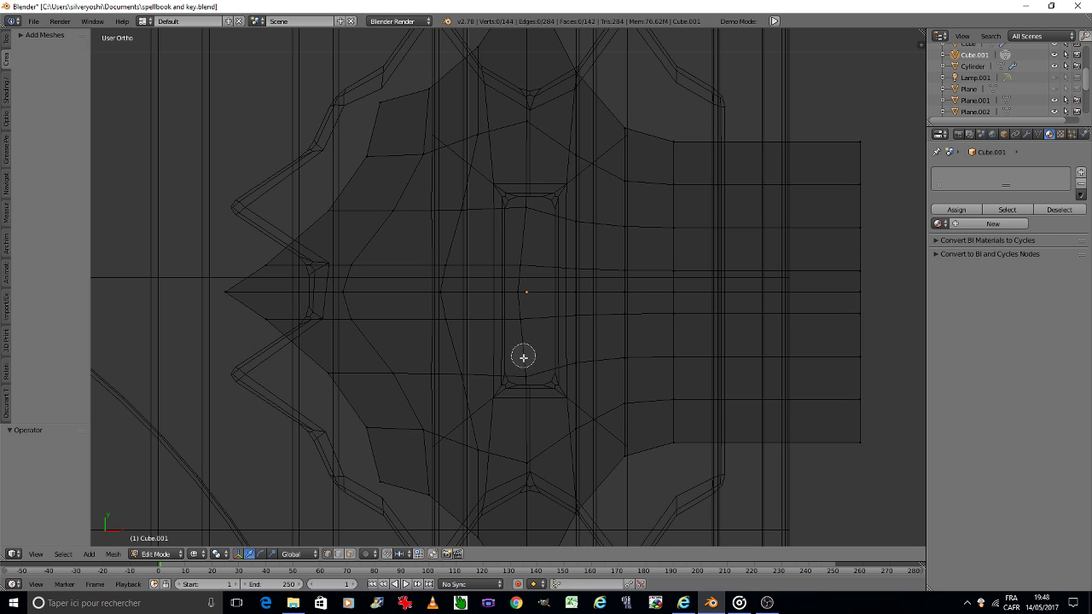
click(519, 370)
click(520, 224)
key(g)
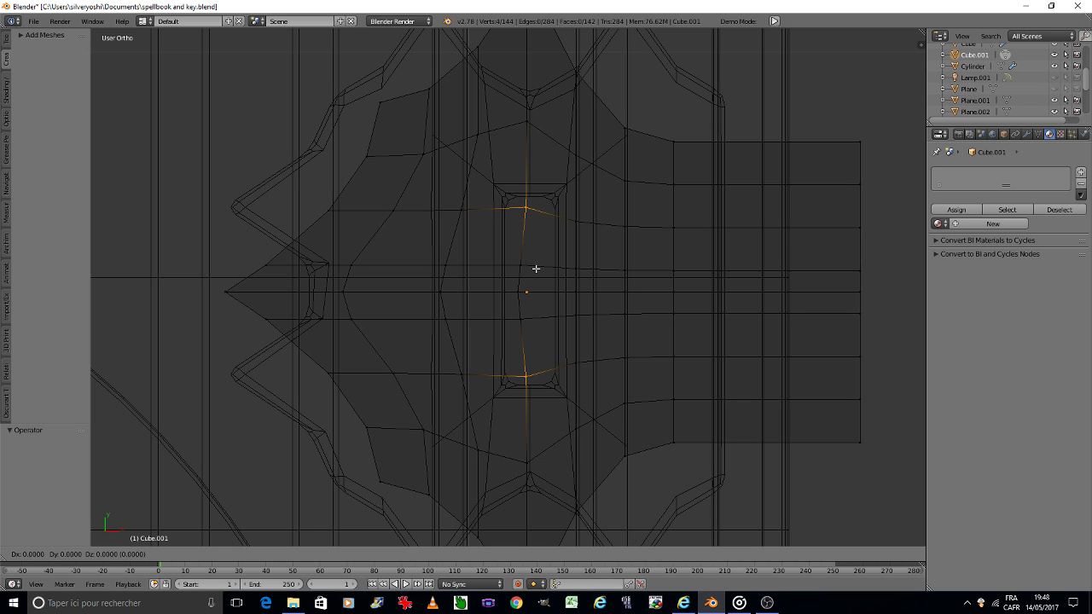
key(x)
click(541, 269)
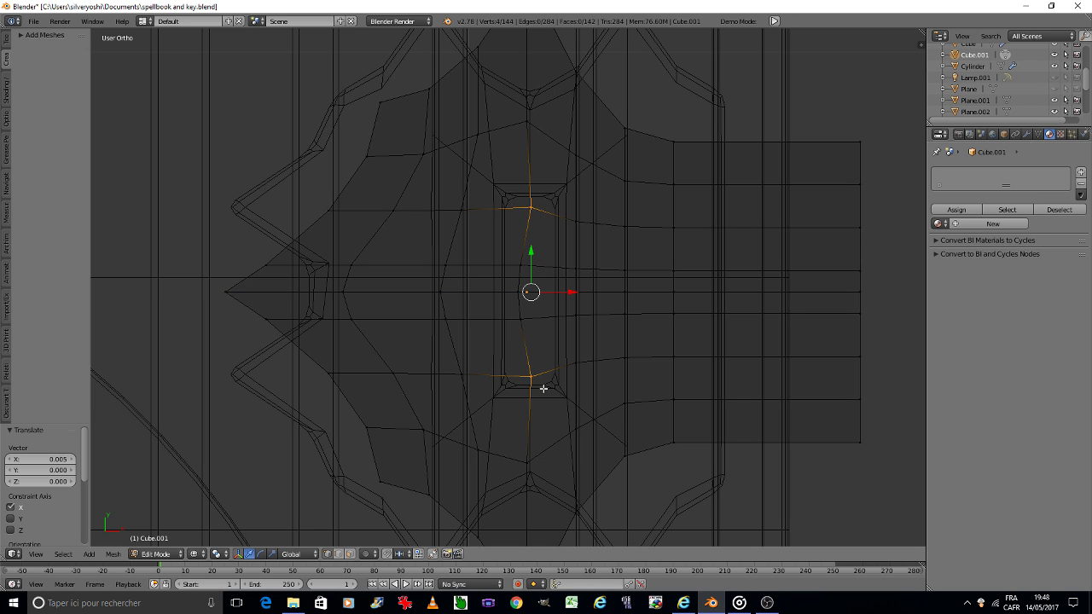
key(s)
key(y)
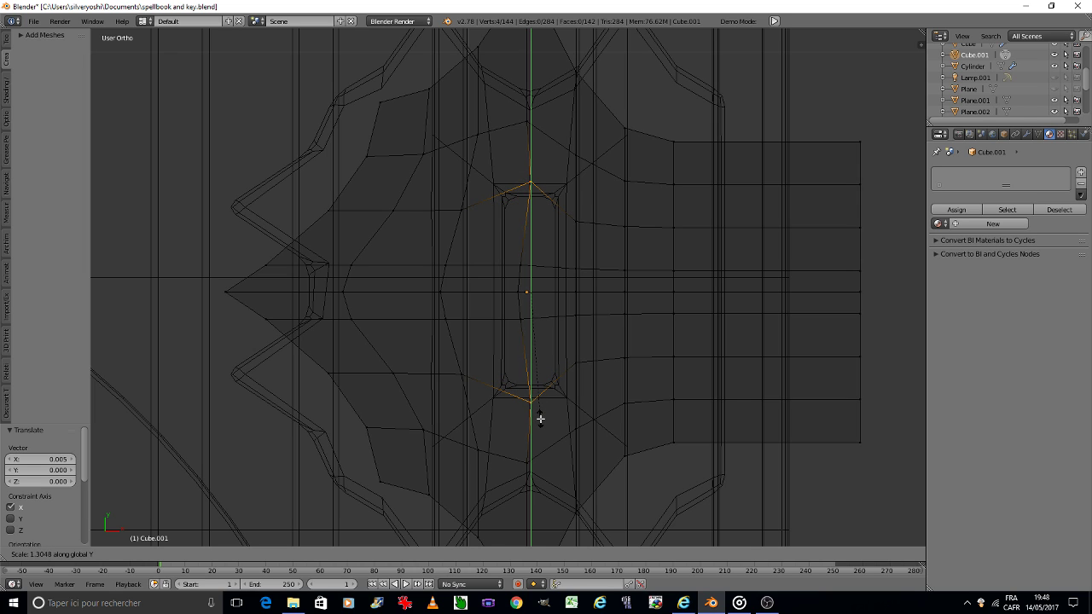
click(540, 418)
Move the vertex pair left of the slot toward it along X and stretch them vertically.
key(a)
key(c)
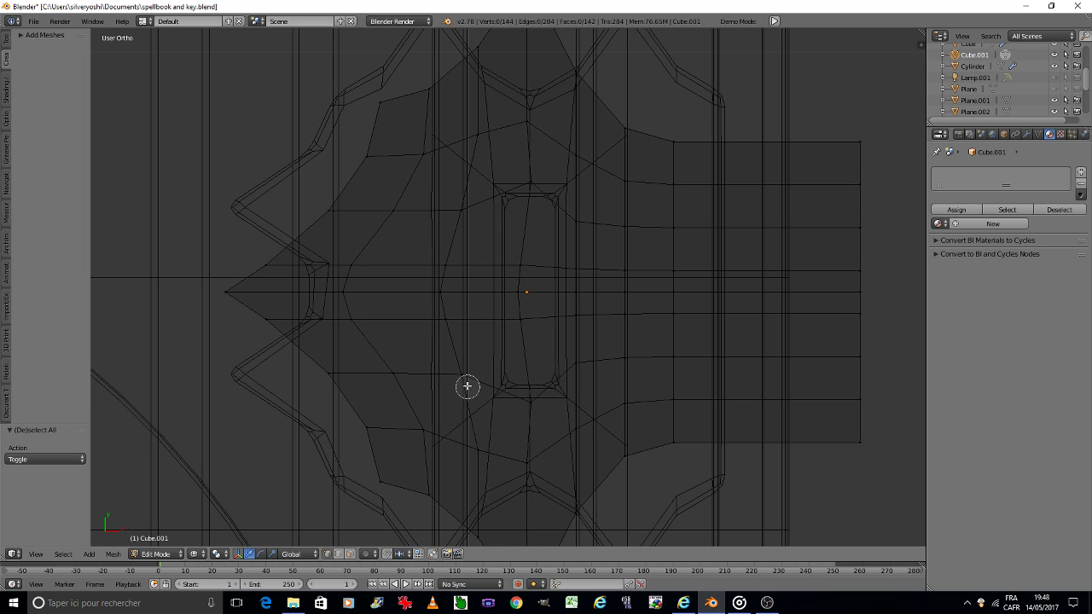
click(461, 376)
click(451, 210)
key(Escape)
key(g)
key(x)
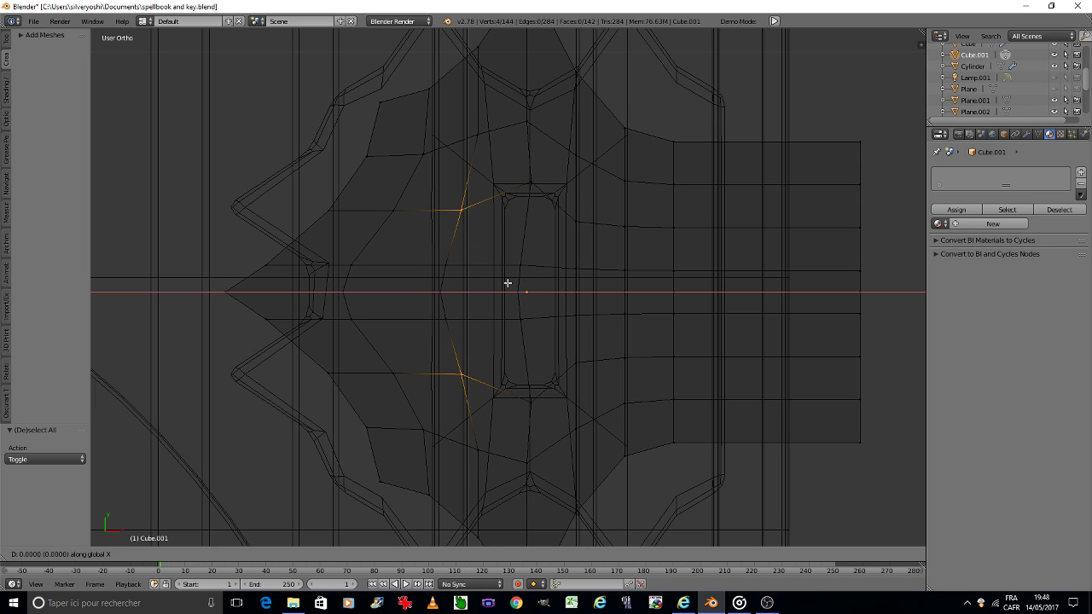
click(539, 283)
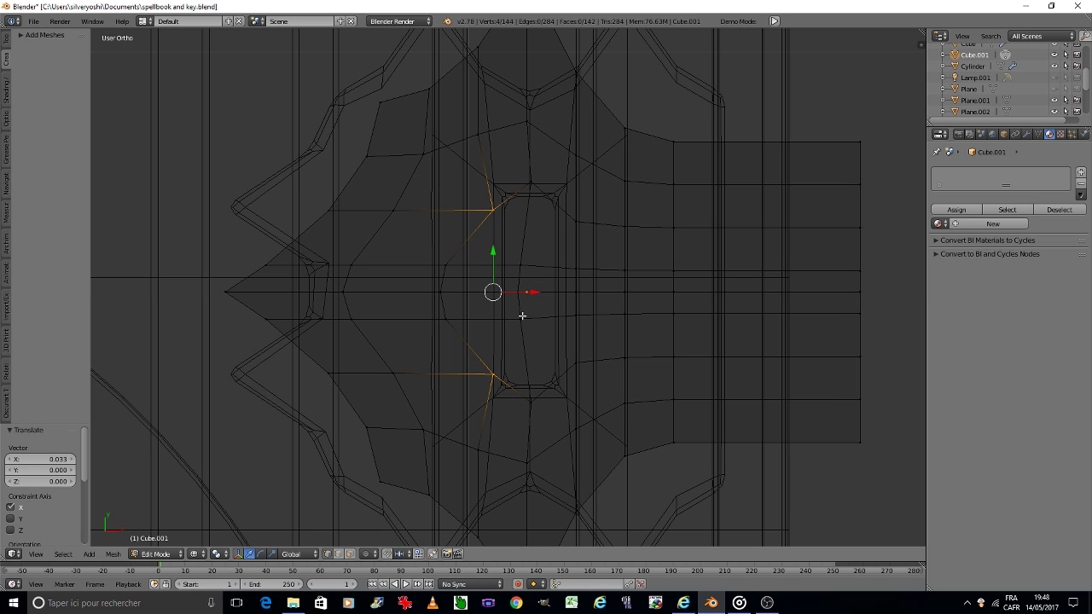
key(s)
key(y)
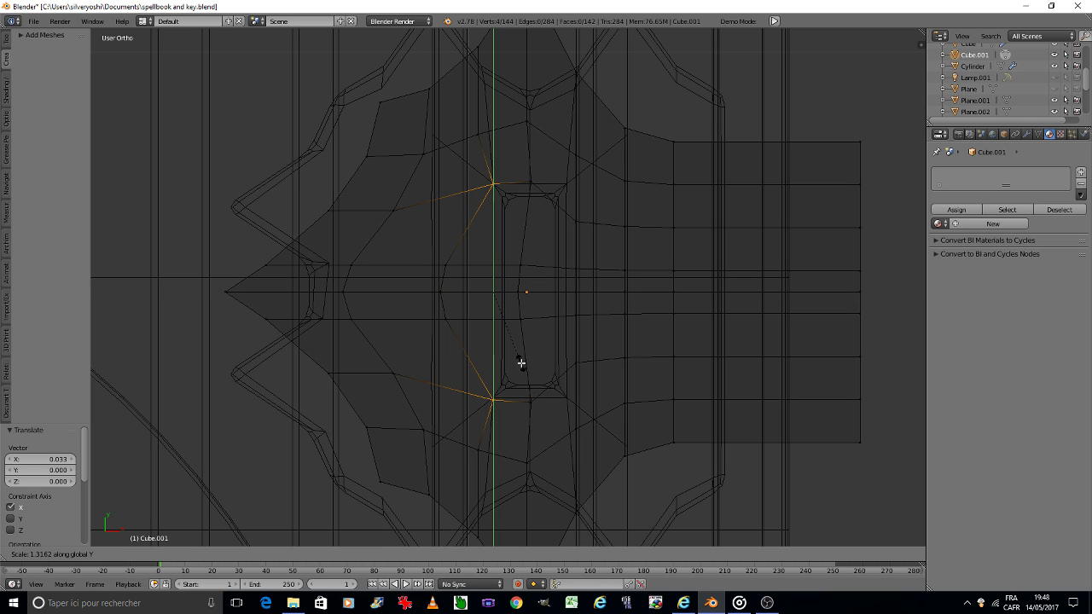
click(521, 363)
Spread the vertex pair right of the slot 1.557 along Y and shift them -0.007 along X.
key(a)
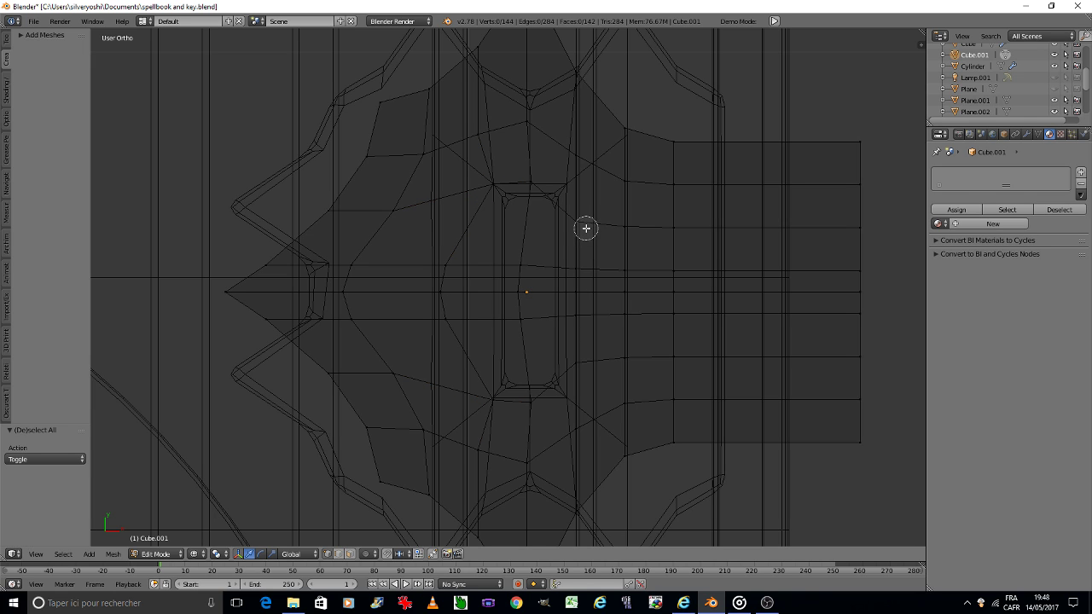
right_click(578, 223)
shift+right_click(571, 364)
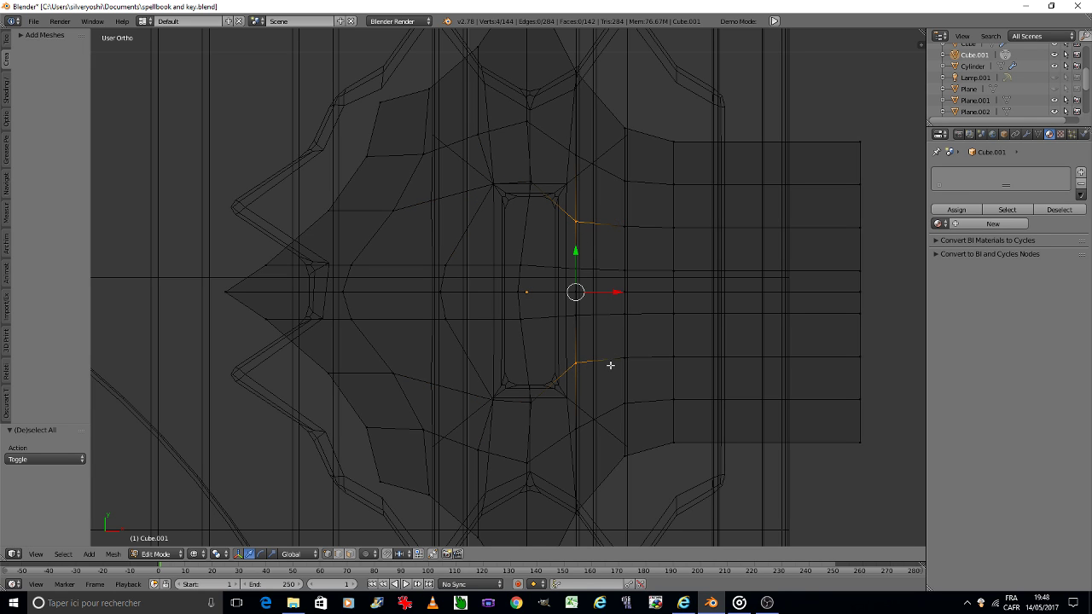
key(s)
key(y)
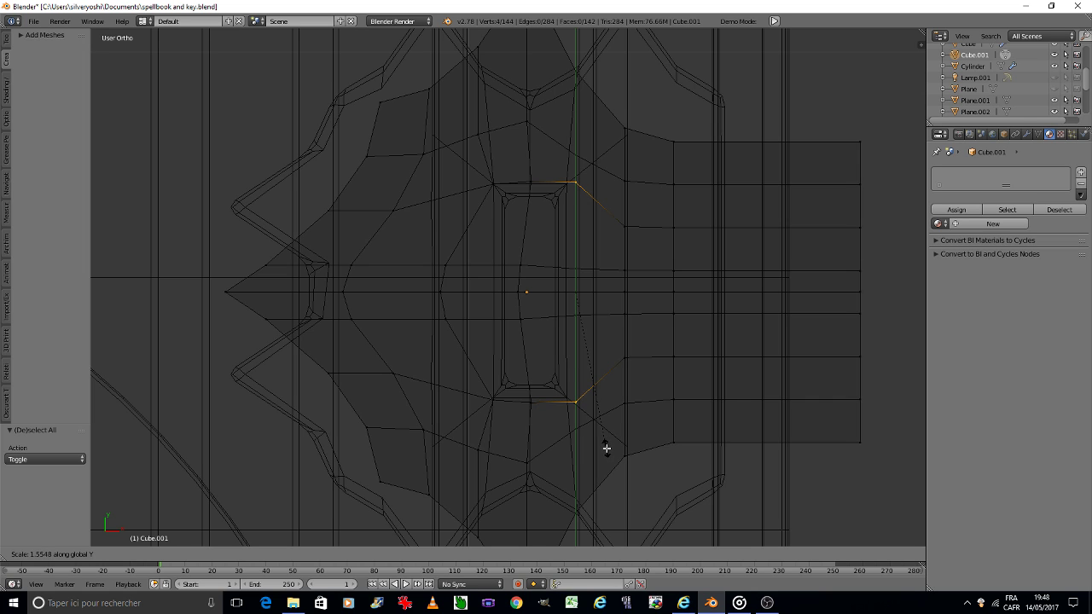
click(605, 450)
key(g)
key(x)
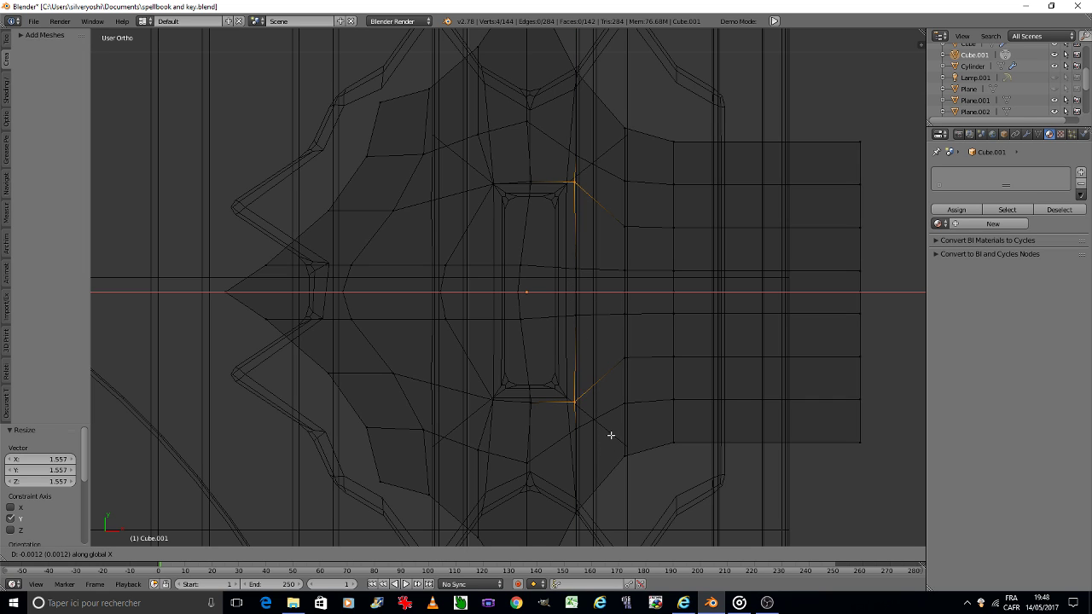
click(604, 435)
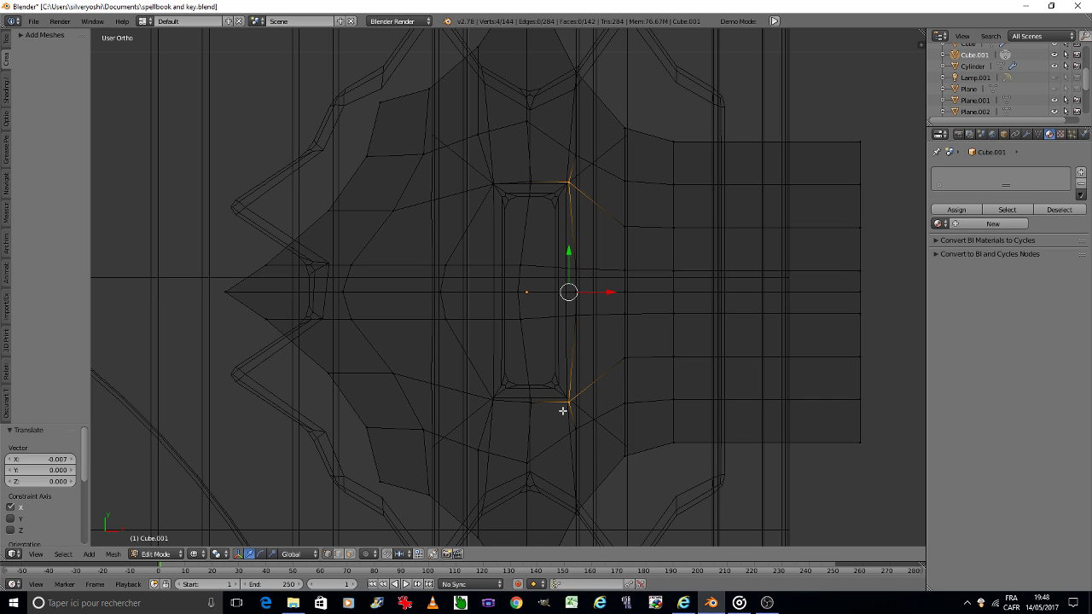
Move the two vertices below the slot's lower corner vertically along Y.
key(a)
key(c)
click(551, 409)
drag(551, 409, 521, 407)
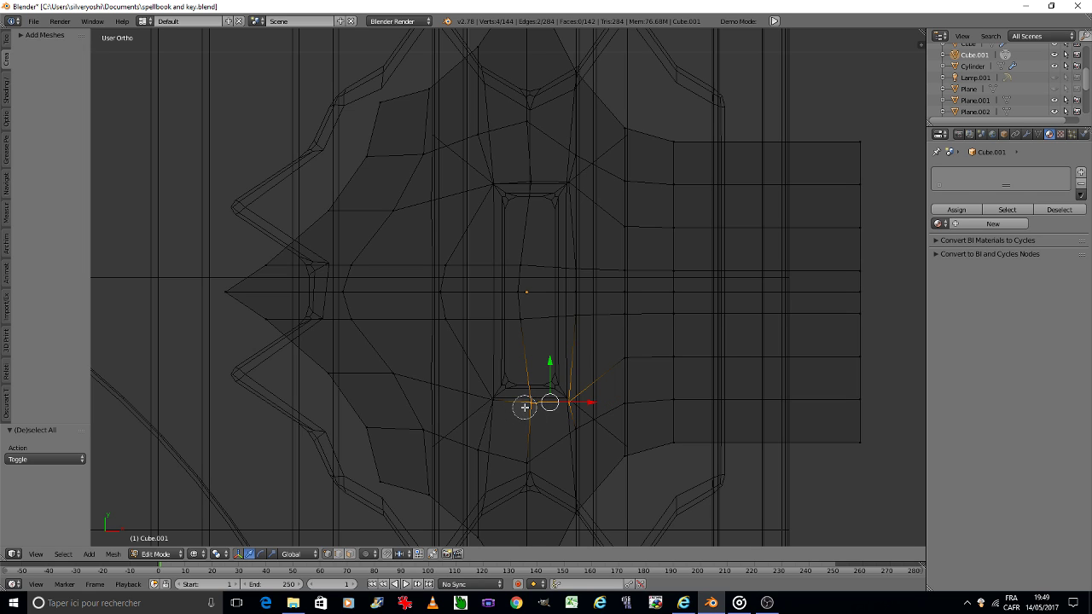
key(Escape)
key(g)
key(y)
click(547, 436)
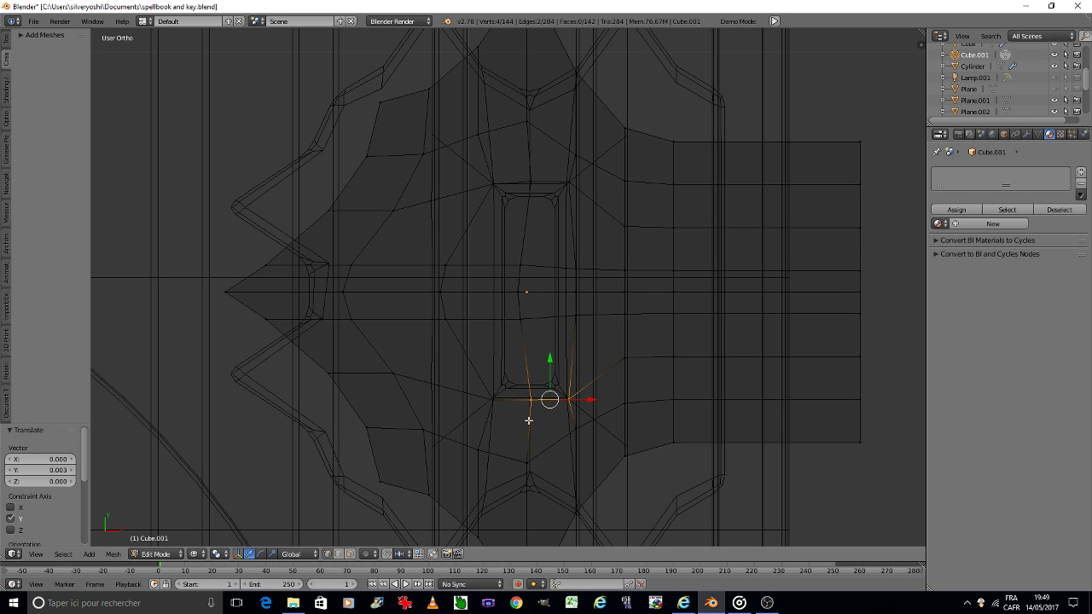
Slide the vertical edge left of the slot along X toward the slot.
key(a)
drag(447, 256, 451, 342)
key(Escape)
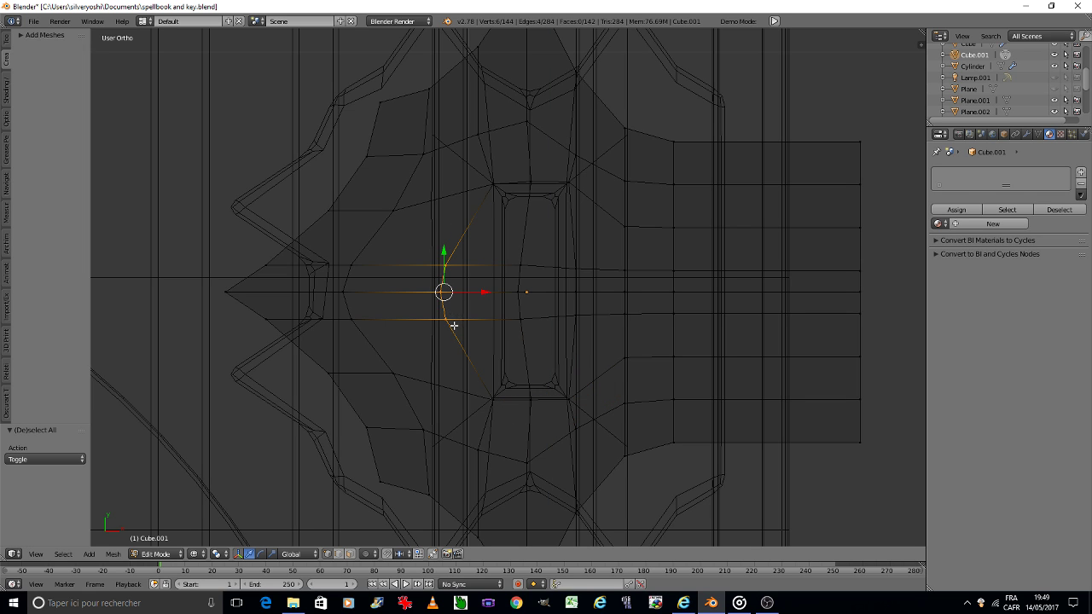
key(g)
key(x)
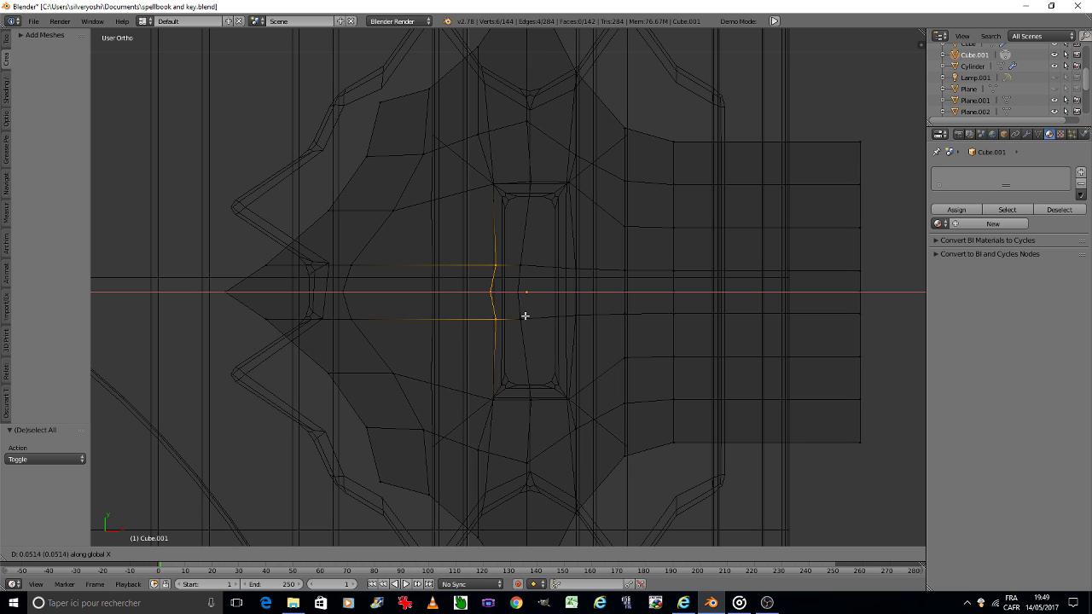
click(521, 315)
Nudge the edge on the slot's left side slightly along X.
key(a)
right_click(493, 299)
key(g)
key(x)
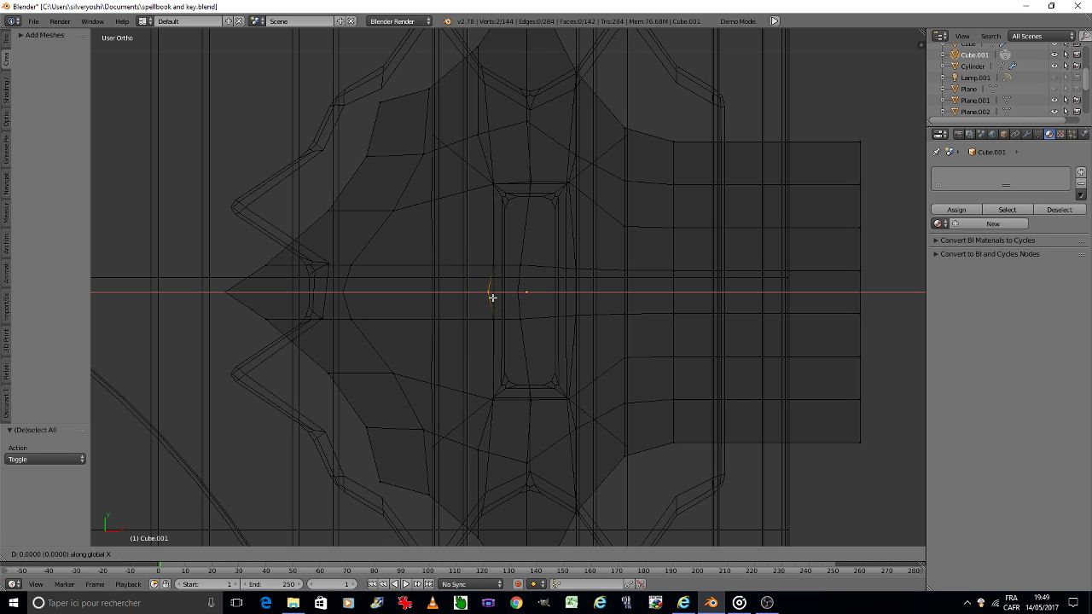
click(496, 297)
Shift the vertical edge right of the slot along X into line.
key(a)
right_click(580, 261)
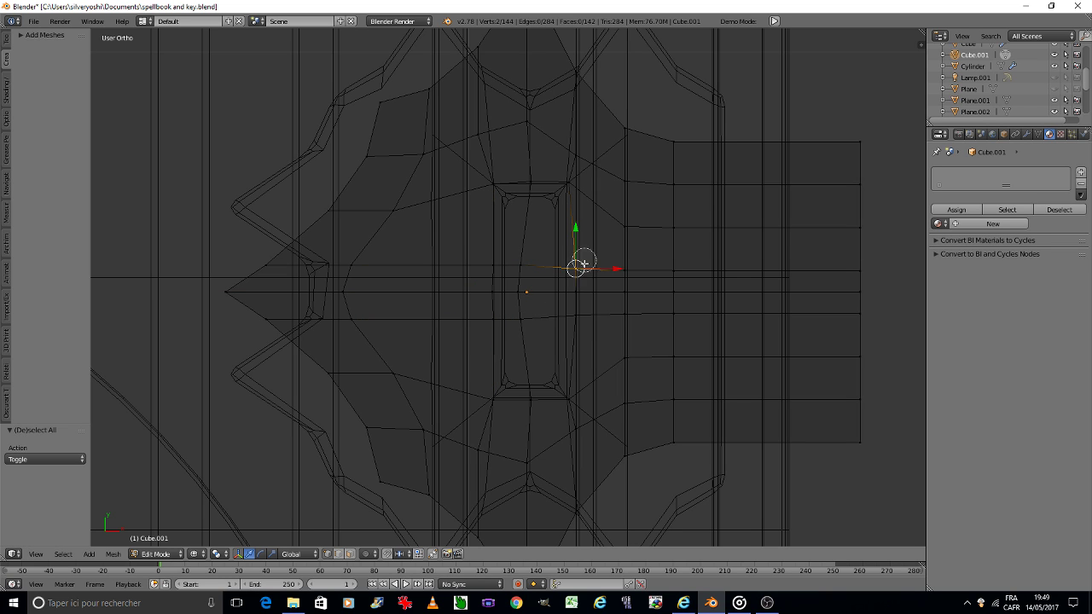
shift+right_click(578, 317)
key(g)
key(x)
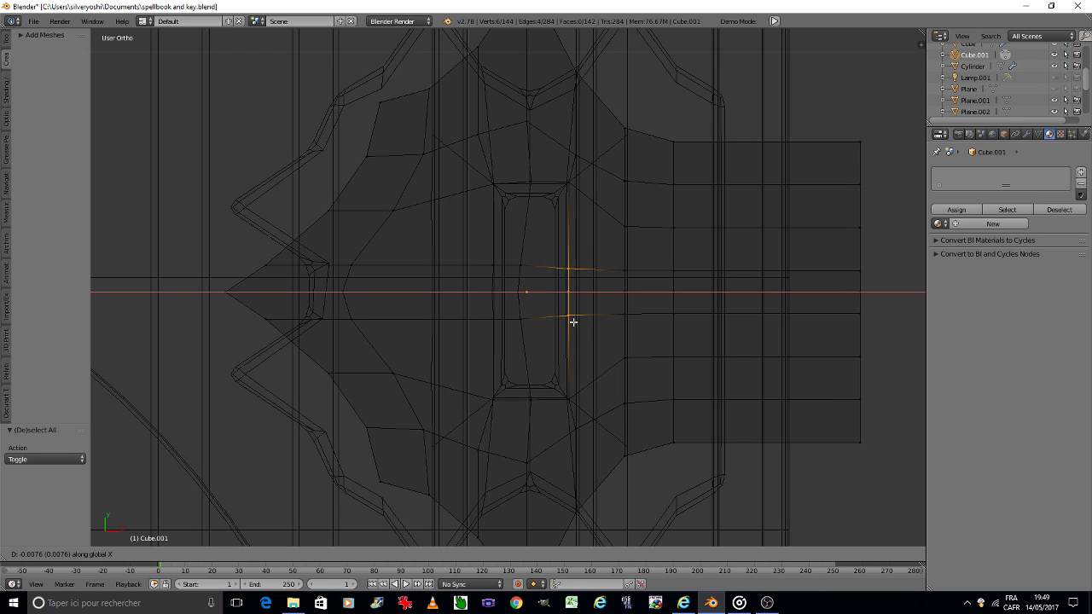
click(572, 321)
Move the inner vertical edge of the slot 0.011 to the right along X.
right_click(521, 256)
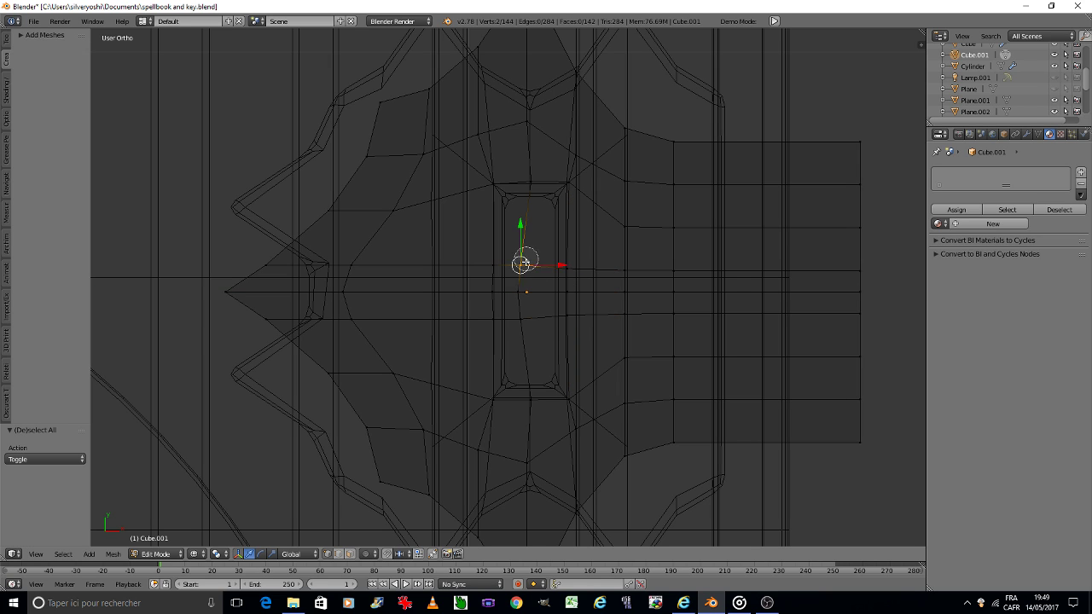
shift+right_click(523, 316)
key(g)
key(x)
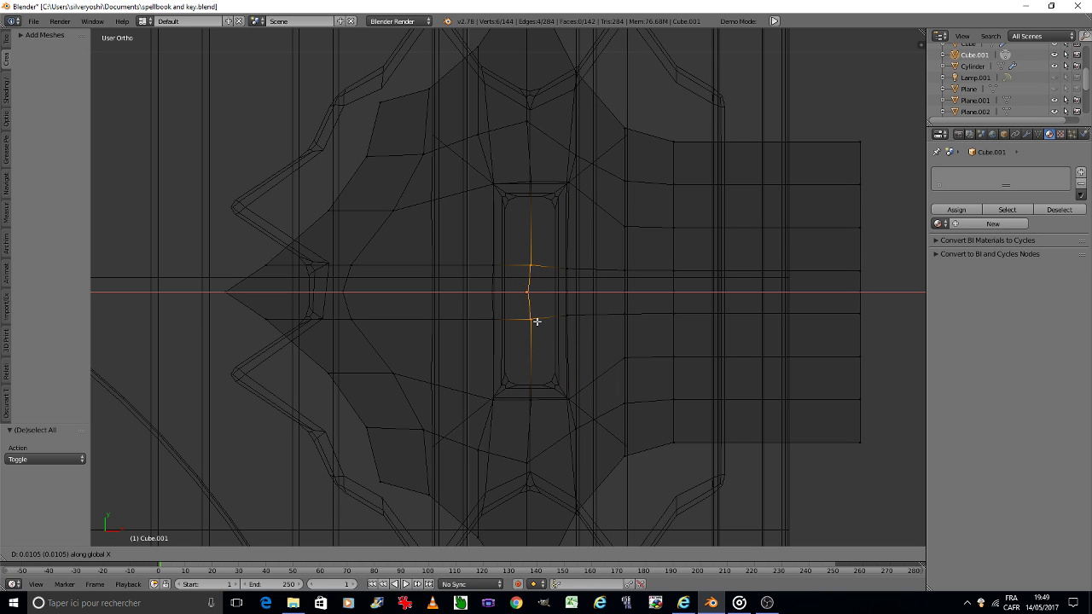
click(537, 322)
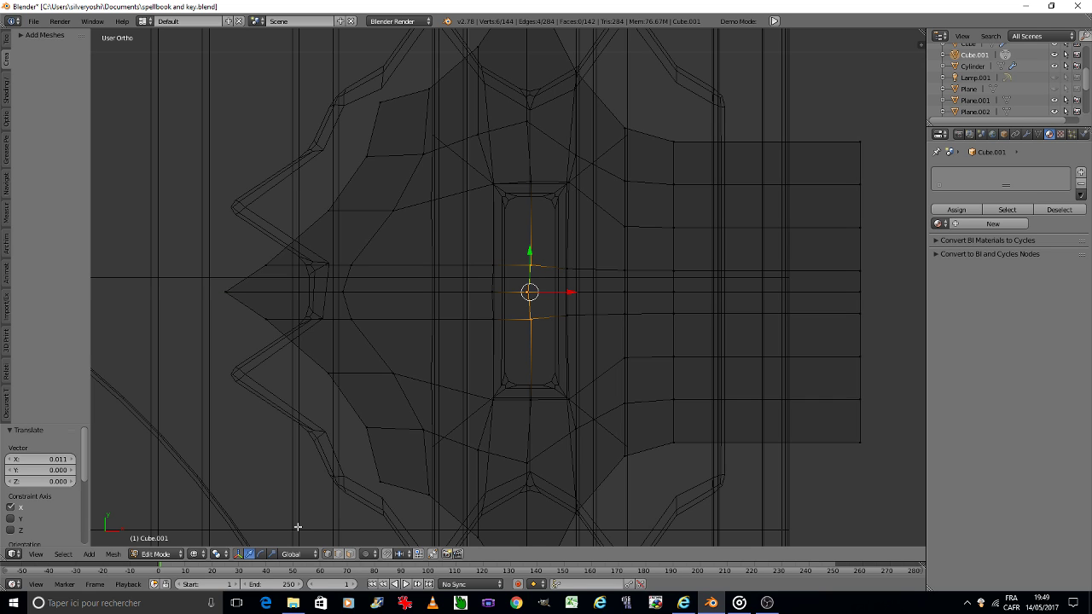
Switch to Solid shading and scale the two vertices left of the slot to 1.018 along Y.
click(207, 556)
click(211, 520)
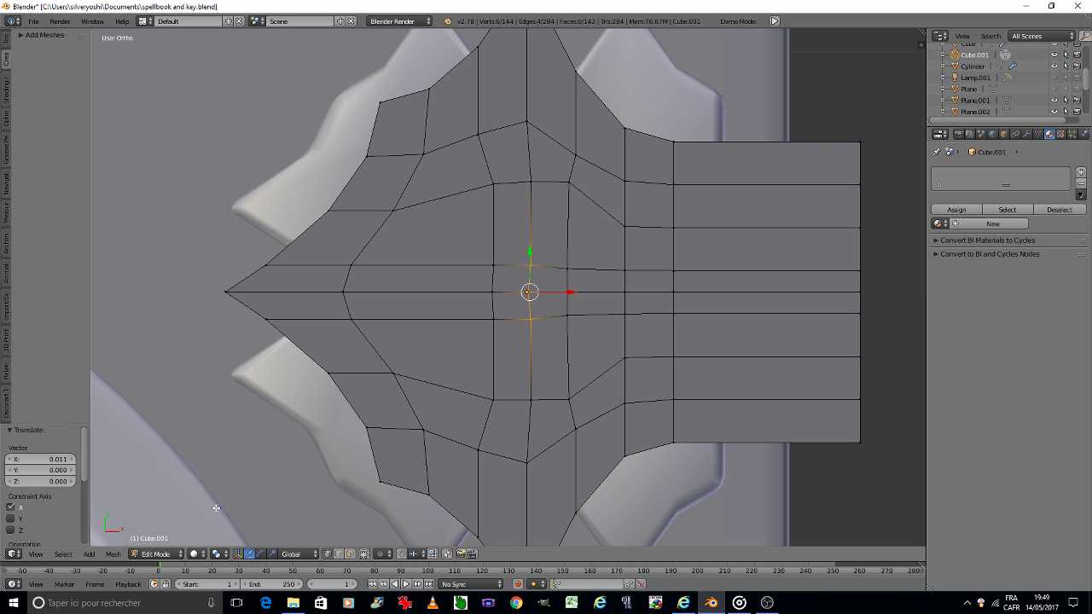
key(a)
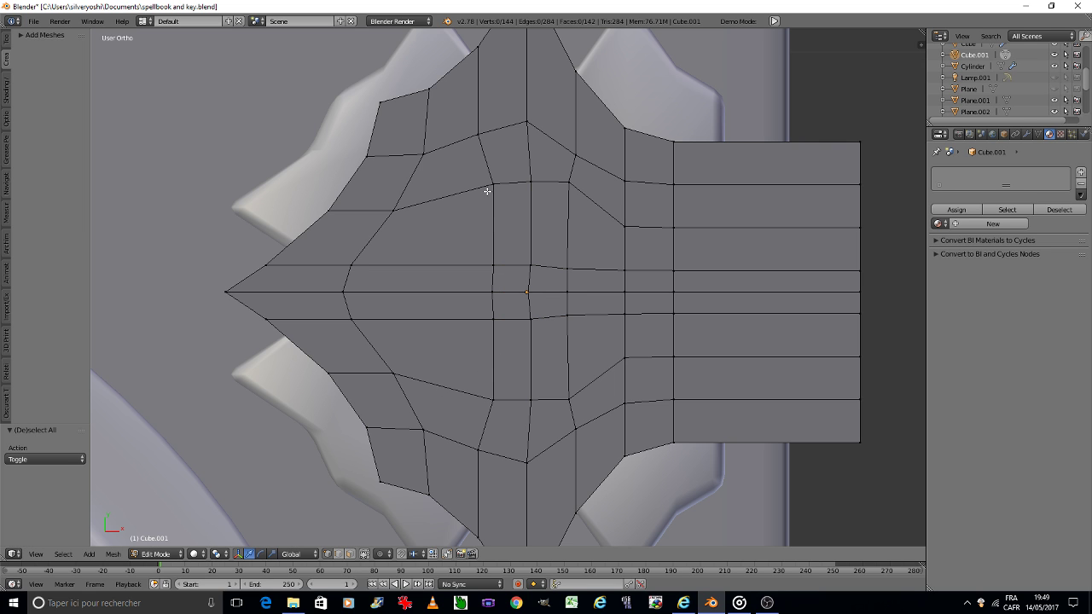
right_click(494, 184)
shift+right_click(492, 398)
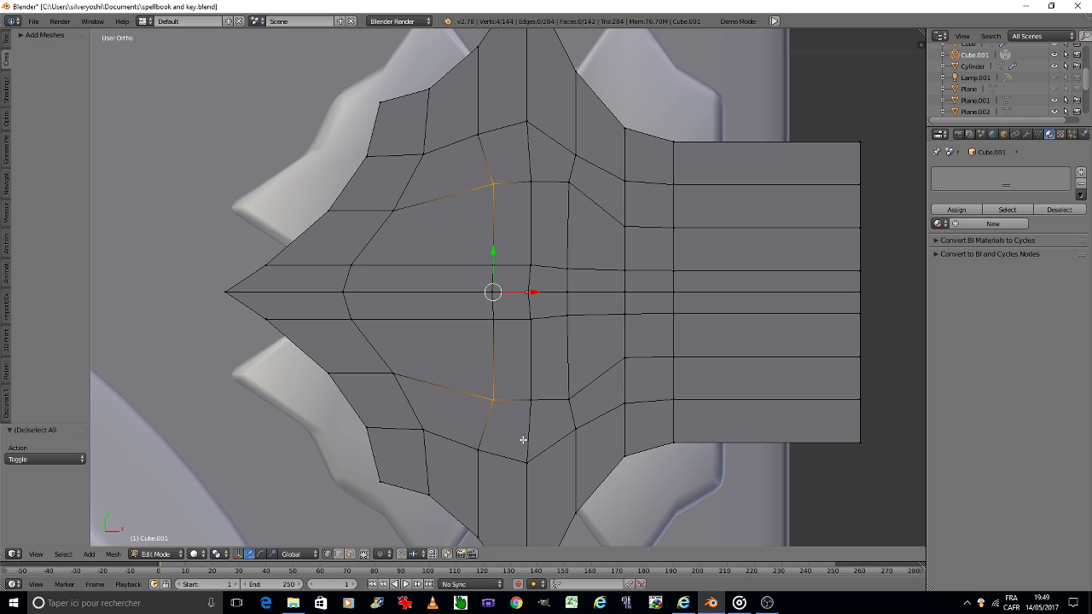
key(s)
key(y)
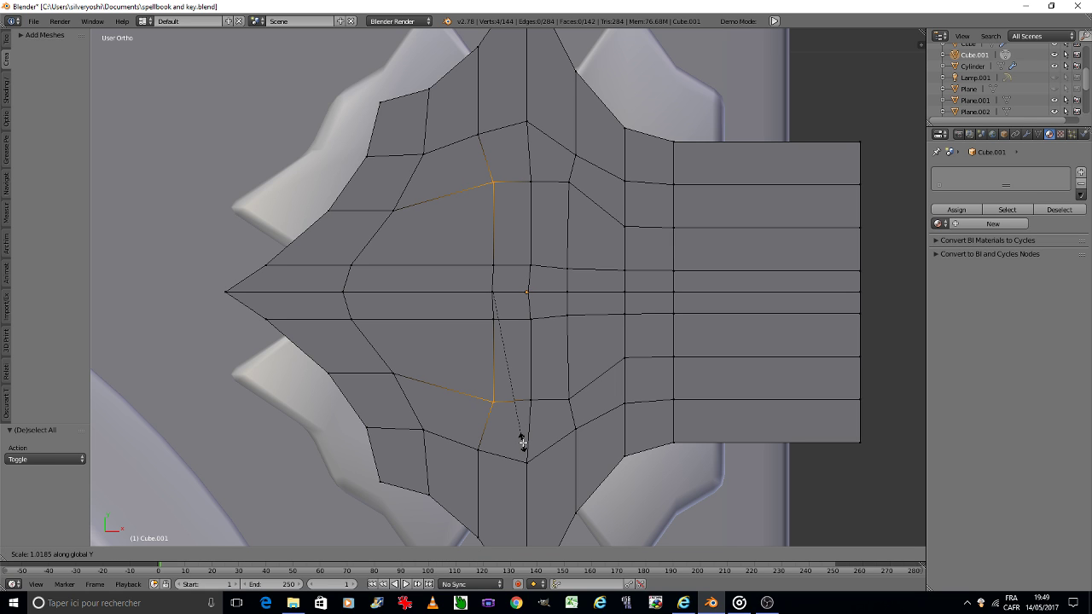
click(522, 441)
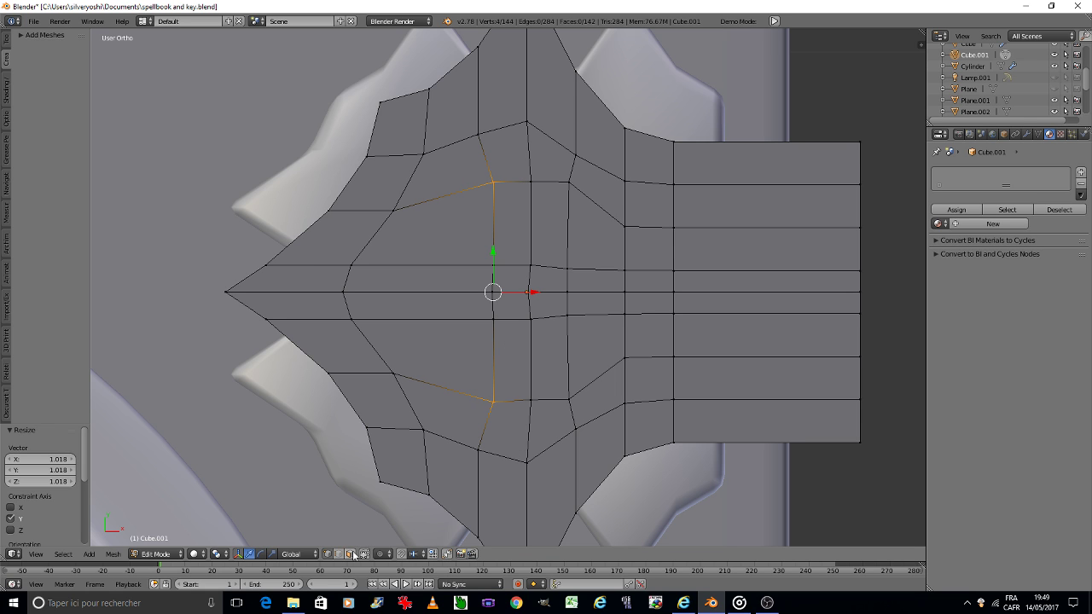
Circle-select the faces covering the slot area and delete them to open the slot.
key(a)
key(a)
key(a)
key(c)
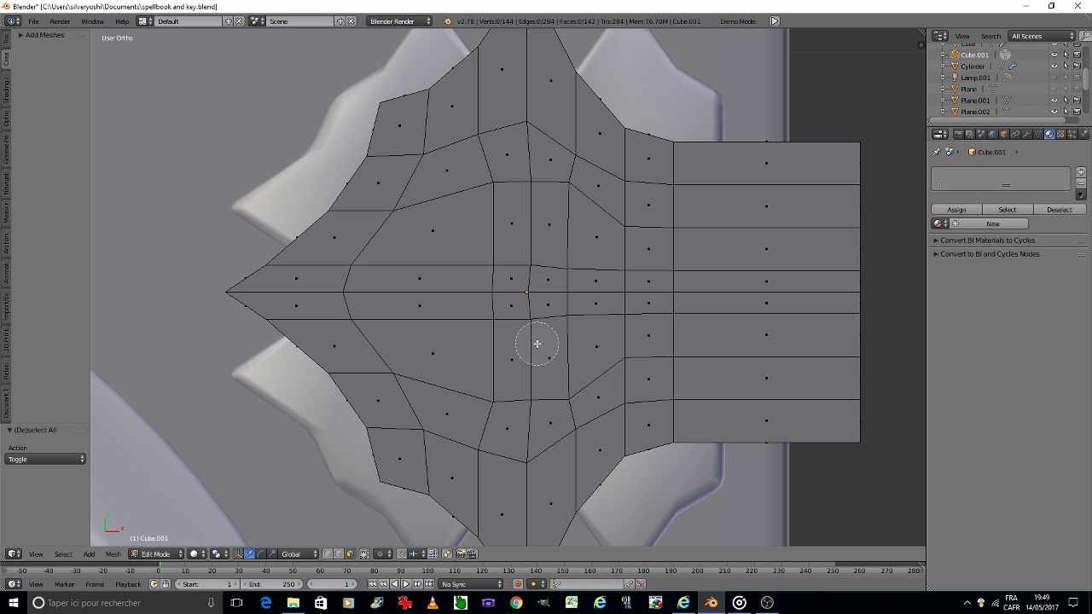
mouse_move(537, 344)
mouse_down()
mouse_move(536, 242)
mouse_move(520, 359)
mouse_up()
key(Escape)
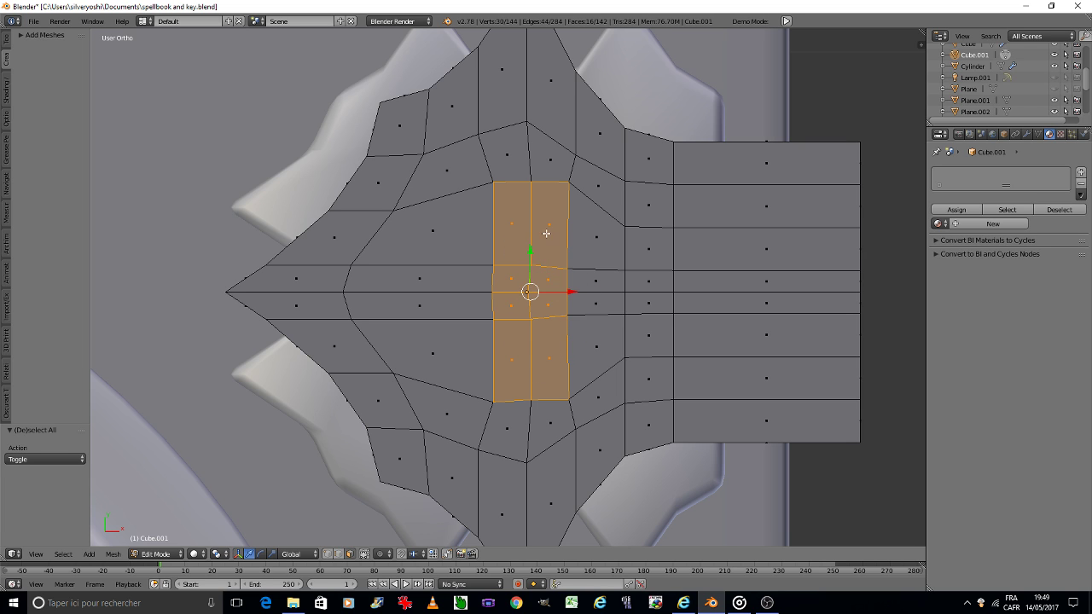
key(x)
click(547, 235)
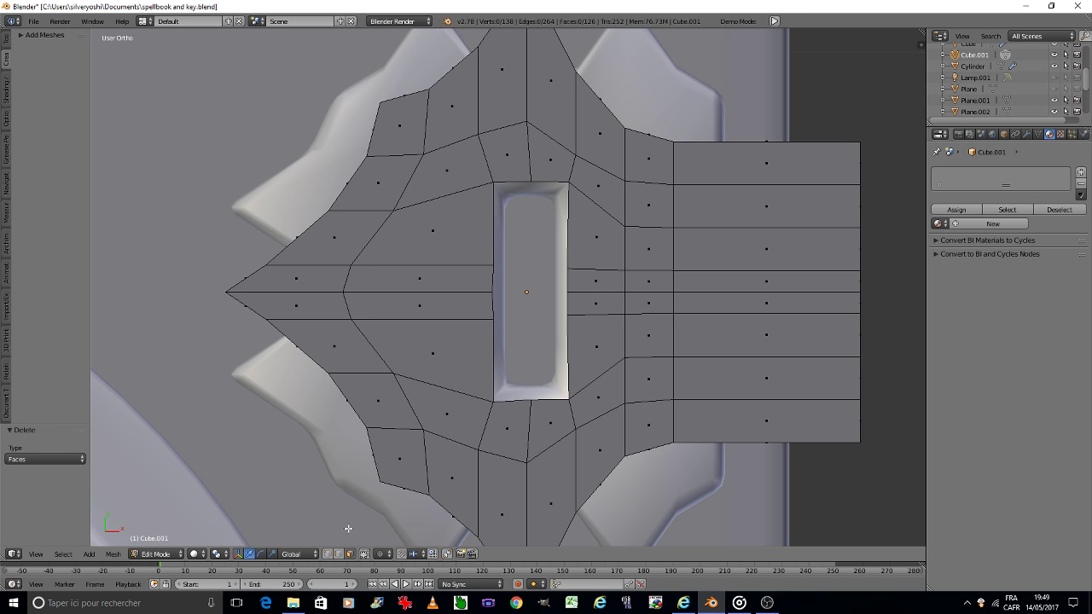
Select the slot's border edge loops, bridge them into inner walls, and return to Object Mode.
click(338, 554)
mouse_move(498, 410)
middle_down()
mouse_move(526, 291)
mouse_move(463, 212)
middle_up()
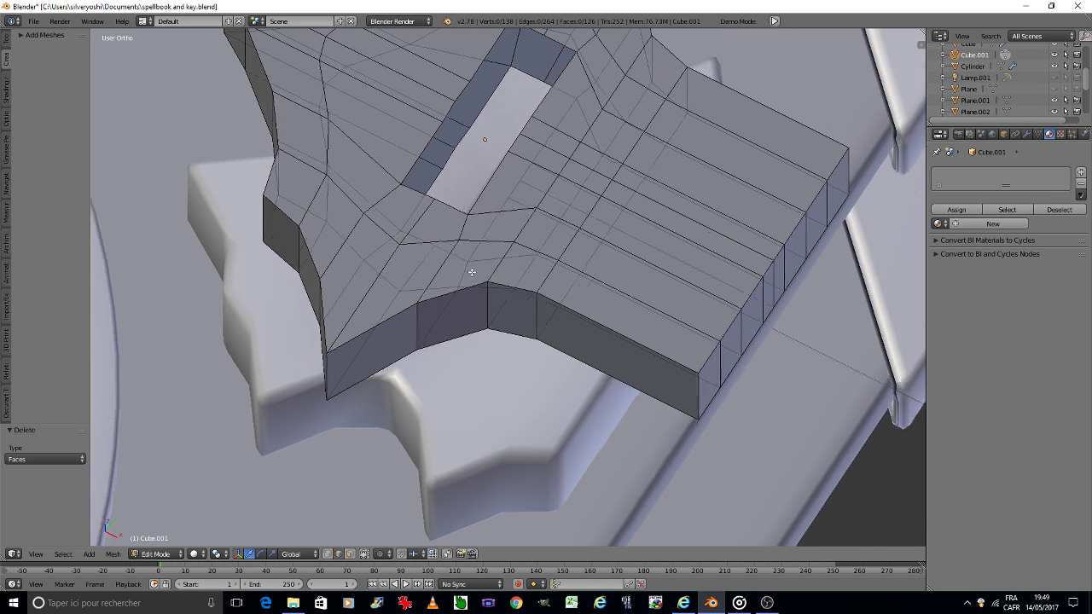
right_click(463, 211)
key(ctrl+e)
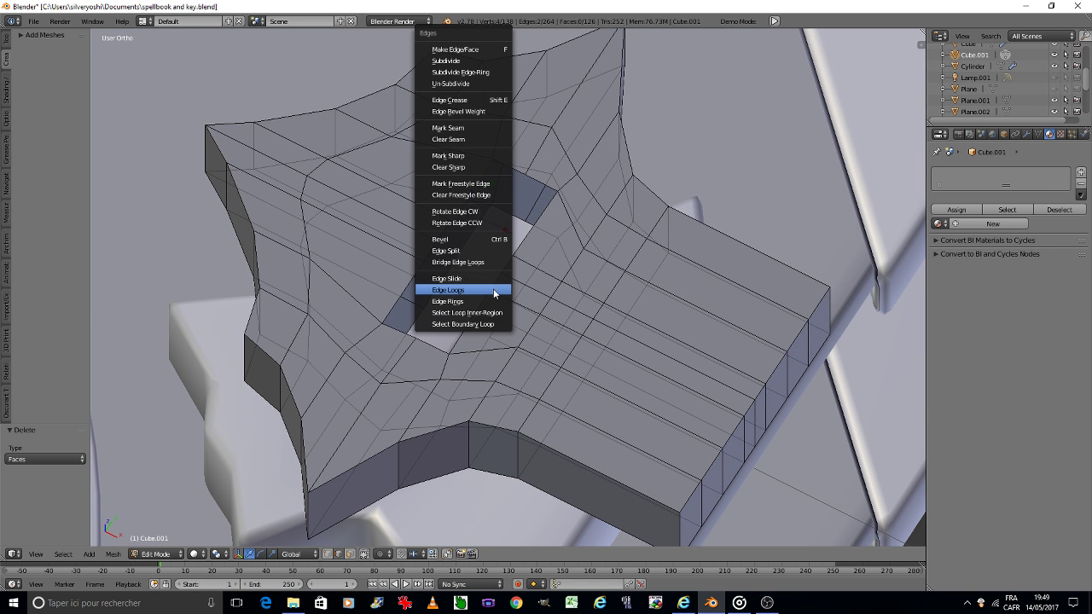
click(491, 286)
key(w)
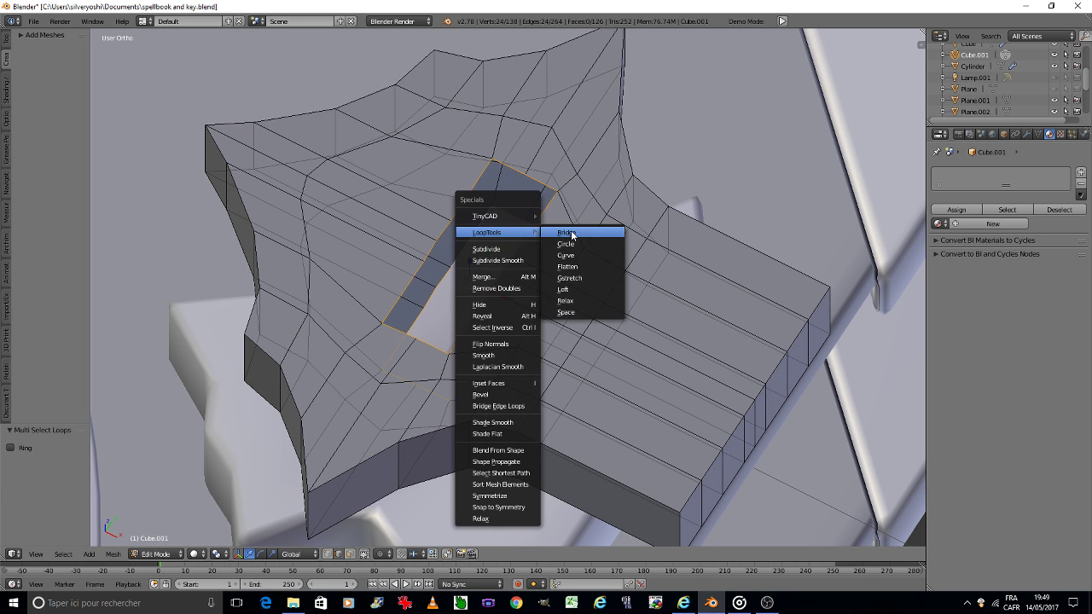
click(570, 232)
key(Tab)
click(482, 232)
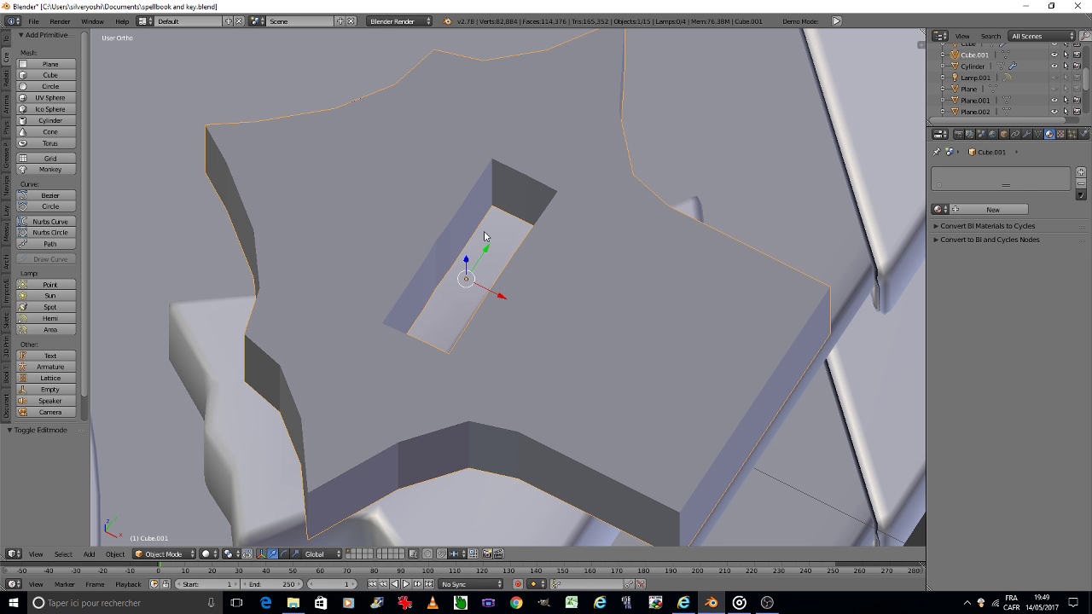
Smooth-shade Cube.001 and add a Bevel modifier with 2 segments, Angle limit method and a thin width.
click(7, 43)
click(30, 202)
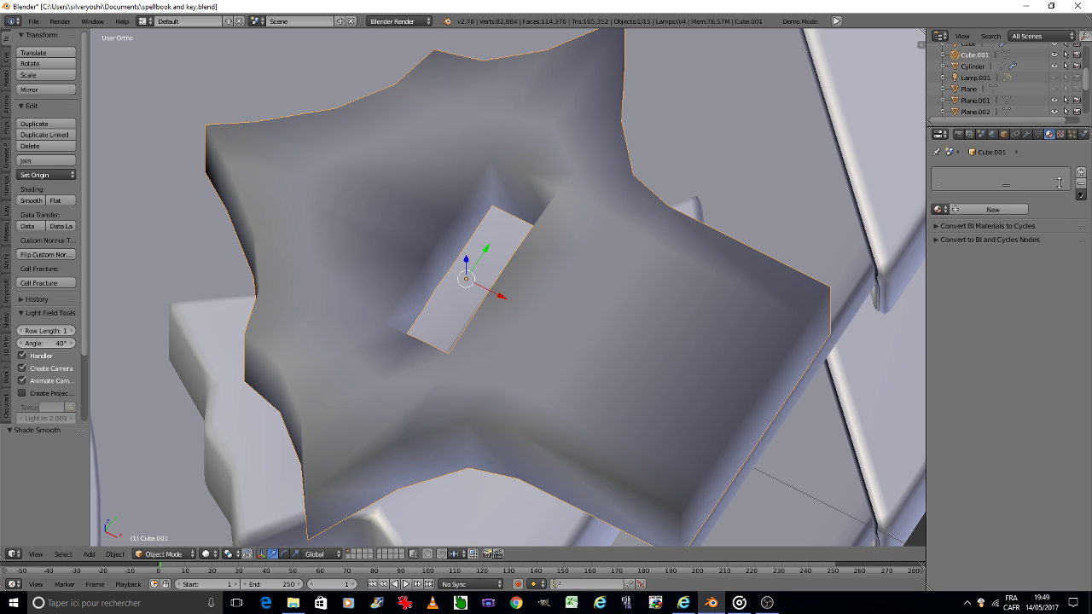
click(1028, 134)
click(1007, 173)
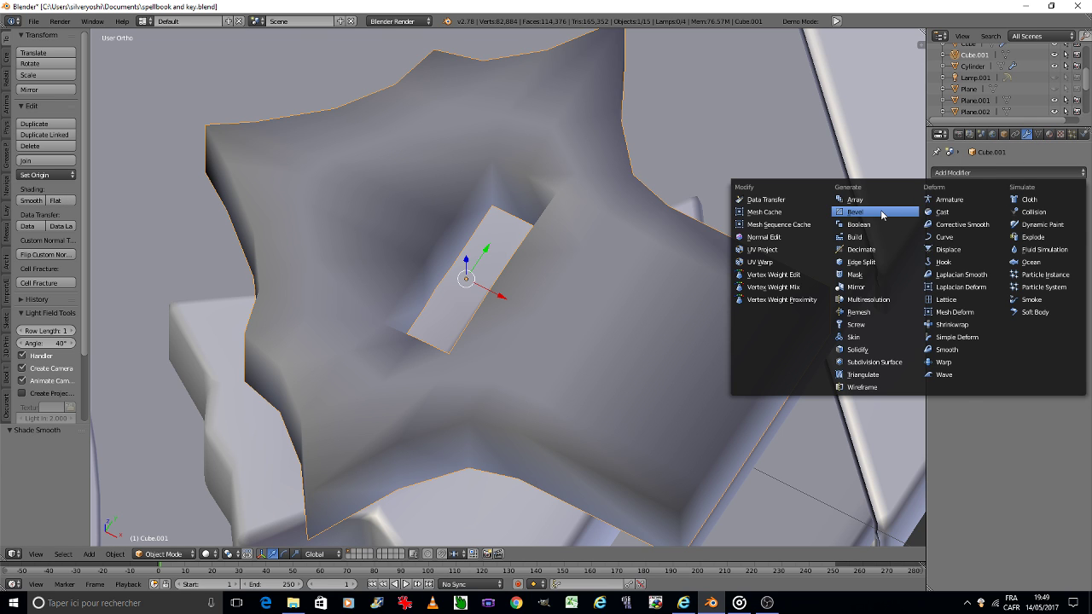
click(945, 215)
click(992, 266)
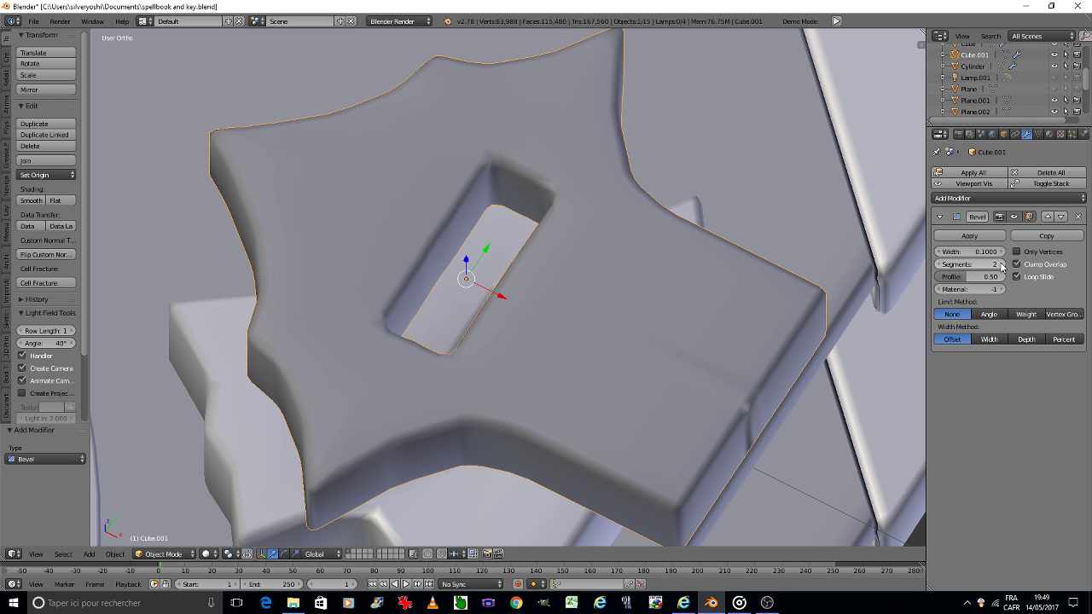
click(990, 314)
mouse_move(986, 252)
mouse_down()
mouse_move(948, 252)
mouse_move(989, 252)
mouse_up()
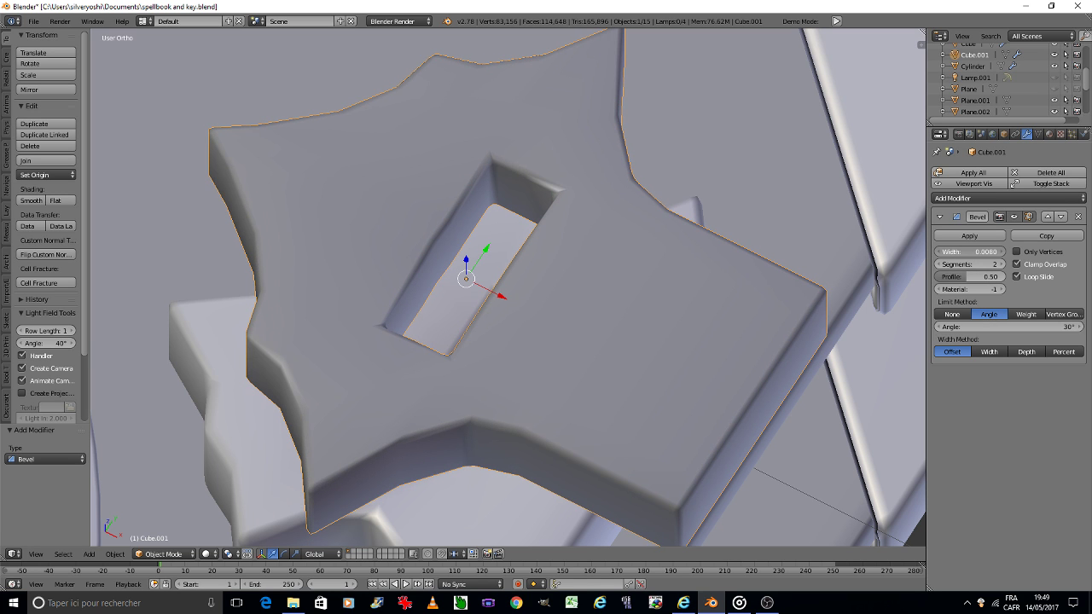
scroll(678, 289, down, 5)
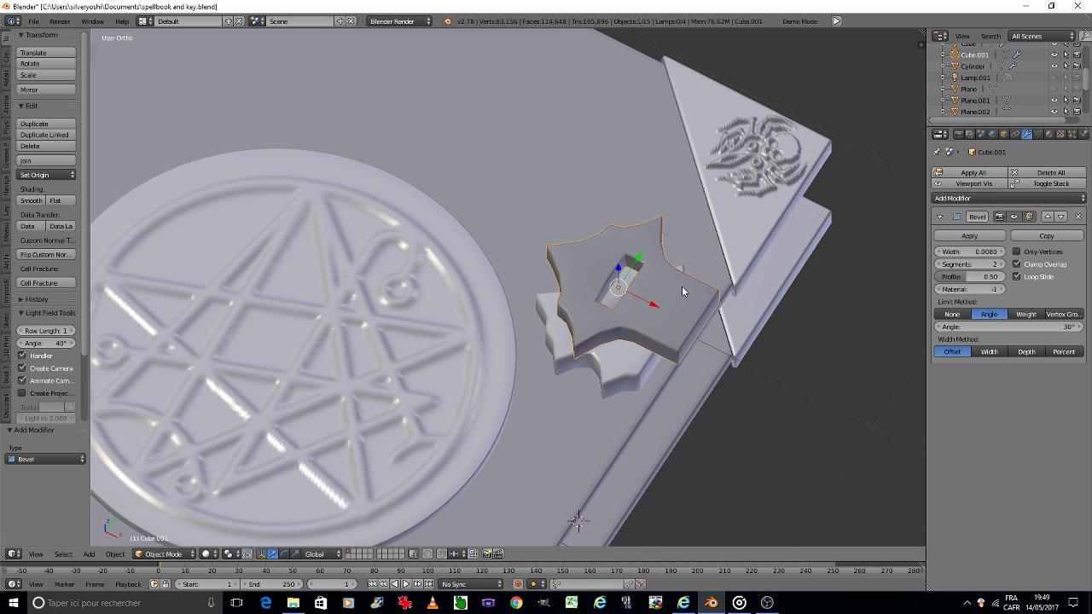
Lower the clasp plate along Z onto the cover and centre the view on it.
key(g)
key(z)
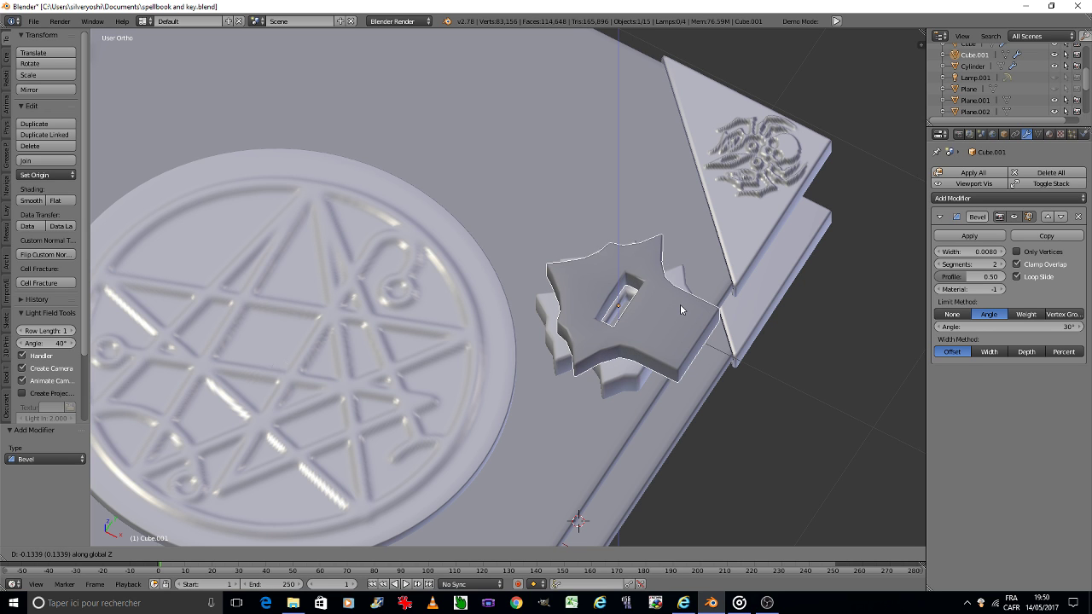
click(680, 304)
key(KP_4)
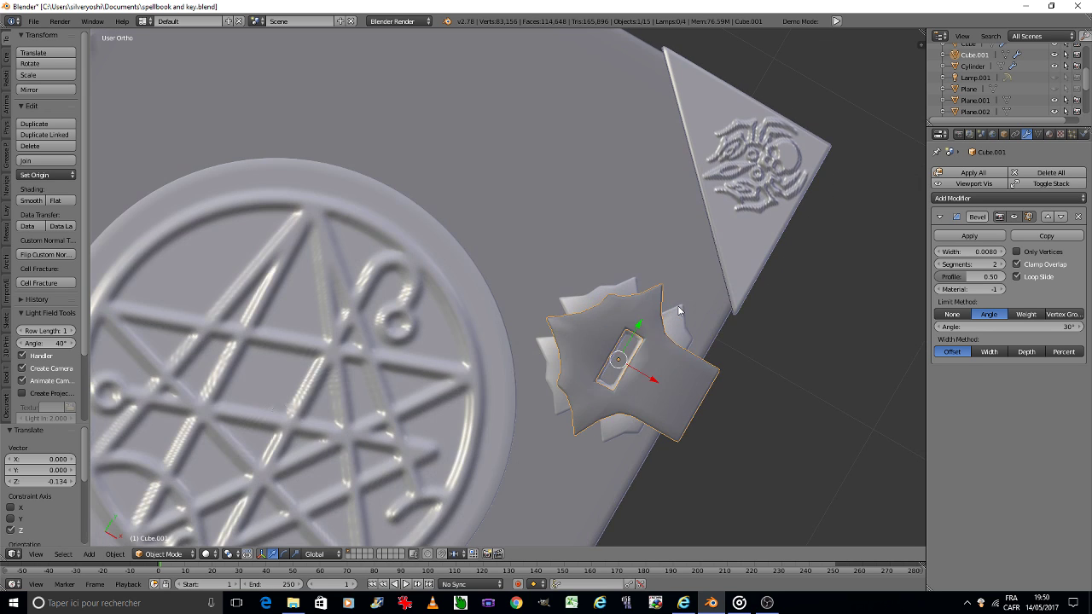
key(KP_8)
key(KP_8)
key(KP_Decimal)
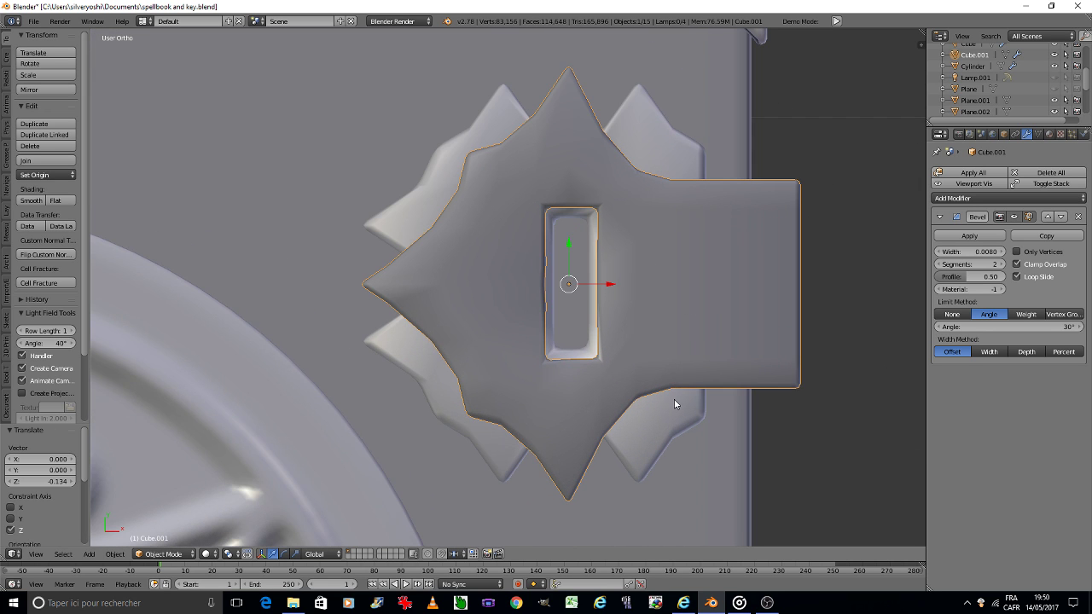
Scale the clasp plate down to 0.896, save spellbook and key.blend, and view the cover from above.
key(s)
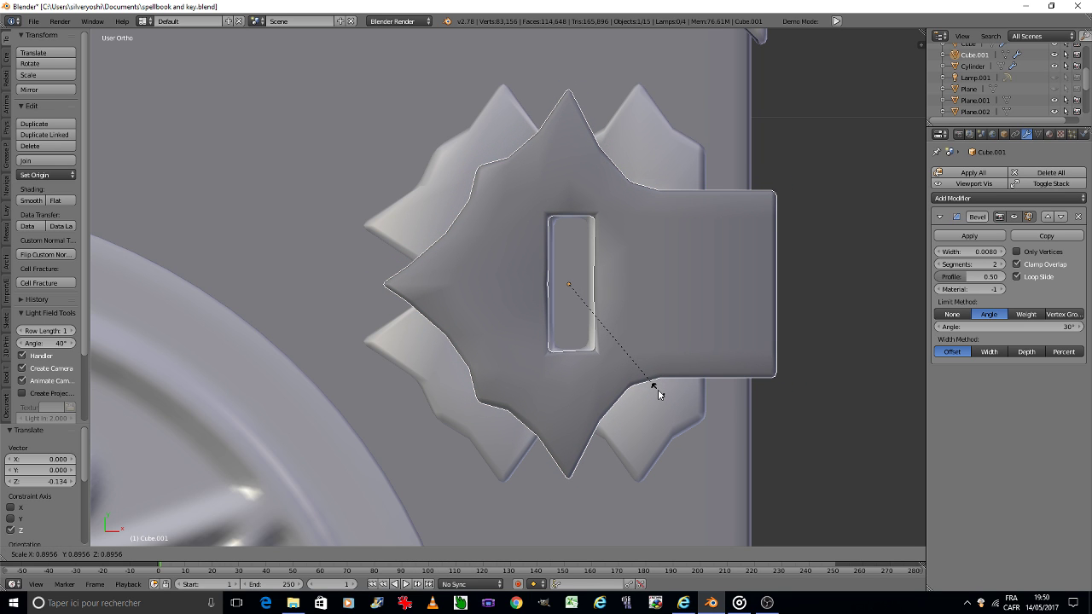
click(658, 390)
key(a)
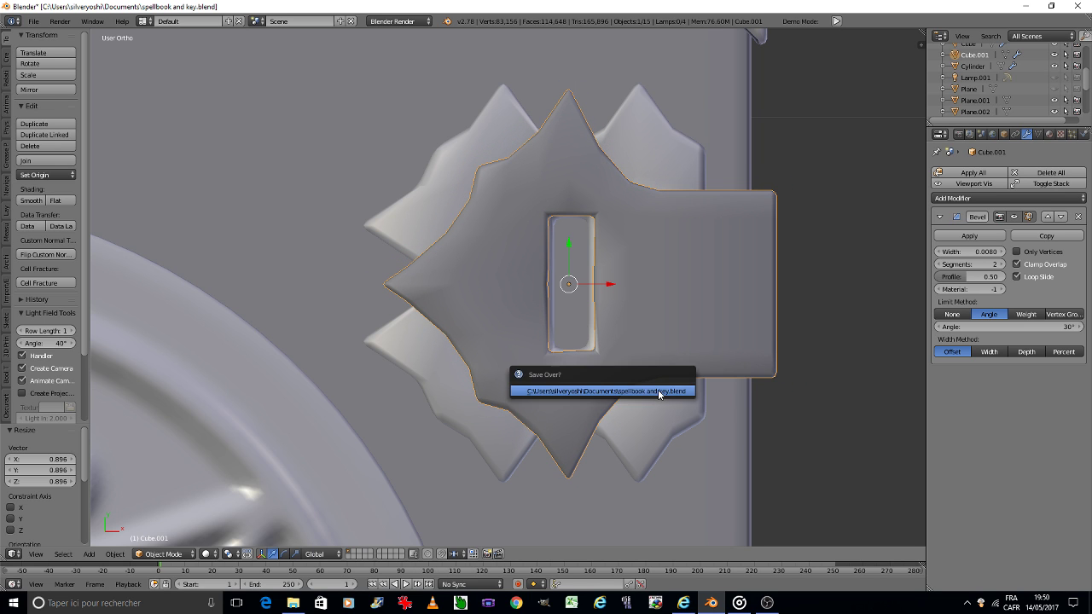
scroll(649, 359, down, 3)
middle_drag(643, 339, 643, 340)
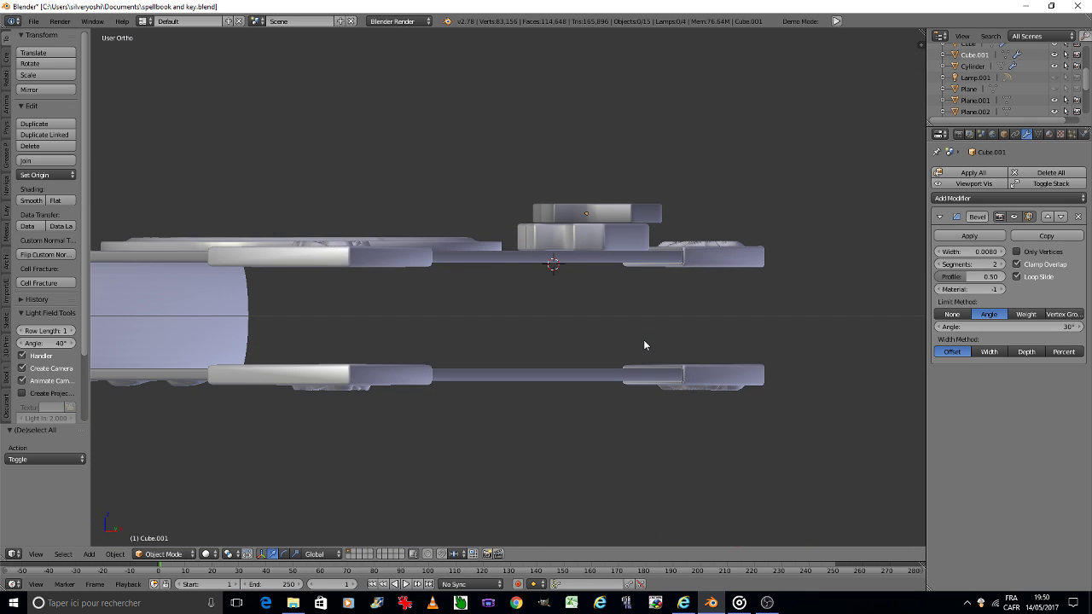
key(KP_8)
key(KP_8)
key(KP_8)
key(KP_4)
key(KP_4)
key(KP_8)
key(KP_8)
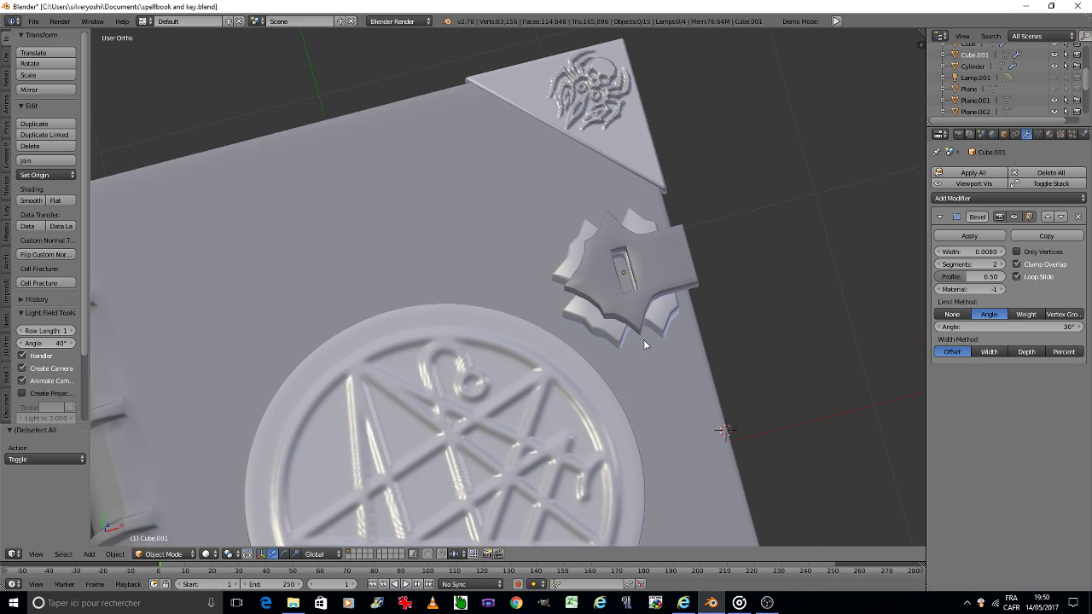
key(KP_8)
key(KP_8)
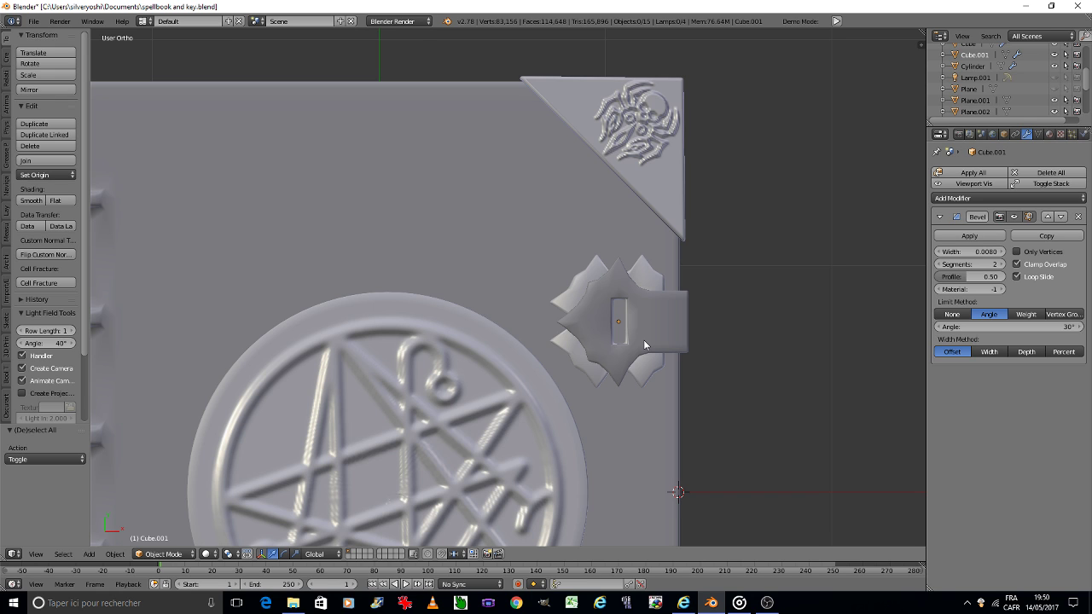
In Edit Mode, pull the right-end vertex column of Cube.001's tab inward along X, then exit to Object Mode.
right_click(661, 324)
key(Tab)
click(701, 319)
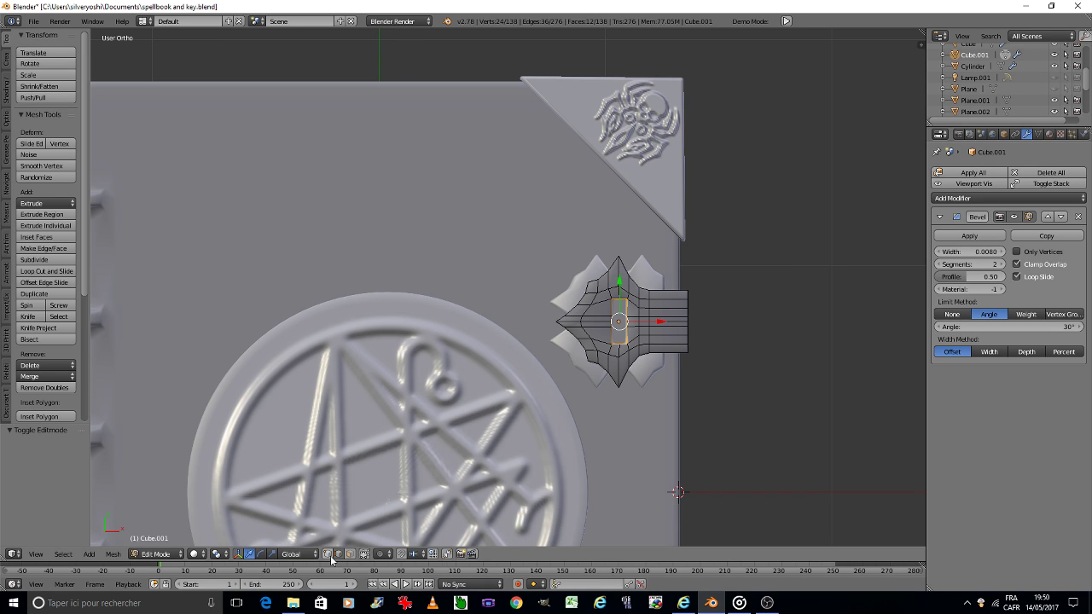
scroll(579, 400, up, 4)
key(a)
drag(818, 151, 781, 359)
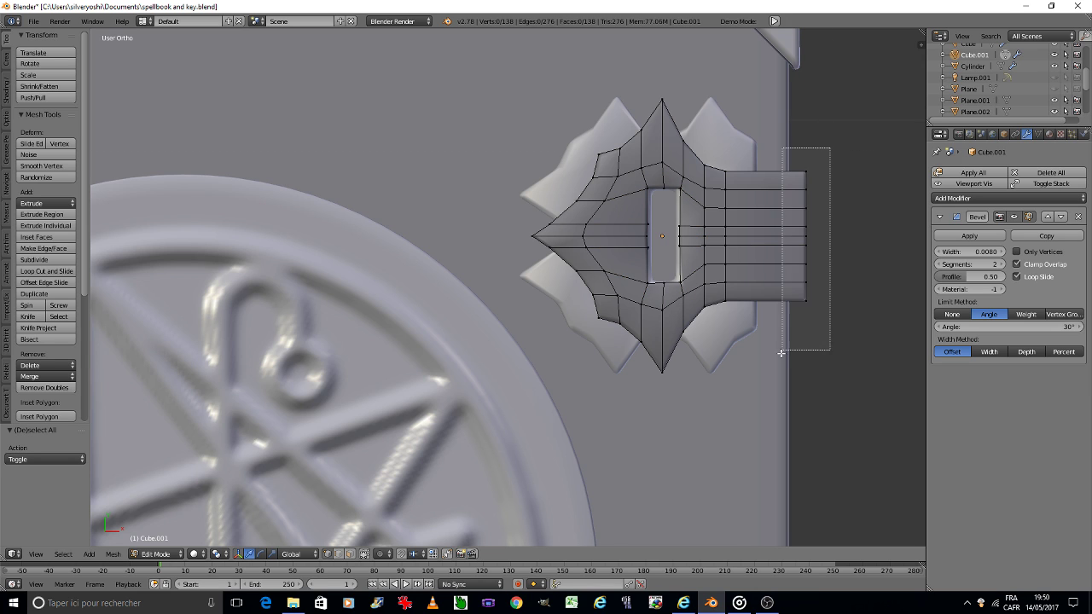
key(g)
key(x)
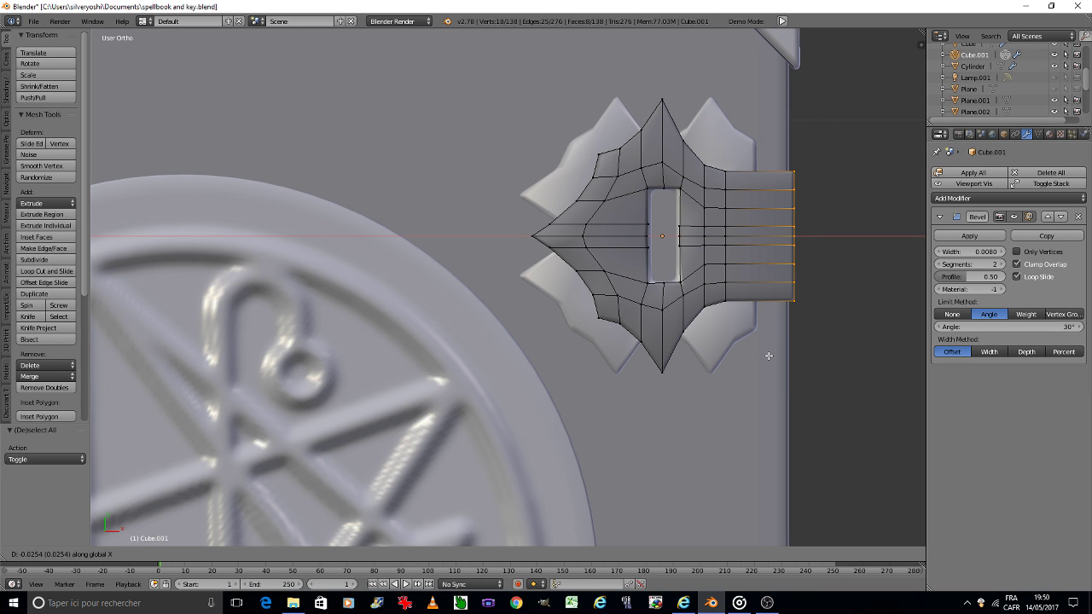
click(767, 358)
key(Tab)
click(687, 356)
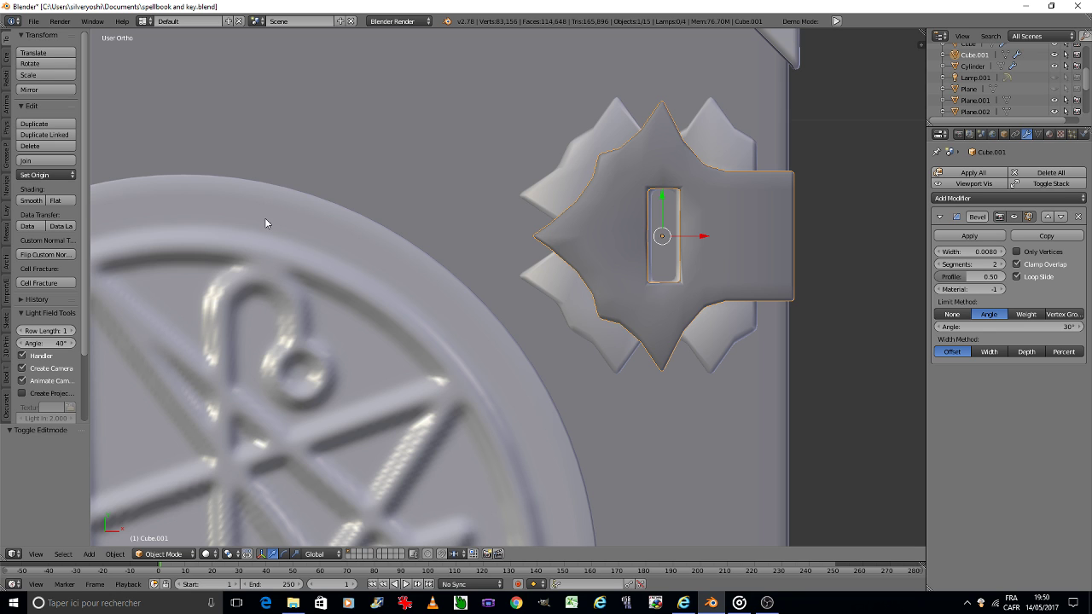
Add a new cube, shrink it to 0.215, and place it beside the clasp plate.
click(6, 57)
click(41, 76)
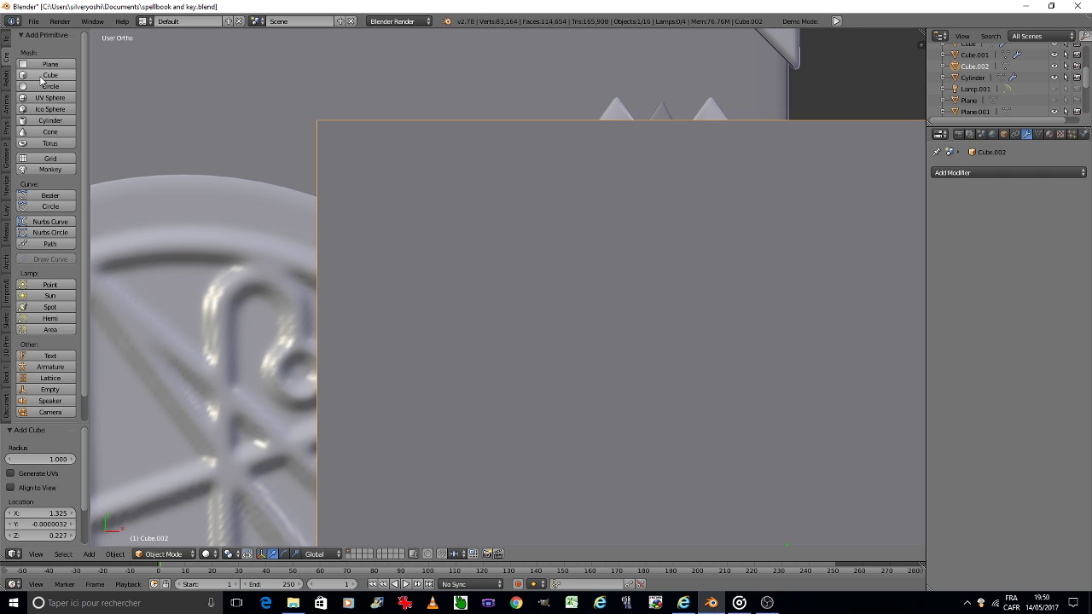
scroll(373, 225, down, 3)
key(s)
click(541, 377)
key(g)
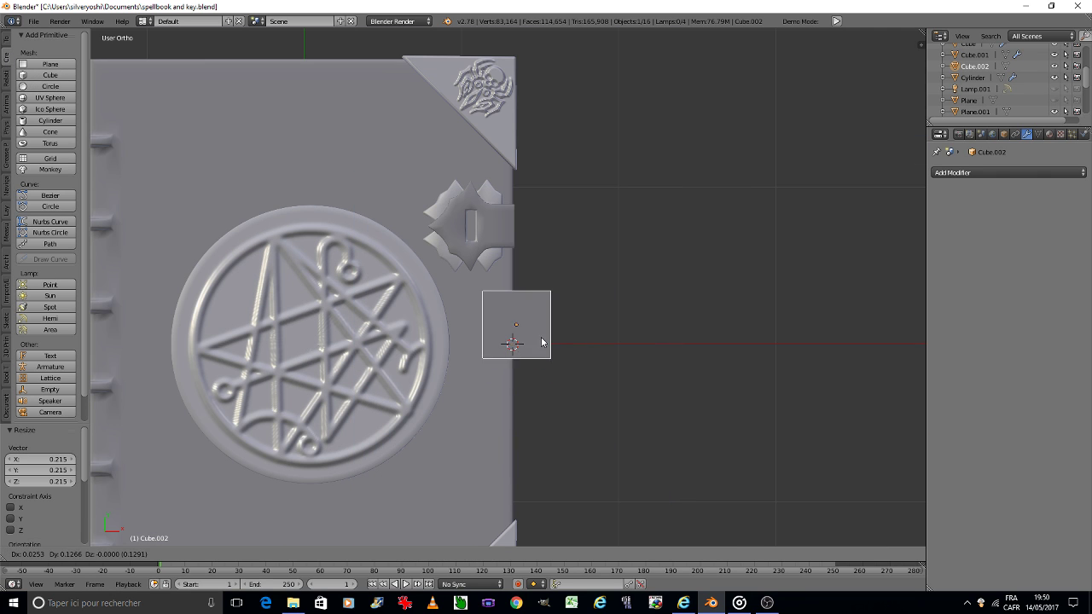
click(571, 249)
scroll(576, 290, up, 6)
key(g)
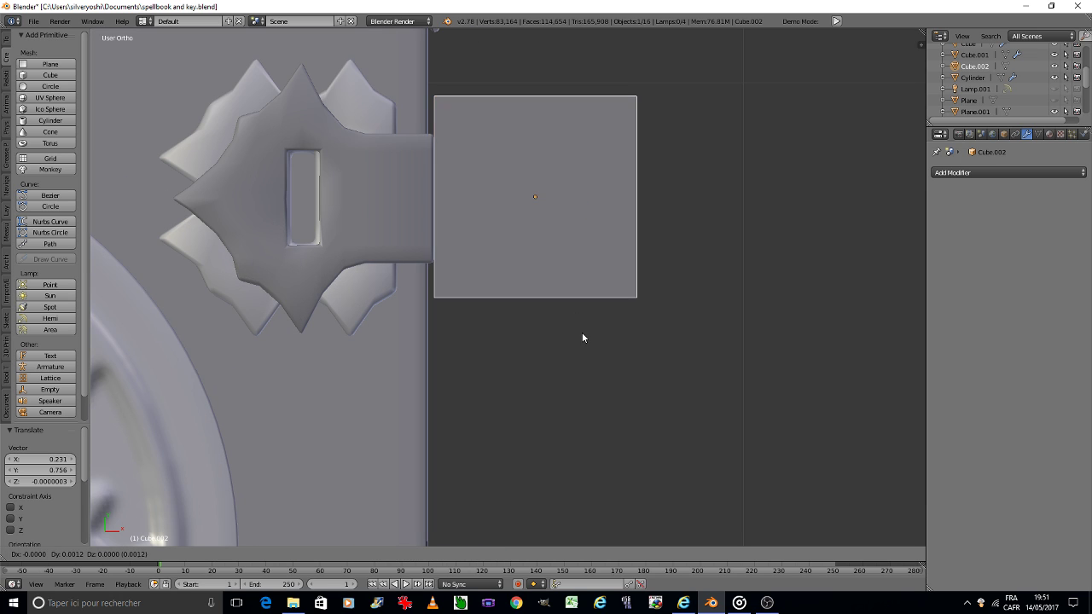
click(582, 331)
Scale the cube to 0.622 and position it against the clasp's tab.
key(s)
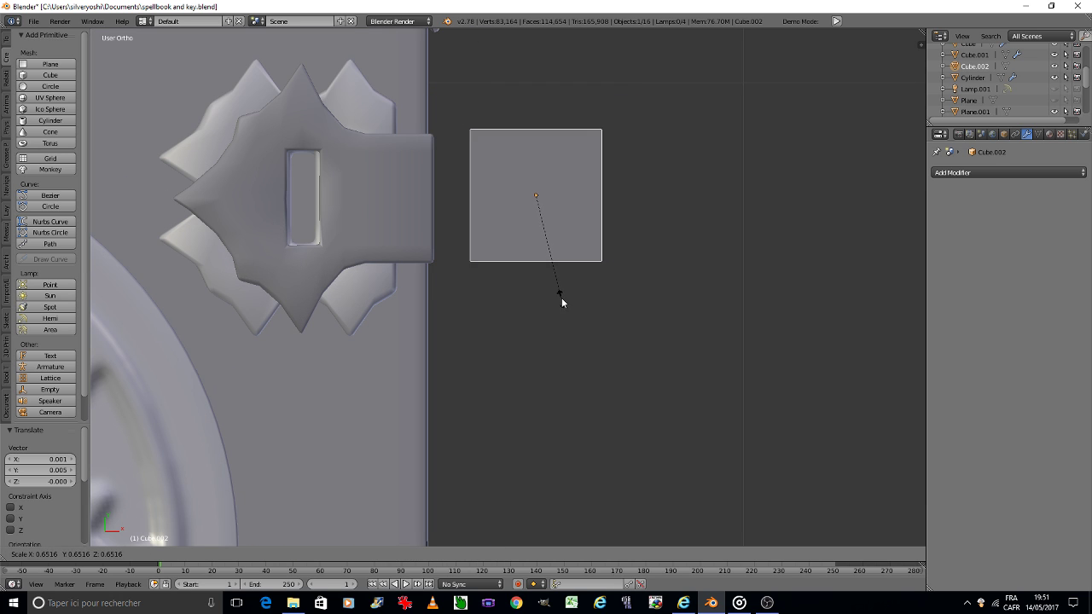
click(560, 297)
key(g)
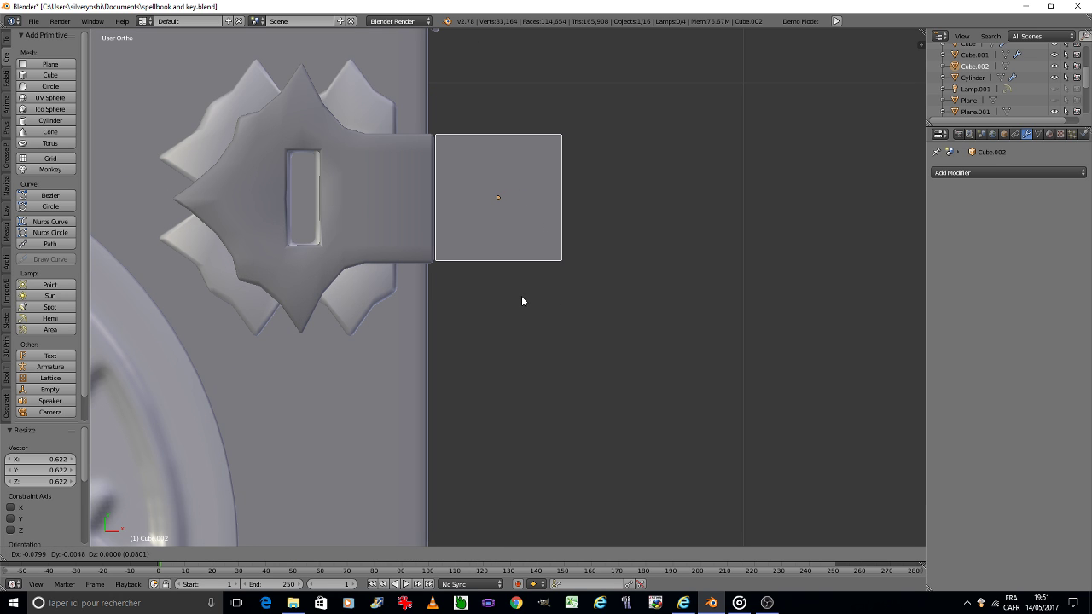
click(521, 297)
key(s)
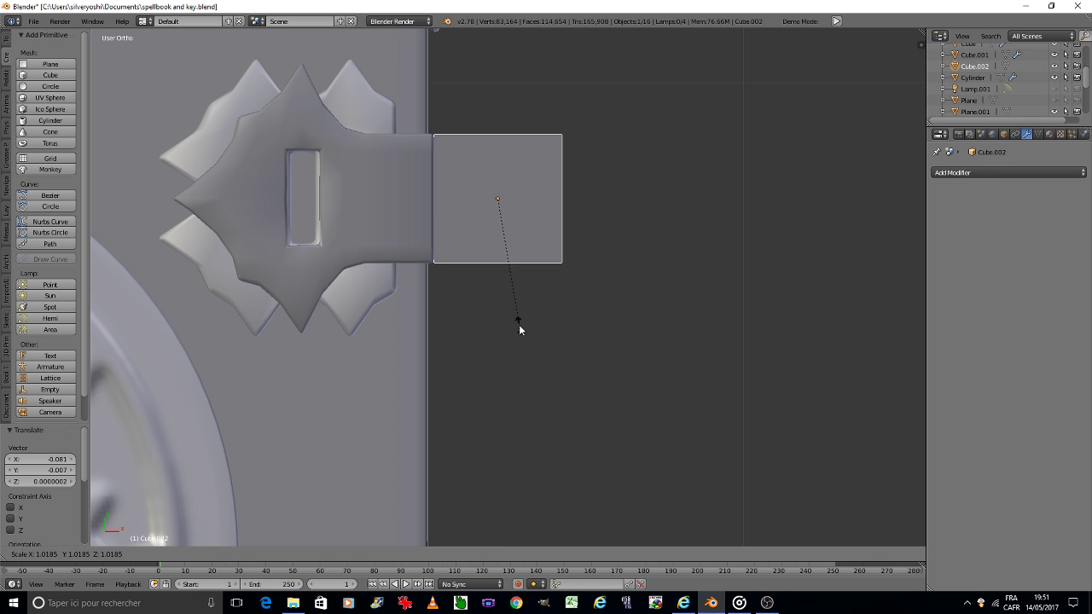
click(518, 329)
From the front side view, adjust the cube's height to sit beside the cover.
key(KP_1)
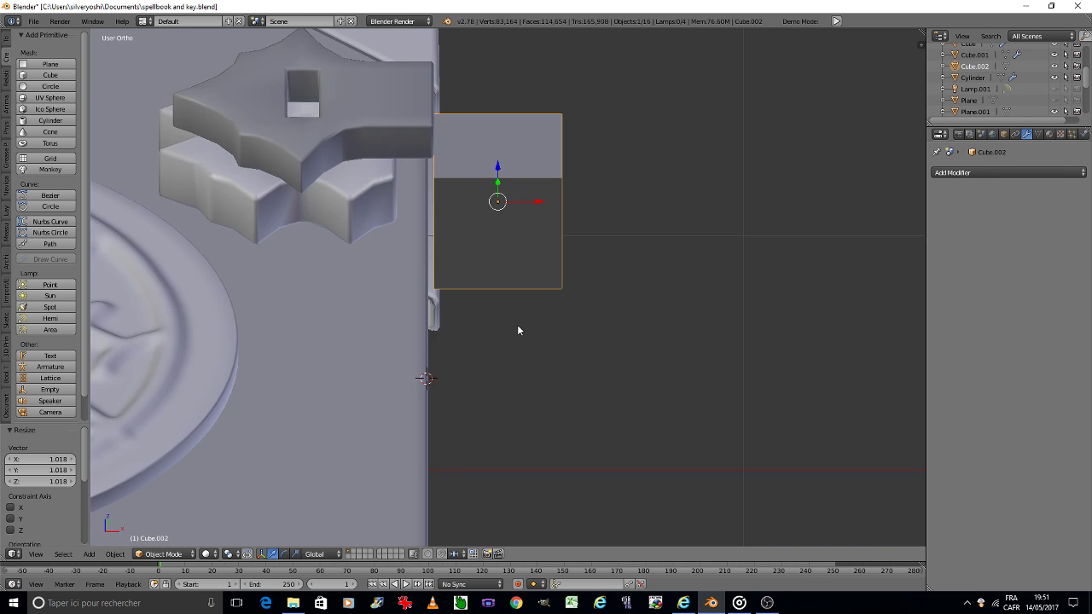
key(g)
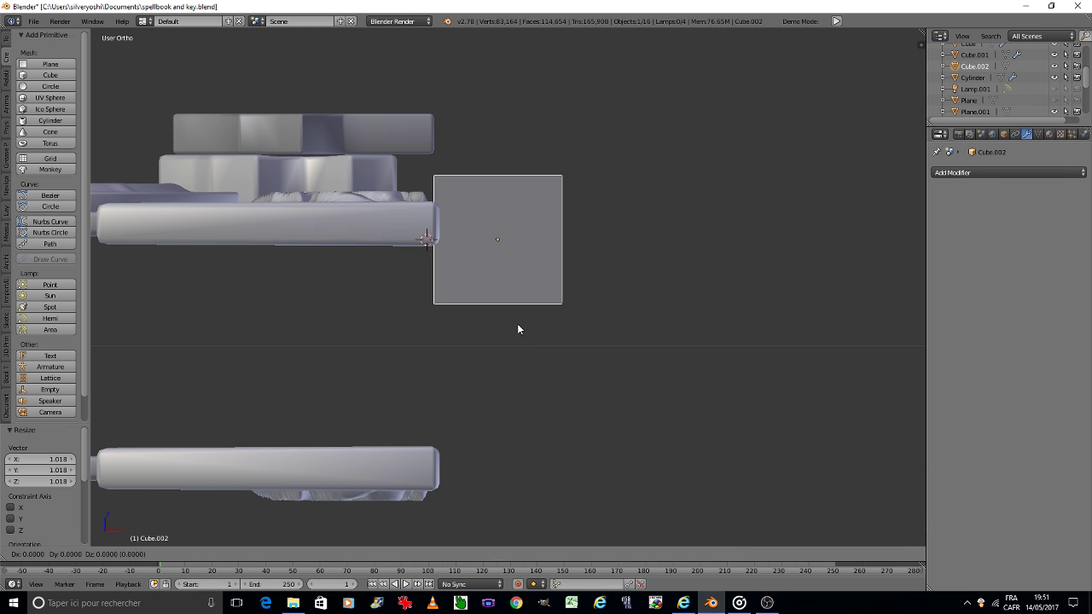
key(z)
click(524, 269)
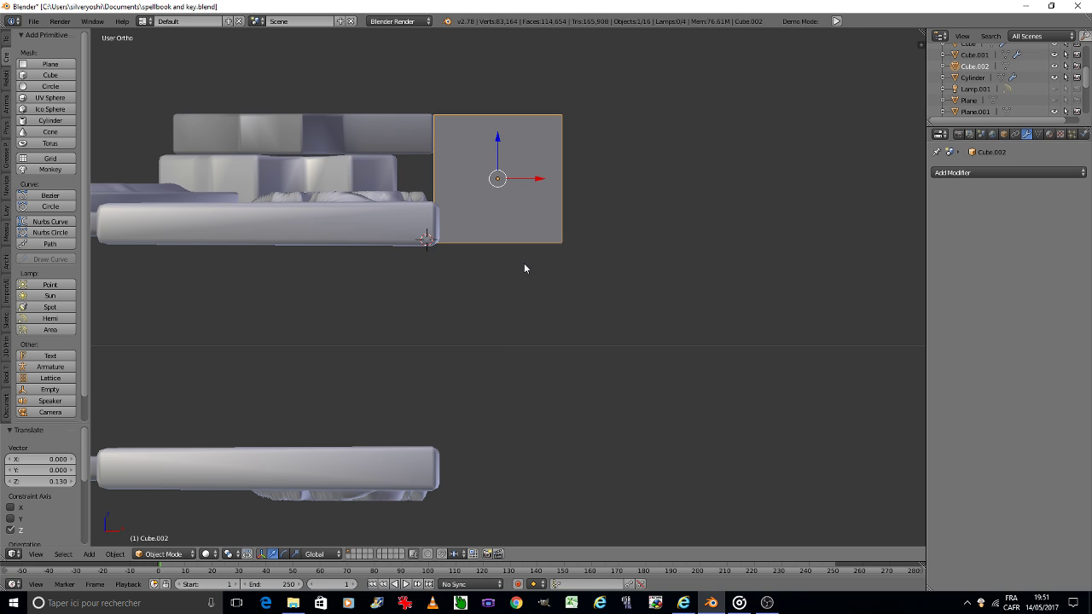
key(g)
key(z)
click(528, 380)
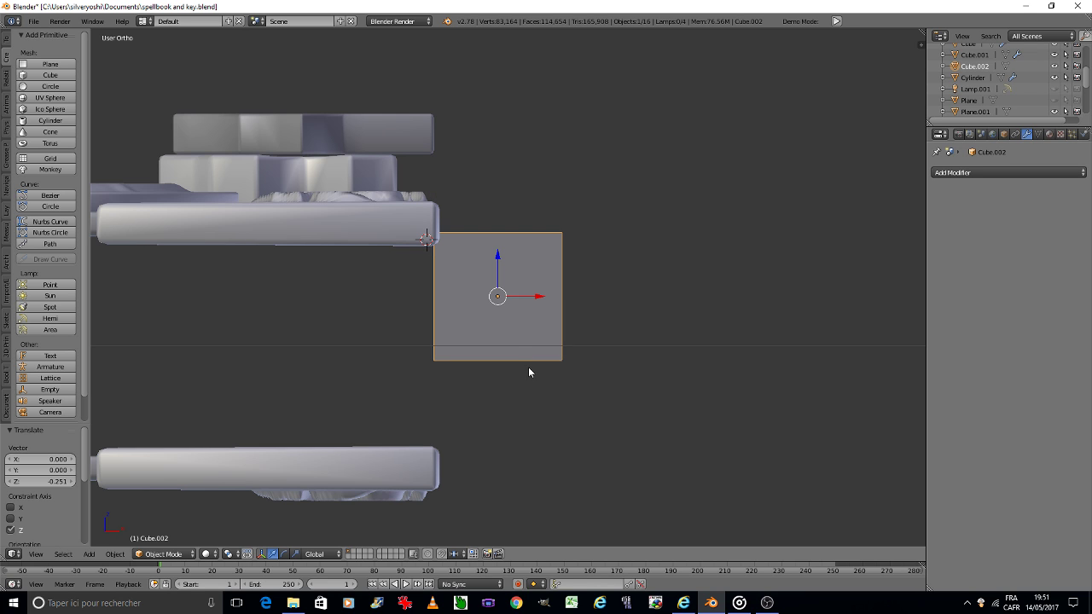
Stretch the cube along Z into a tall block, then shorten it to 0.965.
key(s)
key(z)
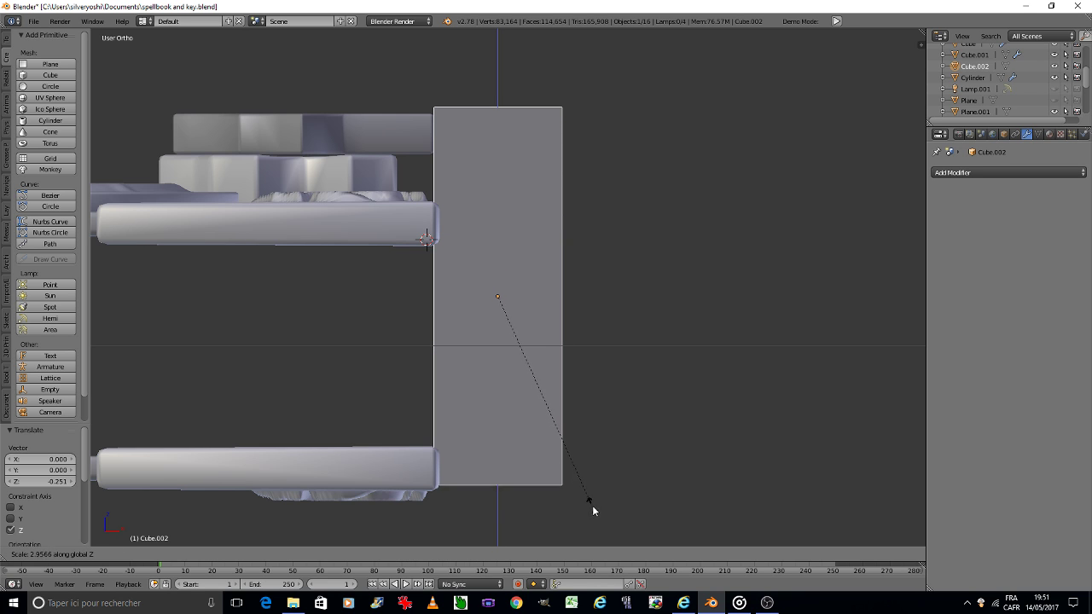
click(595, 509)
key(g)
key(z)
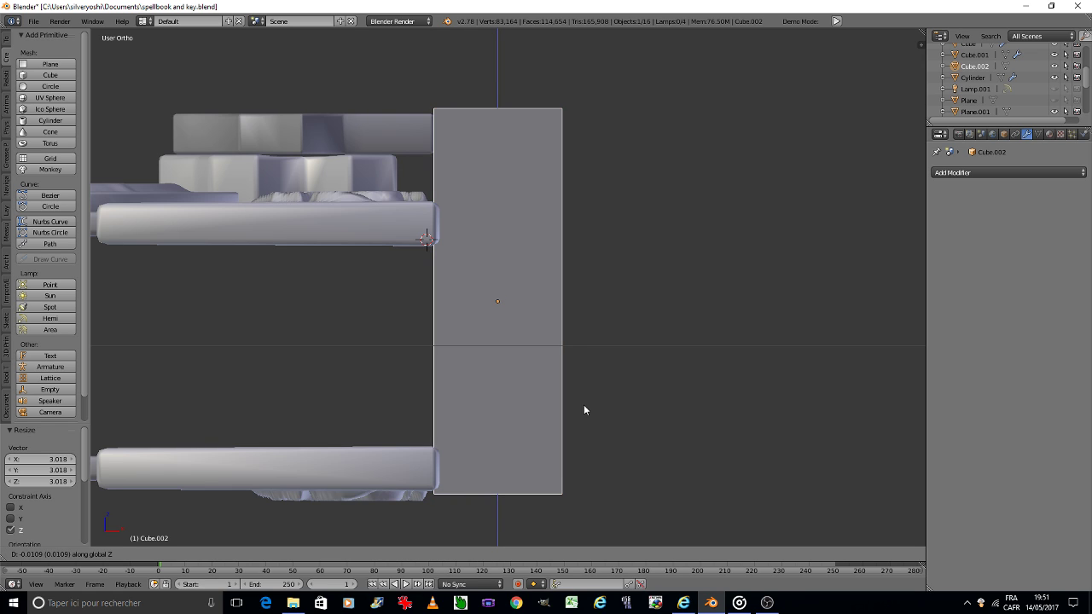
click(584, 406)
key(s)
key(z)
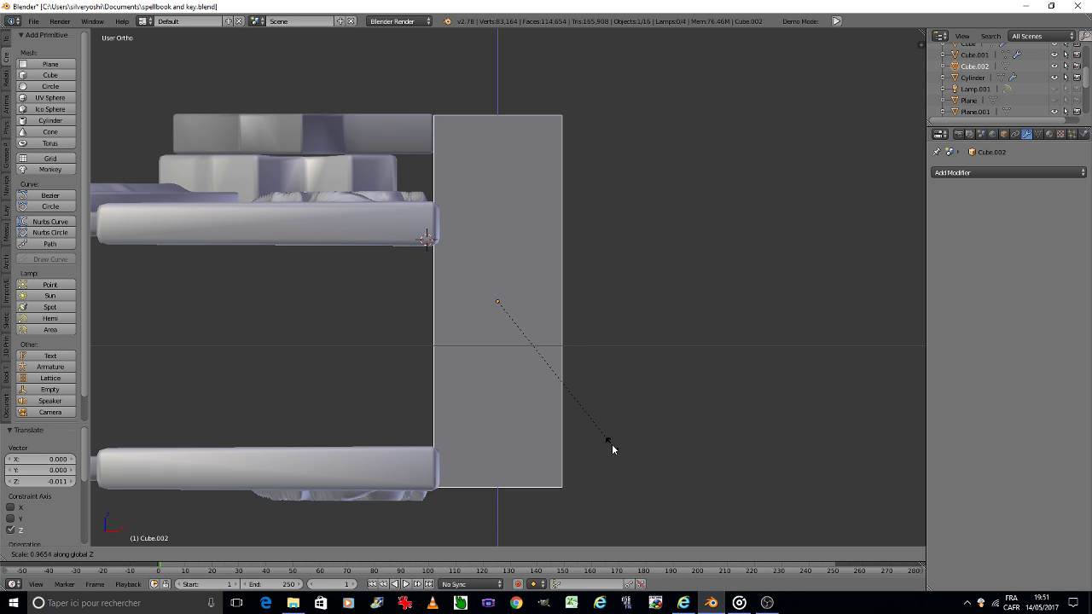
click(612, 443)
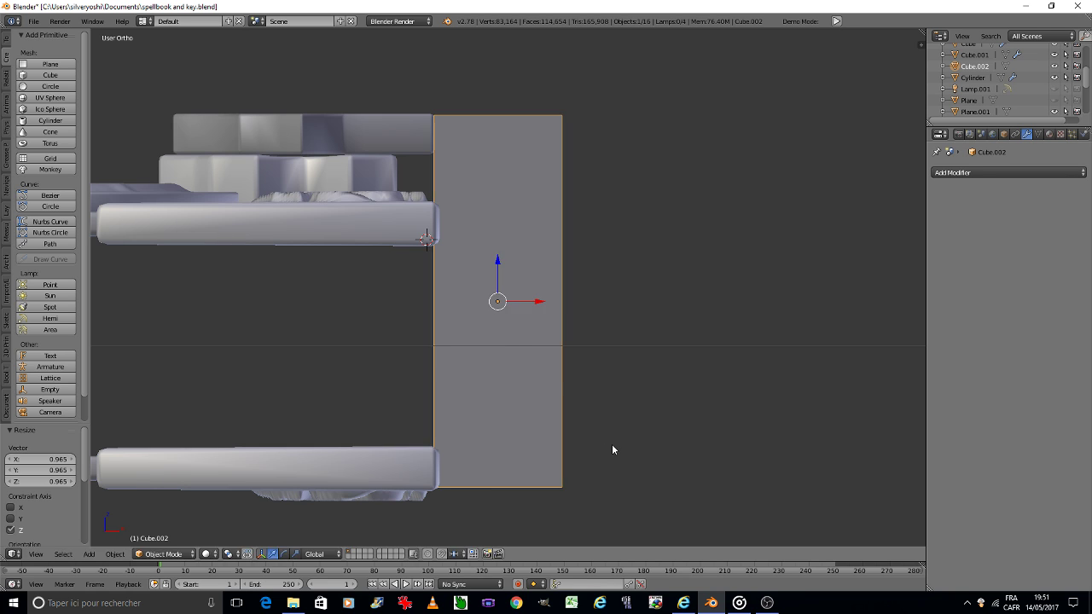
Narrow the block along X into a thin bar and move it against the cover.
key(s)
key(x)
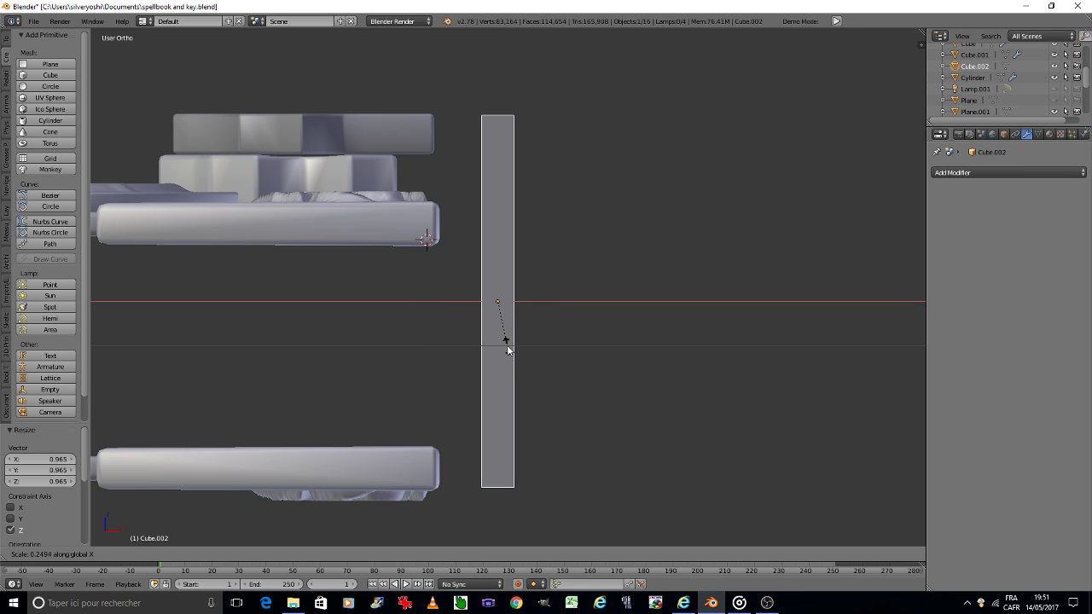
click(509, 348)
key(g)
key(x)
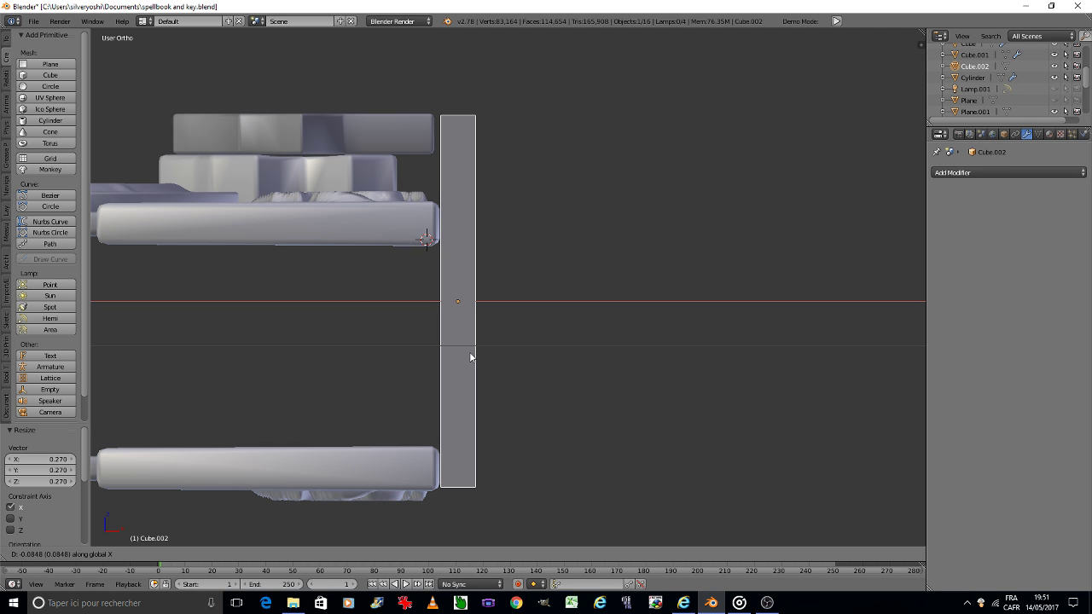
click(471, 356)
Shorten the bar's height along Z and enter Edit Mode on it.
key(s)
key(z)
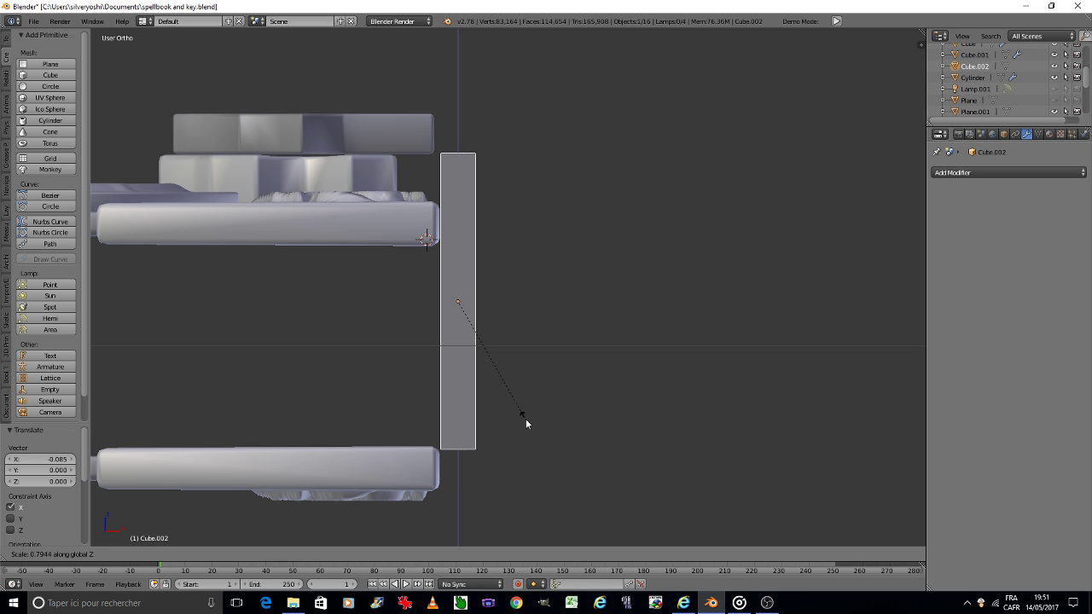
click(526, 420)
key(Tab)
click(583, 422)
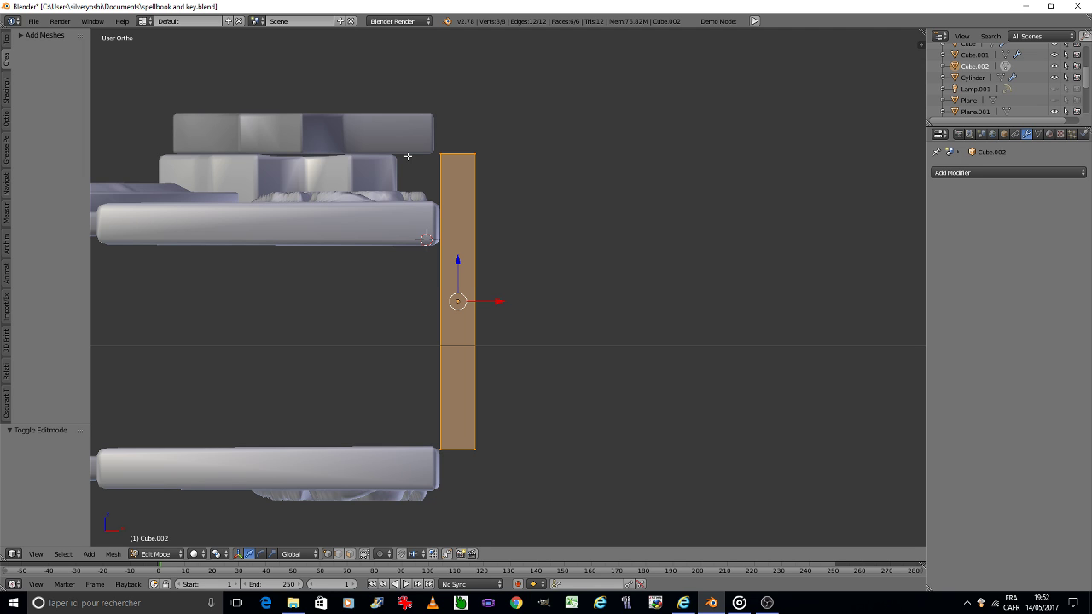
Extend the top block's end edge along X to meet the slab, then save.
scroll(411, 162, up, 4)
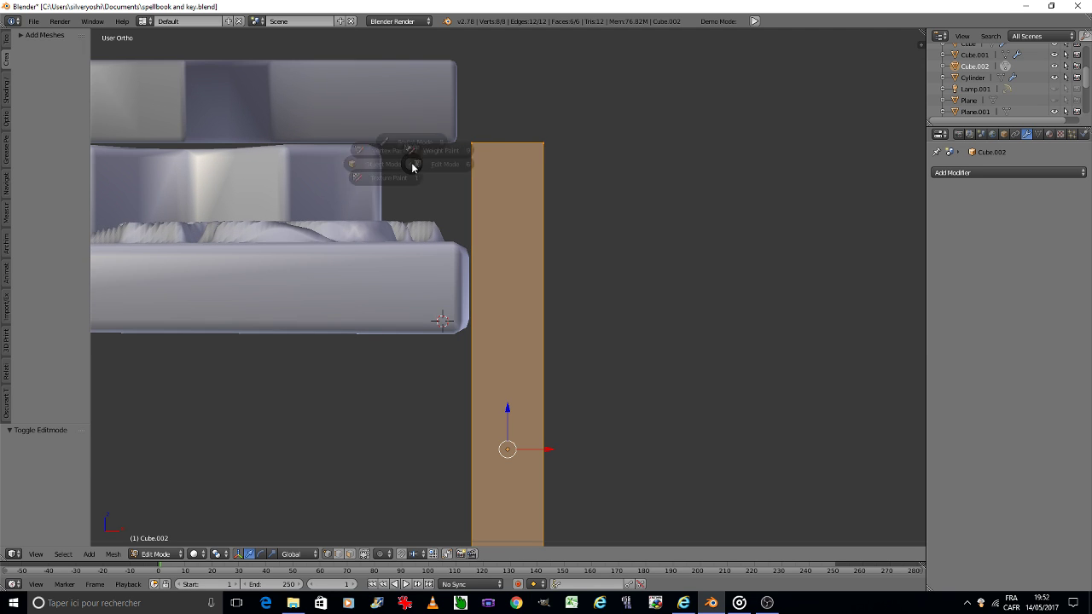
key(Tab)
right_click(360, 137)
key(Tab)
click(429, 143)
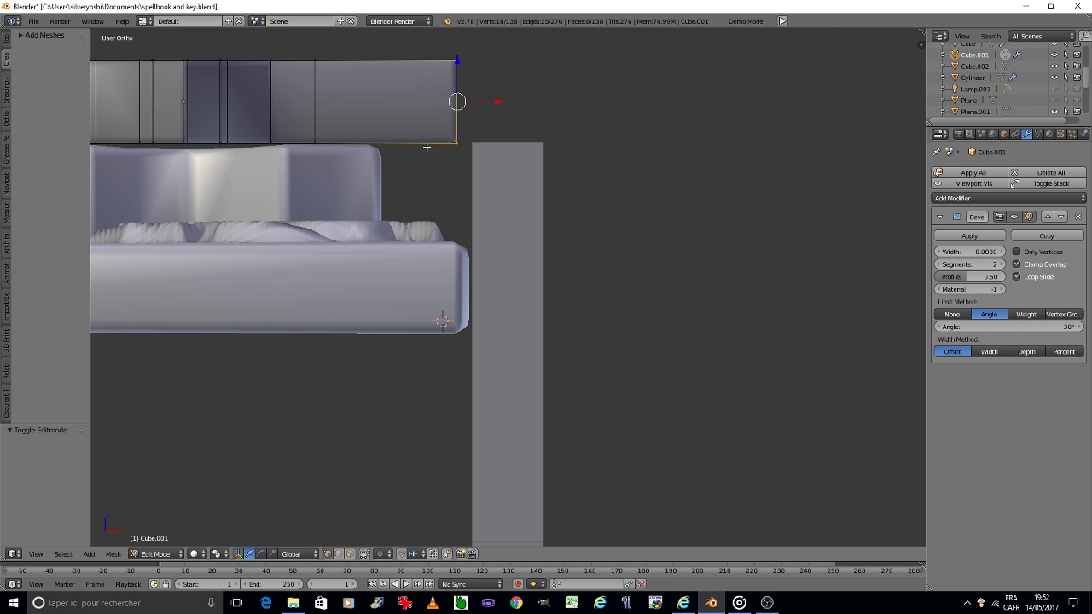
key(g)
key(x)
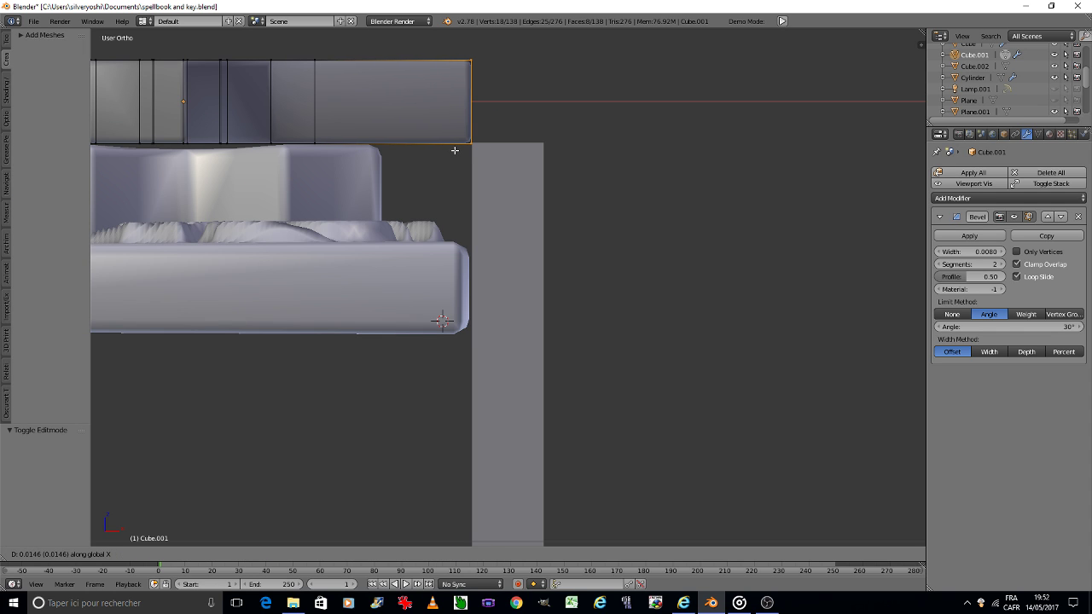
click(455, 150)
key(Tab)
click(399, 192)
key(ctrl+s)
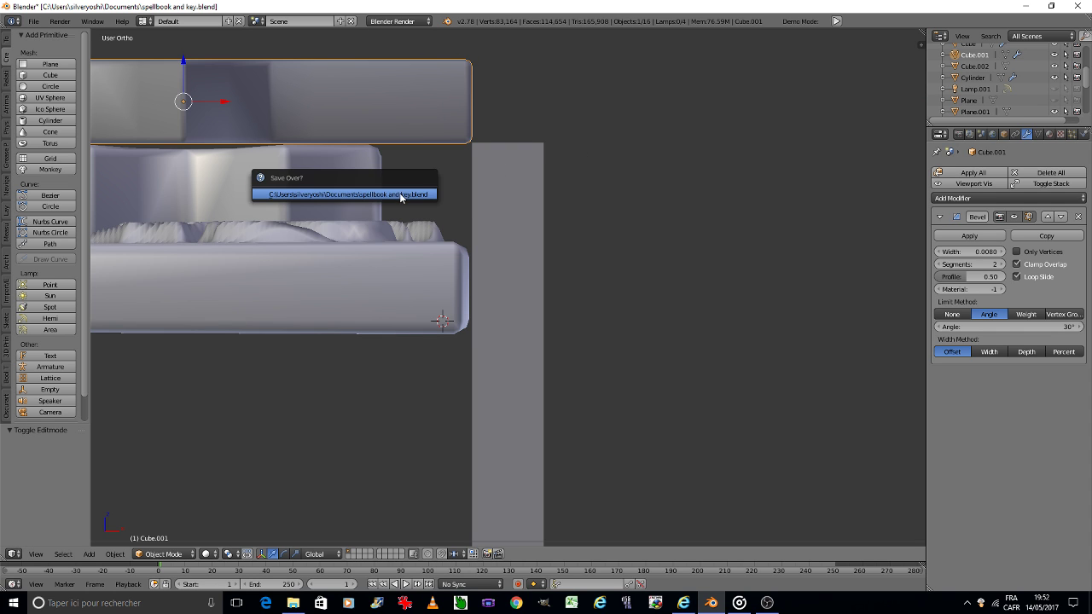
click(399, 193)
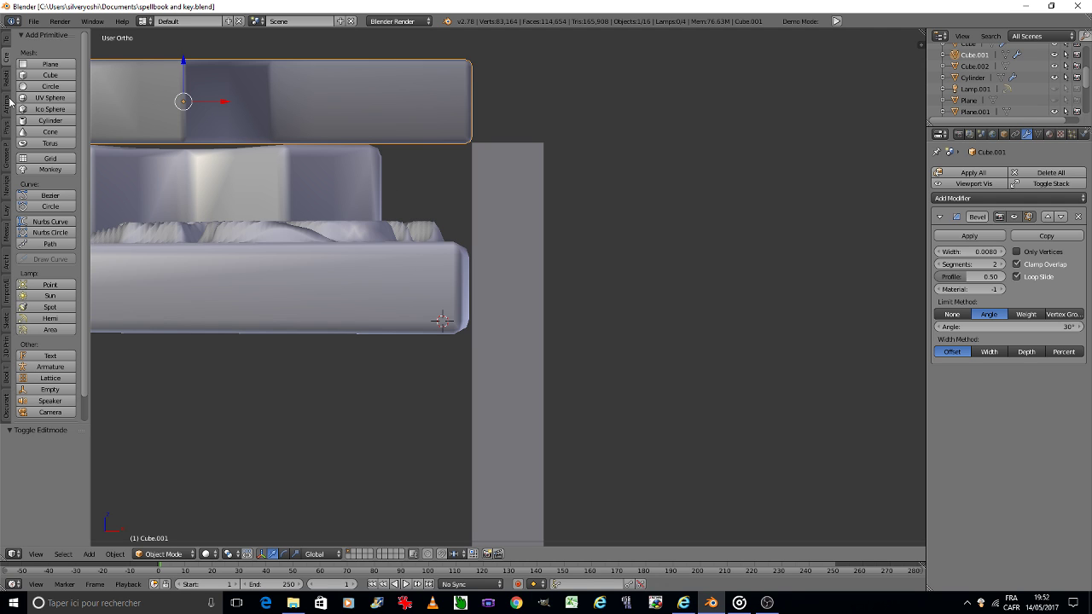
Rotate the new cylinder 90° around the X axis.
scroll(349, 241, down, 1)
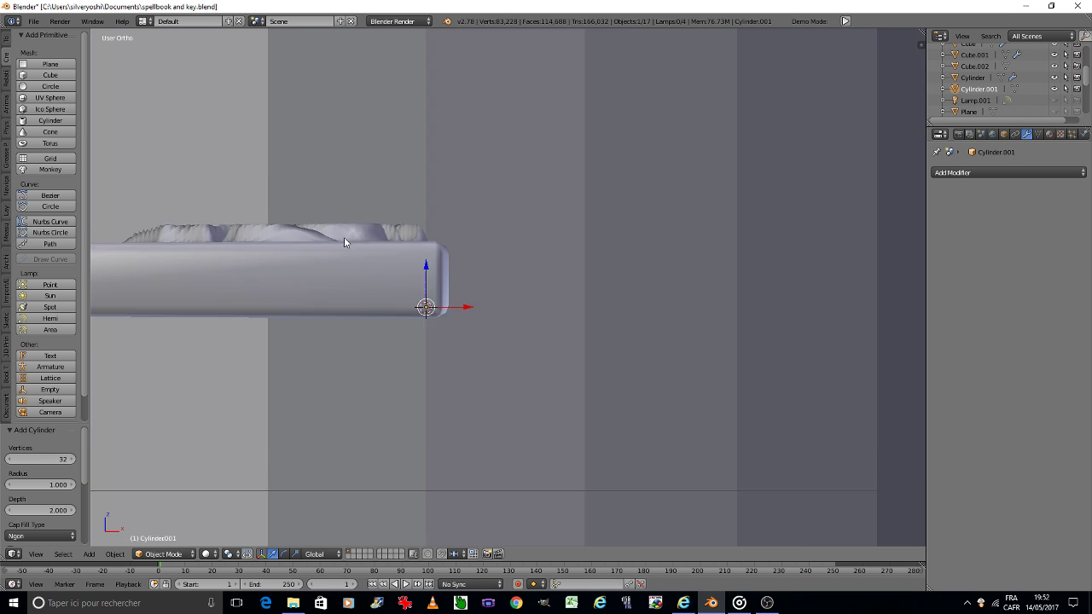
scroll(365, 256, down, 6)
scroll(414, 260, down, 3)
key(r)
key(x)
key(9)
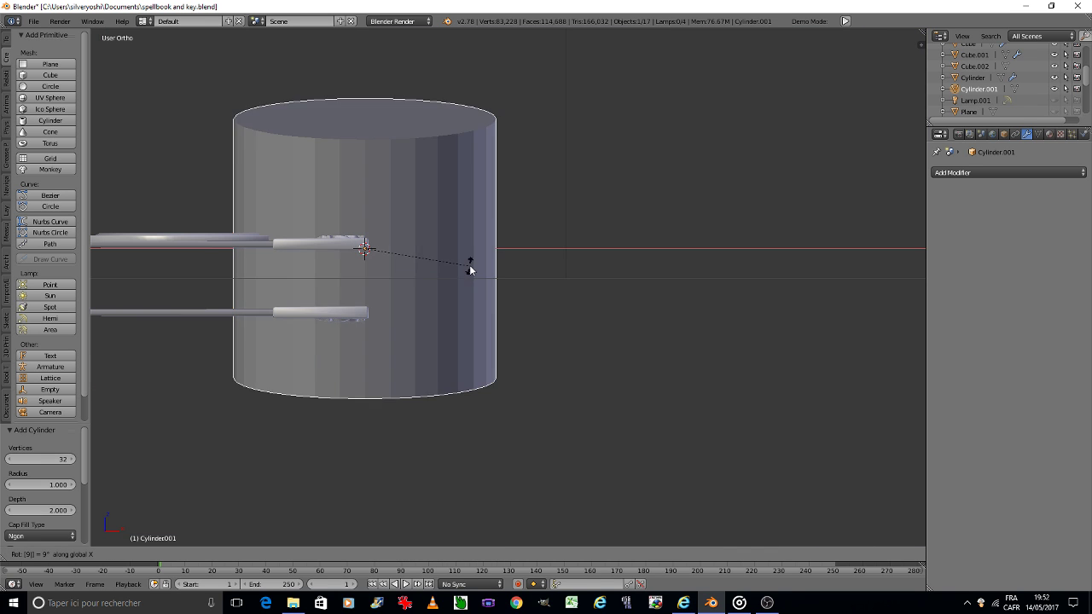
key(0)
Shrink the cylinder into a small disc at 0.610 scale.
key(Return)
key(s)
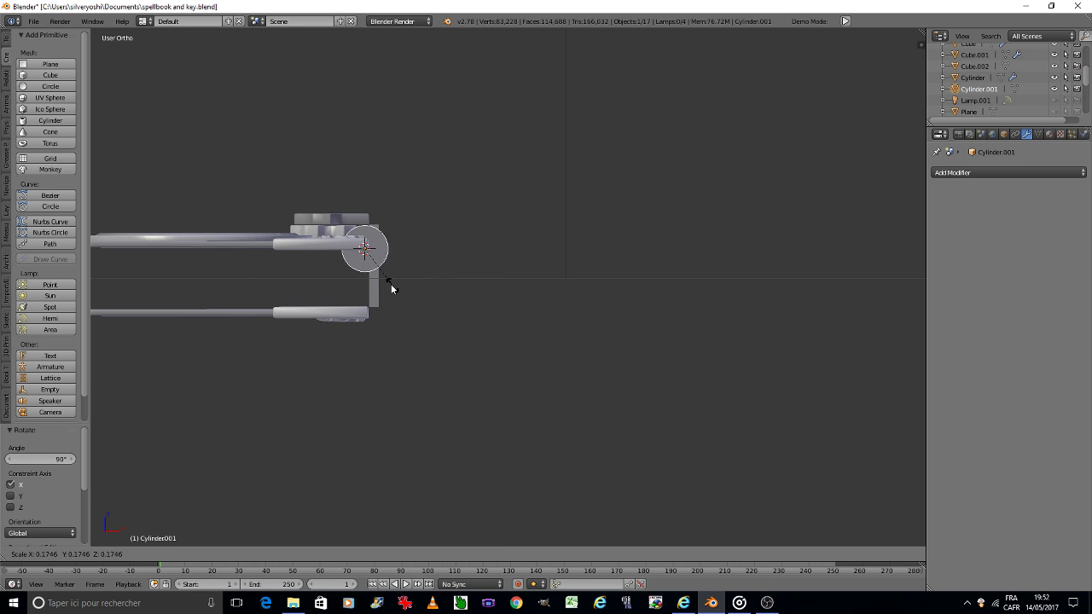
click(369, 265)
scroll(370, 264, up, 7)
key(ctrl+z)
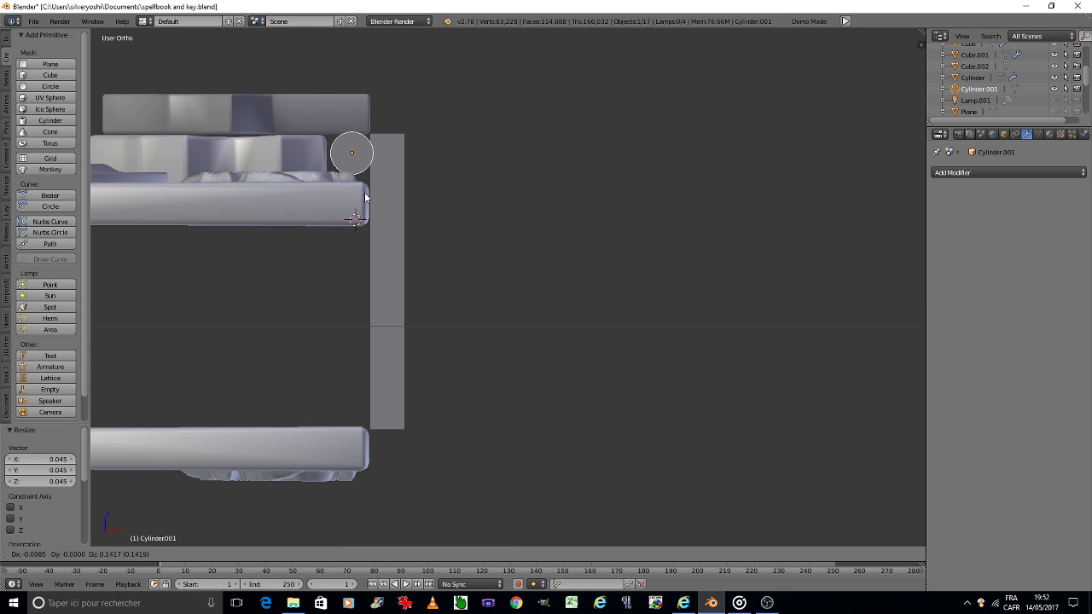
key(s)
click(361, 196)
Move the disc up and right beside the slab's top.
key(g)
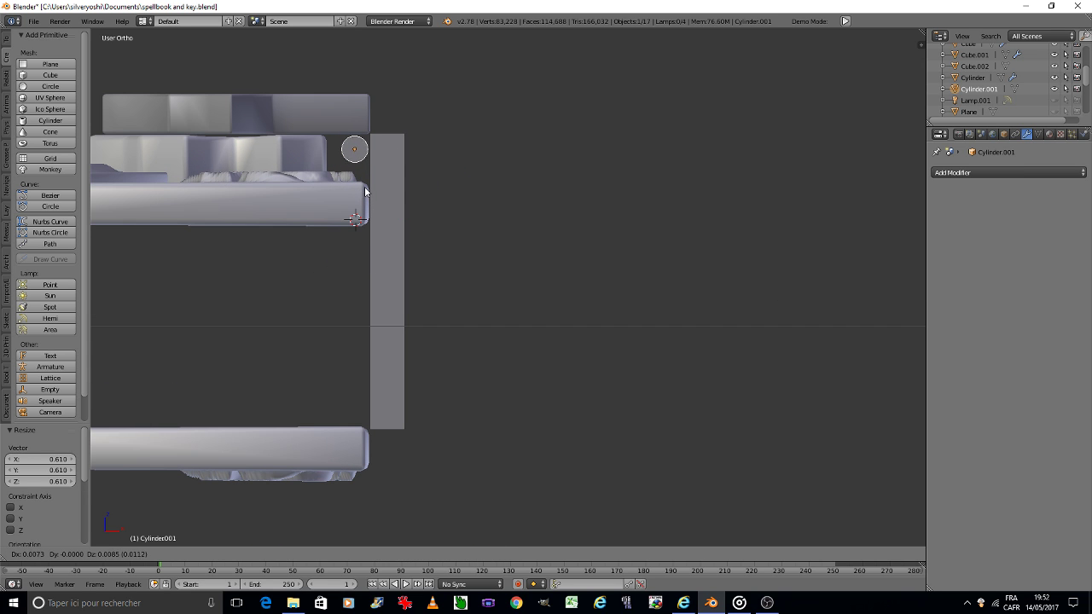
click(367, 191)
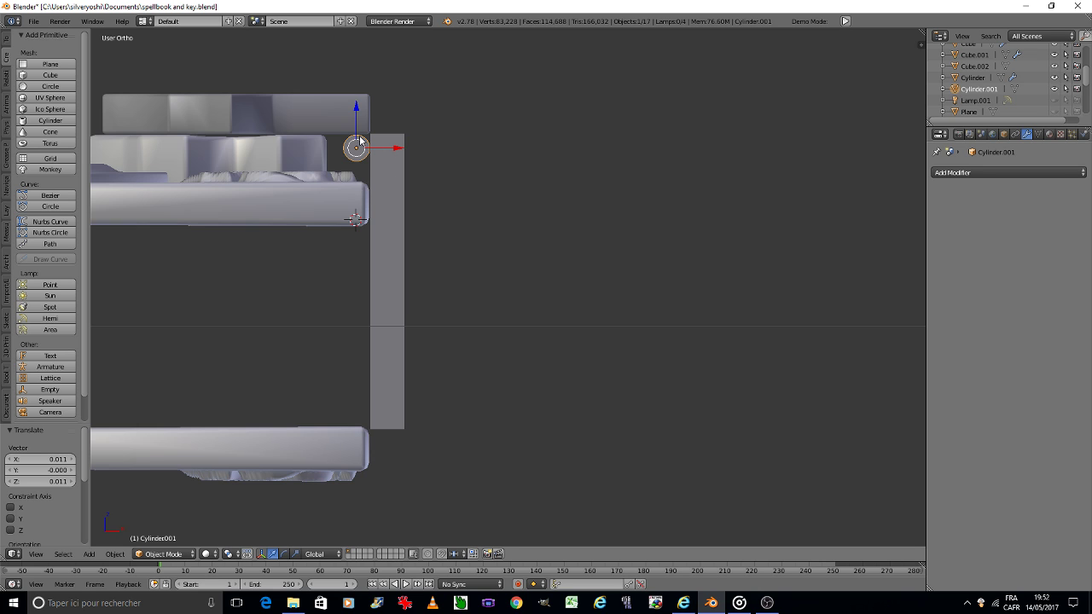
scroll(361, 141, up, 5)
scroll(360, 141, up, 2)
scroll(376, 171, up, 1)
Drop the disc into the gap and add a Bevel modifier to the tall slab.
key(g)
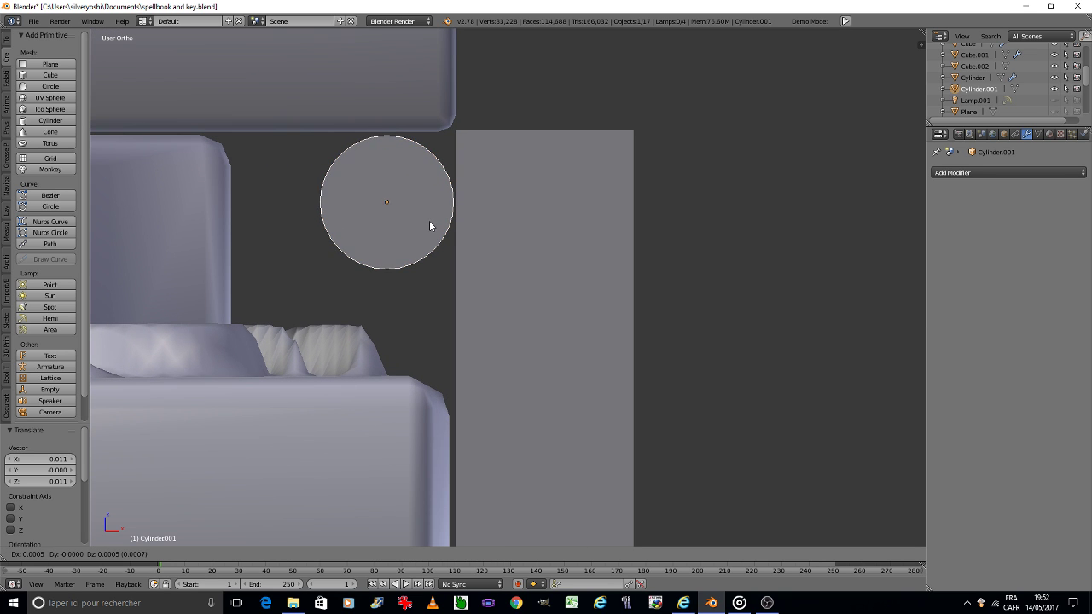
click(431, 217)
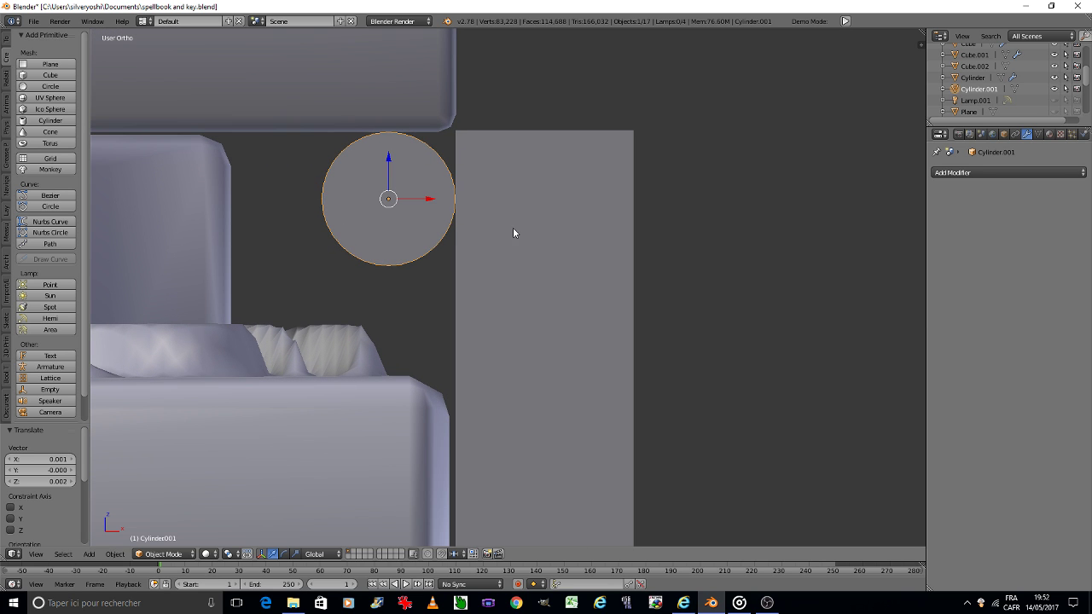
click(512, 227)
click(1031, 172)
click(875, 214)
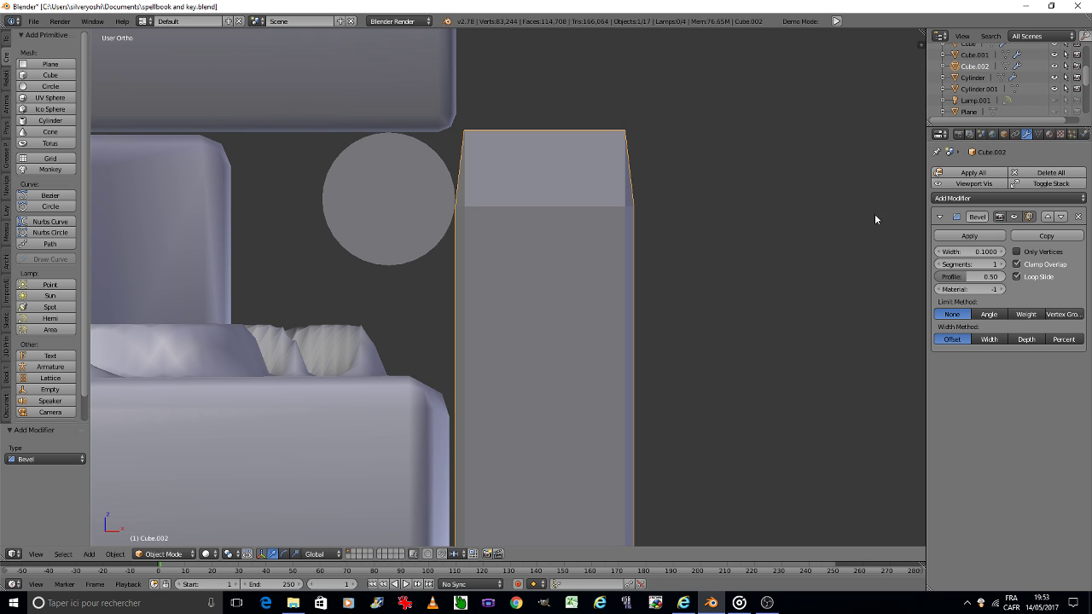
Set the bevel to Angle limit, 2 segments, width 0.004, and apply rotation and scale.
click(985, 314)
key(ctrl+a)
click(783, 317)
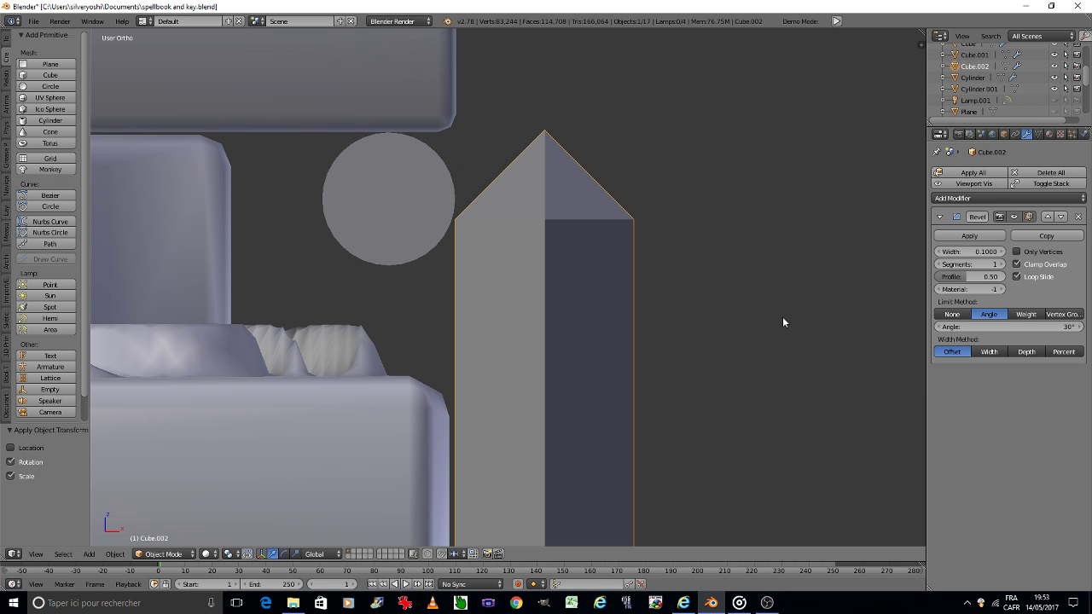
click(1003, 264)
double_click(981, 251)
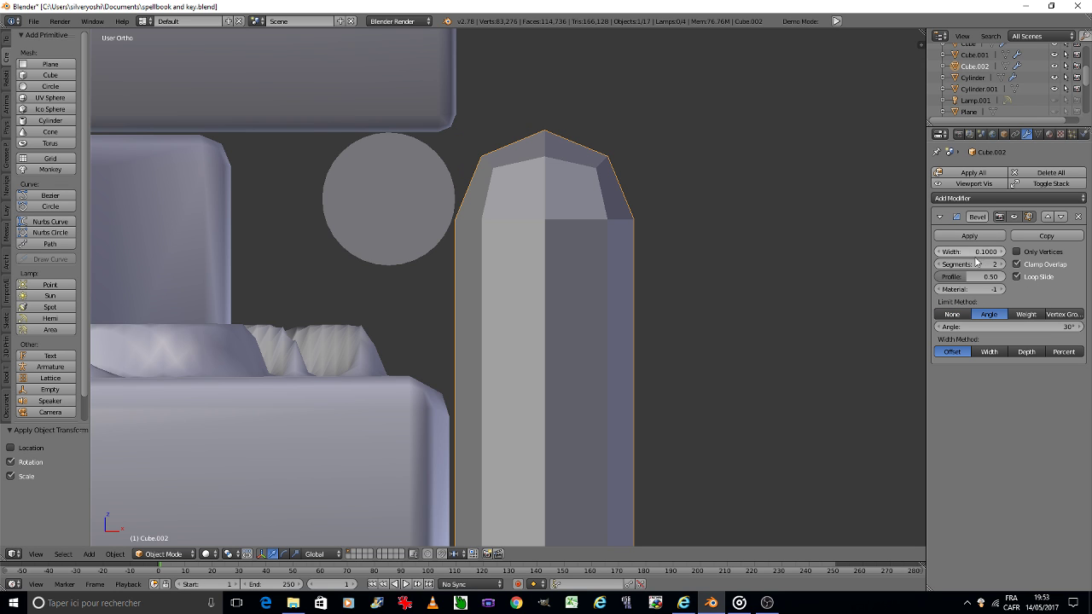
text(0.011)
key(Return)
drag(981, 252, 960, 252)
click(6, 40)
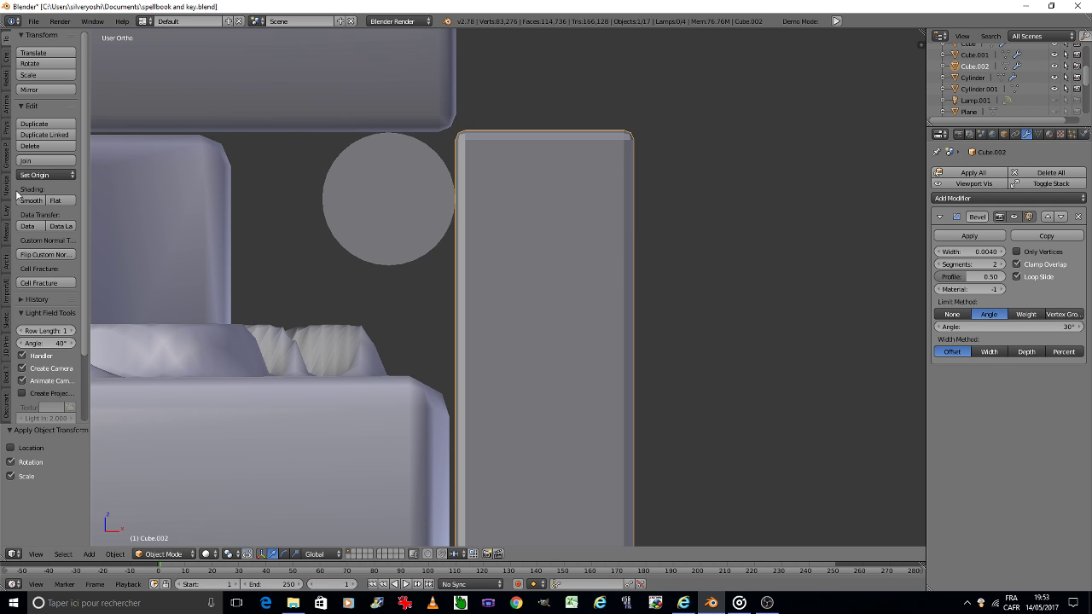
Shade the slab smooth, save the file, and nudge the disc slightly.
click(27, 200)
key(ctrl+s)
click(332, 239)
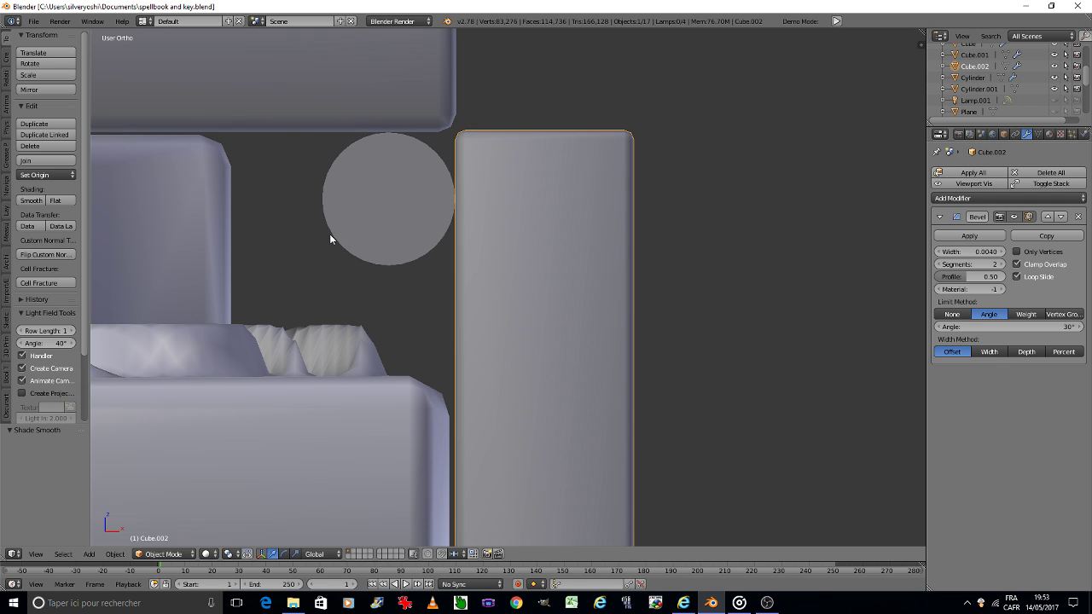
right_click(365, 222)
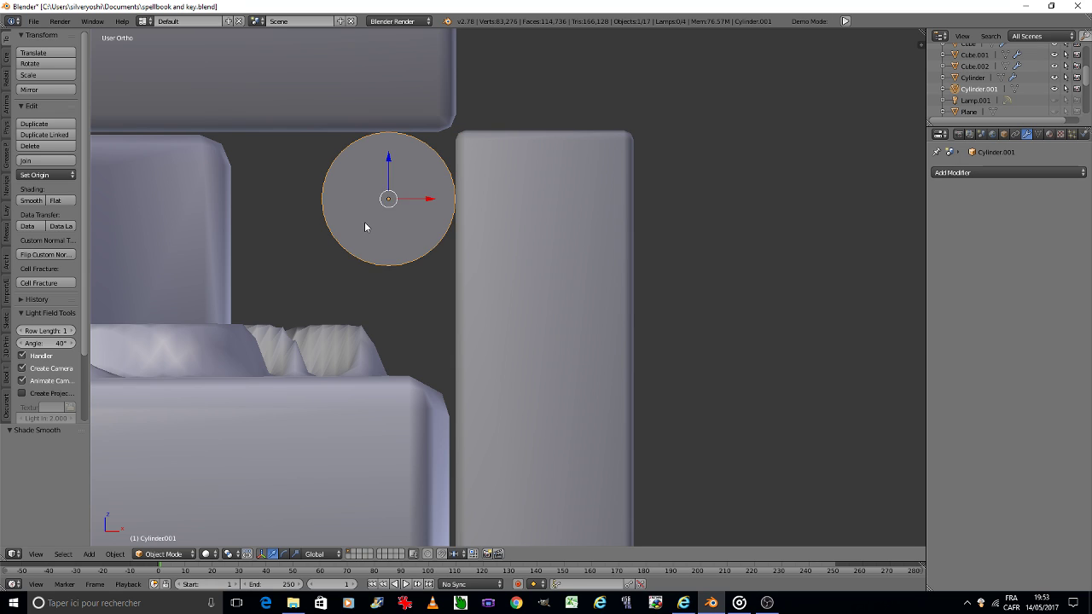
key(g)
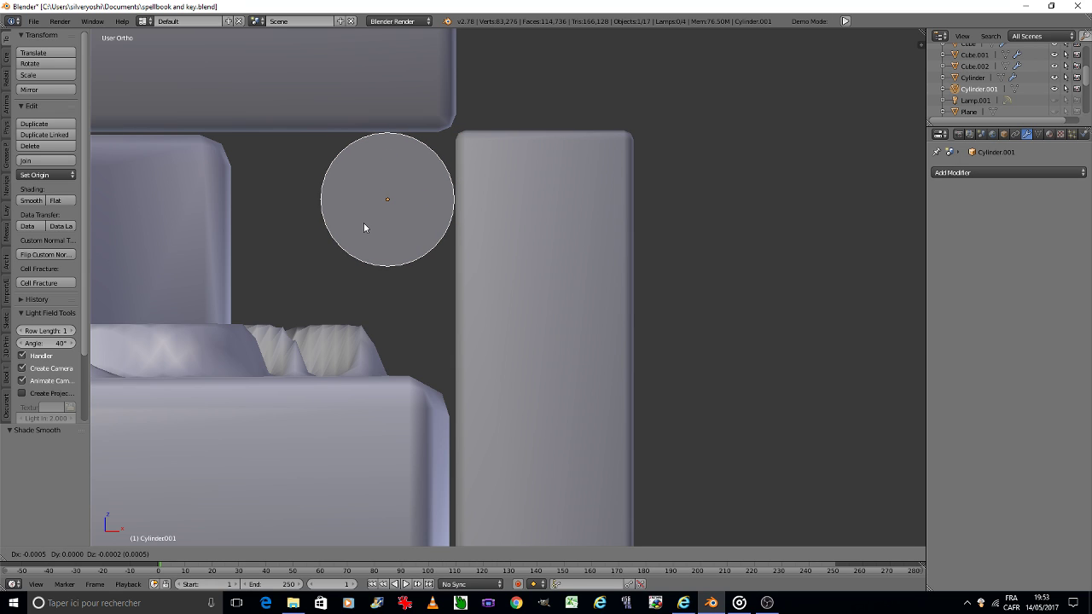
click(364, 223)
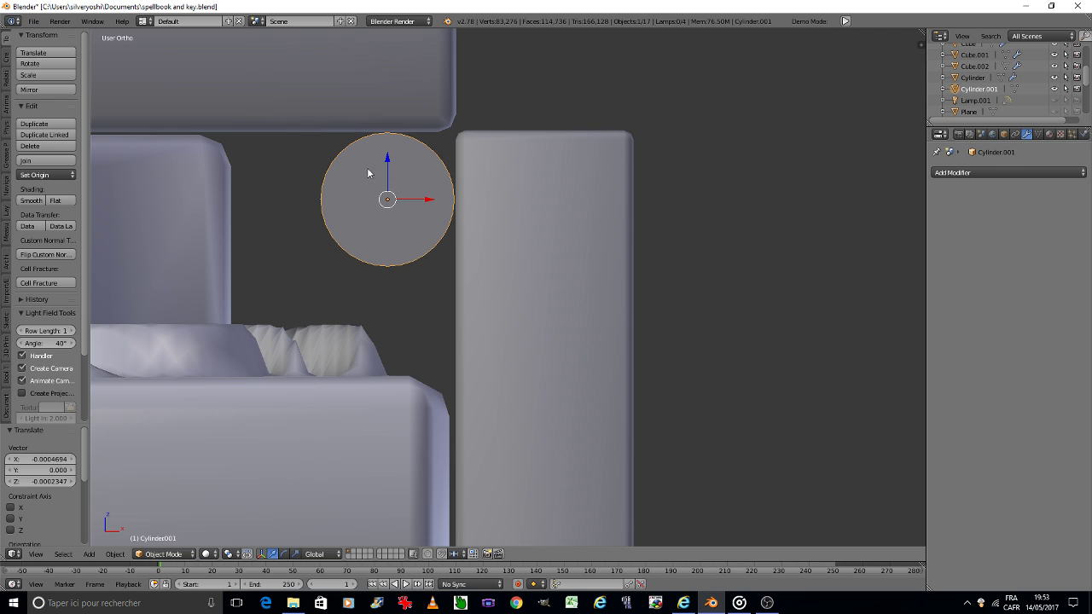
right_click(369, 106)
key(Tab)
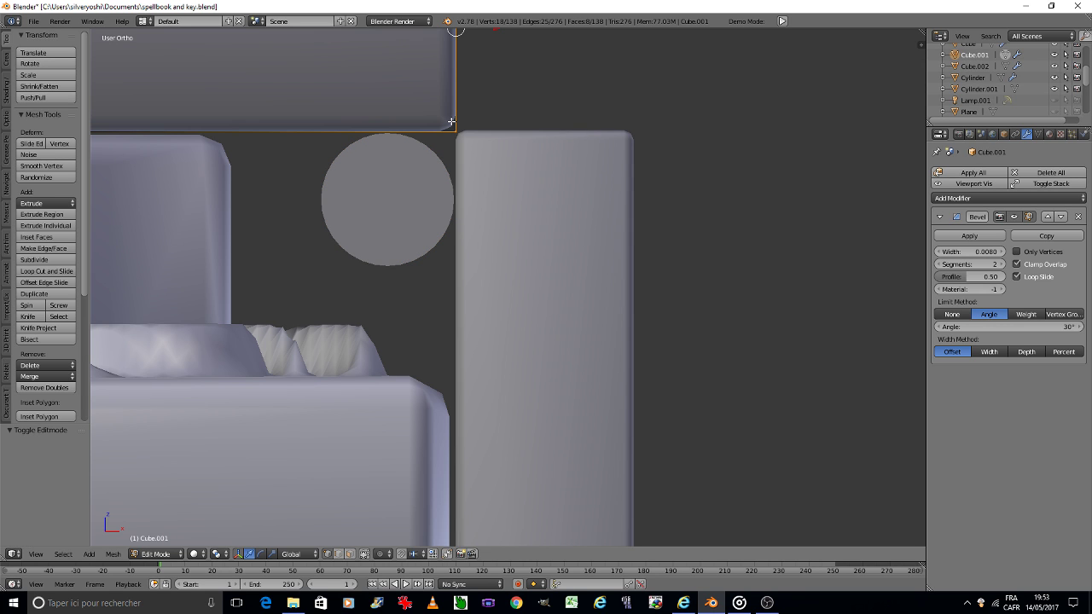
key(Tab)
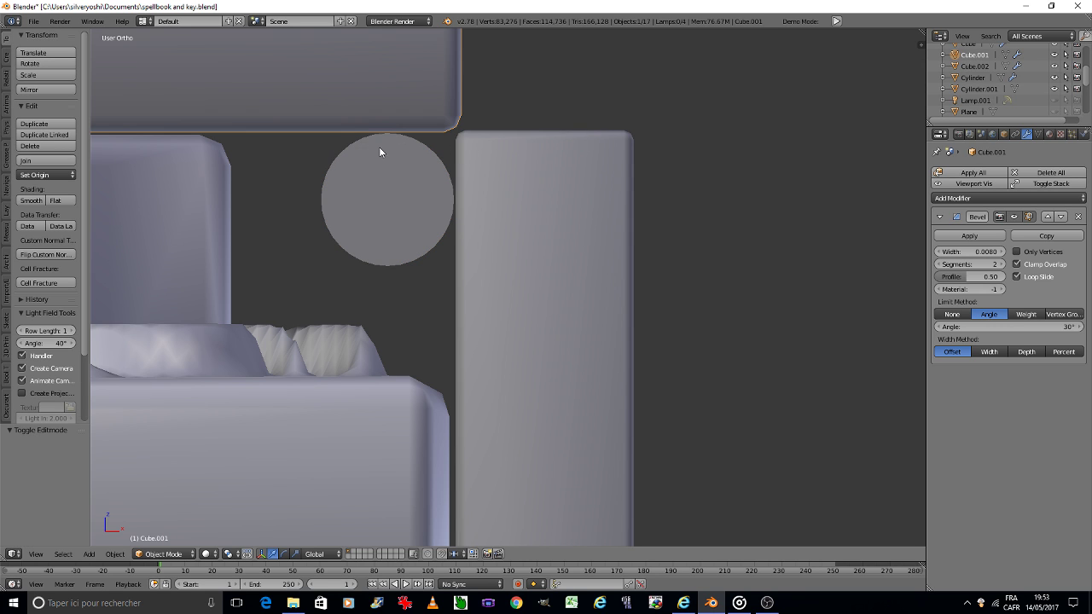
Raise the slab's top face 0.002 along Z in Edit Mode.
right_click(482, 181)
key(Tab)
click(546, 177)
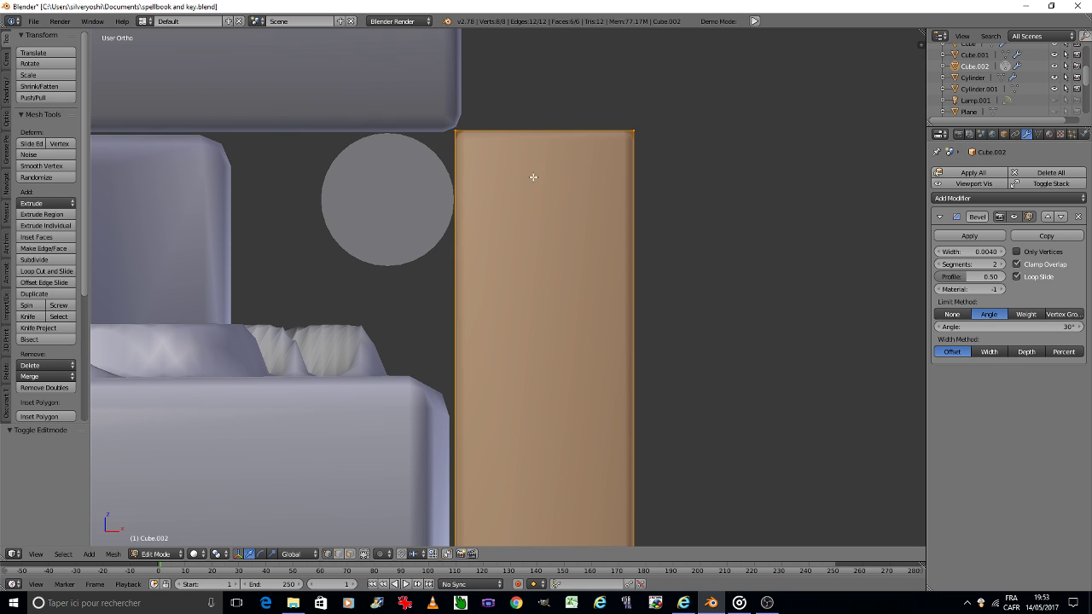
key(a)
right_click(635, 159)
key(g)
key(z)
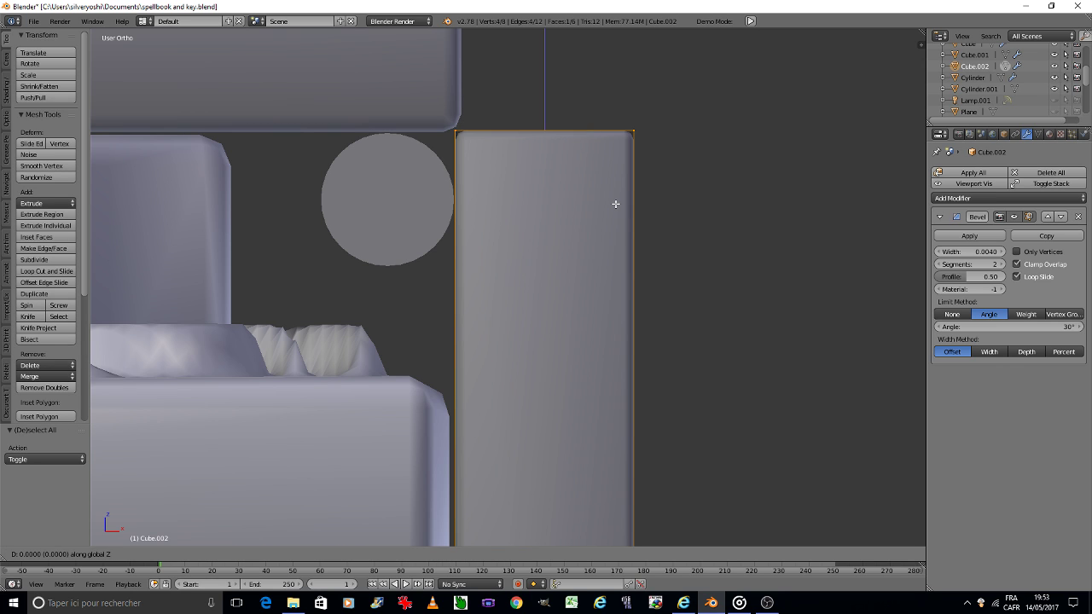
click(612, 199)
key(Tab)
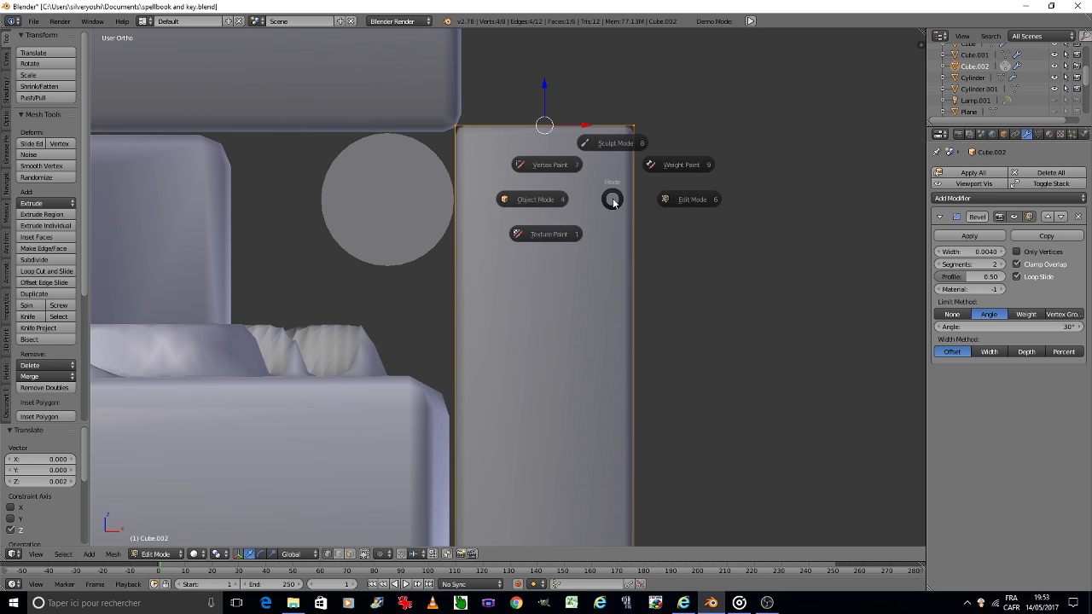
click(563, 208)
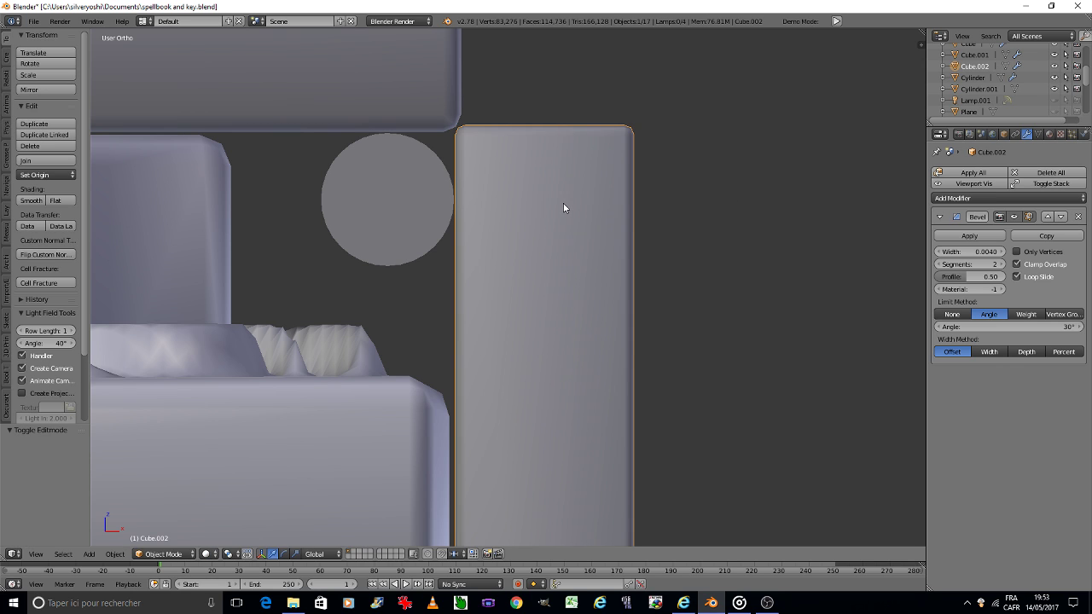
right_click(425, 206)
mouse_move(431, 205)
middle_down()
mouse_move(461, 203)
mouse_move(447, 203)
middle_up()
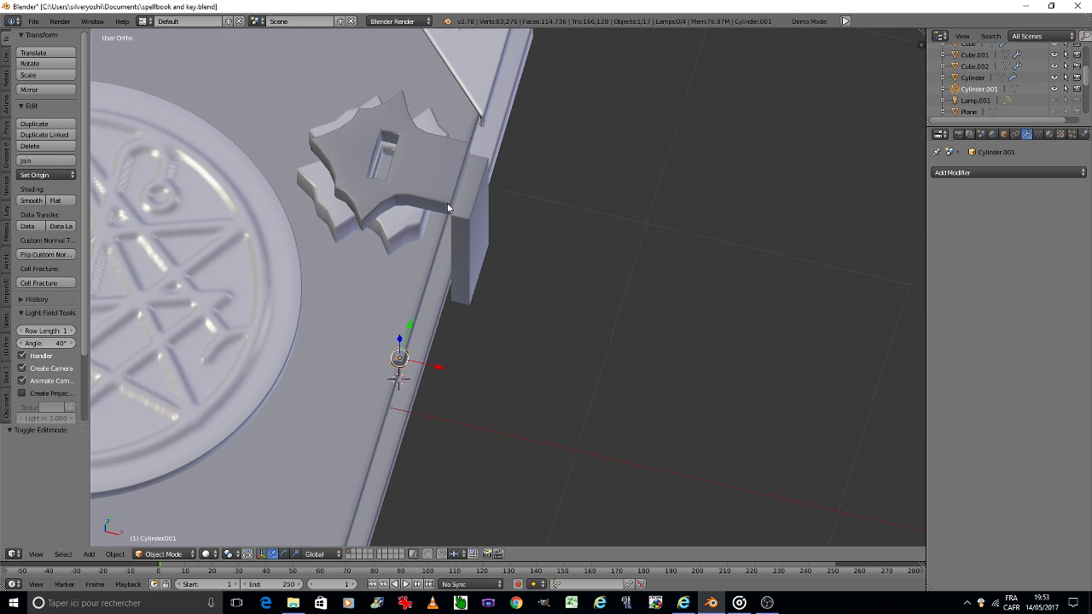
Save the file and open the star clasp piece's material settings.
key(ctrl+s)
click(447, 203)
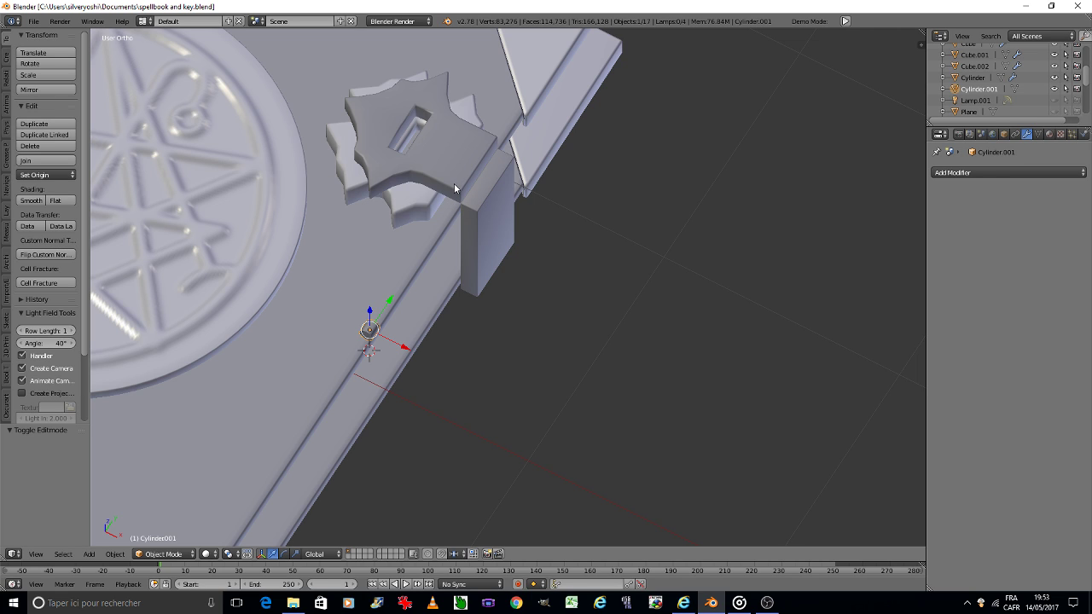
scroll(454, 183, down, 3)
scroll(454, 184, down, 3)
right_click(454, 184)
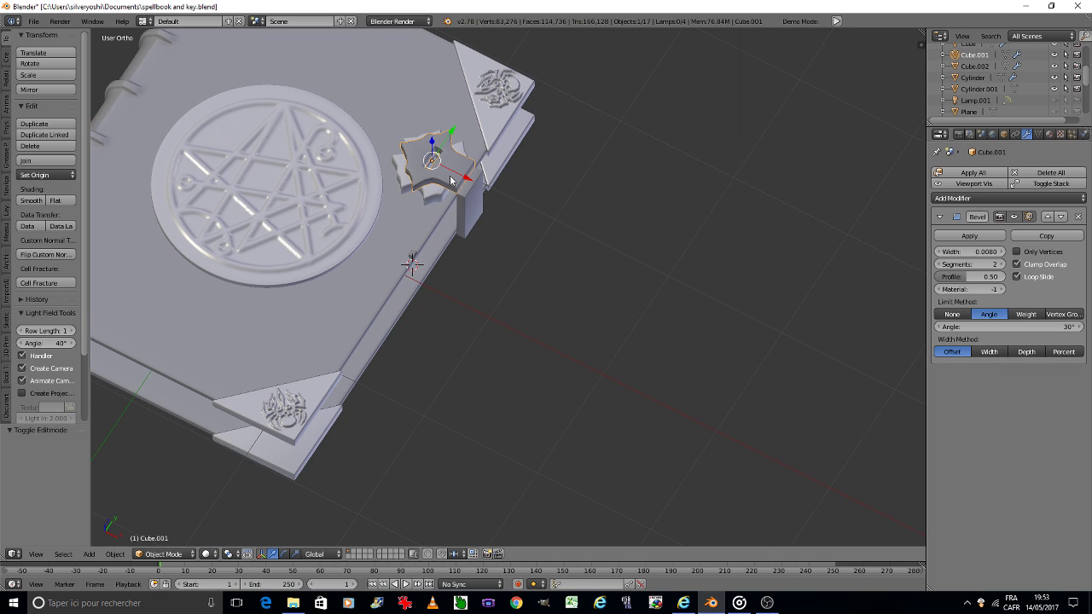
right_click(400, 177)
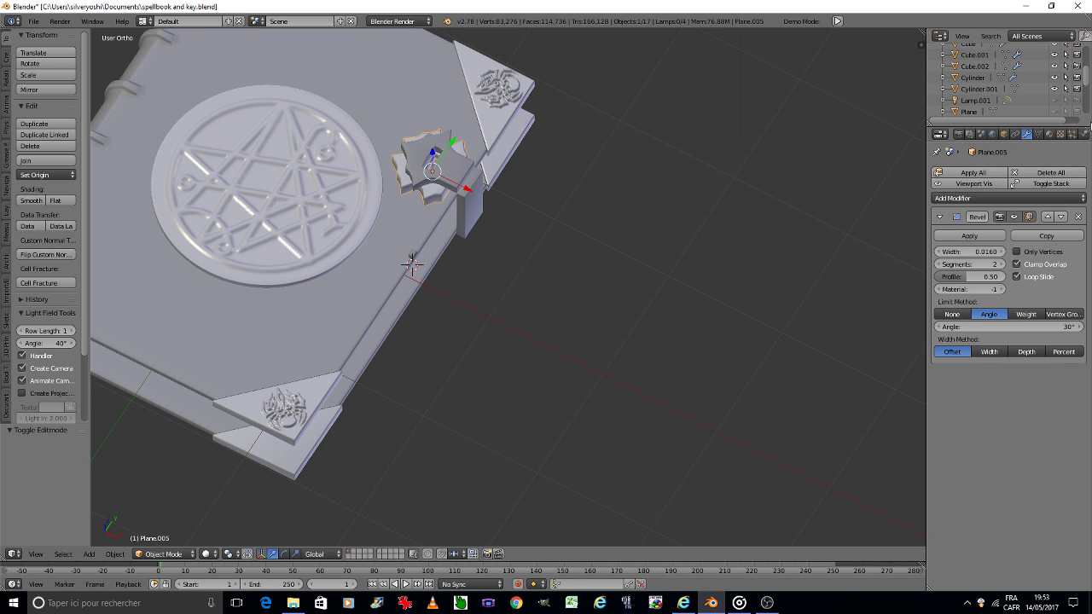
click(1048, 134)
Assign Material.005 to the spiked clasp plate and the vertical clasp bar.
right_click(480, 165)
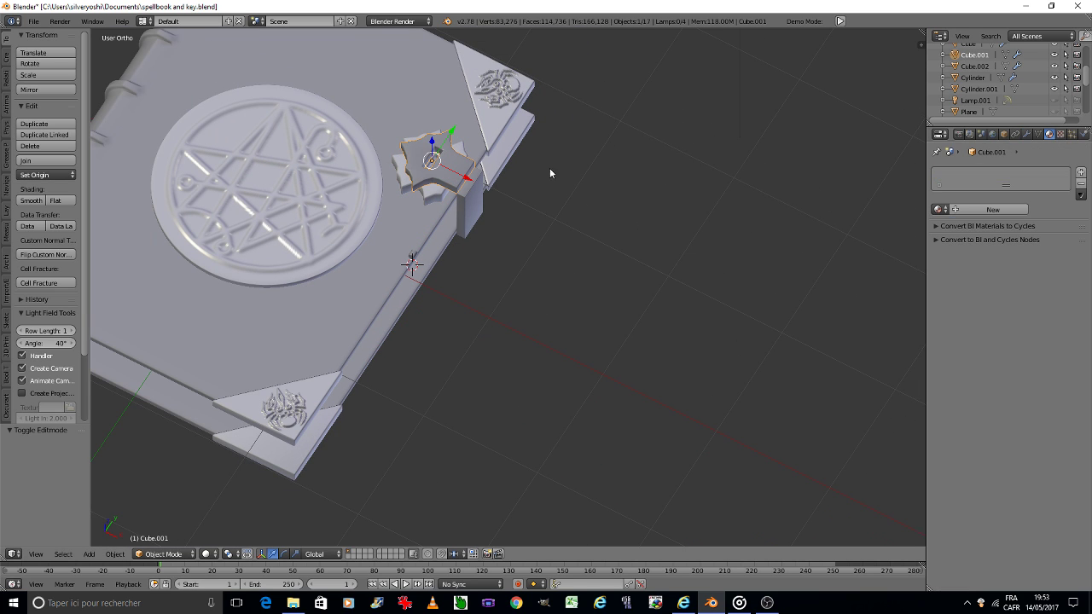
click(940, 209)
click(892, 278)
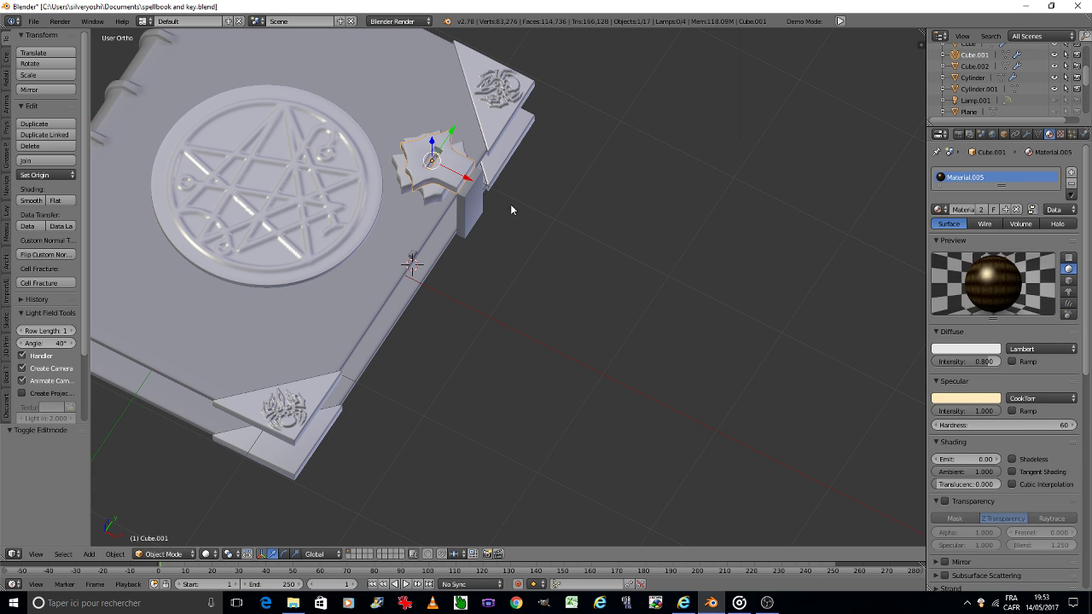
right_click(481, 209)
click(940, 209)
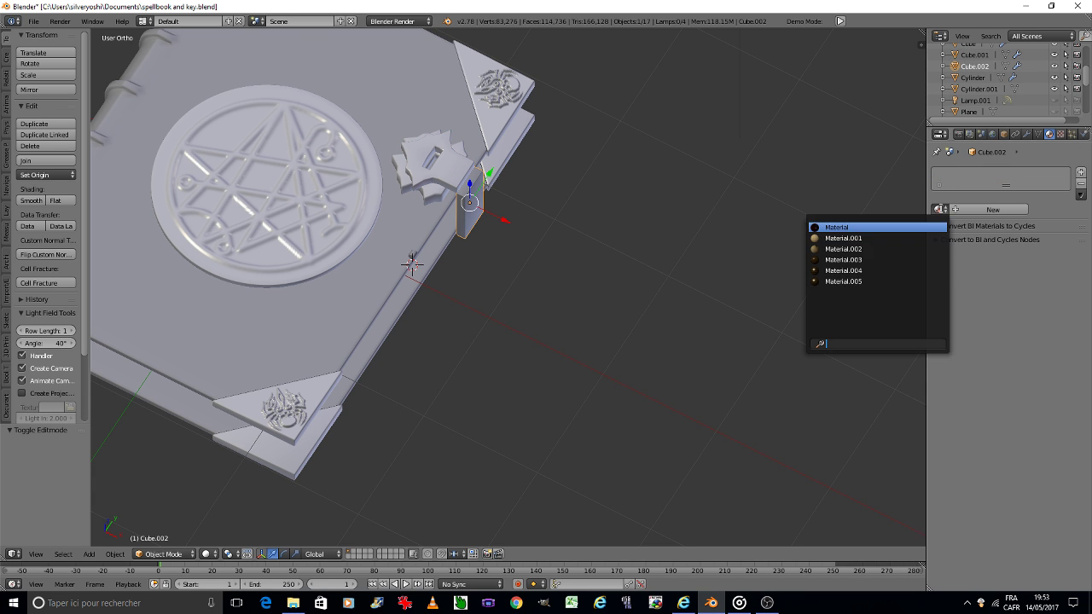
click(891, 280)
Save the file and orbit to a side-on view of the clasp.
key(ctrl+s)
click(607, 290)
key(KP_4)
key(KP_4)
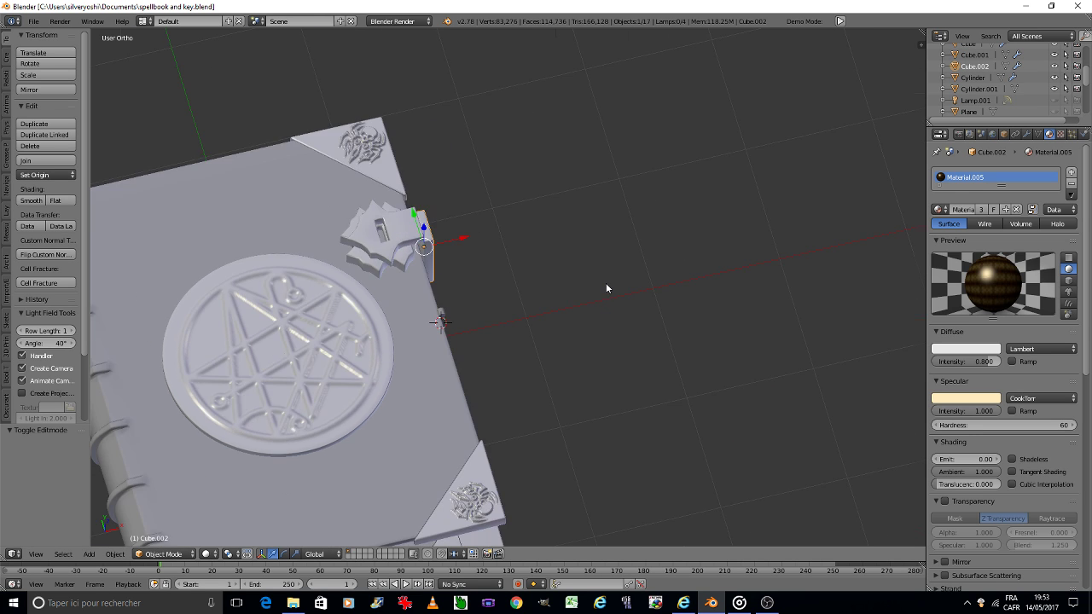
key(KP_8)
key(KP_8)
key(KP_8)
key(KP_8)
key(KP_4)
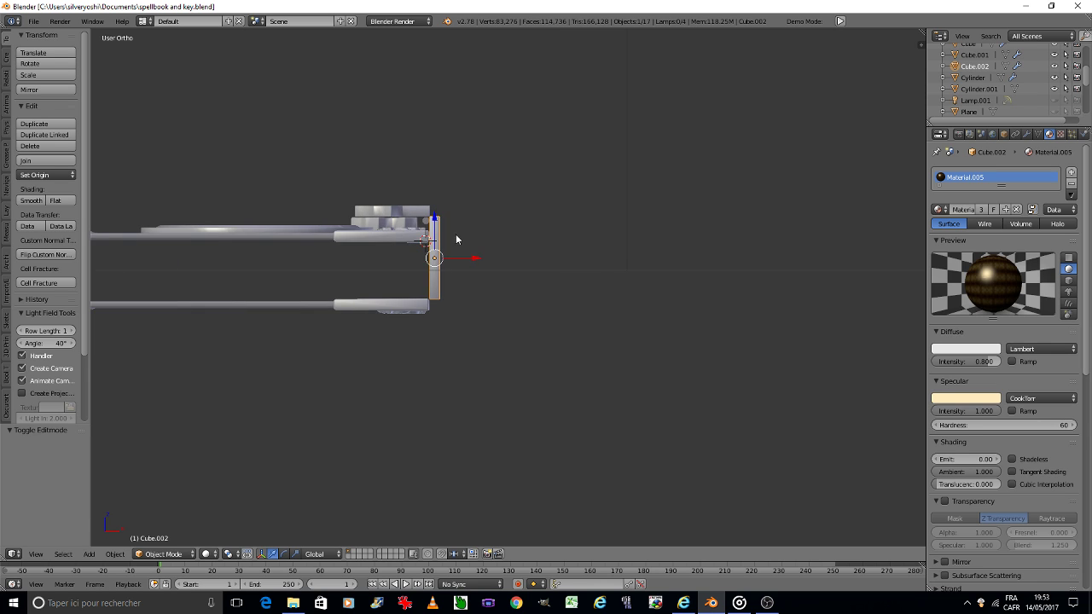
Centre the vertical bar in a flat side-on view and enter Edit Mode.
scroll(455, 234, up, 2)
scroll(444, 229, up, 2)
shift+middle_drag(425, 298, 524, 201)
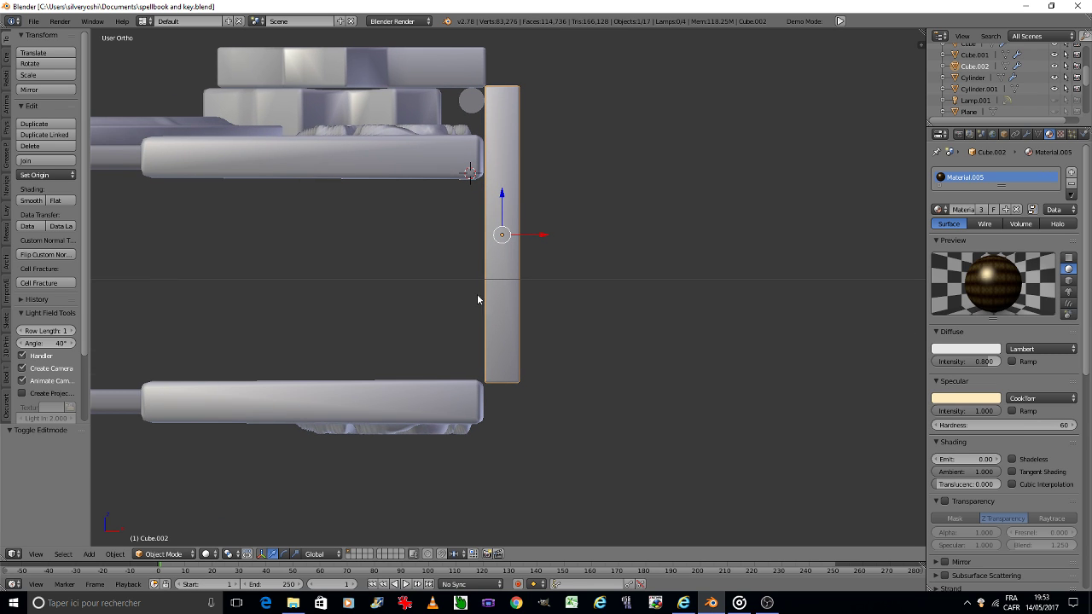
key(KP_4)
key(KP_5)
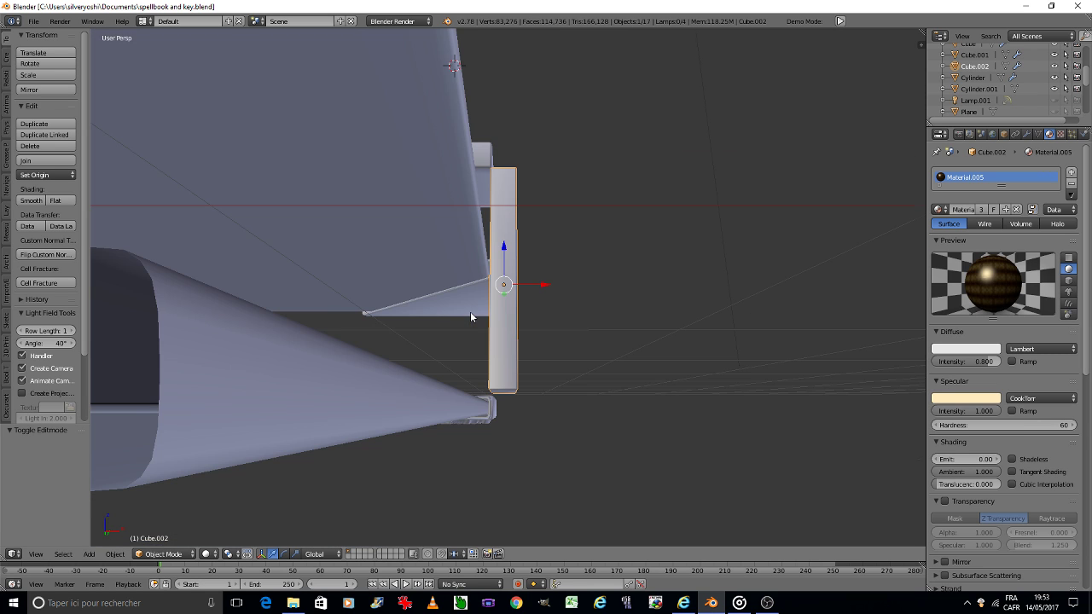
key(KP_5)
key(KP_6)
key(ctrl+Tab)
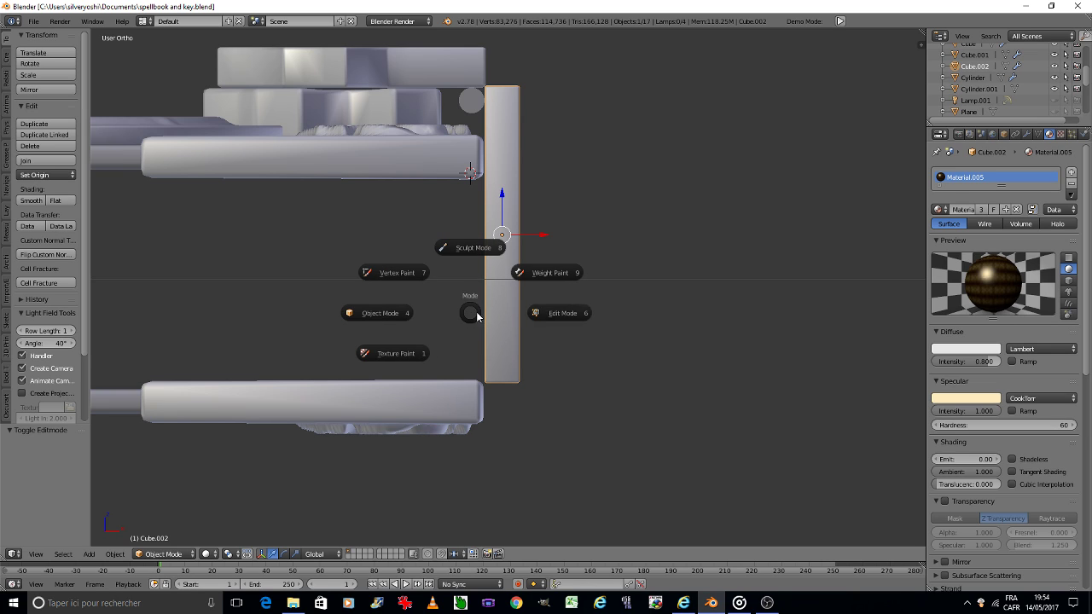
click(541, 304)
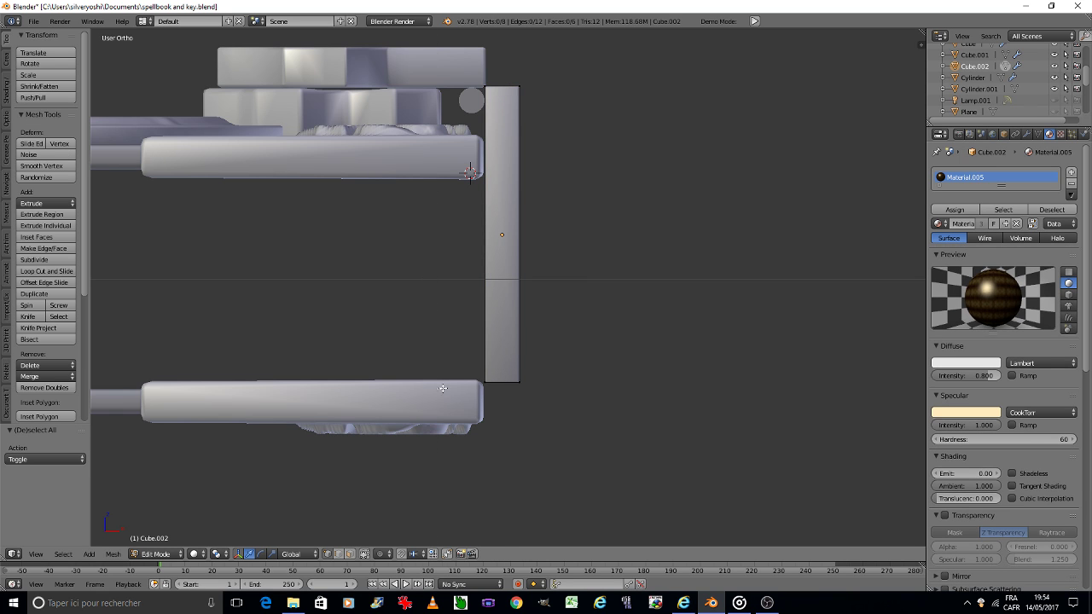
Box-select the bar's bottom face and move it down along Z.
key(b)
drag(456, 401, 572, 349)
key(g)
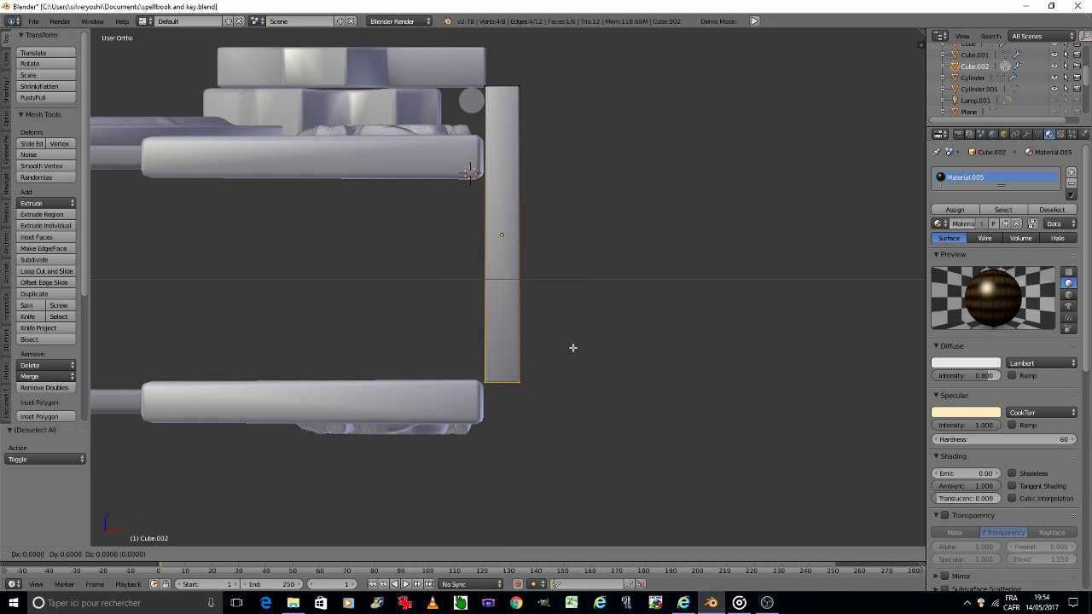
key(z)
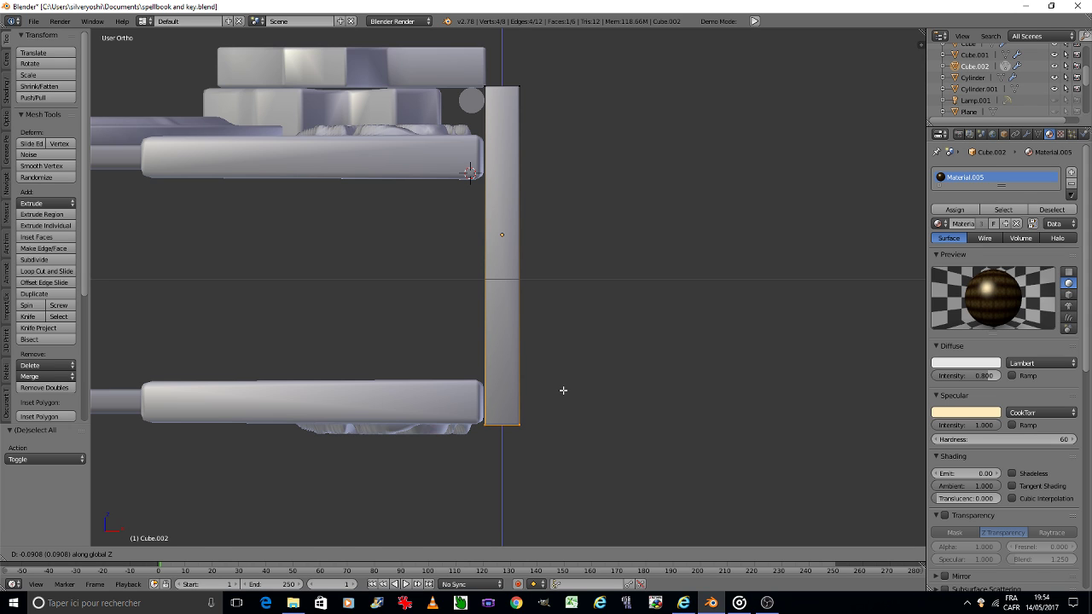
click(564, 390)
scroll(490, 410, up, 2)
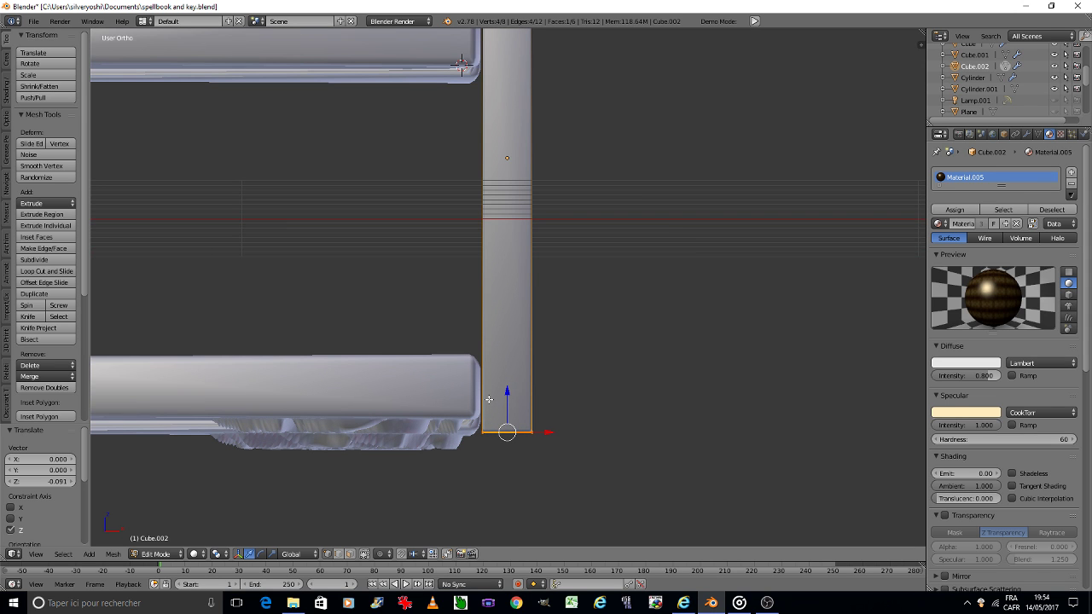
key(KP_3)
scroll(489, 399, down, 2)
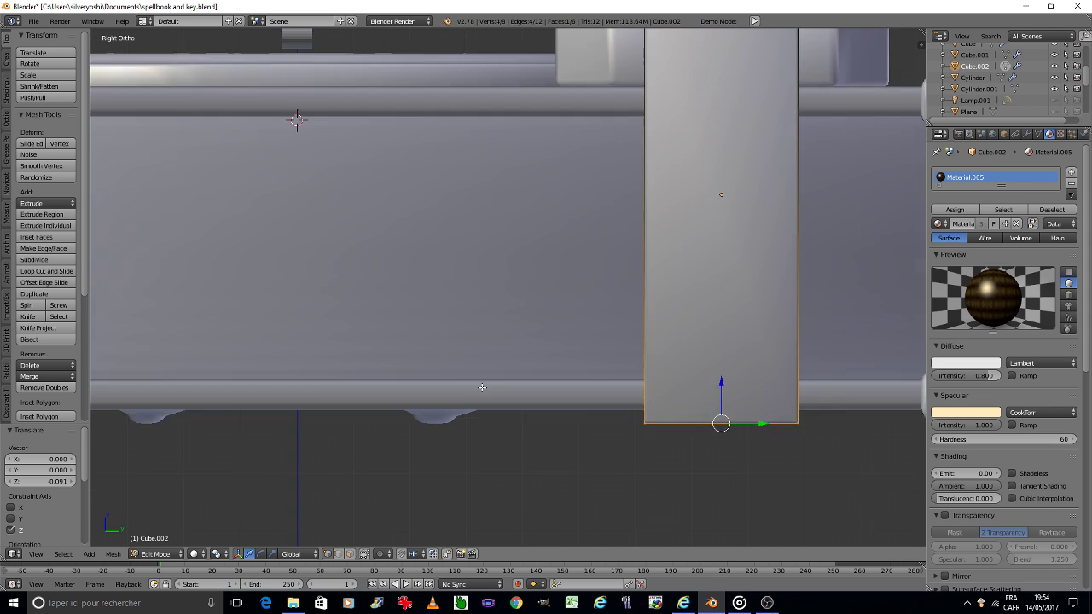
scroll(482, 388, down, 3)
key(KP_4)
key(KP_4)
key(KP_4)
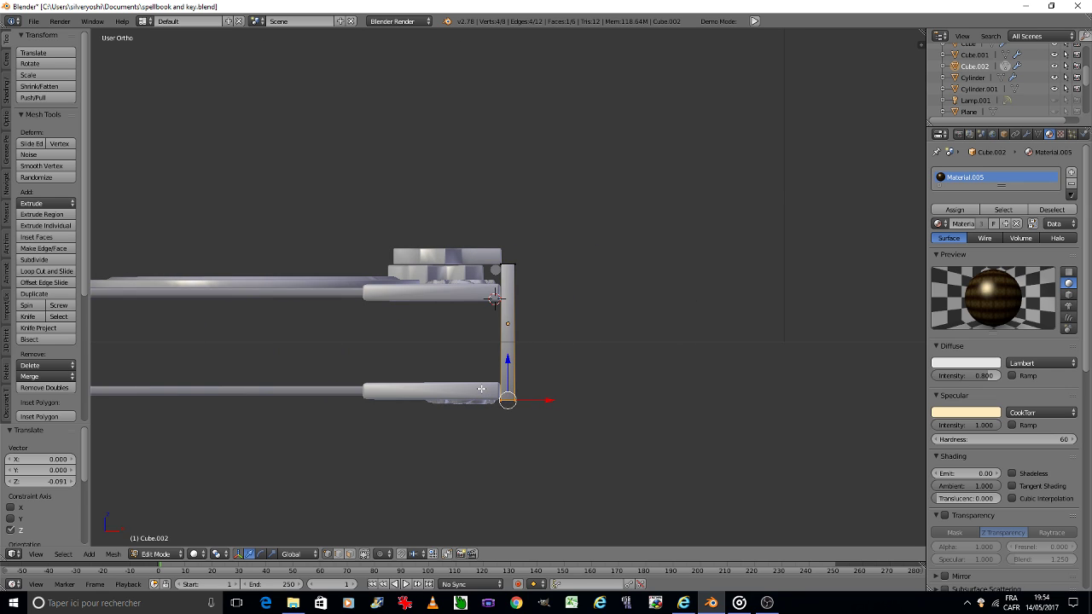
scroll(505, 407, up, 4)
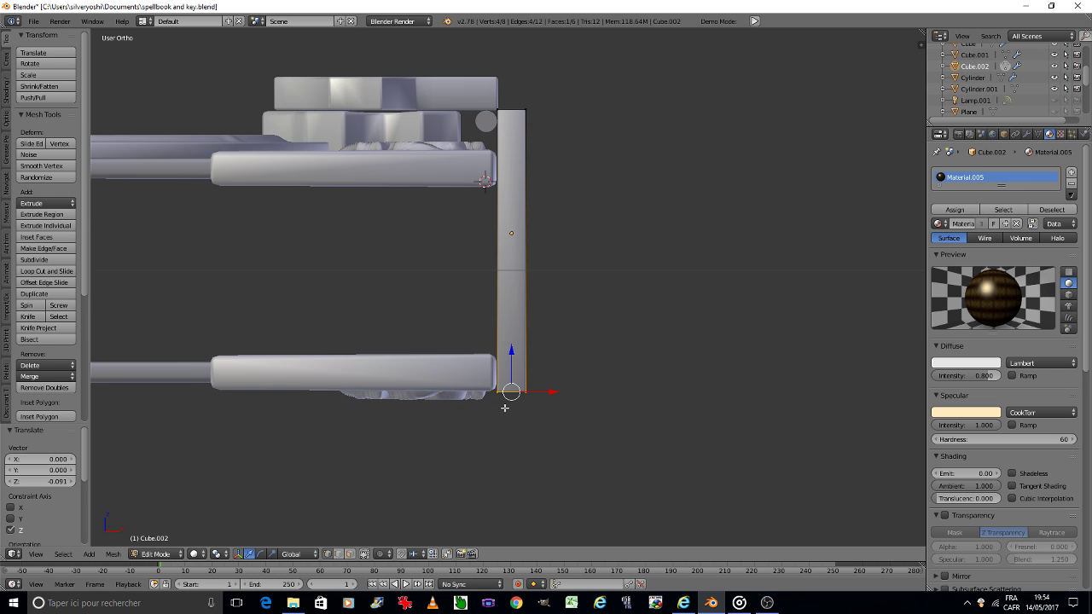
scroll(504, 408, up, 1)
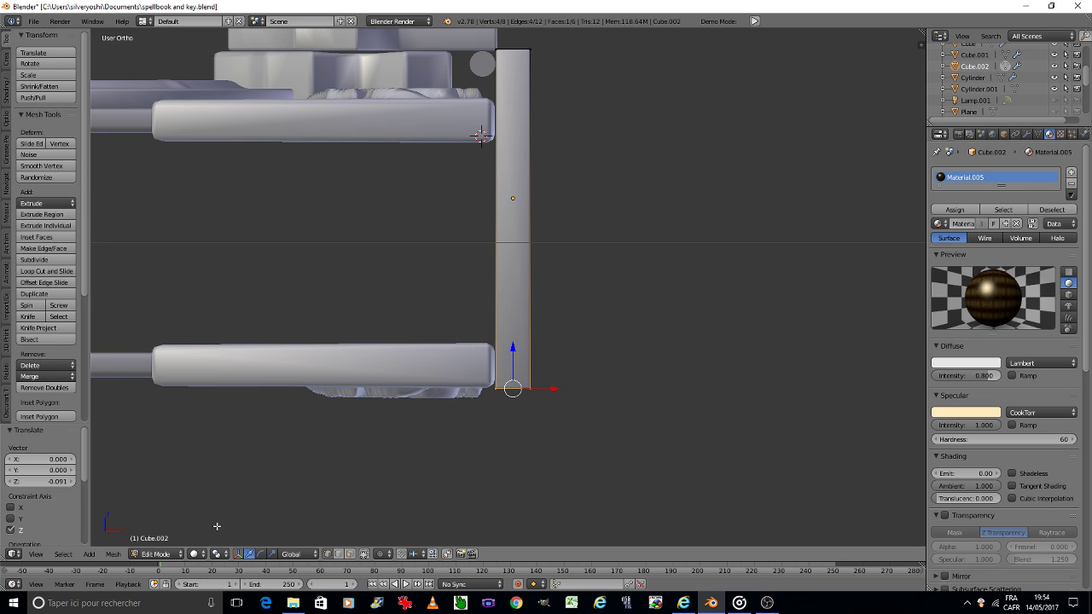
In wireframe, set the bottom face's Z height to meet the lower cover, then restore solid shading.
click(193, 553)
click(205, 529)
scroll(497, 394, up, 4)
key(g)
key(z)
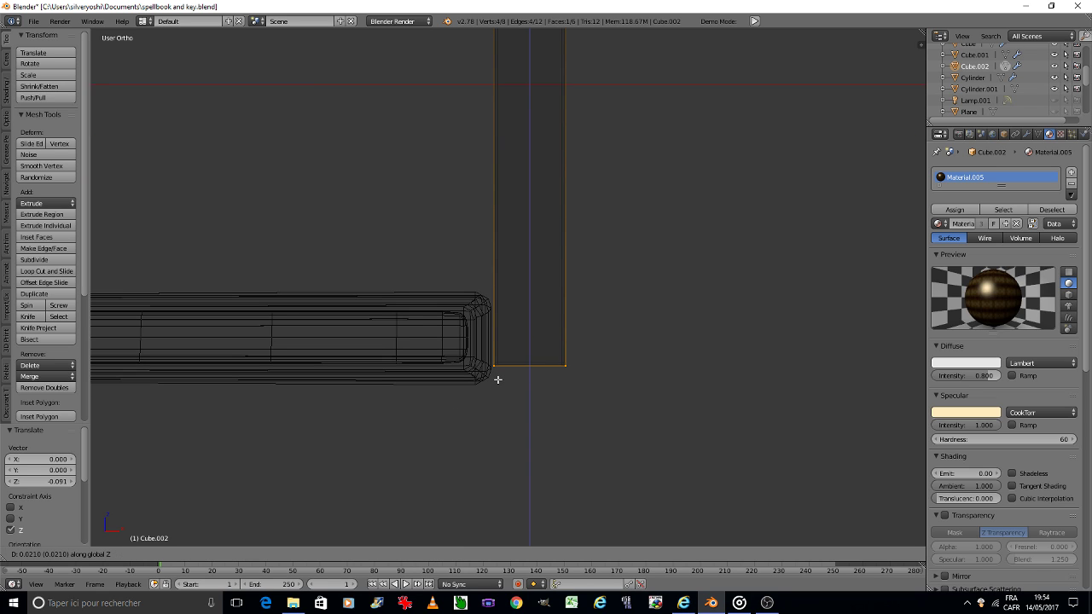
click(498, 379)
click(194, 553)
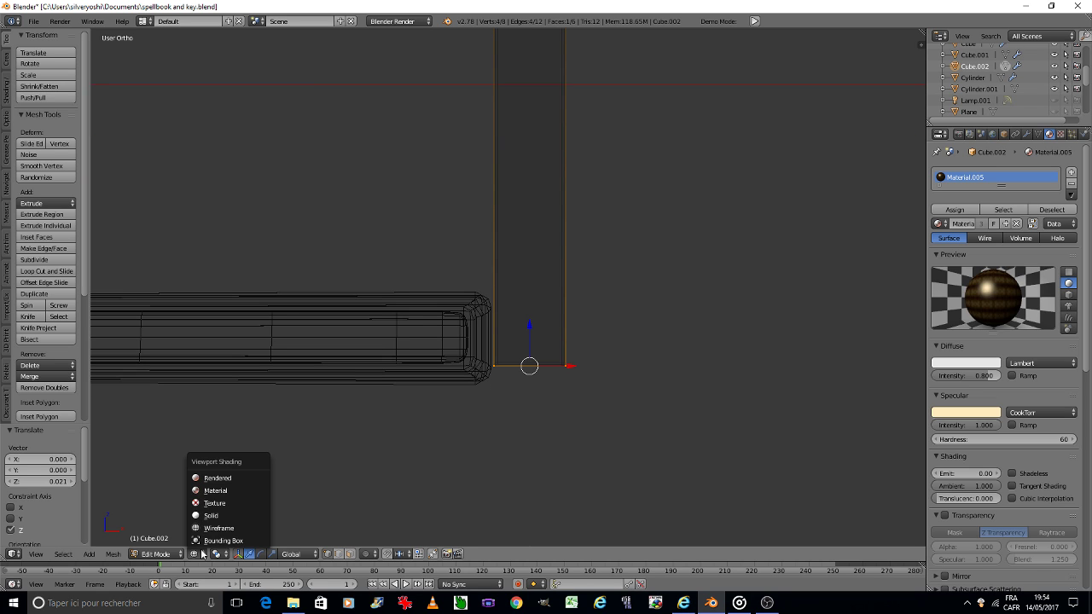
click(224, 505)
Return to Object Mode and orbit around the lengthened bar.
key(Tab)
click(385, 411)
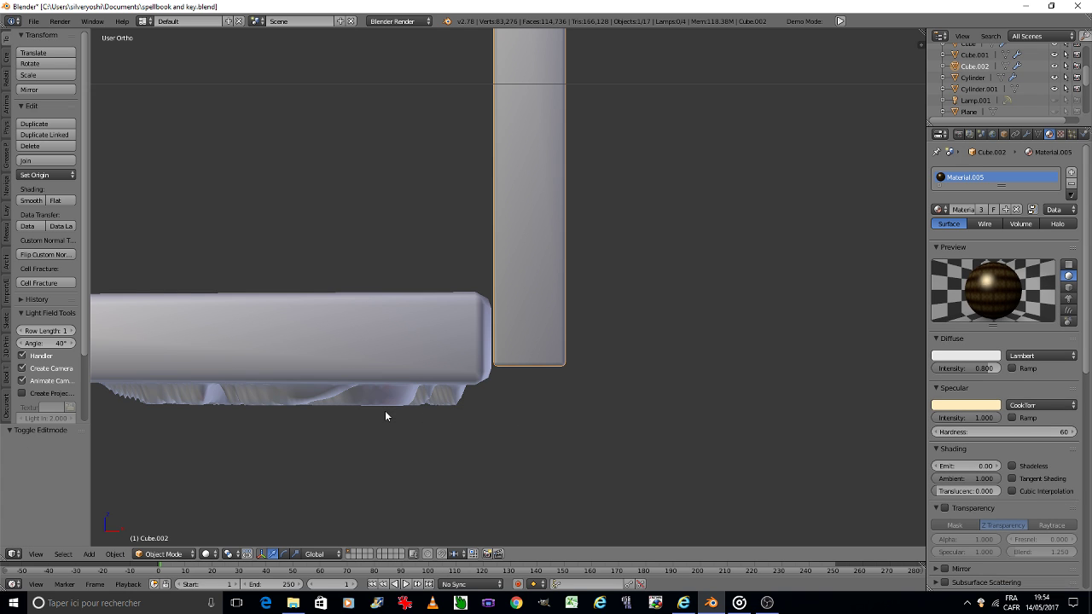
middle_drag(346, 386, 461, 367)
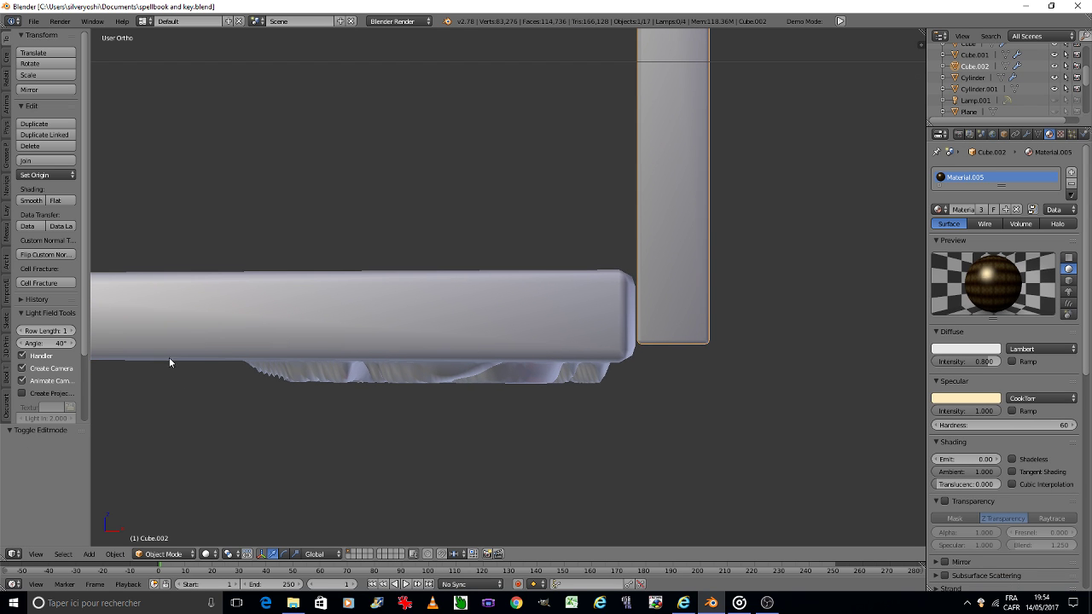
mouse_move(169, 358)
middle_down()
mouse_move(495, 360)
mouse_move(445, 353)
middle_up()
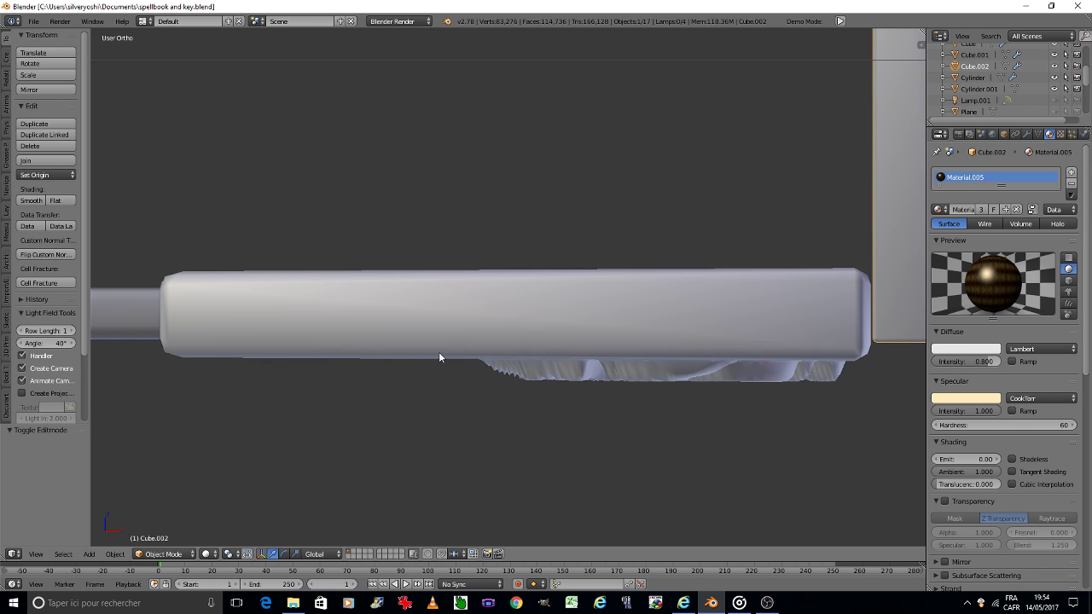
key(KP_6)
key(KP_6)
key(KP_6)
key(KP_6)
key(KP_6)
key(KP_6)
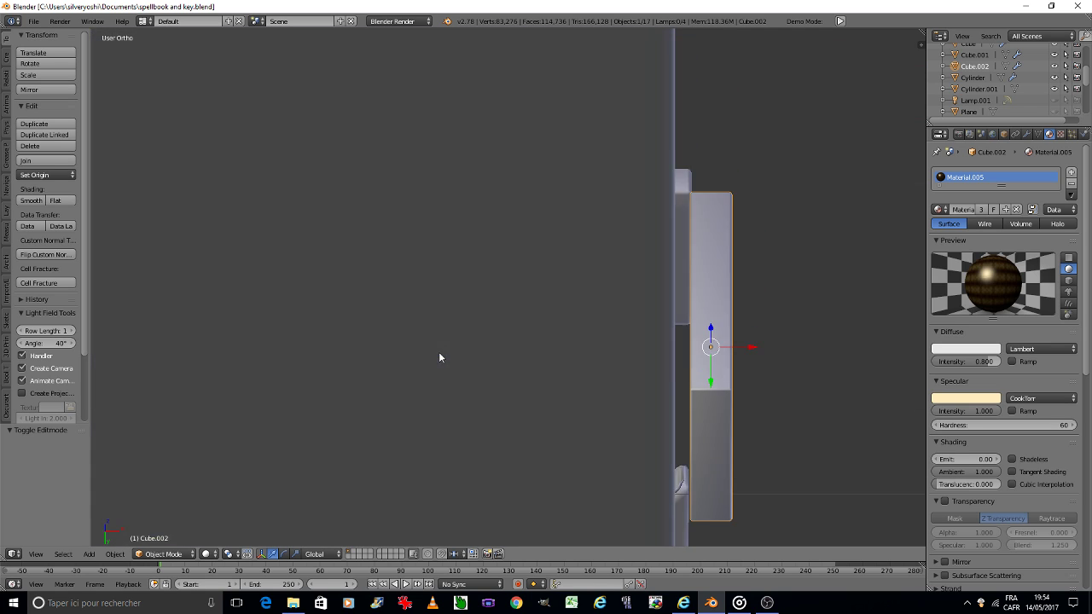
key(KP_6)
key(KP_6)
key(KP_6)
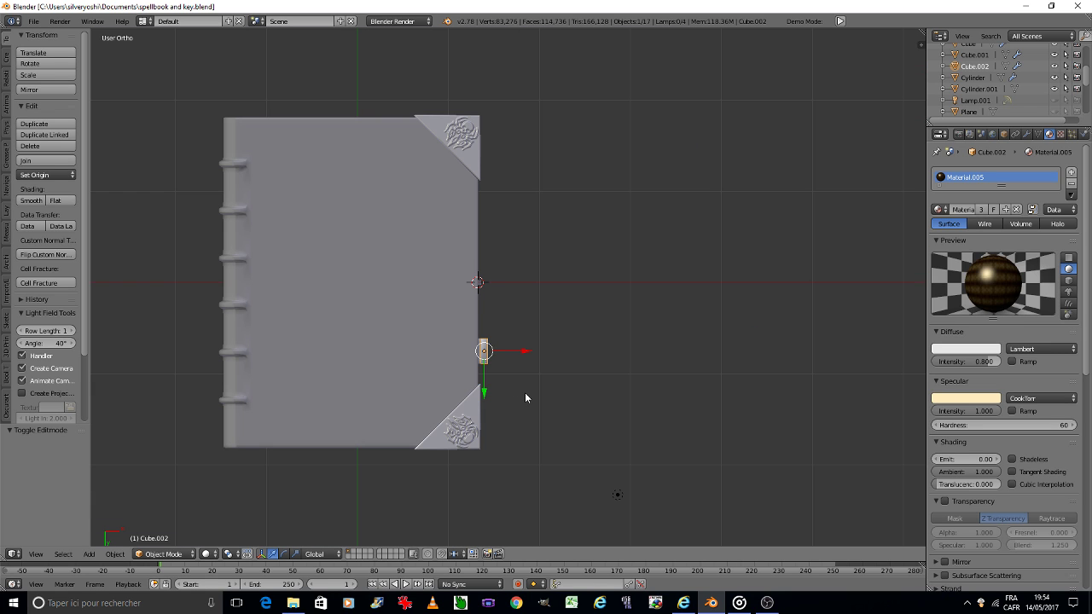
Duplicate the vertical clasp bar, rotate the copy 90° to horizontal, and place it under the lower cover.
key(shift+d)
key(Escape)
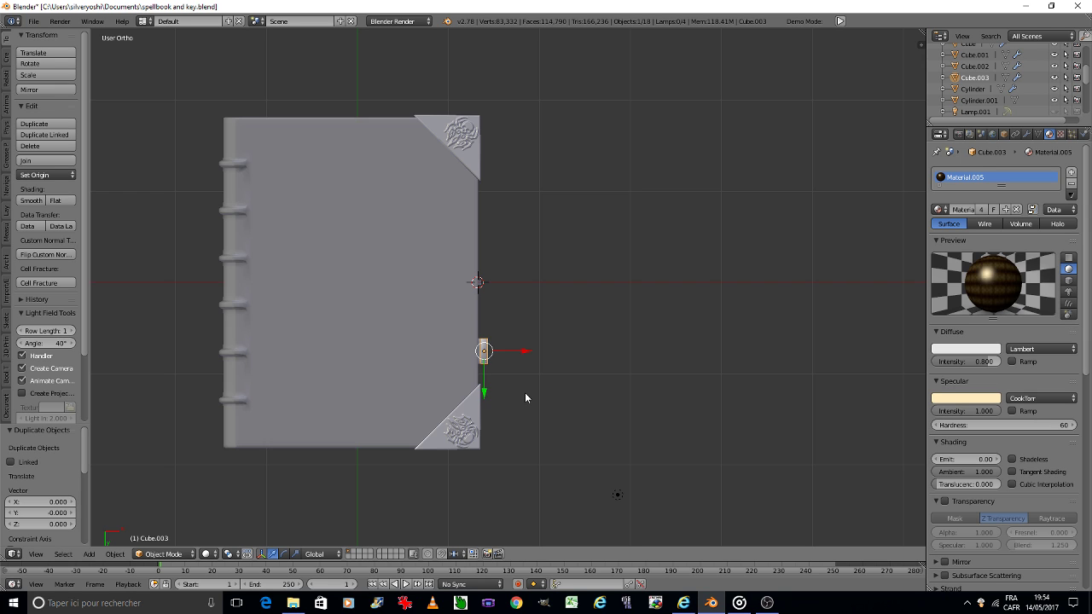
key(KP_8)
key(KP_8)
key(KP_8)
key(KP_8)
key(KP_8)
key(KP_8)
scroll(525, 308, up, 2)
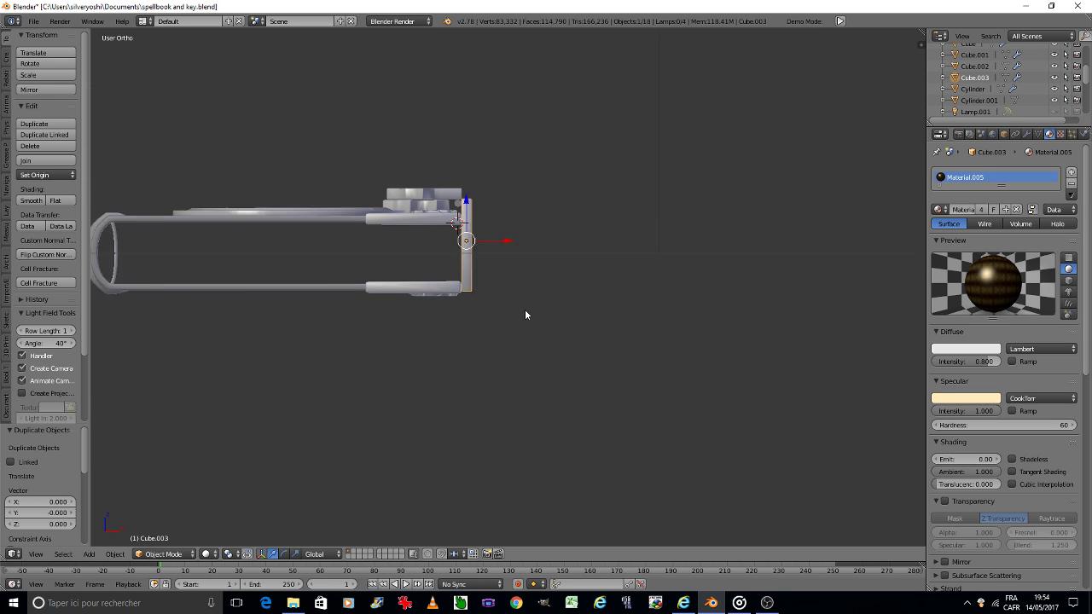
scroll(524, 308, up, 1)
key(g)
key(z)
click(524, 415)
text(r)
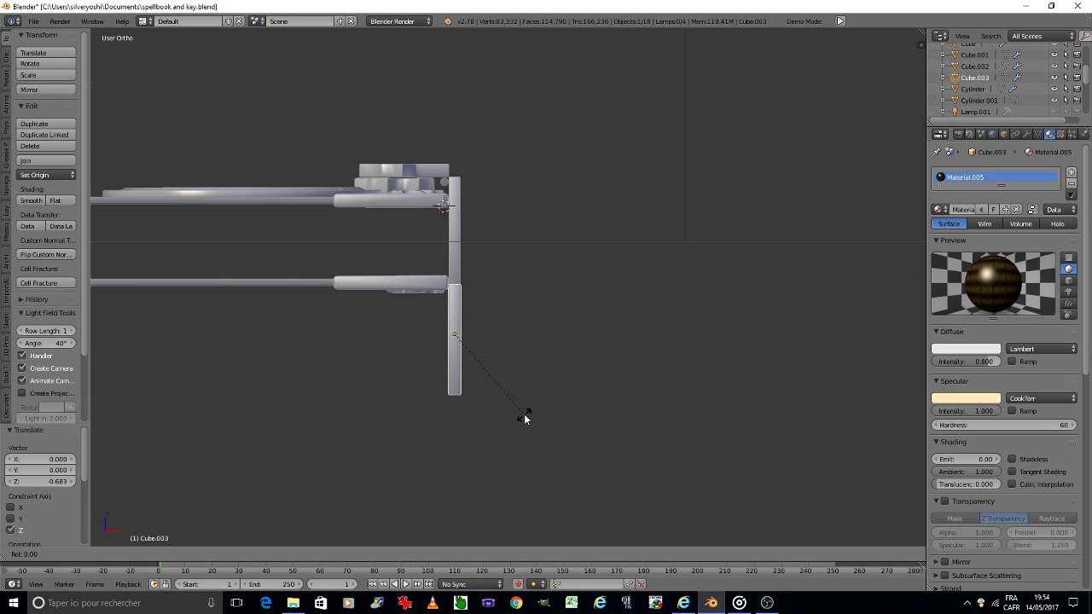
text(90)
key(Return)
scroll(512, 380, up, 3)
key(g)
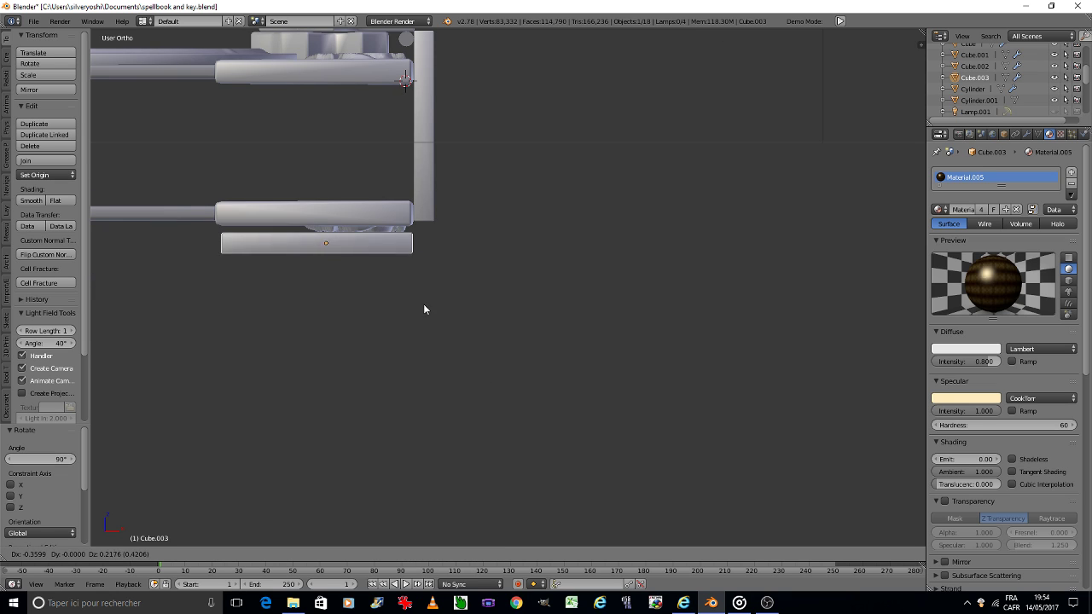
click(423, 298)
Reposition the horizontal bar in wireframe view, return to solid shading, and save the file.
click(205, 554)
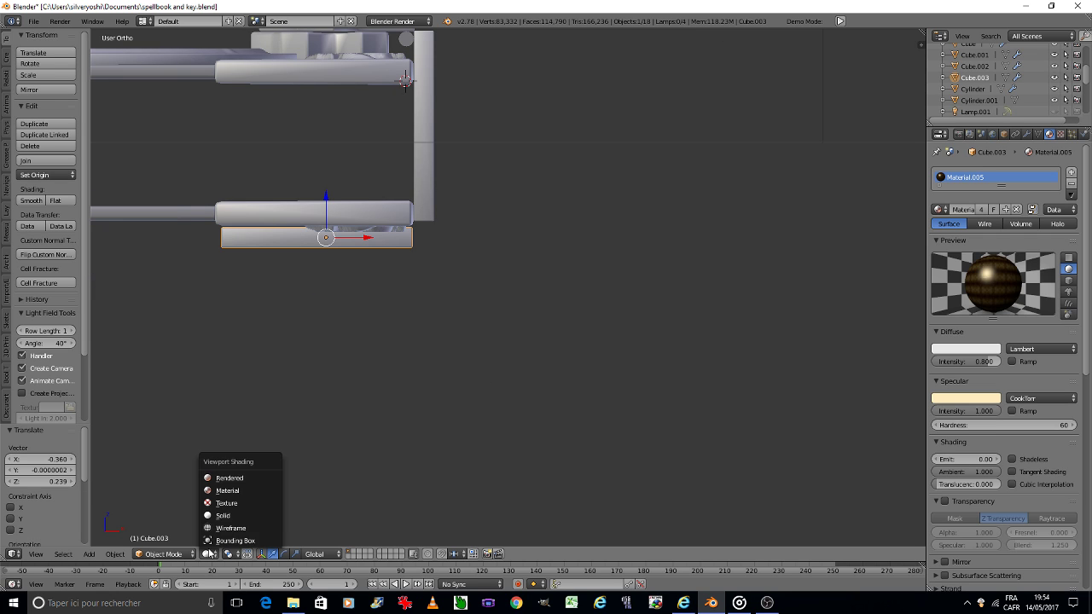
click(227, 522)
scroll(339, 270, up, 6)
scroll(367, 290, up, 1)
key(g)
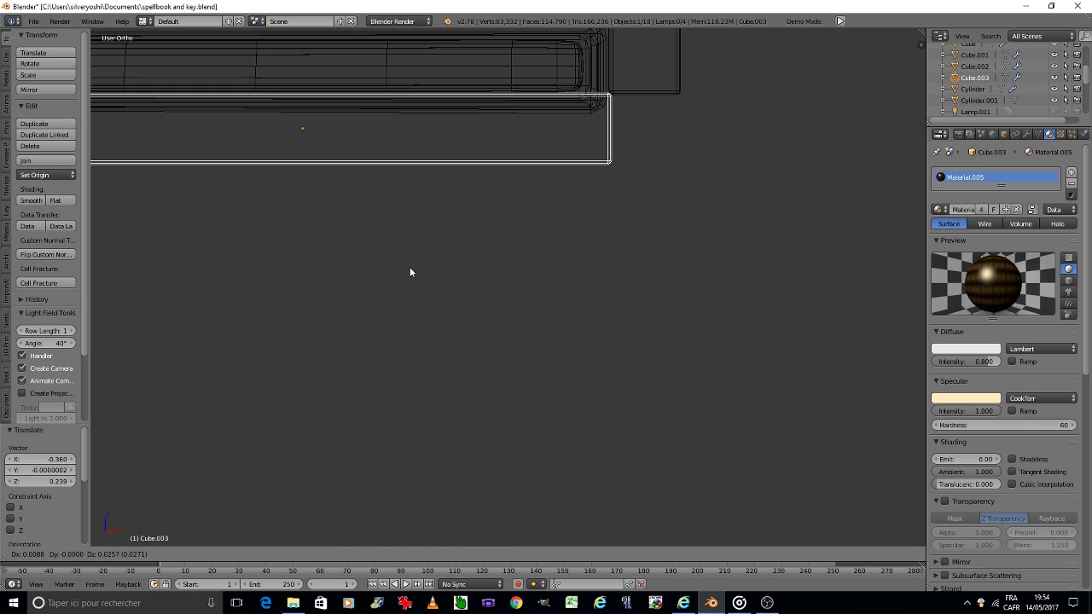
click(409, 267)
scroll(302, 247, down, 2)
mouse_move(302, 247)
shift+middle_down()
mouse_move(435, 297)
mouse_move(529, 307)
shift+middle_up()
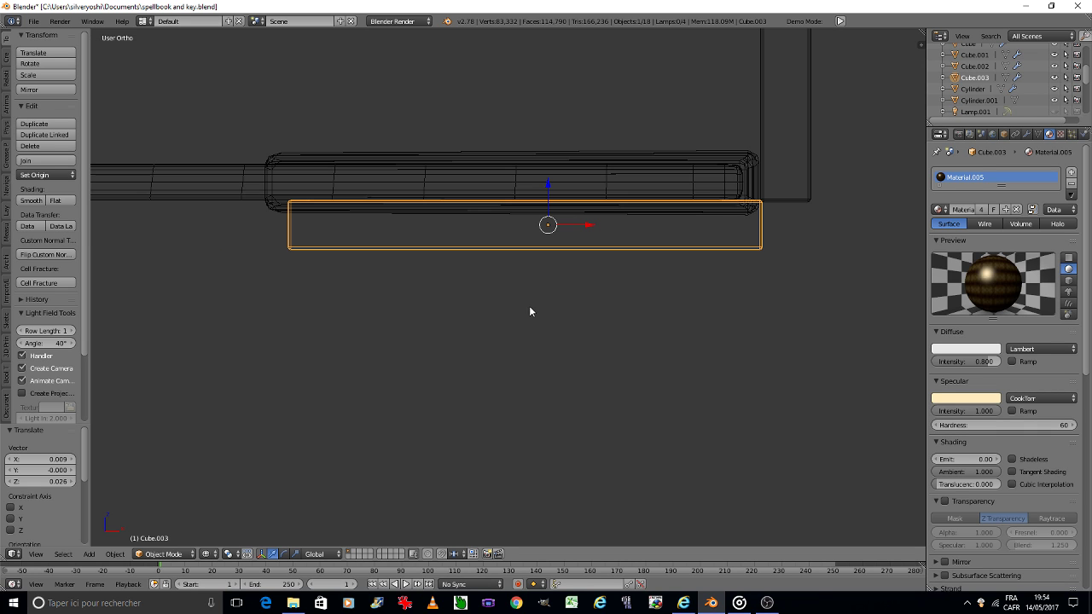
click(208, 554)
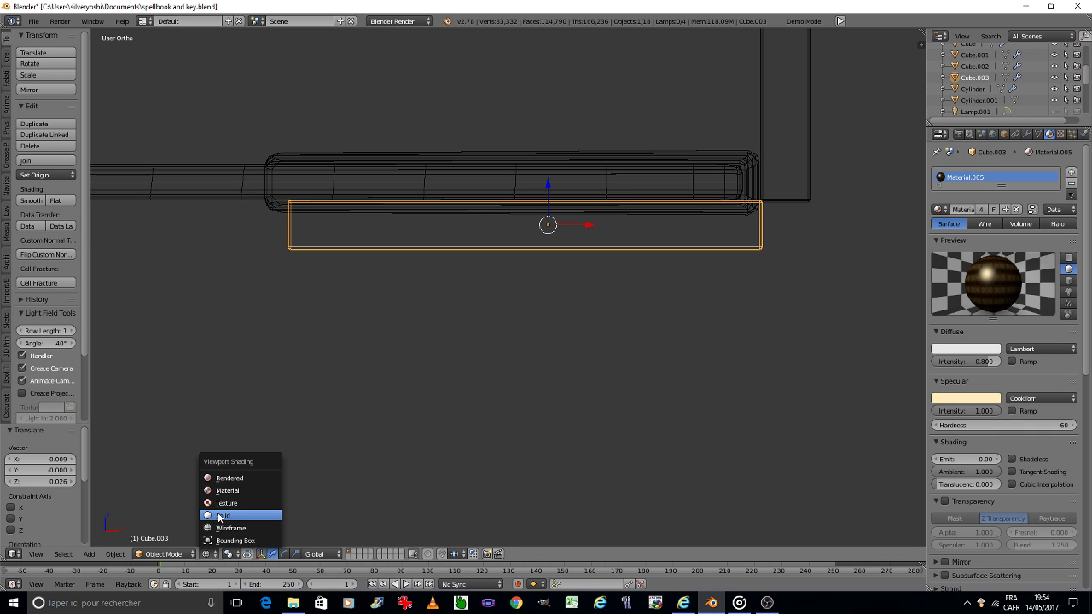
click(231, 515)
key(ctrl+s)
click(463, 379)
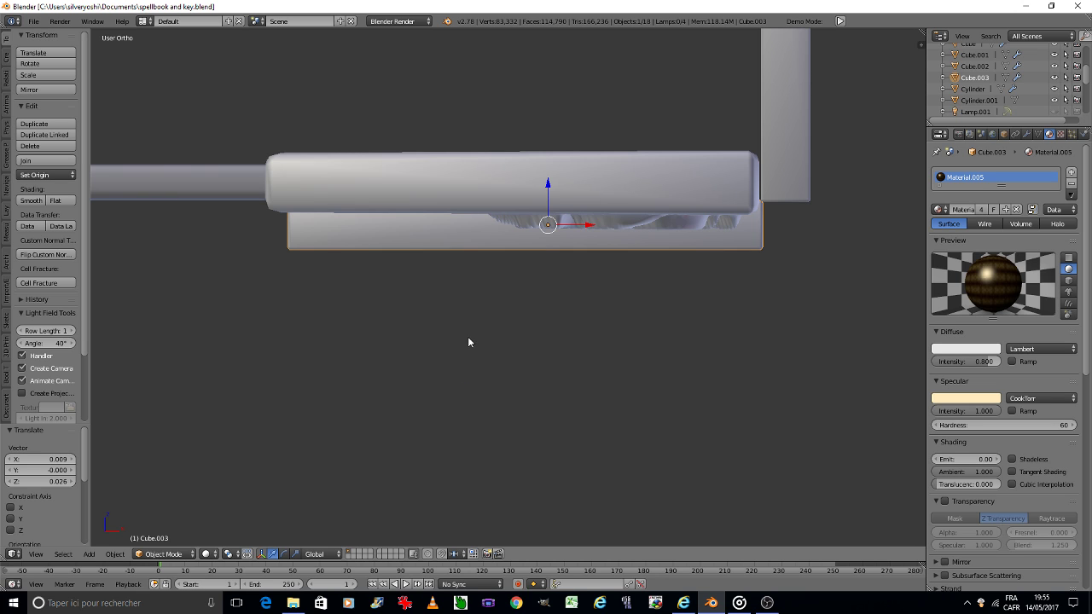
Nudge Cube.003 into place, deselect everything, and orbit to inspect the book and clasp.
scroll(680, 252, up, 5)
shift+middle_drag(800, 185, 638, 318)
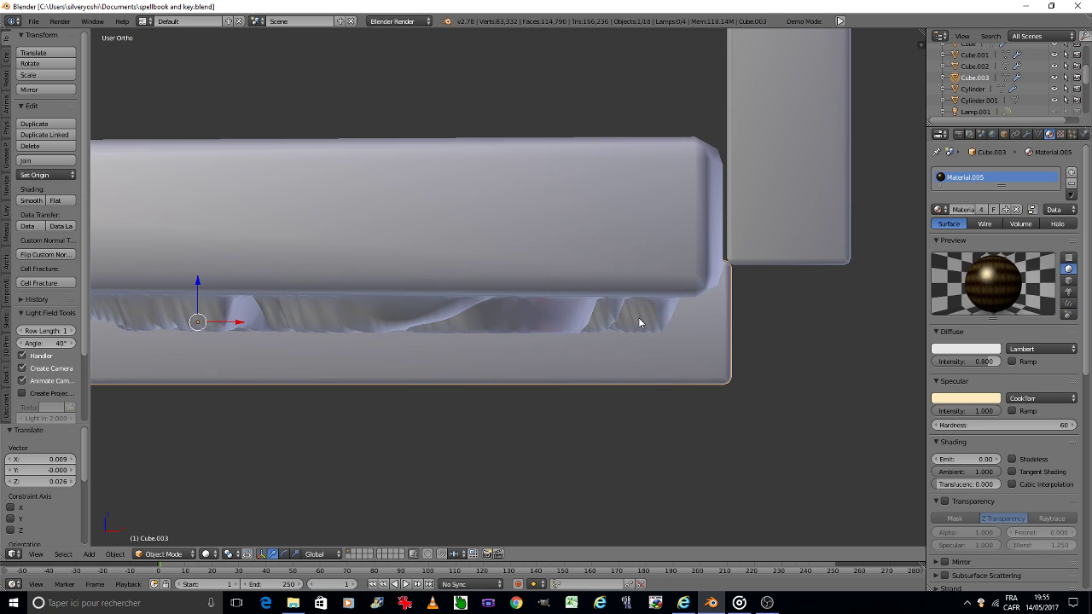
key(g)
click(687, 312)
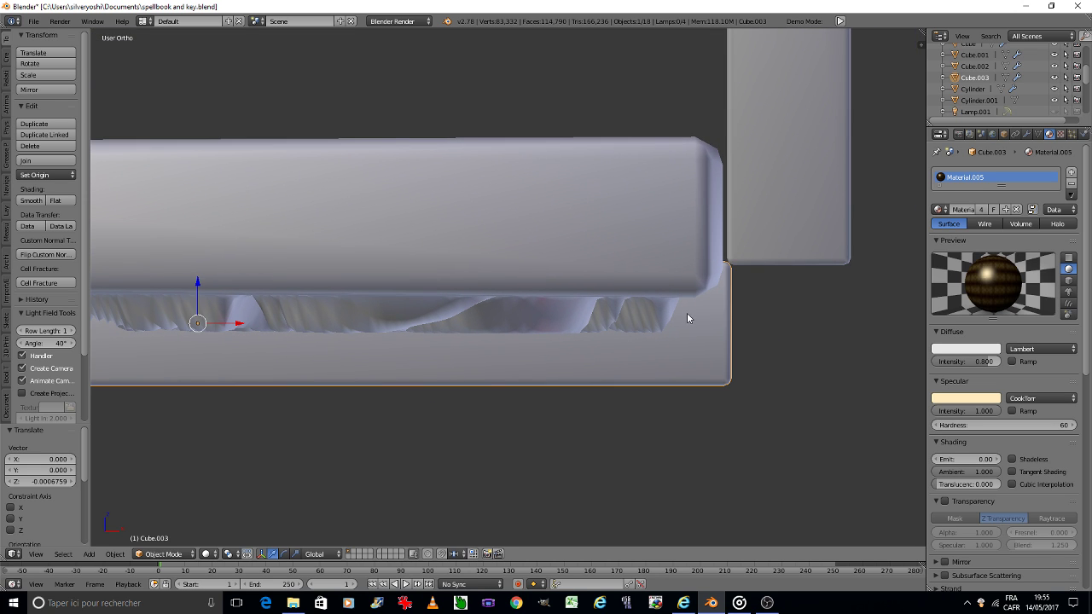
key(a)
scroll(680, 314, down, 5)
scroll(679, 315, down, 2)
scroll(665, 309, down, 4)
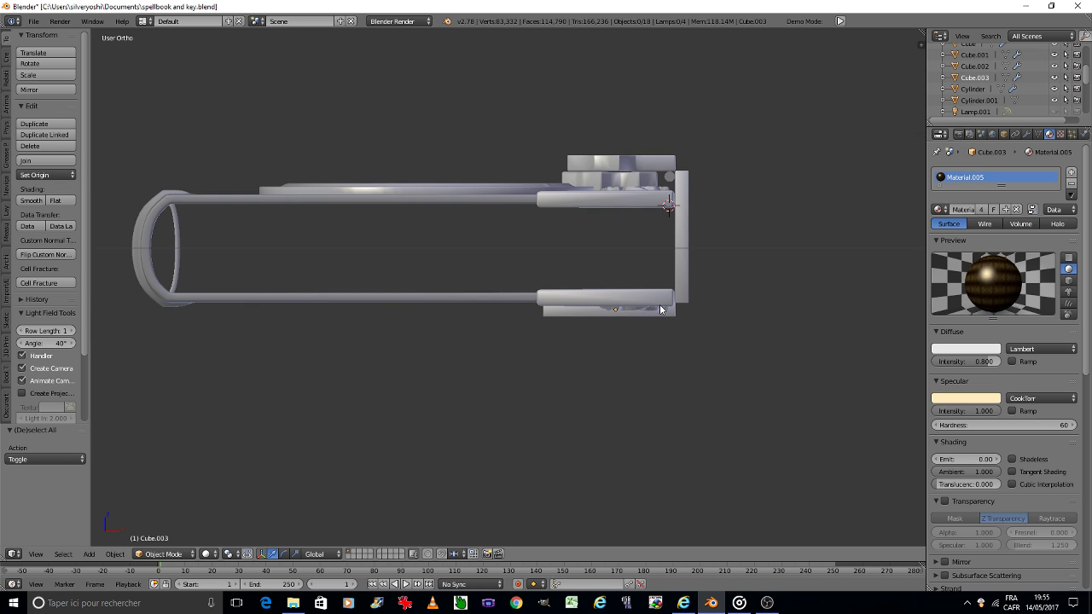
key(KP_8)
key(KP_8)
key(KP_8)
key(KP_8)
key(KP_8)
key(KP_8)
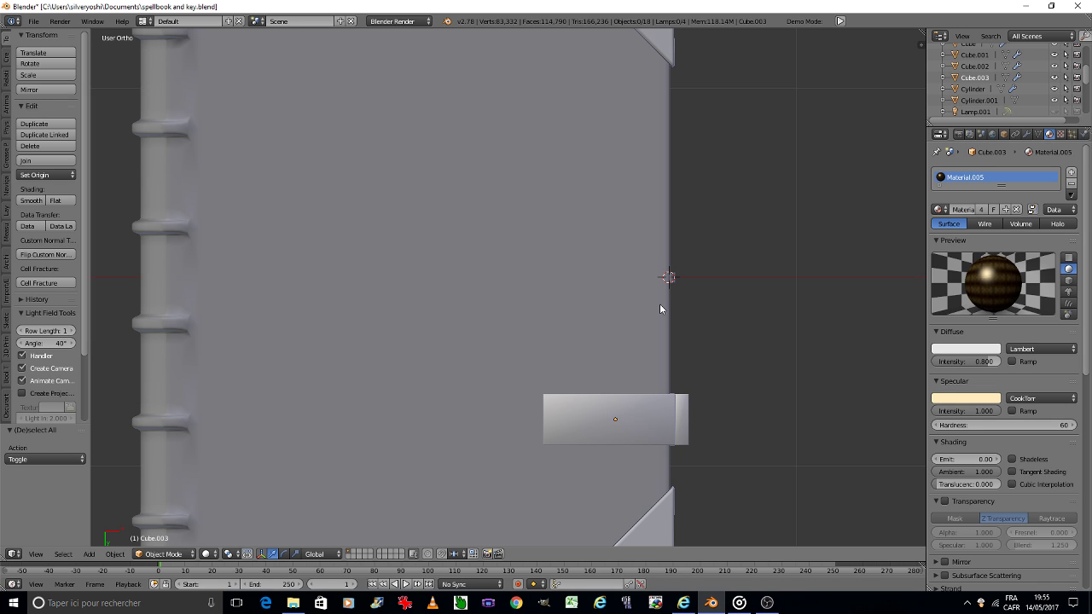
key(KP_8)
key(KP_8)
key(KP_8)
key(KP_8)
key(KP_8)
key(KP_8)
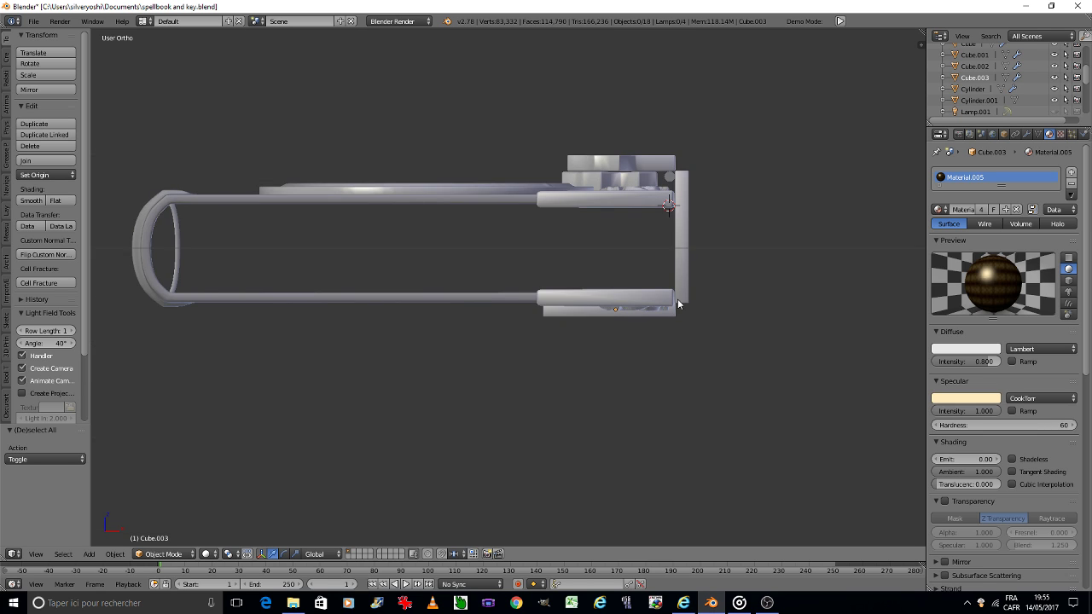
scroll(658, 143, up, 3)
Give the clasp cylinder Material.005 and smooth shading, and apply its rotation and scale.
scroll(658, 143, up, 3)
right_click(691, 243)
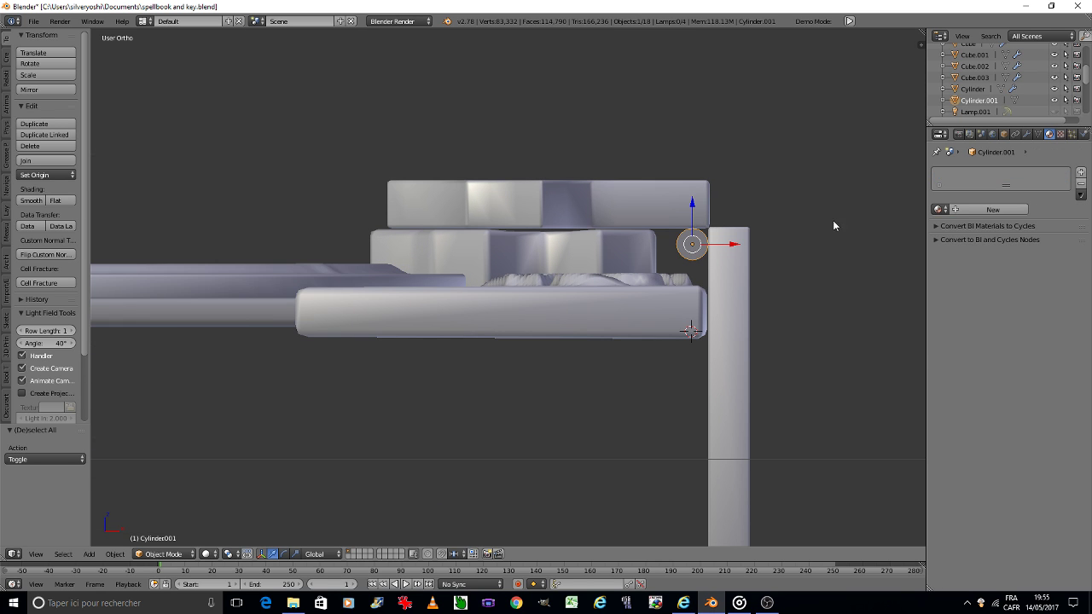
click(939, 209)
click(862, 271)
key(KP_4)
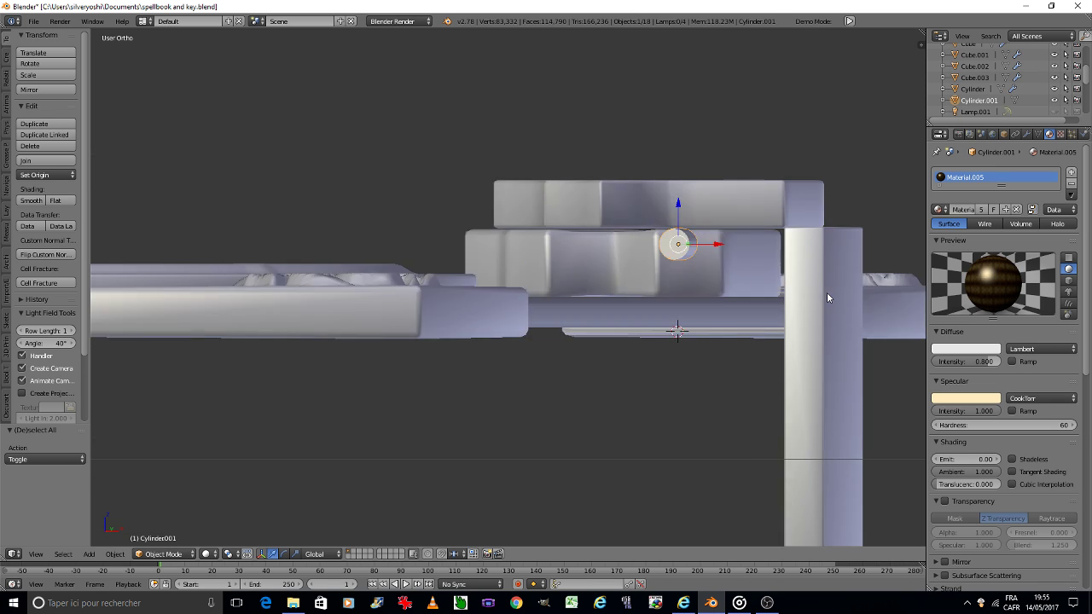
key(KP_4)
key(KP_4)
key(KP_4)
key(KP_4)
key(KP_4)
key(KP_4)
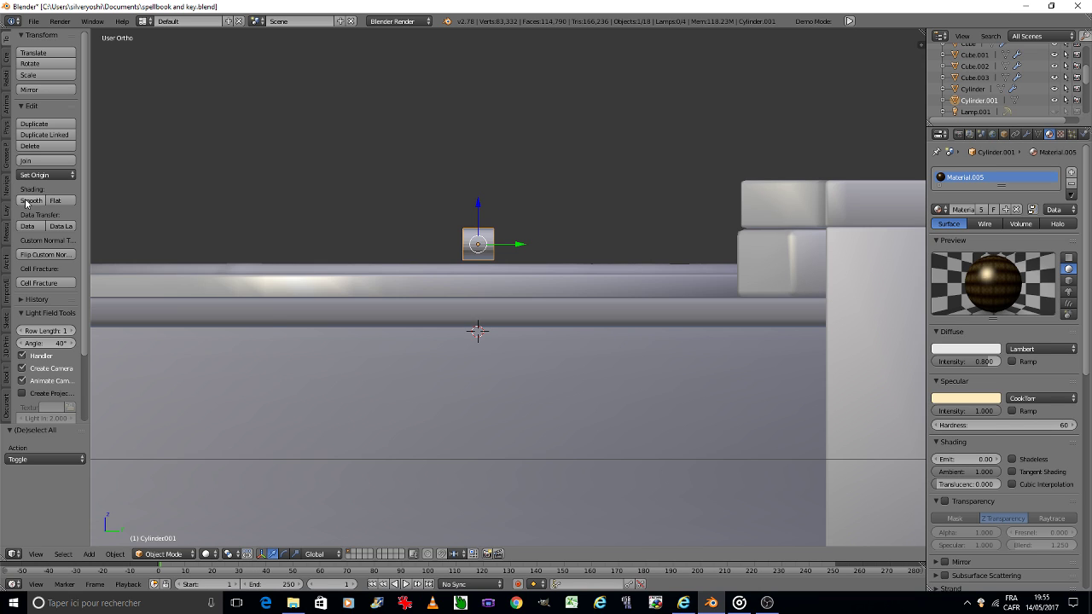
click(27, 203)
key(ctrl+a)
click(358, 256)
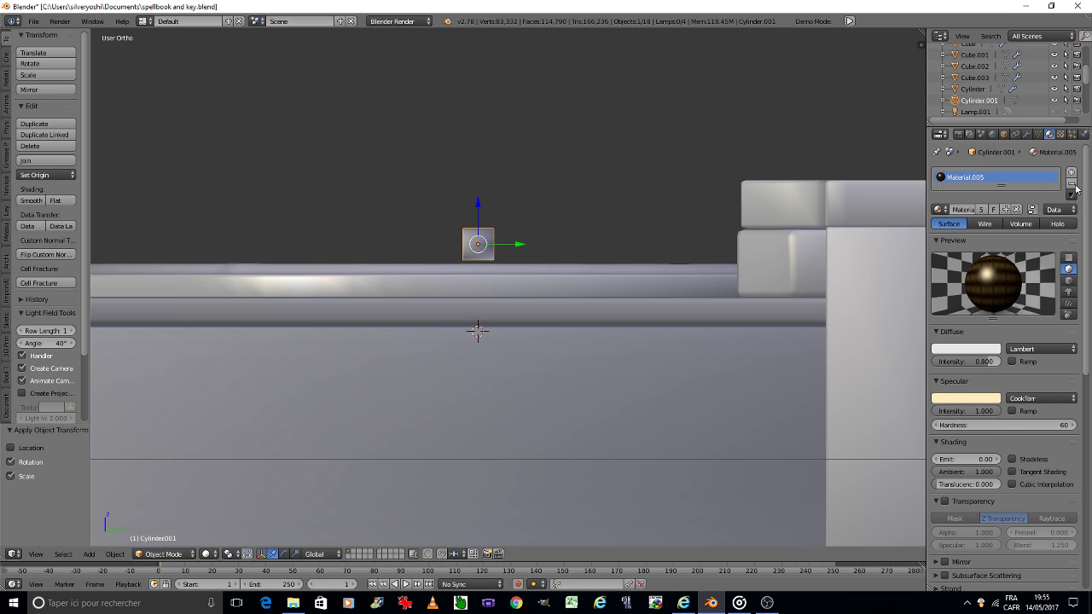
Add a Bevel modifier to the cylinder limited by Angle with 2 segments.
click(1027, 133)
click(999, 173)
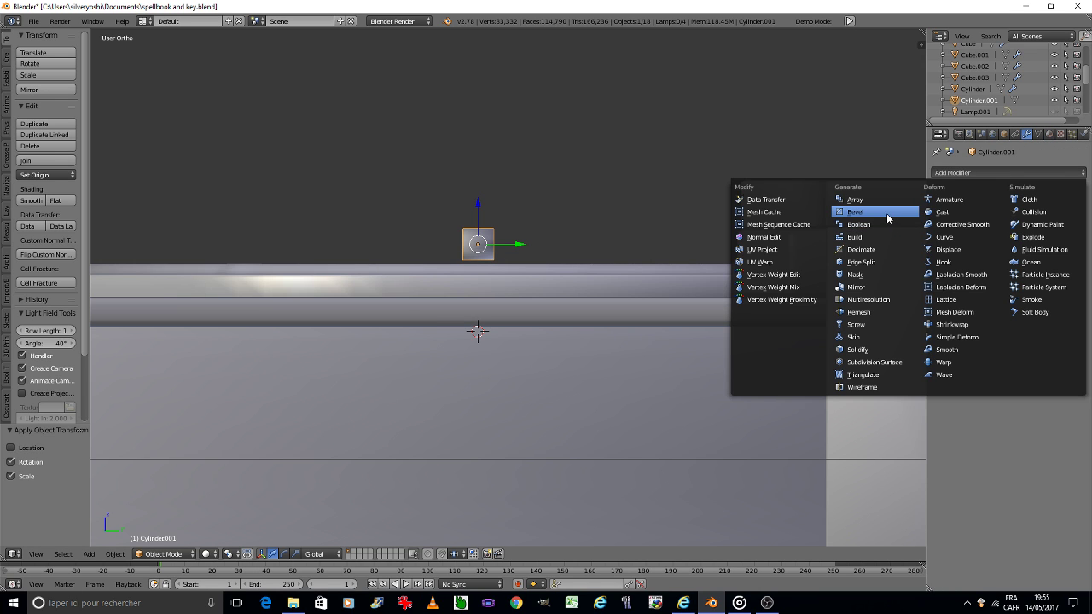
click(888, 212)
scroll(461, 232, up, 7)
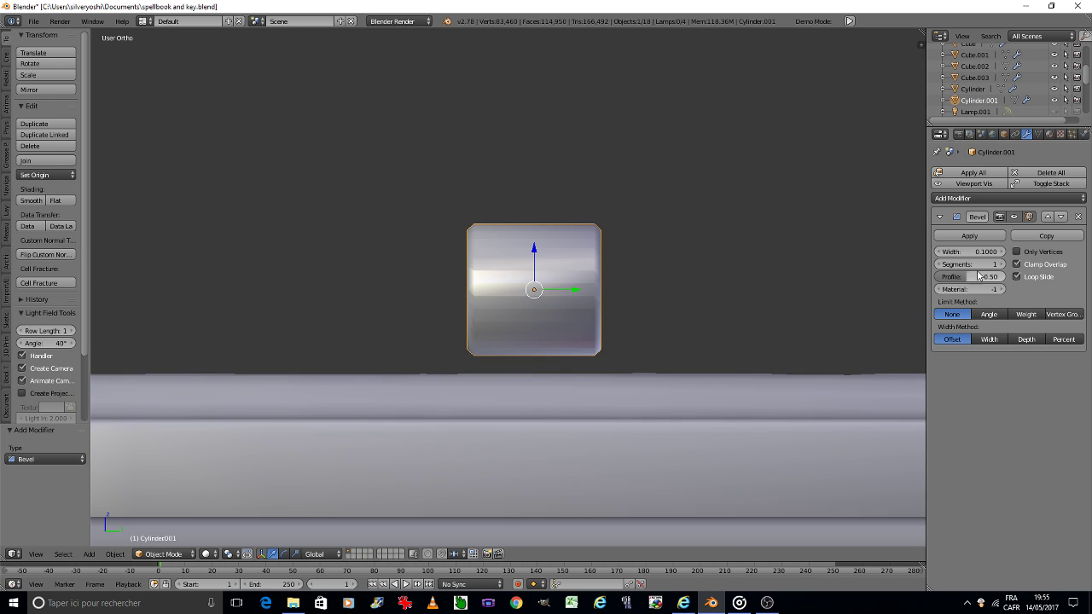
click(994, 315)
click(1003, 265)
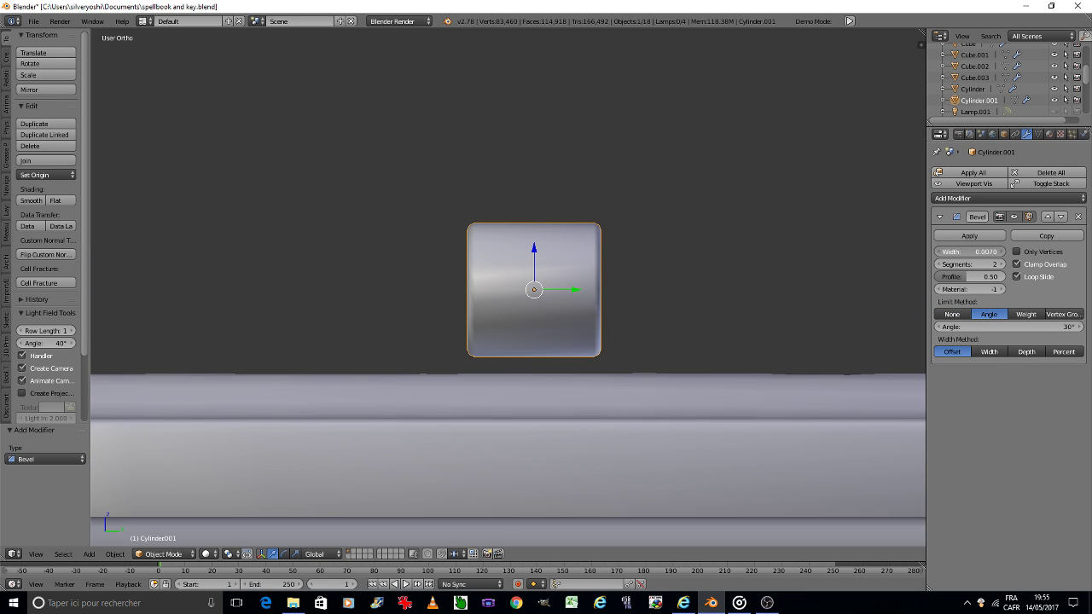
Move the cylinder along Y into position, checking its placement in wireframe view.
scroll(605, 264, down, 3)
scroll(715, 299, down, 2)
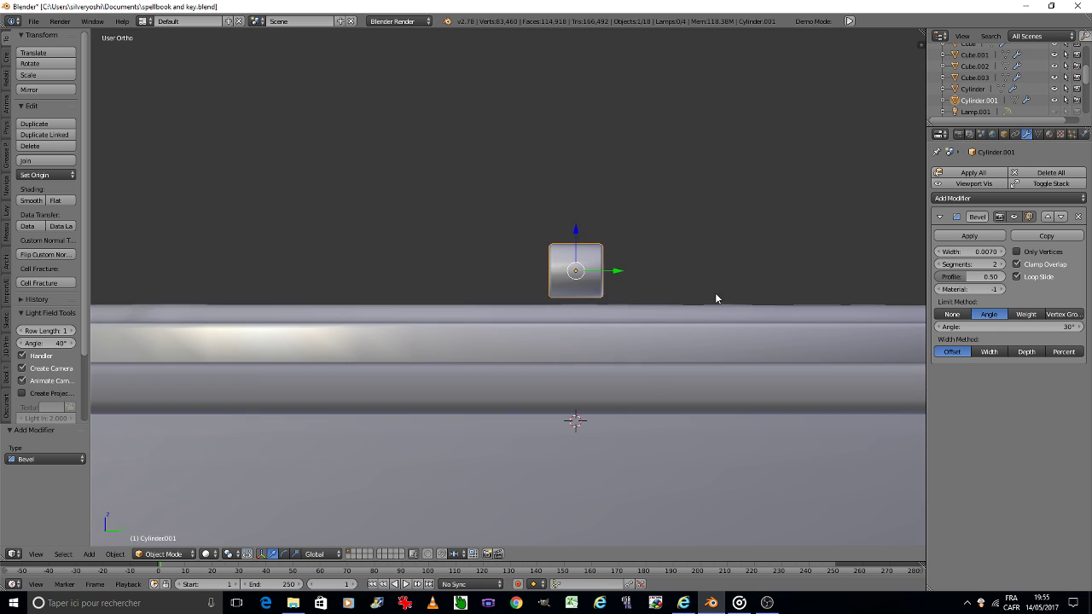
scroll(715, 299, down, 4)
shift+middle_drag(715, 299, 373, 307)
key(g)
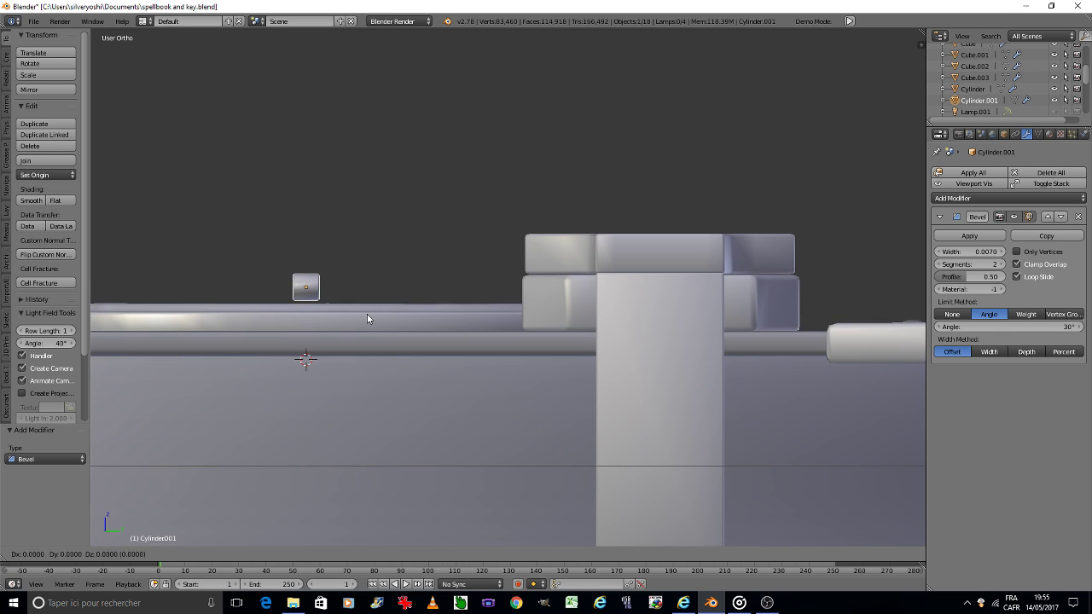
key(y)
click(719, 322)
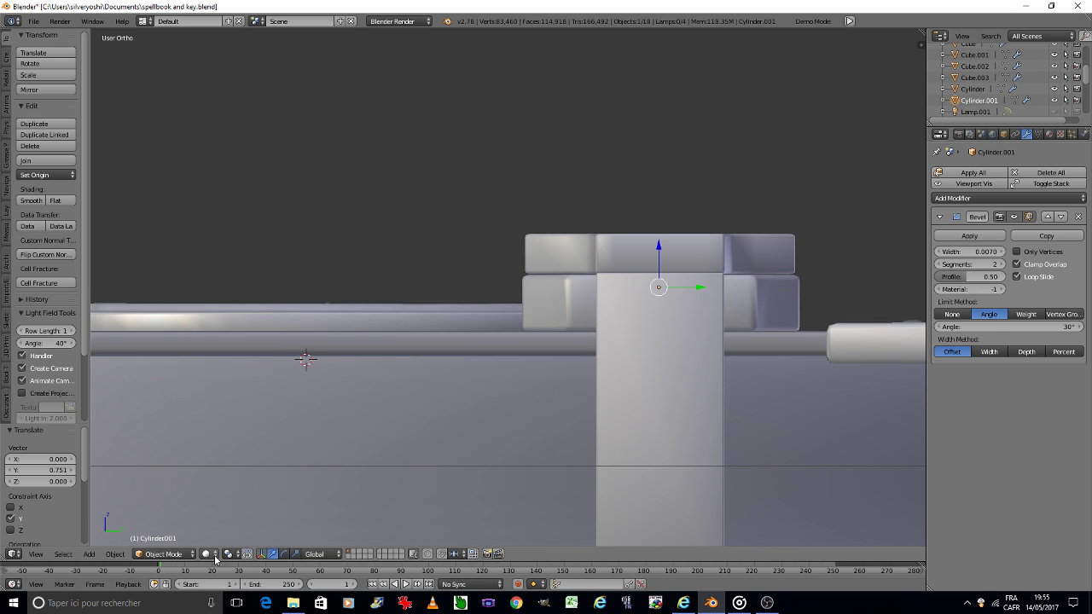
click(212, 554)
click(225, 529)
scroll(704, 280, up, 6)
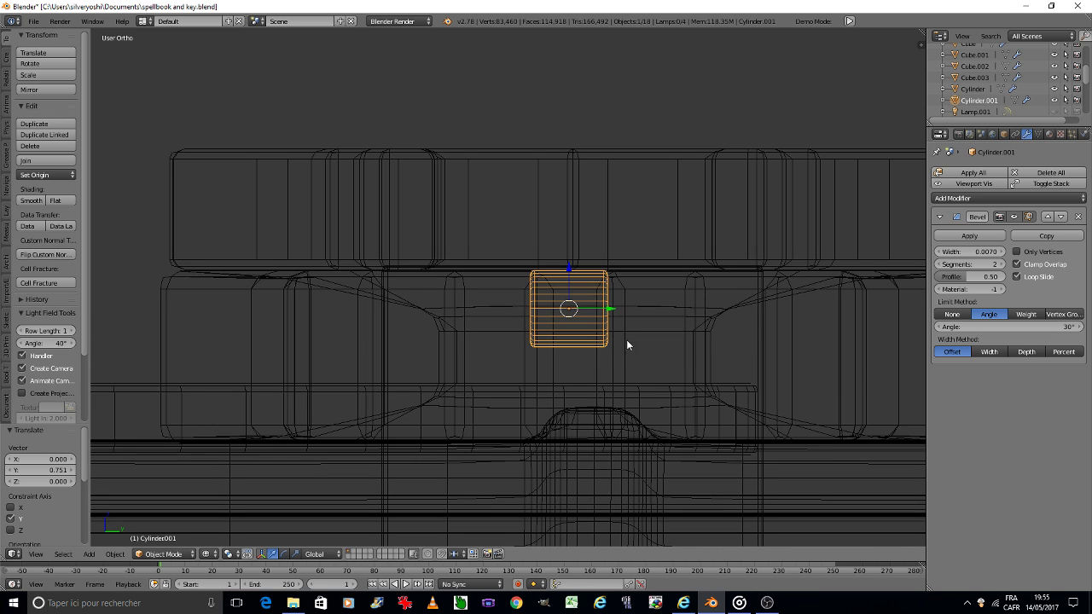
key(g)
key(y)
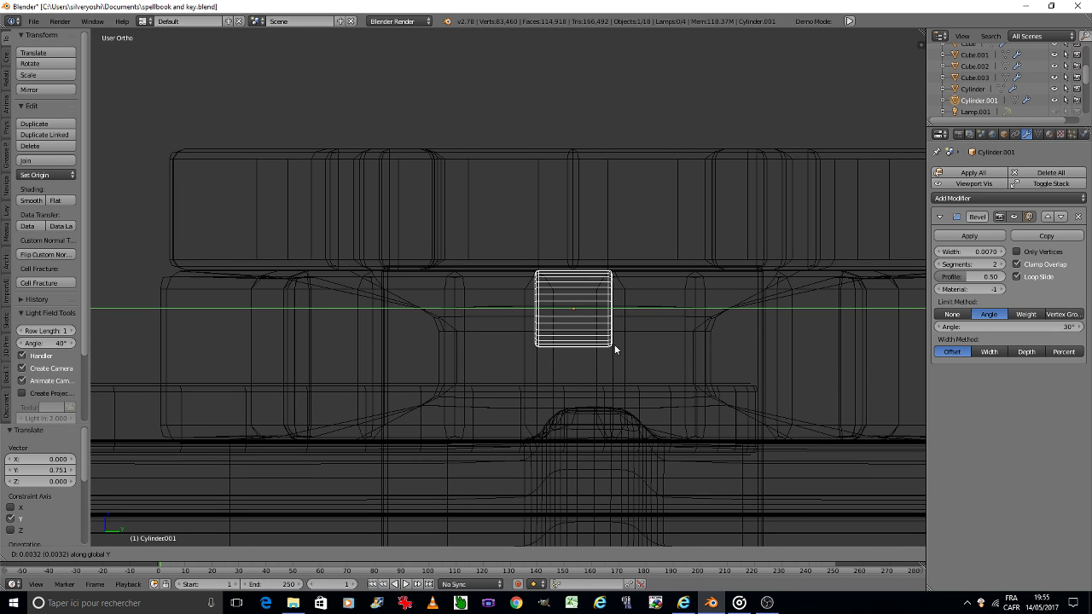
click(614, 344)
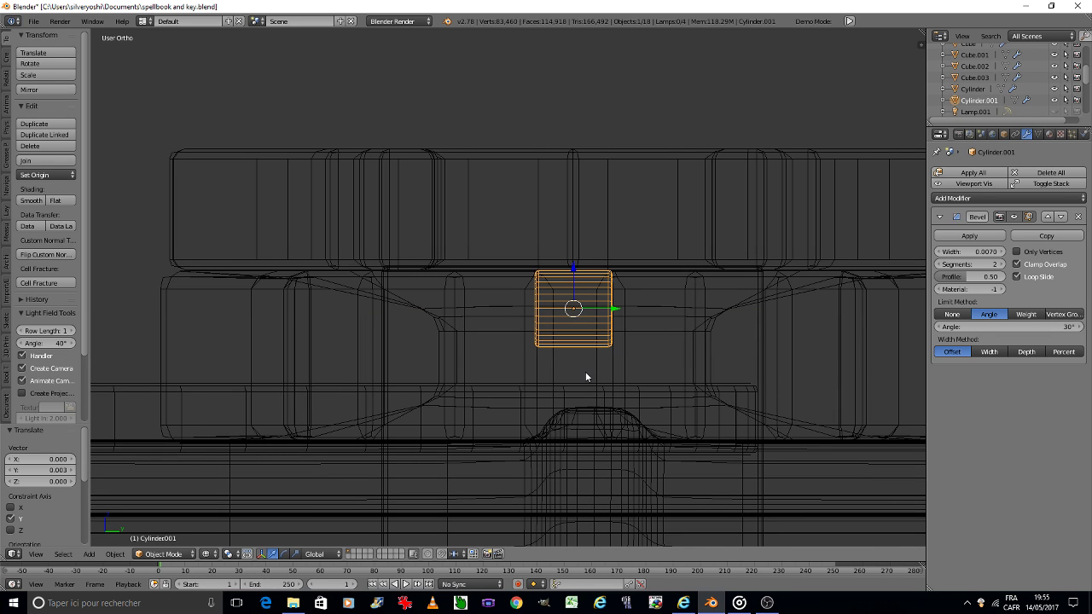
Stretch the cylinder wider along Y and apply its scale.
key(s)
key(y)
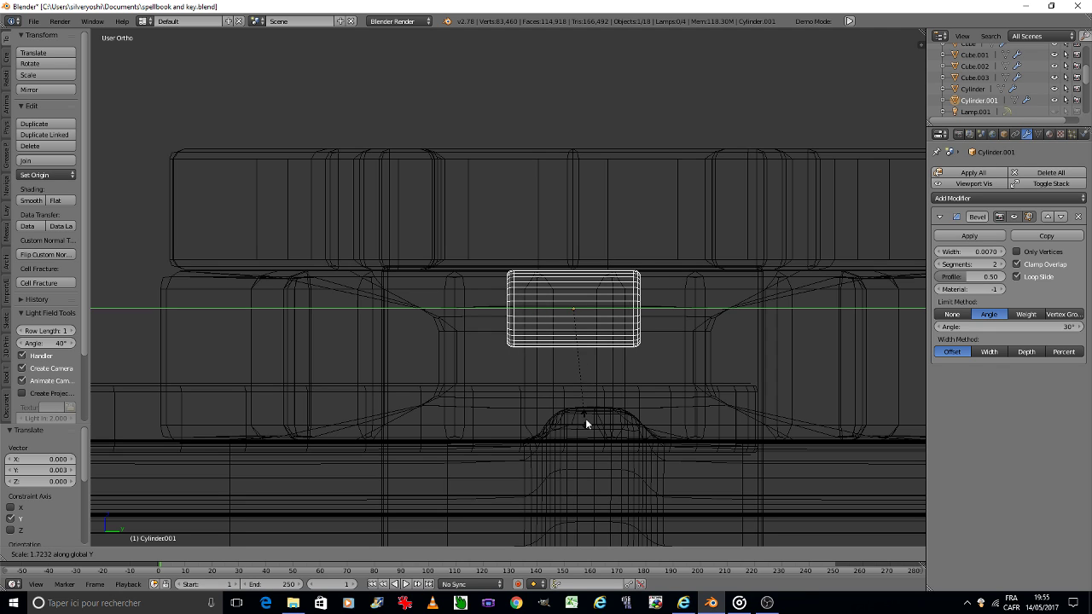
click(586, 422)
key(ctrl+a)
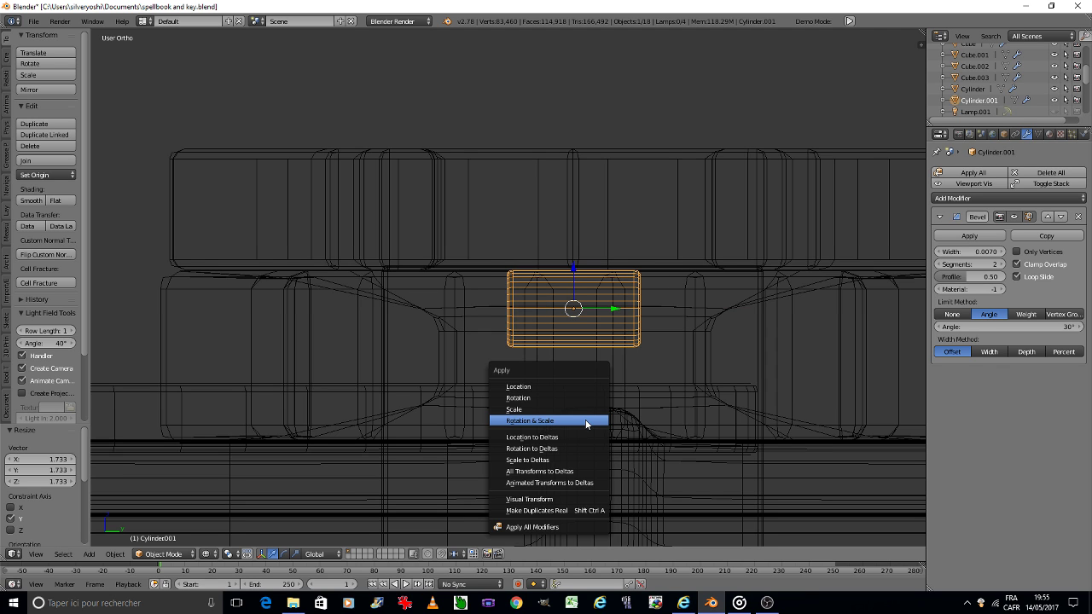
click(585, 421)
Place a Y-axis copy beside the original cylinder, slightly narrowed along Y.
key(shift+d)
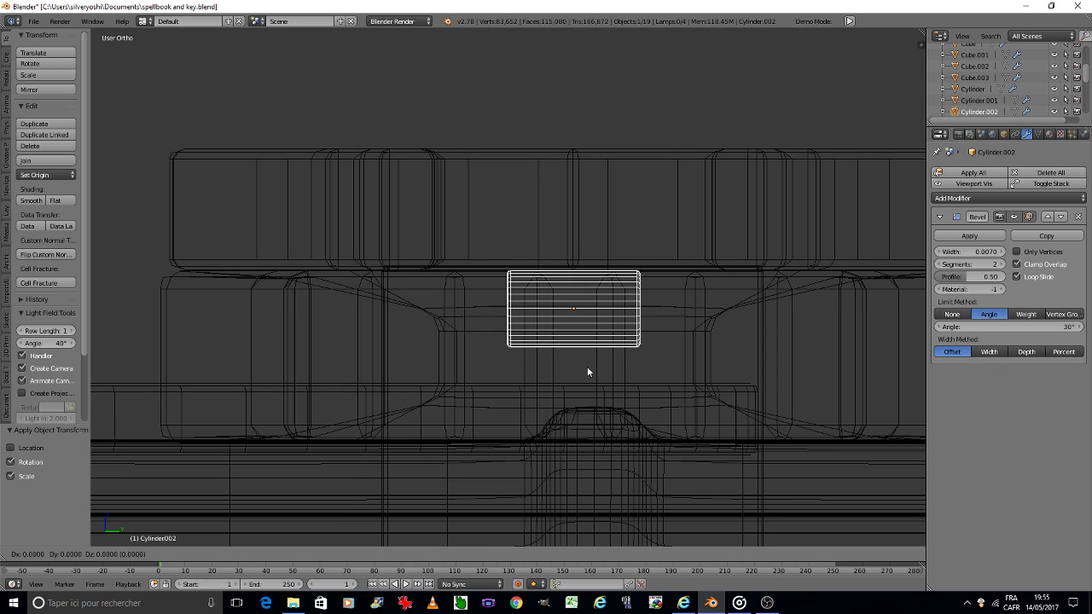
key(y)
click(712, 367)
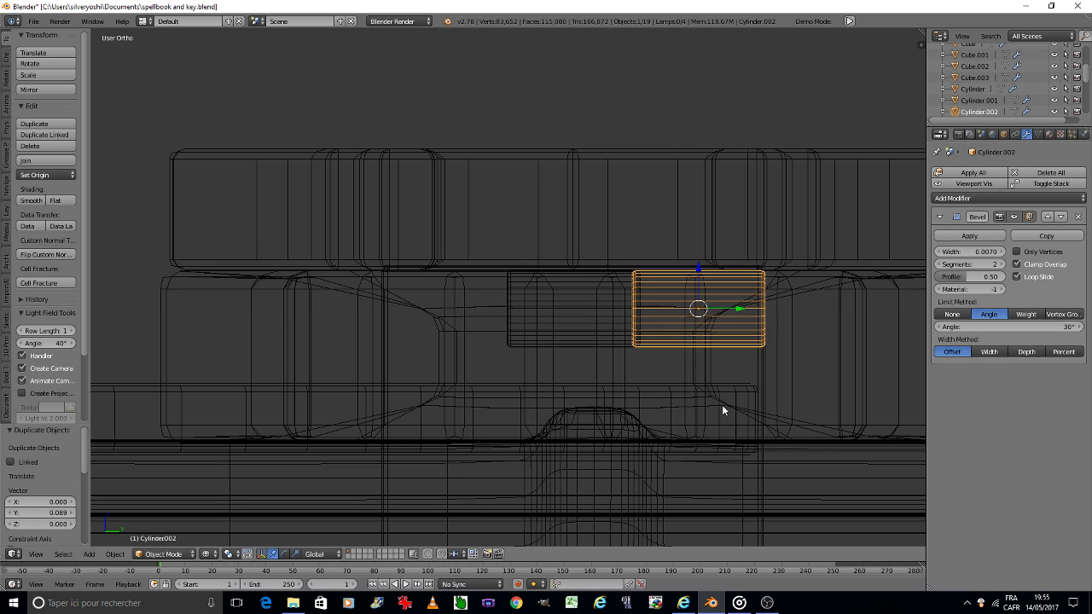
key(s)
key(y)
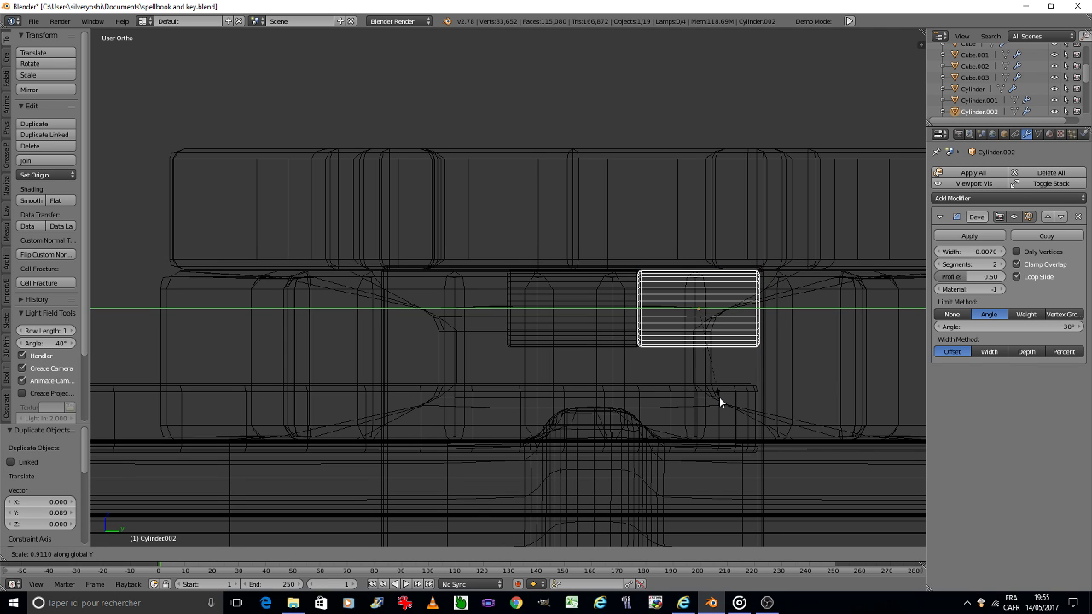
click(719, 397)
key(g)
key(y)
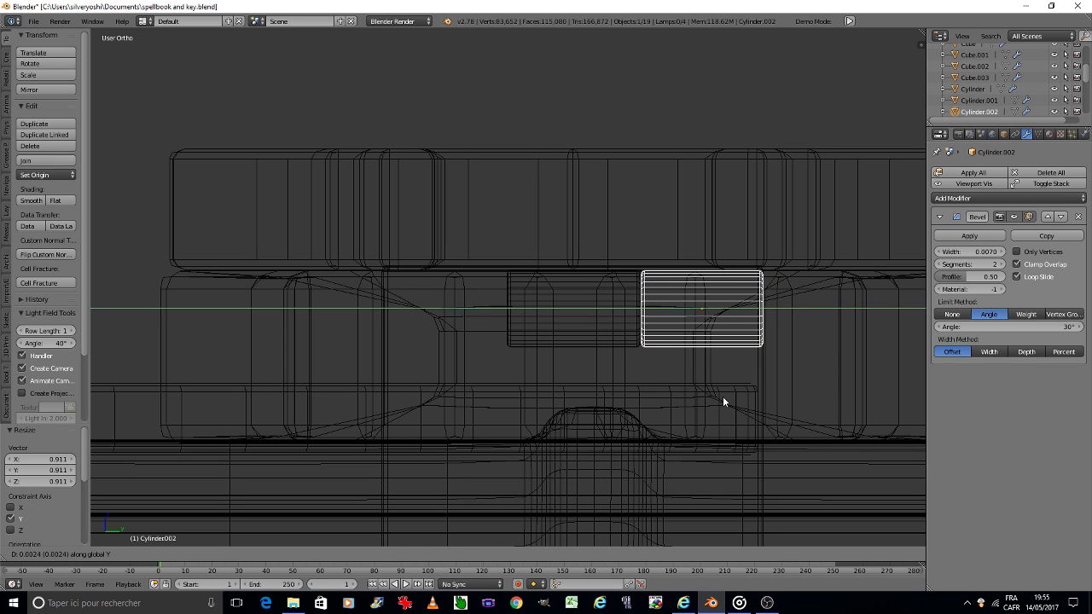
click(723, 396)
Place a third cylinder copy on the left along Y and apply rotation and scale to the copies.
key(shift+d)
key(y)
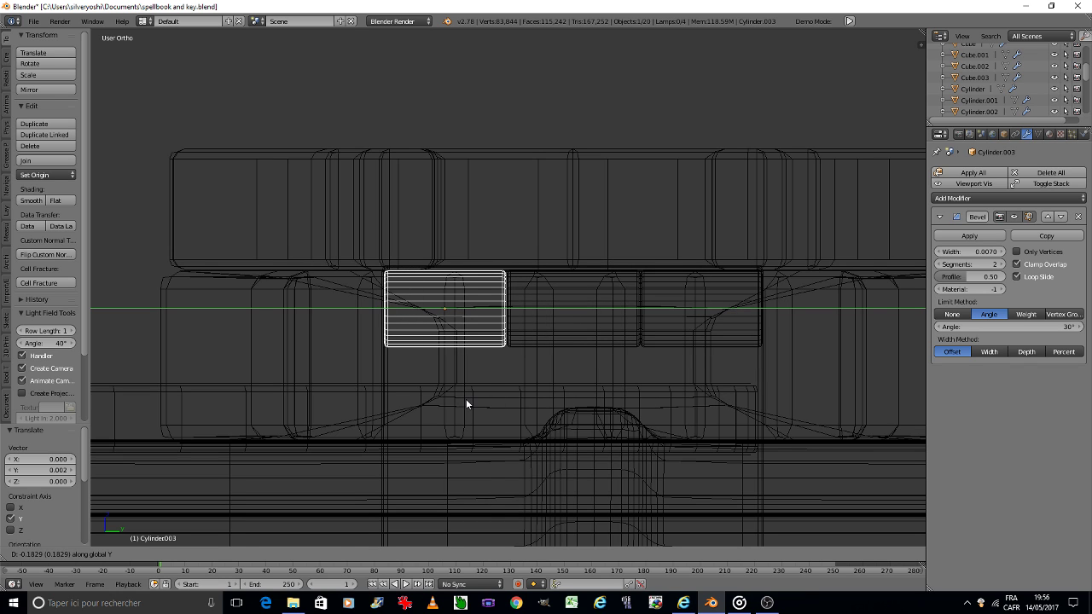
click(465, 398)
key(ctrl+a)
click(472, 392)
right_click(707, 326)
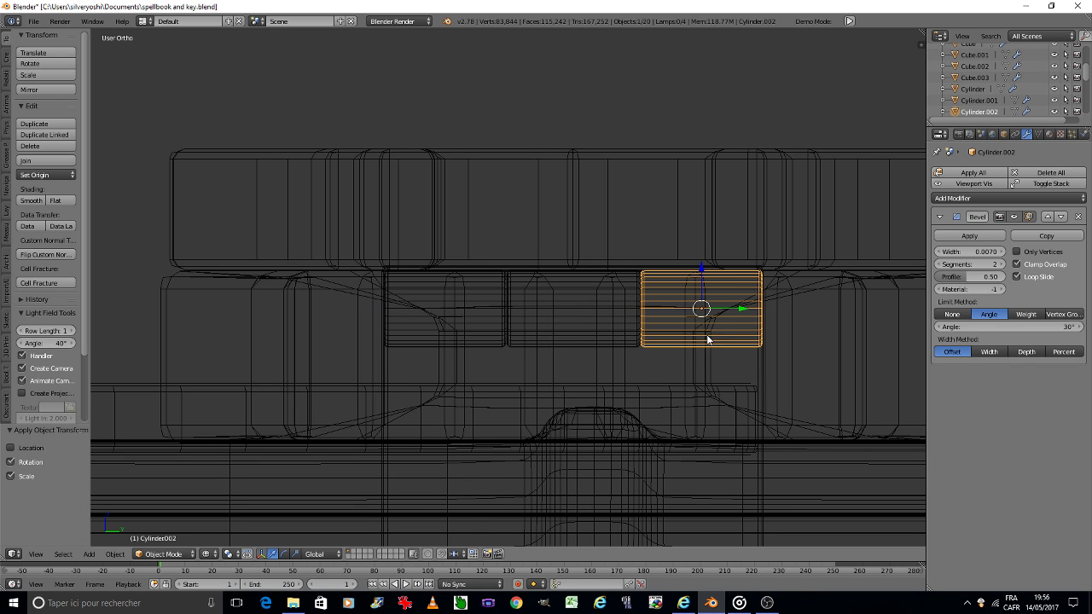
key(ctrl+a)
click(707, 339)
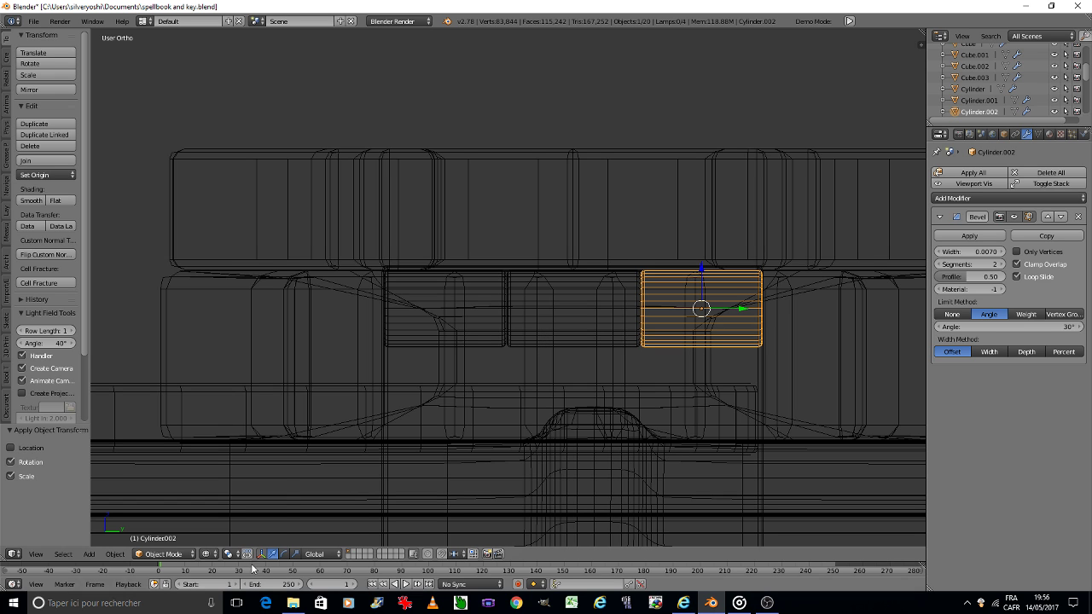
Return to solid shading and review the cylinders' material settings.
click(209, 554)
click(244, 512)
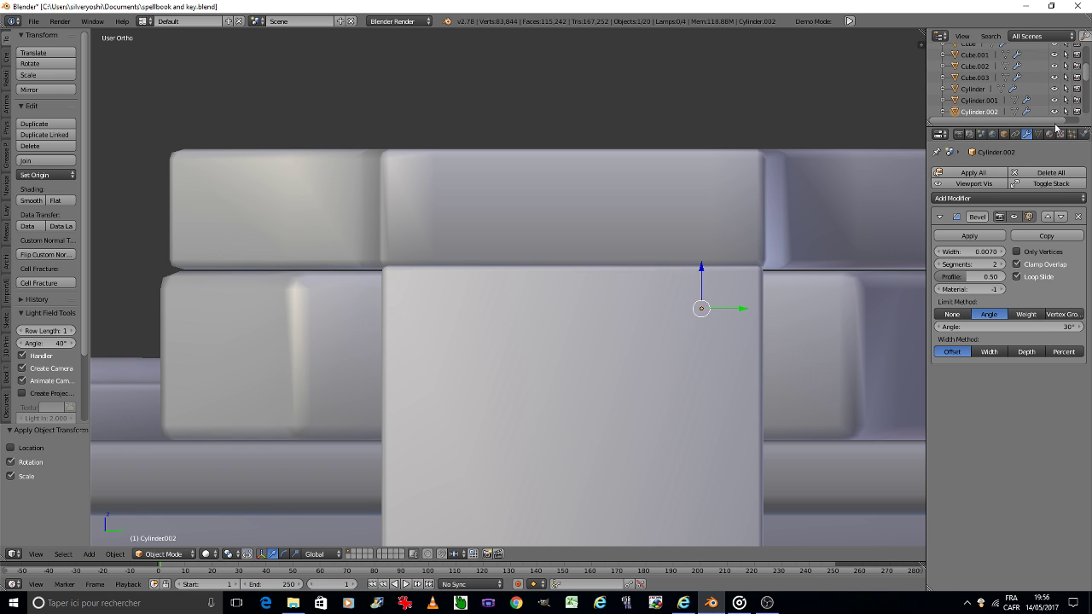
click(1048, 134)
scroll(674, 209, down, 4)
key(KP_6)
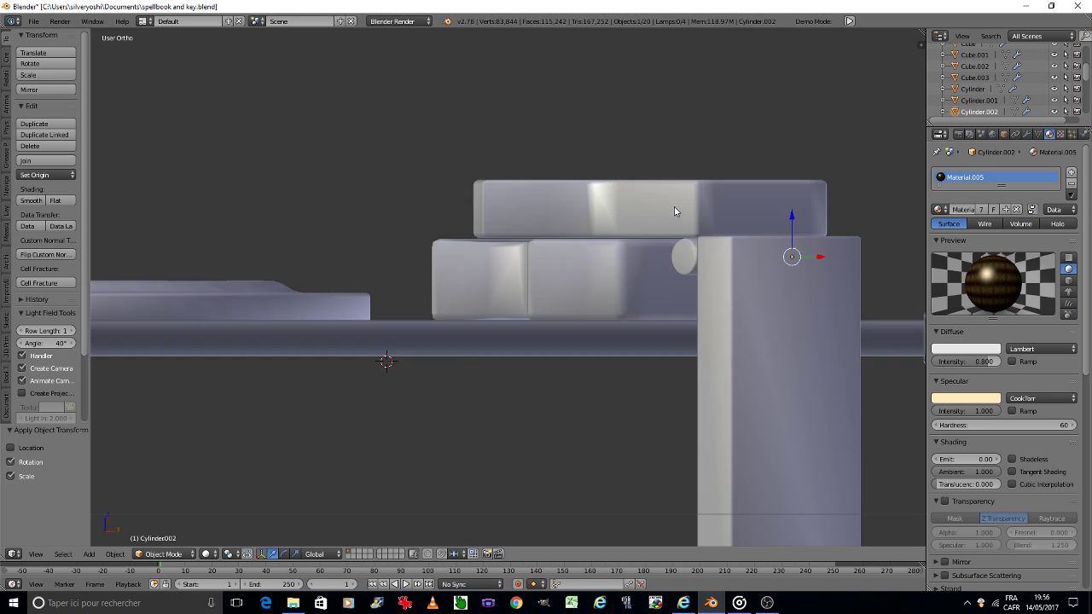
scroll(768, 256, up, 4)
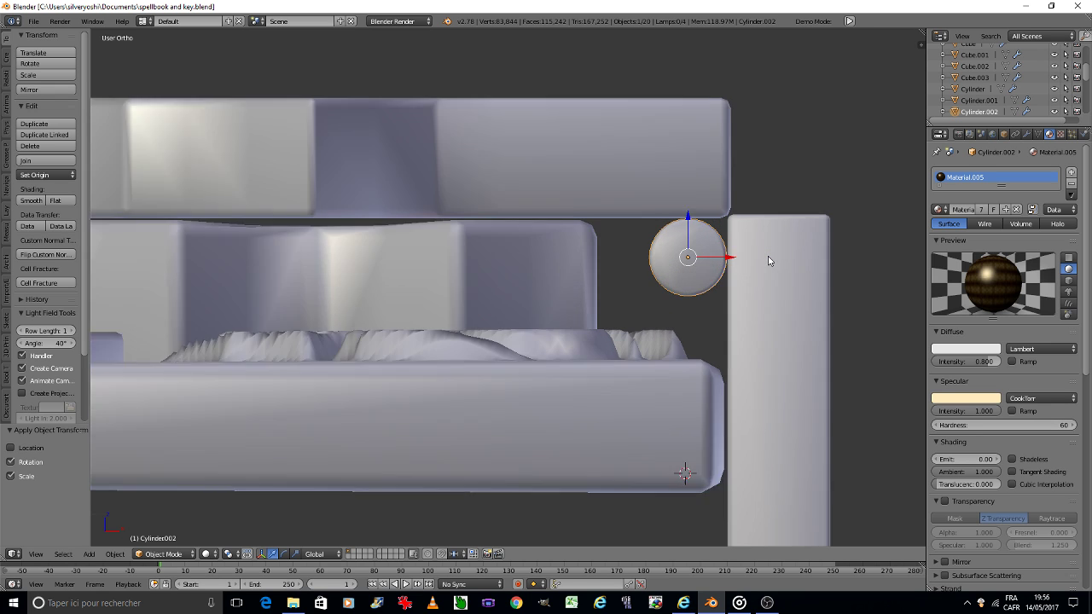
scroll(767, 253, up, 3)
scroll(756, 254, up, 2)
scroll(744, 249, down, 5)
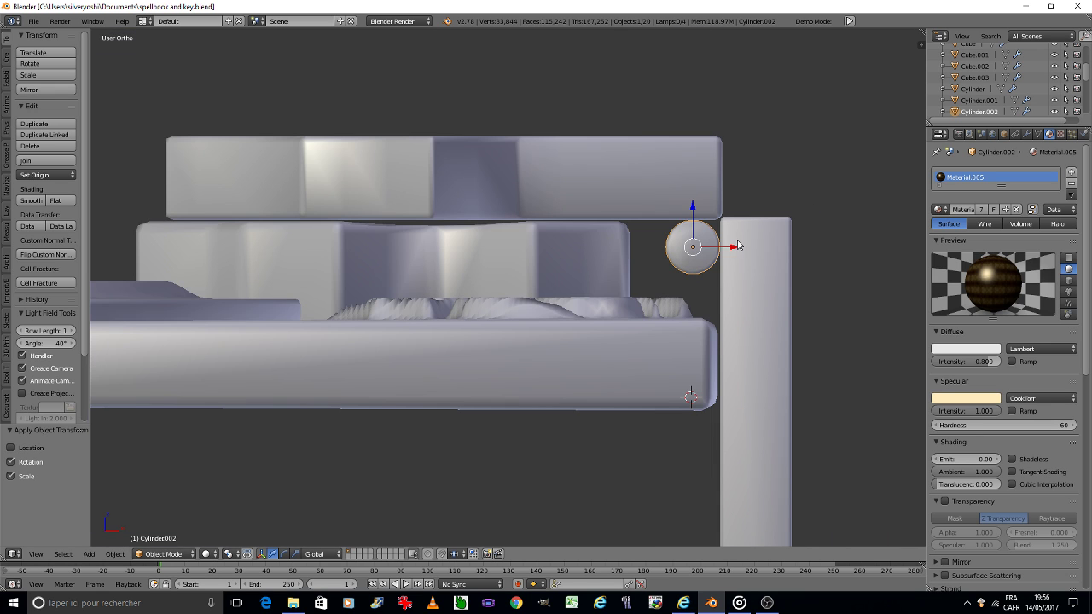
In wireframe view, circle-select the three ring pieces at the clasp.
click(209, 555)
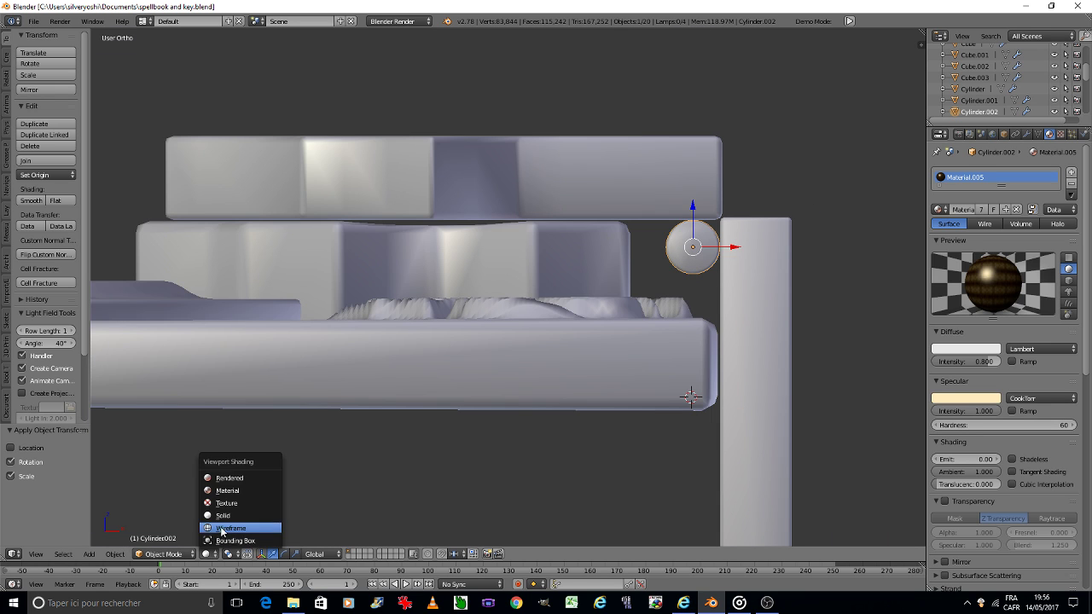
click(224, 525)
scroll(697, 180, up, 4)
key(c)
drag(639, 344, 700, 360)
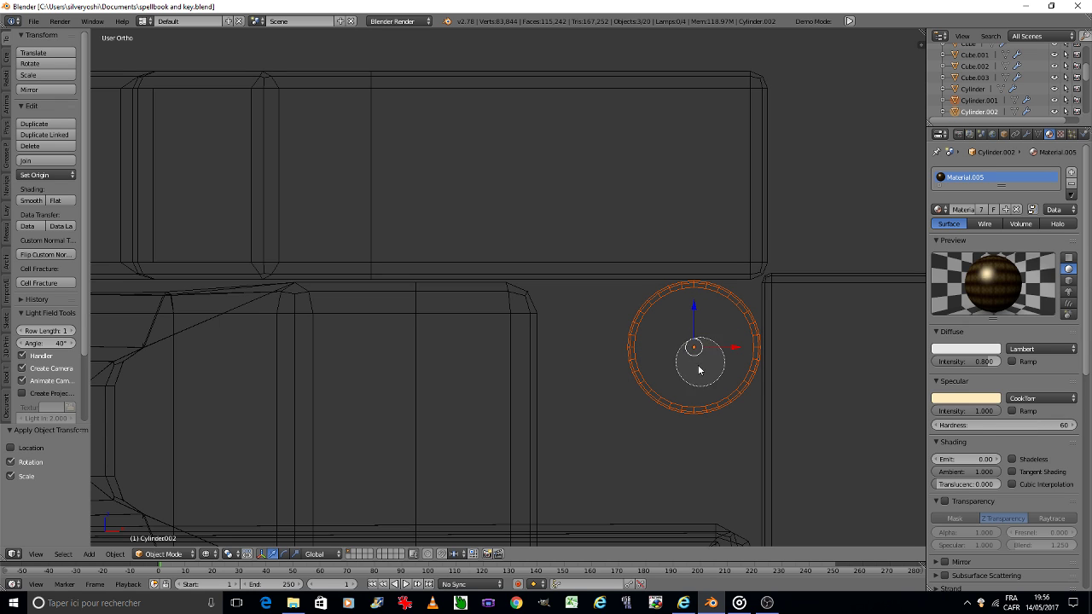
right_click(698, 346)
scroll(695, 341, down, 2)
scroll(684, 313, down, 5)
shift+middle_drag(683, 313, 677, 133)
Duplicate the three rings and move the copies 0.698 down along Z to the book's lower edge.
key(shift+d)
key(z)
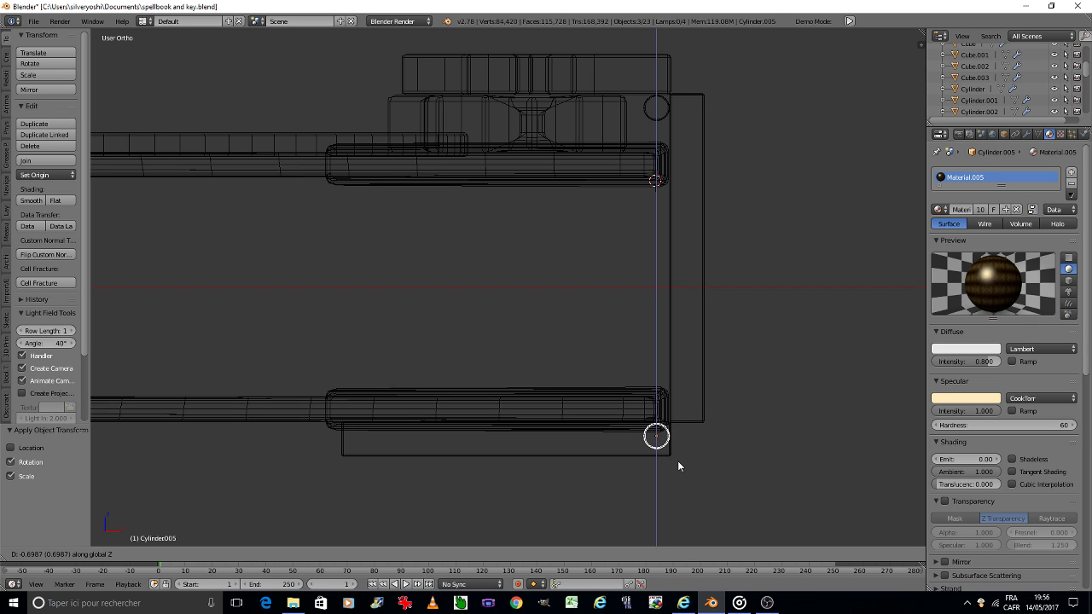
click(678, 460)
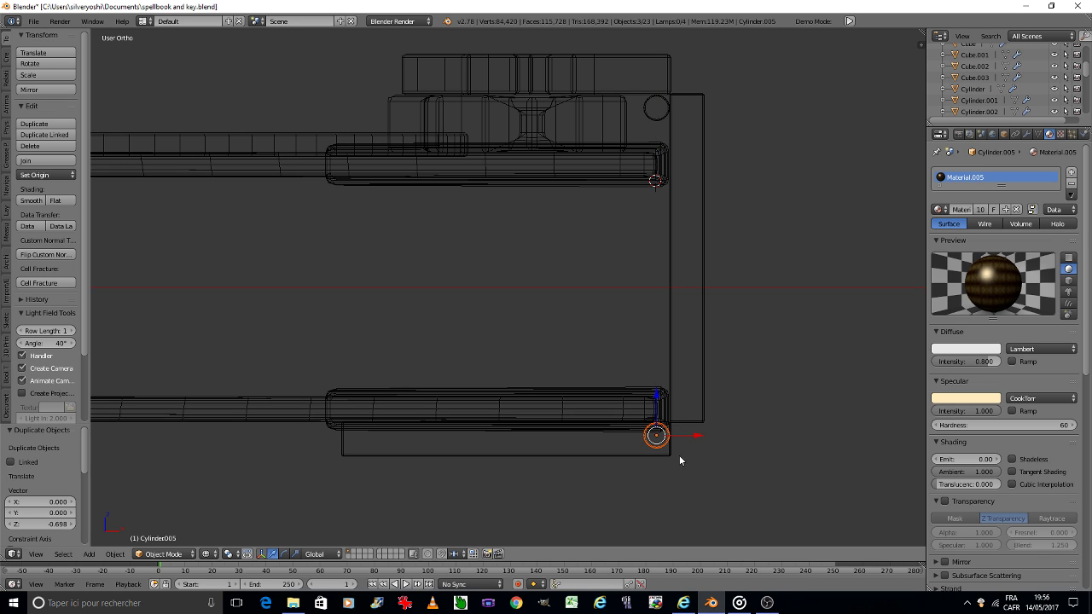
scroll(681, 430, up, 2)
scroll(665, 440, up, 6)
scroll(668, 431, up, 3)
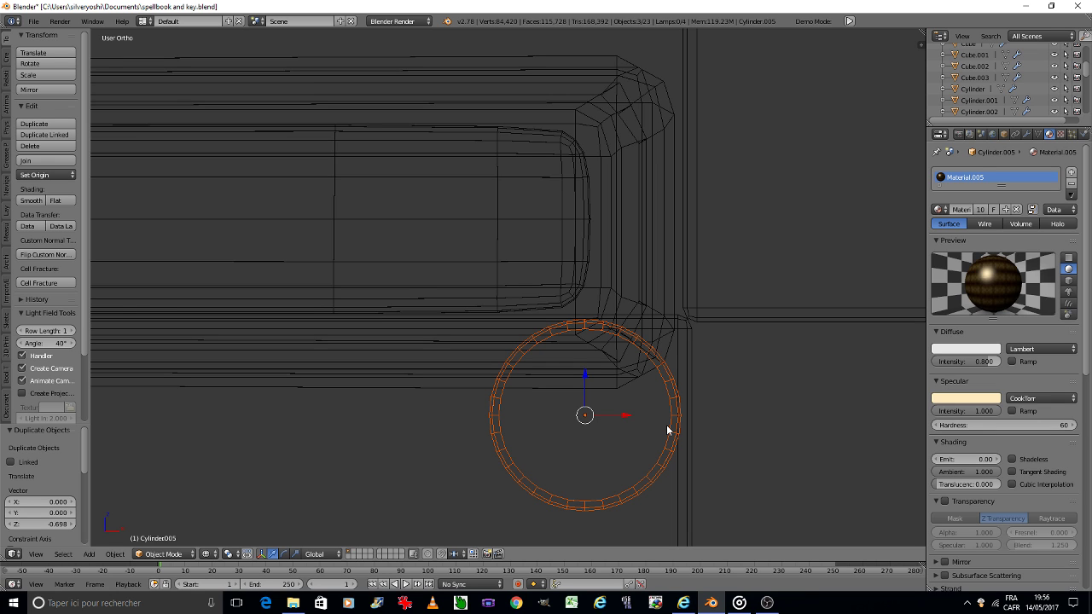
scroll(666, 430, down, 5)
scroll(664, 424, down, 3)
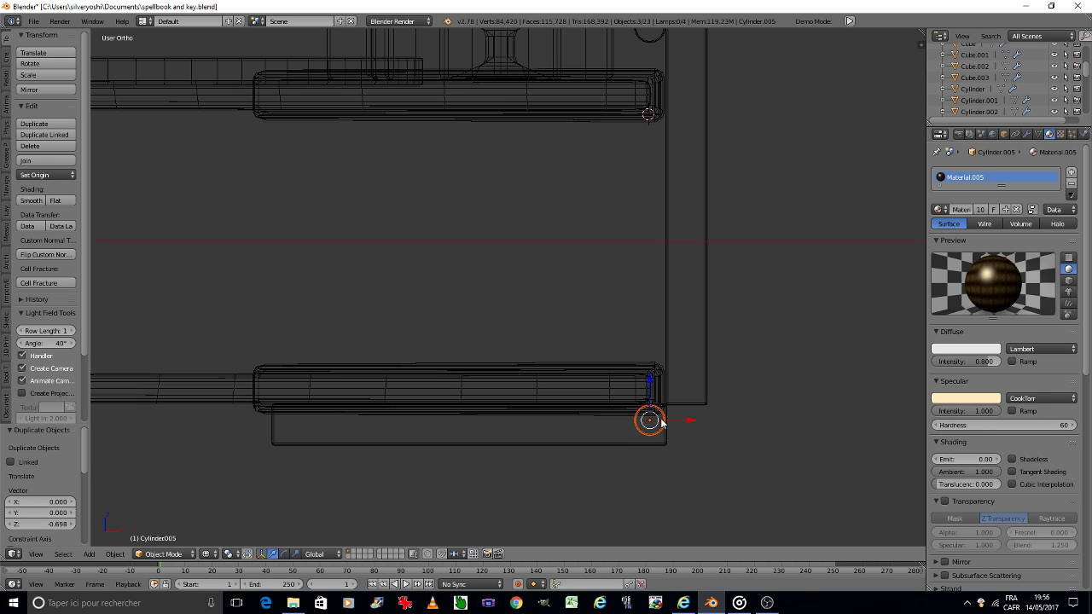
scroll(661, 422, down, 2)
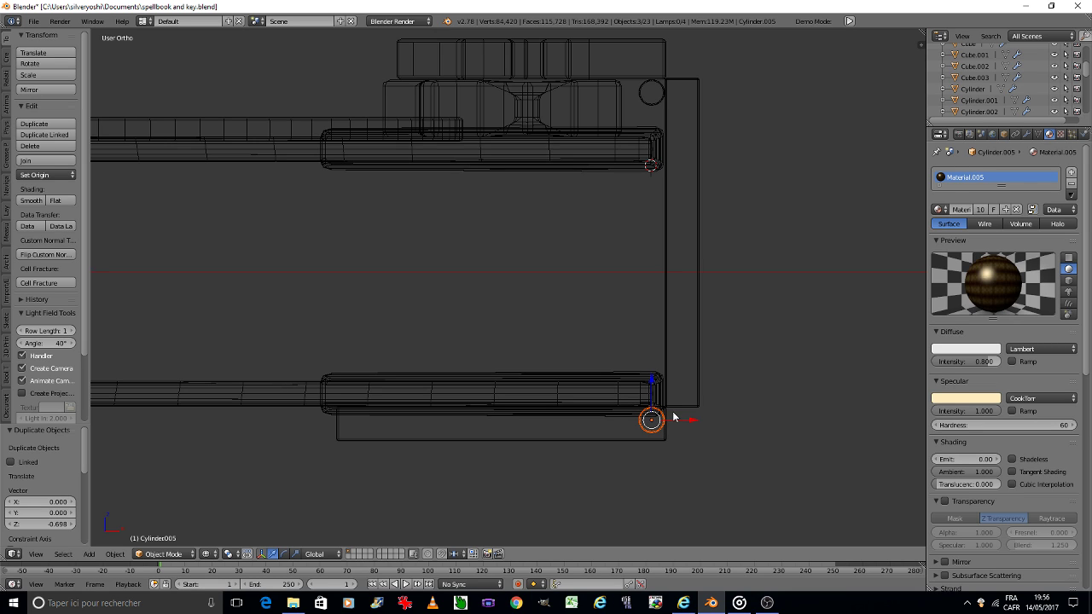
right_click(563, 442)
Lower the flat bottom box Cube.003 by 0.058 along Z.
key(g)
key(z)
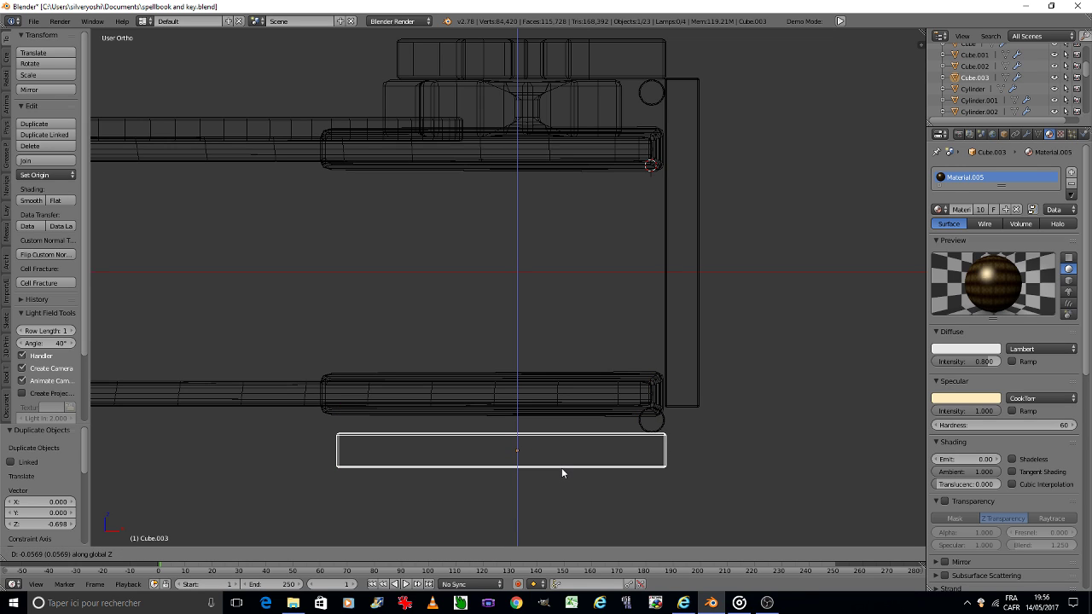
click(562, 469)
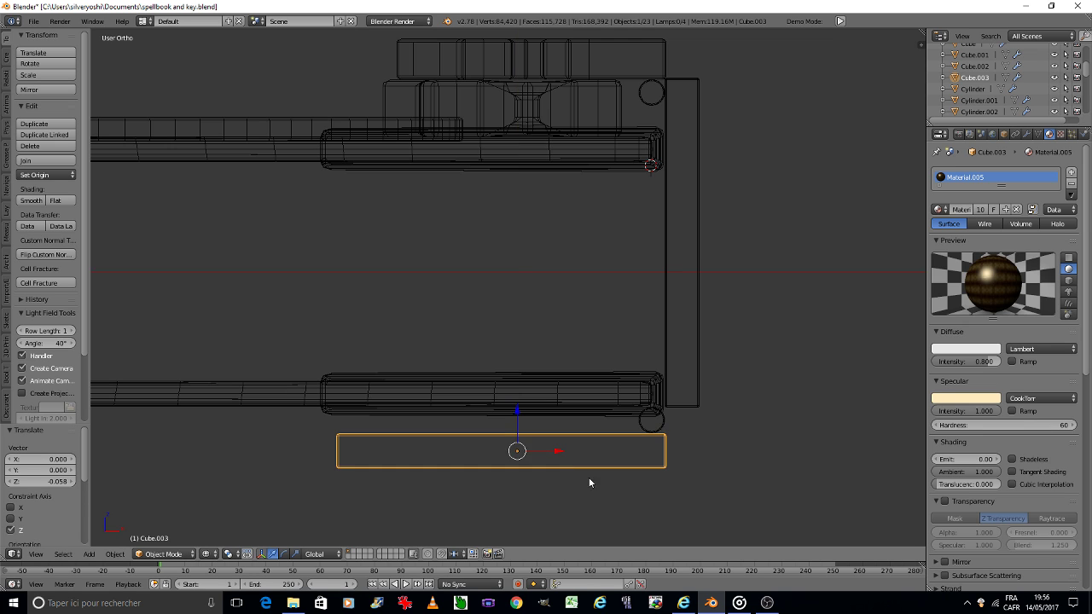
shift+middle_drag(589, 483, 549, 390)
scroll(580, 324, up, 4)
scroll(580, 324, up, 1)
scroll(580, 327, up, 5)
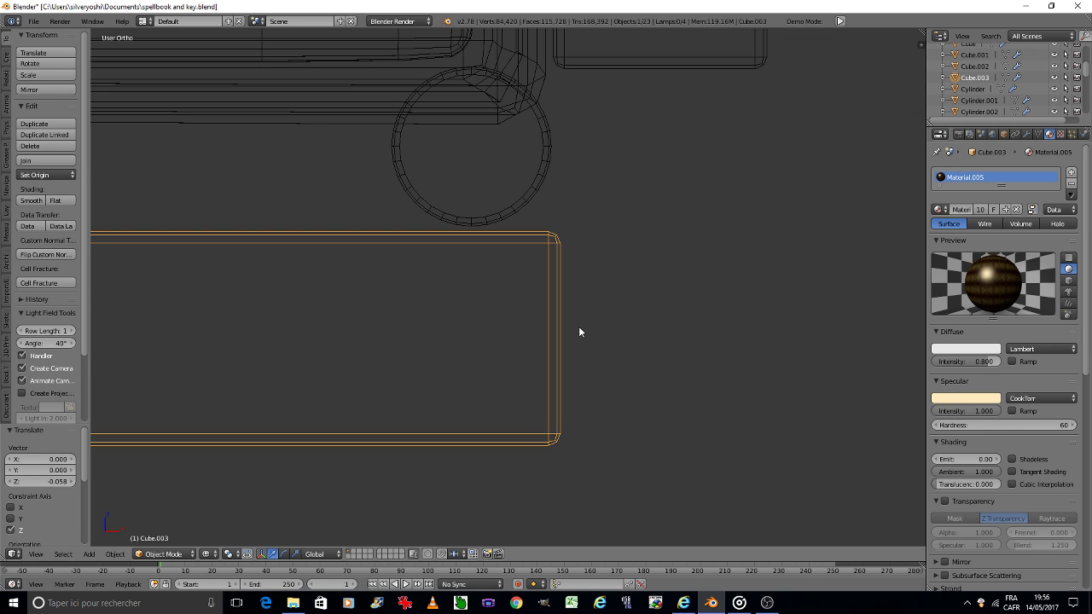
key(g)
key(z)
click(577, 328)
In Edit Mode, drop Cube.002's bottom face 0.056 along Z to meet the lower box.
click(627, 67)
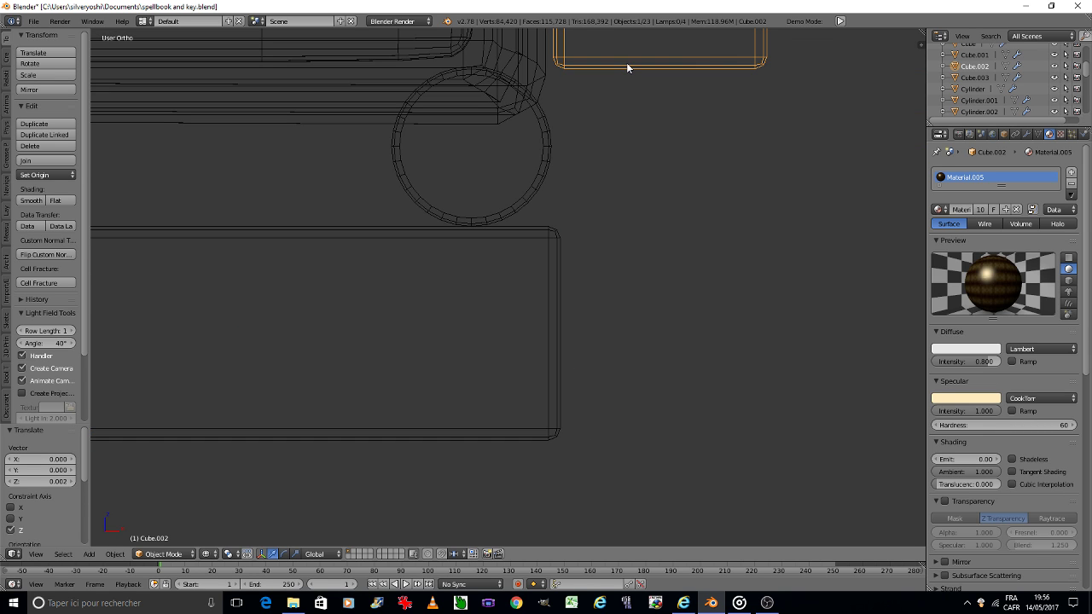
key(Tab)
click(666, 63)
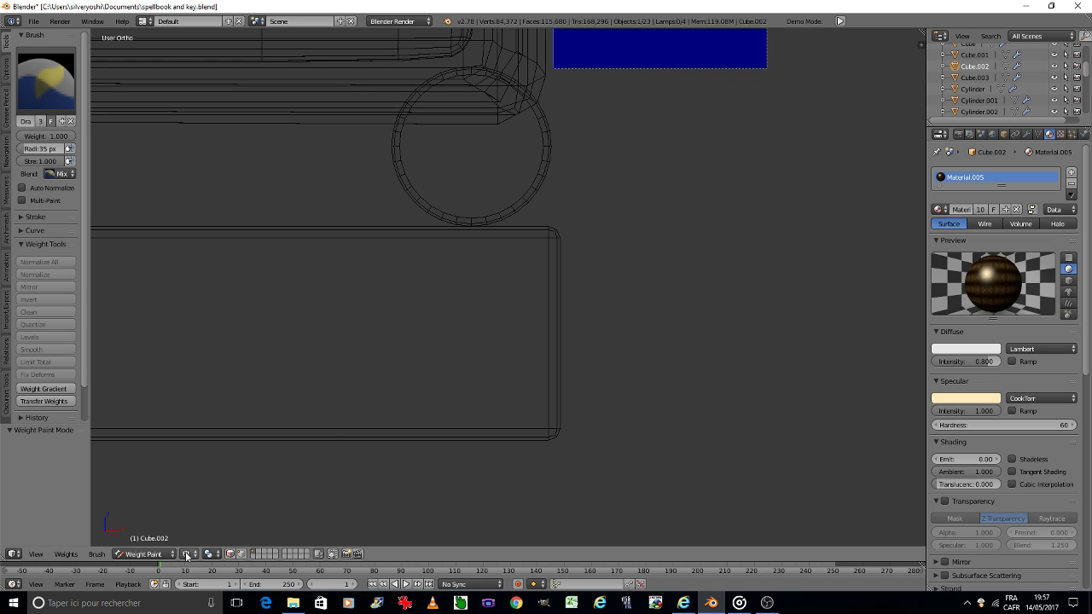
click(145, 554)
click(158, 520)
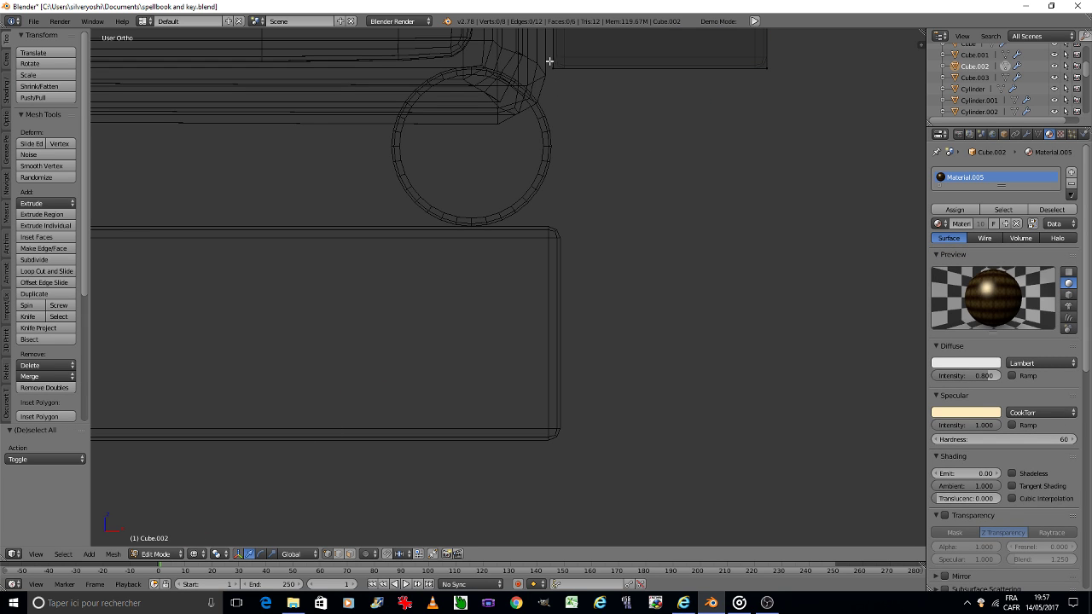
click(658, 66)
key(g)
key(z)
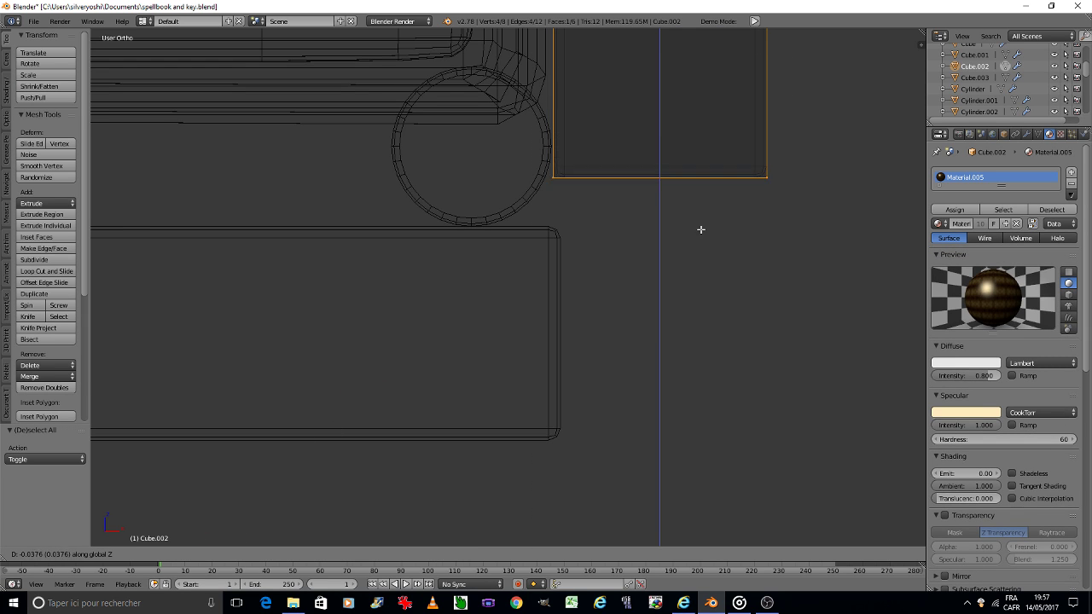
click(702, 277)
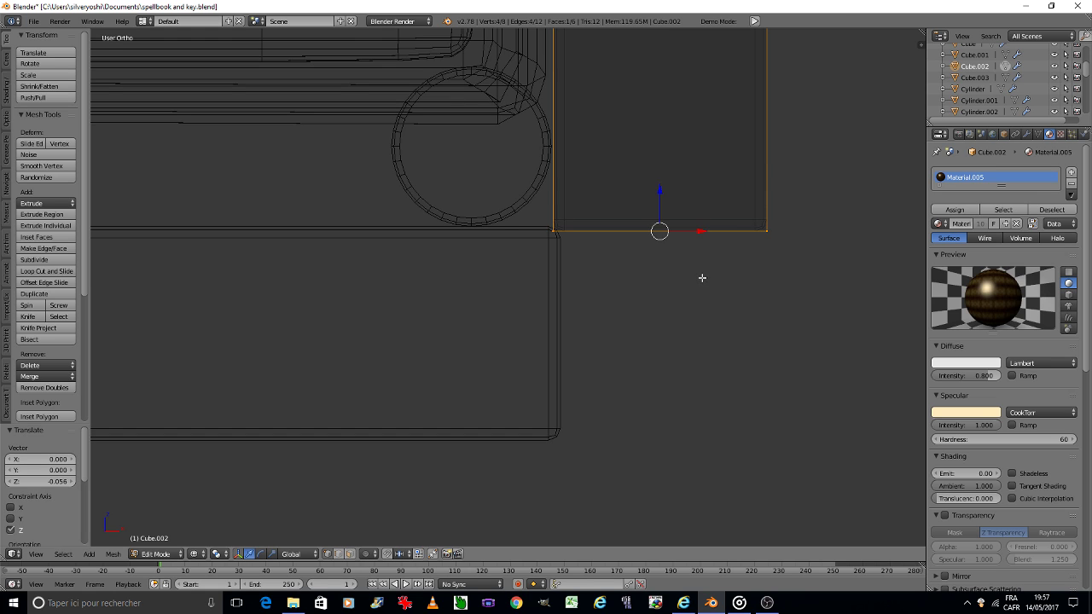
key(Tab)
click(594, 286)
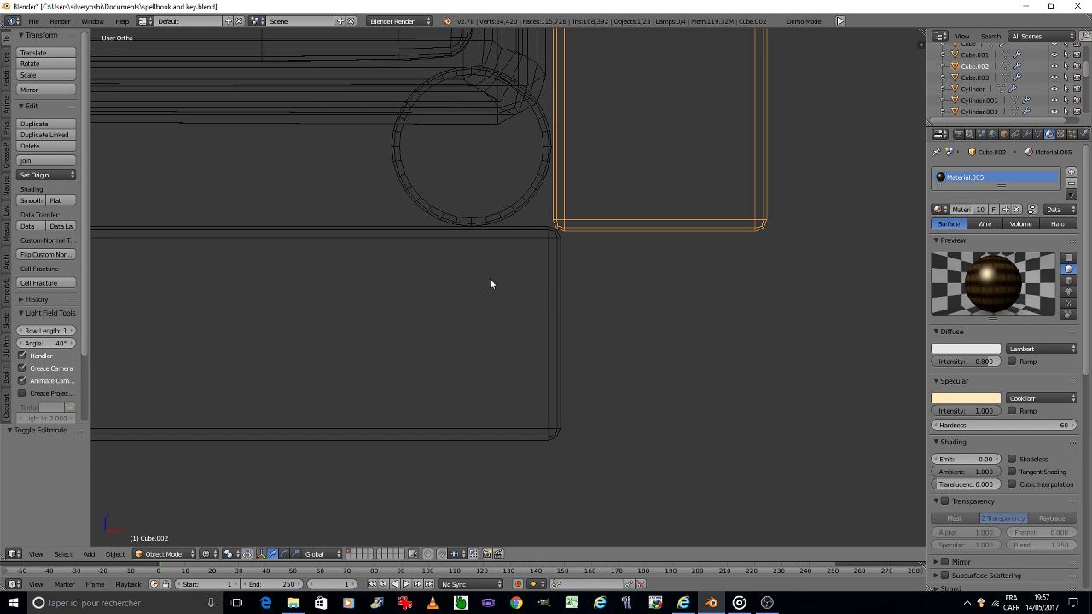
Select the flat bottom box Cube.003 on its own.
key(a)
right_click(552, 256)
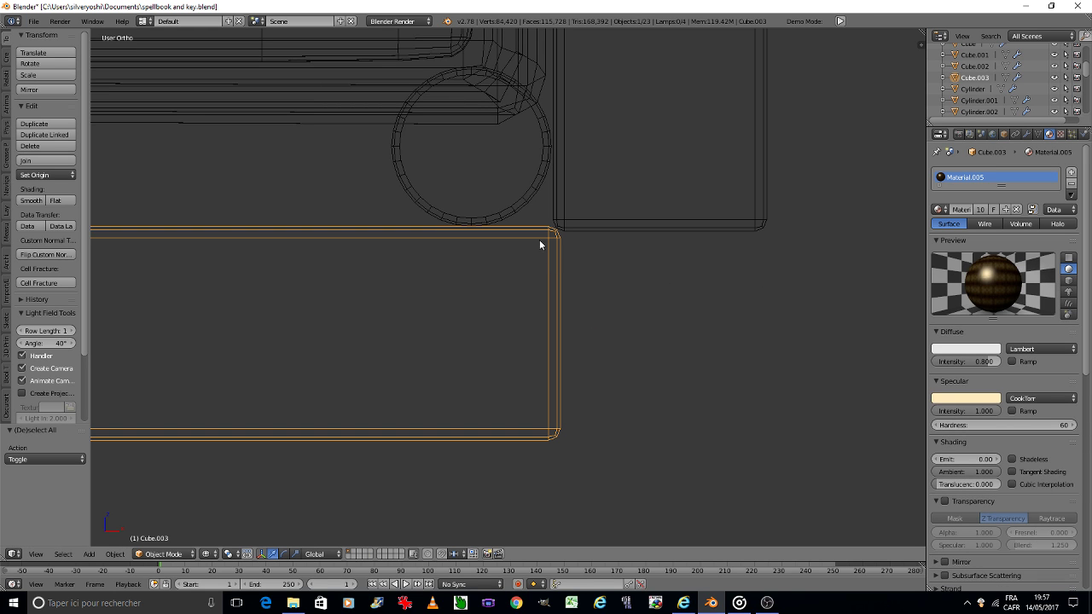
right_click(521, 202)
scroll(501, 231, down, 4)
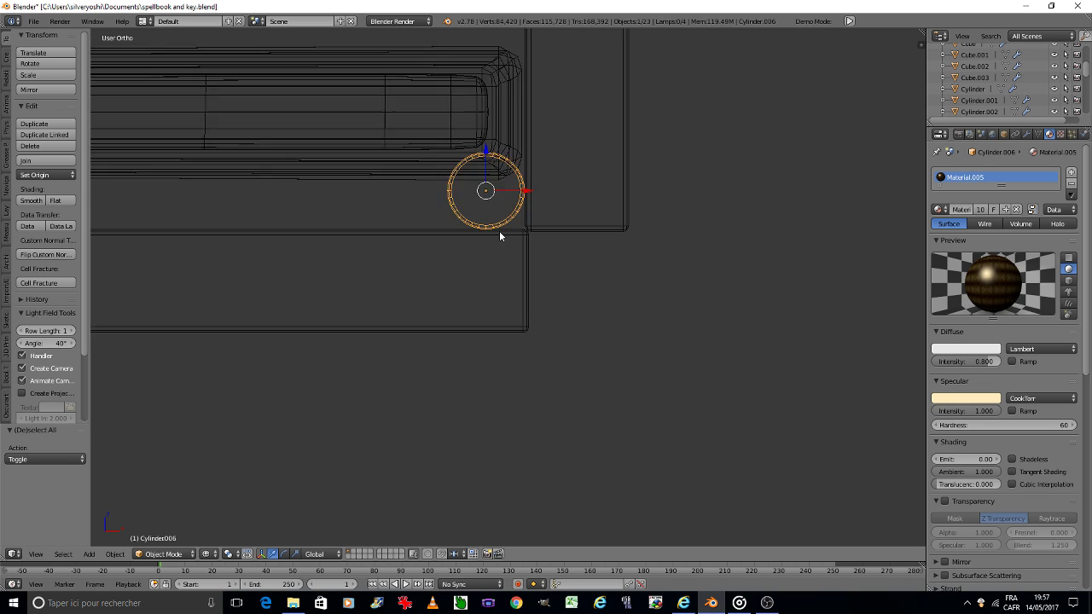
scroll(495, 229, down, 2)
scroll(488, 229, down, 5)
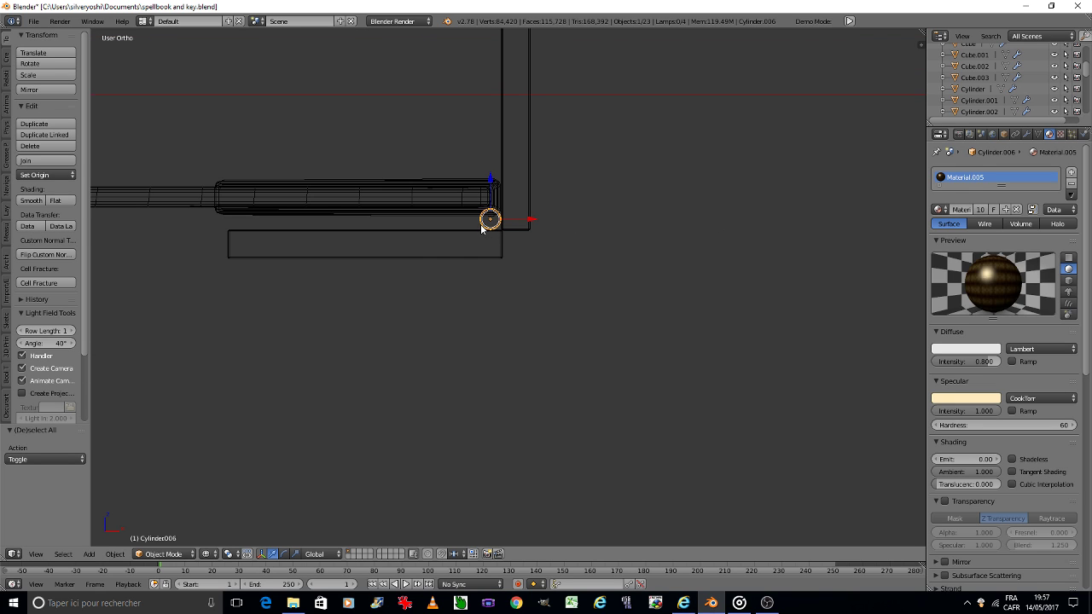
right_click(335, 240)
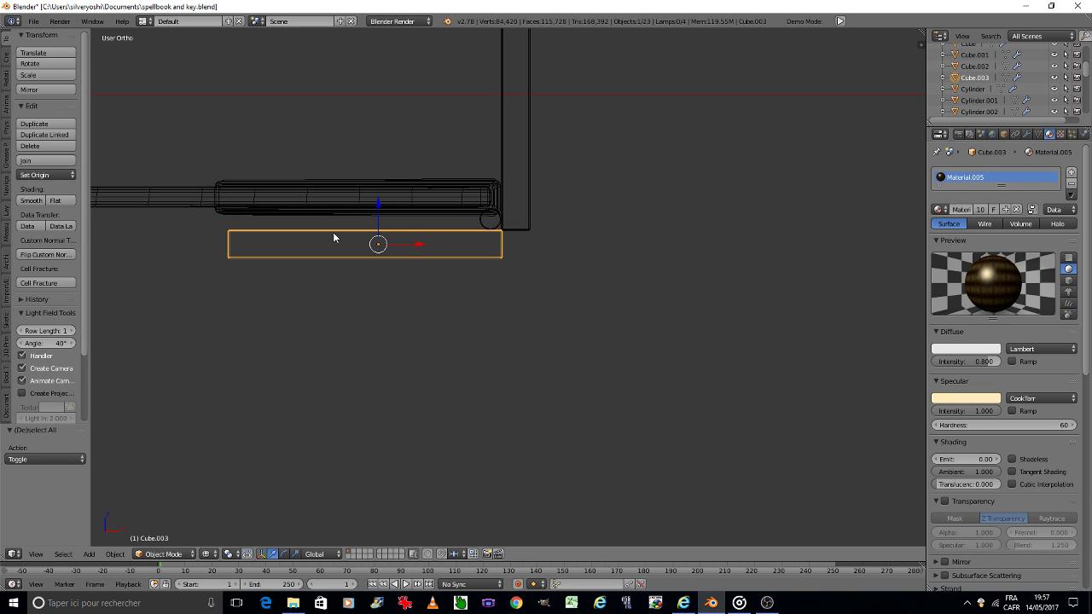
Duplicate Cube.003 just above itself, then narrow the copy along X and flatten it along Z.
key(shift+d)
key(z)
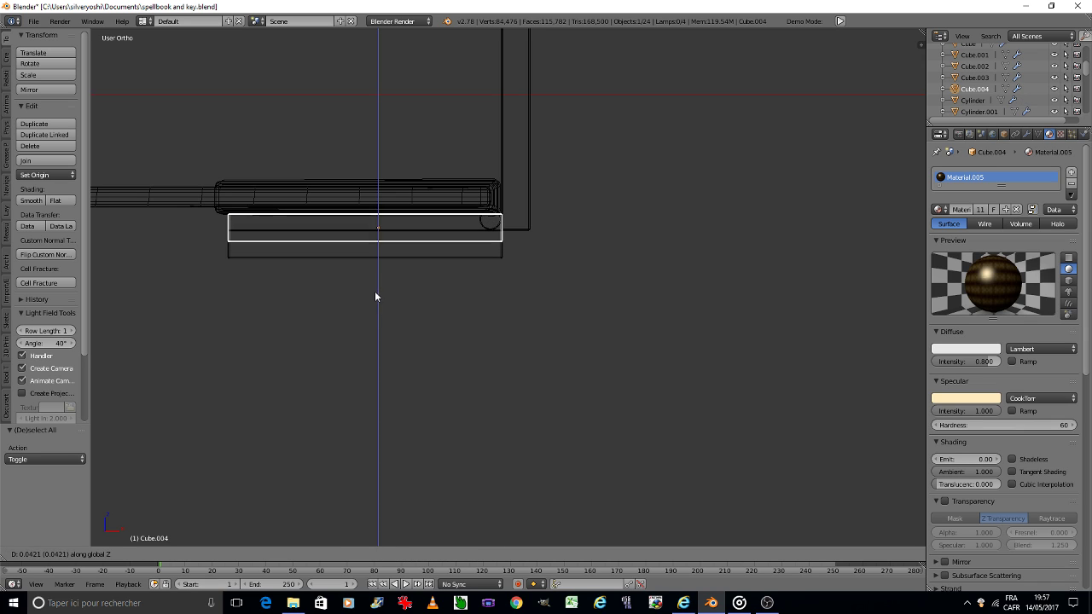
click(372, 282)
key(s)
key(x)
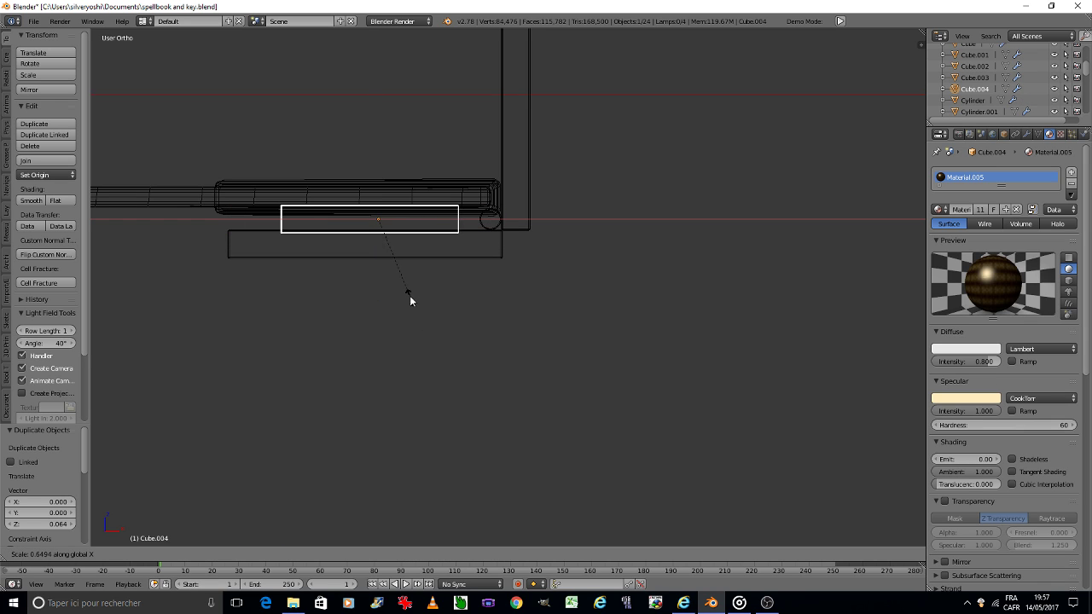
click(403, 287)
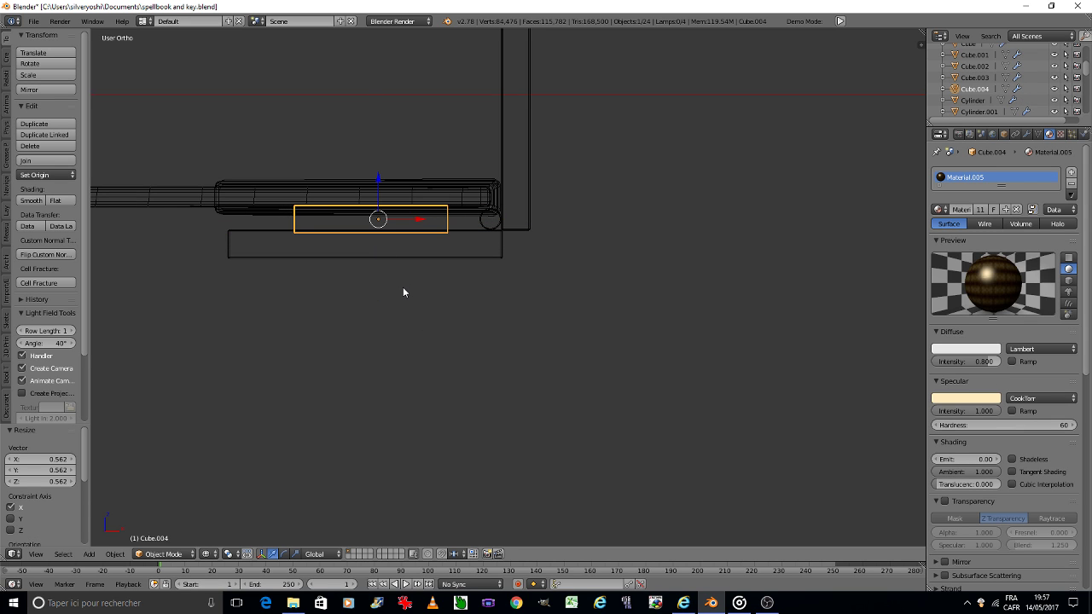
scroll(374, 233, up, 5)
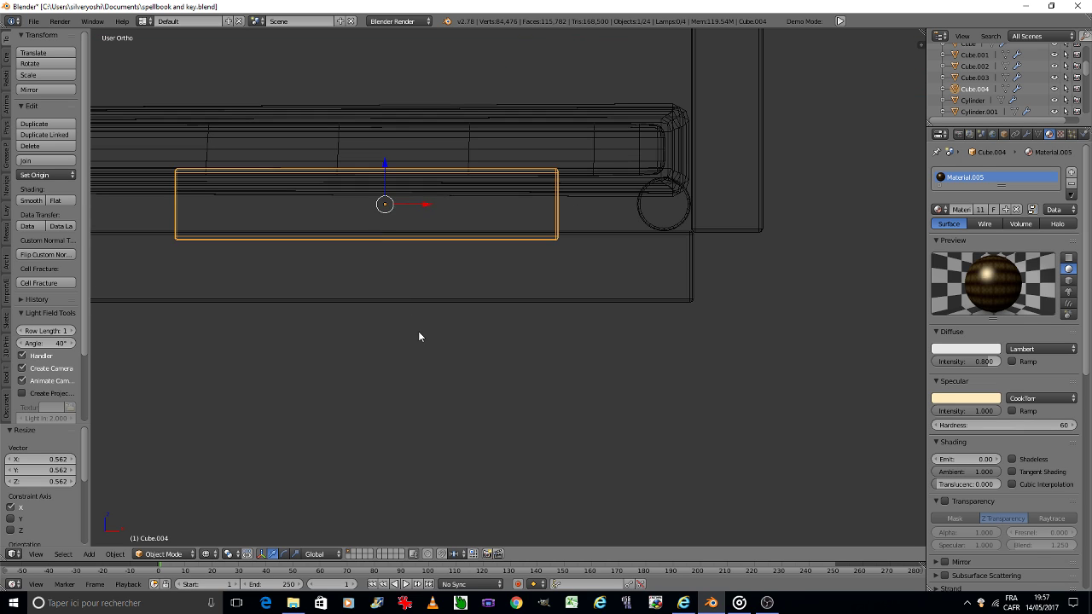
key(s)
key(z)
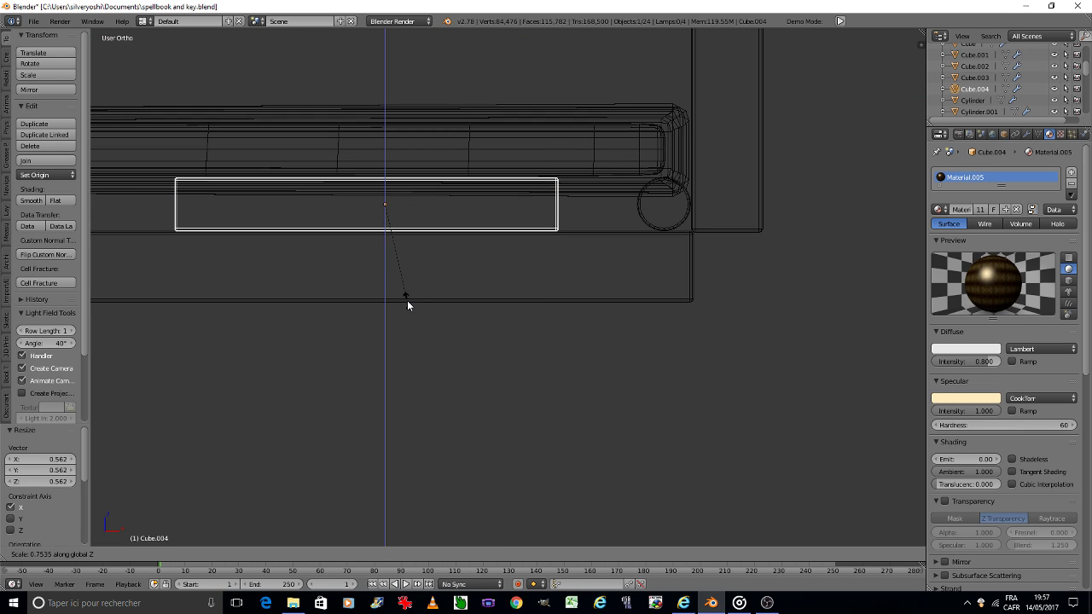
click(407, 300)
Apply rotation and scale to the copy, switch to Solid shading, and begin stretching it along Y.
key(ctrl+a)
click(407, 300)
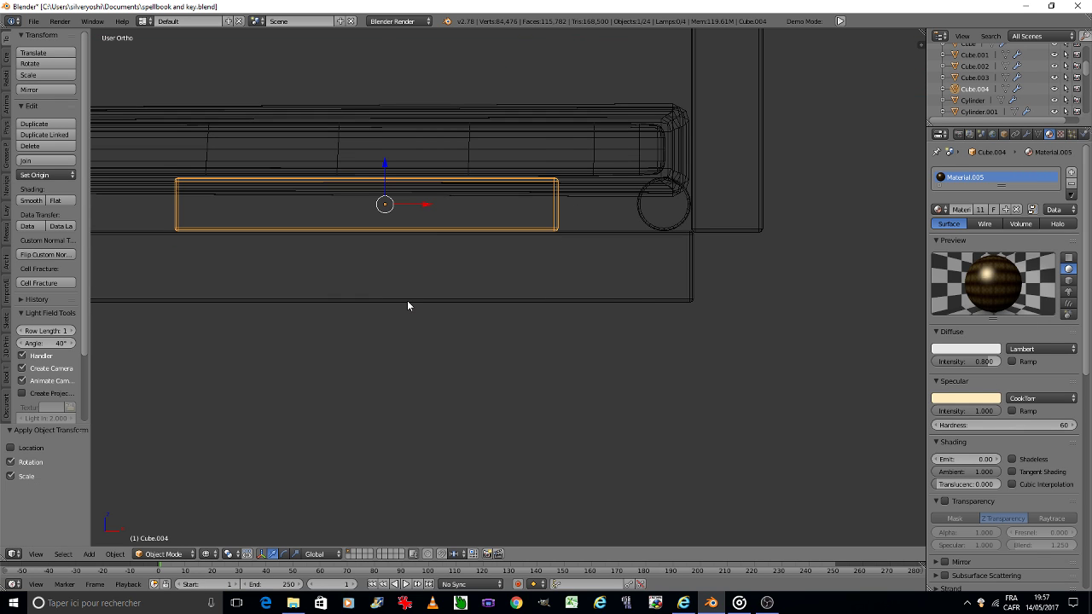
scroll(407, 300, down, 2)
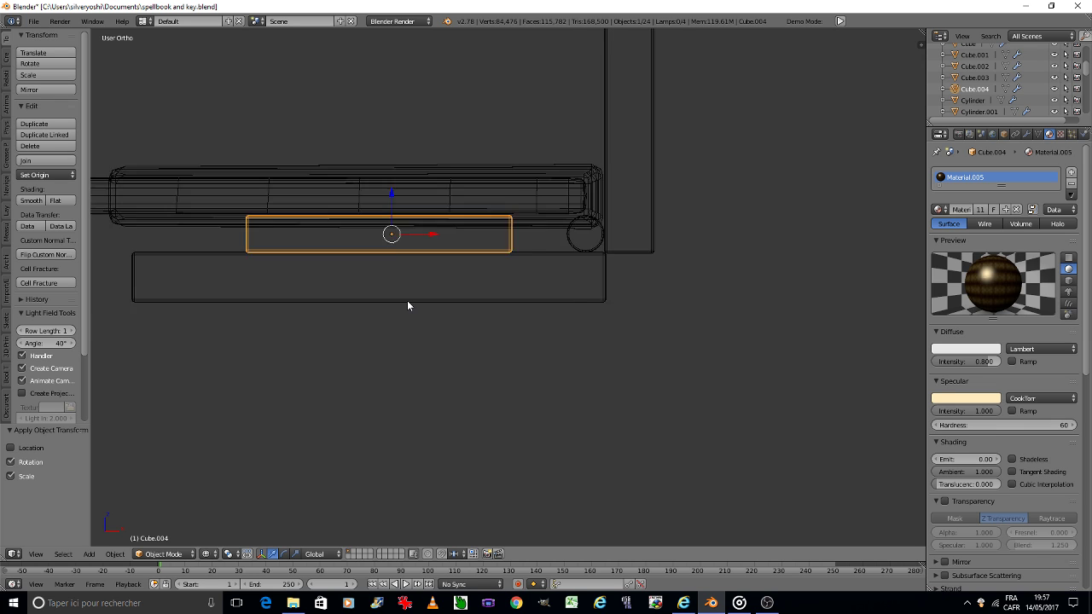
scroll(407, 301, down, 2)
click(209, 555)
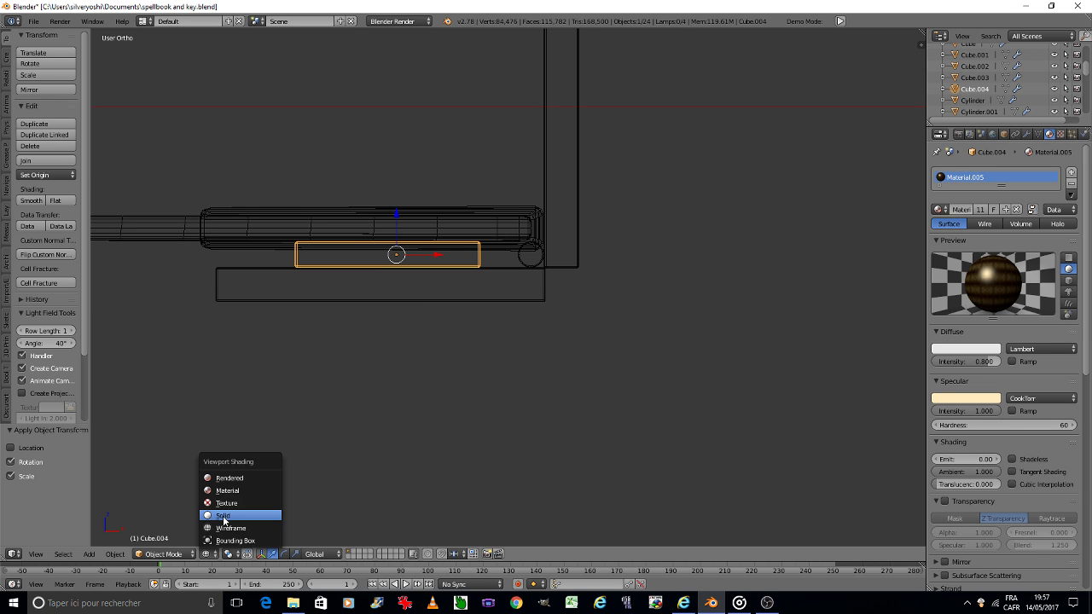
click(226, 512)
key(KP_8)
key(KP_8)
key(KP_8)
key(KP_8)
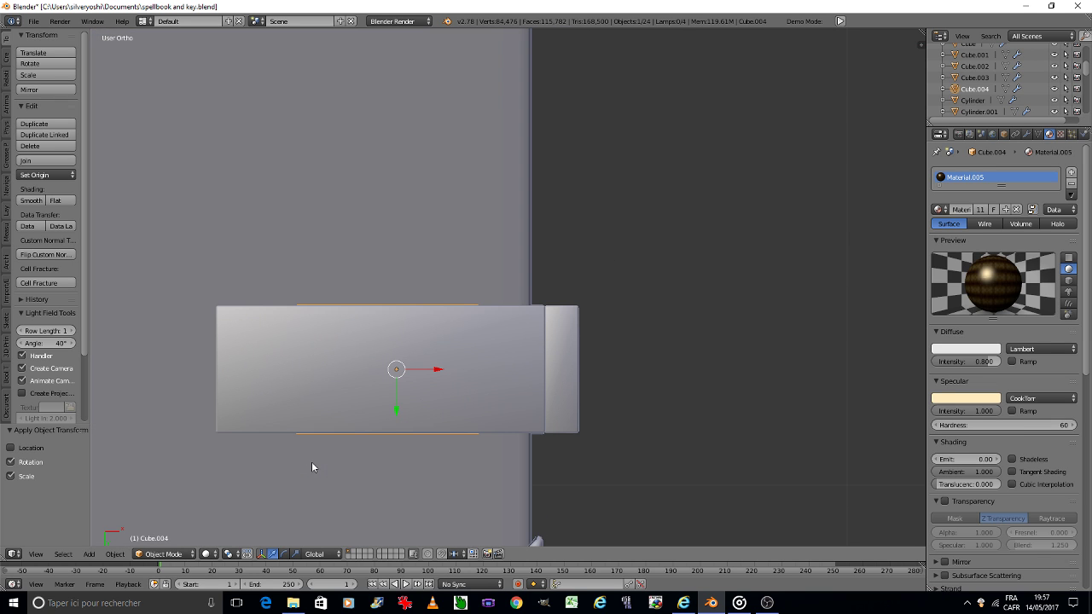
key(s)
key(y)
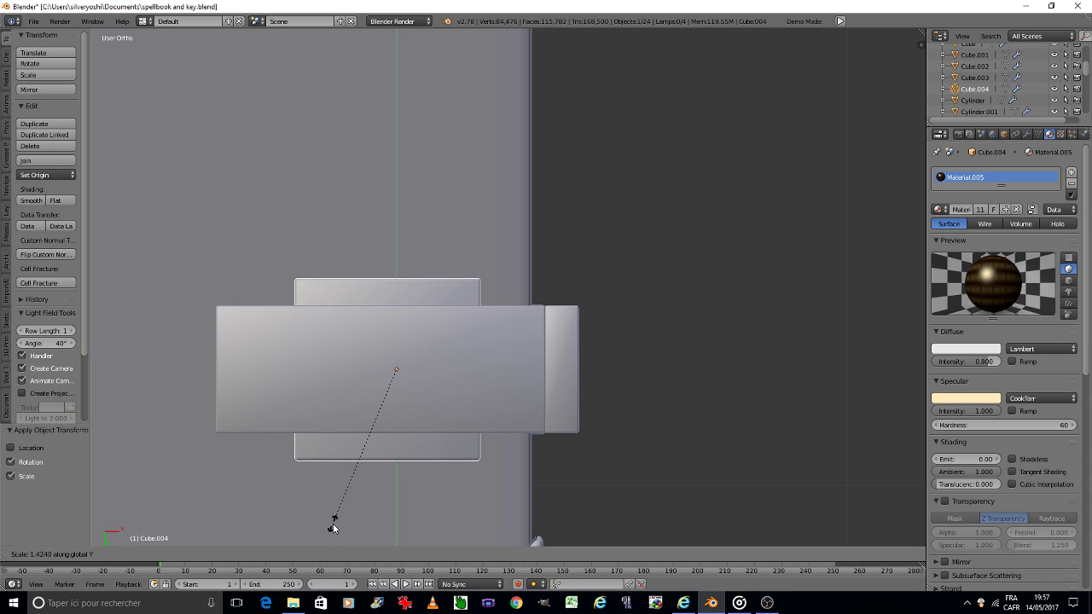
Confirm the copy's Y stretch at 1.709 and save the spellbook file.
click(376, 50)
scroll(499, 312, down, 1)
scroll(499, 312, down, 5)
scroll(499, 313, down, 2)
key(ctrl+s)
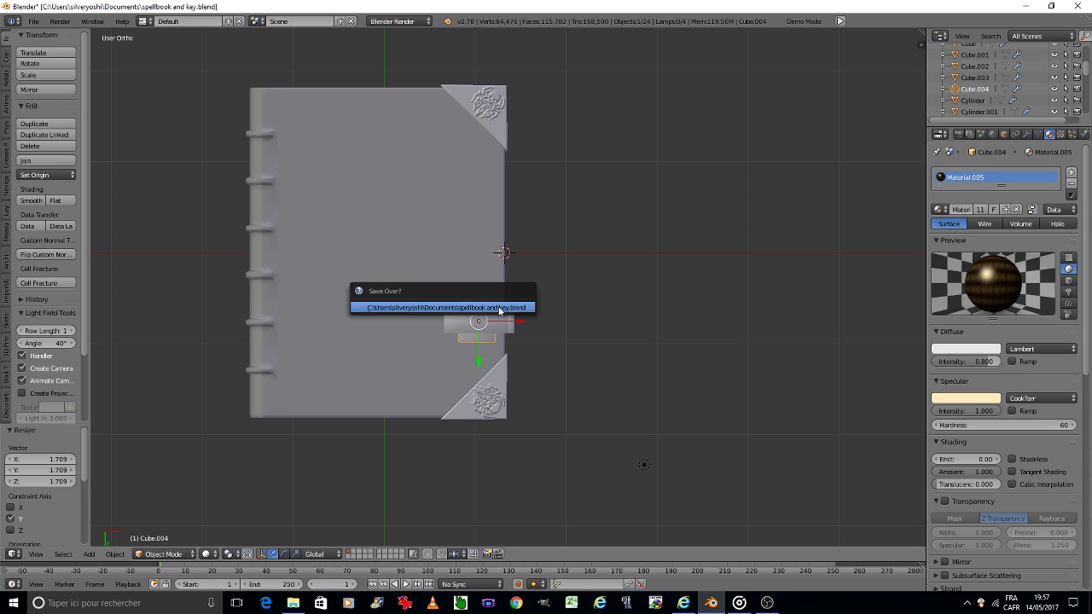
click(499, 310)
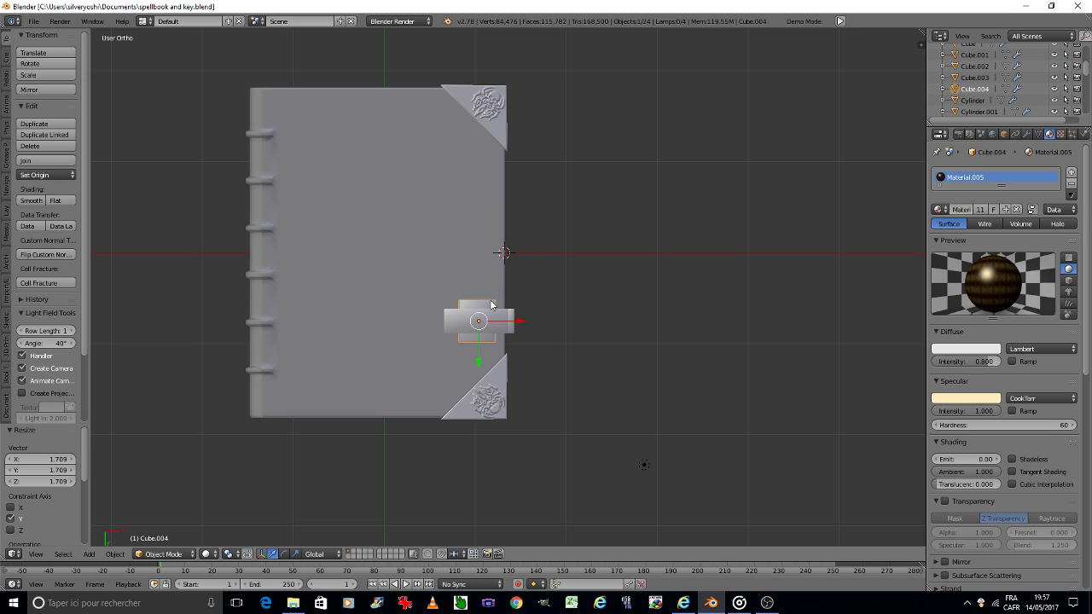
Check the book through the camera view and save the file twice more.
key(KP_0)
key(ctrl+s)
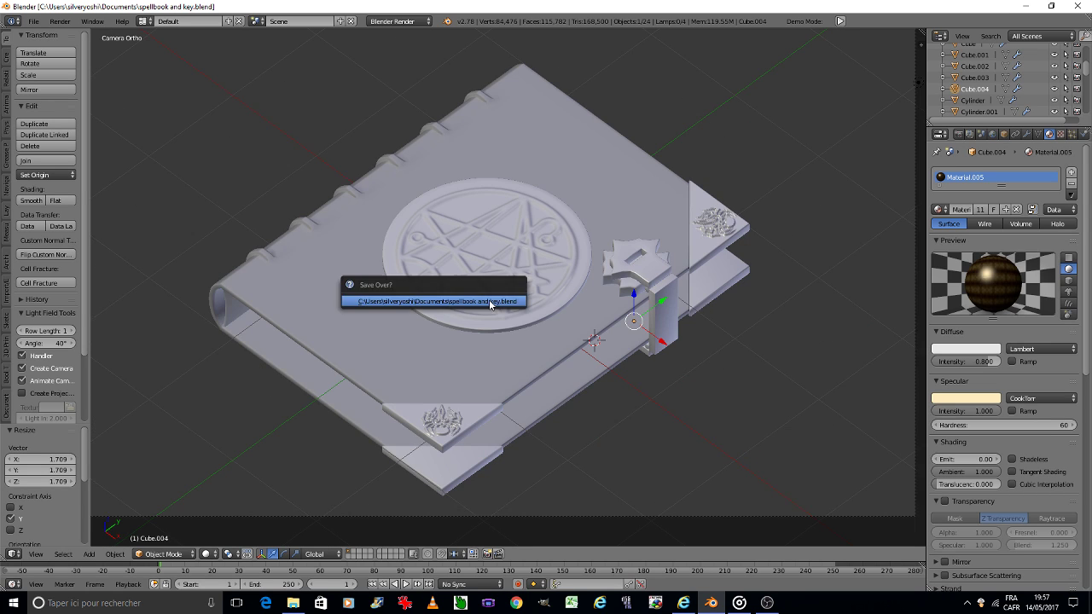
click(489, 300)
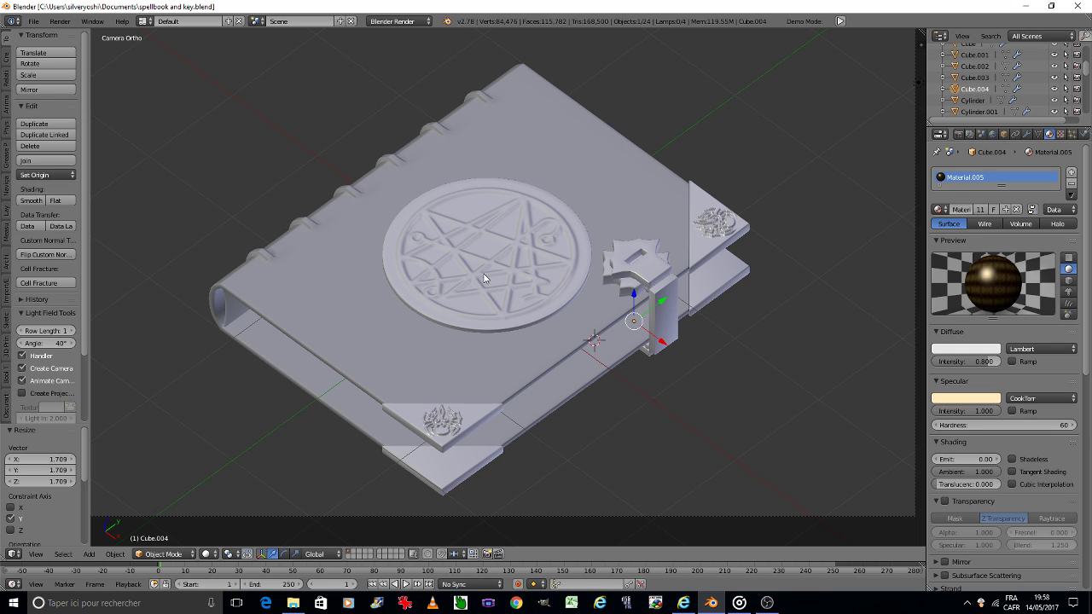
key(ctrl+s)
click(491, 280)
Switch to Top view, zoom onto the clasp plate, and bring up the mode pie menu.
key(KP_7)
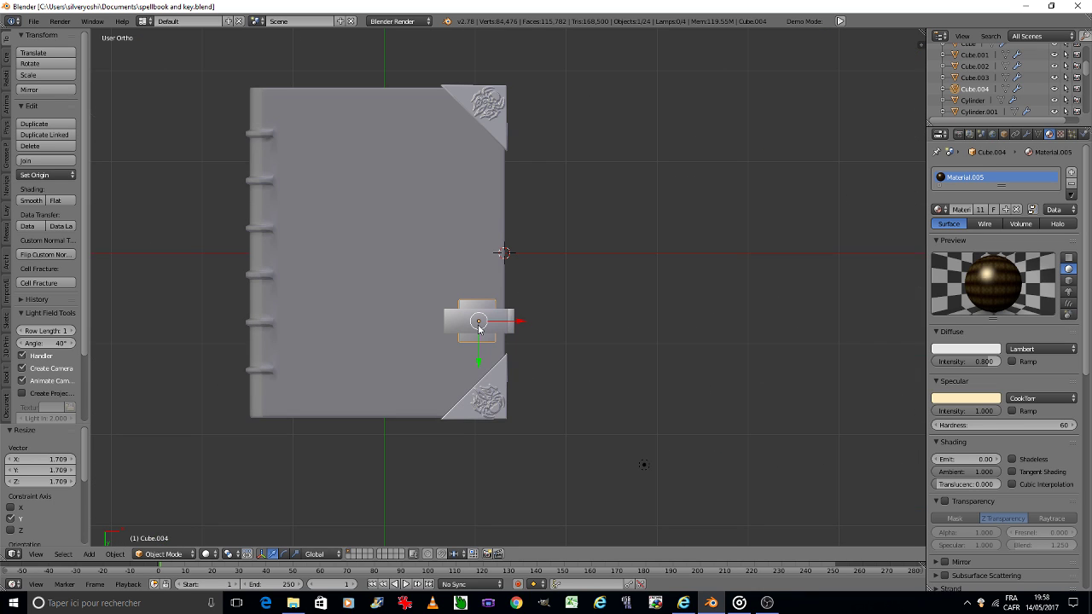
scroll(481, 328, up, 5)
scroll(481, 329, up, 2)
key(Tab)
Enter Edit Mode and divide the plate into an even grid with seven loop cuts each way.
click(507, 318)
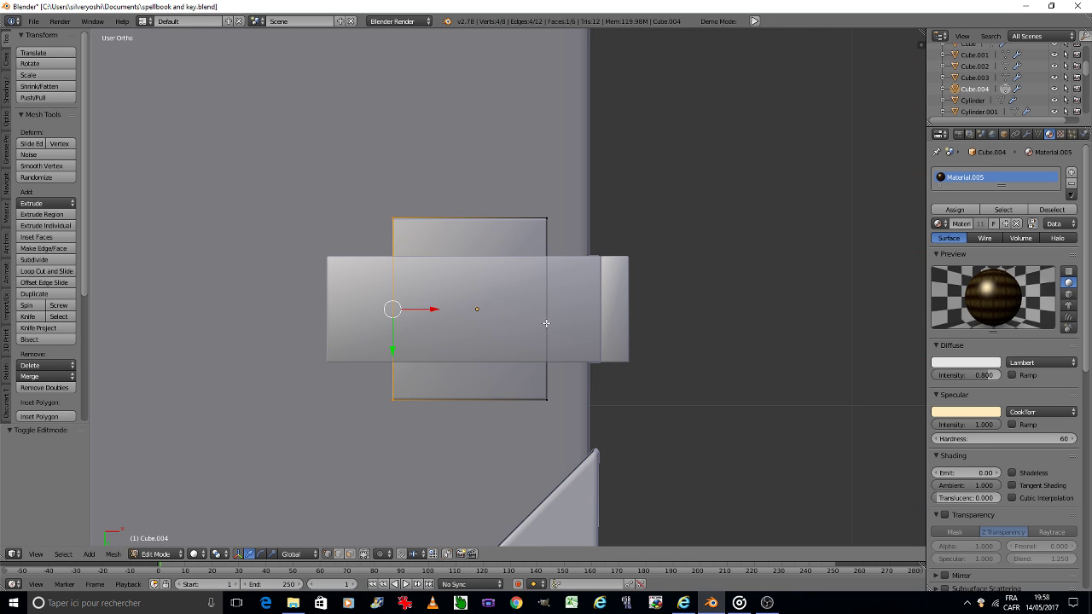
key(ctrl+r)
scroll(465, 372, up, 2)
scroll(464, 371, up, 3)
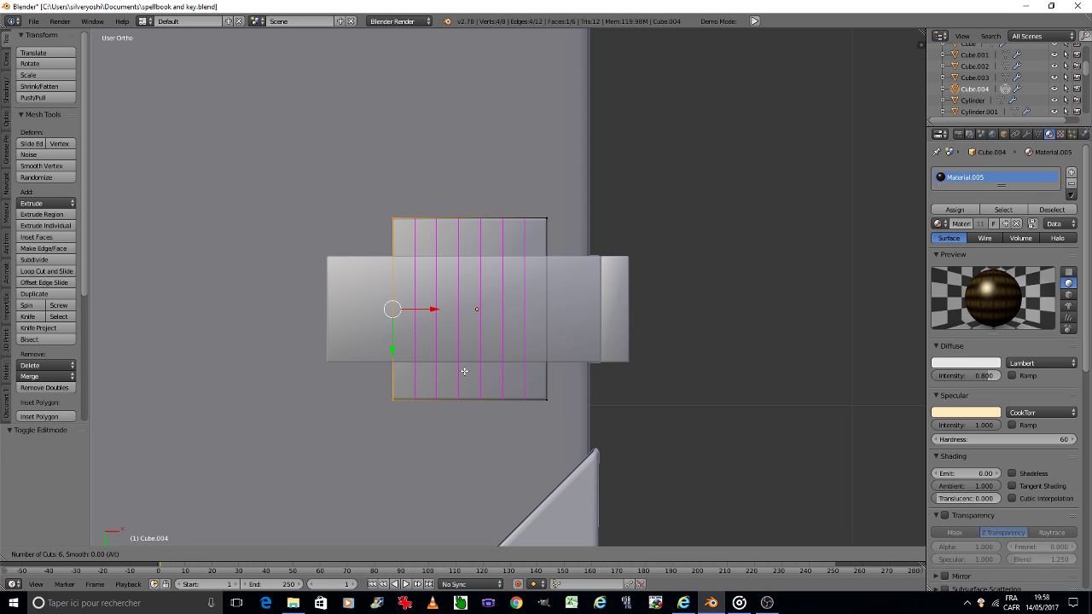
scroll(464, 371, up, 1)
click(465, 371)
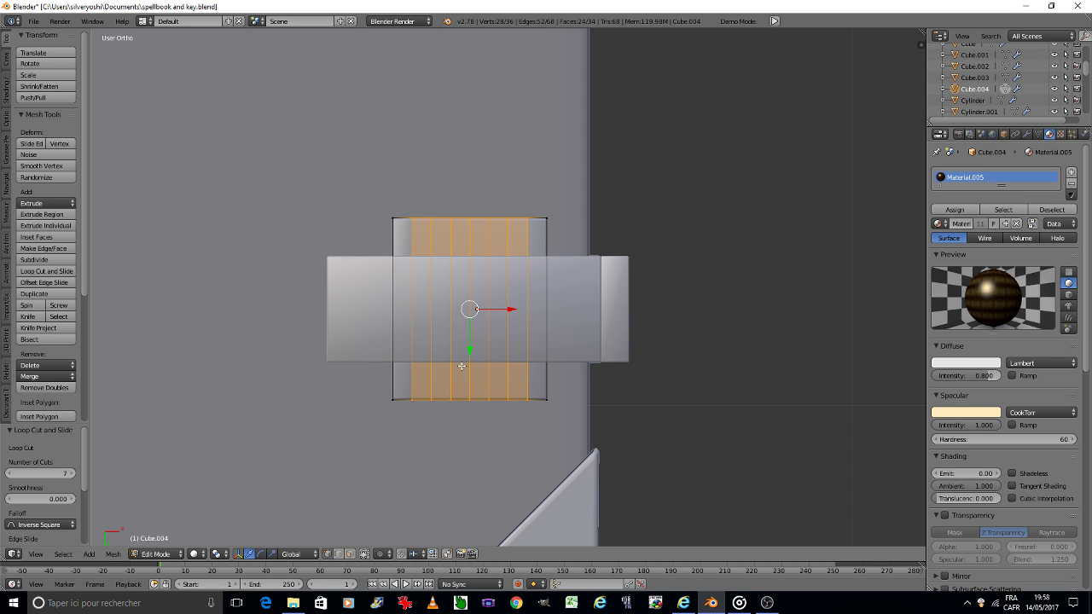
right_click(416, 318)
key(ctrl+r)
scroll(415, 319, up, 3)
scroll(416, 319, up, 3)
click(416, 318)
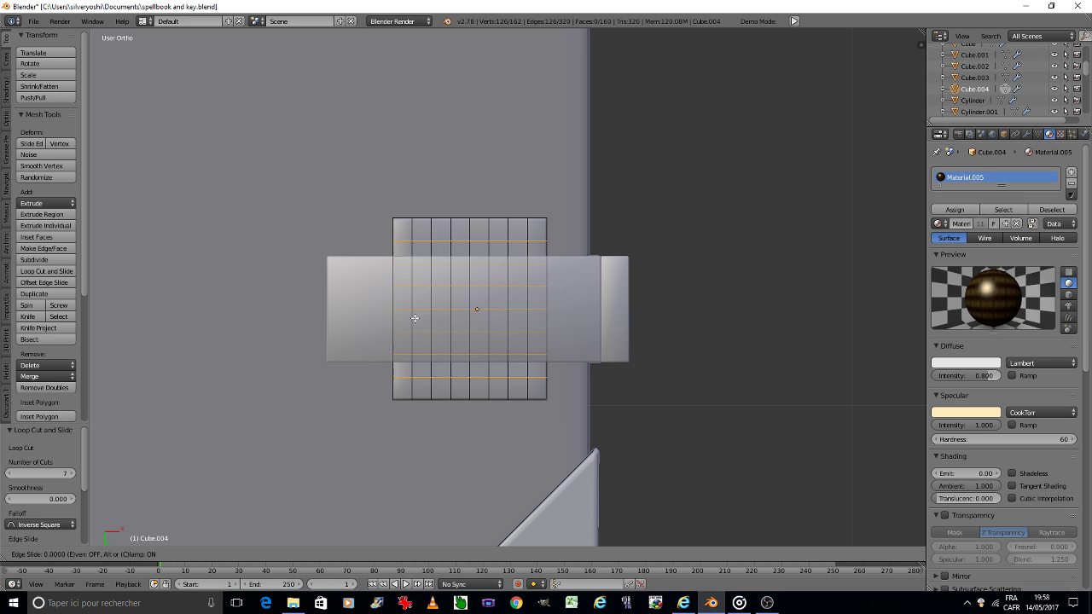
right_click(415, 318)
Select the middle edges on the plate's top and bottom rows.
key(a)
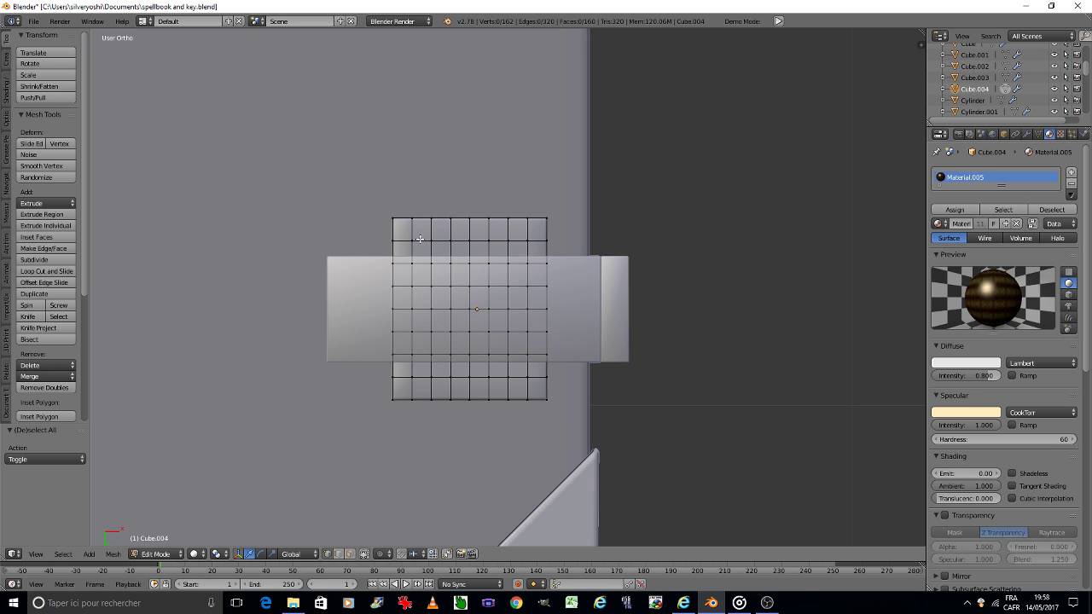
click(470, 219)
right_click(470, 219)
shift+right_click(471, 399)
click(411, 223)
key(s)
key(y)
key(Escape)
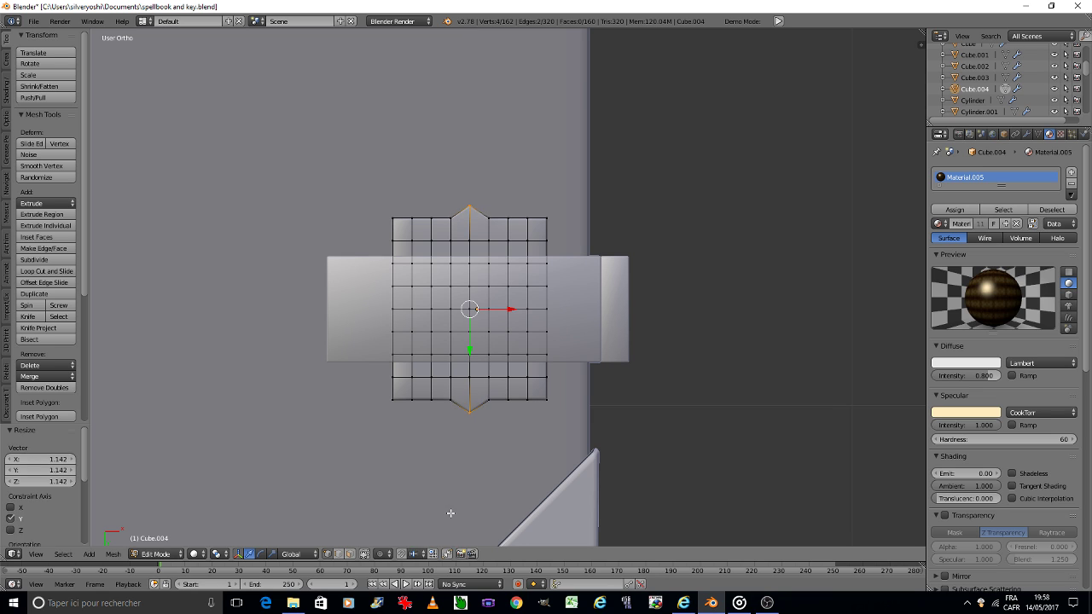
Turn on Connected proportional editing and stretch the two middle edges along Y.
click(381, 554)
click(405, 503)
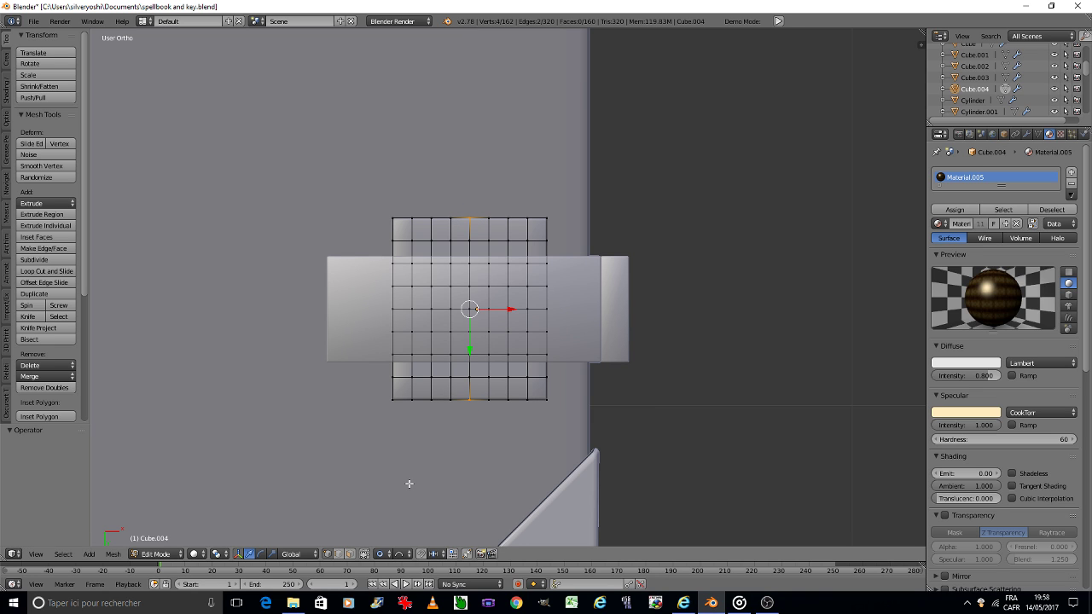
key(s)
key(y)
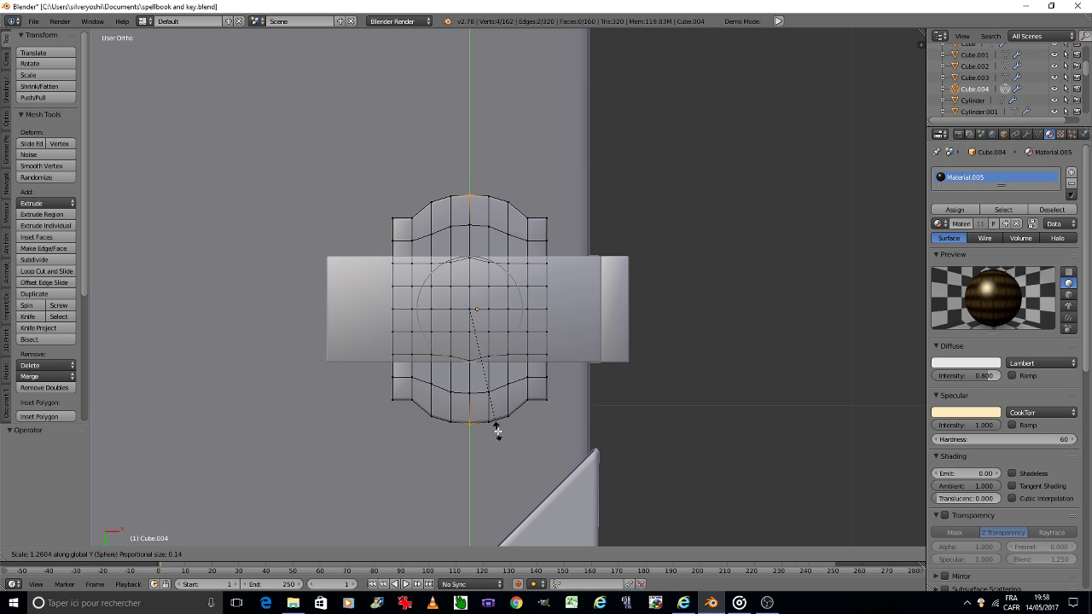
scroll(498, 432, up, 3)
click(497, 432)
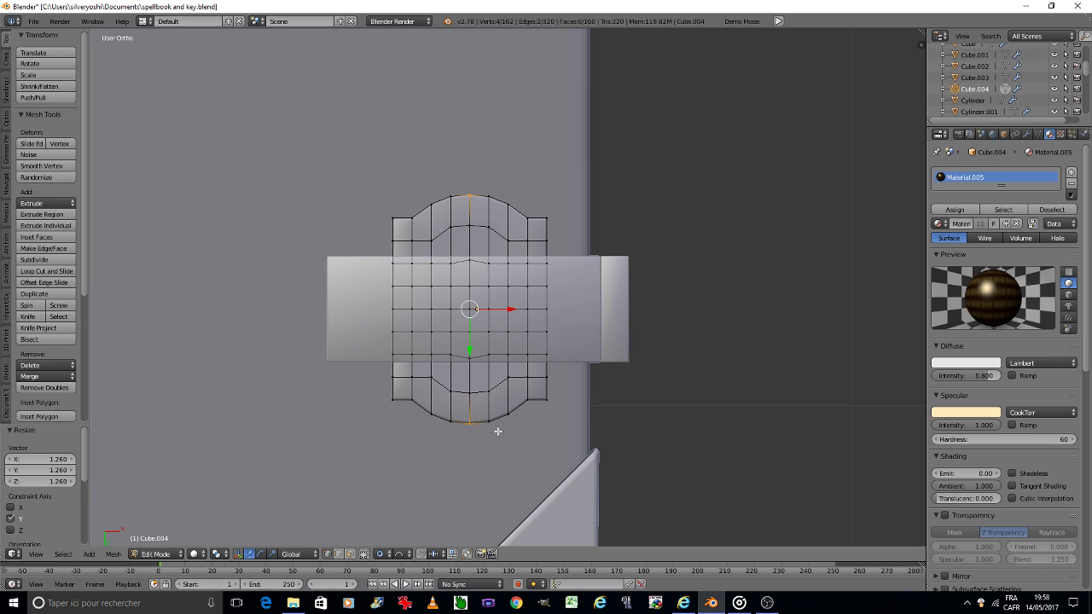
Switch the proportional falloff to Linear and stretch the top and bottom into pointed tips.
click(406, 555)
click(431, 478)
key(s)
key(y)
scroll(459, 463, up, 3)
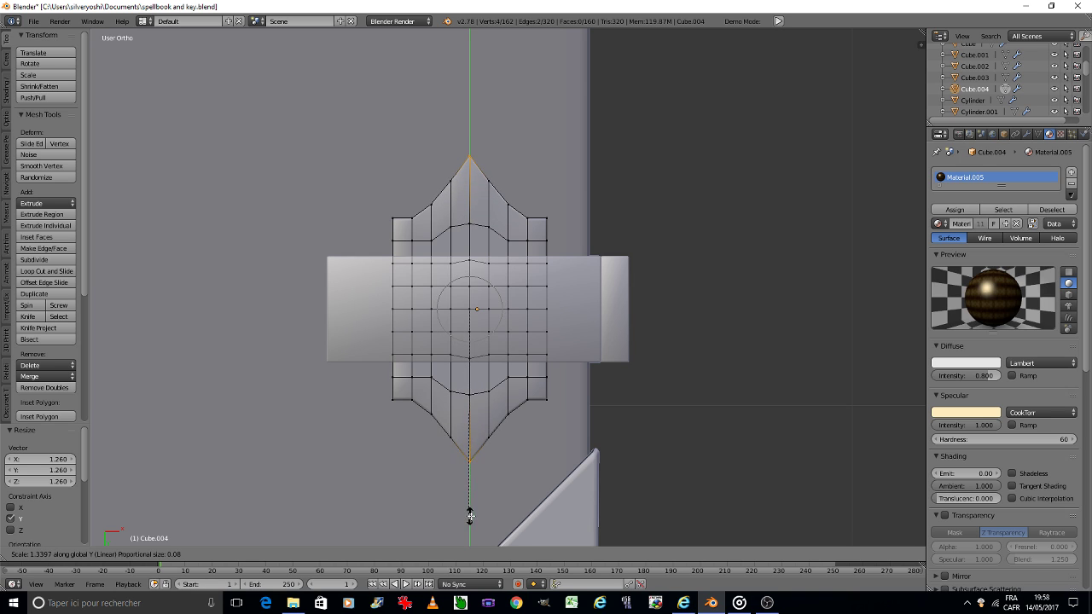
scroll(475, 509, up, 5)
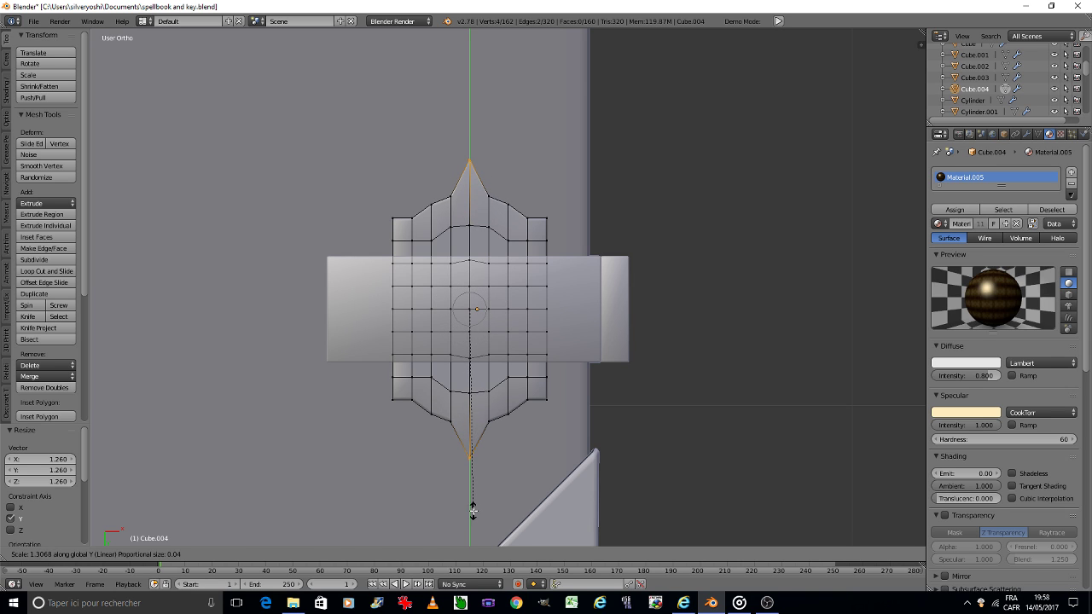
click(475, 509)
Circle-select the vertices at the plate's left middle.
key(a)
key(c)
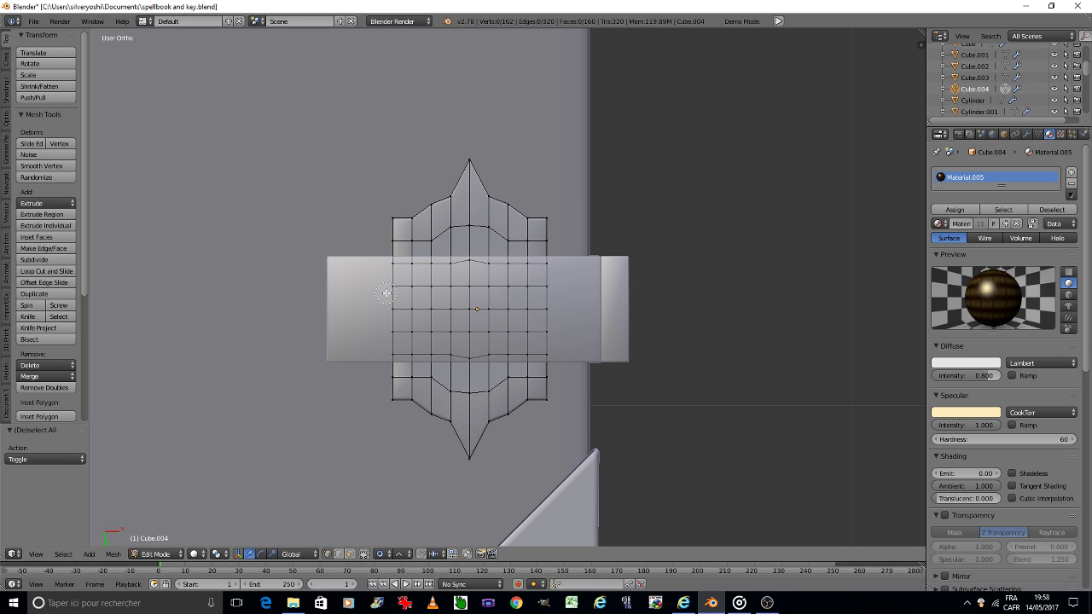
click(390, 312)
right_click(390, 313)
With Sphere falloff, pull the left middle vertices outward along X.
click(399, 554)
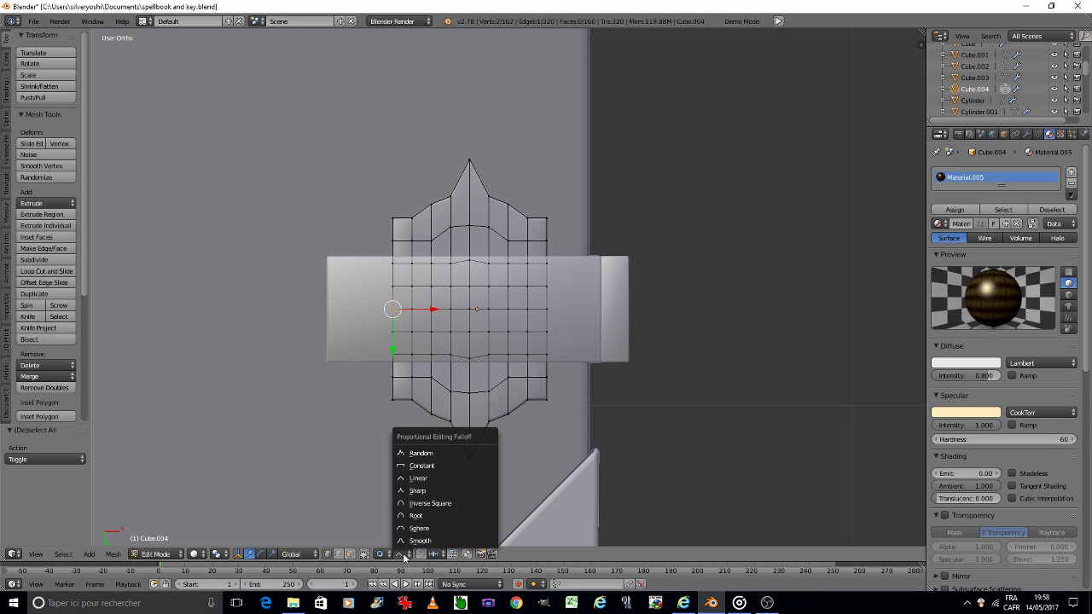
click(417, 528)
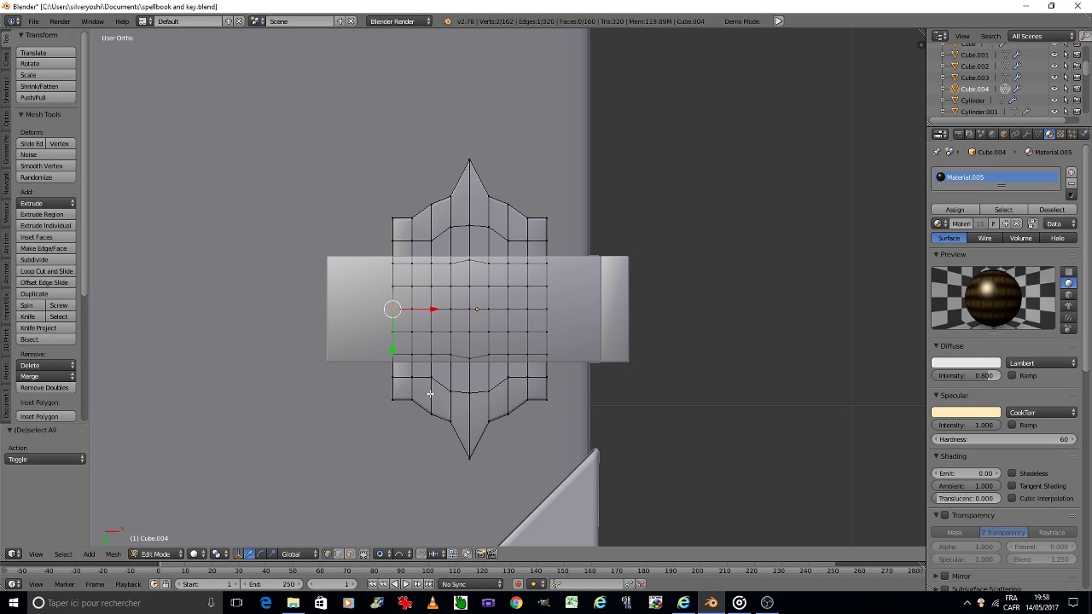
key(g)
key(x)
scroll(406, 392, down, 3)
scroll(404, 393, down, 3)
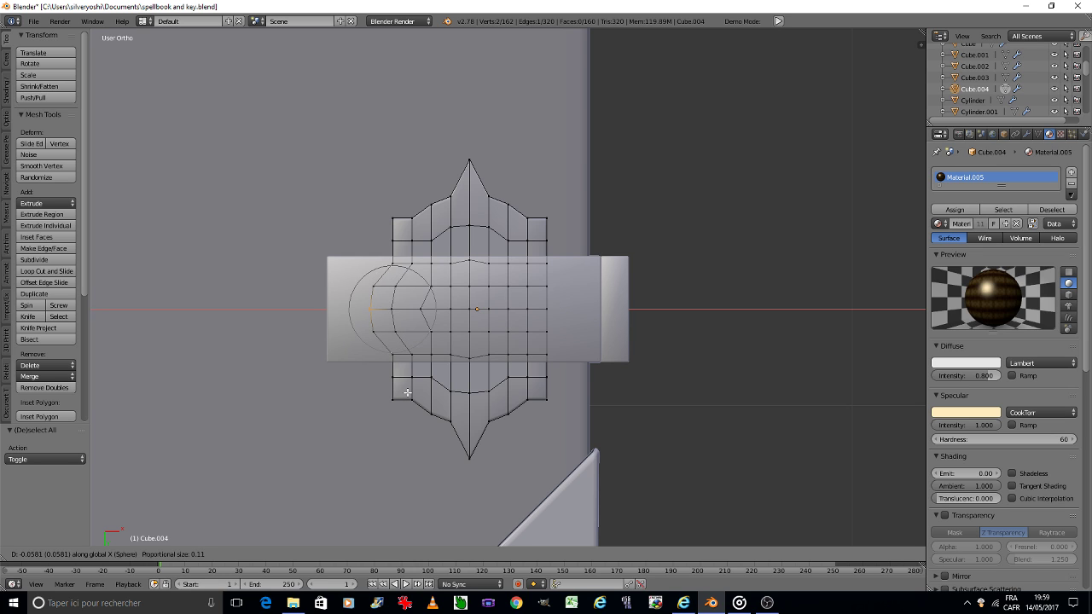
scroll(400, 392, down, 4)
scroll(398, 392, down, 3)
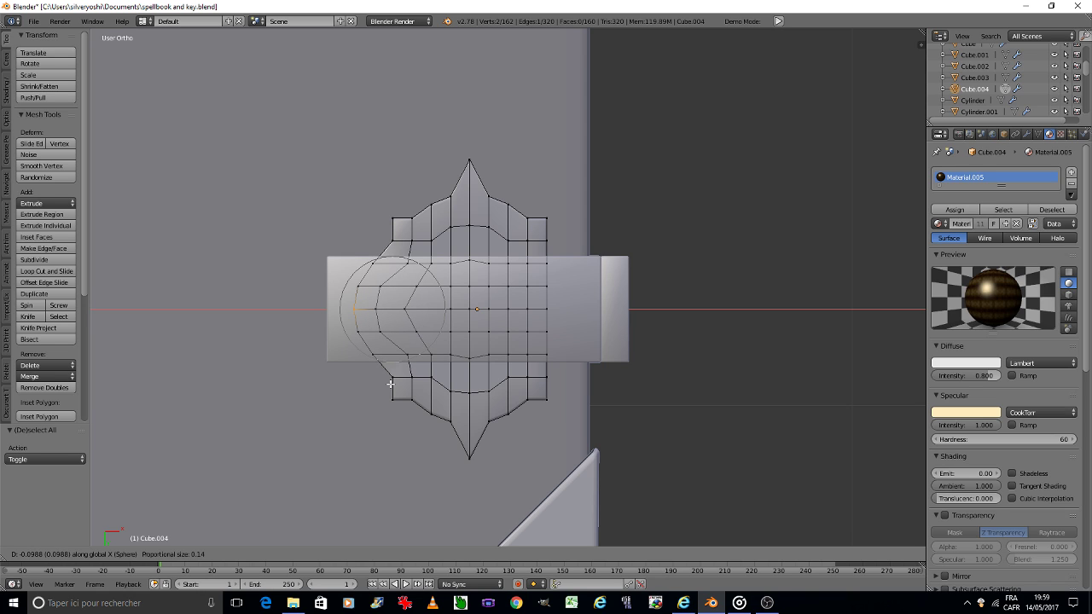
click(390, 384)
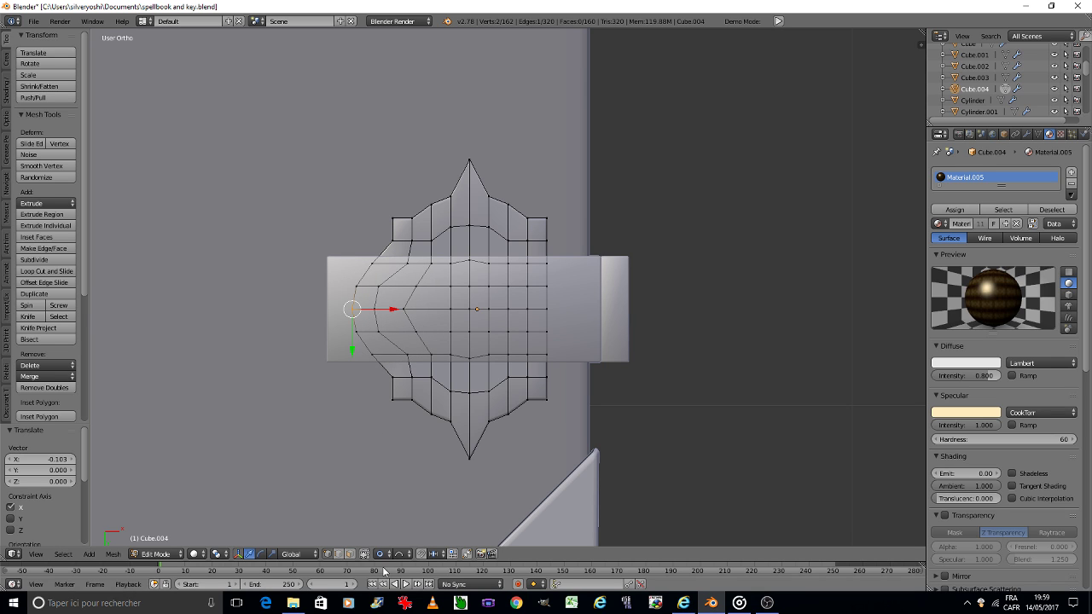
Switch to Sharp falloff, drag the left side into a sharp spike, and return to Object Mode.
click(402, 554)
click(410, 491)
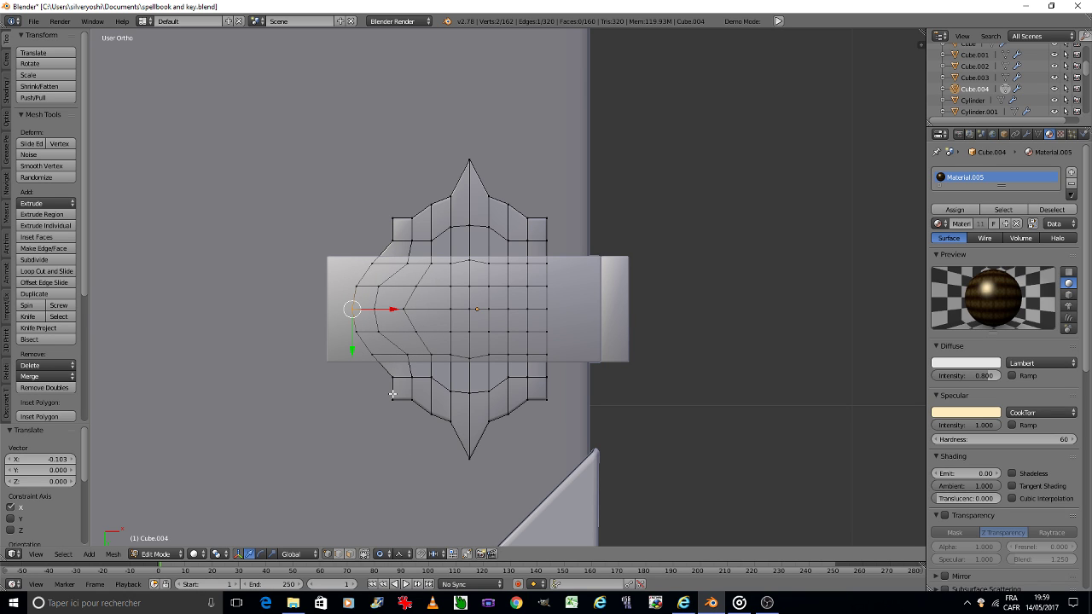
key(g)
key(x)
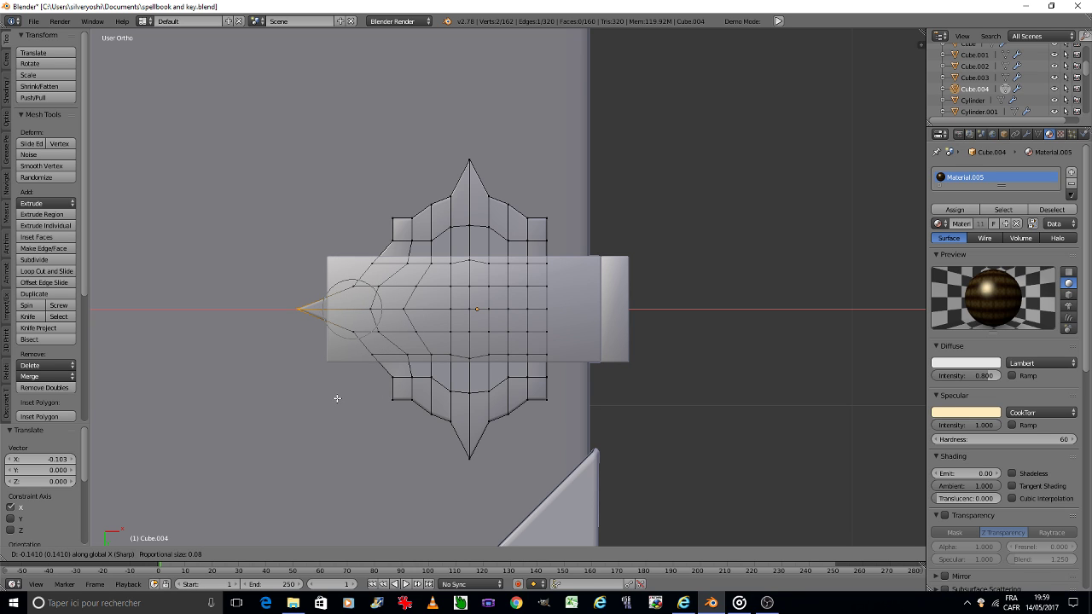
click(331, 398)
key(Tab)
click(476, 401)
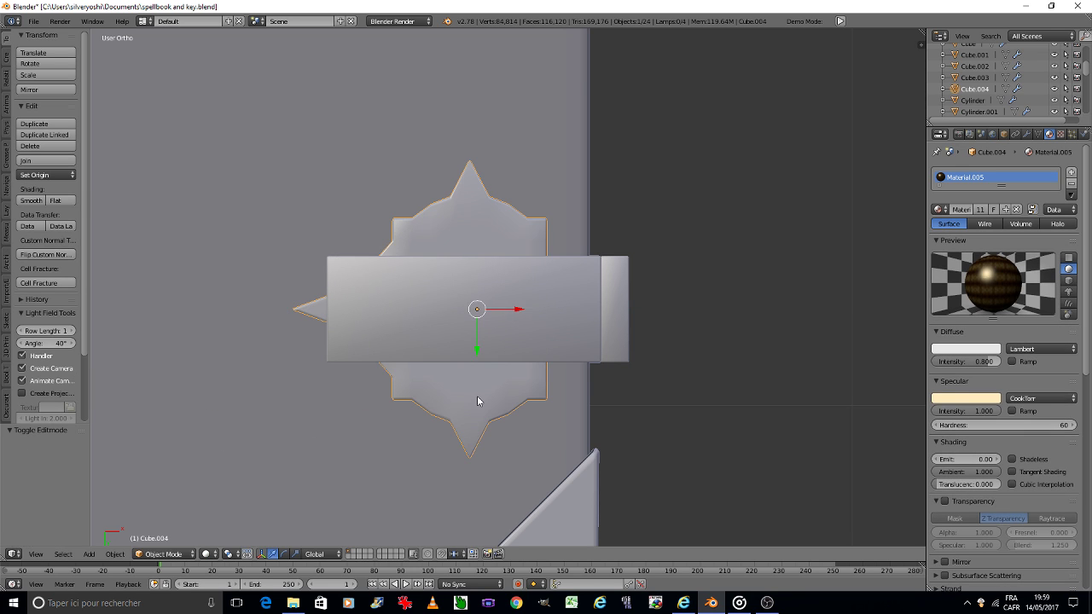
Shift the star-shaped plate along X and save the spellbook file.
key(g)
key(x)
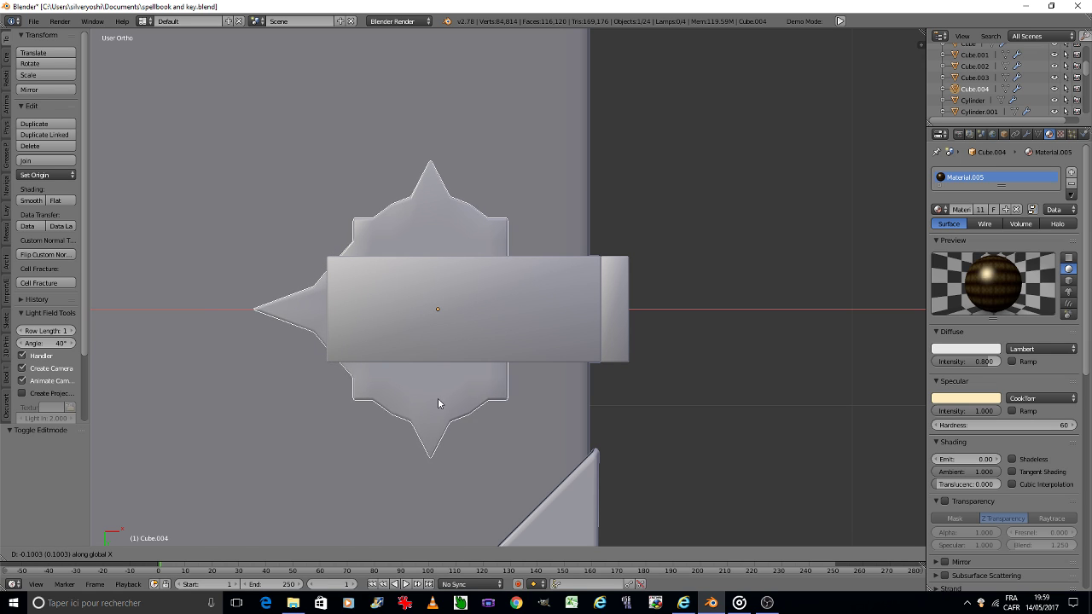
click(438, 398)
key(ctrl+s)
click(438, 399)
key(a)
key(ctrl+s)
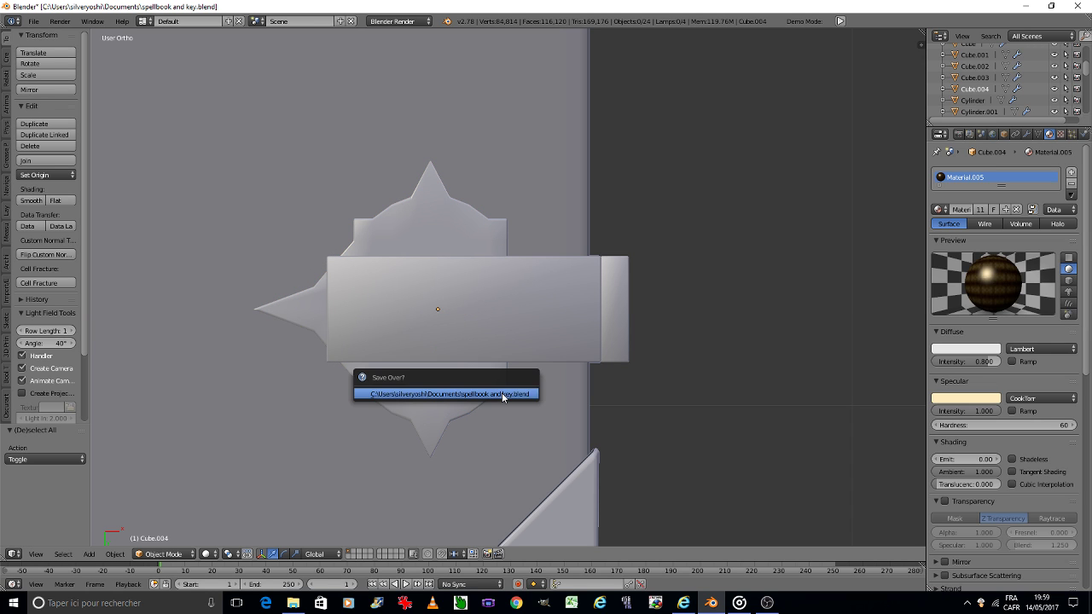
click(502, 393)
Select the star-shaped plate, turn the view toward the front, and switch to wireframe shading.
scroll(509, 355, down, 5)
scroll(506, 342, up, 4)
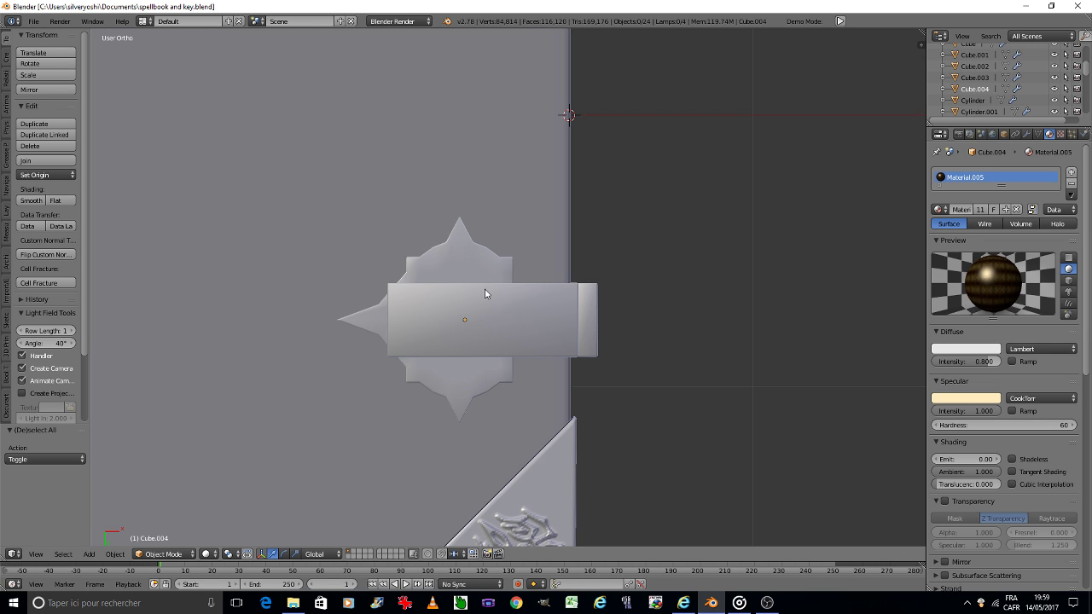
right_click(487, 295)
key(KP_8)
key(KP_8)
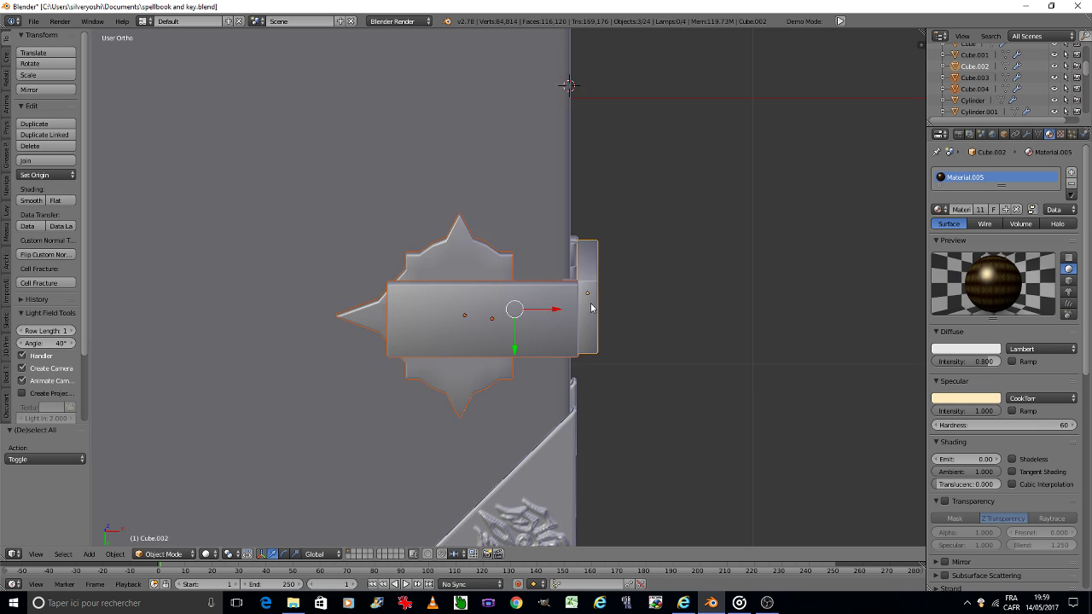
key(KP_8)
key(KP_8)
key(KP_8)
key(KP_8)
scroll(605, 281, up, 5)
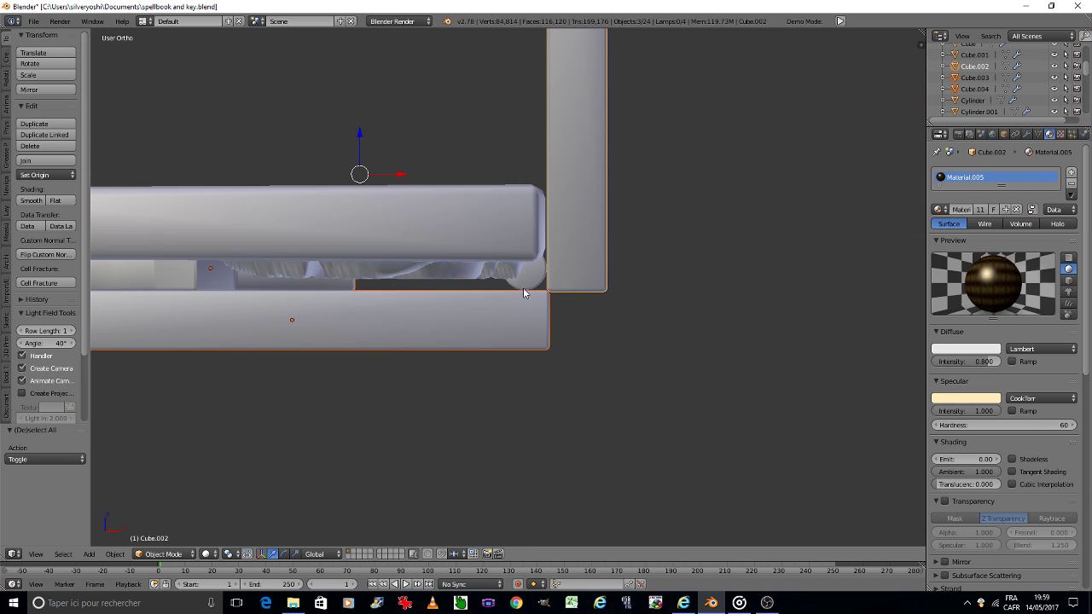
click(220, 554)
click(230, 525)
Add the two round cylinders and the top bar to the selection.
scroll(419, 323, up, 2)
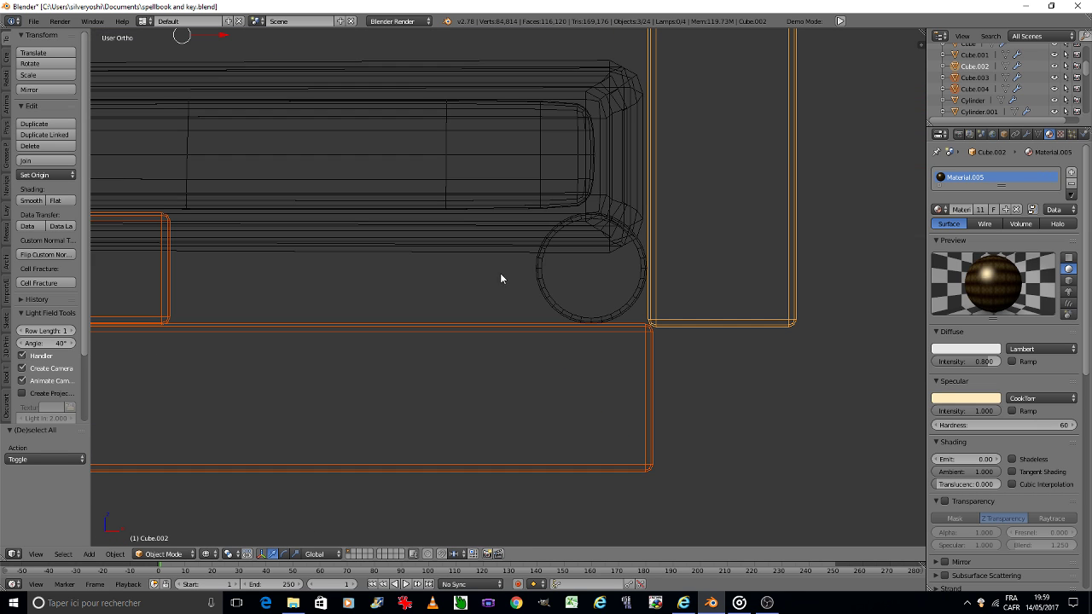
shift+right_click(580, 268)
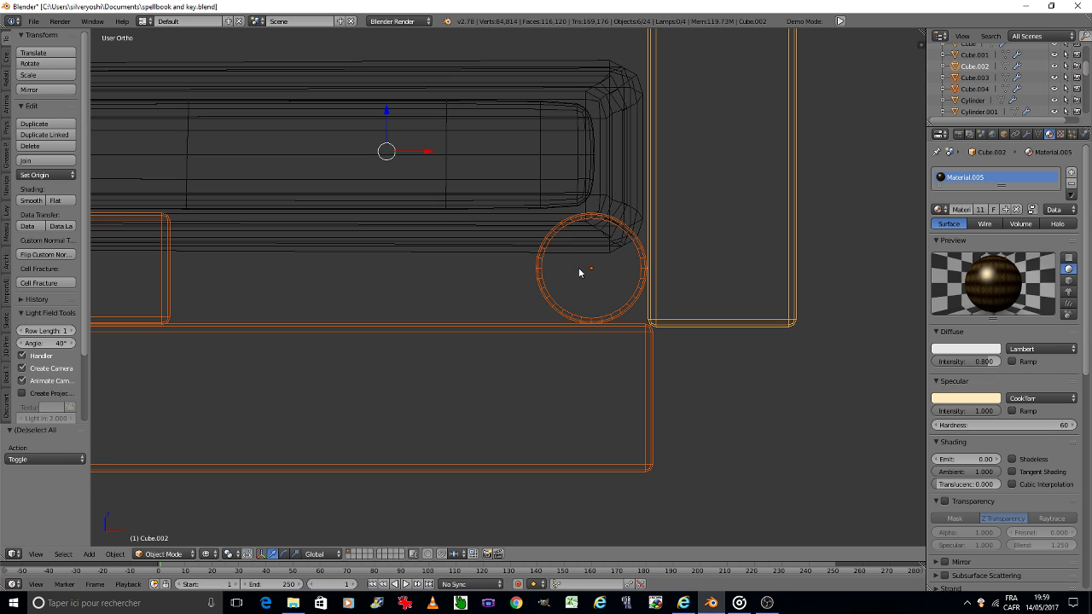
scroll(577, 273, down, 6)
shift+scroll(574, 316, up, 3)
shift+scroll(569, 353, down, 2)
scroll(567, 341, up, 5)
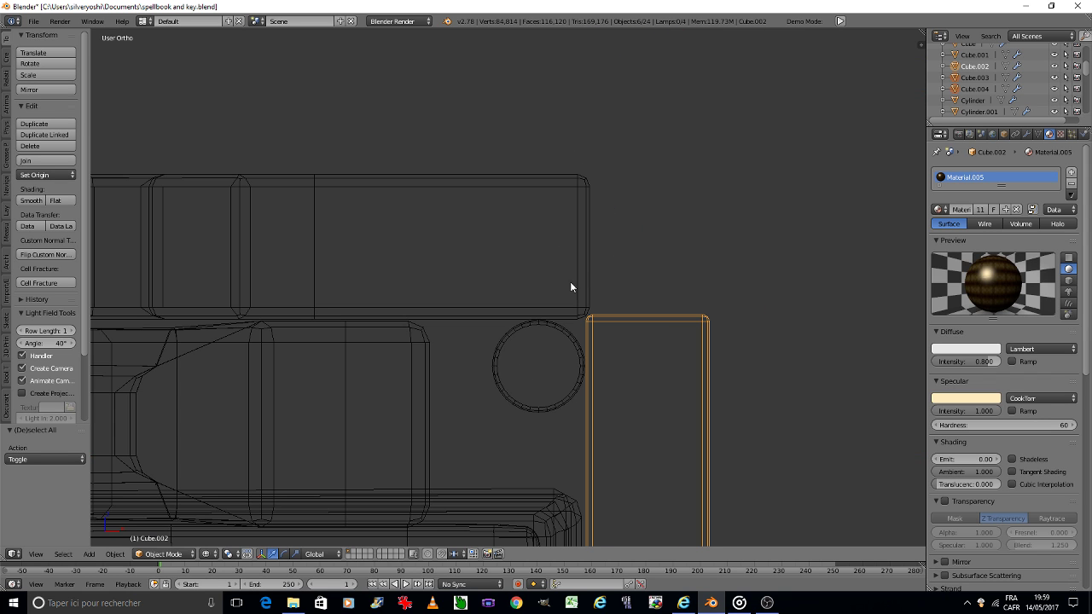
shift+right_click(544, 370)
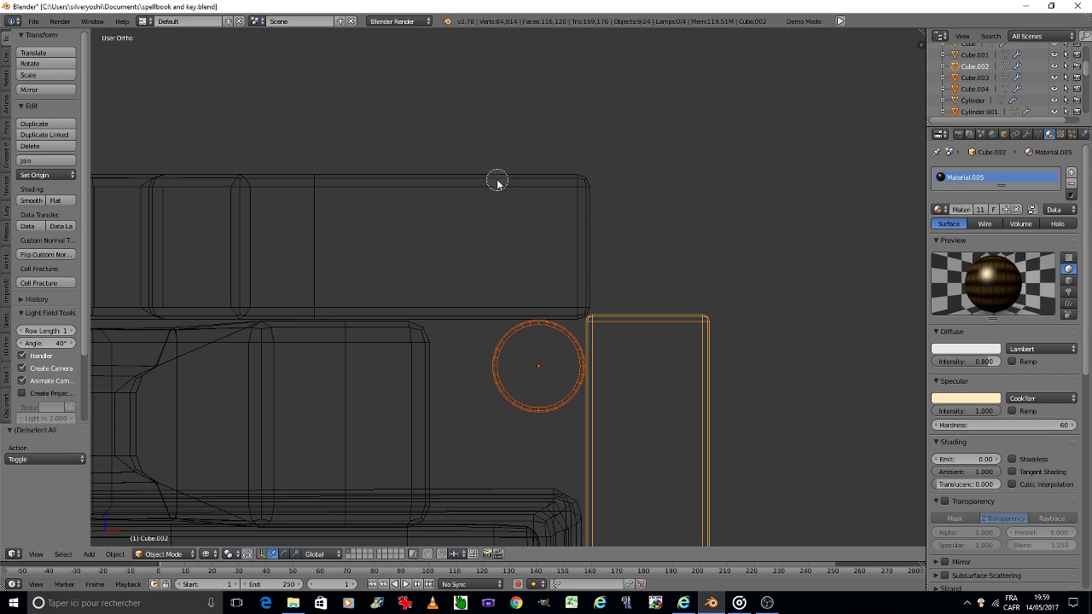
scroll(200, 273, down, 5)
shift+middle_drag(201, 275, 507, 276)
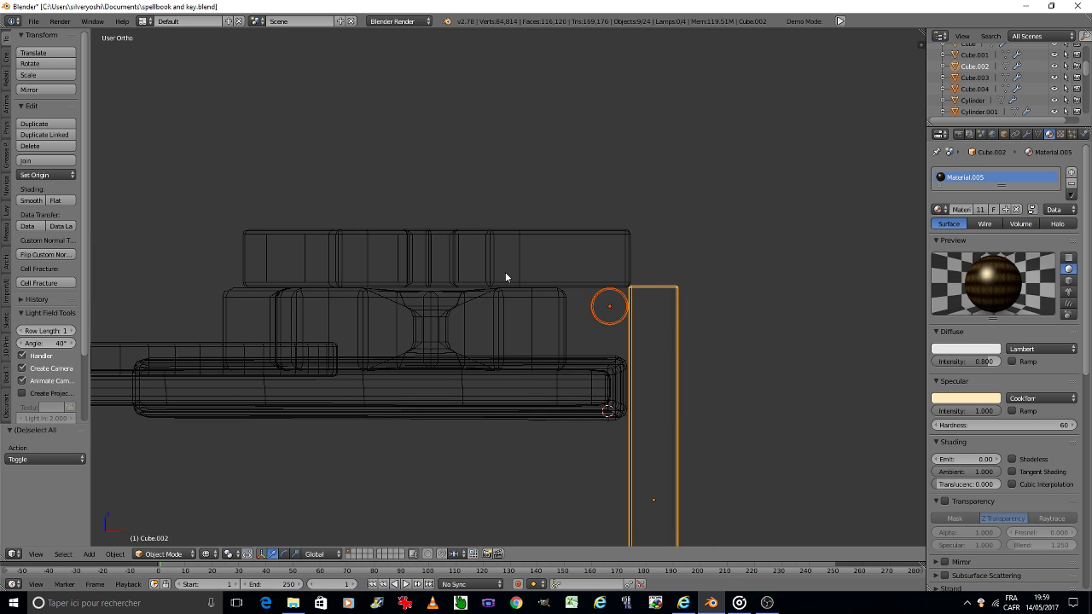
shift+right_click(509, 258)
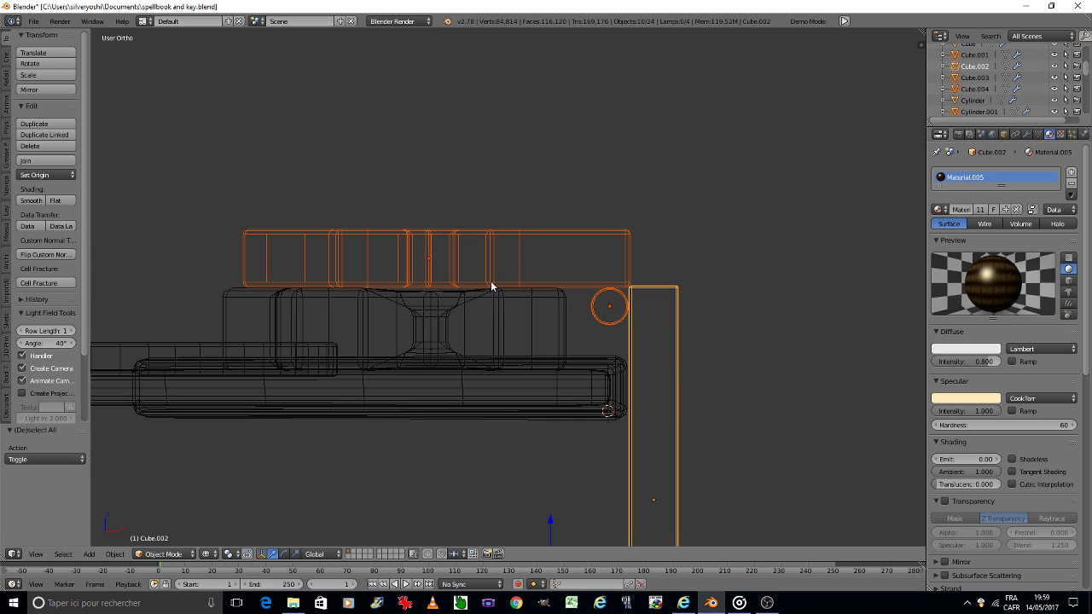
Return to Solid shading, view the lower clasp piece straight on, and start duplicating the clasp.
click(209, 554)
click(220, 519)
scroll(471, 406, down, 1)
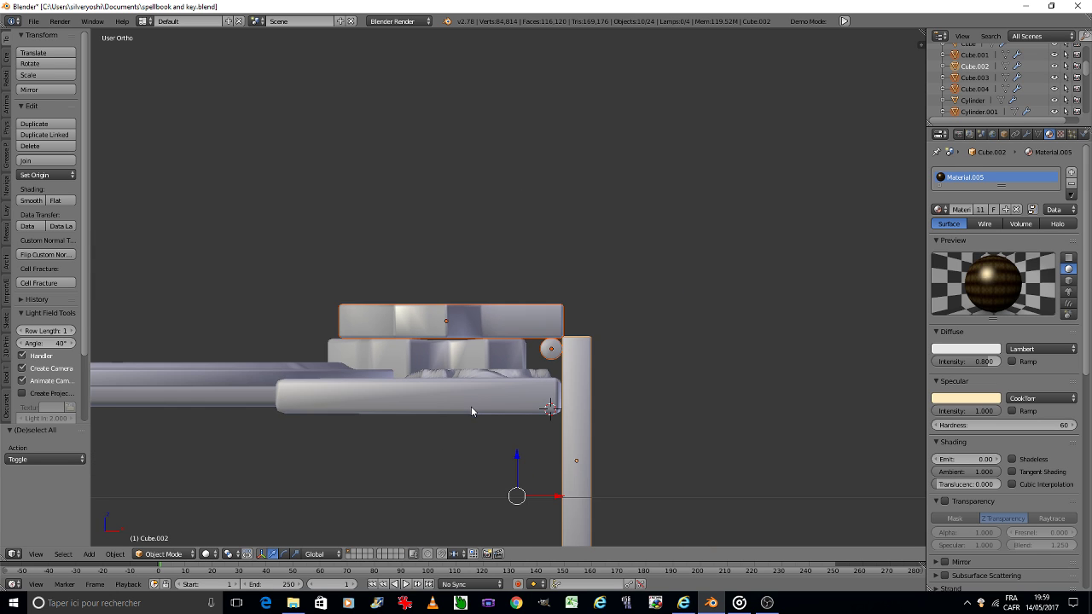
middle_drag(471, 407, 487, 365)
shift+right_click(488, 363)
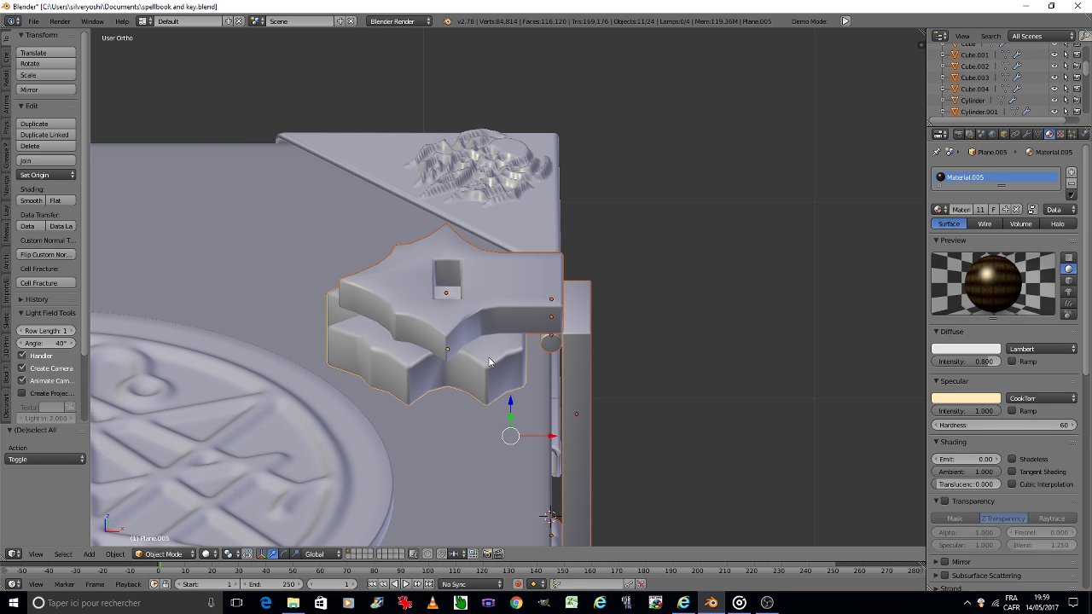
key(shift+KP_7)
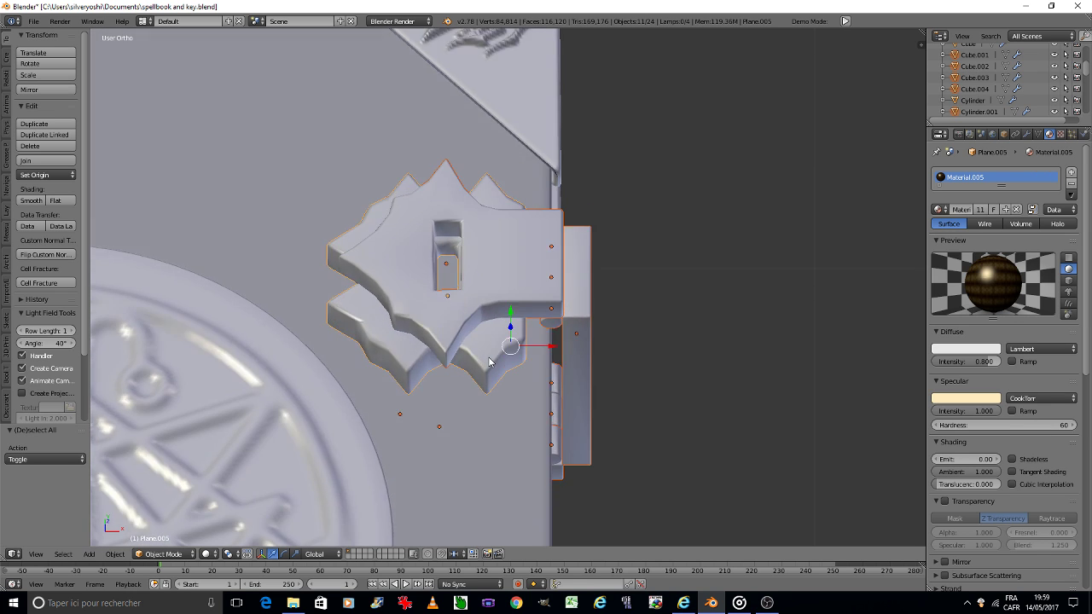
scroll(489, 363, down, 1)
scroll(489, 365, down, 4)
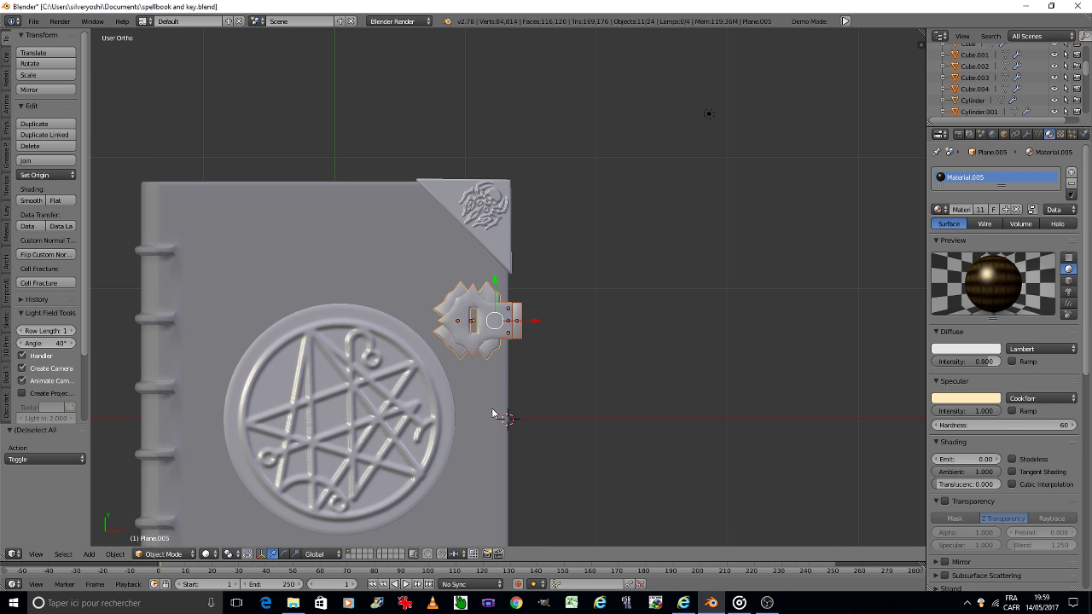
shift+middle_drag(495, 409, 615, 268)
scroll(615, 268, up, 2)
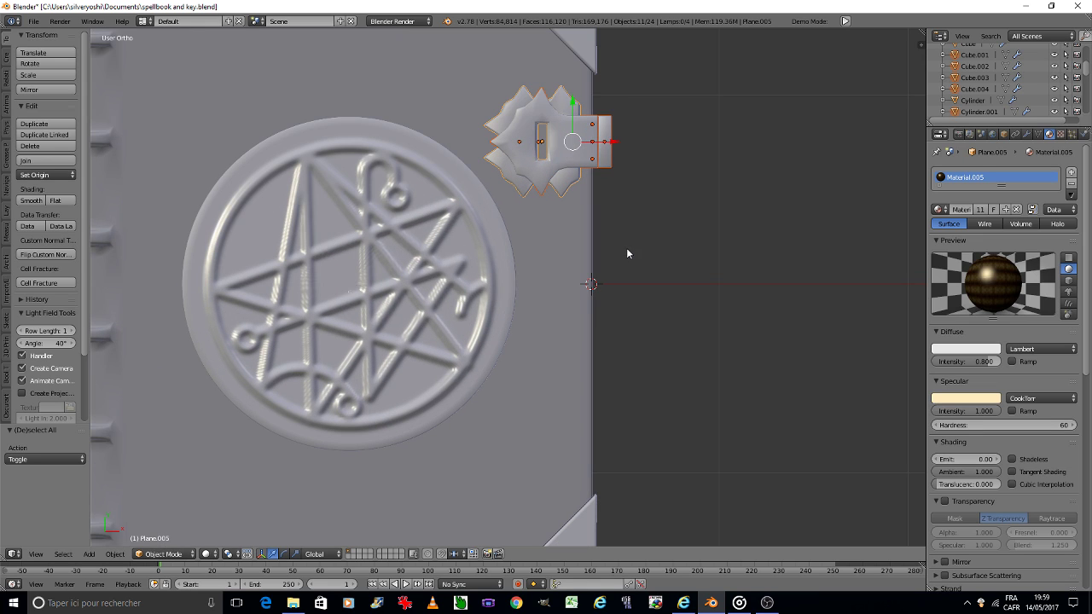
key(shift+d)
Move the clasp copy down along Y to the cover's lower edge and view through the camera.
key(y)
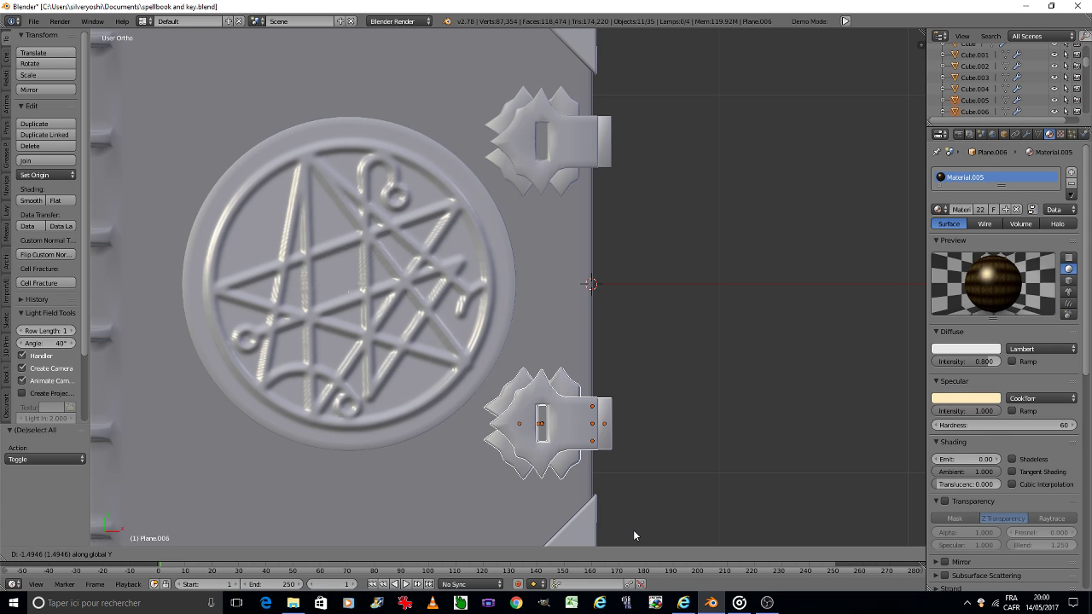
click(633, 531)
key(Tab)
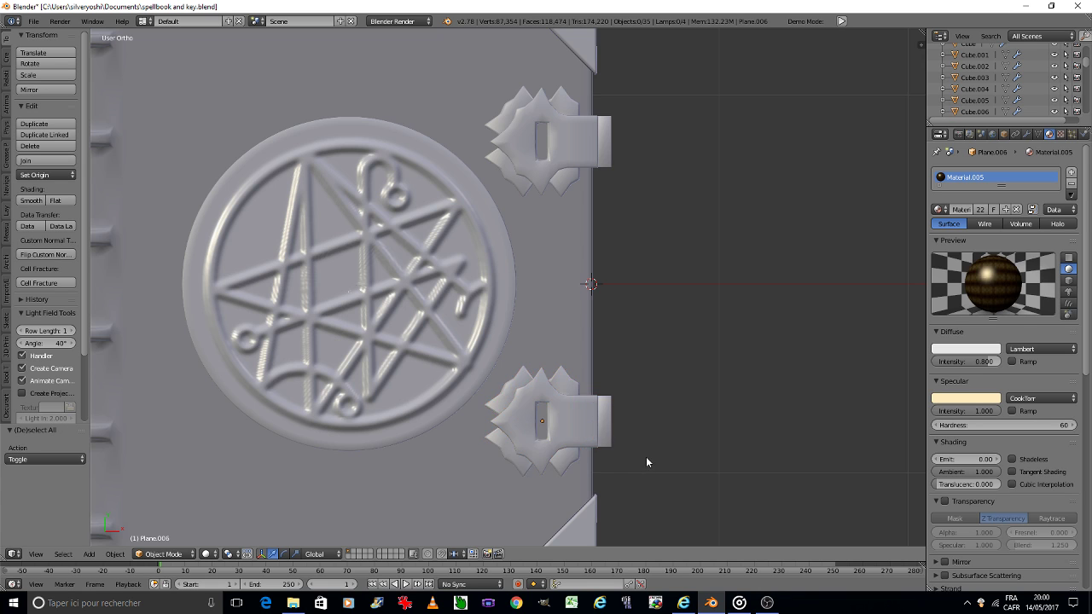
scroll(647, 463, down, 5)
key(KP_0)
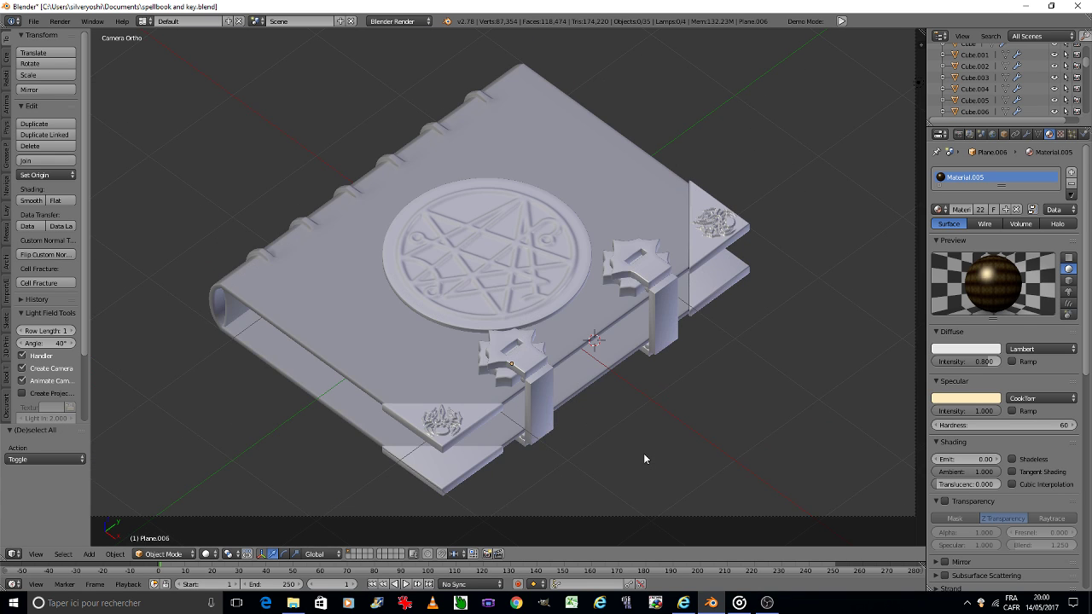
Save over the spellbook file and preview it in Rendered shading with textures.
key(ctrl+s)
click(643, 453)
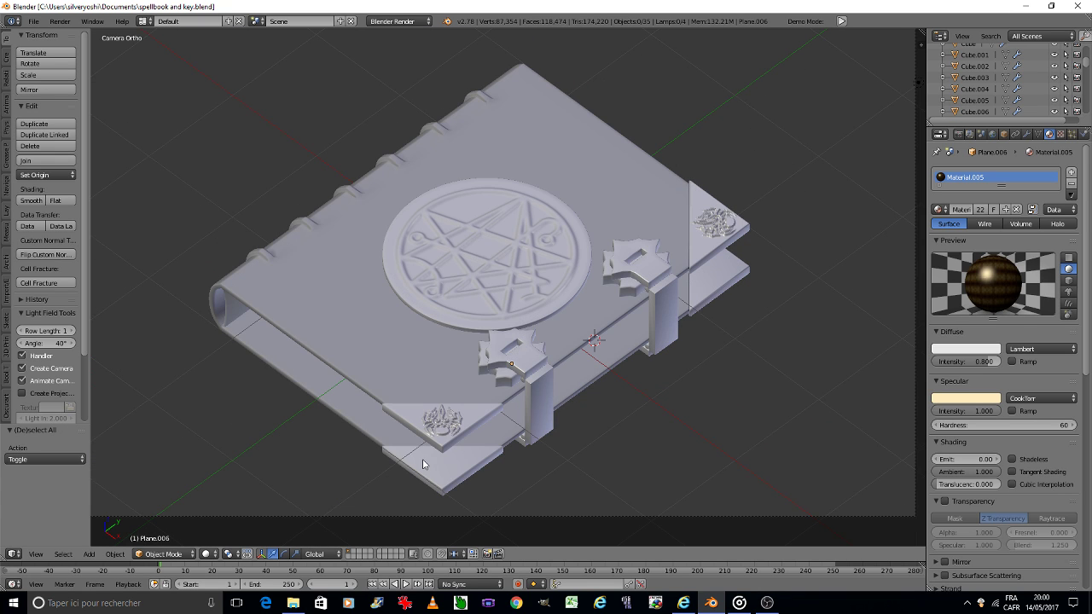
click(210, 554)
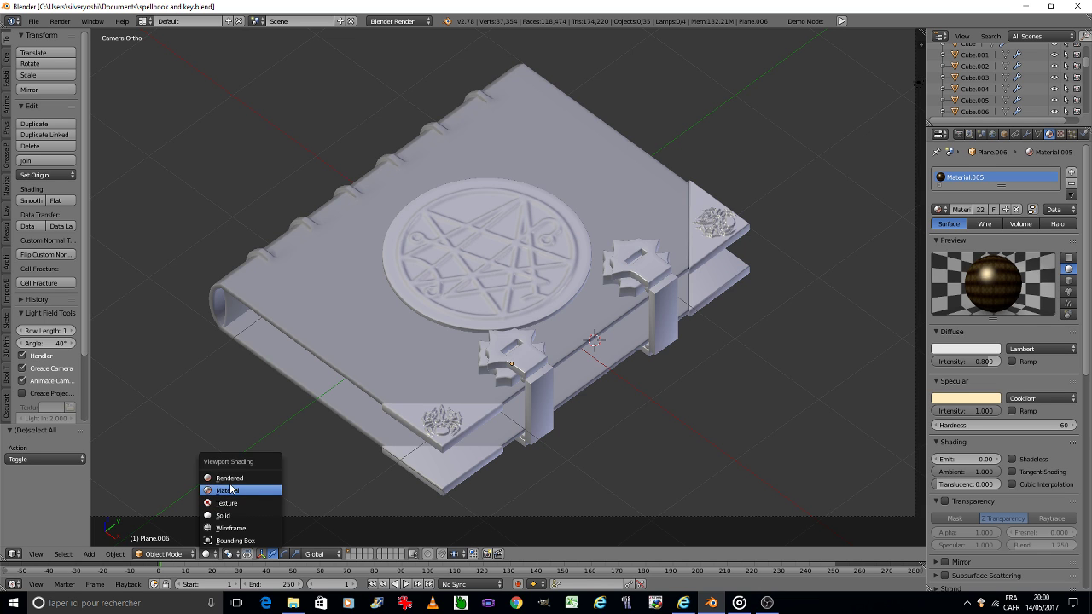
click(229, 478)
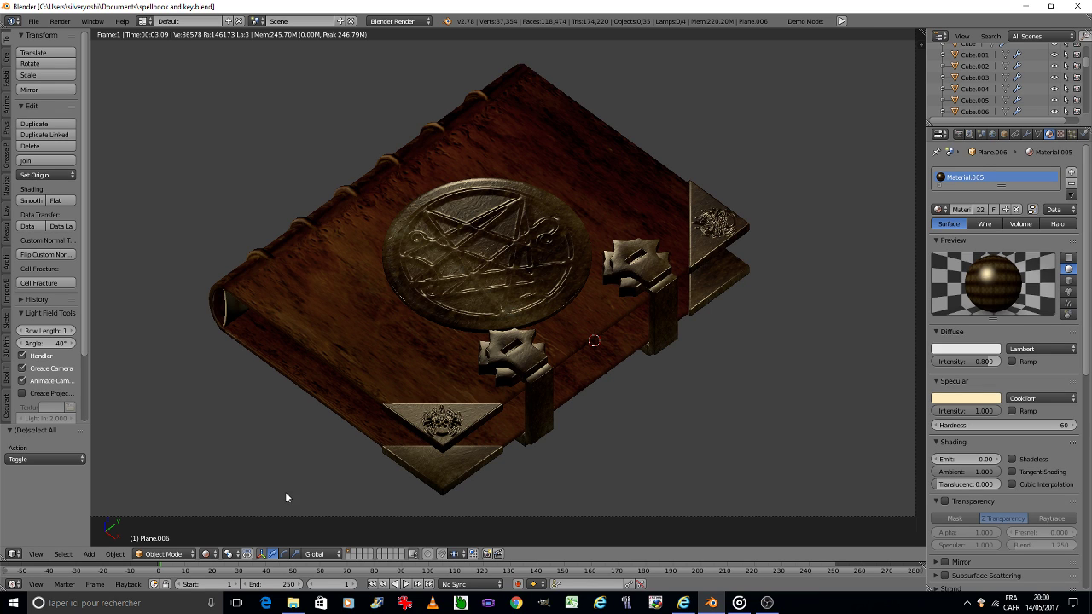
click(208, 554)
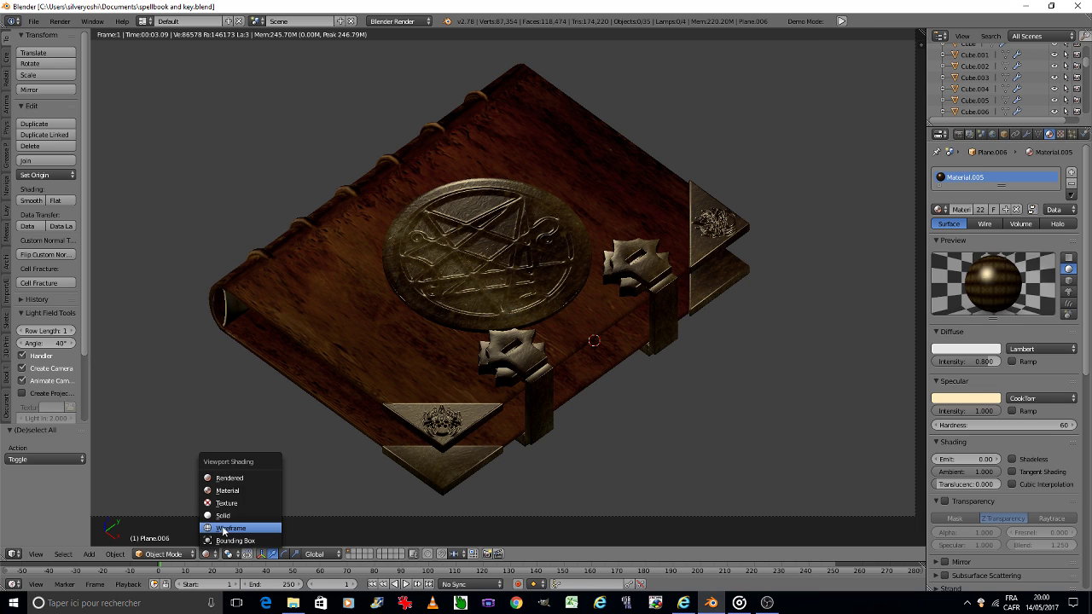
mouse_move(224, 516)
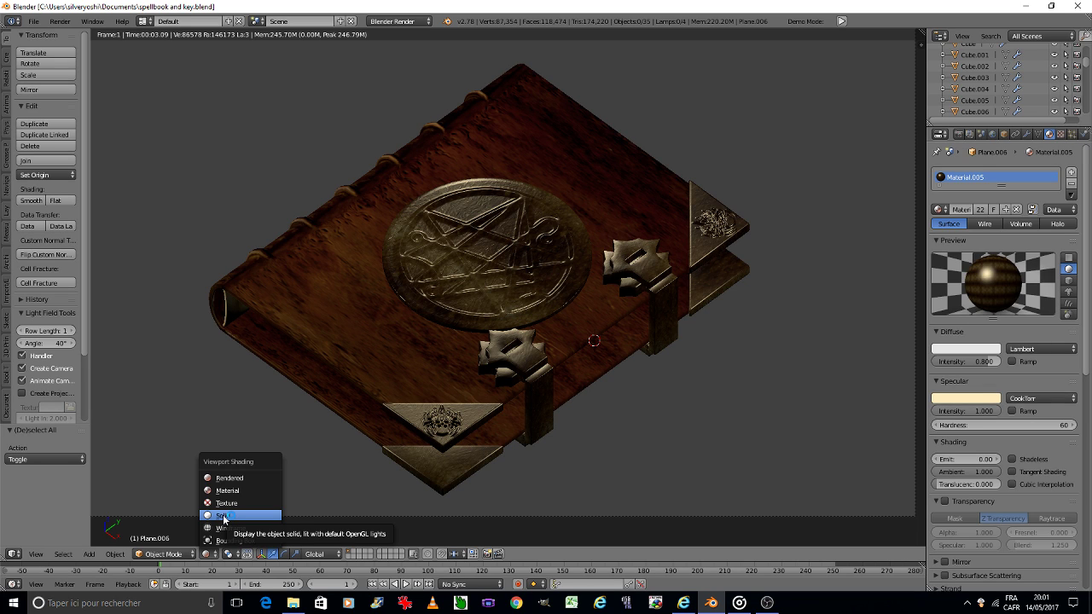
Switch back to Solid shading, save over the file, and glance at key reference images.
click(224, 517)
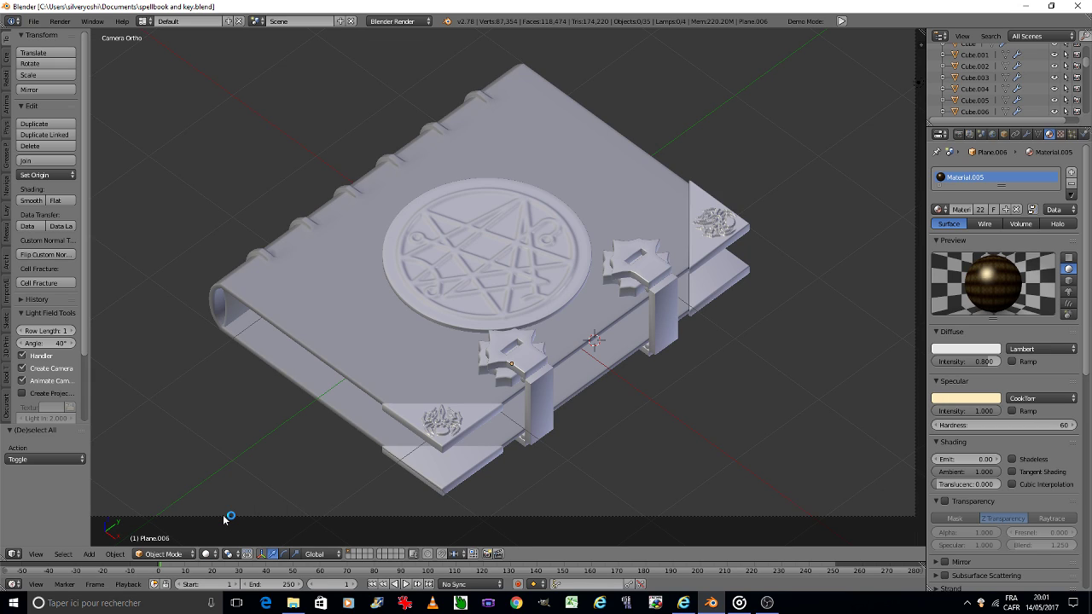
key(ctrl+s)
click(491, 445)
click(683, 603)
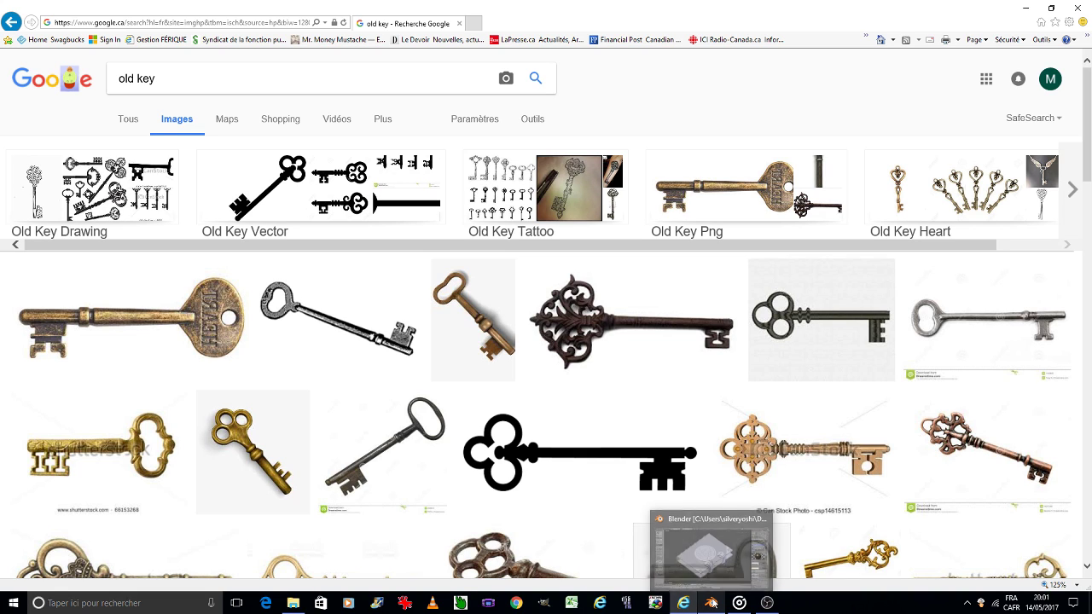
click(712, 603)
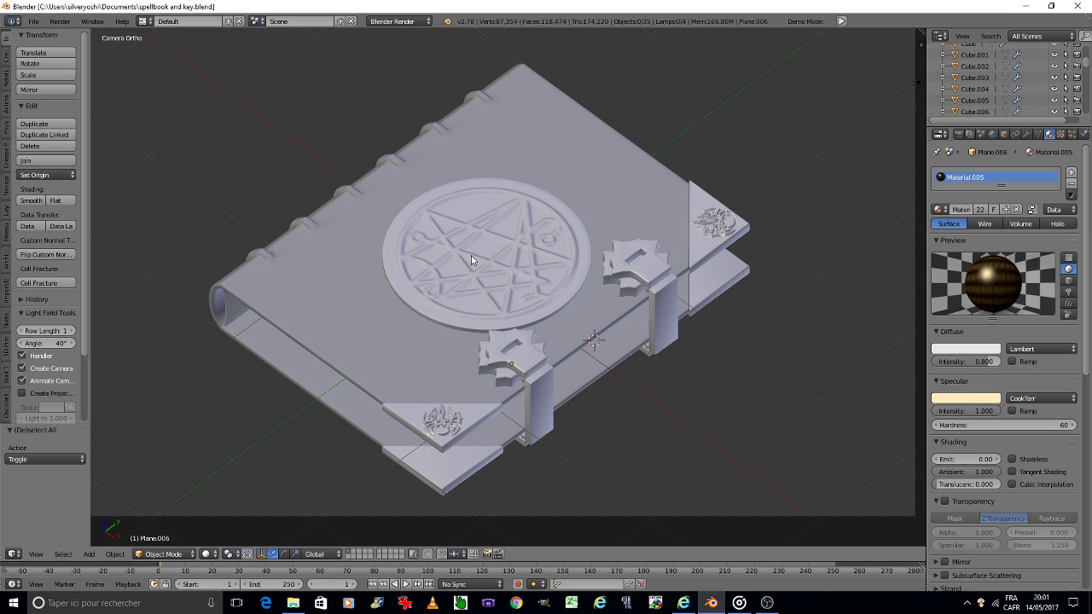
Switch to top orthographic view (Numpad 7) and save over the file.
key(KP_7)
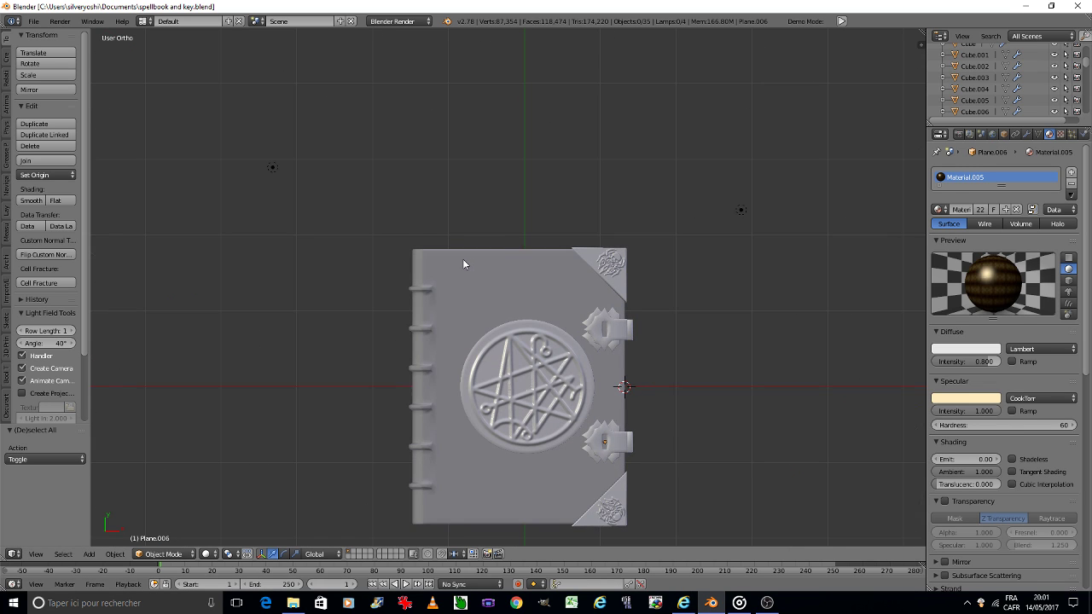
key(ctrl+s)
click(462, 258)
Zoom in so the book cover fills the viewport, then save again.
scroll(512, 196, up, 1)
scroll(524, 176, up, 1)
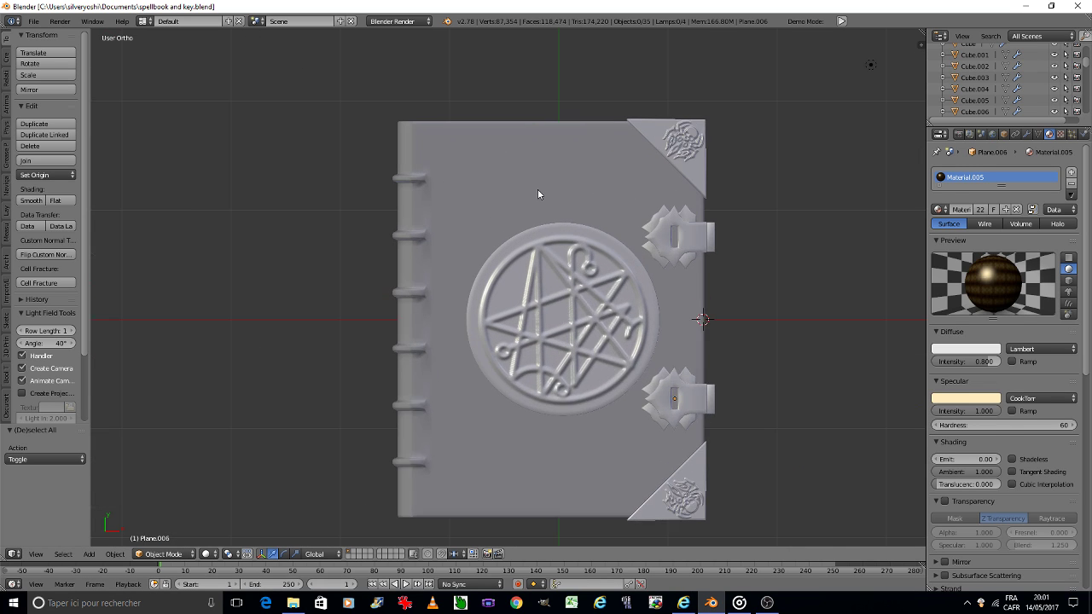
scroll(538, 193, up, 1)
shift+scroll(540, 205, down, 1)
shift+scroll(538, 188, down, 1)
key(ctrl+s)
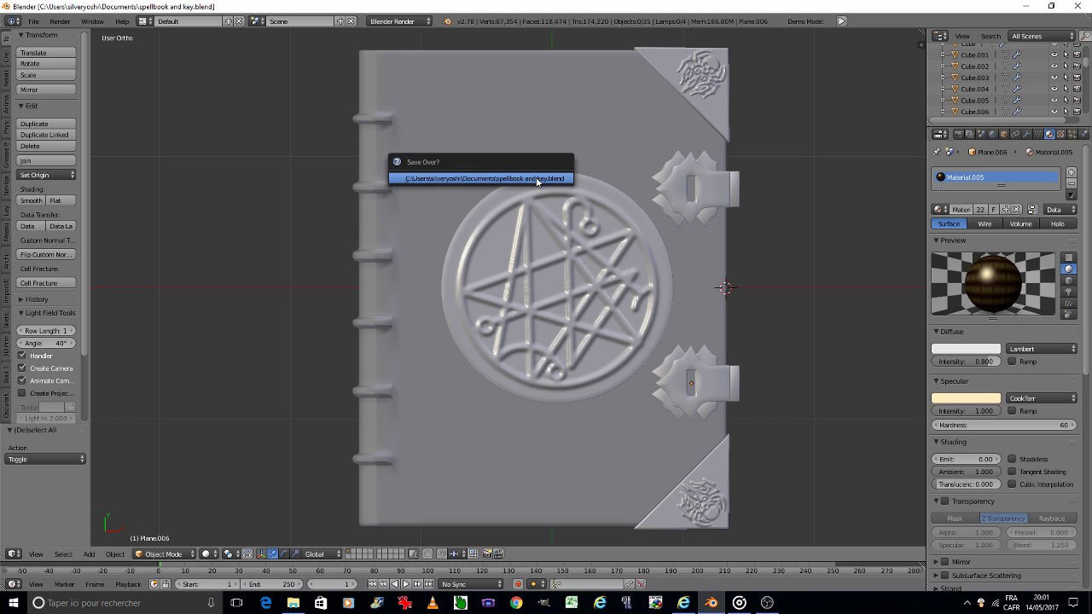
click(536, 177)
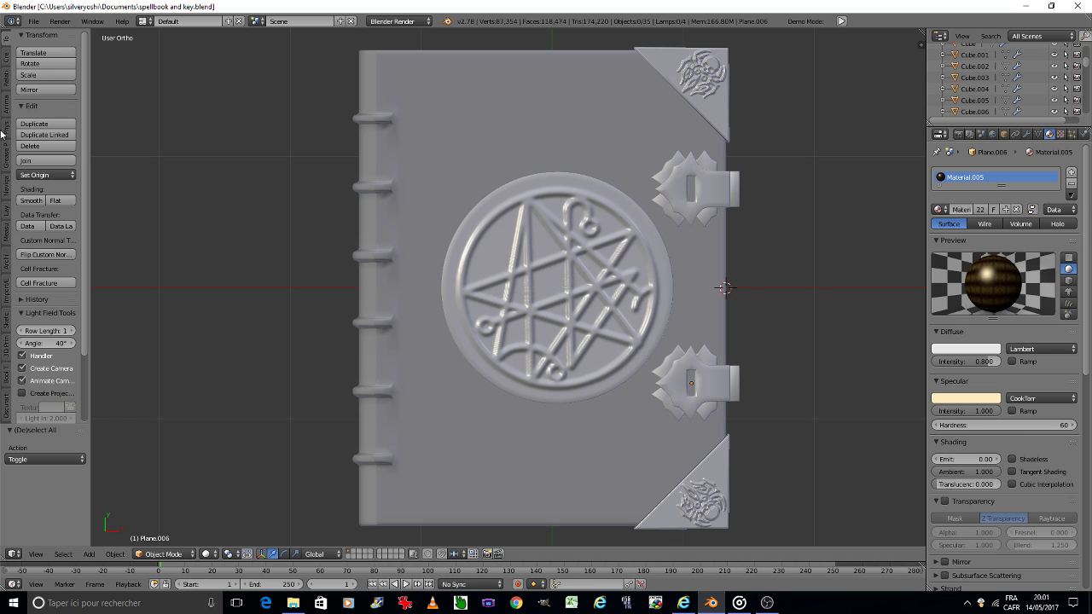
Show the Create tab, orbit to see the book edge-on, and place the 3D cursor above it.
click(7, 57)
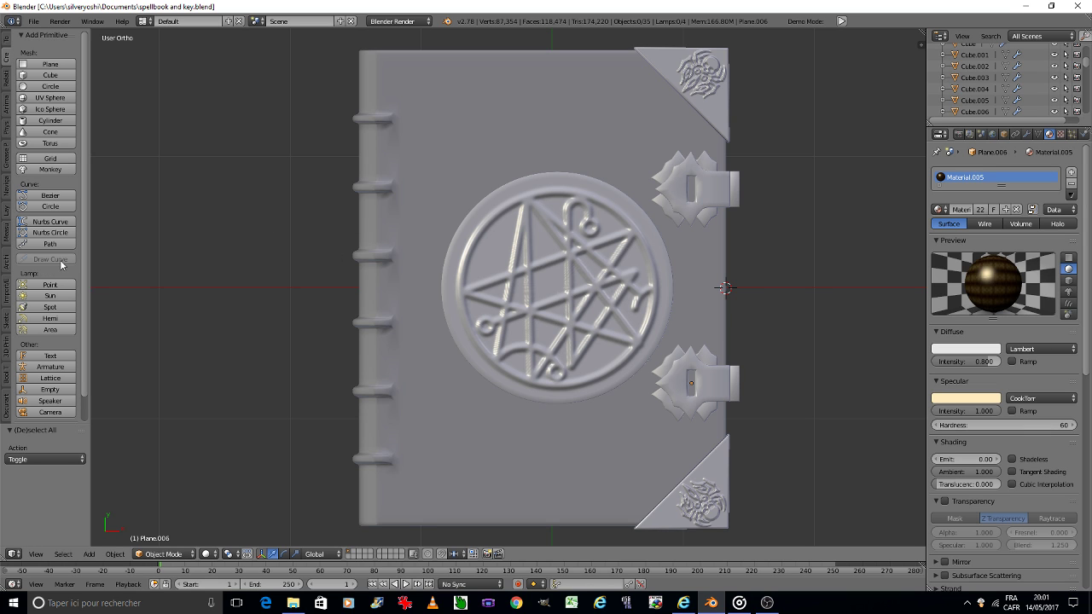
key(KP_2)
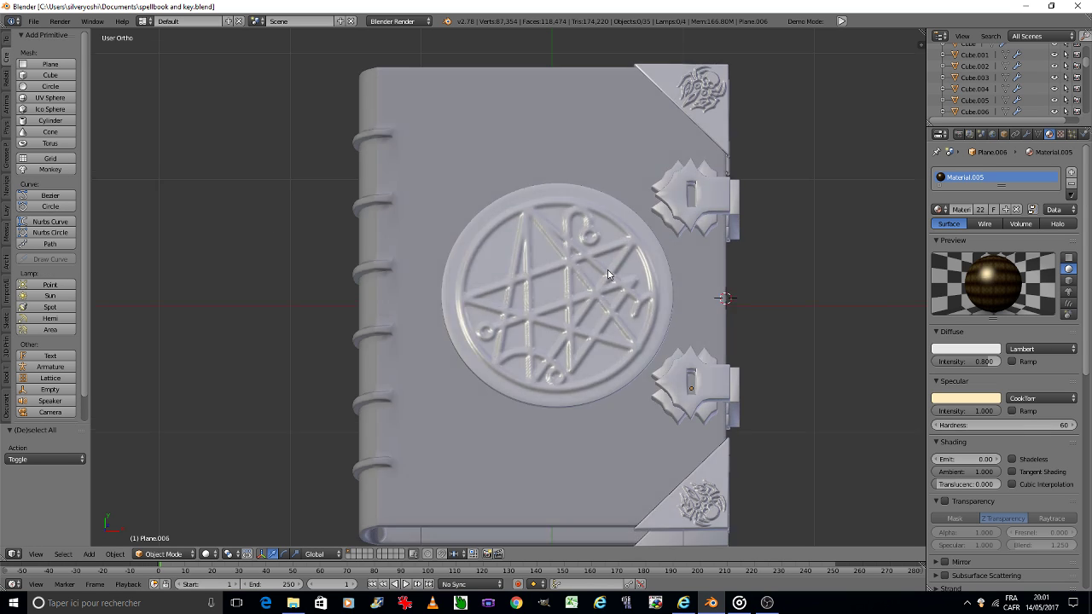
key(KP_2)
key(KP_2)
key(KP_2)
key(KP_2)
key(KP_2)
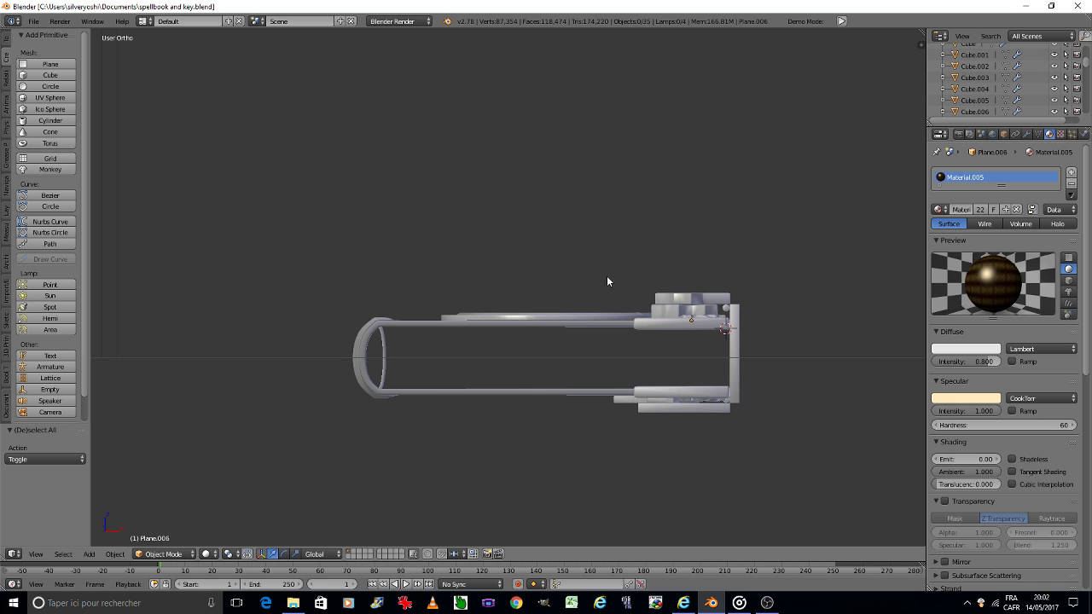
click(608, 282)
Deselect all objects and bring up the add-object menu for a new mesh.
key(space)
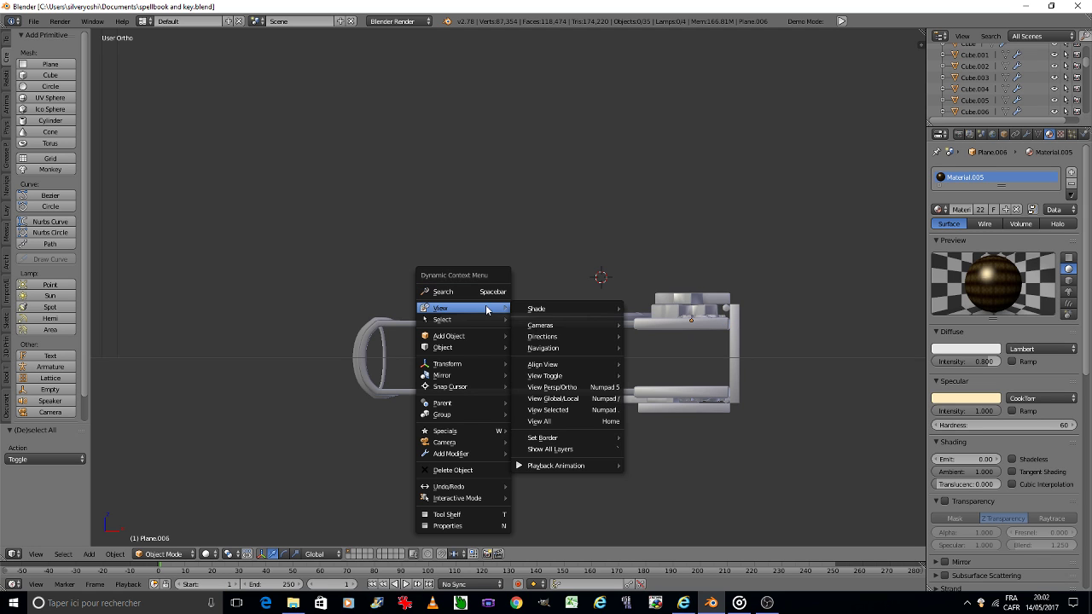
key(space)
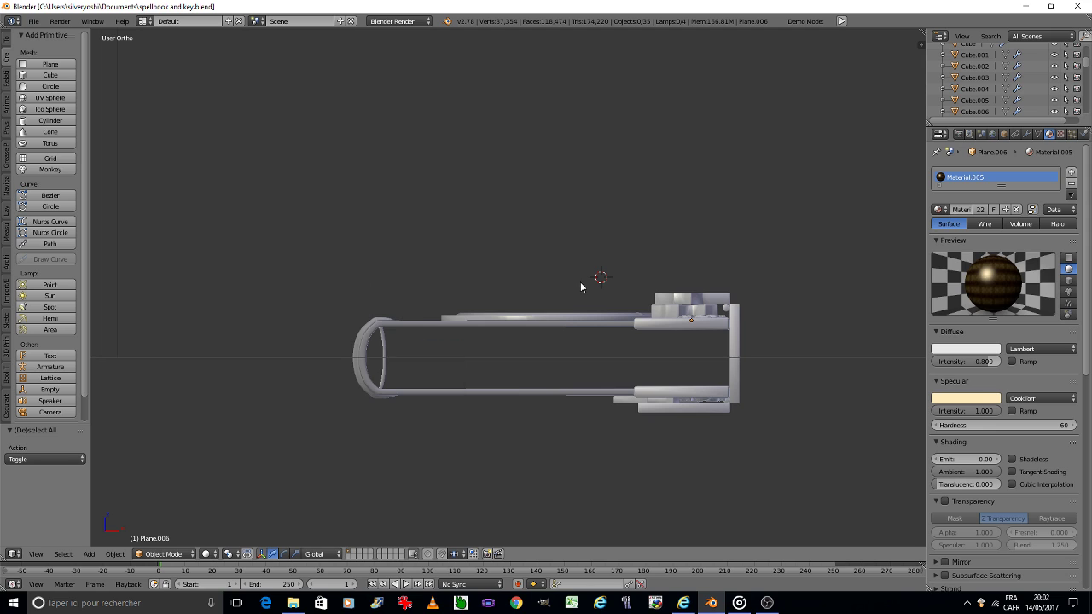
key(a)
key(ctrl+a)
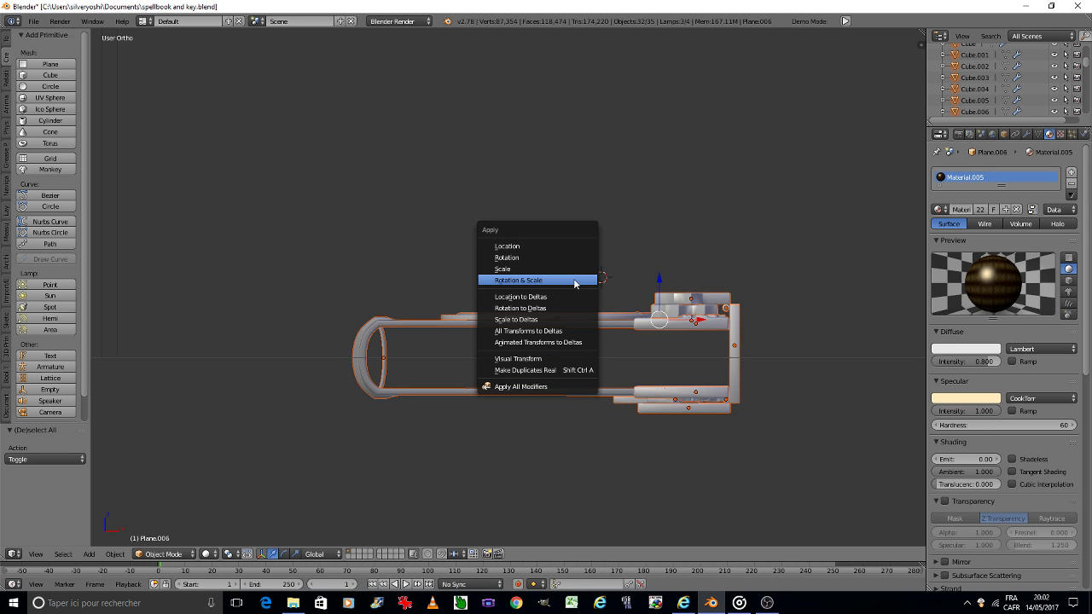
key(space)
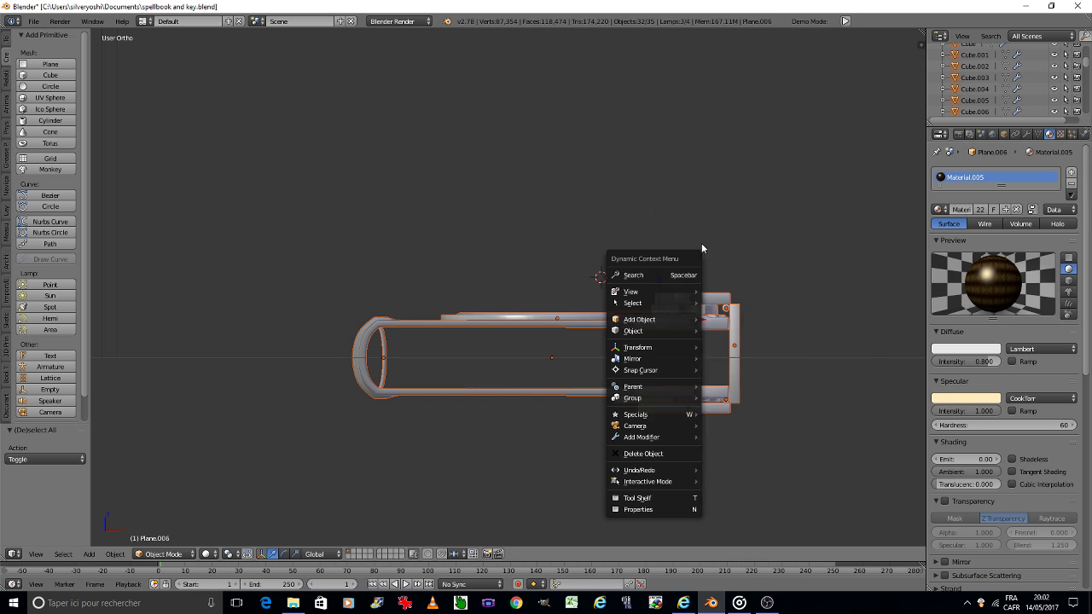
key(a)
key(space)
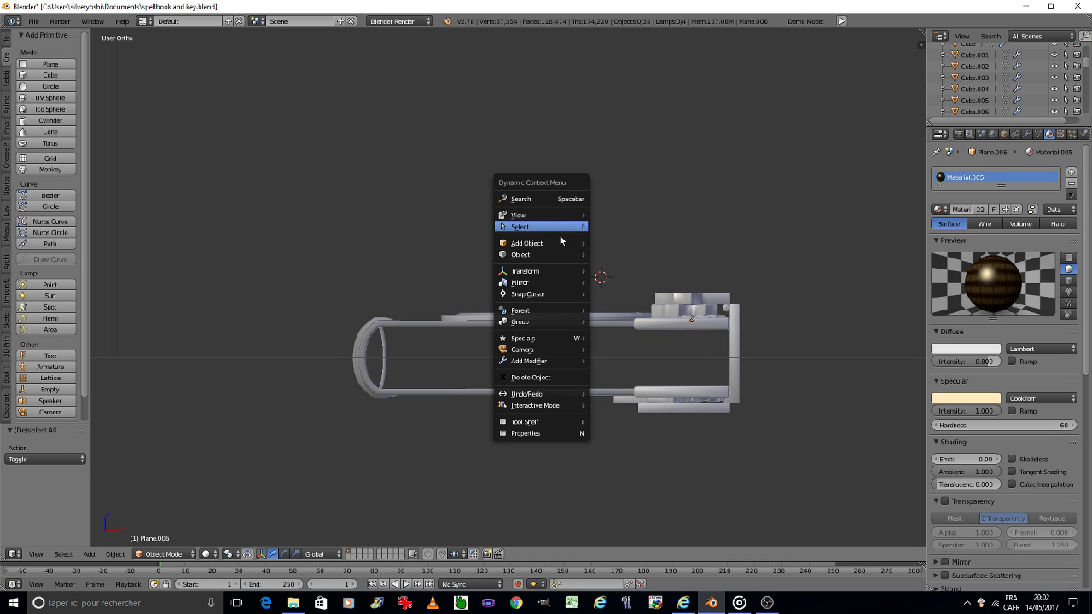
mouse_move(621, 244)
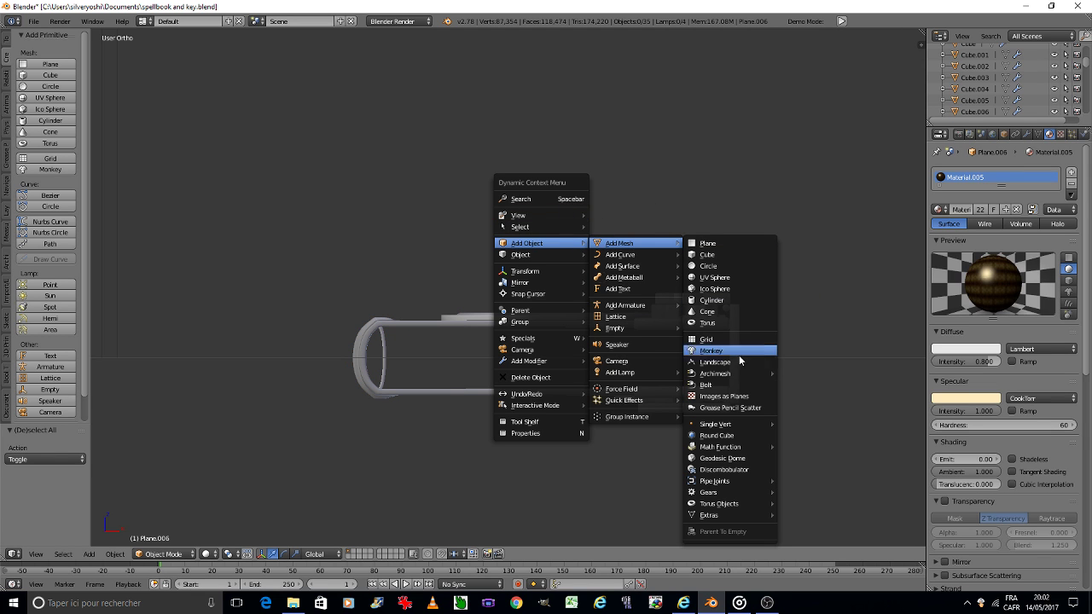
Add a Single Vert object, move it along Y in side view, and return to Edit Mode.
mouse_move(715, 424)
click(788, 428)
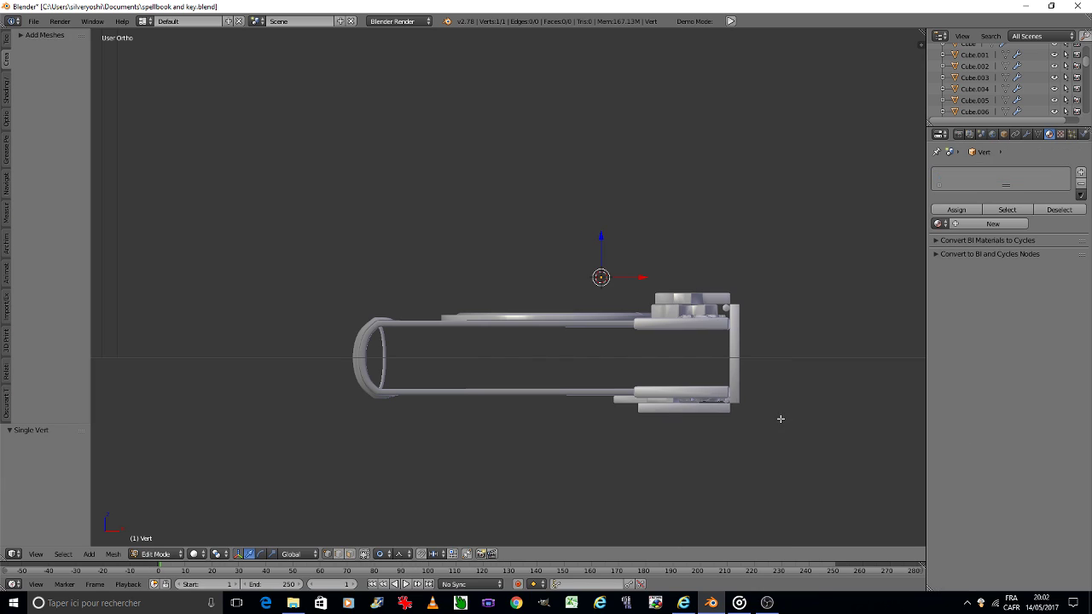
key(ctrl+Tab)
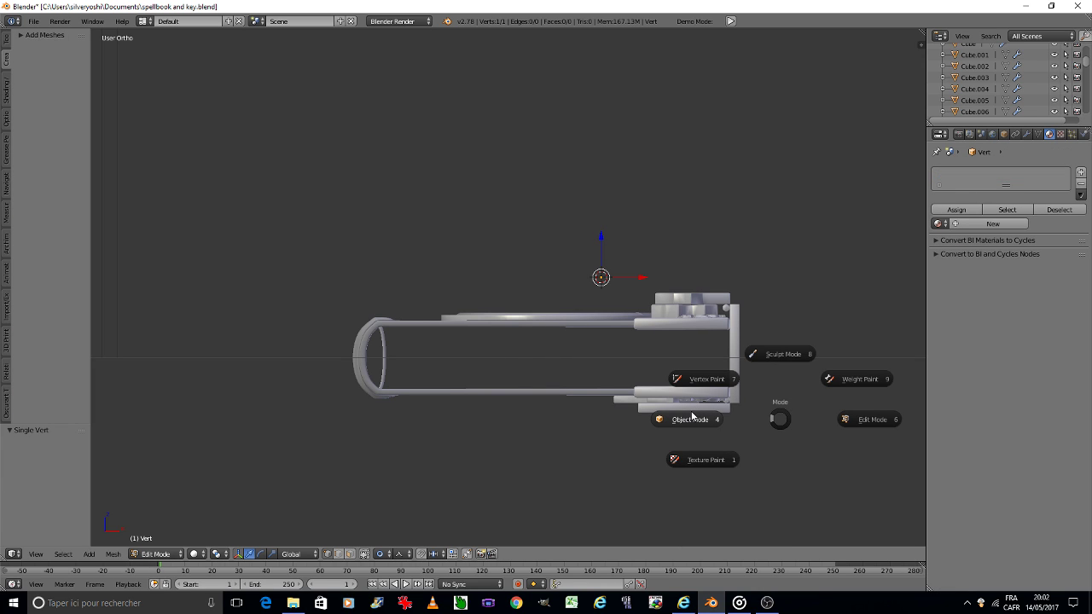
click(862, 418)
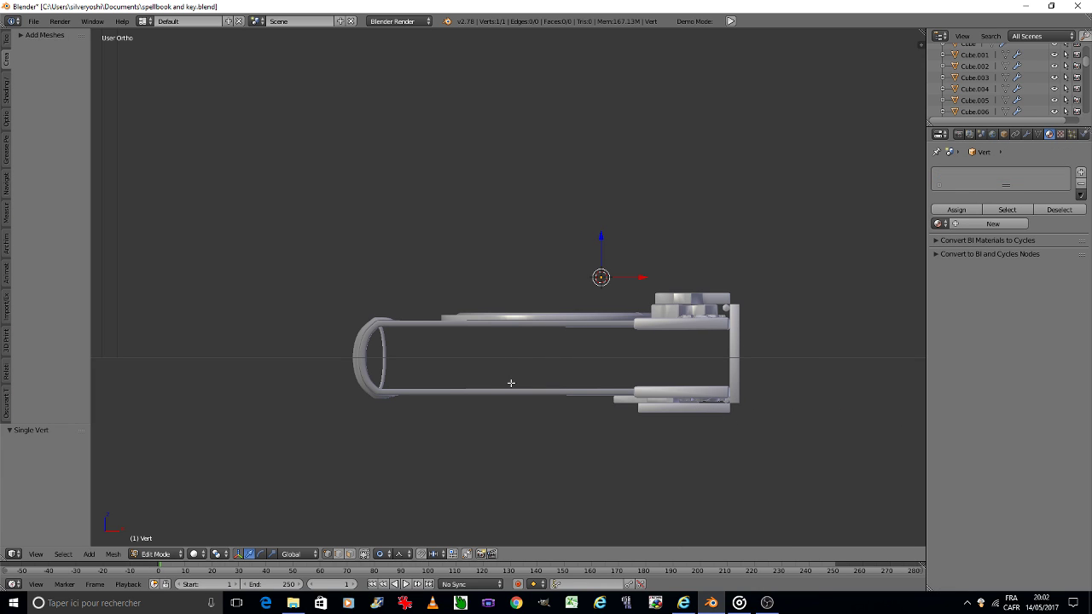
key(KP_6)
key(KP_6)
key(KP_6)
key(KP_6)
key(KP_6)
key(KP_6)
key(ctrl+Tab)
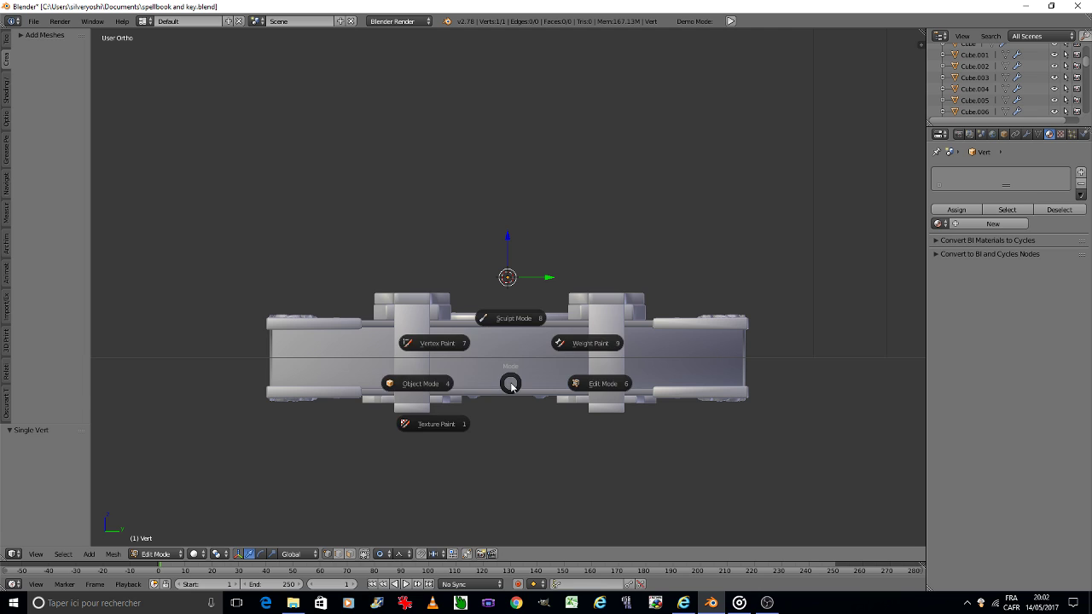
click(544, 370)
key(g)
key(y)
click(409, 371)
key(ctrl+Tab)
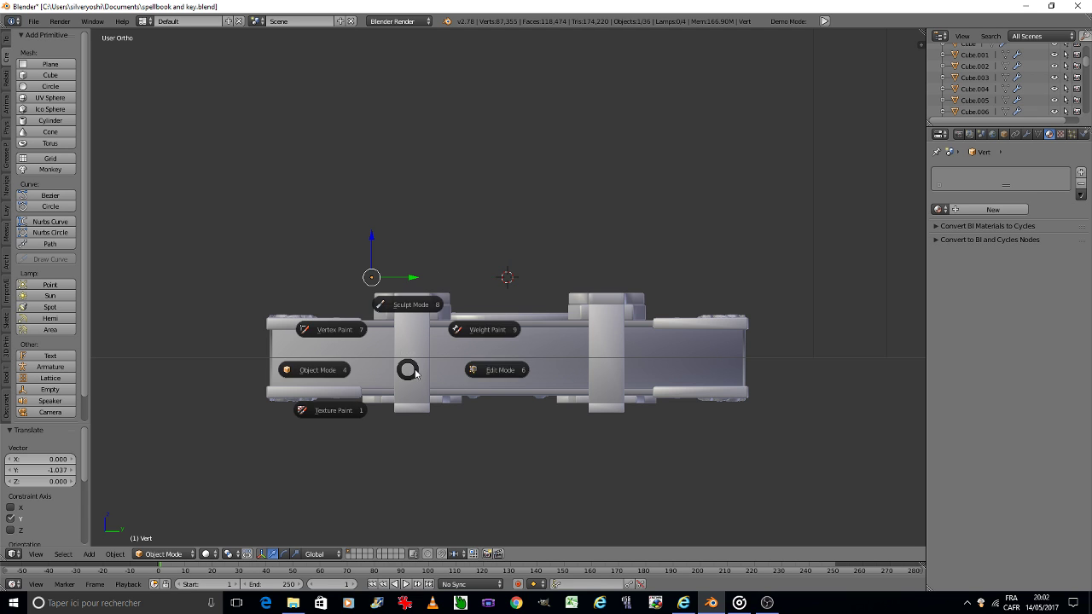
click(497, 370)
Extrude the vertex along Y into an edge, then move its end 0.604 further in top view.
key(e)
key(y)
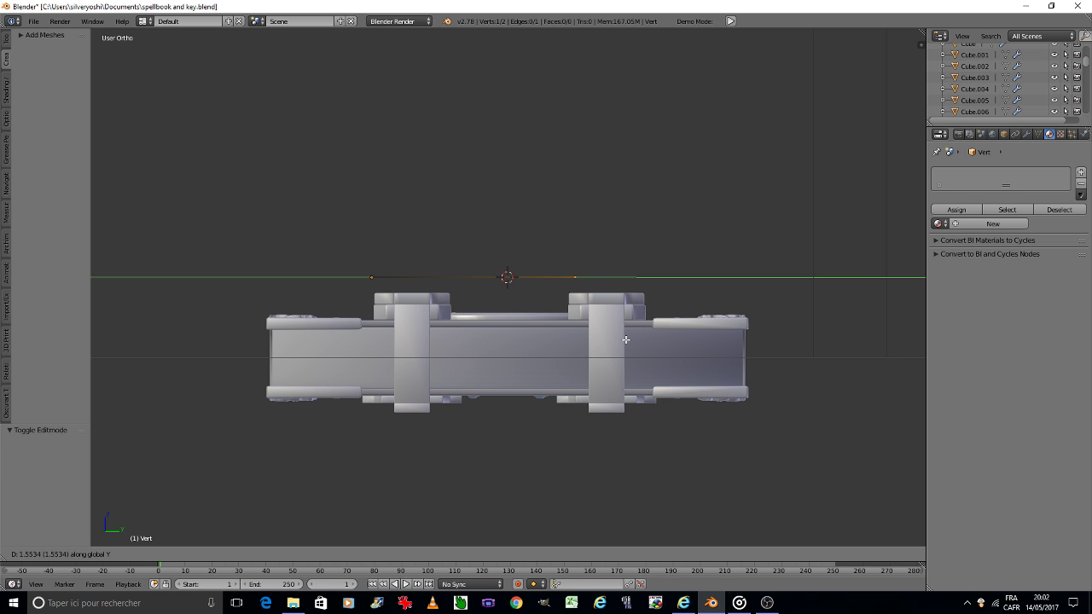
click(637, 340)
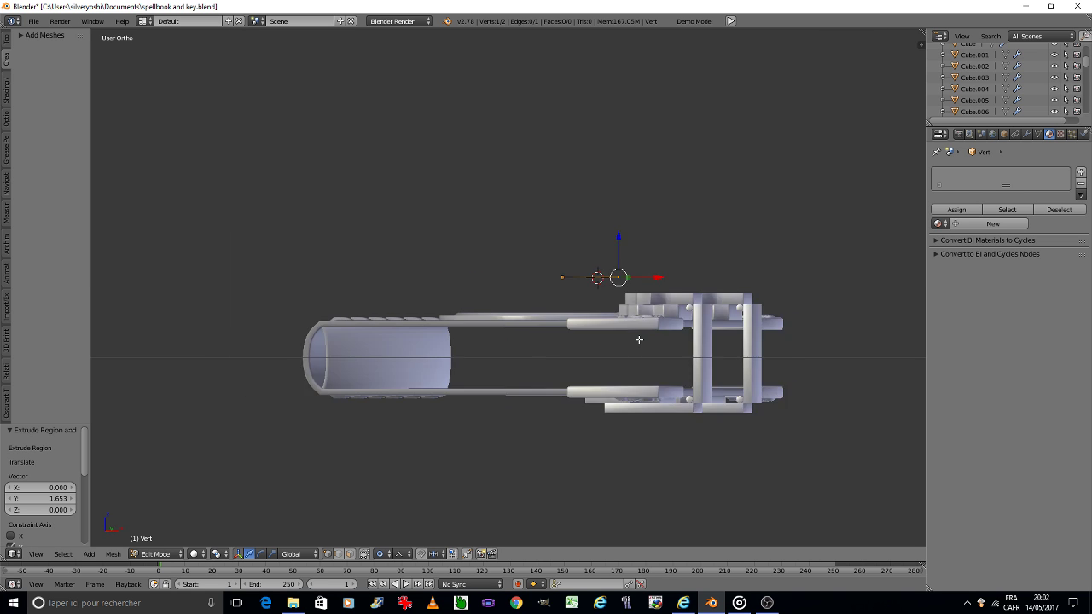
key(KP_7)
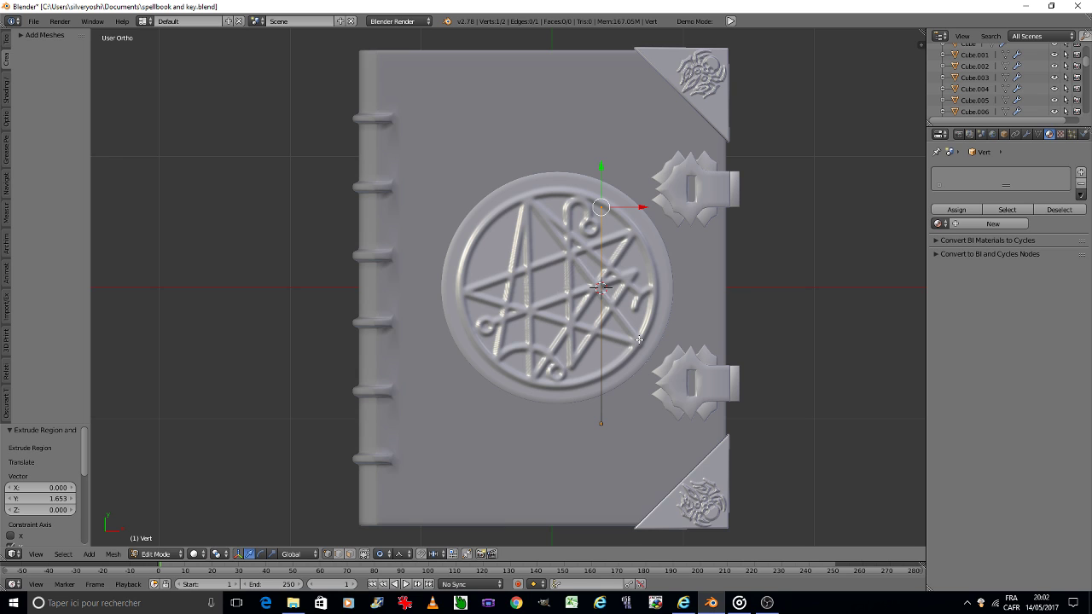
scroll(604, 275, up, 1)
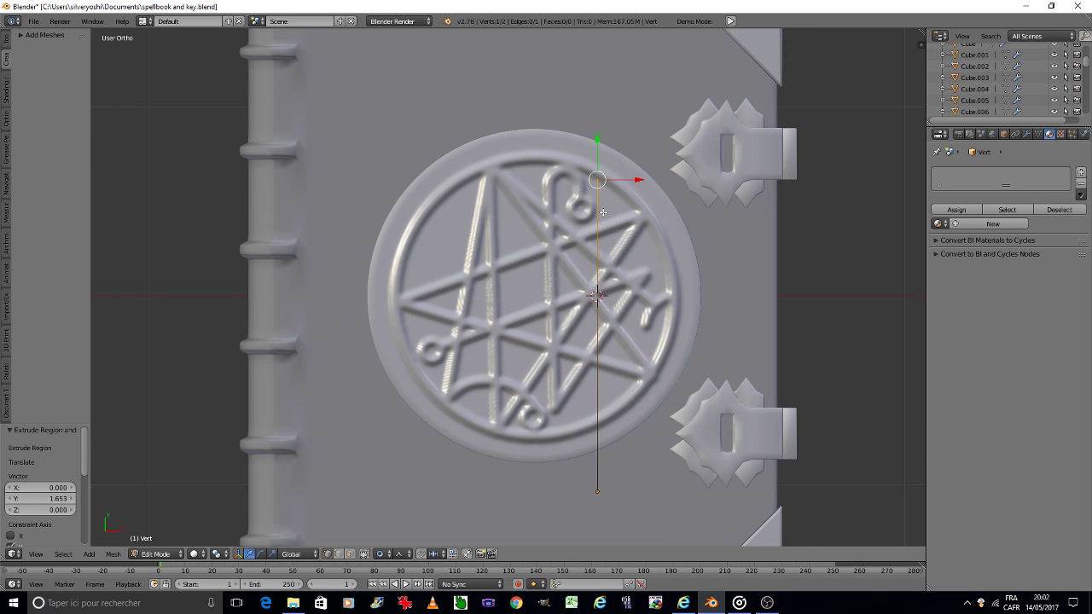
scroll(563, 292, up, 1)
scroll(563, 292, down, 1)
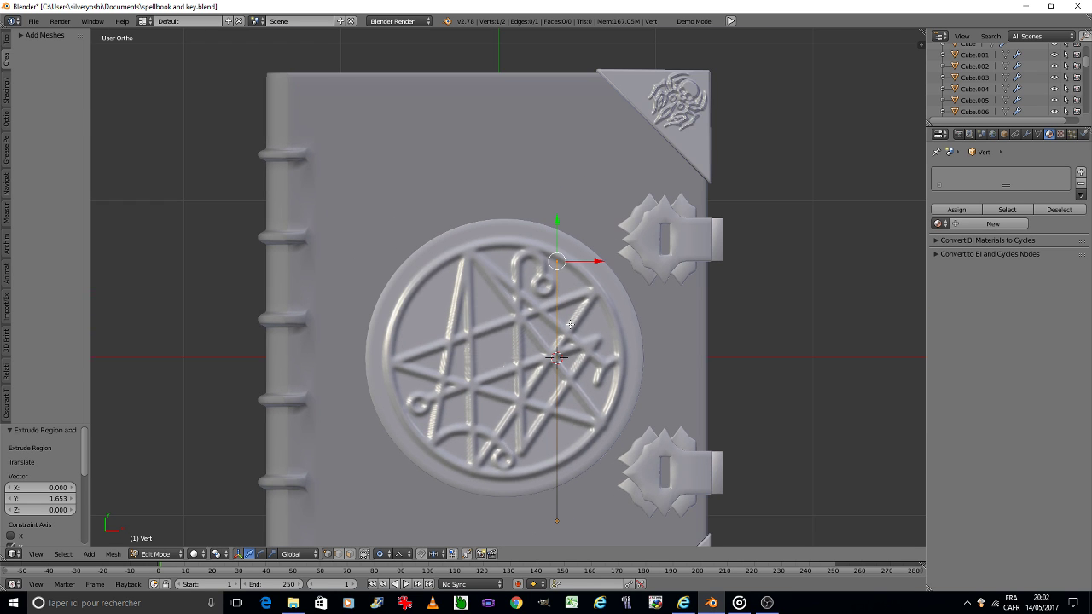
key(g)
key(y)
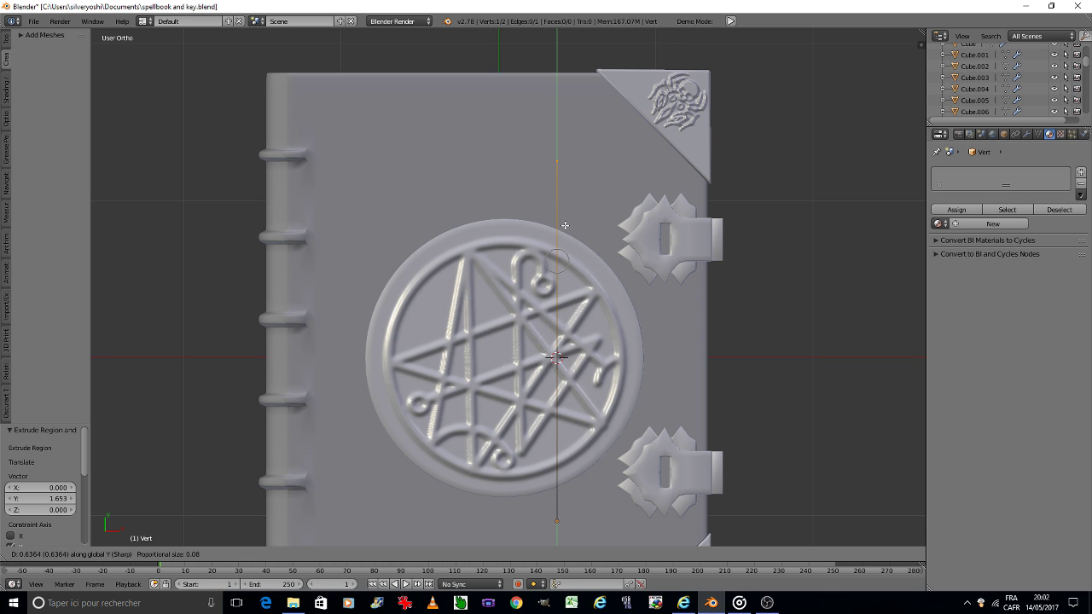
click(565, 229)
Subdivide the edge and move the new middle vertex higher along Y.
shift+right_click(565, 506)
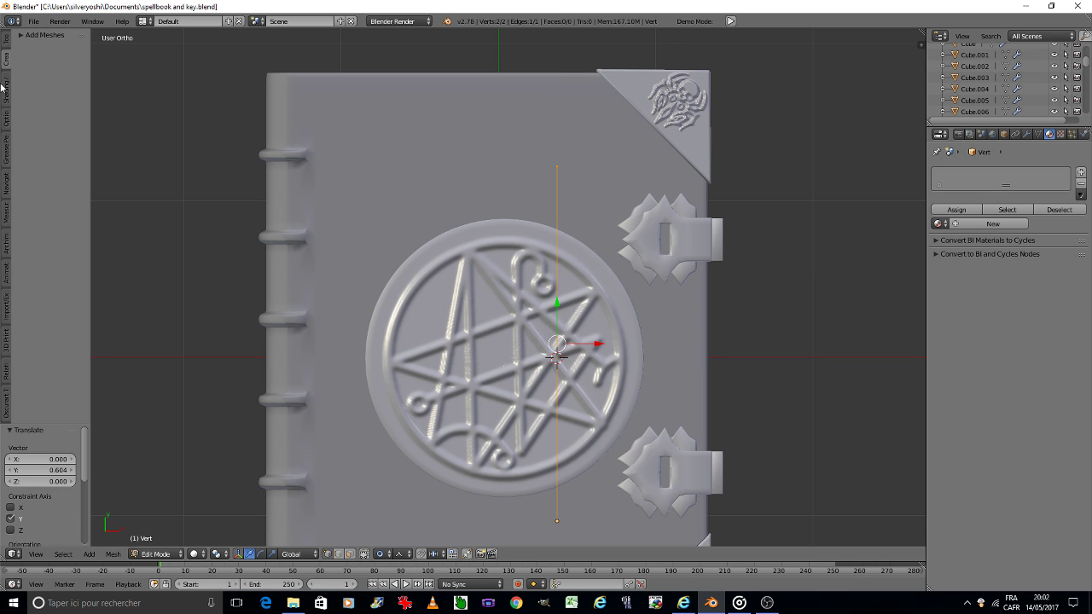
click(6, 40)
click(34, 260)
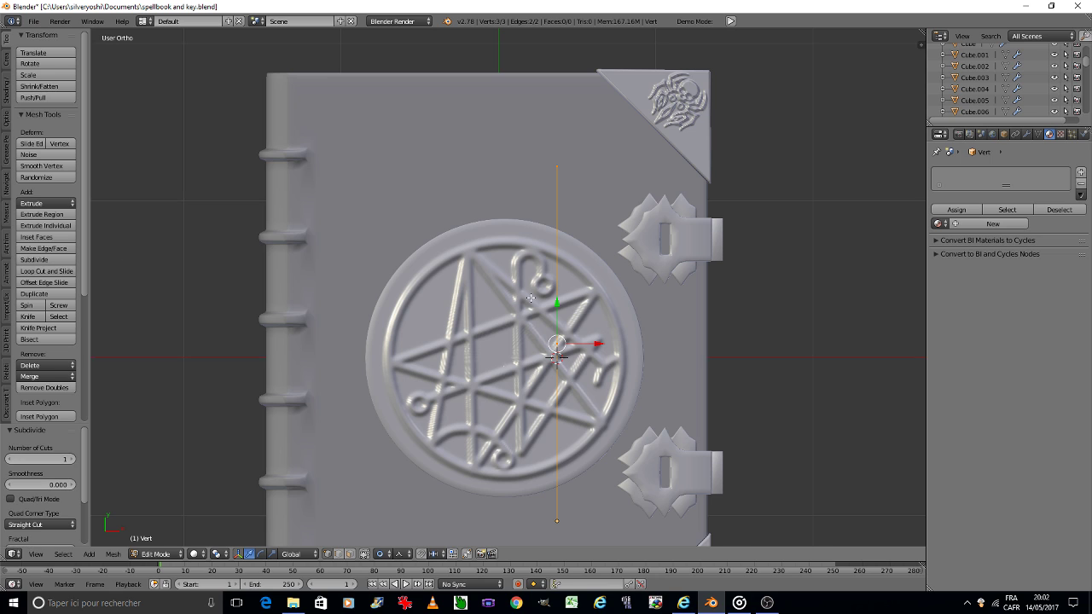
right_click(552, 335)
right_click(553, 153)
right_click(558, 343)
key(g)
key(y)
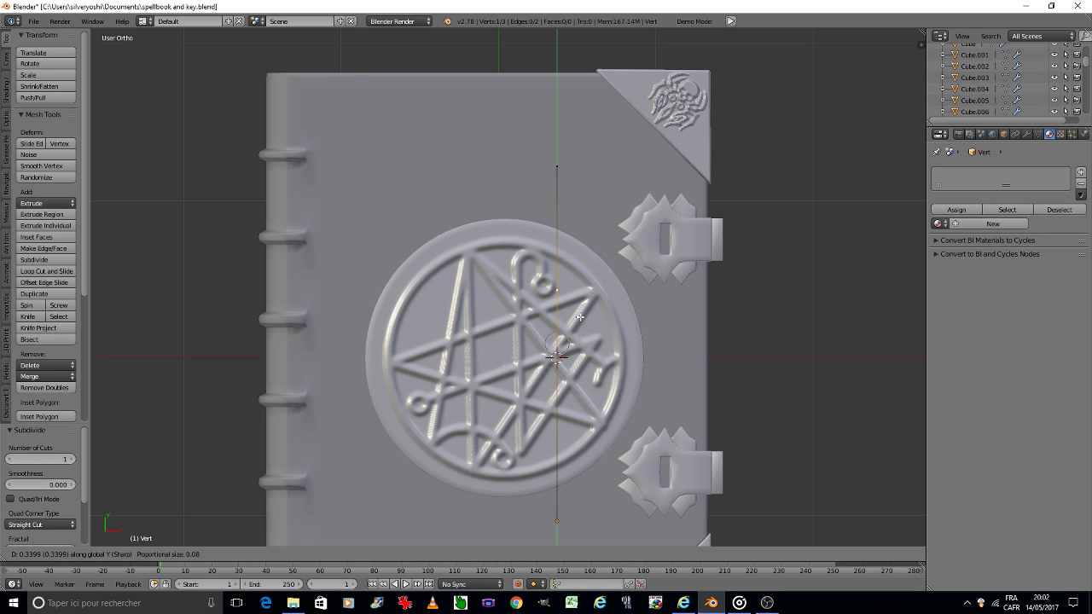
click(579, 318)
Subdivide the upper edges twice more to complete the six-vertex centre line.
shift+right_click(553, 168)
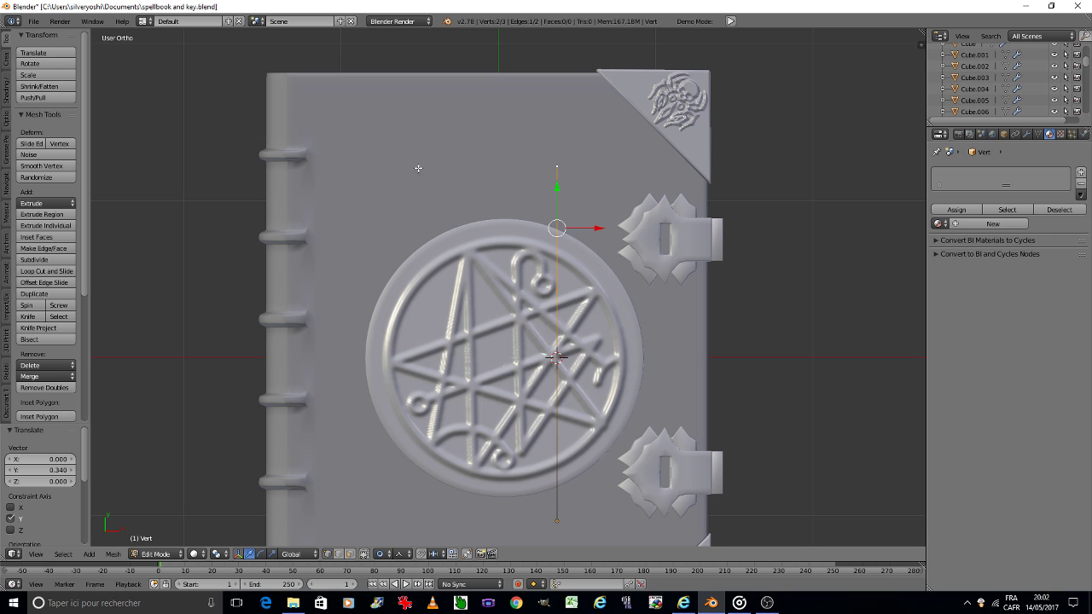
click(57, 260)
click(56, 260)
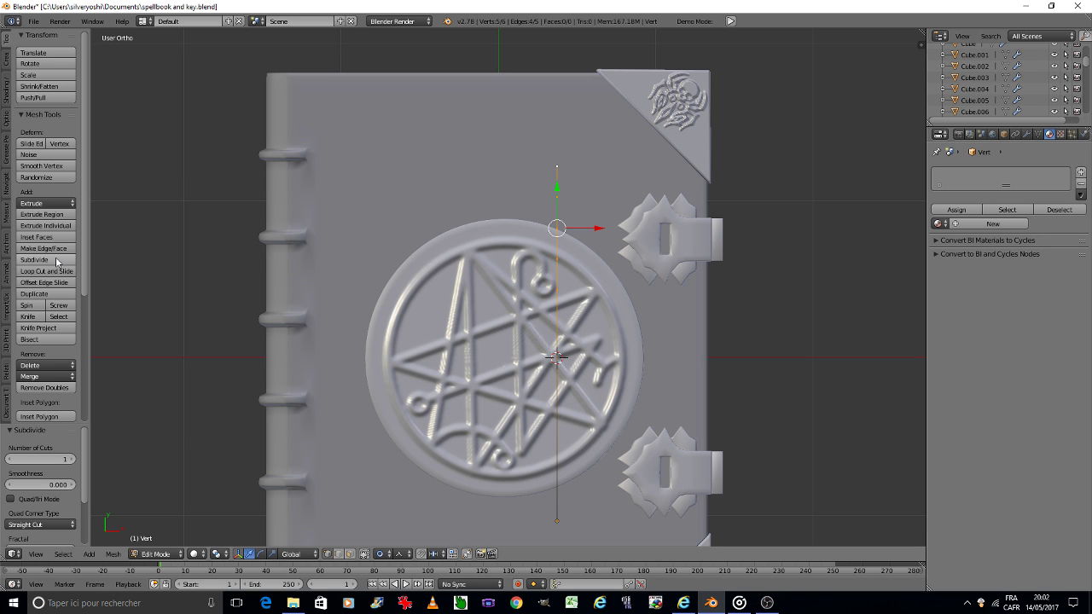
scroll(543, 263, up, 1)
scroll(542, 263, up, 1)
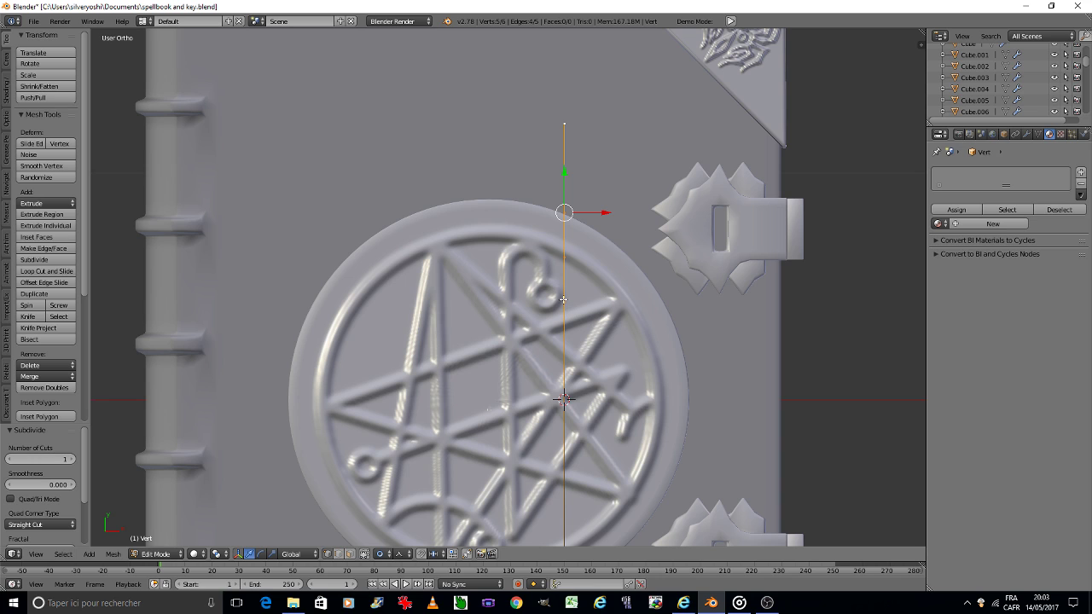
Extrude a chain of outline points from the rim vertex, curling down and back to the centre line.
right_click(561, 266)
key(e)
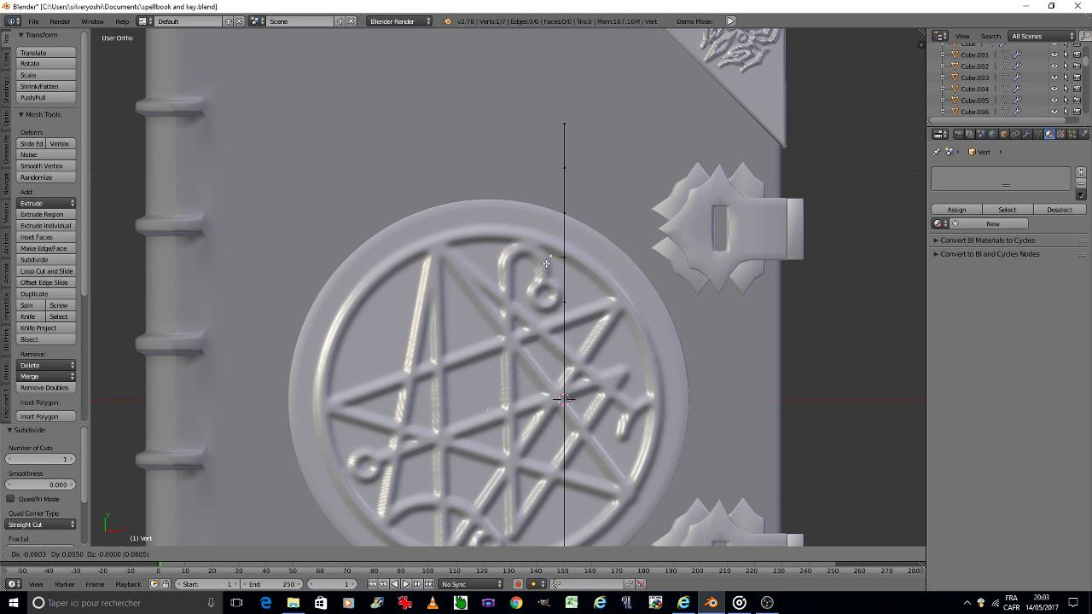
click(515, 243)
key(e)
click(500, 231)
key(e)
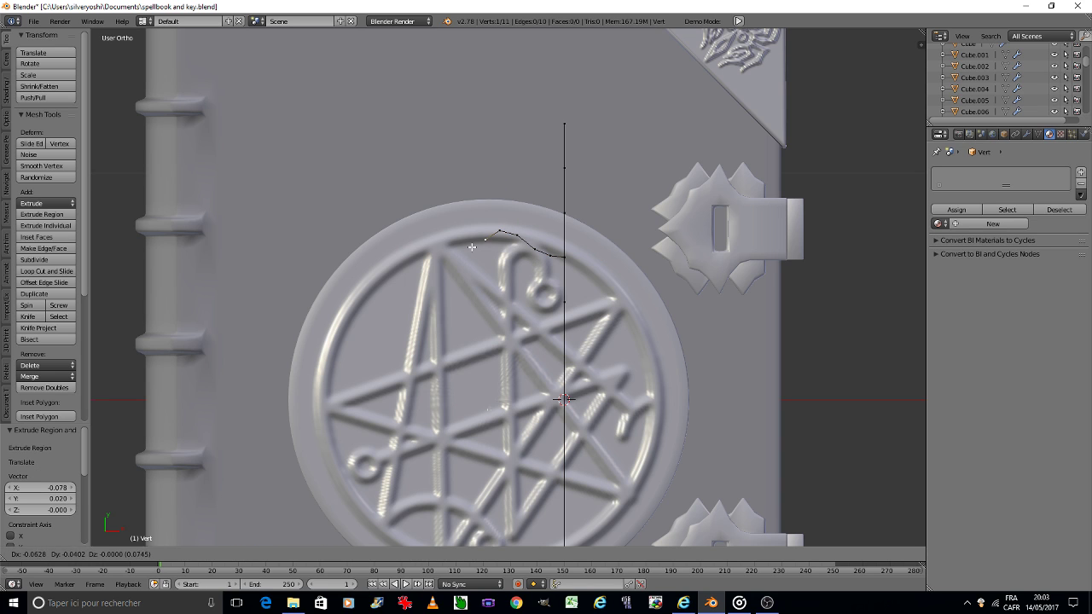
click(482, 240)
key(e)
click(475, 281)
key(e)
click(510, 294)
key(e)
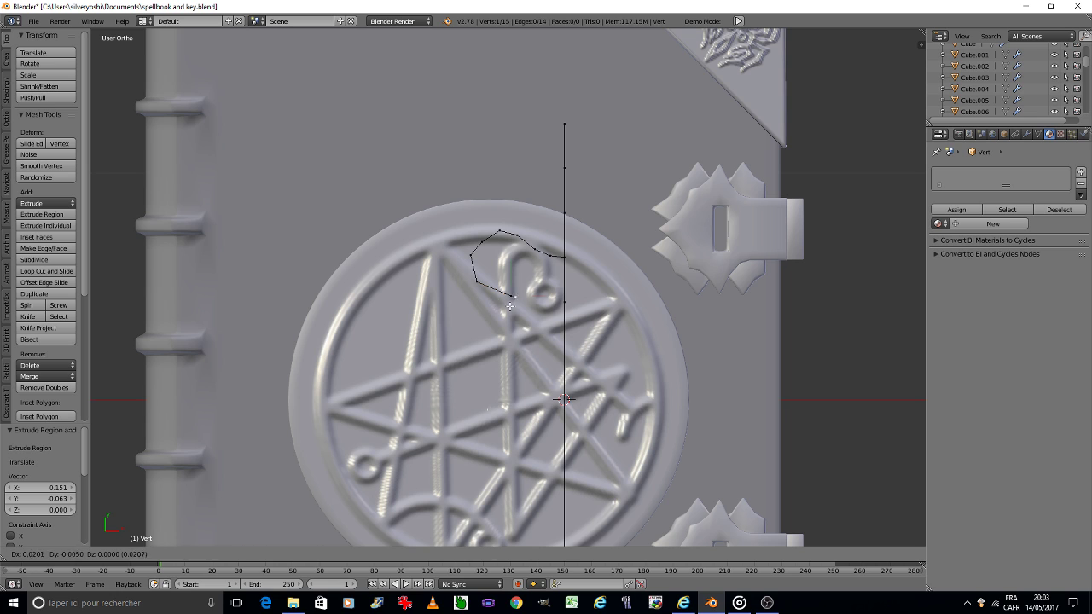
click(531, 302)
key(e)
click(548, 326)
key(e)
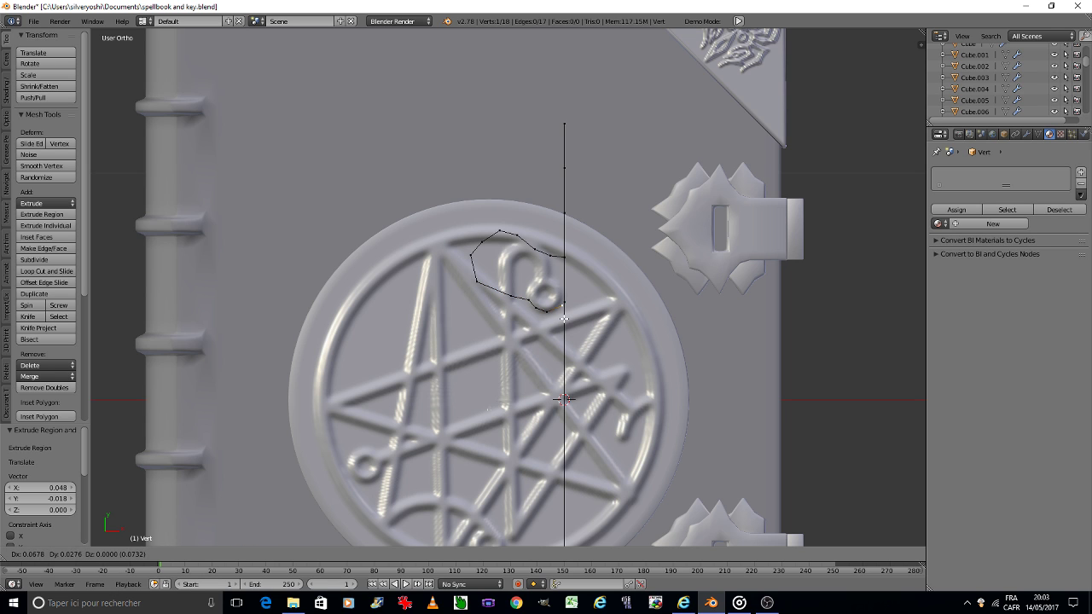
click(565, 316)
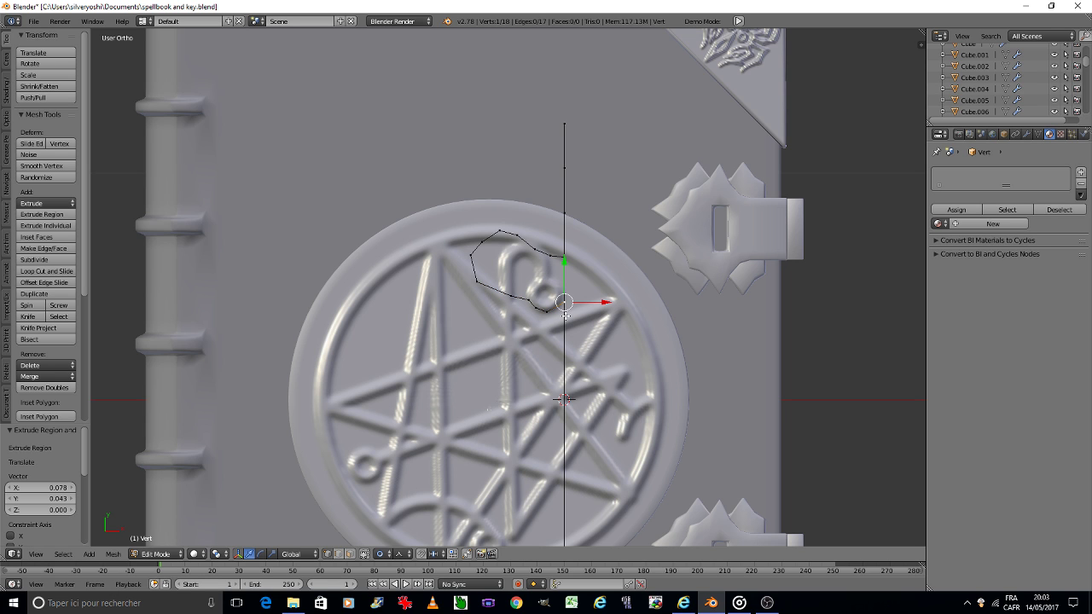
Merge the outline's end onto the centre-line vertex At Last, undoing an accidental At Center merge.
scroll(554, 302, up, 5)
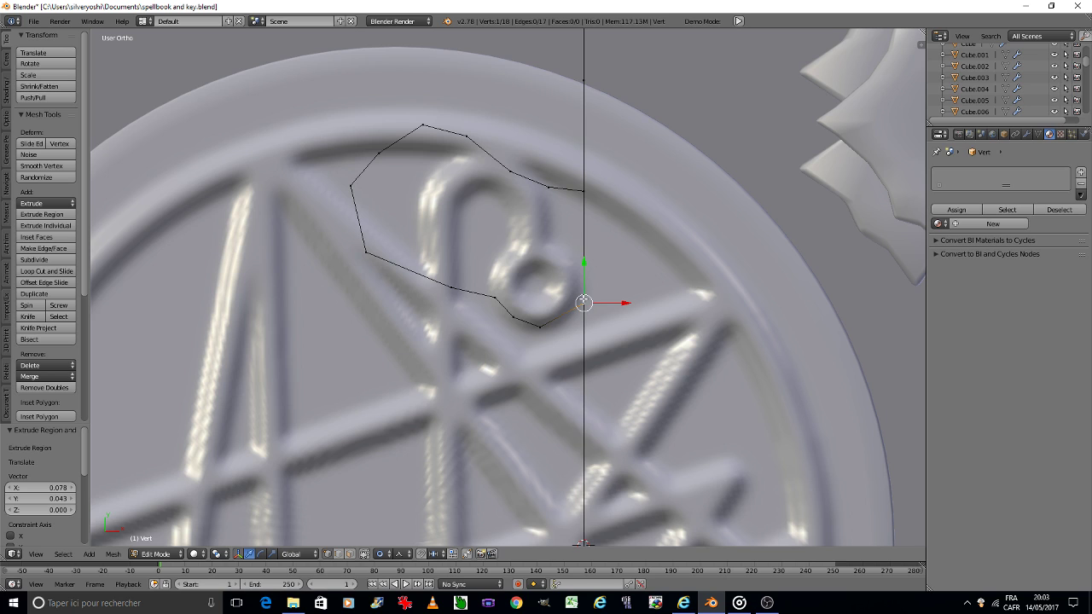
shift+right_click(584, 302)
key(w)
click(626, 283)
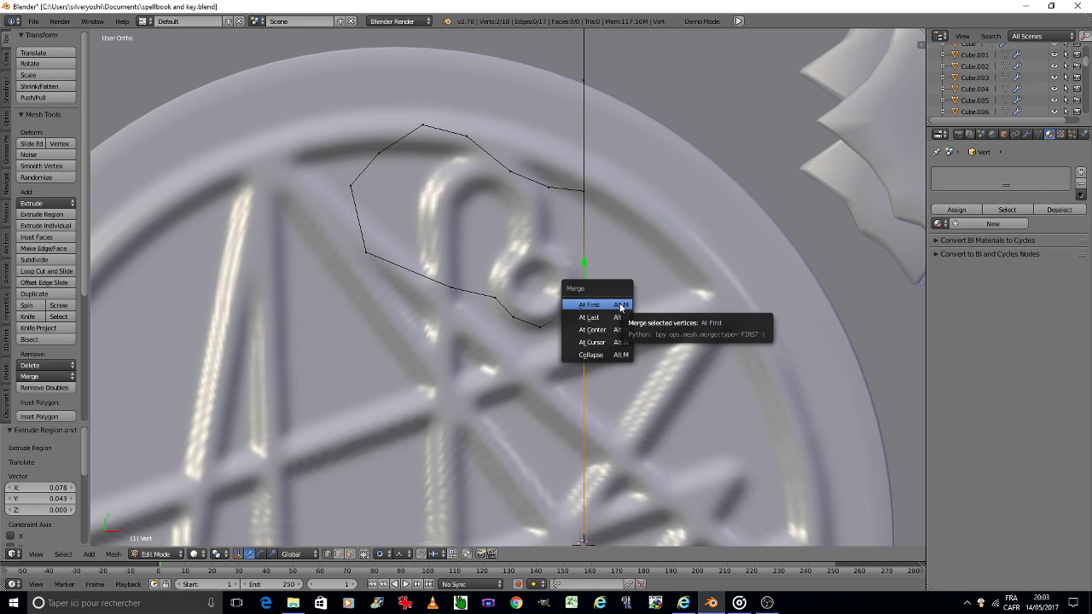
click(613, 328)
key(ctrl+z)
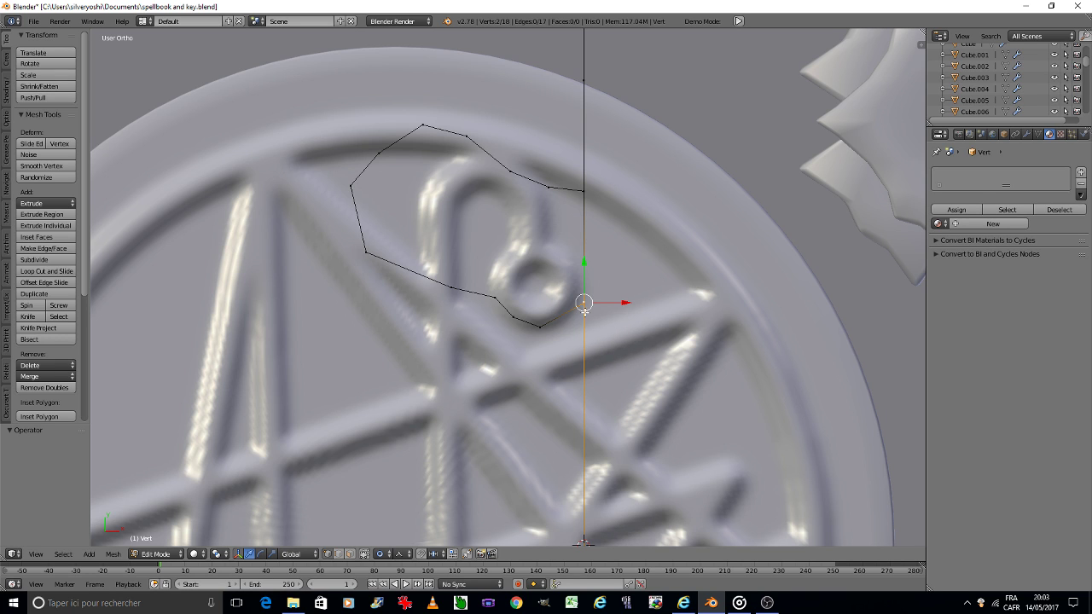
key(w)
click(641, 278)
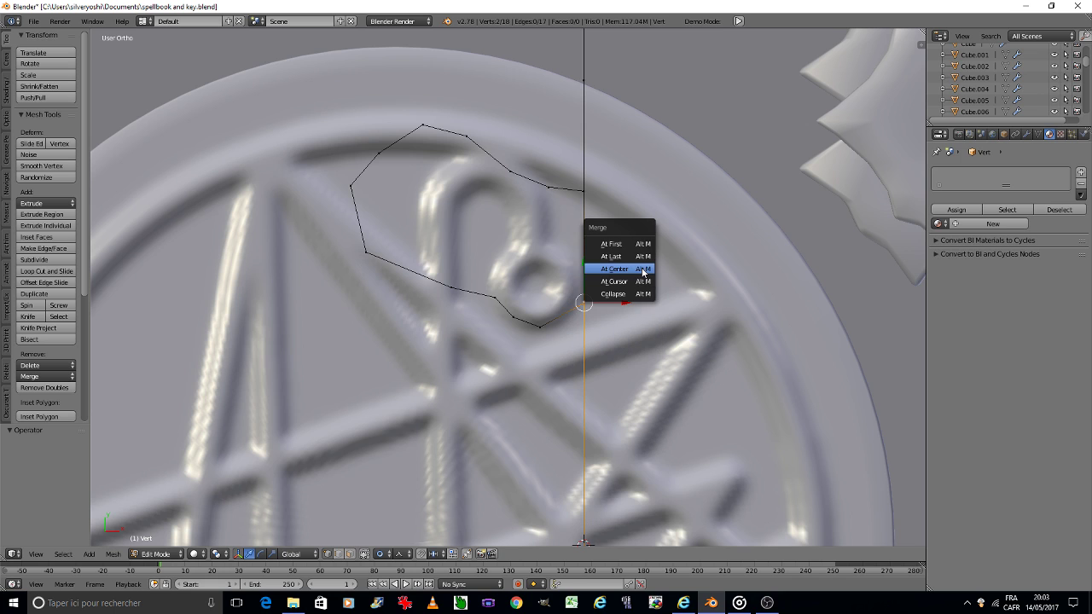
click(632, 256)
Trace points along the emblem rim from the centre line into an inward spiral curl.
scroll(585, 291, down, 3)
shift+middle_drag(507, 232, 443, 329)
right_click(471, 292)
right_click(519, 228)
key(e)
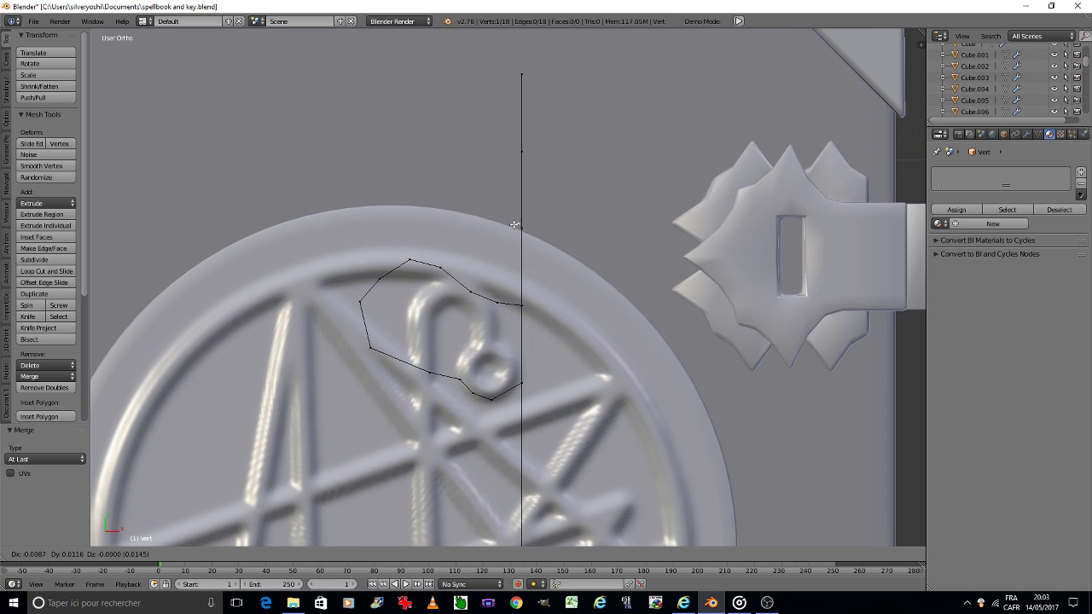
click(512, 222)
key(e)
click(493, 213)
key(e)
click(474, 218)
key(e)
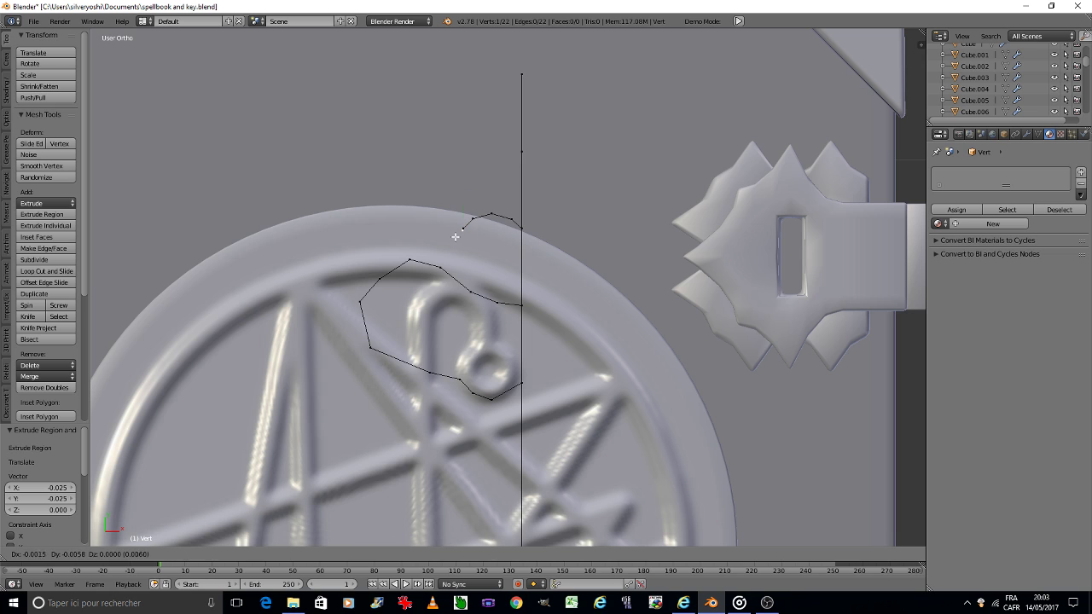
click(456, 236)
key(e)
click(461, 249)
key(e)
click(474, 266)
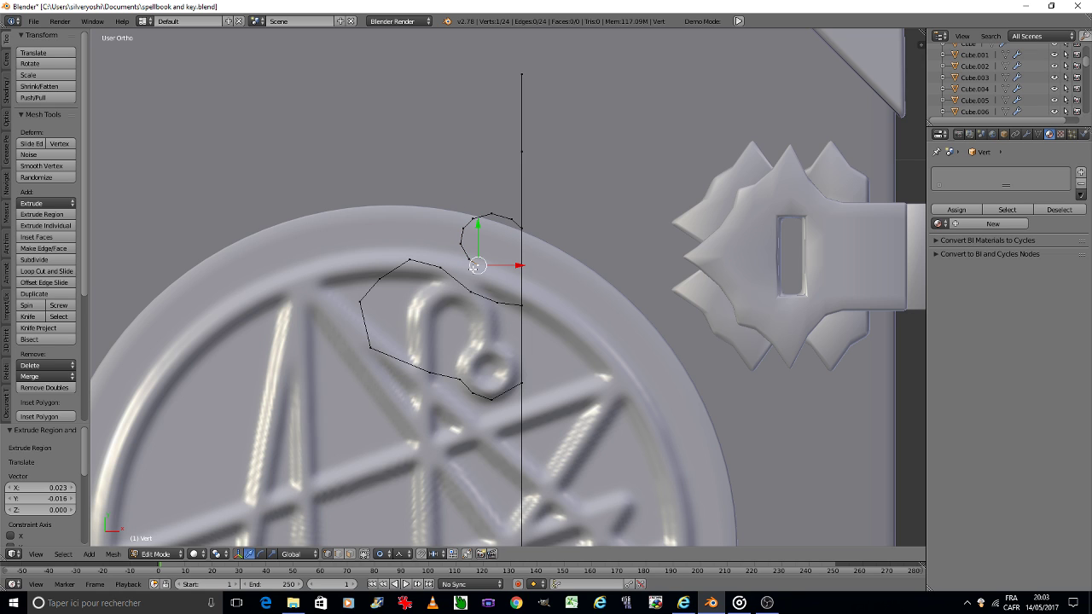
key(e)
click(492, 261)
key(e)
click(500, 253)
Extrude a branch from the loop up and over to the centre line, merging its end there.
right_click(440, 267)
key(e)
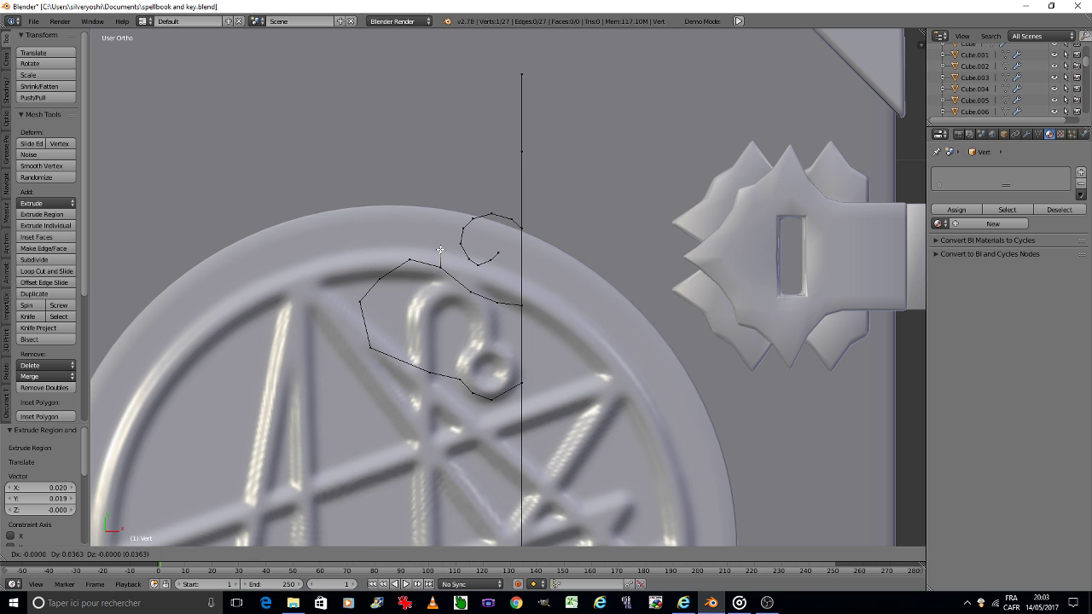
click(440, 253)
key(e)
click(429, 240)
key(e)
click(415, 224)
key(e)
click(406, 201)
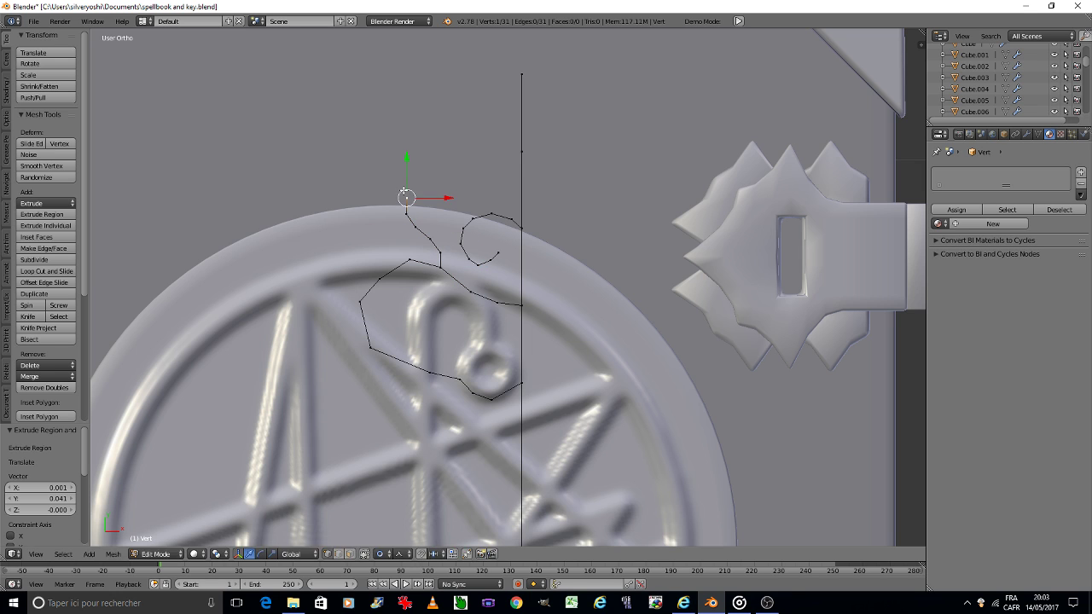
key(e)
click(424, 173)
key(e)
click(458, 160)
key(e)
click(483, 165)
key(e)
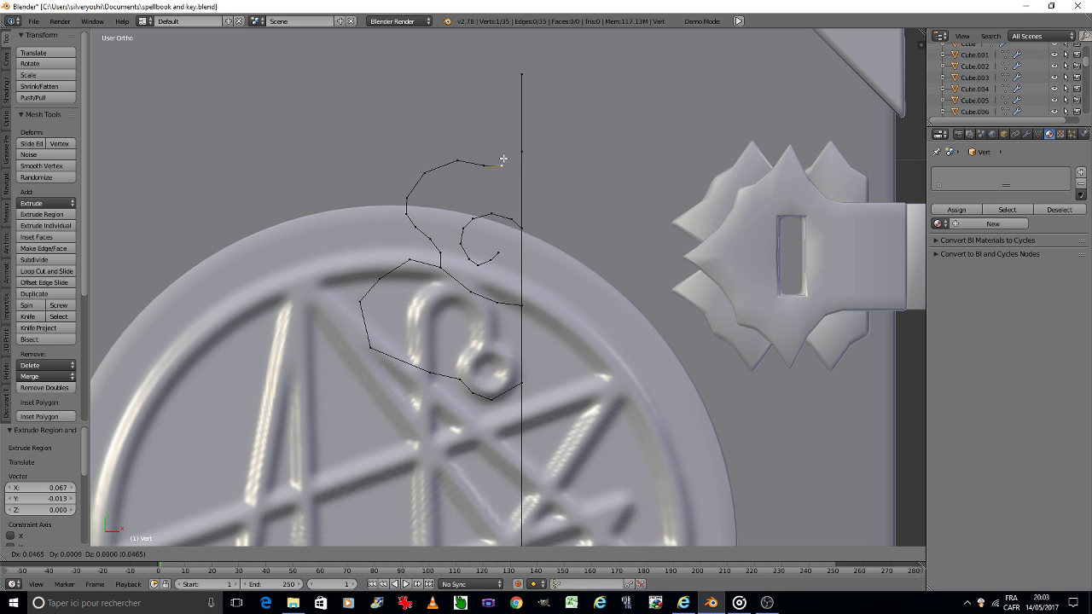
click(503, 162)
key(e)
click(520, 152)
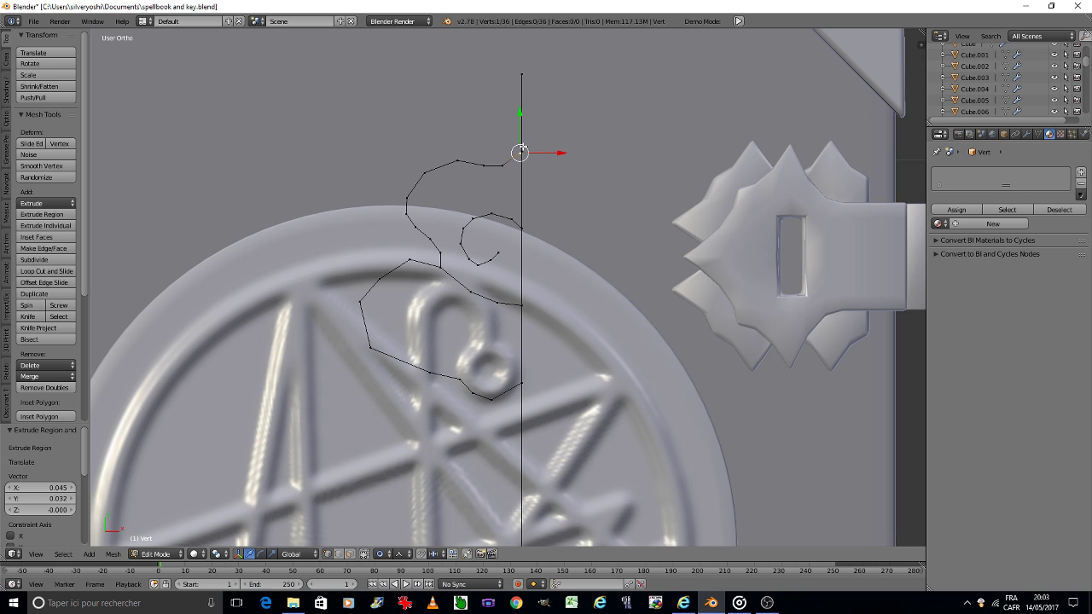
key(w)
key(alt+m)
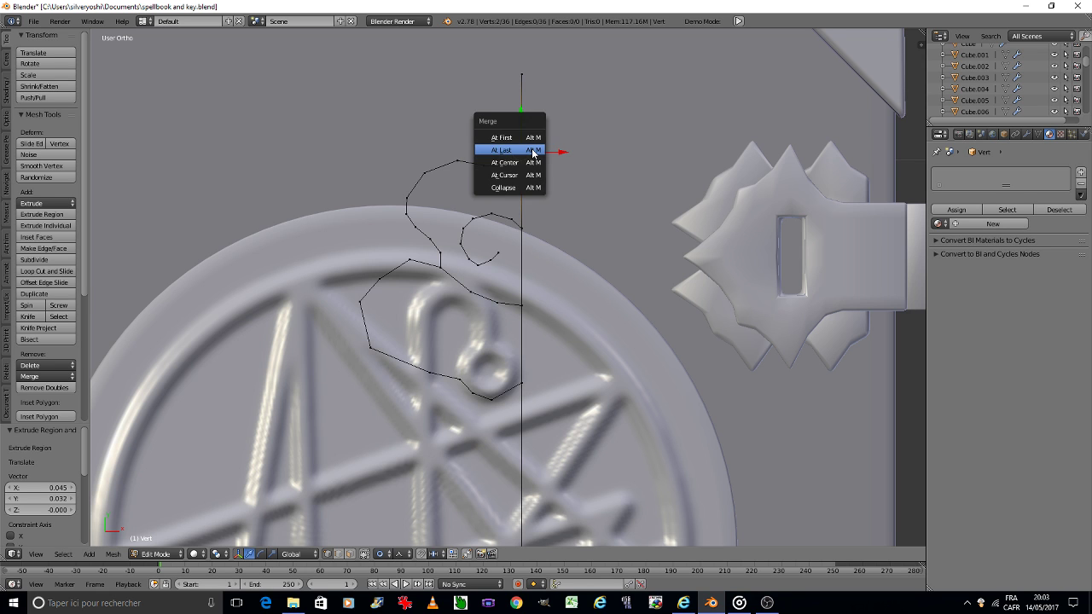
click(512, 152)
Trace the outer left outline from the centre line's top vertex curving down the left side.
shift+middle_drag(503, 165, 459, 246)
right_click(479, 162)
key(e)
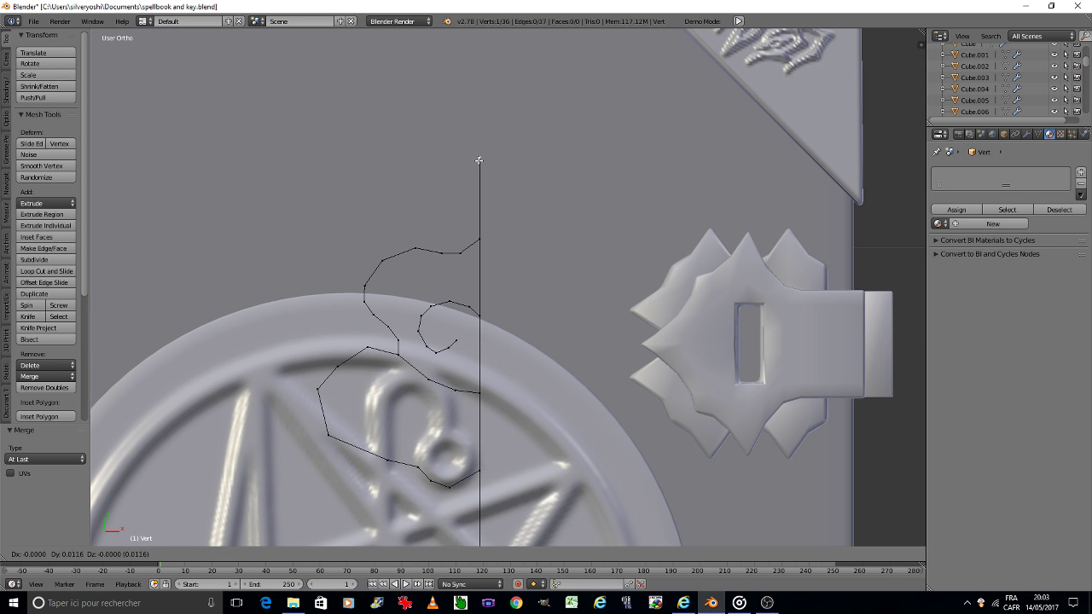
click(470, 152)
key(e)
click(453, 147)
key(e)
click(432, 152)
key(e)
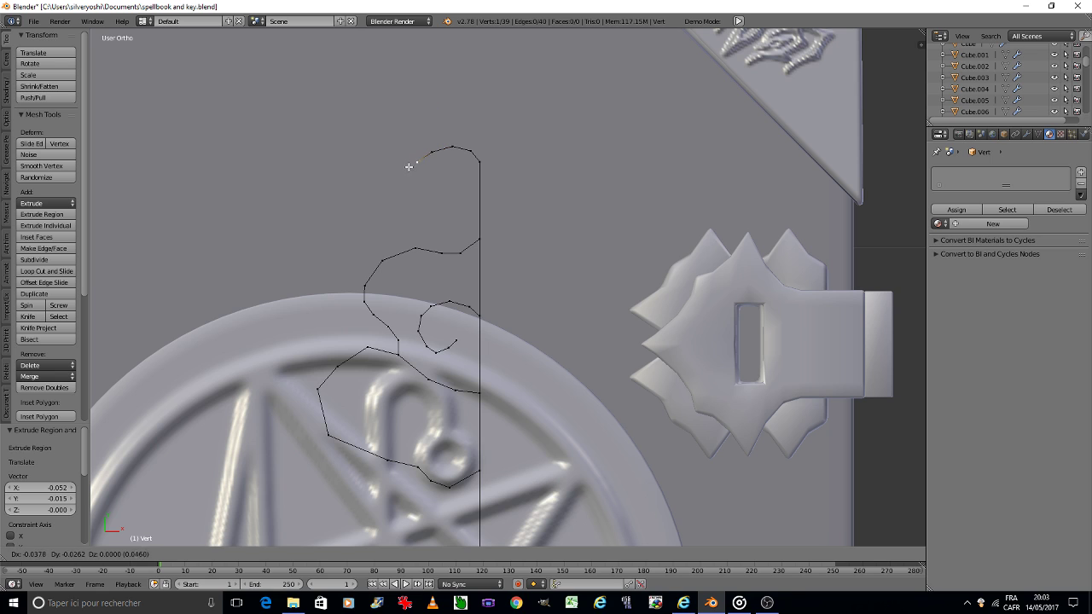
click(414, 164)
click(397, 183)
key(e)
click(393, 201)
key(e)
click(394, 220)
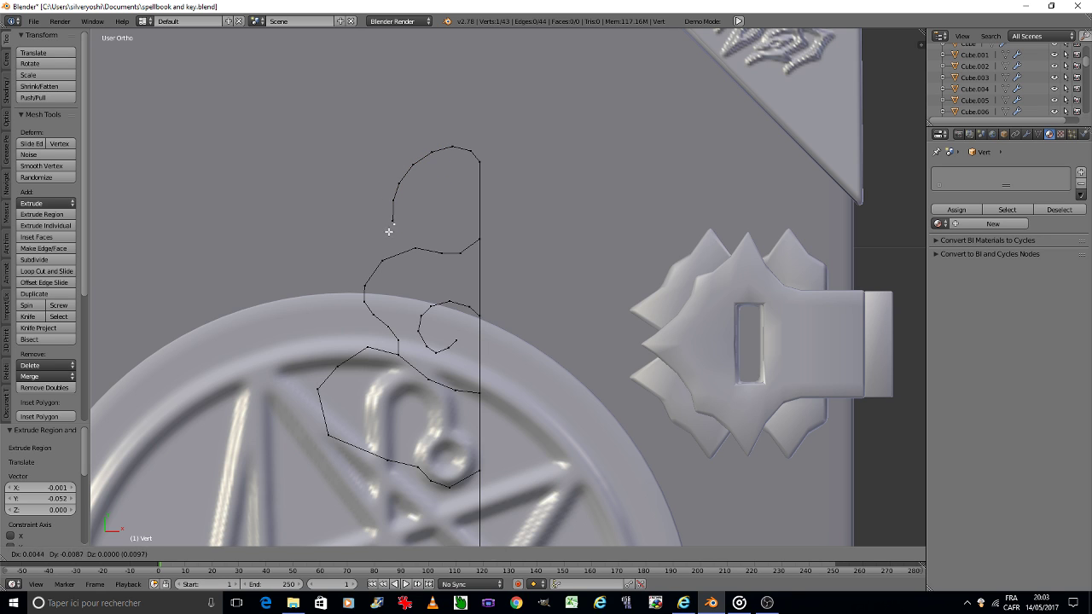
click(400, 239)
key(e)
Snap the last vertex onto the curve and merge it with the overlapping vertex At Last.
key(o)
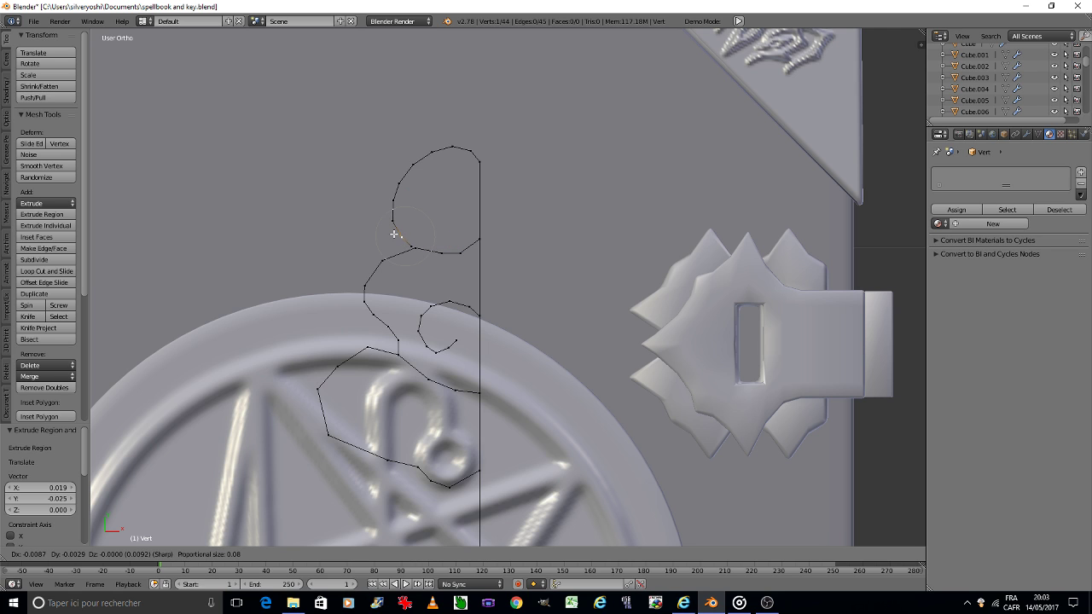
click(395, 234)
shift+right_click(412, 246)
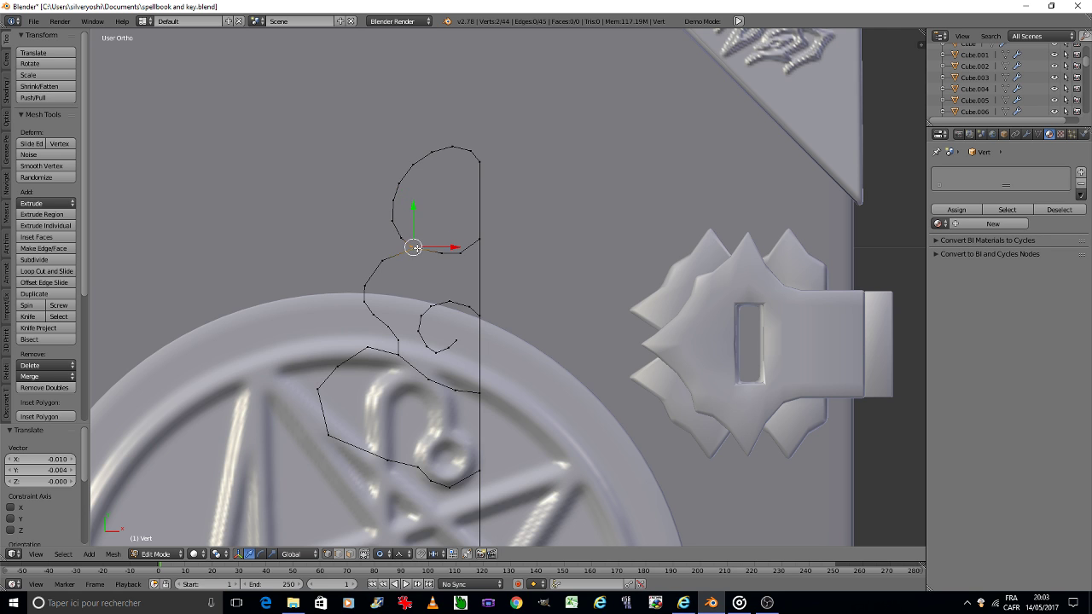
key(w)
click(450, 223)
click(448, 227)
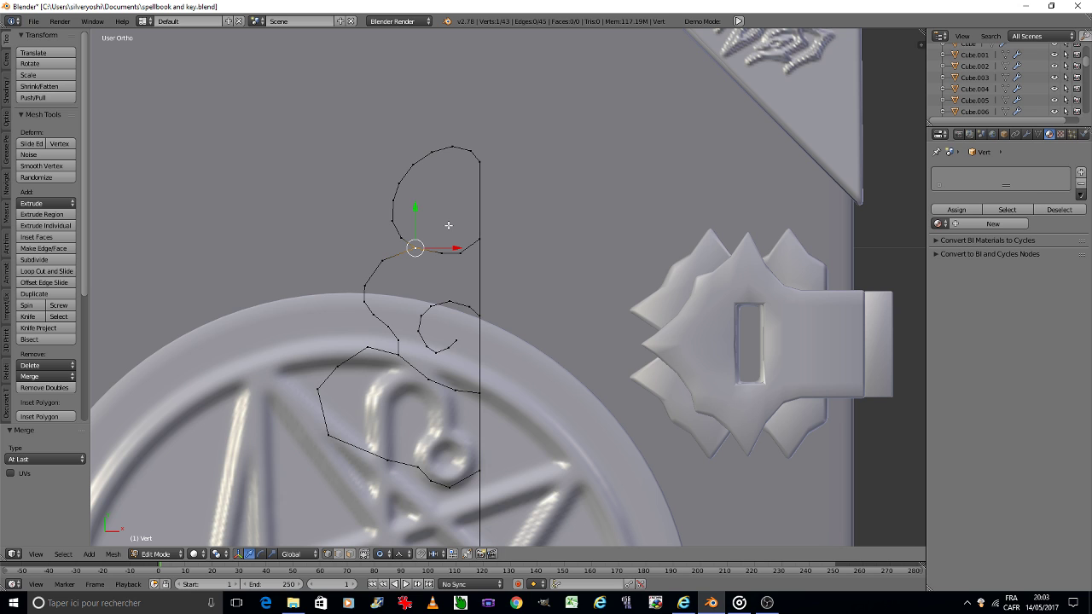
Save the blend file with Ctrl+S and confirm.
key(ctrl+s)
click(448, 225)
scroll(428, 246, down, 4)
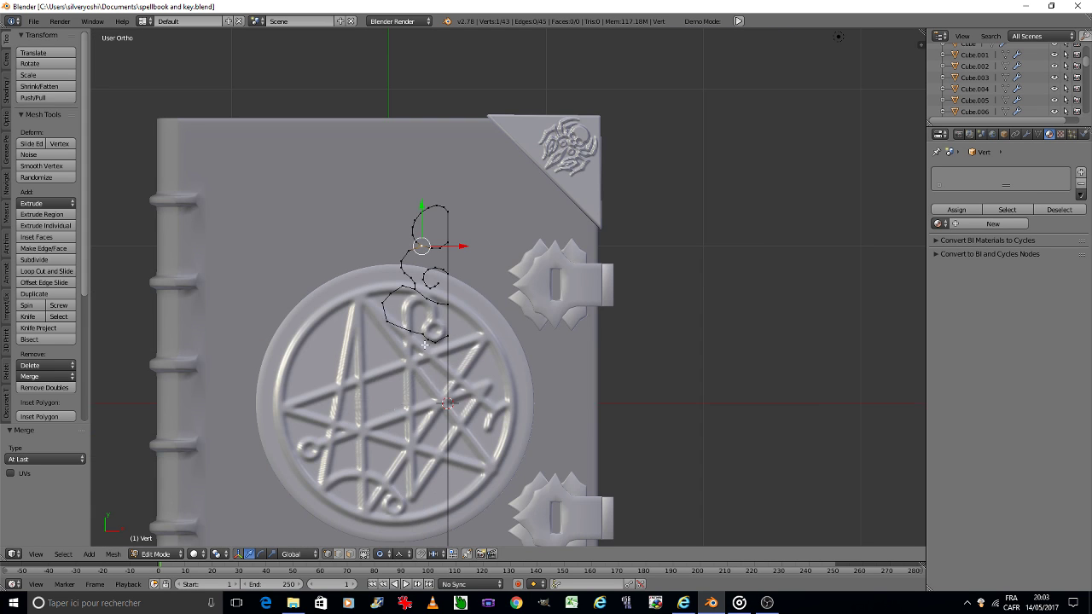
scroll(434, 344, down, 3)
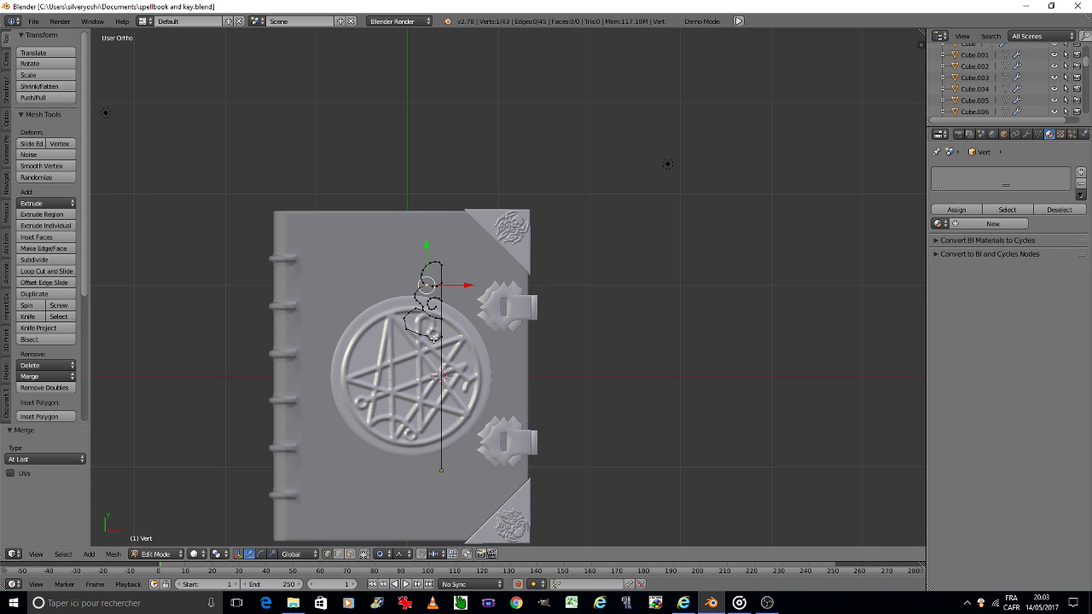
scroll(435, 339, up, 5)
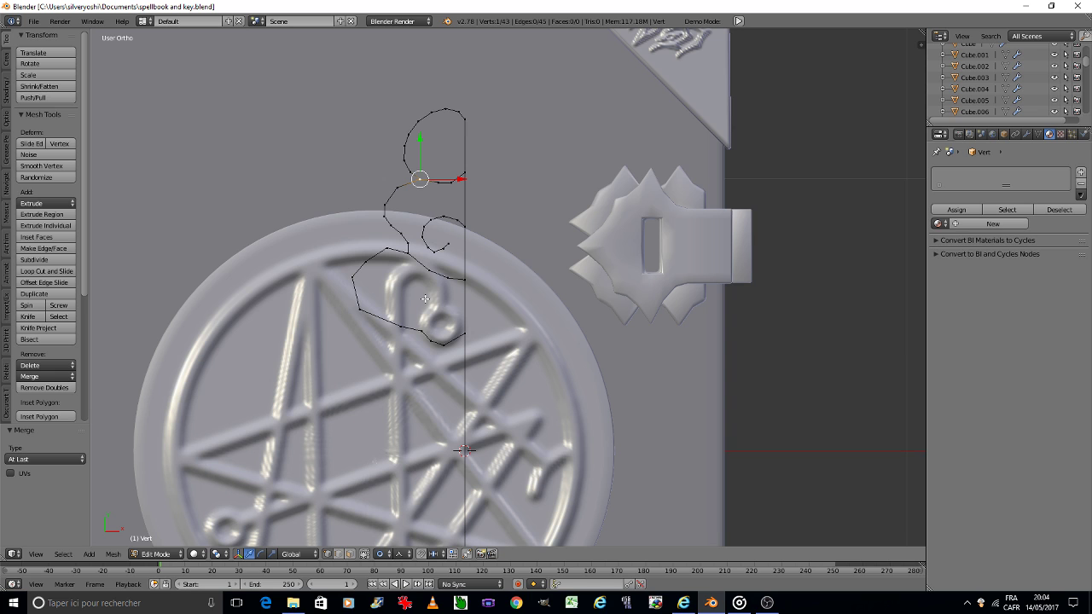
scroll(426, 296, down, 4)
scroll(454, 331, down, 1)
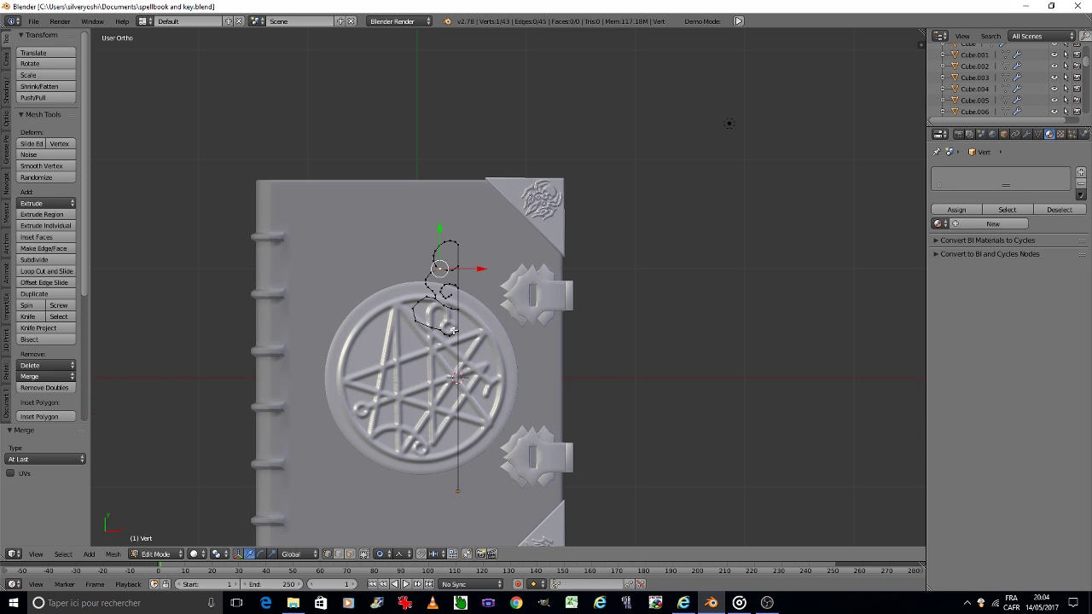
scroll(453, 331, up, 4)
Select all vertices and, in Object Mode, apply the outline's rotation and scale.
key(a)
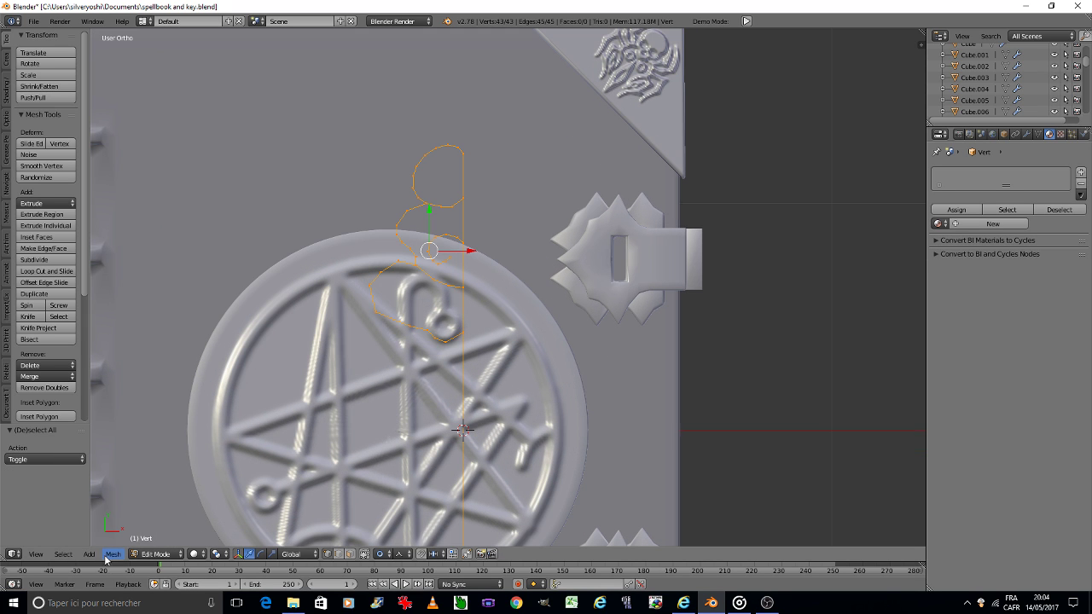
key(Tab)
click(338, 383)
key(ctrl+a)
click(360, 344)
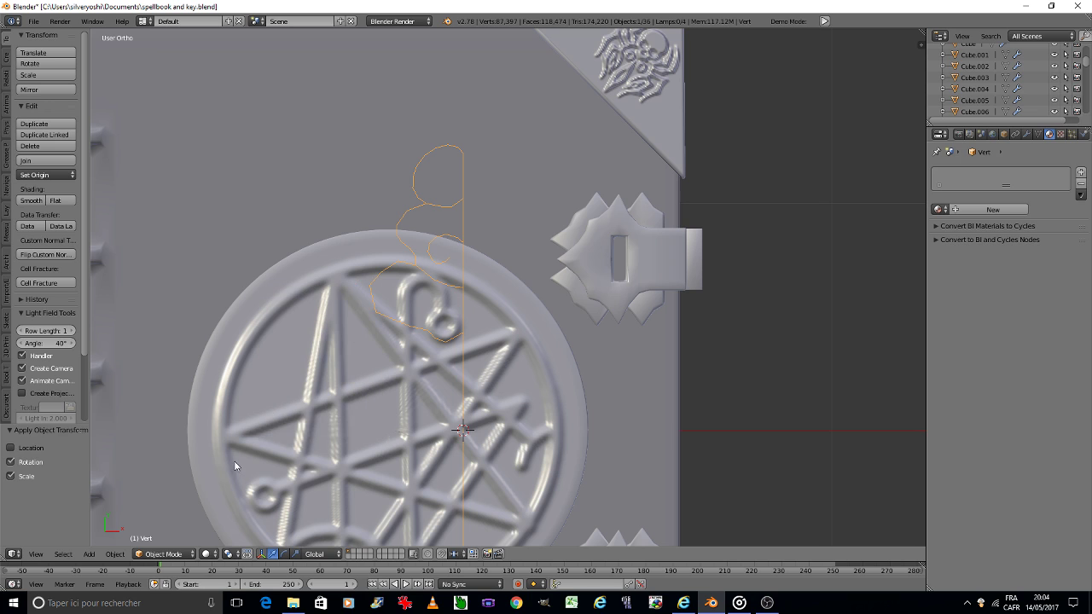
Back in Edit Mode, Symmetrize the mesh from -X to +X to mirror the left half.
key(Tab)
click(316, 459)
click(115, 554)
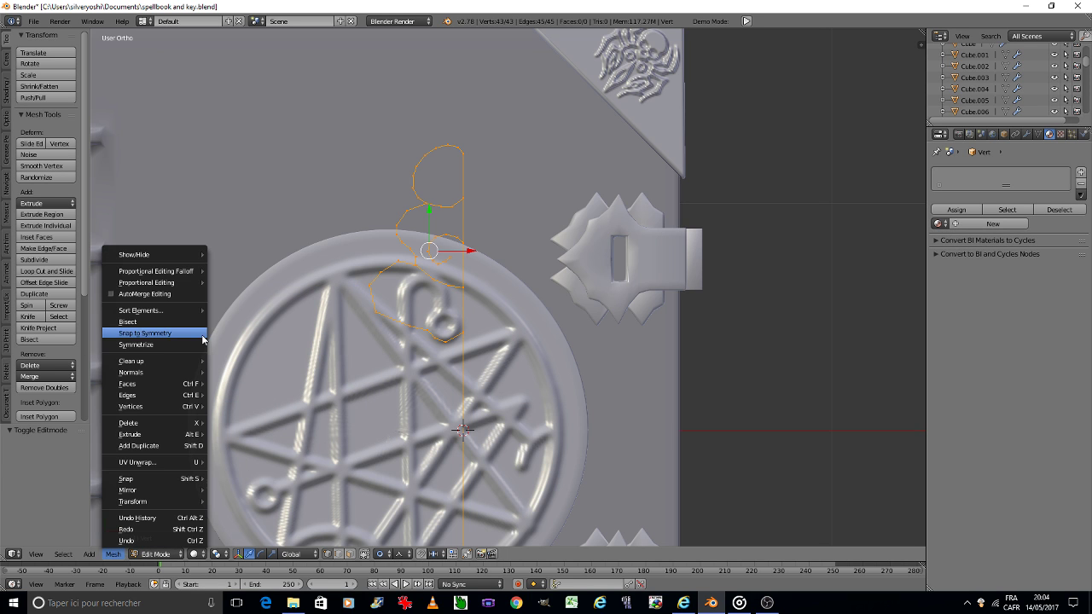
click(195, 347)
scroll(405, 331, down, 3)
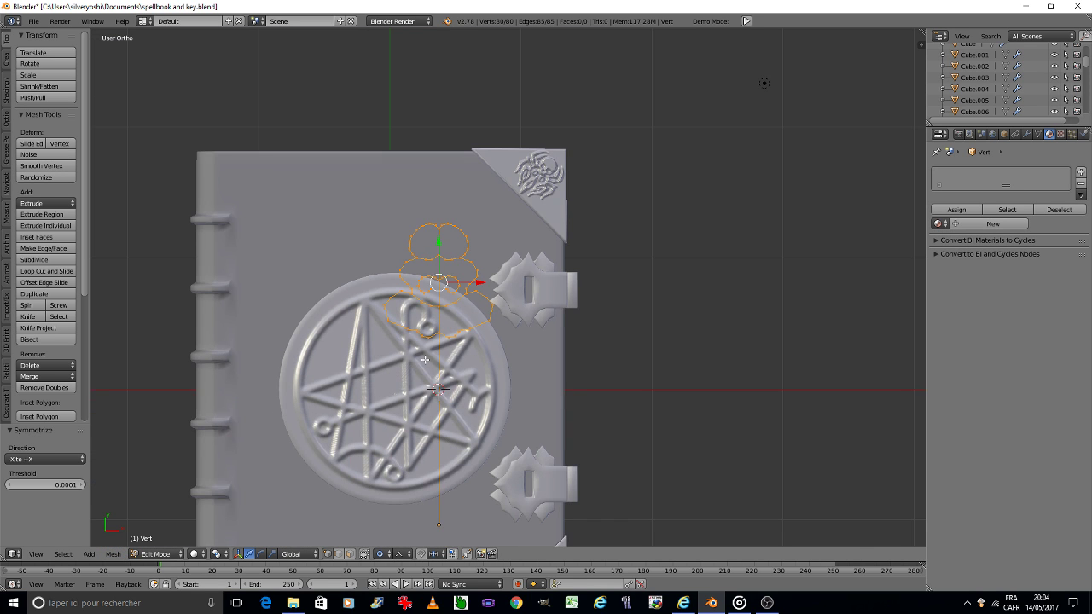
shift+middle_drag(424, 359, 416, 293)
scroll(436, 200, up, 2)
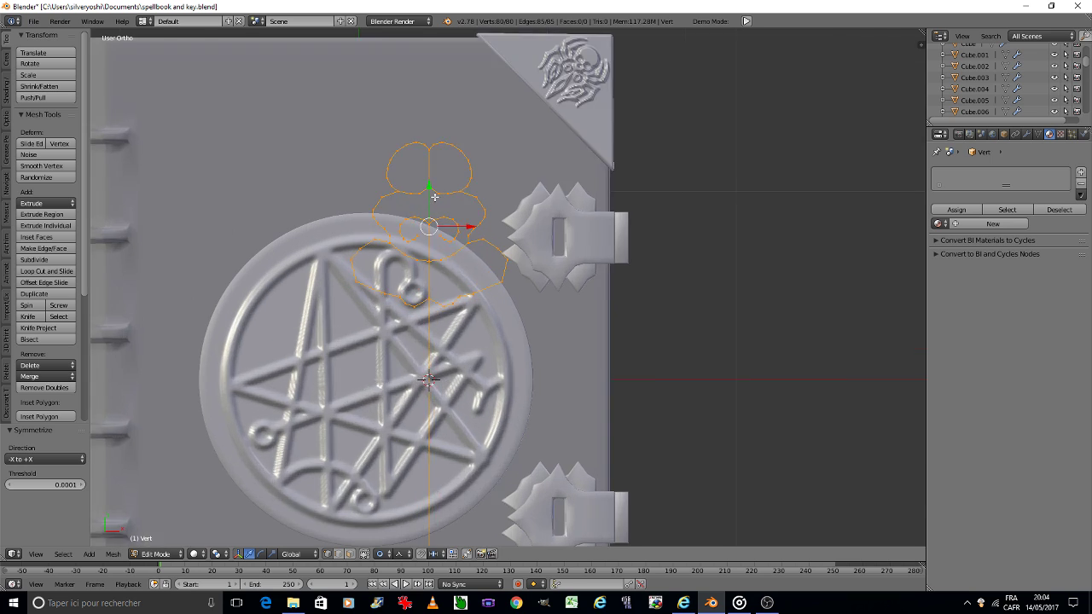
scroll(434, 198, up, 3)
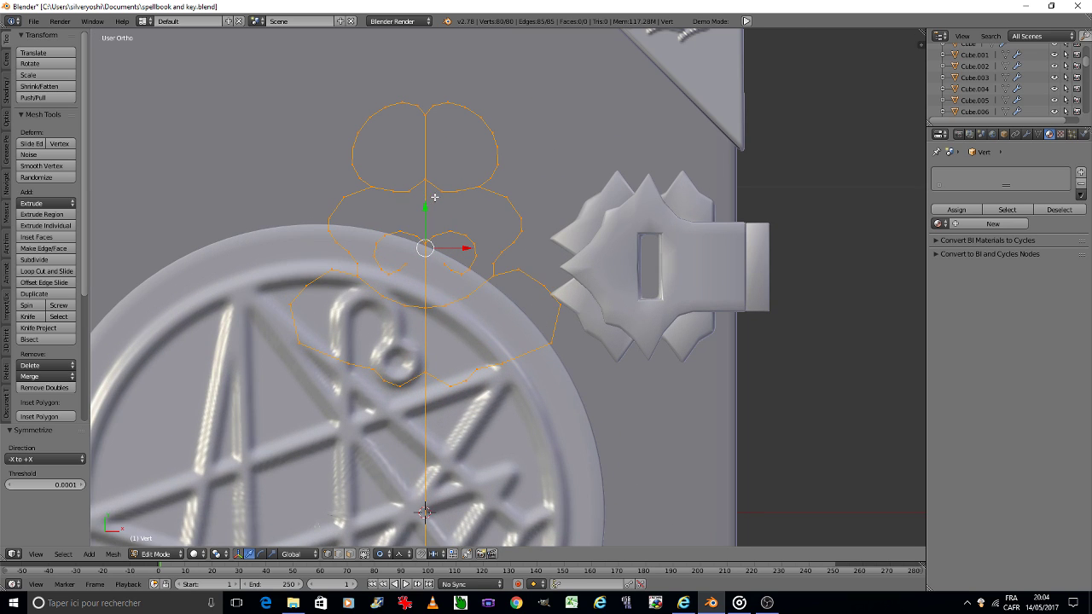
right_click(374, 297)
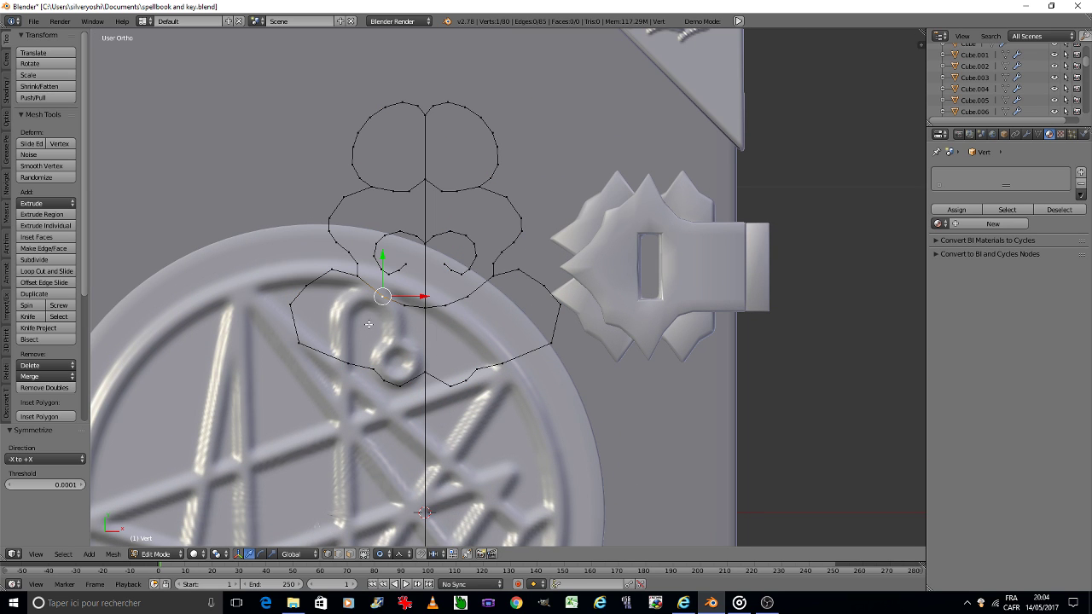
Extrude a hooked spiral curl into the lower-left lobe of the key-head outline.
key(e)
click(356, 319)
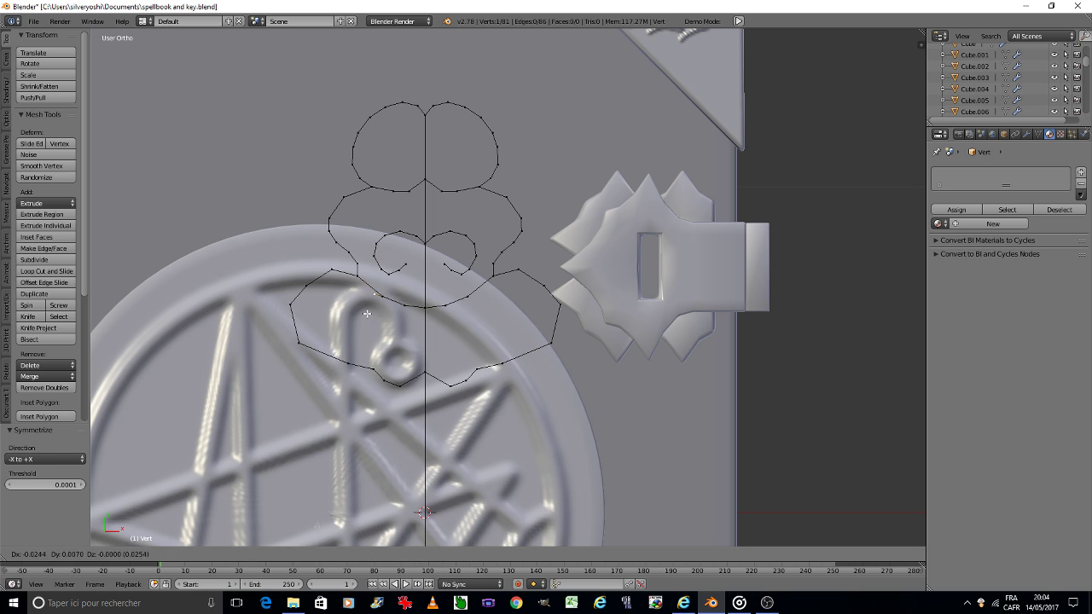
key(e)
click(341, 322)
key(e)
click(332, 328)
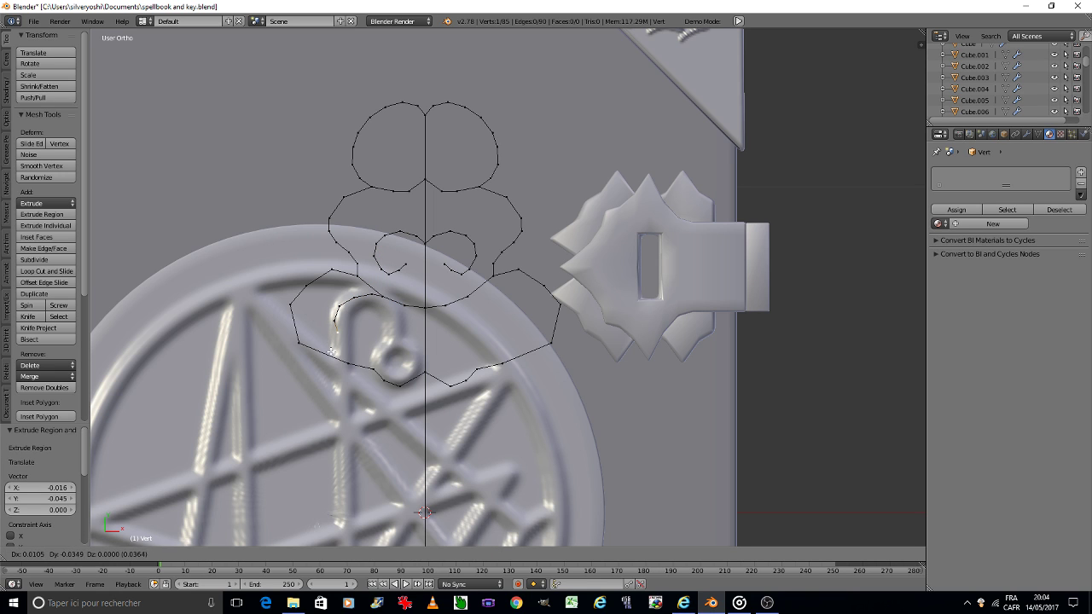
click(333, 345)
key(e)
click(344, 357)
key(e)
click(350, 359)
key(e)
click(359, 356)
key(e)
click(370, 345)
Extrude a spiral curl from the top-left vertex into the top lobe.
scroll(410, 199, up, 1)
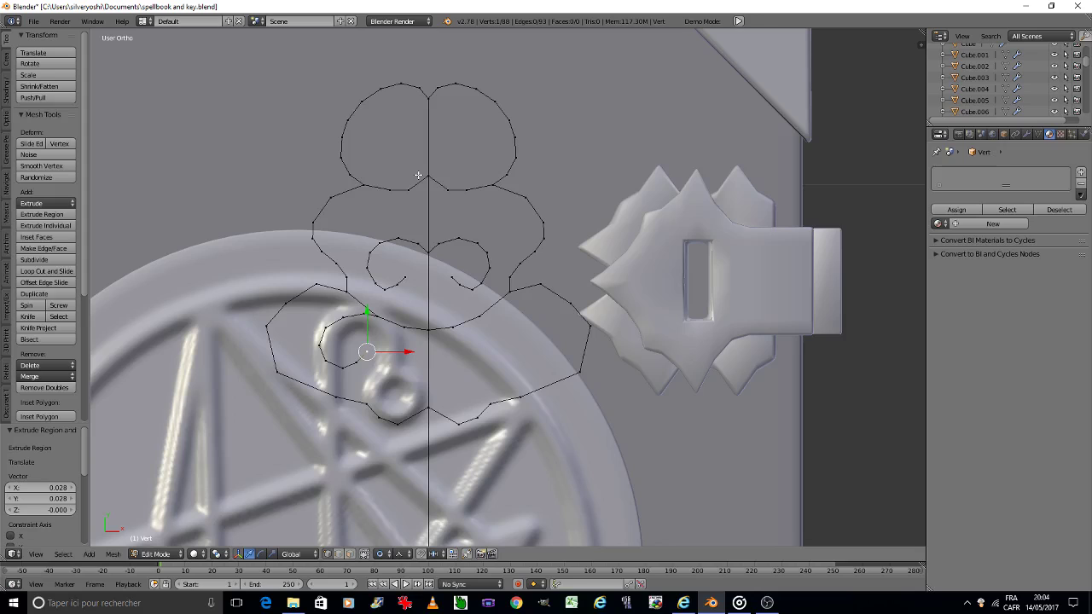
right_click(370, 106)
key(e)
click(365, 134)
key(e)
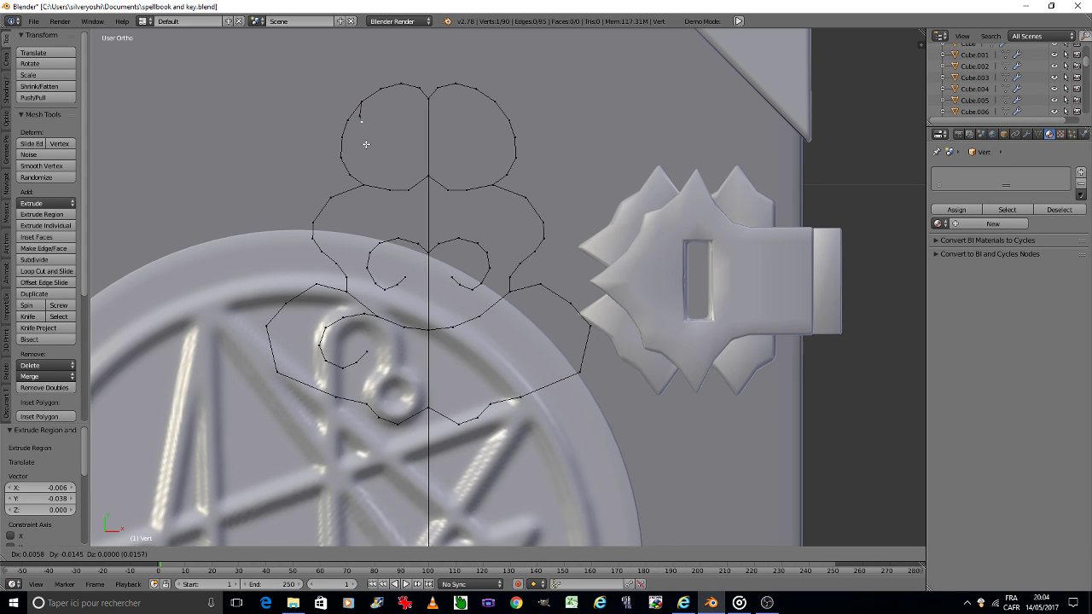
click(374, 150)
key(e)
click(405, 142)
key(e)
click(399, 126)
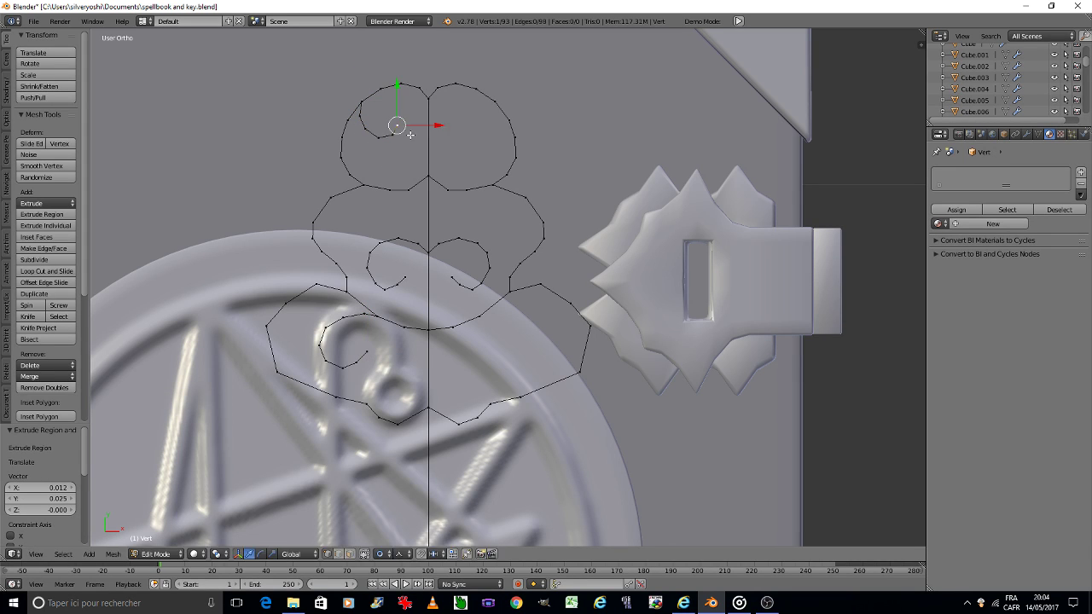
key(e)
click(392, 114)
key(e)
click(394, 118)
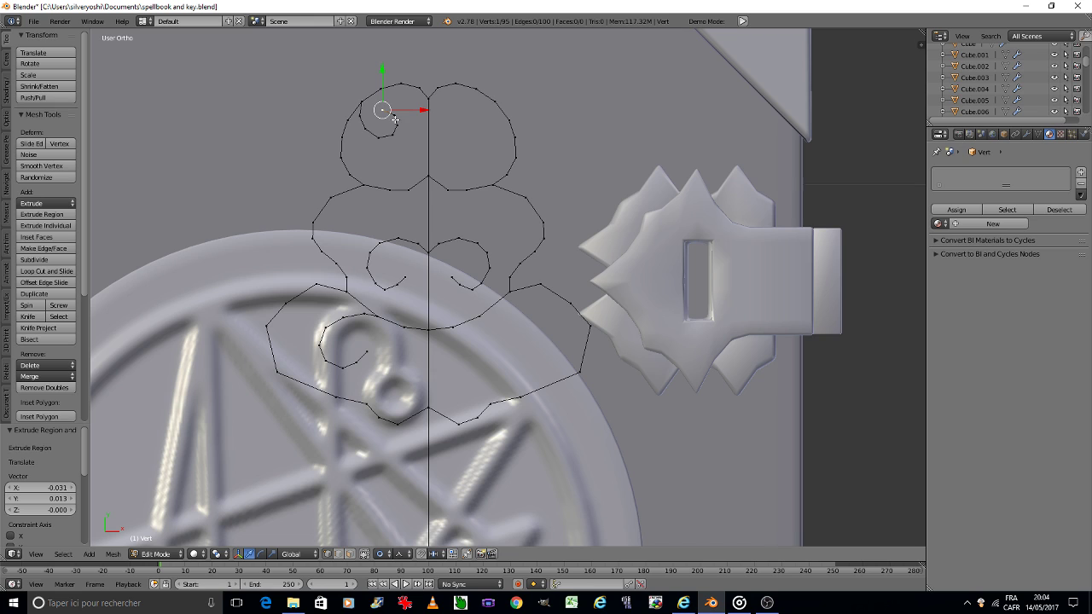
Extrude a spiral curl from a middle-lobe vertex into the middle lobe.
right_click(389, 189)
key(e)
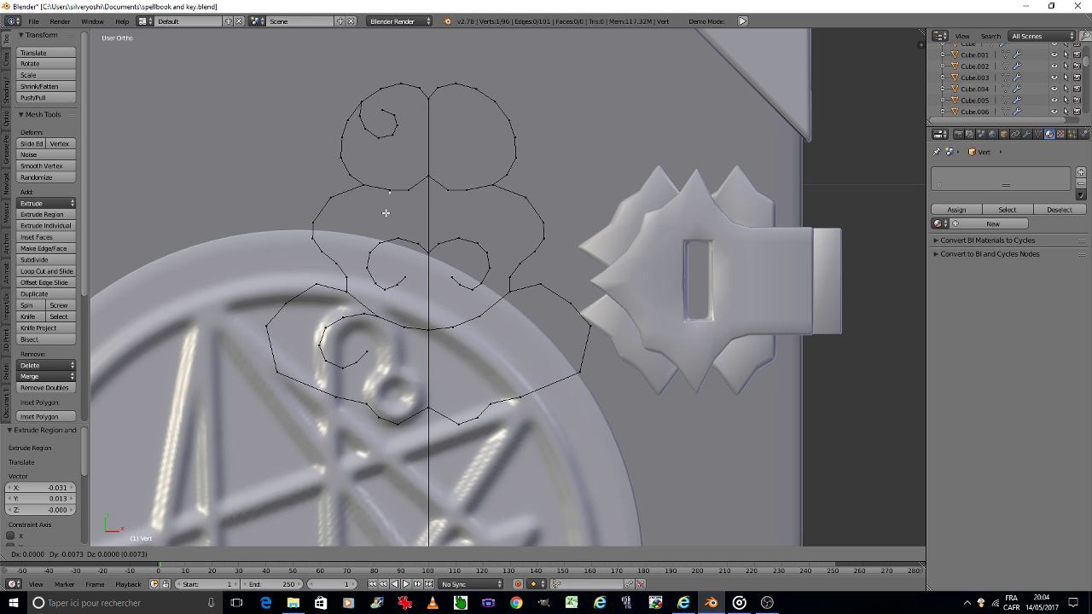
click(362, 220)
key(e)
click(358, 226)
key(e)
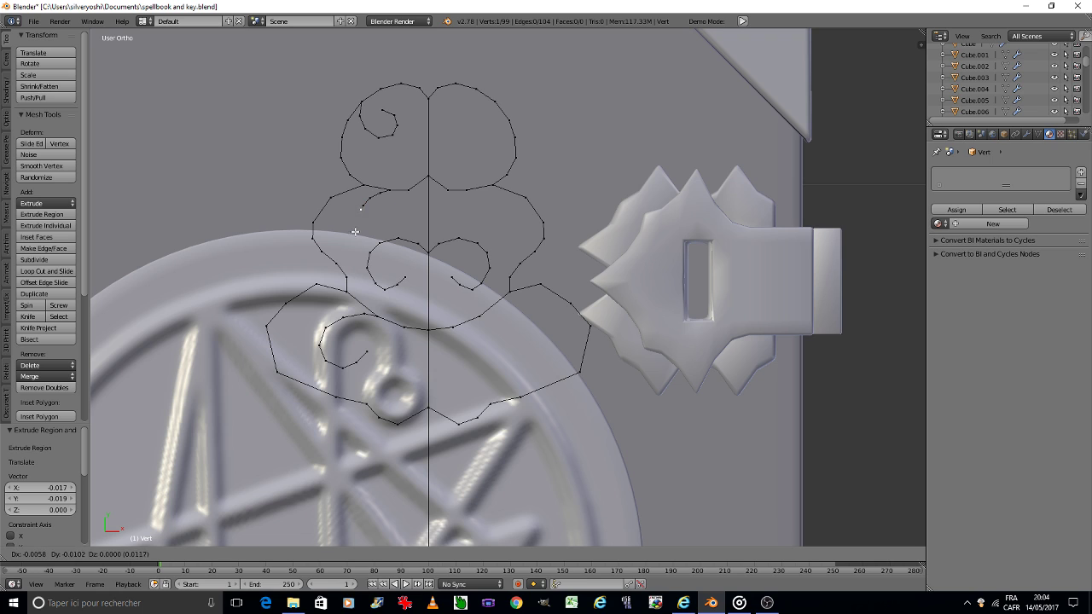
click(355, 237)
key(e)
click(368, 249)
key(e)
click(381, 252)
key(e)
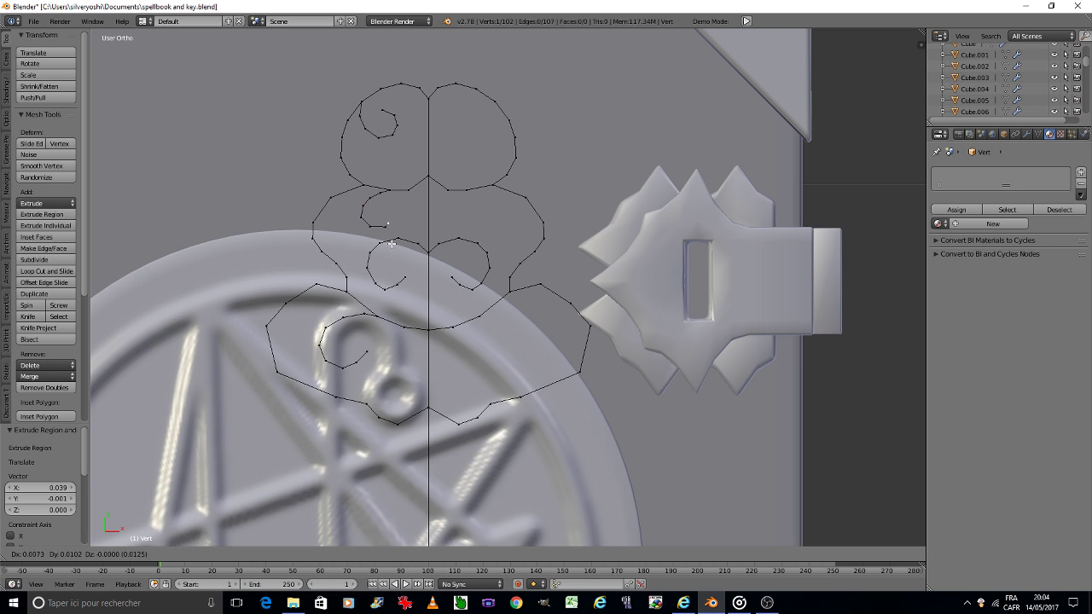
click(390, 222)
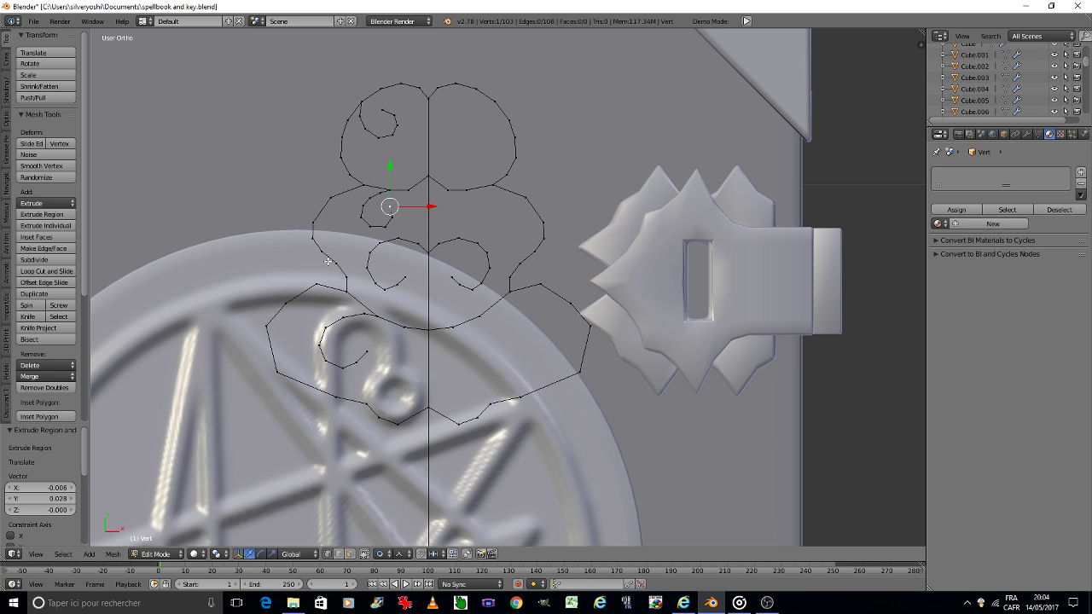
Select the whole outline and apply Mesh > Symmetrize to copy the curls onto the right half.
key(a)
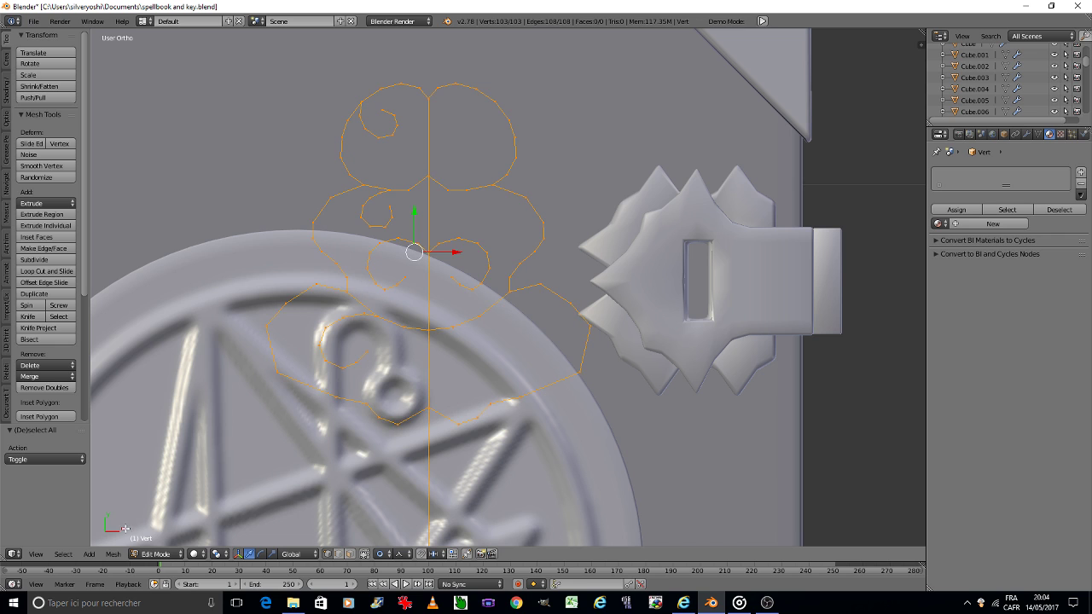
click(112, 553)
click(161, 344)
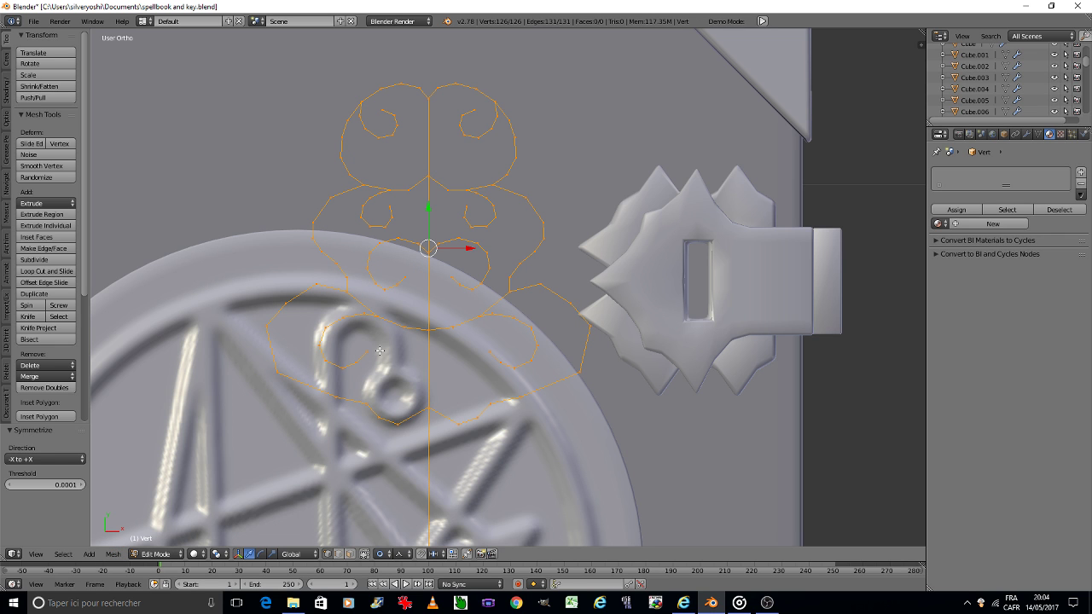
Deselect all and zoom and pan to inspect the symmetrical curled outline.
key(a)
scroll(388, 352, down, 5)
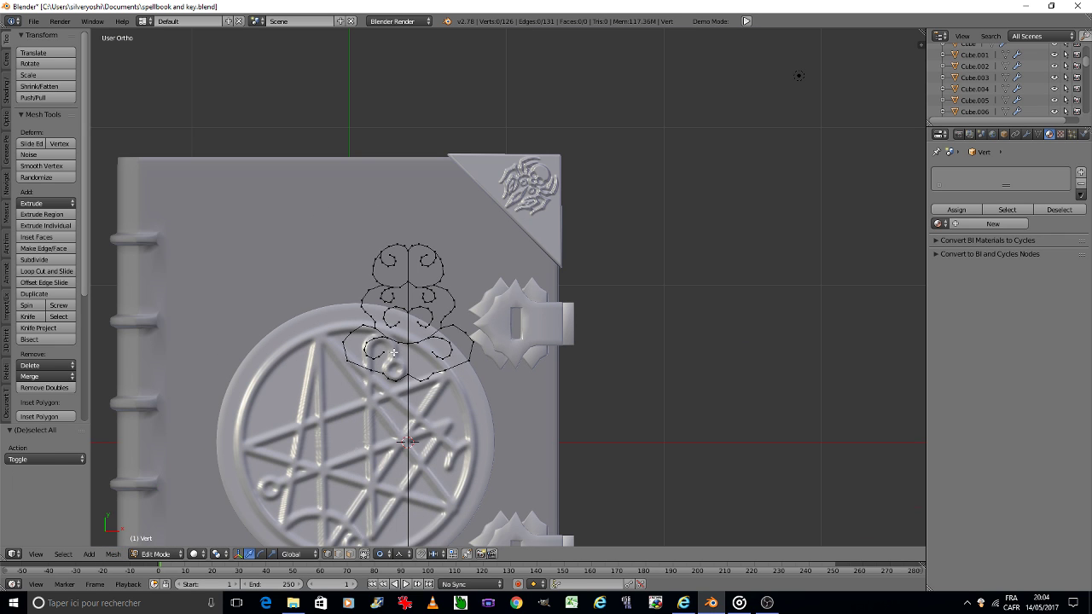
scroll(392, 352, down, 2)
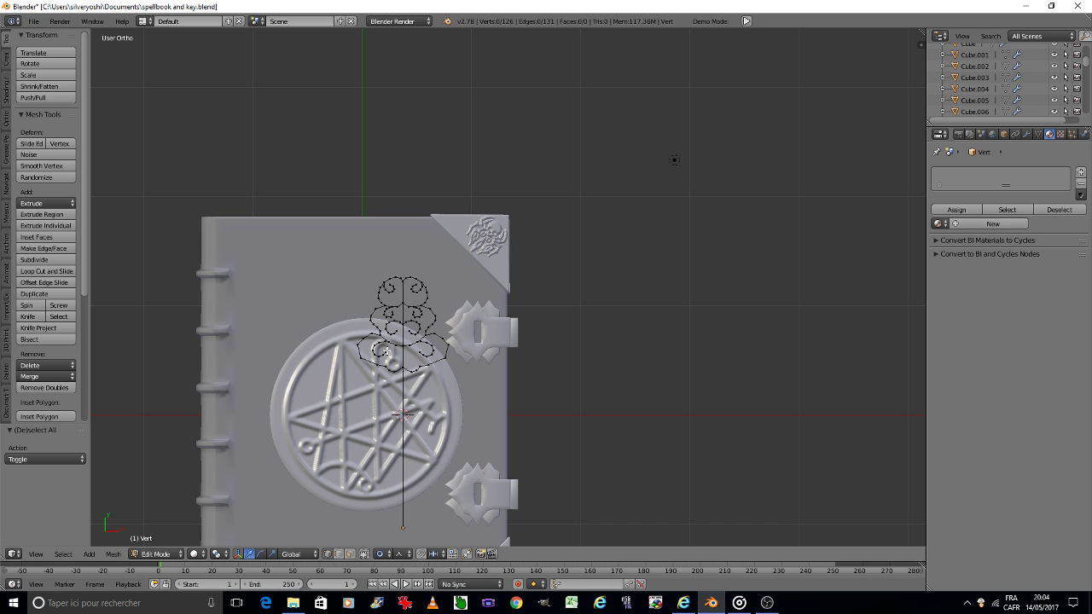
scroll(380, 332, up, 2)
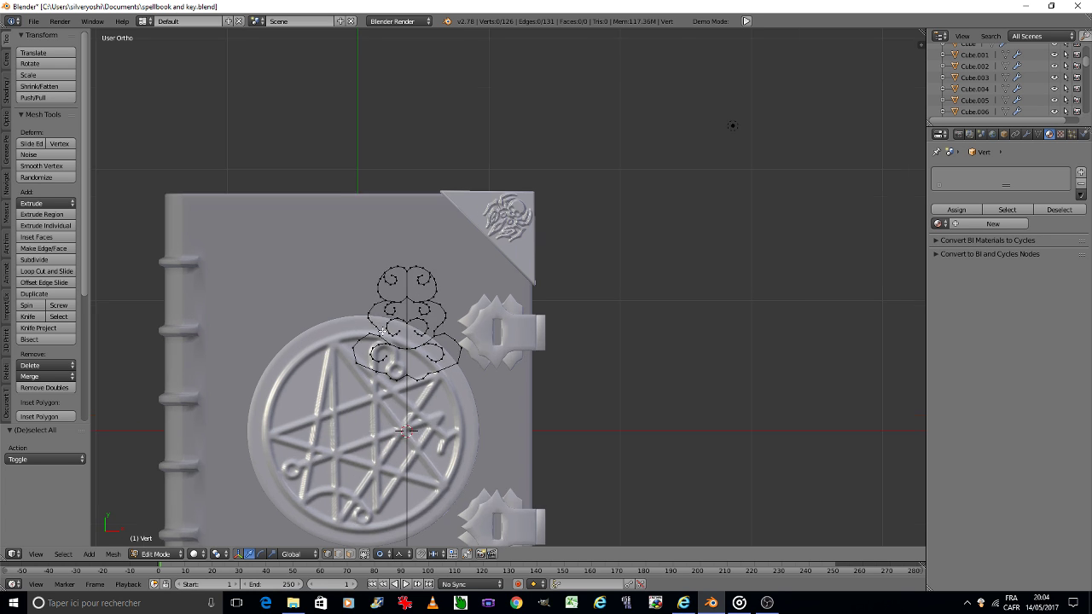
scroll(383, 331, up, 6)
scroll(383, 331, up, 2)
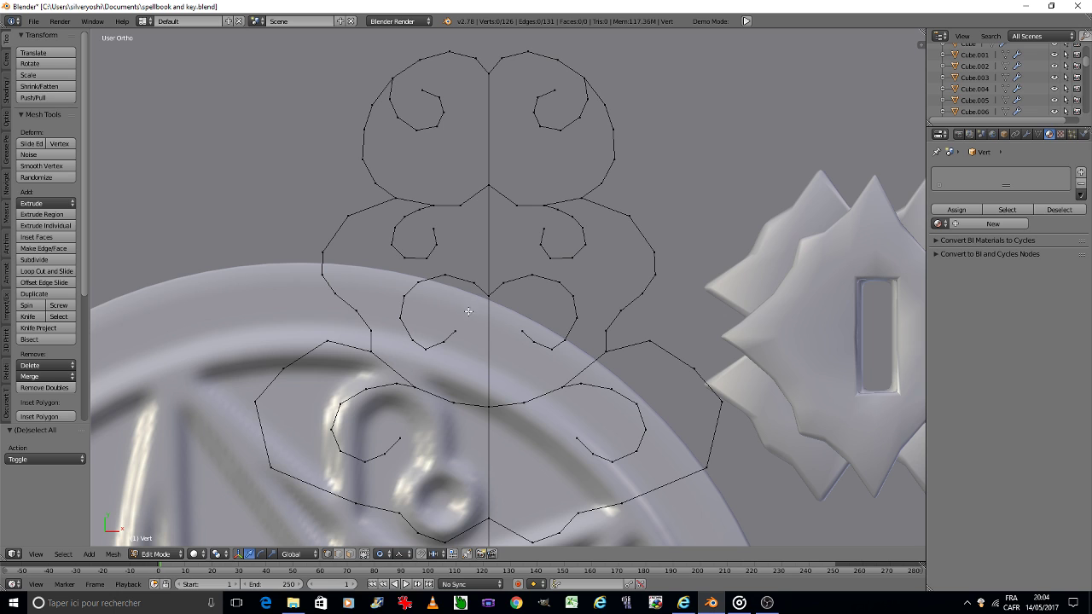
shift+middle_drag(468, 311, 421, 229)
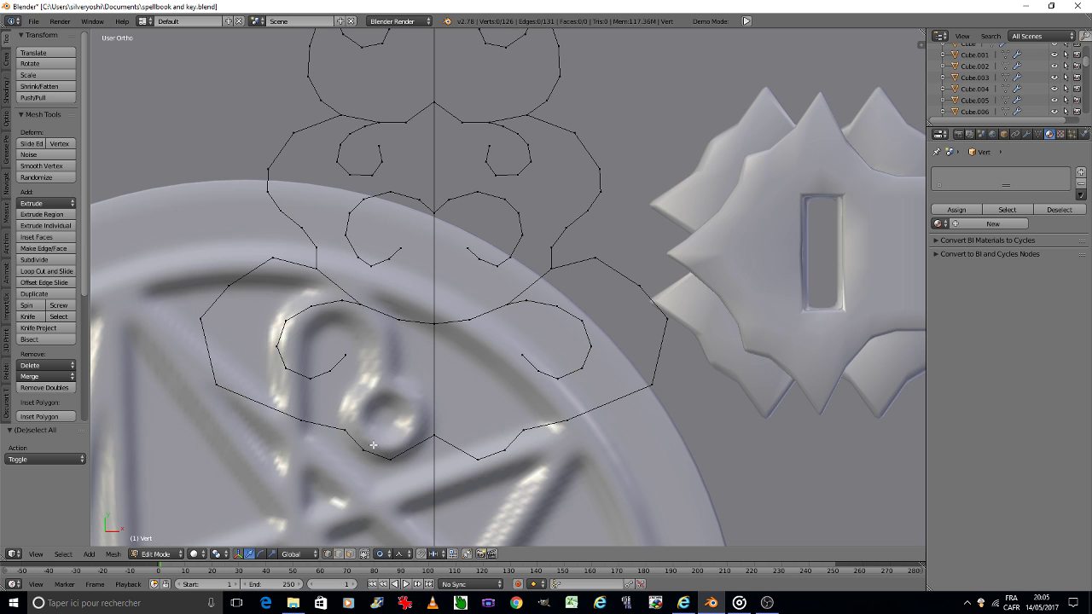
Extrude a chain of six vertices from the outline end to form the lower swirl.
key(e)
click(339, 417)
key(e)
click(339, 398)
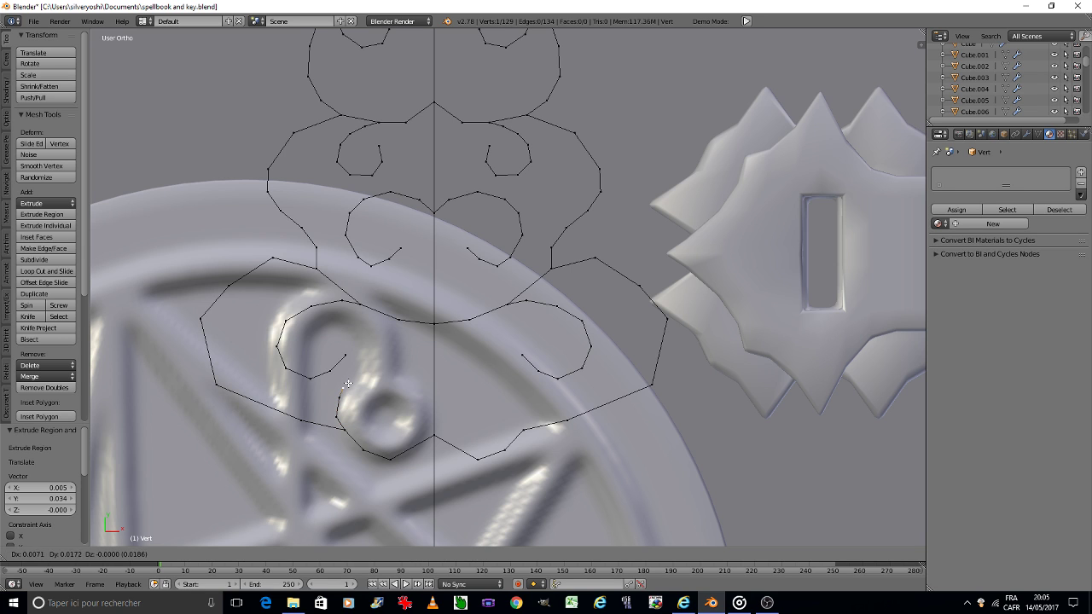
key(e)
click(364, 370)
key(e)
click(384, 367)
key(e)
click(402, 377)
key(e)
click(390, 424)
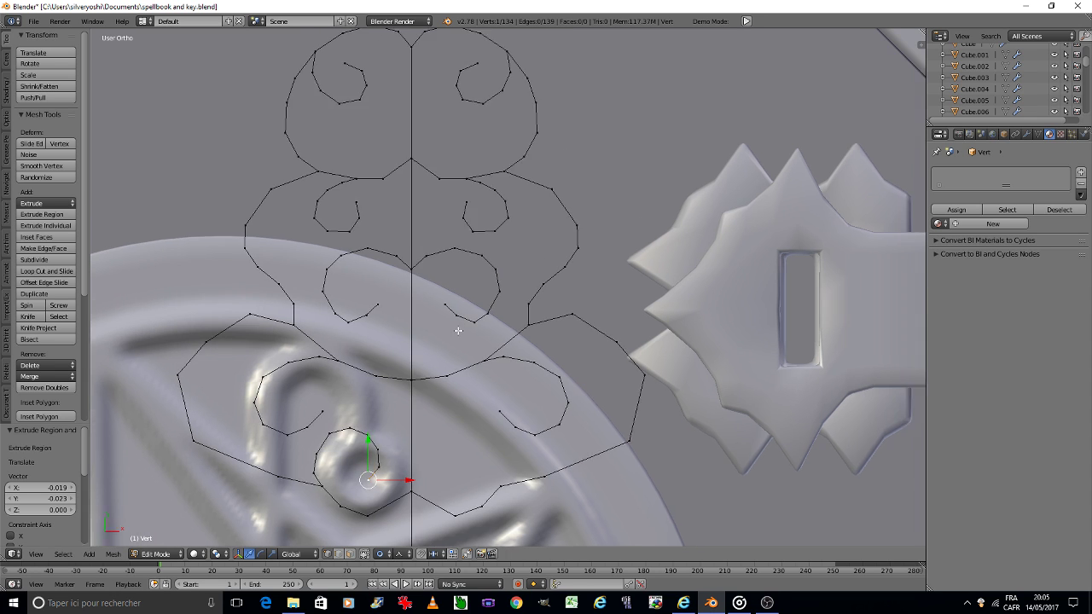
Extrude a small spiral curl of vertices inside the upper lobe.
shift+middle_drag(488, 261, 440, 380)
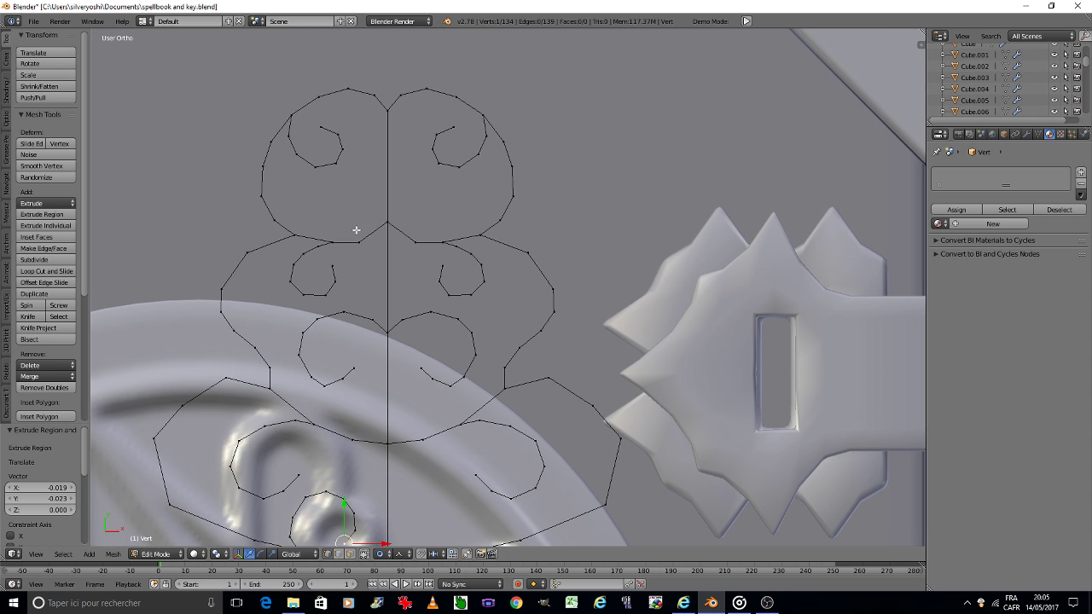
key(e)
click(341, 236)
key(e)
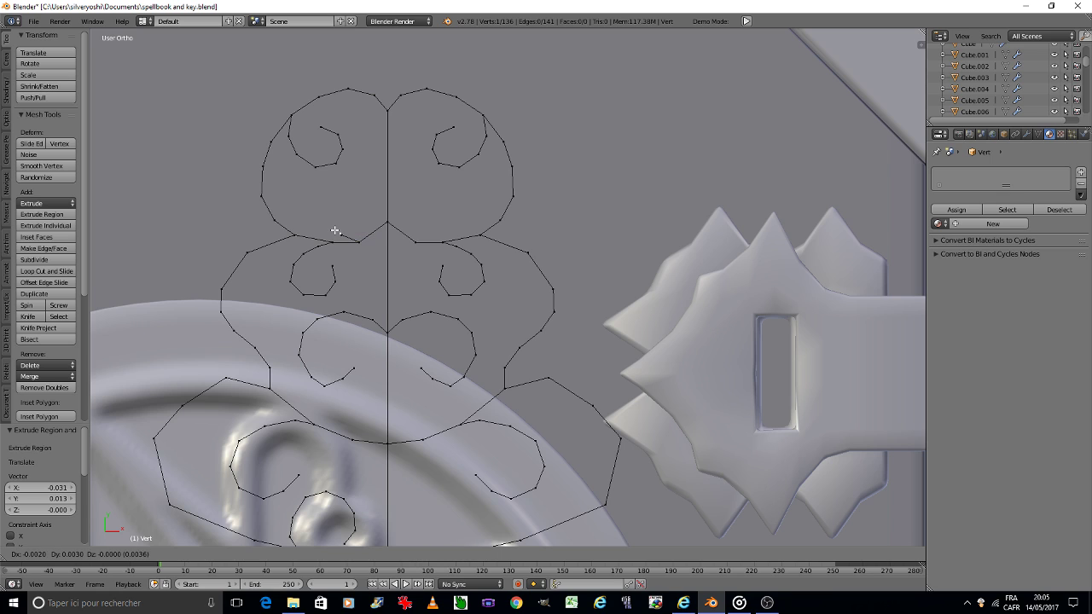
click(327, 227)
key(e)
click(322, 214)
key(e)
click(317, 201)
key(e)
click(331, 188)
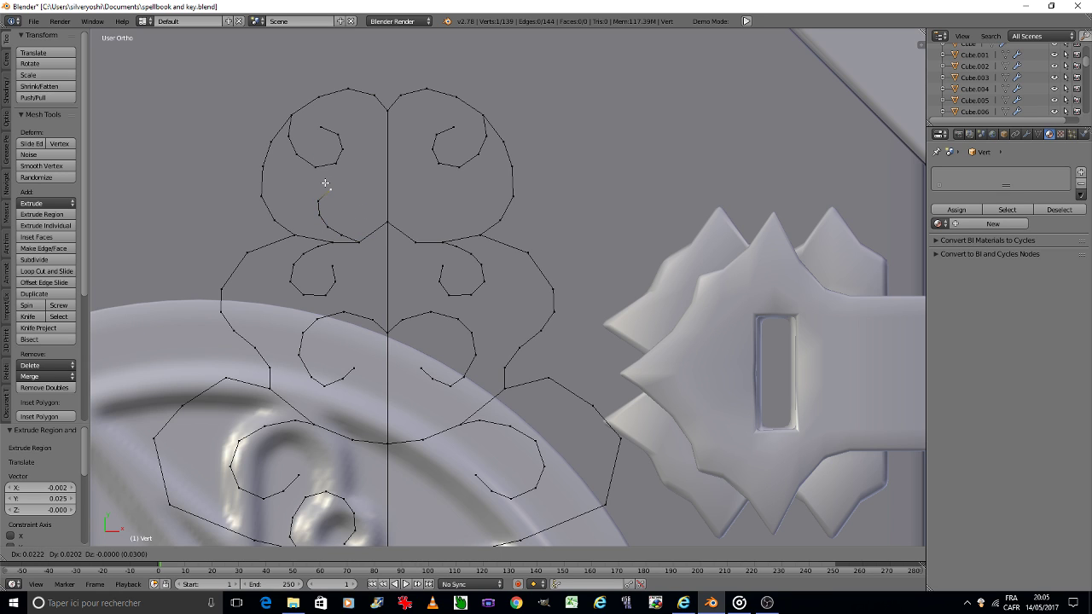
click(351, 186)
key(e)
click(369, 198)
key(e)
click(370, 210)
key(e)
click(362, 218)
scroll(328, 246, down, 3)
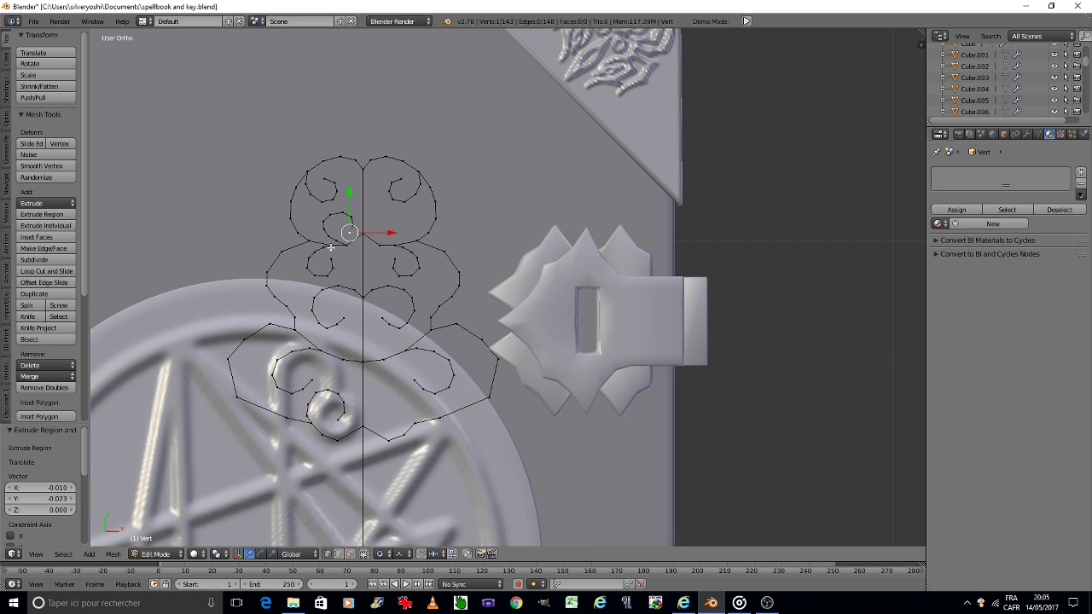
Grow a short curl of three vertices upward inside the outer side lobe.
scroll(324, 237, up, 3)
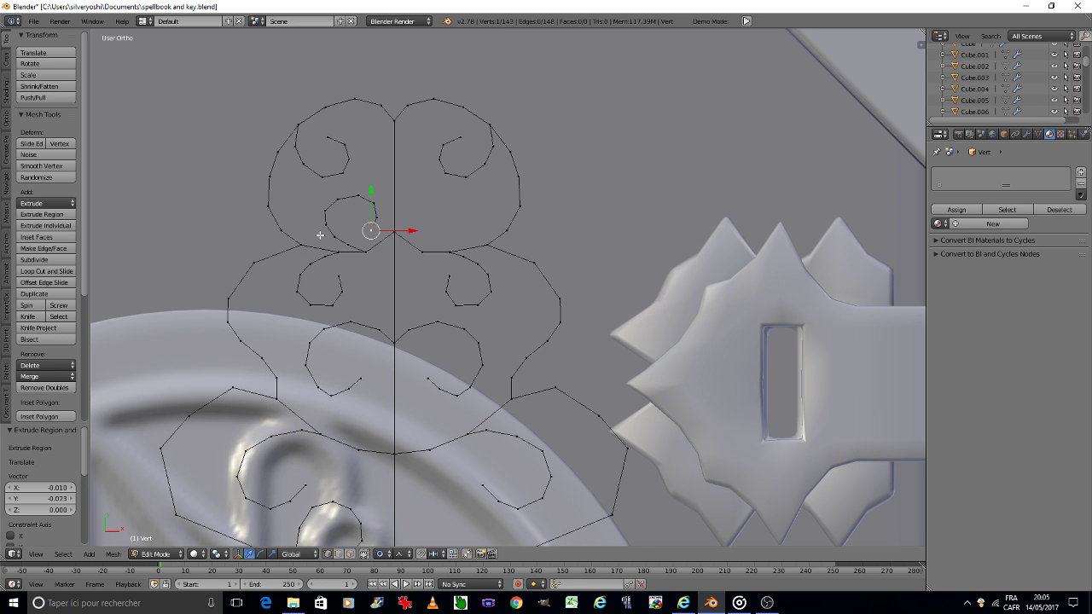
right_click(259, 353)
key(e)
click(256, 334)
key(e)
click(254, 322)
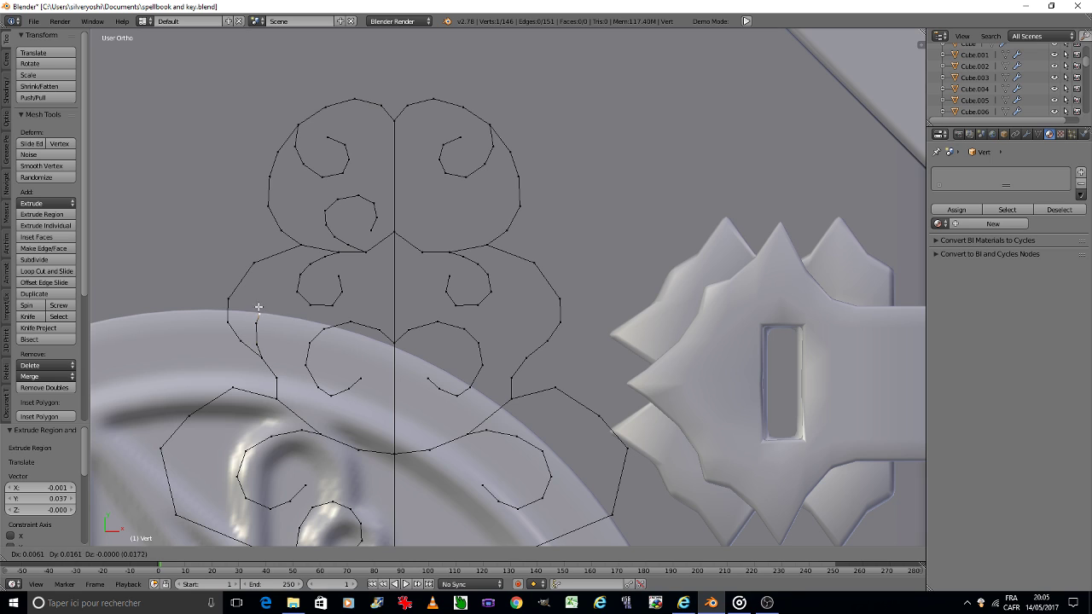
key(e)
click(274, 295)
Extrude a three-vertex branch up and left from the bottom curve.
right_click(360, 443)
key(e)
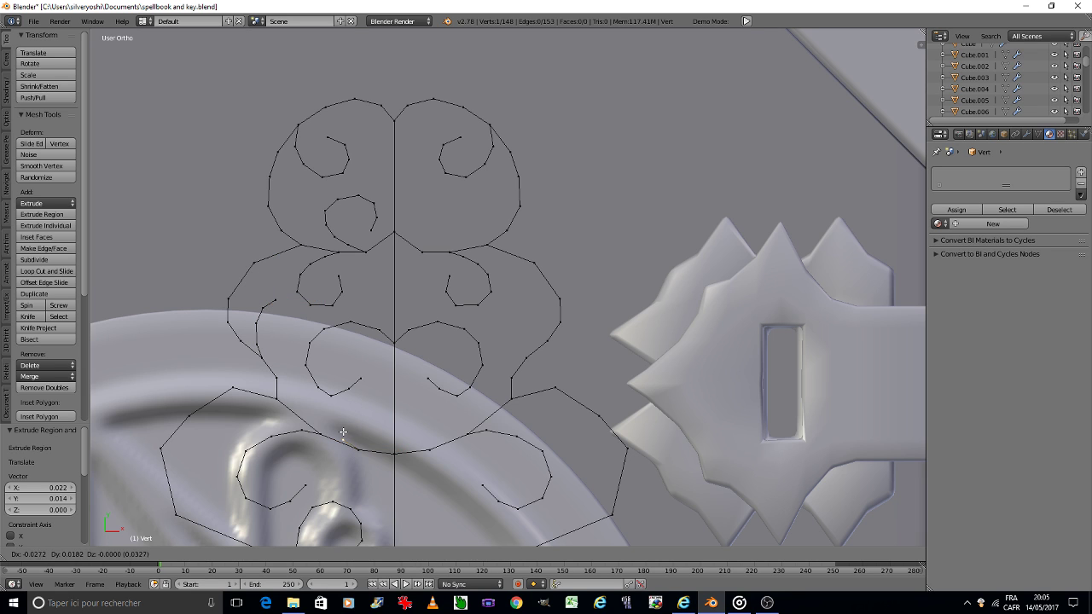
click(345, 440)
key(e)
click(336, 425)
key(e)
click(328, 411)
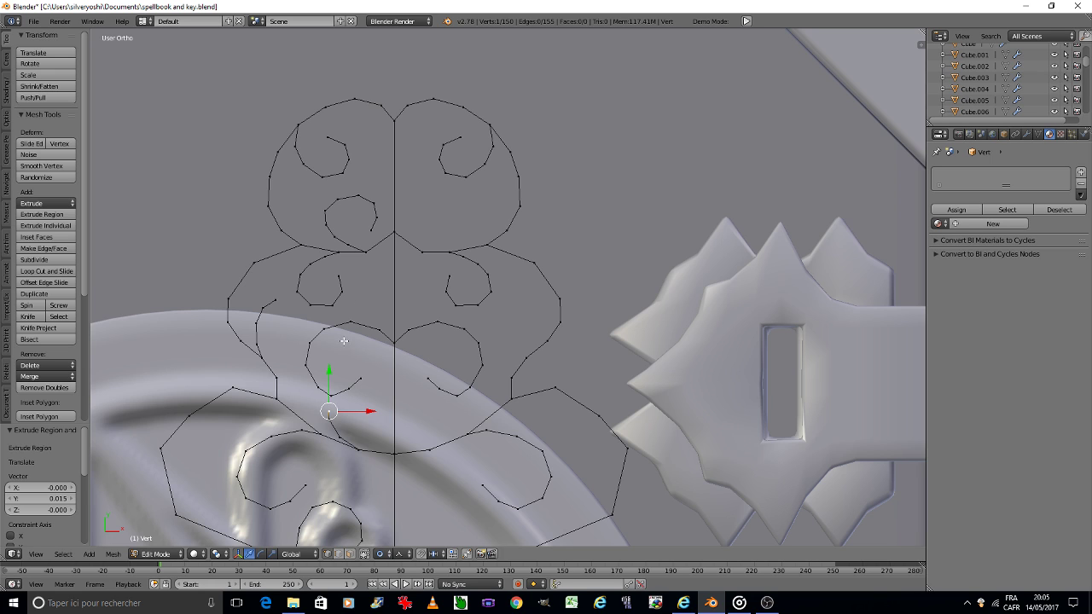
Subdivide the central vertical edge and extrude its midpoint up to the top curl.
right_click(395, 224)
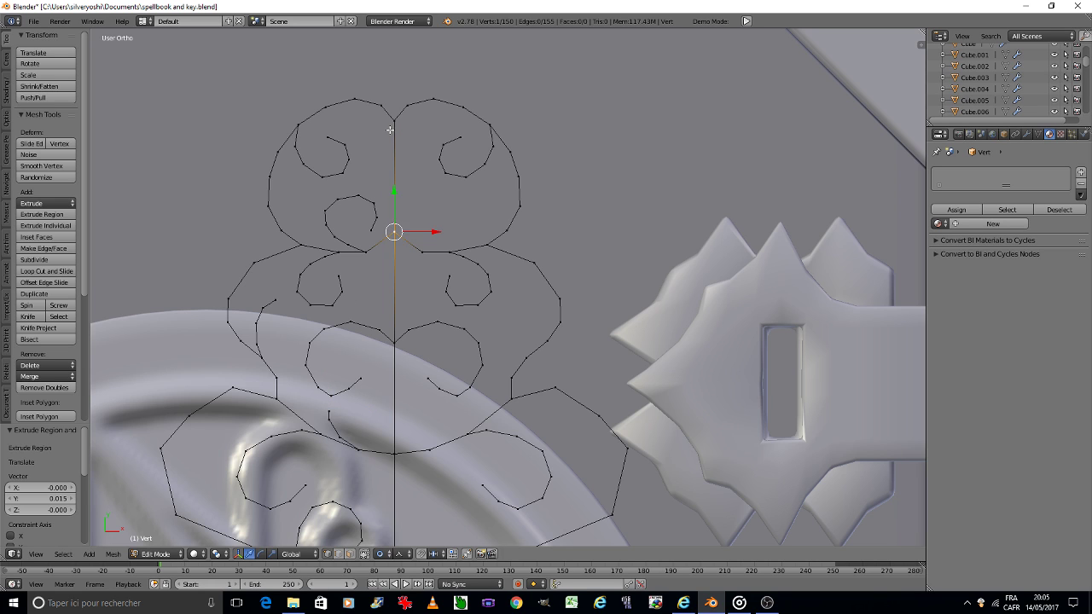
alt+right_click(395, 195)
click(43, 259)
right_click(394, 177)
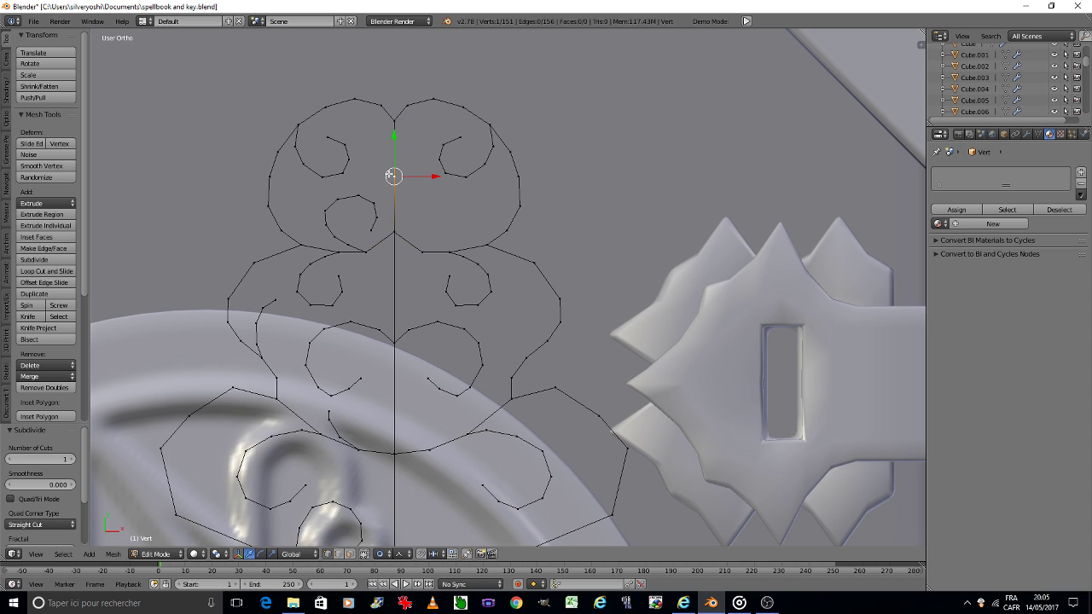
key(e)
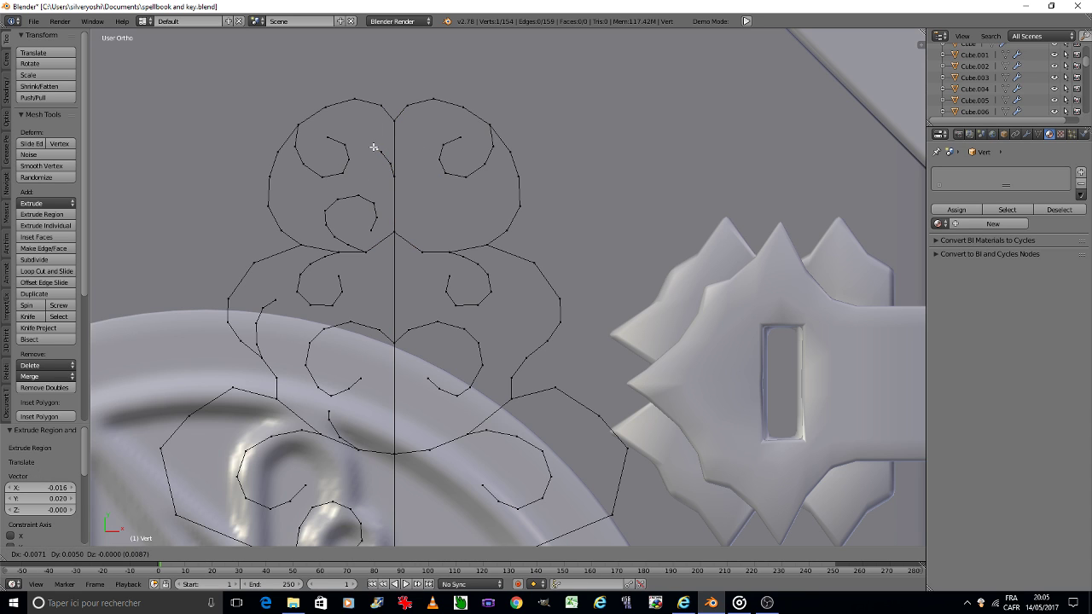
click(365, 147)
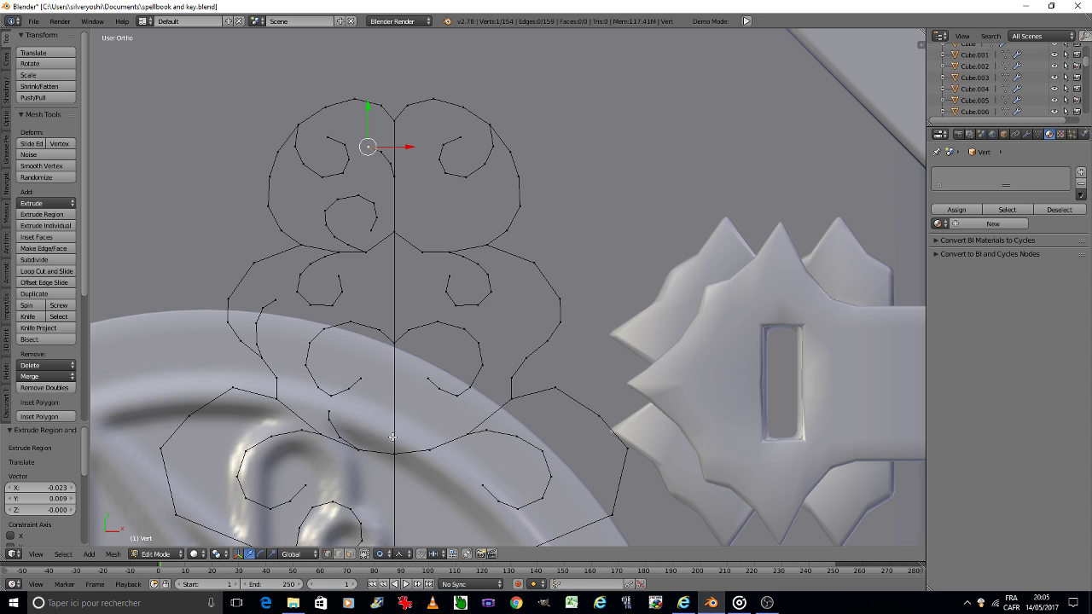
Extrude a new vertex chain downward from the left loop for a lower curl.
shift+middle_drag(370, 386, 399, 194)
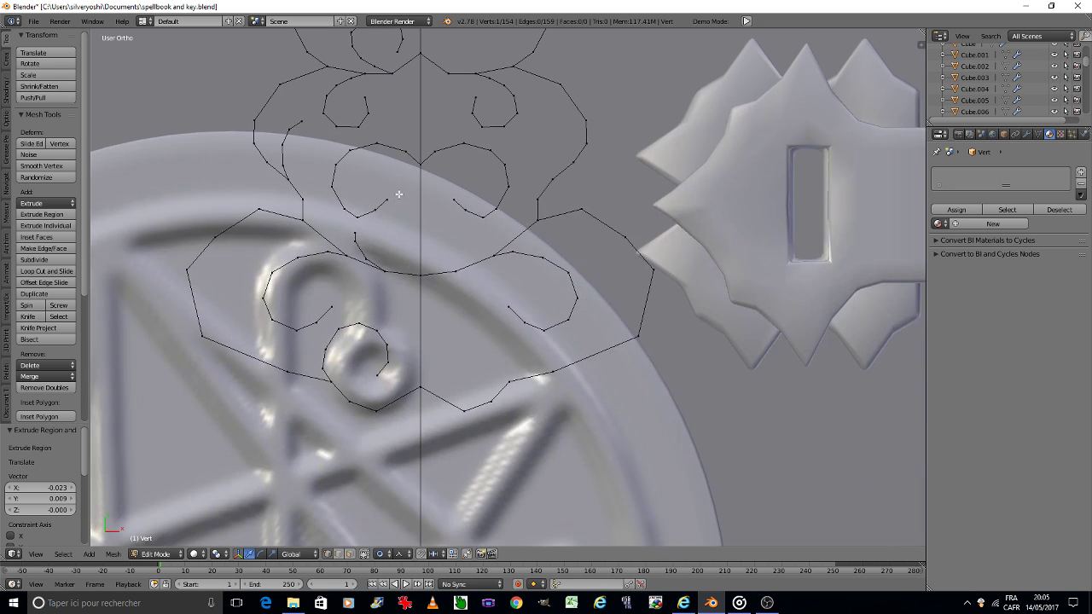
key(e)
click(213, 237)
key(e)
click(213, 272)
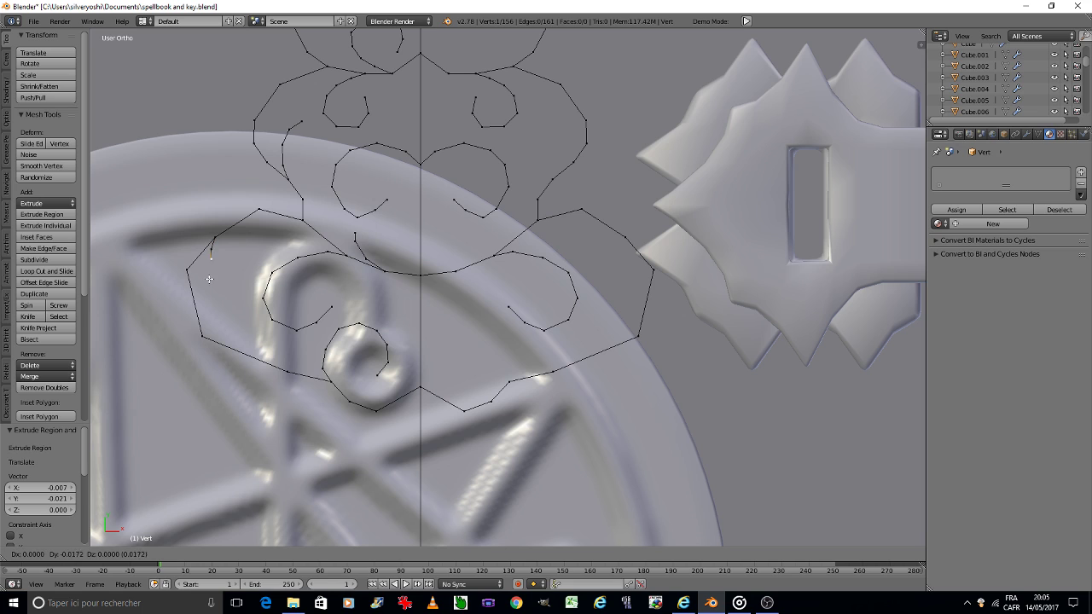
key(e)
click(221, 301)
key(e)
click(229, 309)
key(e)
click(245, 311)
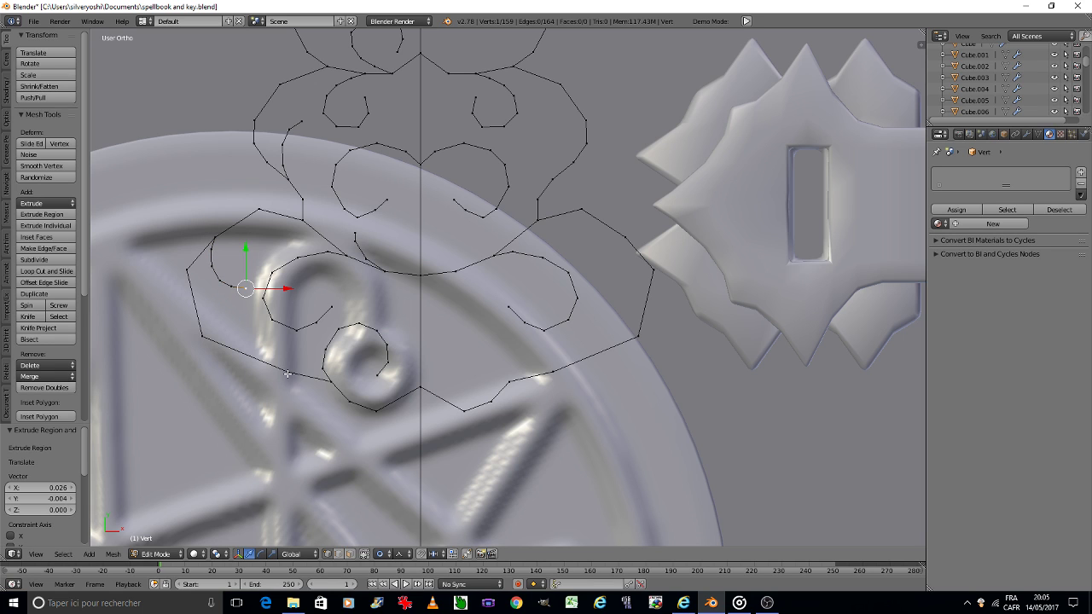
Finish the lower-left curl by extruding vertices curling down-left and back up.
key(e)
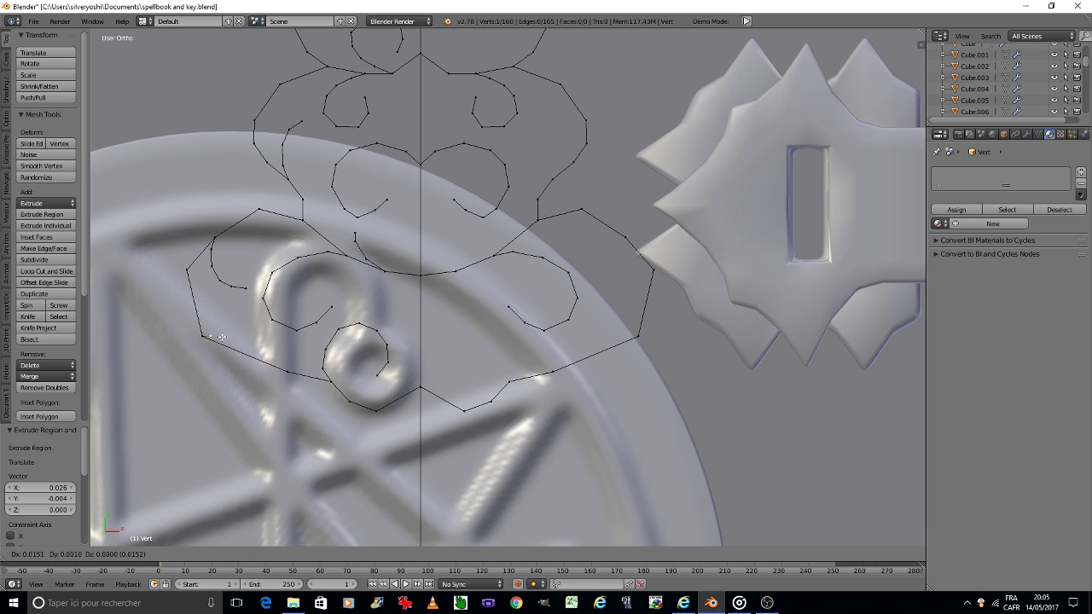
click(223, 334)
key(e)
click(240, 322)
key(e)
click(241, 309)
key(e)
click(242, 290)
scroll(265, 299, down, 4)
scroll(288, 307, down, 1)
Select all vertices, symmetrize the left half onto the right, and save.
key(a)
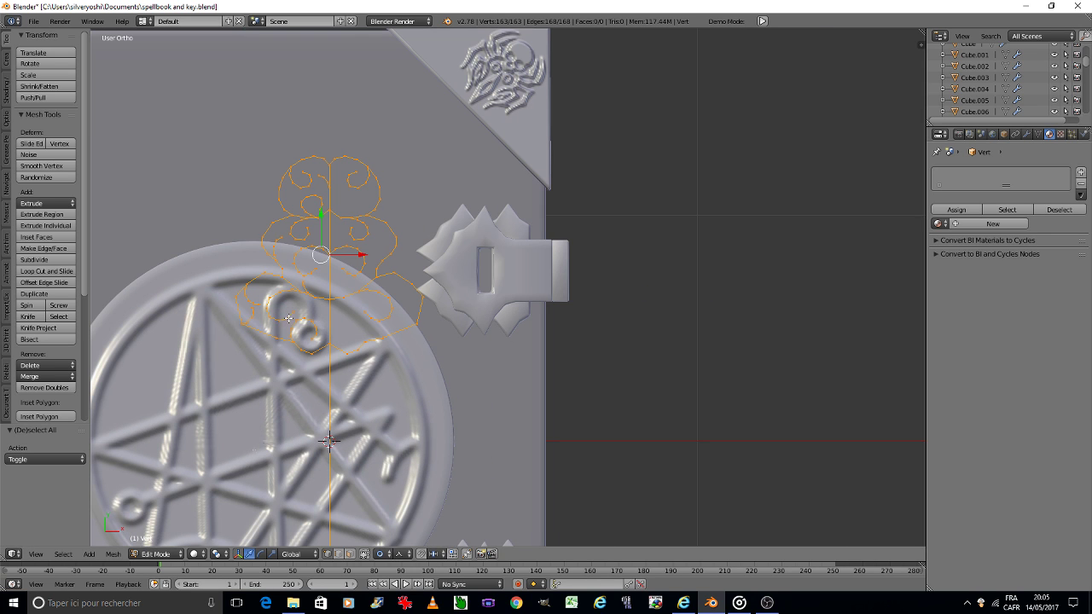
click(112, 554)
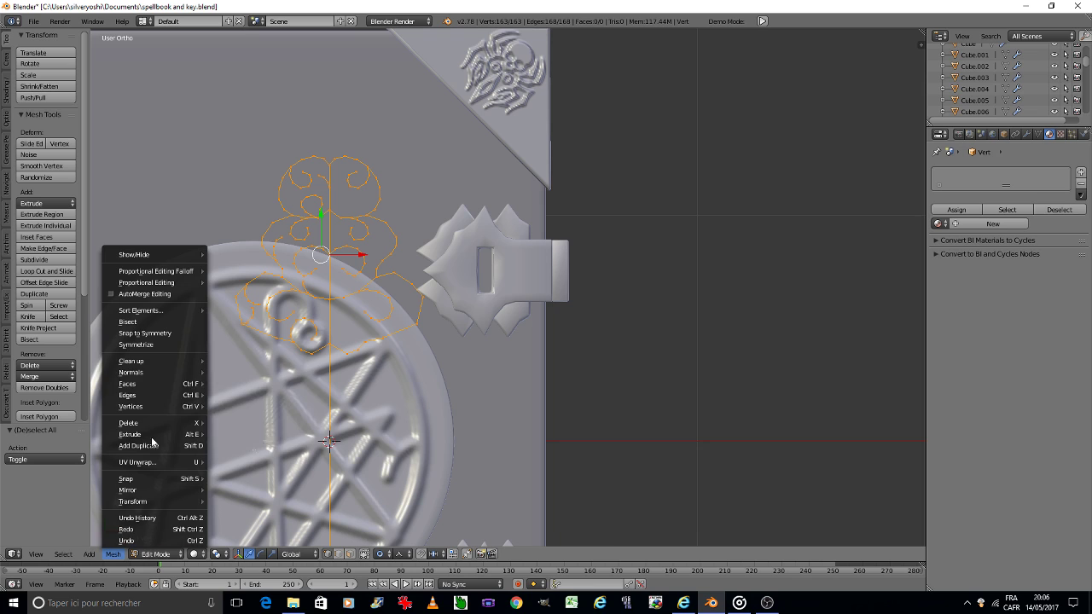
click(155, 347)
key(ctrl+s)
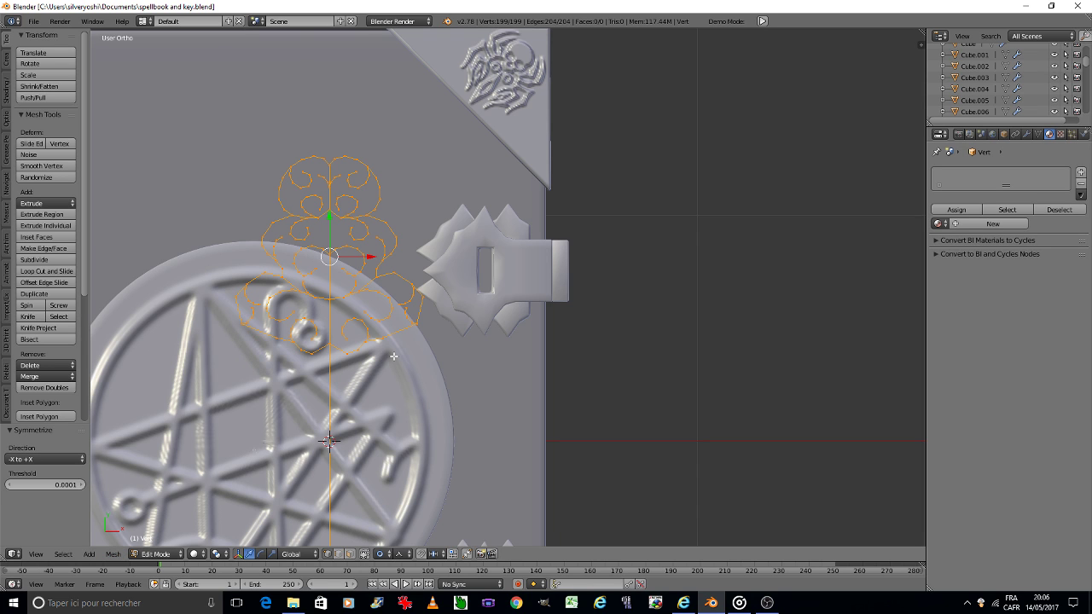
In Object Mode, add a Subdivision Surface modifier with viewport level 2.
click(427, 322)
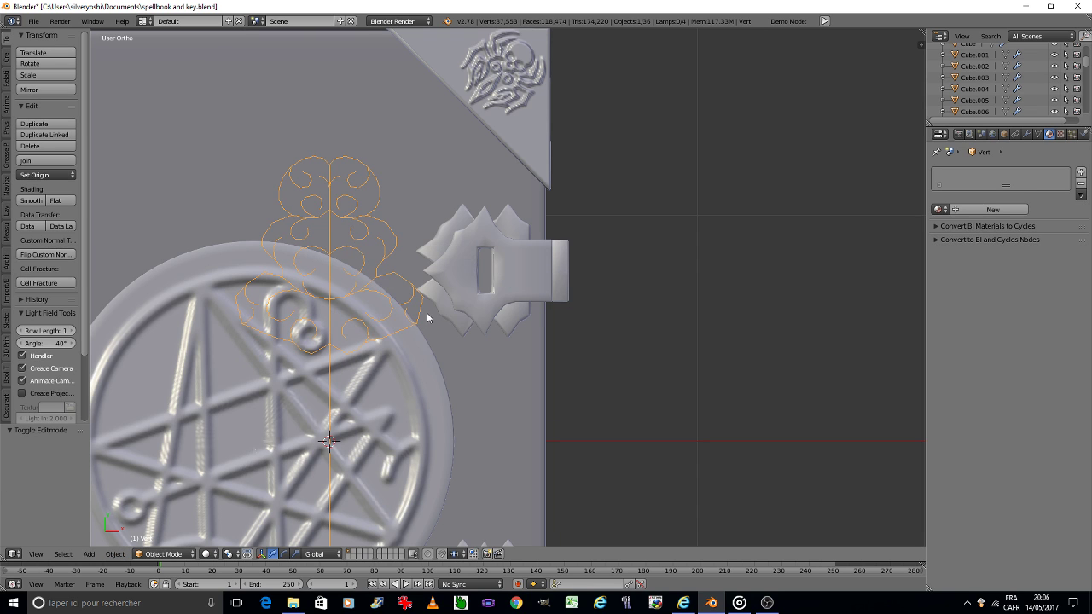
click(1027, 134)
click(1008, 170)
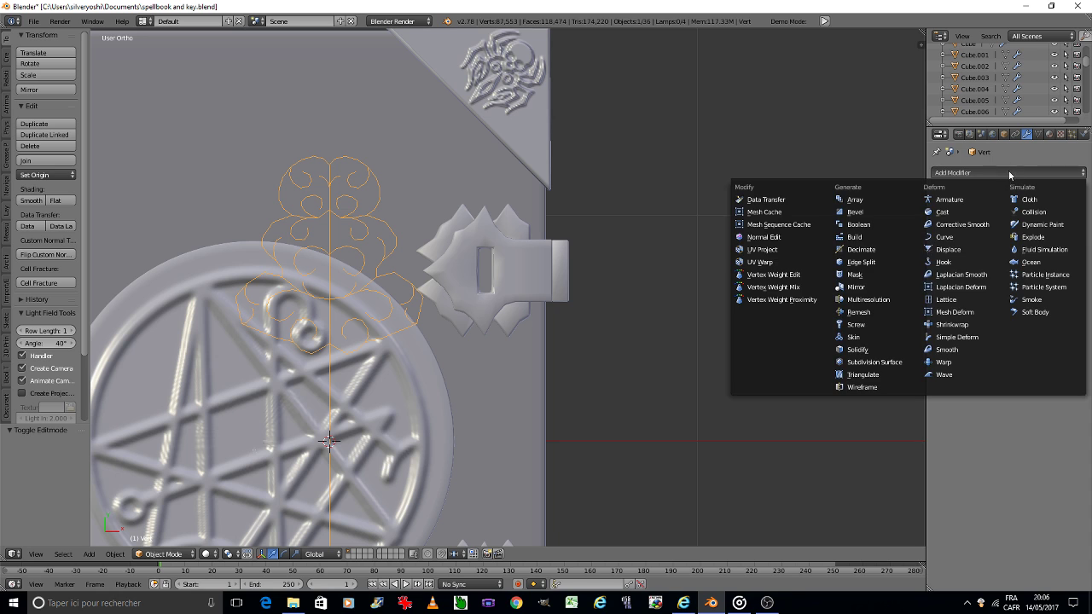
click(884, 362)
key(ctrl+2)
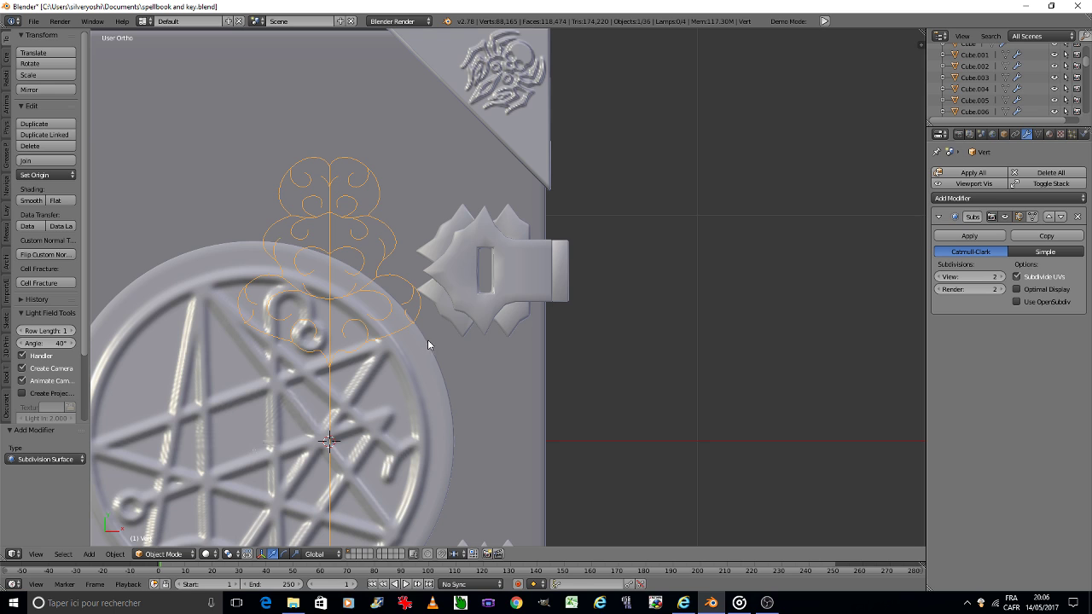
Review the modifier panel and switch between Edit Mode and Object Mode.
scroll(427, 339, down, 3)
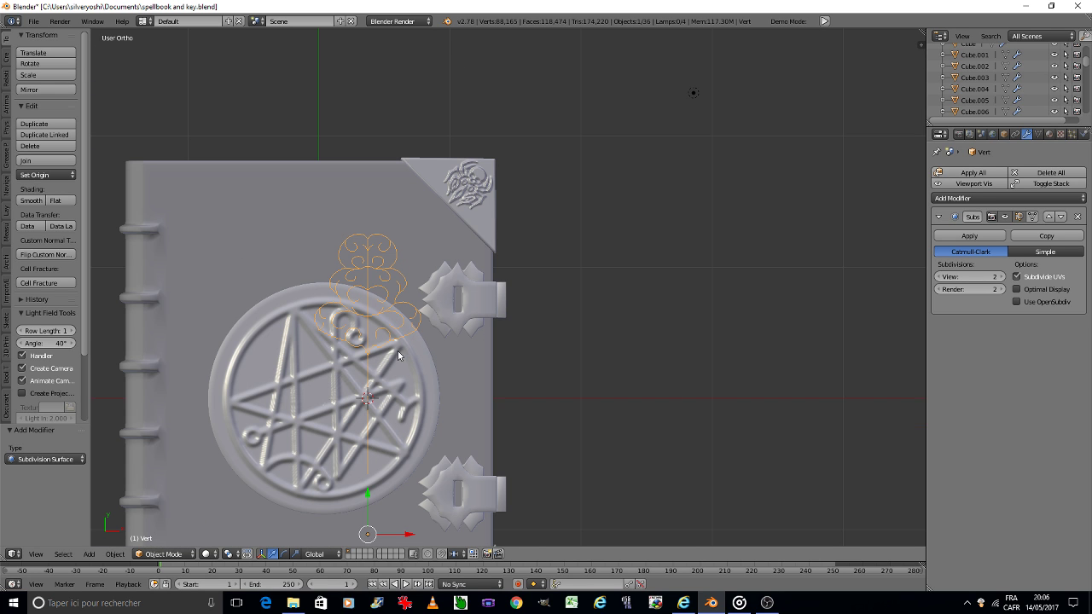
scroll(394, 353, up, 2)
scroll(385, 349, up, 1)
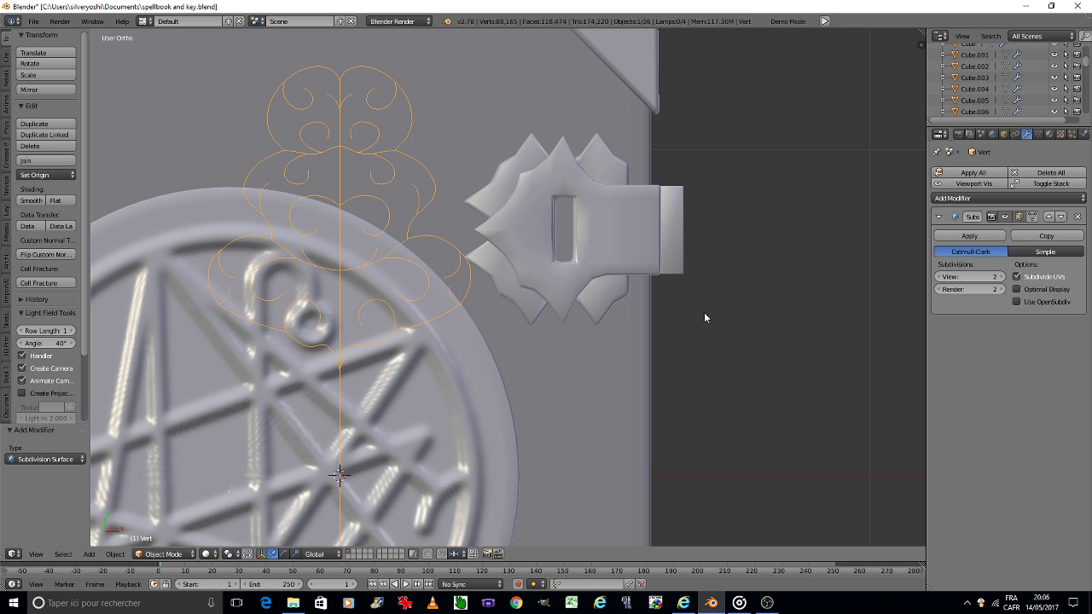
scroll(209, 294, up, 2)
scroll(248, 307, up, 2)
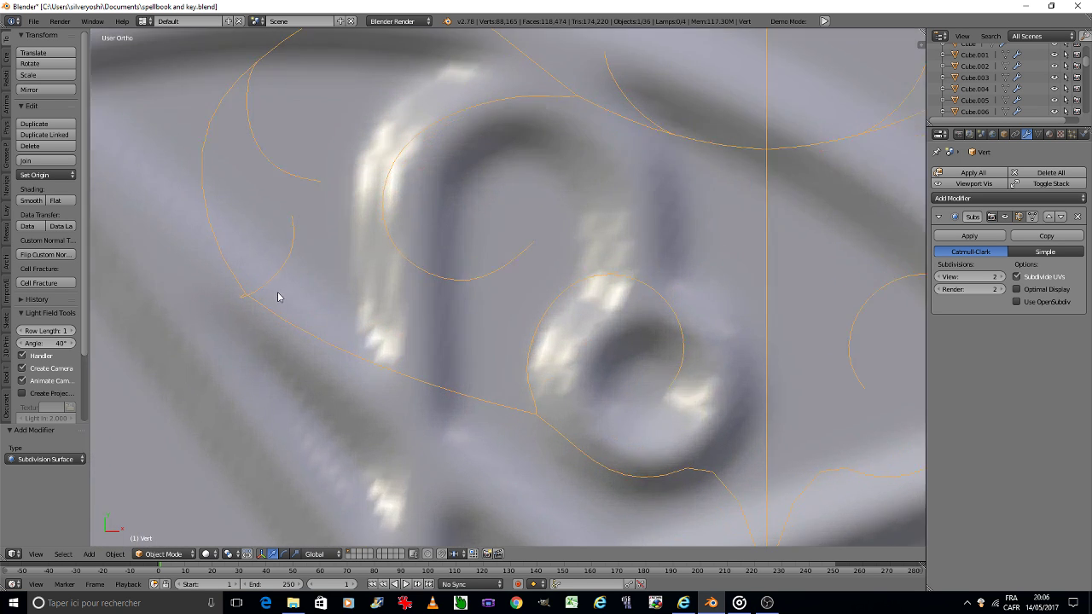
scroll(277, 297, up, 2)
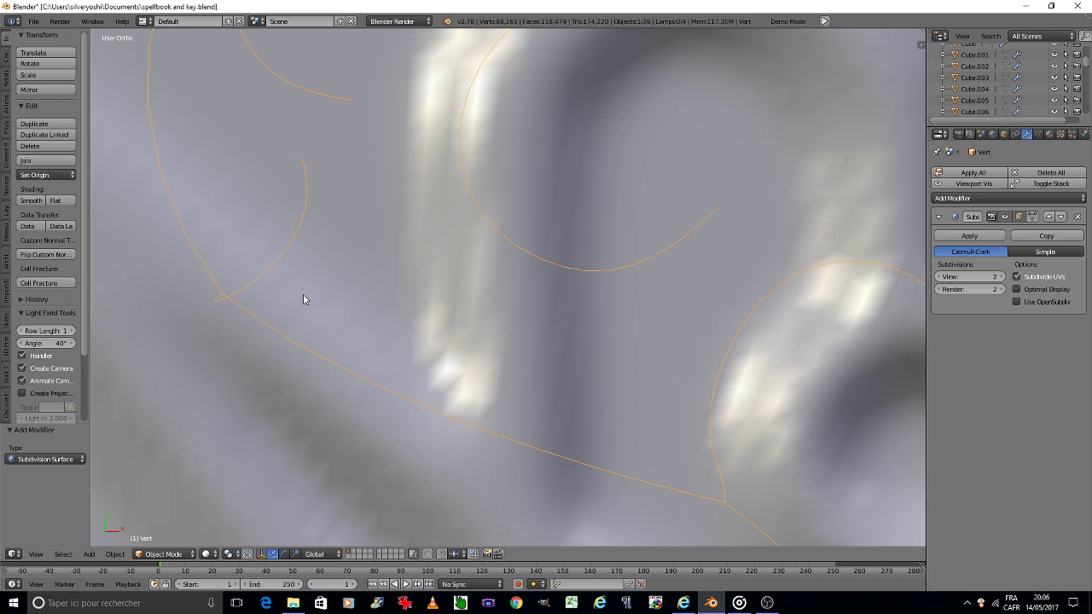
scroll(303, 299, down, 4)
key(Tab)
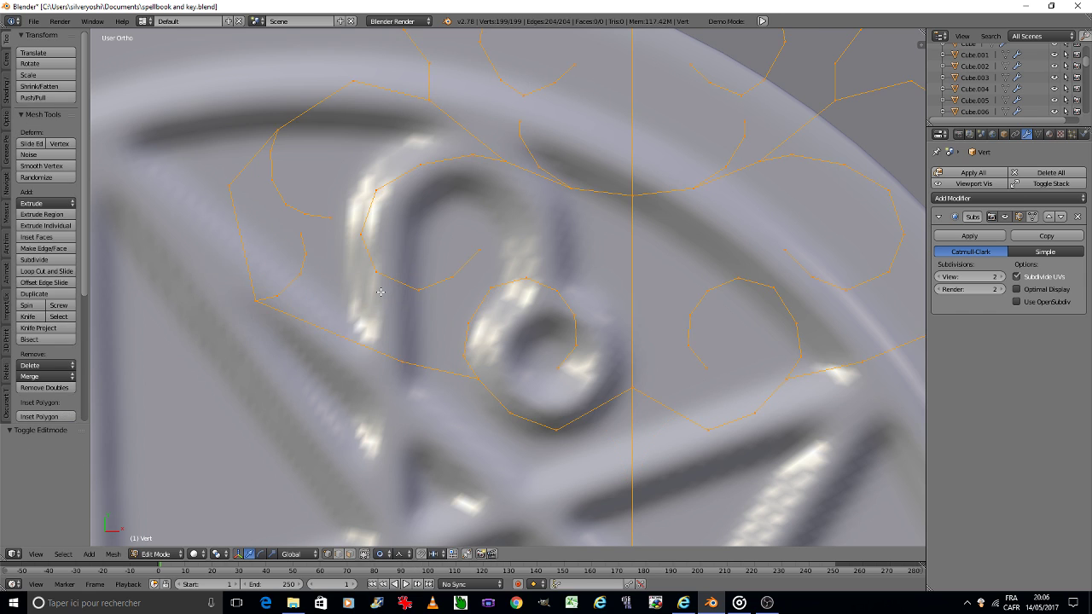
key(Tab)
key(ctrl+Tab)
click(256, 292)
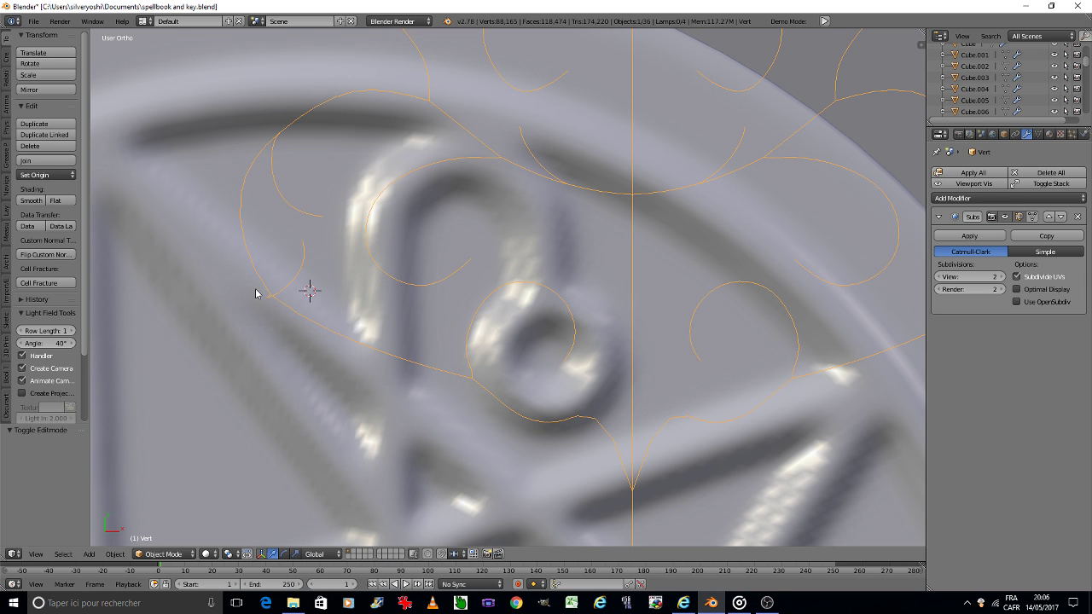
Apply the Subdivision Surface modifier, baking an 811-vertex mesh, then enter Edit Mode.
scroll(840, 313, down, 2)
scroll(826, 307, down, 2)
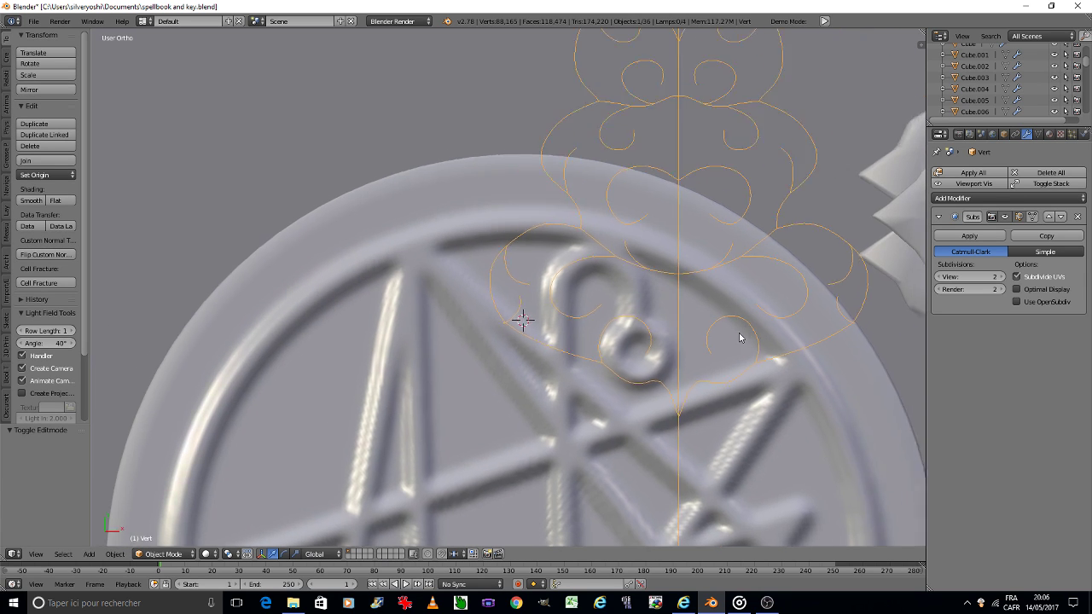
mouse_move(740, 338)
shift+middle_down()
mouse_move(638, 417)
mouse_move(645, 359)
mouse_move(678, 315)
shift+middle_up()
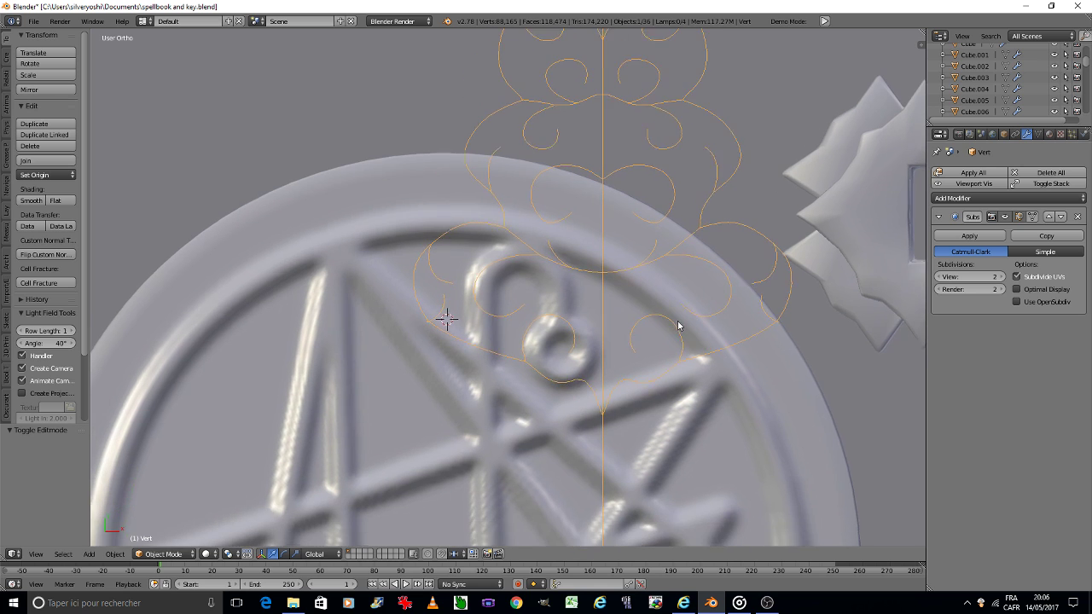
click(970, 236)
key(Tab)
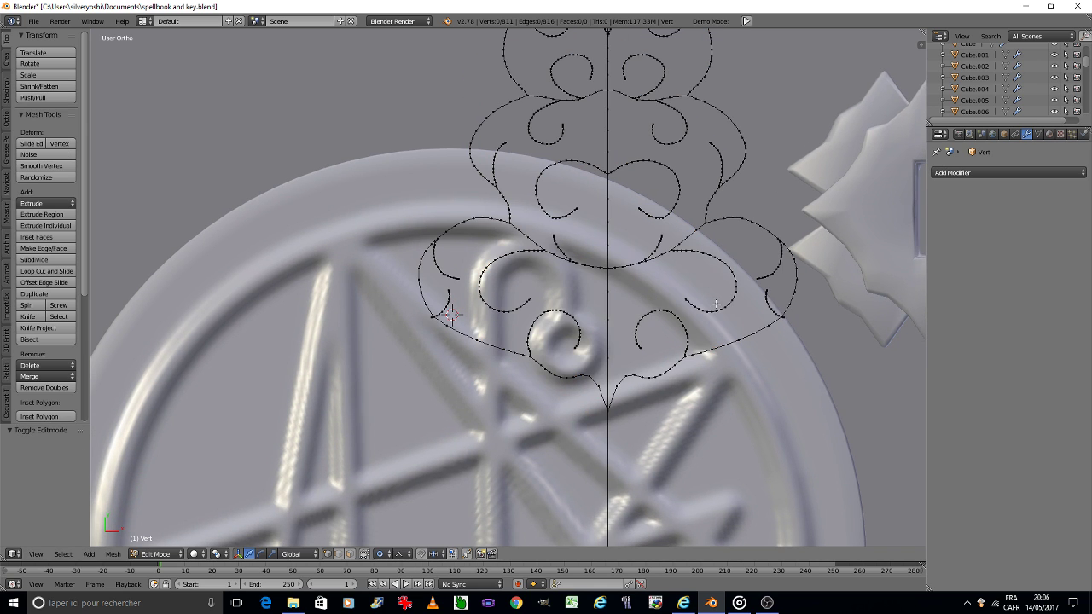
Select the curl strand from the left junction to its tip and move it with proportional editing.
scroll(440, 314, up, 2)
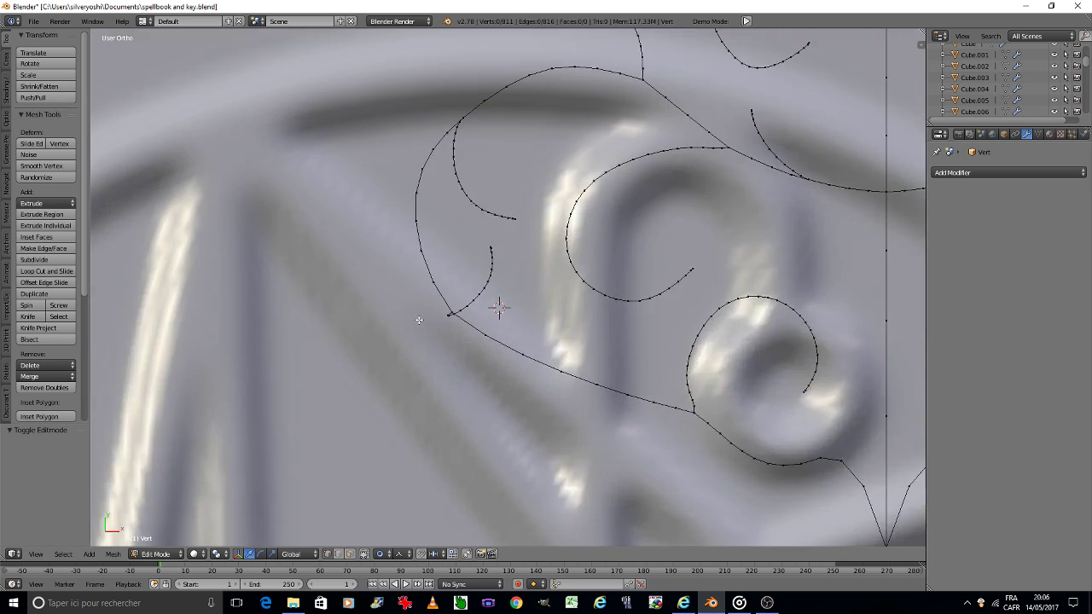
scroll(444, 315, up, 2)
scroll(445, 316, up, 2)
scroll(452, 316, up, 2)
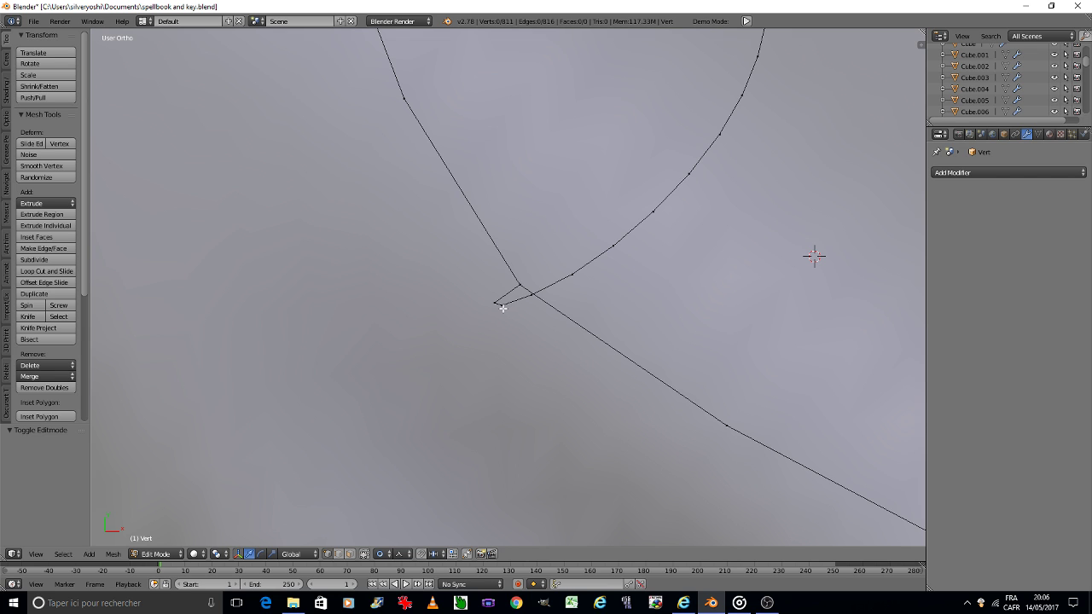
right_click(494, 305)
middle_drag(494, 304, 678, 128)
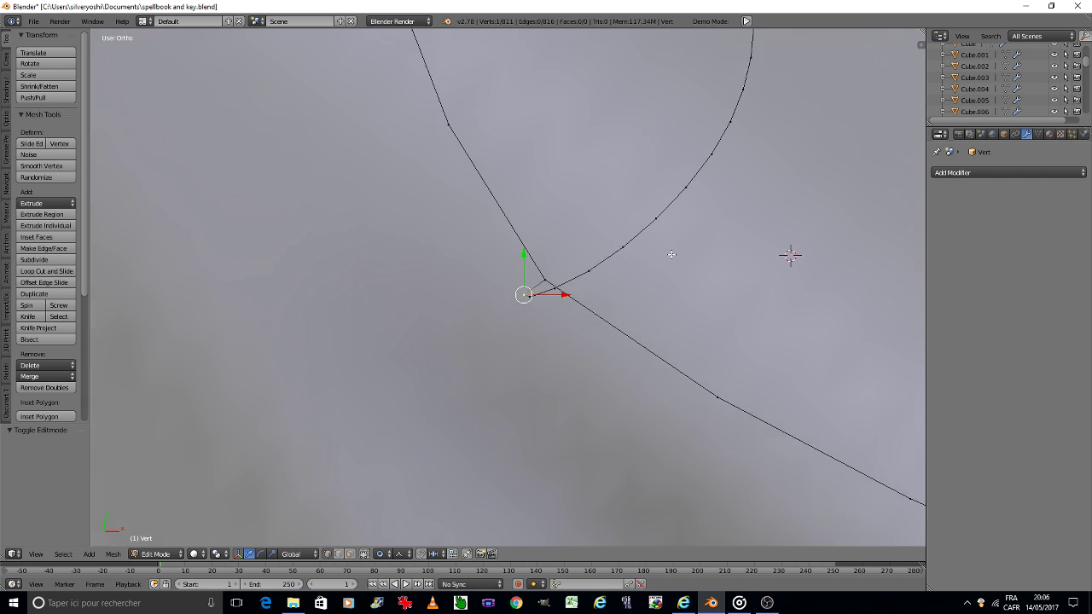
ctrl+right_click(683, 114)
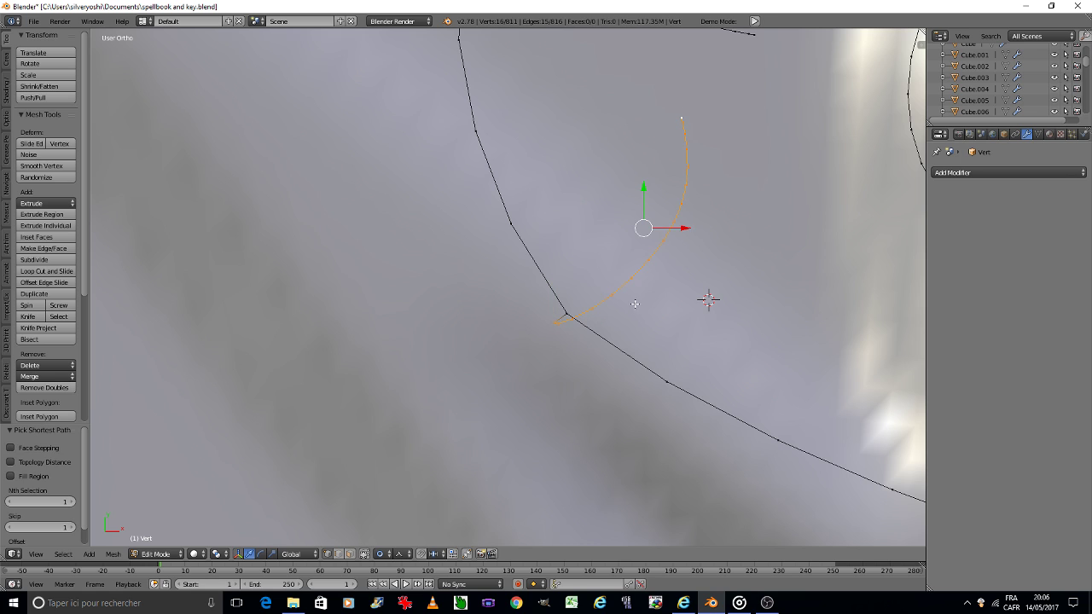
click(382, 554)
click(405, 507)
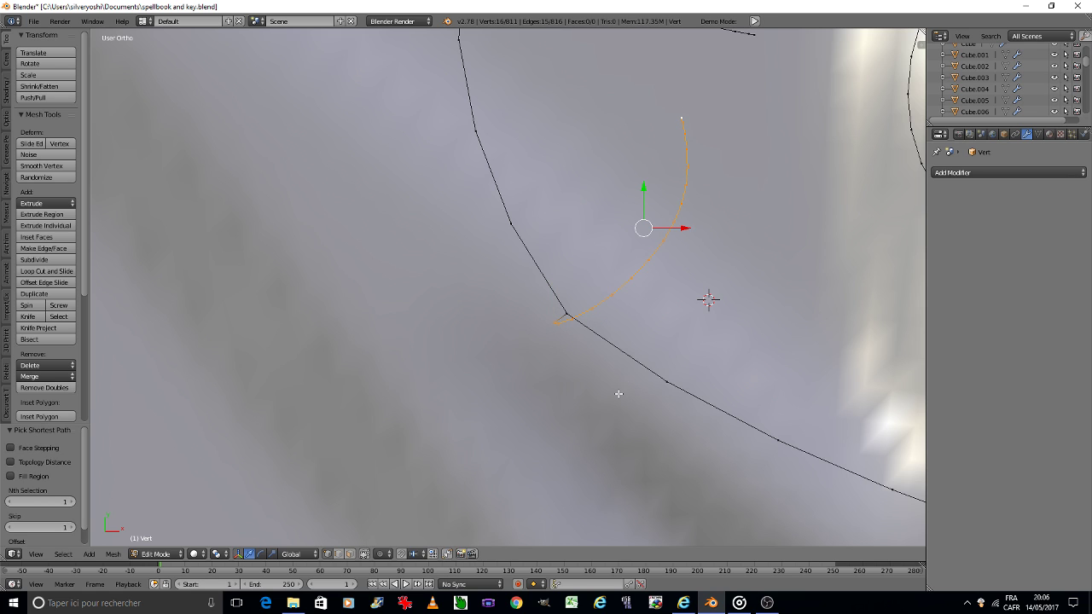
key(g)
click(668, 345)
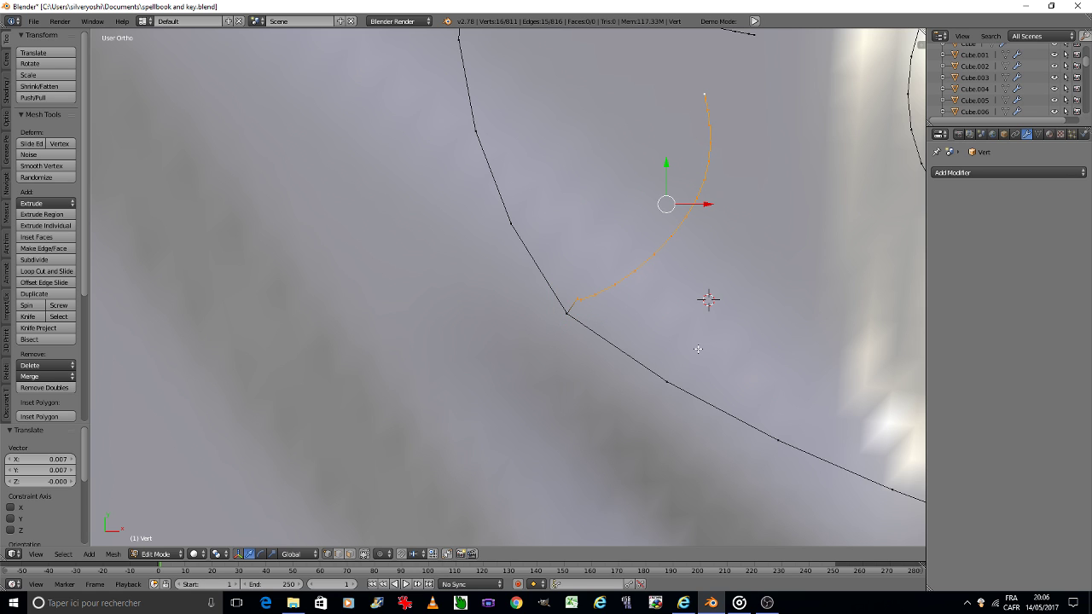
Deselect the strand's lower end vertex and nudge the rest nearer the outer curve.
shift+right_click(575, 296)
key(g)
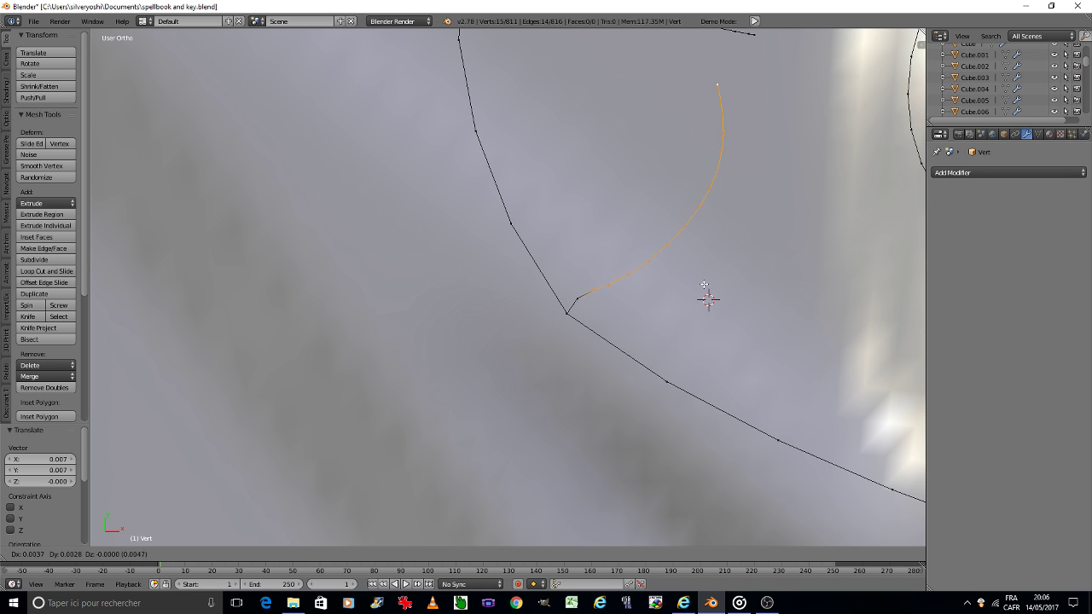
click(703, 289)
key(Tab)
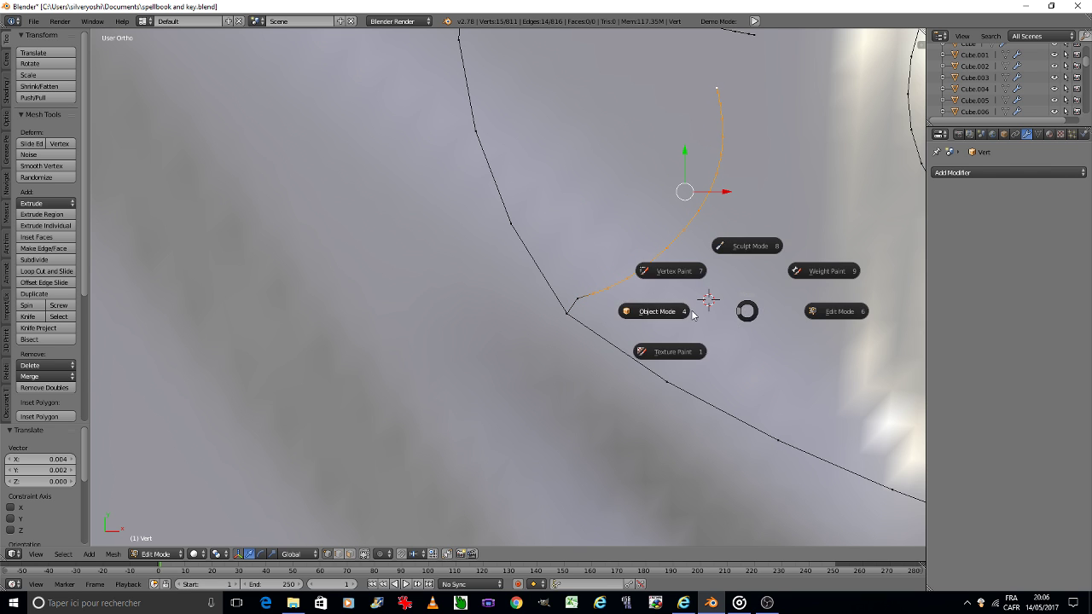
scroll(395, 334, down, 5)
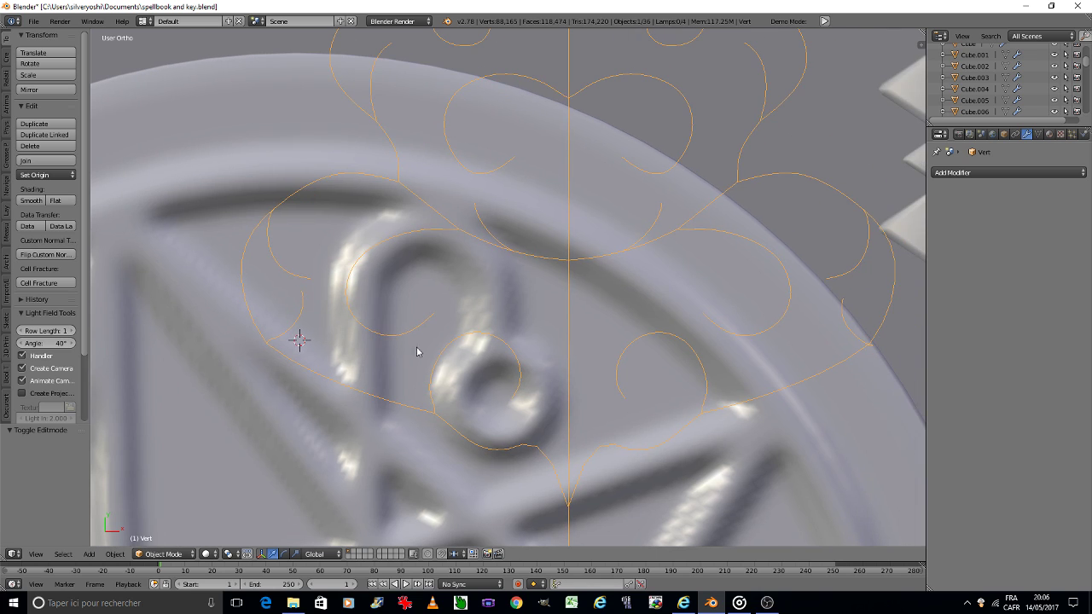
key(Tab)
Symmetrize the whole ornament from -X to +X and save the file.
key(a)
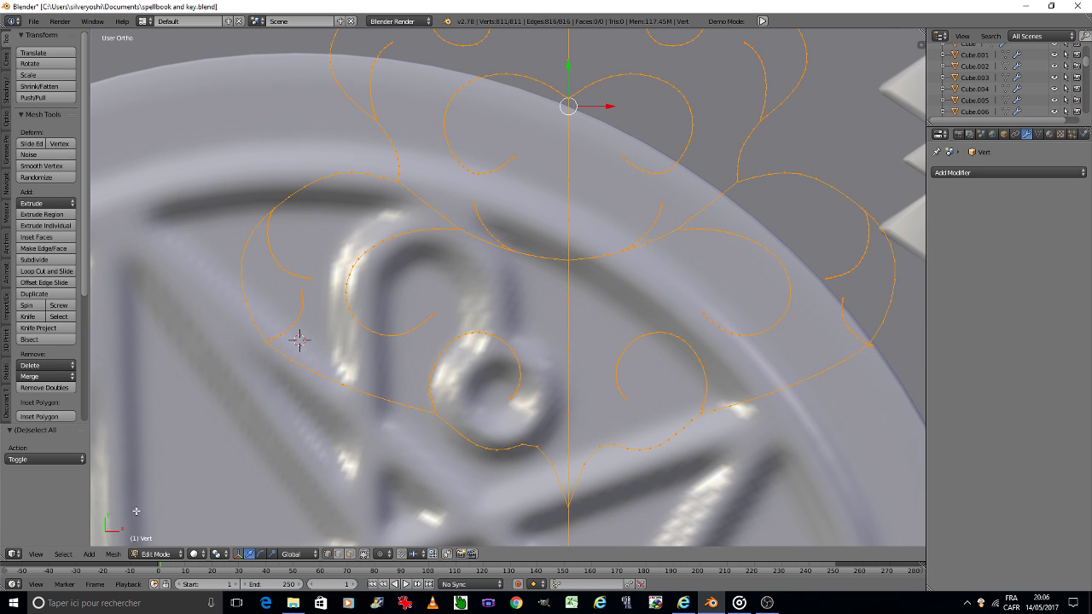
click(114, 554)
key(Tab)
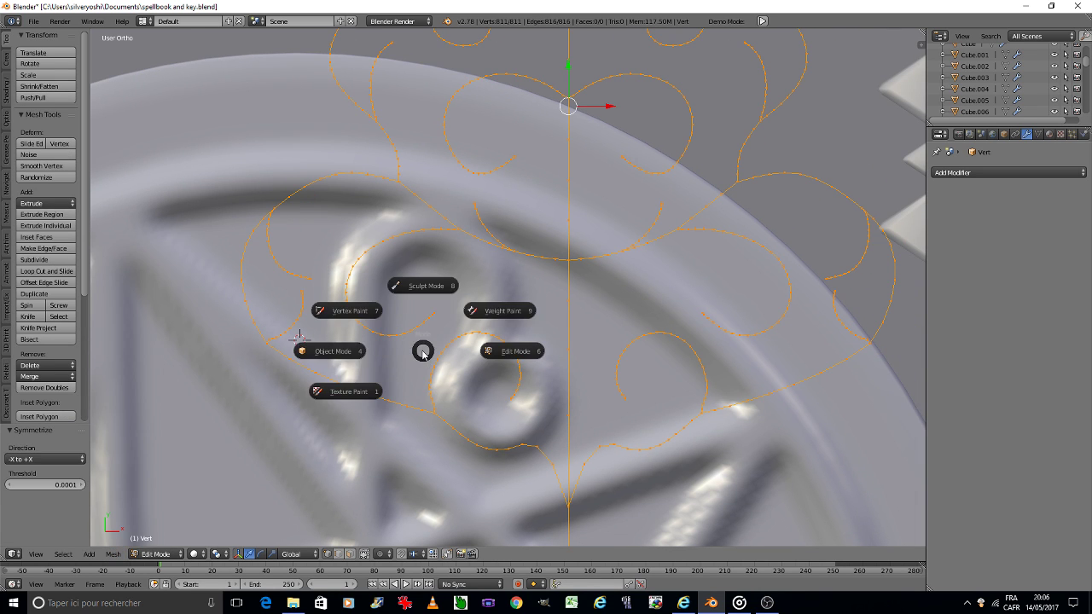
click(330, 350)
scroll(390, 373, down, 3)
key(ctrl+s)
click(388, 368)
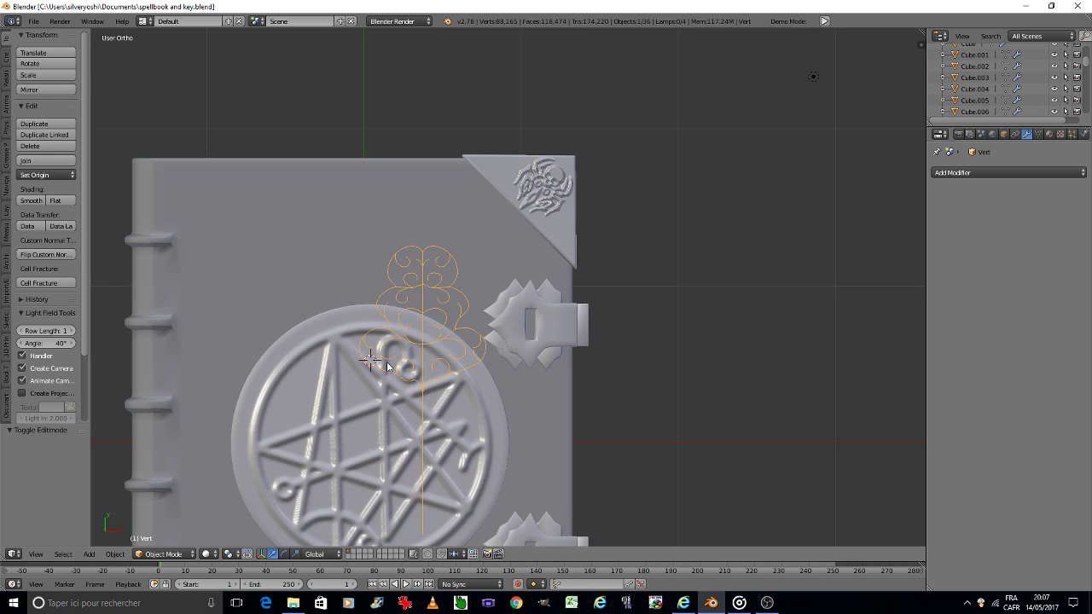
scroll(401, 355, down, 3)
scroll(415, 340, down, 1)
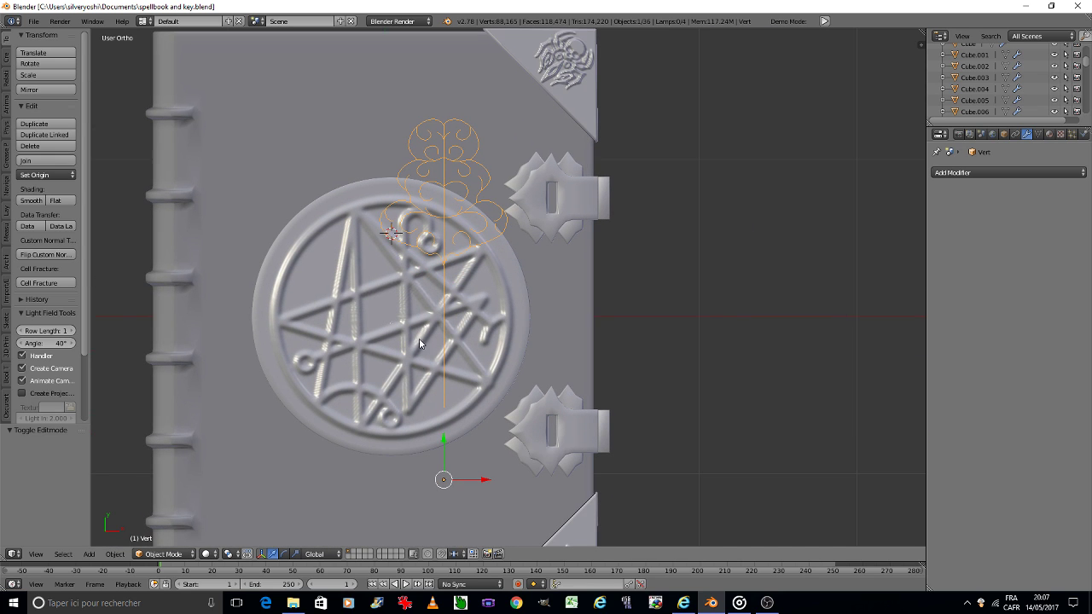
Move the stem's bottom vertex 0.336 units down along Y and save.
key(Tab)
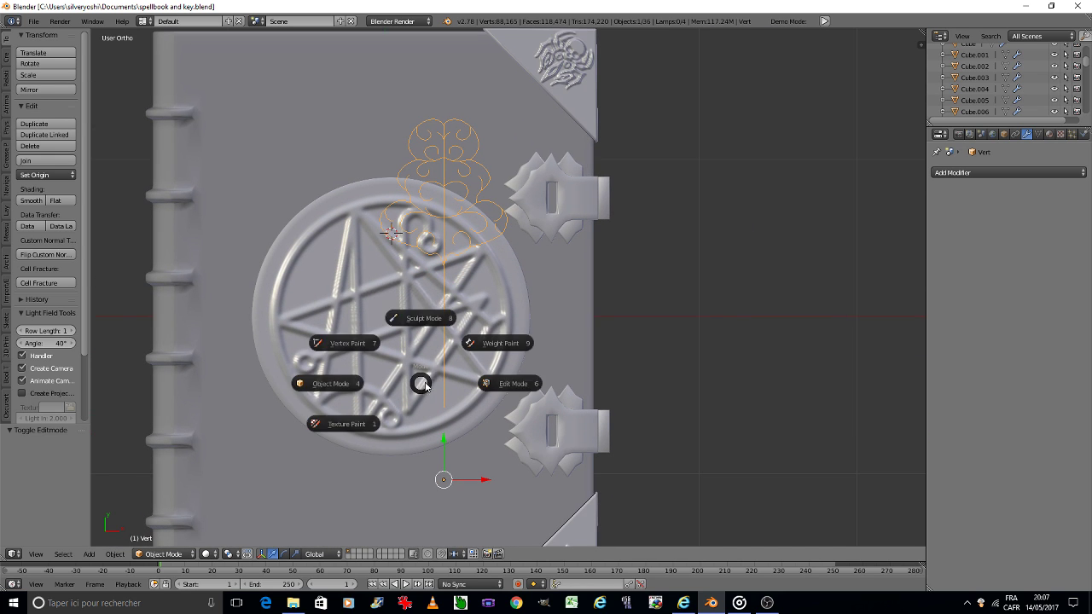
click(504, 383)
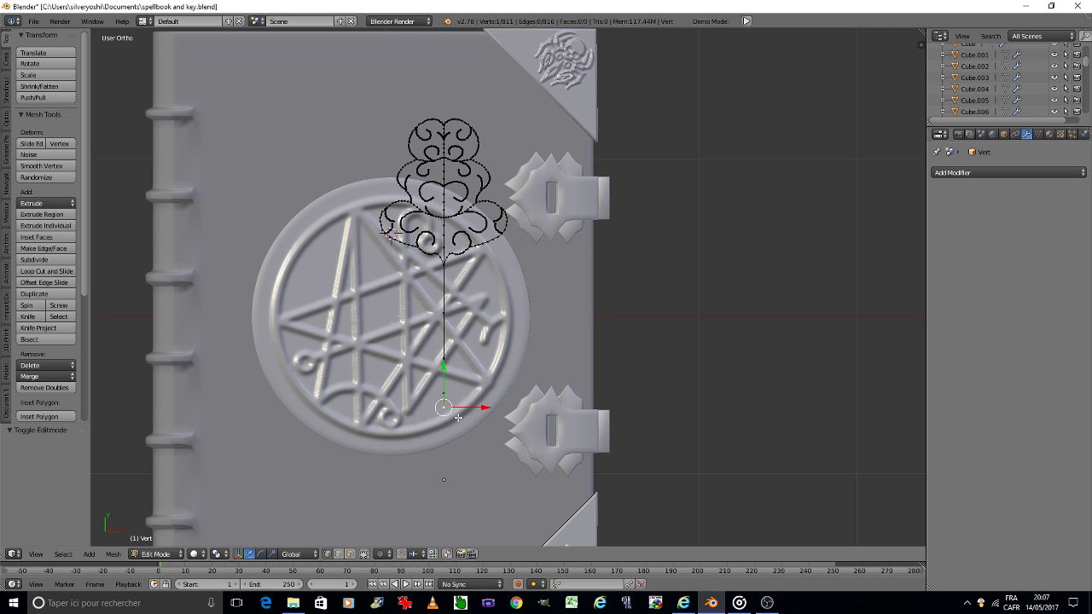
key(g)
key(y)
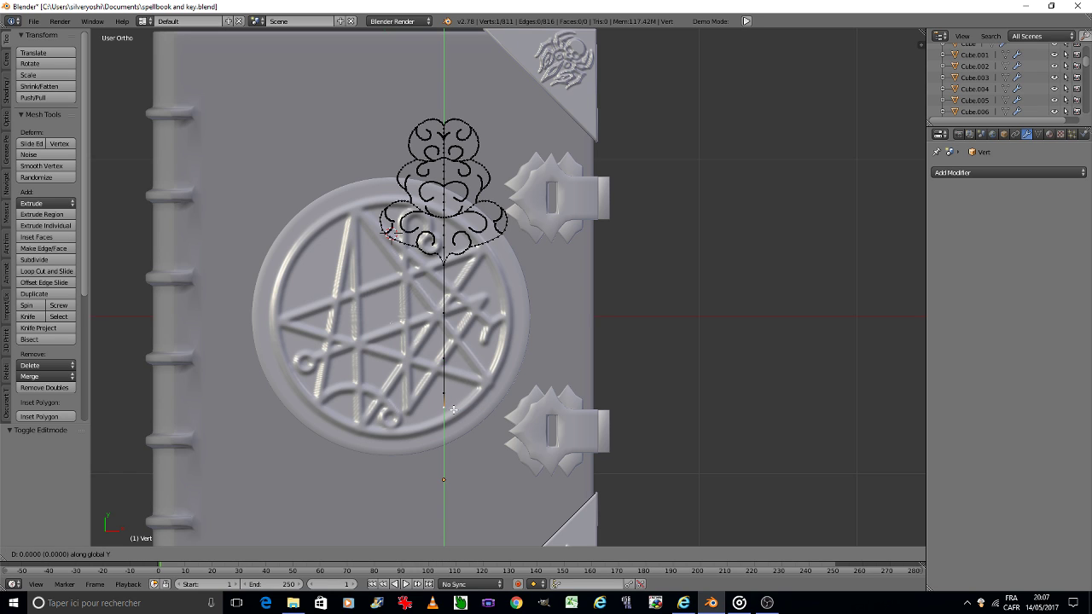
click(449, 449)
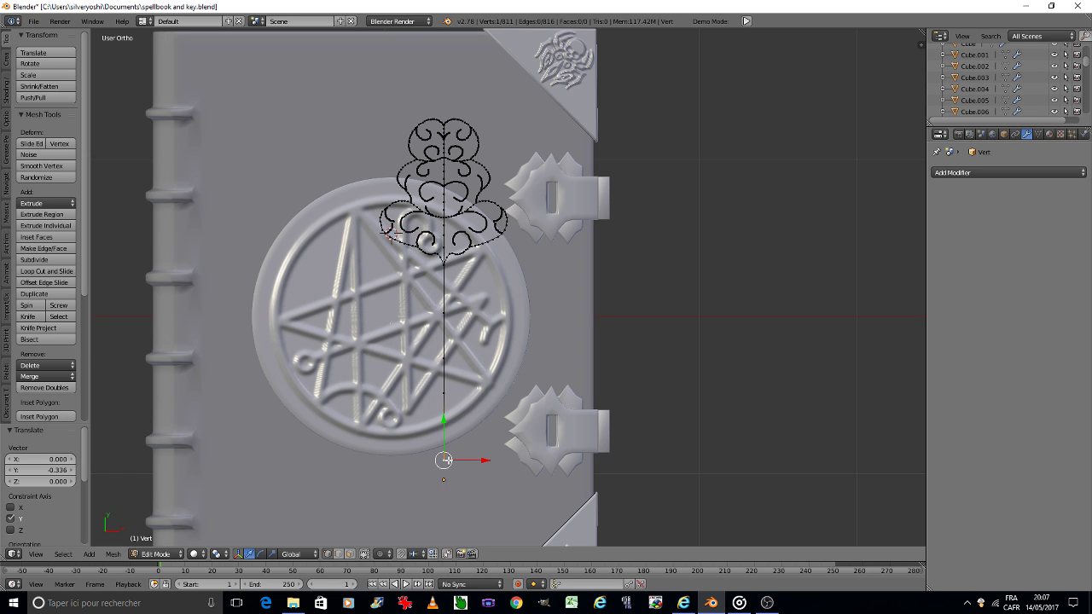
key(Tab)
click(375, 459)
key(ctrl+s)
click(387, 460)
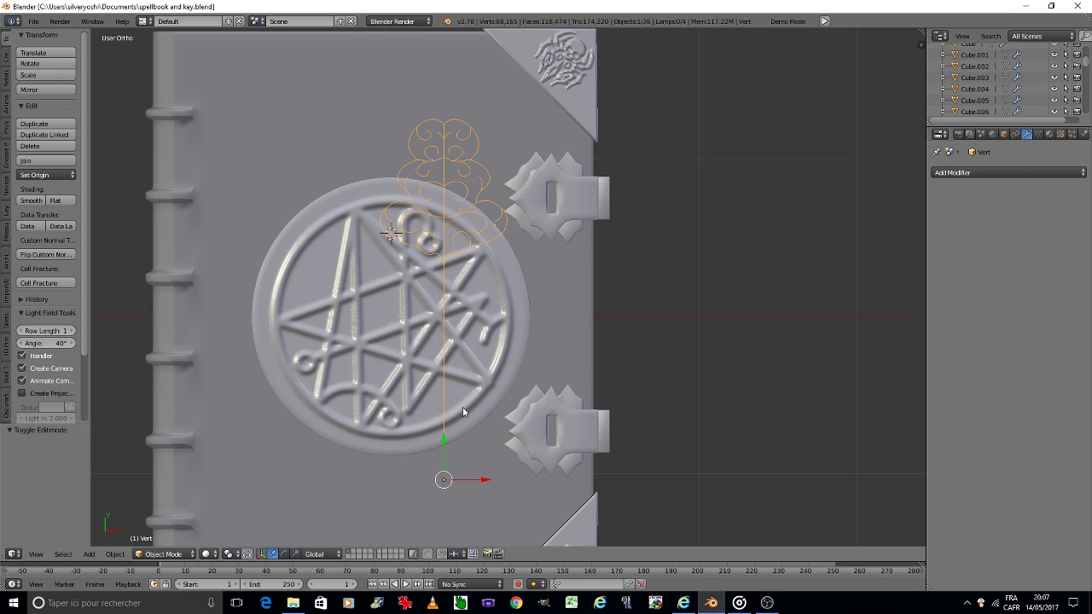
Move the key ornament to the right of the spellbook.
key(g)
click(734, 389)
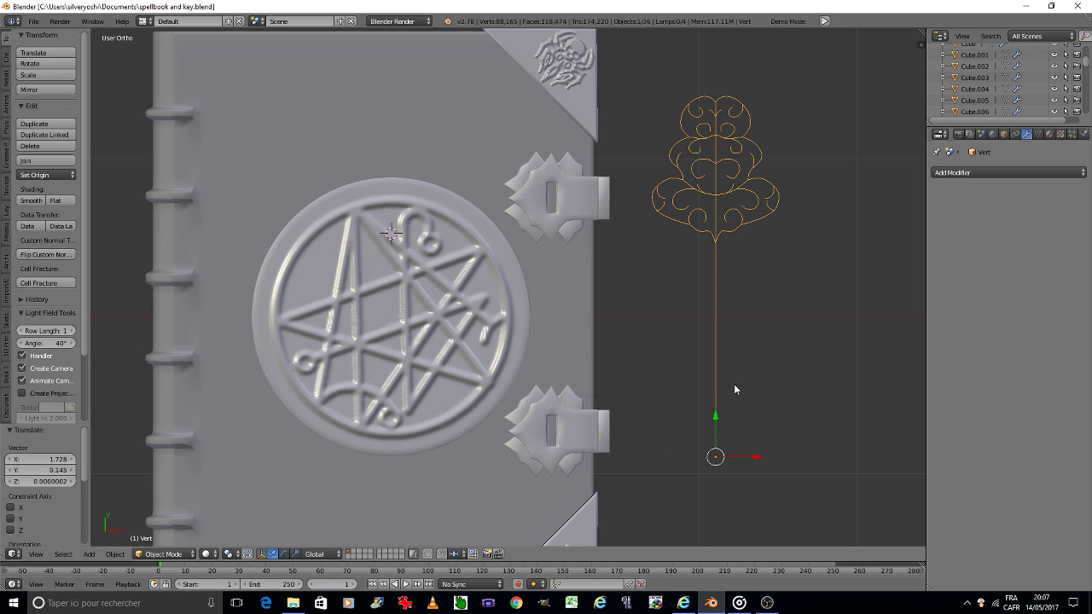
shift+middle_drag(734, 389, 620, 330)
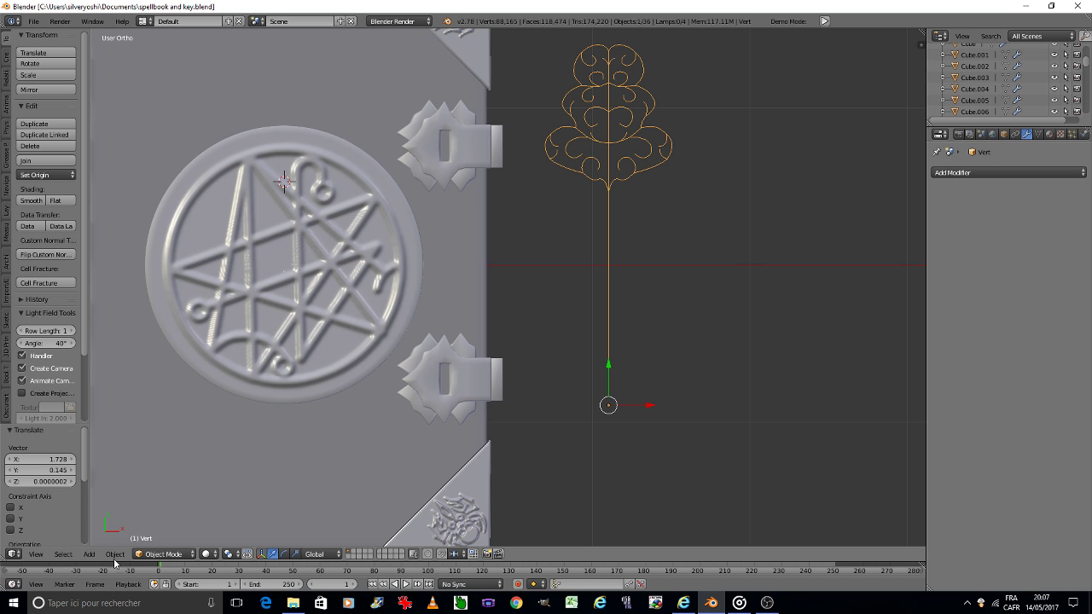
Set the key's origin to its geometry.
click(115, 554)
mouse_move(158, 501)
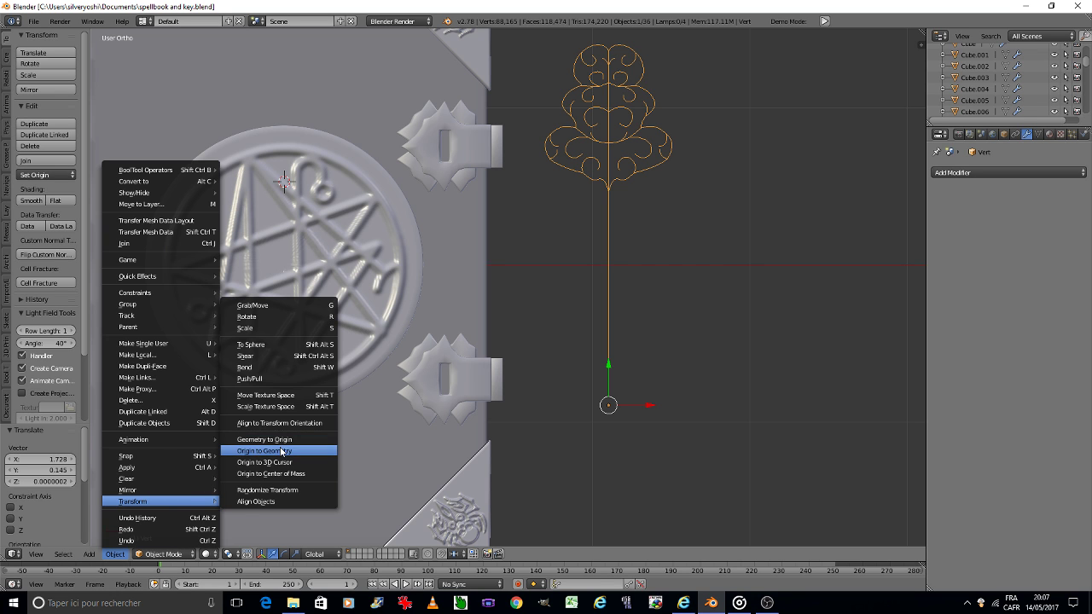
click(280, 450)
shift+middle_drag(578, 341, 512, 401)
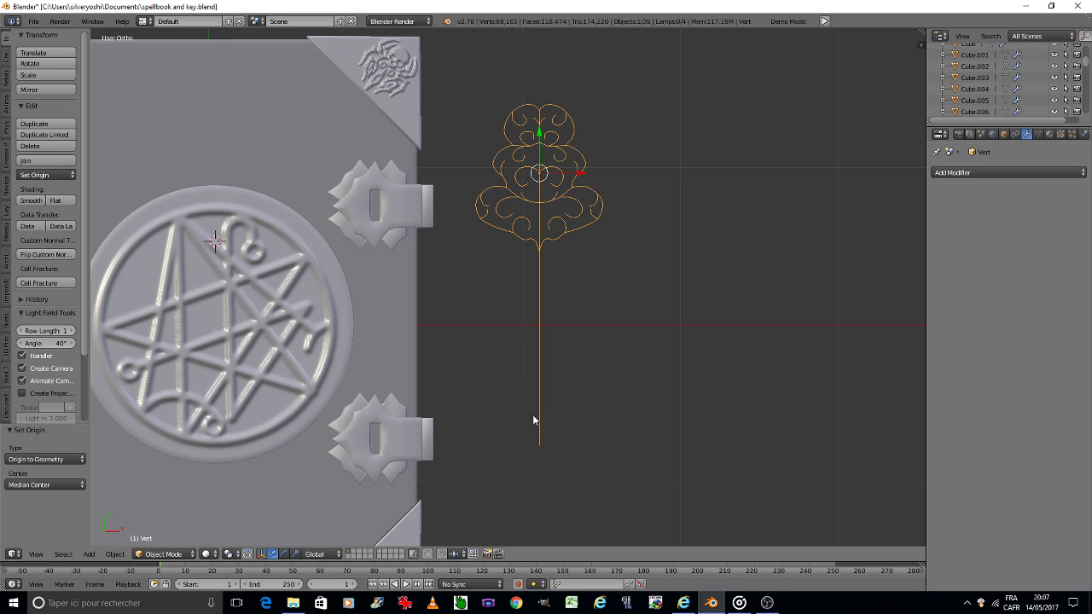
click(974, 172)
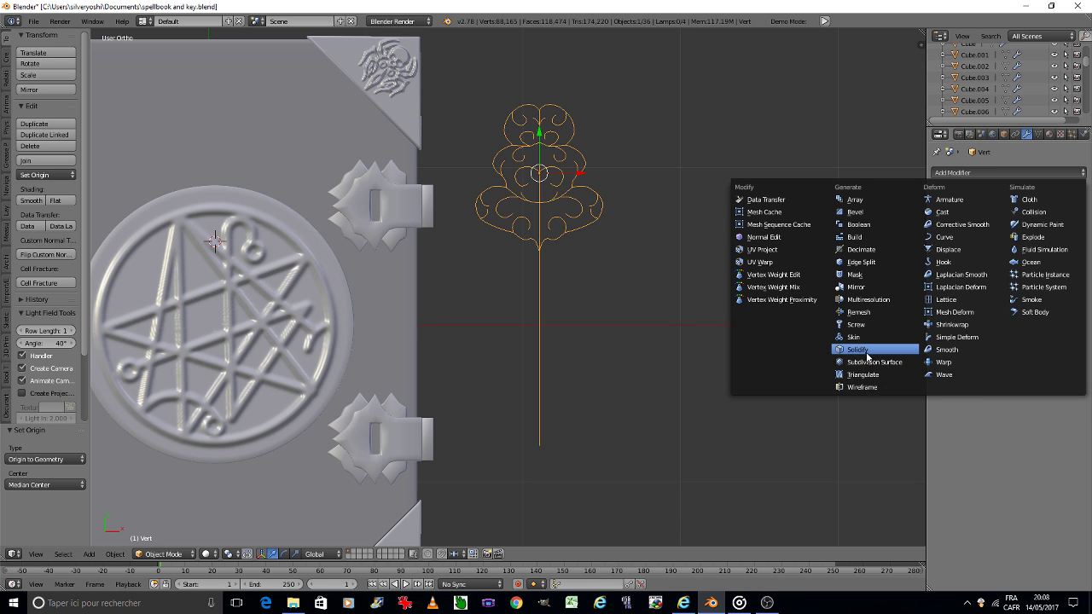
Replace the Solidify modifier with a smooth-shaded Skin modifier followed by Subdivision Surface.
click(867, 351)
click(1078, 217)
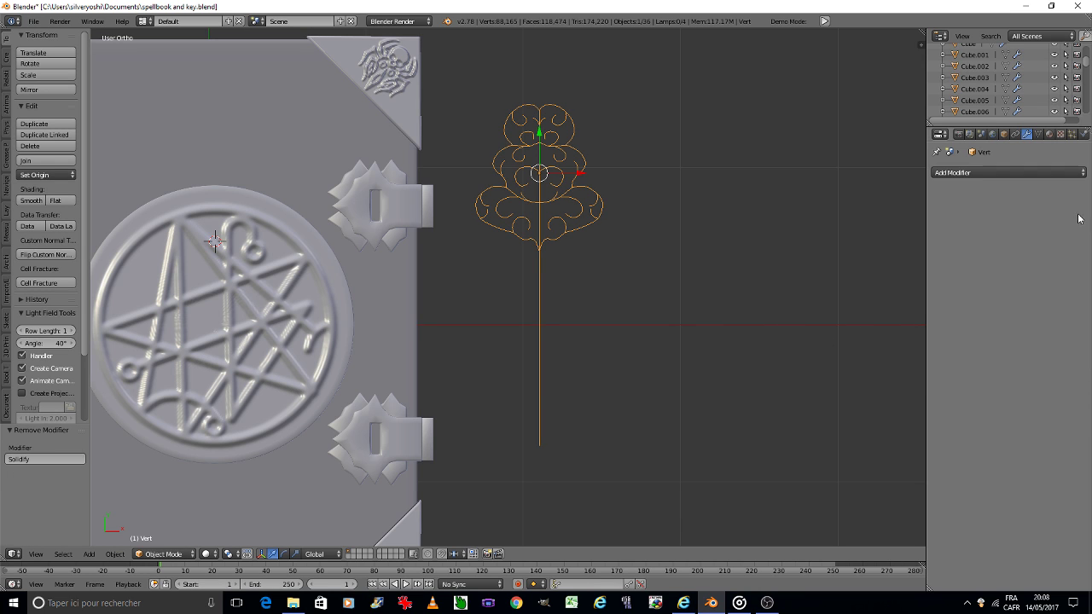
click(989, 176)
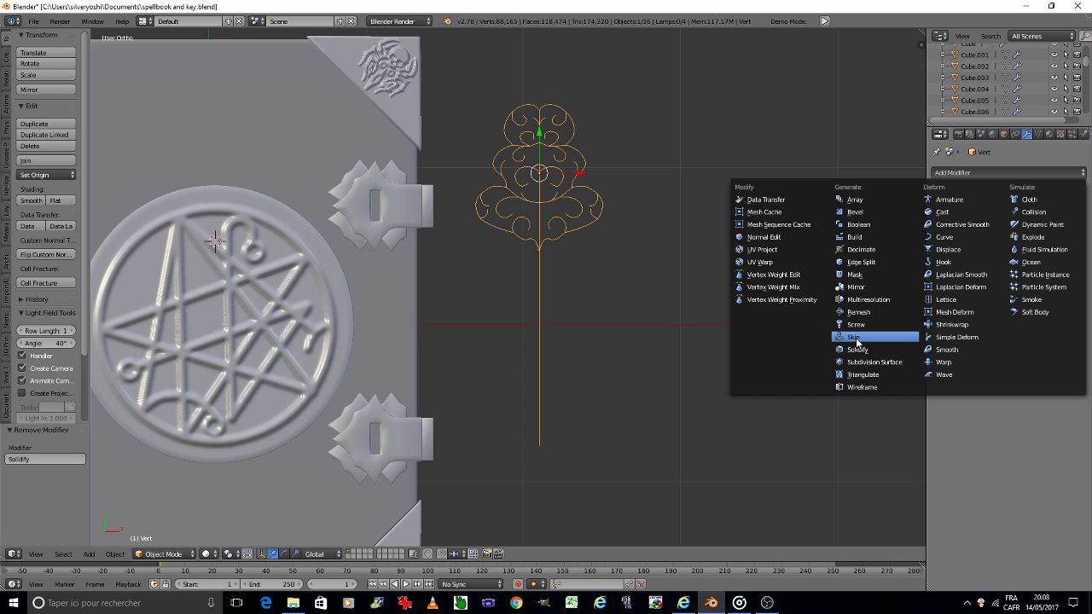
click(857, 343)
click(1015, 269)
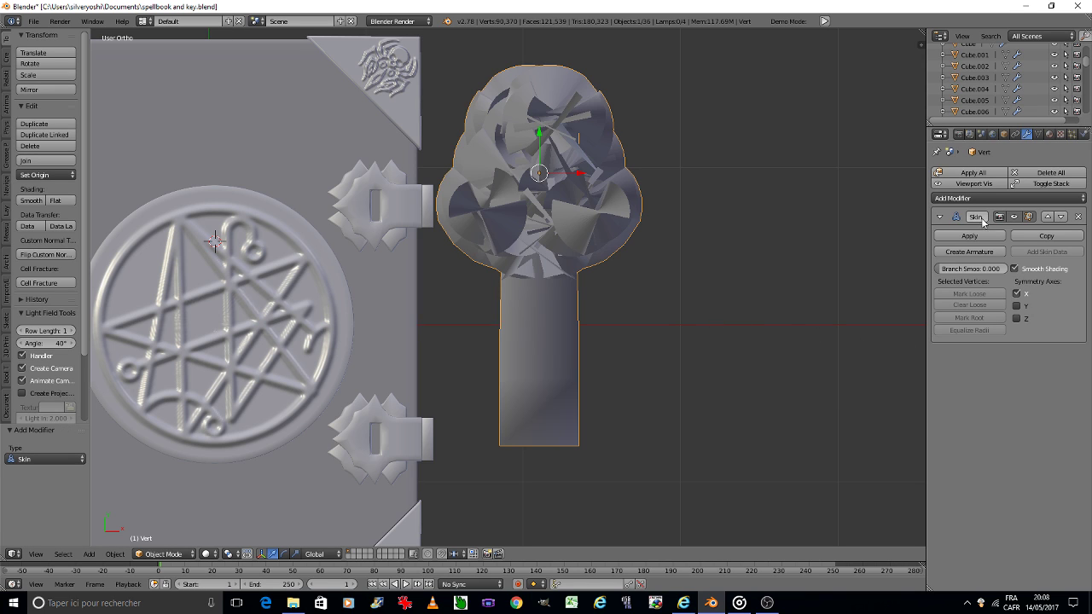
click(971, 199)
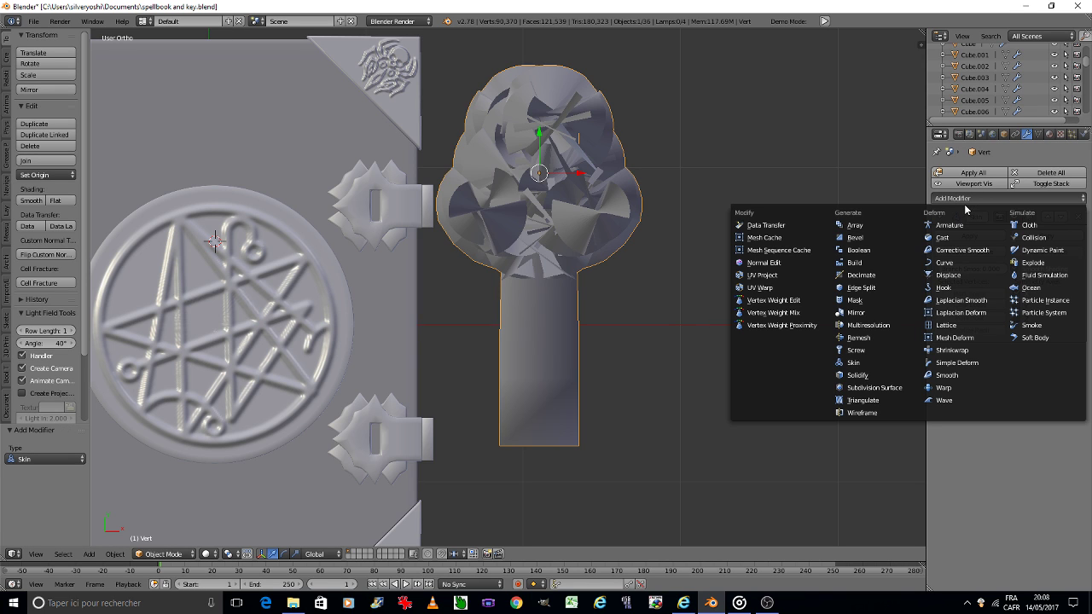
click(879, 387)
In Edit Mode, select all vertices and start shrinking the skin radius with Ctrl+A.
key(Tab)
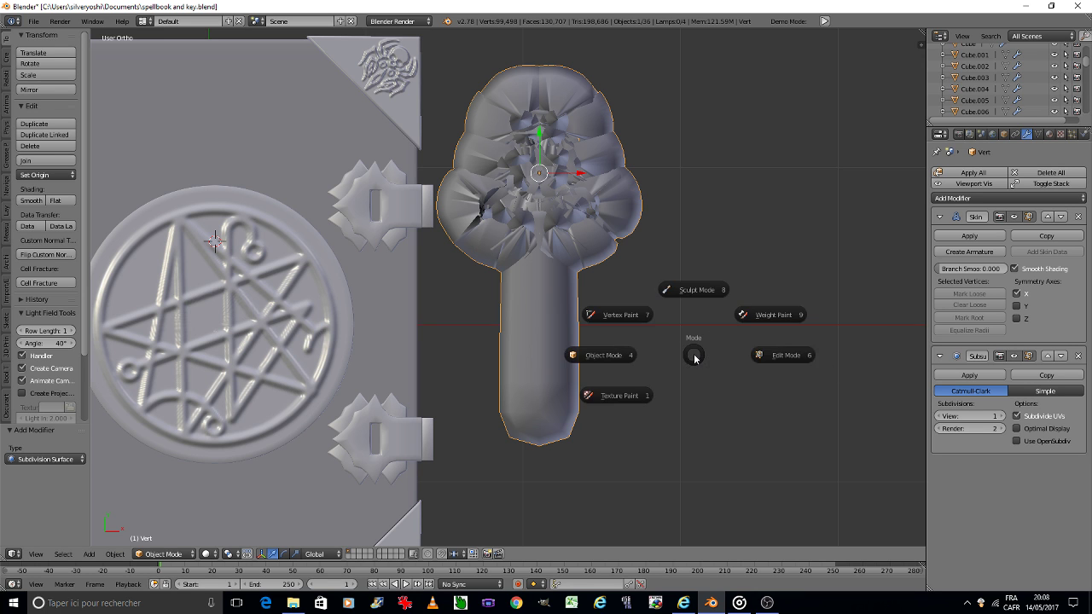
click(695, 351)
key(a)
key(a)
key(ctrl+a)
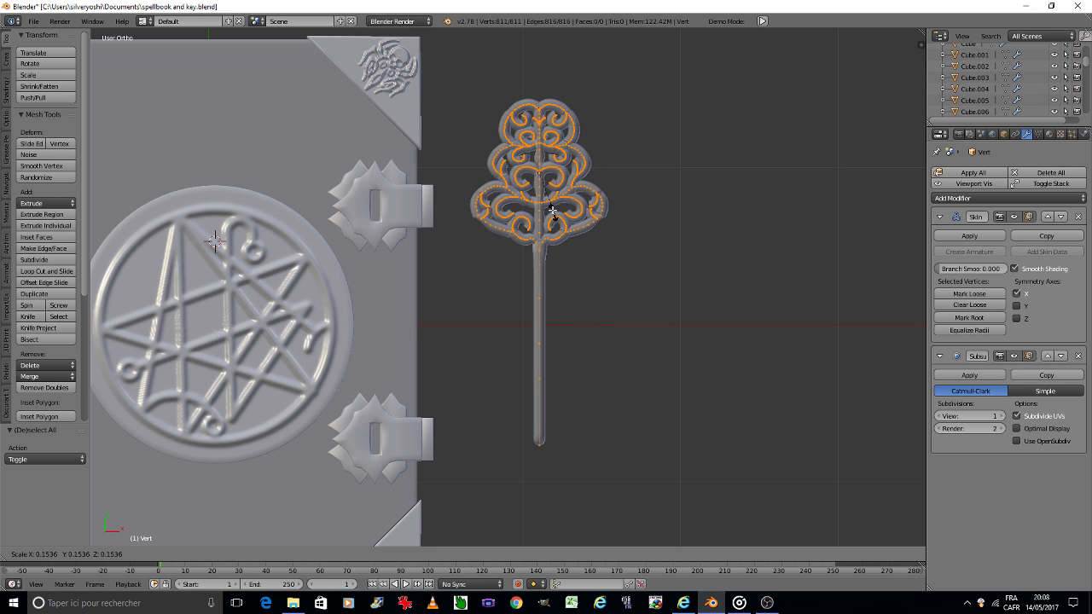
Confirm the skin radius shrink at 0.107 and zoom in on the key head.
click(552, 208)
scroll(523, 169, up, 3)
scroll(538, 184, up, 3)
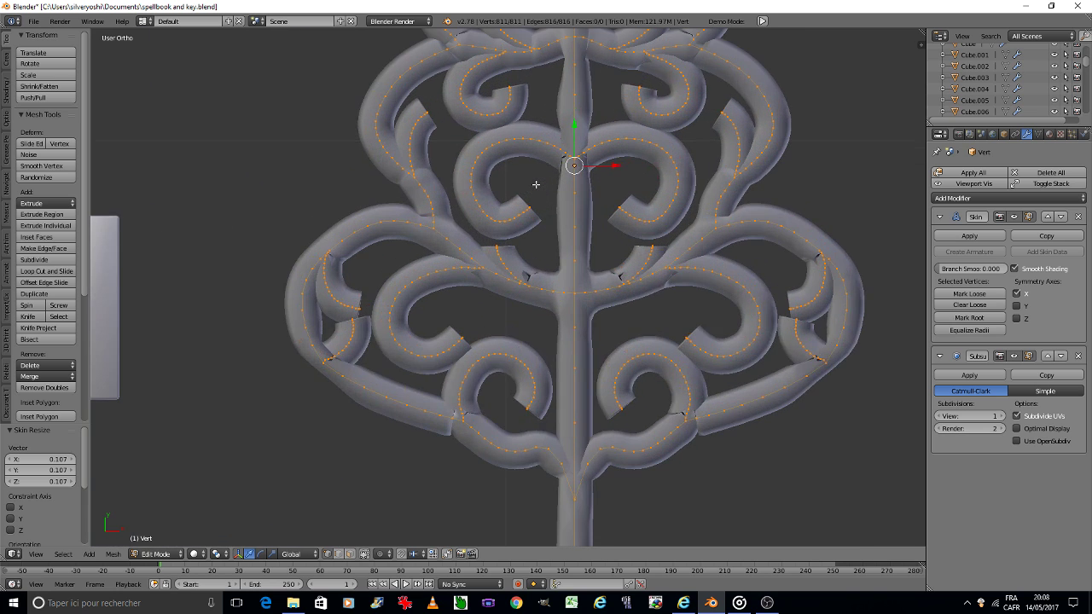
scroll(563, 214, up, 2)
scroll(565, 211, up, 2)
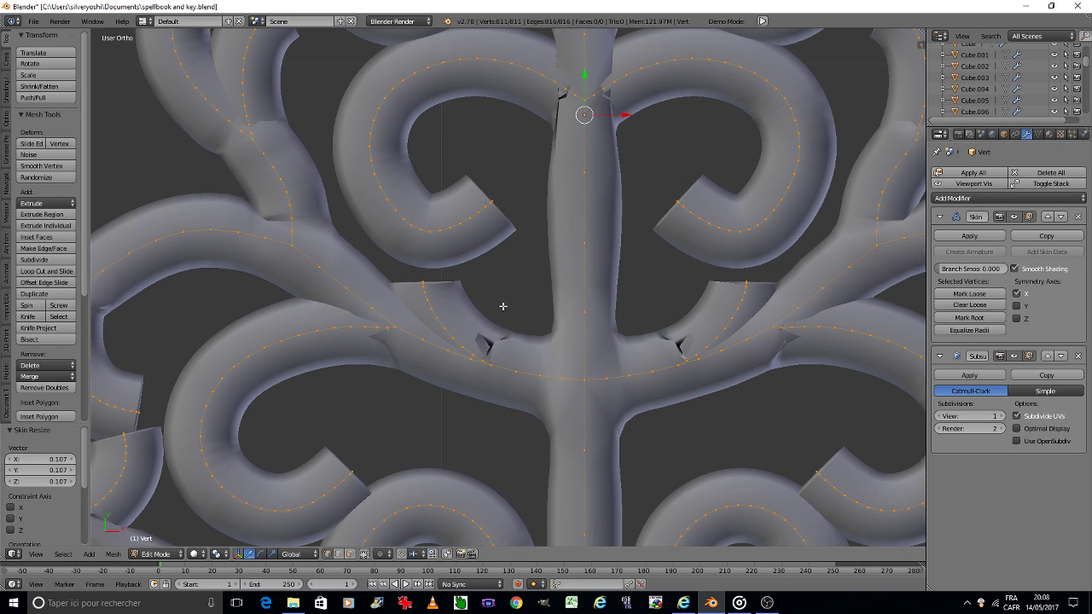
scroll(500, 307, down, 4)
scroll(495, 314, down, 1)
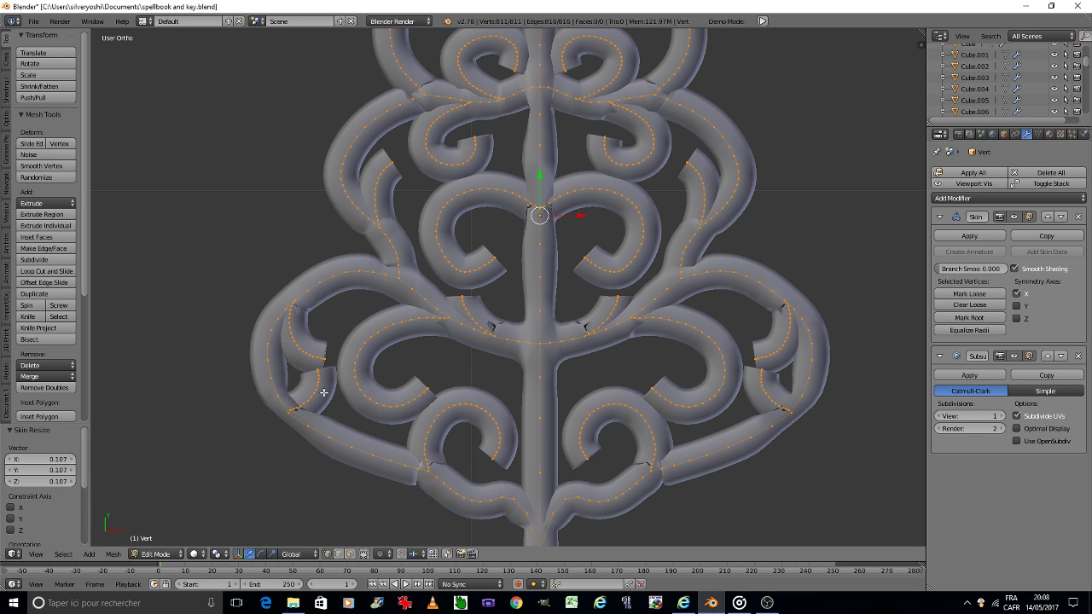
scroll(418, 396, up, 2)
scroll(440, 402, up, 2)
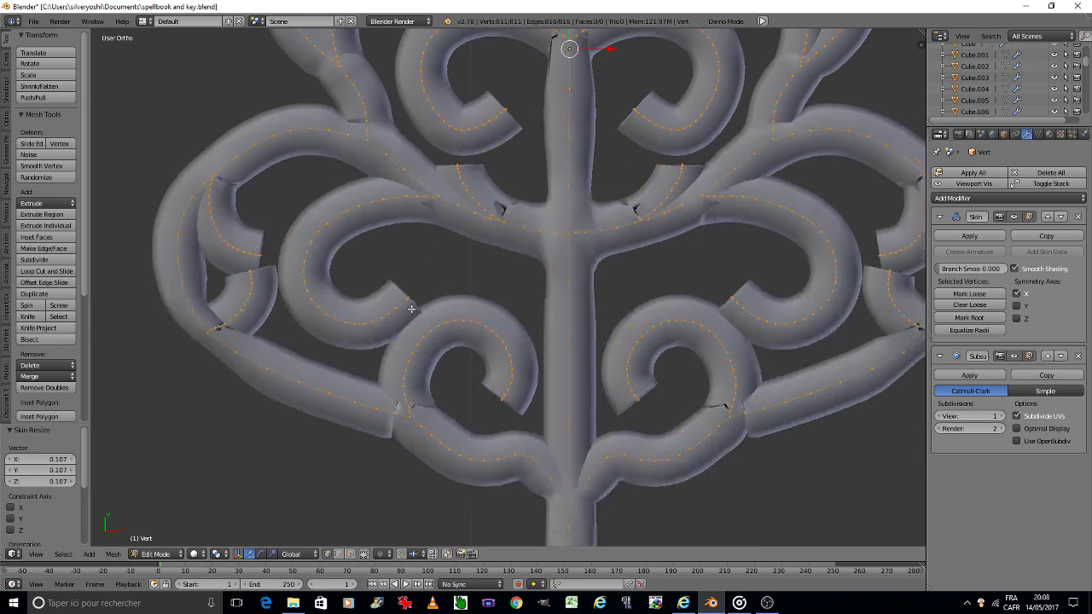
shift+middle_drag(412, 308, 401, 292)
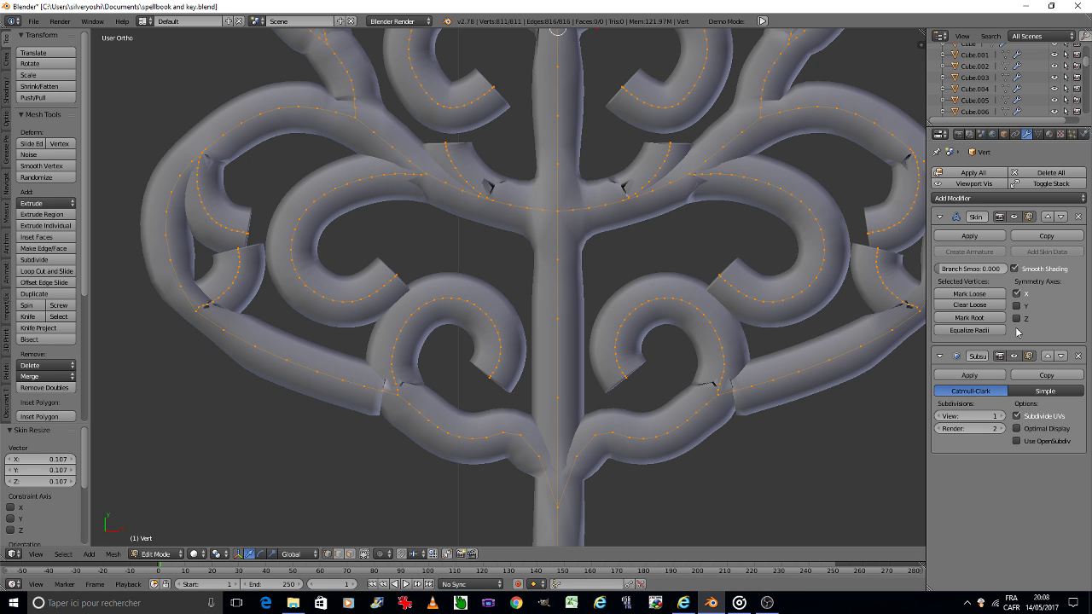
Raise the Skin modifier's Branch Smoothing toward 1, then re-frame the ornament's top.
mouse_move(981, 271)
mouse_down()
mouse_move(1024, 271)
mouse_move(973, 271)
mouse_up()
scroll(709, 287, down, 2)
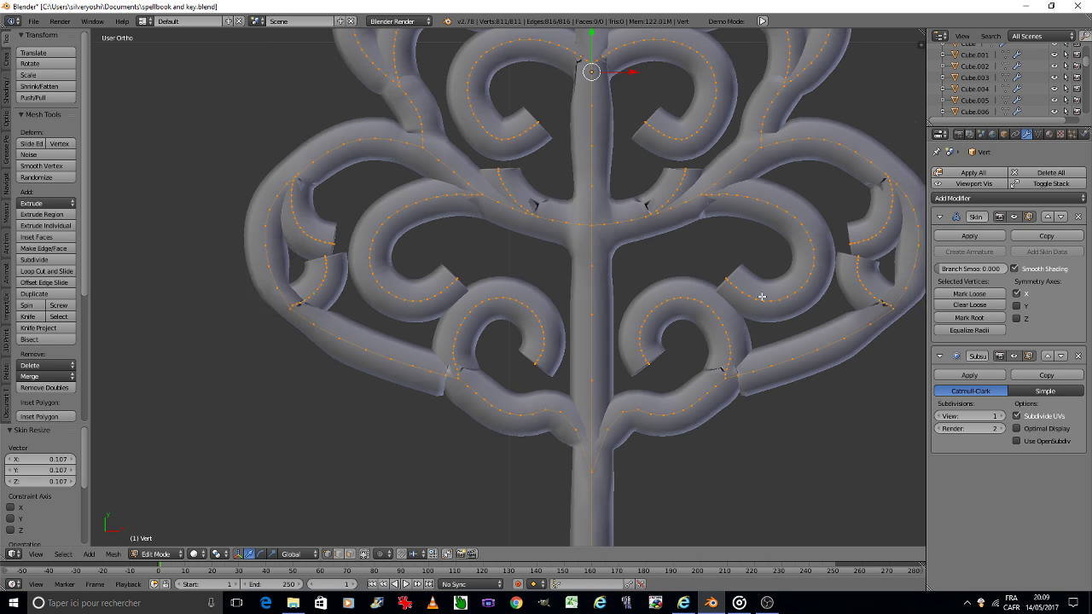
scroll(734, 295, down, 2)
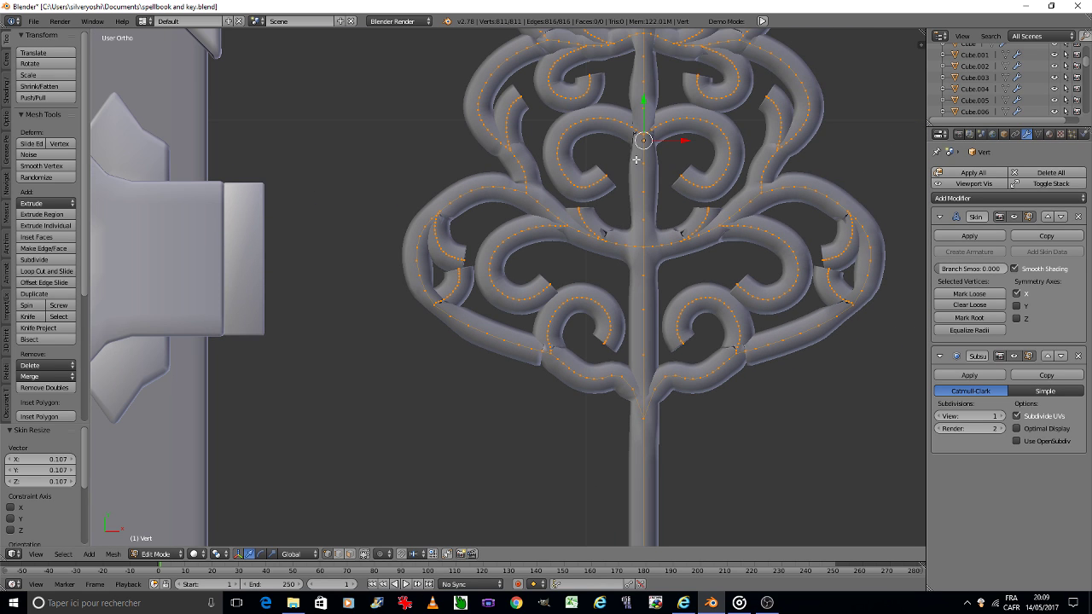
shift+middle_drag(602, 148, 523, 335)
scroll(505, 203, up, 2)
scroll(500, 191, up, 2)
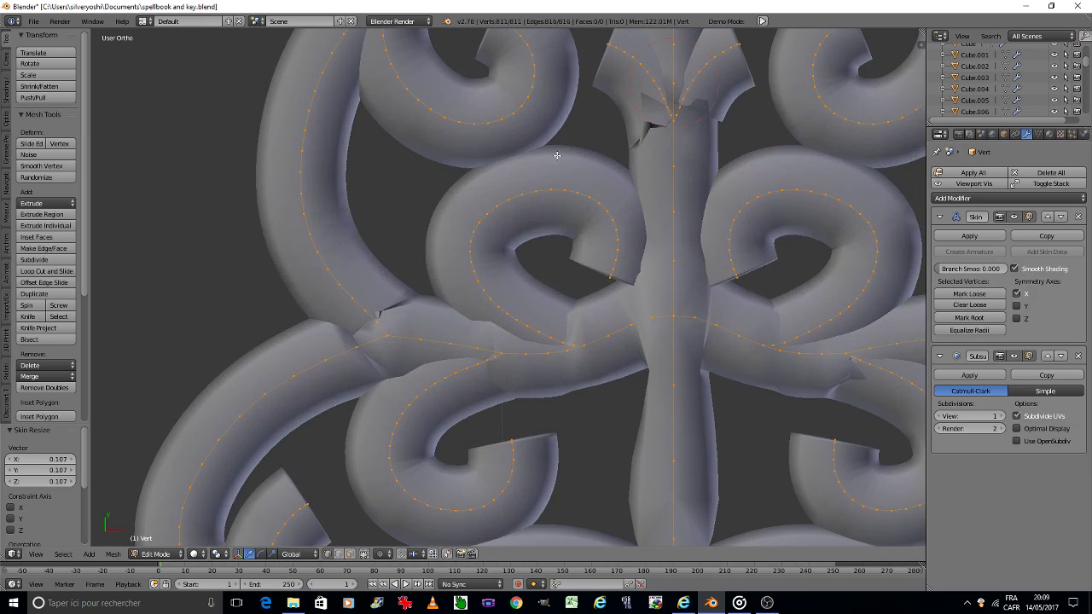
shift+middle_drag(500, 191, 492, 302)
Select both inner swirl tips and set proportional editing to Connected with Linear falloff.
right_click(424, 206)
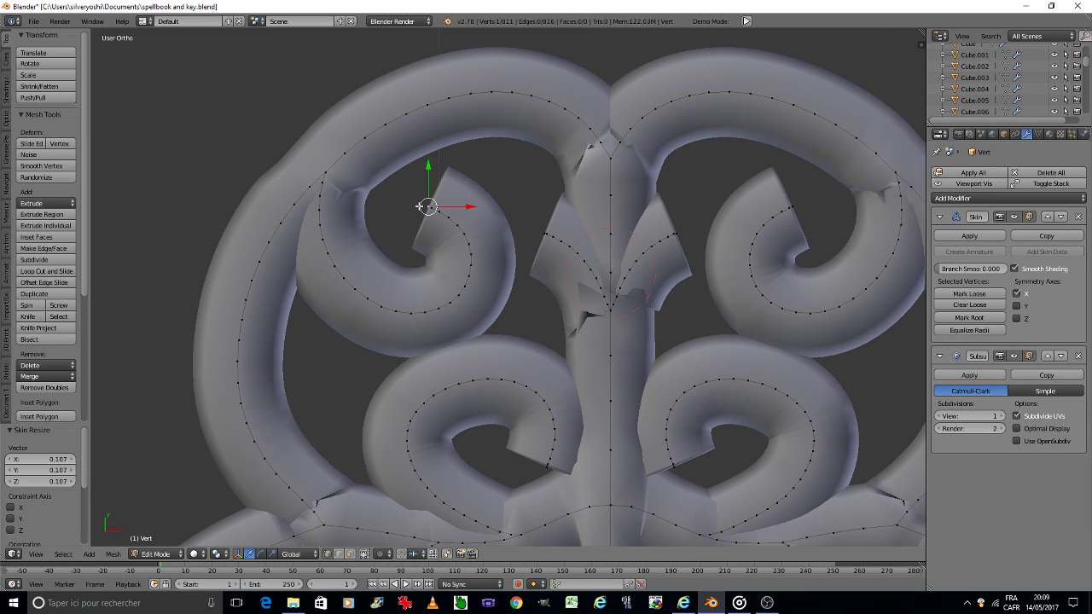
shift+right_click(794, 206)
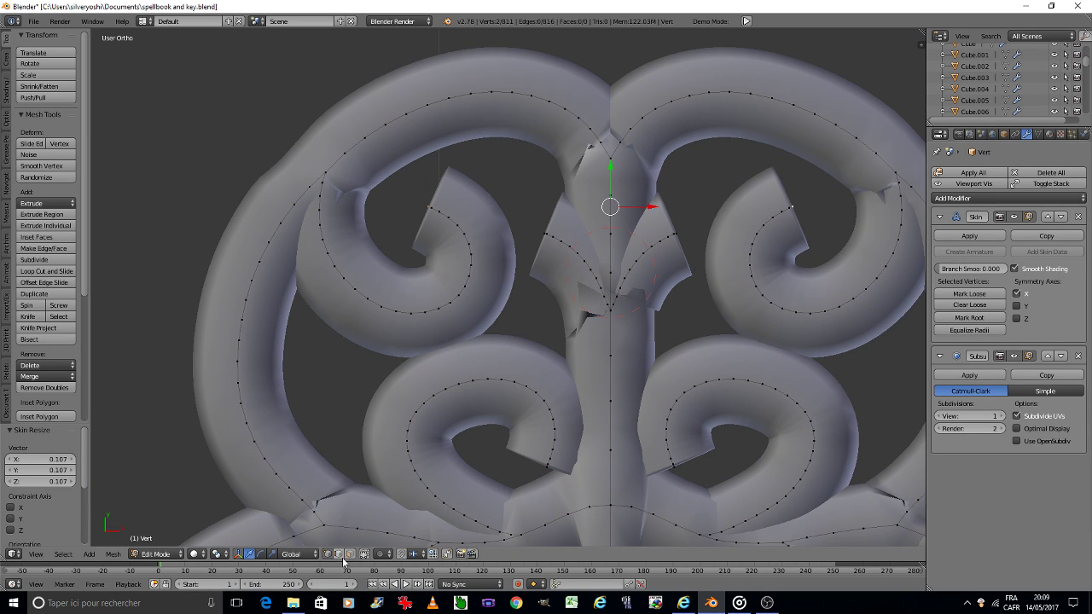
click(381, 554)
click(404, 505)
click(400, 554)
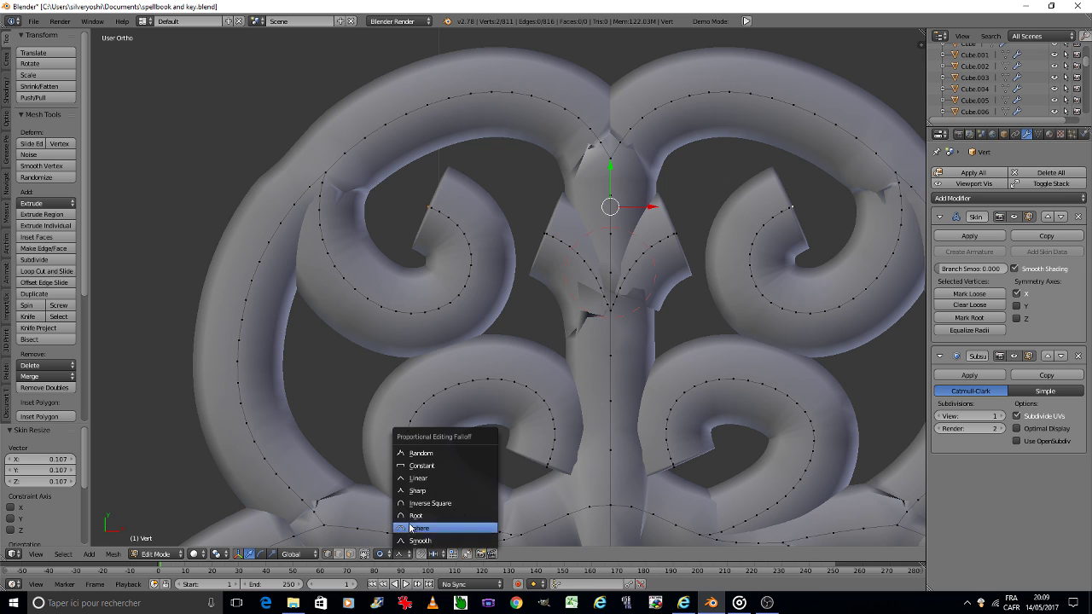
click(416, 480)
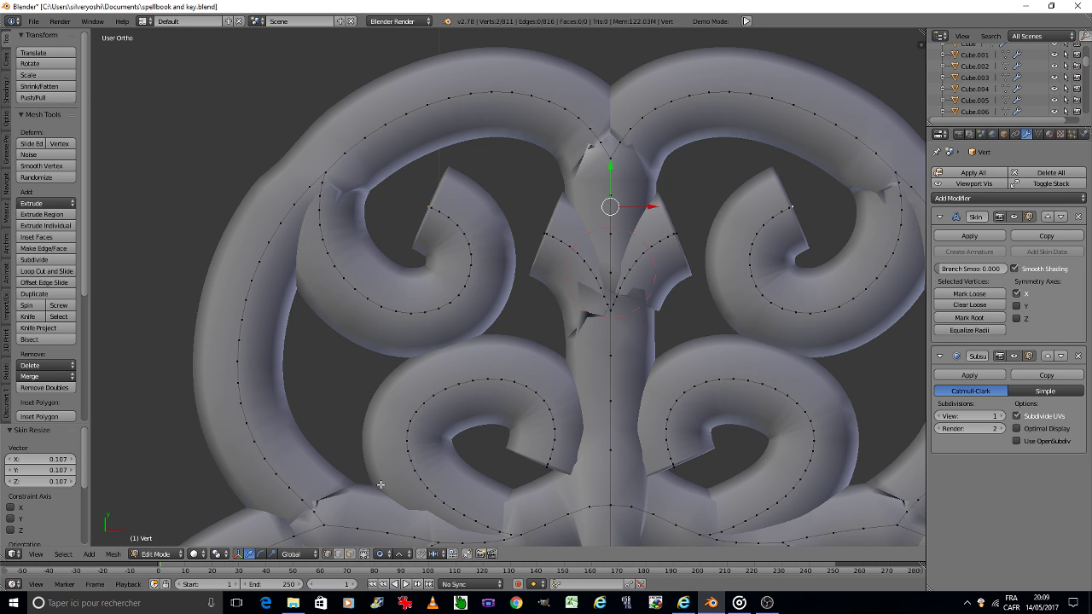
Apply rotation and scale to the ornament in Object Mode, then return to Edit Mode.
click(507, 427)
key(ctrl+a)
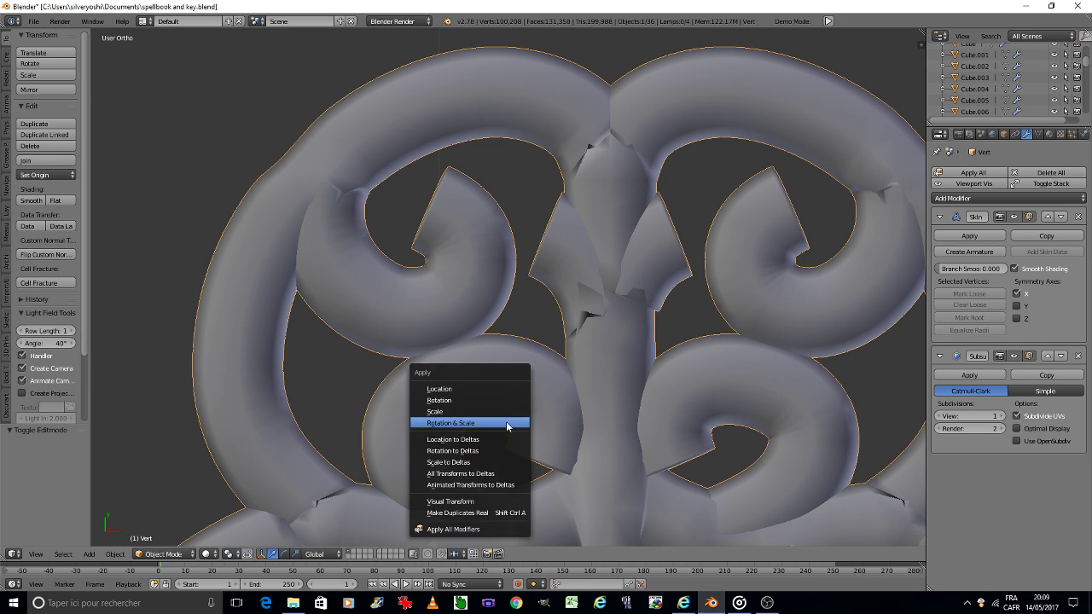
click(507, 421)
key(ctrl+Tab)
click(567, 413)
Scale the inner swirl tips down with proportional falloff so they taper to points.
key(s)
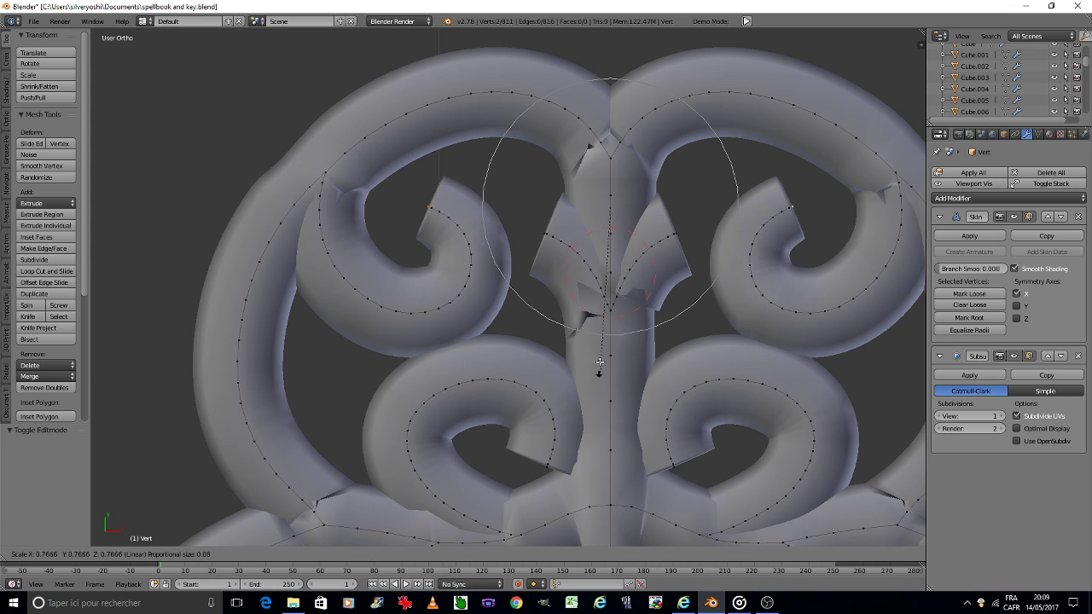
scroll(595, 287, down, 3)
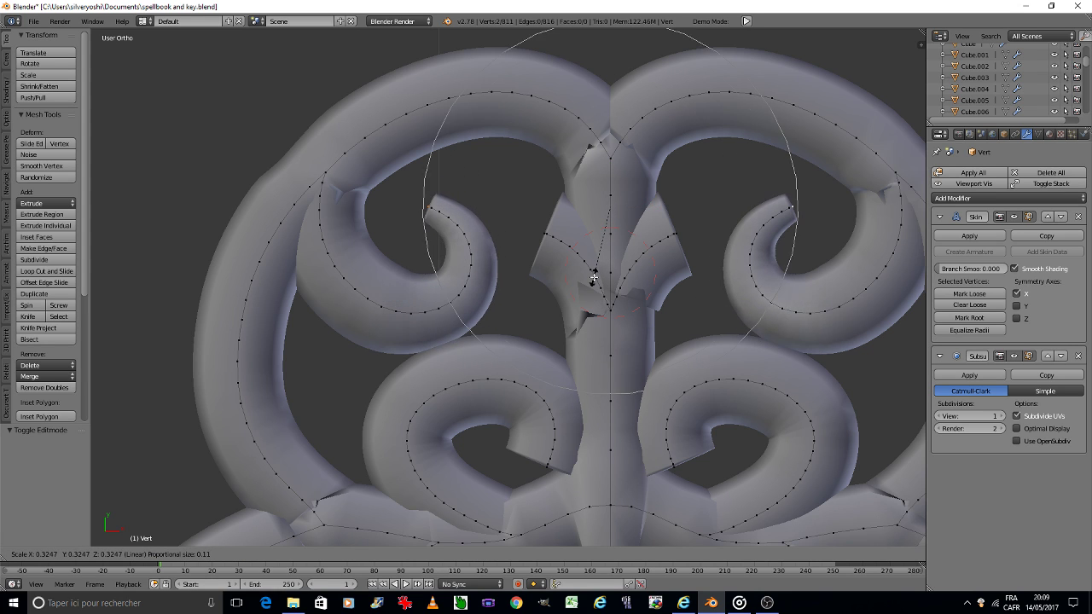
scroll(594, 282, down, 3)
scroll(593, 276, down, 3)
scroll(593, 274, down, 3)
scroll(593, 273, down, 3)
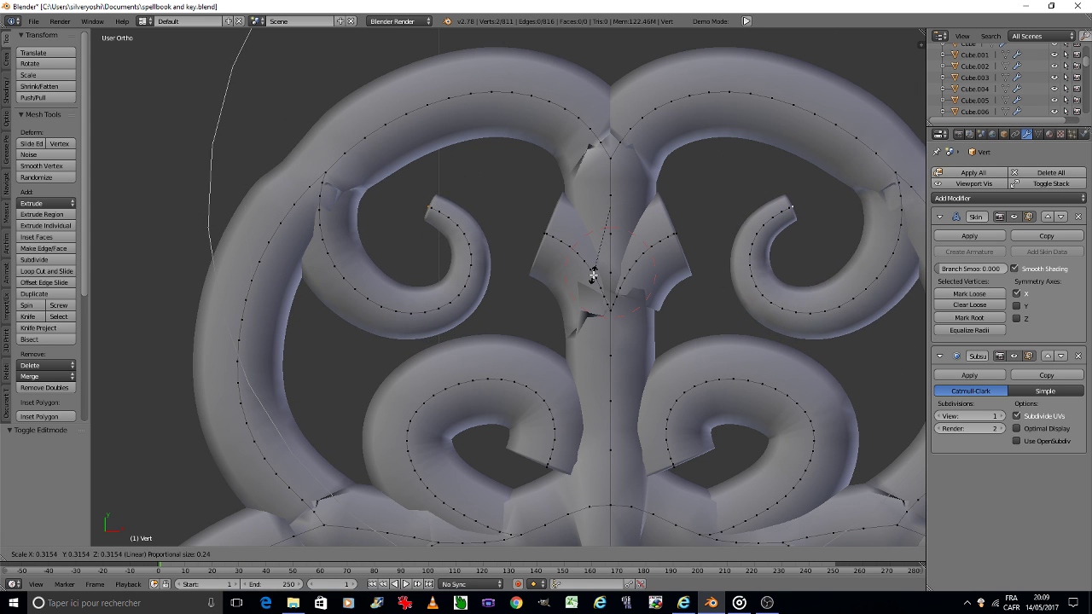
scroll(593, 273, down, 3)
scroll(593, 273, up, 2)
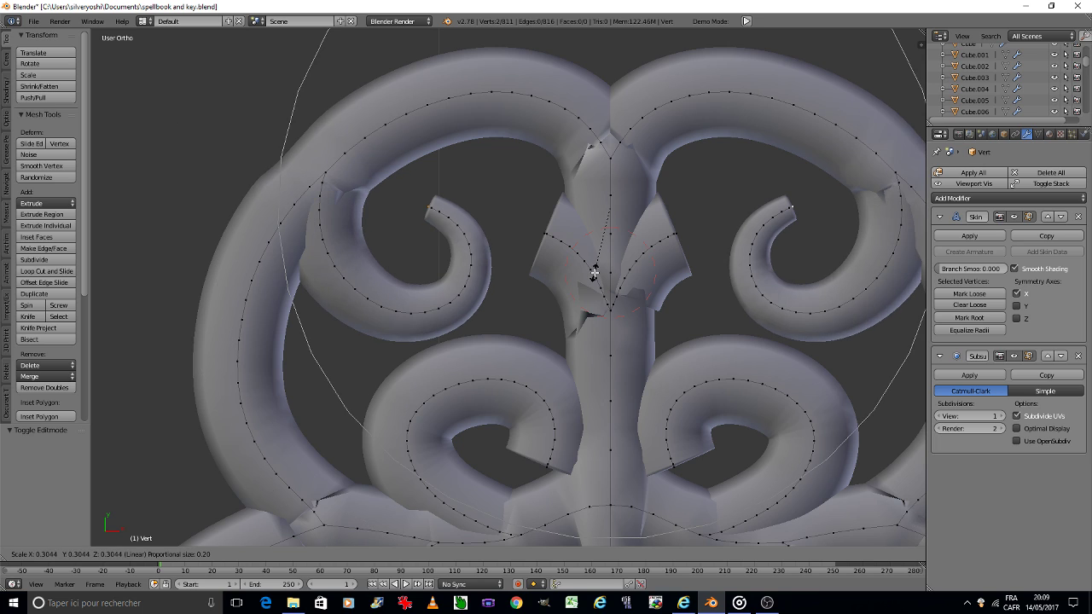
scroll(593, 273, down, 2)
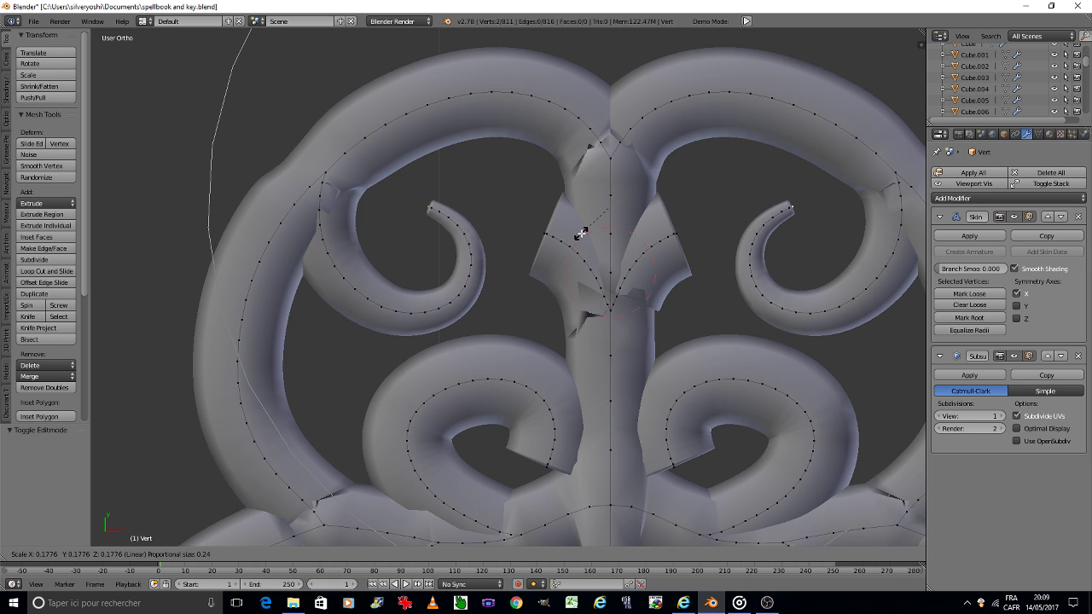
click(582, 233)
Pull the central crest point inward, then widen it along X by 1.529.
right_click(574, 233)
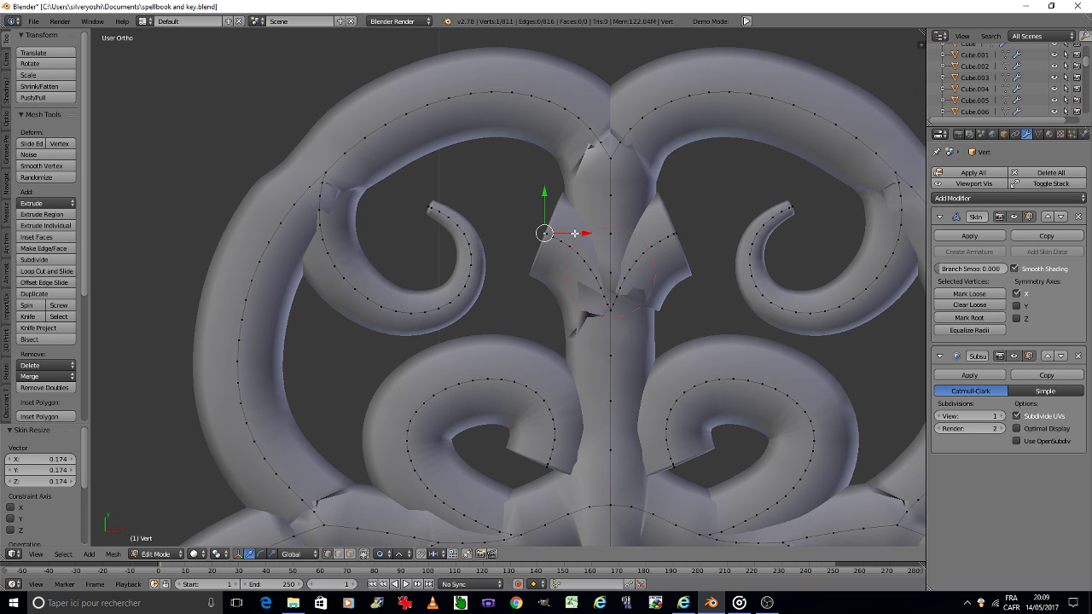
key(s)
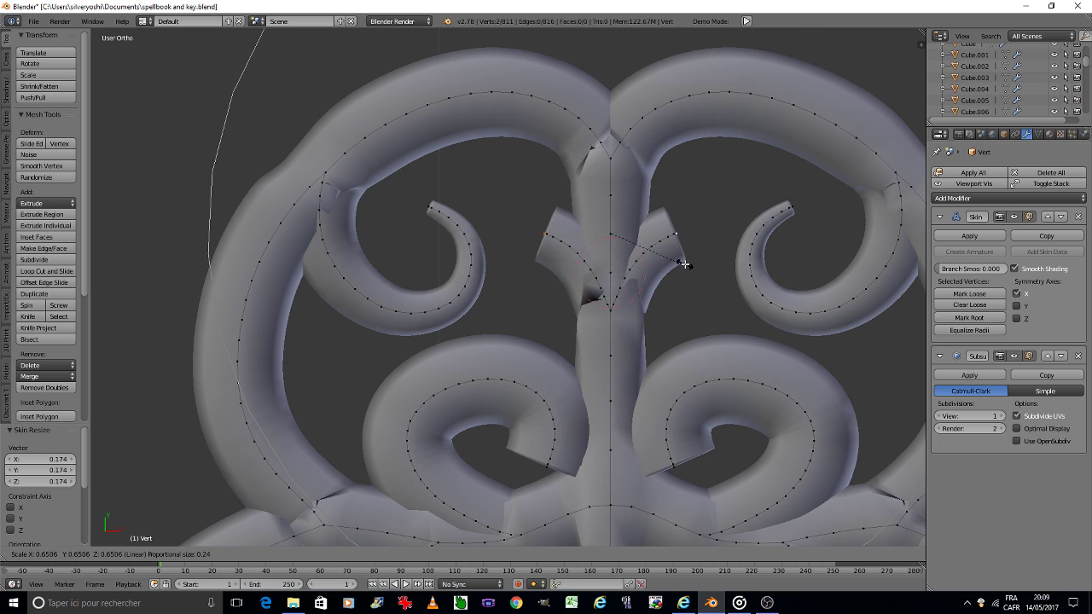
scroll(680, 262, up, 4)
scroll(673, 254, up, 11)
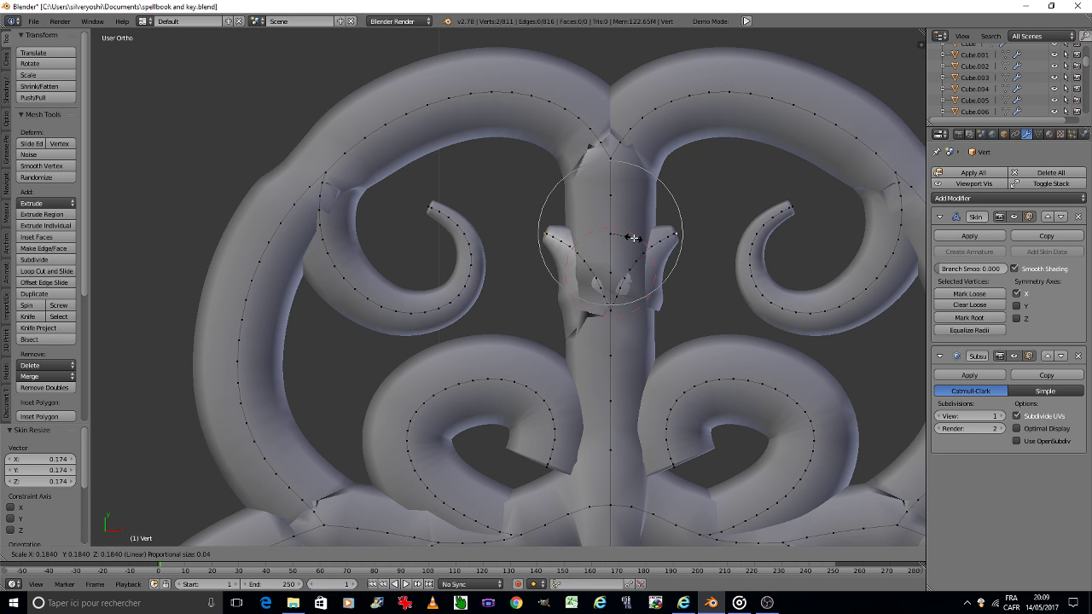
click(629, 234)
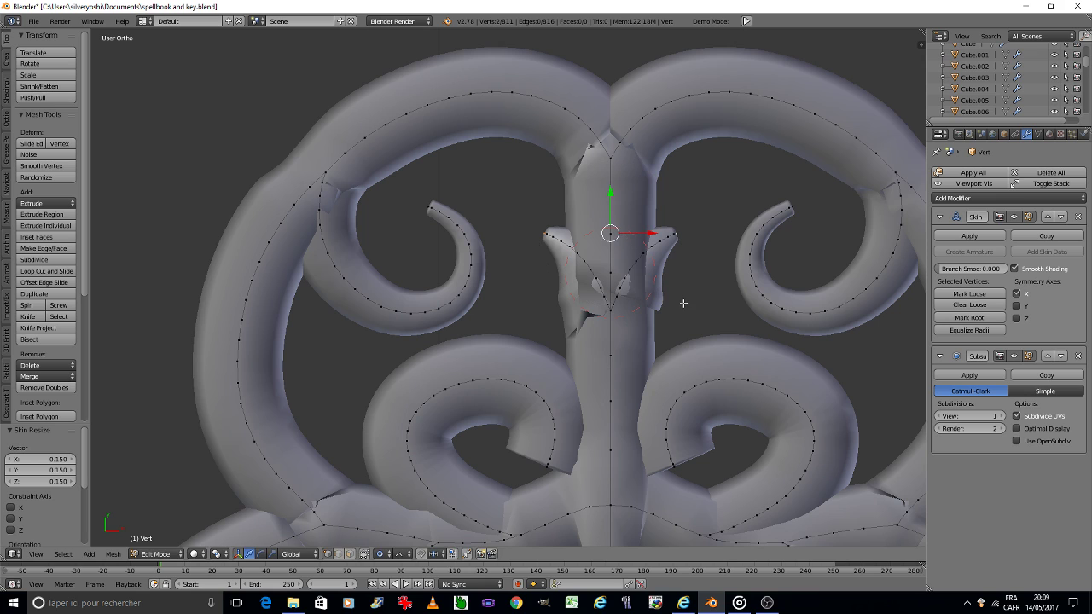
key(s)
key(x)
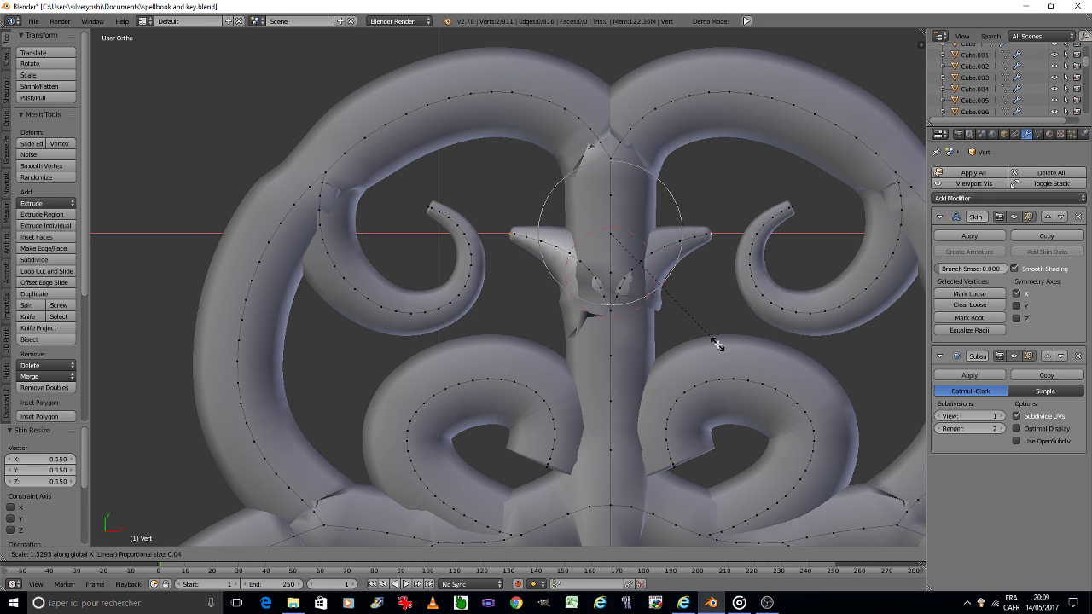
click(717, 344)
Select both lower swirl tips and scale them down into thin points.
shift+middle_drag(673, 385, 596, 297)
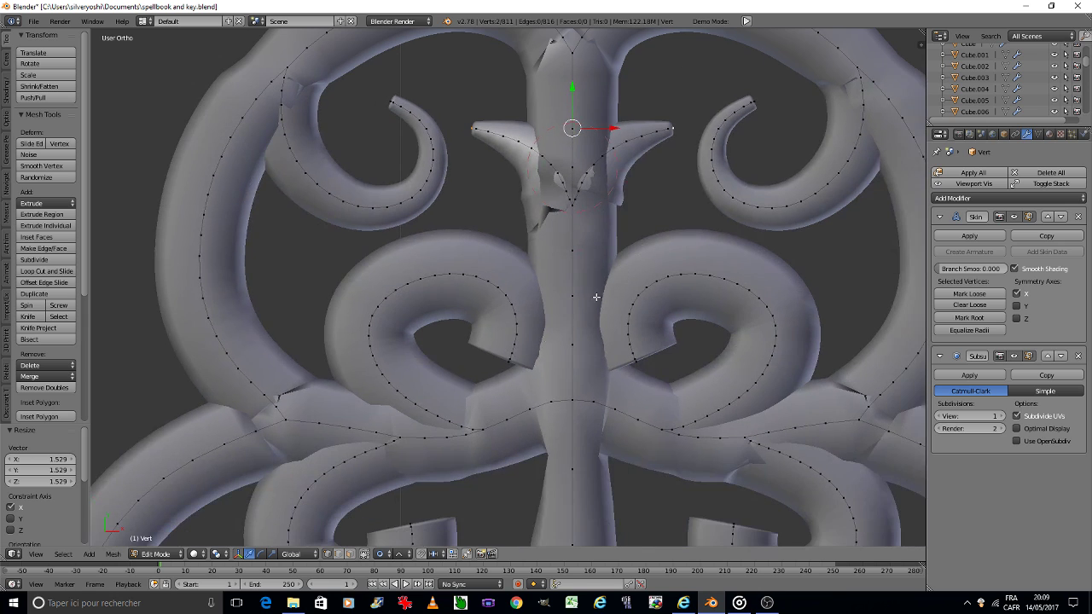
right_click(512, 366)
shift+right_click(637, 364)
key(s)
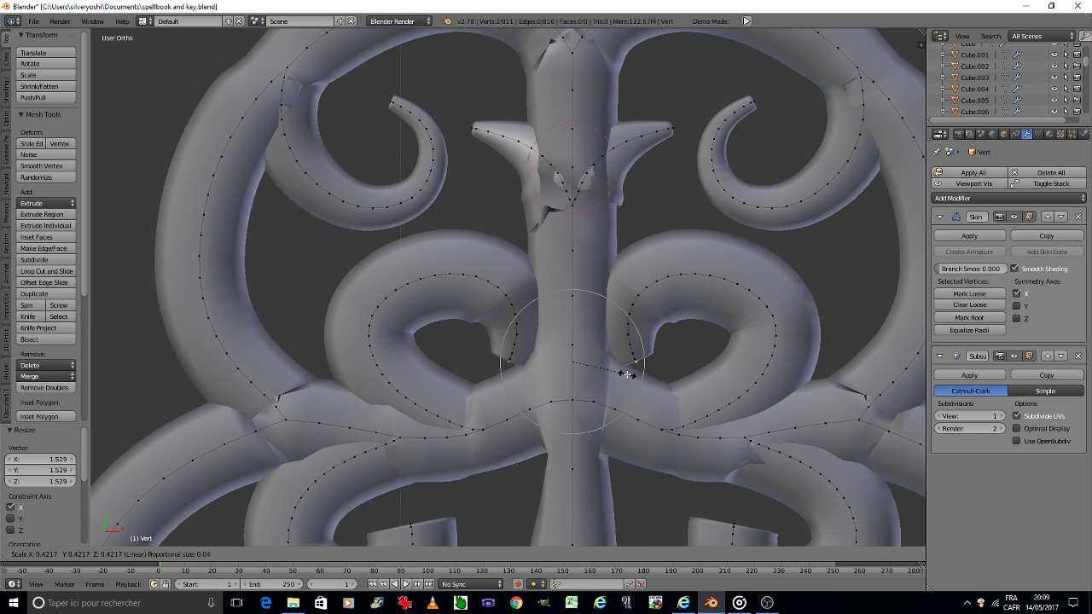
scroll(623, 370, down, 3)
scroll(623, 370, down, 3)
scroll(623, 370, down, 3)
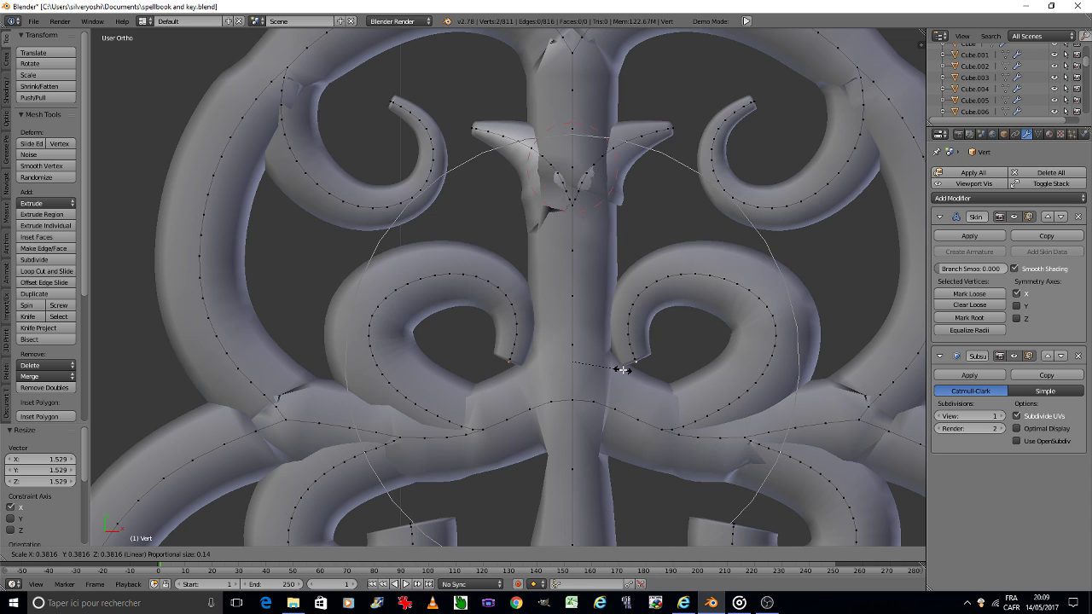
scroll(623, 369, down, 5)
scroll(622, 367, down, 1)
scroll(622, 367, down, 1)
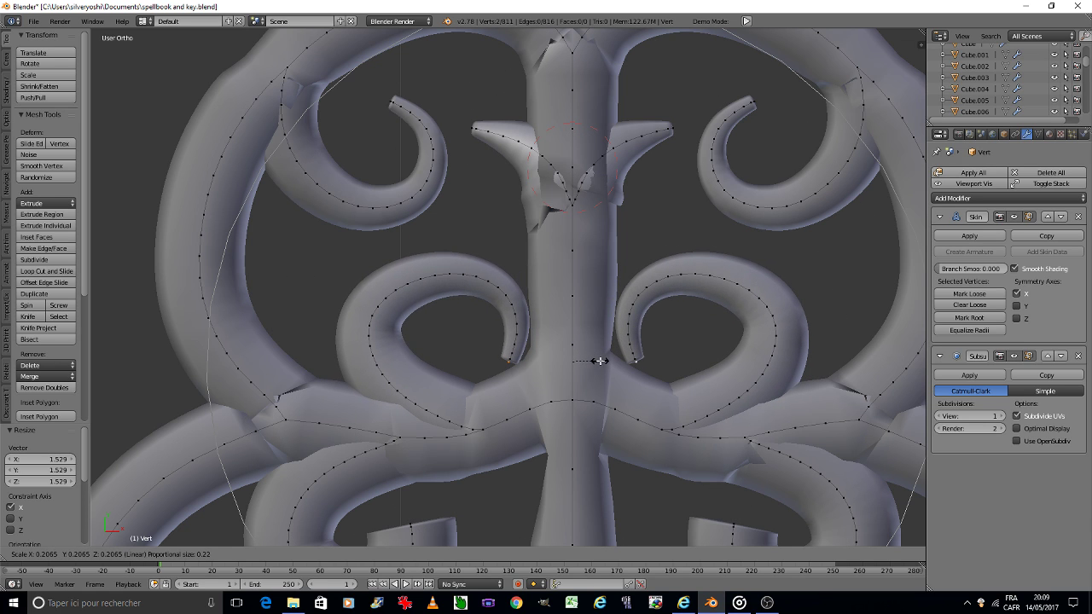
click(600, 360)
Switch to Object Mode, deselect everything, and re-enter Edit Mode.
key(Tab)
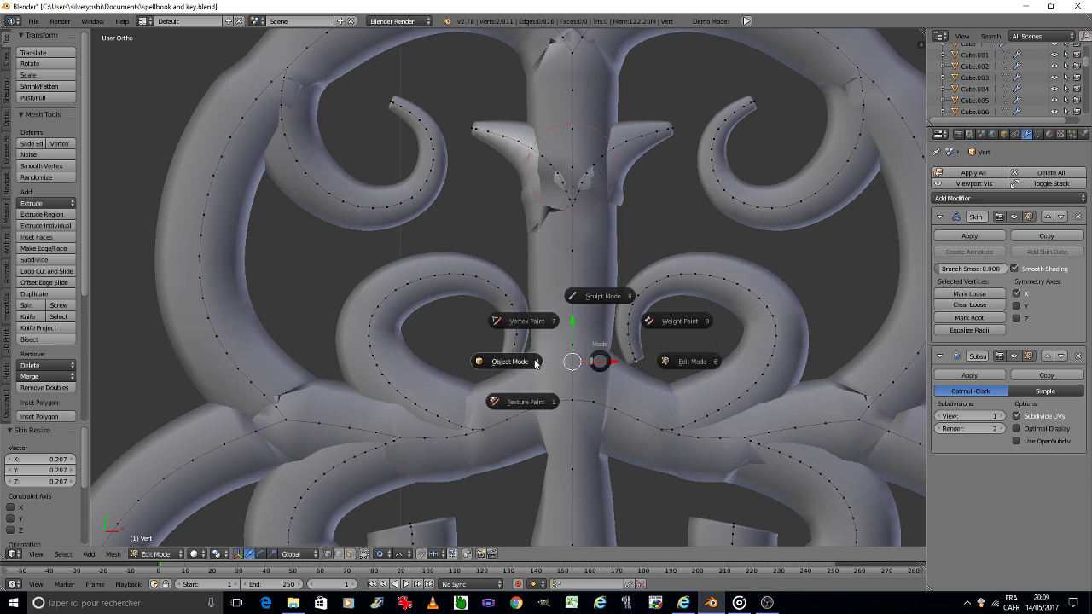
click(534, 360)
key(a)
scroll(530, 360, down, 5)
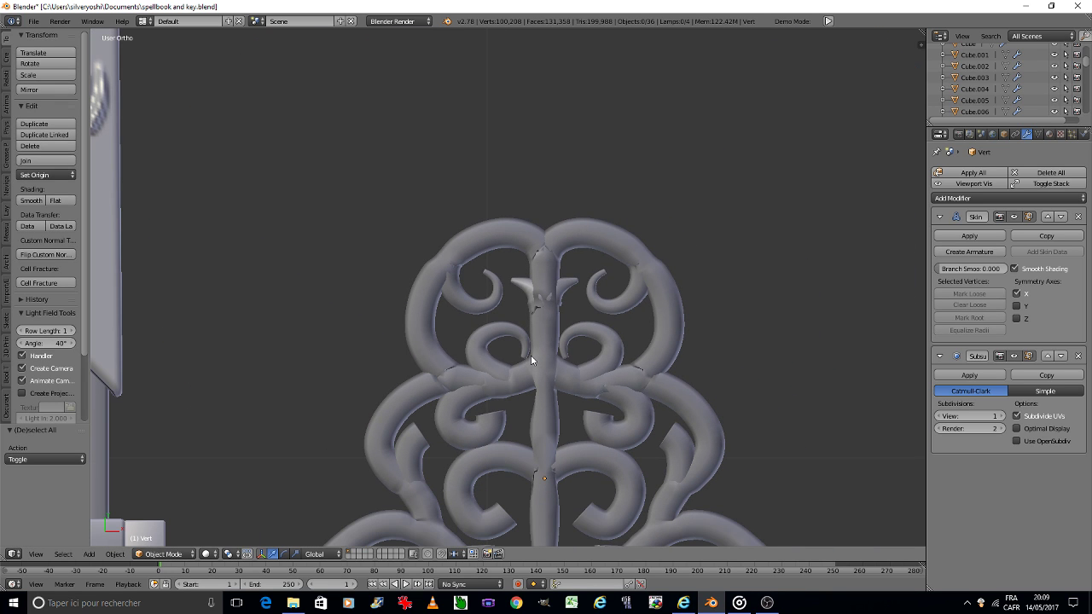
scroll(458, 273, up, 5)
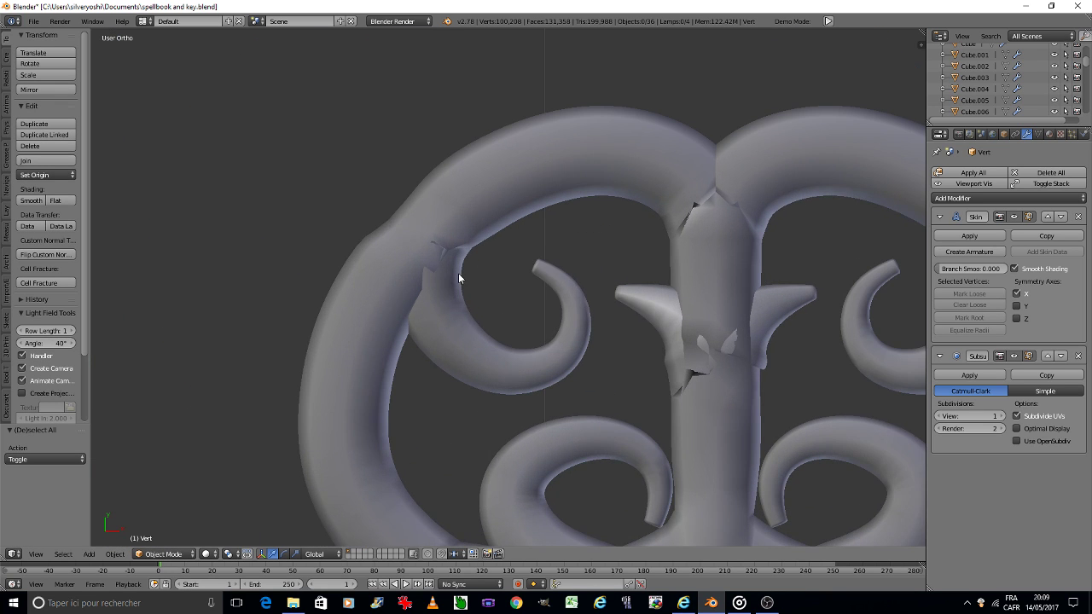
key(Tab)
click(530, 273)
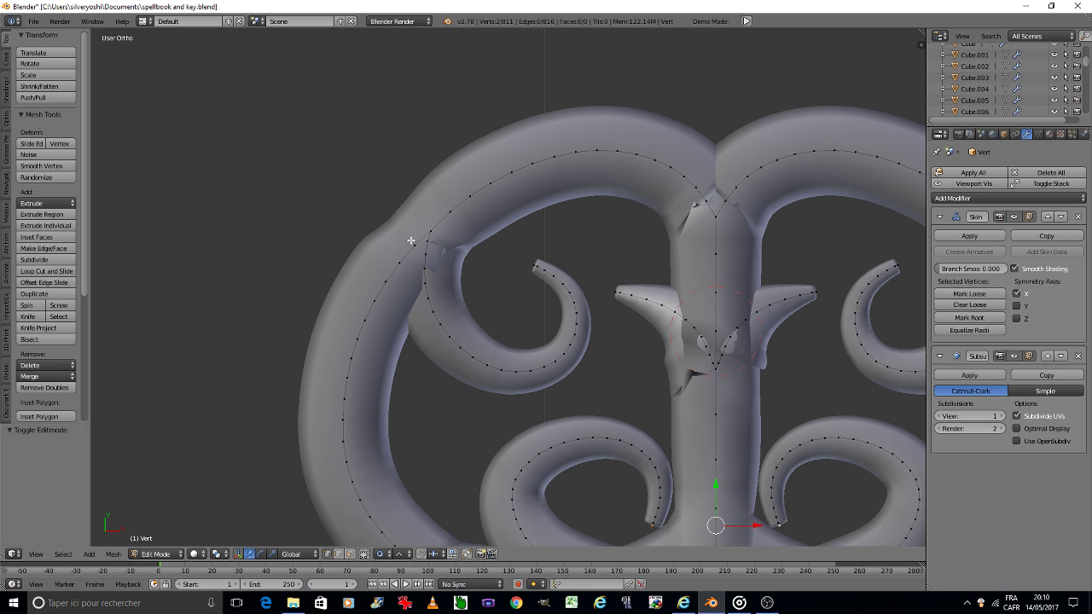
Select both mirrored inner curl ends and scale them thinner.
scroll(431, 261, down, 2)
scroll(433, 263, down, 2)
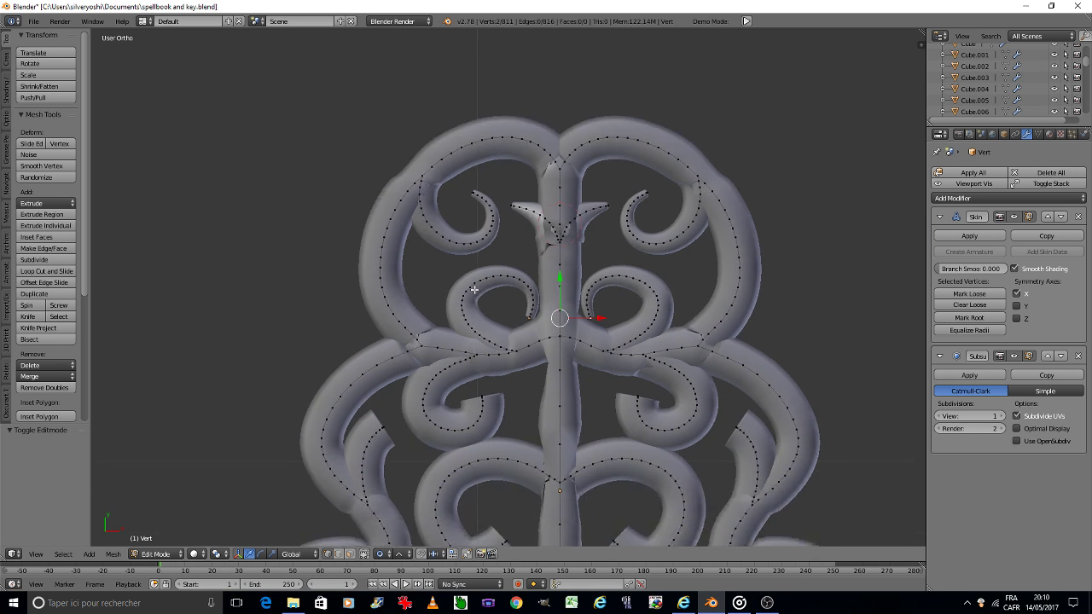
scroll(655, 436, up, 3)
scroll(659, 309, up, 3)
right_click(501, 222)
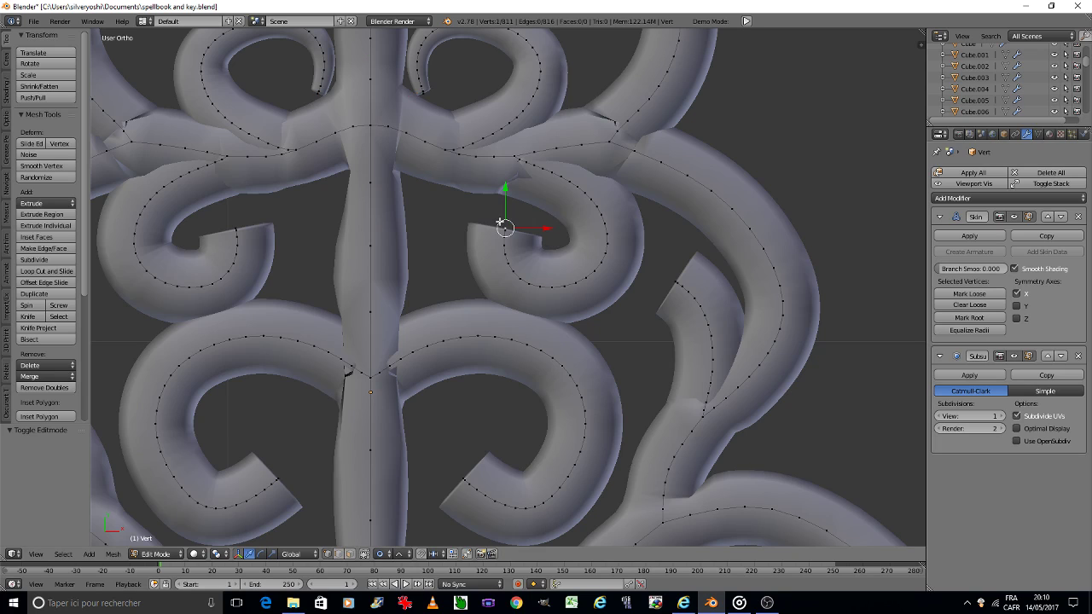
shift+right_click(239, 227)
key(s)
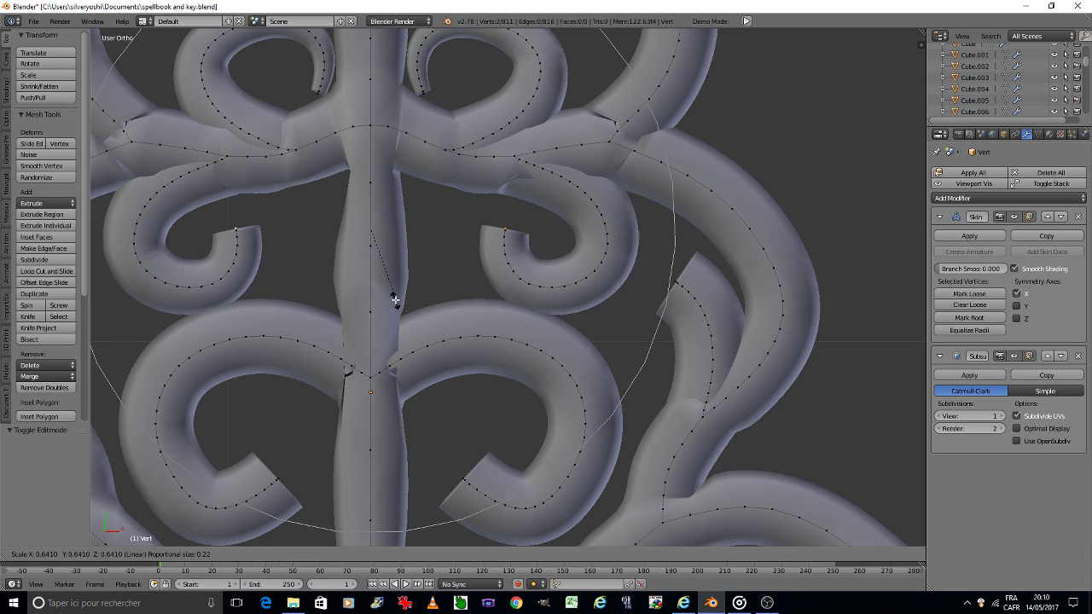
scroll(390, 297, up, 3)
scroll(390, 298, up, 3)
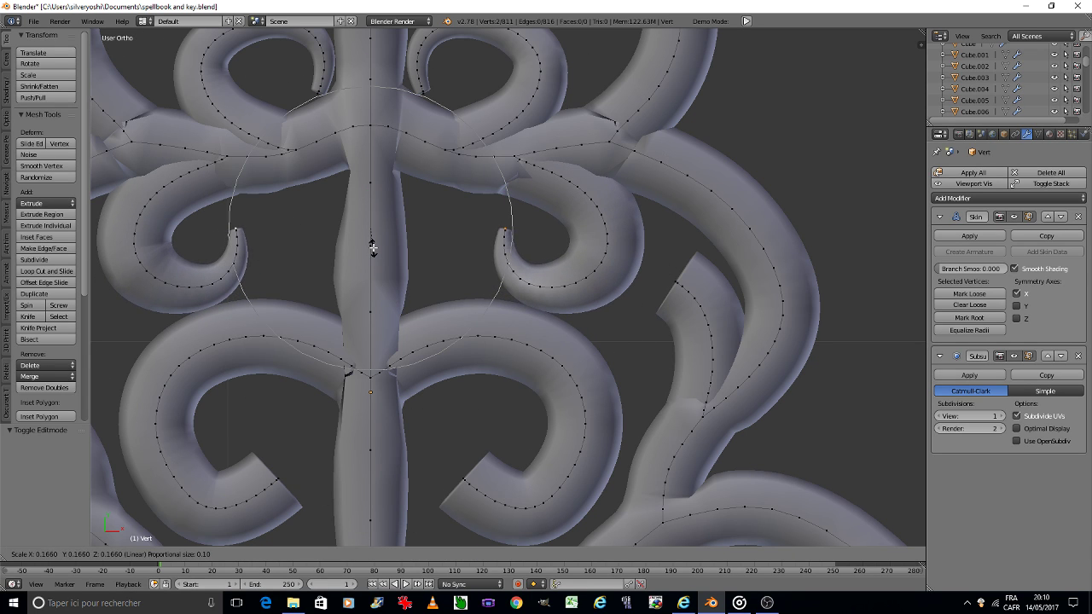
scroll(372, 249, down, 3)
scroll(373, 244, down, 2)
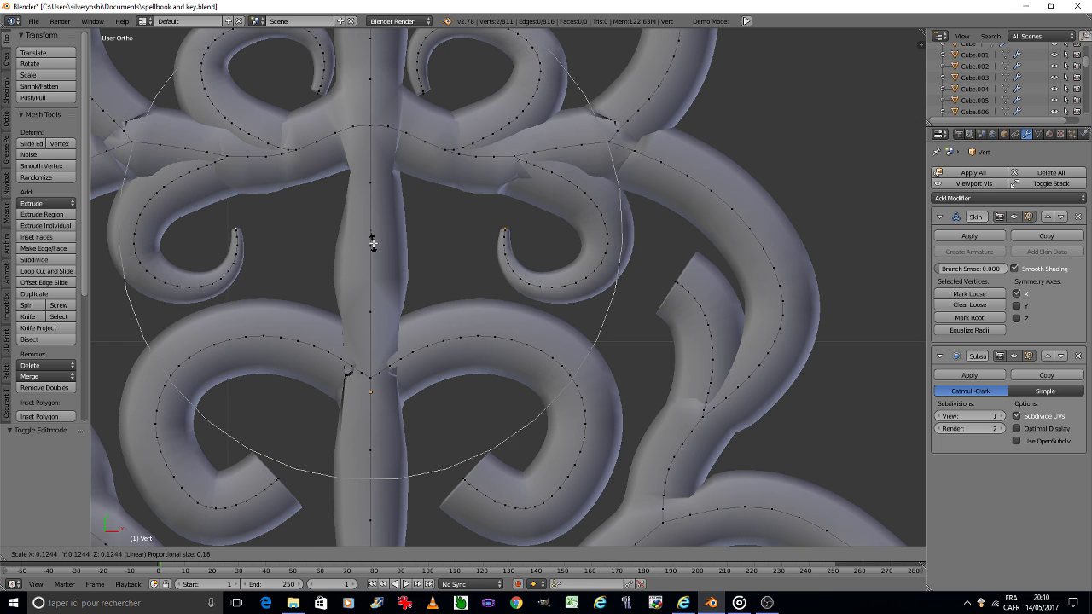
click(373, 244)
Skin-resize the lower right curl tip down so the lower curls taper.
shift+middle_drag(447, 457, 538, 391)
right_click(547, 407)
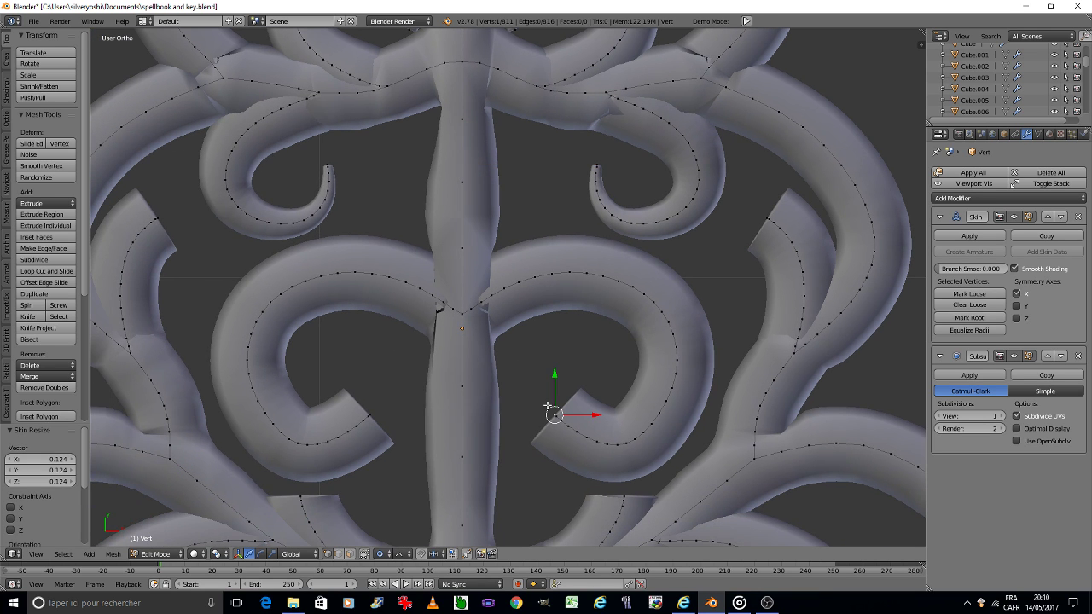
key(ctrl+a)
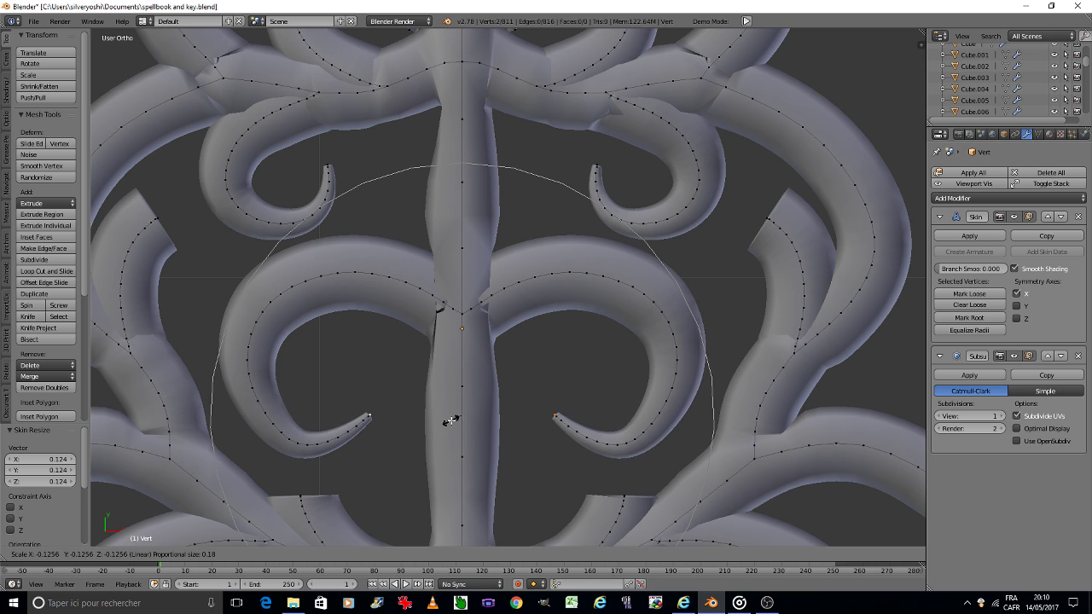
scroll(451, 421, down, 2)
scroll(452, 420, down, 2)
scroll(451, 420, down, 2)
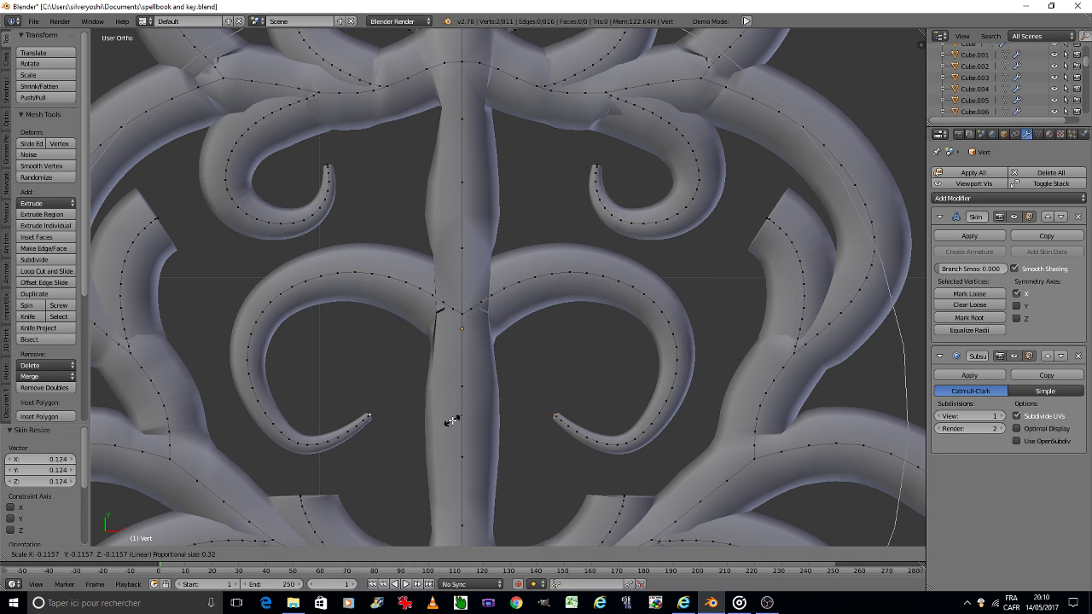
click(451, 421)
Select both side branch tips and skin-resize them to thin points.
right_click(766, 217)
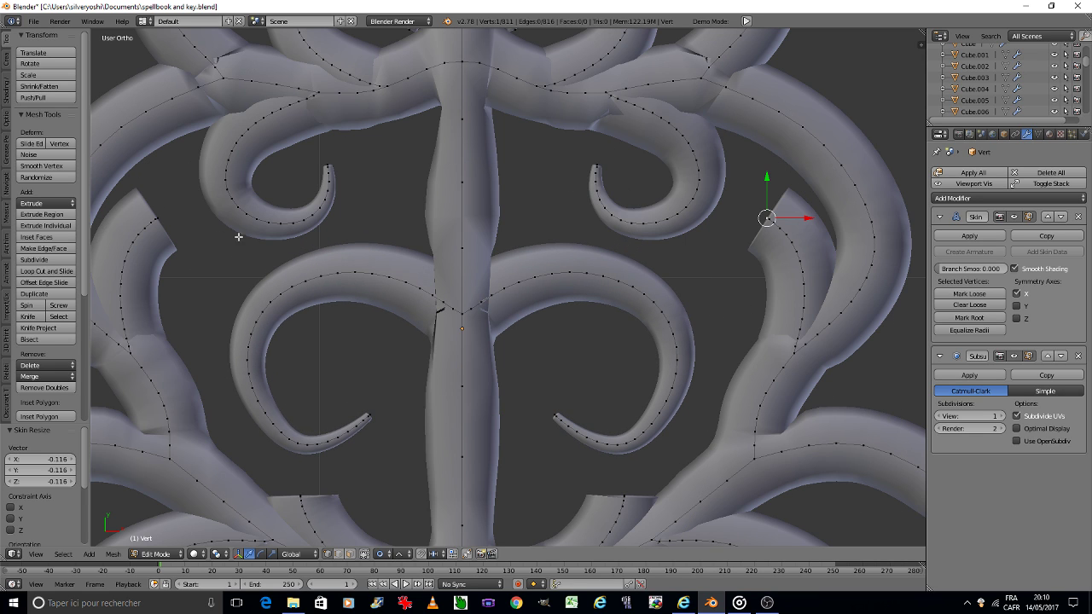
shift+right_click(163, 218)
key(ctrl+a)
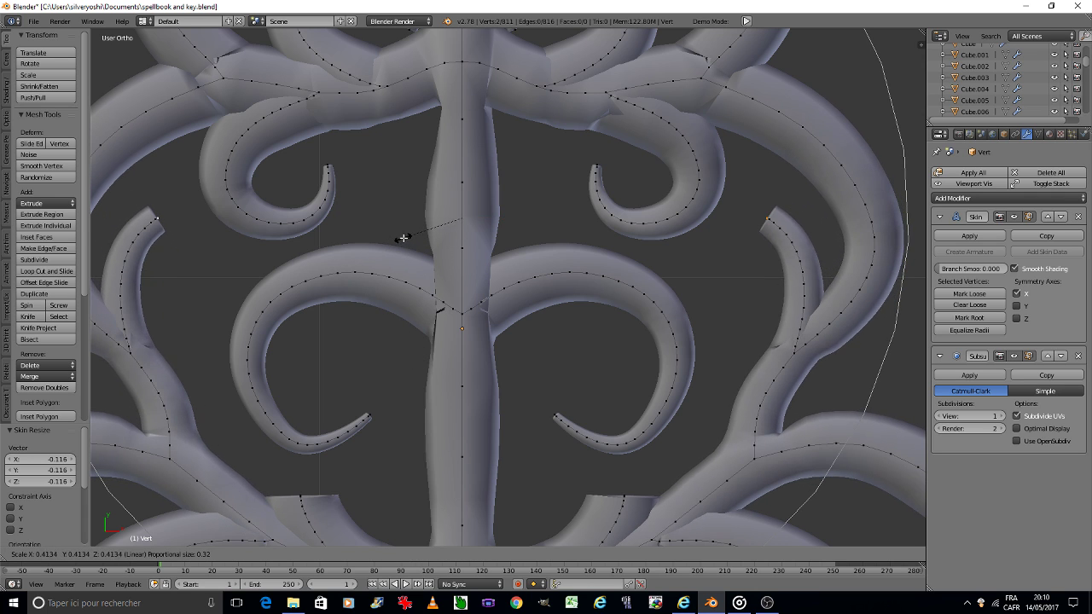
scroll(433, 225, up, 3)
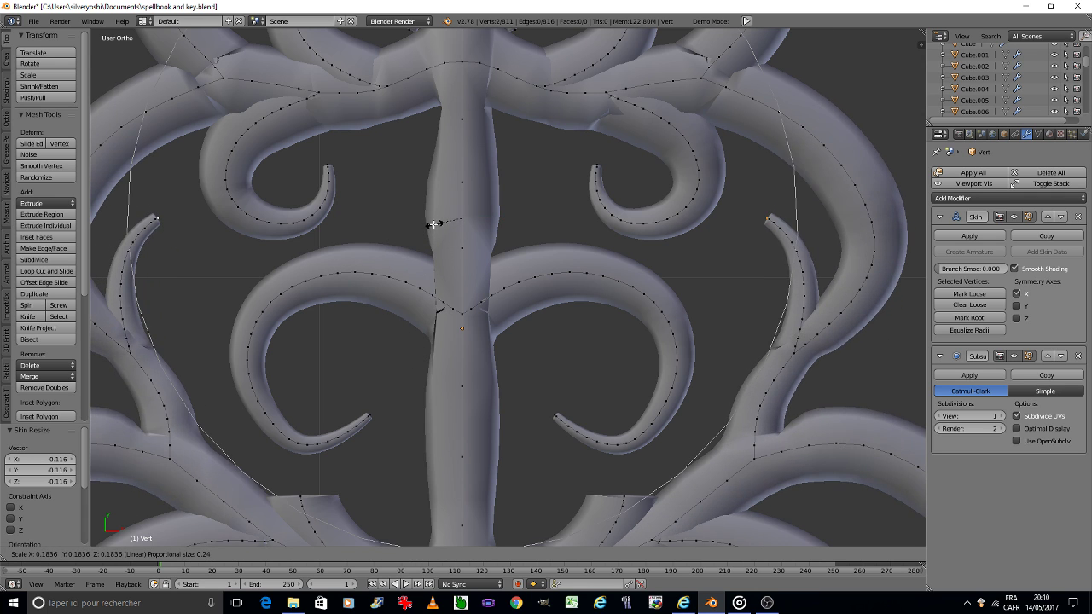
scroll(433, 224, up, 6)
scroll(430, 223, up, 1)
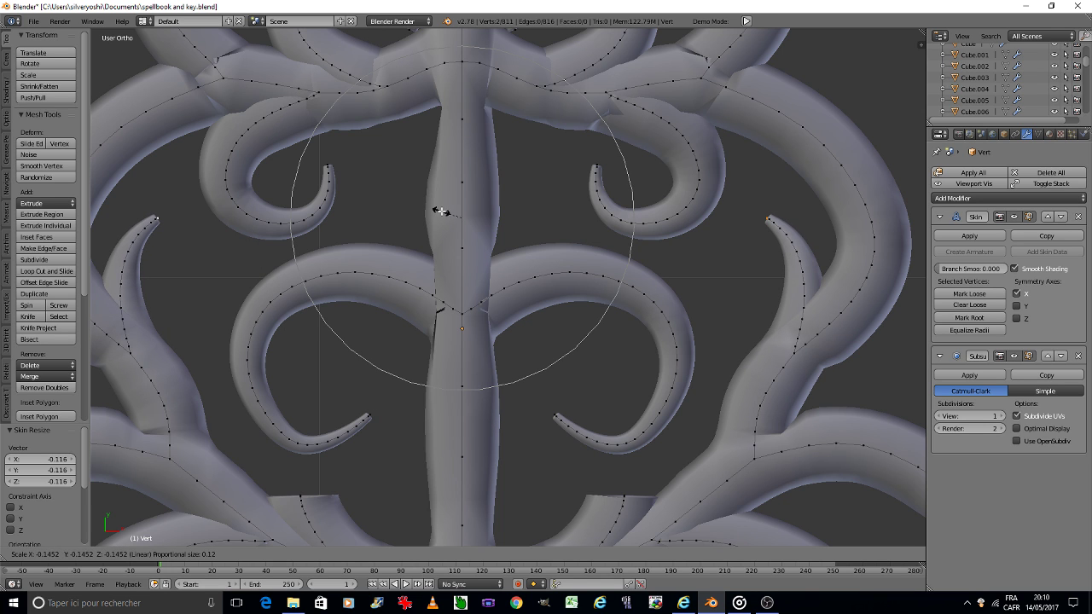
click(442, 211)
Return to Object Mode.
scroll(428, 314, down, 3)
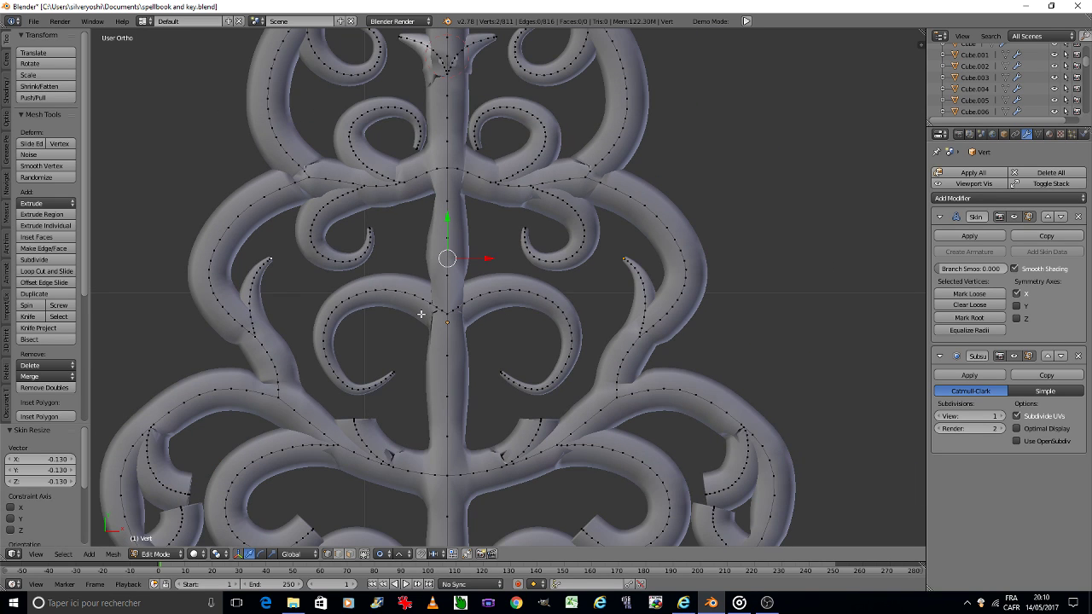
key(Tab)
click(348, 311)
scroll(416, 308, down, 3)
Save over the existing blend file, then zoom out to view the book and key.
scroll(416, 307, down, 2)
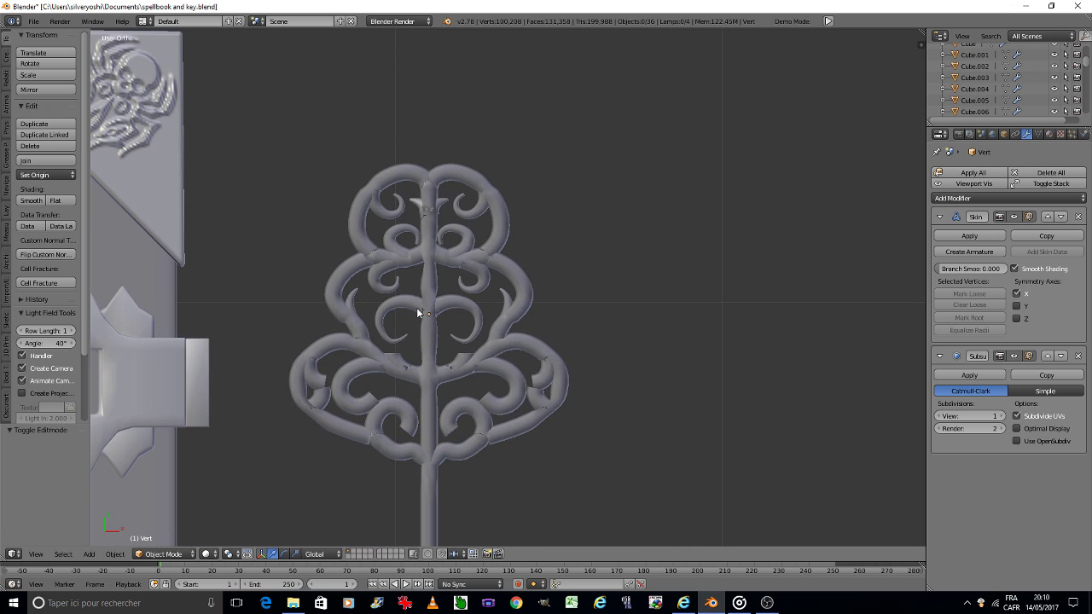
key(ctrl+s)
click(418, 309)
scroll(458, 333, down, 2)
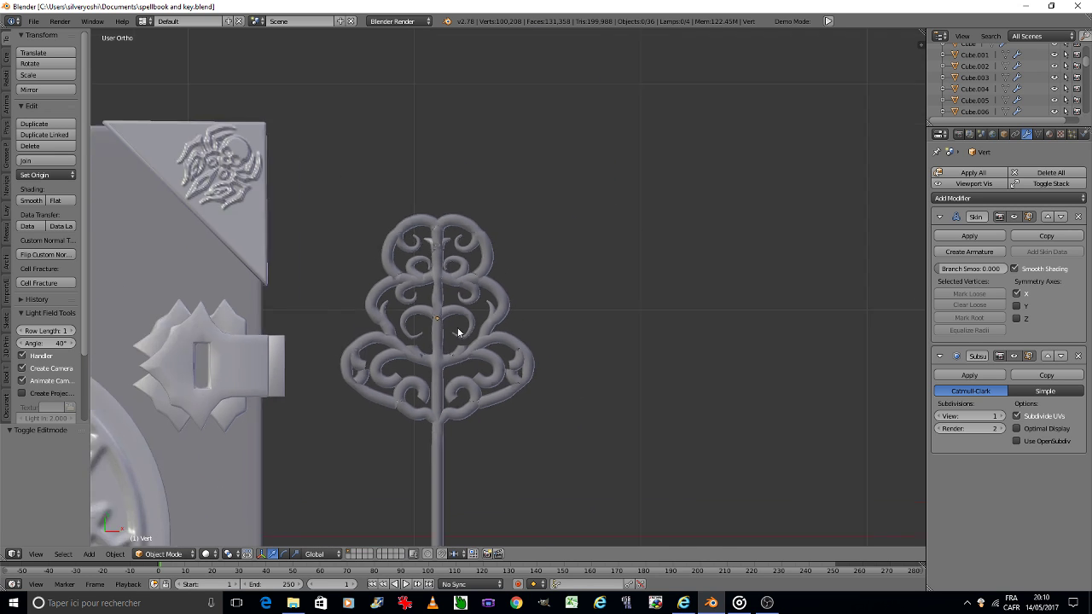
scroll(512, 362, down, 2)
scroll(510, 368, down, 3)
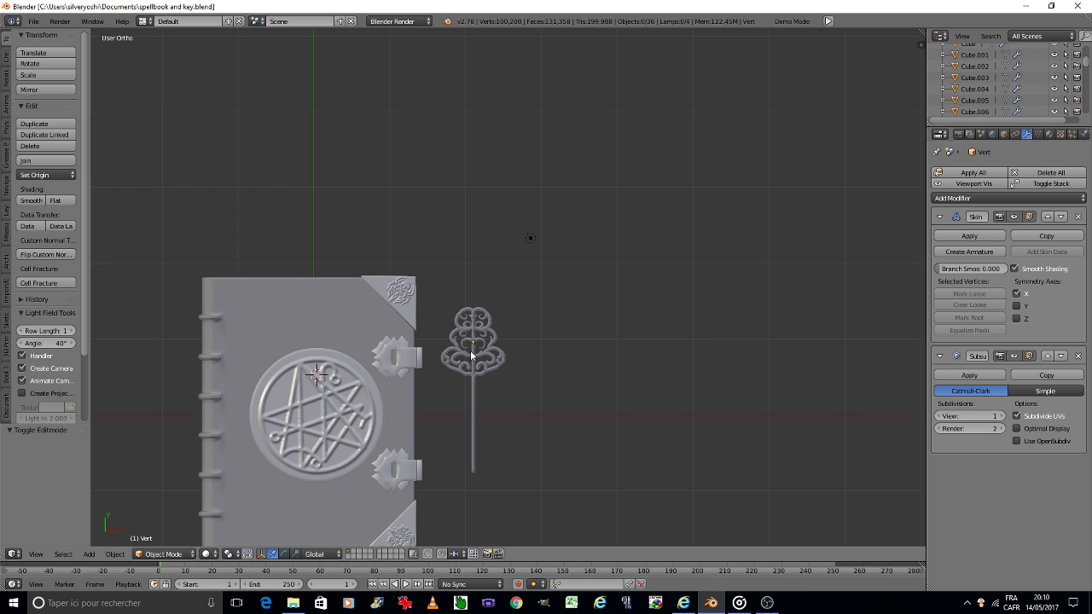
scroll(465, 351, up, 5)
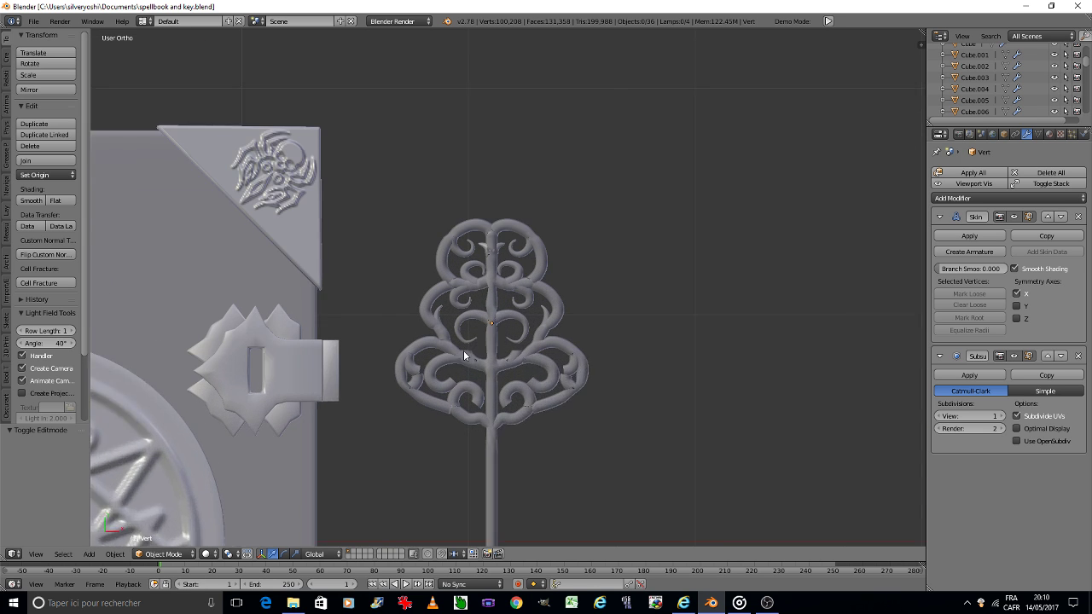
scroll(464, 351, up, 2)
scroll(449, 365, up, 3)
scroll(415, 306, up, 2)
Thin the key's central stem by scaling a stem vertex with proportional falloff.
scroll(415, 308, up, 1)
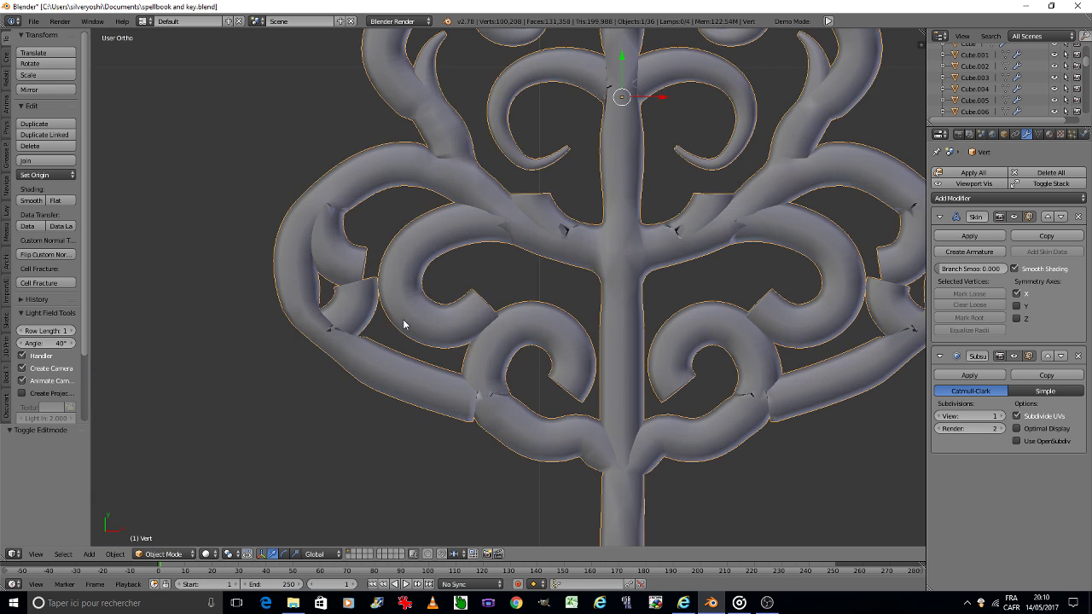
key(Tab)
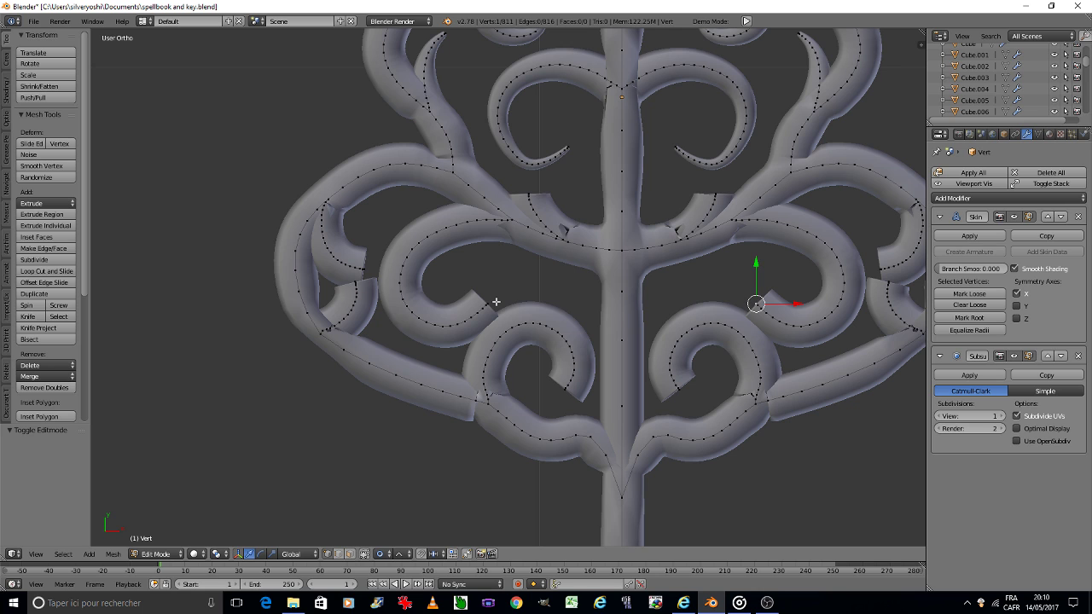
right_click(616, 305)
key(s)
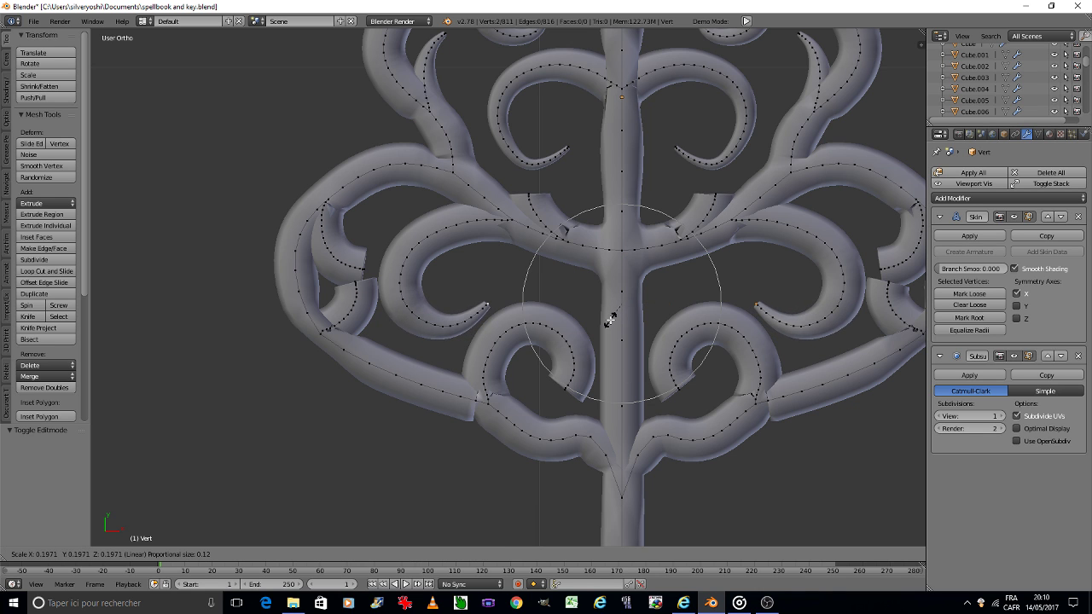
scroll(611, 320, down, 3)
scroll(610, 320, down, 3)
scroll(609, 320, down, 3)
click(610, 320)
scroll(704, 354, up, 2)
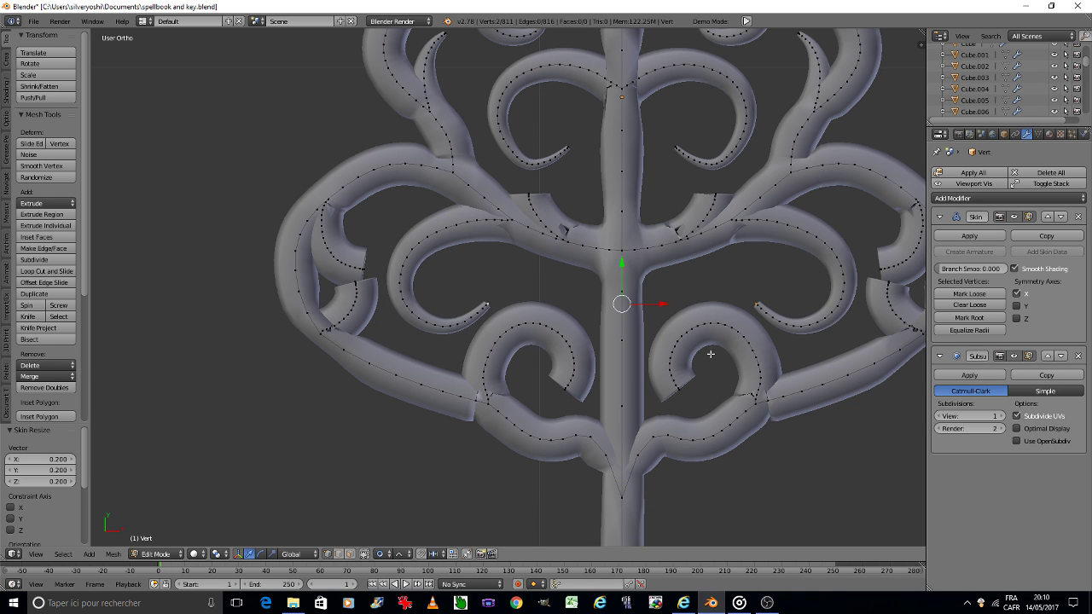
scroll(691, 375, up, 3)
Taper the mirrored curl ends by scaling down the right curl-end vertex.
right_click(666, 398)
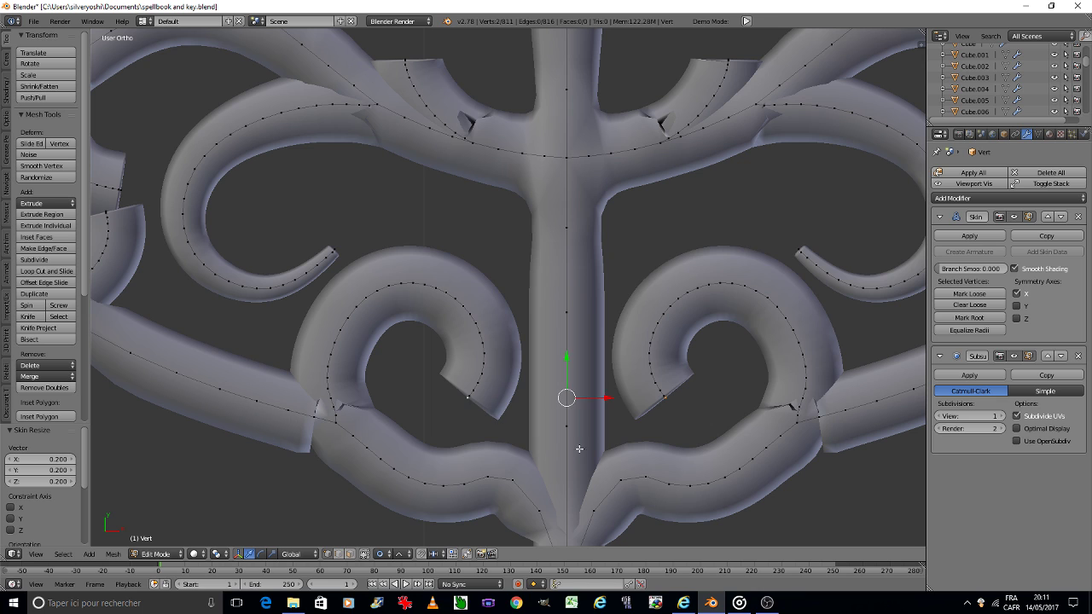
key(s)
scroll(583, 398, up, 2)
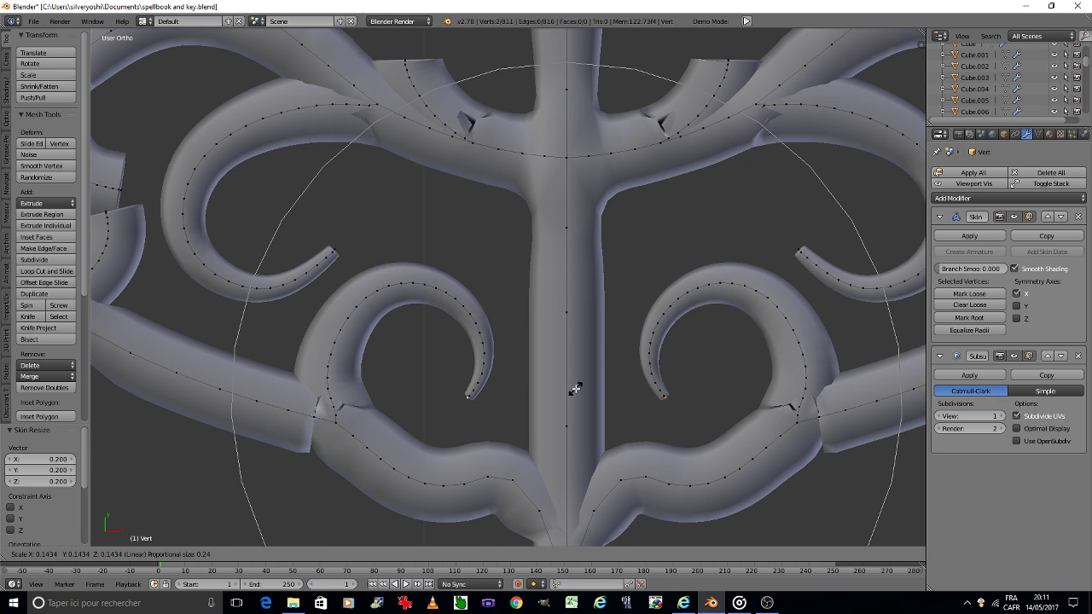
click(577, 389)
Thin the tube at the left and right outer branch tips.
right_click(101, 208)
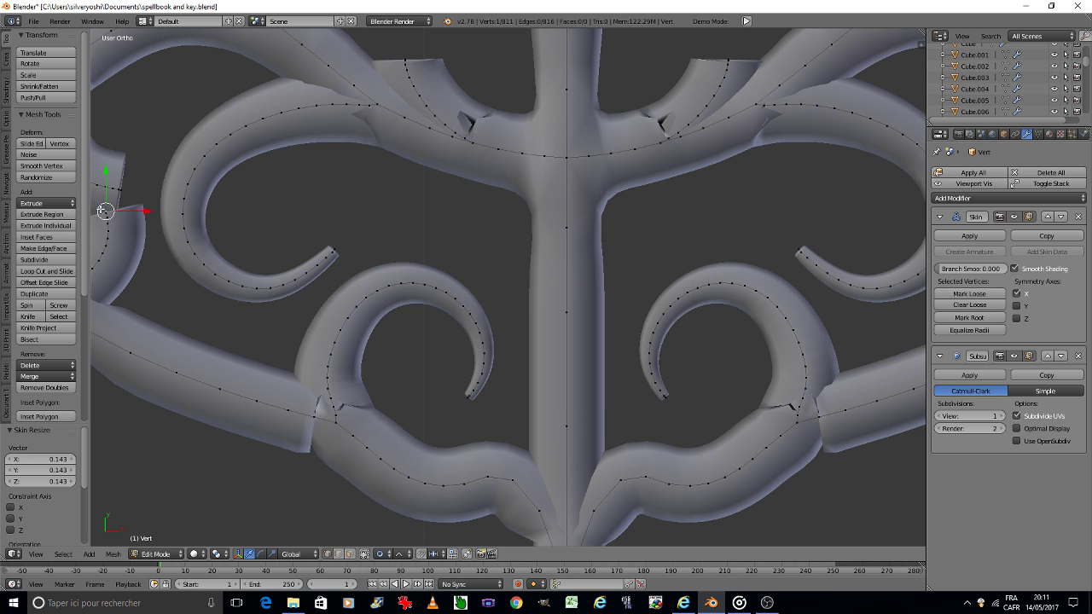
middle_drag(779, 271, 888, 266)
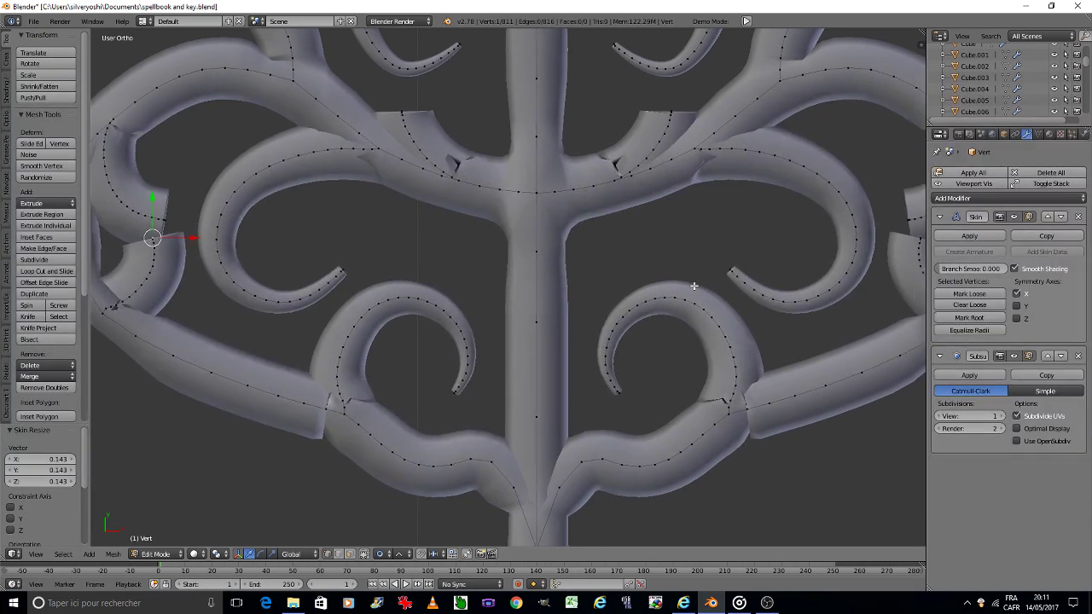
shift+right_click(901, 245)
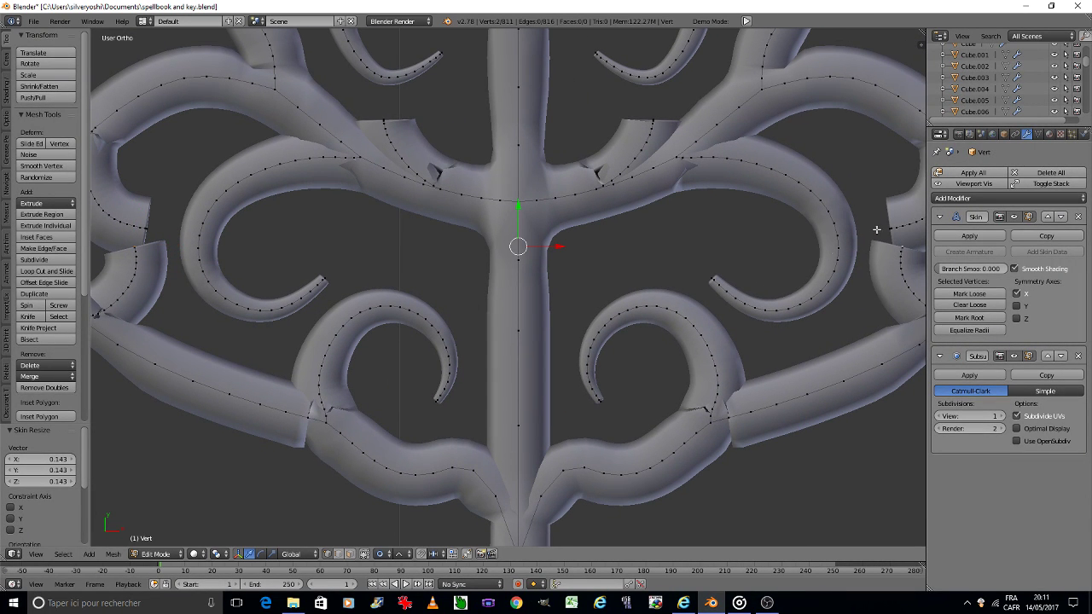
key(s)
scroll(704, 321, up, 2)
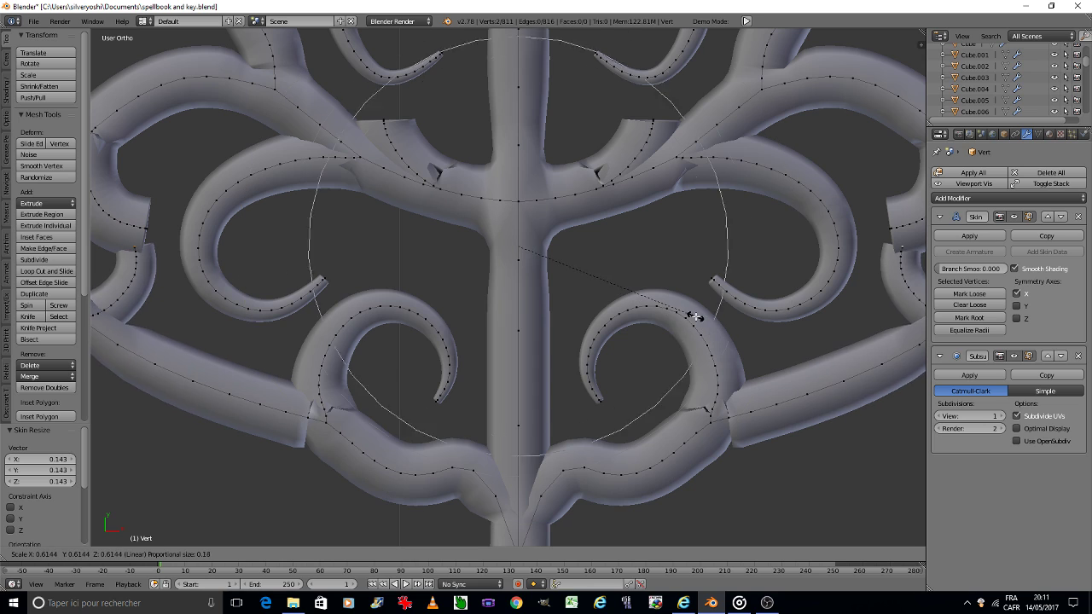
scroll(696, 318, up, 2)
scroll(695, 316, up, 2)
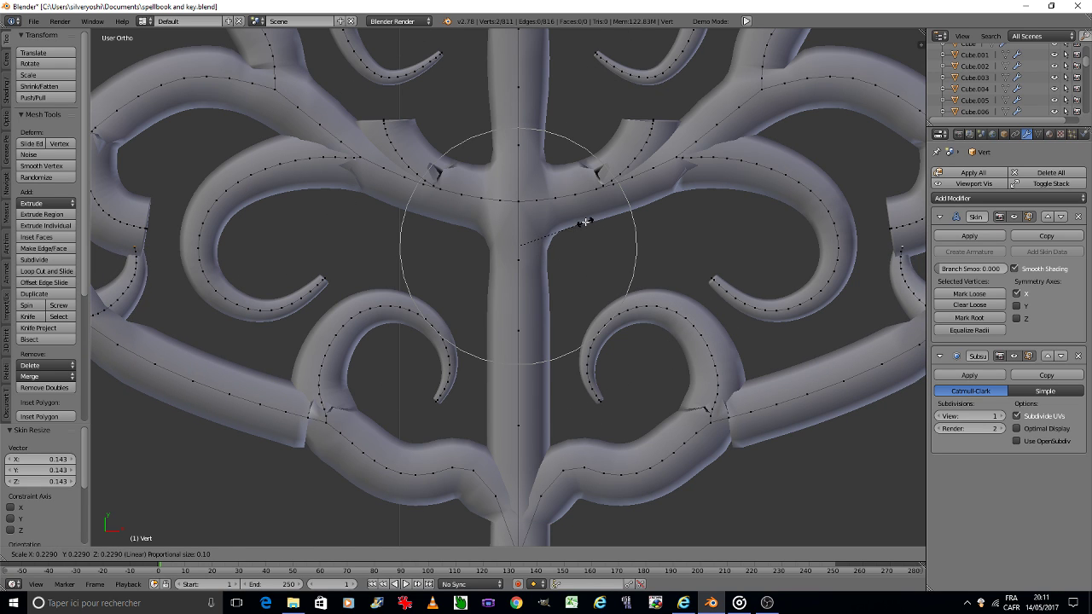
click(586, 225)
Resize the skin at the mirrored outer branch vertices to 0.133 thickness.
right_click(888, 227)
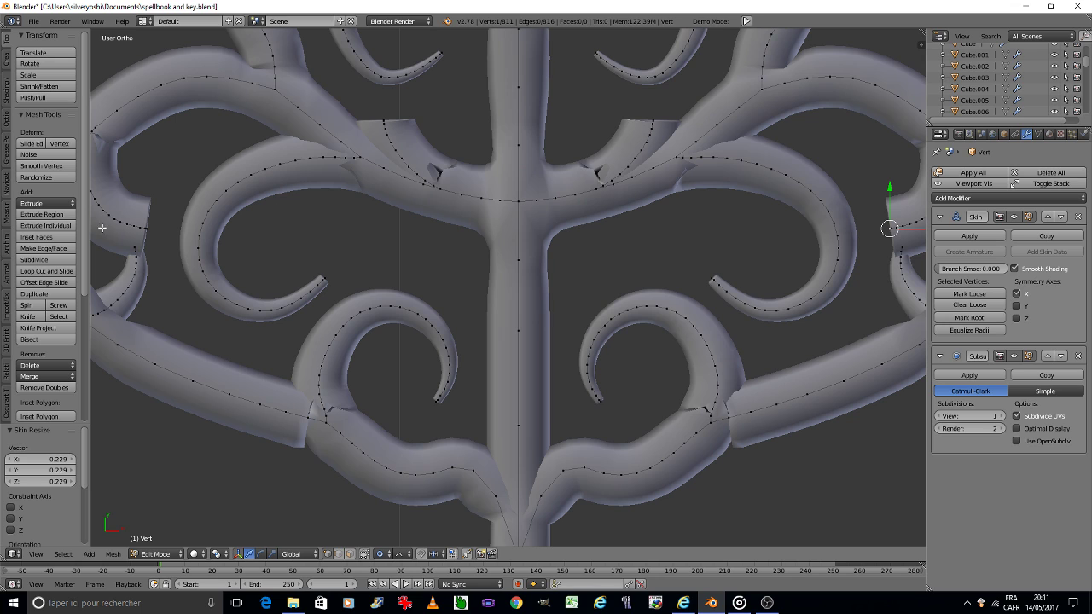
shift+right_click(150, 226)
key(ctrl+a)
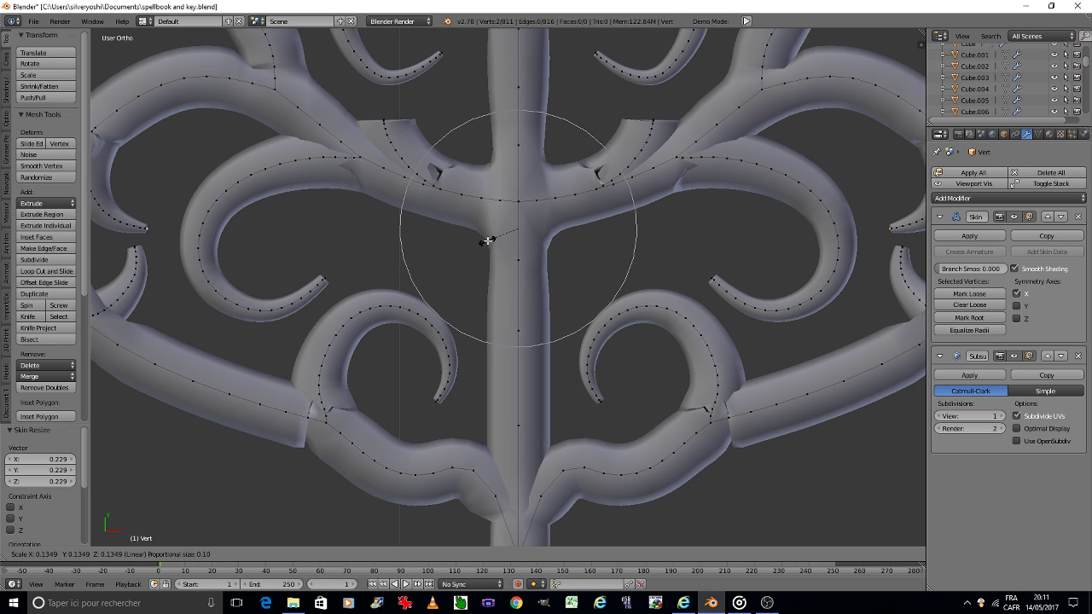
click(483, 242)
Shrink the skin thickness at the two junction vertices near the stem top.
right_click(386, 118)
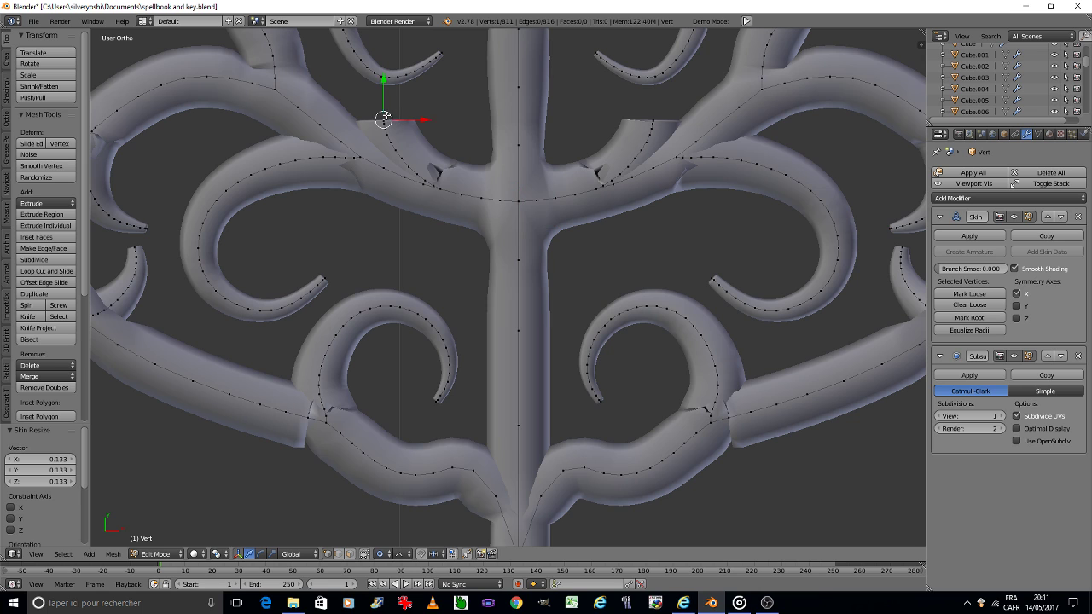
shift+right_click(648, 113)
key(s)
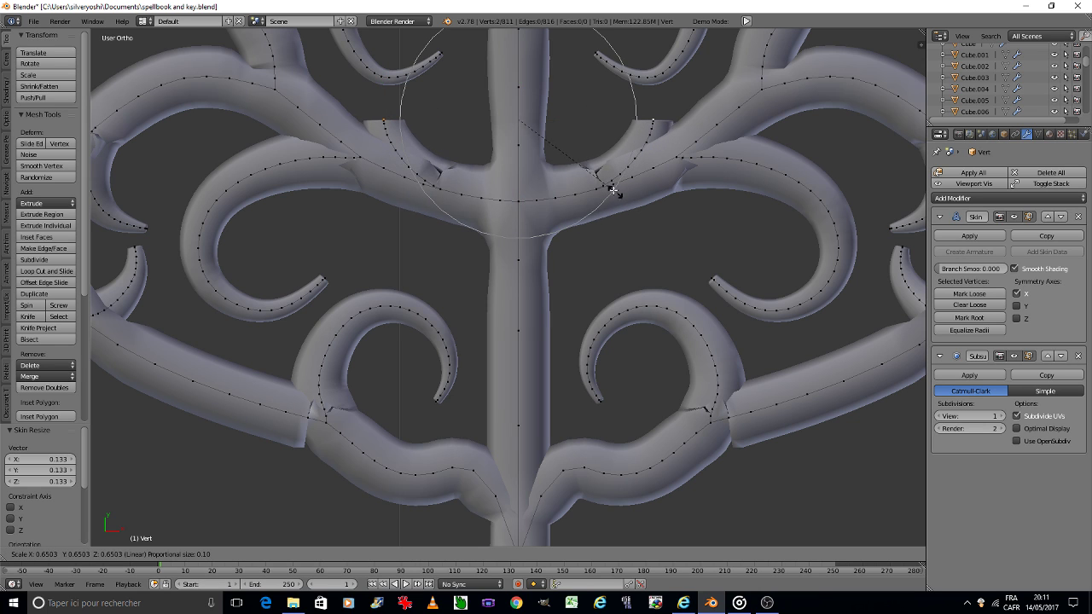
scroll(604, 183, up, 3)
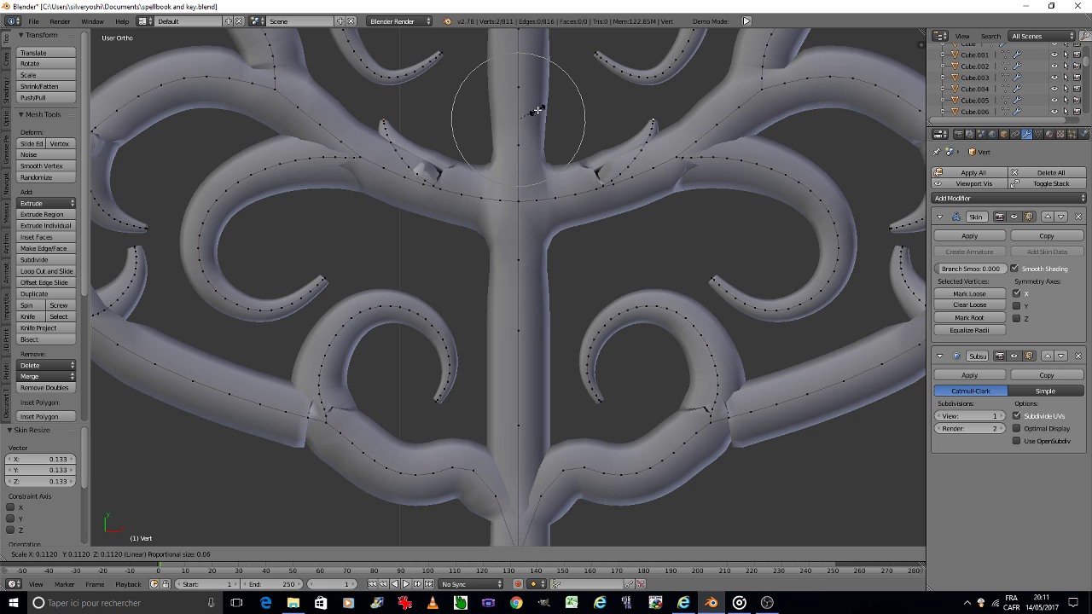
click(534, 113)
Save the spellbook and key file, saving over the existing file.
key(ctrl+s)
click(482, 209)
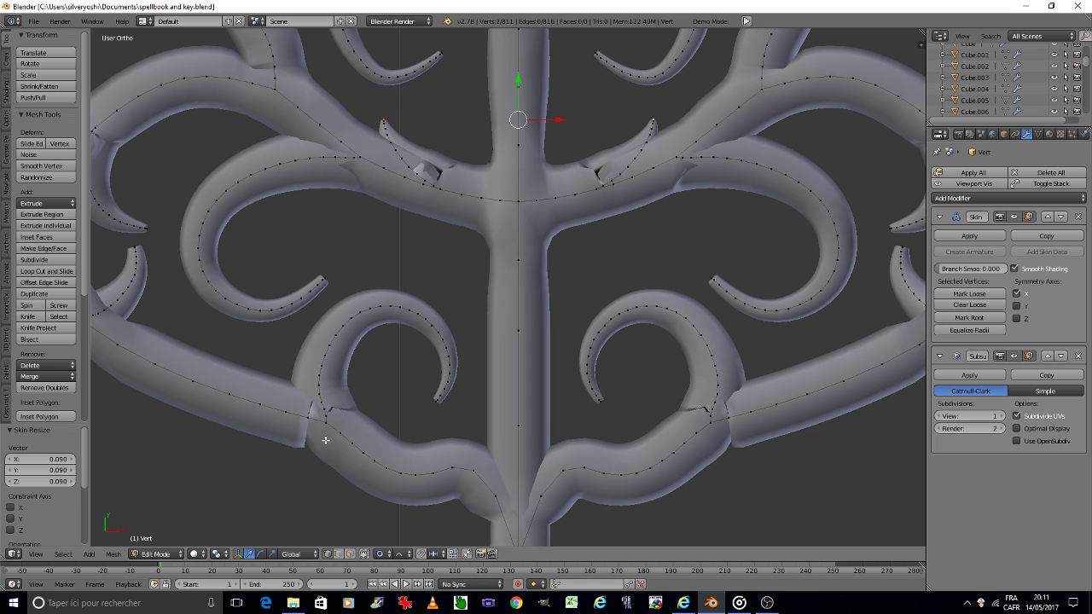
key(ctrl+s)
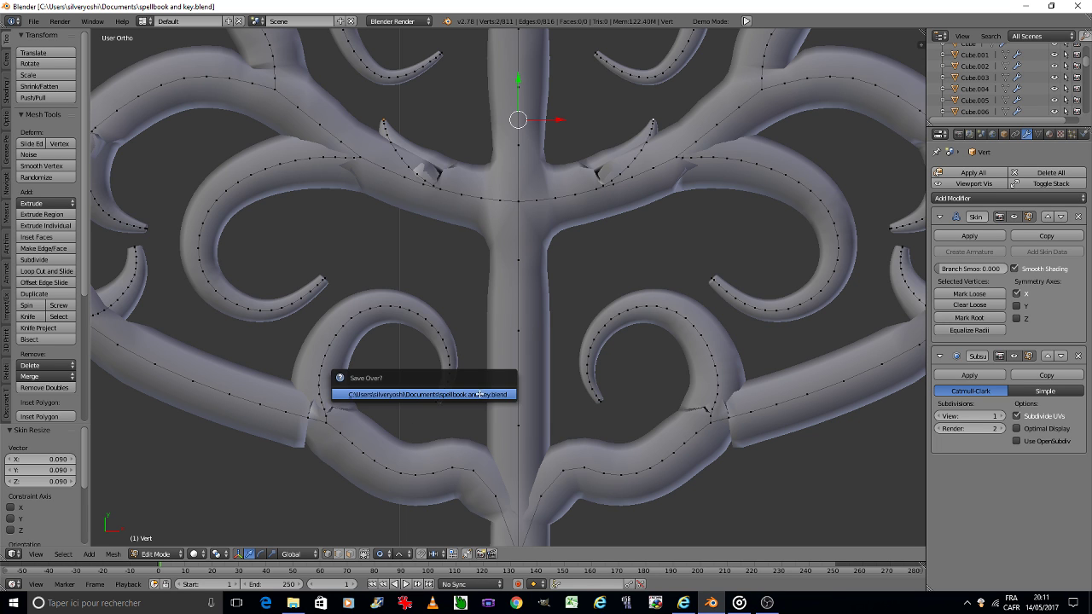
scroll(493, 411, down, 5)
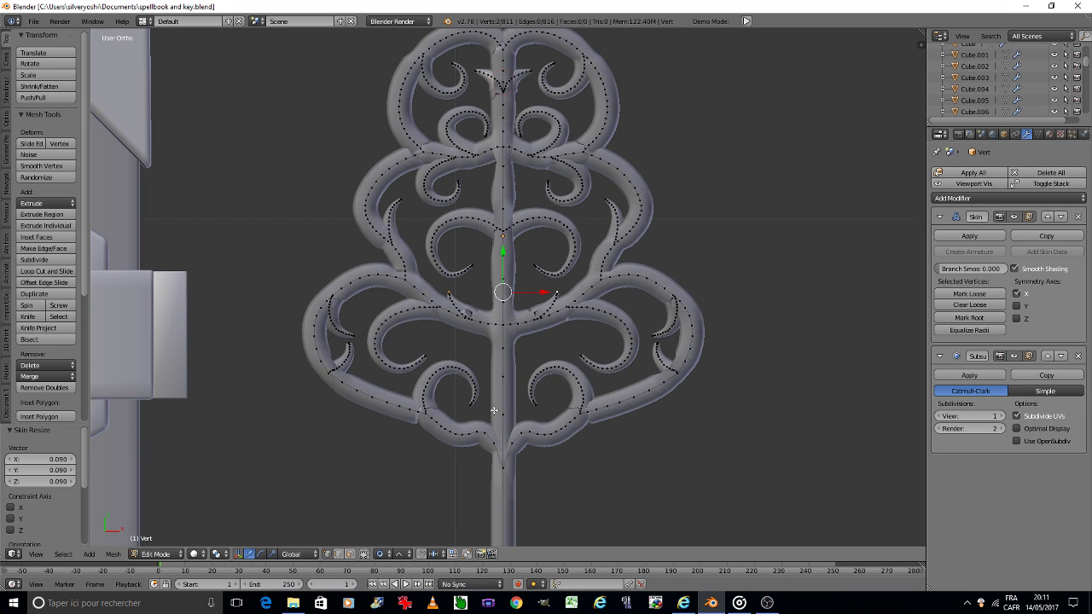
Switch to Object Mode and reframe the view so the key sits higher.
key(Tab)
click(443, 410)
scroll(442, 408, down, 2)
scroll(443, 409, down, 2)
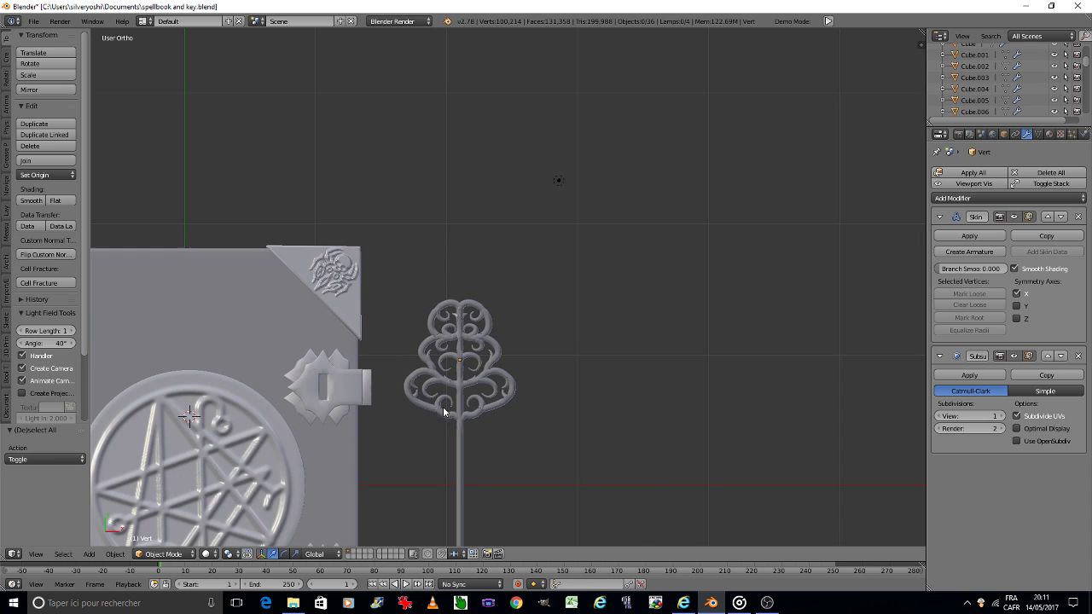
shift+middle_drag(442, 410, 442, 271)
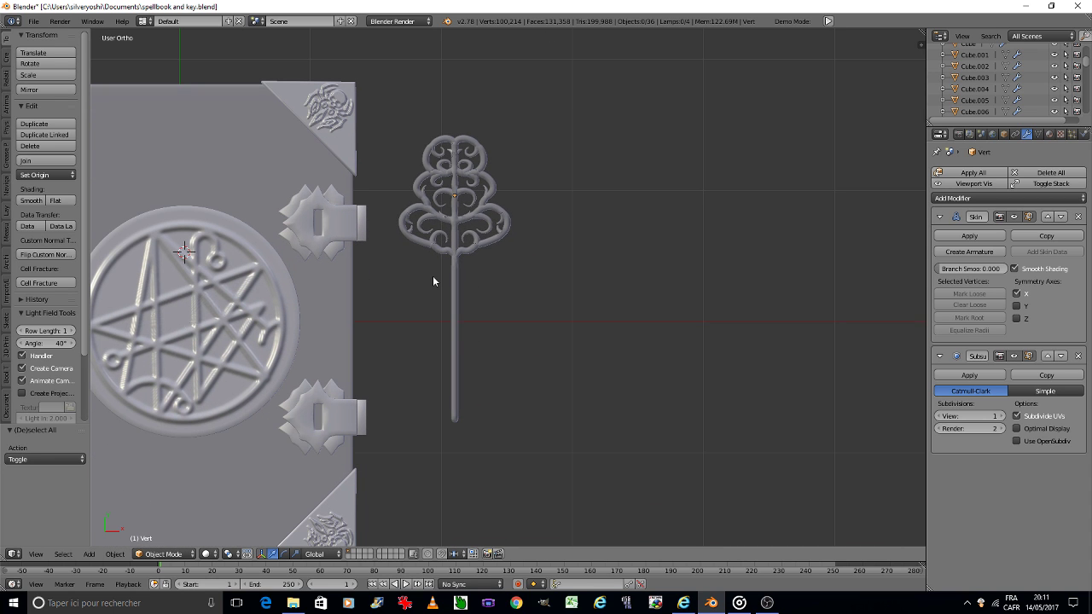
scroll(449, 222, up, 2)
scroll(448, 215, up, 5)
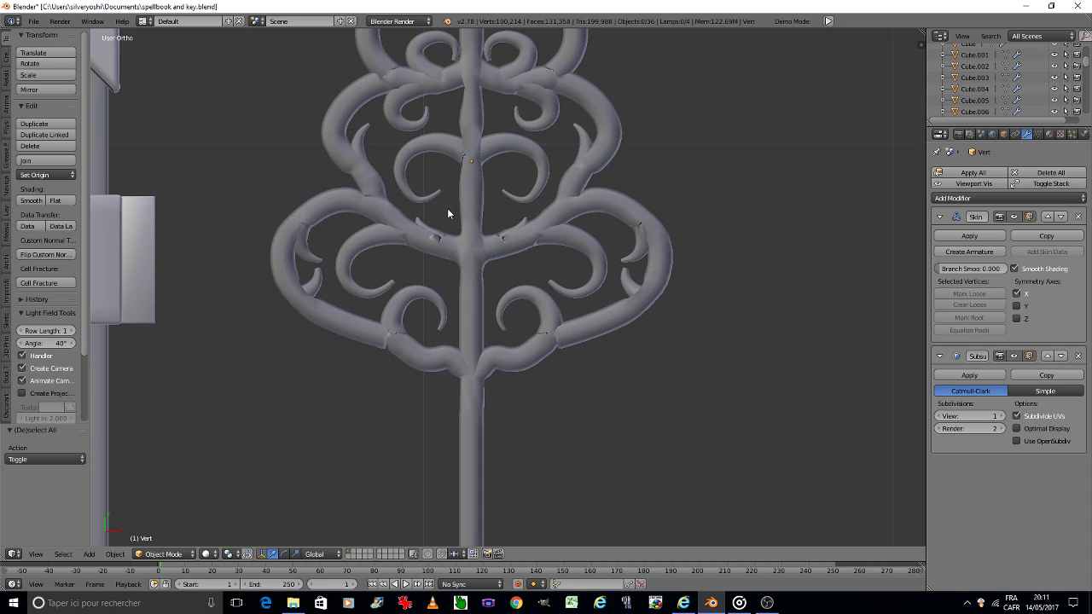
scroll(474, 206, down, 2)
scroll(388, 266, up, 3)
scroll(387, 265, up, 2)
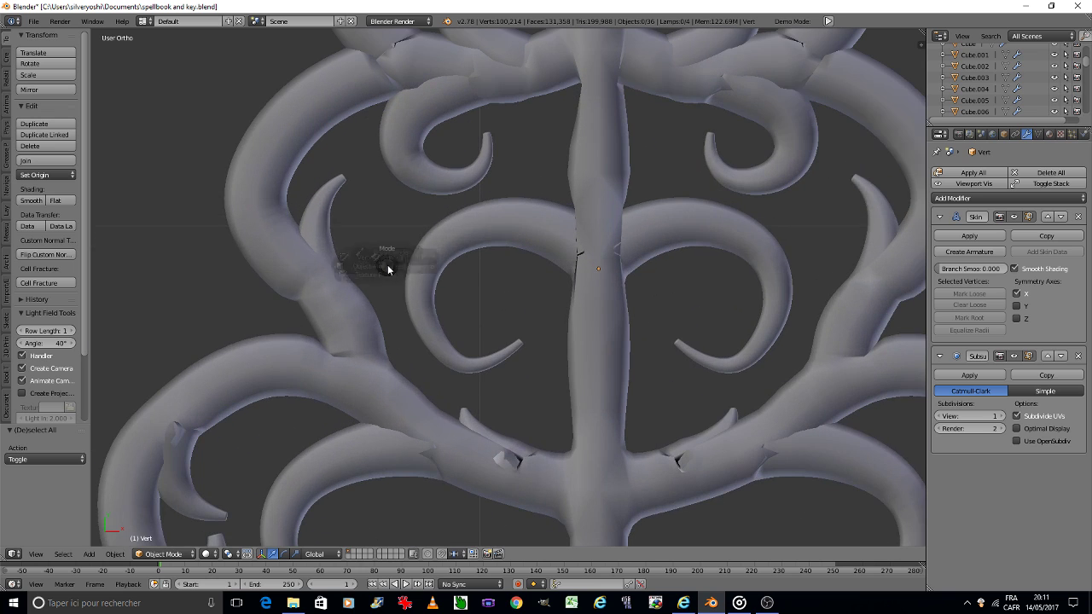
Reshape the left branch junction by moving its vertex with proportional editing.
key(Tab)
scroll(288, 261, up, 2)
scroll(291, 264, up, 1)
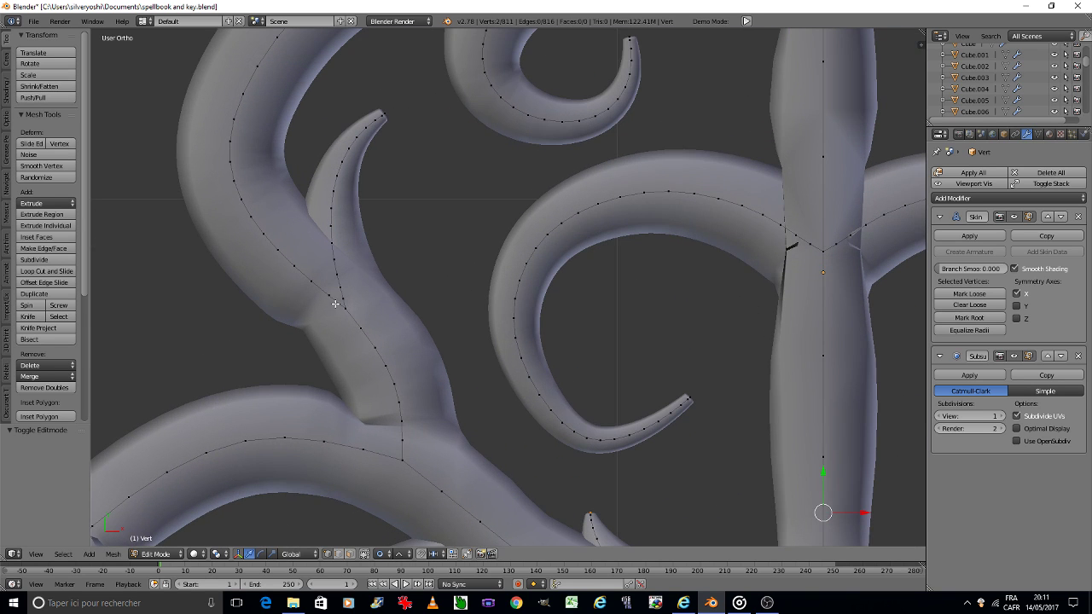
click(345, 312)
key(g)
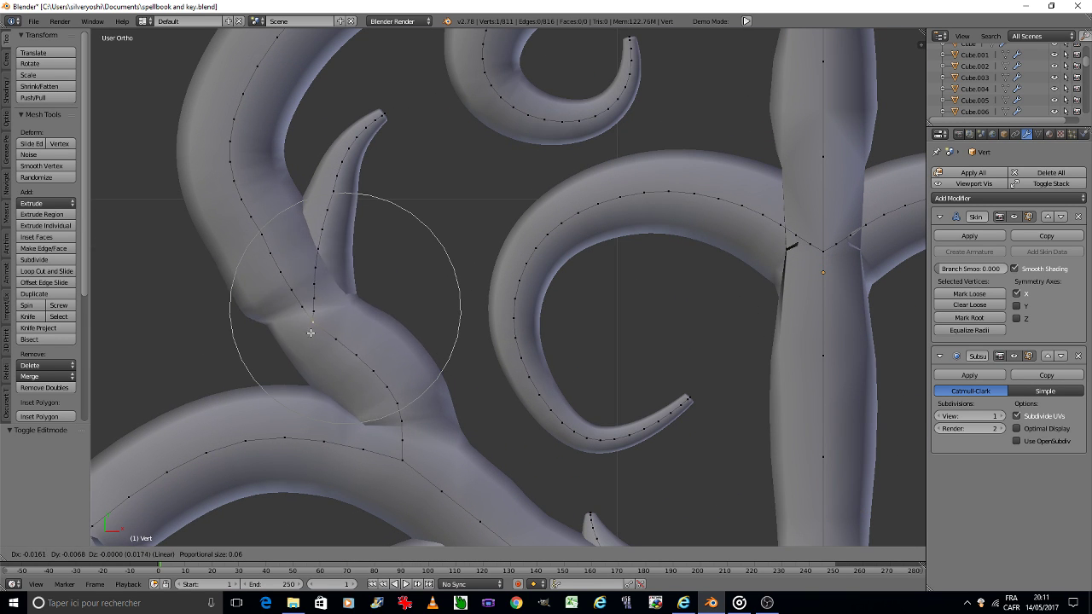
scroll(325, 316, up, 4)
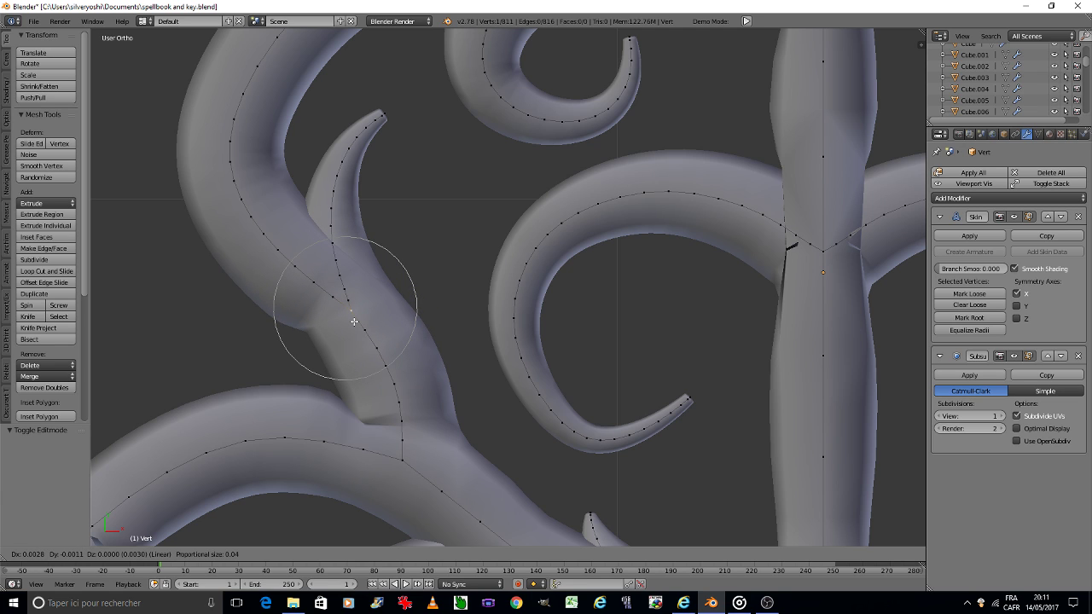
click(355, 321)
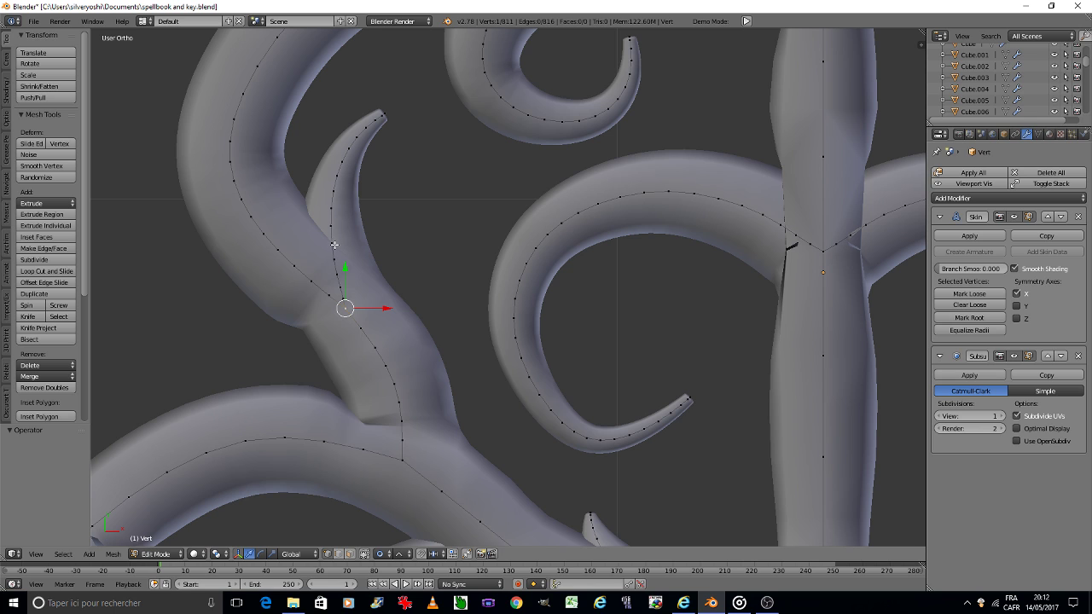
Dissolve the four stray vertices at the central stem junction.
shift+middle_drag(731, 273, 519, 263)
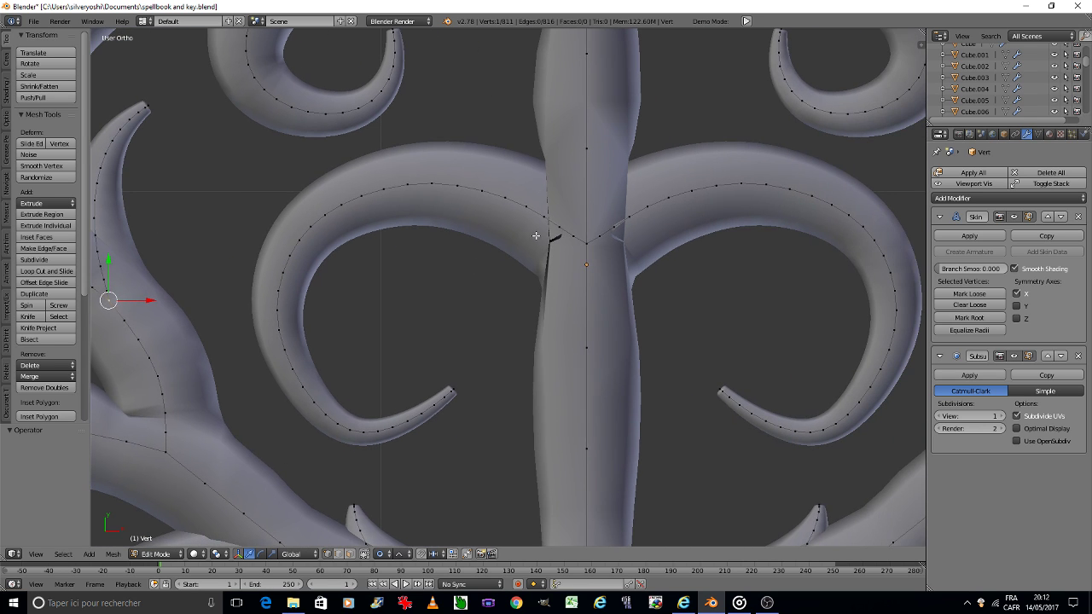
click(540, 217)
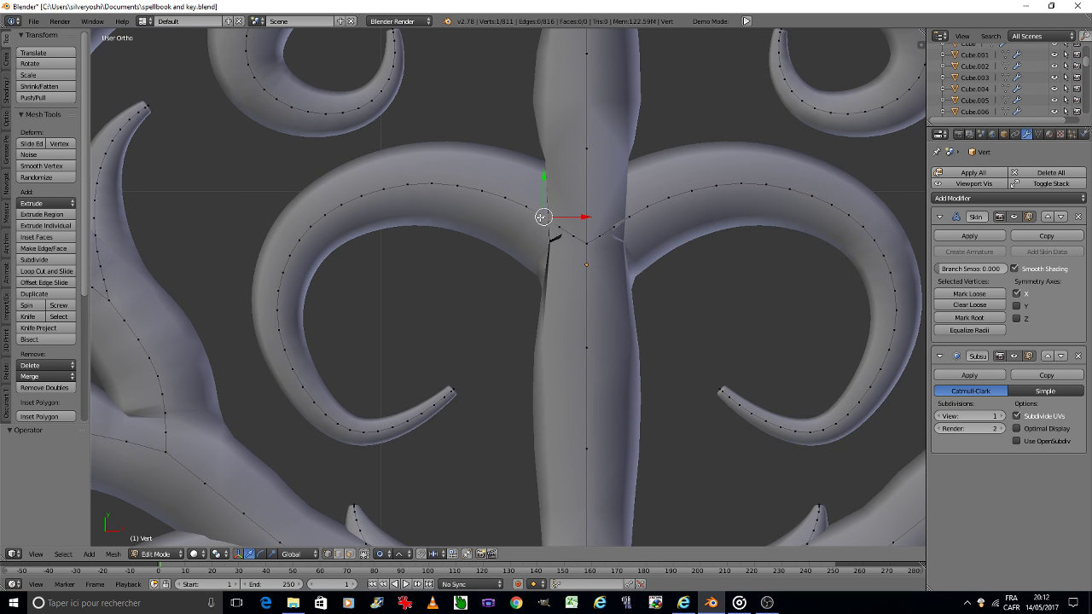
shift+right_click(558, 232)
click(533, 216)
shift+right_click(531, 213)
key(x)
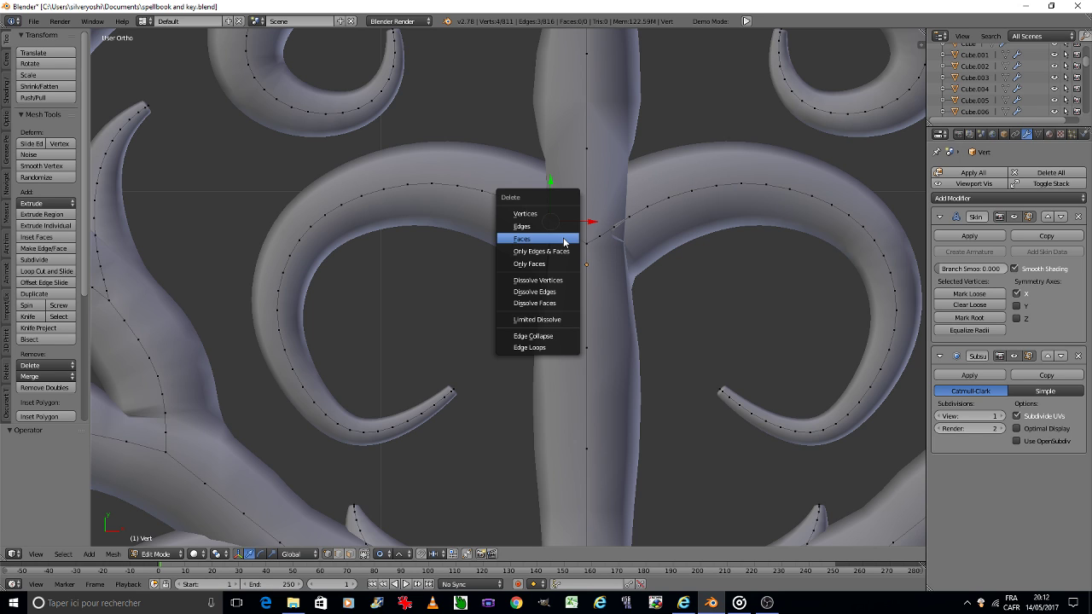
click(552, 279)
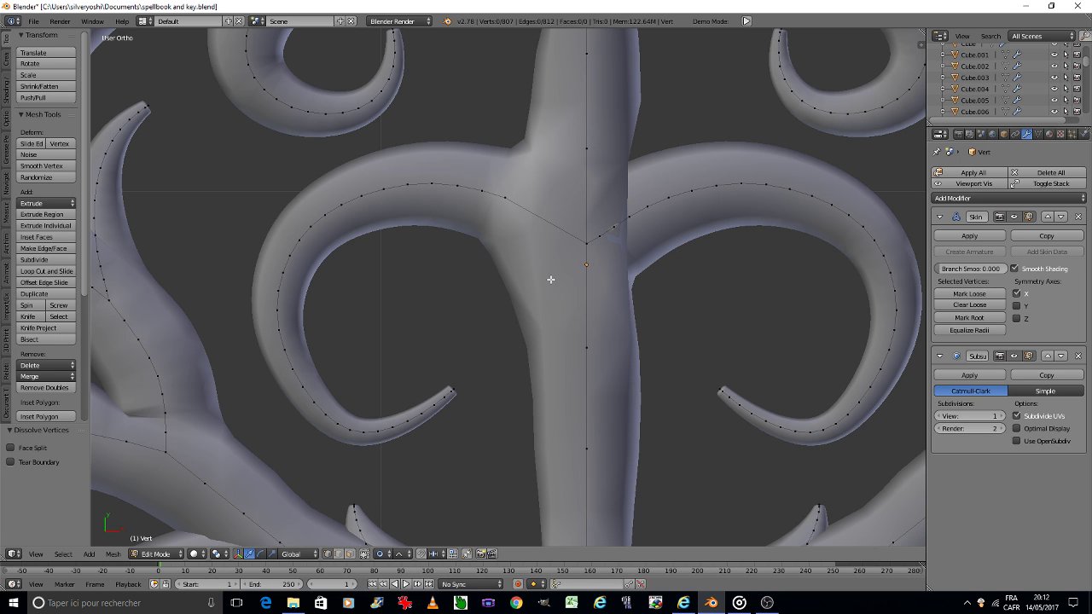
Symmetrize the whole key mesh with Mesh > Symmetrize, then deselect all.
key(a)
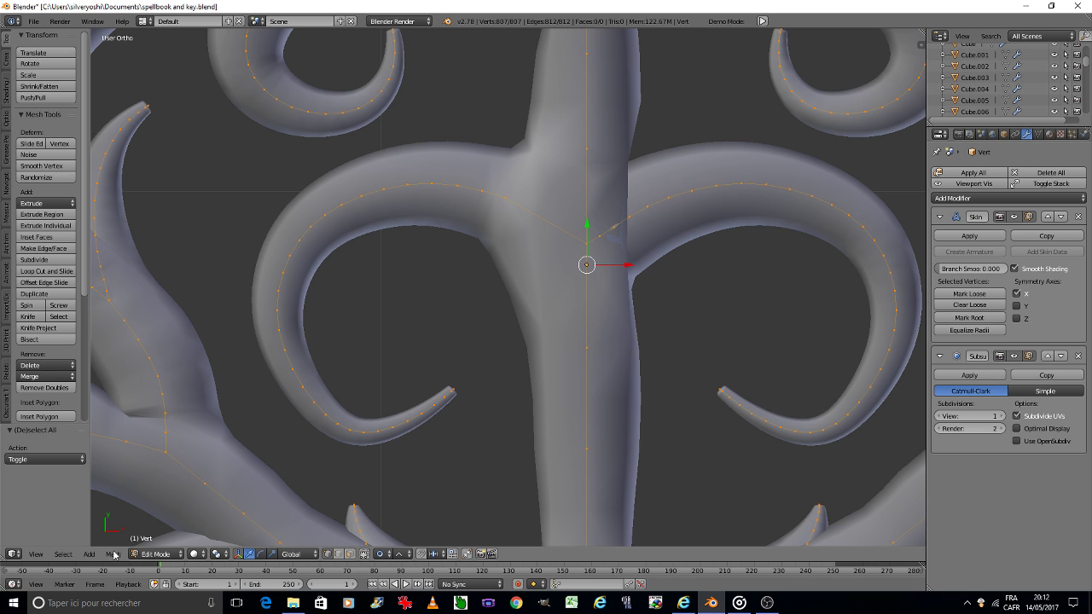
click(113, 555)
click(165, 344)
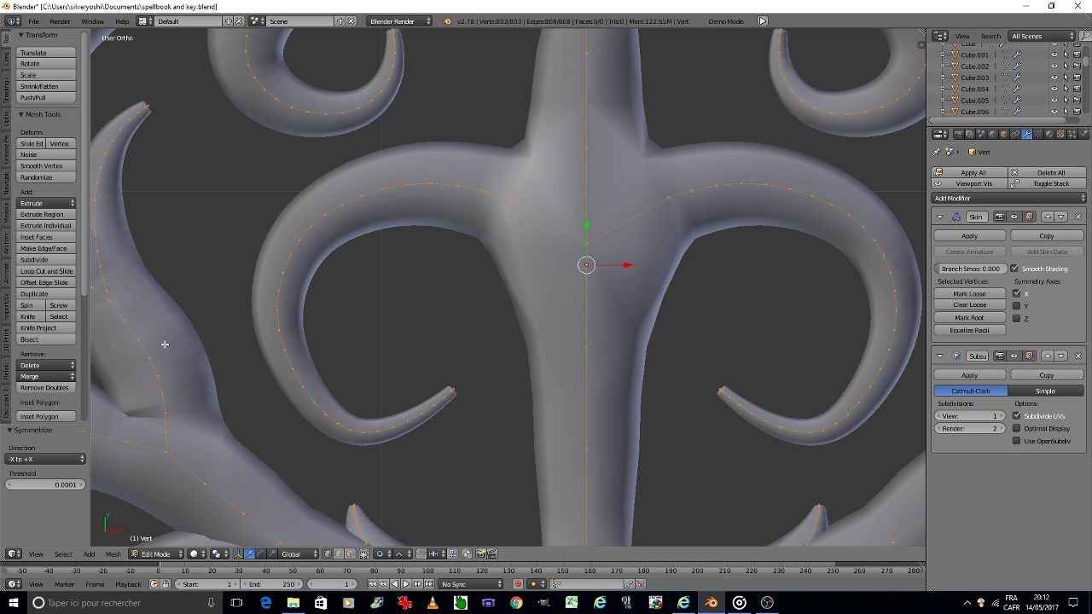
key(a)
scroll(405, 354, down, 3)
Pull the horn's base vertex downward, then dissolve it.
scroll(405, 354, down, 5)
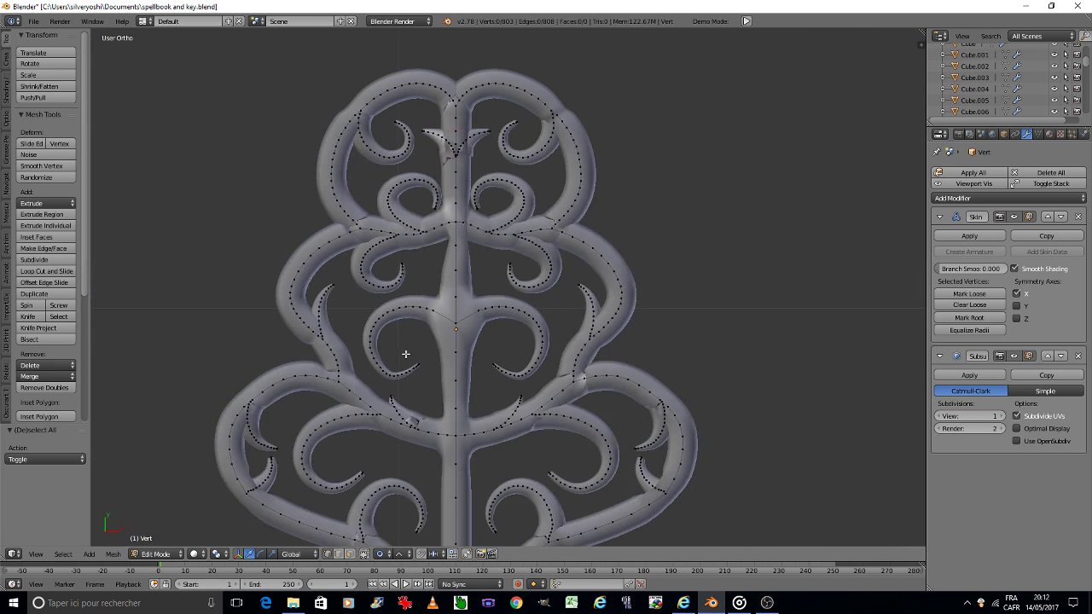
scroll(362, 239, up, 2)
scroll(366, 238, up, 2)
scroll(373, 249, down, 2)
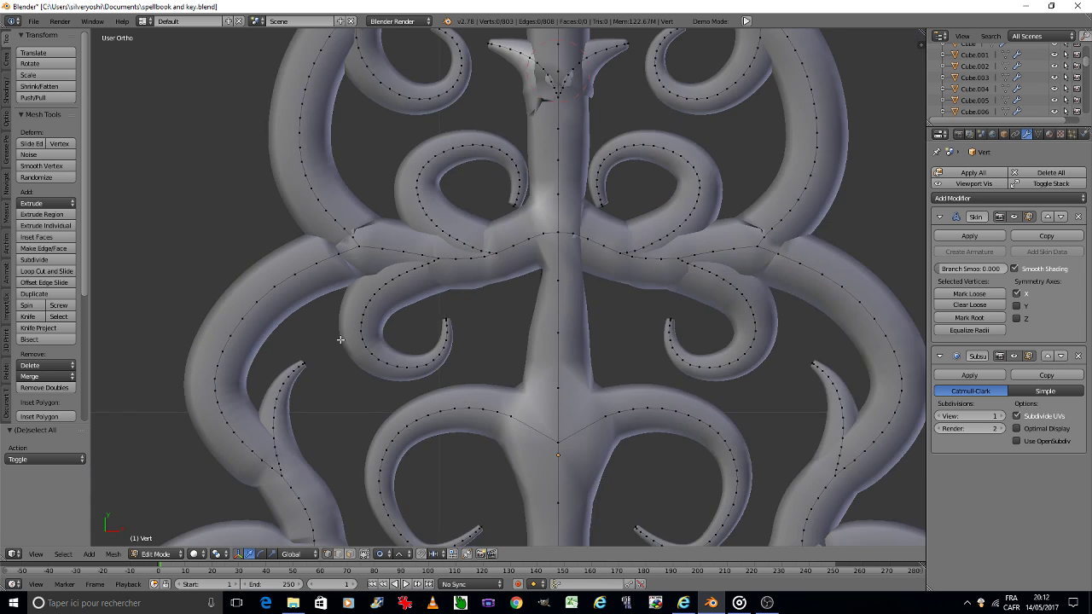
scroll(440, 312, up, 2)
scroll(441, 311, up, 2)
right_drag(407, 318, 423, 384)
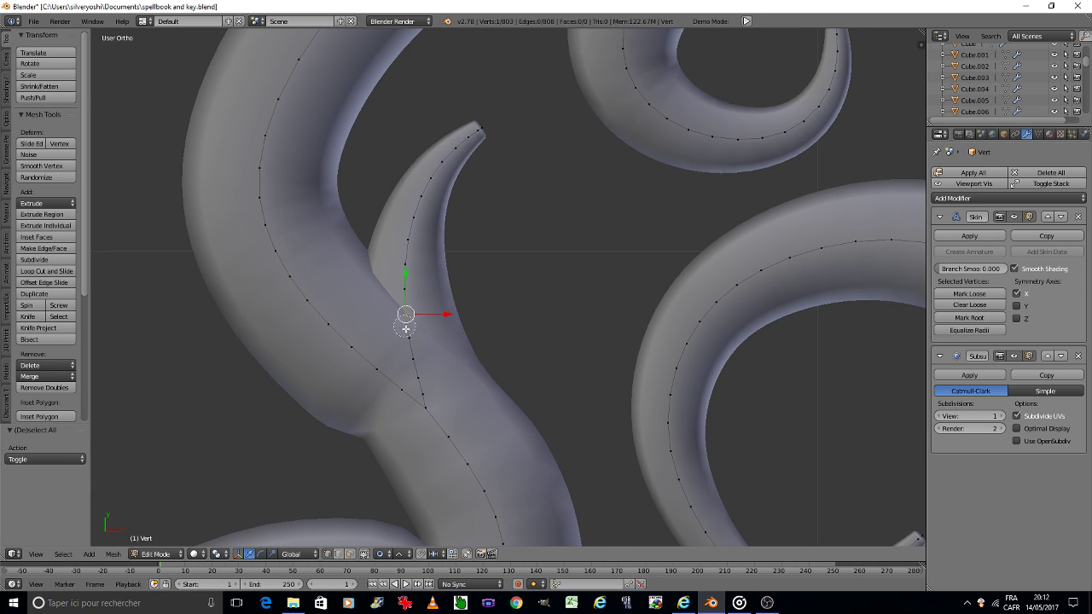
scroll(531, 351, down, 2)
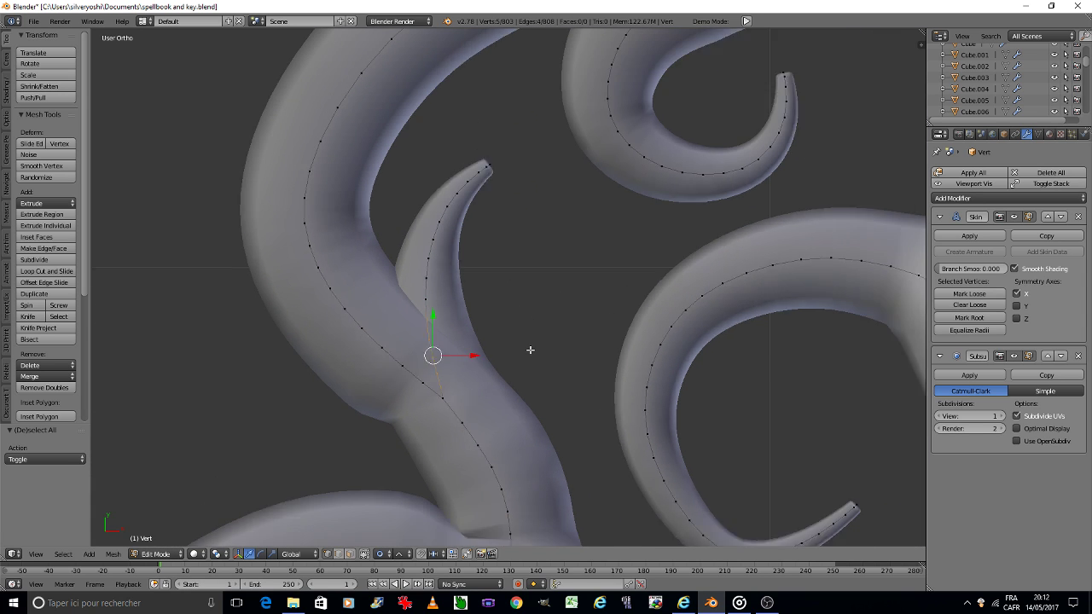
scroll(529, 349, down, 2)
key(x)
click(539, 305)
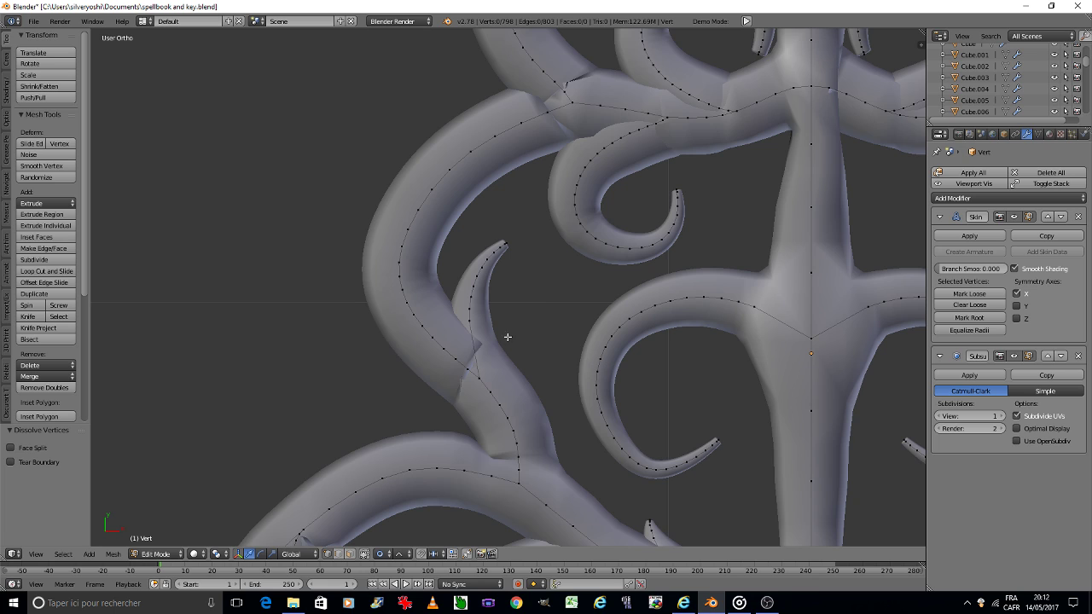
Dissolve a stray horn-base vertex and three vertices along the horn's edge.
scroll(503, 342, up, 3)
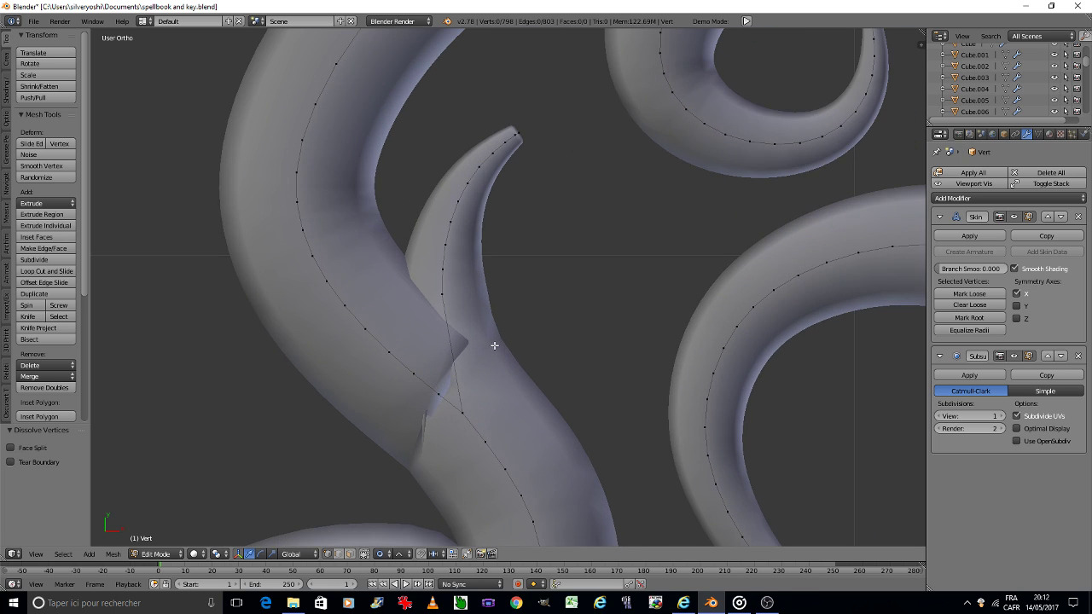
right_click(448, 301)
key(x)
click(489, 284)
key(c)
drag(419, 378, 362, 320)
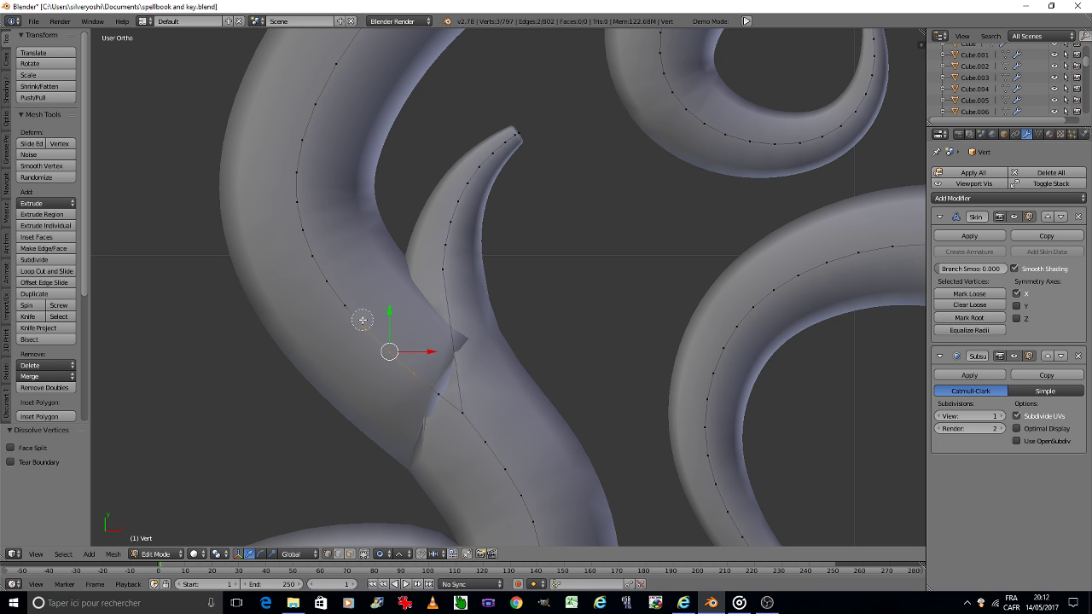
key(x)
click(416, 308)
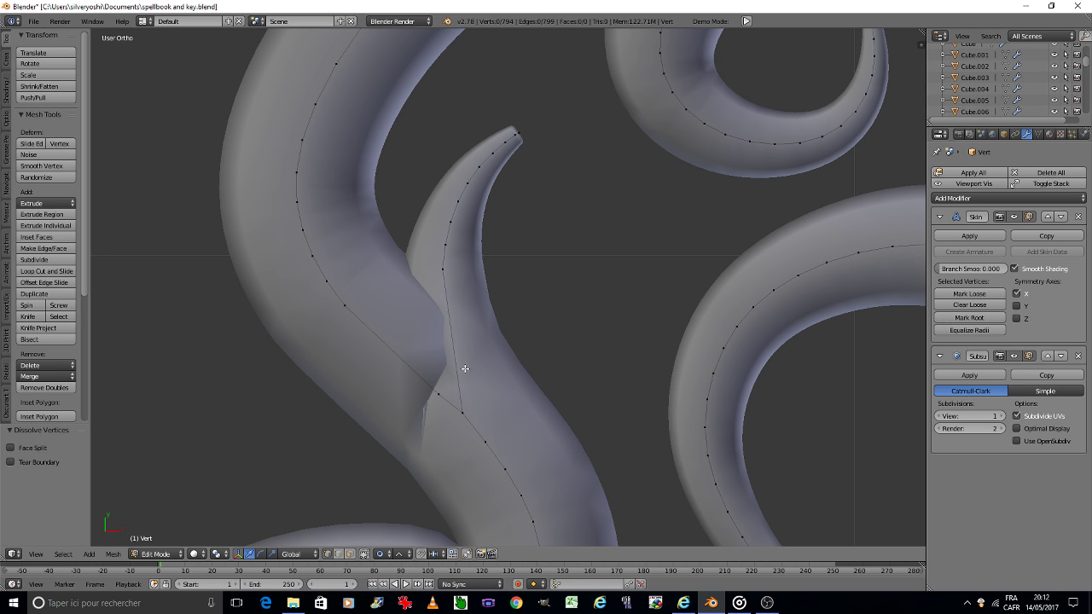
Dissolve vertices at the horn junction, then undo that dissolve.
right_click(452, 271)
right_click(352, 307)
right_click(441, 396)
key(x)
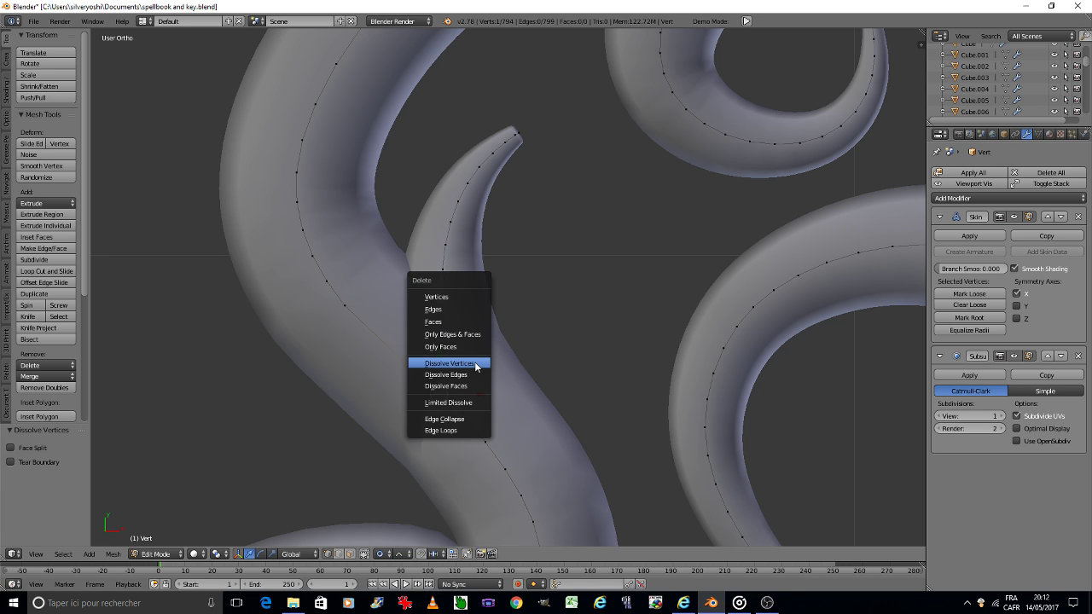
click(476, 363)
key(z)
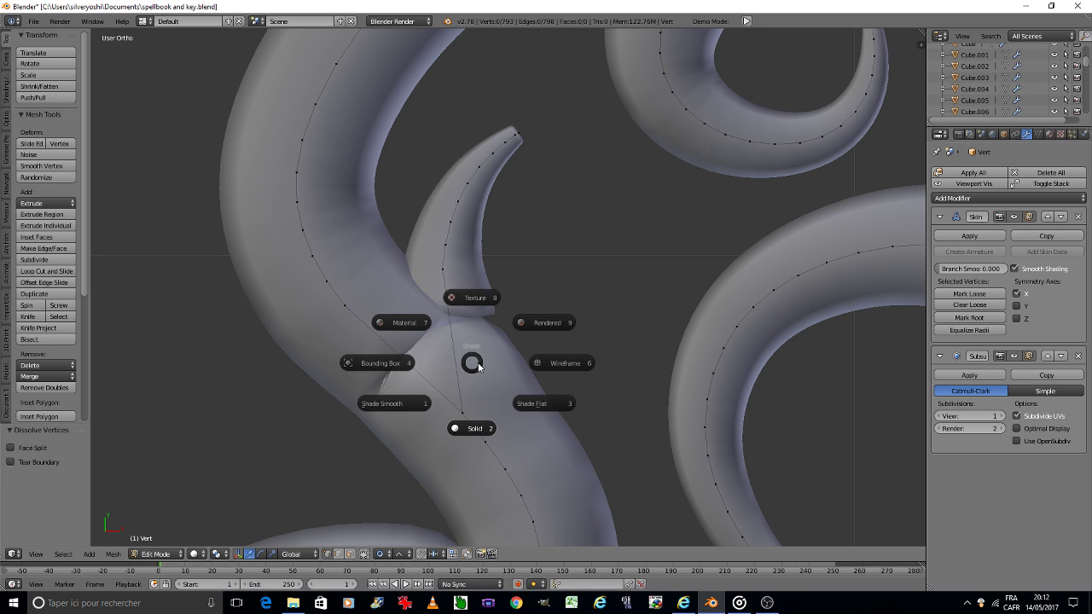
key(Escape)
key(ctrl+z)
Smooth the branch junction by moving its vertex three times with proportional falloff.
right_click(462, 413)
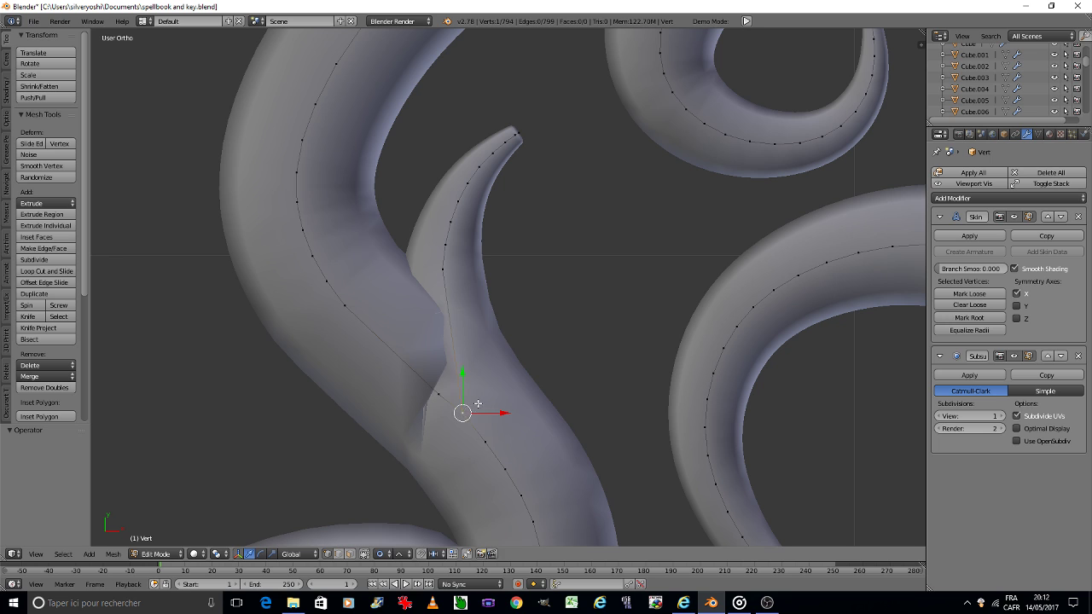
key(g)
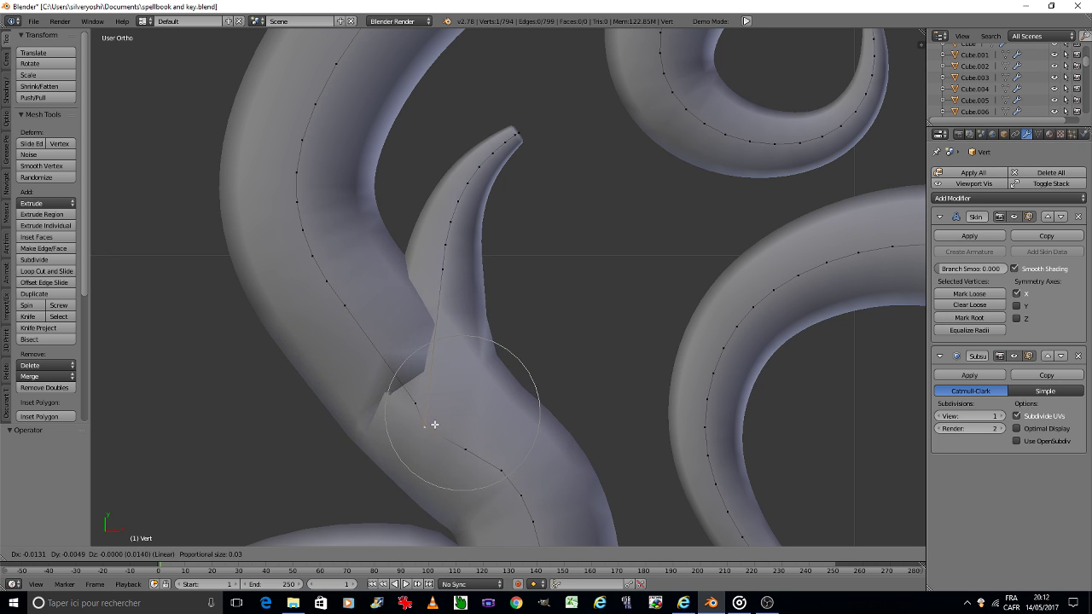
click(431, 403)
key(g)
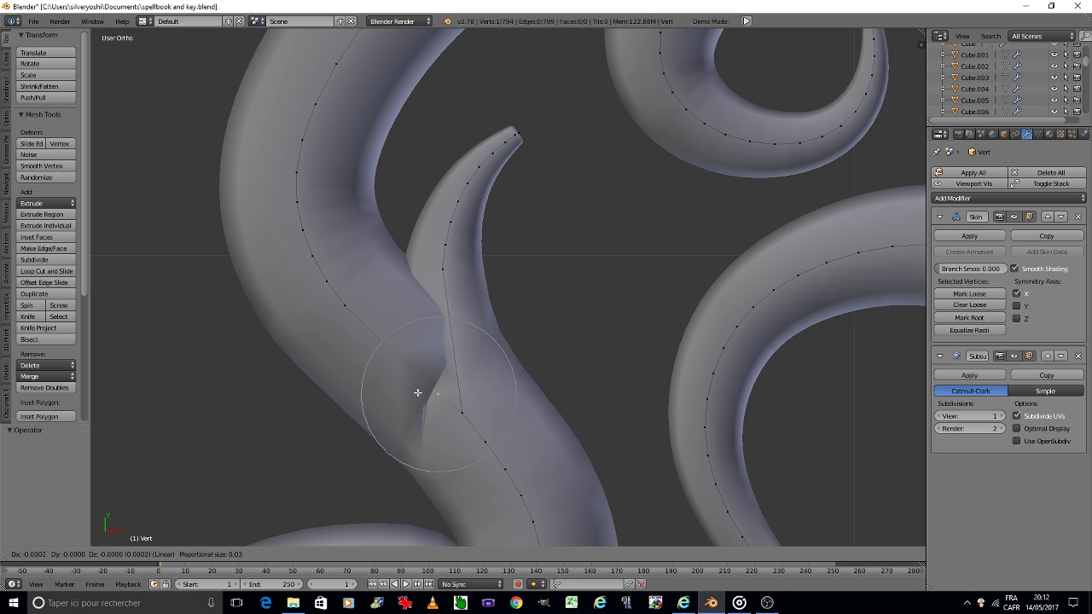
click(377, 335)
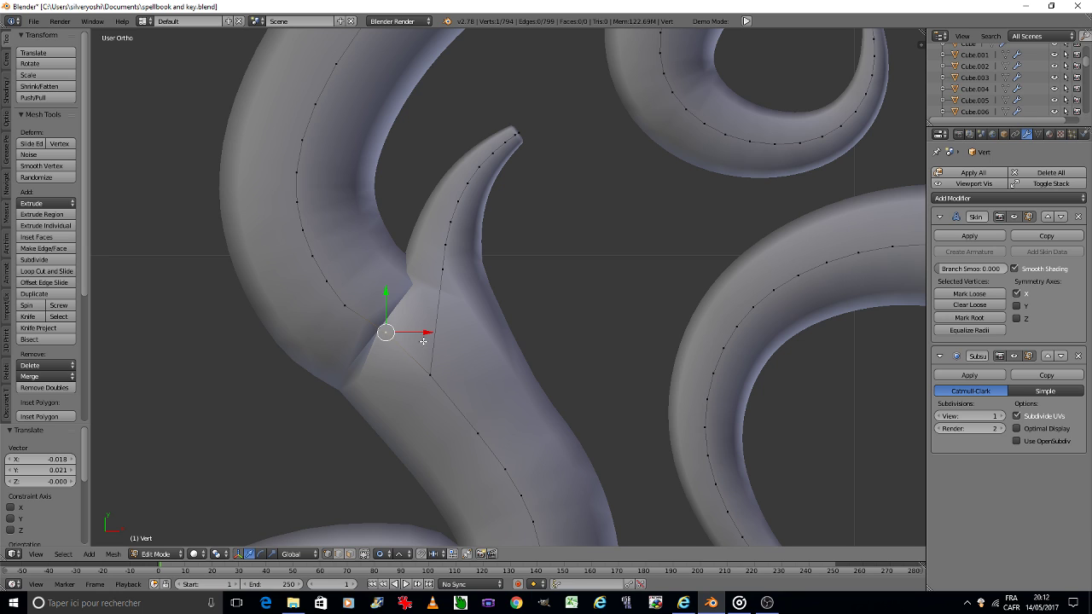
key(g)
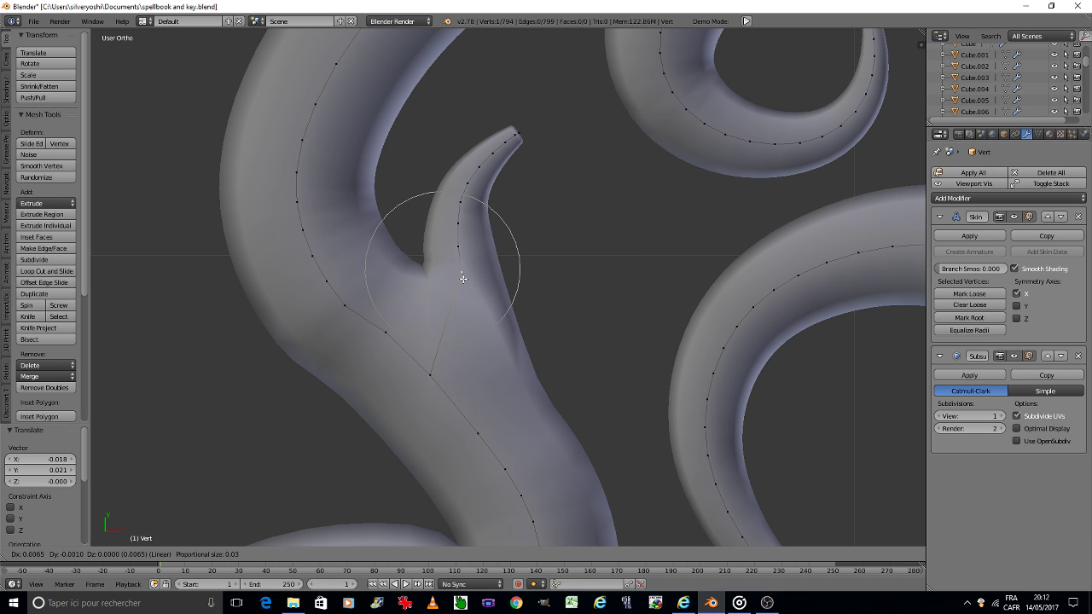
click(463, 278)
scroll(516, 308, down, 5)
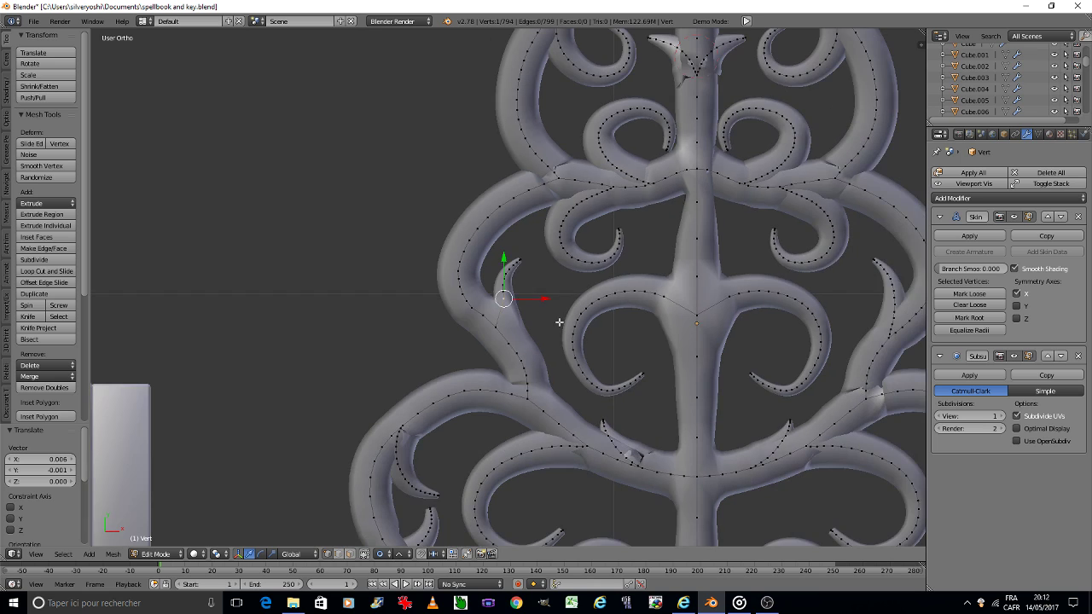
Select the entire ornament mesh and apply Mesh > Symmetrize.
key(a)
key(a)
click(122, 557)
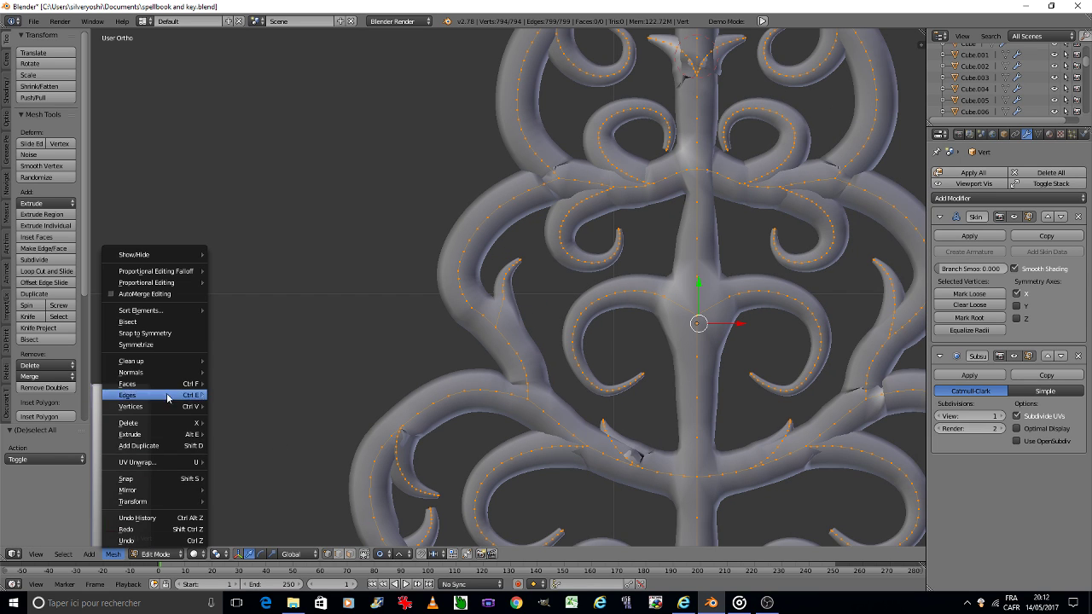
click(171, 339)
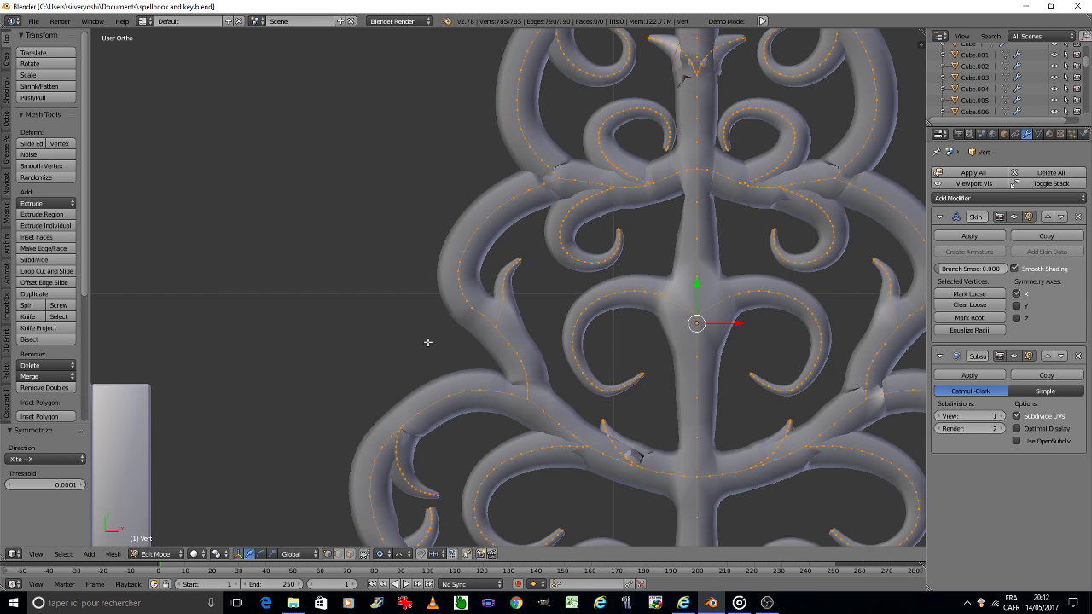
Dissolve the vertex chain from the stem crown to the left horn.
key(a)
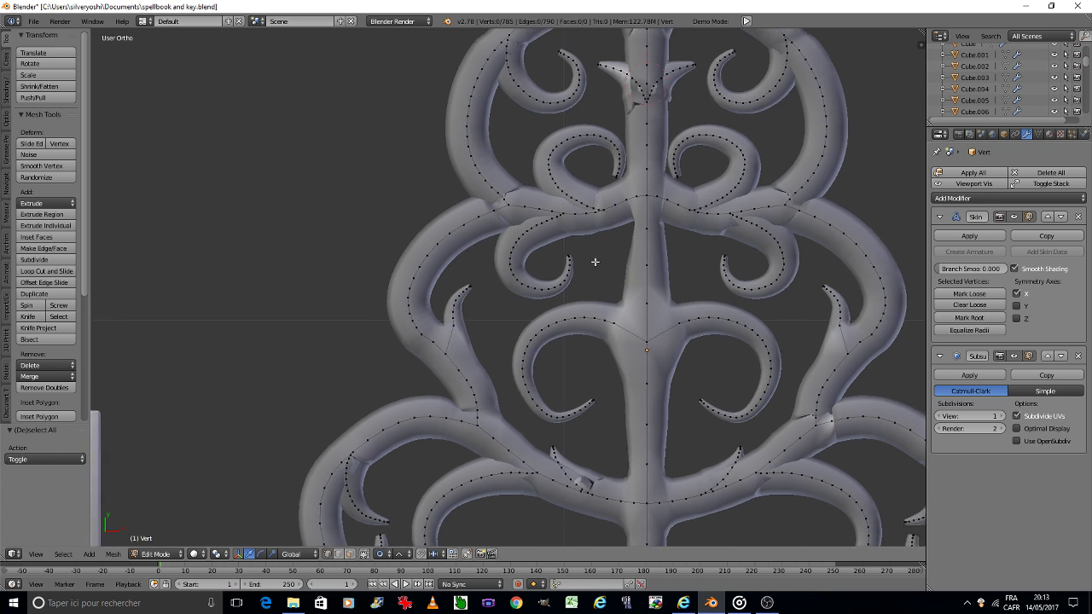
shift+middle_drag(661, 233, 487, 350)
scroll(547, 187, up, 5)
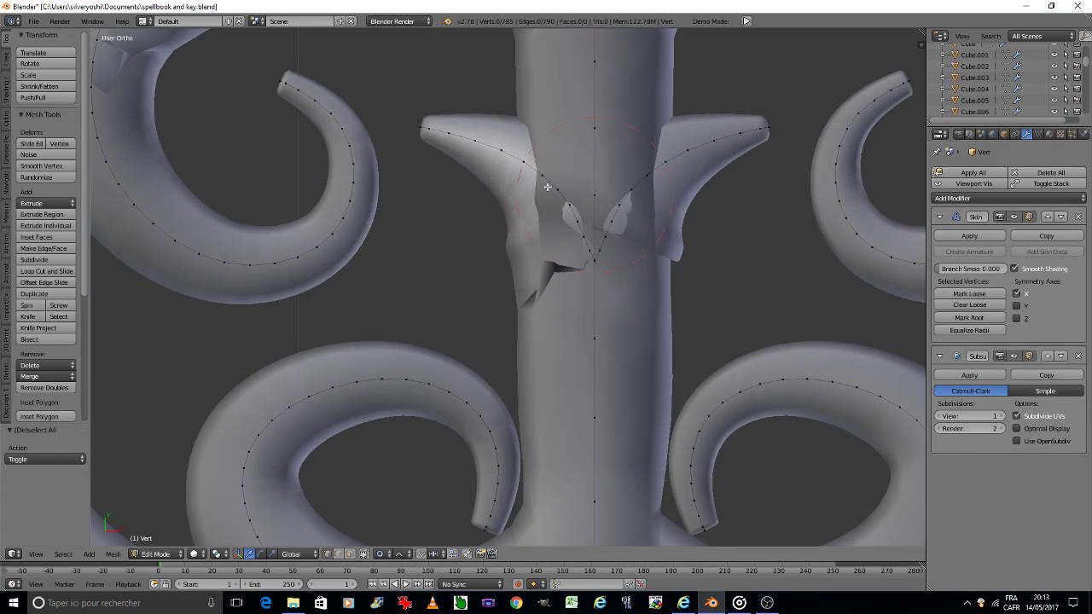
scroll(547, 187, up, 2)
right_click(595, 271)
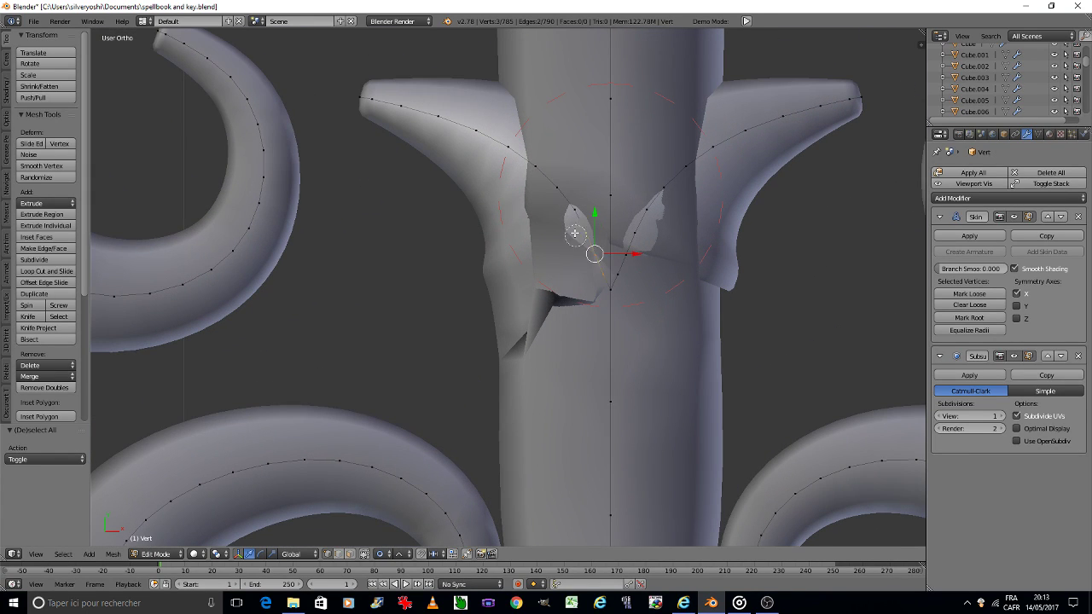
ctrl+right_click(539, 163)
key(x)
click(544, 177)
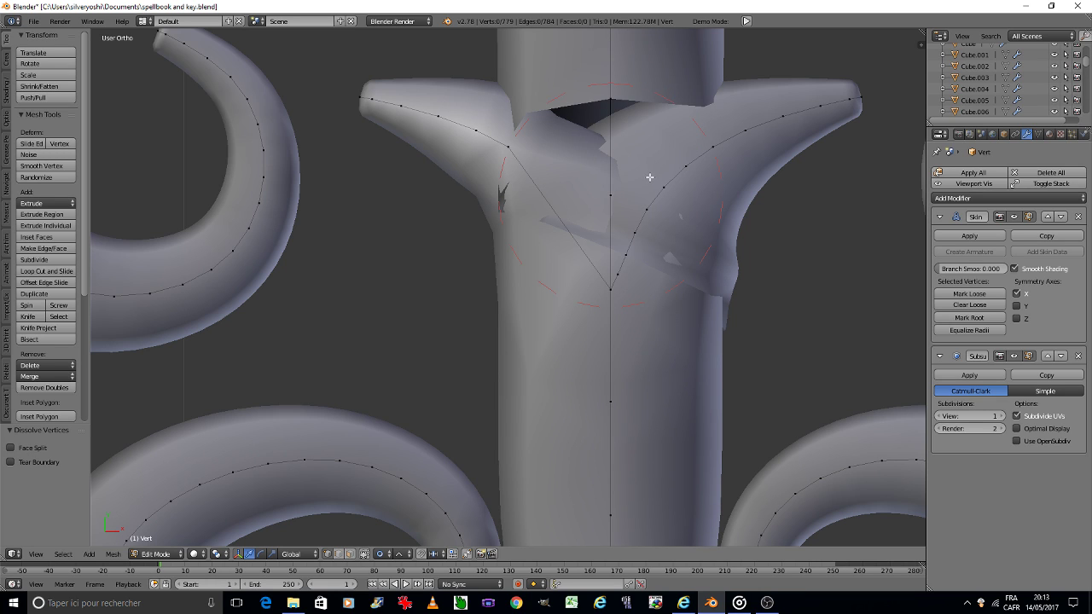
Symmetrize the mesh and dissolve a stem vertex, then undo back to the earlier mesh.
key(a)
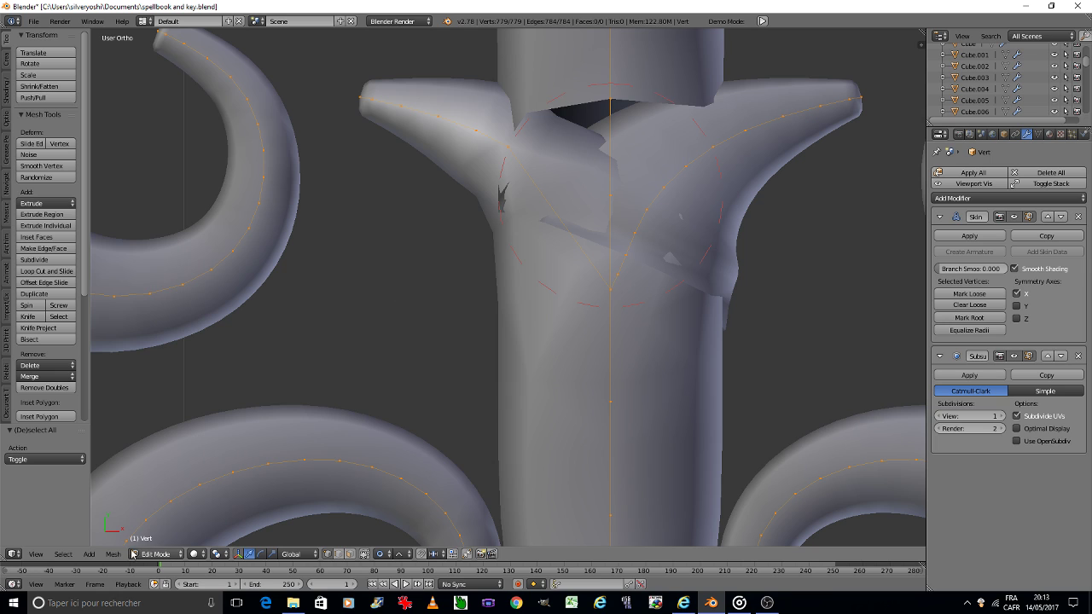
click(117, 554)
click(139, 342)
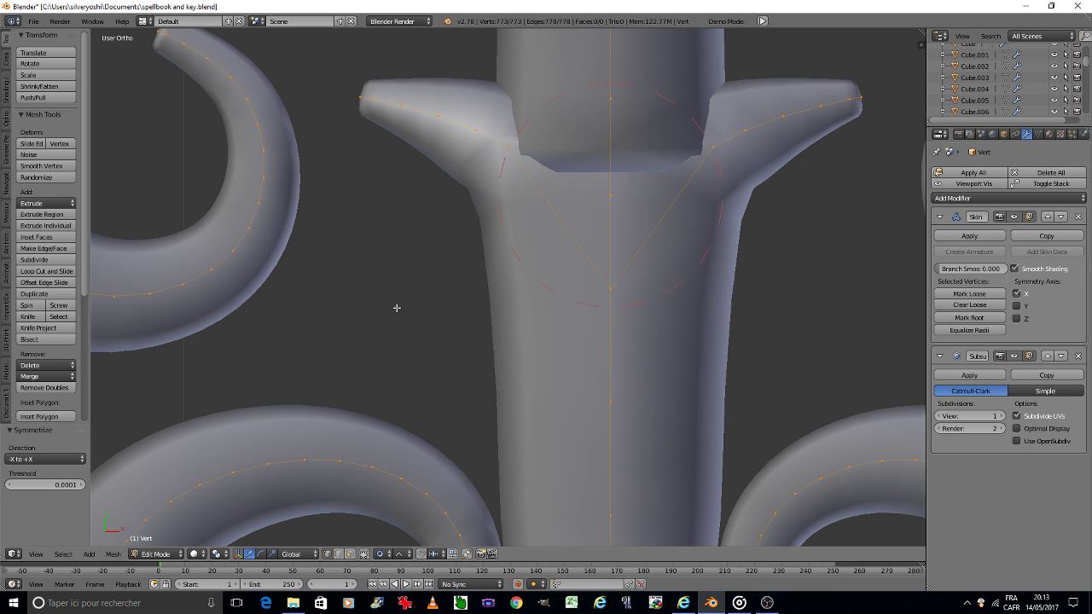
right_click(513, 156)
key(x)
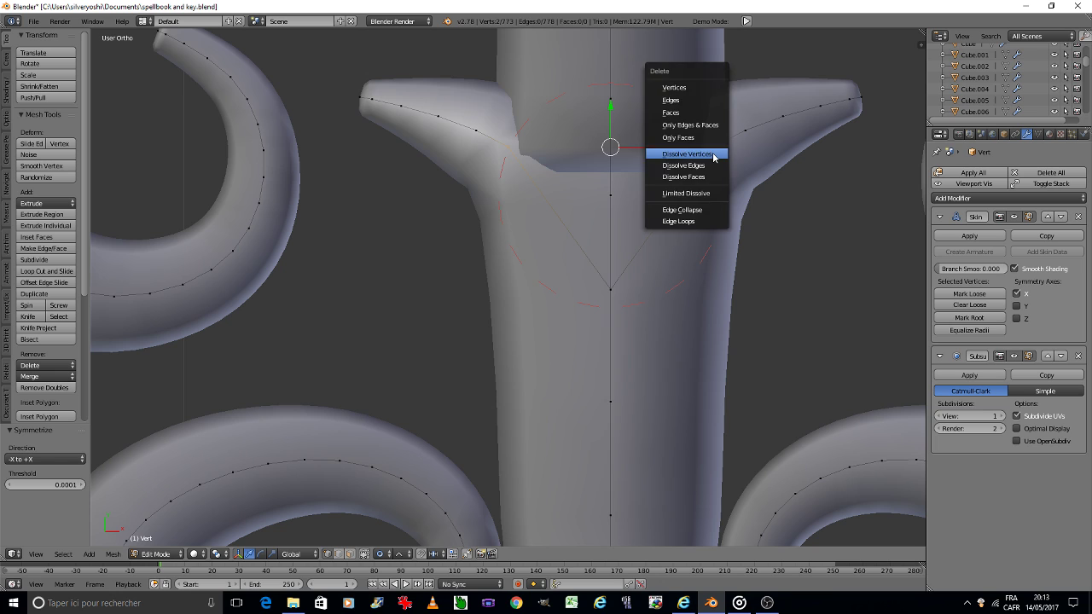
click(713, 153)
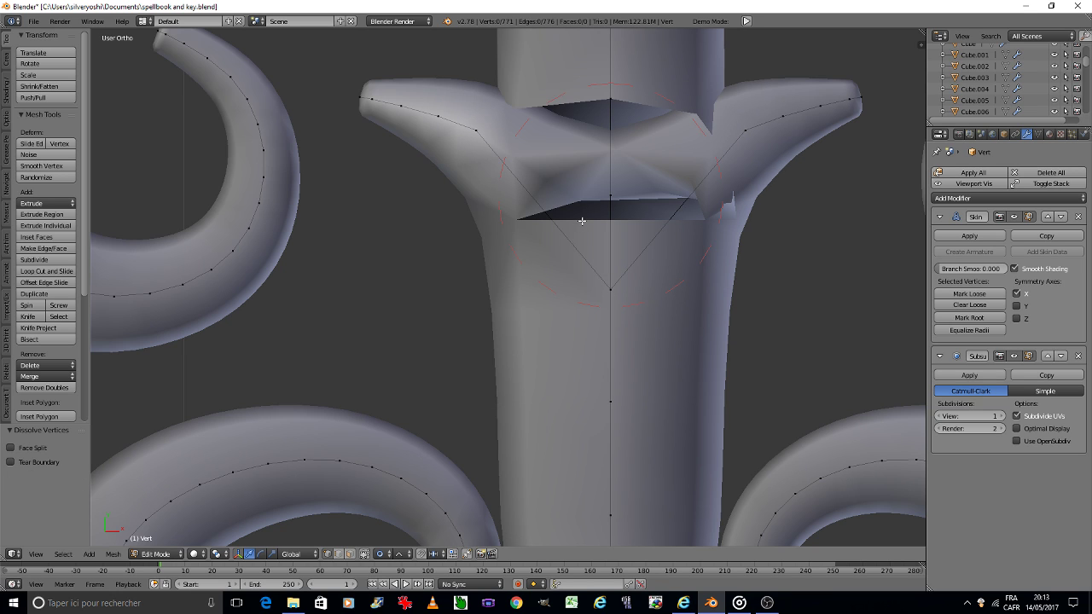
key(ctrl+z)
key(ctrl+z)
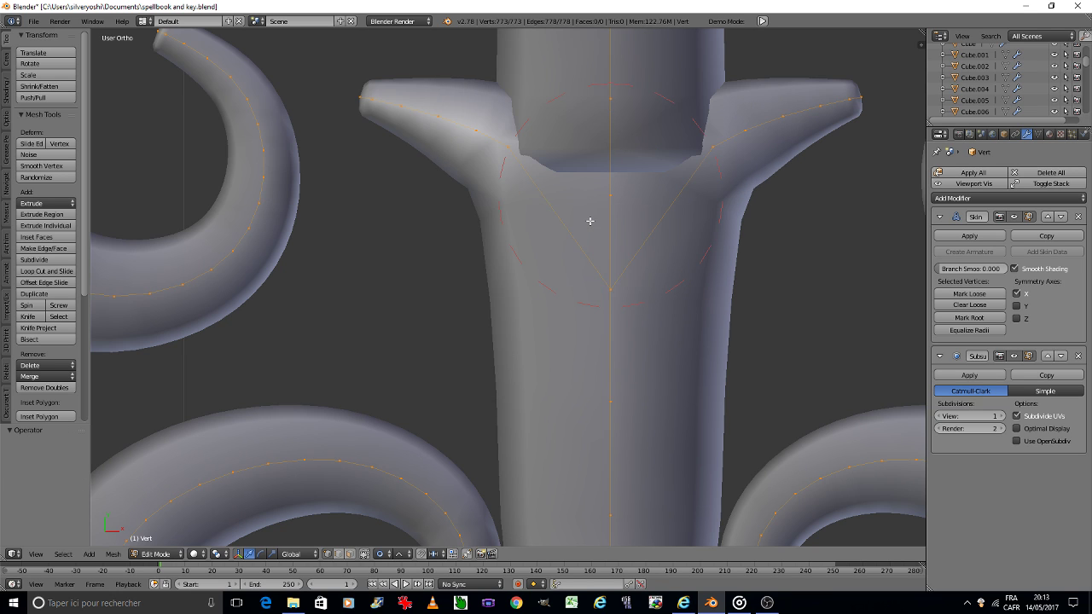
key(ctrl+z)
key(ctrl+z)
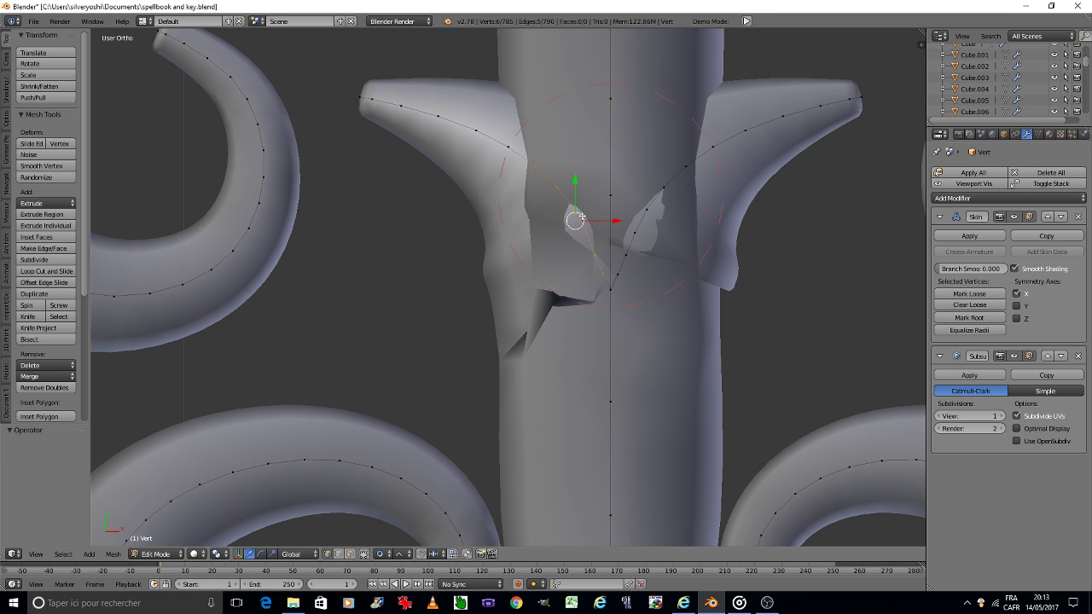
Select the curl-junction vertex and mark it as loose skin.
scroll(427, 209, down, 4)
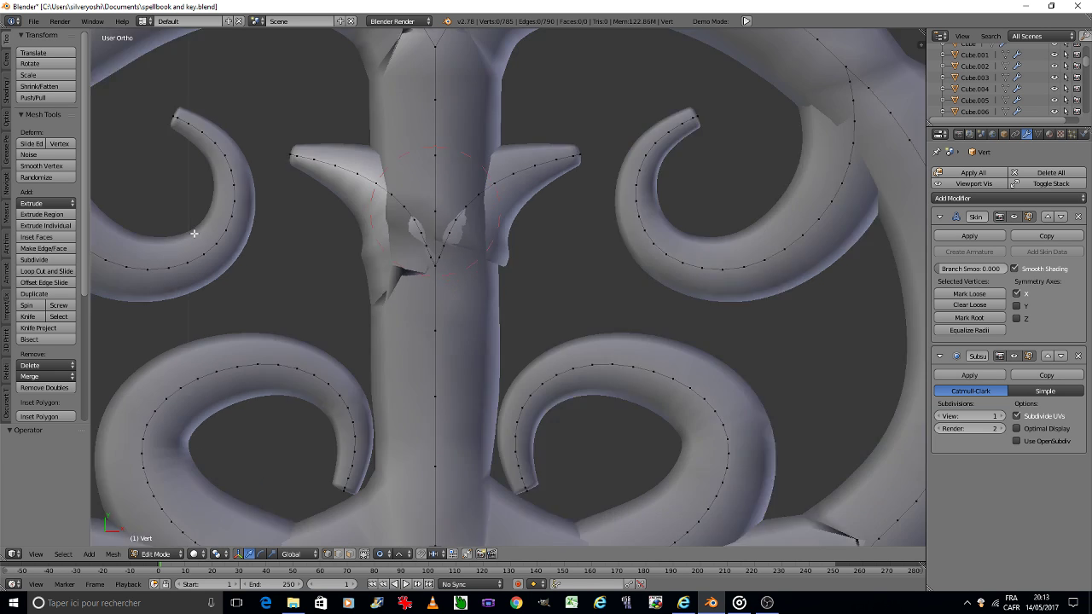
scroll(359, 205, down, 1)
scroll(342, 203, up, 1)
scroll(343, 202, up, 2)
scroll(342, 202, up, 3)
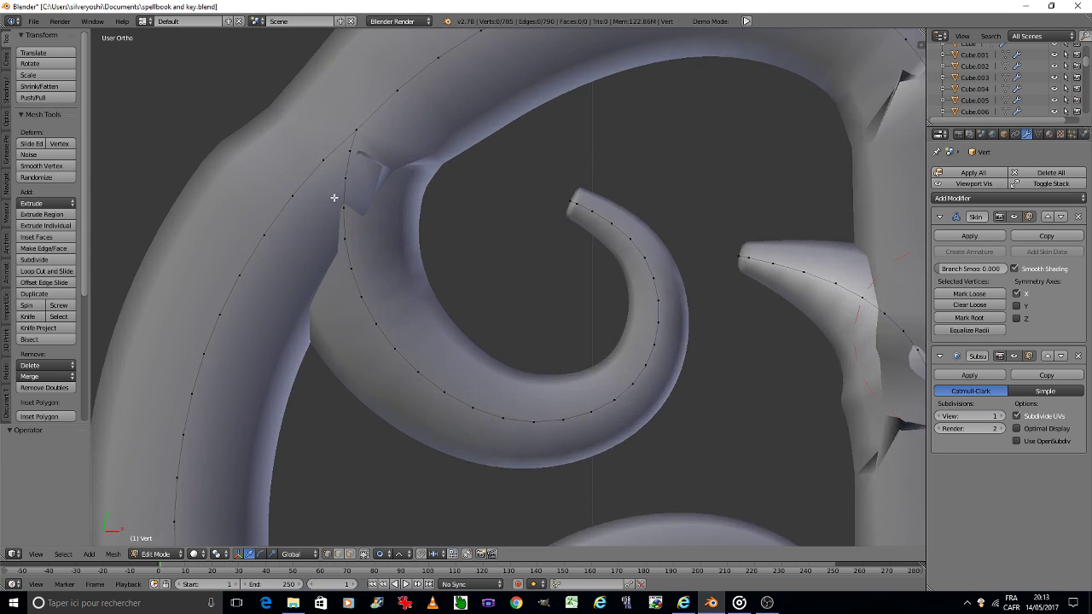
scroll(342, 198, up, 2)
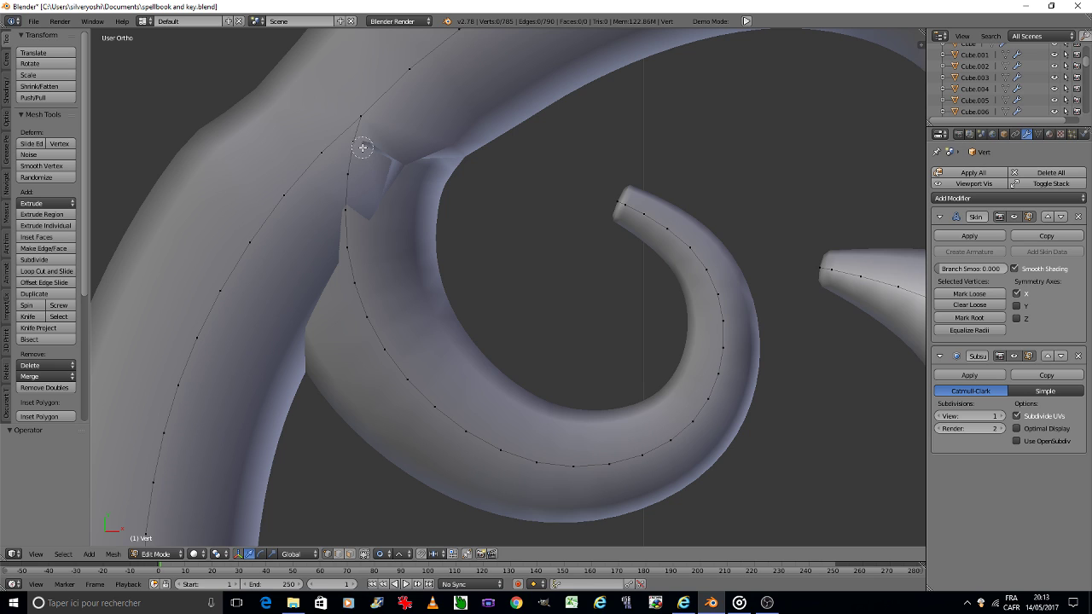
ctrl+right_click(349, 245)
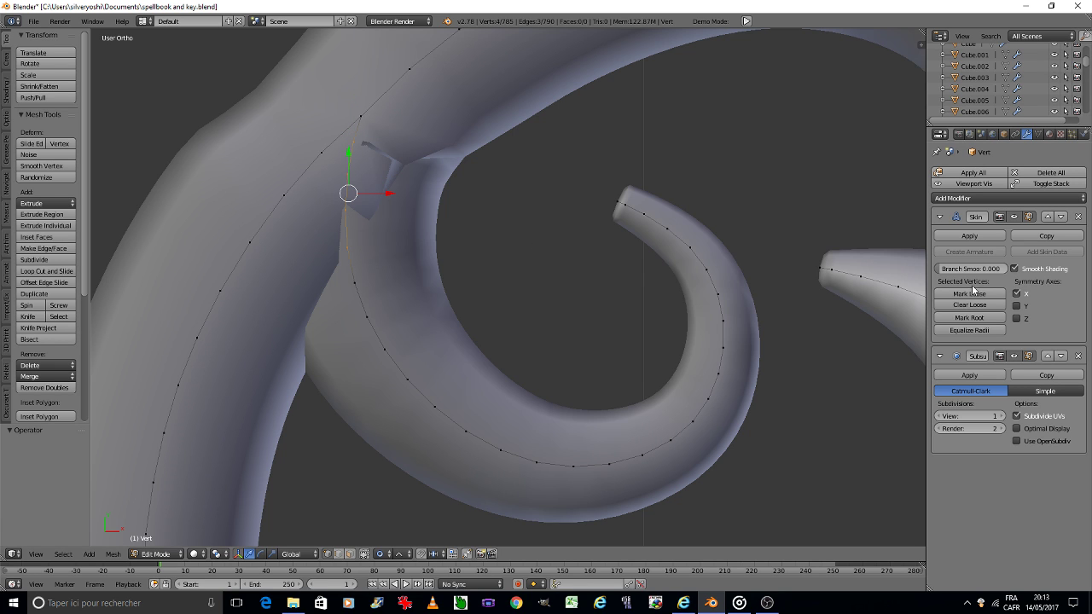
click(974, 294)
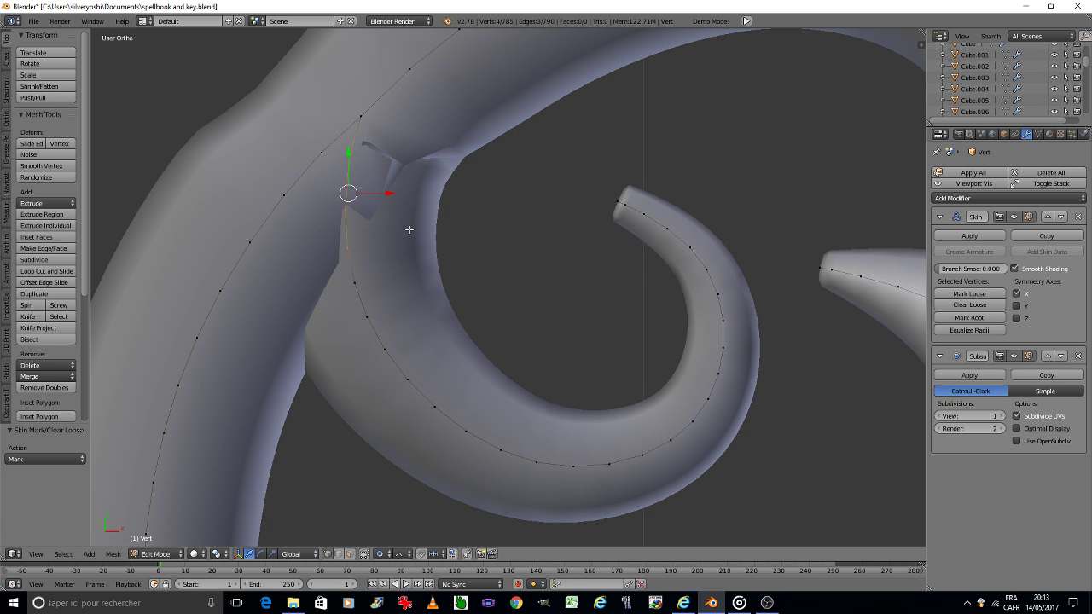
Move the curl-junction vertices with proportional falloff so the tube bends smoothly.
key(g)
right_click(448, 285)
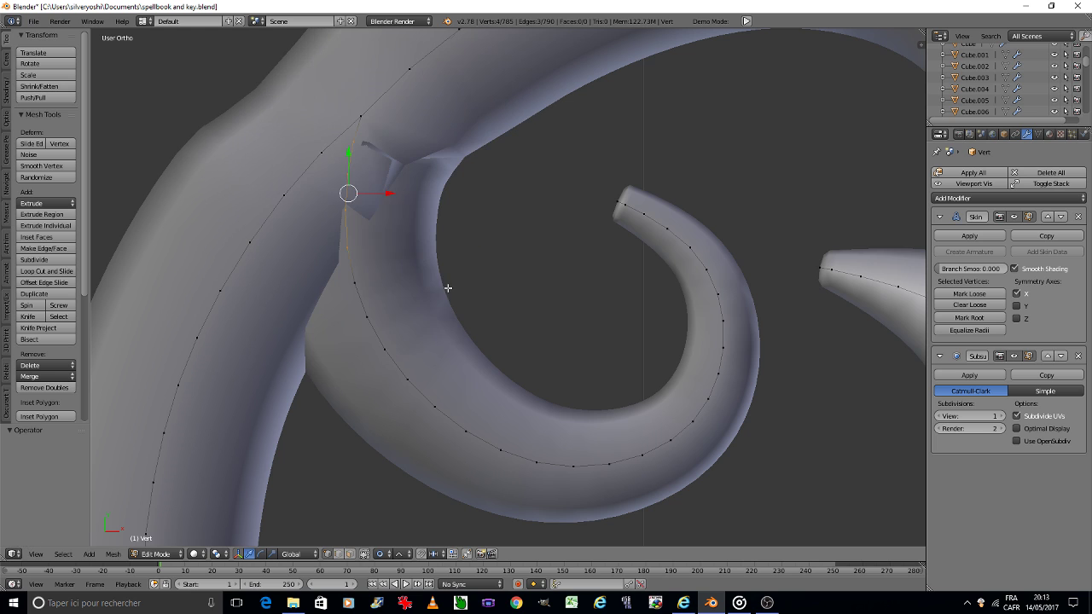
key(g)
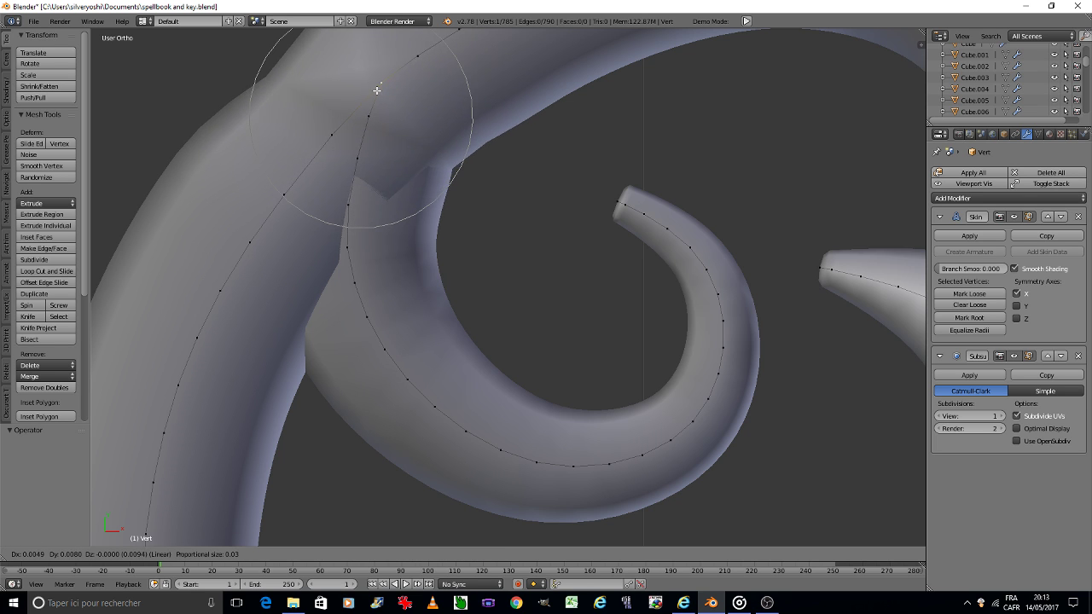
click(316, 57)
scroll(333, 145, down, 3)
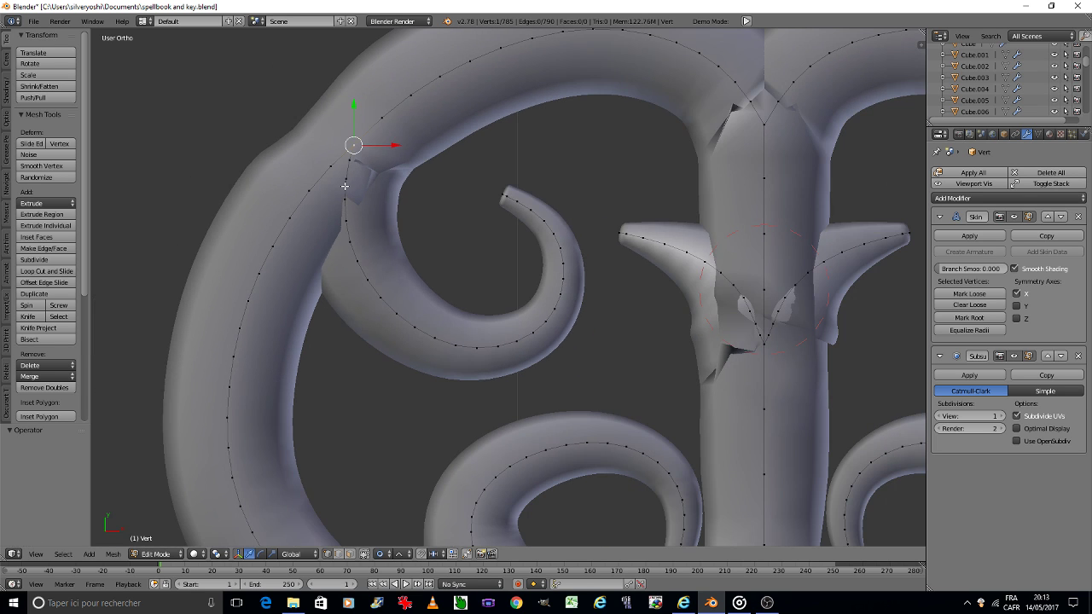
shift+right_click(385, 111)
key(g)
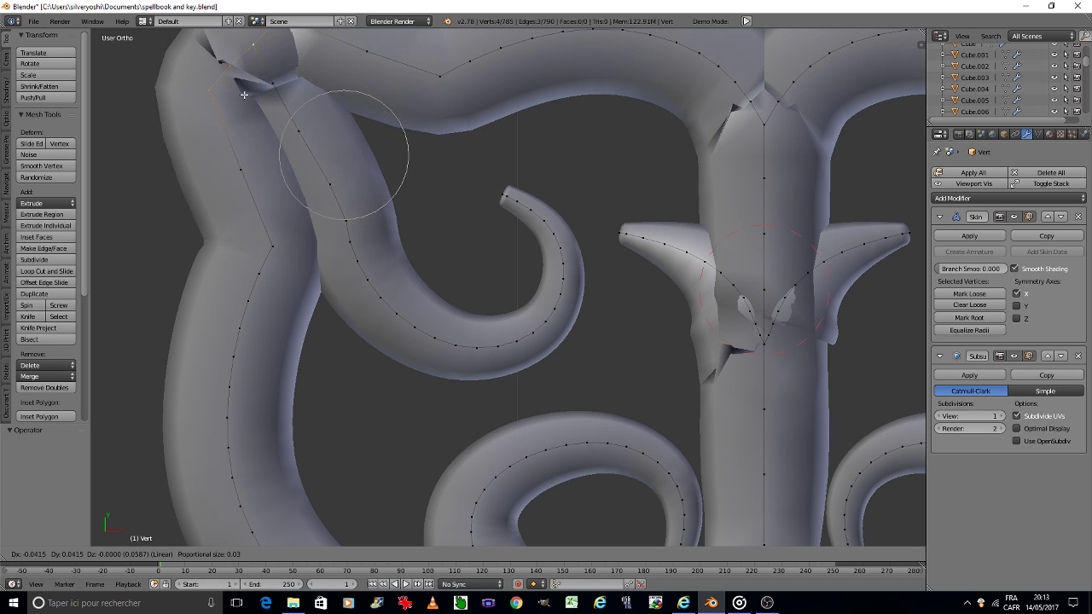
click(368, 190)
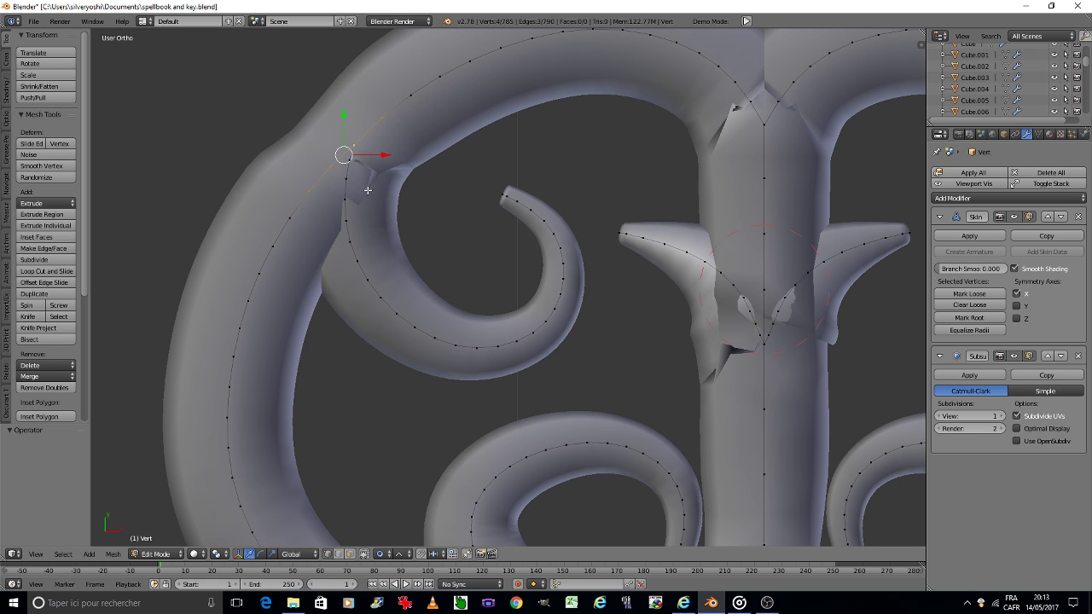
scroll(540, 254, down, 2)
scroll(540, 255, down, 4)
key(Tab)
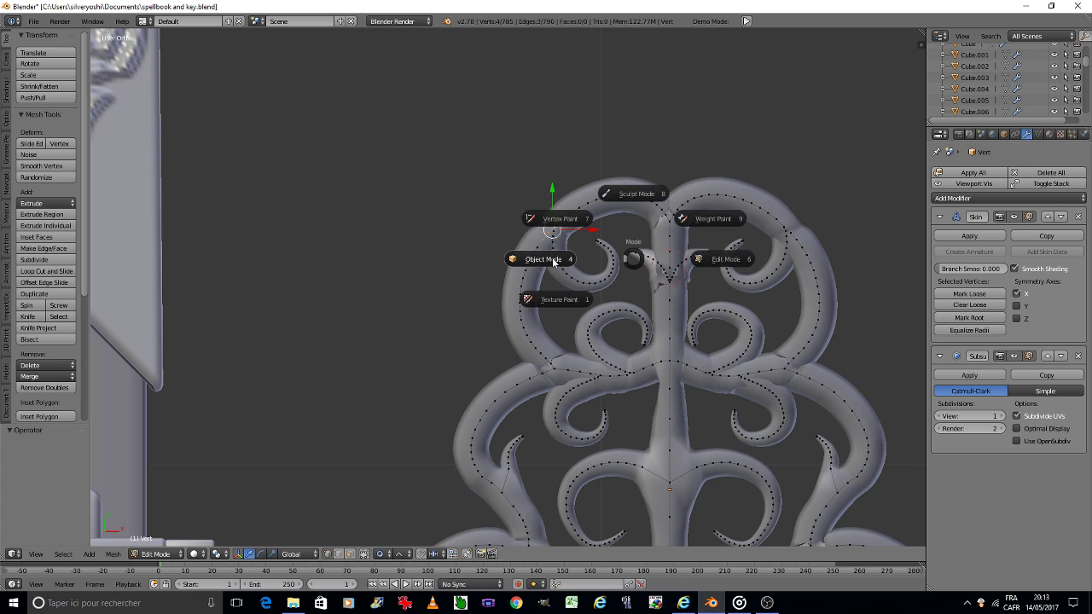
click(538, 254)
scroll(538, 254, down, 2)
shift+middle_drag(565, 296, 522, 208)
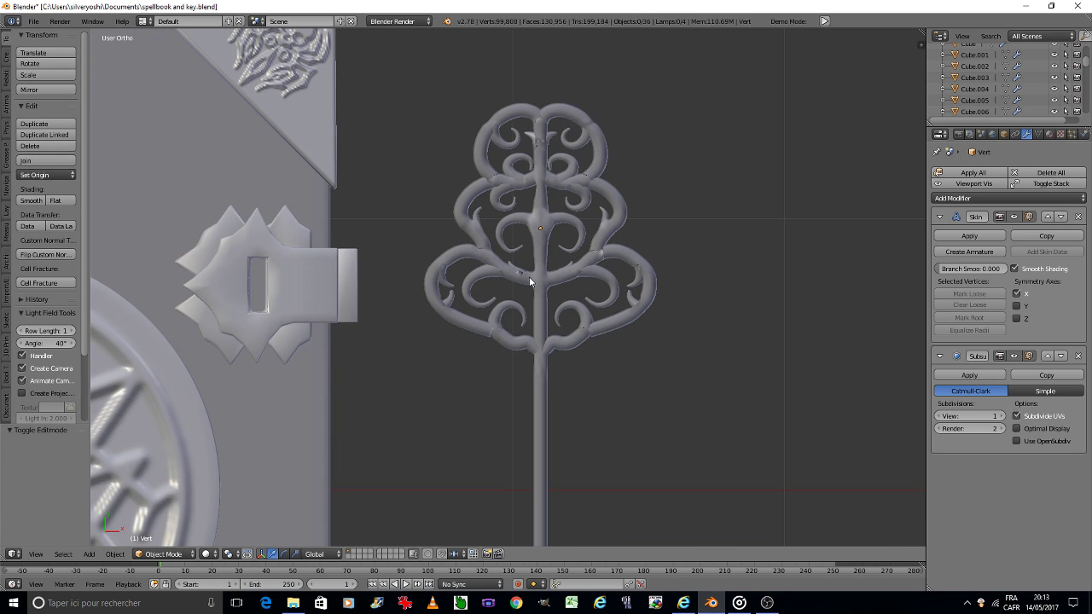
scroll(529, 277, up, 1)
scroll(527, 271, up, 1)
scroll(526, 272, up, 3)
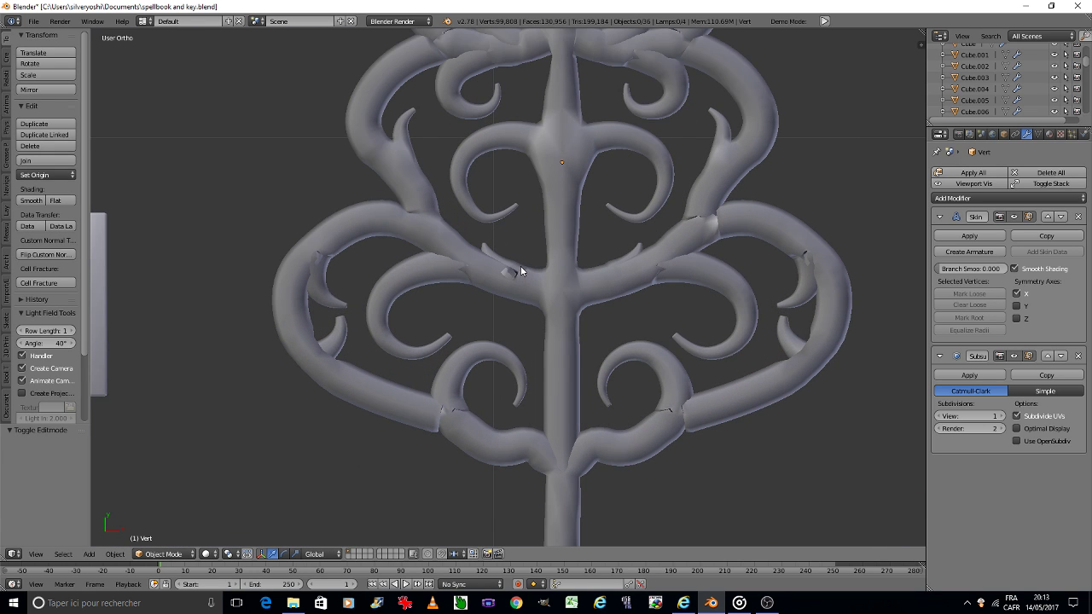
scroll(518, 270, up, 1)
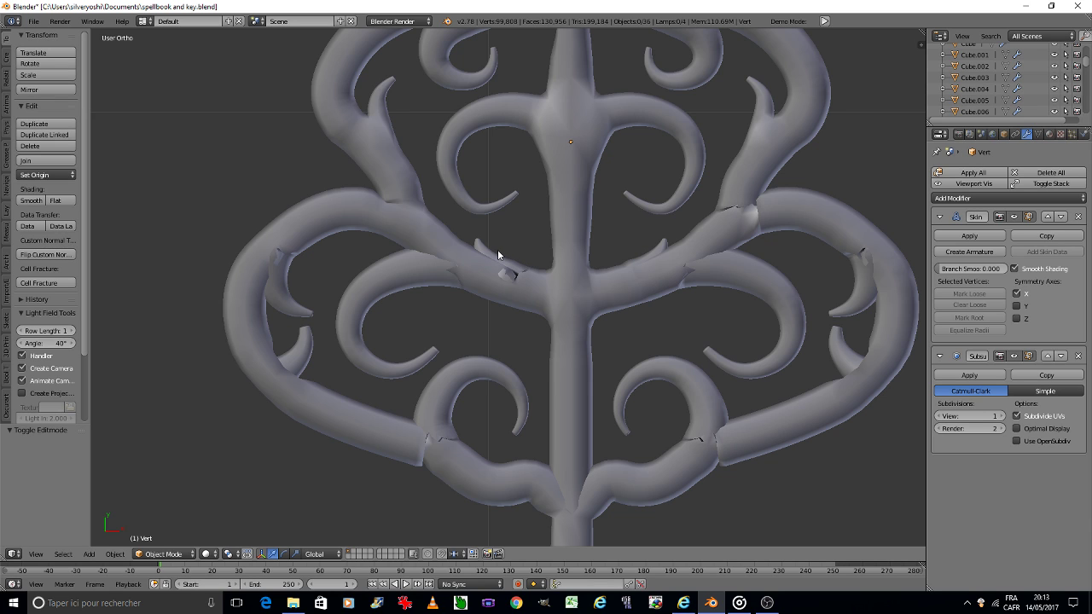
key(Tab)
Select the vertices of the left inner curl and change the soft-falloff editing setting.
click(555, 251)
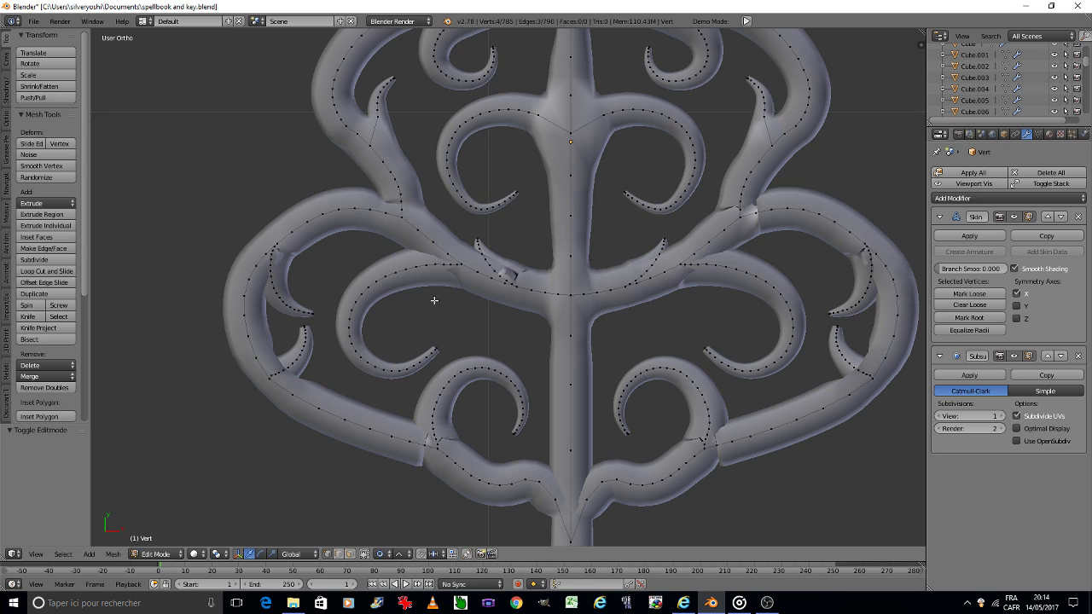
scroll(434, 293, up, 3)
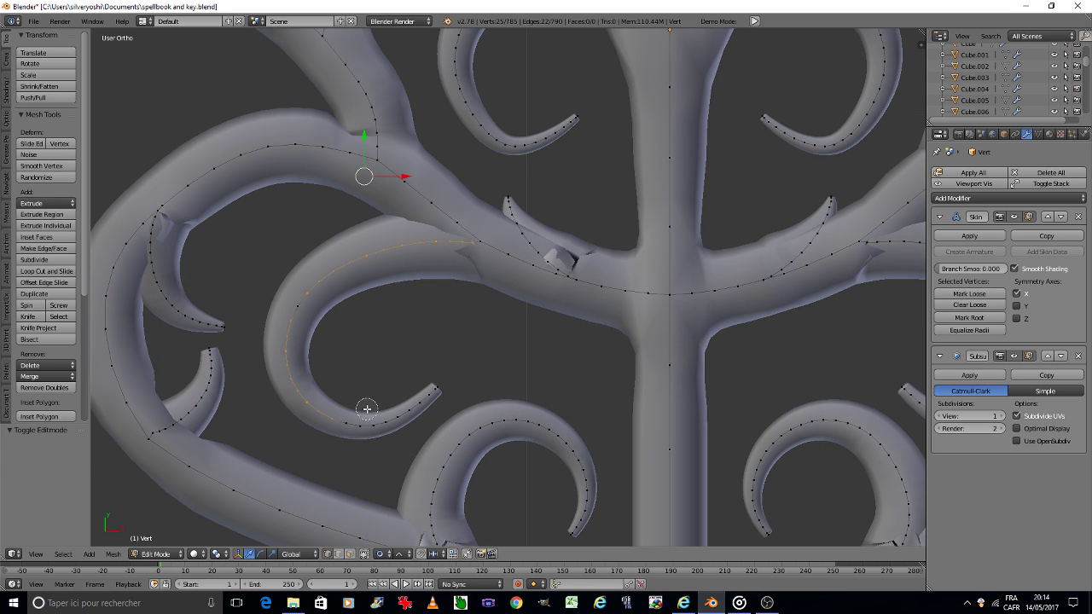
key(a)
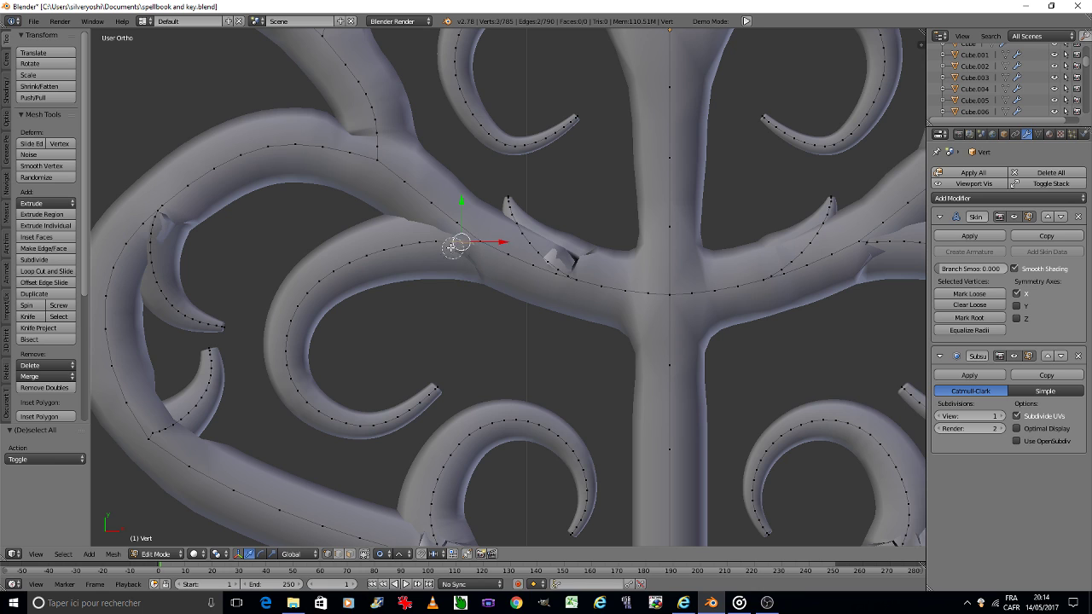
mouse_move(451, 246)
mouse_down()
mouse_move(397, 421)
mouse_move(437, 392)
mouse_up()
key(g)
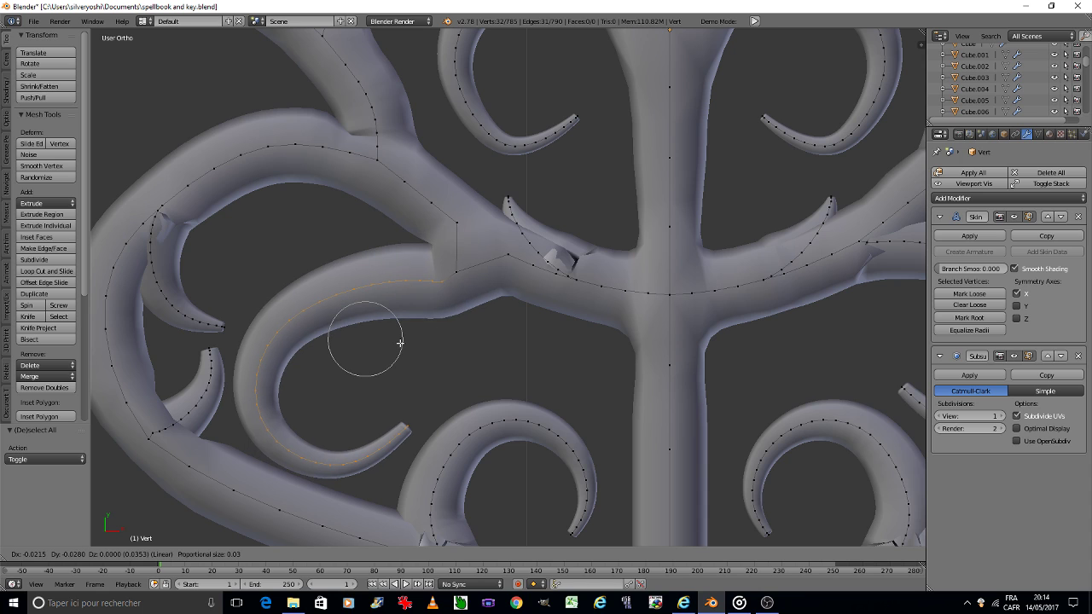
click(389, 363)
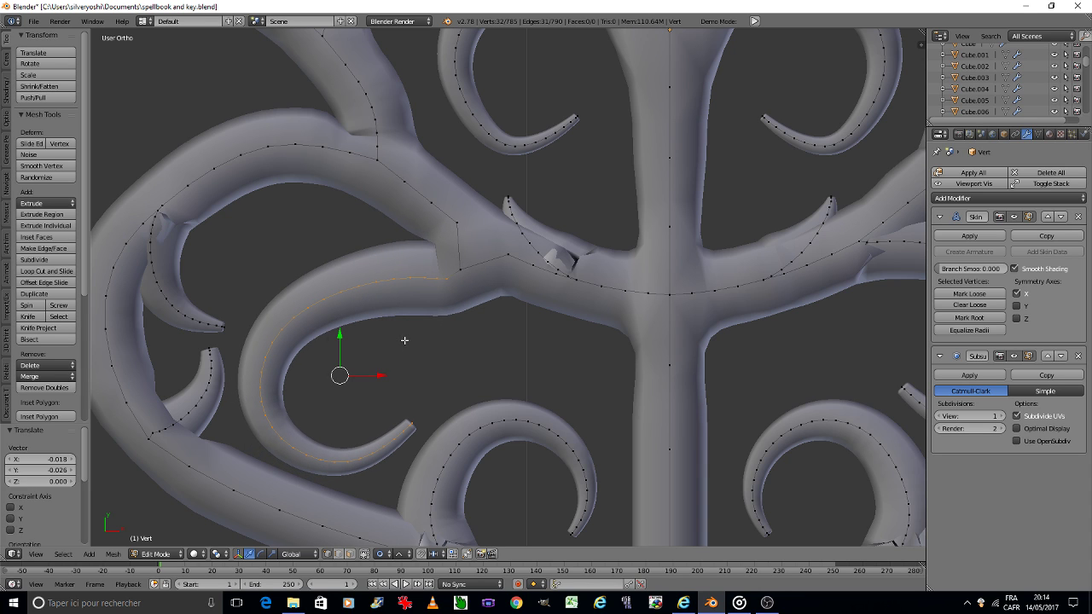
key(ctrl+z)
click(384, 554)
click(395, 513)
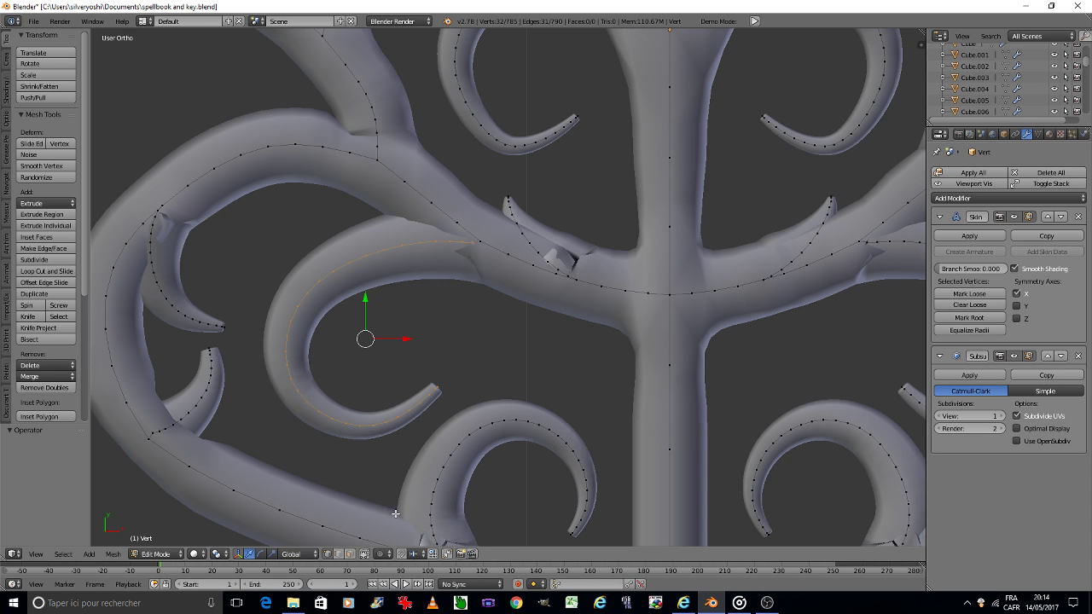
Shift the left curl left and down, rotate it, then nudge it slightly up and right.
key(g)
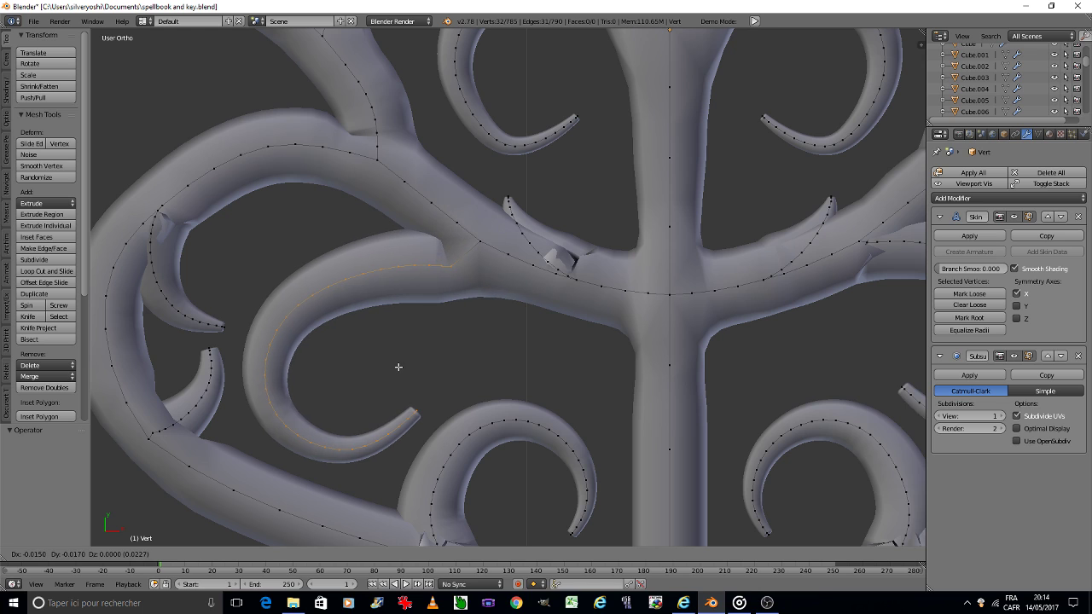
click(398, 366)
key(r)
click(453, 324)
key(g)
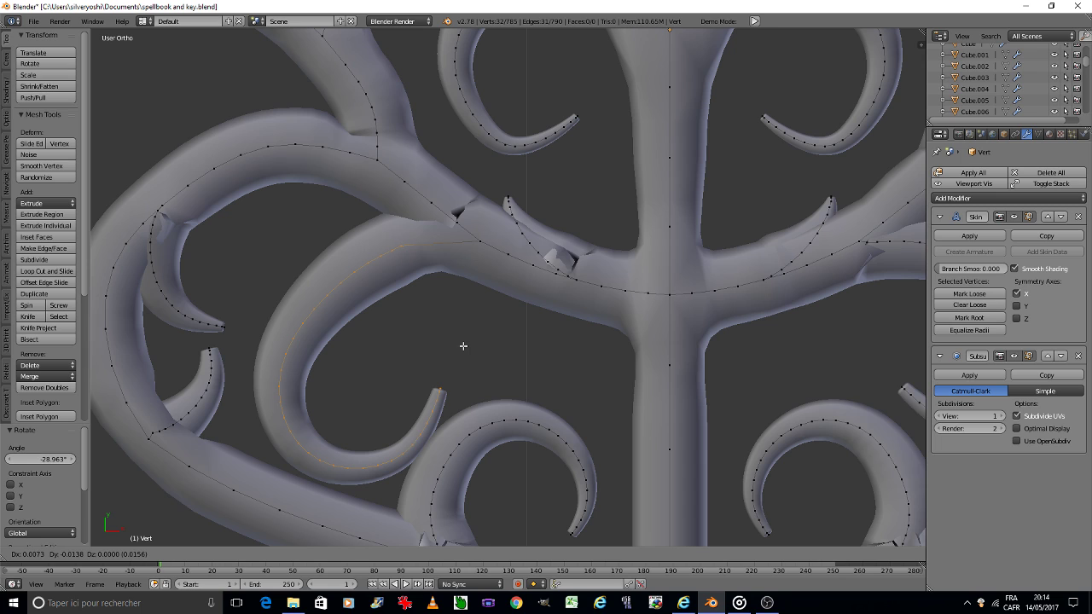
click(463, 346)
Reposition the vertex joining the curl to the upper branch into a smoother bend.
right_click(461, 213)
key(g)
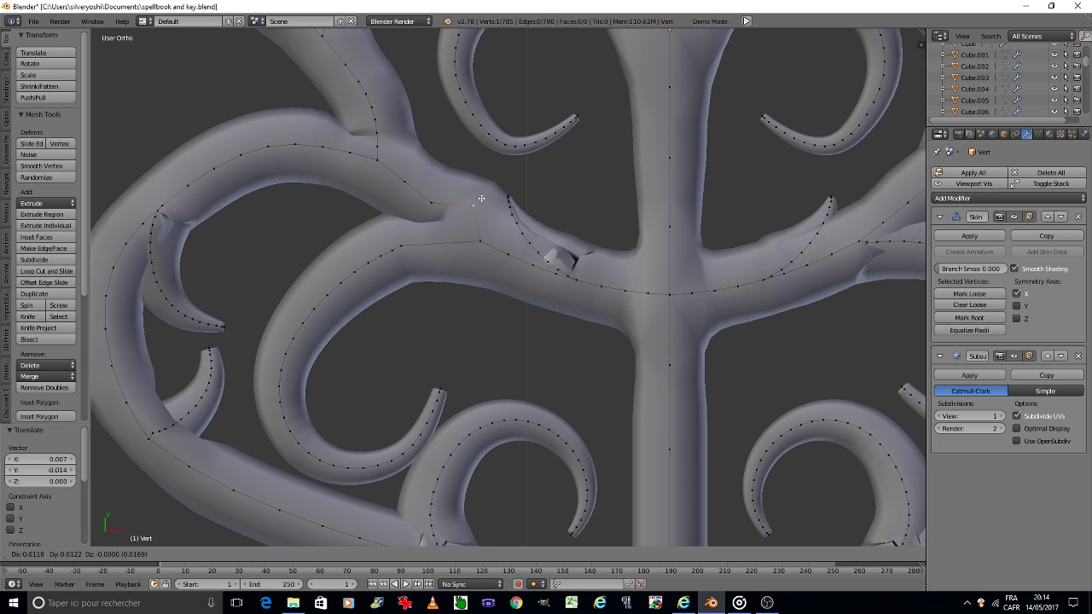
click(478, 202)
key(g)
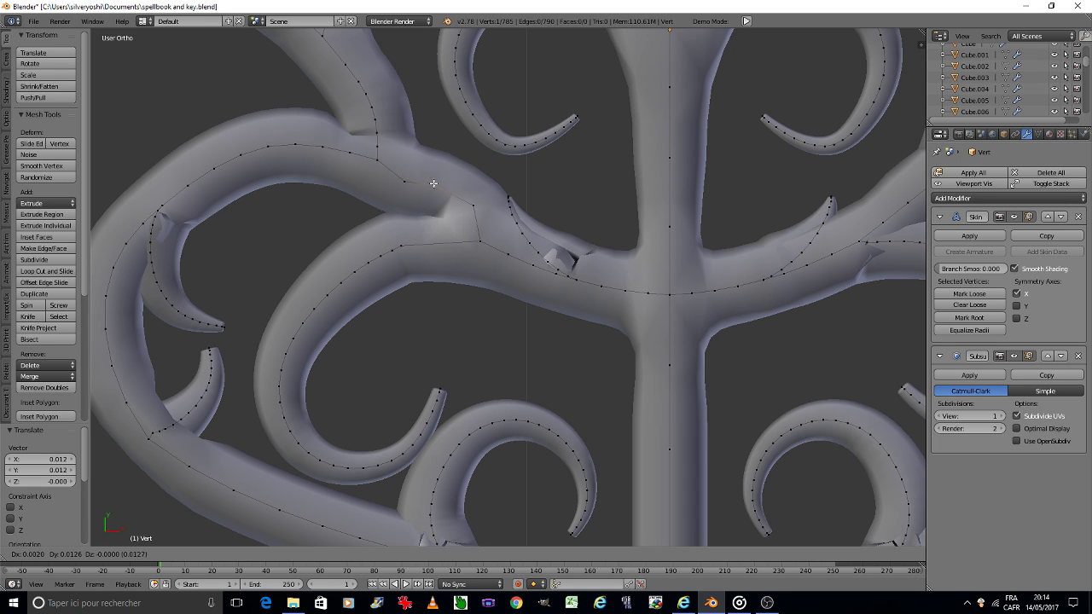
click(433, 183)
key(g)
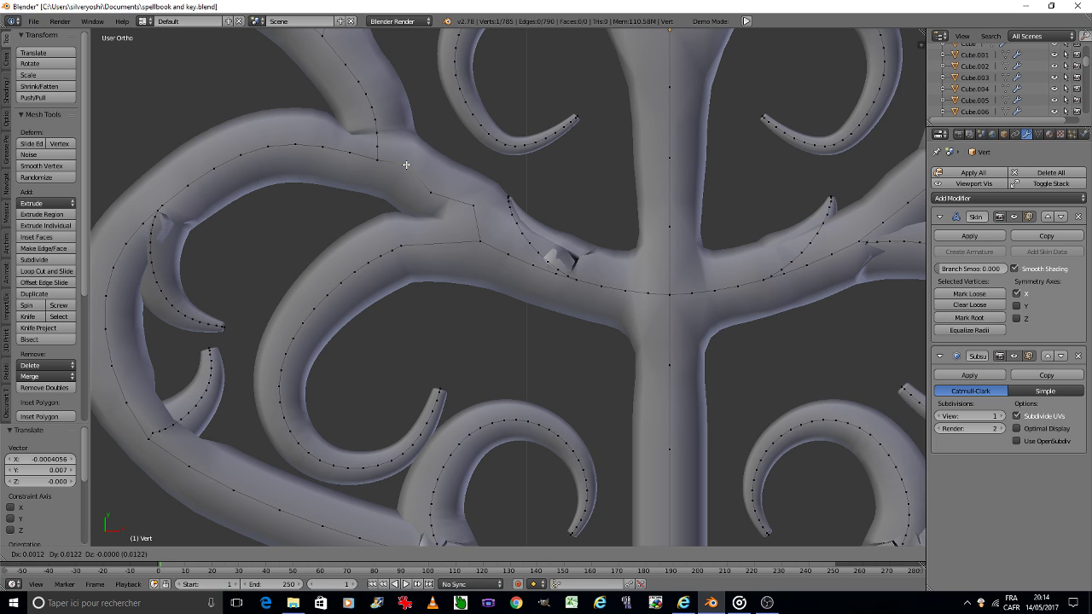
click(406, 164)
key(g)
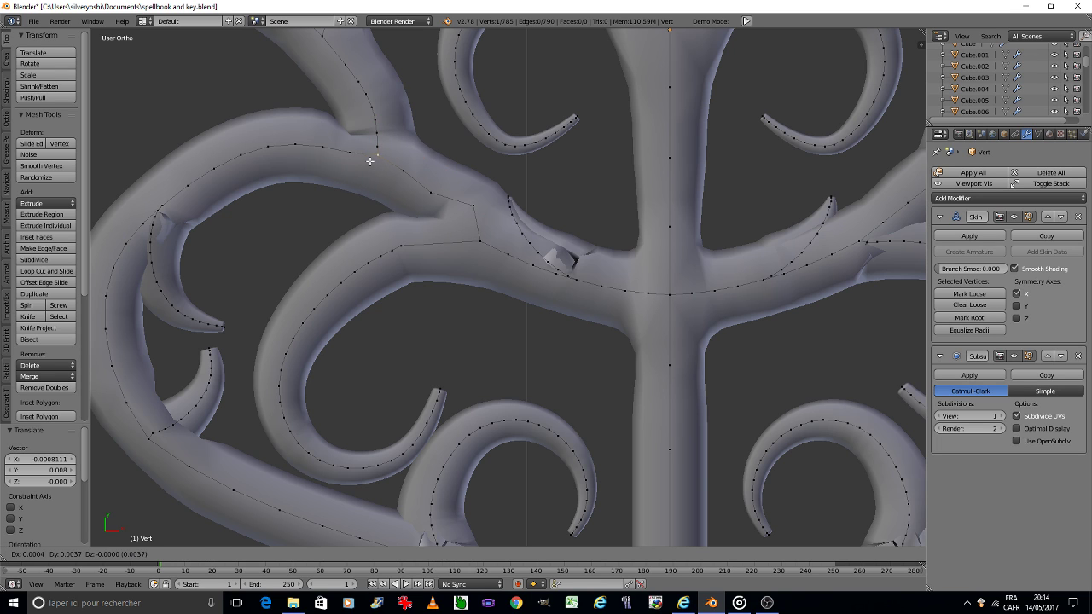
click(371, 160)
key(g)
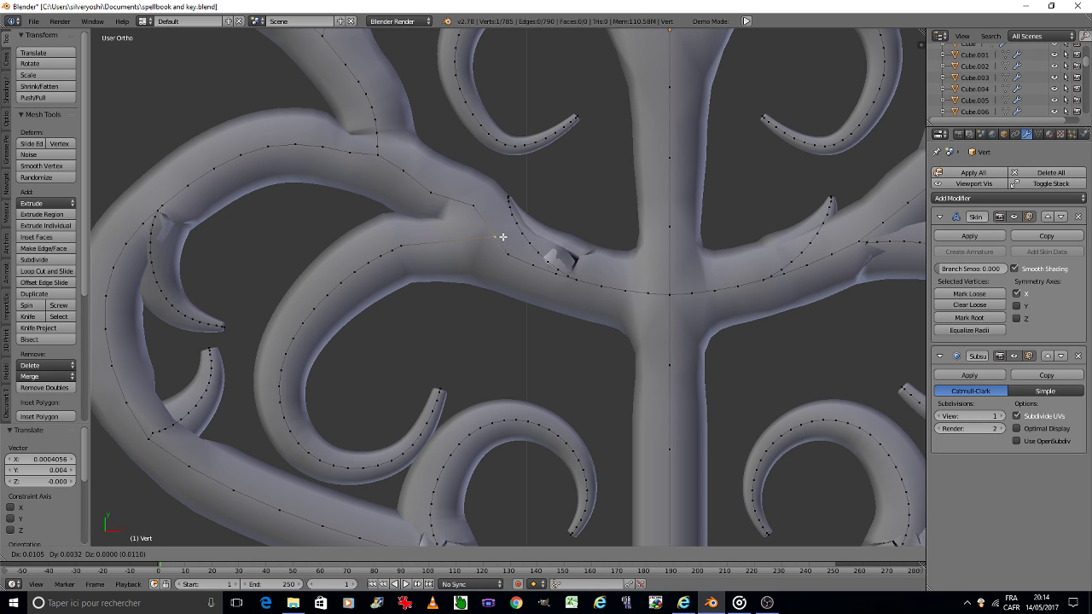
click(503, 236)
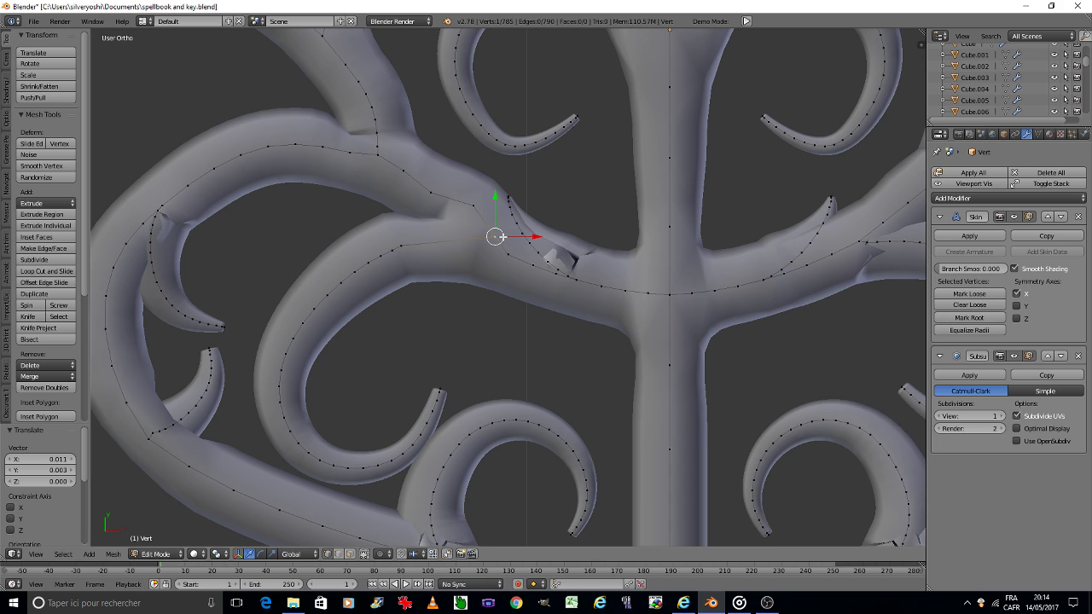
Move the curl's tip vertex and rotate it -22.726° so it turns upward.
key(a)
right_click(435, 392)
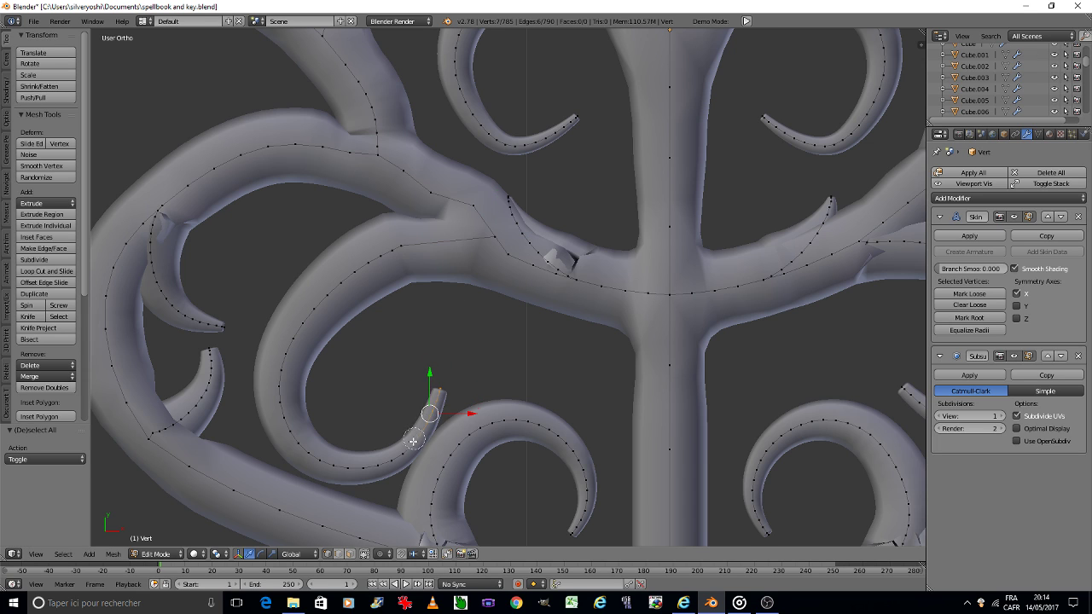
key(g)
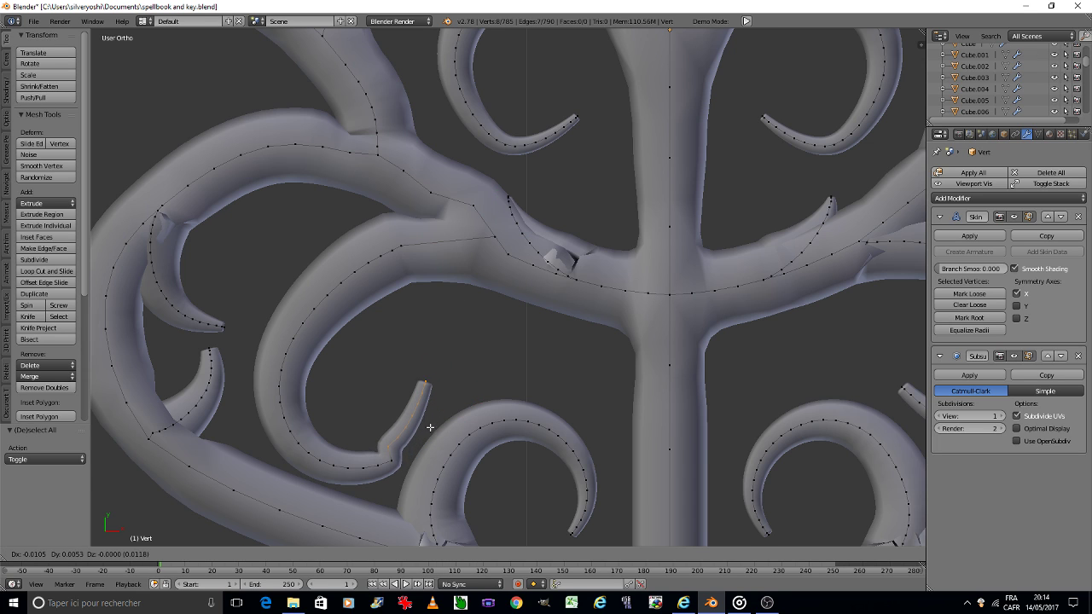
click(431, 429)
key(r)
click(462, 429)
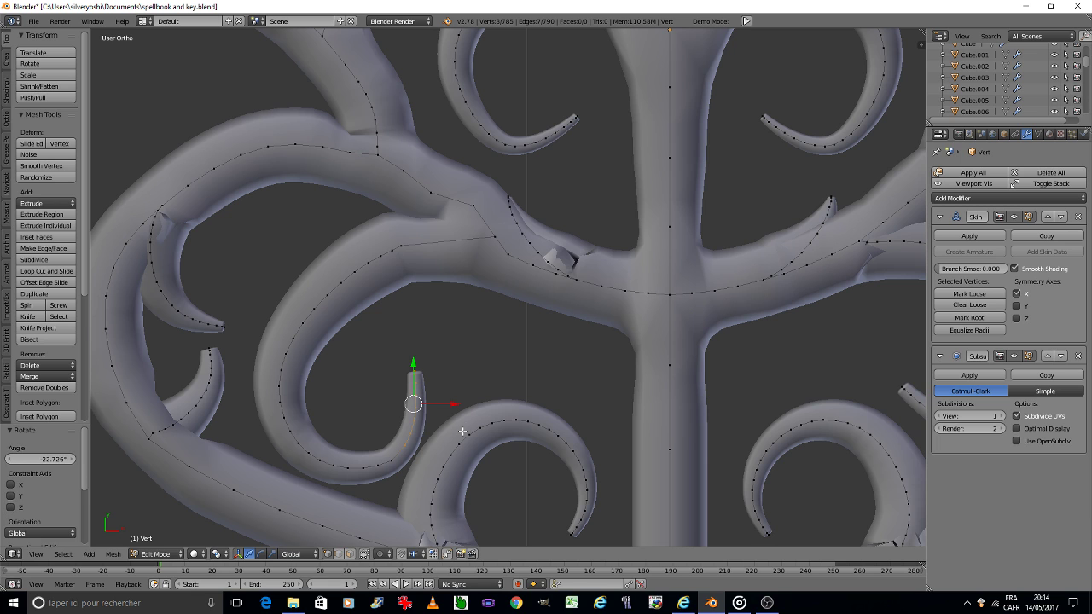
key(a)
shift+middle_drag(466, 463, 463, 261)
Circle-select the lower-left hook, move it up and right, and tilt it about 14°.
scroll(498, 332, down, 2)
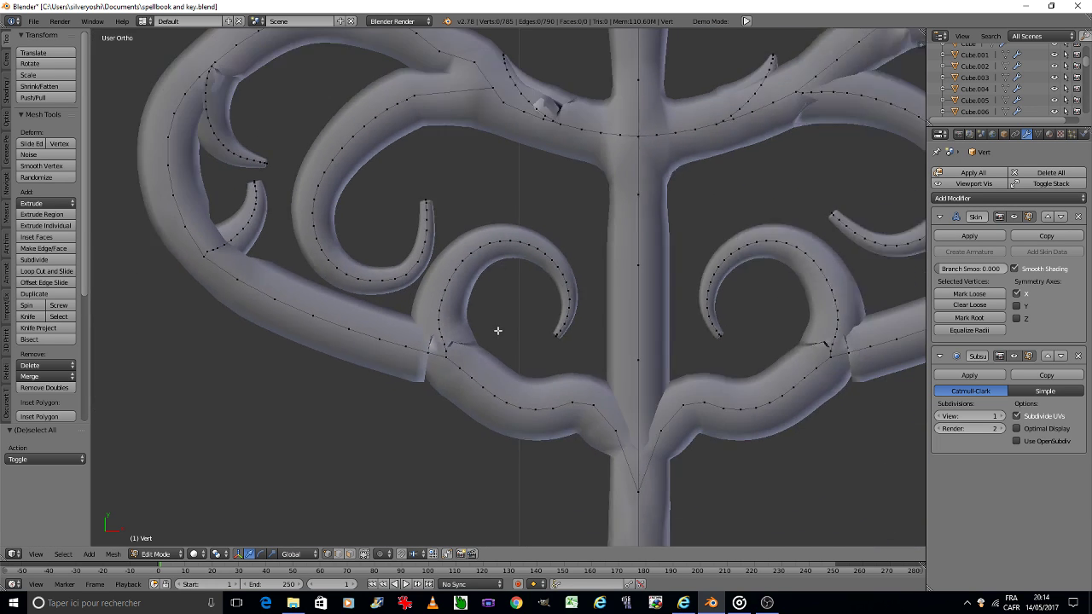
scroll(475, 326, up, 2)
key(c)
mouse_move(588, 349)
mouse_down()
mouse_move(543, 210)
mouse_move(468, 236)
mouse_move(432, 326)
mouse_move(442, 351)
mouse_up()
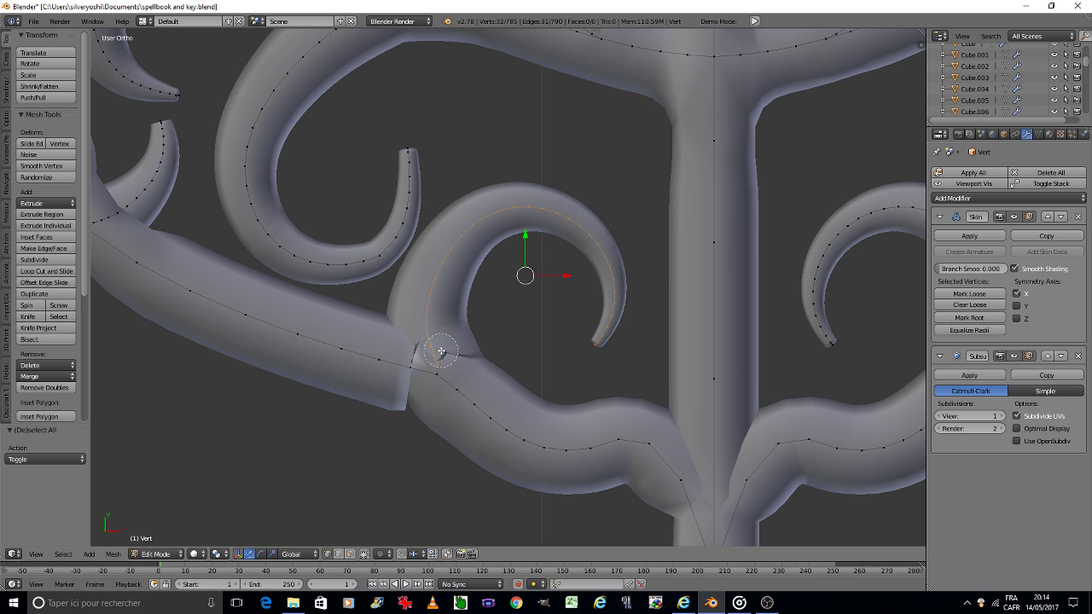
key(g)
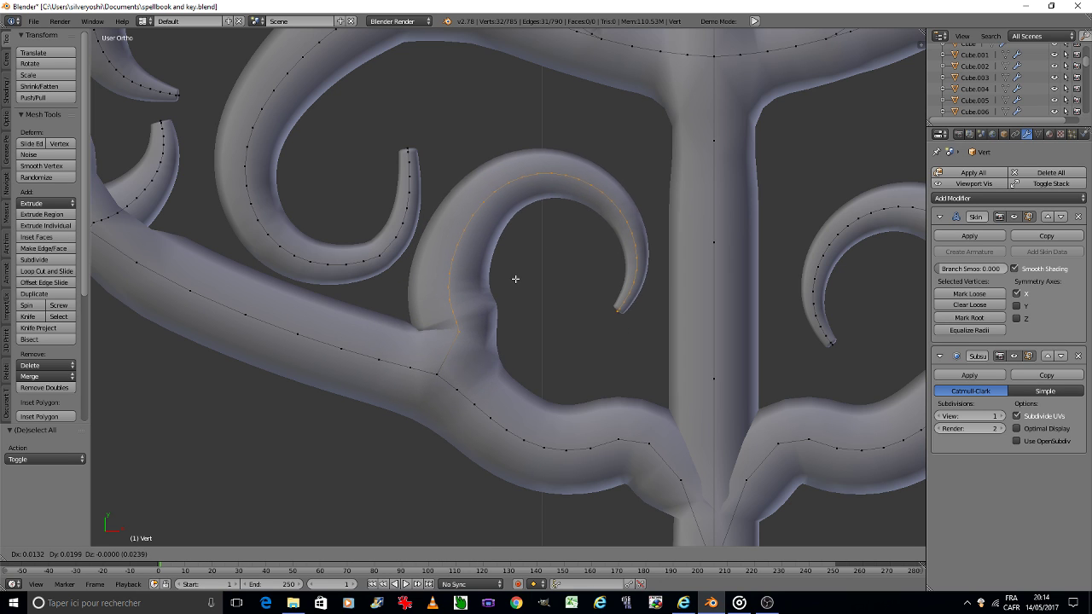
click(517, 279)
key(r)
click(512, 341)
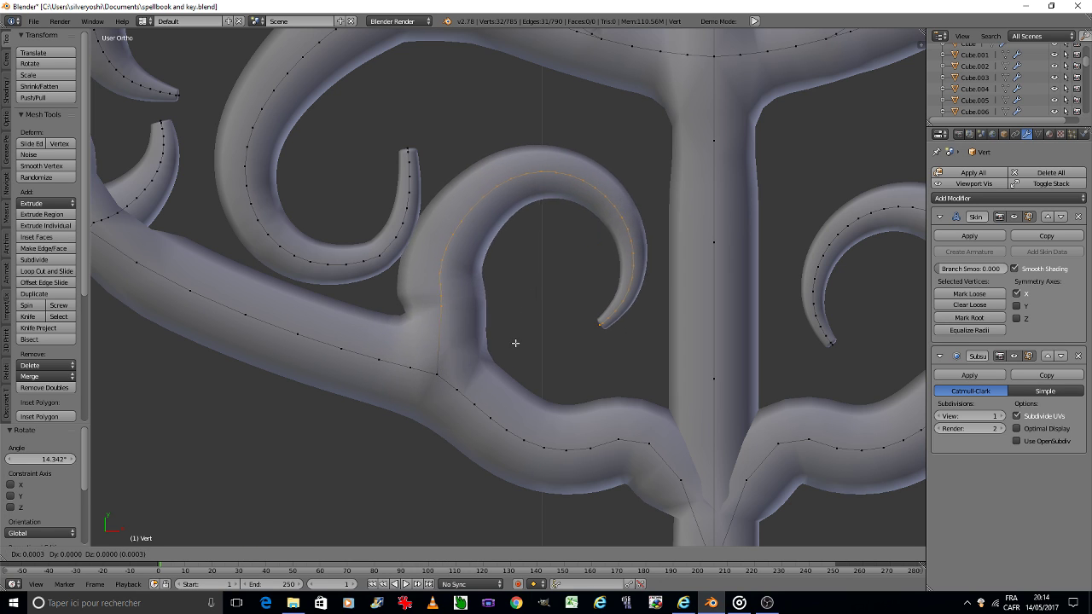
Tilt the hook a further 8°, settle its final position, and select all vertices.
key(g)
click(530, 348)
key(r)
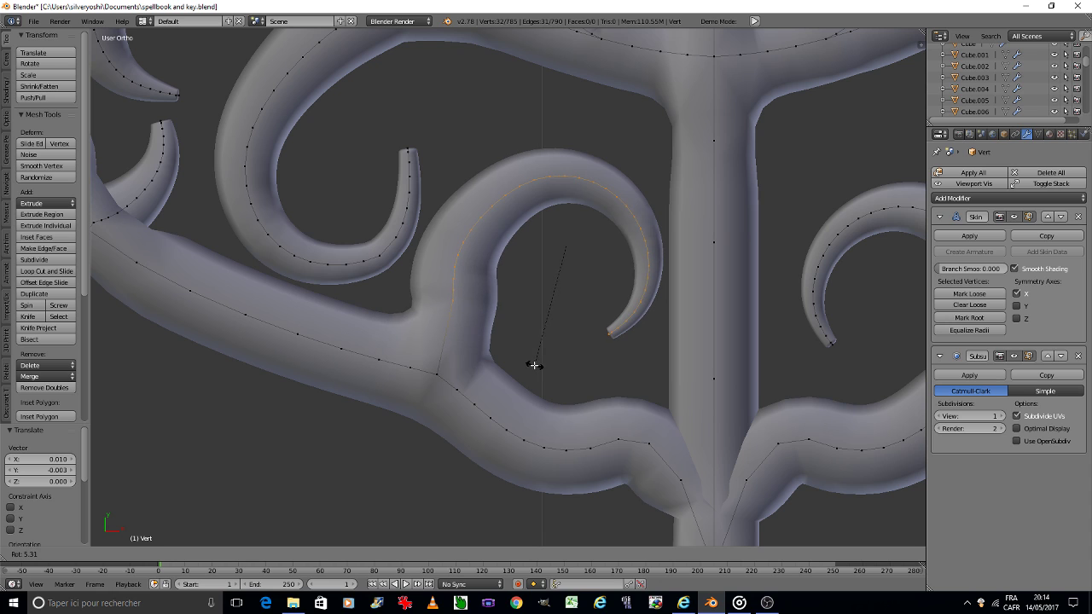
click(528, 365)
key(g)
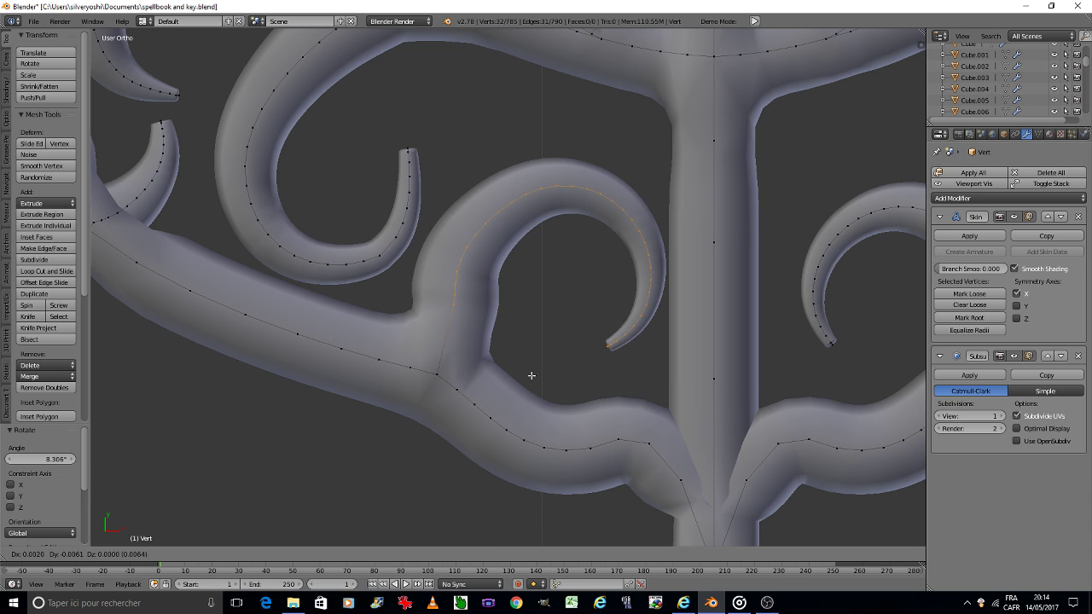
click(531, 377)
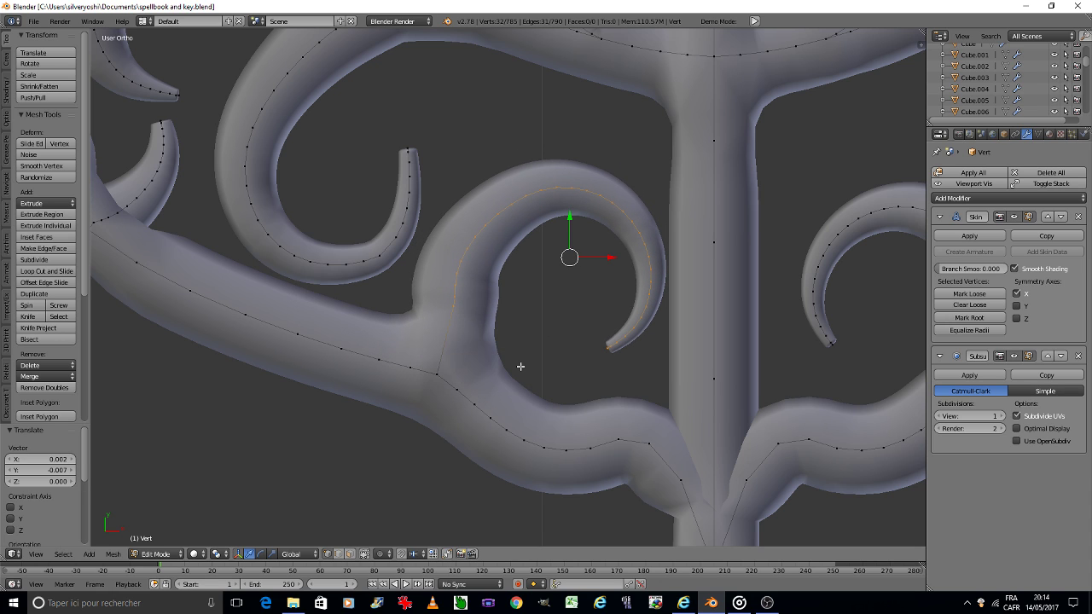
key(a)
key(a)
click(113, 555)
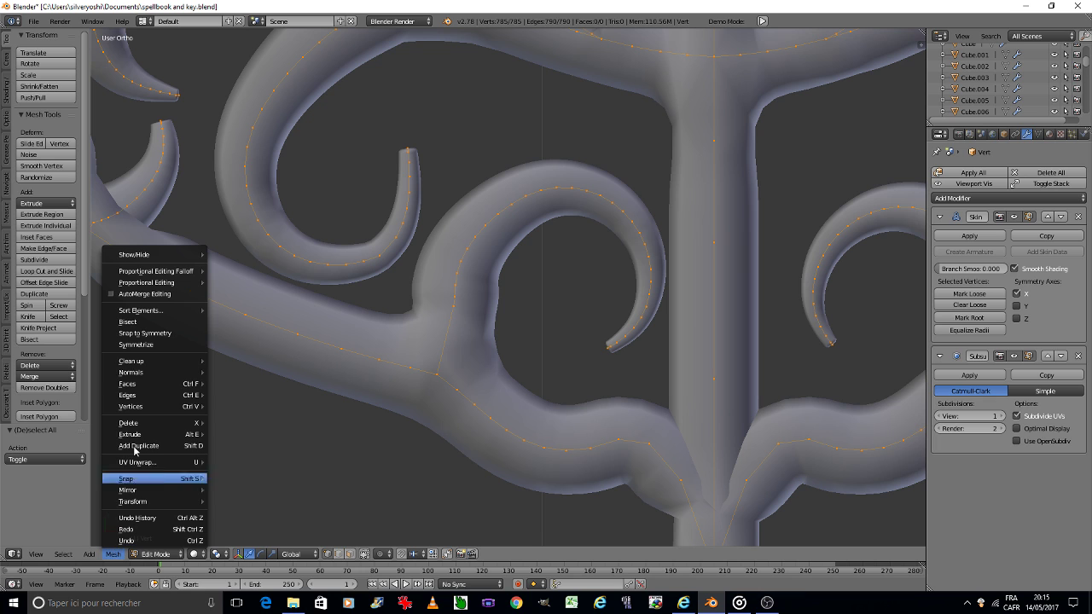
Symmetrize the key head mesh and return to Object Mode.
click(150, 344)
scroll(421, 360, down, 4)
key(Tab)
click(373, 355)
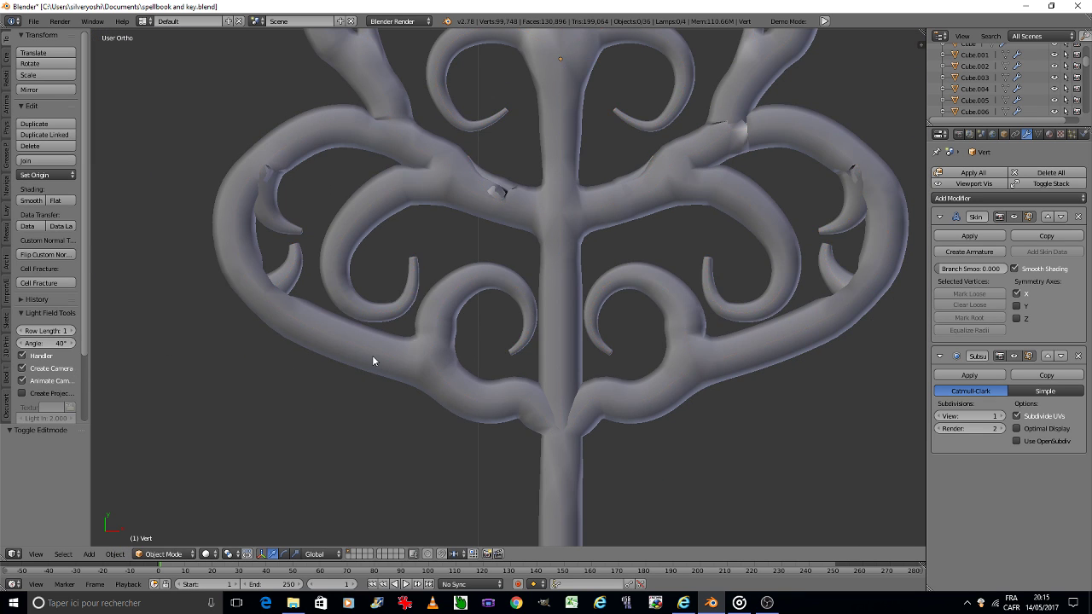
Save the blend file, overwriting the existing one.
scroll(373, 355, down, 4)
key(ctrl+s)
click(374, 360)
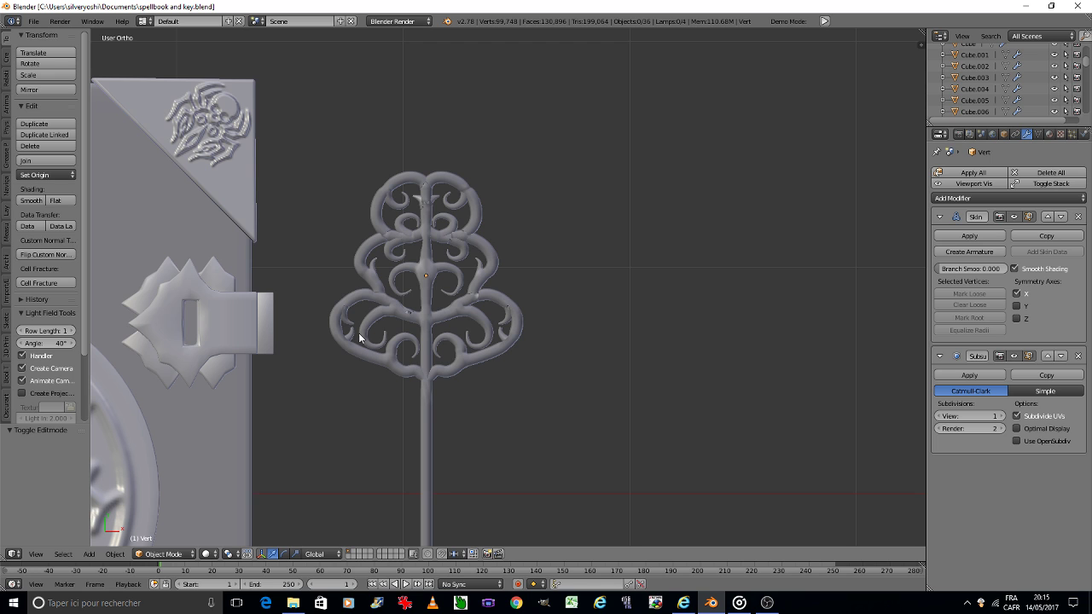
Enter Edit Mode on the key bow and circle-select the left inner curl's vertices.
scroll(354, 321, up, 6)
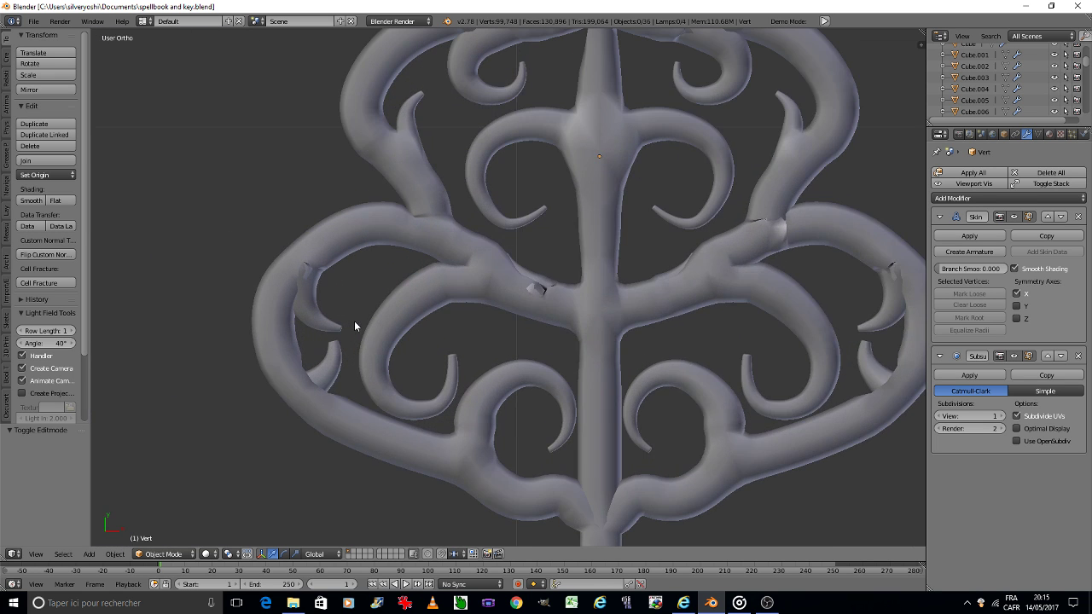
key(Tab)
click(402, 319)
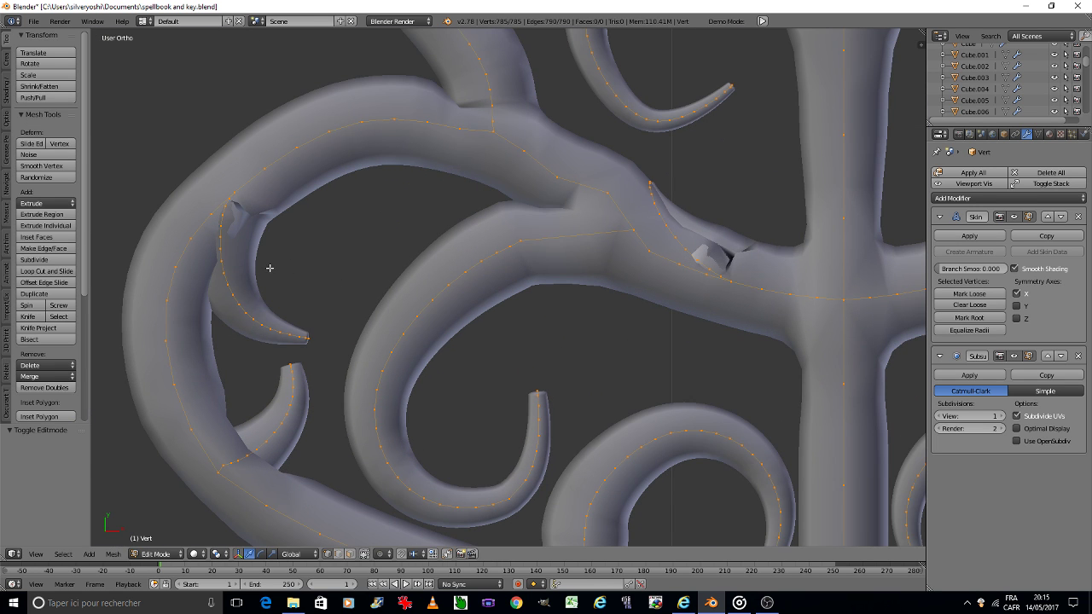
key(a)
scroll(286, 277, up, 3)
key(c)
mouse_move(318, 381)
mouse_down()
mouse_move(193, 310)
mouse_move(180, 165)
mouse_up()
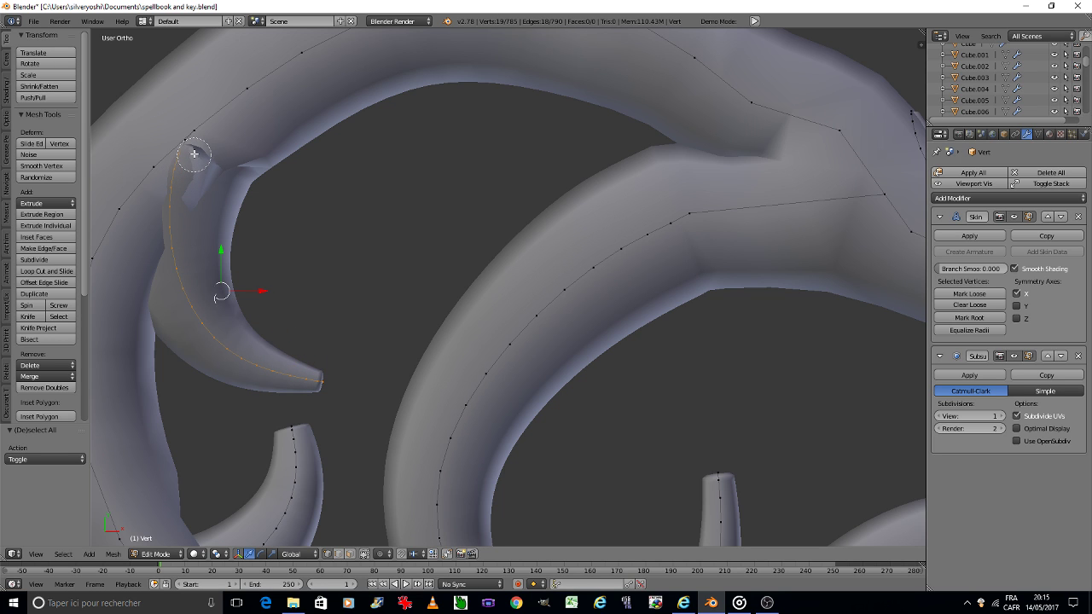
Move, rotate and scale the curl to 0.617, then shift it upward and rotate it slightly.
key(g)
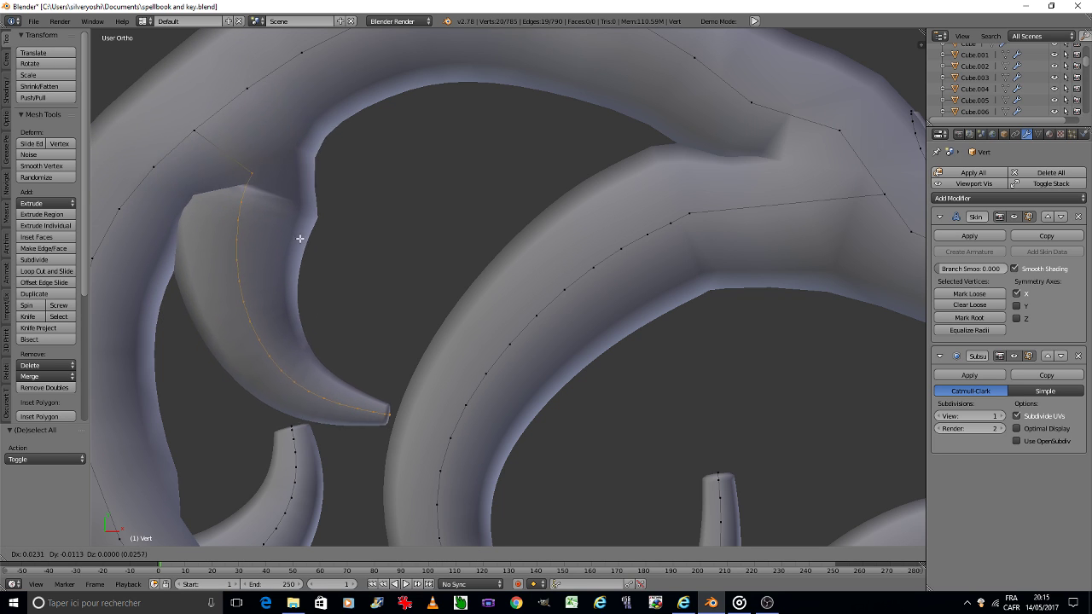
click(319, 247)
key(r)
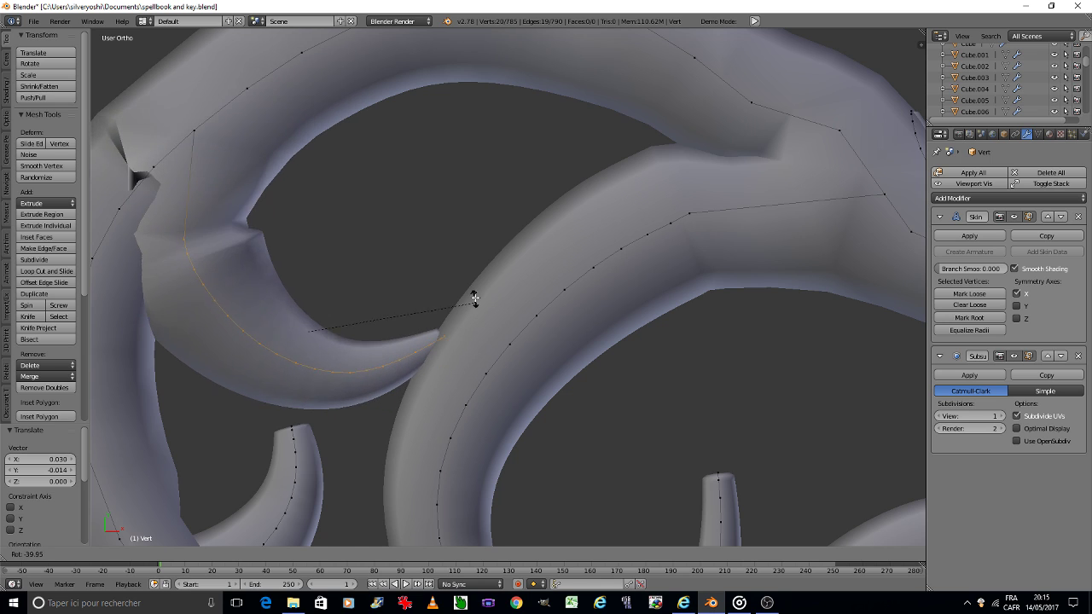
click(470, 338)
key(s)
click(413, 378)
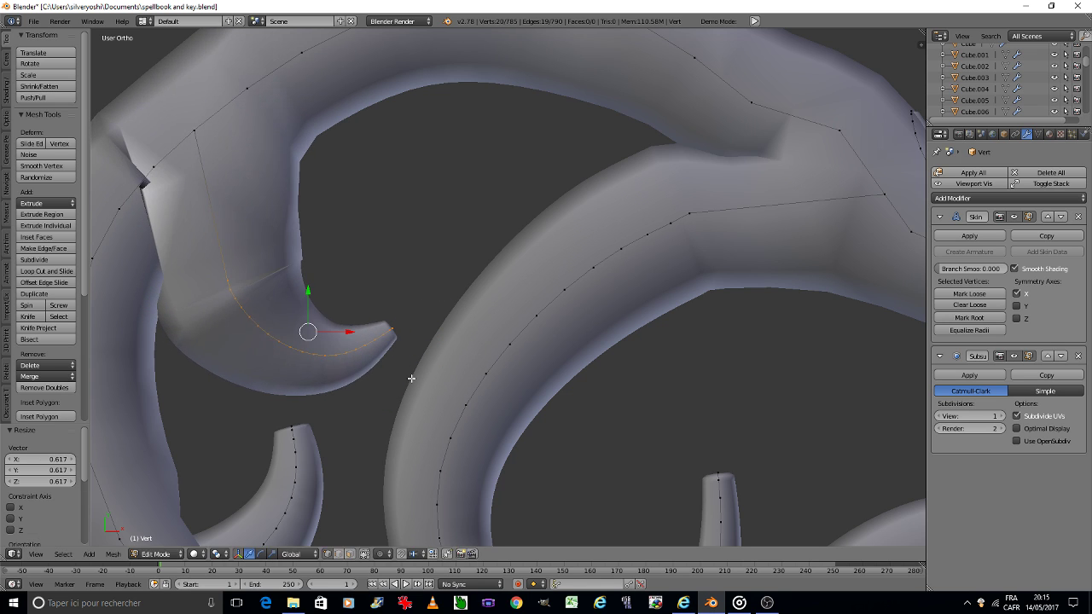
key(g)
click(440, 334)
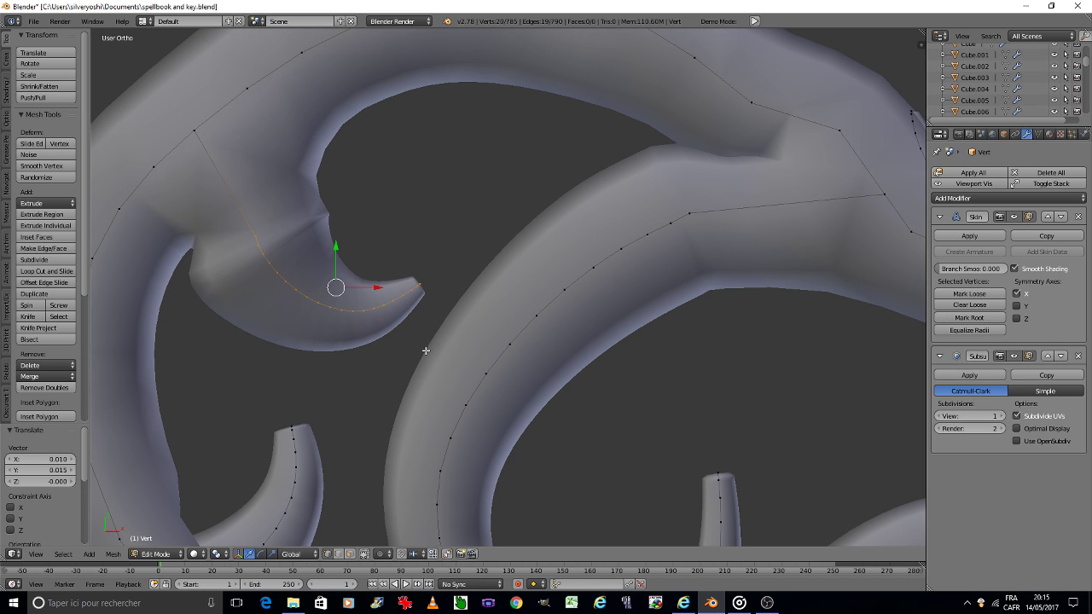
key(r)
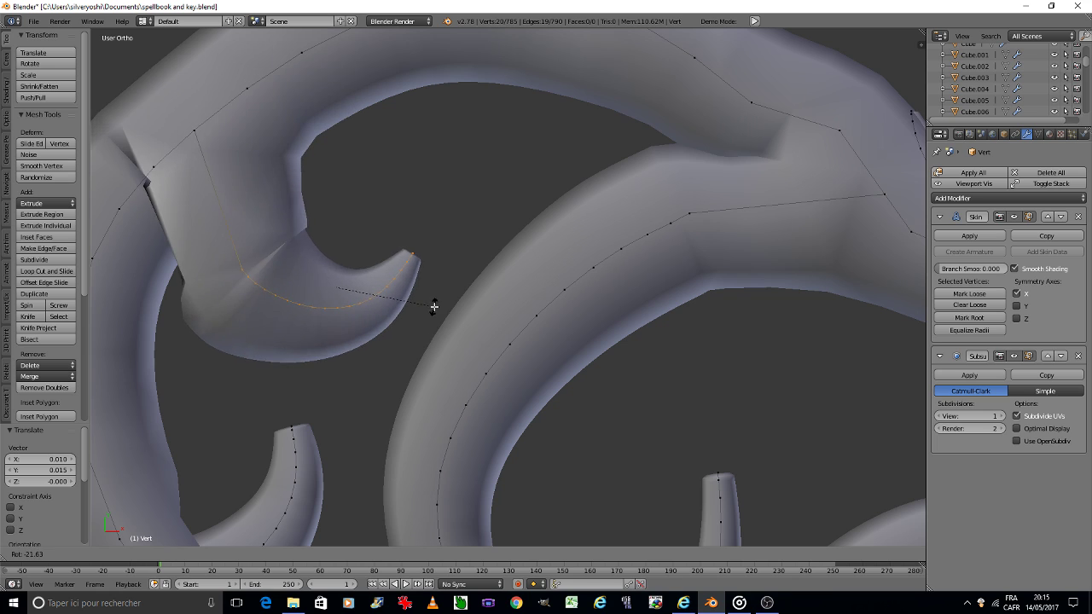
click(414, 342)
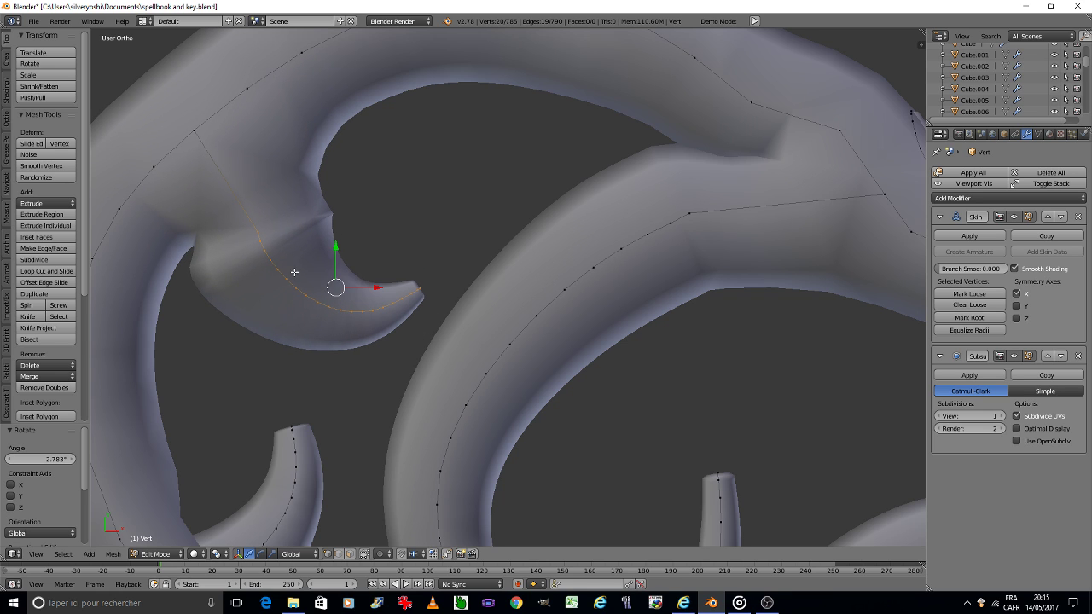
Reselect the curl's 20 vertices with circle select.
right_click(258, 251)
key(r)
right_click(297, 305)
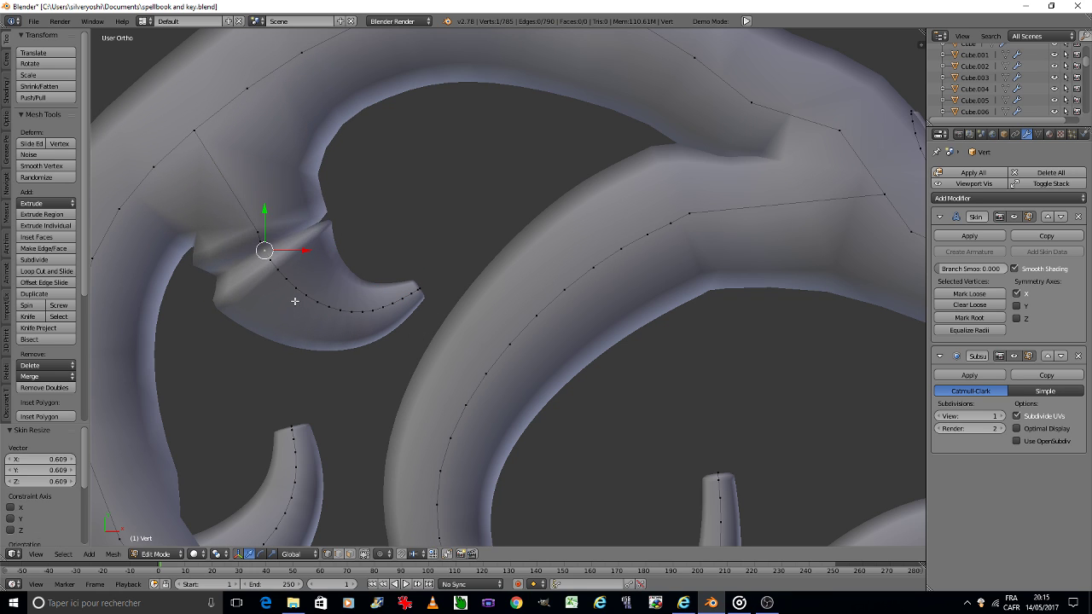
key(a)
key(c)
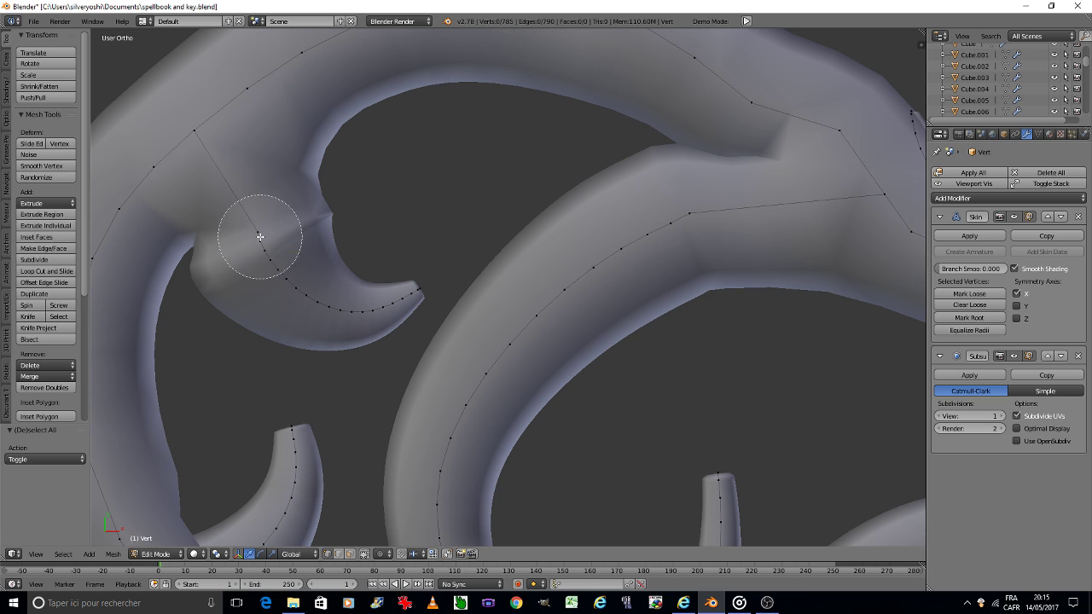
mouse_move(262, 234)
mouse_down()
mouse_move(341, 281)
mouse_move(396, 267)
mouse_up()
key(Escape)
Delete the old curl vertices and extrude six new vertices forming a replacement spiral curl.
key(x)
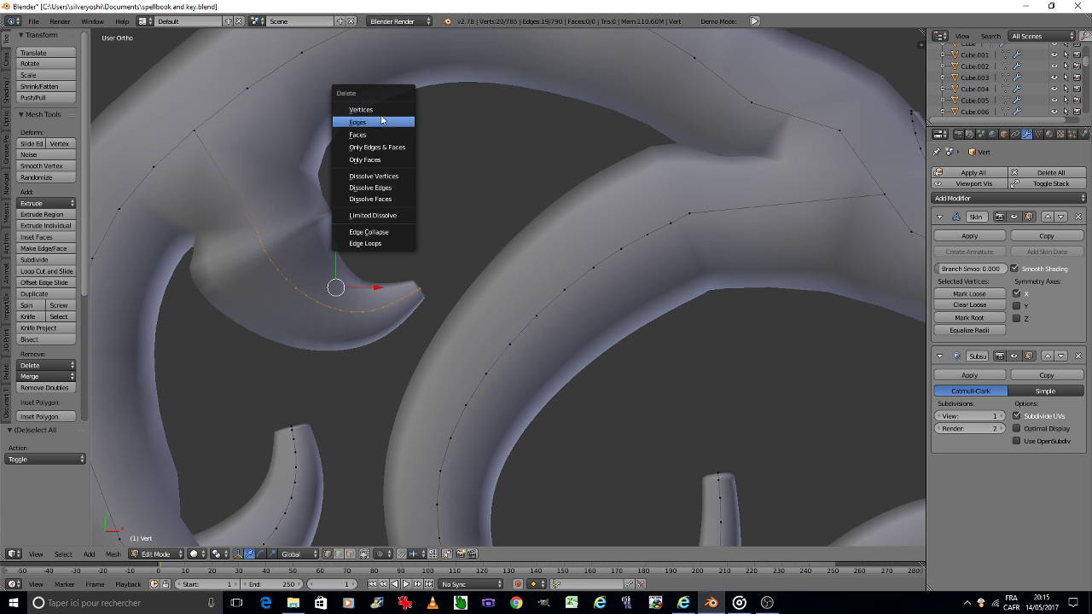
click(364, 114)
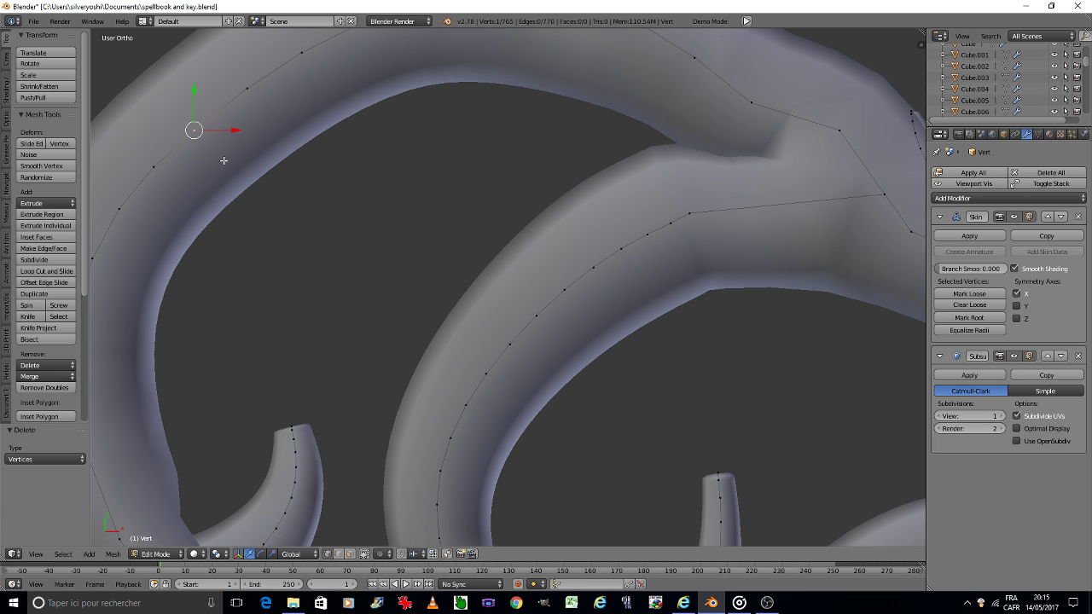
key(e)
click(278, 310)
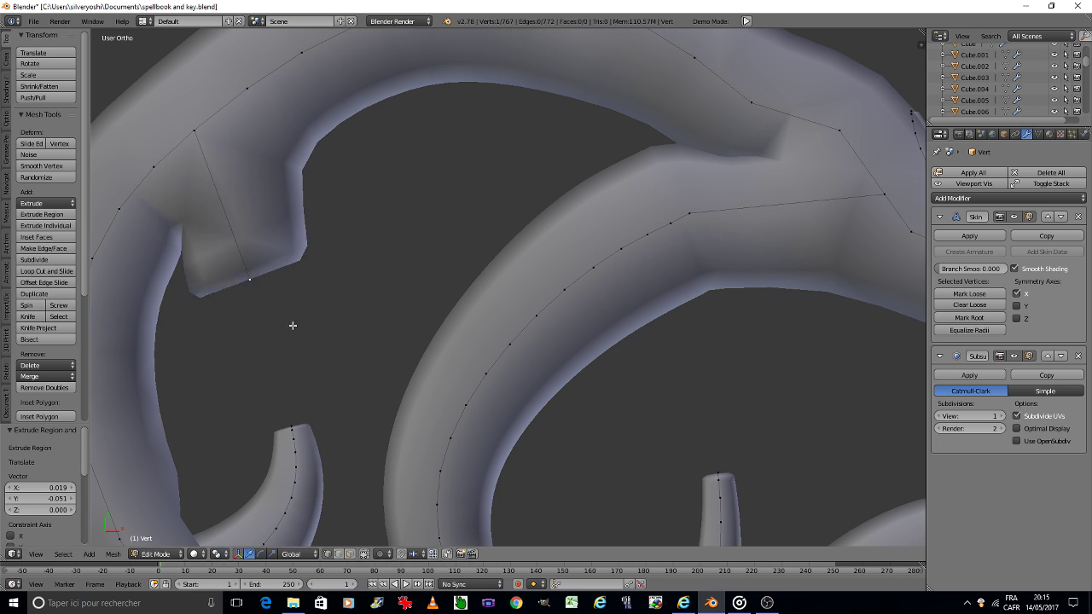
key(e)
click(334, 341)
key(e)
click(405, 353)
key(e)
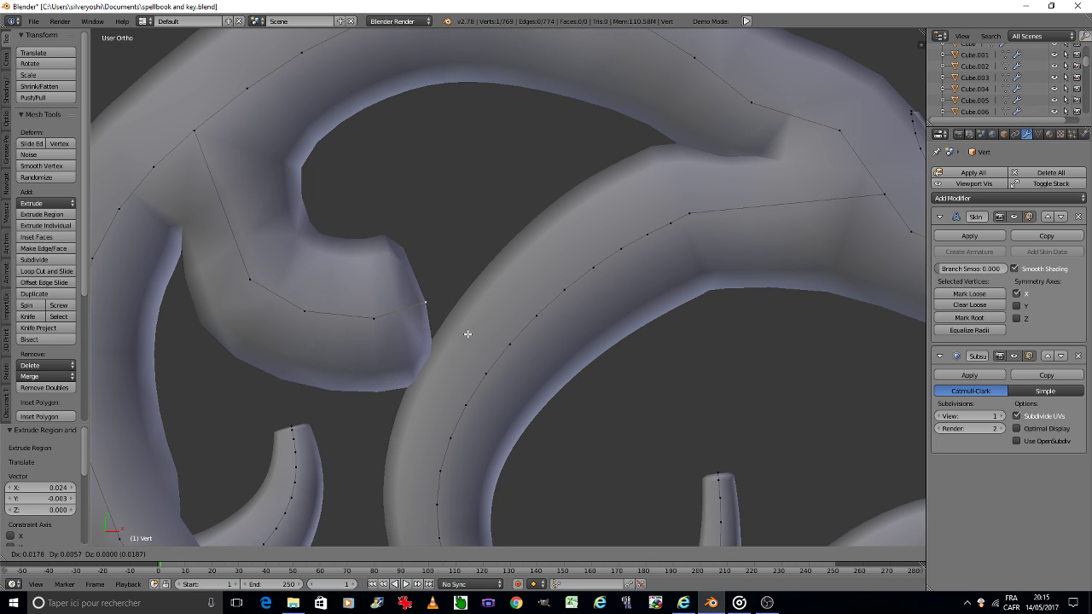
click(477, 329)
key(e)
click(522, 285)
key(e)
click(540, 227)
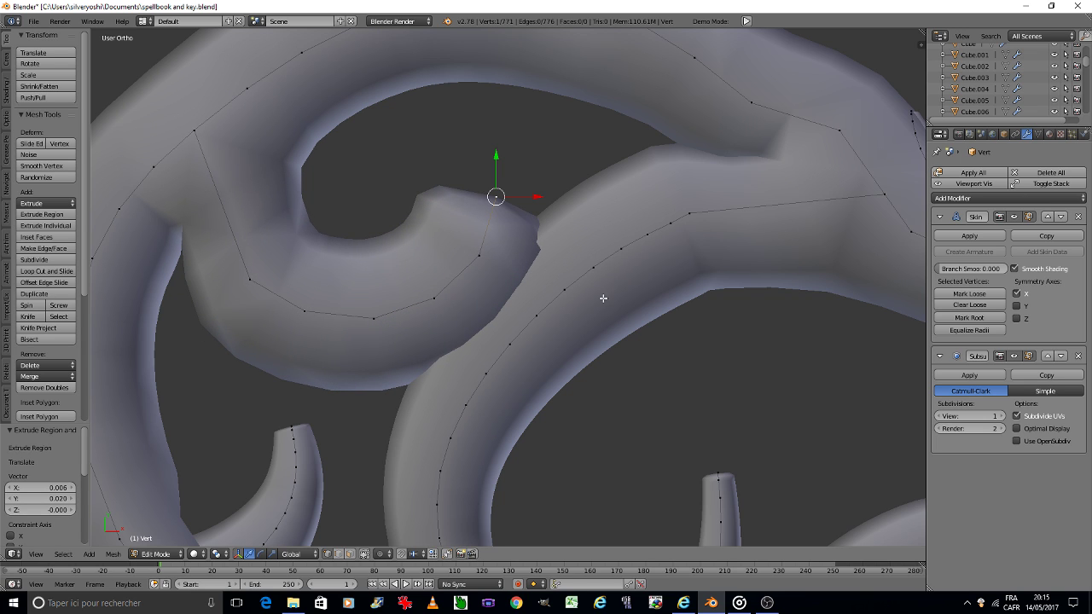
With connected proportional editing on, shrink the skin to taper the curl's tip, then nudge it.
click(380, 555)
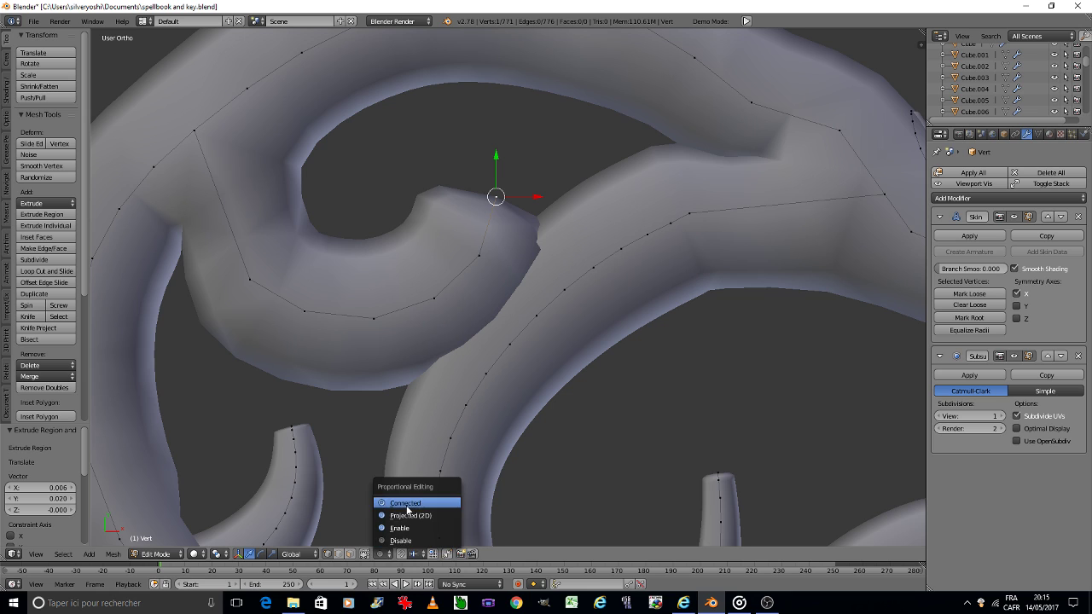
click(412, 504)
key(s)
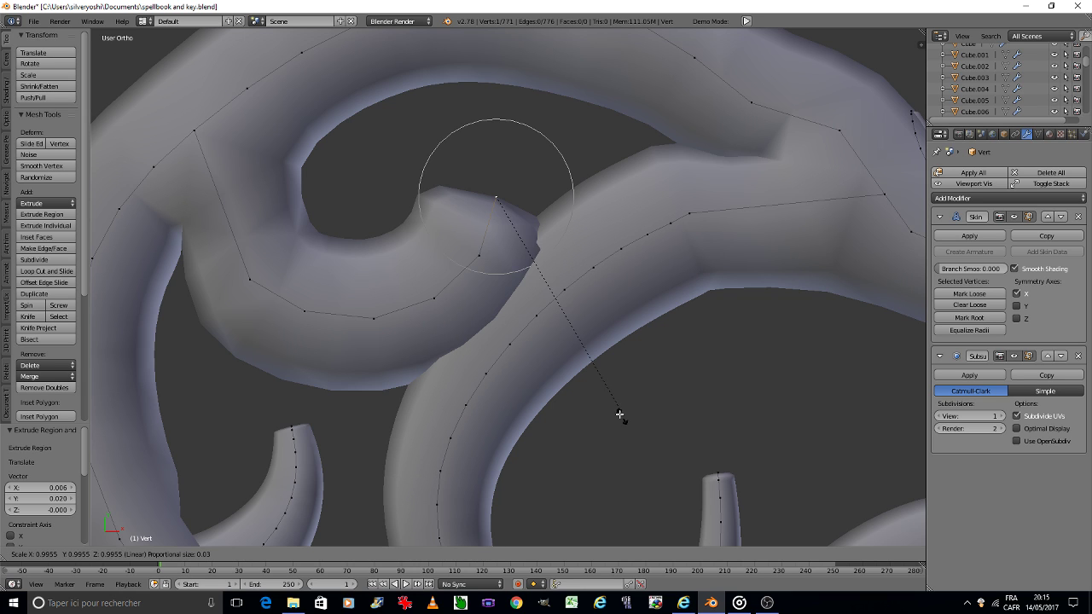
scroll(537, 293, down, 3)
scroll(535, 291, down, 4)
scroll(534, 292, down, 2)
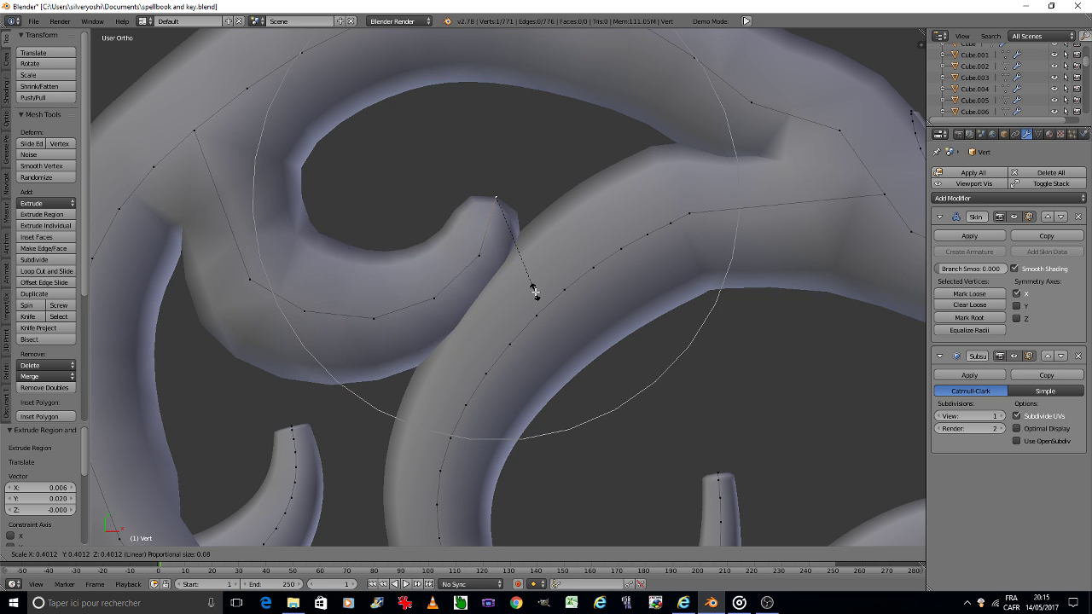
scroll(534, 292, down, 2)
scroll(534, 291, down, 2)
scroll(534, 292, down, 4)
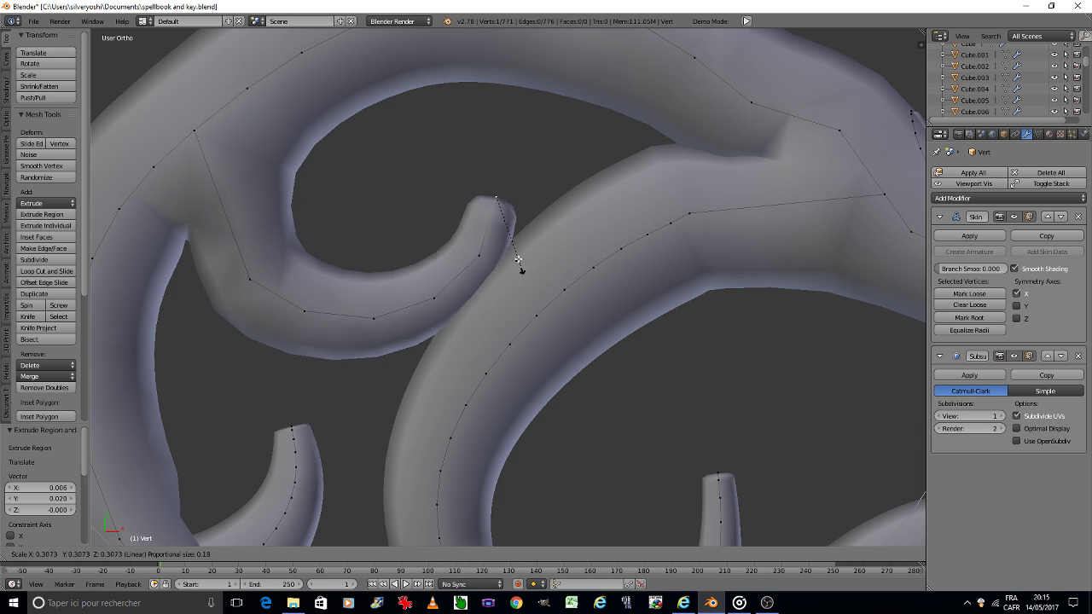
click(497, 216)
key(g)
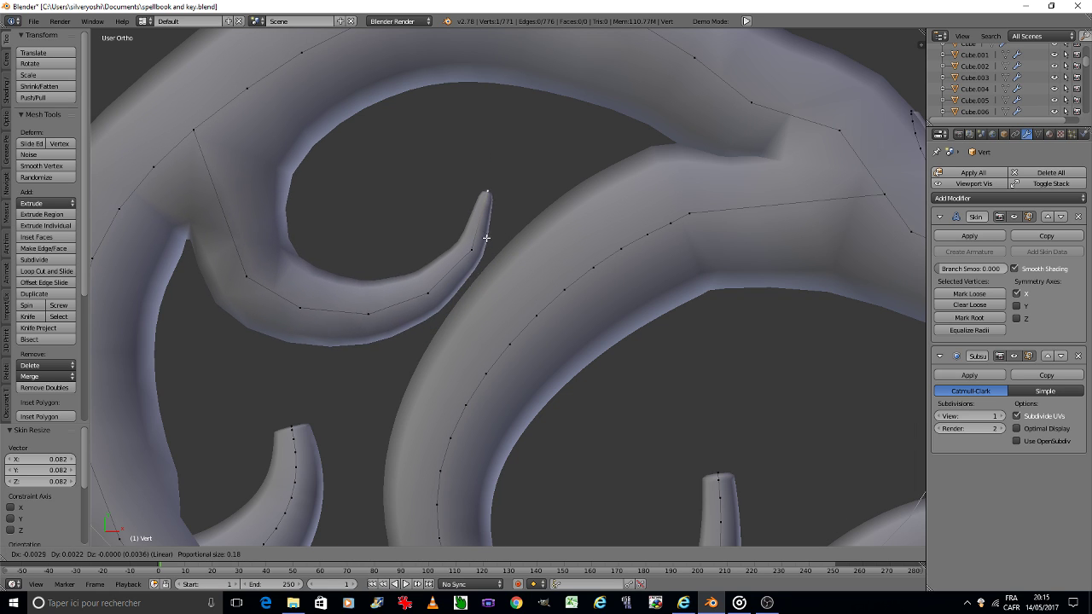
click(484, 235)
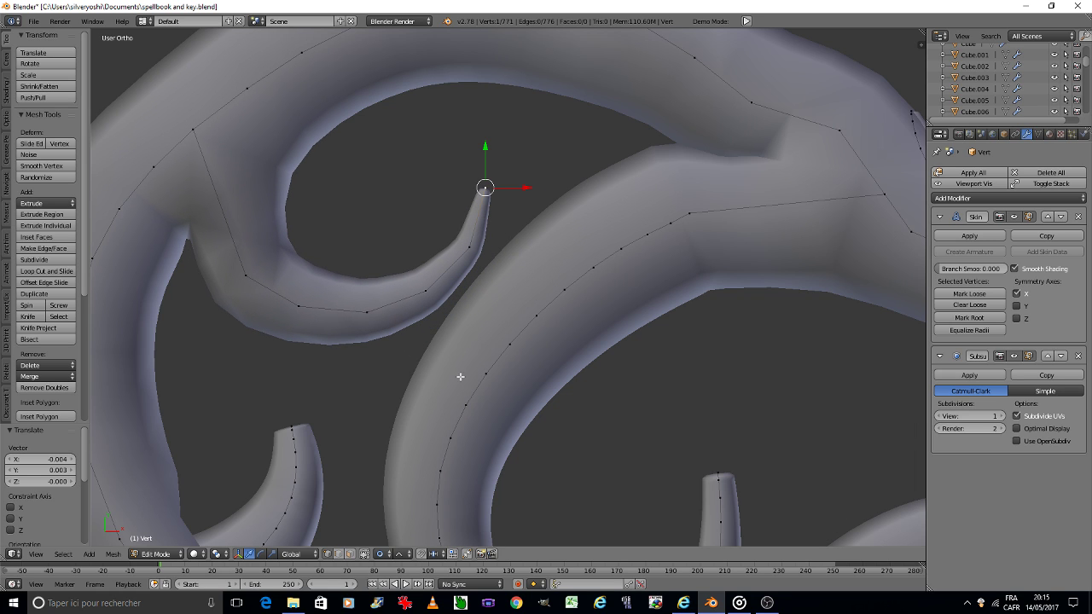
Subdivide the edge at the curl's base joint and reposition the new midpoint vertex.
key(a)
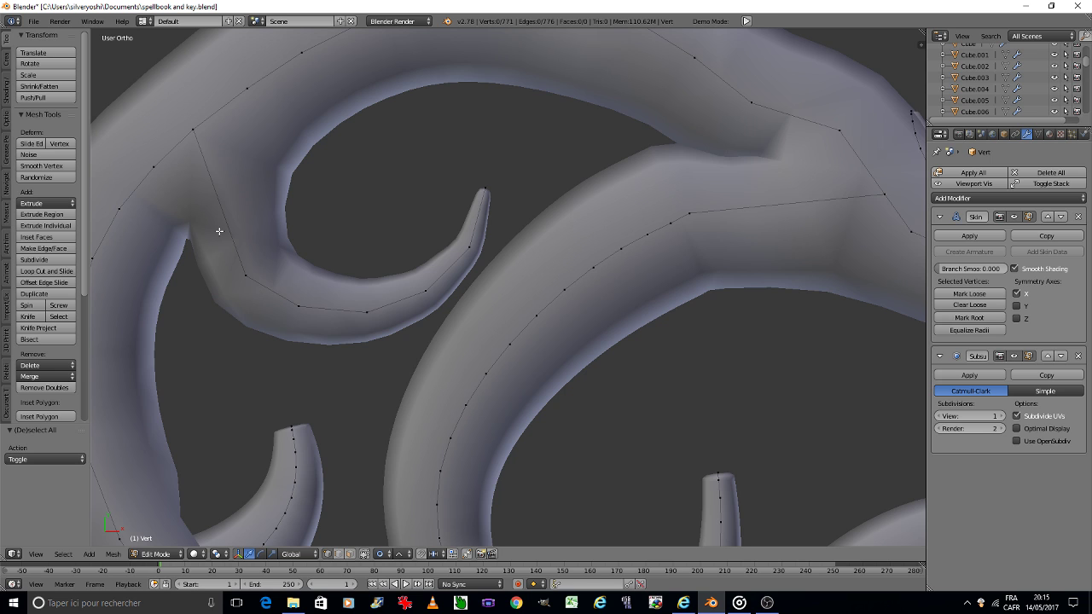
scroll(220, 232, down, 5)
scroll(237, 234, up, 5)
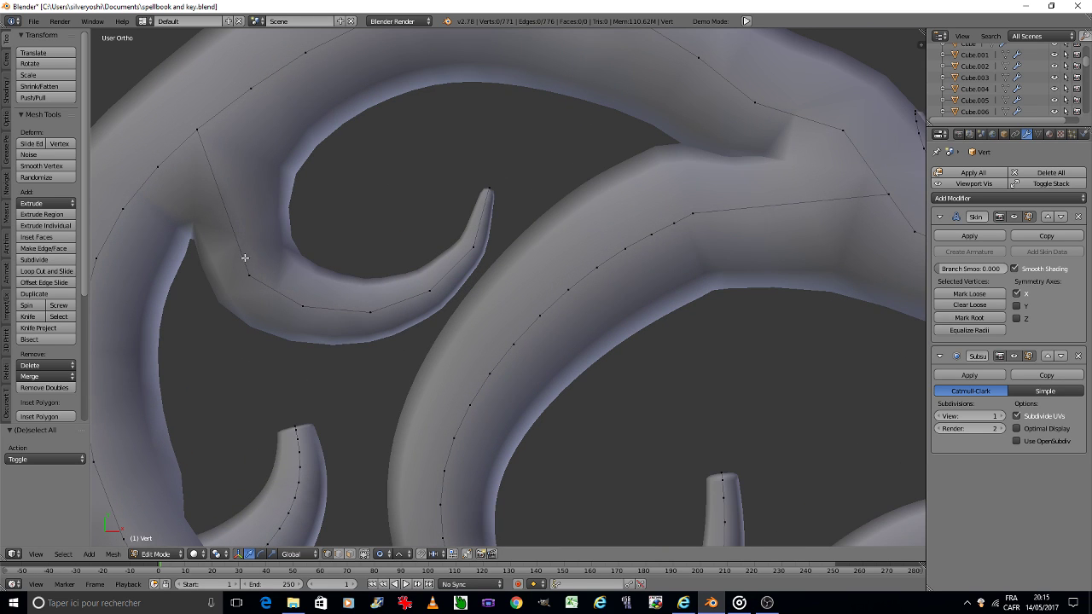
shift+right_click(200, 141)
click(34, 260)
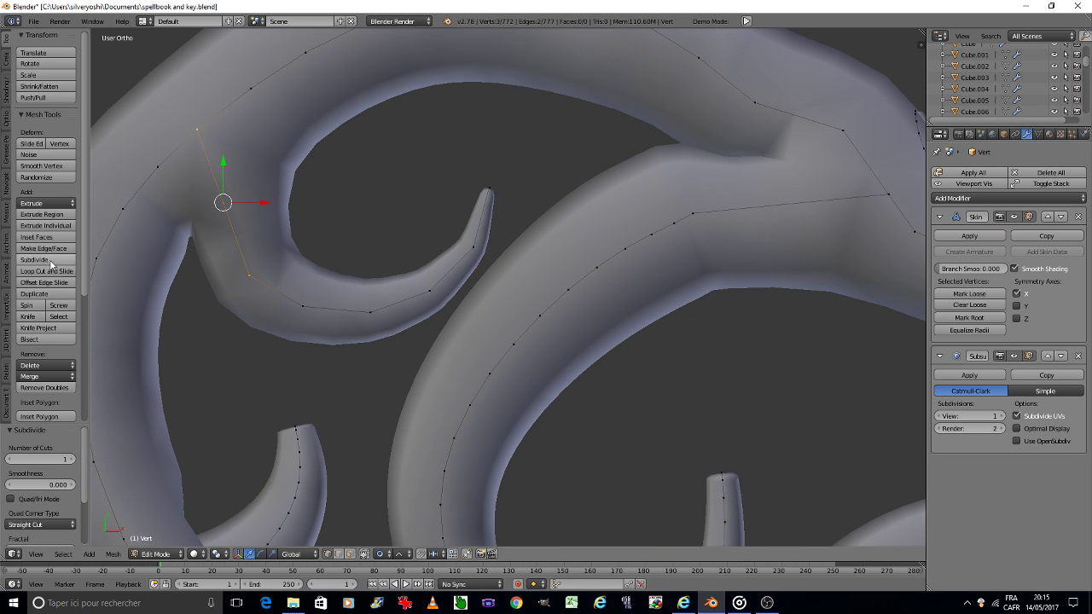
right_click(215, 207)
key(g)
scroll(222, 231, up, 3)
scroll(220, 225, up, 2)
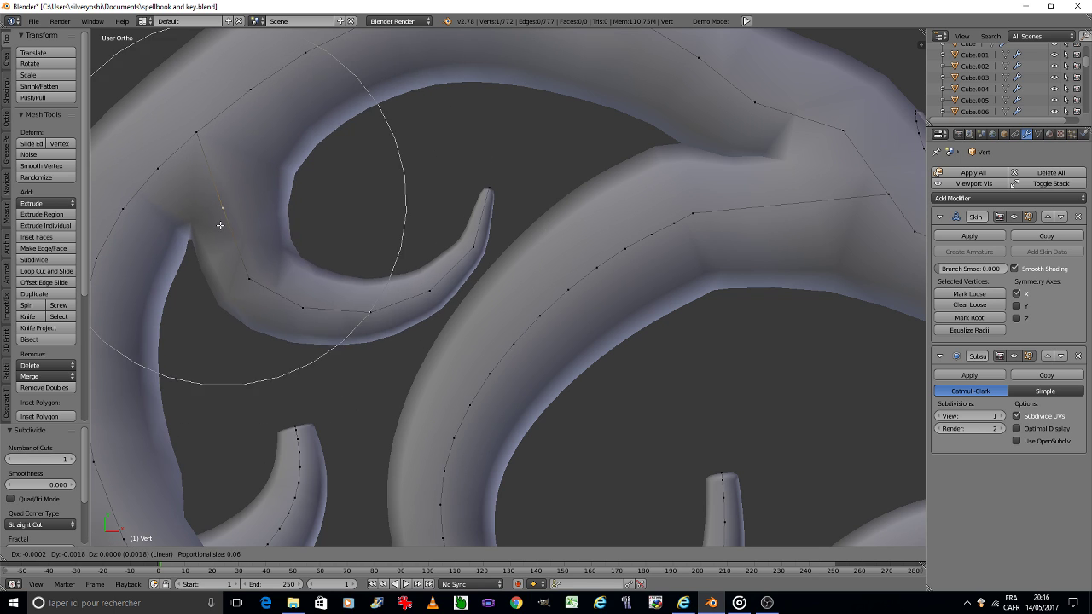
scroll(221, 225, up, 3)
scroll(215, 230, up, 2)
scroll(217, 231, up, 1)
scroll(217, 234, up, 1)
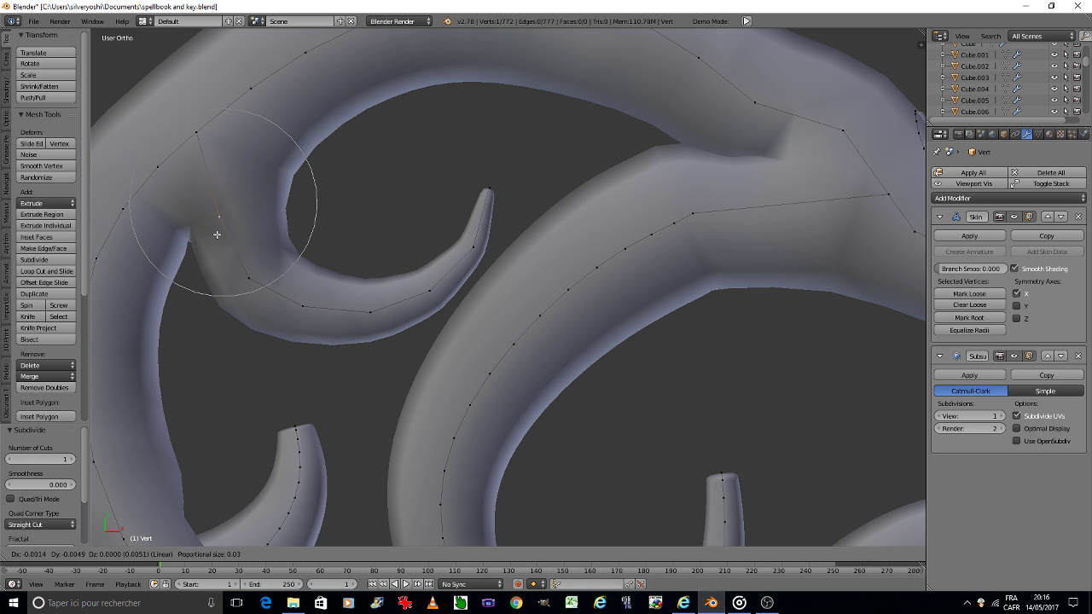
click(217, 234)
Symmetrize the whole bow from -X to +X and return to Object Mode.
key(a)
key(a)
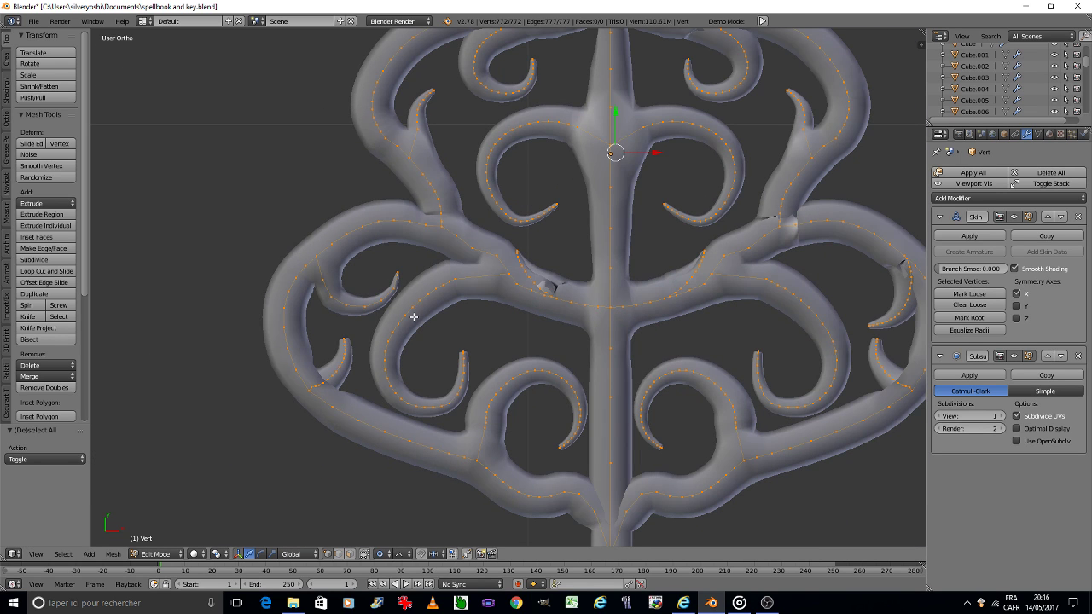
click(117, 556)
click(162, 346)
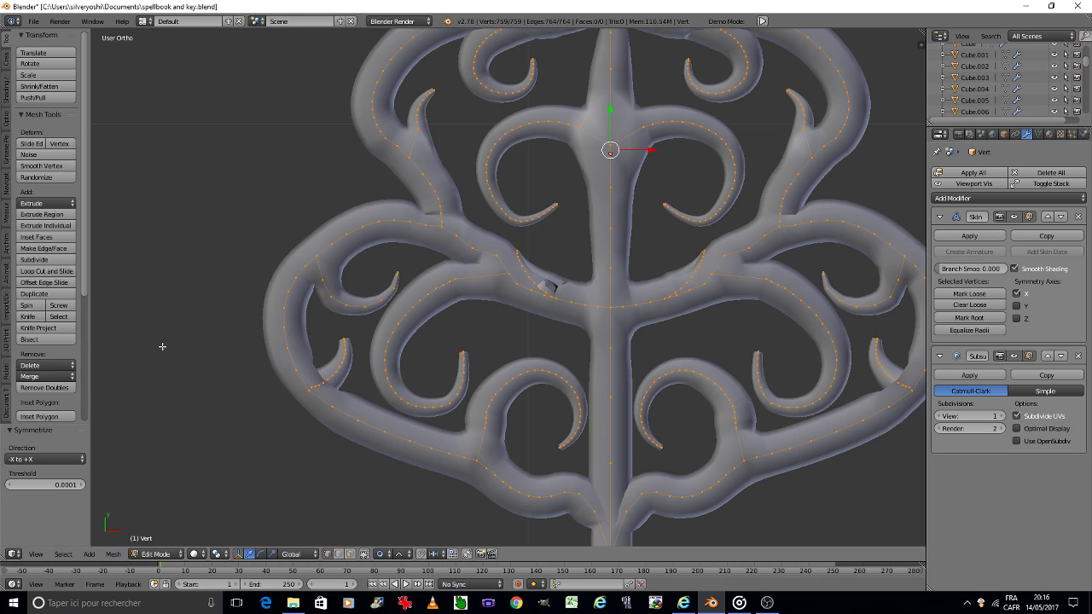
key(Tab)
Save the blend file, overwriting the existing copy.
scroll(451, 361, down, 6)
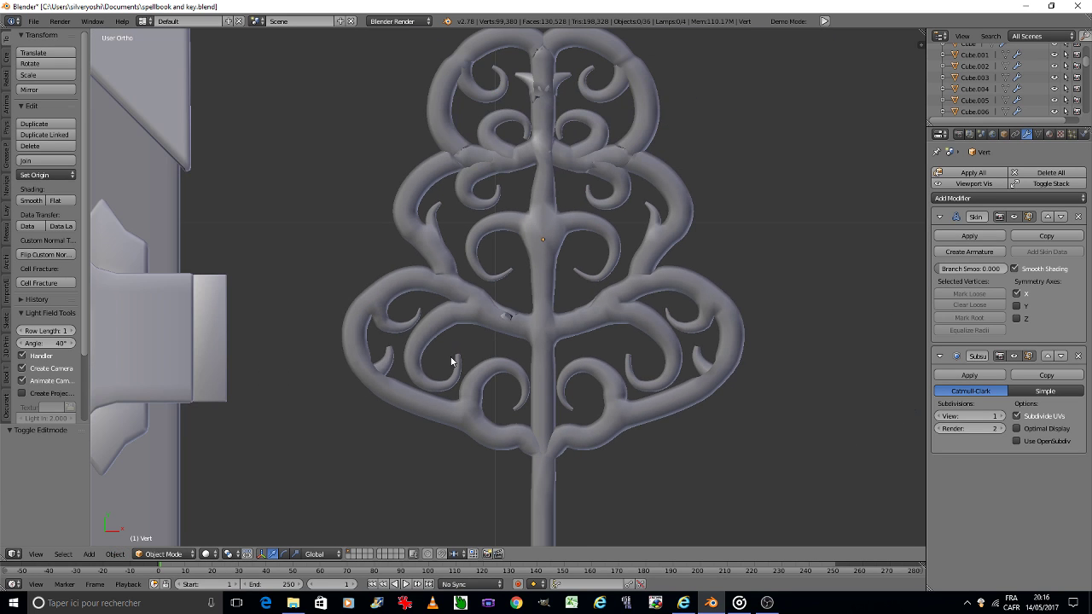
key(ctrl+s)
click(451, 359)
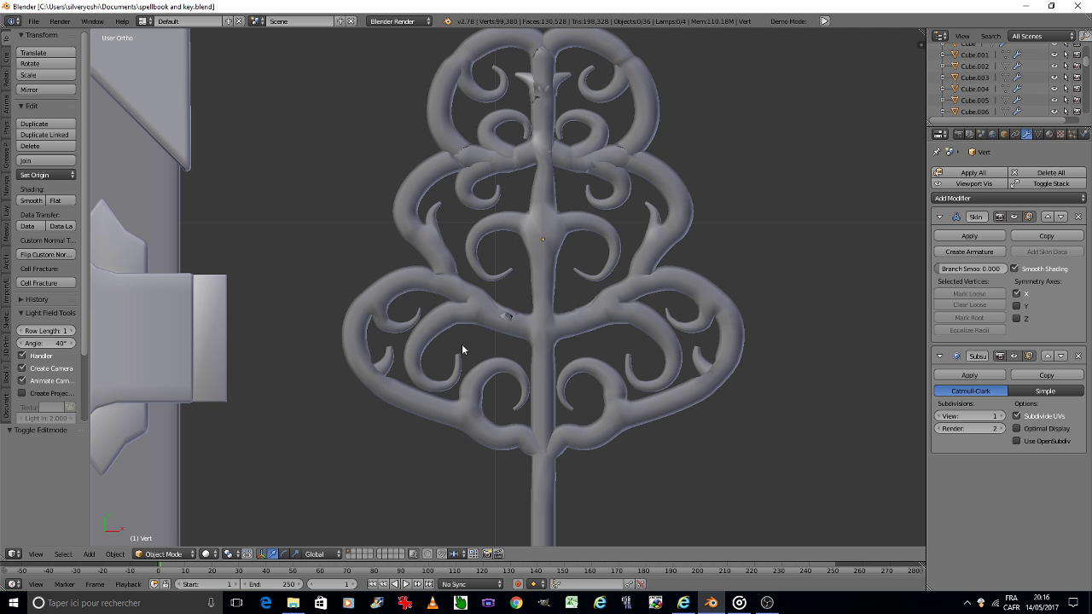
In Edit Mode, reshape the curl with a proportional-falloff vertex move, redoing the first attempt.
scroll(390, 358, up, 4)
scroll(382, 319, up, 3)
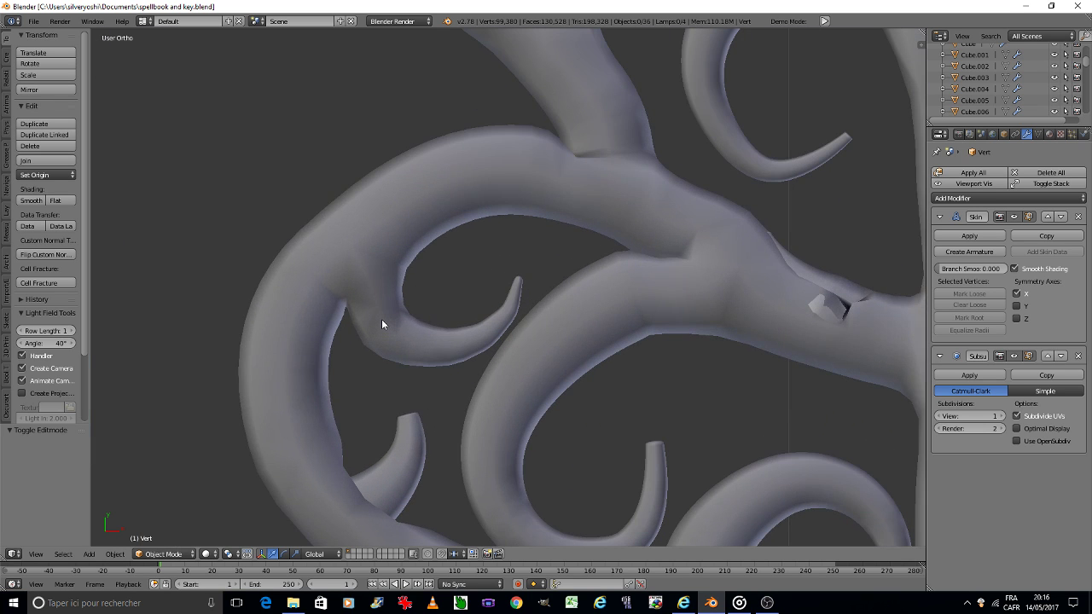
key(Tab)
key(g)
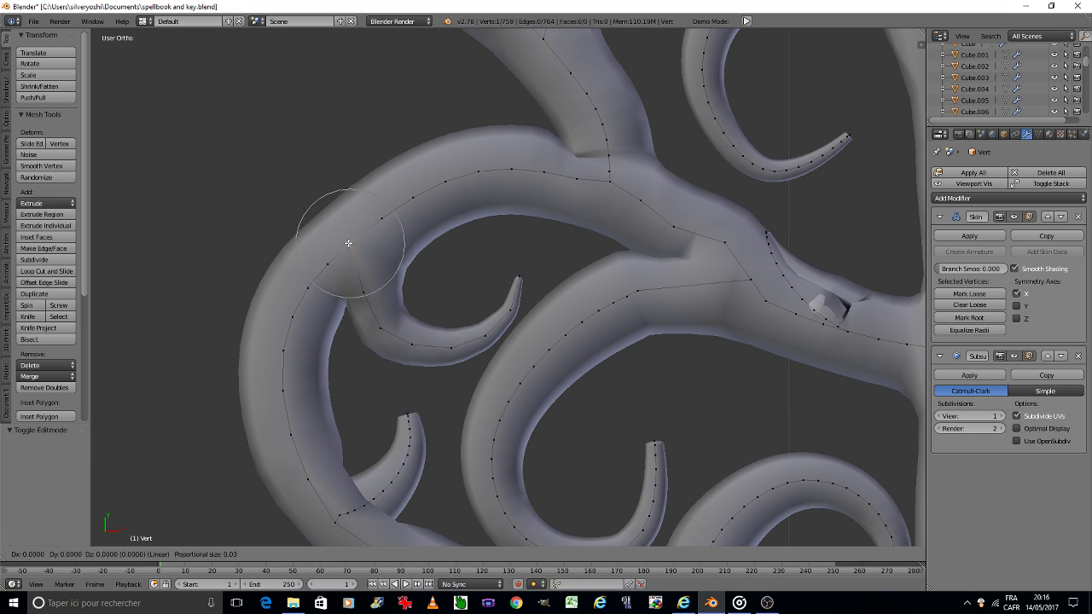
click(365, 245)
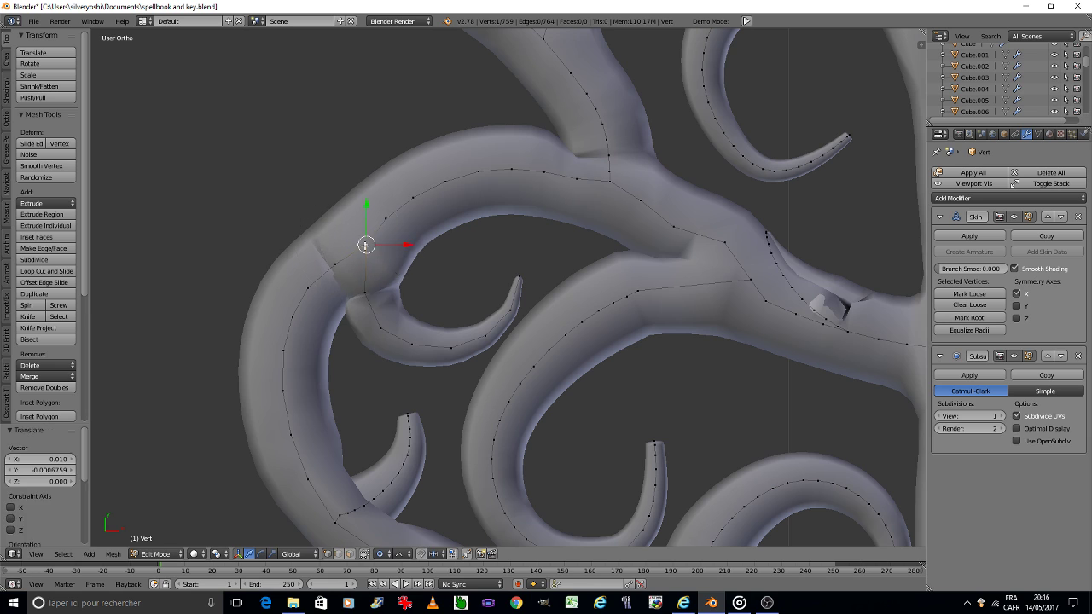
key(ctrl+z)
key(a)
key(g)
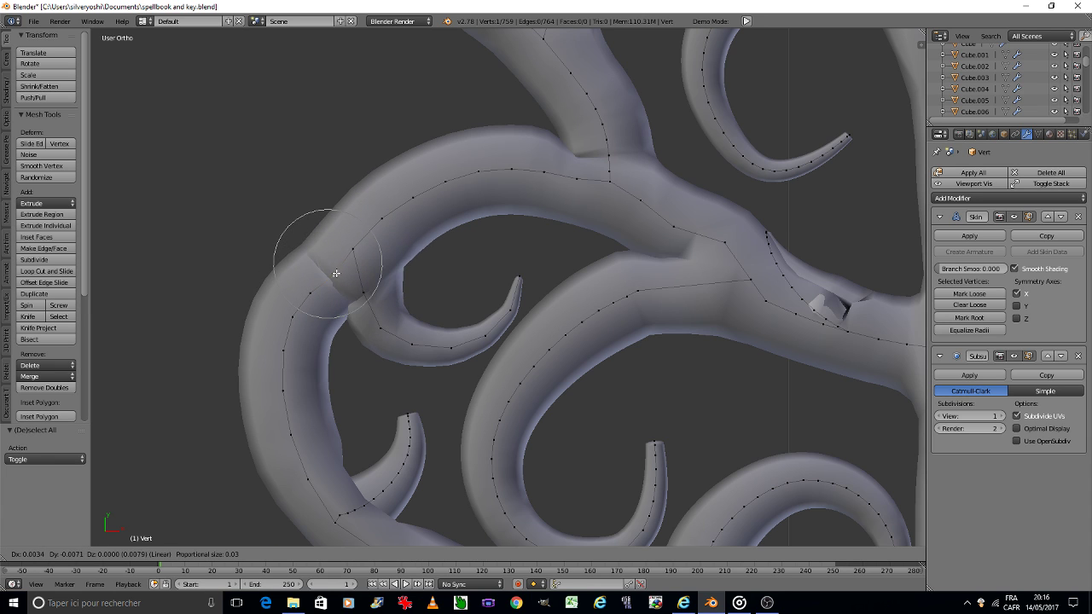
click(332, 268)
Circle-select the old horn's vertices along the left scroll and delete them.
scroll(455, 285, up, 3)
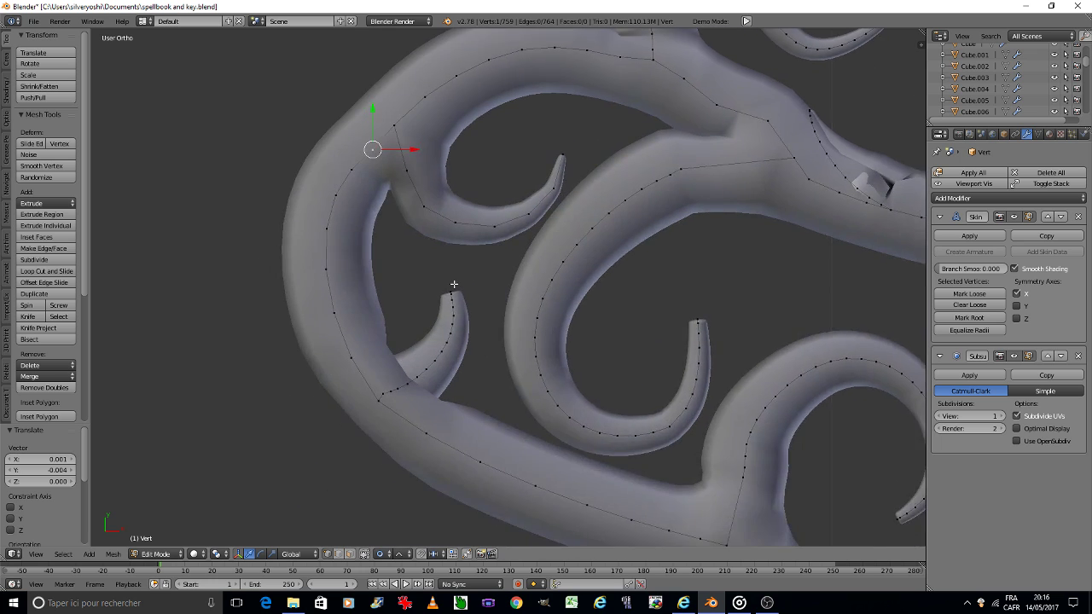
scroll(466, 189, up, 2)
key(c)
drag(466, 189, 367, 325)
key(x)
click(401, 232)
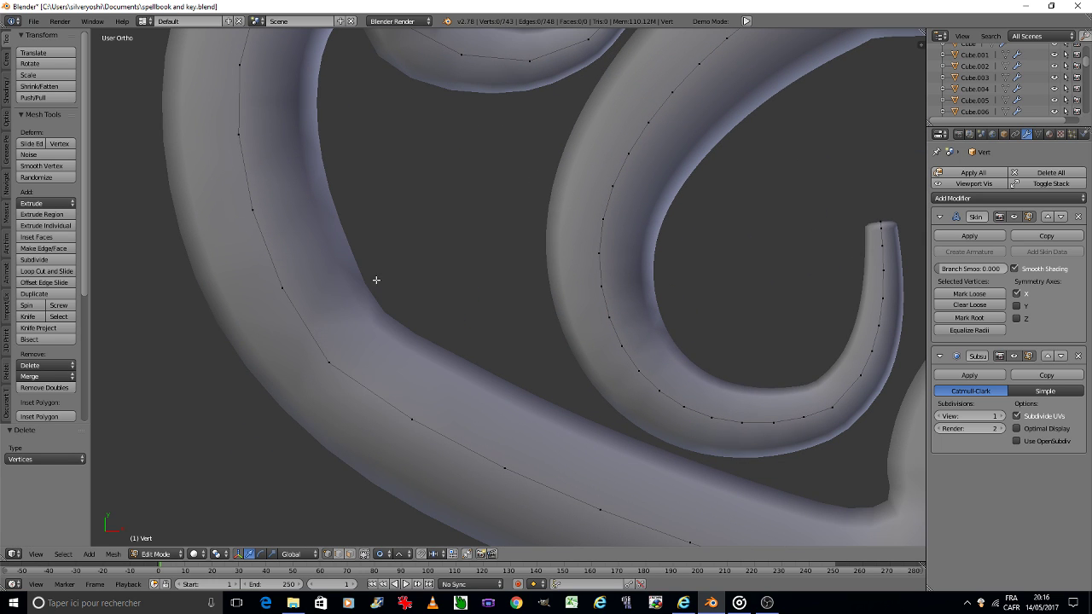
Extrude a chain of five vertices curving upward to form the new horn.
key(e)
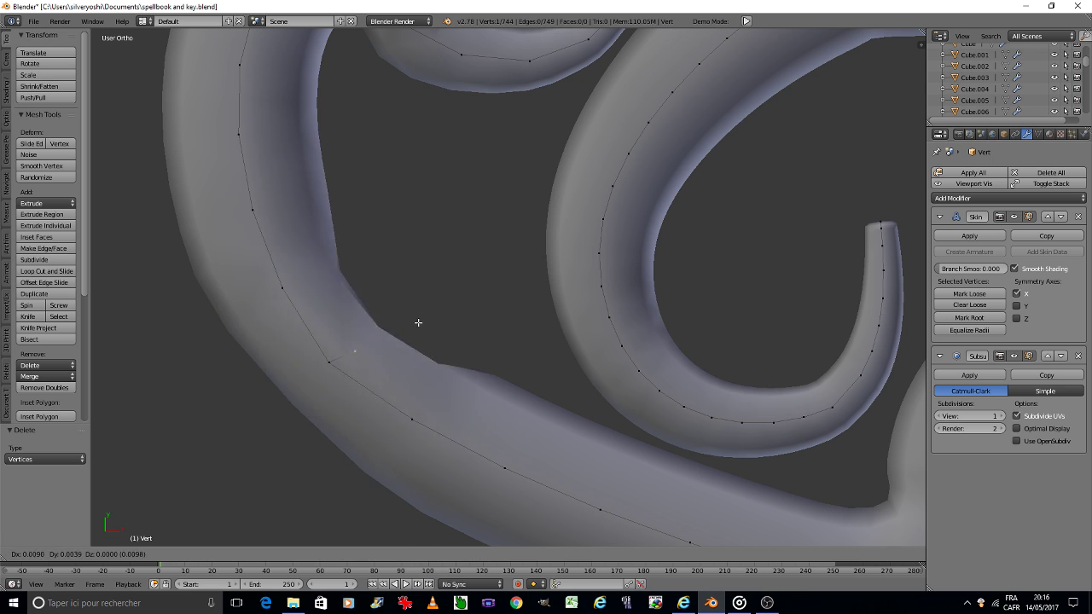
click(508, 256)
key(e)
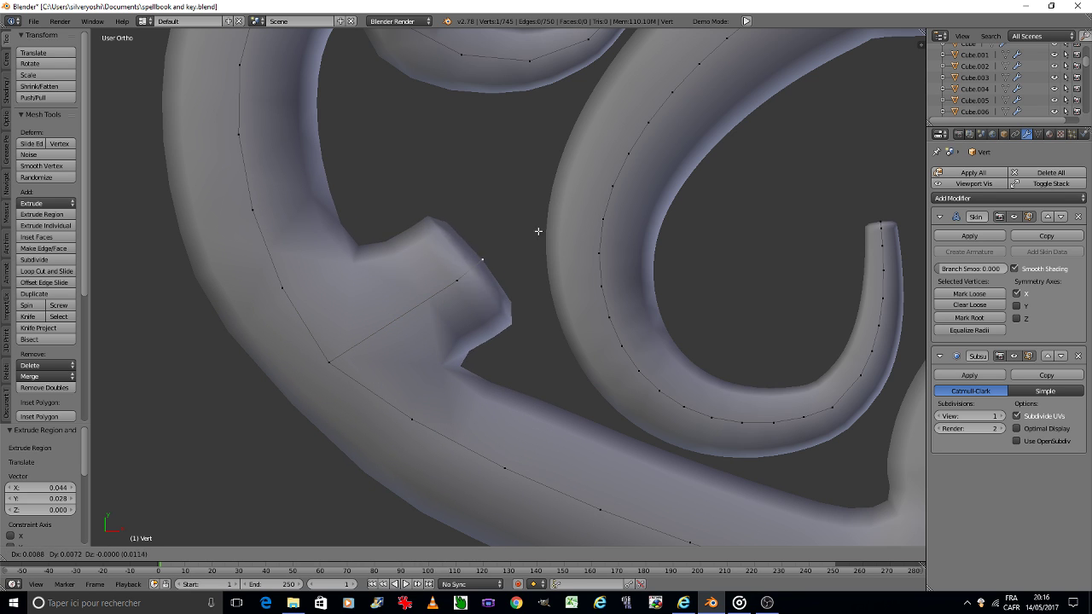
click(551, 210)
key(e)
click(554, 198)
key(e)
click(550, 149)
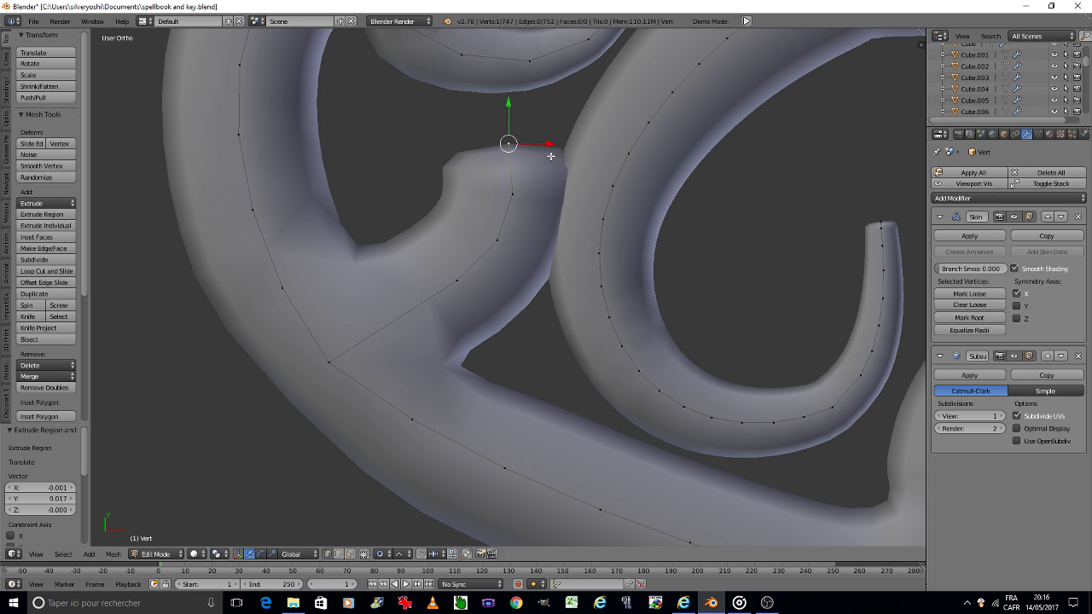
key(e)
click(525, 104)
Shrink the horn tip's skin radius with Ctrl+A so it tapers to a point.
key(ctrl+a)
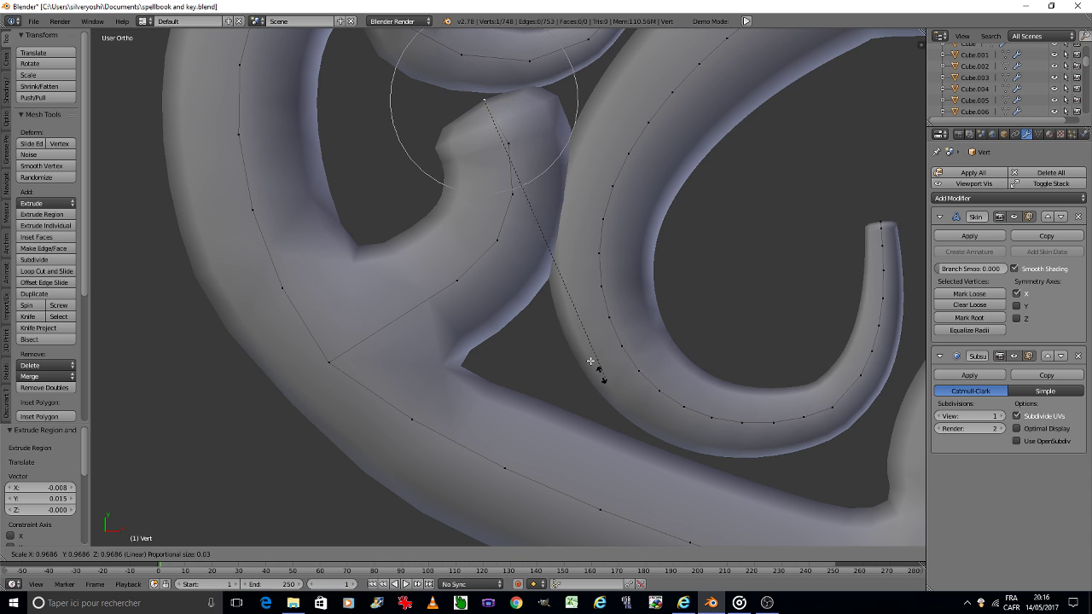
scroll(518, 158, down, 4)
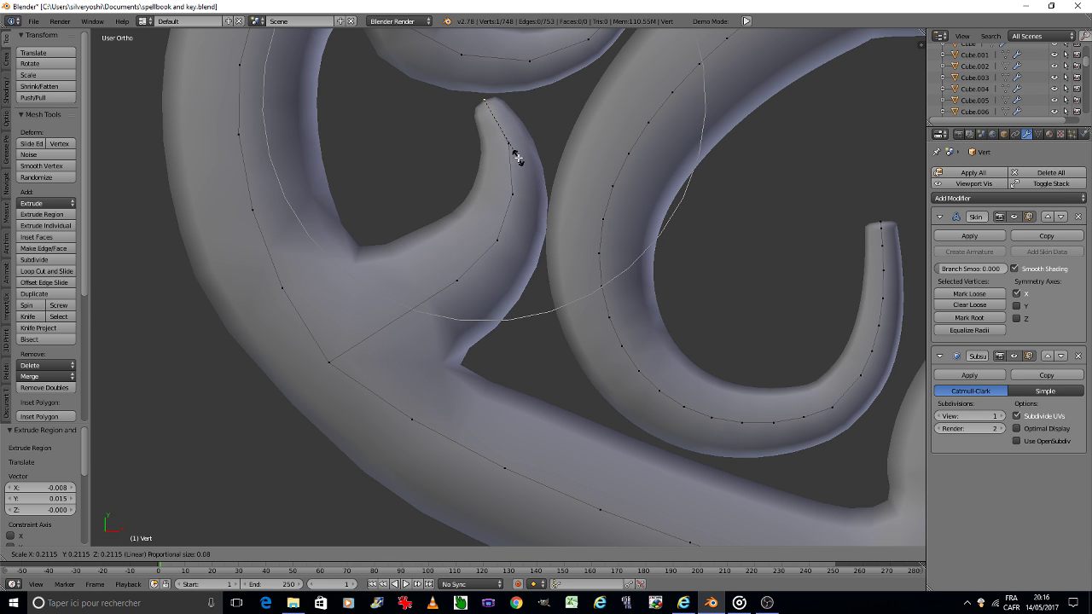
scroll(517, 158, down, 4)
scroll(517, 158, down, 1)
scroll(518, 158, down, 1)
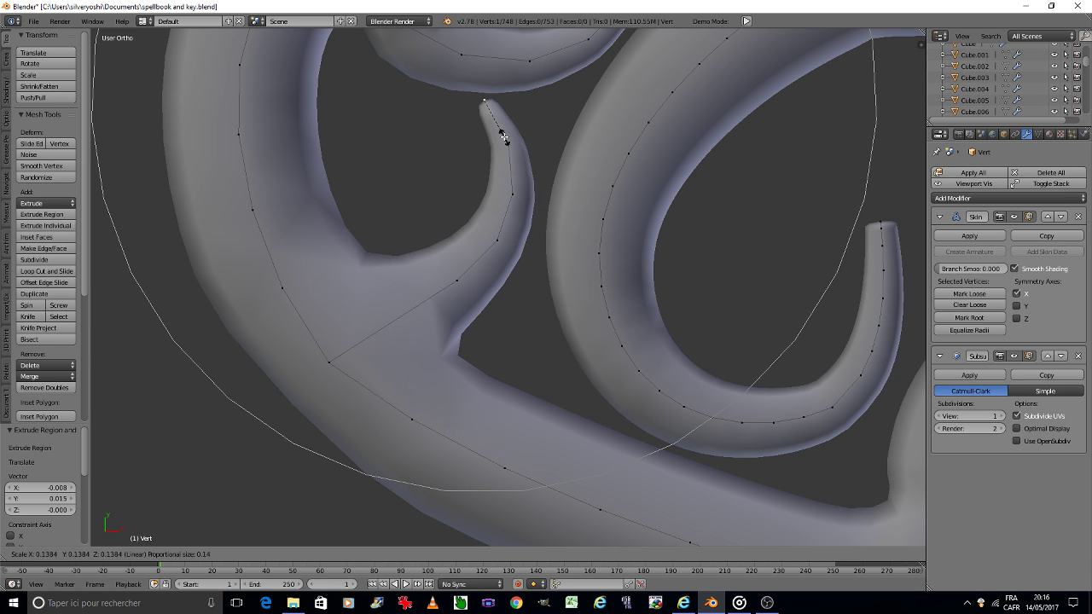
click(499, 128)
Return to Object Mode and save the blend file, overwriting it.
key(Tab)
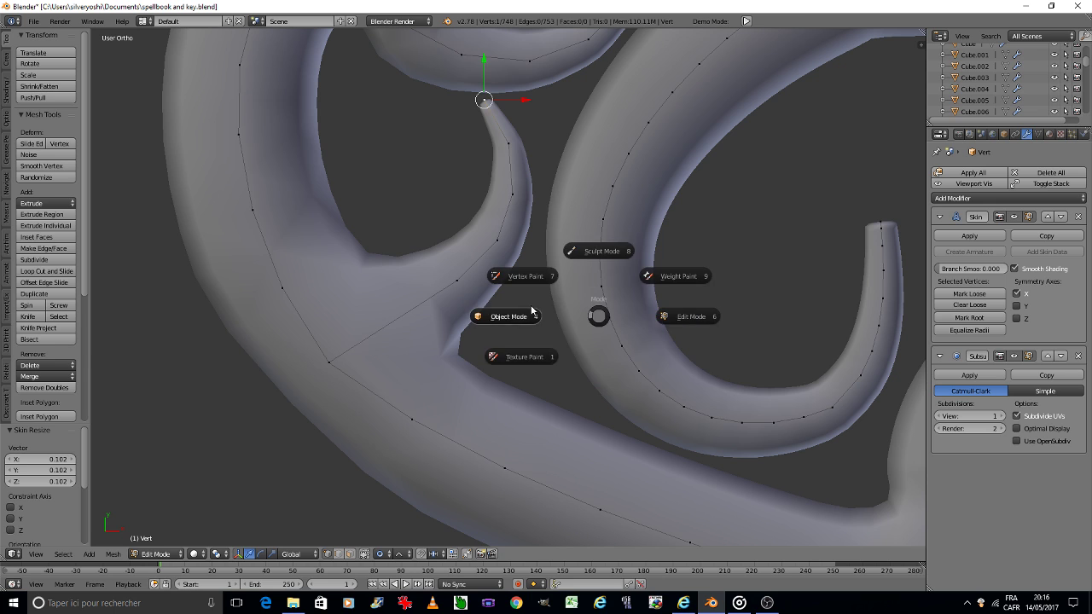
click(538, 312)
key(ctrl+s)
click(538, 314)
Center the whole ornament in view and go back into Edit Mode.
scroll(537, 310, down, 4)
scroll(537, 311, down, 1)
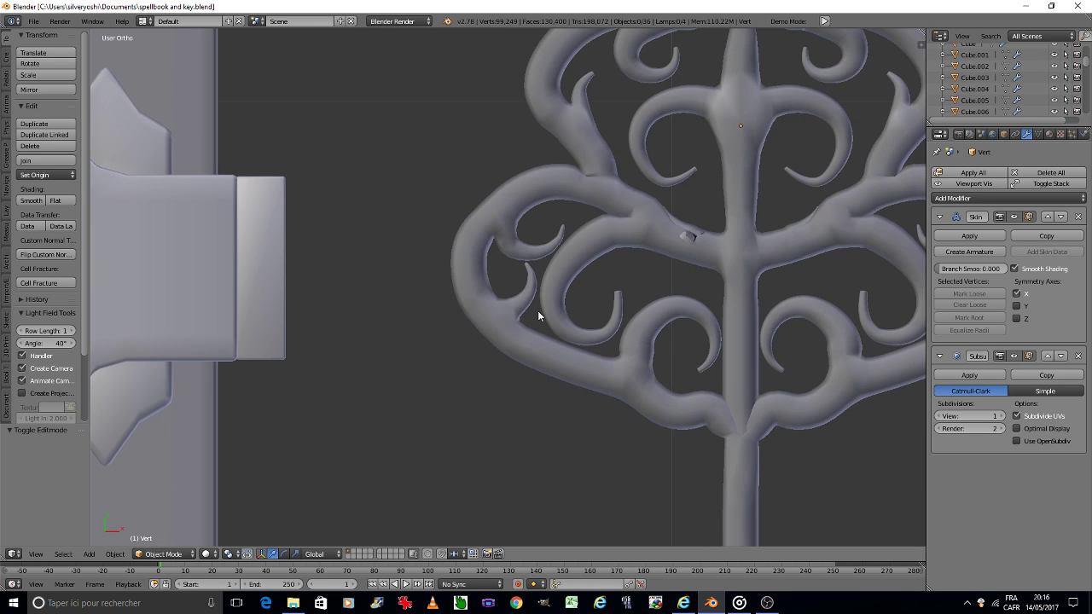
mouse_move(718, 354)
shift+middle_down()
mouse_move(518, 349)
mouse_move(508, 358)
shift+middle_up()
scroll(452, 209, up, 5)
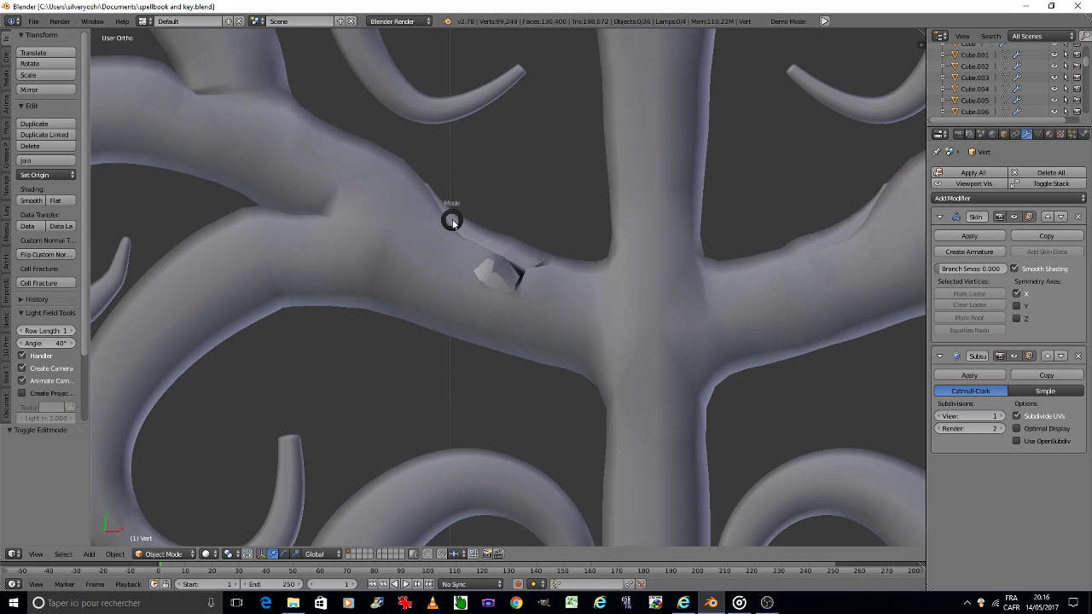
key(Tab)
click(514, 225)
shift+scroll(515, 231, up, 1)
Circle-select the stub vertices on the branch beside the shaft and delete them.
key(c)
mouse_move(443, 219)
mouse_down()
mouse_move(434, 205)
mouse_move(487, 317)
mouse_move(504, 270)
mouse_move(523, 283)
mouse_up()
key(Escape)
key(x)
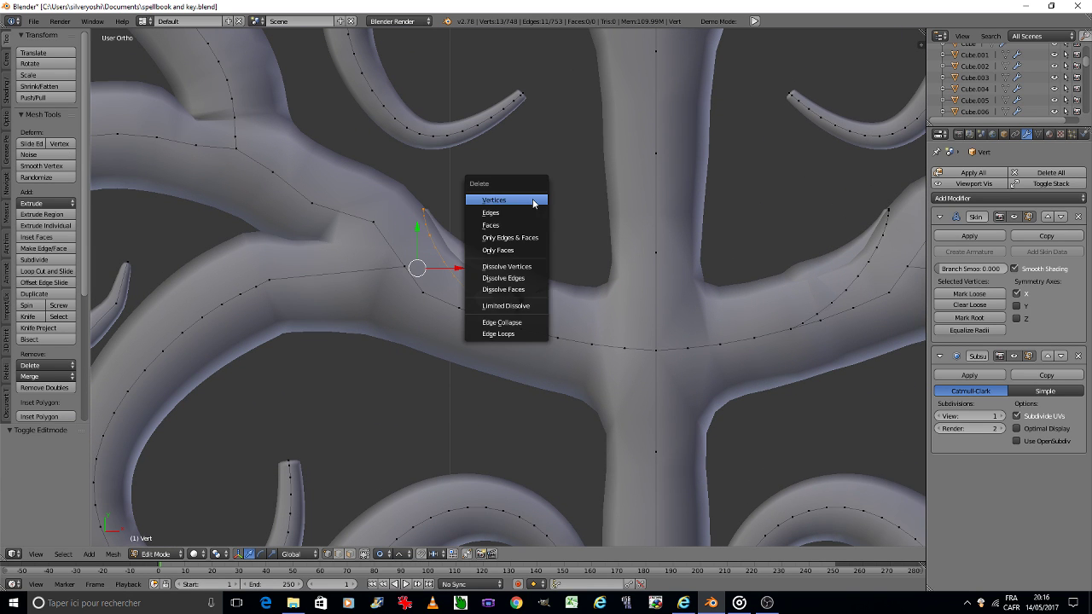
click(532, 199)
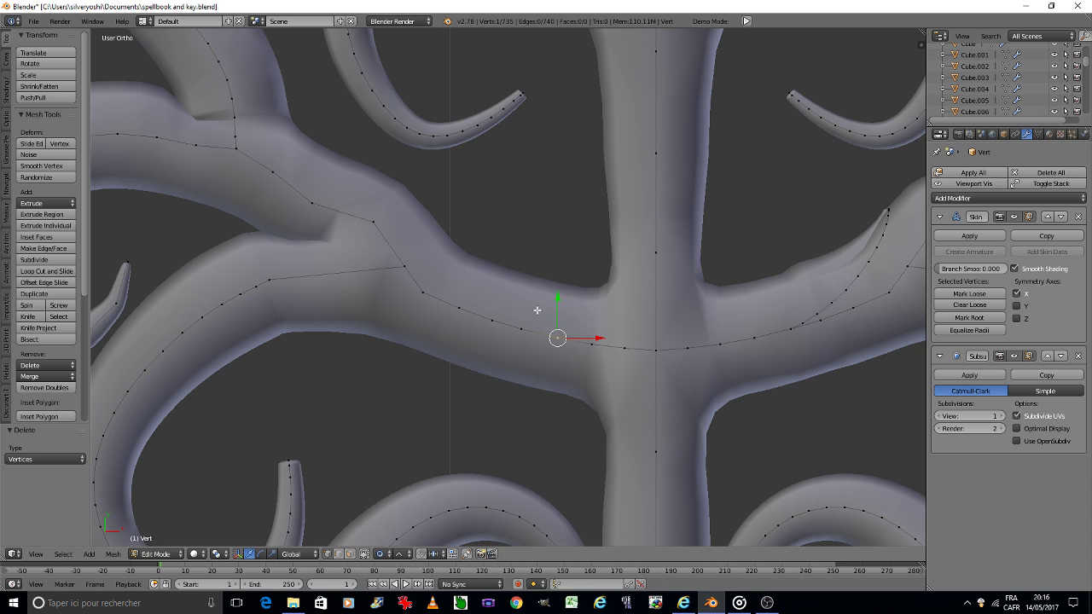
Extrude four new branch vertices, curling the tip up toward the central shaft.
key(e)
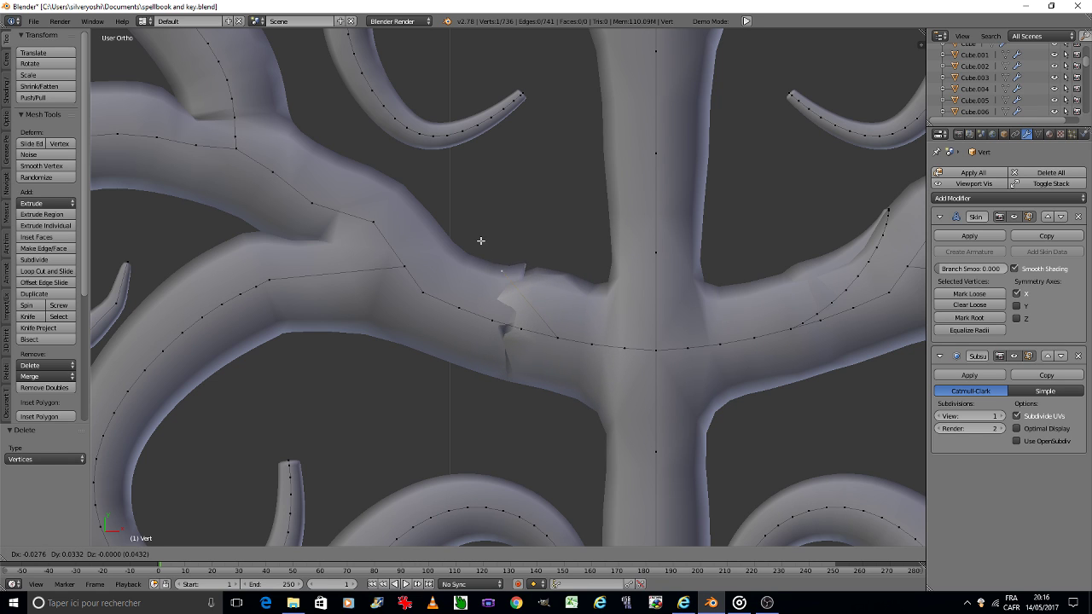
click(512, 251)
key(e)
click(483, 227)
key(e)
click(492, 173)
key(e)
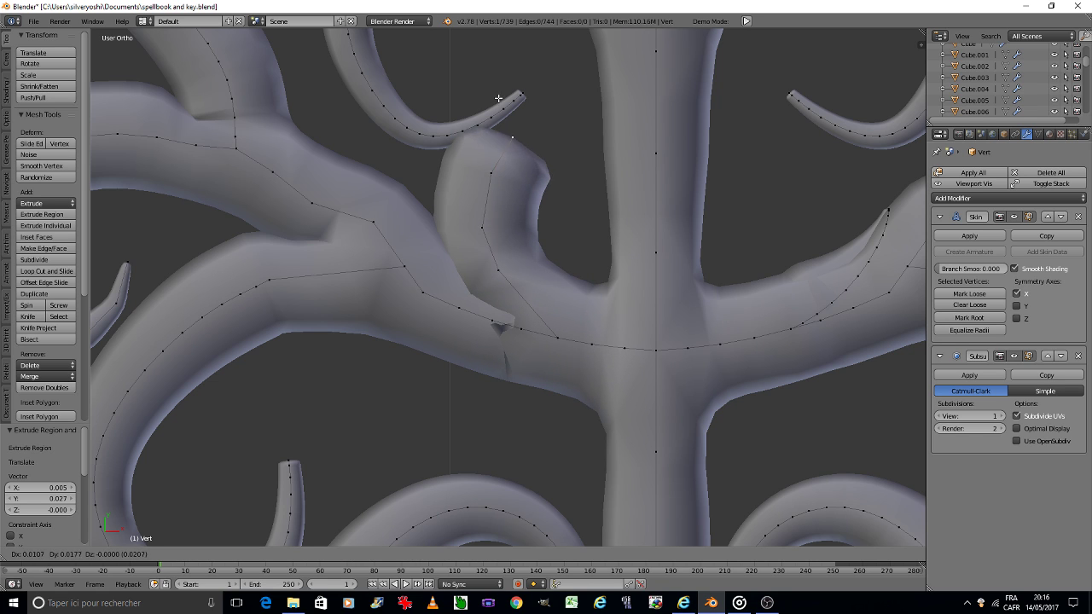
click(591, 105)
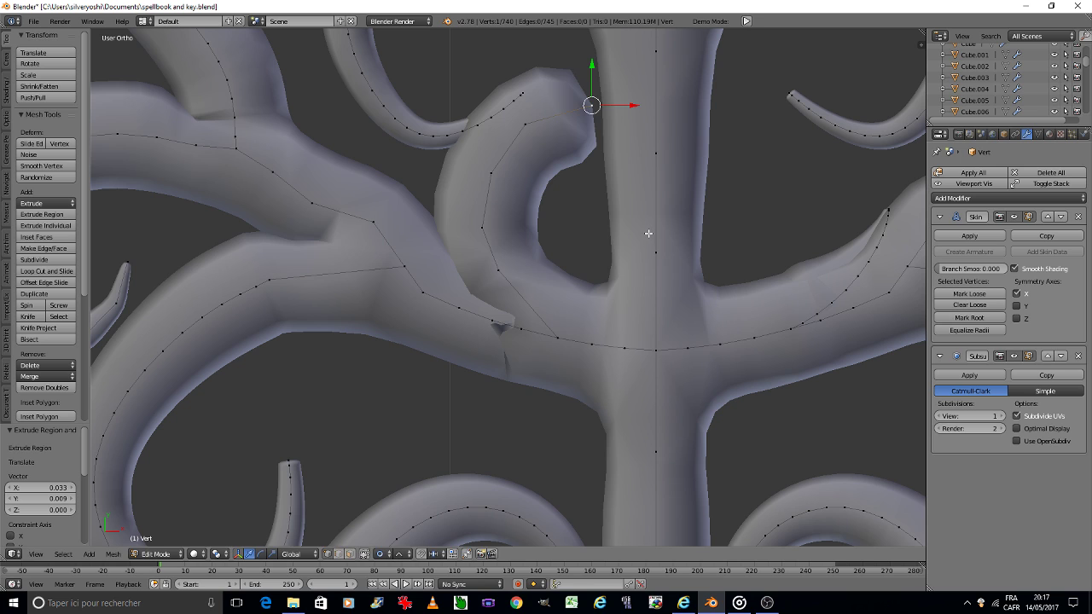
Shrink the new curl tip's skin radius with Ctrl+A to make it thinner.
key(ctrl+a)
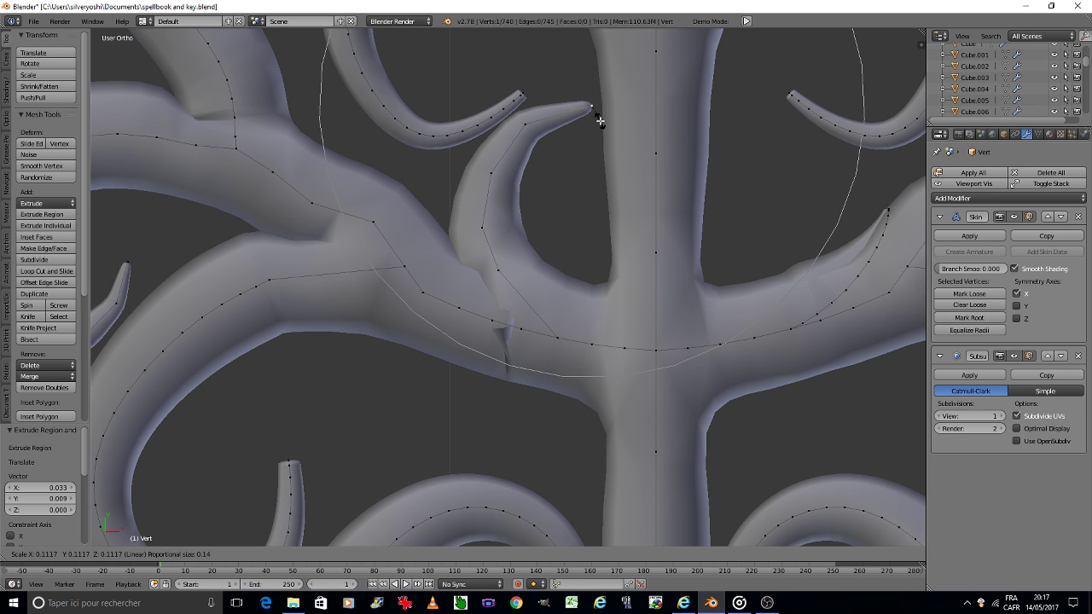
scroll(600, 121, down, 1)
scroll(600, 121, down, 2)
scroll(600, 121, down, 1)
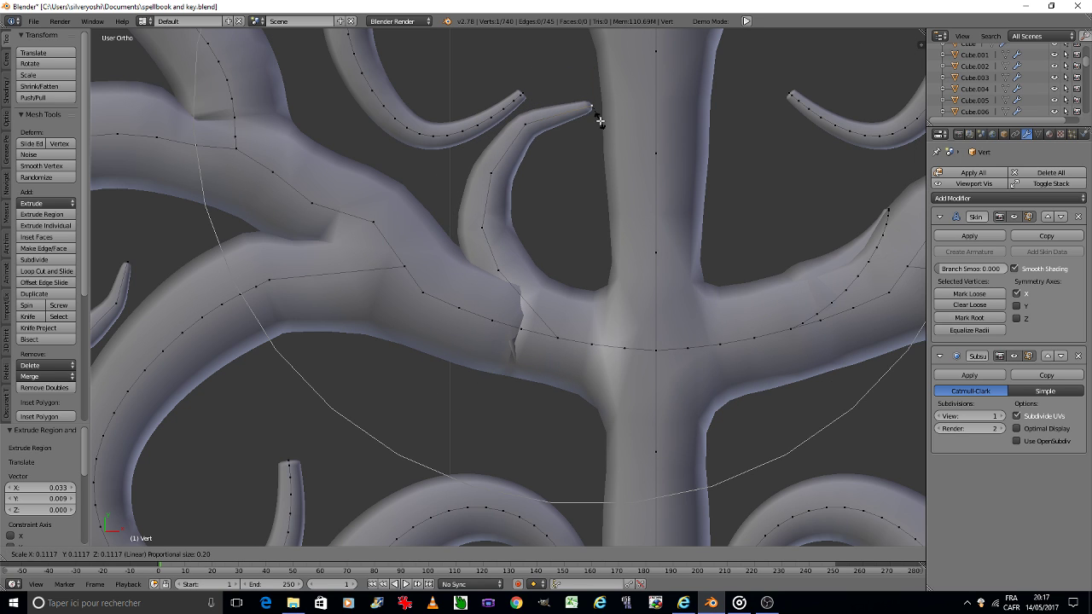
click(600, 121)
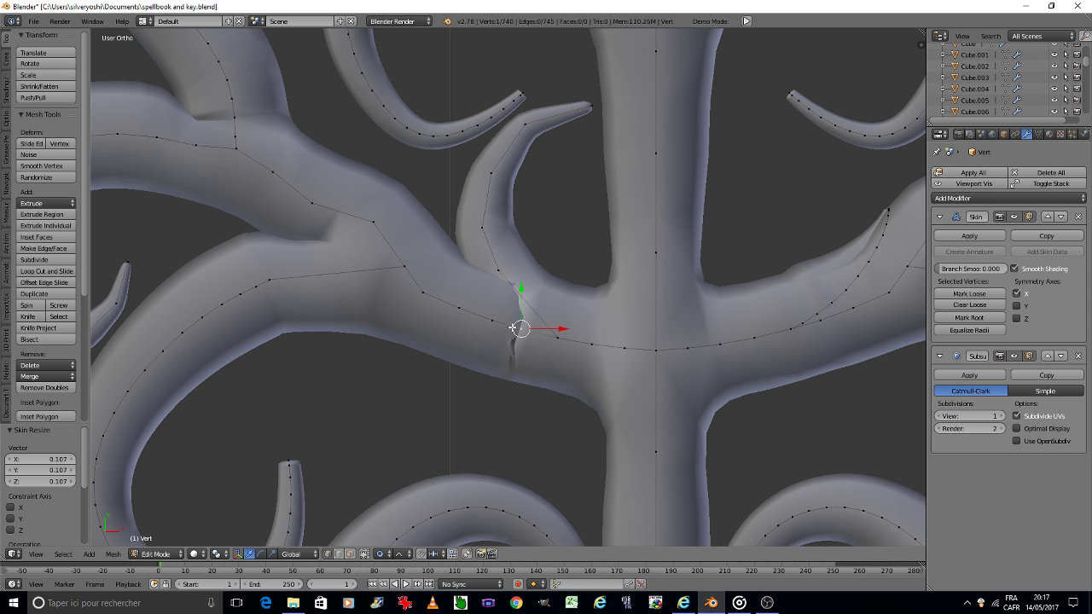
Try resizing the branch junction's skin radius, then undo it and clear the selection.
key(ctrl+a)
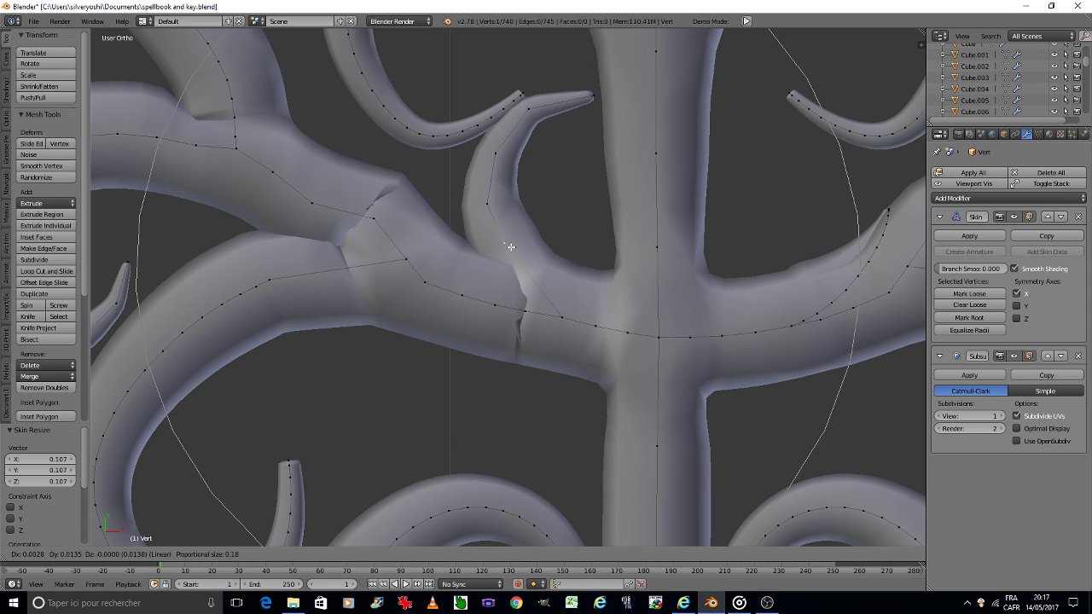
key(Escape)
click(389, 555)
key(ctrl+a)
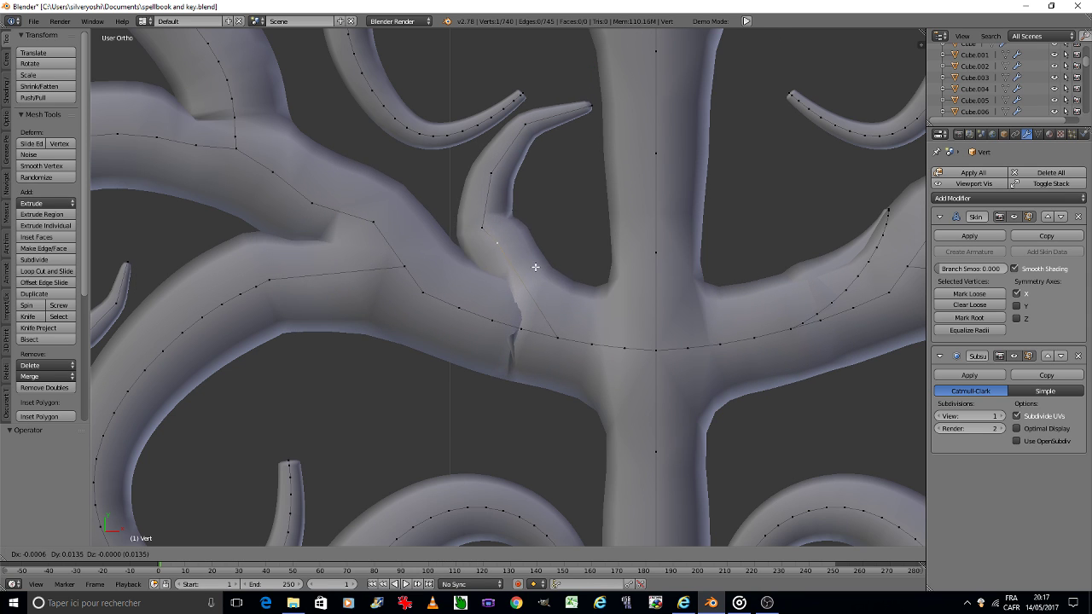
click(536, 274)
key(ctrl+z)
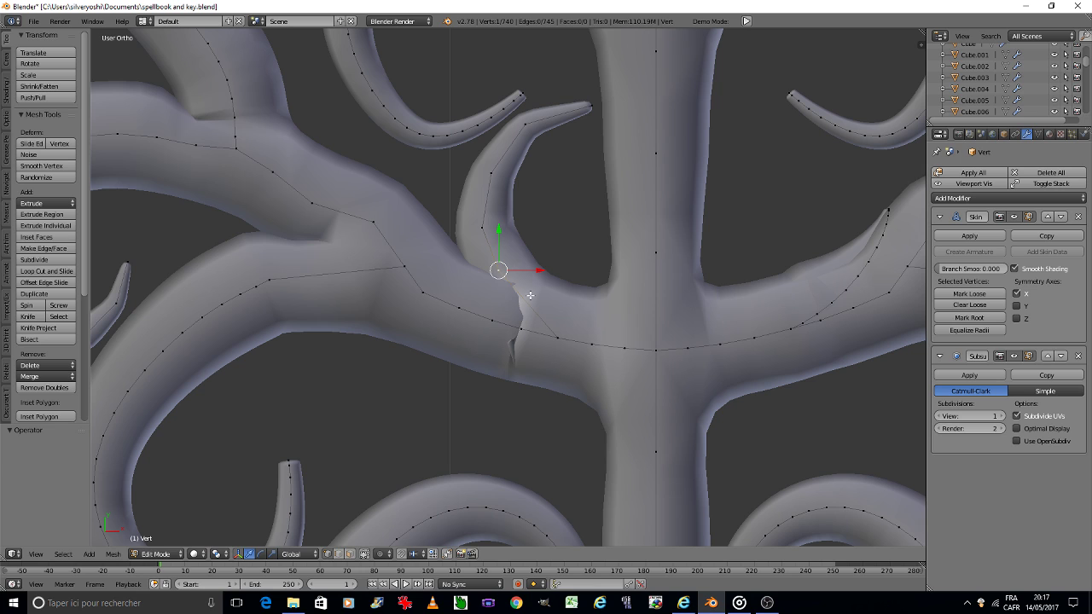
key(a)
Select a vertex on the branch edge and move it up onto the branch.
key(c)
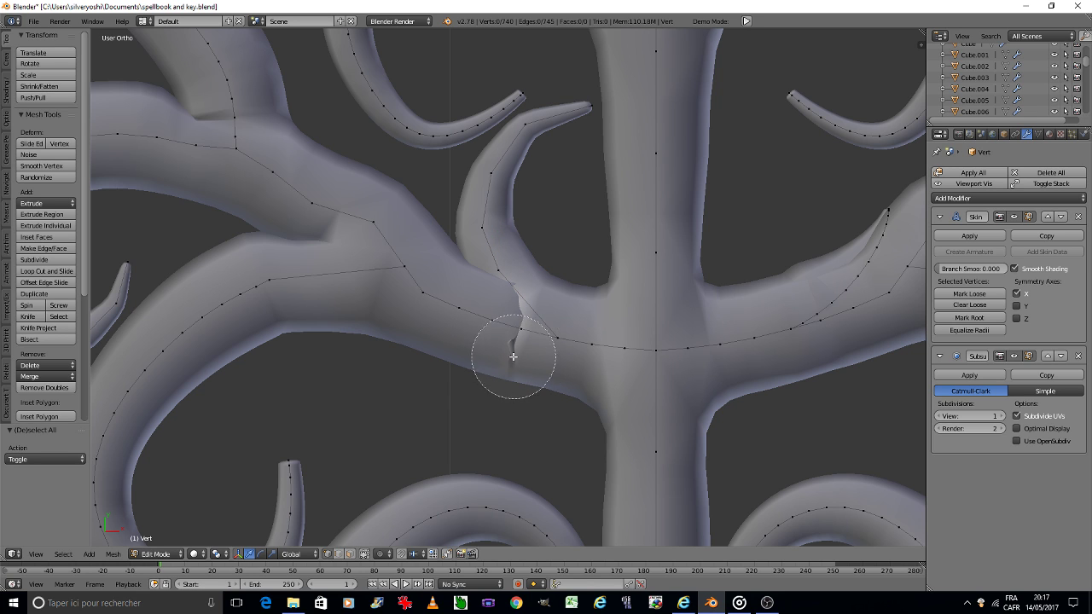
click(512, 357)
key(Escape)
key(g)
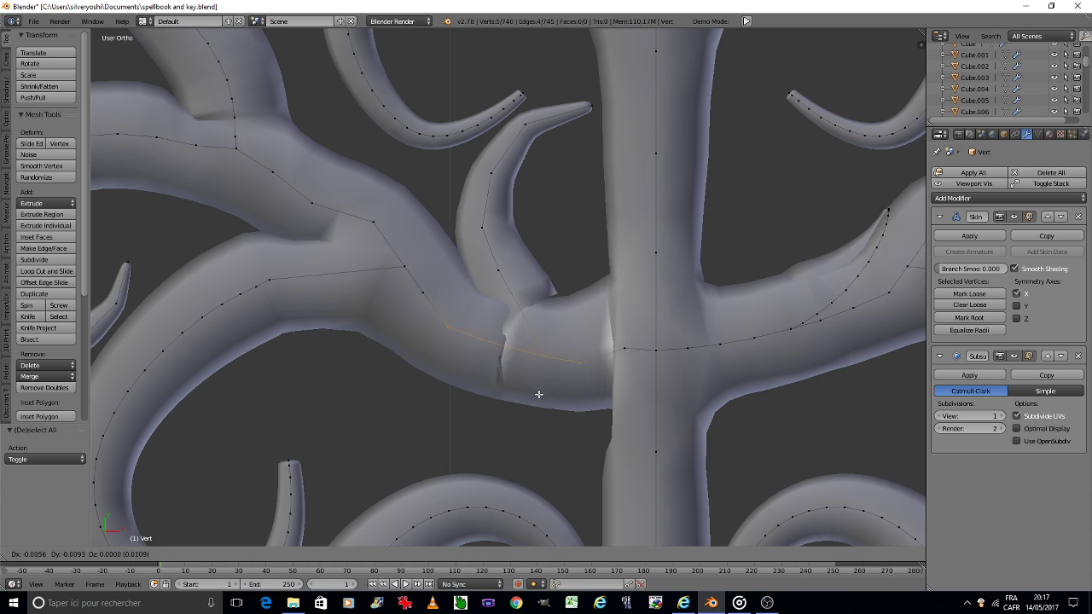
click(517, 374)
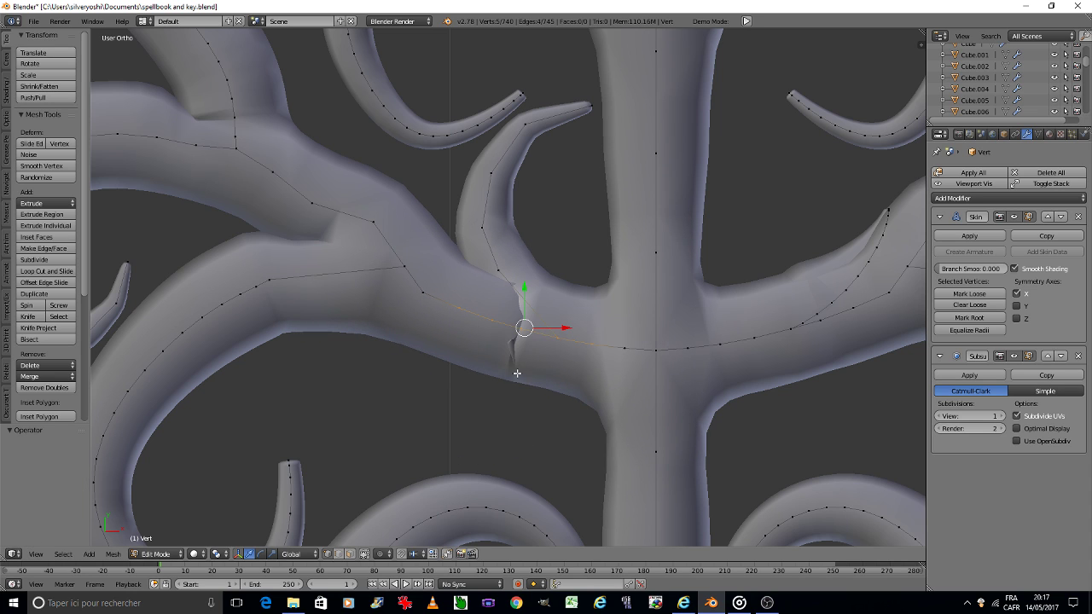
Select the two vertices where the left branch meets the stem and delete them.
key(a)
key(c)
drag(500, 346, 483, 349)
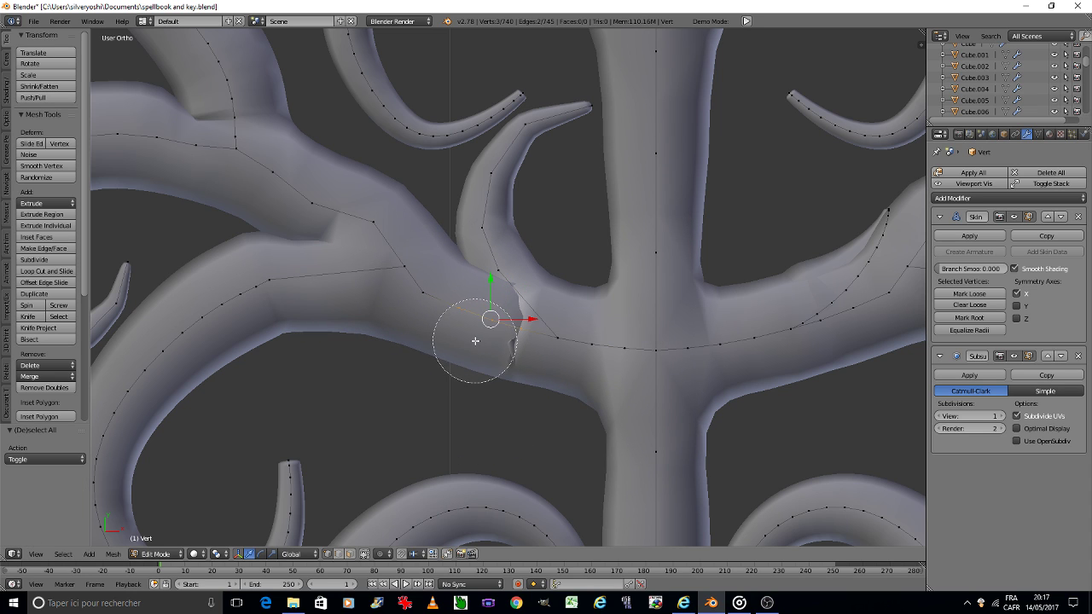
key(x)
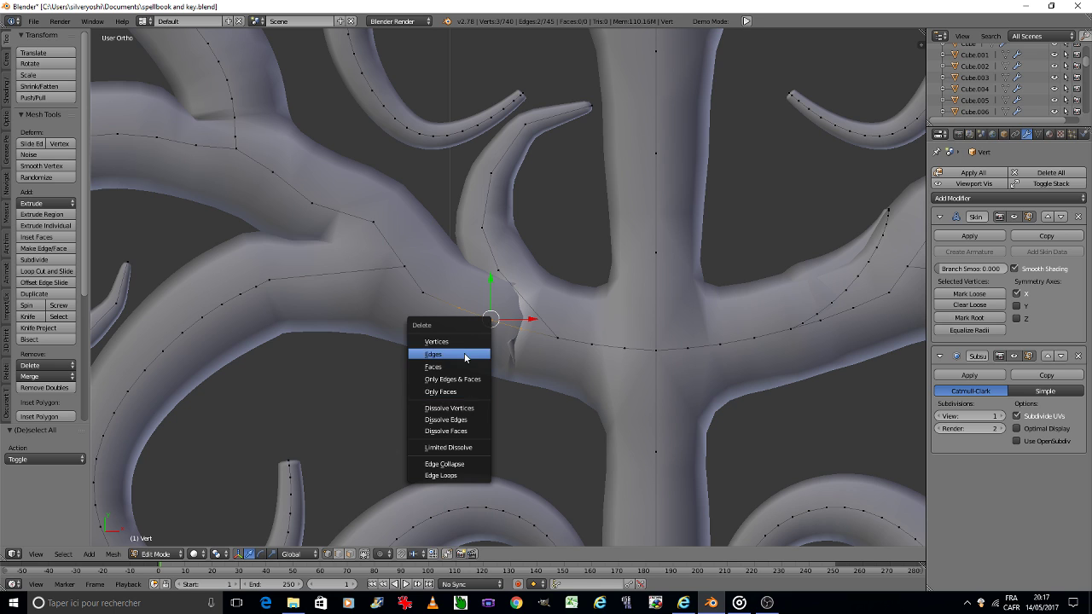
click(461, 341)
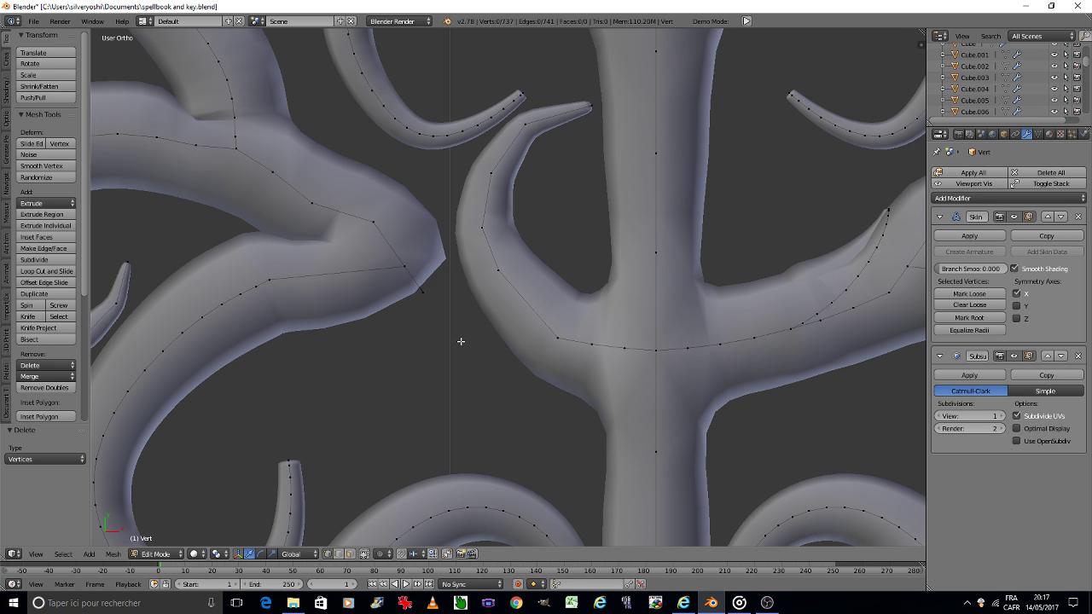
scroll(461, 342, down, 3)
Dissolve the stray vertices at the curl junction so the curve stays joined.
scroll(463, 341, down, 3)
scroll(466, 339, down, 2)
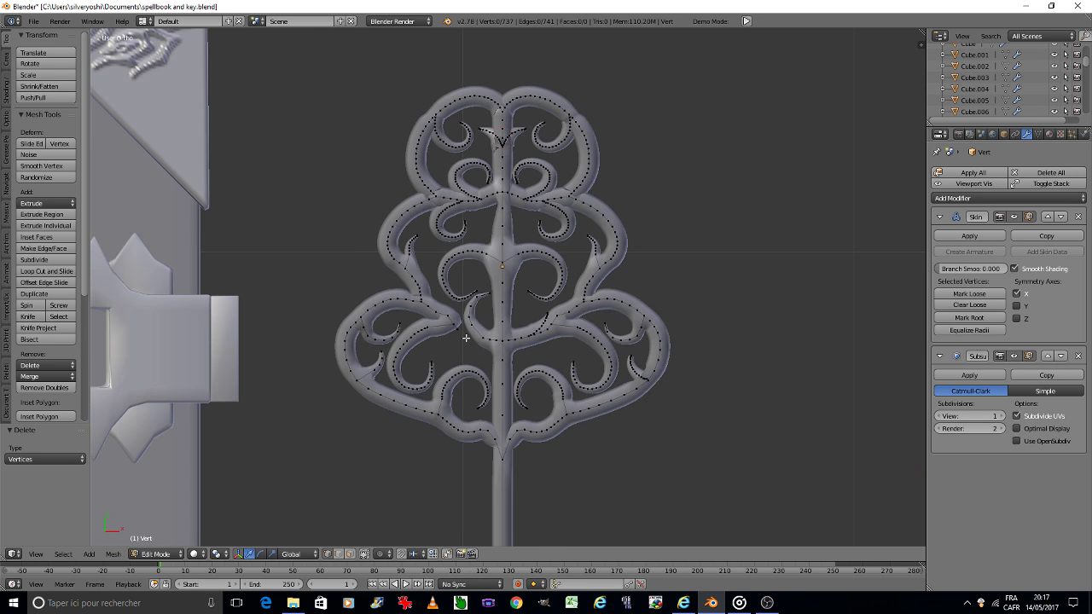
scroll(448, 321, up, 3)
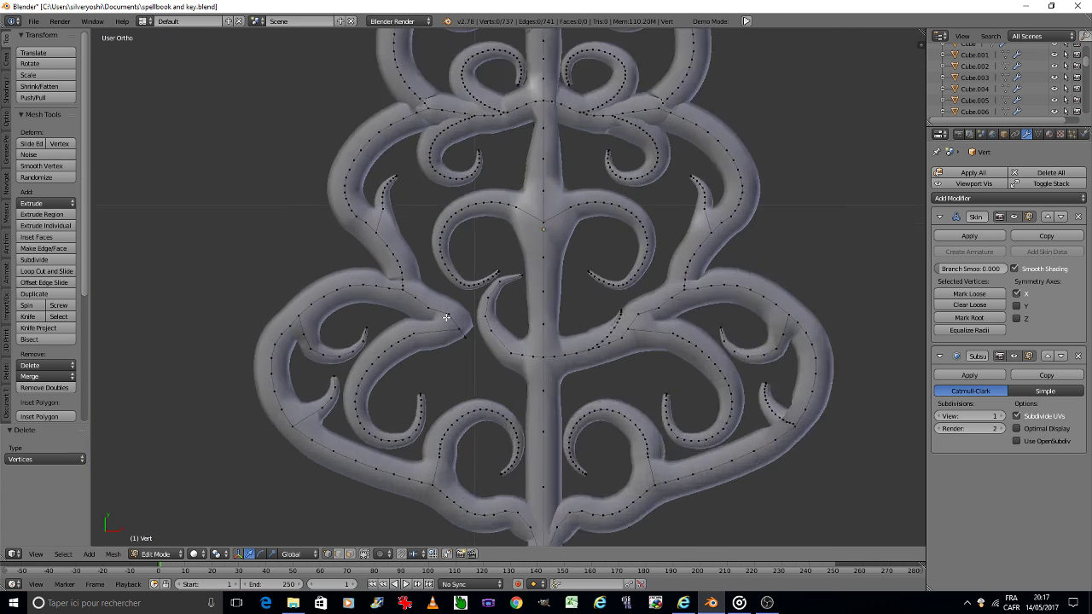
scroll(441, 312, up, 3)
scroll(358, 247, up, 2)
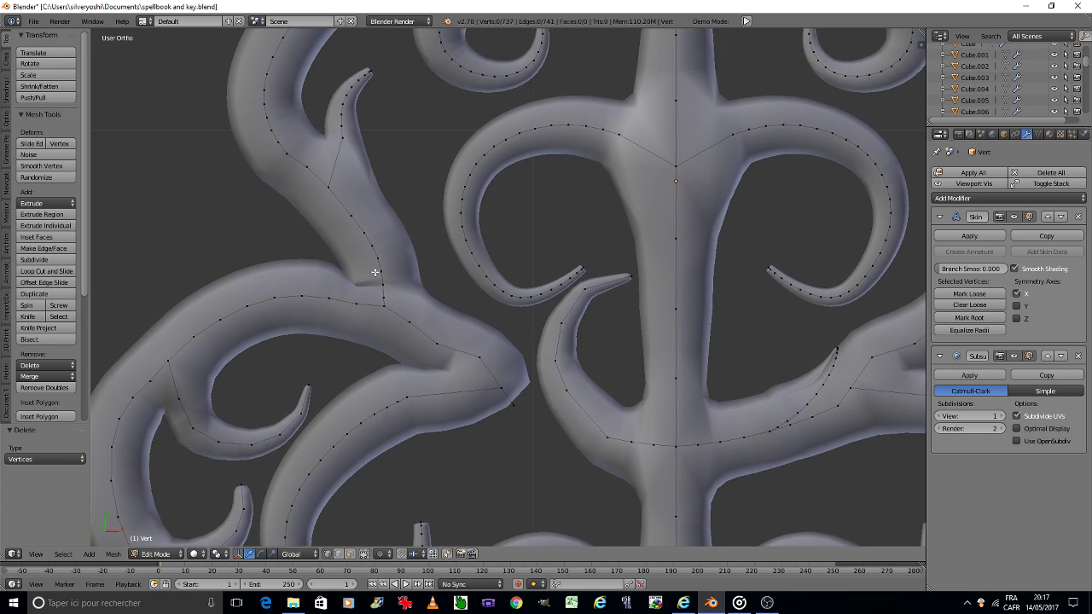
scroll(376, 269, up, 2)
key(c)
click(395, 290)
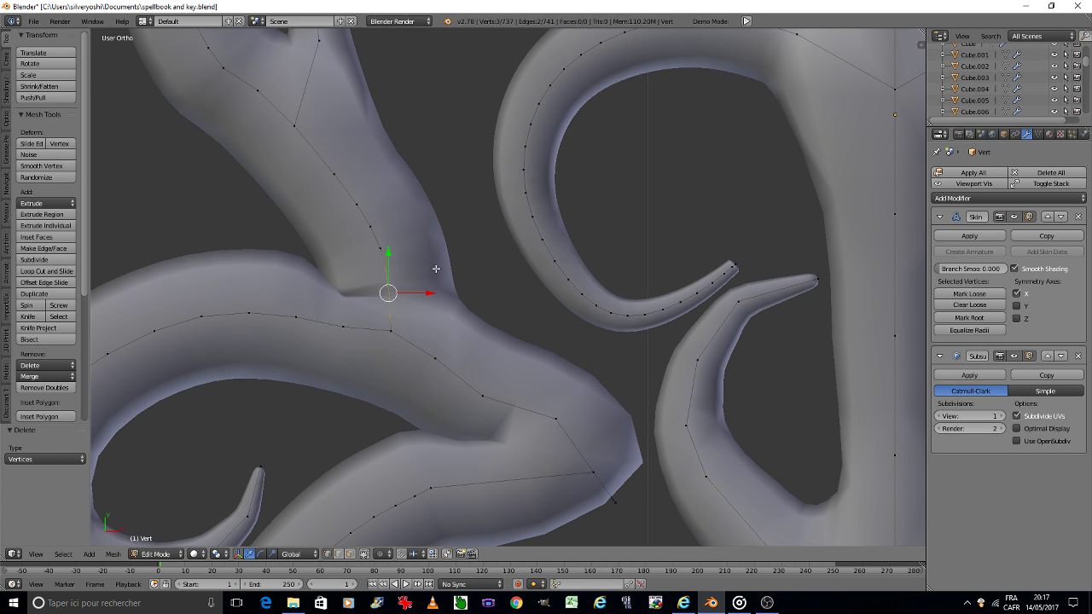
key(x)
click(430, 333)
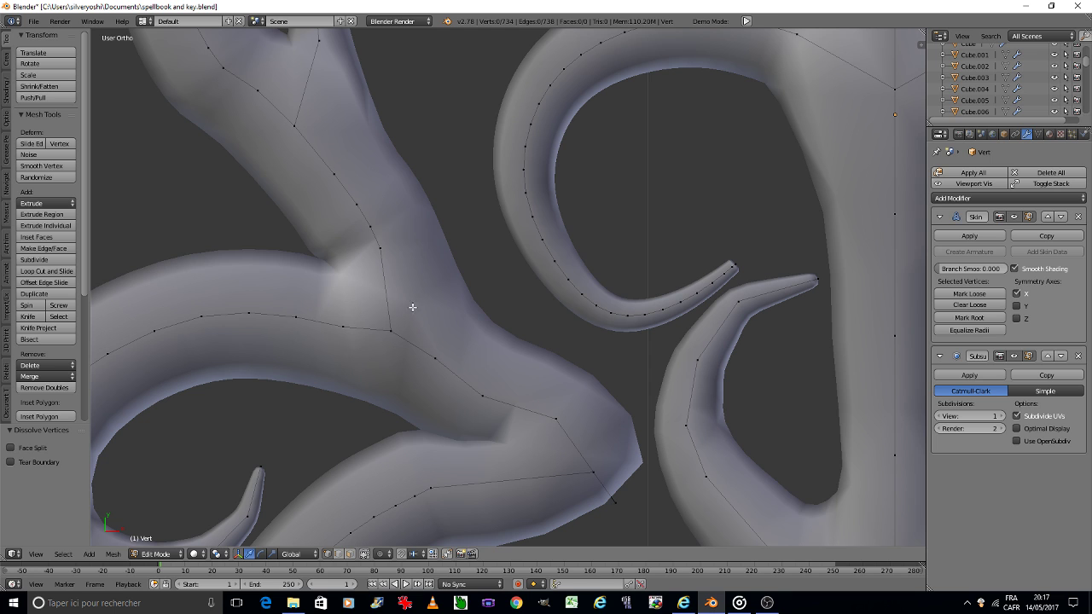
key(x)
click(384, 273)
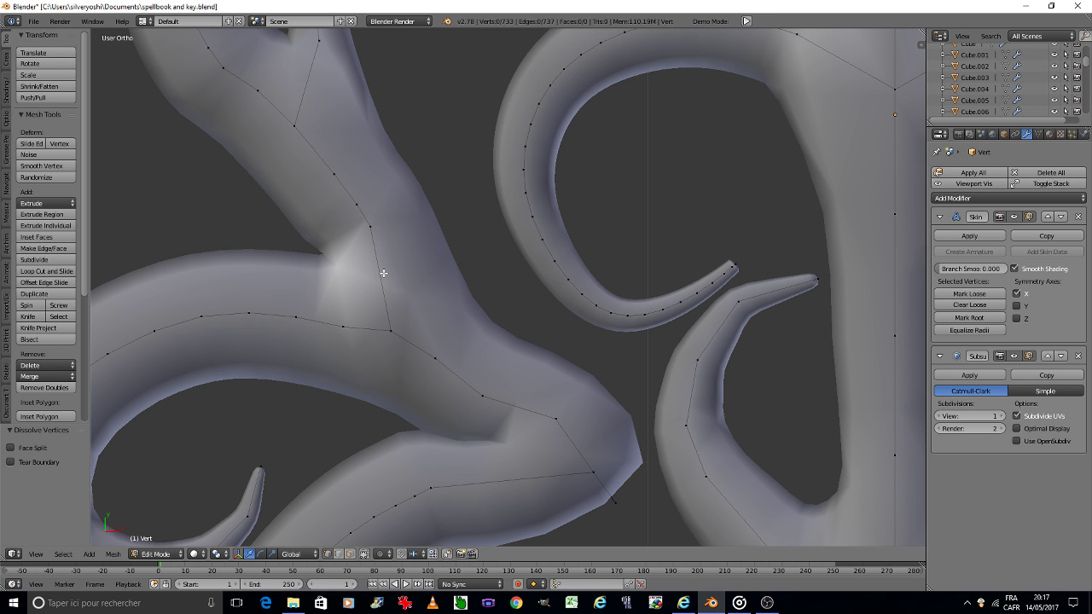
Select the top spike's vertices on the central stem and delete them.
scroll(398, 278, down, 3)
scroll(393, 271, down, 1)
scroll(409, 239, down, 1)
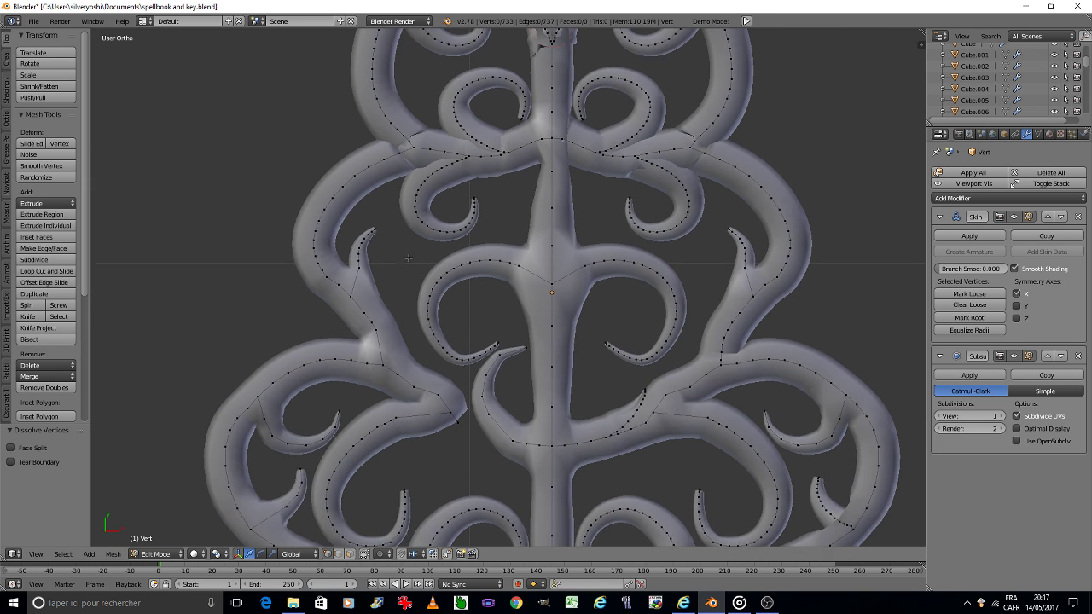
scroll(389, 324, down, 1)
scroll(379, 355, up, 1)
scroll(485, 165, up, 1)
scroll(511, 145, up, 1)
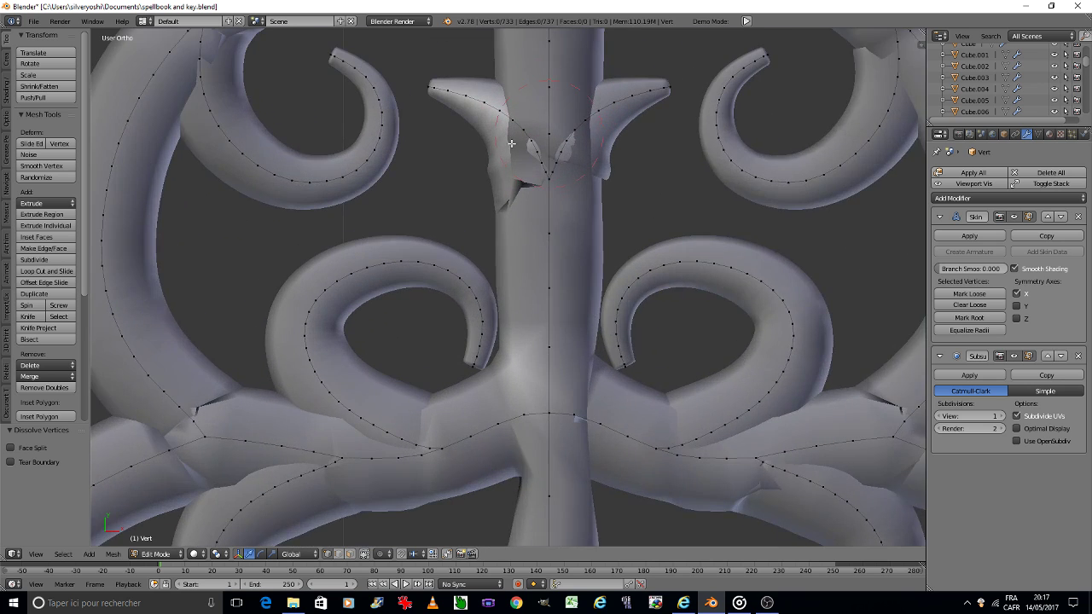
scroll(512, 145, up, 1)
mouse_move(529, 178)
mouse_down()
mouse_move(546, 145)
mouse_move(436, 42)
mouse_move(648, 85)
mouse_move(695, 78)
mouse_move(602, 151)
mouse_move(597, 181)
mouse_up()
key(x)
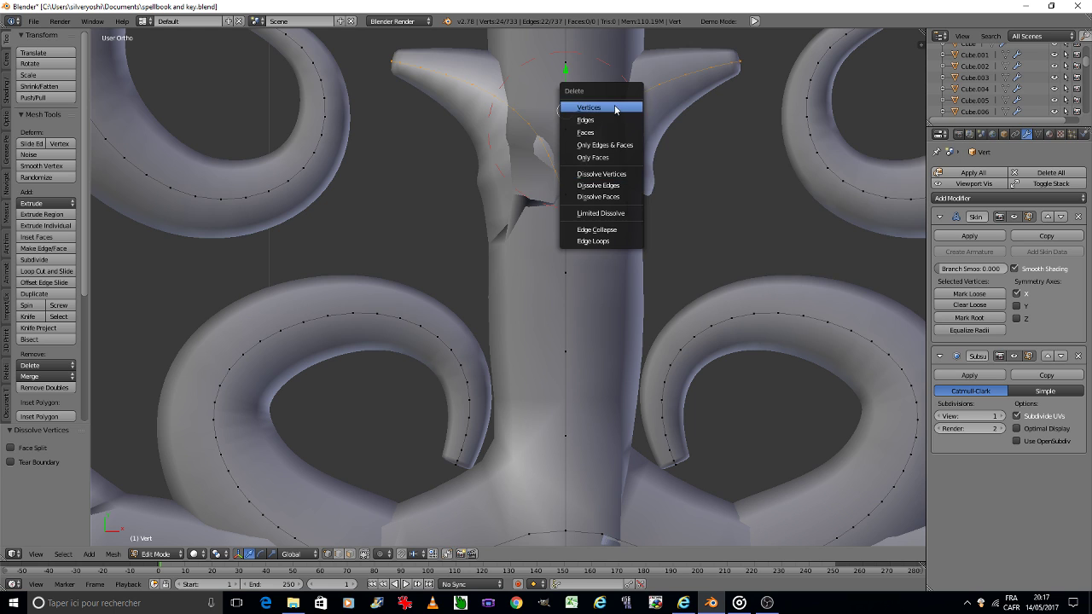
click(588, 107)
Extrude a four-vertex chain from the stem top, curving toward the upper left.
scroll(491, 308, down, 2)
scroll(491, 294, down, 1)
scroll(512, 290, up, 1)
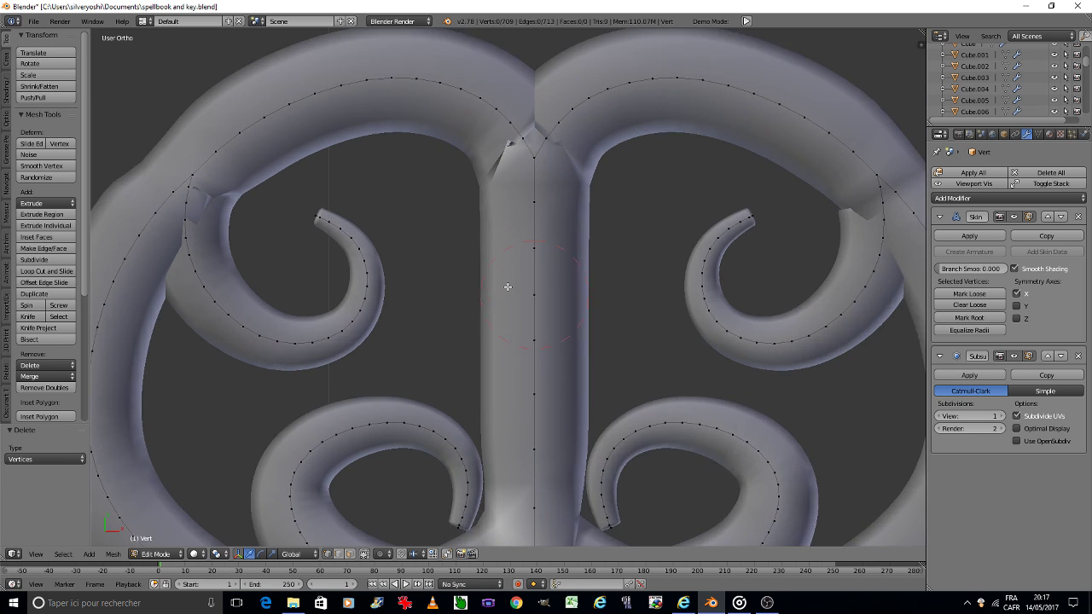
scroll(509, 287, up, 1)
key(e)
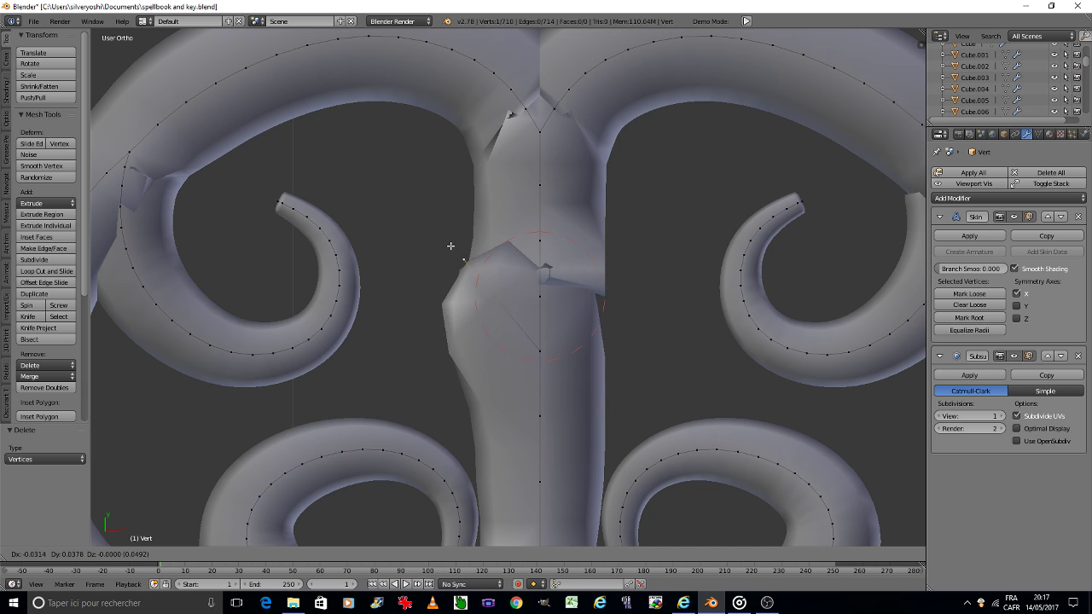
click(453, 247)
key(e)
click(398, 189)
key(e)
click(378, 183)
key(e)
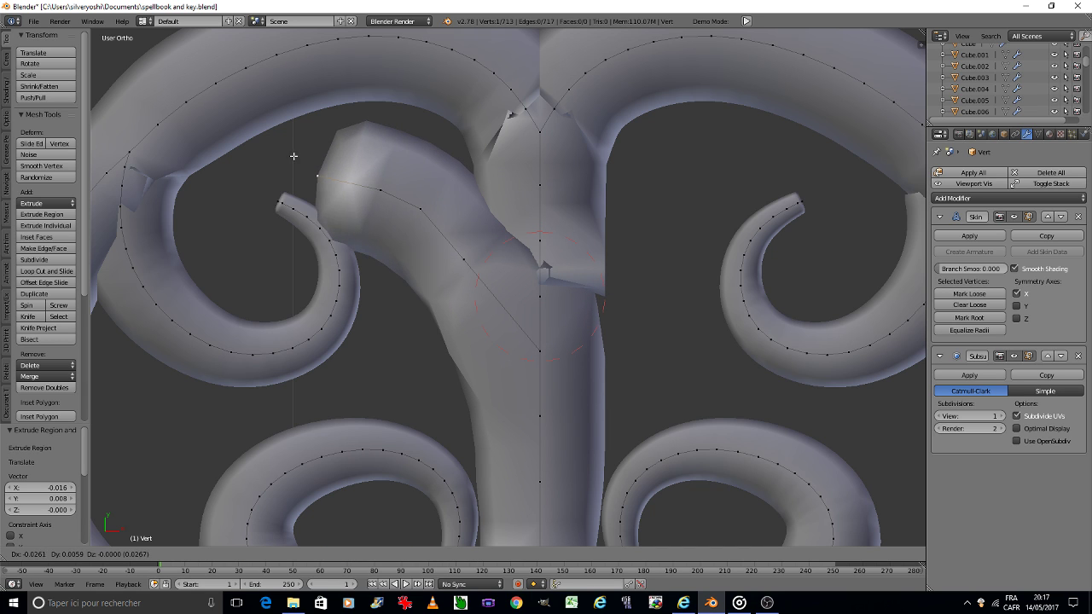
click(289, 163)
click(277, 171)
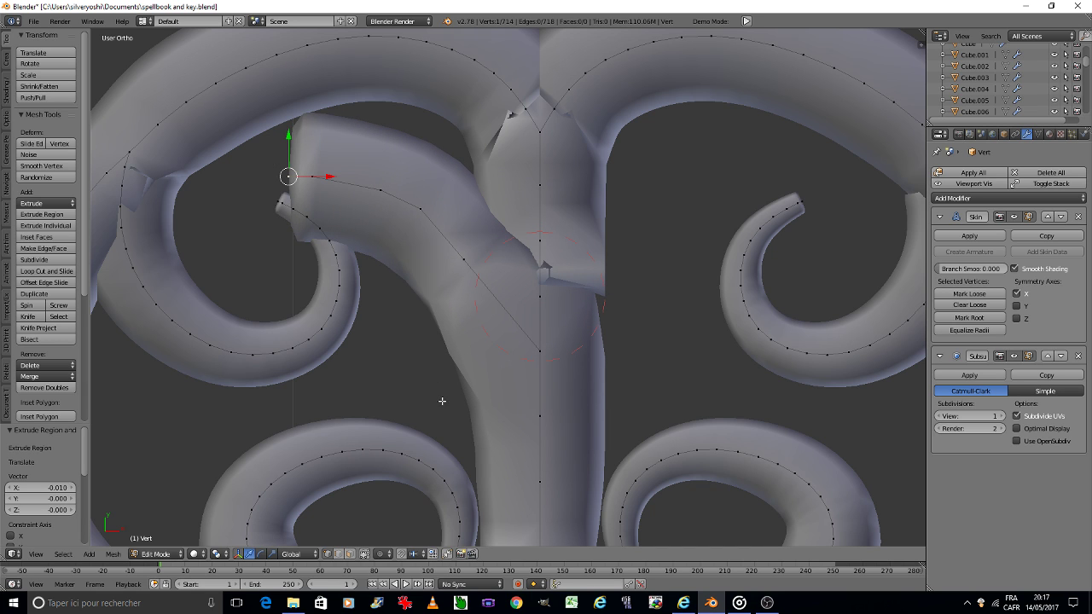
With proportional falloff enabled, shrink the branch tip's skin to 0.087 to taper it.
key(g)
key(Escape)
click(379, 553)
click(403, 495)
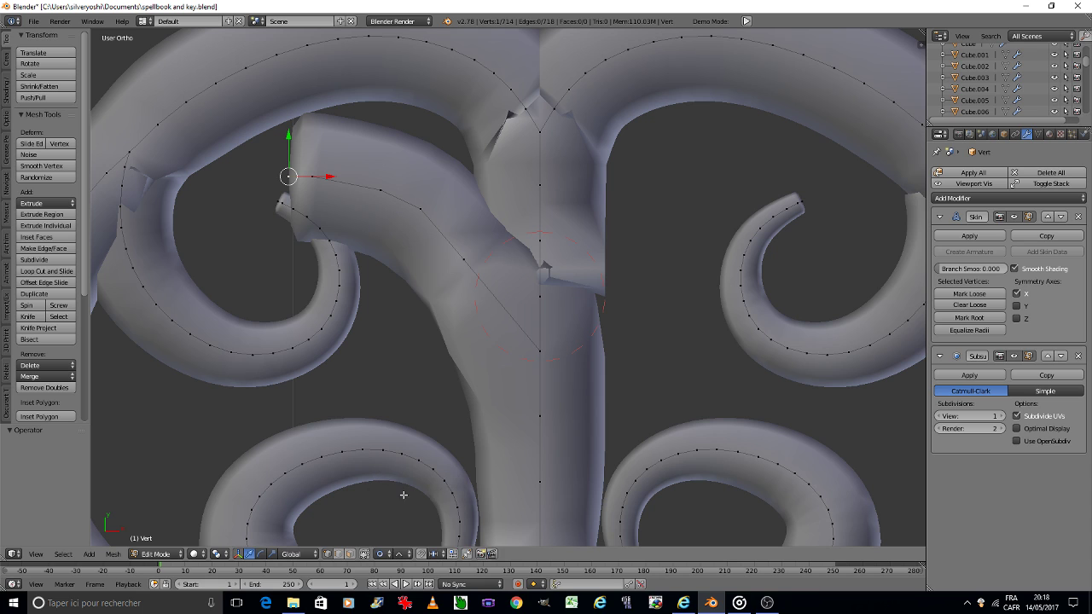
key(s)
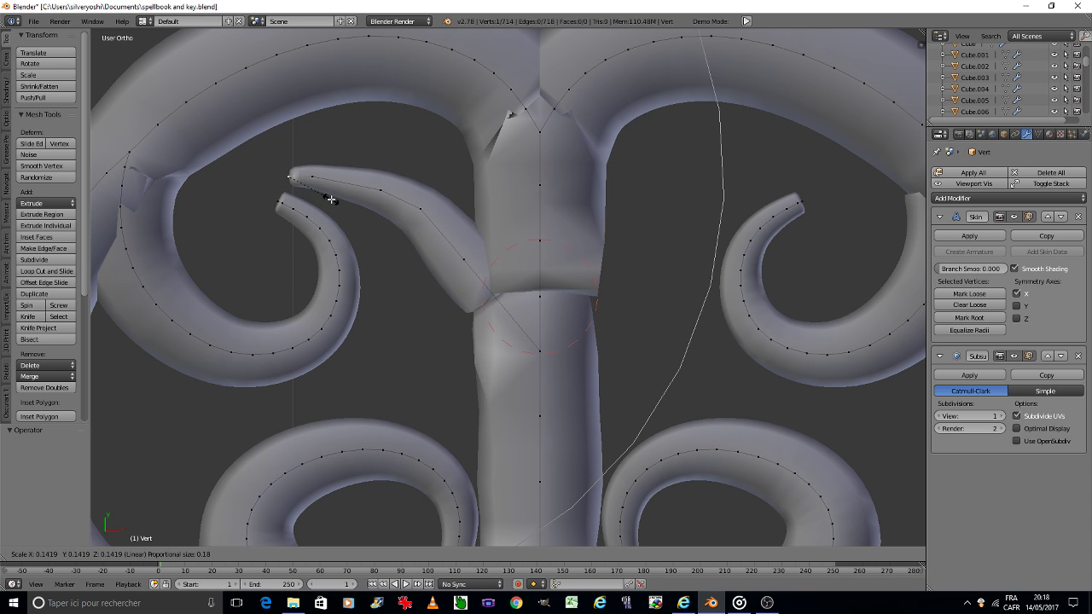
scroll(328, 199, up, 2)
scroll(327, 199, up, 1)
scroll(328, 199, up, 1)
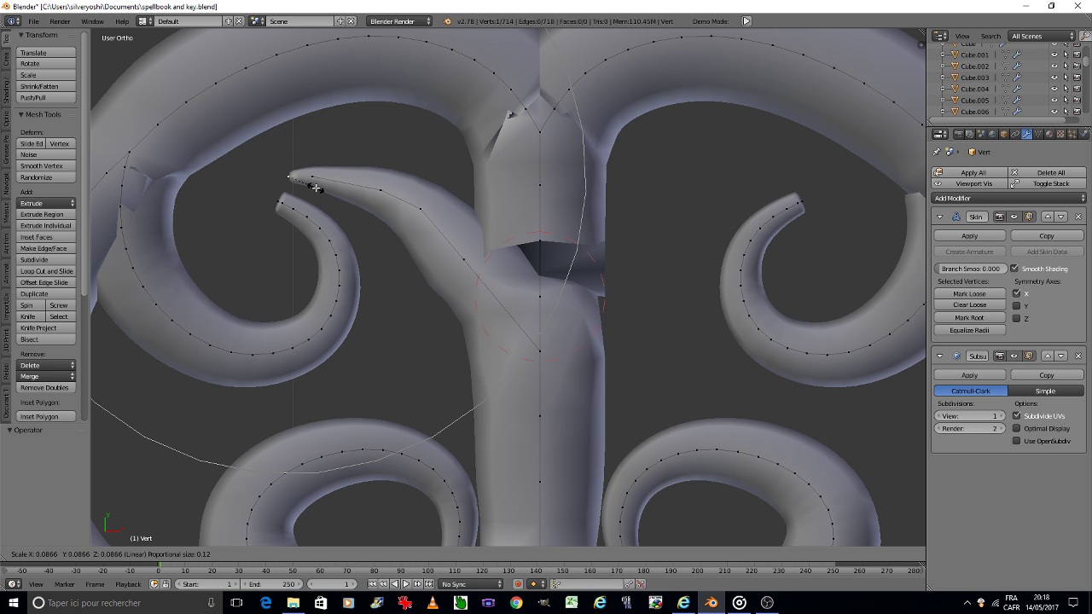
click(316, 188)
Pan the view down to show the end of the shaft.
scroll(427, 324, down, 8)
scroll(512, 285, up, 2)
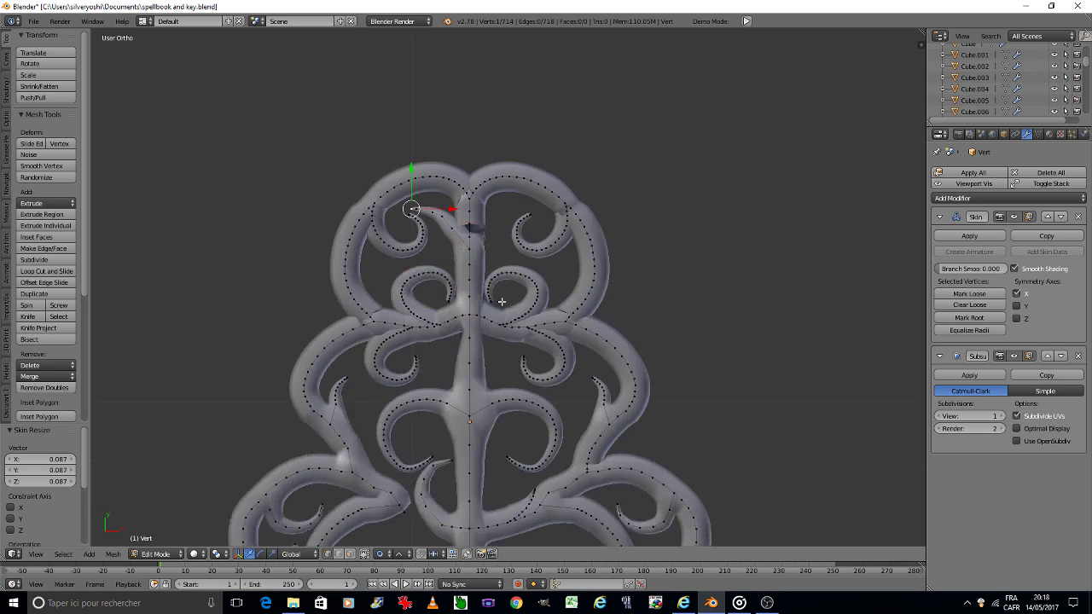
scroll(519, 432, up, 1)
scroll(542, 462, down, 5)
shift+middle_drag(542, 462, 538, 171)
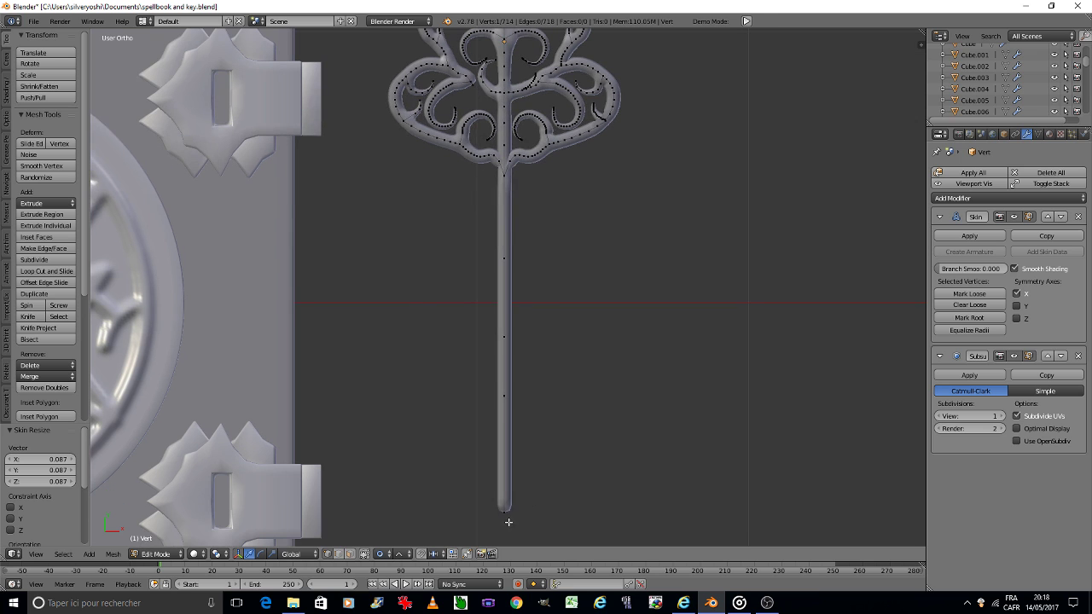
Make the shaft-end vertex the skin root and symmetrize the key's left half onto the right.
click(961, 319)
shift+middle_drag(512, 120, 508, 299)
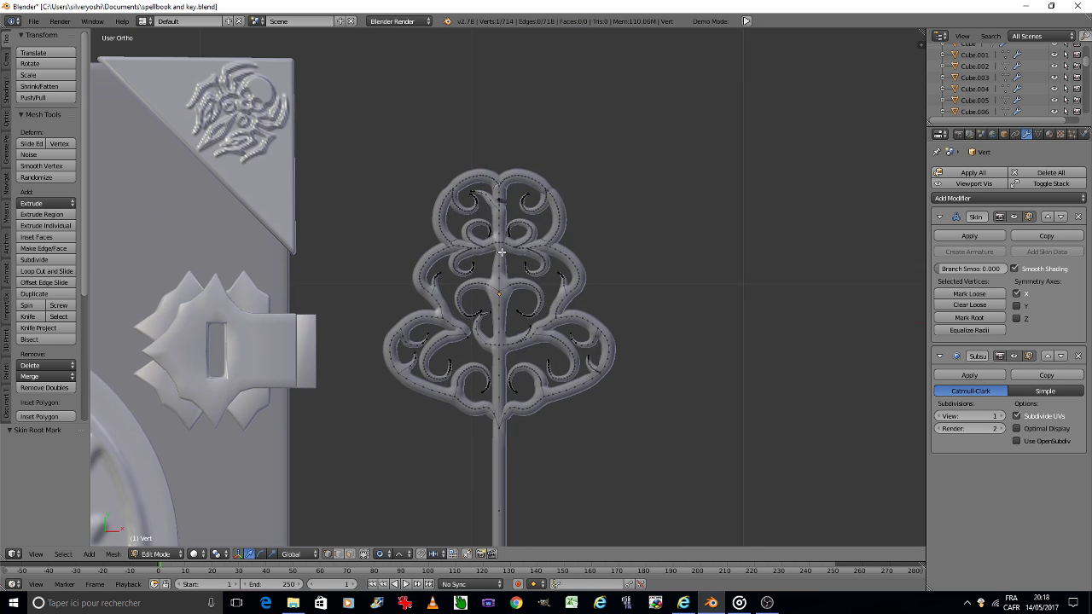
scroll(495, 178, up, 5)
shift+middle_drag(496, 178, 497, 302)
scroll(440, 258, up, 4)
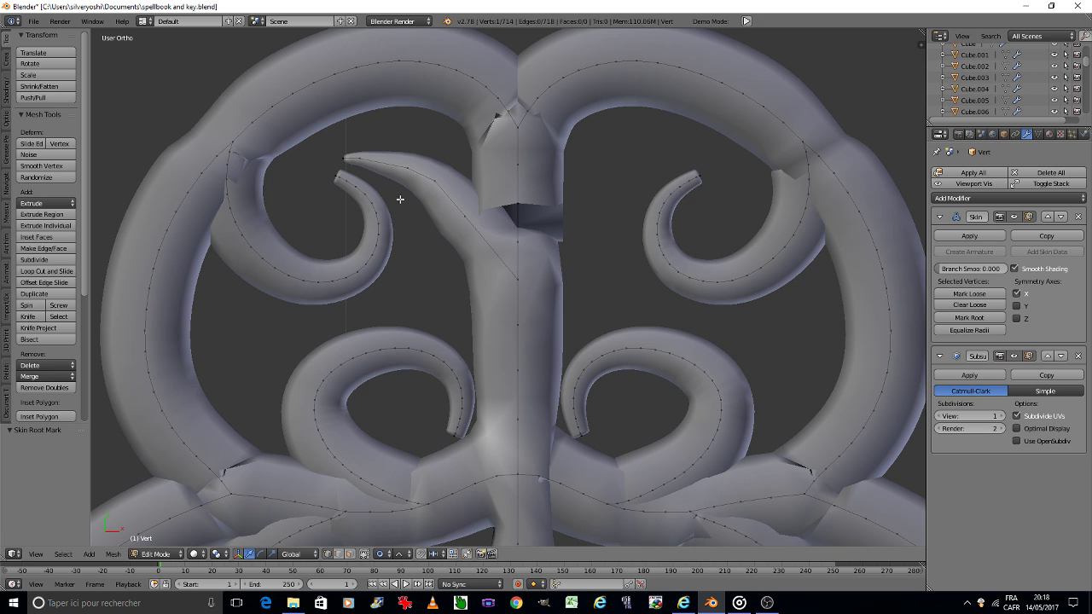
key(a)
click(113, 554)
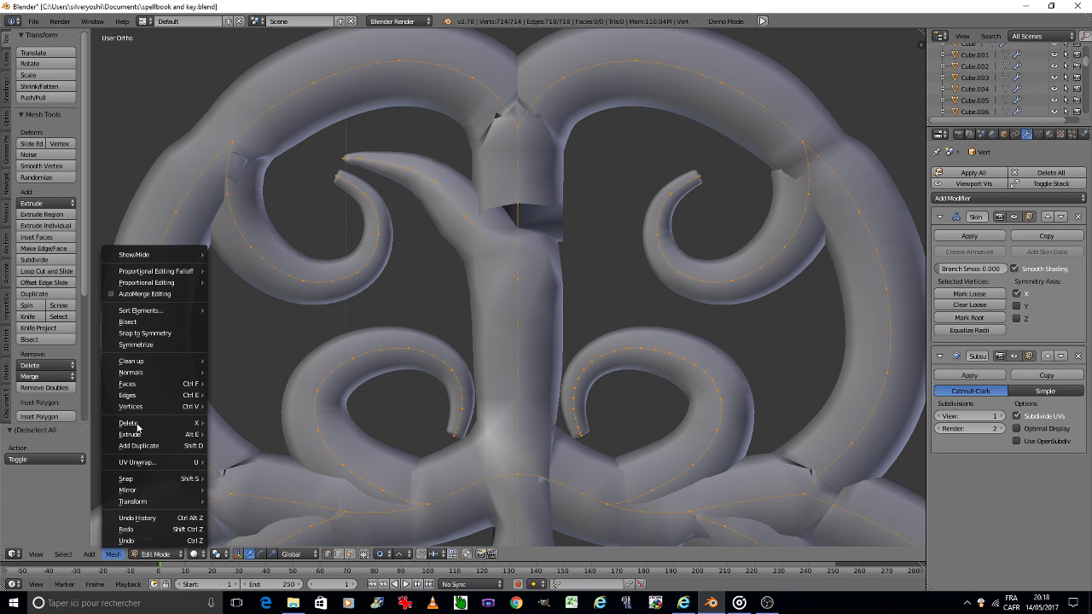
click(165, 345)
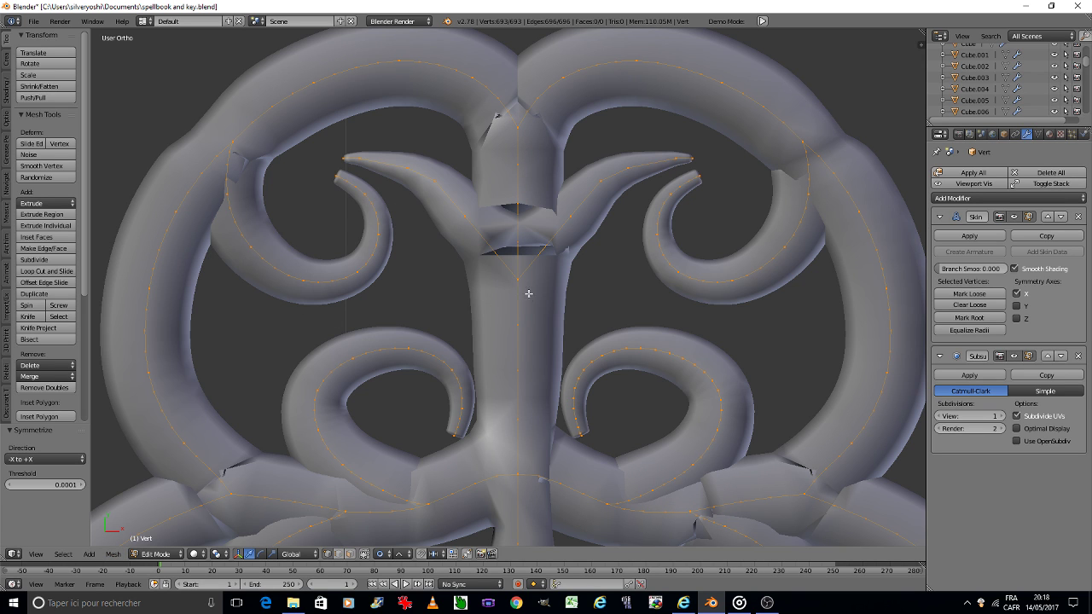
Dissolve the two junction vertices at the top of the stem, undoing an extra top-vertex dissolve.
scroll(490, 224, up, 1)
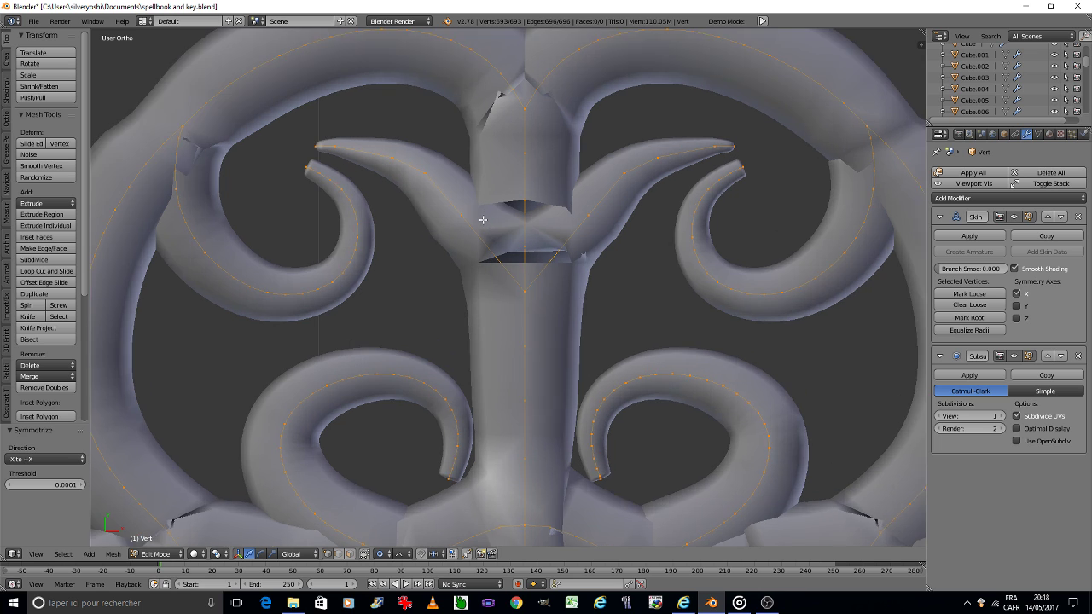
scroll(490, 224, up, 2)
key(a)
right_click(543, 198)
shift+right_click(543, 256)
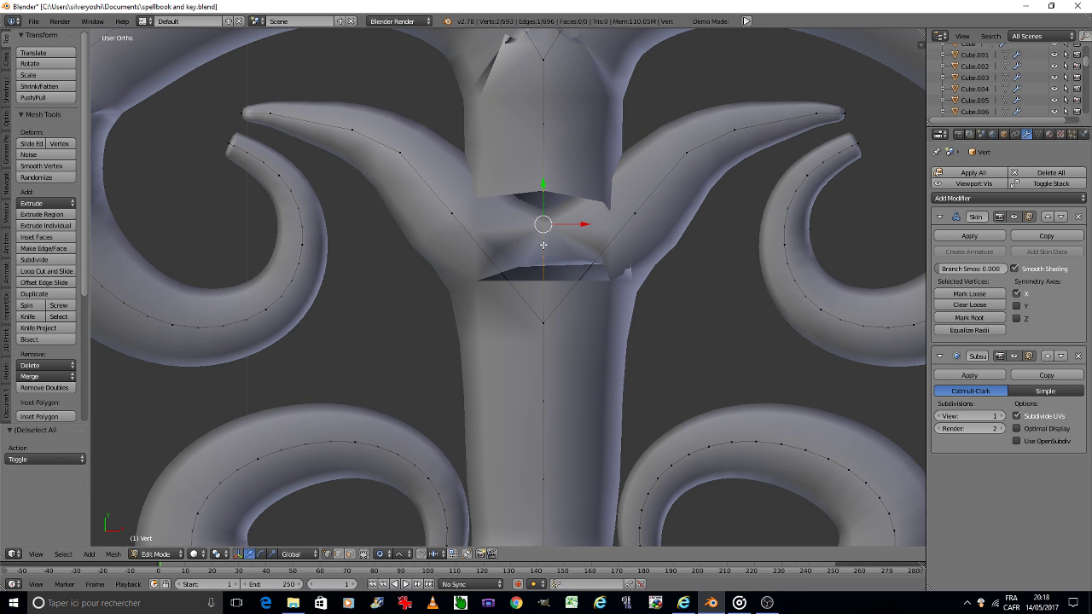
key(x)
click(535, 312)
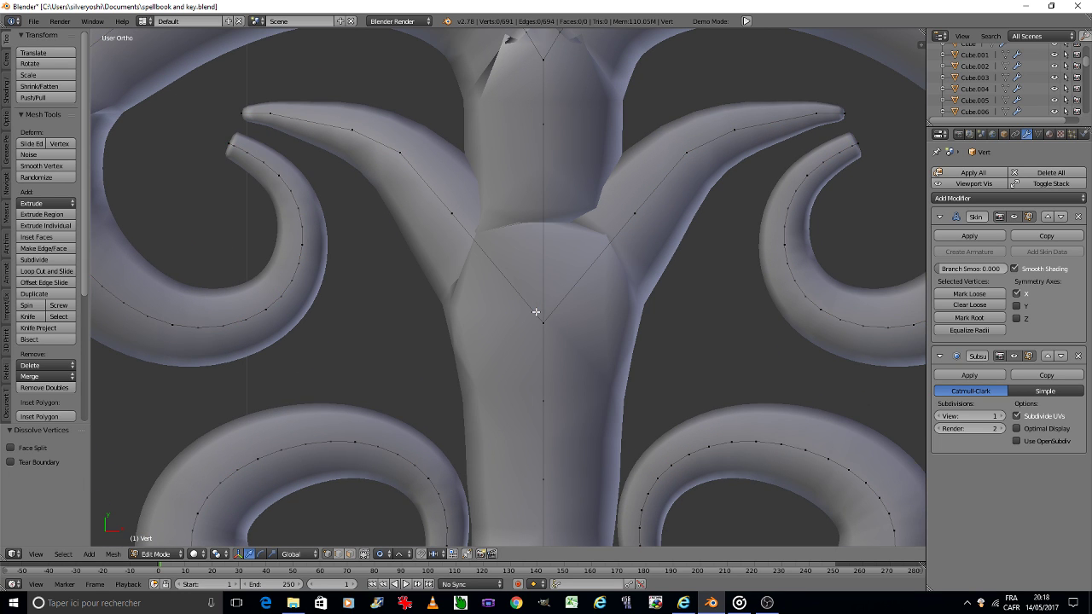
key(x)
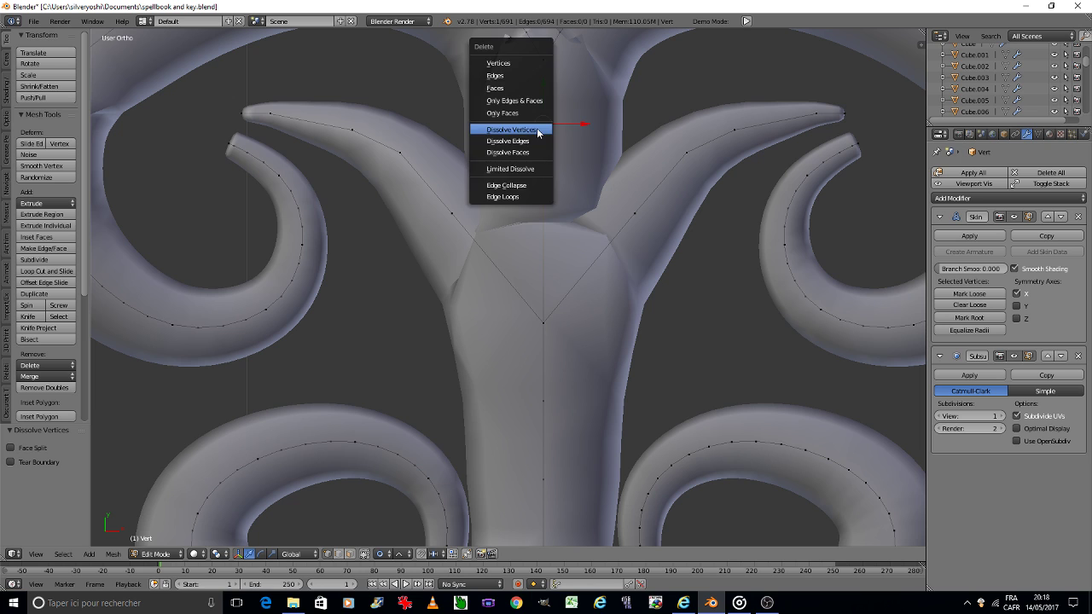
click(536, 128)
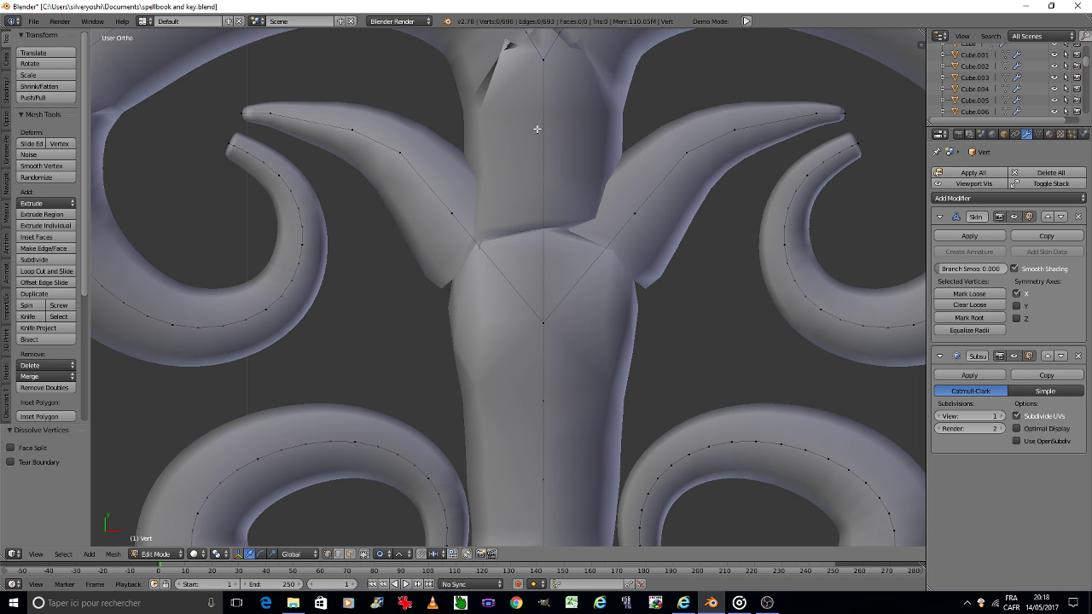
key(ctrl+z)
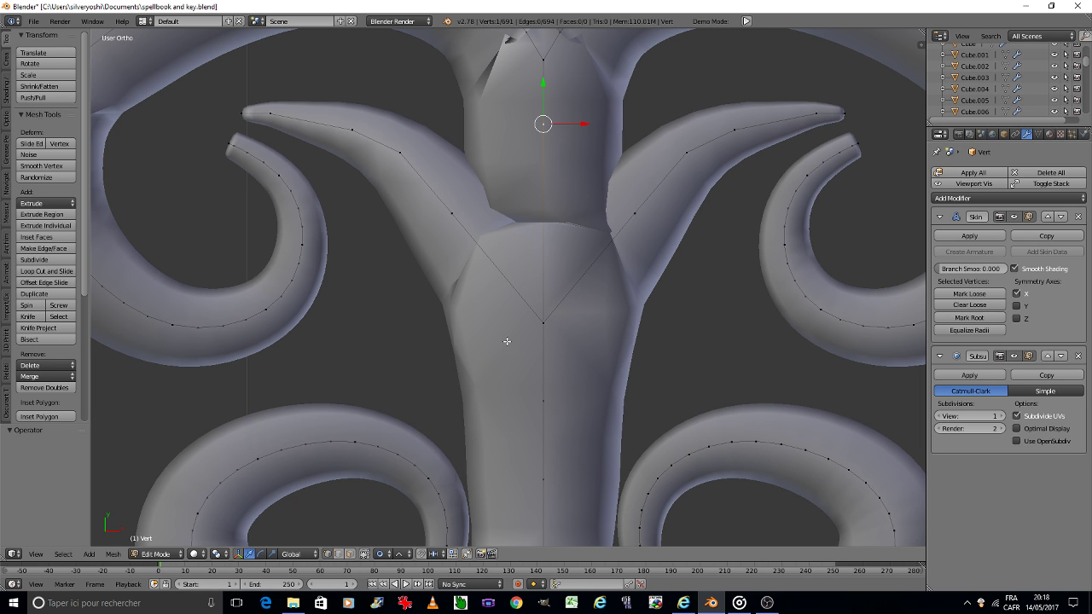
Reshape the horn's curve by moving one vertex with soft proportional falloff.
right_click(460, 217)
key(g)
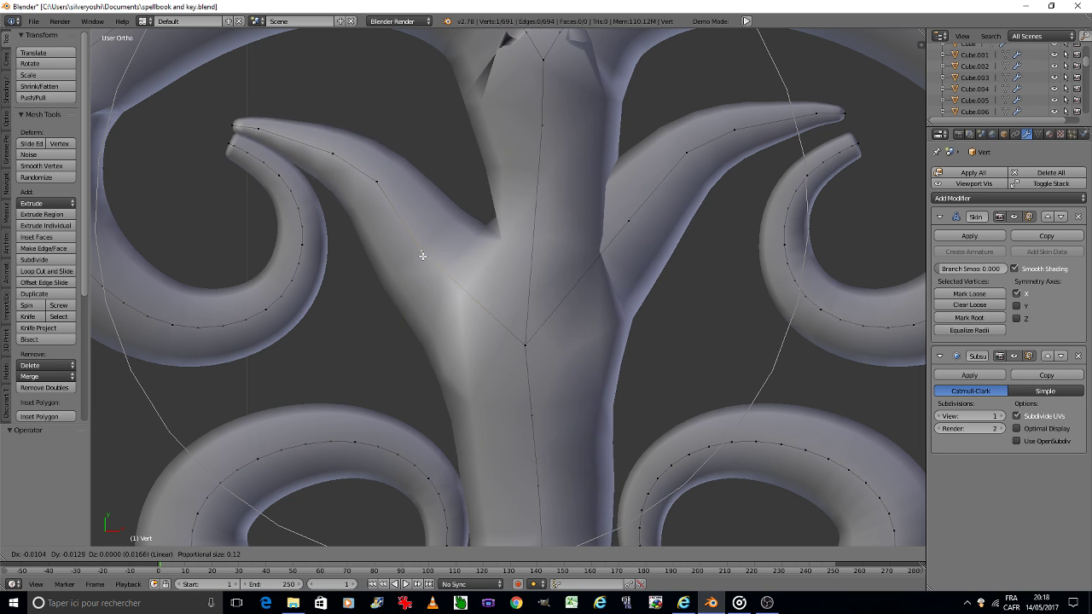
scroll(423, 253, up, 4)
scroll(425, 254, up, 3)
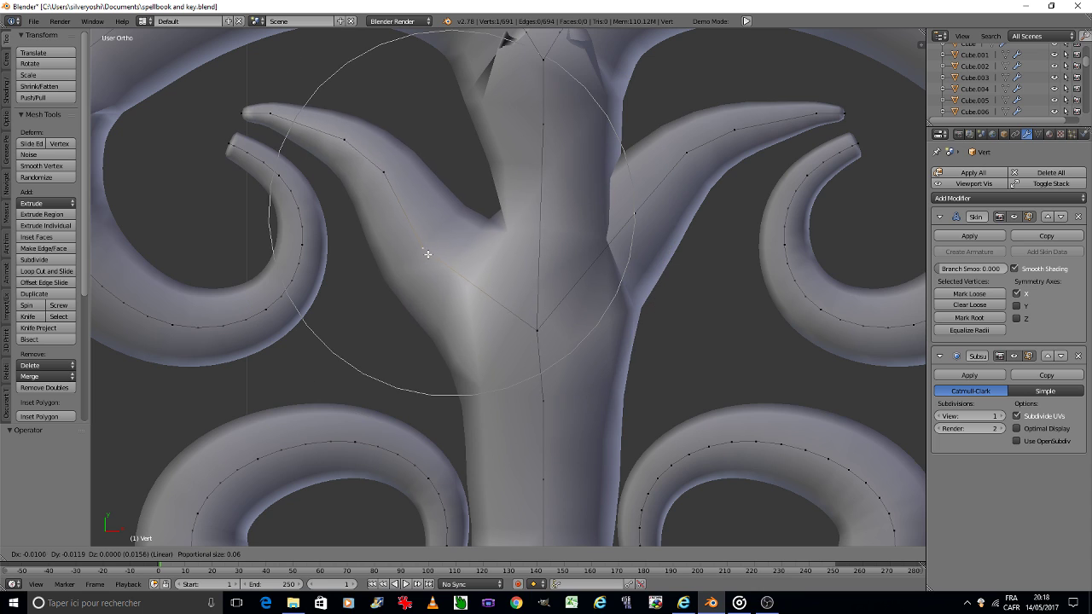
scroll(426, 255, up, 2)
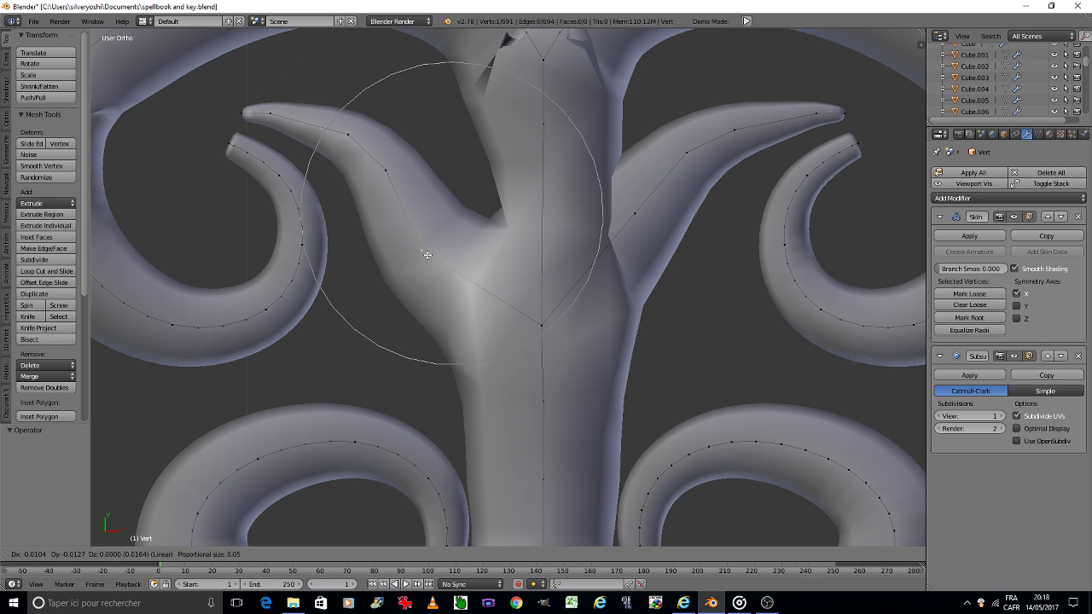
click(427, 254)
Symmetrize the edited left half onto the right side and return to Object Mode.
key(a)
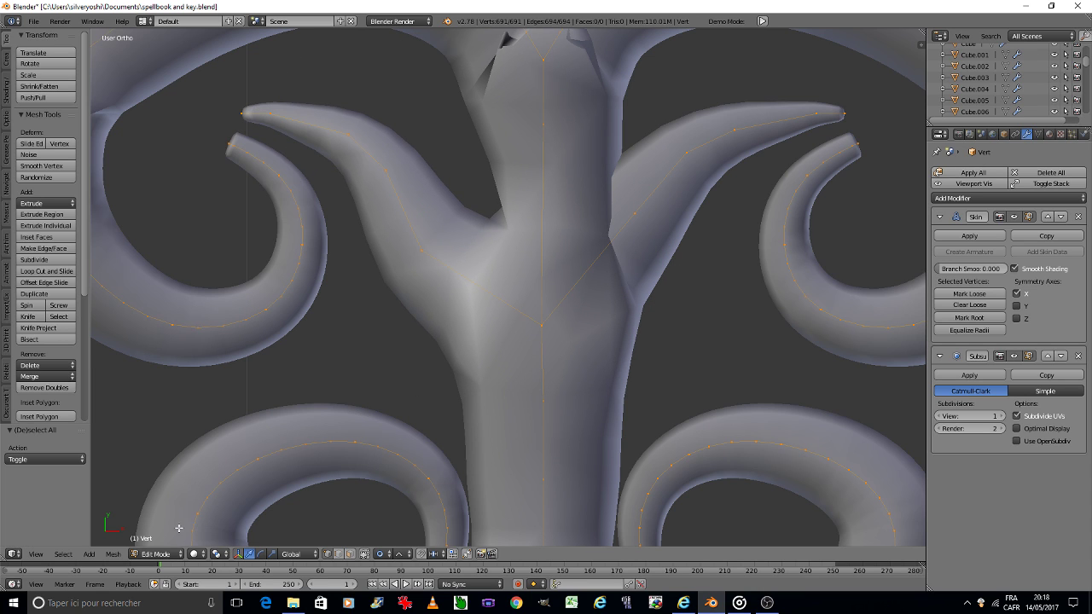
click(114, 553)
click(167, 344)
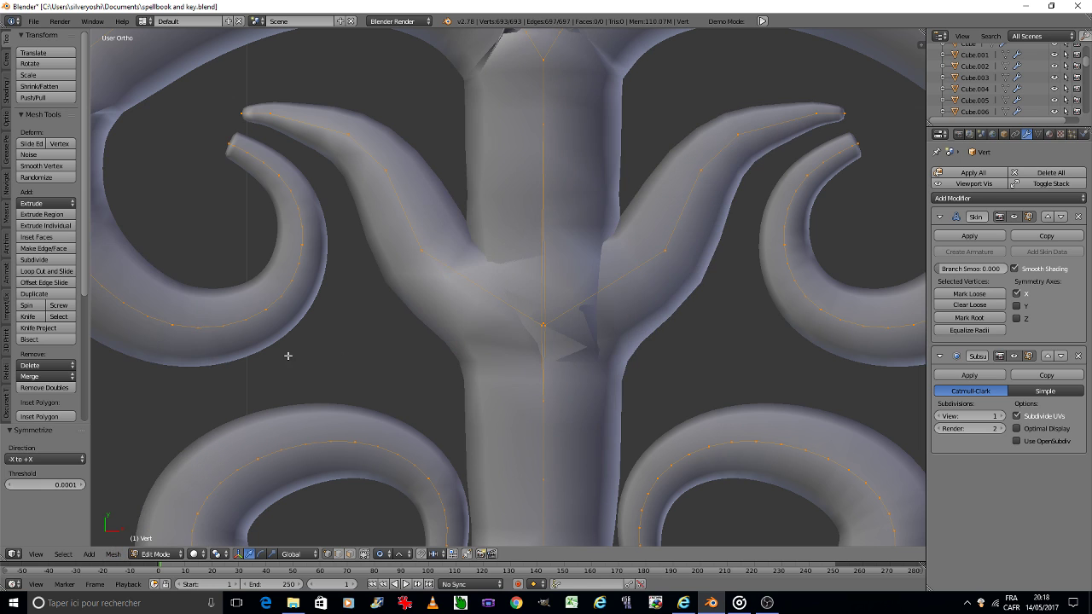
key(Tab)
click(385, 340)
scroll(391, 341, down, 3)
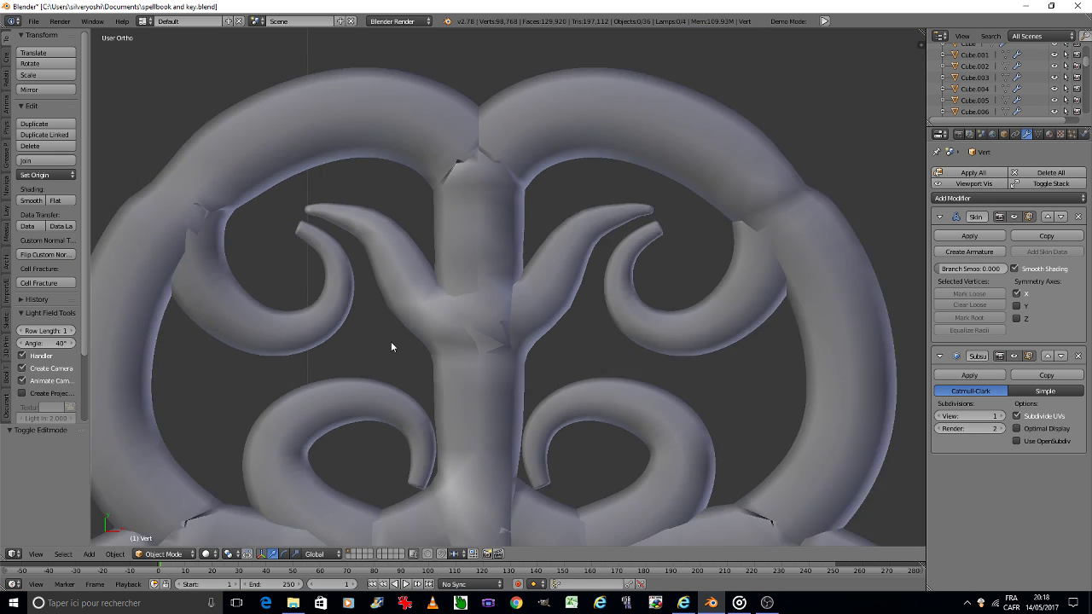
scroll(398, 335, down, 3)
scroll(424, 272, up, 4)
Back in Edit Mode, circle-select the top arch-to-stem junction vertices and dissolve them.
key(Tab)
click(441, 279)
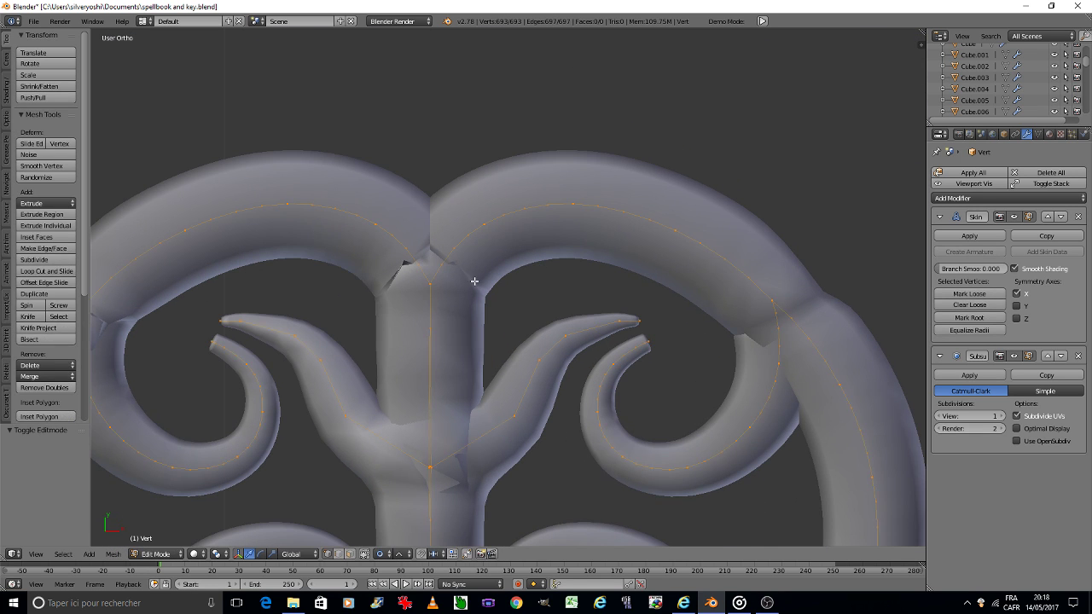
scroll(441, 279, up, 2)
key(a)
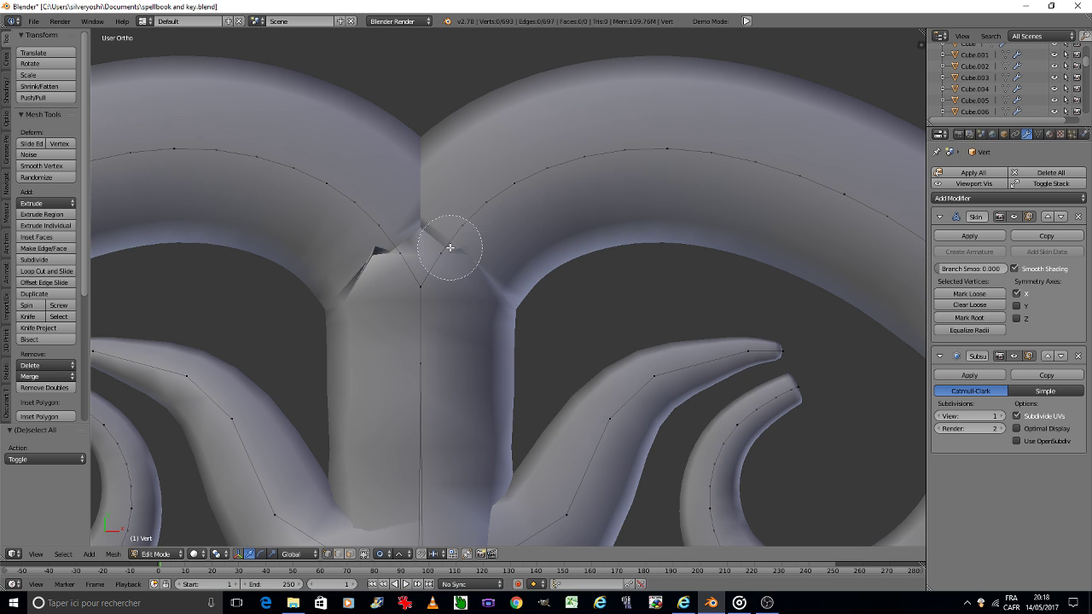
drag(450, 247, 390, 244)
key(Escape)
key(x)
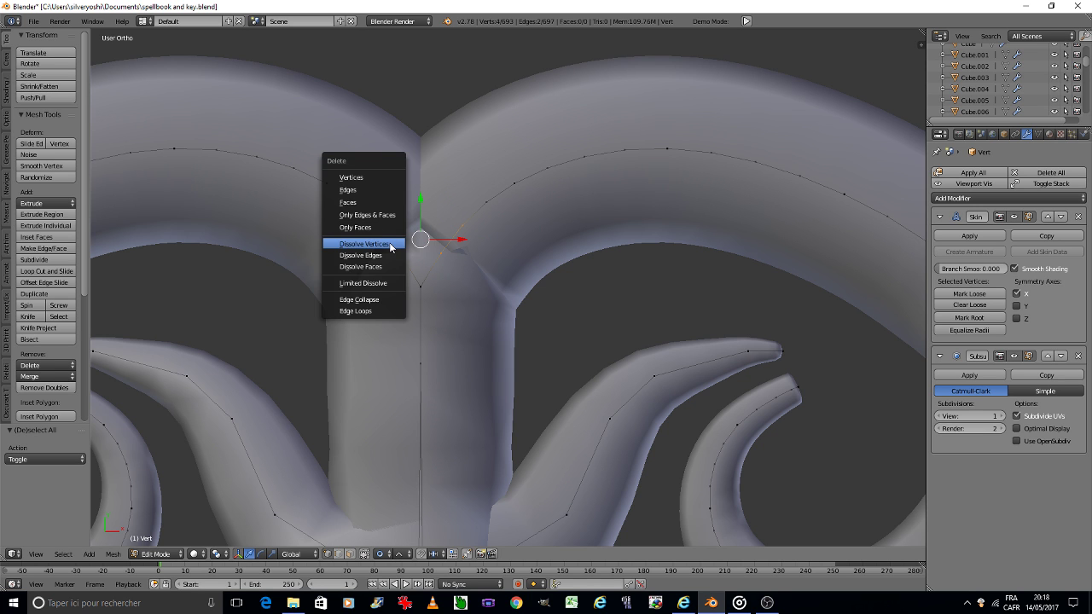
click(390, 247)
scroll(392, 247, down, 2)
scroll(444, 281, down, 3)
Return to Object Mode and save the blend file over the existing one.
key(Tab)
click(449, 302)
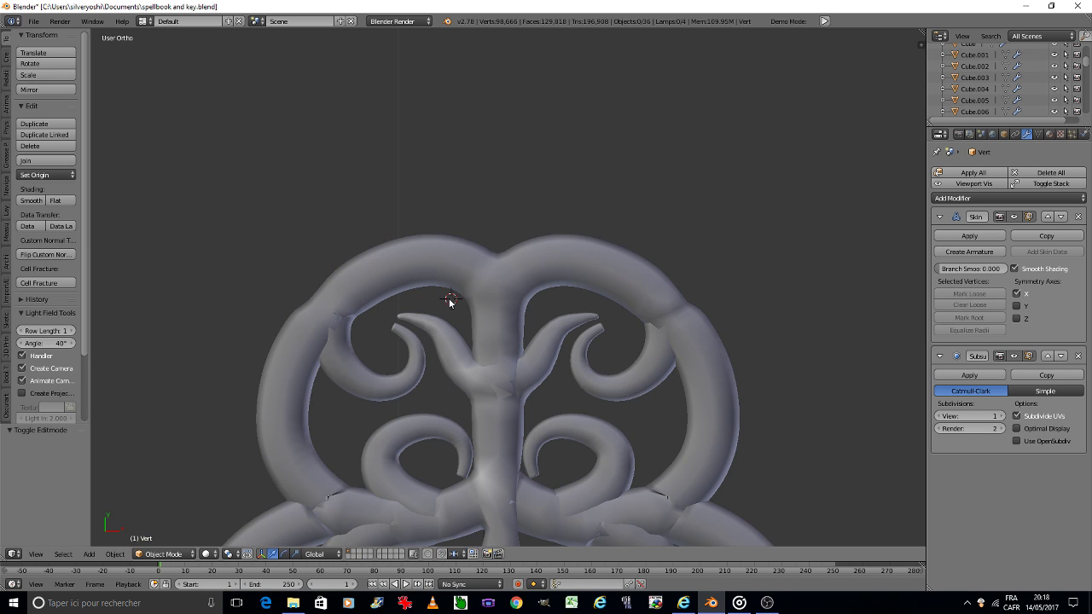
scroll(449, 303, down, 2)
scroll(449, 302, down, 2)
key(ctrl+s)
click(449, 299)
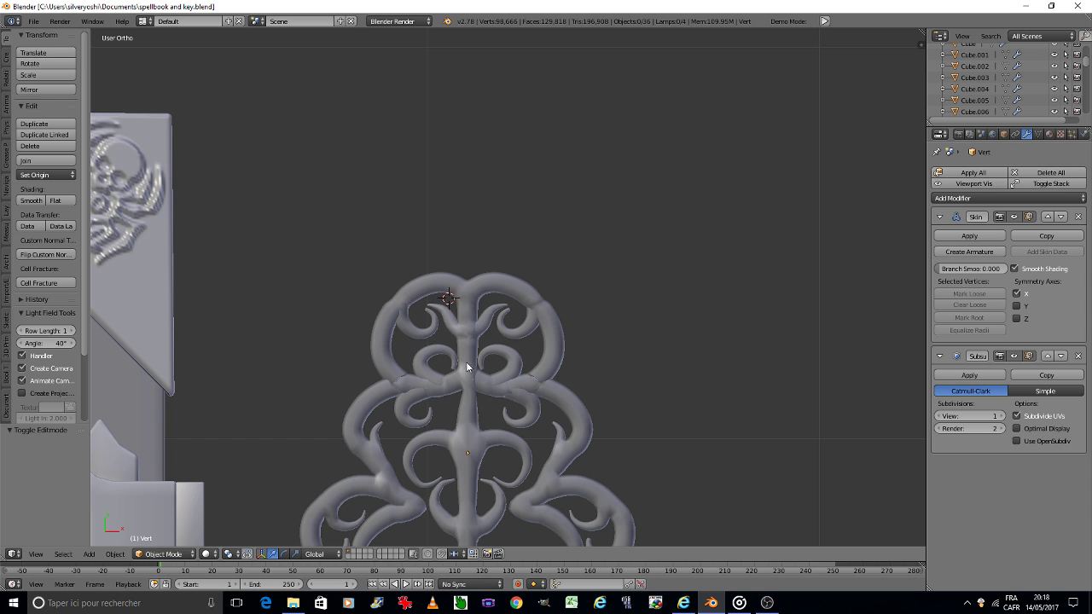
scroll(467, 367, down, 3)
scroll(503, 372, down, 1)
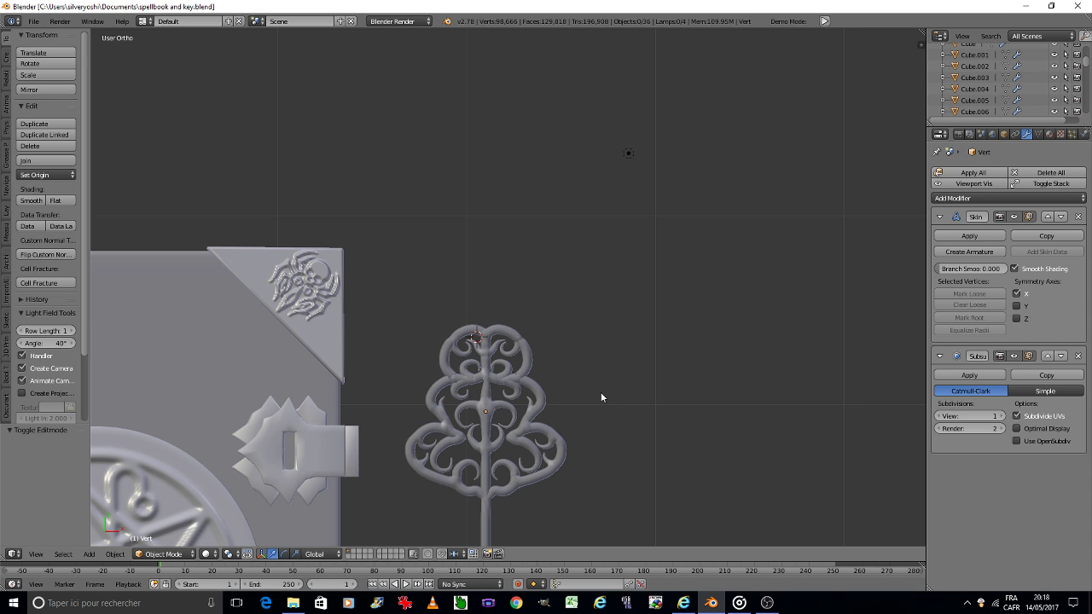
scroll(482, 502, up, 5)
Circle-select the vertices at the stem's lower fork and dissolve them.
scroll(487, 495, up, 5)
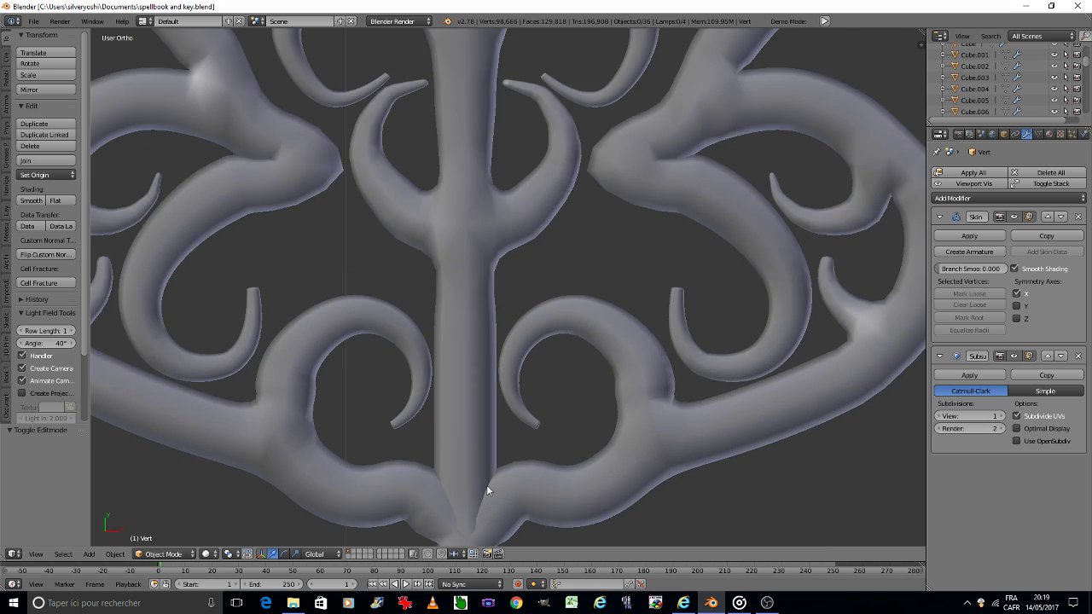
shift+middle_drag(487, 495, 498, 306)
key(Tab)
click(574, 309)
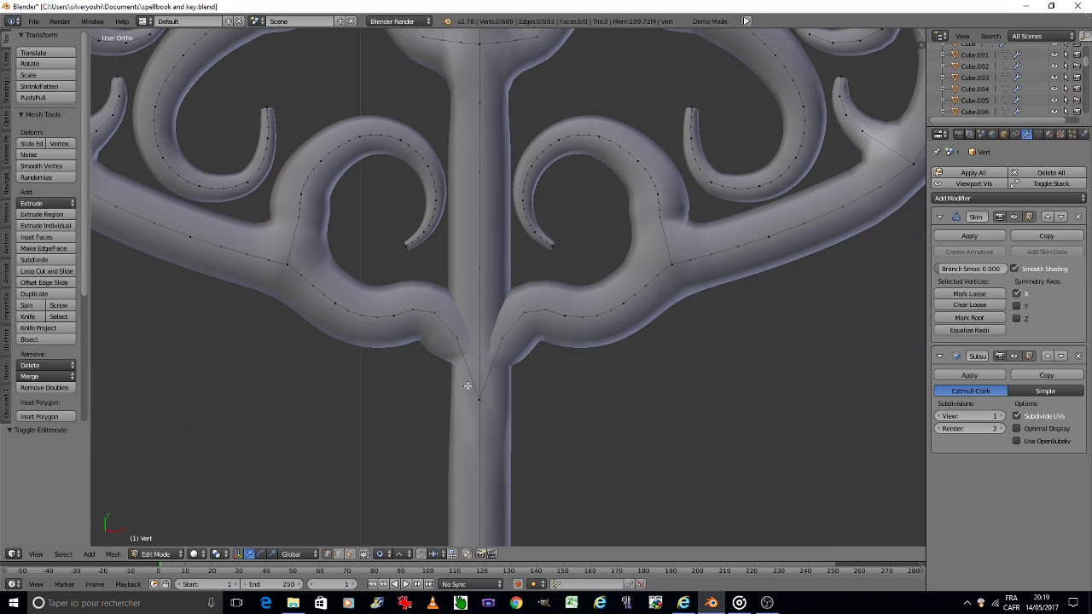
key(c)
drag(451, 341, 502, 338)
key(x)
click(476, 349)
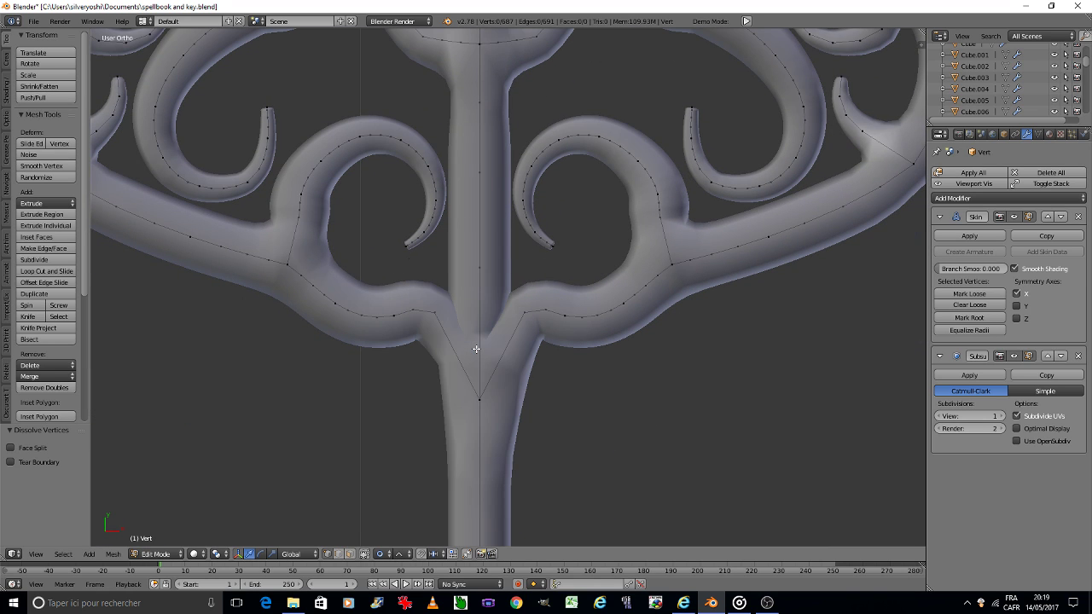
click(442, 318)
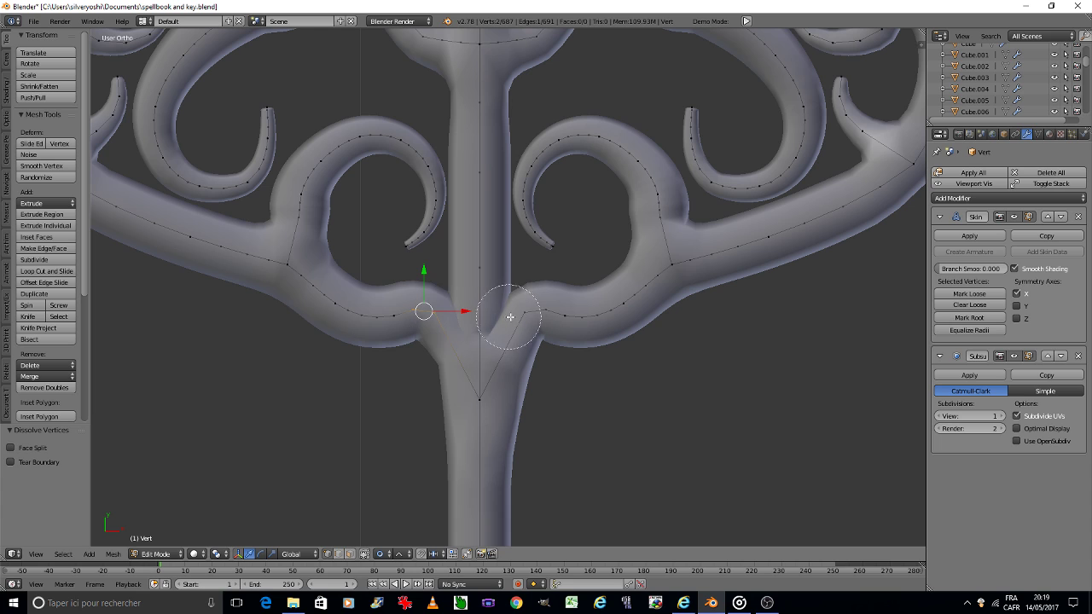
drag(515, 316, 507, 320)
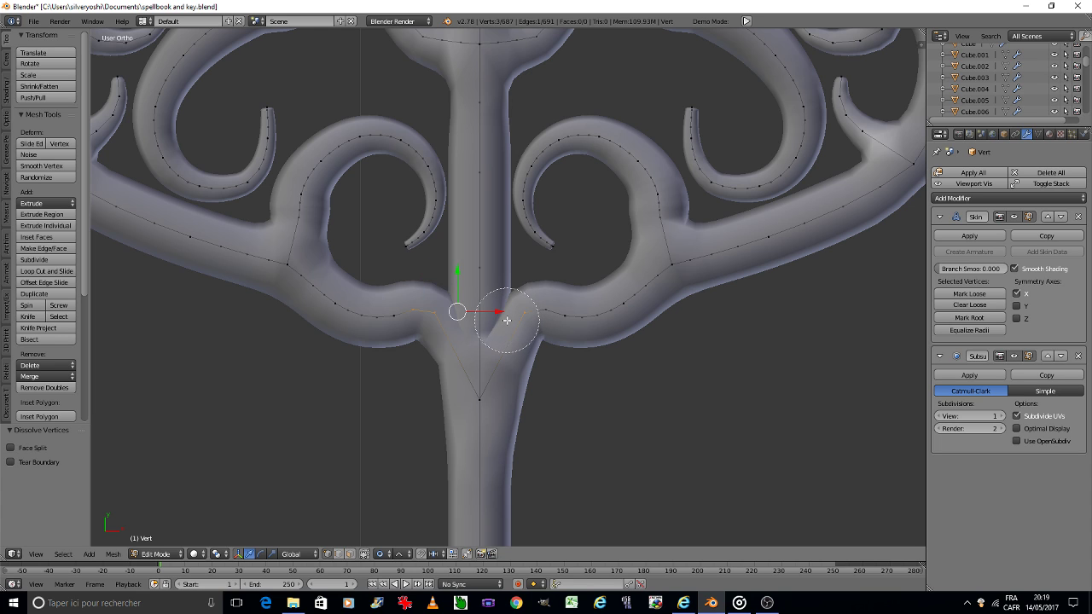
middle_click(411, 297)
key(Escape)
key(x)
click(430, 290)
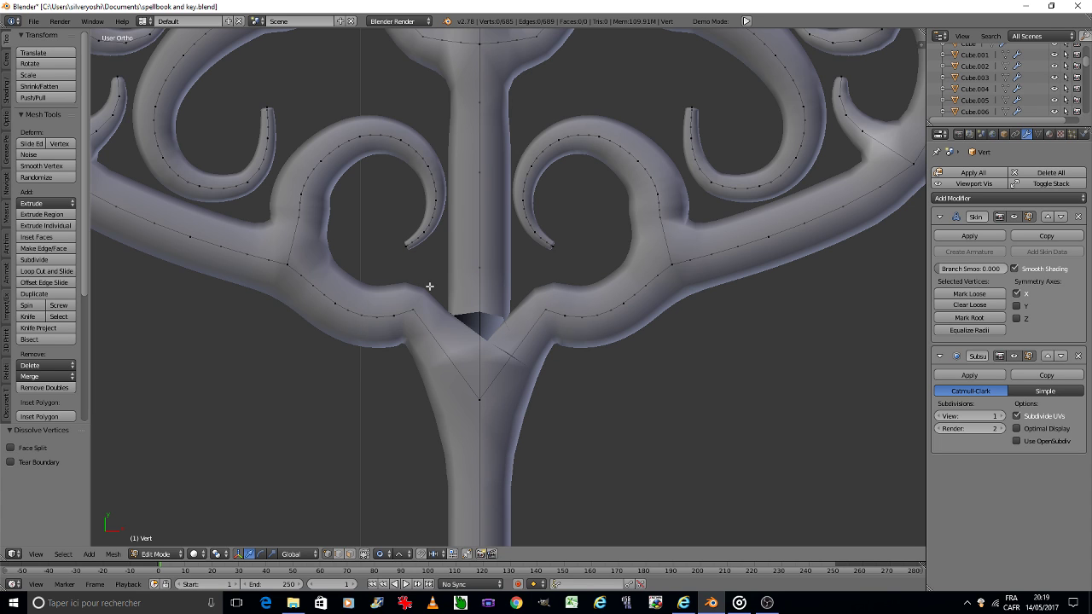
Undo the dissolve and instead lower the fork vertices 0.048 along Y.
key(ctrl+z)
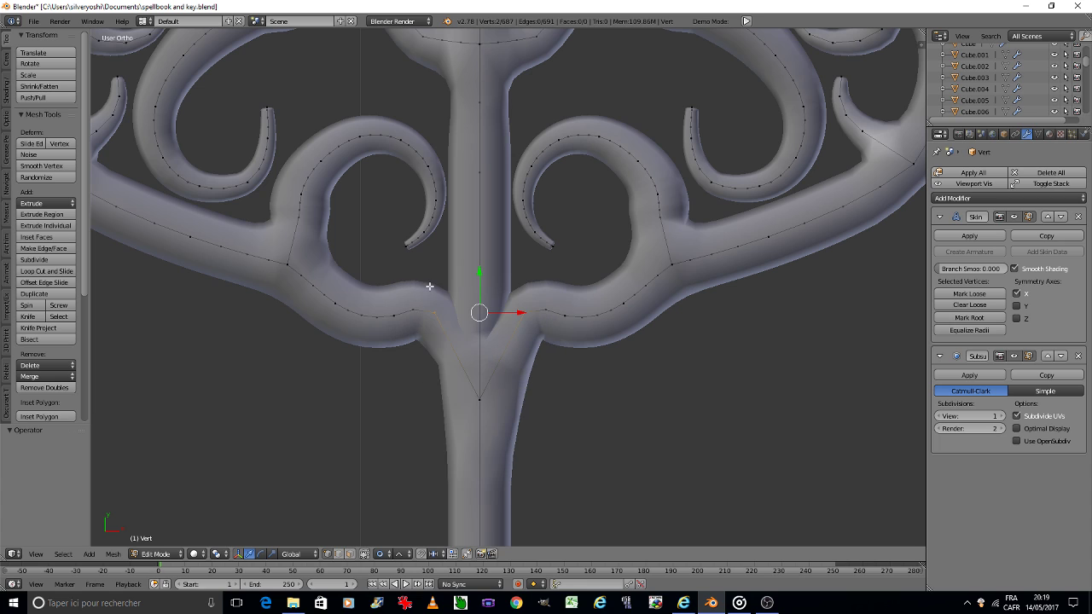
key(a)
key(ctrl+z)
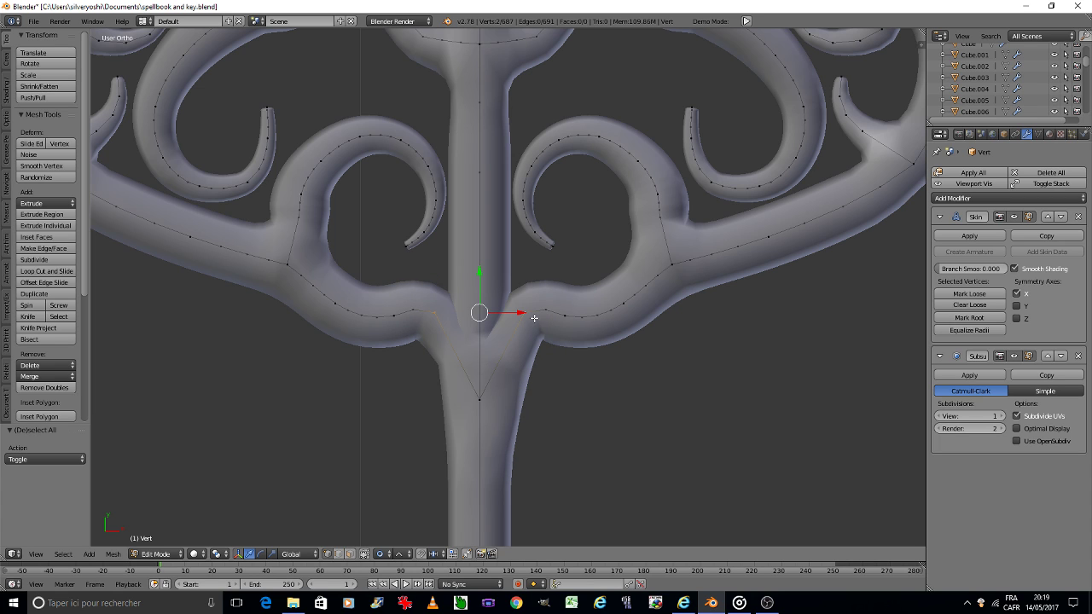
key(g)
key(y)
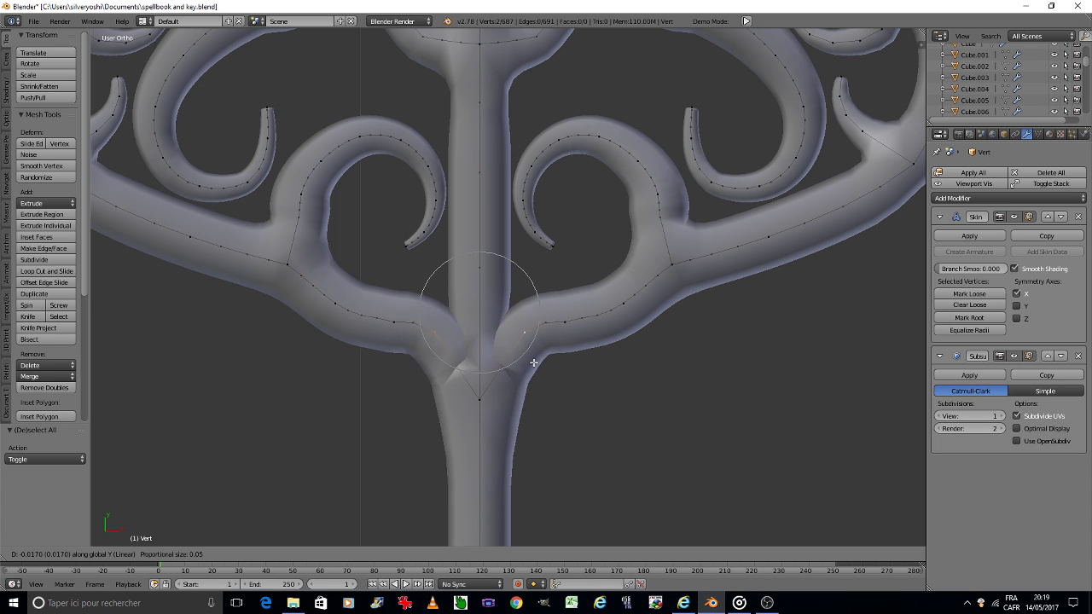
click(533, 395)
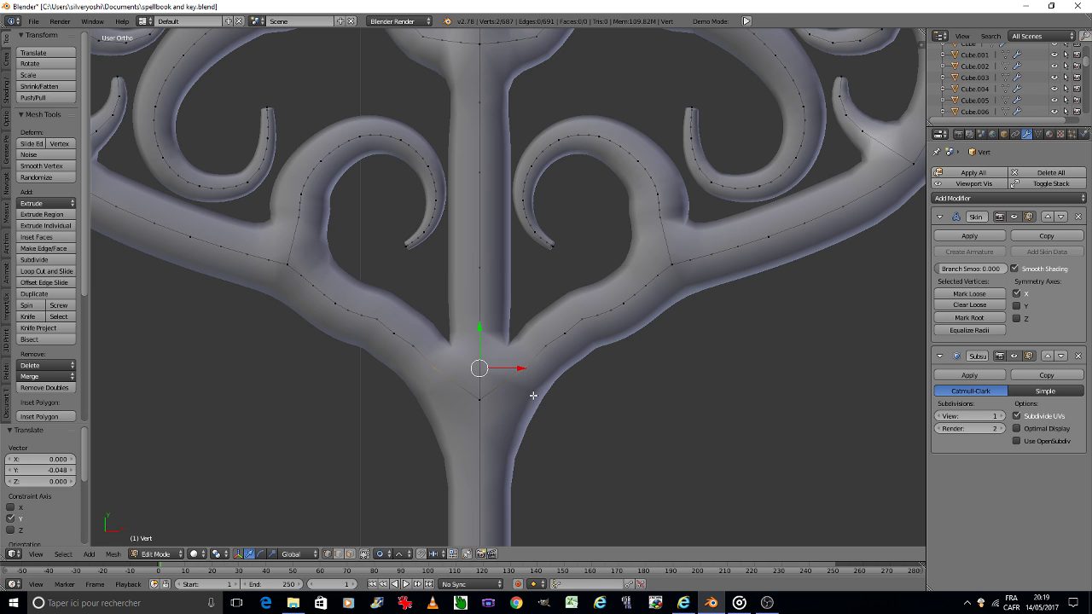
key(a)
scroll(476, 346, down, 3)
Extrude eight vertices from the left lobe's branch tip, curving down, left, and back up into a spiral.
scroll(476, 347, down, 3)
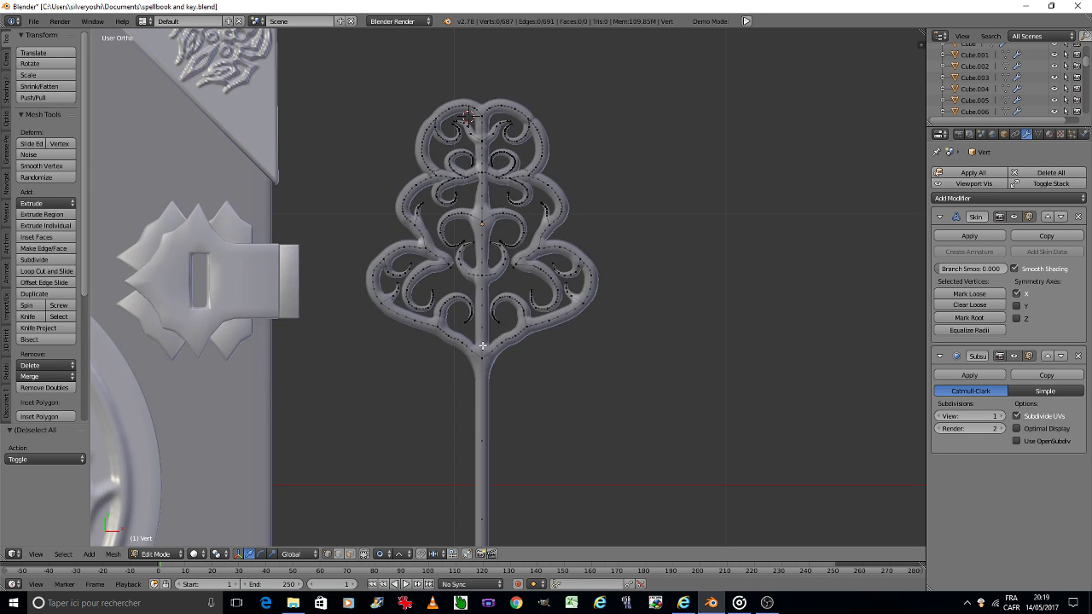
shift+middle_drag(571, 258, 518, 290)
scroll(518, 290, up, 2)
scroll(515, 300, up, 5)
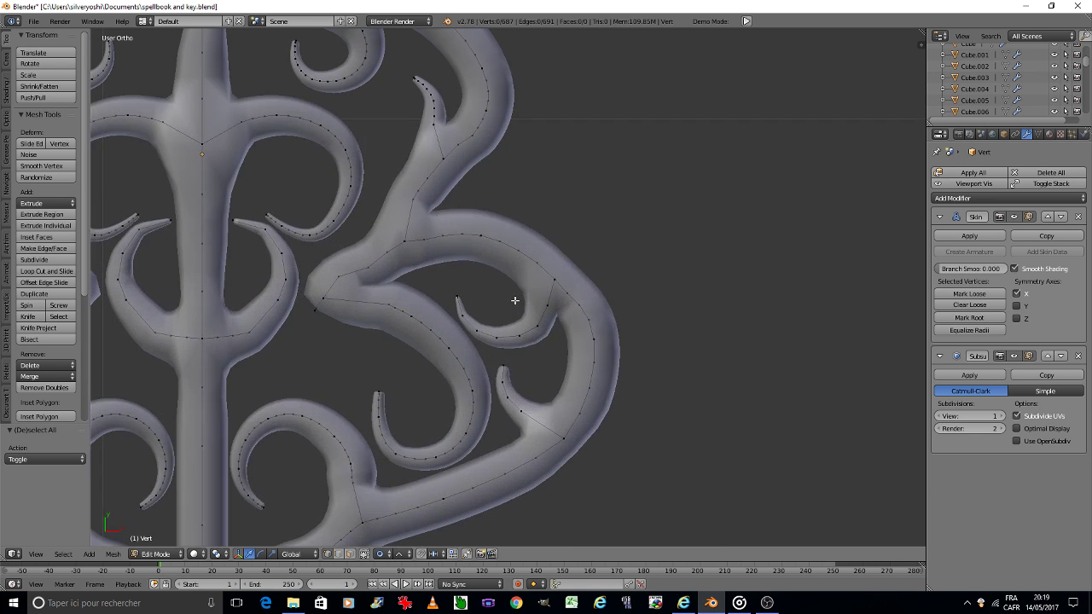
shift+middle_drag(337, 268, 553, 211)
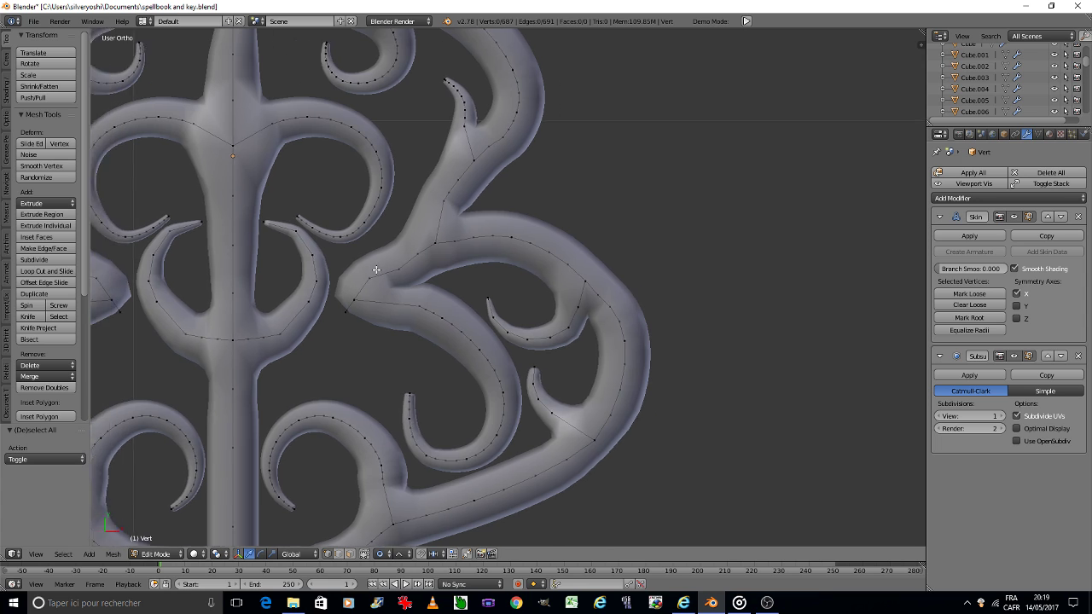
right_click(305, 255)
key(e)
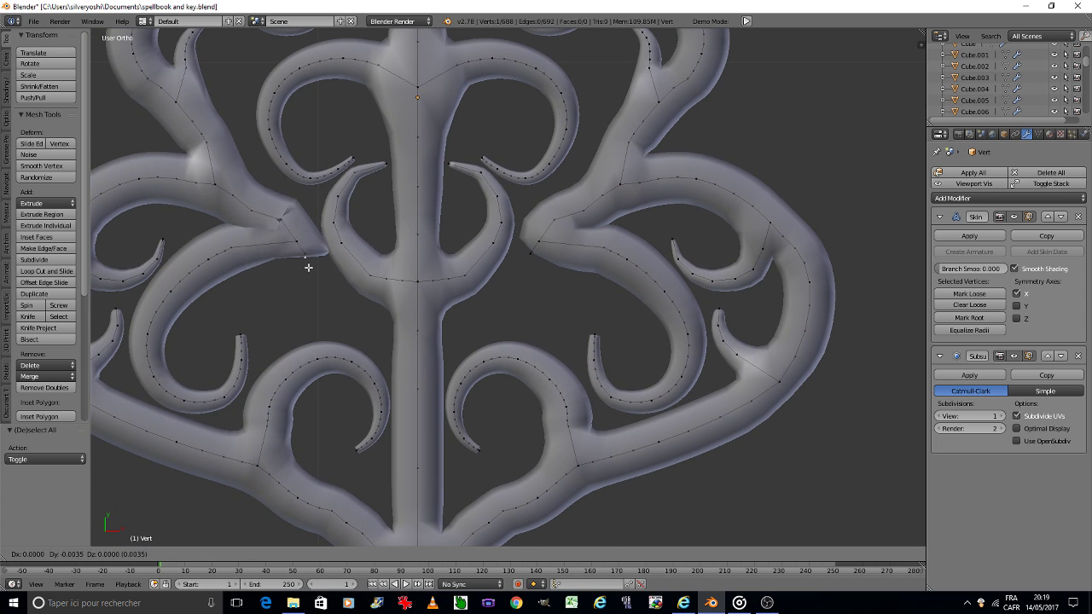
click(316, 279)
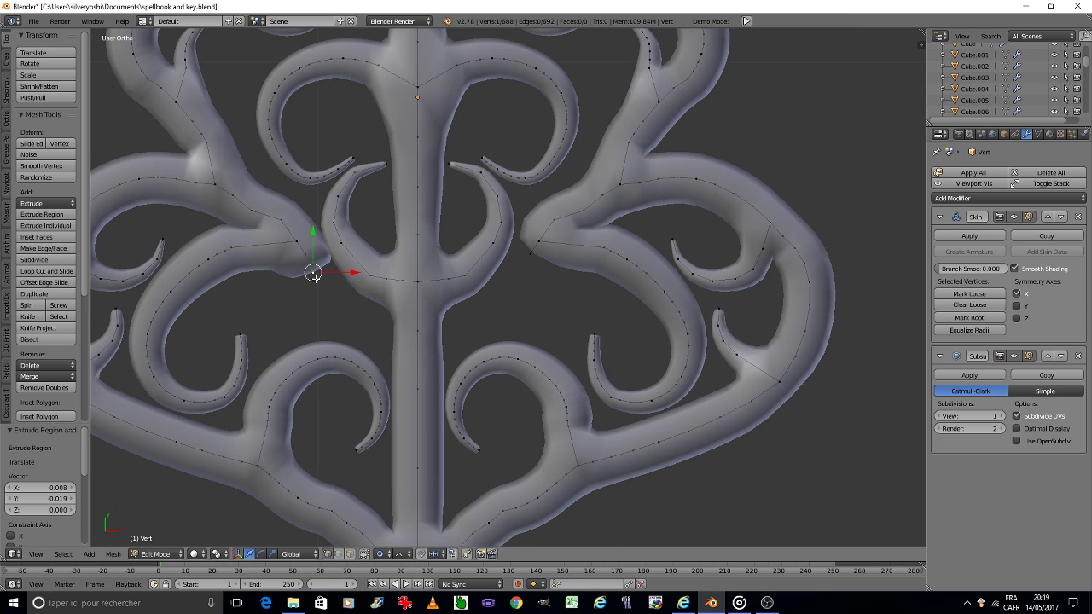
key(e)
click(312, 292)
key(e)
click(309, 307)
key(e)
click(297, 326)
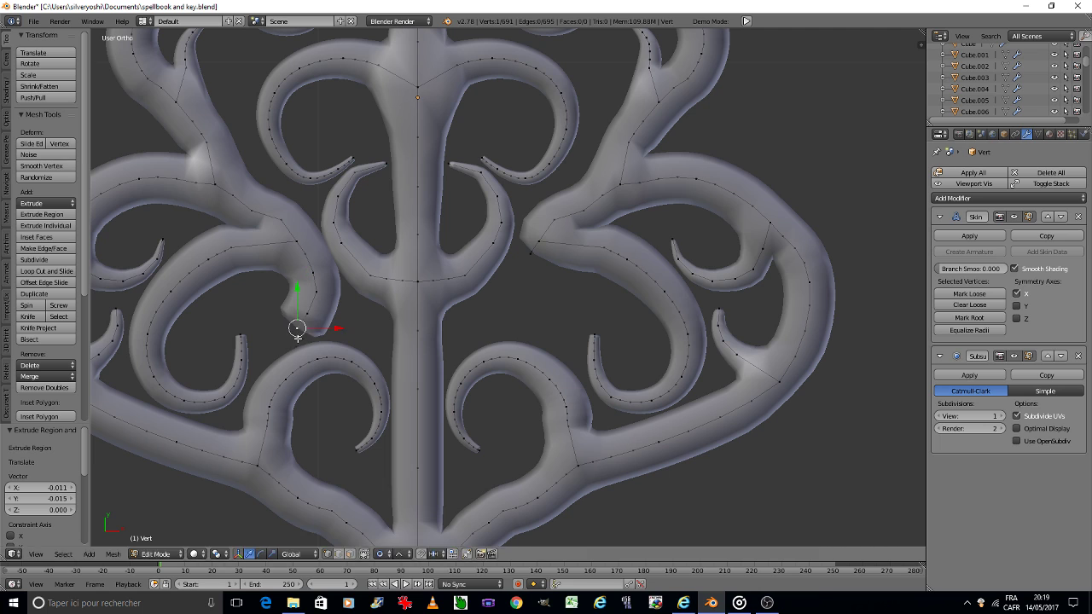
key(e)
click(276, 336)
key(e)
click(261, 338)
key(e)
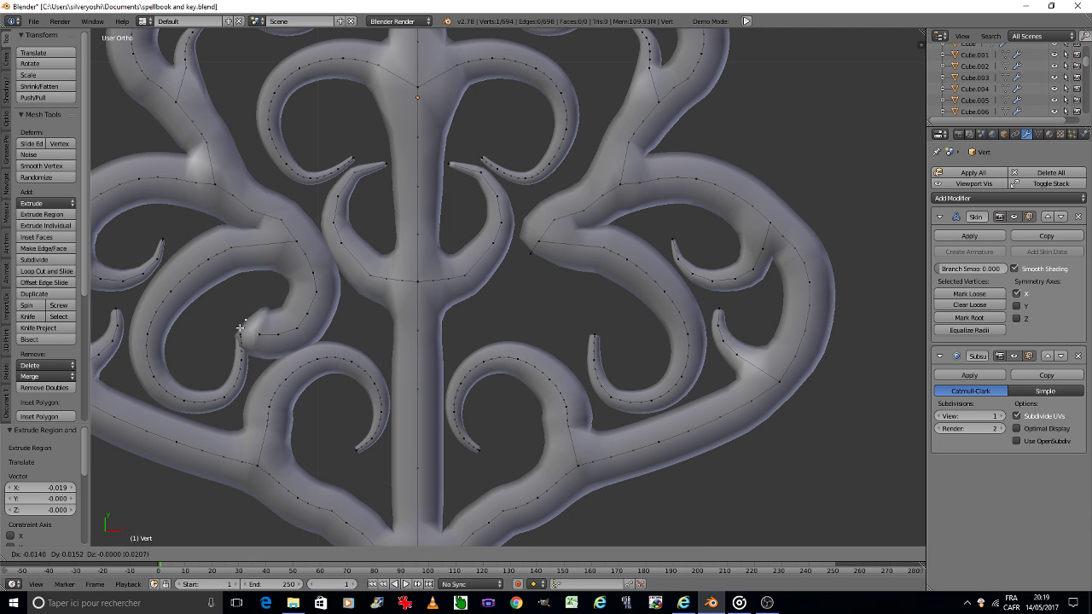
click(235, 321)
key(e)
click(230, 300)
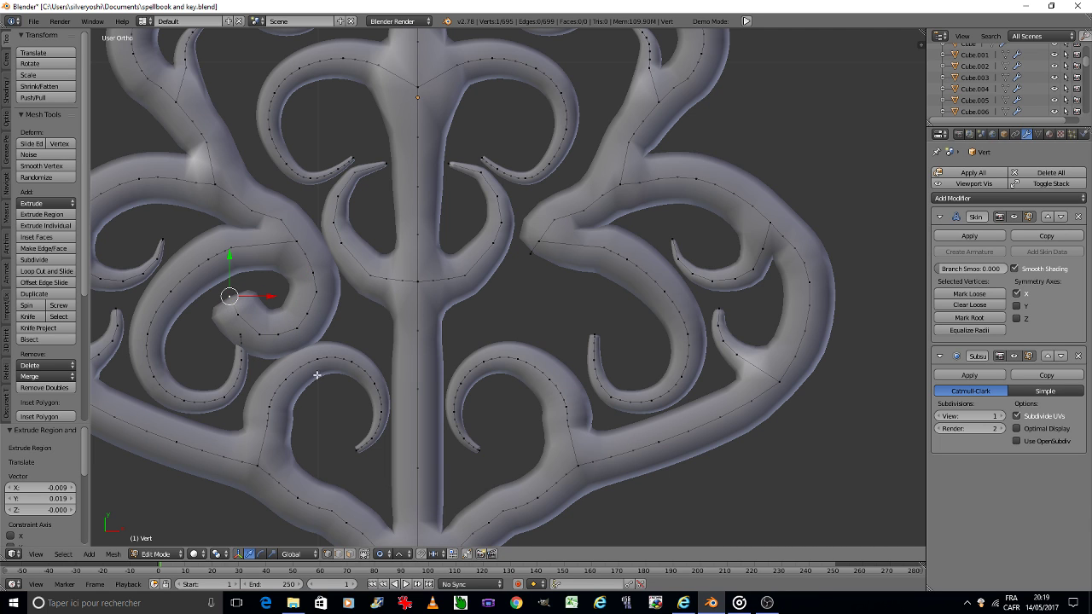
Taper the curl's end by shrinking its skin radius to 0.115.
key(s)
scroll(251, 320, down, 2)
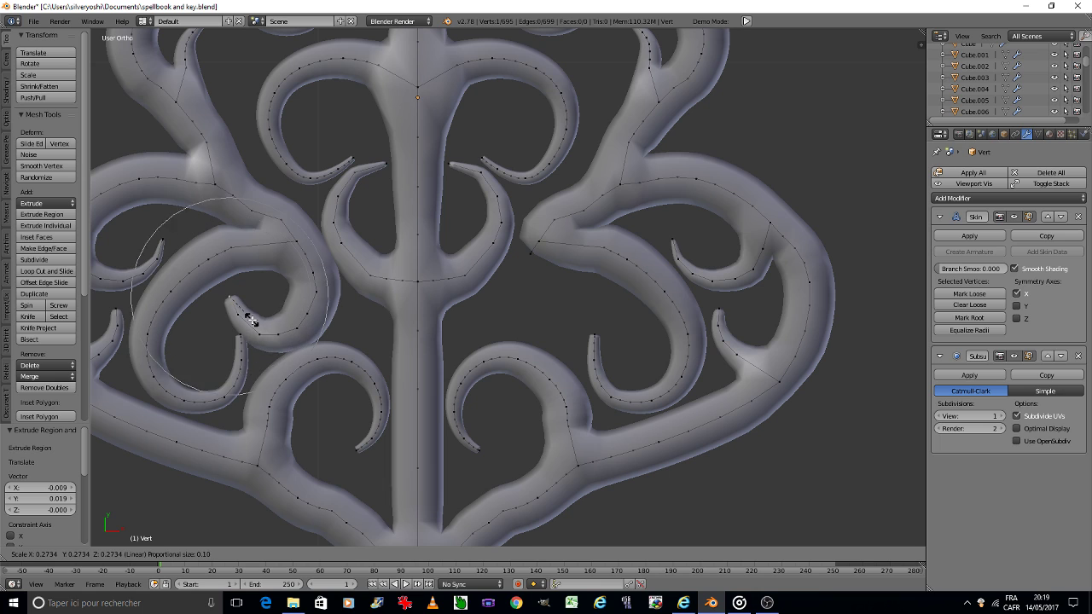
scroll(251, 320, down, 3)
scroll(251, 320, down, 3)
scroll(250, 320, down, 3)
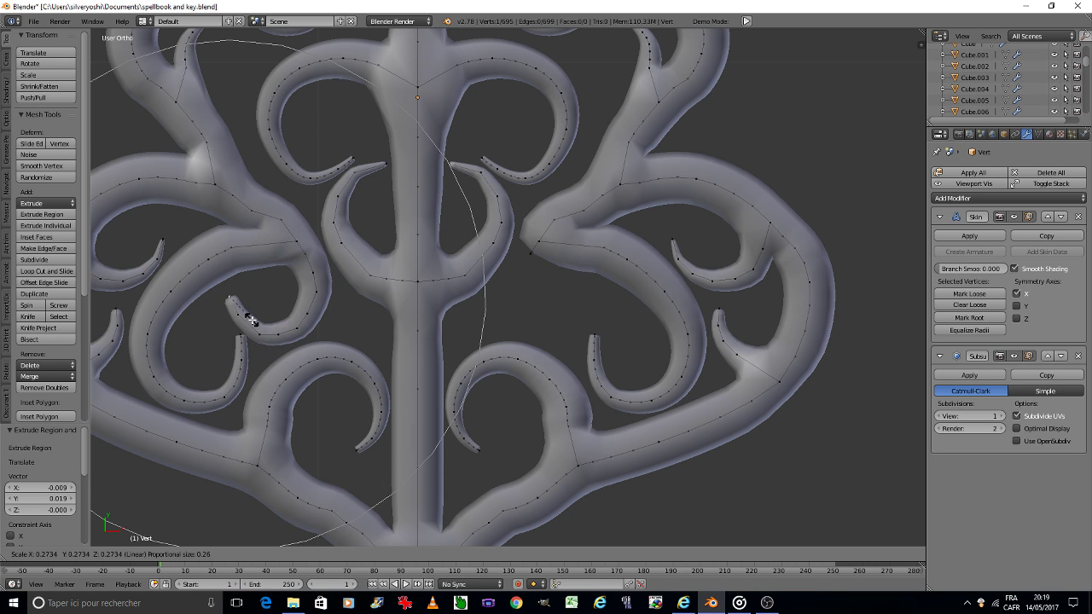
scroll(251, 320, down, 2)
click(238, 305)
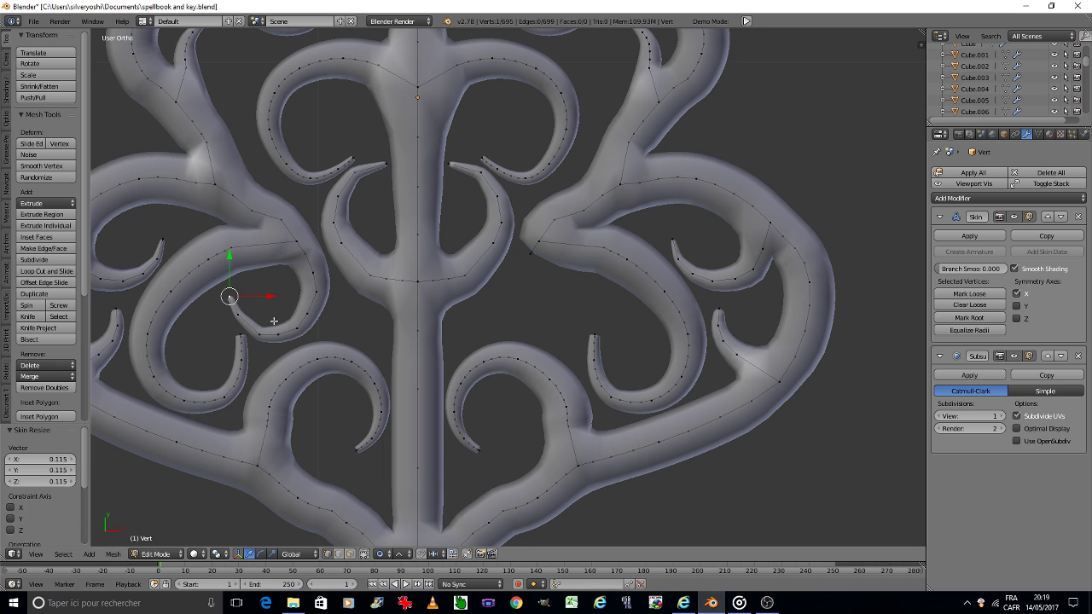
Symmetrize the whole mesh so the new left curl appears on the right side.
key(a)
click(117, 553)
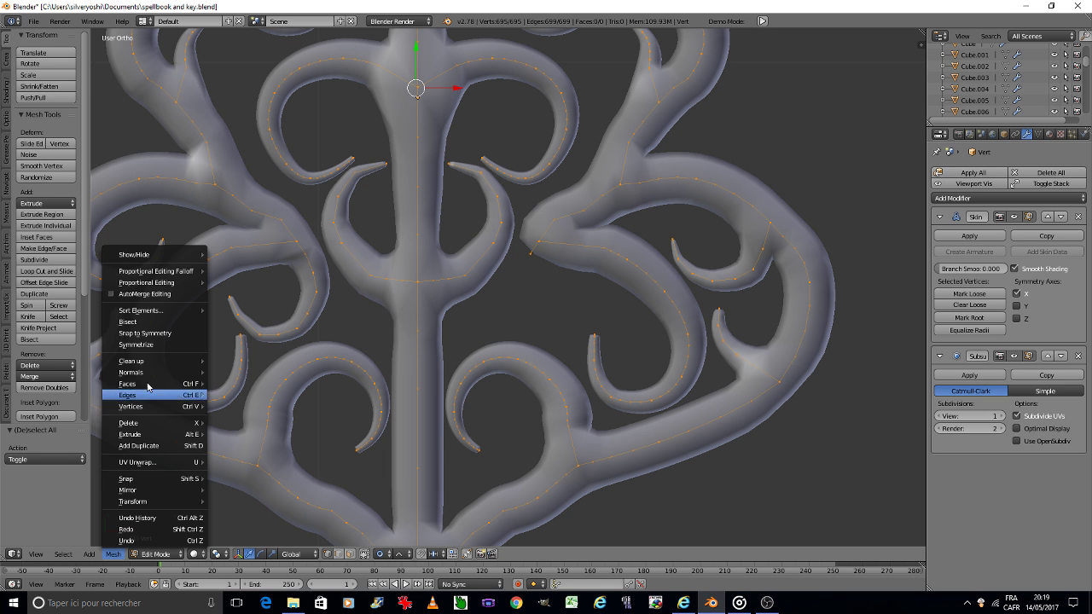
click(150, 345)
key(a)
scroll(418, 358, down, 6)
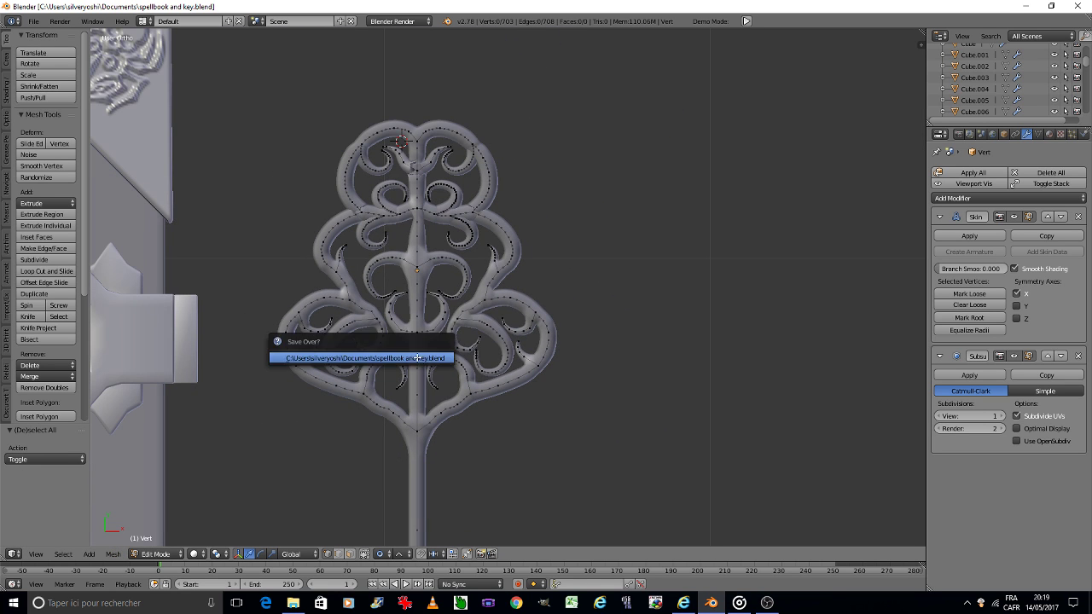
Save the blend file over the existing one and return to Object Mode.
key(Tab)
click(348, 364)
scroll(348, 364, down, 3)
scroll(348, 364, down, 2)
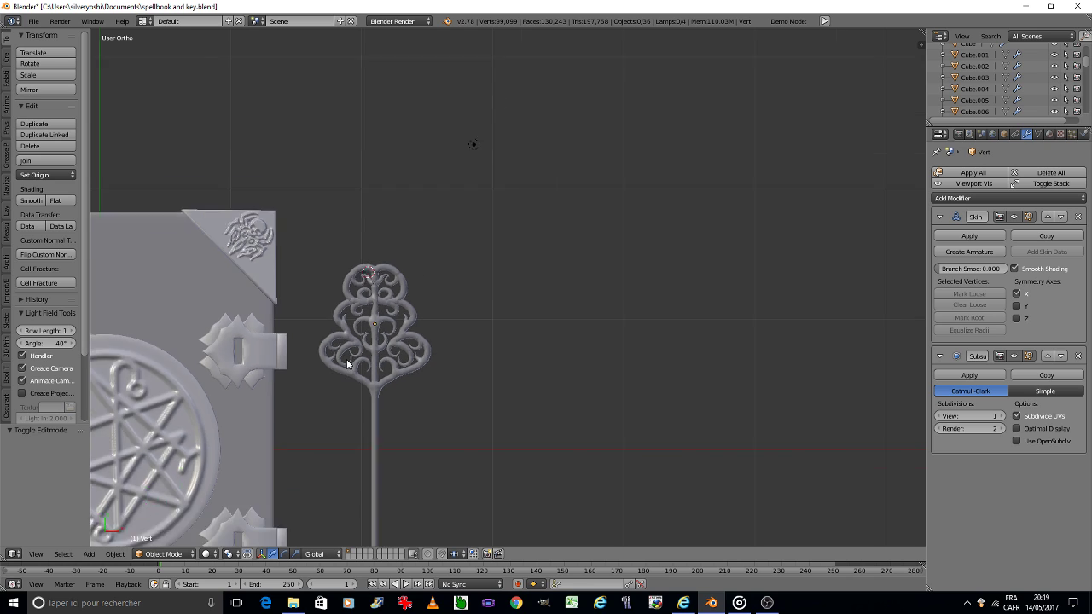
scroll(348, 364, down, 1)
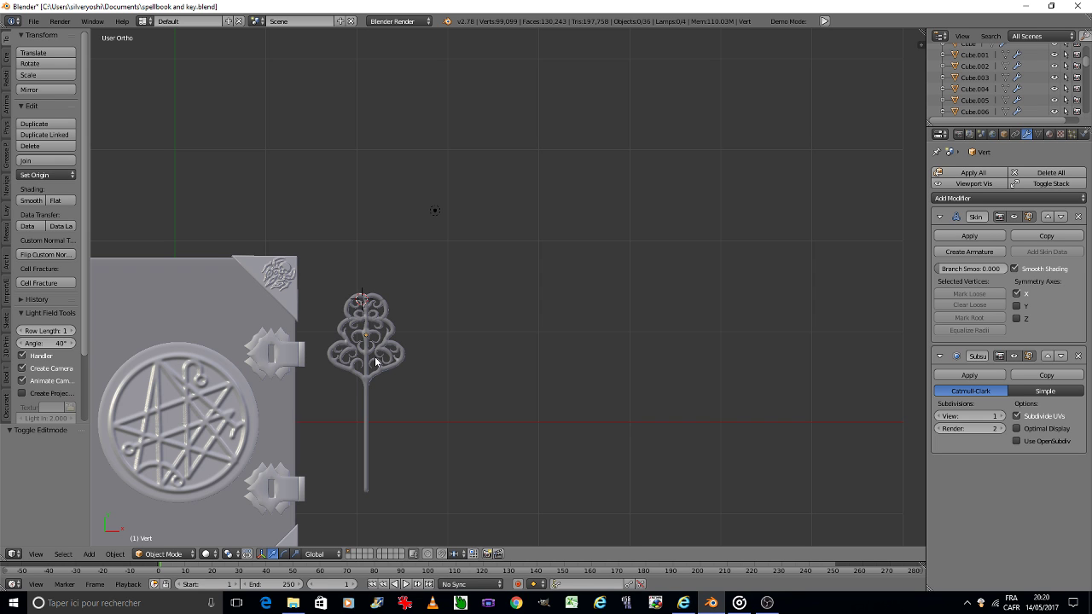
Zoom in on the key's upper loops and switch the key mesh into Edit Mode.
scroll(364, 353, up, 3)
scroll(367, 354, up, 3)
scroll(401, 333, up, 4)
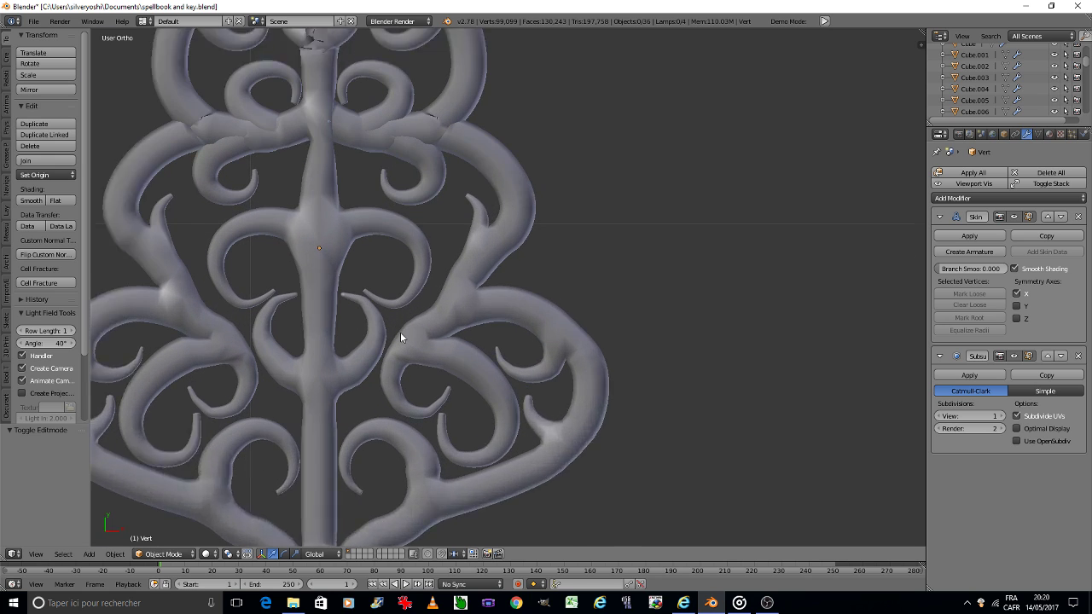
scroll(400, 332, up, 1)
shift+middle_drag(248, 285, 377, 462)
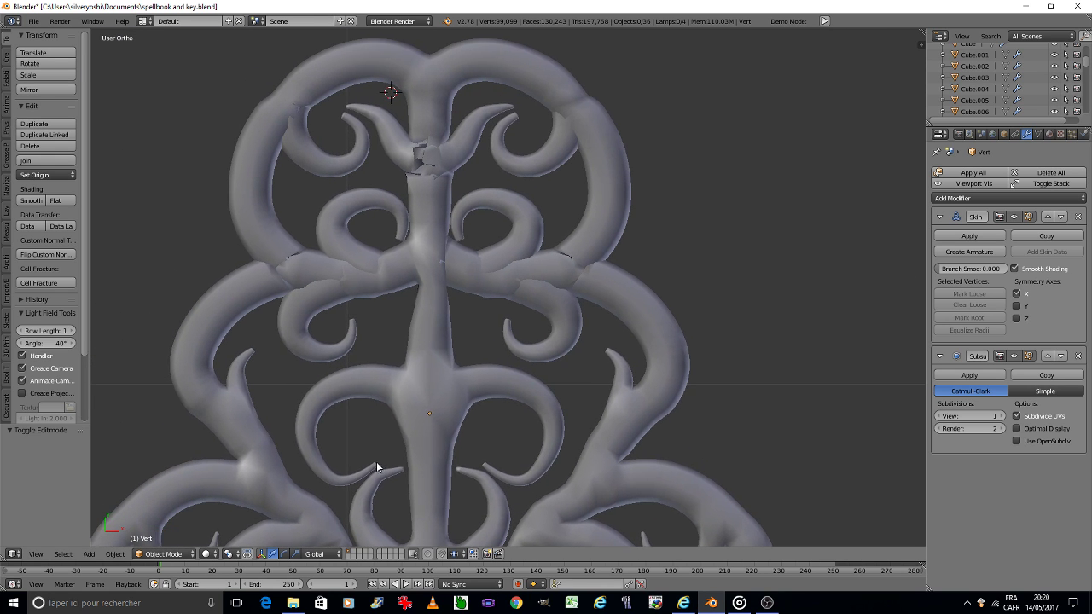
key(Tab)
click(406, 401)
scroll(282, 286, up, 2)
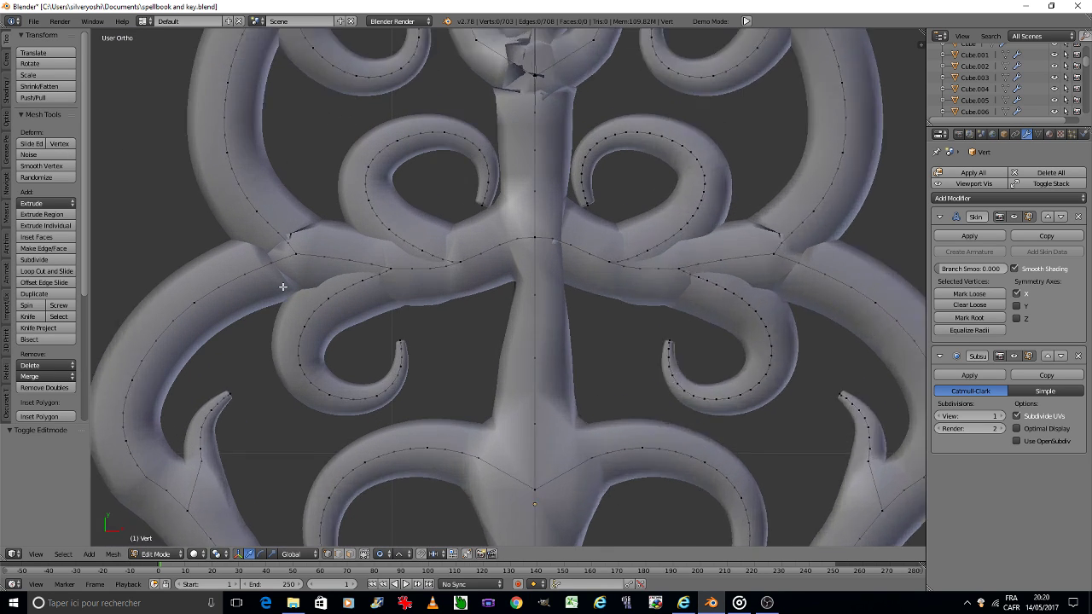
scroll(283, 287, up, 2)
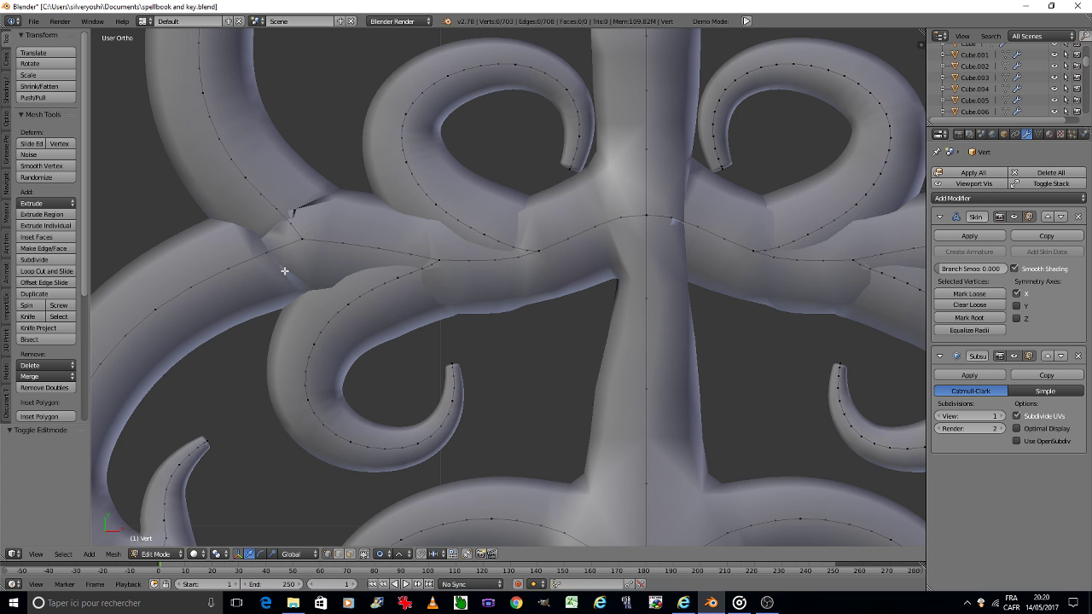
shift+middle_drag(302, 267, 313, 283)
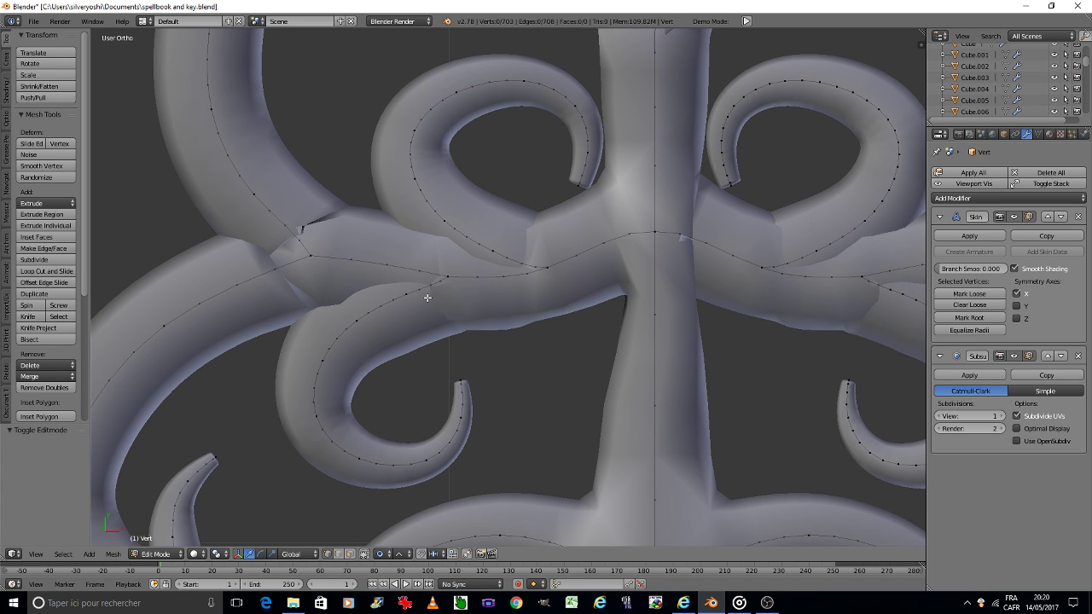
scroll(428, 297, down, 4)
scroll(427, 296, down, 2)
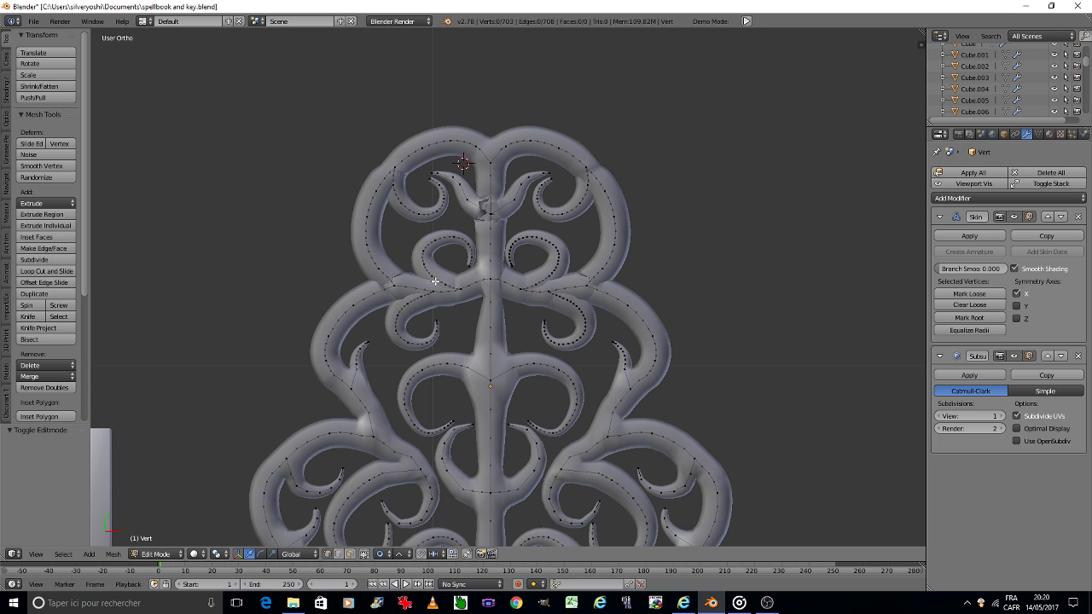
scroll(381, 188, up, 2)
scroll(387, 187, up, 5)
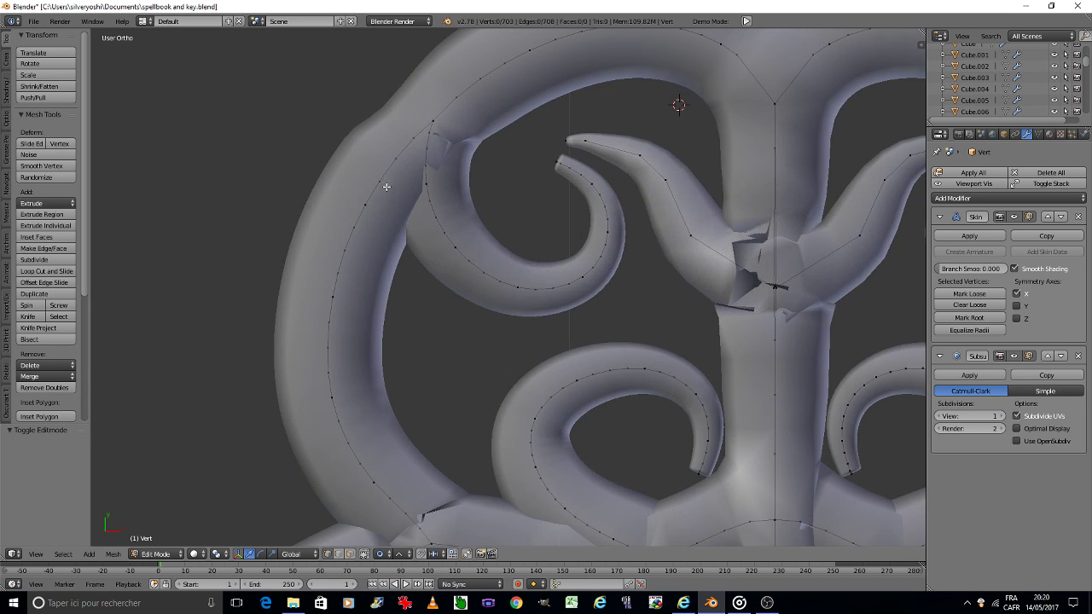
Dissolve the stray vertices at the upper-left loop's broken joint, including one leftover vertex.
key(c)
drag(434, 166, 429, 183)
right_click(432, 191)
key(x)
click(431, 191)
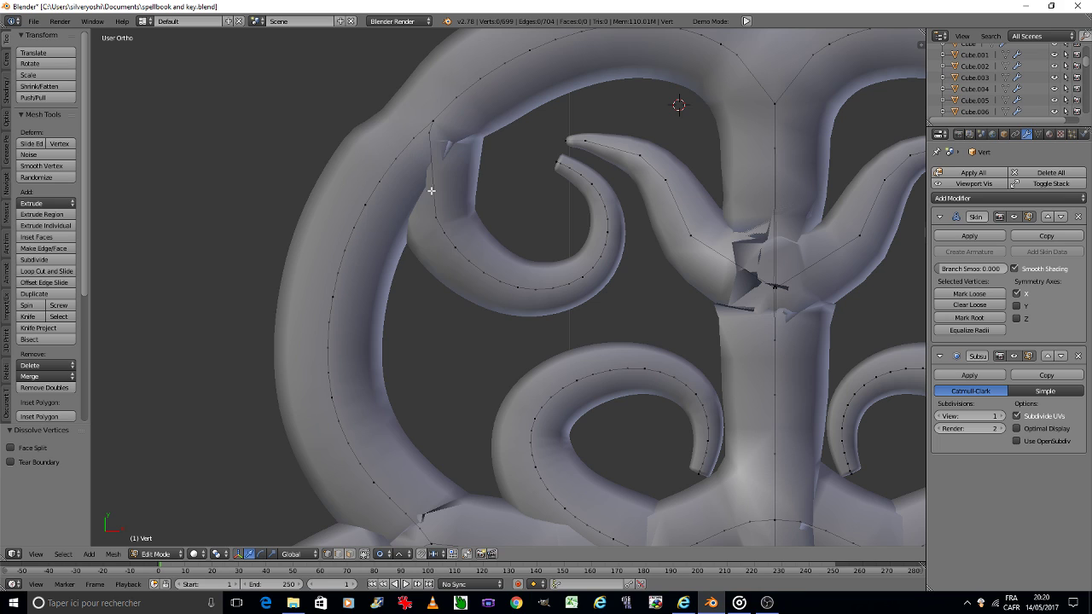
right_click(431, 128)
key(x)
click(434, 130)
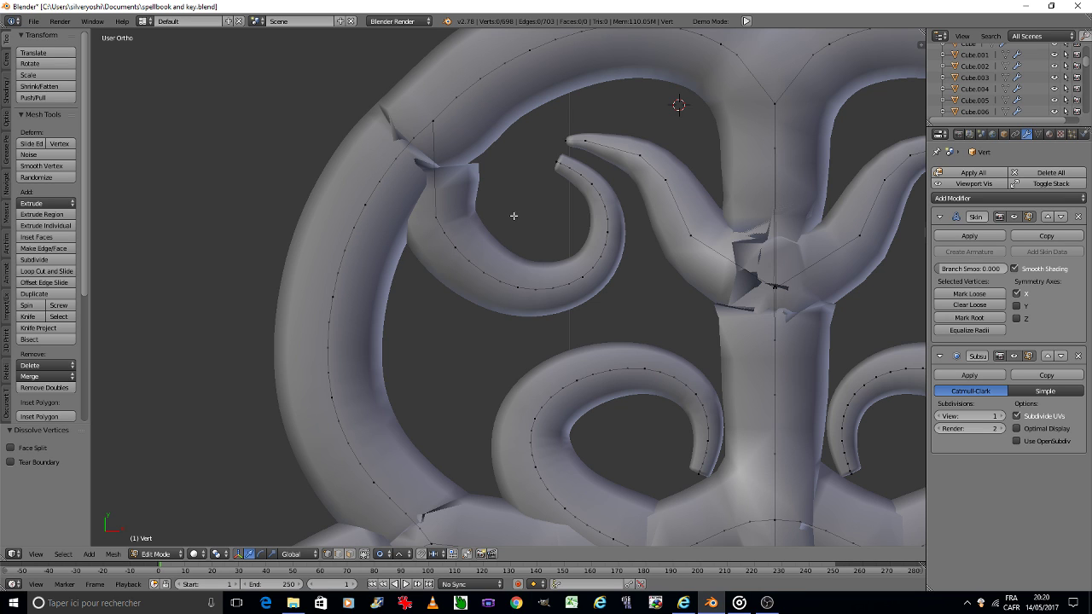
Select the inner hook, rotate it -26.61° and begin moving it toward the stem.
key(c)
mouse_move(450, 214)
mouse_down()
mouse_move(464, 244)
mouse_move(568, 191)
mouse_up()
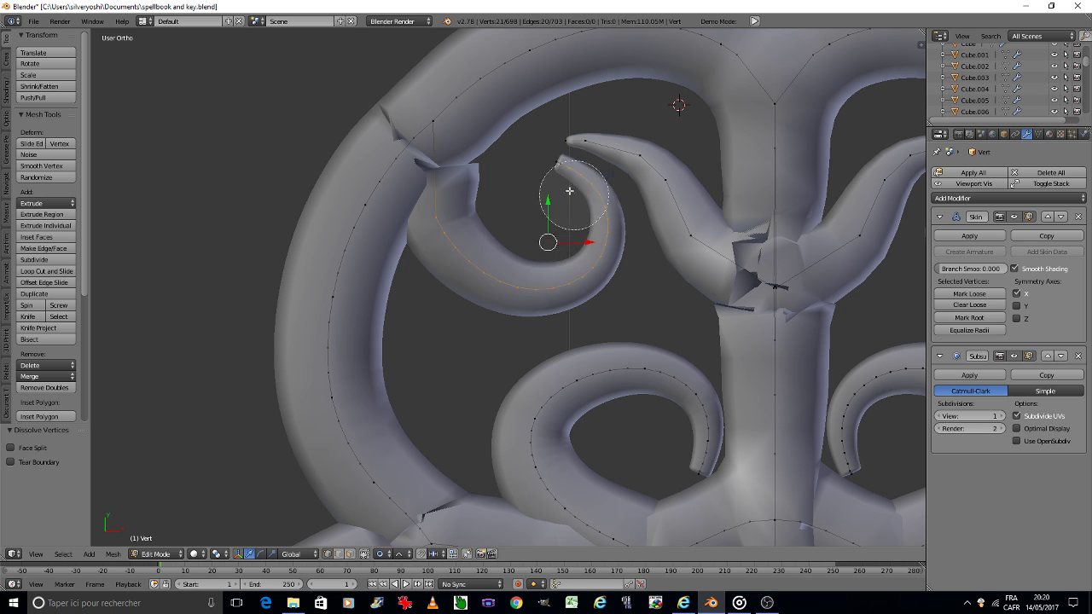
right_click(534, 199)
key(g)
click(529, 227)
key(r)
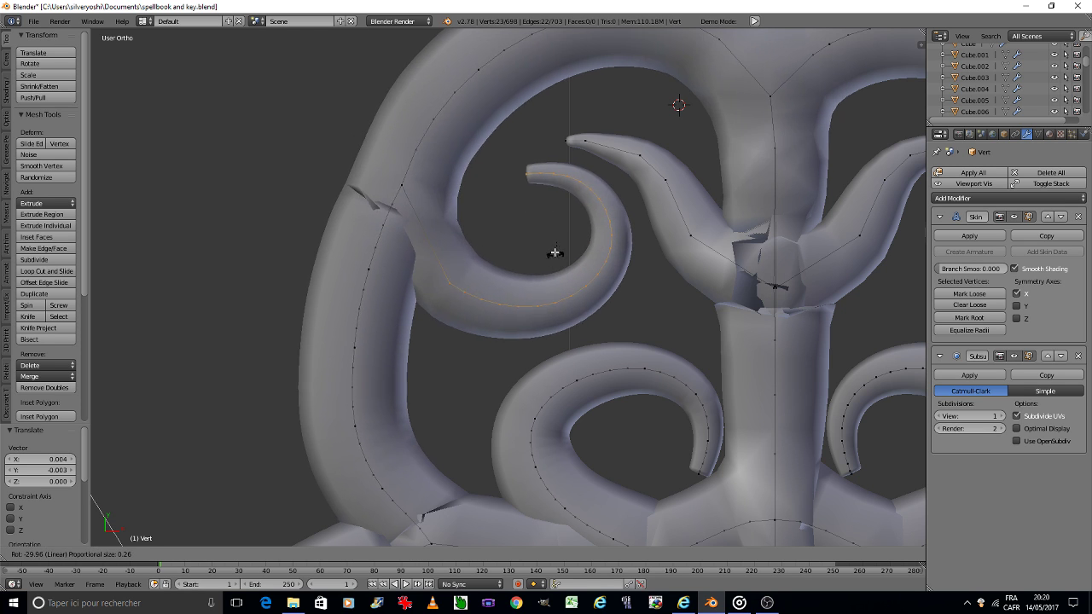
key(Escape)
key(ctrl+z)
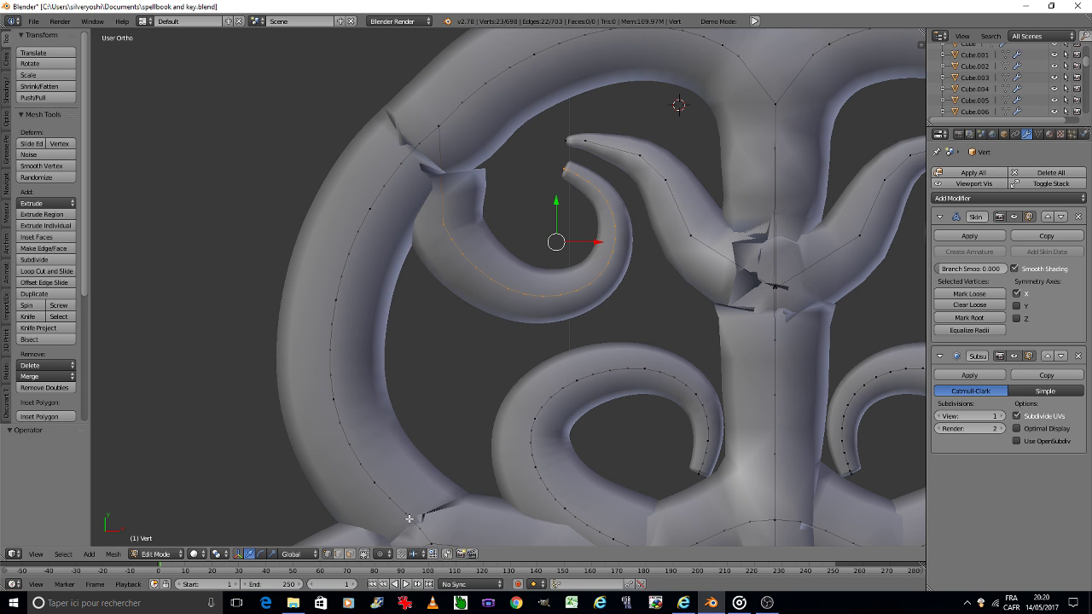
key(r)
click(587, 280)
key(g)
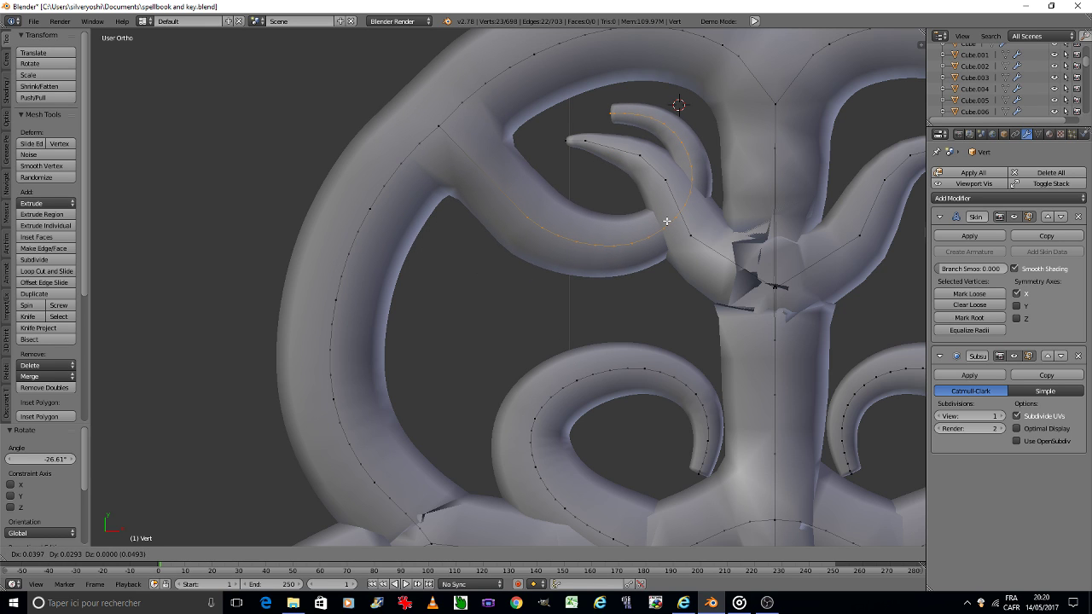
Set the hook in its raised position, then delete the hook's vertices.
click(668, 221)
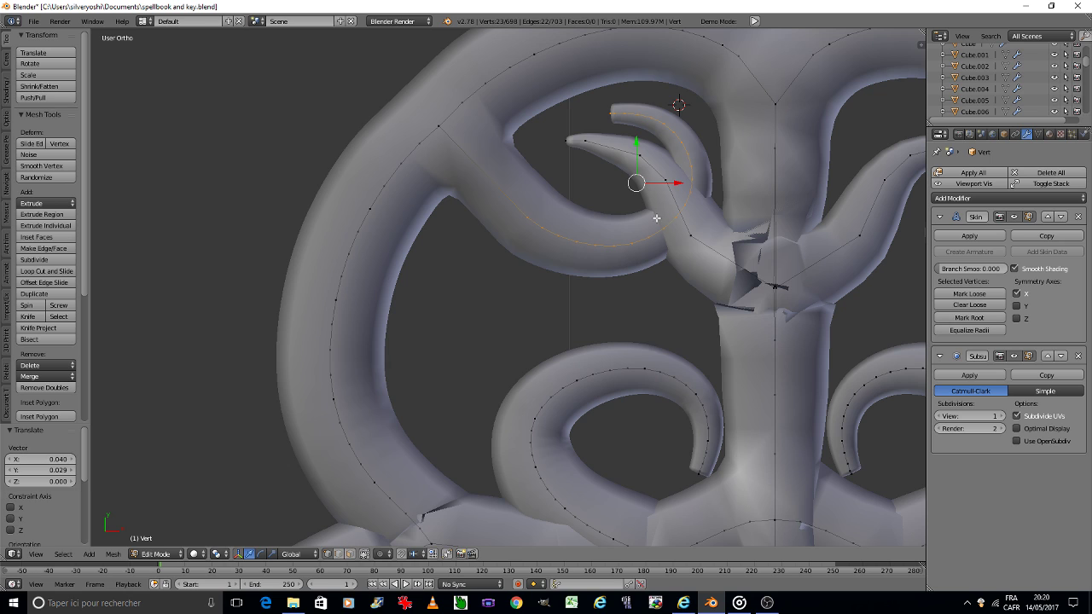
key(x)
click(555, 153)
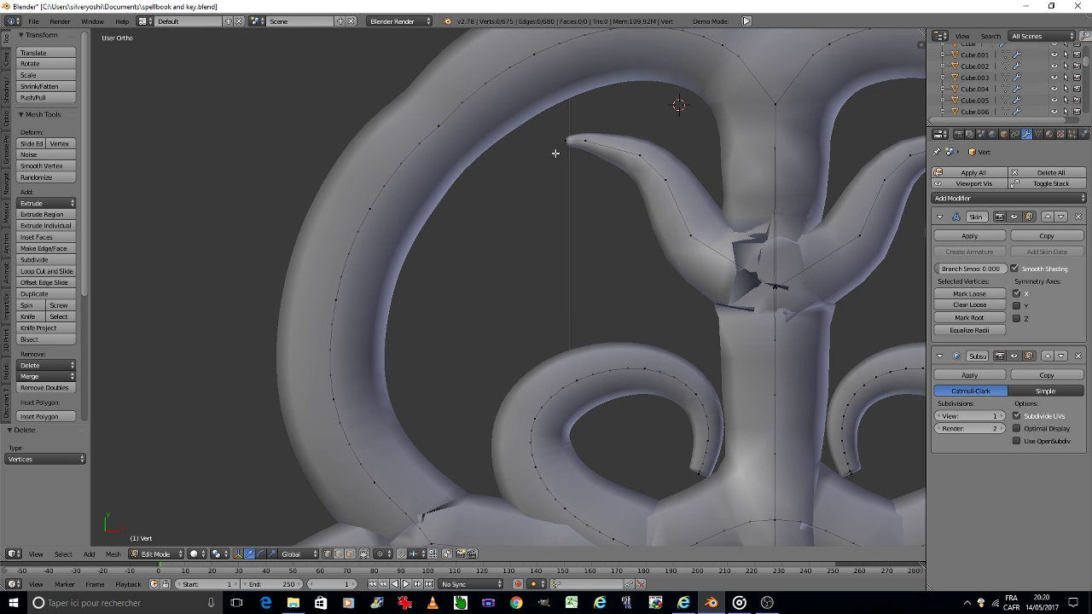
Extrude a new curl from a loop vertex, sweeping outward and downward.
right_click(467, 109)
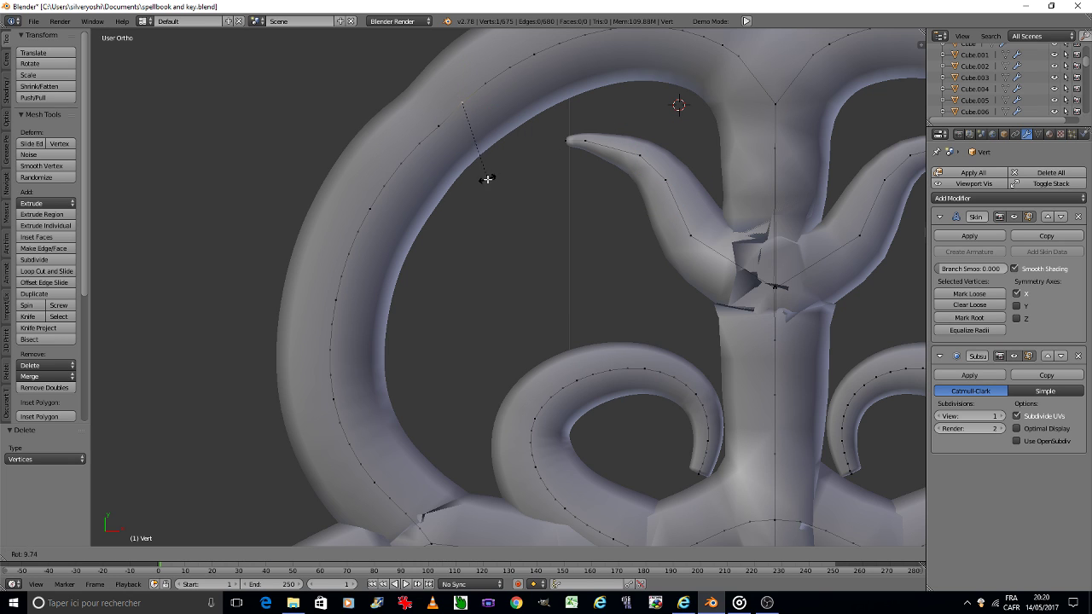
key(e)
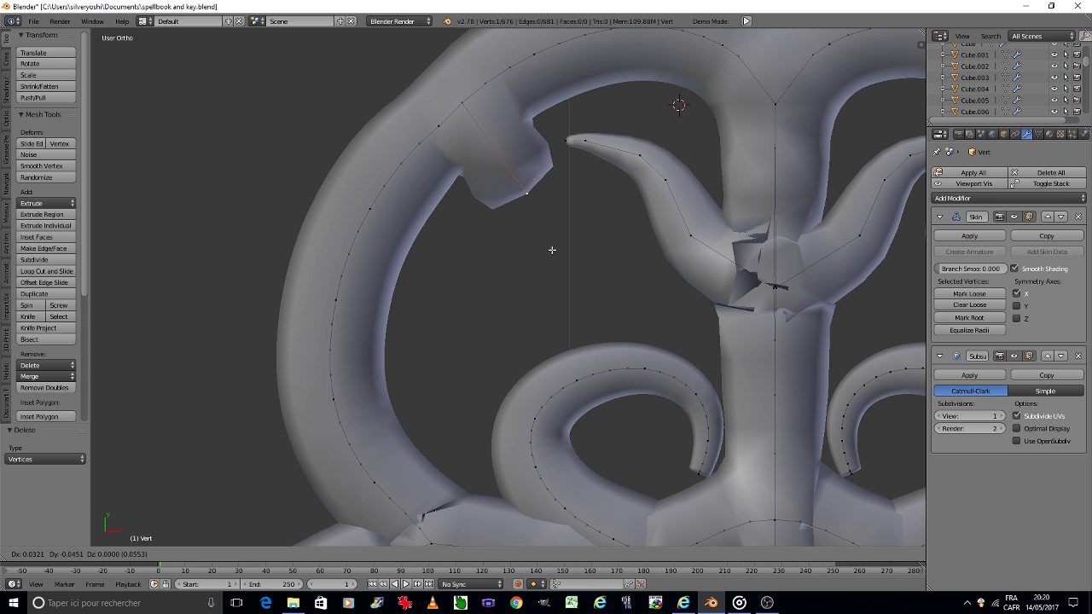
click(551, 247)
key(e)
click(580, 240)
key(e)
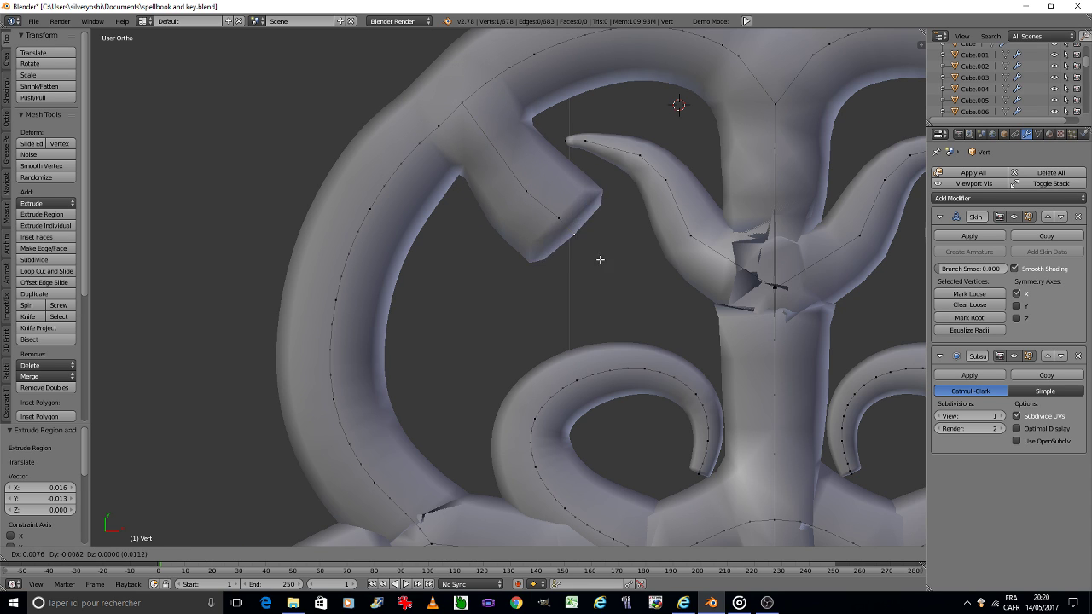
click(602, 261)
key(e)
click(633, 283)
click(646, 336)
Continue extruding the curl around and back upward into an inward spiral end.
key(e)
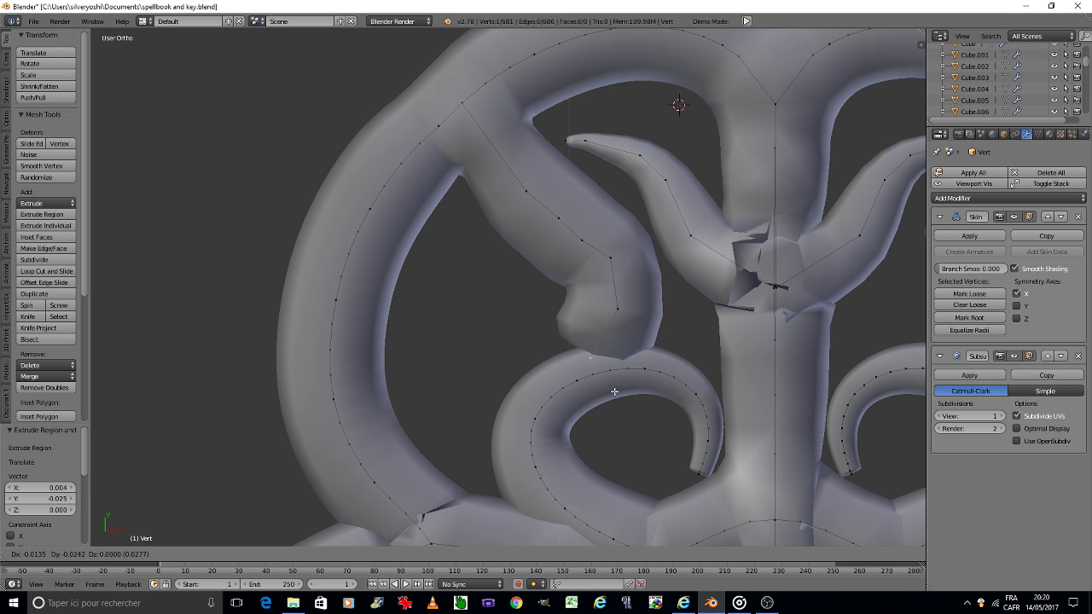
click(615, 388)
key(e)
click(564, 408)
key(e)
click(436, 348)
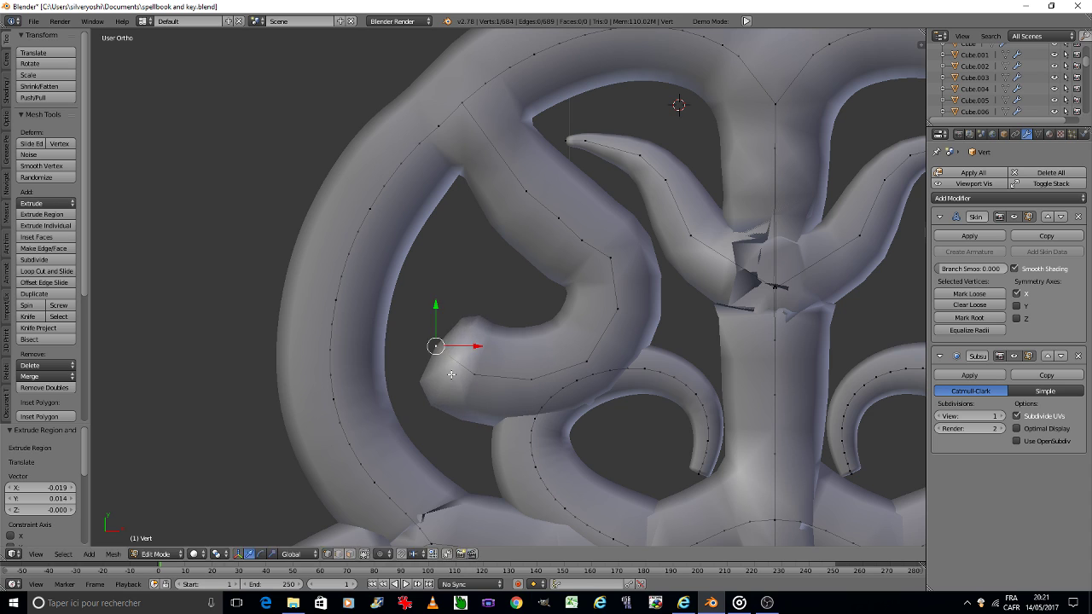
key(e)
click(431, 317)
key(e)
click(448, 279)
key(e)
click(499, 254)
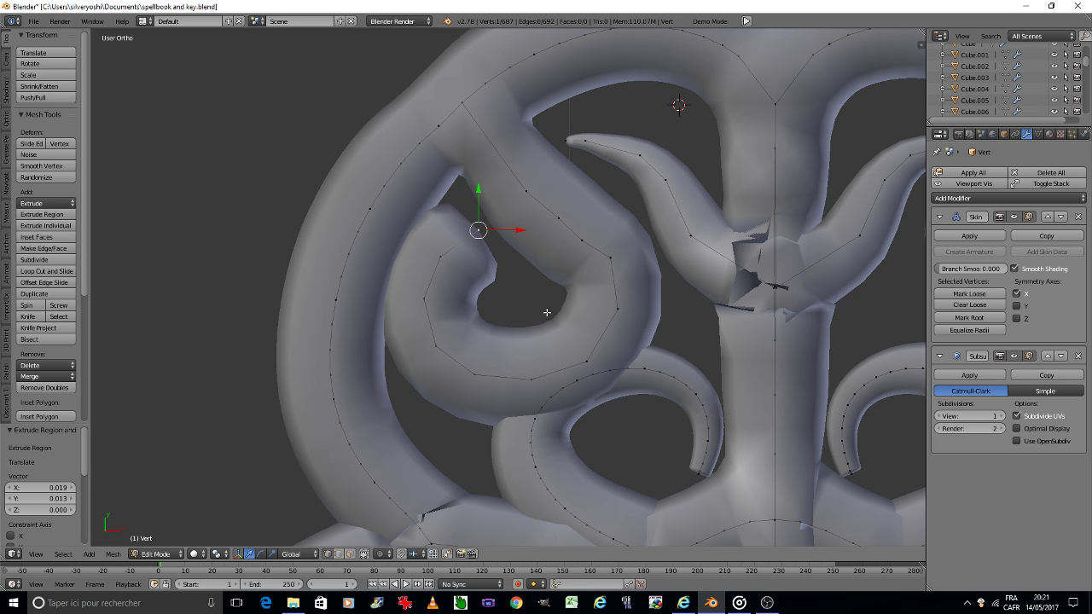
Turn on proportional editing and skin-shrink the curl tip to 0.1331 for a taper.
click(383, 554)
click(392, 504)
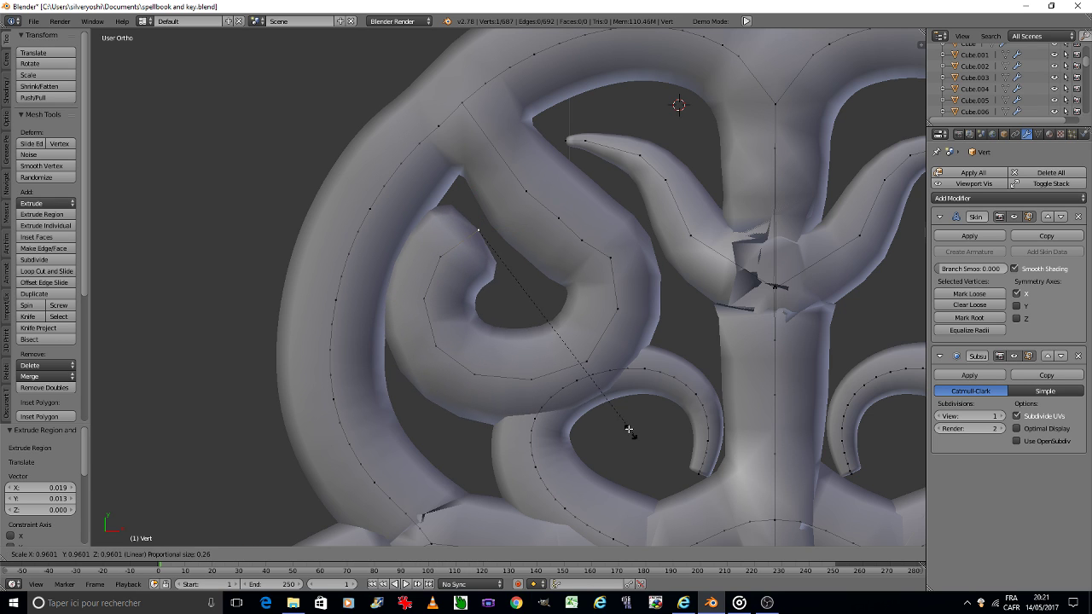
key(ctrl+a)
scroll(508, 273, down, 3)
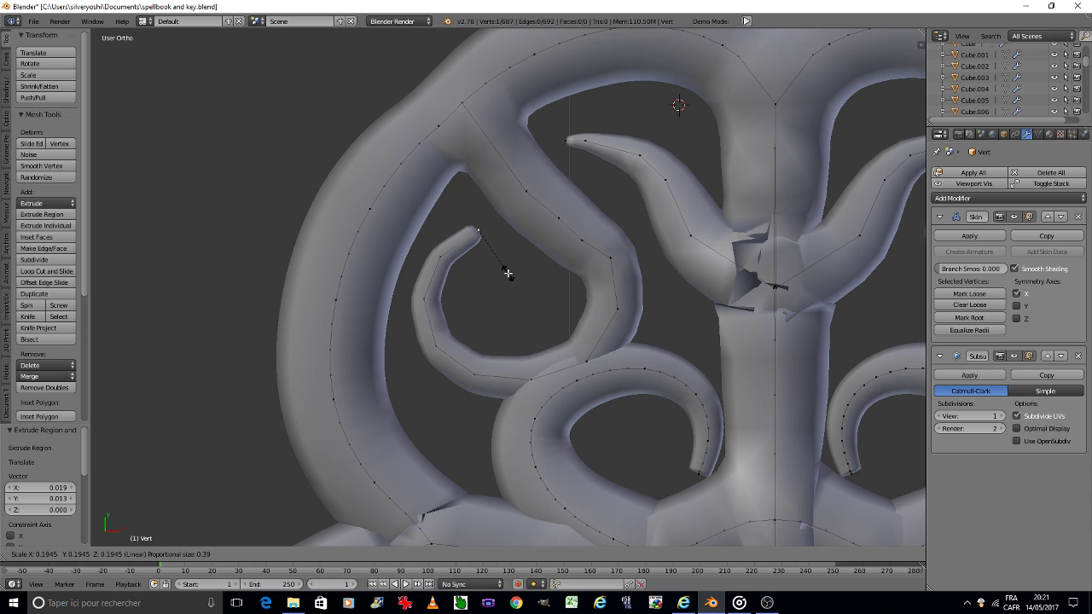
scroll(507, 273, down, 2)
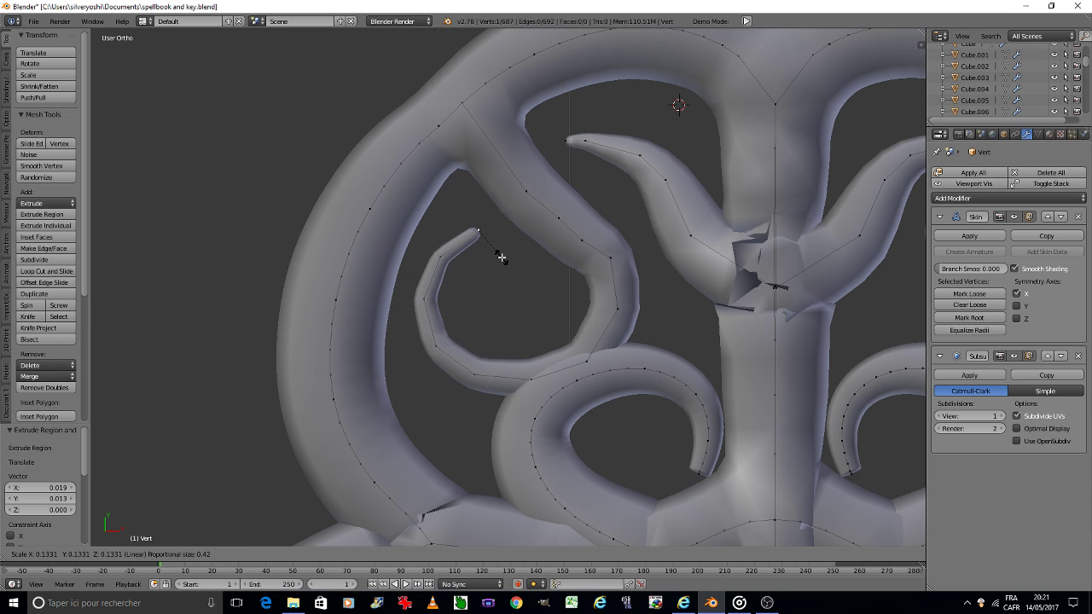
click(501, 258)
Nudge a vertex on the new curl slightly upward.
key(a)
key(c)
click(563, 350)
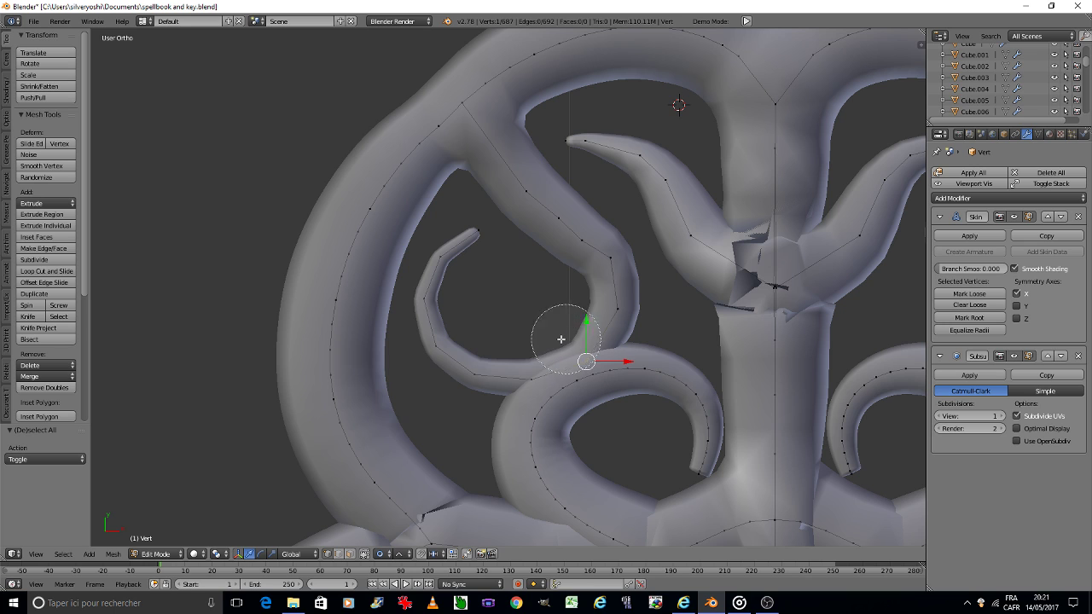
key(Escape)
key(g)
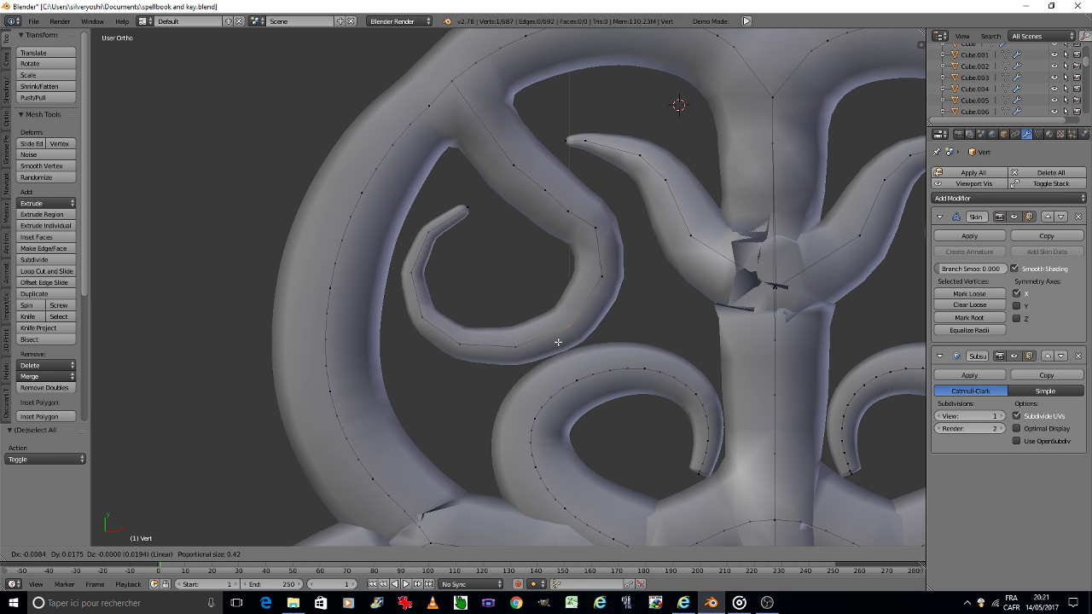
scroll(560, 335, up, 2)
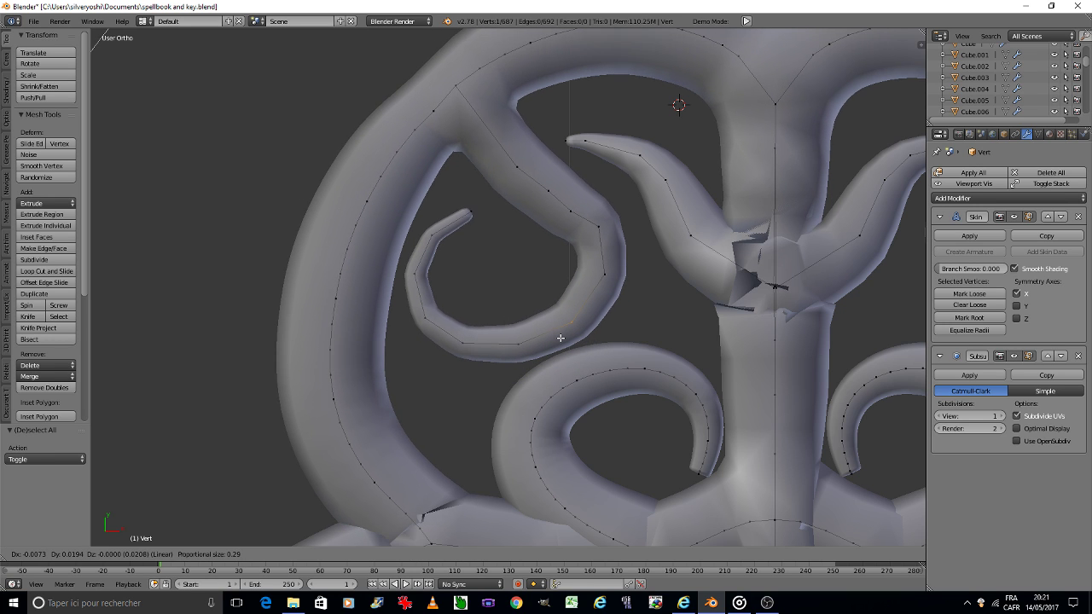
scroll(561, 335, up, 2)
scroll(561, 335, up, 3)
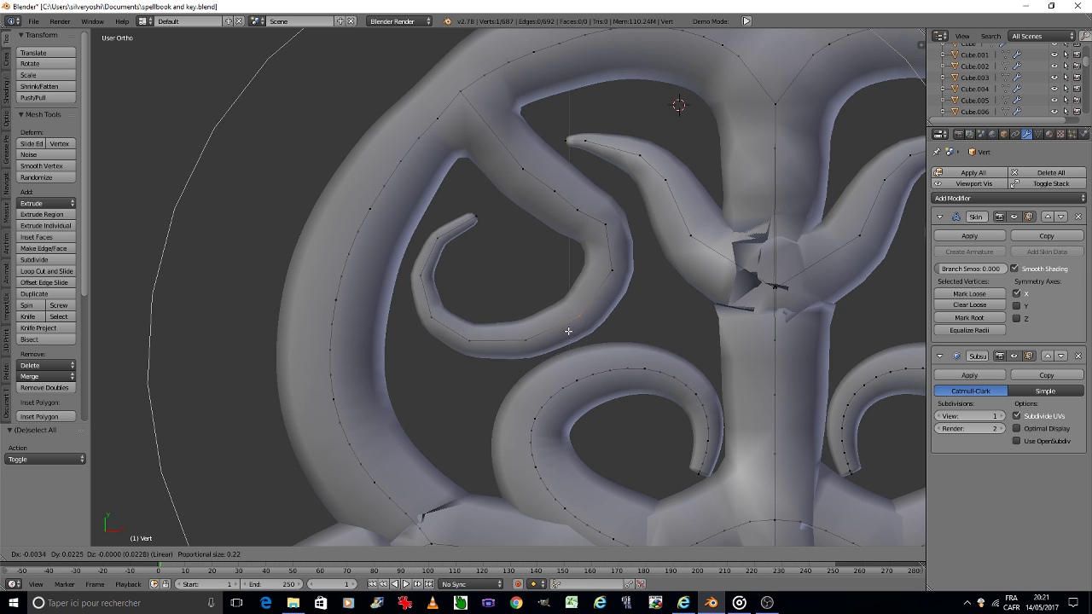
click(565, 333)
Change the proportional falloff setting and walk the curl's lower vertex up-left in stages.
key(a)
key(c)
click(478, 349)
right_click(478, 349)
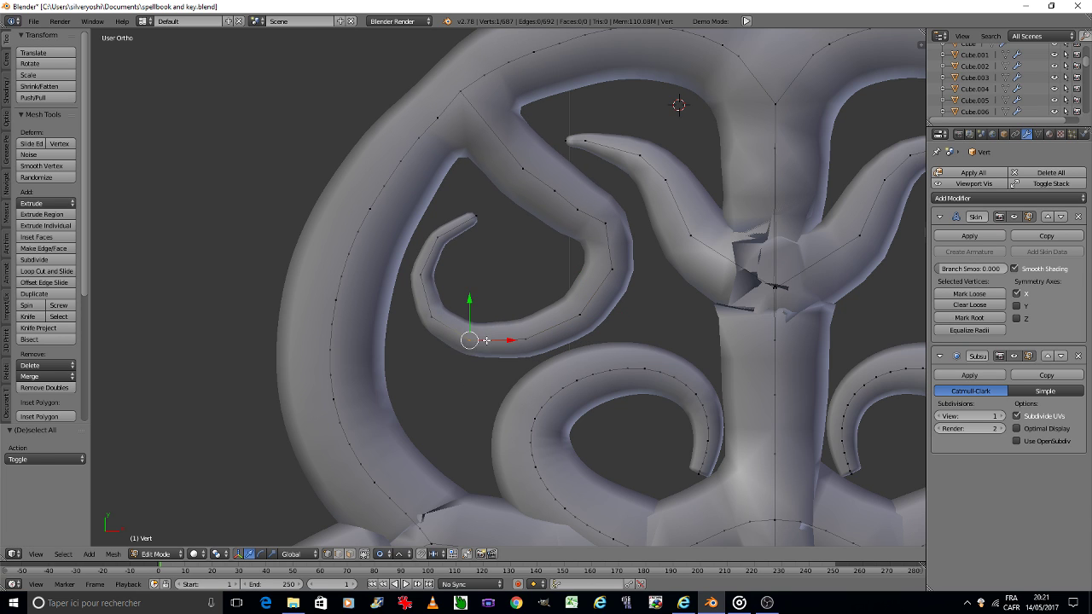
key(g)
right_click(474, 341)
click(389, 554)
click(393, 541)
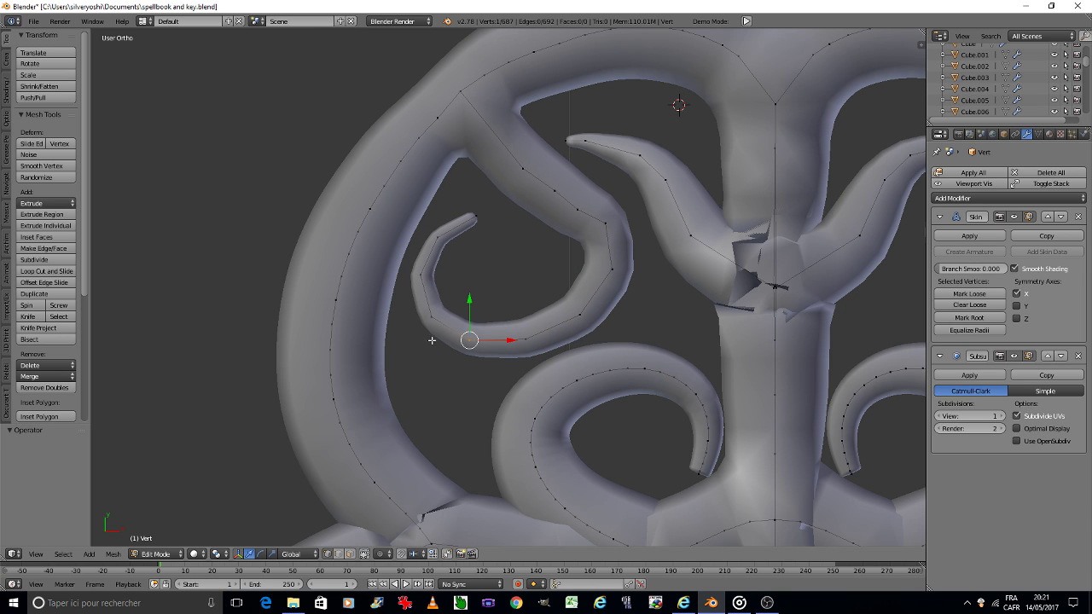
key(g)
click(446, 316)
key(g)
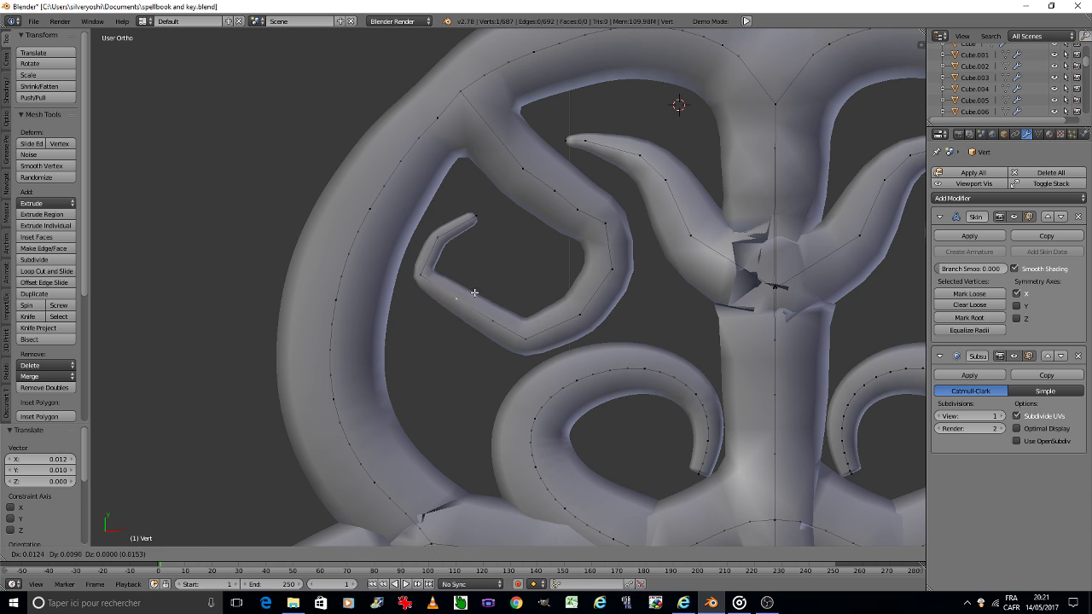
click(465, 291)
key(g)
click(465, 256)
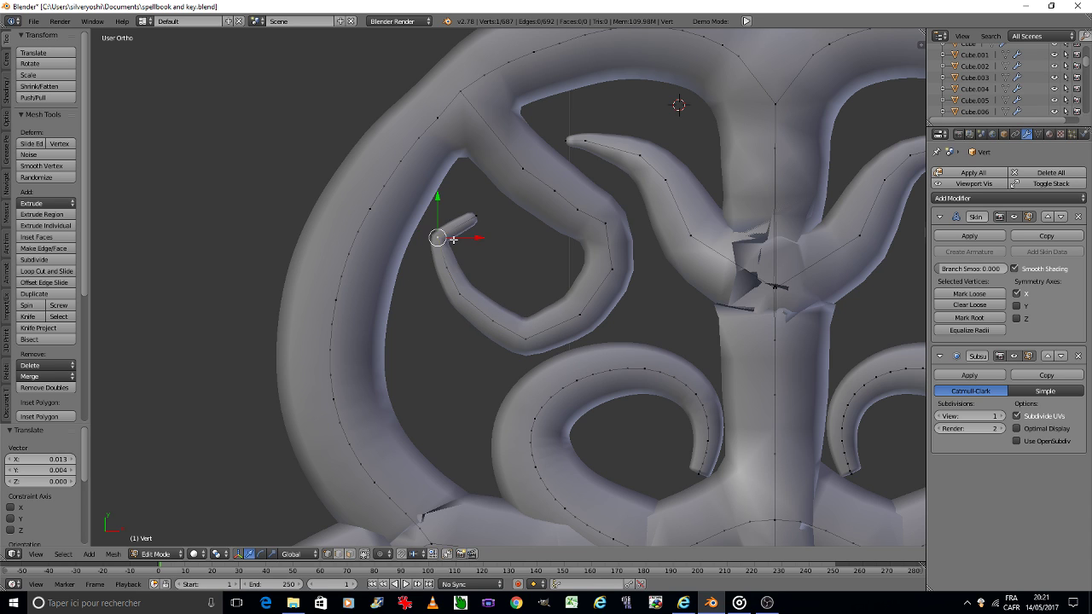
Reposition the curl's tip vertex up and to the right.
key(g)
click(478, 244)
key(g)
click(512, 236)
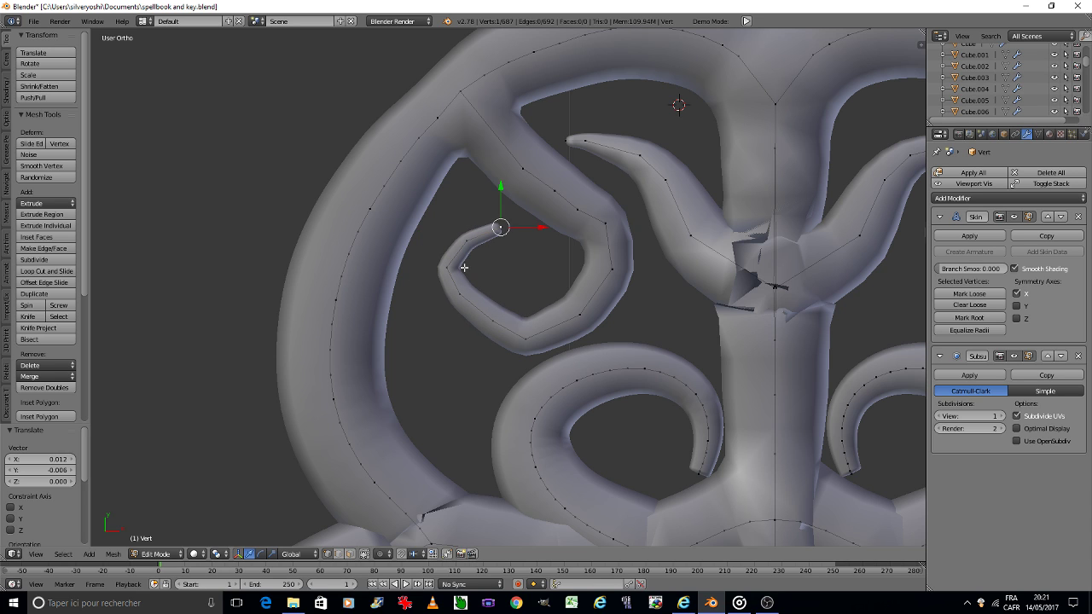
key(g)
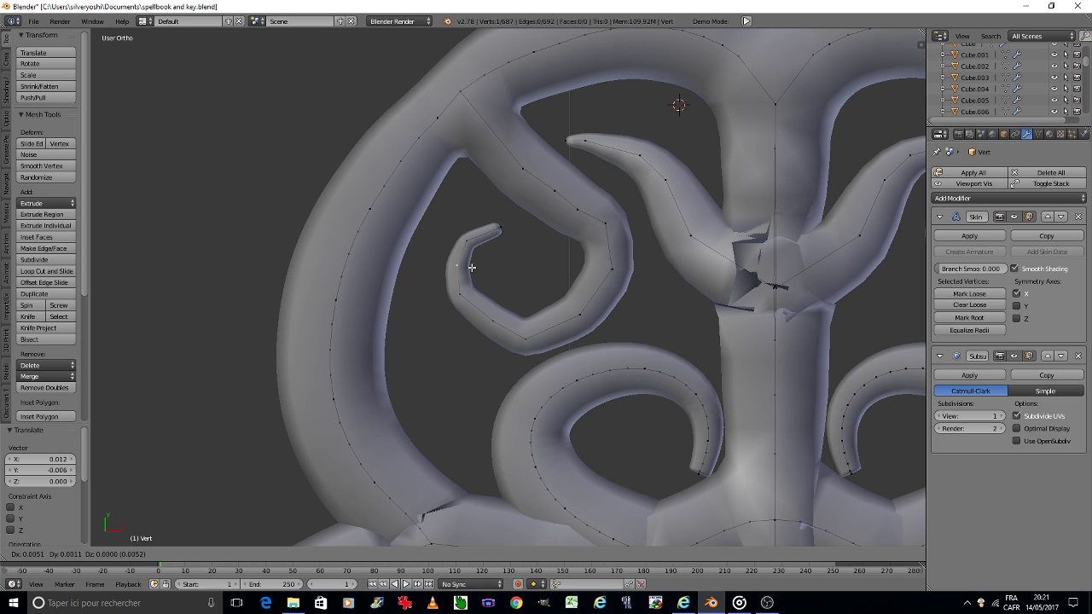
click(471, 268)
key(g)
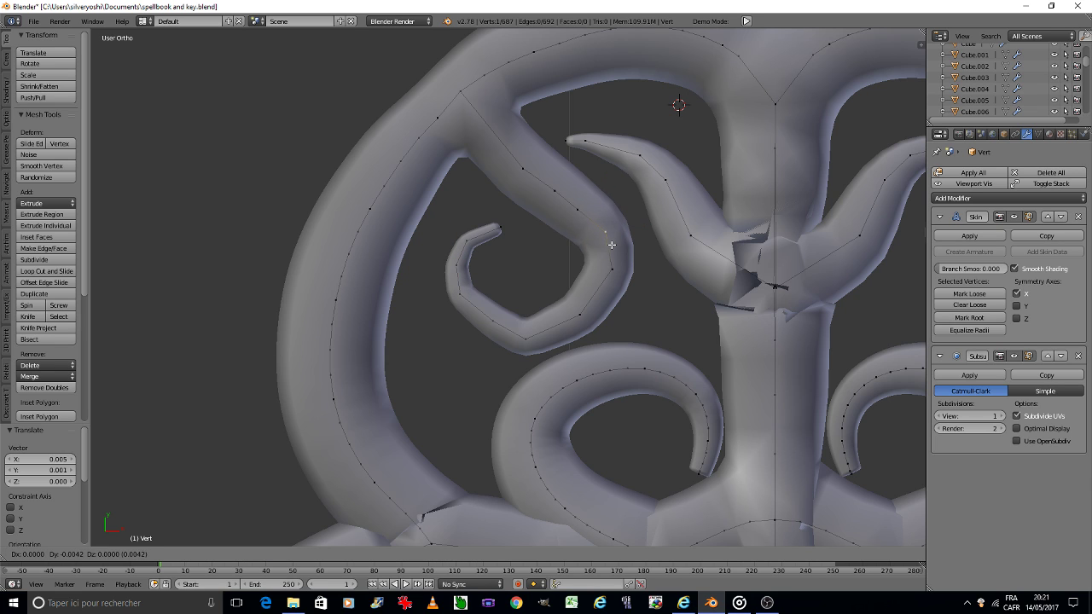
click(608, 238)
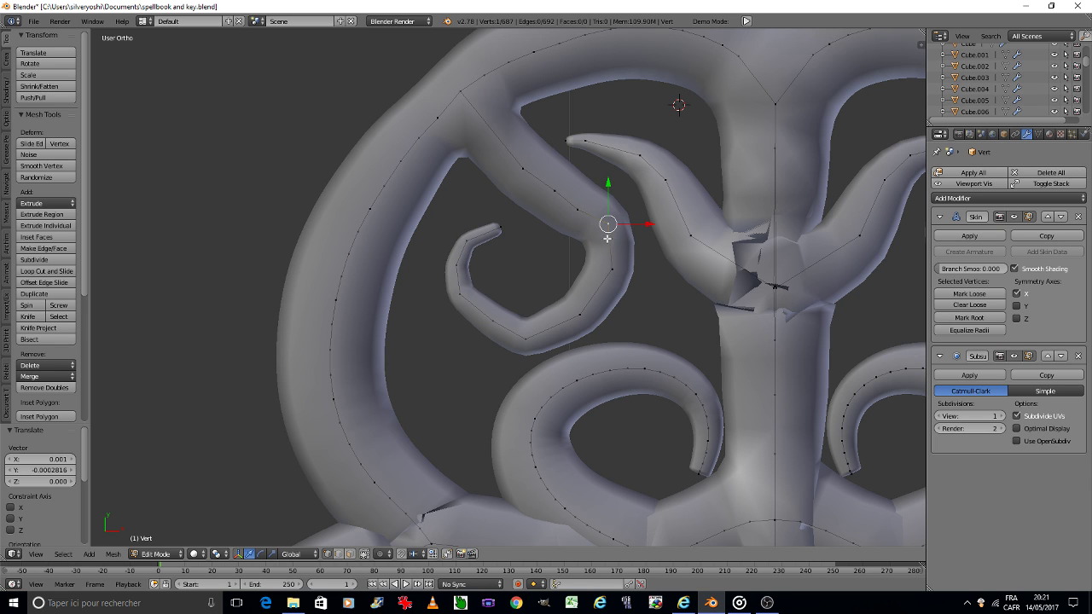
Move the vertex on the curl's outer bend down and to the right.
right_click(522, 171)
key(g)
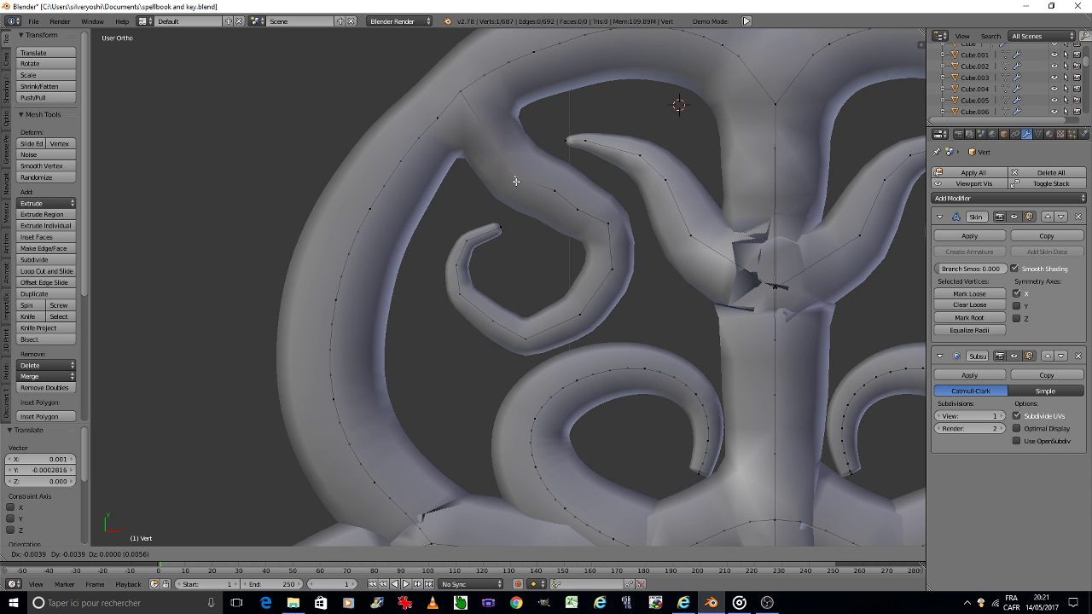
click(516, 181)
key(g)
click(561, 199)
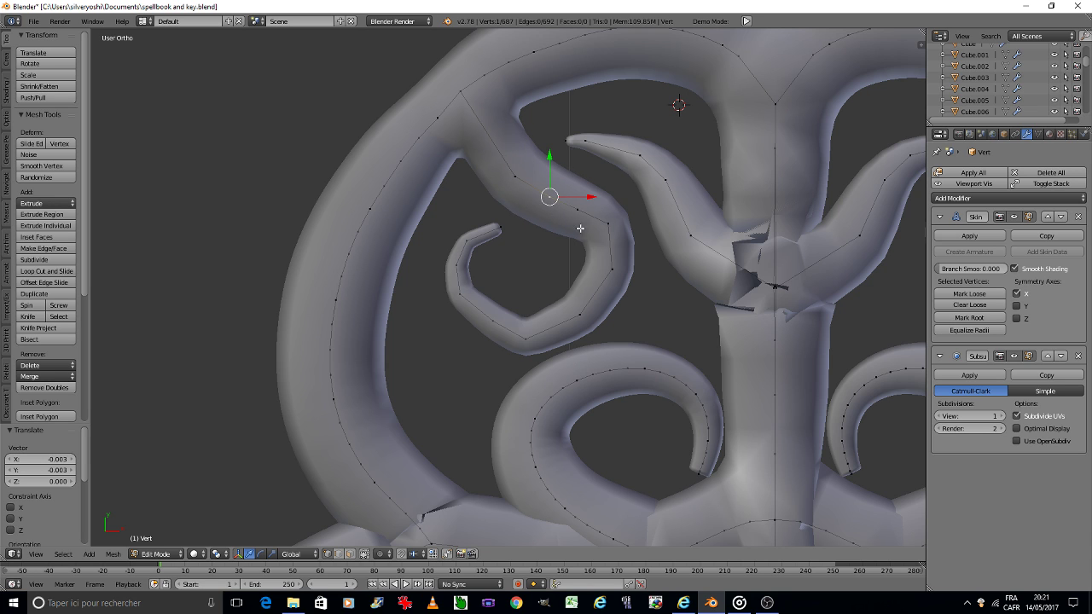
Try Symmetrize on the whole mesh, then undo it.
key(a)
key(a)
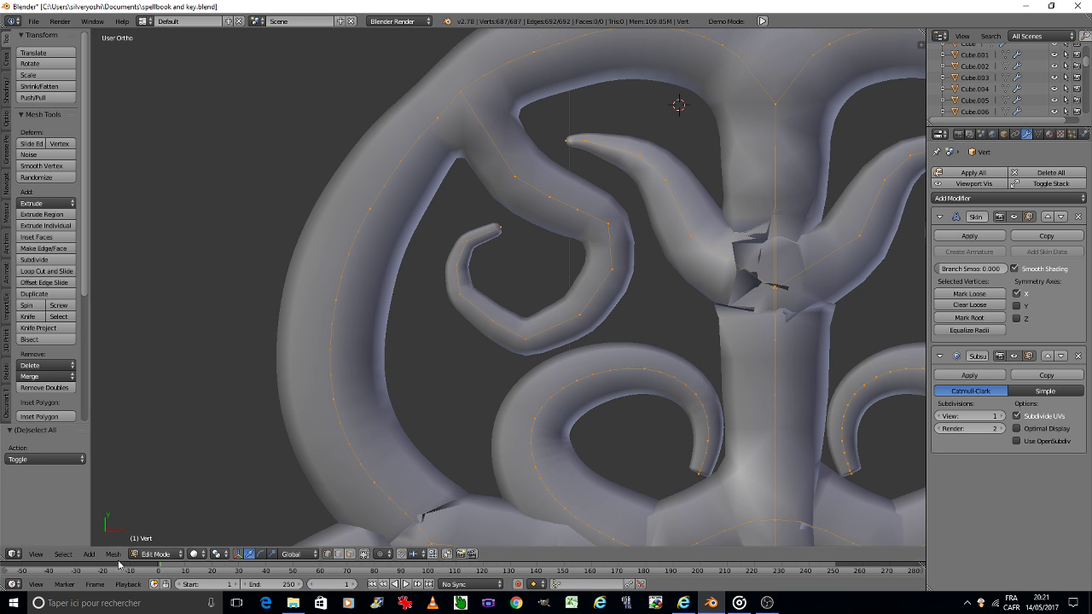
click(113, 554)
click(164, 346)
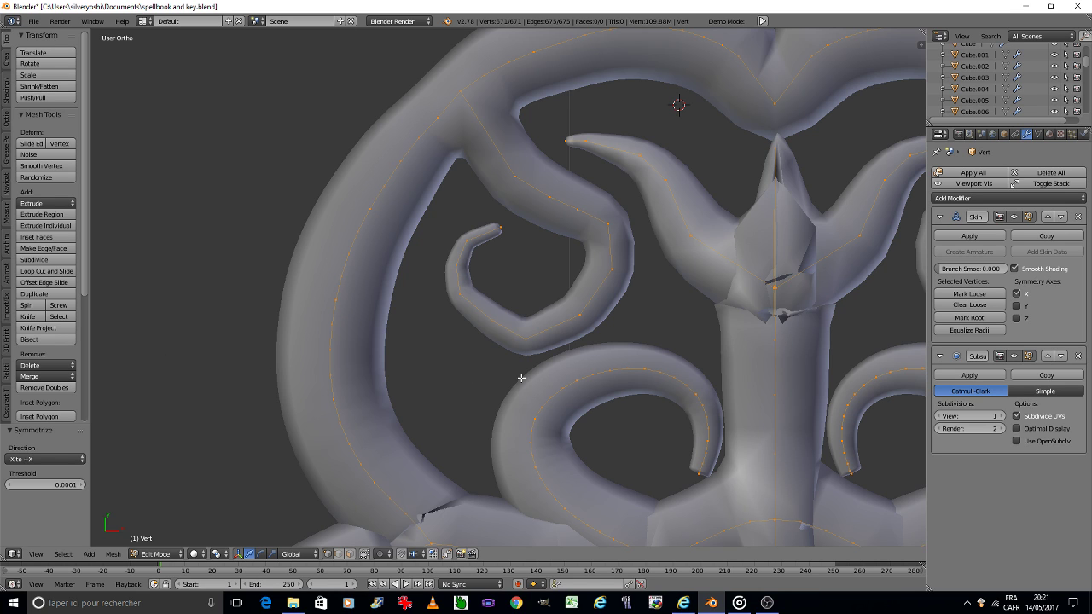
key(ctrl+z)
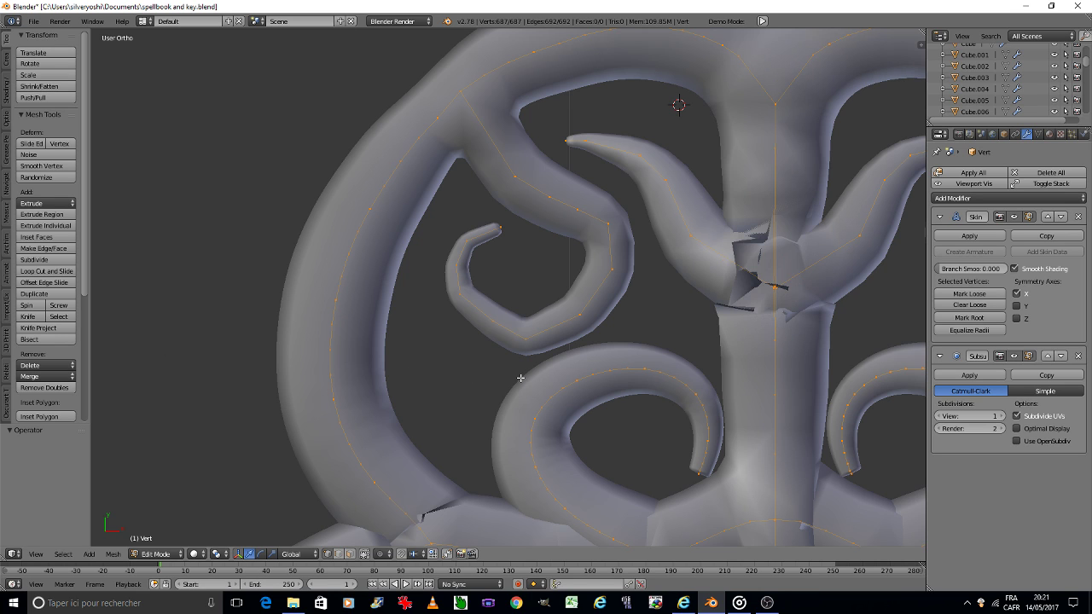
Merge the central junction vertices At Center.
scroll(710, 350, down, 3)
scroll(654, 361, up, 5)
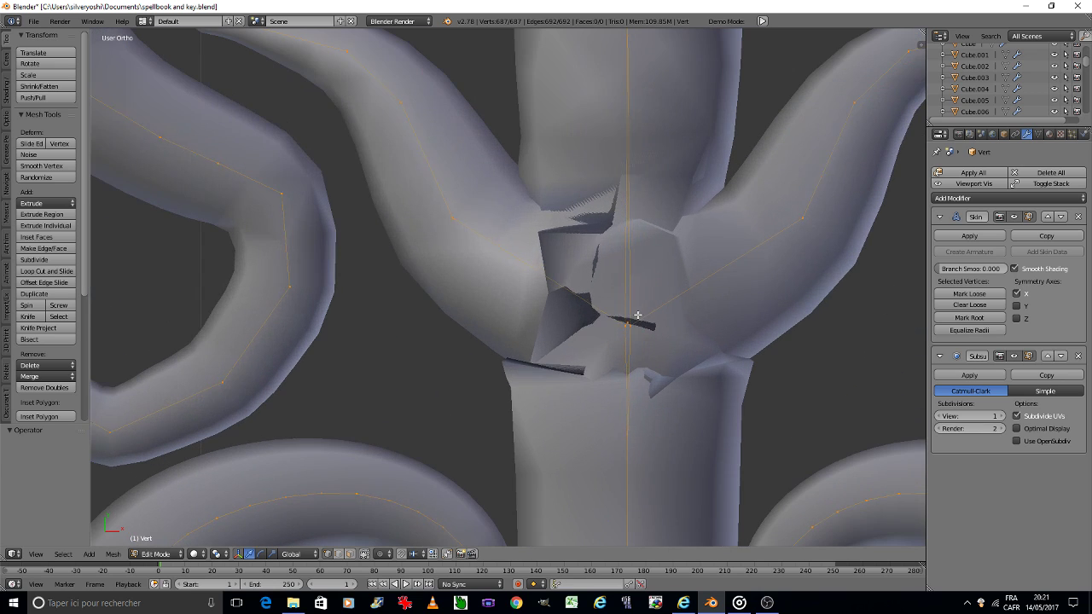
key(a)
key(c)
click(654, 361)
key(w)
click(627, 328)
click(627, 325)
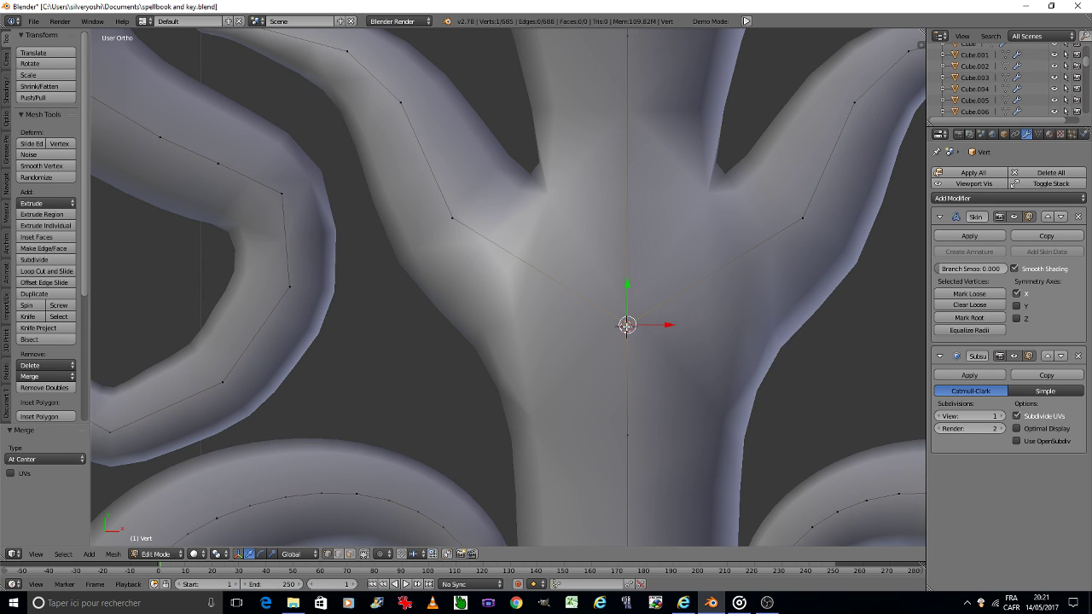
scroll(616, 327, down, 2)
scroll(615, 324, down, 3)
key(space)
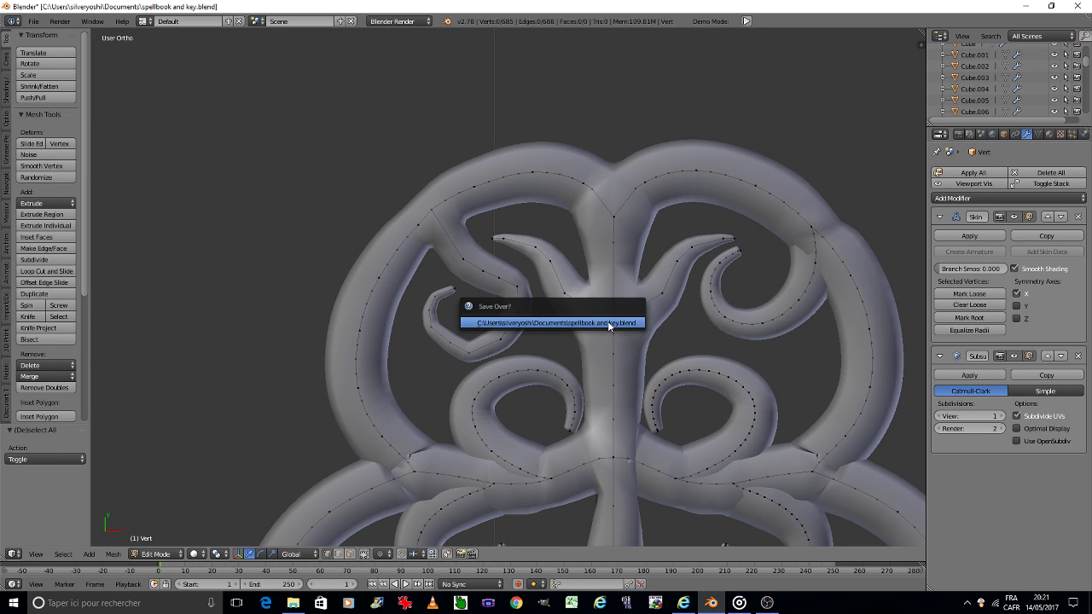
key(Return)
Symmetrize the whole mesh from -X to +X.
key(a)
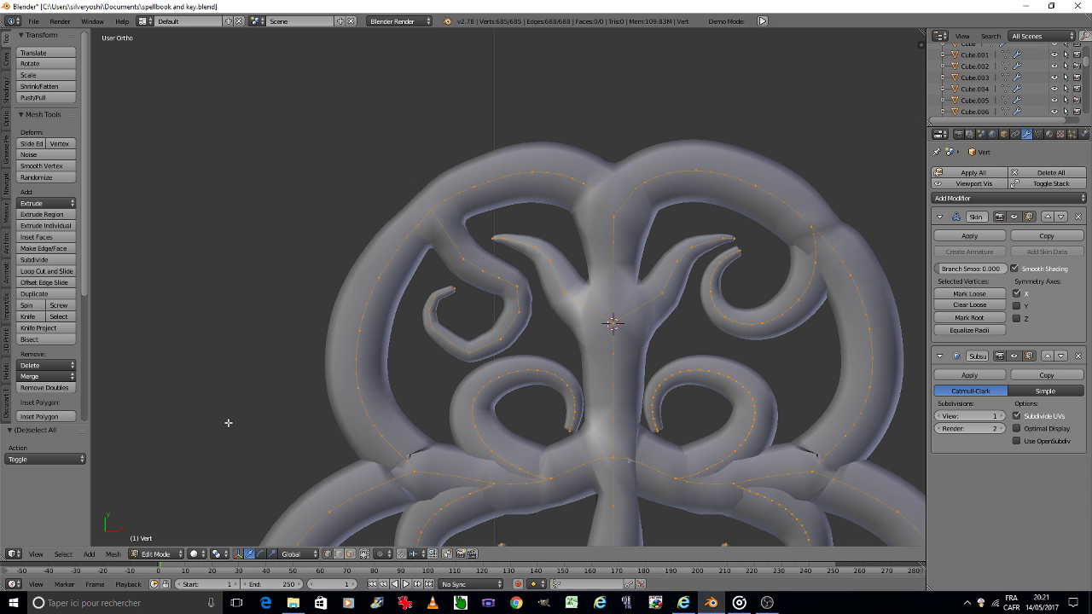
click(114, 555)
click(128, 345)
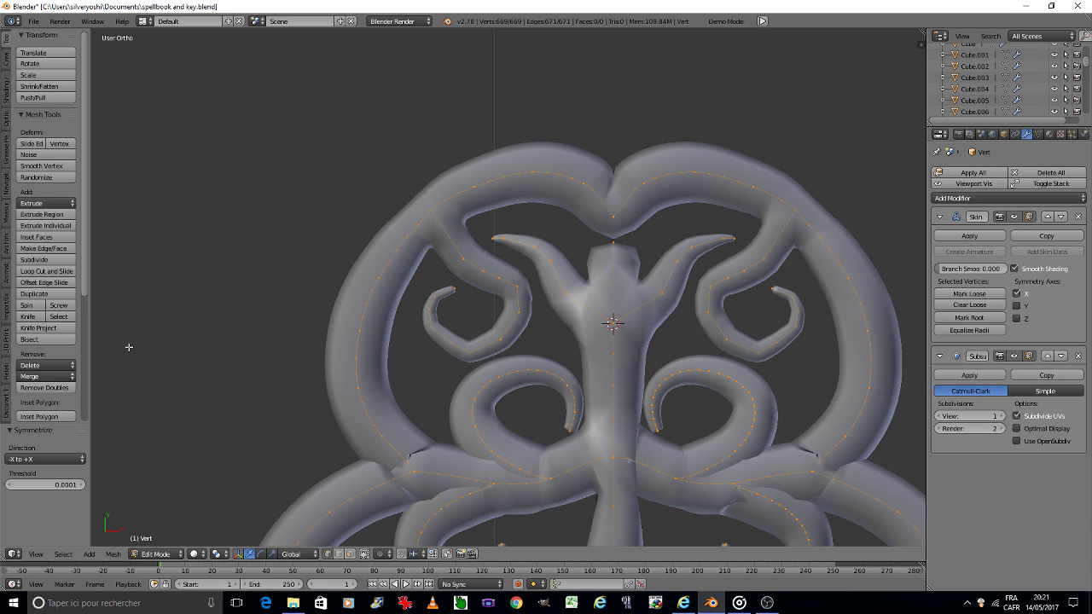
Join the top arch's centre vertex and the stem's top vertex with a new edge.
scroll(609, 253, up, 5)
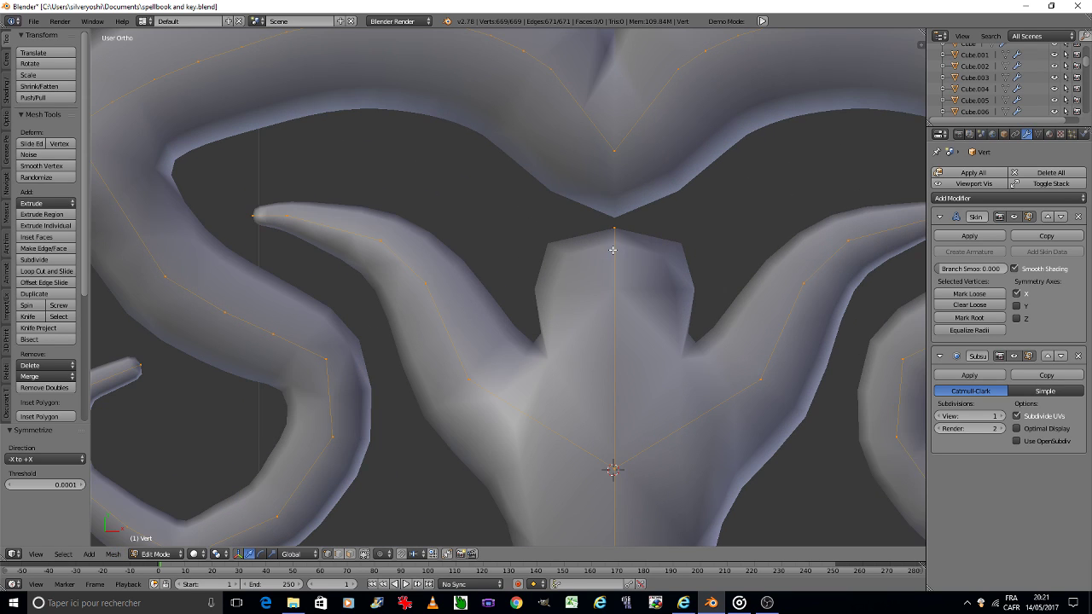
right_click(620, 178)
shift+right_click(616, 217)
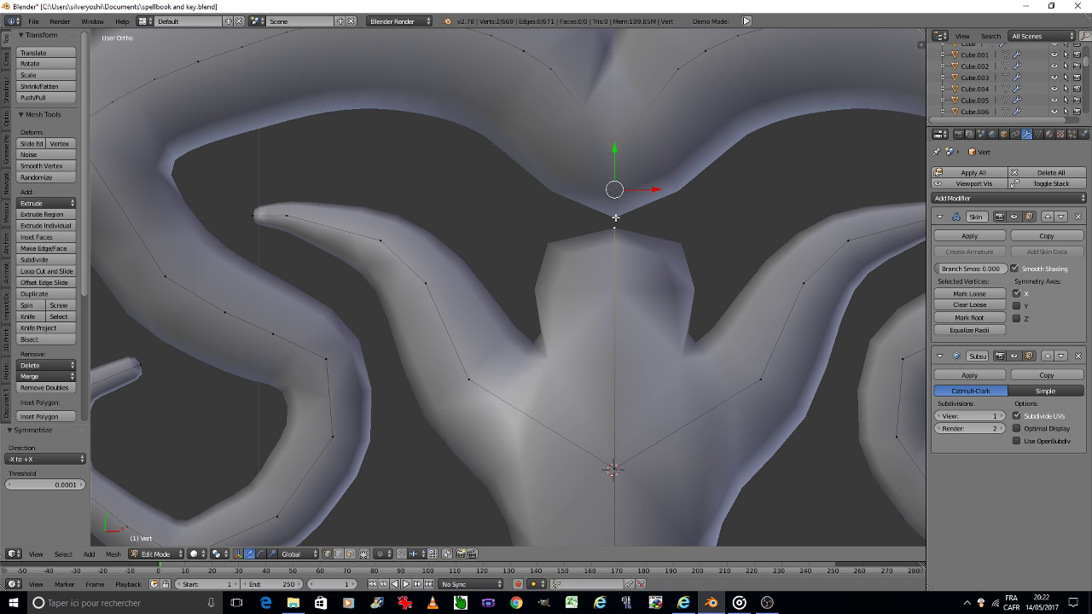
key(f)
scroll(613, 247, down, 3)
scroll(614, 256, down, 2)
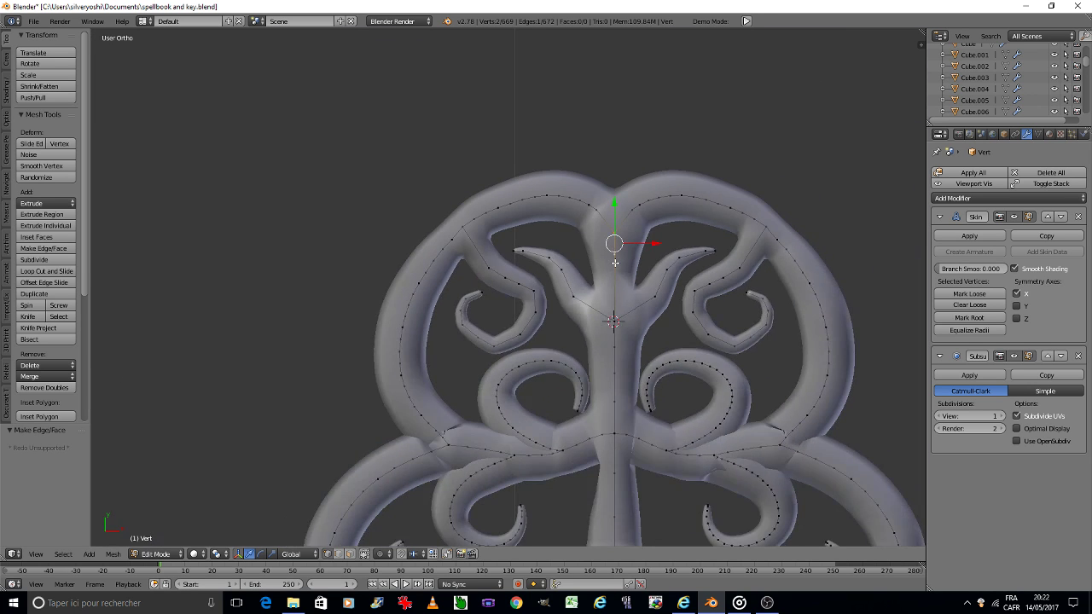
scroll(614, 260, down, 2)
shift+middle_drag(627, 350, 560, 162)
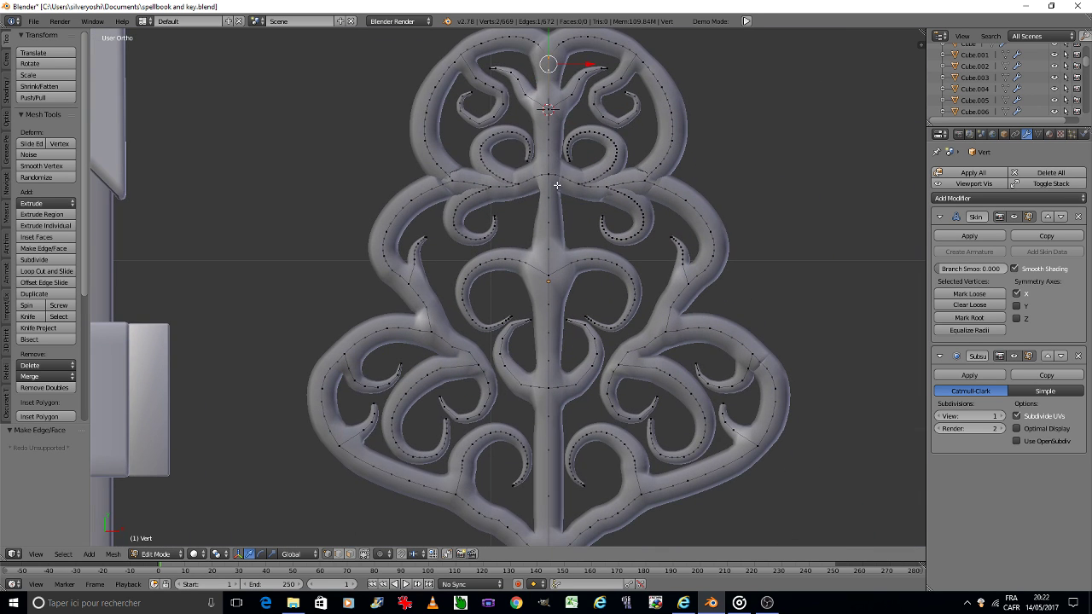
Save over the file, then check the ornament from side, top and front views.
key(ctrl+s)
click(557, 192)
scroll(543, 379, up, 1)
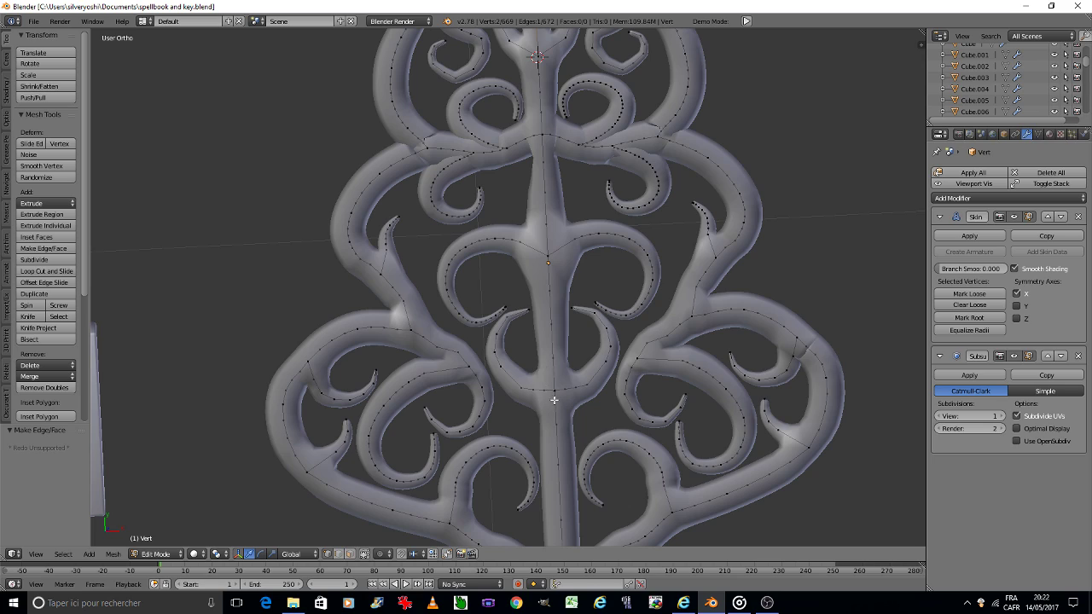
key(KP_3)
key(KP_7)
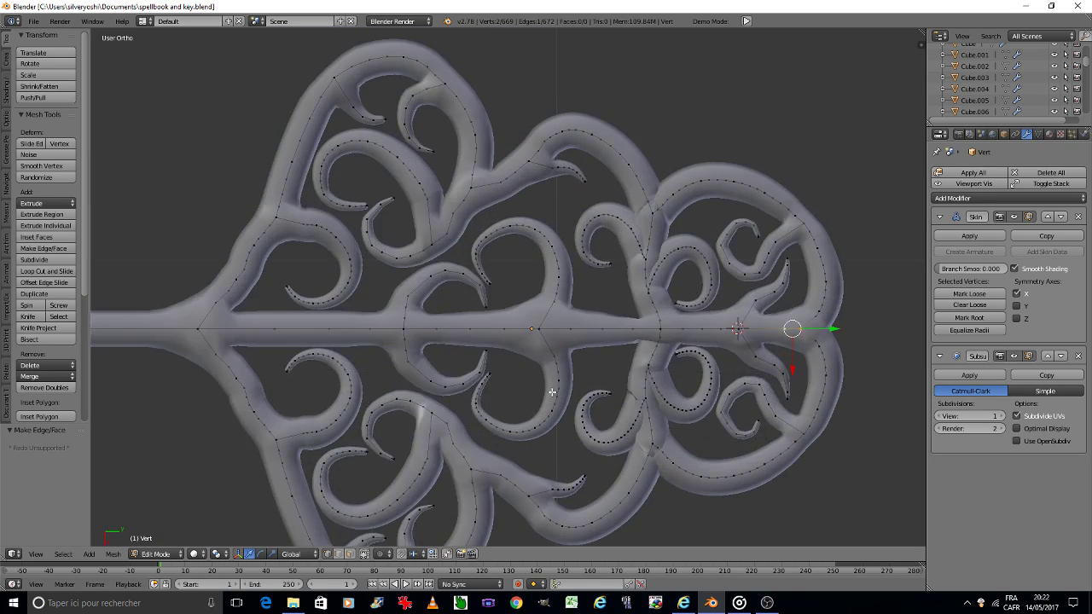
key(shift+KP_4)
key(shift+KP_4)
key(shift+KP_4)
key(shift+KP_4)
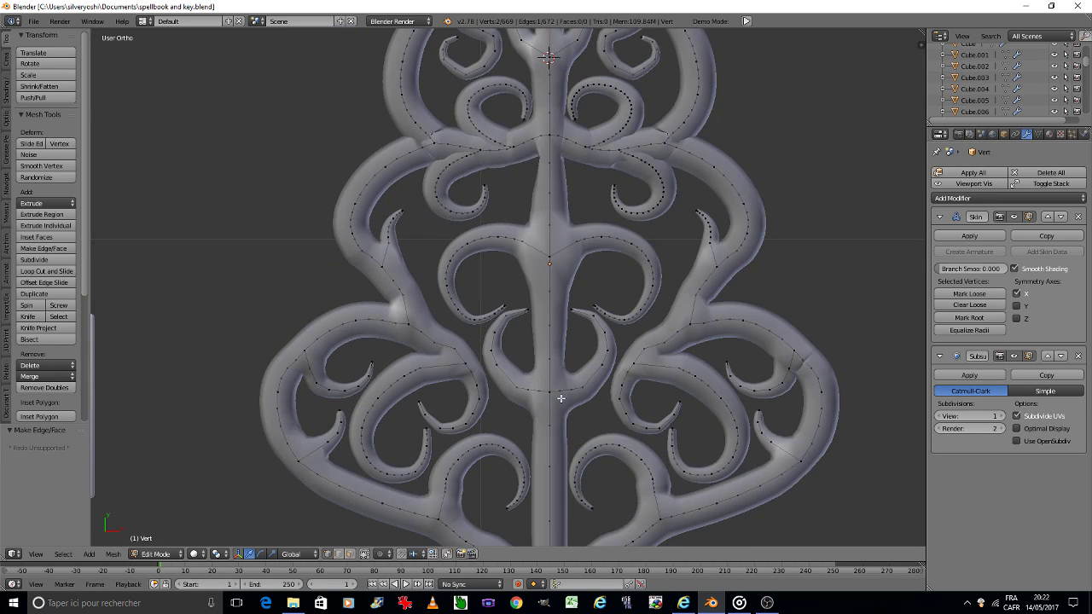
scroll(561, 399, up, 4)
scroll(532, 381, up, 4)
Try merging the trunk vertices at center, undo it and deselect.
right_click(524, 378)
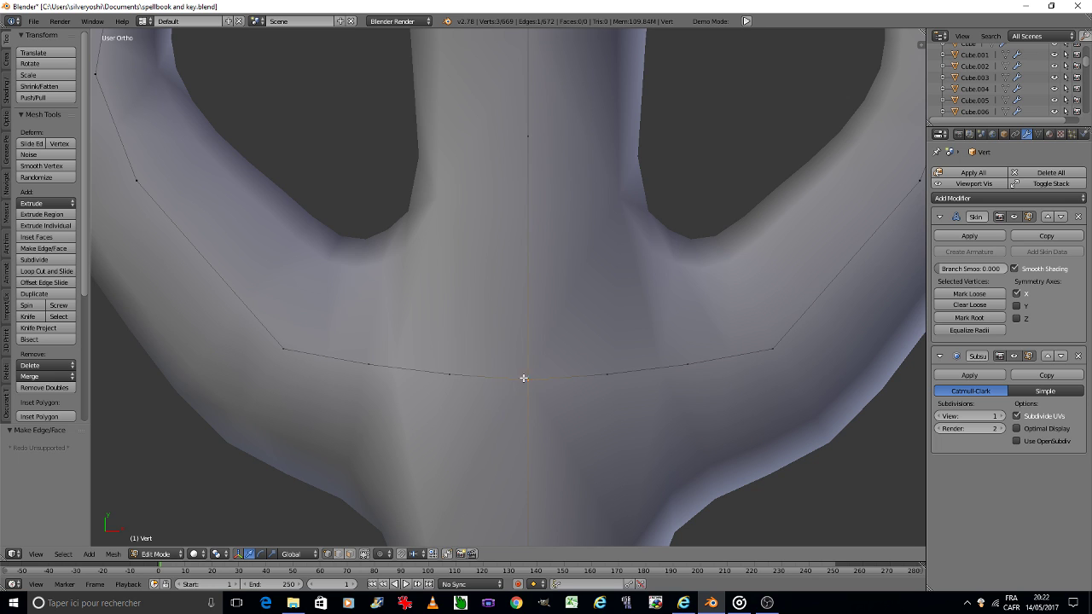
key(alt+m)
click(515, 286)
scroll(514, 289, down, 4)
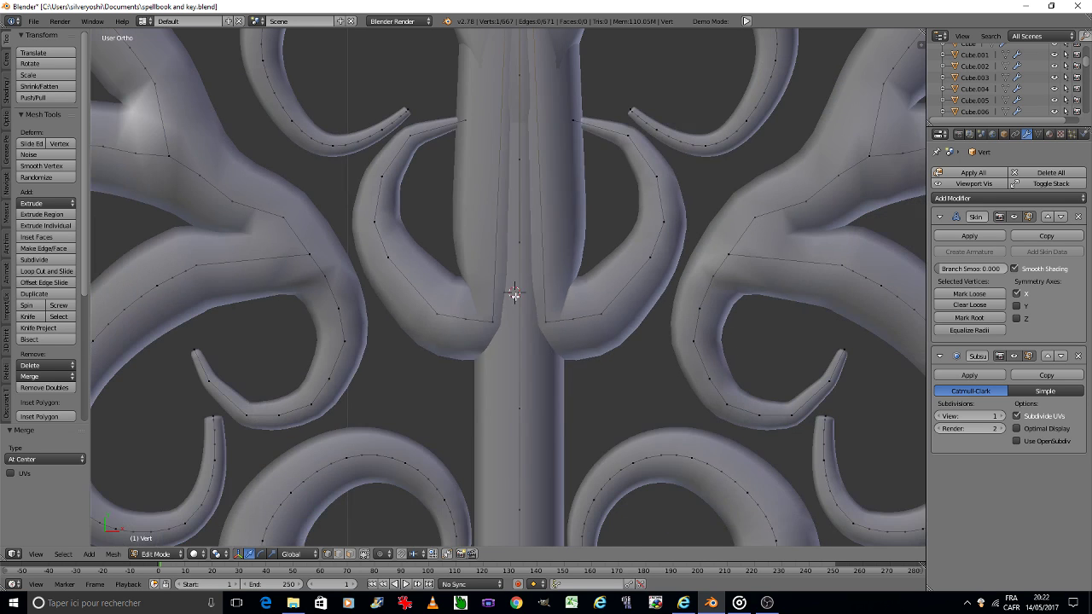
key(ctrl+z)
key(a)
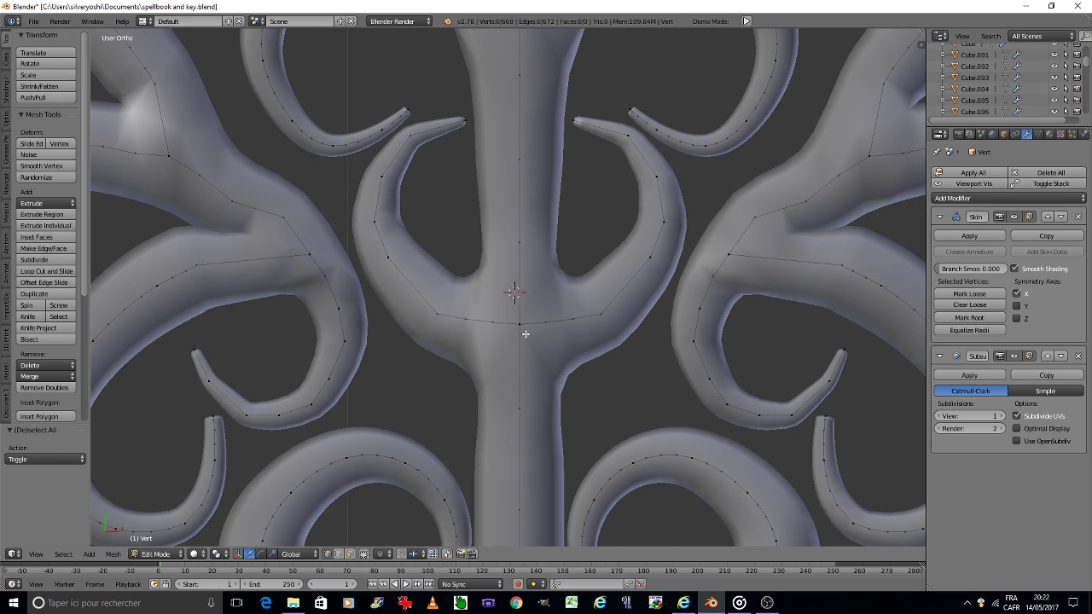
scroll(298, 307, down, 5)
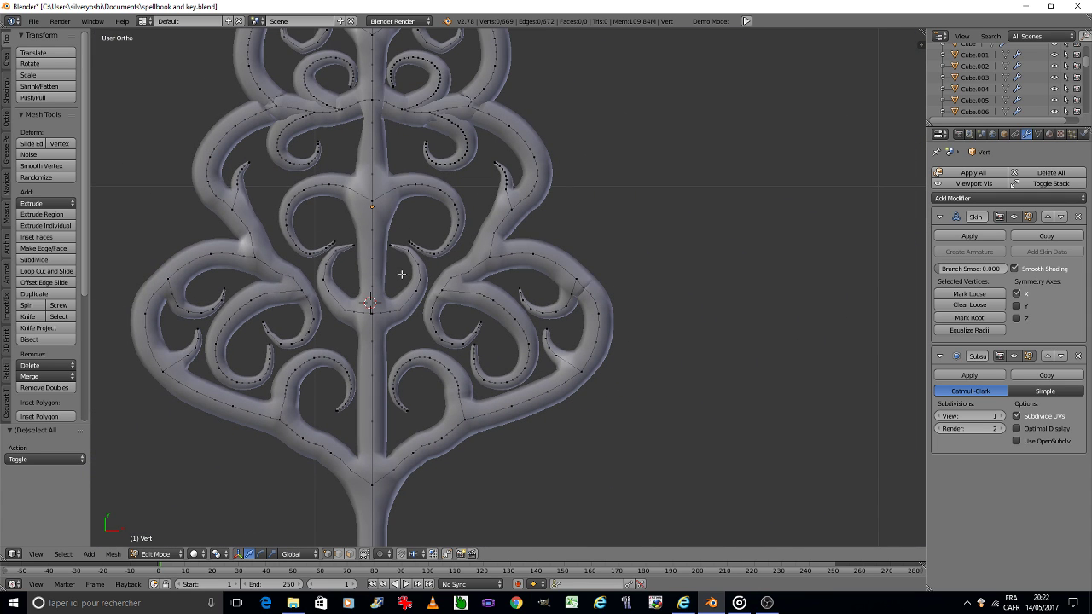
Symmetrize the whole key bow mesh from -X to +X.
key(a)
key(w)
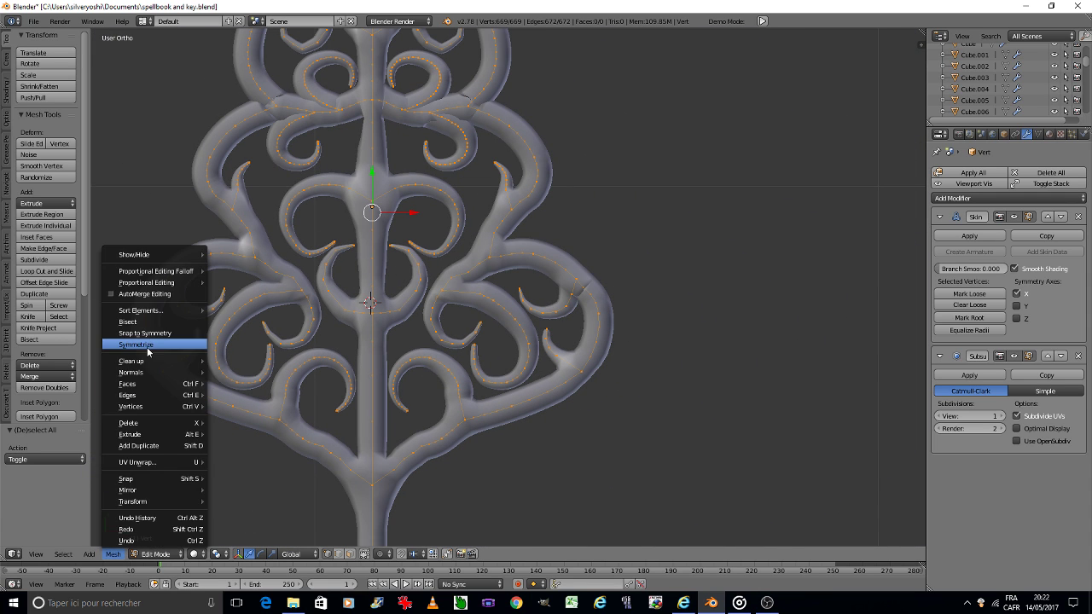
click(146, 344)
mouse_move(381, 187)
shift+middle_down()
mouse_move(420, 232)
mouse_move(491, 358)
shift+middle_up()
scroll(475, 333, up, 2)
scroll(475, 333, up, 2)
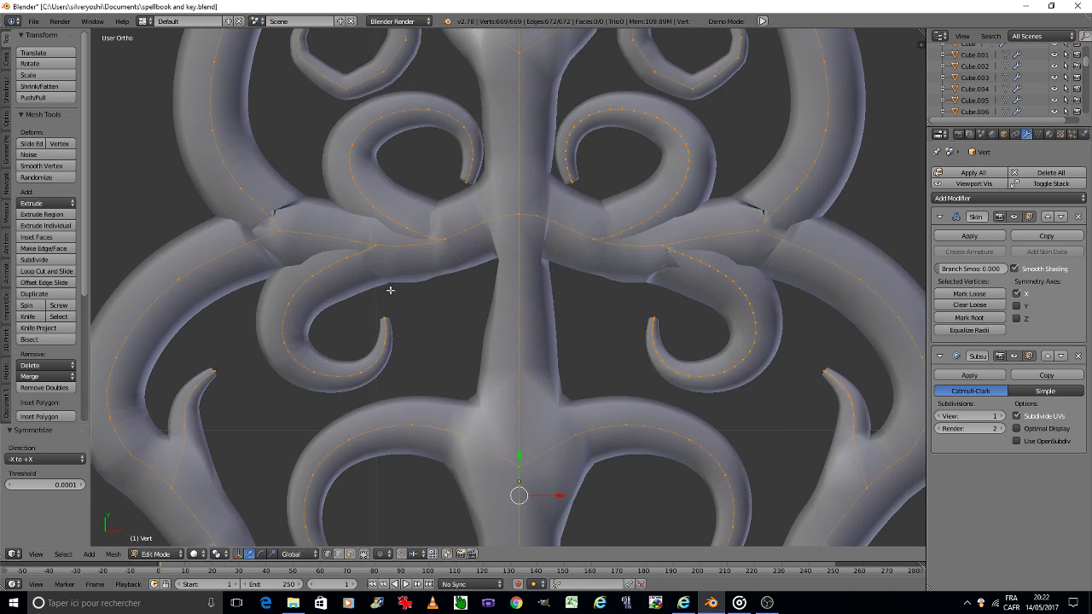
scroll(265, 229, up, 2)
scroll(255, 235, up, 2)
Nudge the left branch junction vertex -0.005 along X.
right_click(300, 234)
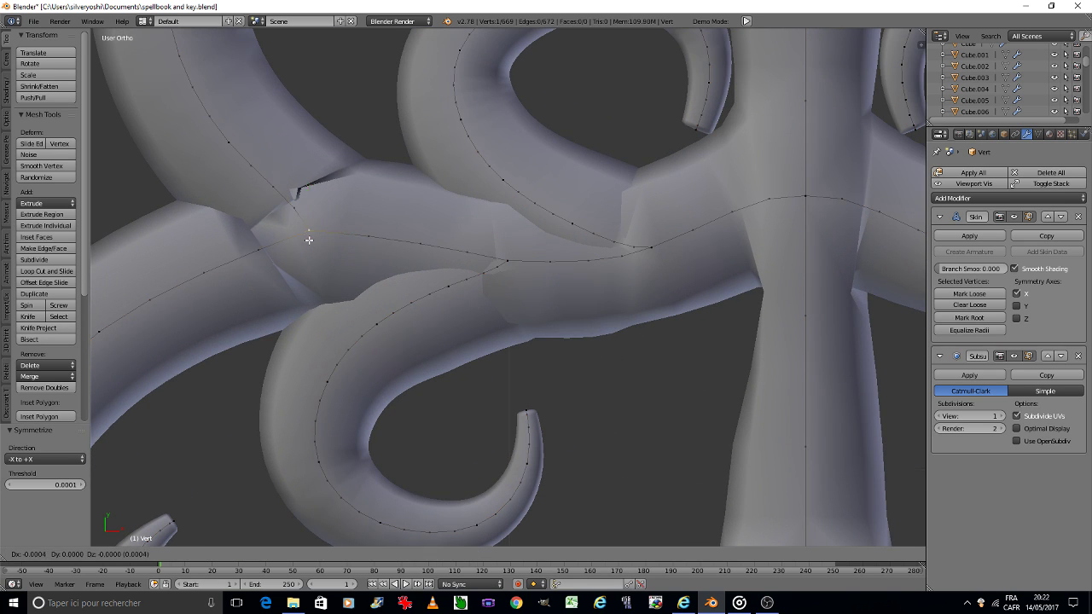
key(g)
click(299, 240)
Reposition the junction vertex and dissolve three stray vertices at the left arch junction.
key(g)
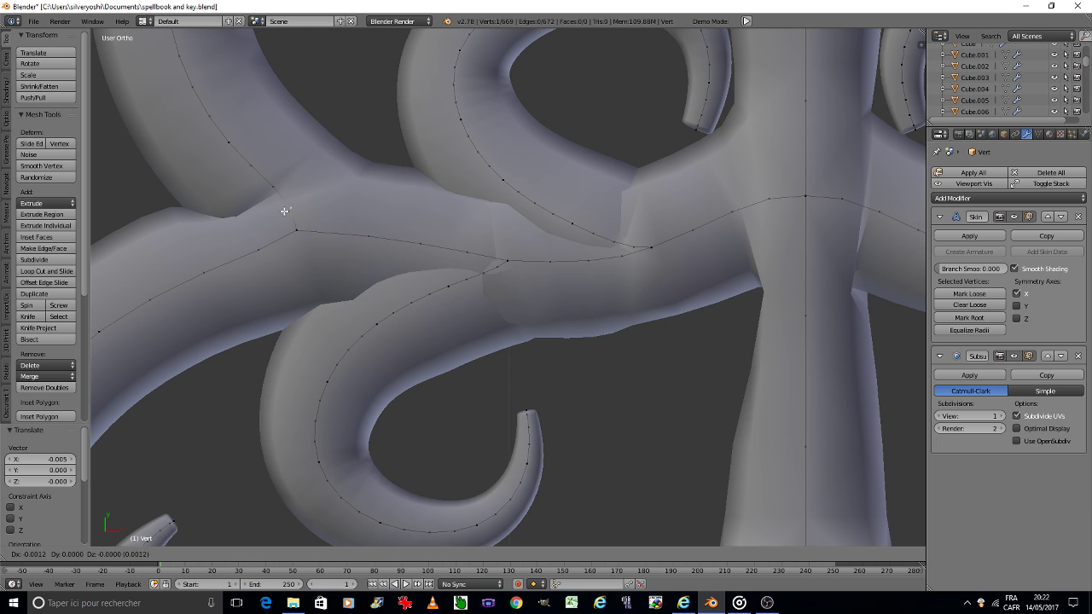
click(275, 206)
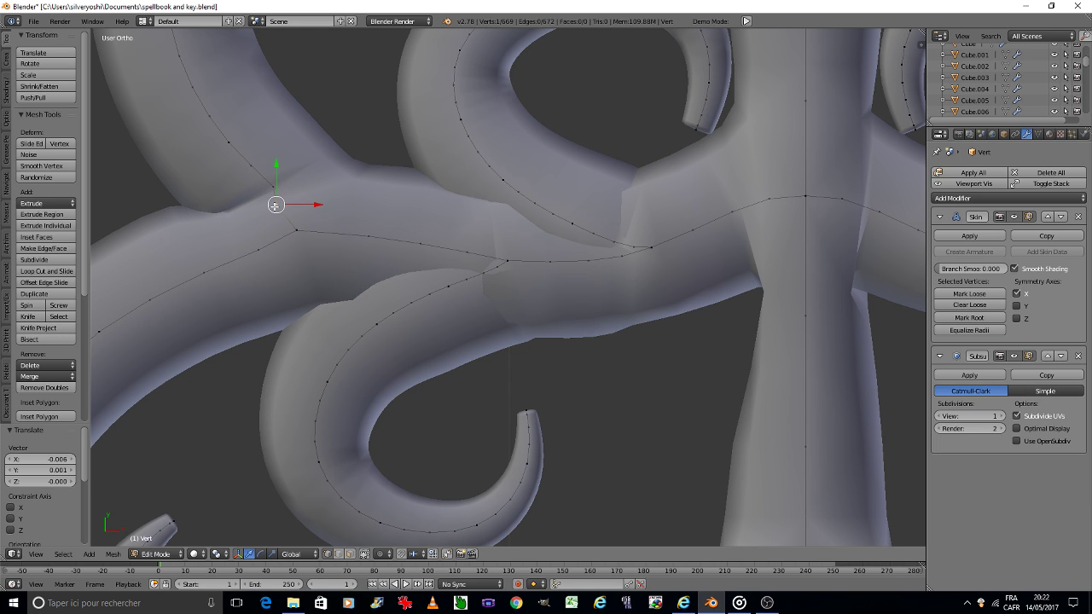
key(x)
click(269, 272)
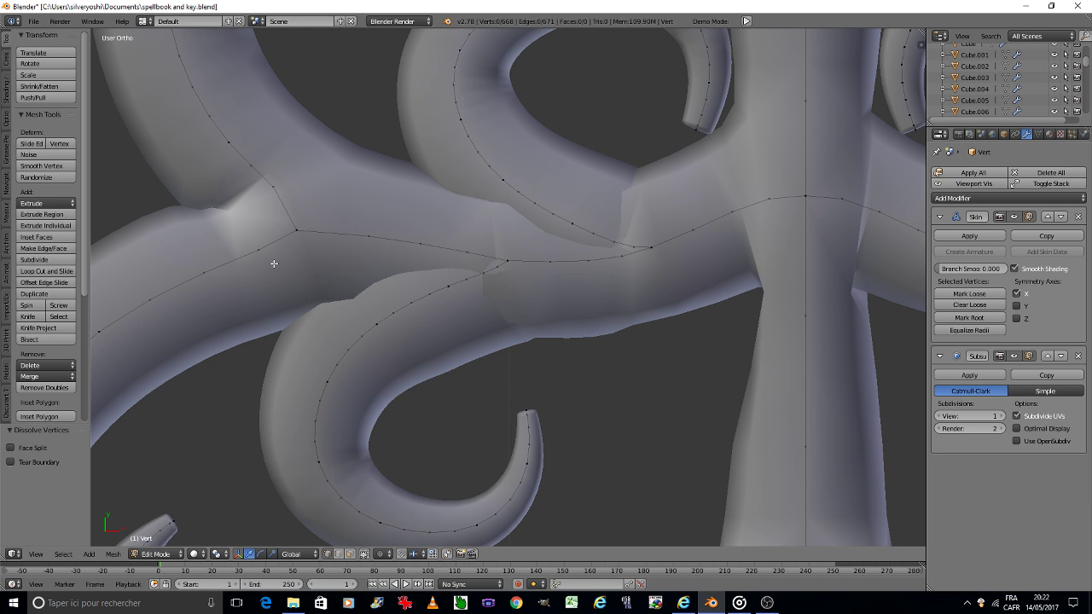
key(x)
click(271, 198)
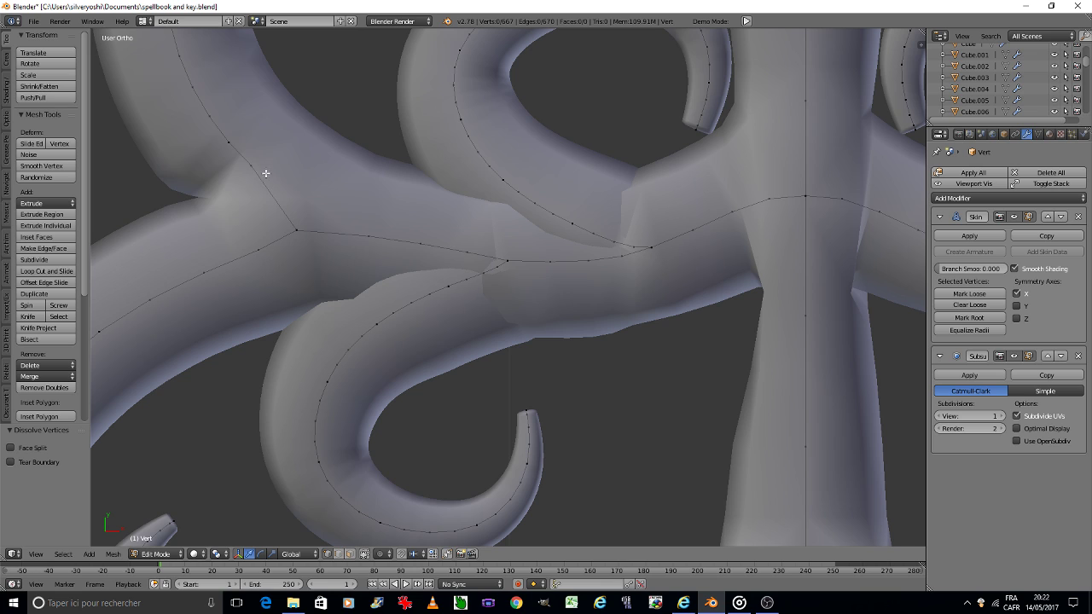
right_click(253, 167)
key(x)
click(261, 167)
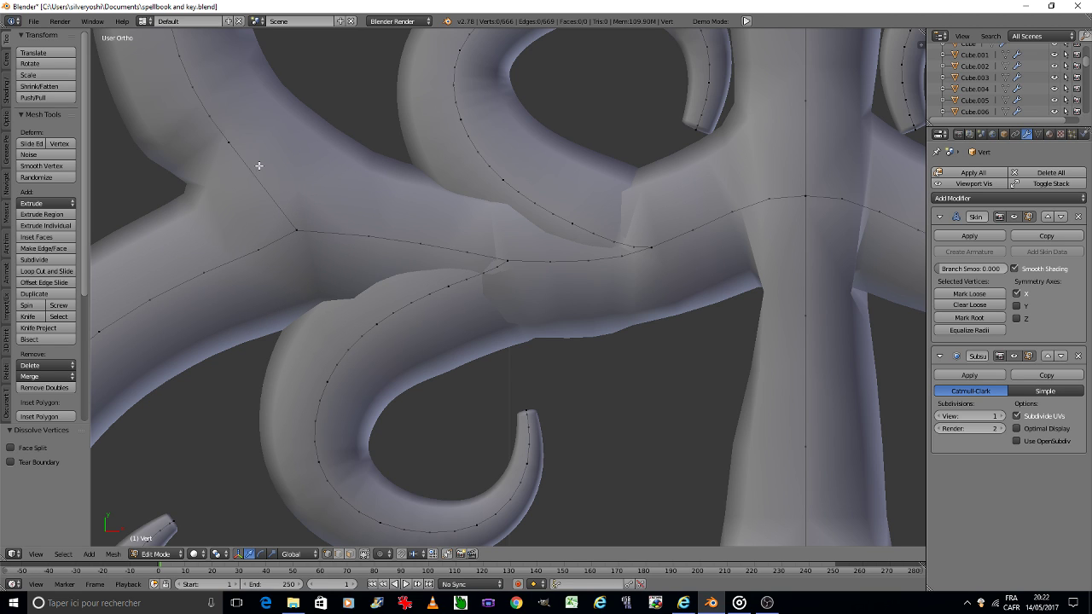
Move the vertex above the left junction into a better position.
right_click(230, 142)
key(g)
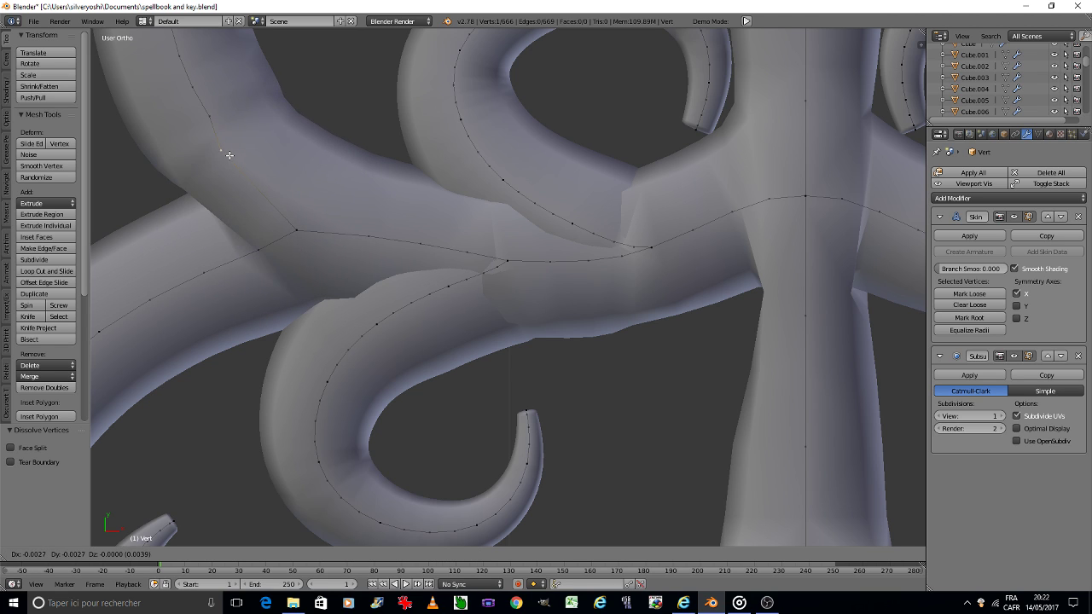
click(233, 154)
key(g)
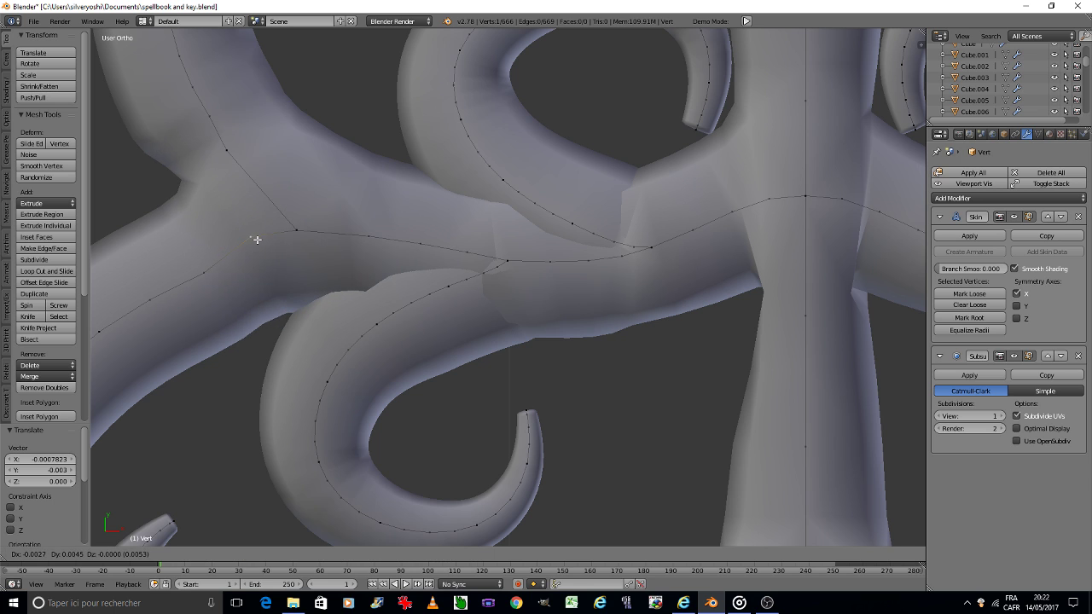
click(260, 244)
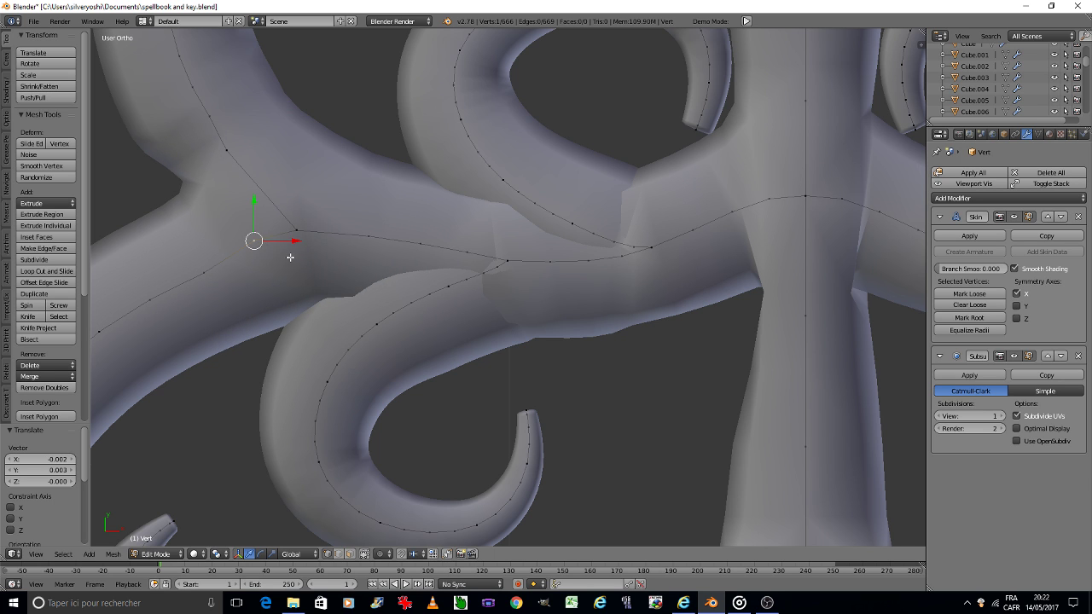
scroll(280, 246, down, 5)
Symmetrize the full mesh from -X to +X and save the file.
key(a)
key(a)
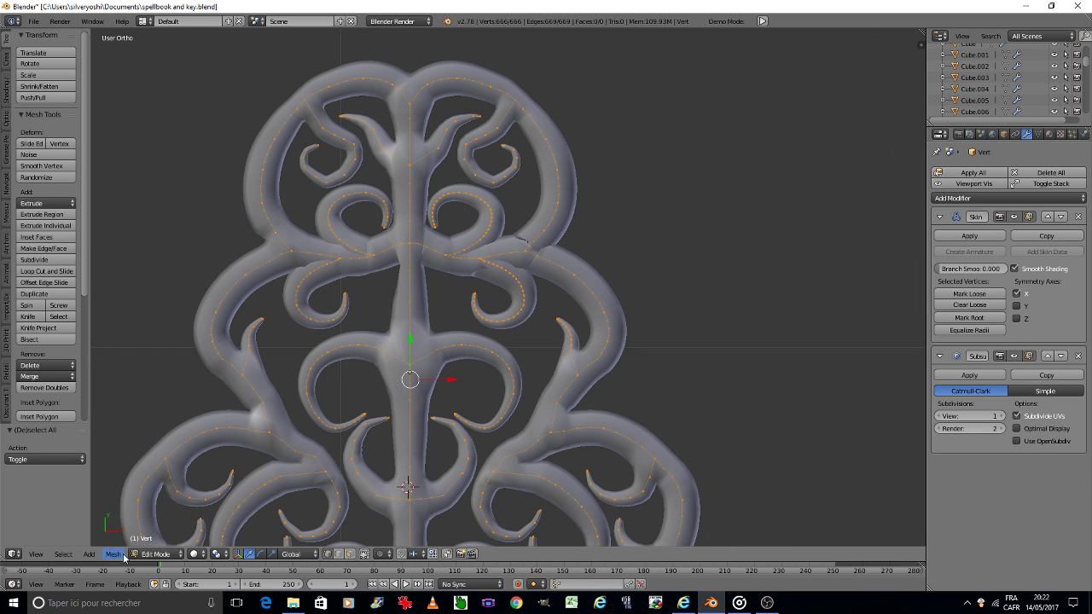
click(113, 554)
click(148, 346)
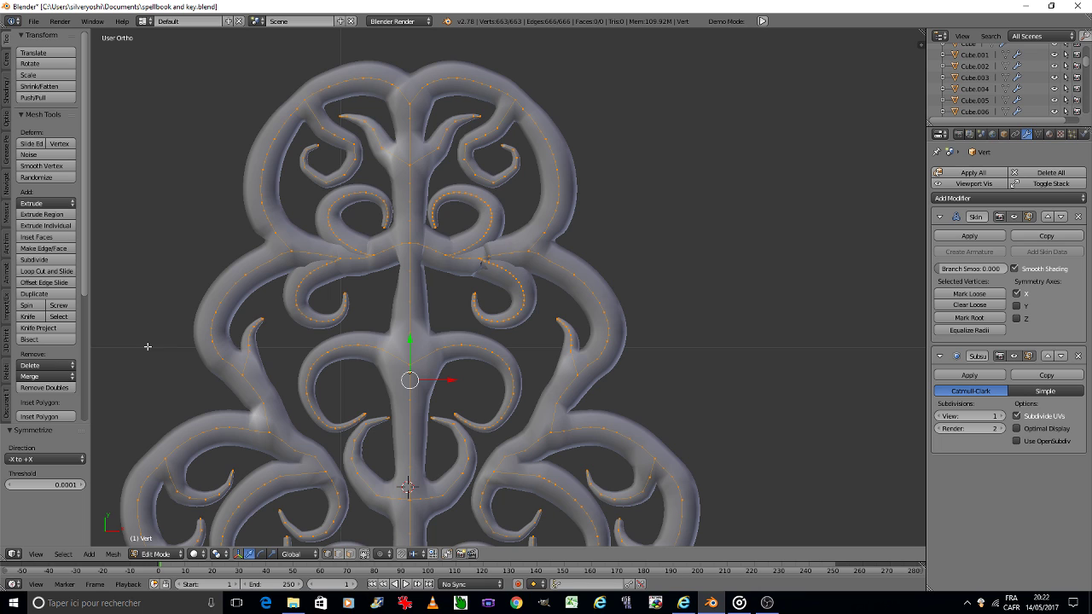
key(ctrl+s)
click(288, 319)
Deselect all vertices and switch back to Object Mode.
key(a)
key(Tab)
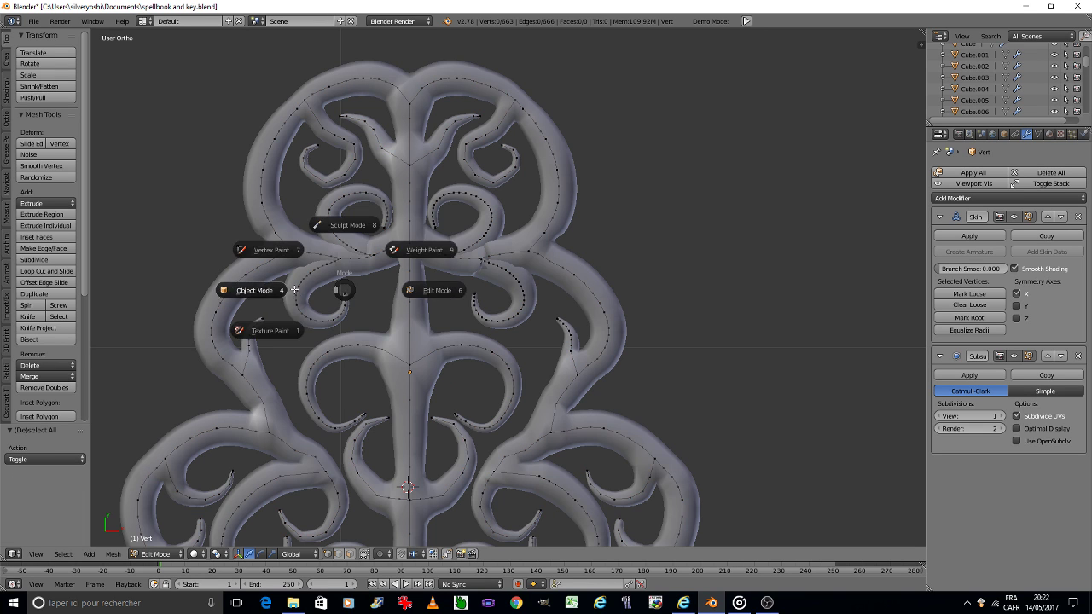
click(295, 290)
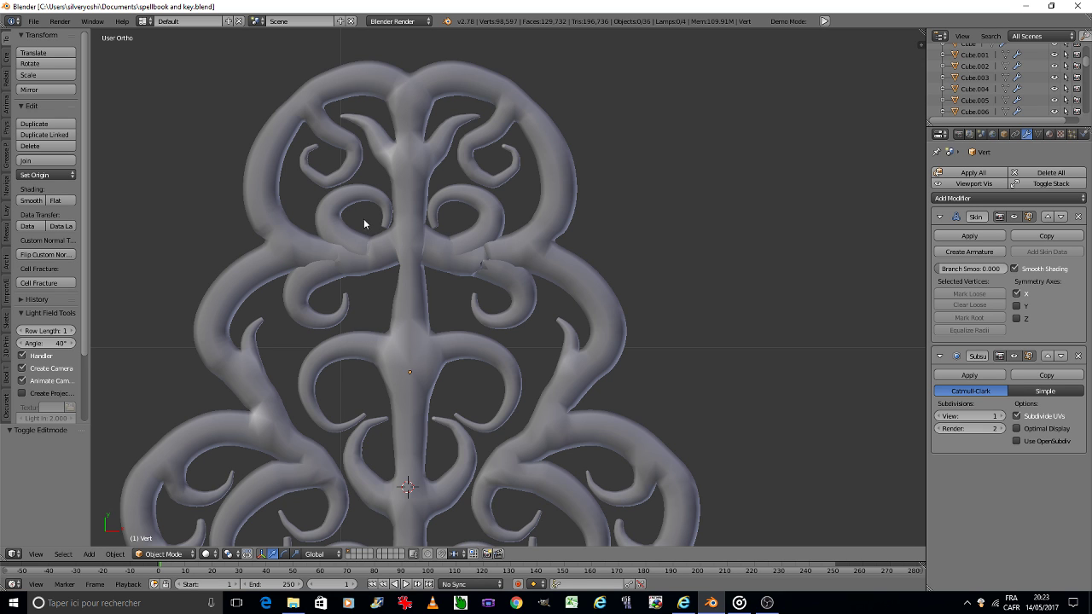
scroll(375, 209, up, 6)
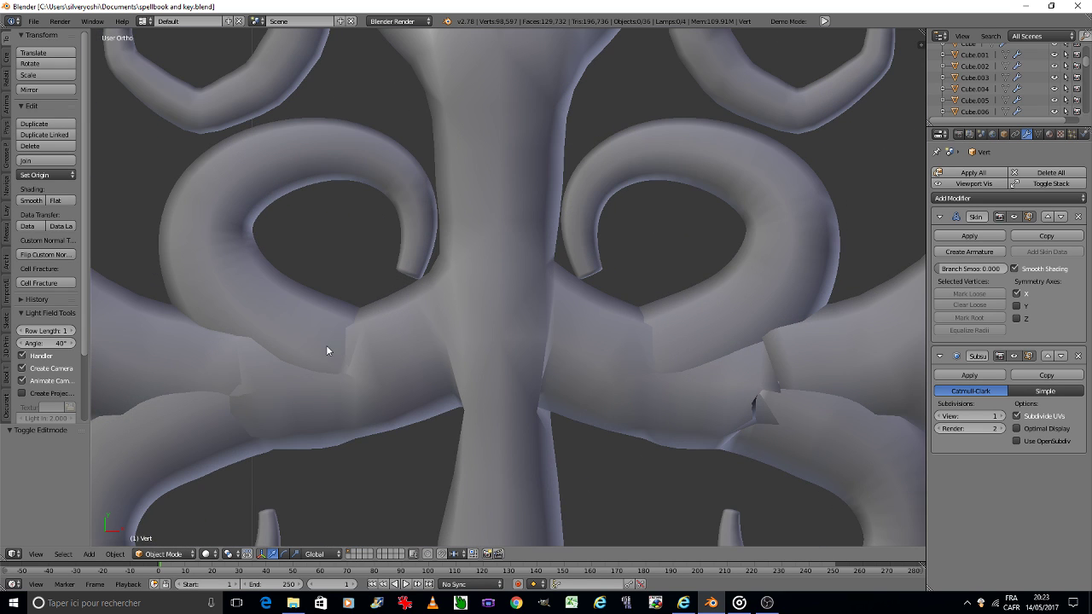
In Edit Mode, circle-select the left horn's upper vertices and dissolve them.
key(Tab)
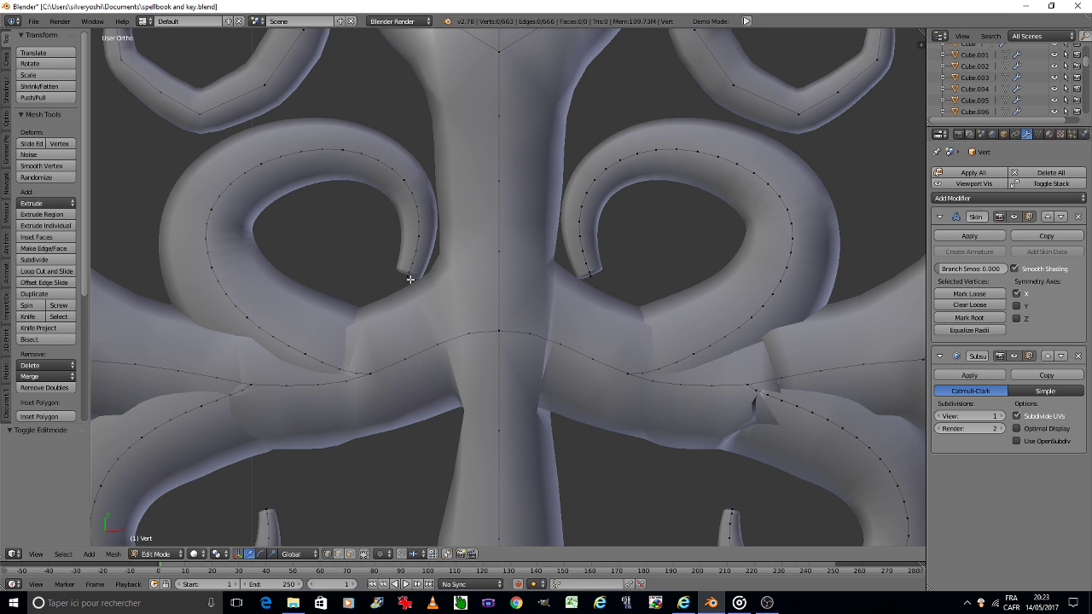
shift+middle_drag(423, 305, 447, 227)
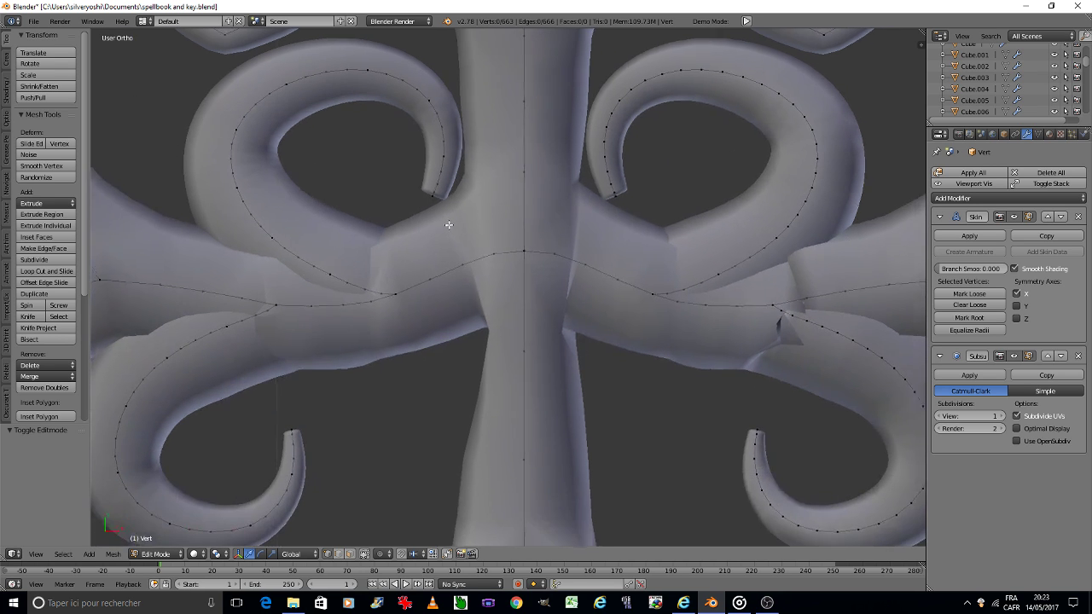
shift+middle_drag(257, 338, 401, 192)
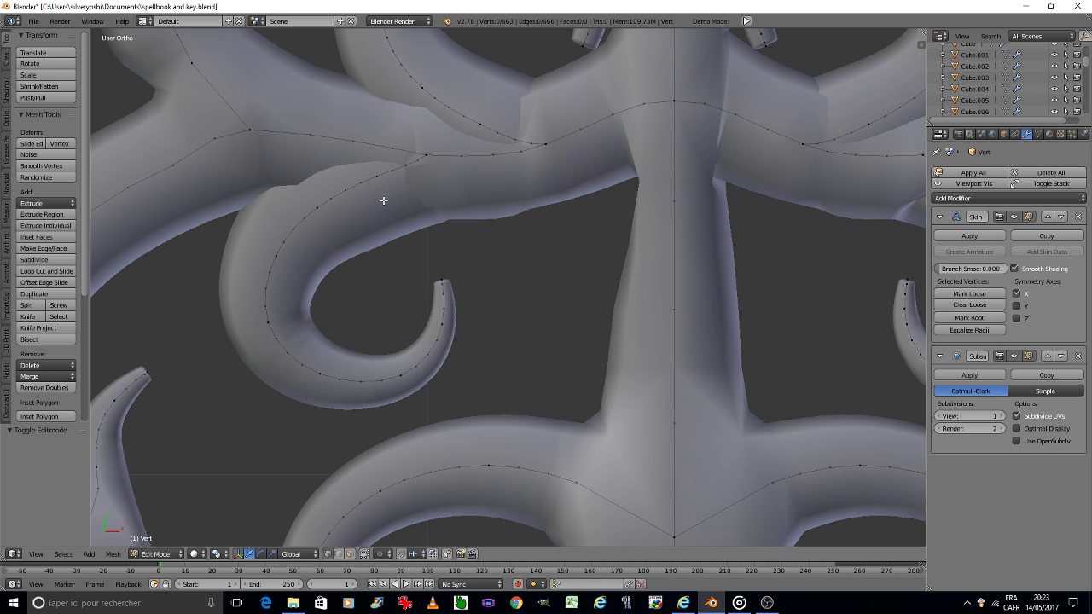
key(c)
click(410, 162)
mouse_move(400, 169)
mouse_down()
mouse_move(358, 180)
mouse_move(284, 240)
mouse_up()
key(x)
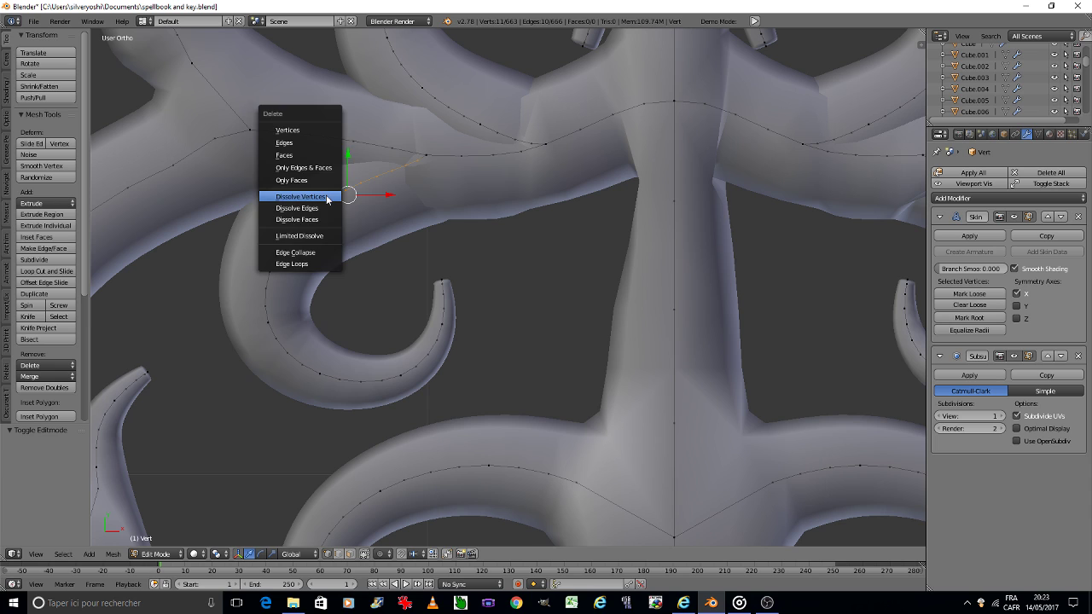
click(326, 195)
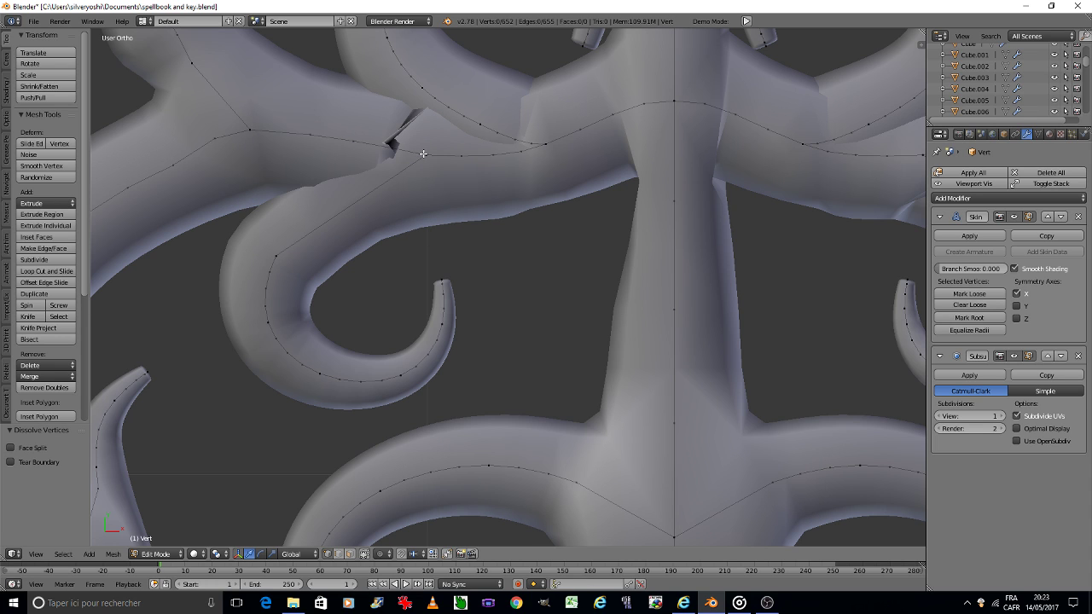
Try moving a vertex on the horn's curve, then undo the move.
mouse_move(423, 153)
right_down()
mouse_move(406, 175)
mouse_move(408, 159)
right_up()
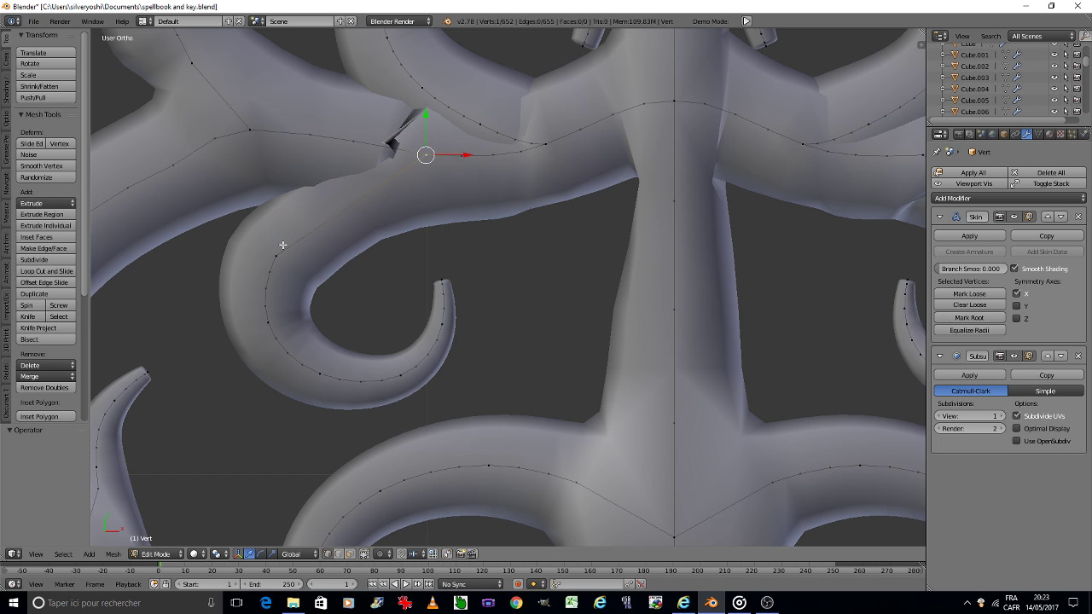
right_click(282, 245)
key(g)
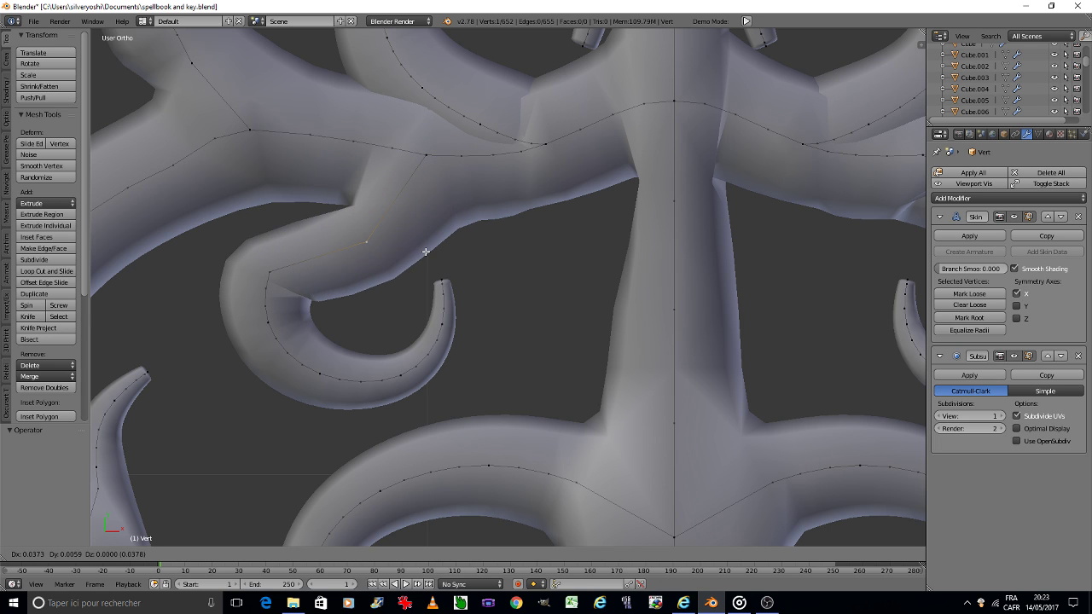
click(427, 253)
key(ctrl+z)
key(g)
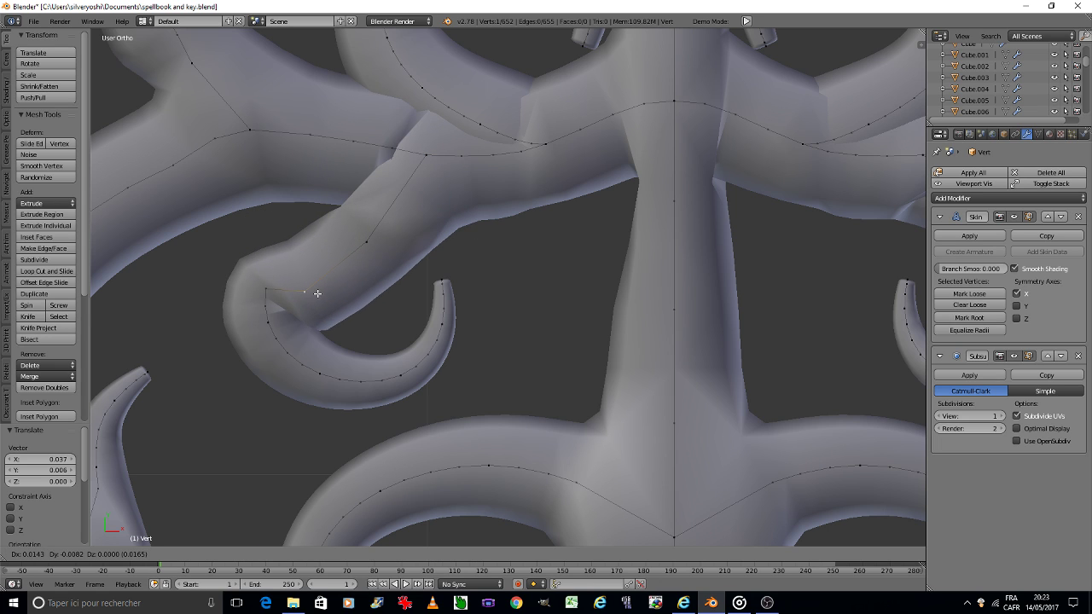
click(326, 293)
key(ctrl+z)
Dissolve the remaining curled horn vertices, leaving a short stub (632 vertices).
key(c)
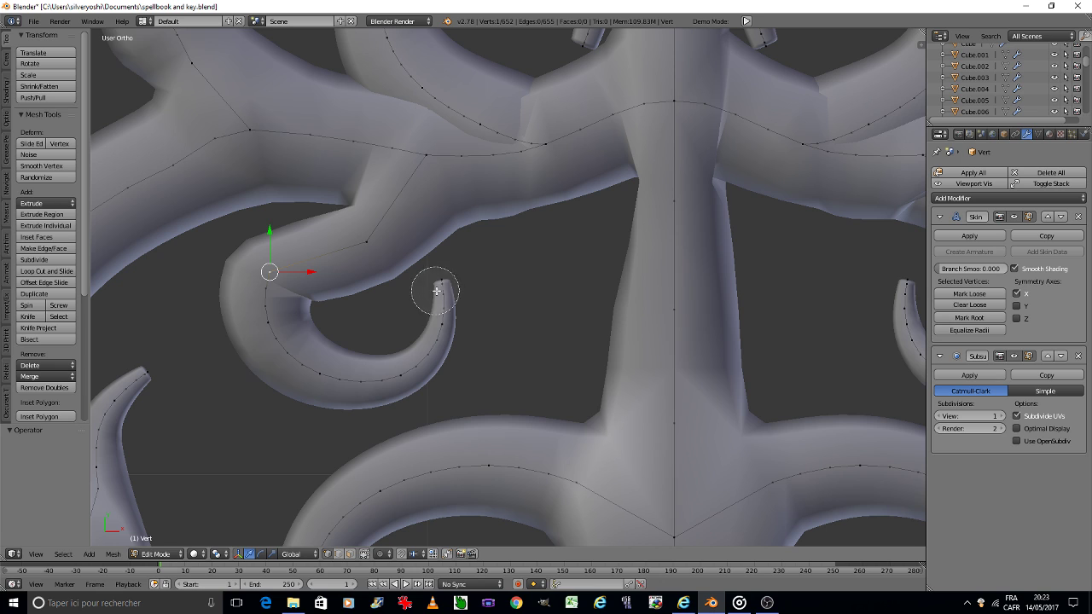
drag(438, 290, 273, 278)
key(x)
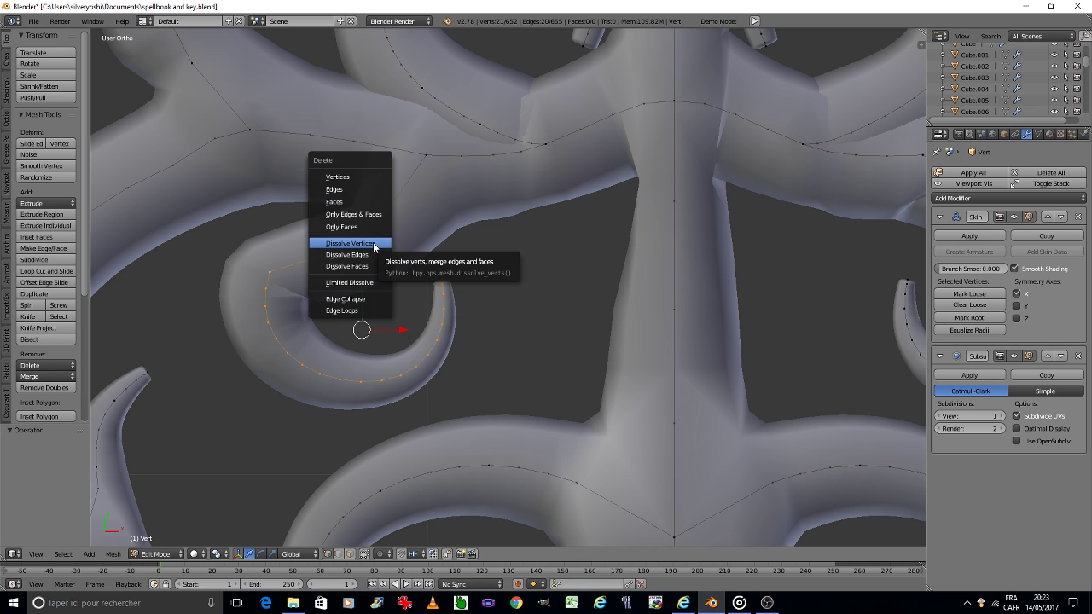
click(373, 244)
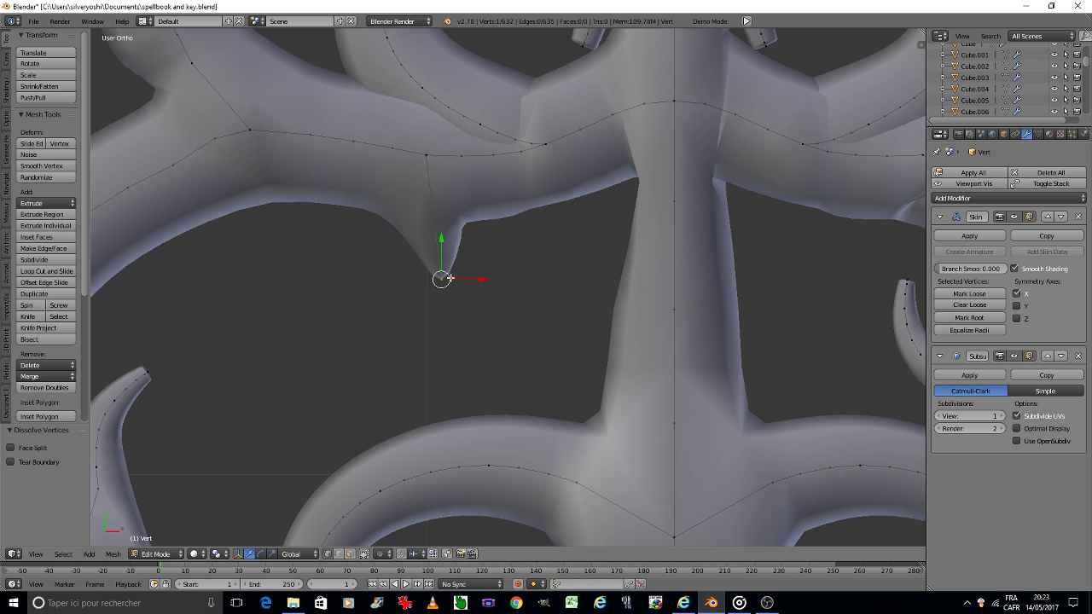
Enlarge the skin radius at the stub tip.
key(e)
right_click(425, 346)
key(ctrl+z)
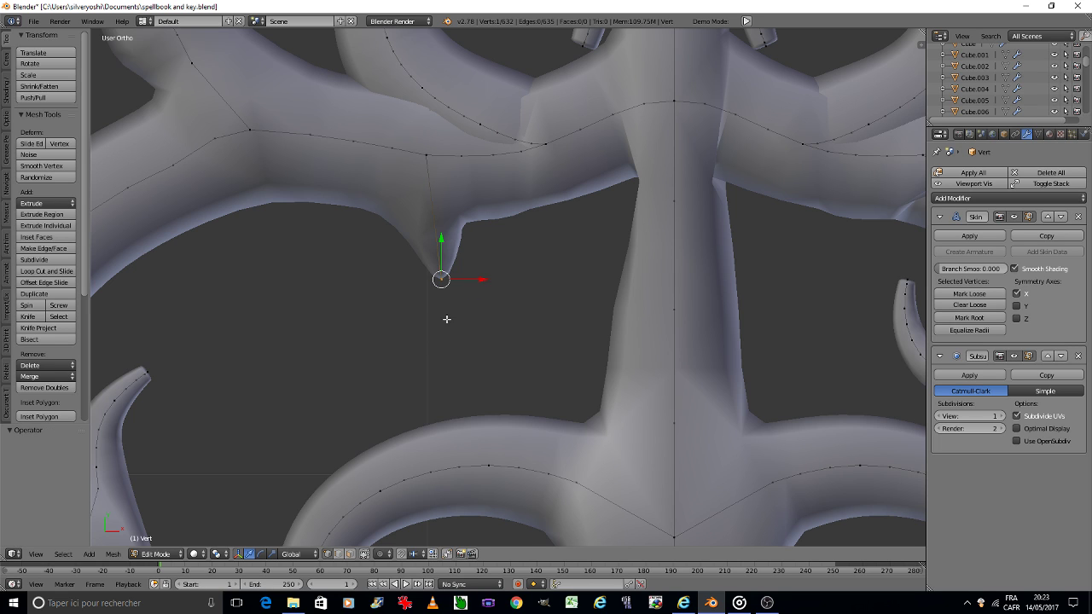
key(ctrl+a)
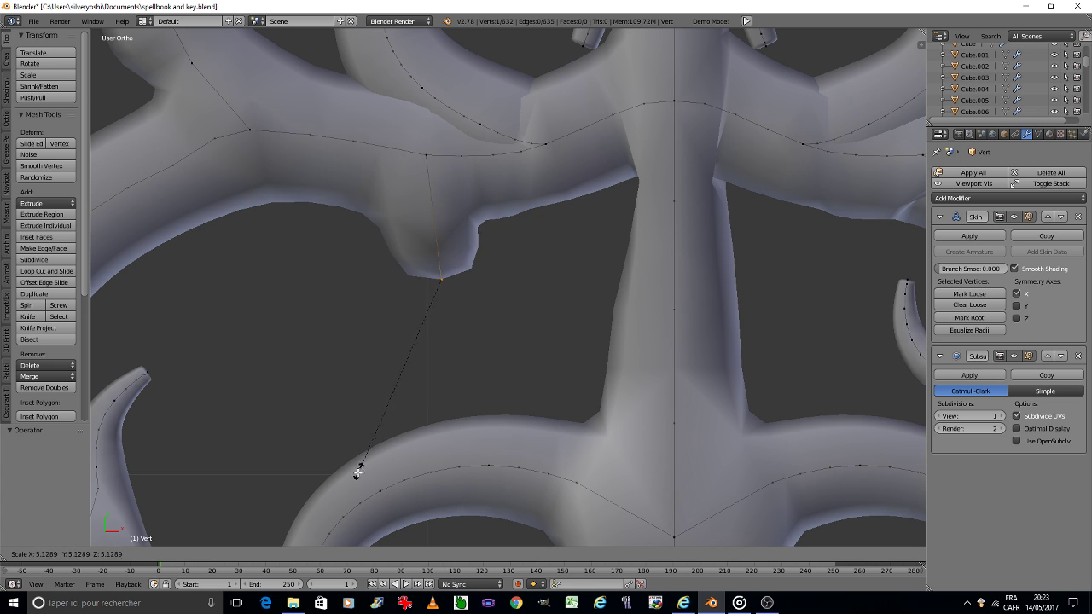
click(351, 479)
Extrude about ten segments from the tip, winding them into an inward spiral.
key(e)
click(429, 339)
key(e)
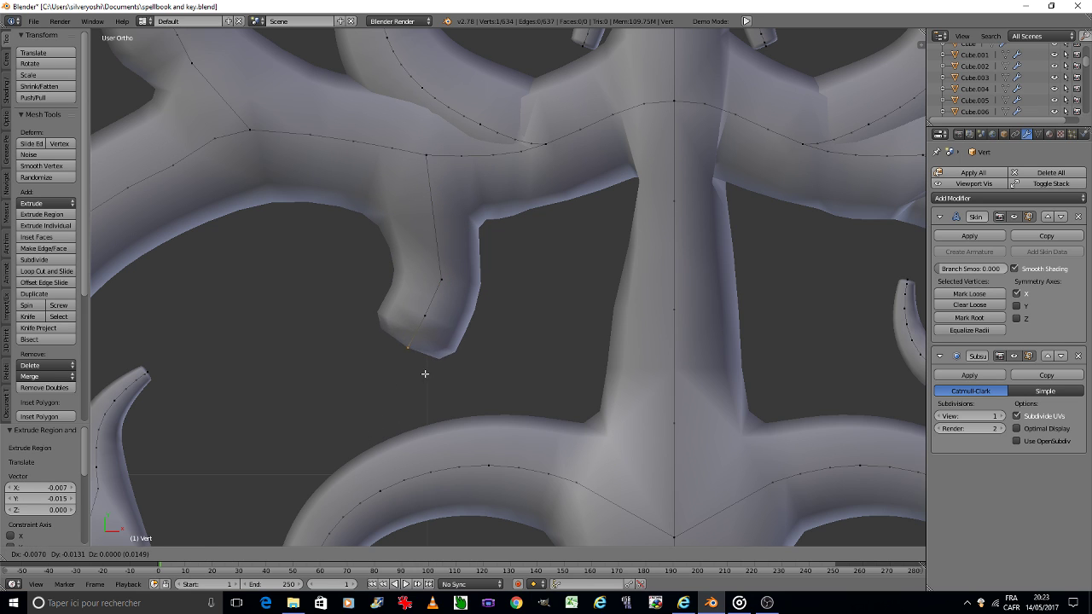
click(409, 385)
click(366, 416)
key(e)
click(315, 420)
key(e)
click(273, 416)
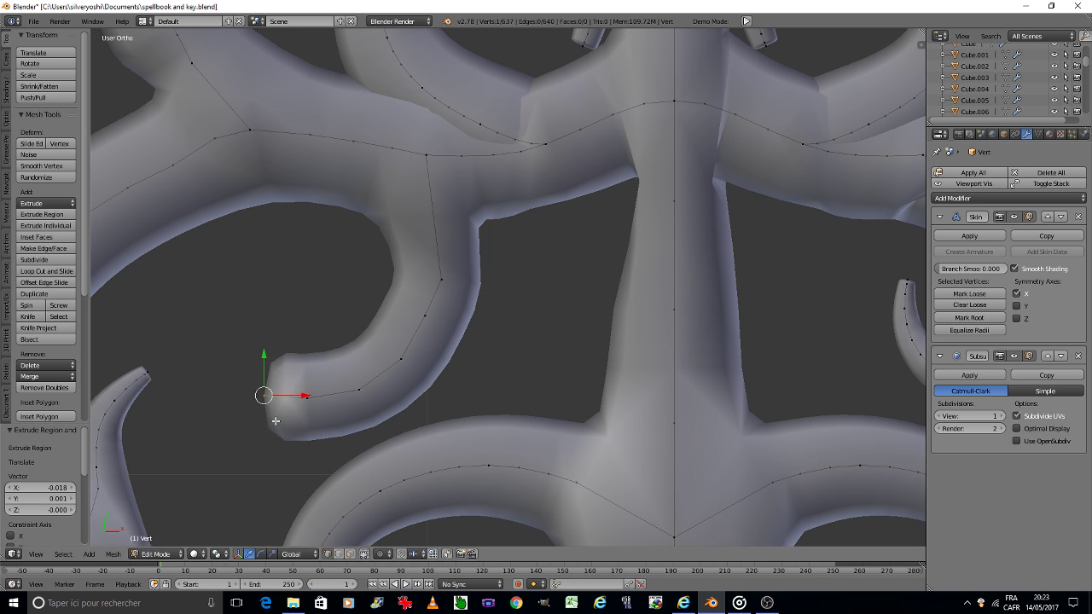
key(e)
click(226, 393)
key(e)
click(215, 333)
key(e)
click(230, 290)
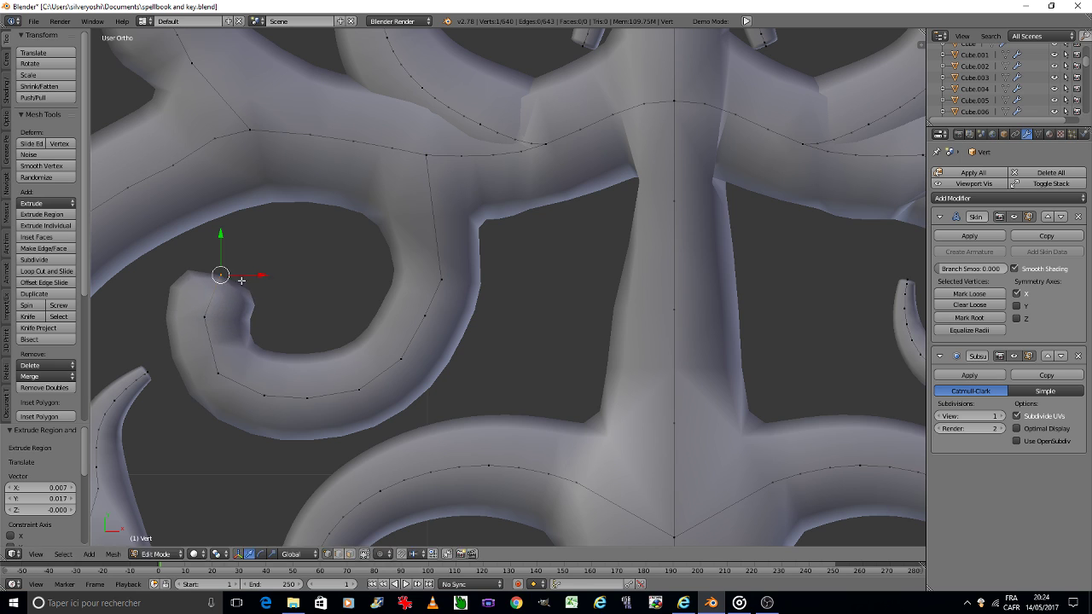
key(e)
click(266, 263)
key(e)
click(342, 255)
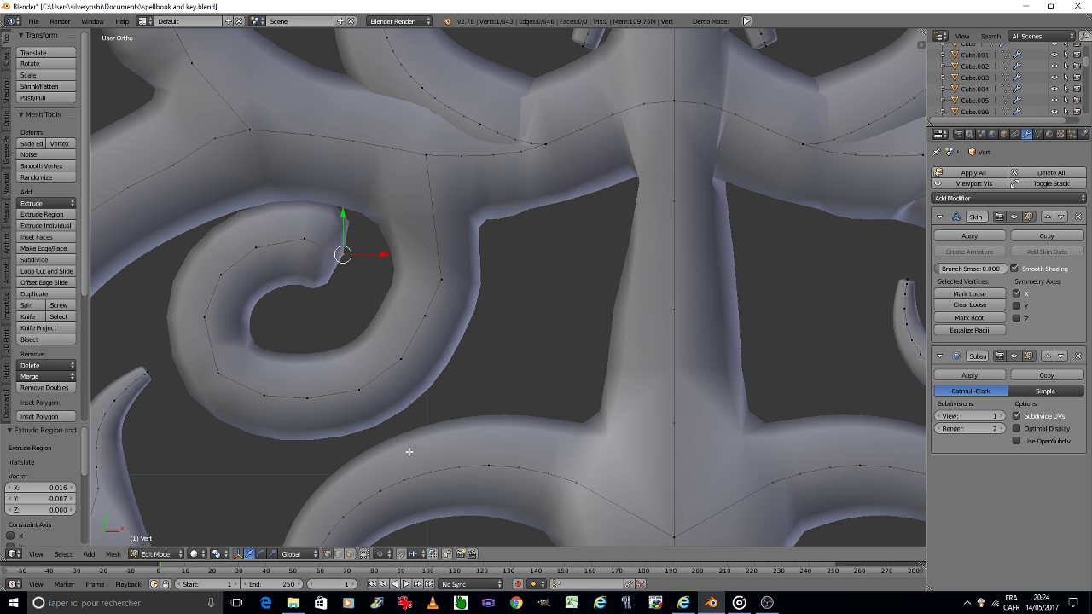
Enable Connected proportional editing and shrink the spiral tip's skin to 0.181.
click(380, 554)
click(385, 504)
key(ctrl+a)
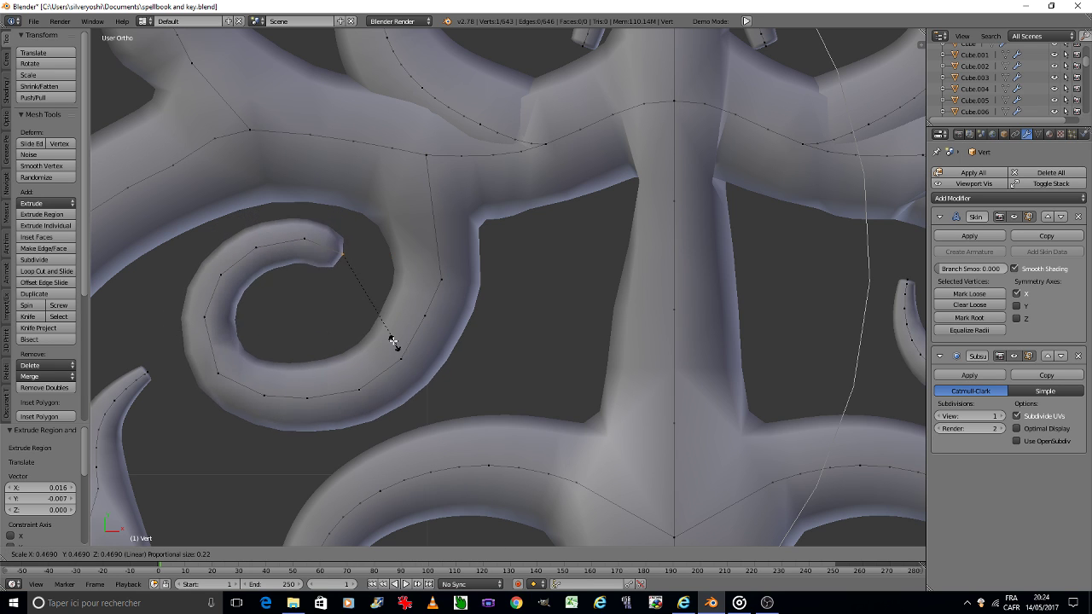
click(346, 292)
scroll(533, 372, down, 6)
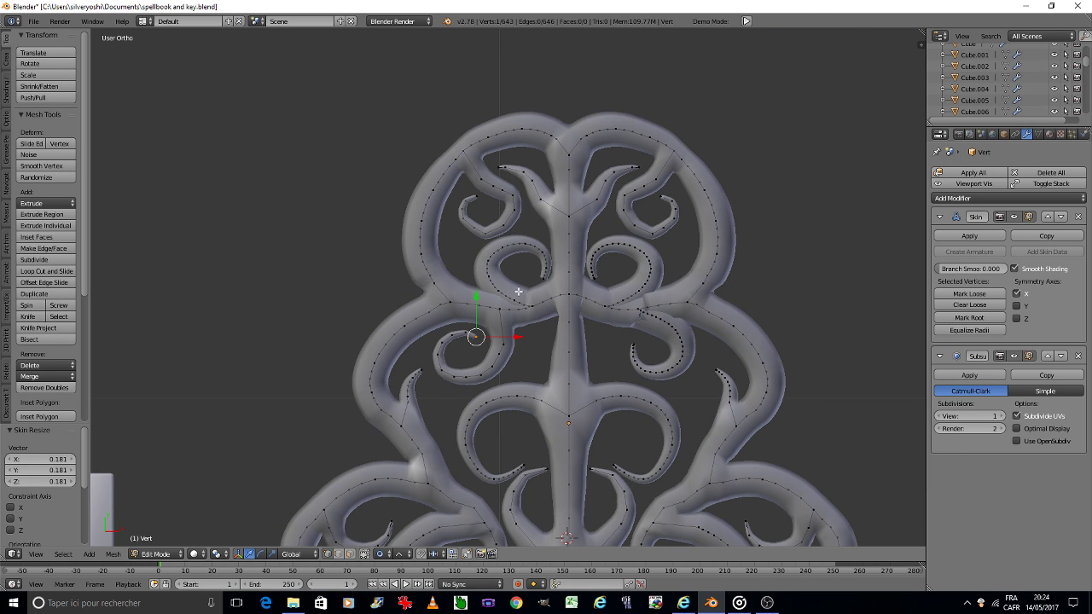
Select the vertices of the old upper loop and delete it entirely.
scroll(530, 317, down, 3)
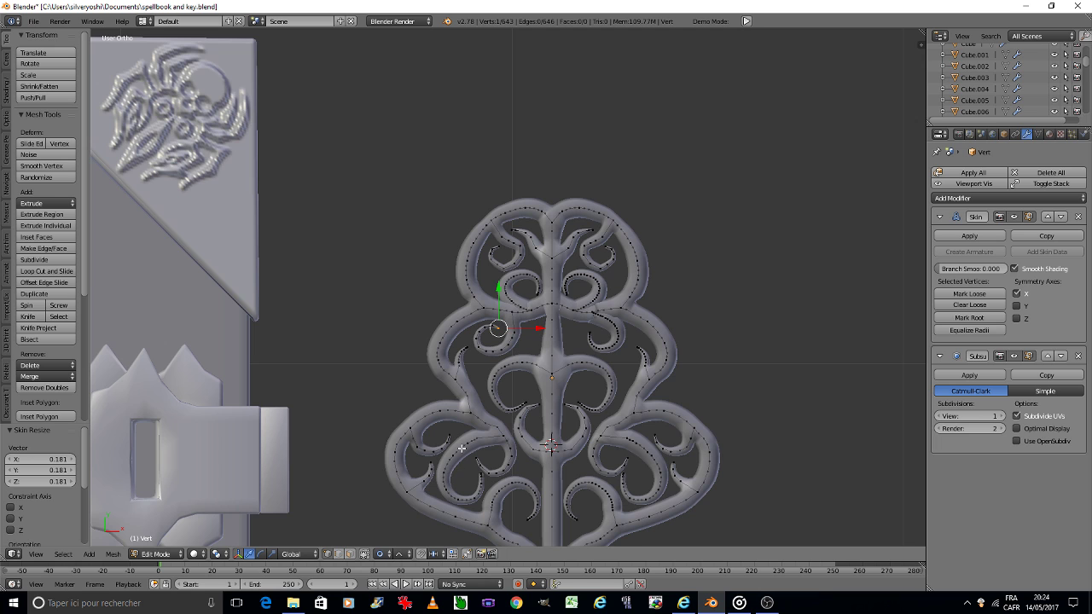
scroll(483, 433, up, 6)
scroll(402, 459, down, 3)
scroll(463, 288, up, 2)
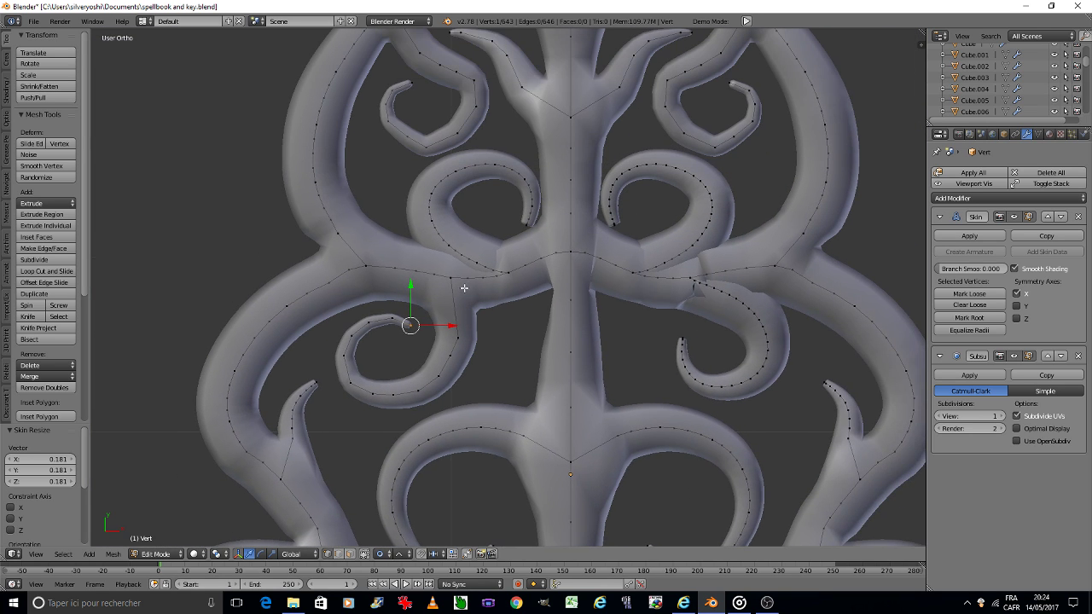
scroll(434, 359, down, 2)
scroll(448, 344, up, 5)
key(a)
key(c)
mouse_move(548, 232)
mouse_down()
mouse_move(504, 128)
mouse_move(349, 192)
mouse_move(402, 287)
mouse_move(493, 316)
mouse_up()
key(Escape)
key(x)
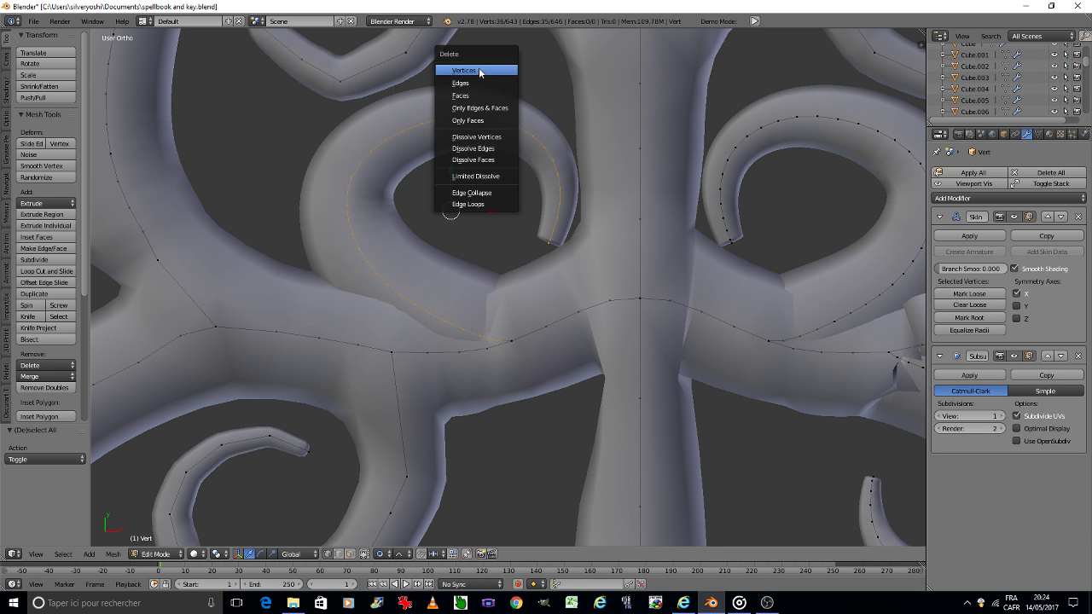
click(478, 71)
Try extruding a new branch up-left from the crossbar, then undo it.
right_click(544, 326)
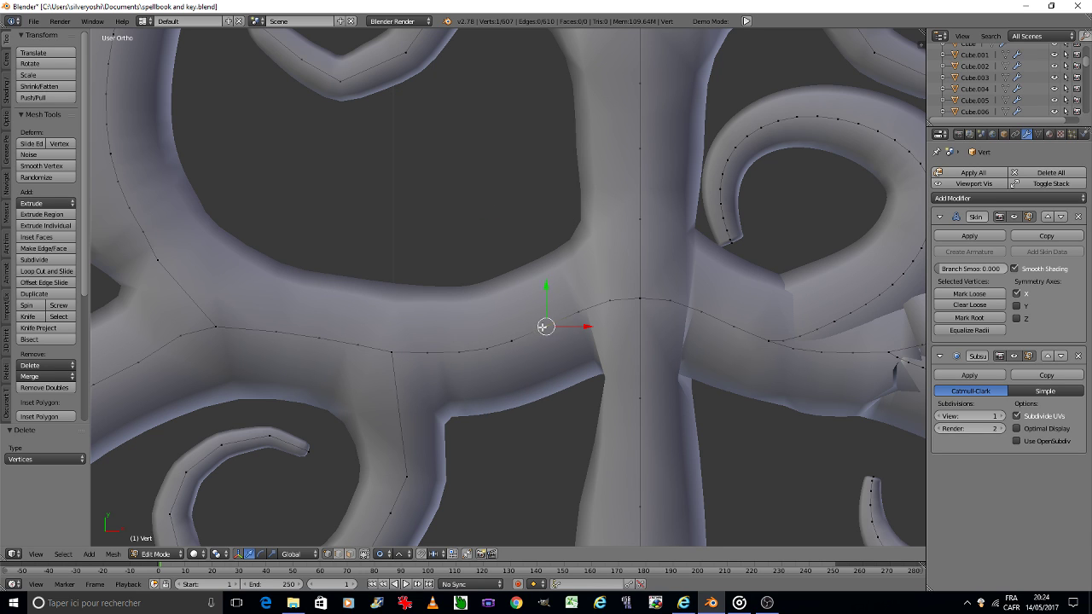
key(e)
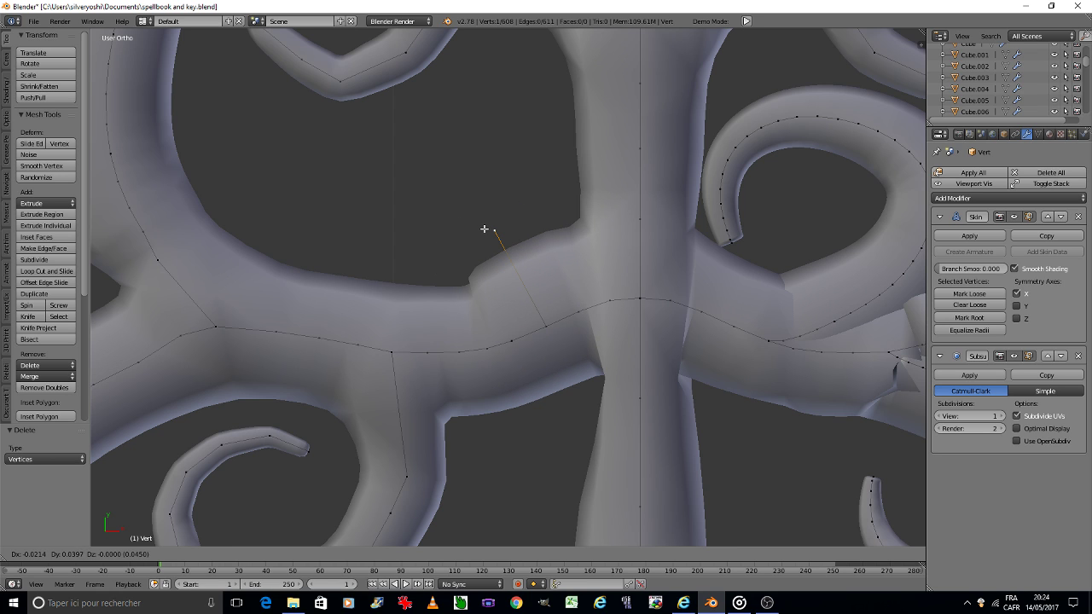
right_click(484, 229)
drag(512, 338, 417, 219)
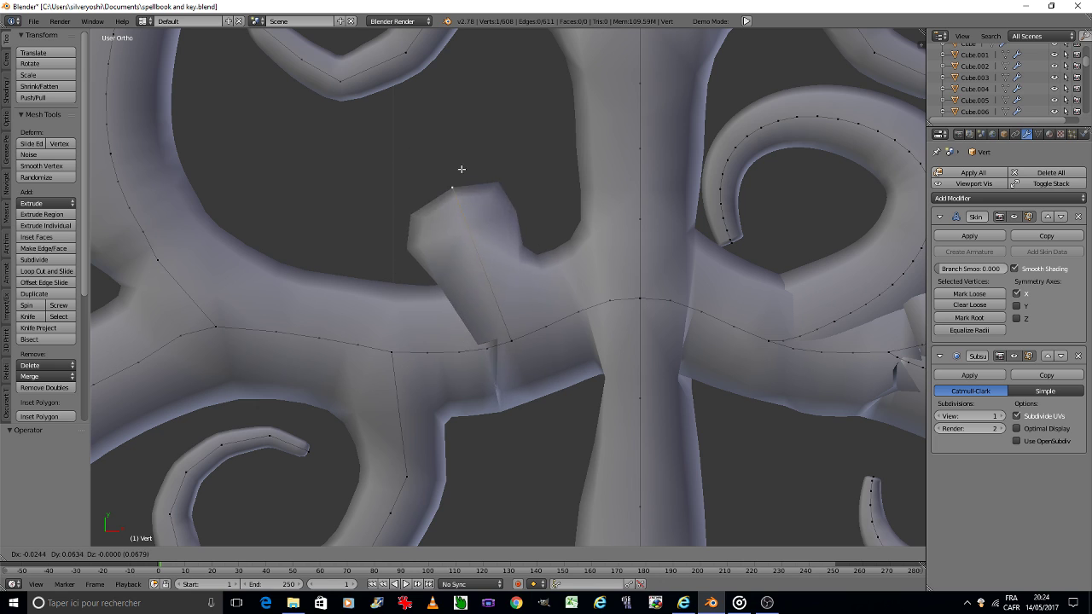
click(472, 266)
key(ctrl+z)
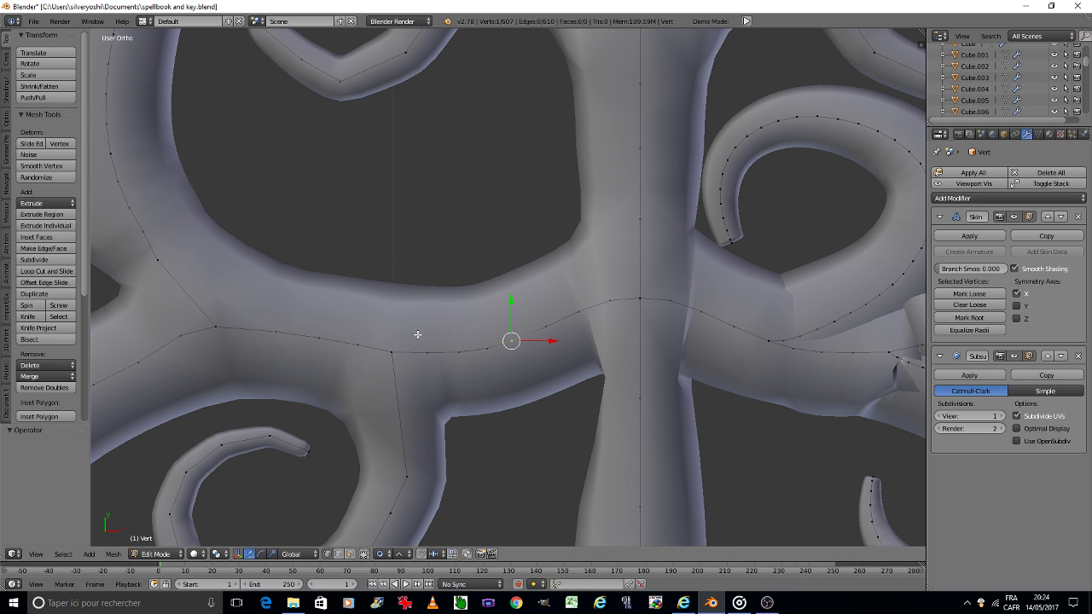
From the upper-left arm vertex, extrude a chain of vertices arching up and across to the right.
ctrl+right_click(298, 276)
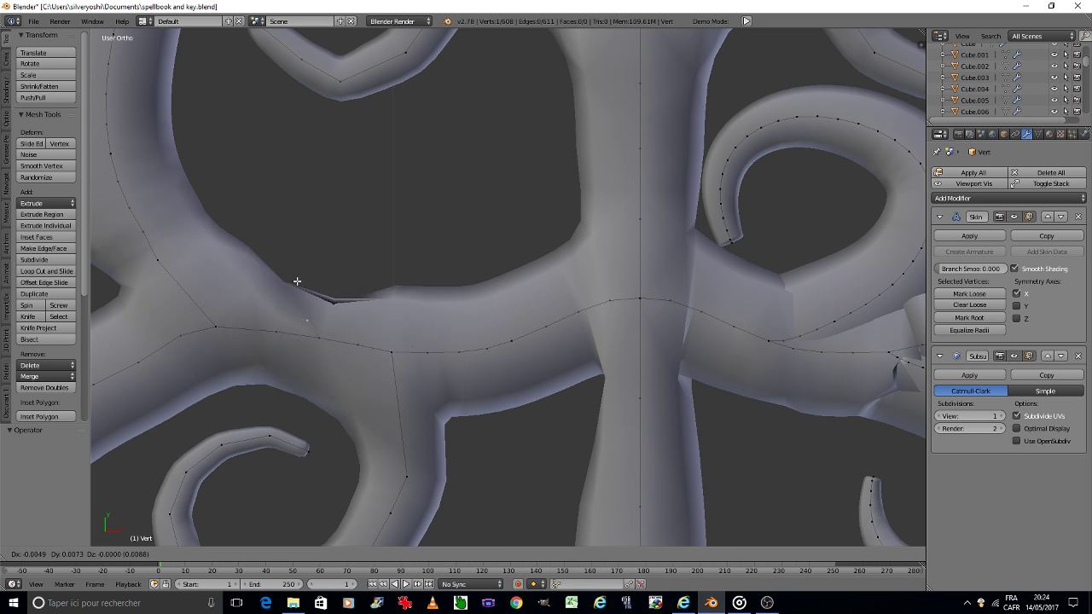
key(g)
click(271, 145)
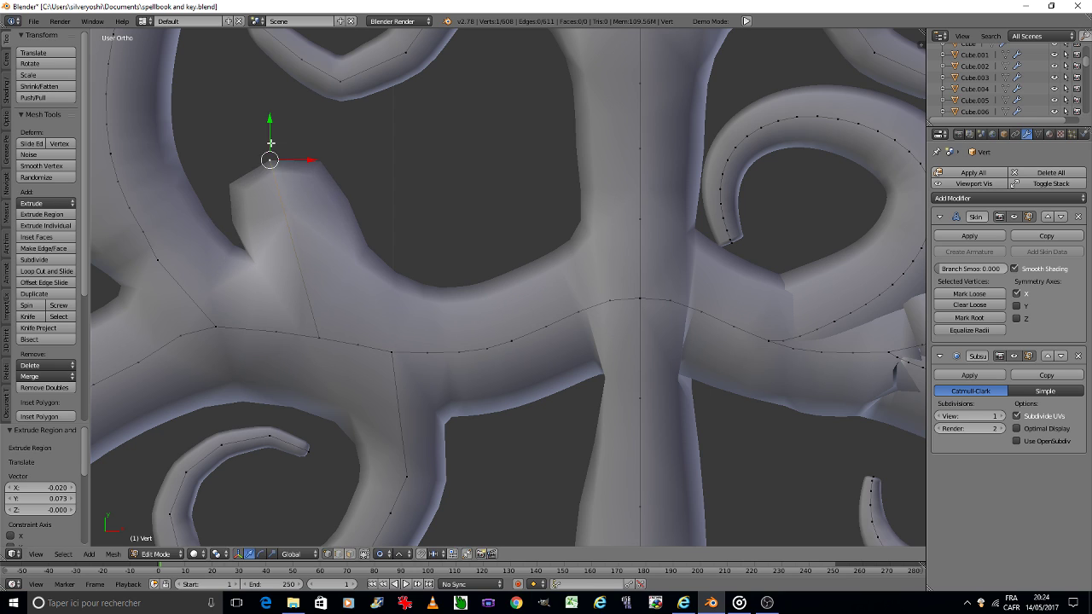
key(e)
click(301, 111)
key(e)
click(398, 105)
key(e)
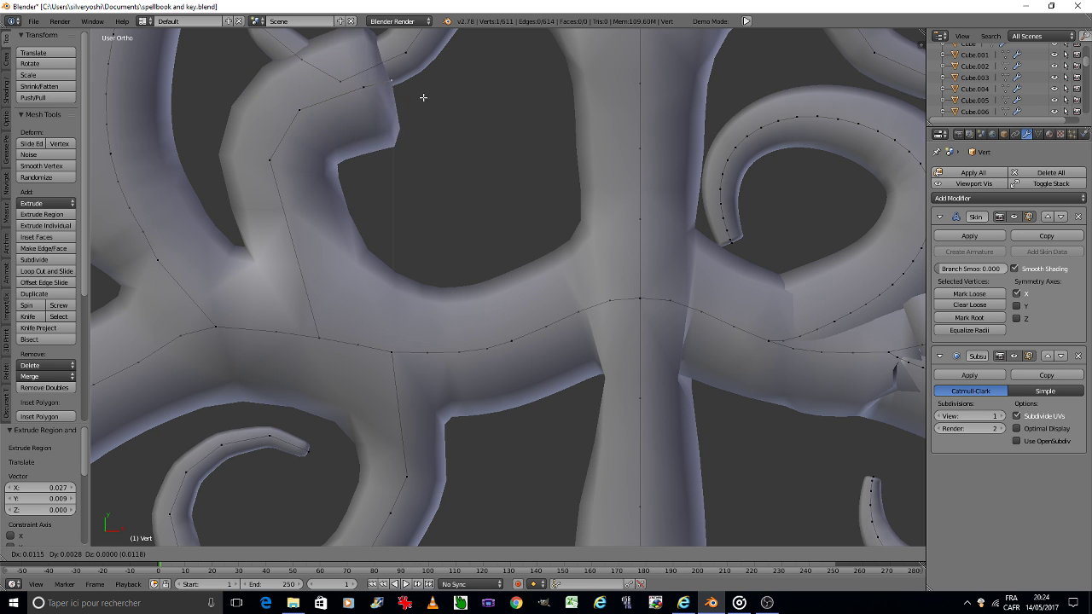
click(454, 98)
key(e)
click(517, 106)
key(e)
Continue the extrusions downward and inward into a spiral, and thin the tube at its tip.
key(e)
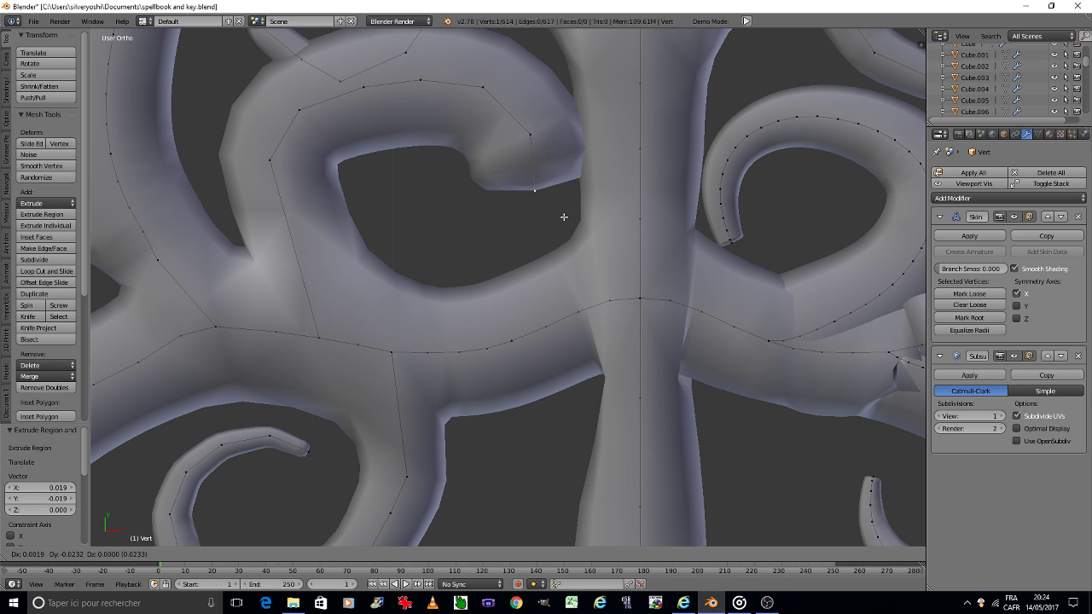
click(563, 215)
key(e)
click(537, 260)
key(e)
click(479, 276)
key(e)
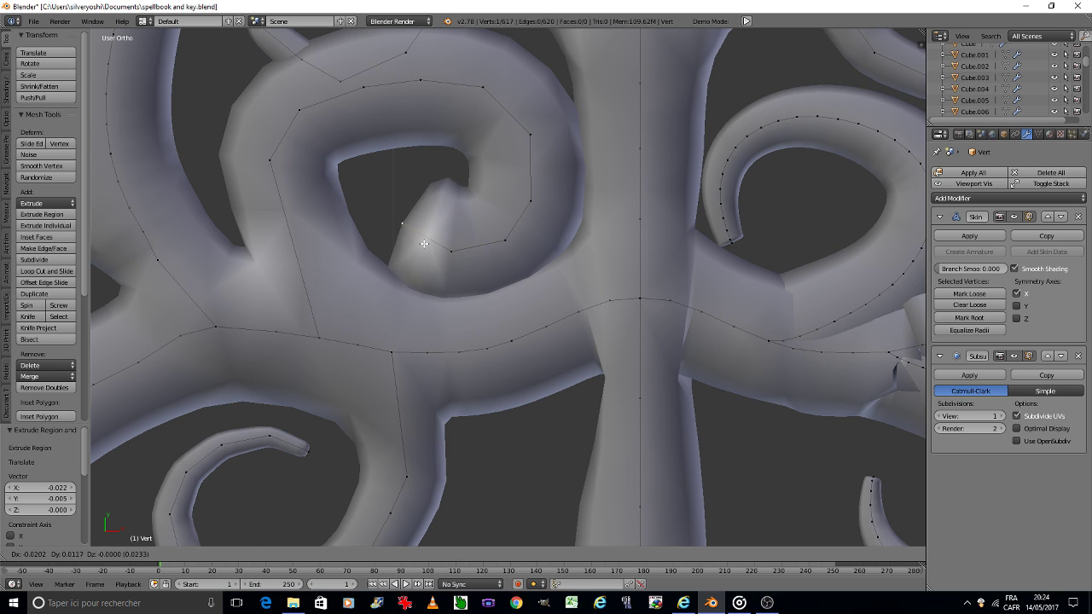
click(427, 245)
key(ctrl+a)
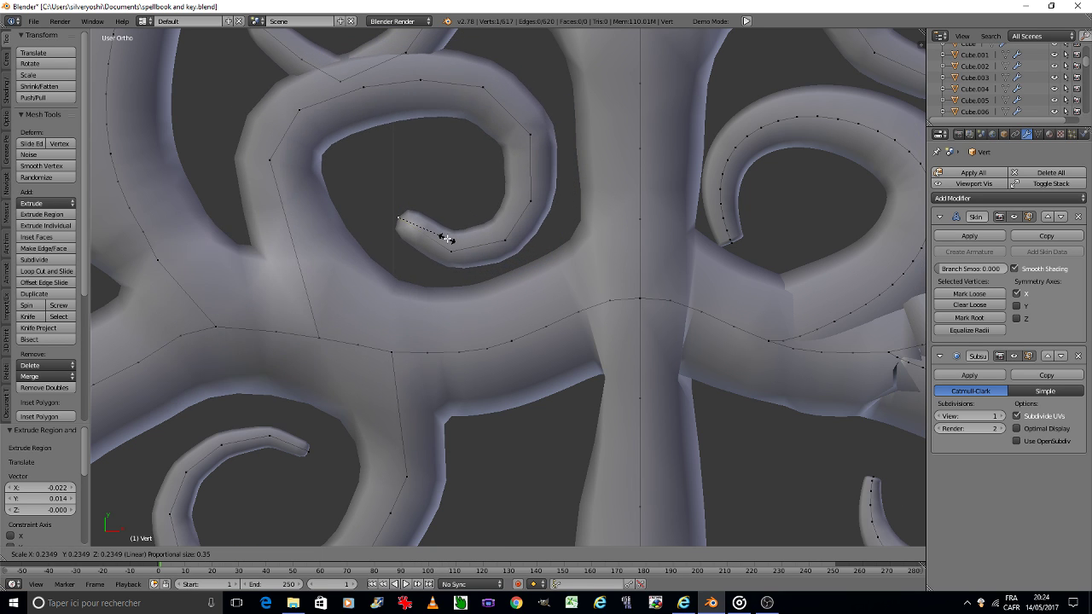
click(447, 238)
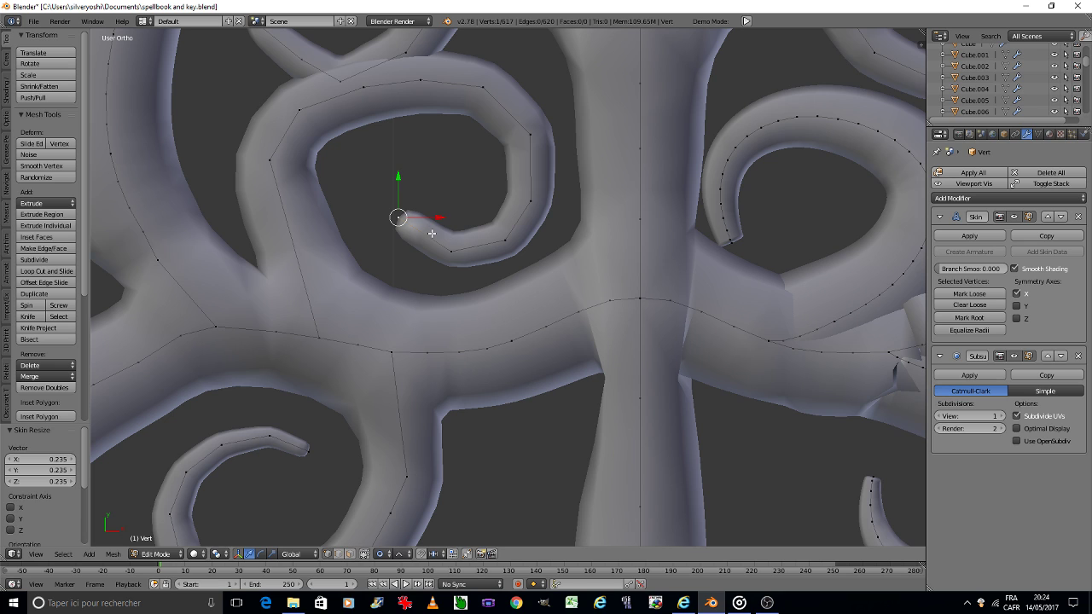
Move the curl's outer vertices to reshape and widen the top of the curl.
right_click(269, 160)
click(364, 556)
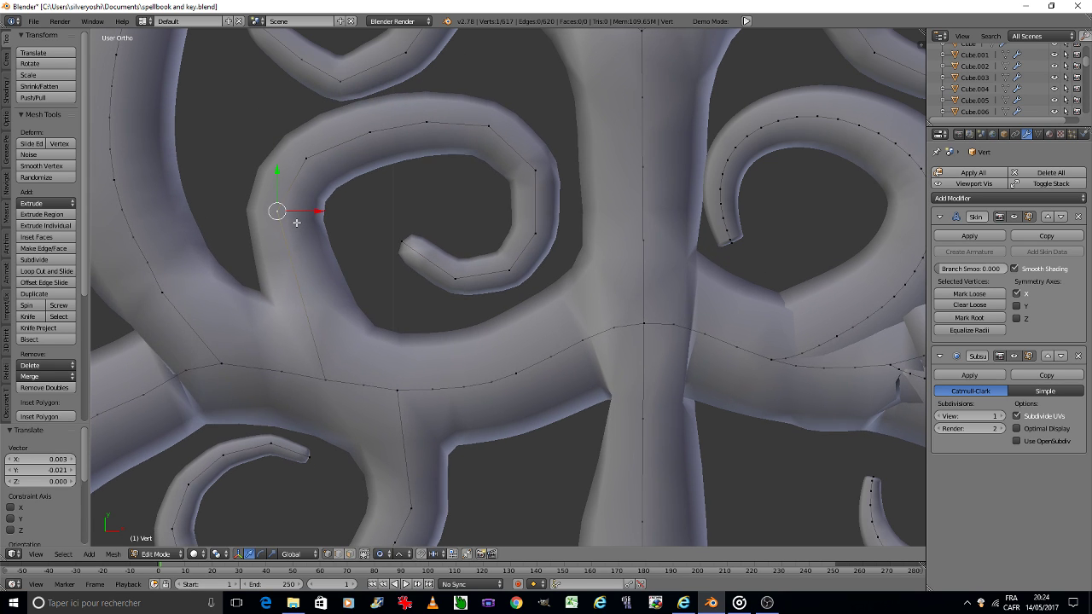
click(364, 555)
click(382, 555)
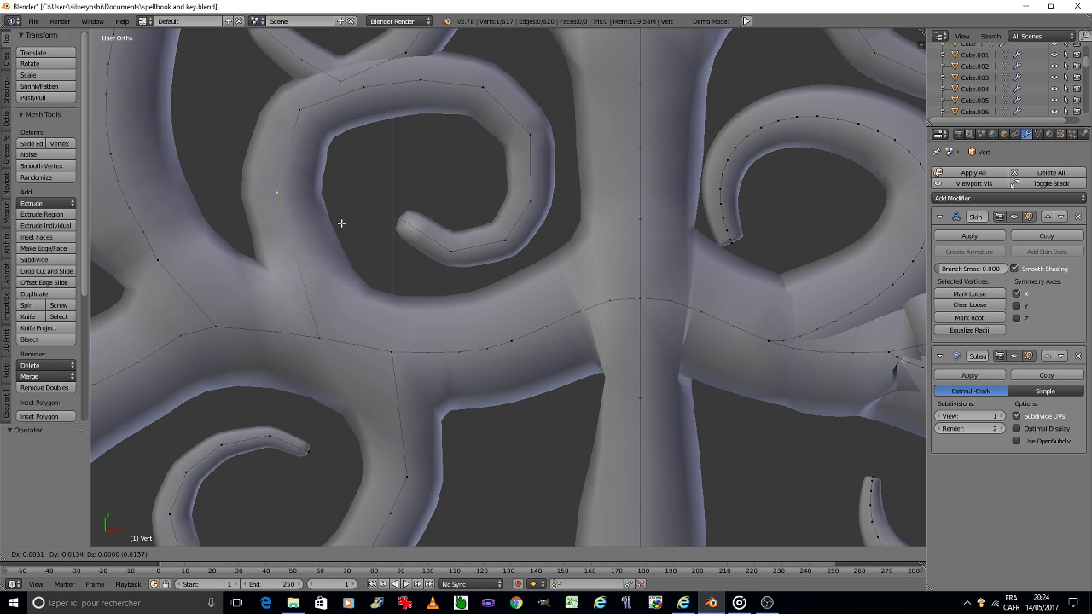
key(g)
click(364, 135)
key(g)
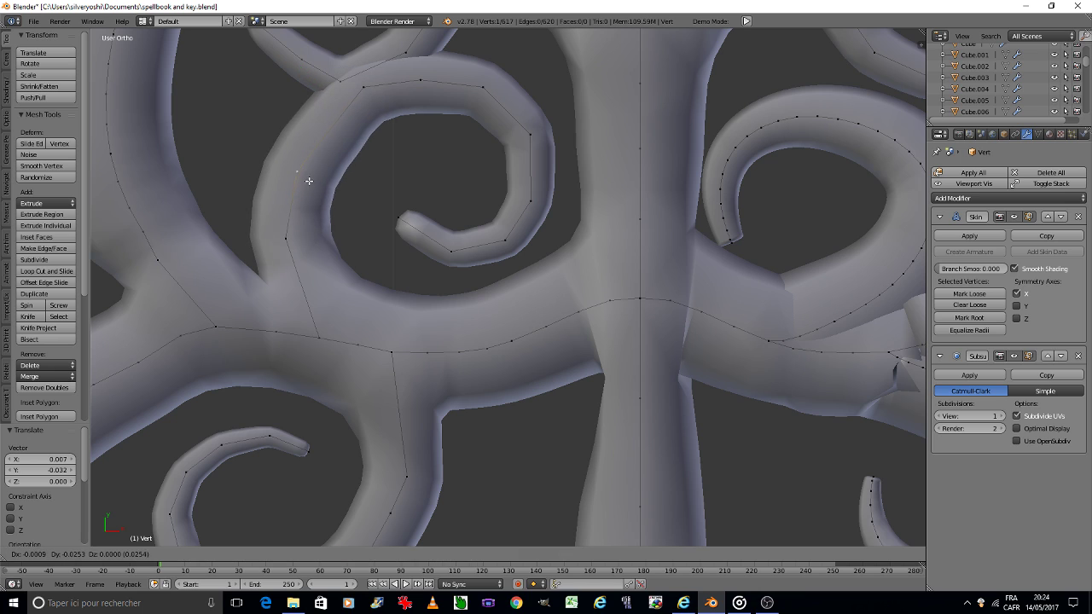
click(334, 131)
key(g)
click(349, 137)
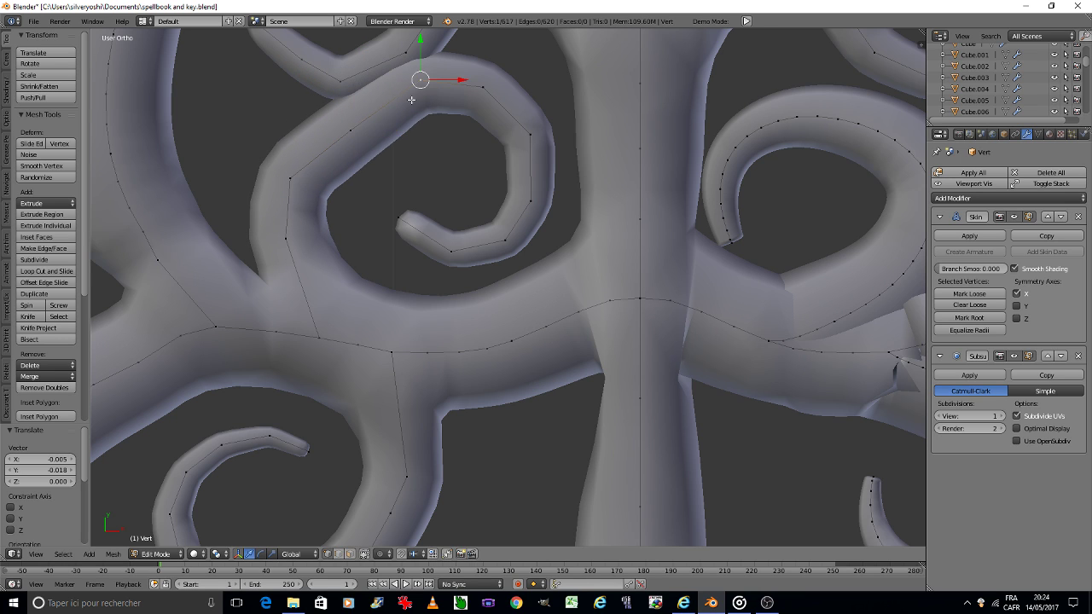
key(g)
click(404, 134)
Move the top and right-side curl vertices inward to round and tighten the curl.
right_click(475, 101)
key(g)
click(471, 154)
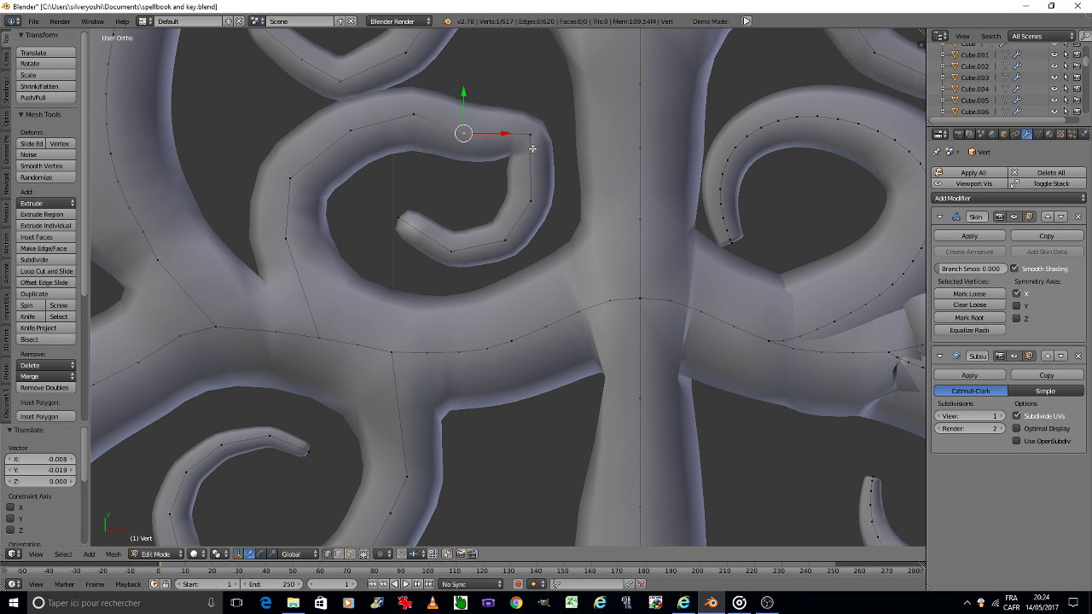
right_click(532, 148)
key(g)
click(491, 177)
right_click(531, 201)
key(g)
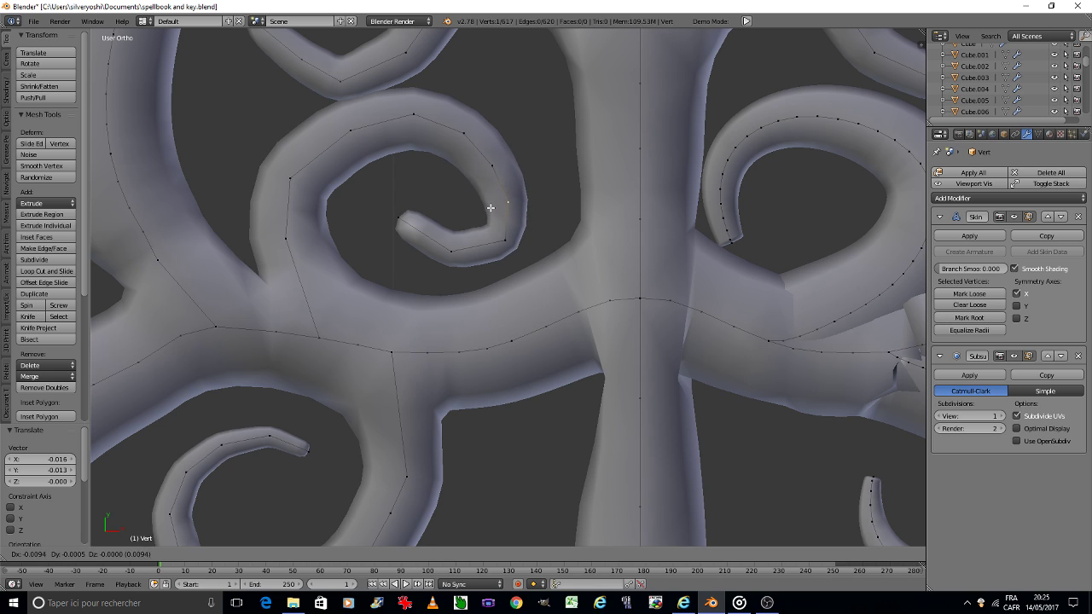
click(497, 245)
key(g)
click(479, 229)
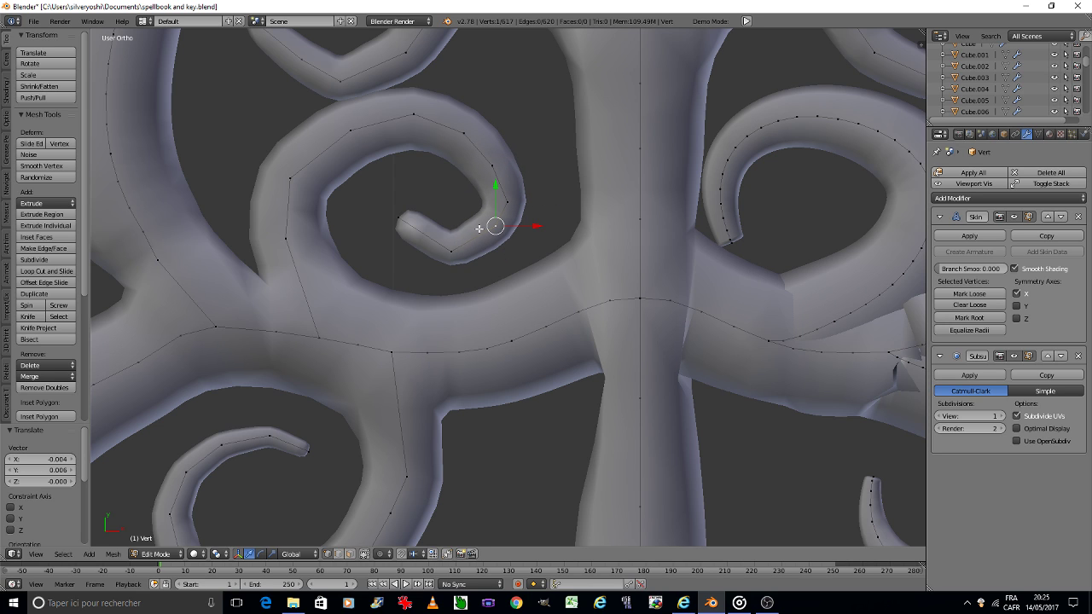
Move the inner vertices and tip of the curl to tighten the spiral.
right_click(406, 219)
key(g)
click(402, 209)
right_click(452, 249)
key(g)
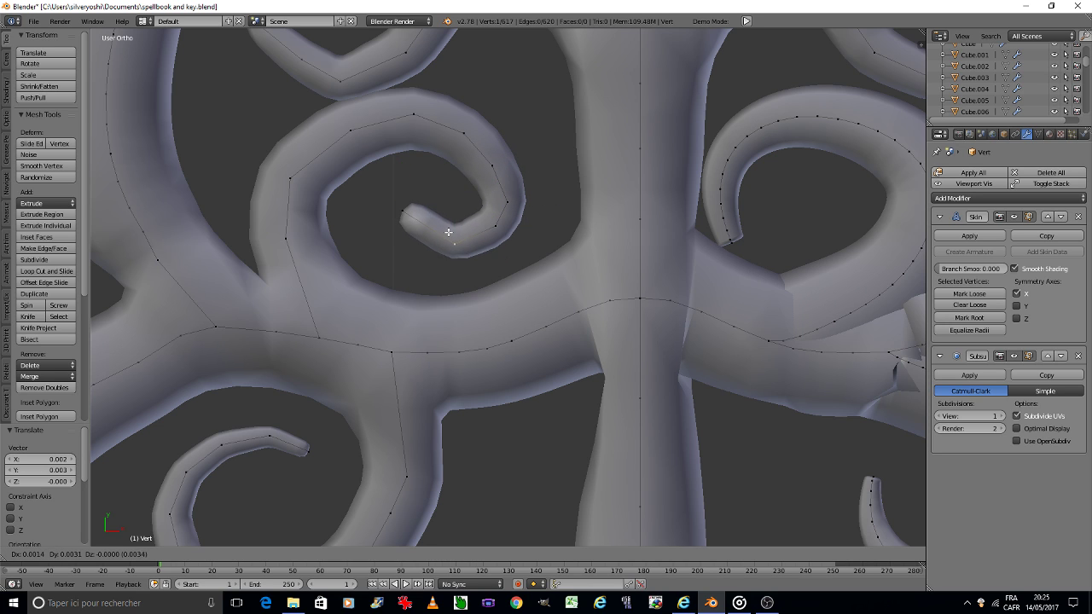
click(454, 220)
right_click(413, 211)
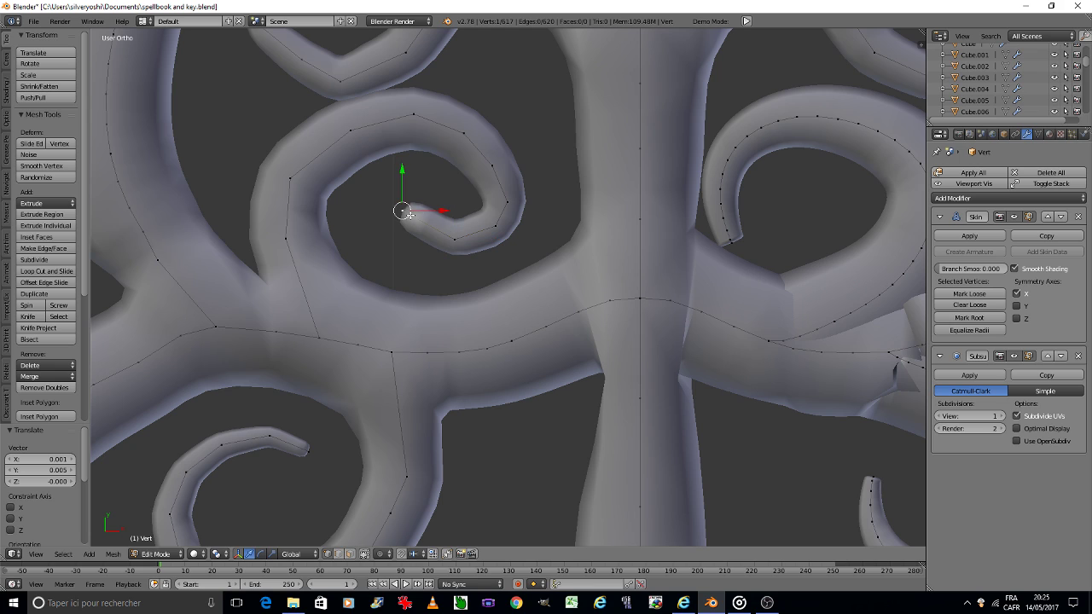
key(g)
right_click(429, 216)
Extrude a final tip vertex inside the spiral and skin-resize it to 0.578.
key(e)
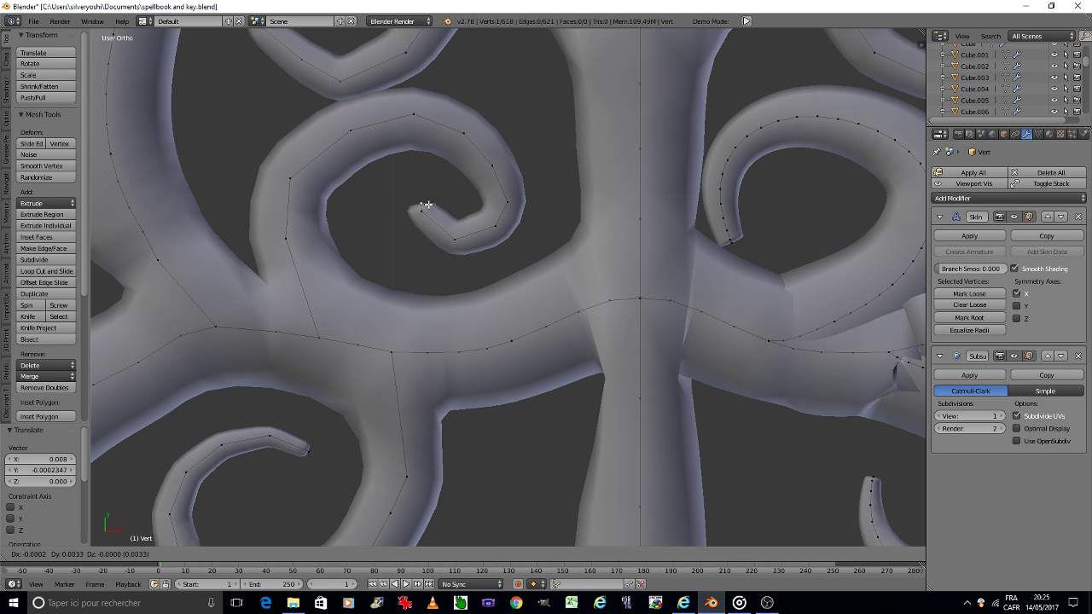
click(443, 194)
key(ctrl+a)
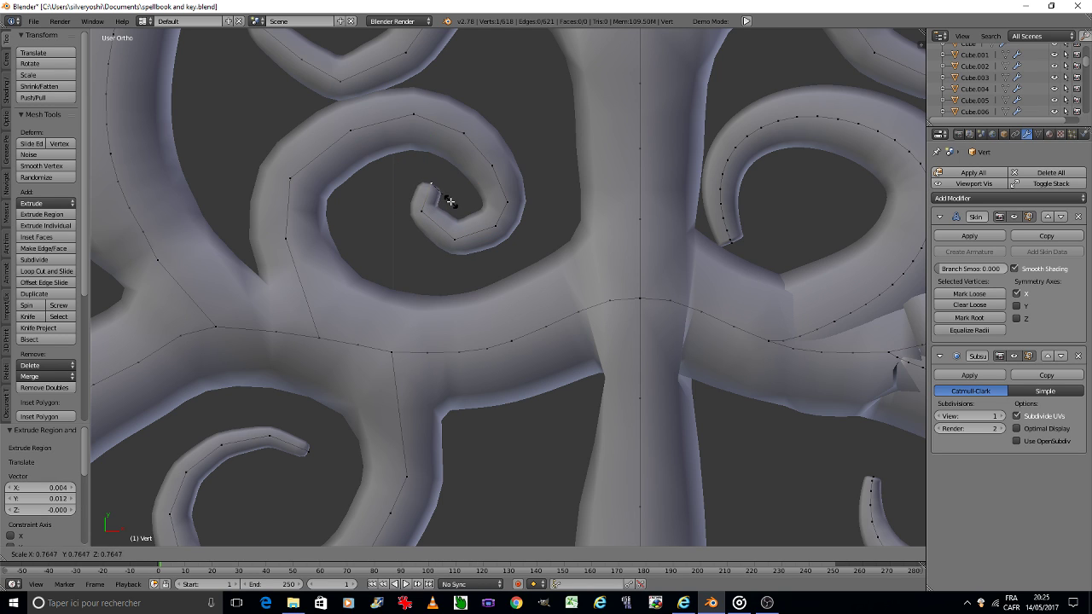
click(448, 201)
key(Tab)
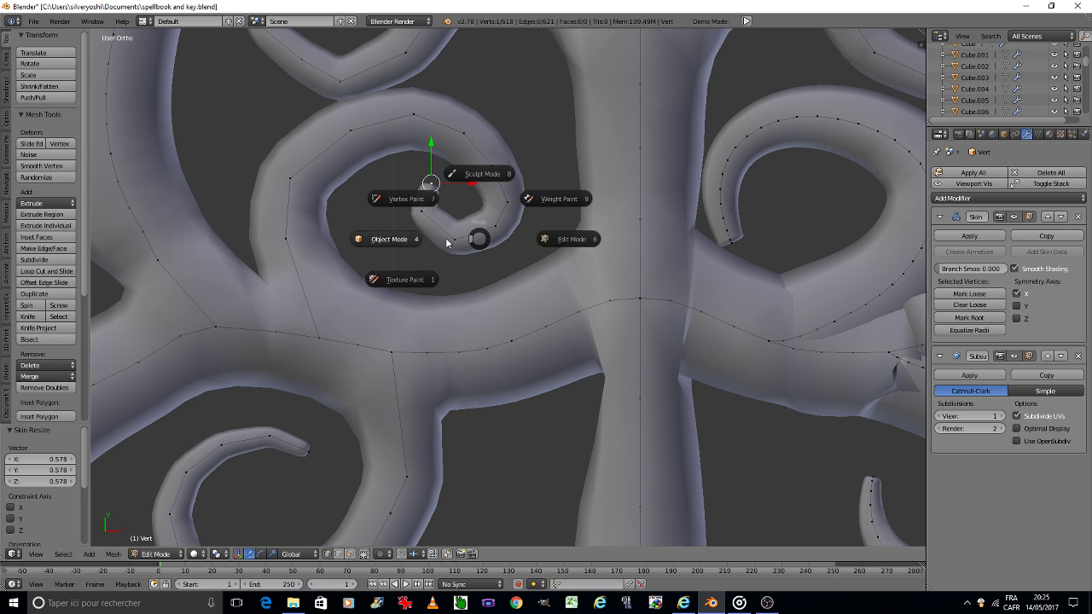
Select the whole filigree mesh and Symmetrize it from -X to +X.
click(424, 228)
scroll(424, 228, down, 5)
scroll(424, 228, down, 4)
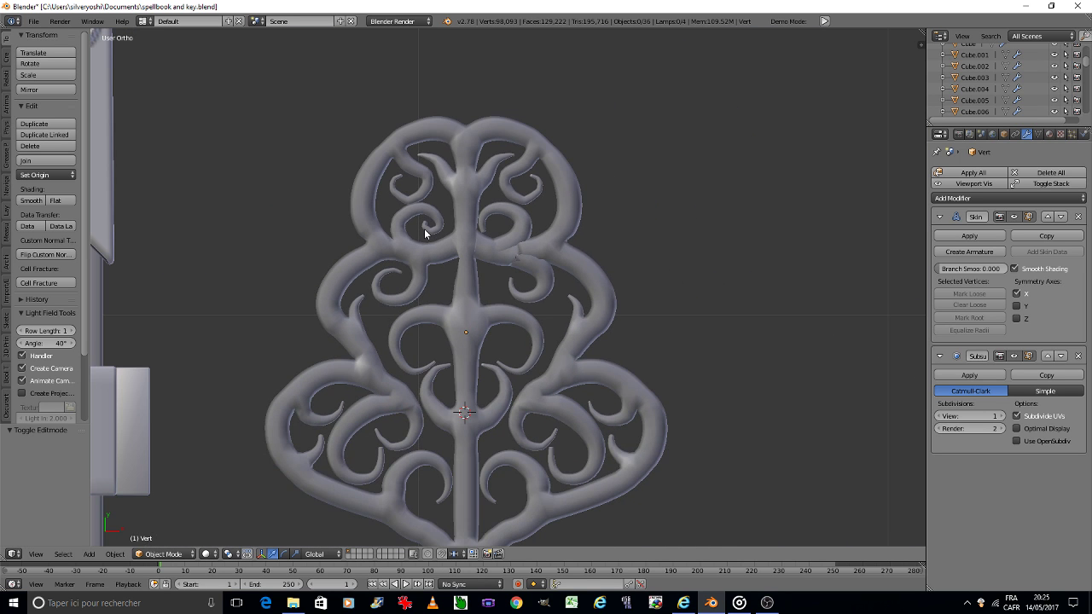
key(Tab)
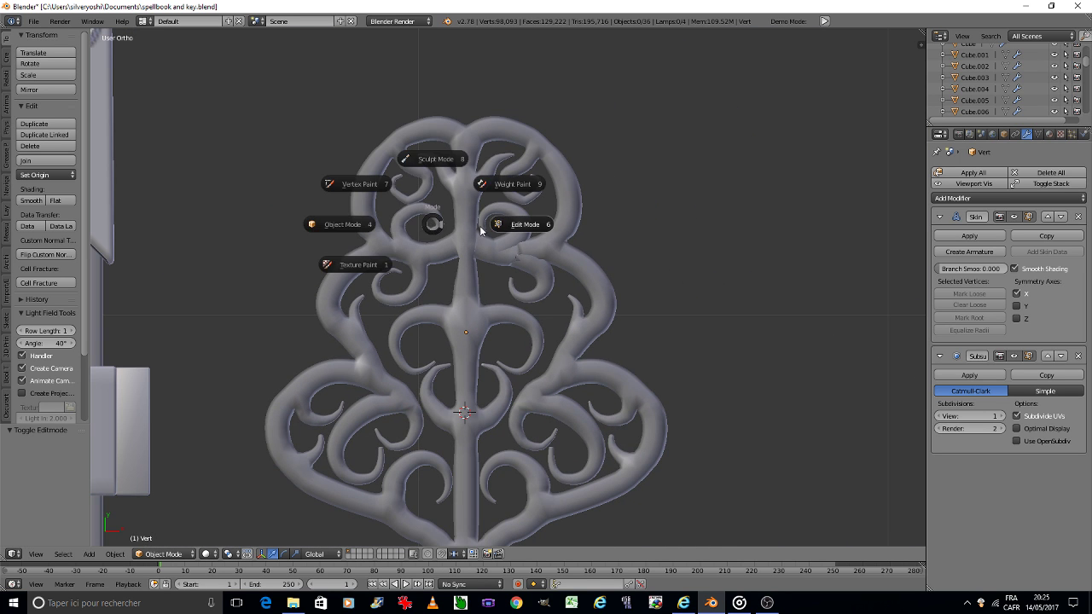
click(452, 225)
key(a)
click(123, 559)
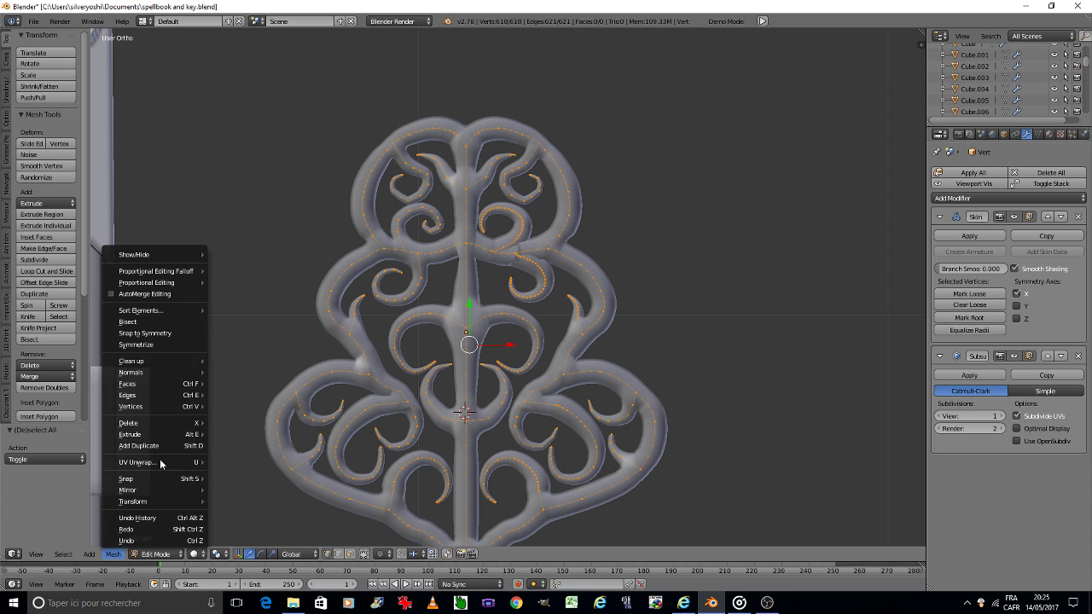
click(181, 346)
Return to Object Mode and save the blend file over the existing one.
key(Tab)
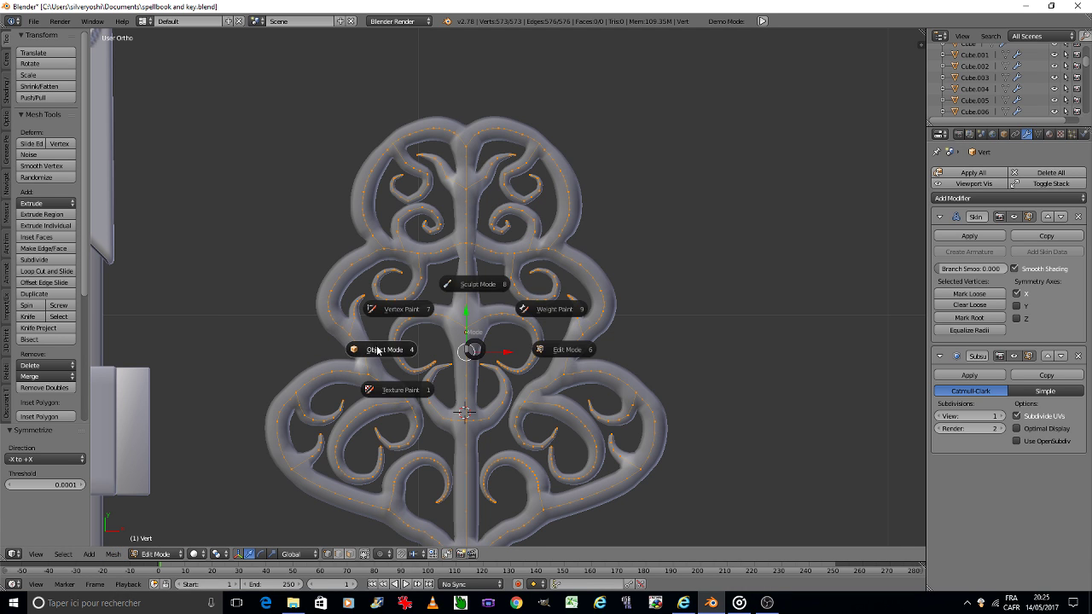
click(376, 345)
key(ctrl+s)
click(376, 344)
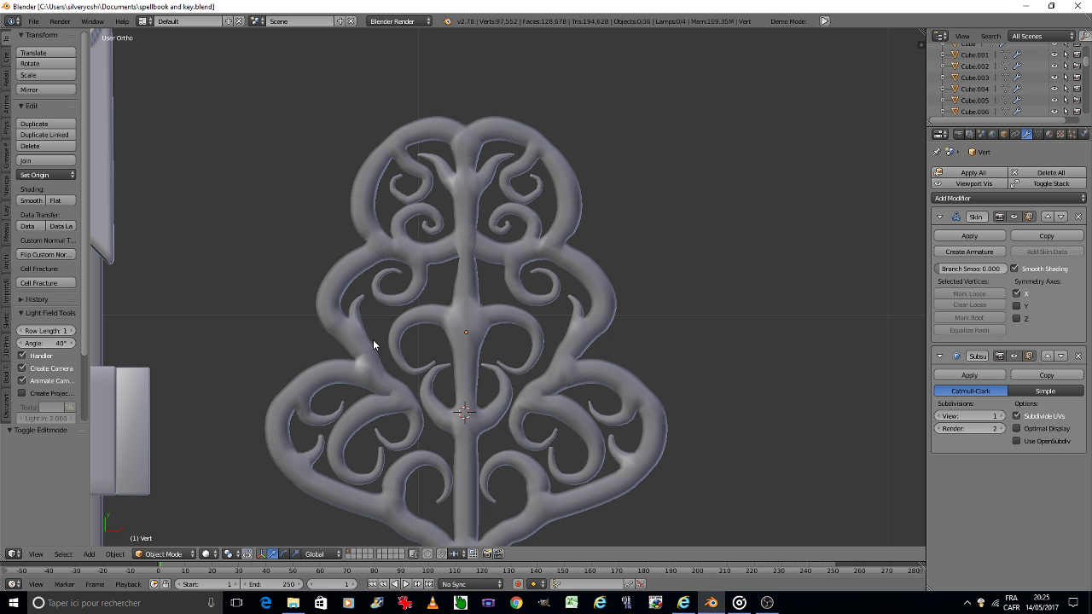
scroll(376, 452, up, 5)
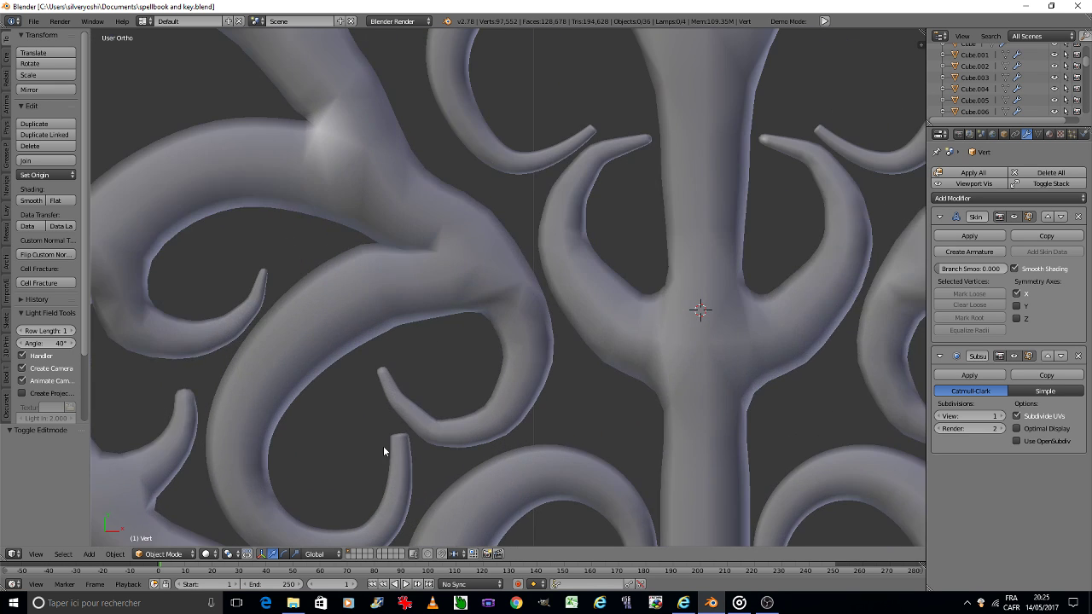
scroll(389, 440, up, 4)
In Edit Mode, delete the stray vertex at a horn-shaped curl tip.
key(Tab)
click(477, 445)
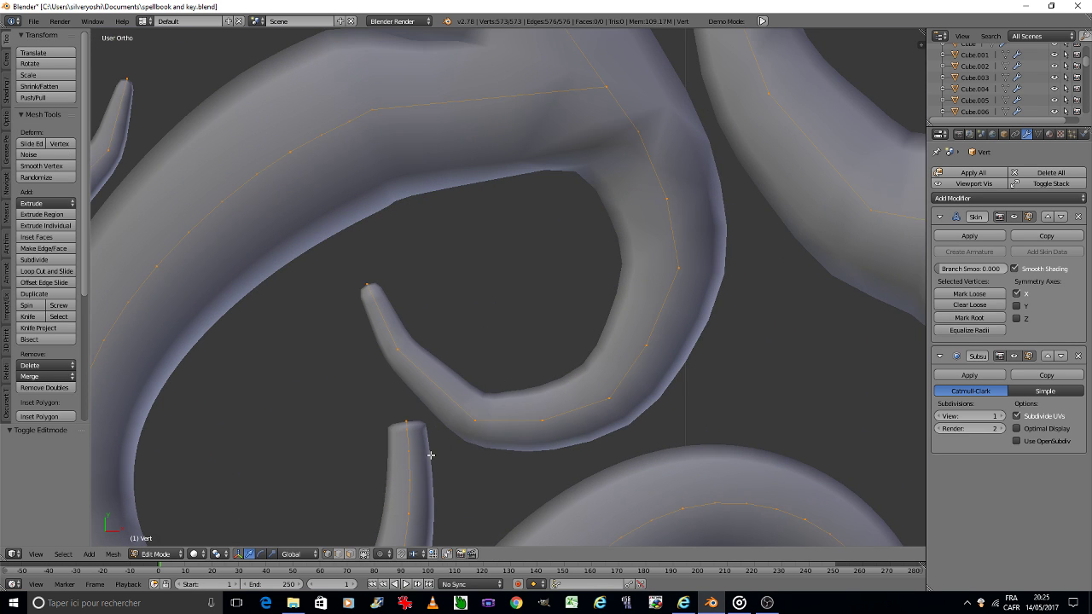
shift+middle_drag(431, 455, 390, 366)
right_click(360, 300)
key(x)
click(359, 295)
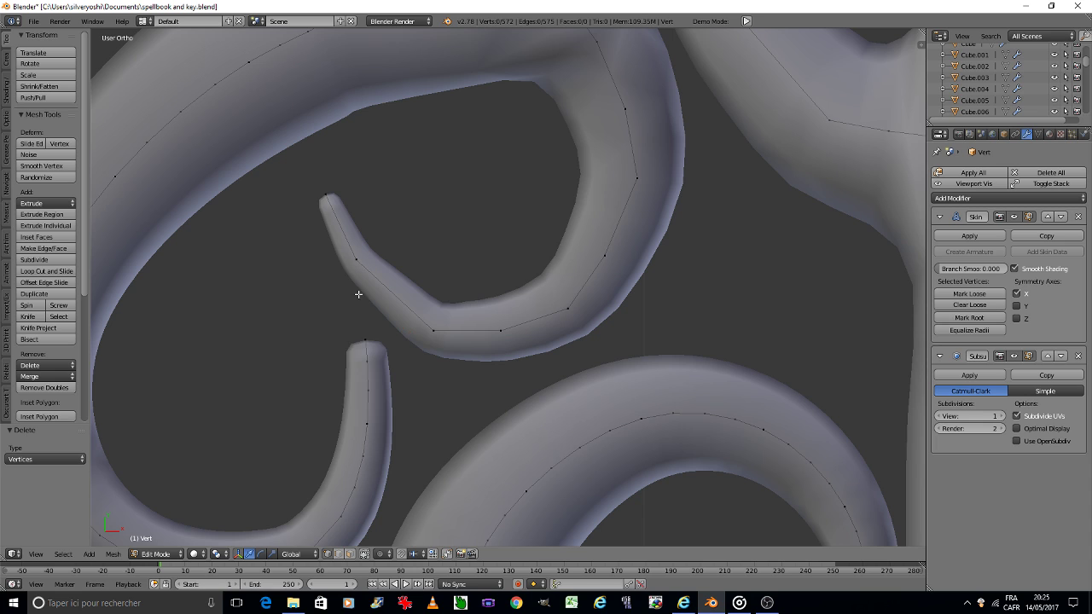
Raise the lower horn tip, thin it, and taper the next vertex's skin to 0.897.
right_click(363, 342)
drag(363, 343, 366, 317)
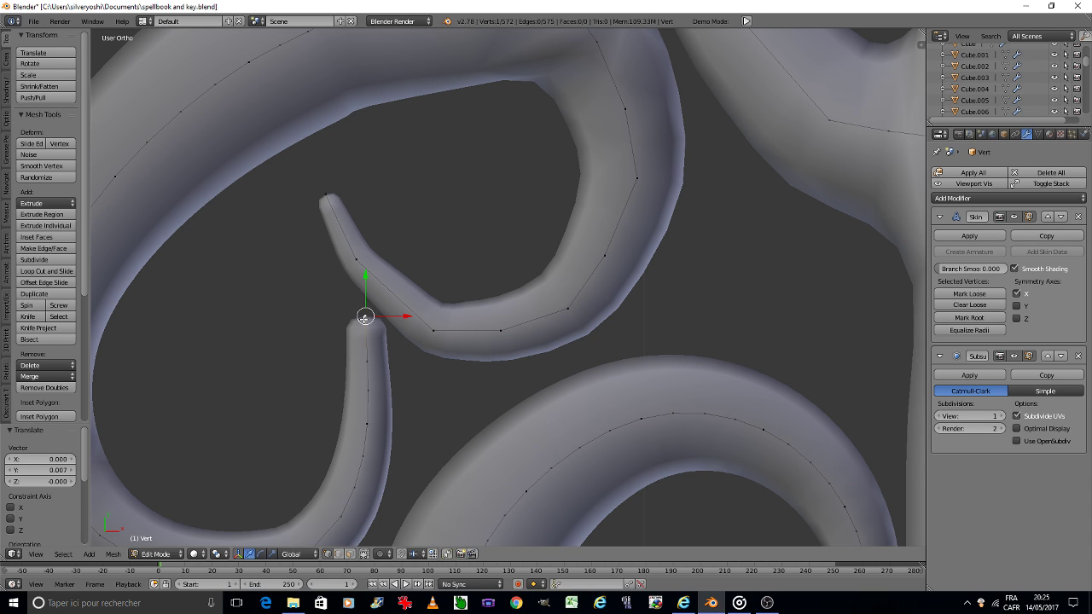
key(s)
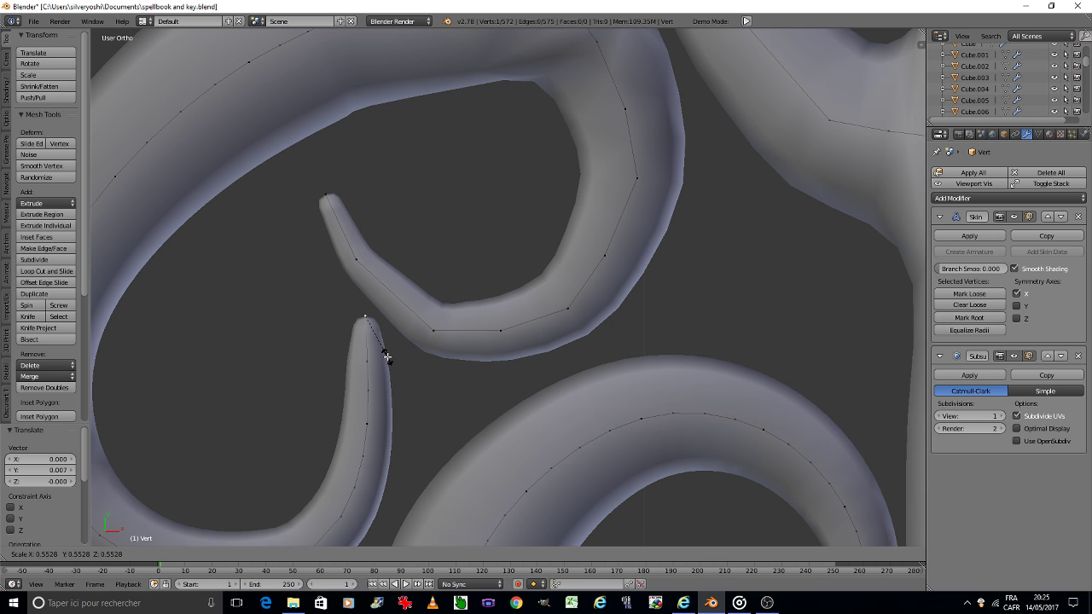
click(387, 357)
right_click(367, 361)
key(ctrl+a)
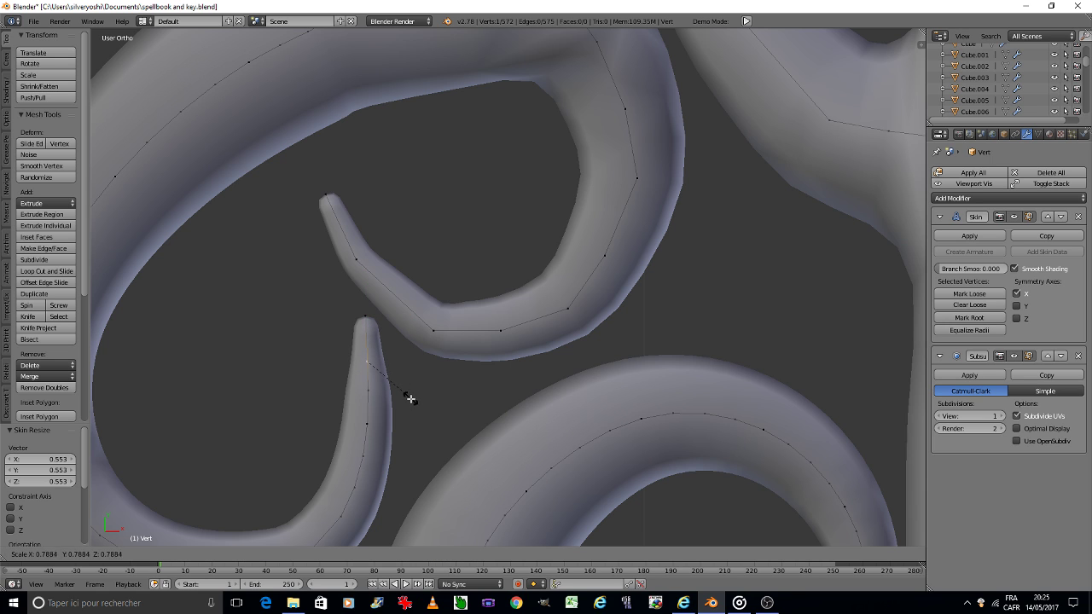
click(415, 404)
key(ctrl+a)
right_click(421, 429)
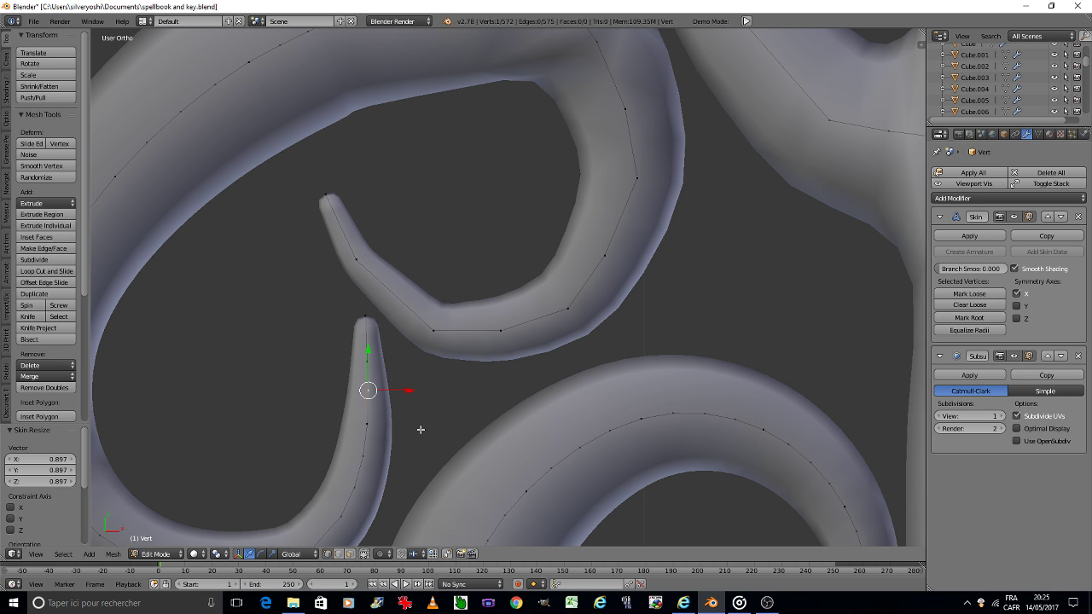
Select all and re-symmetrize the bow mesh, giving 571 vertices.
key(a)
key(a)
click(114, 554)
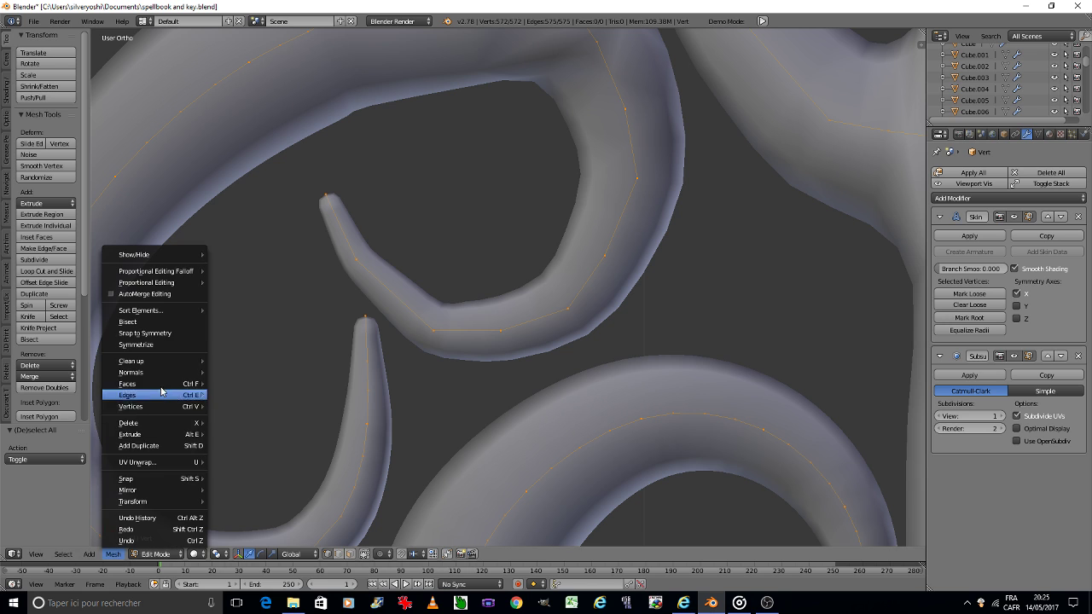
click(162, 345)
scroll(214, 370, down, 5)
Switch back to Object Mode and save over the existing file.
key(Tab)
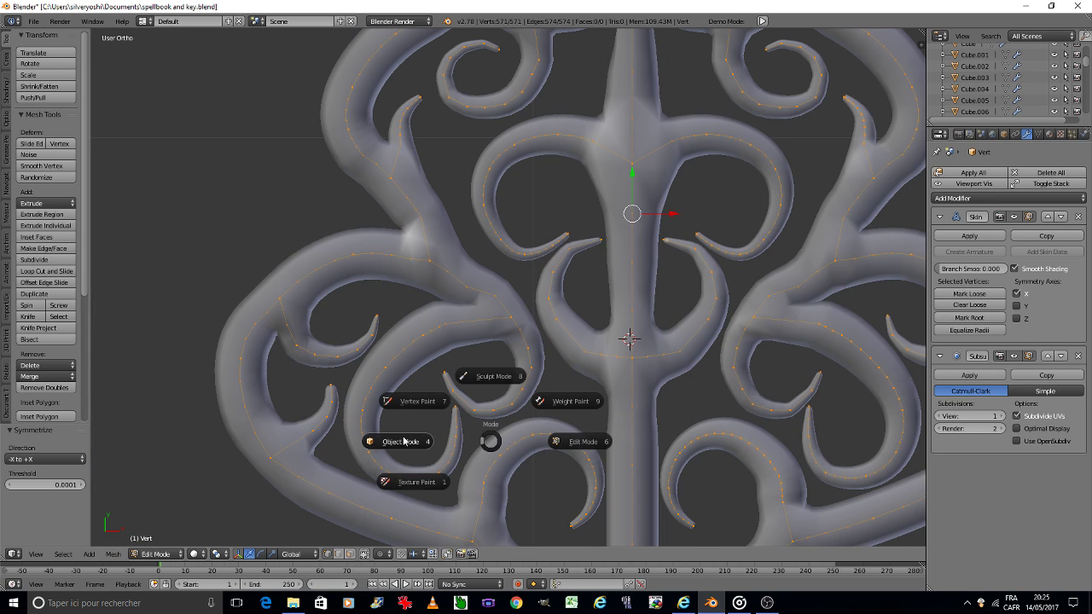
click(403, 439)
key(ctrl+s)
click(403, 436)
scroll(360, 430, down, 3)
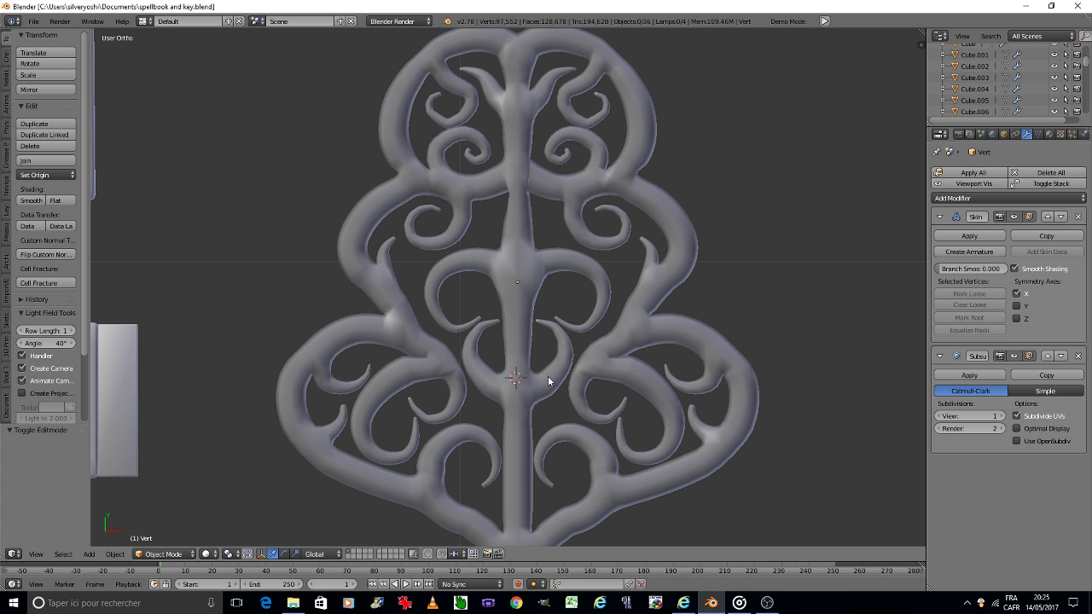
scroll(551, 324, up, 2)
In Edit Mode, move the upper-left curl's lower-edge vertex and its tip vertex.
scroll(472, 236, up, 3)
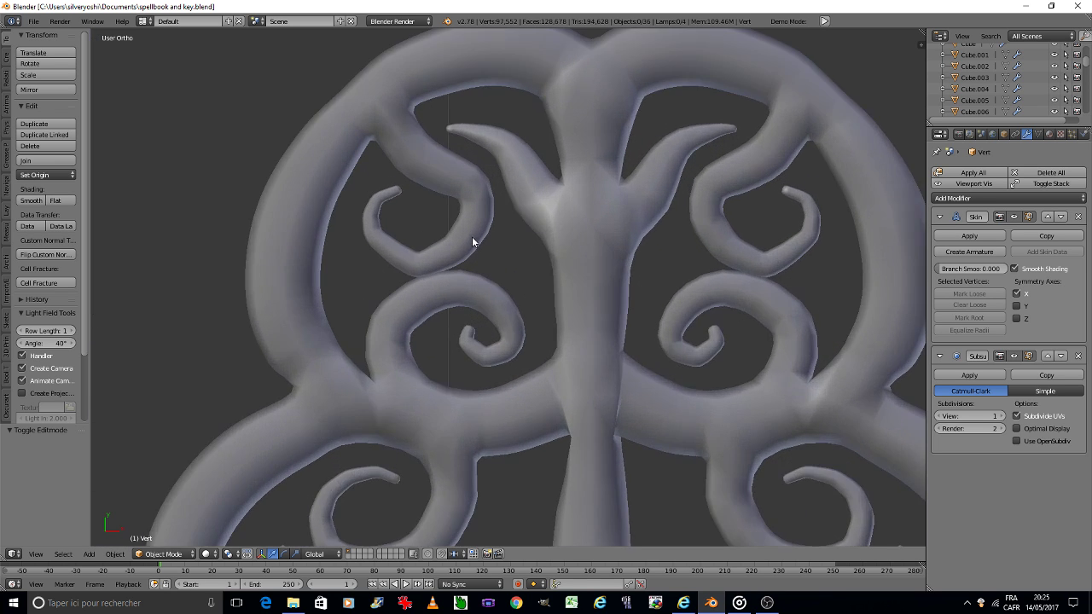
scroll(467, 253, up, 3)
key(Tab)
right_click(352, 286)
key(g)
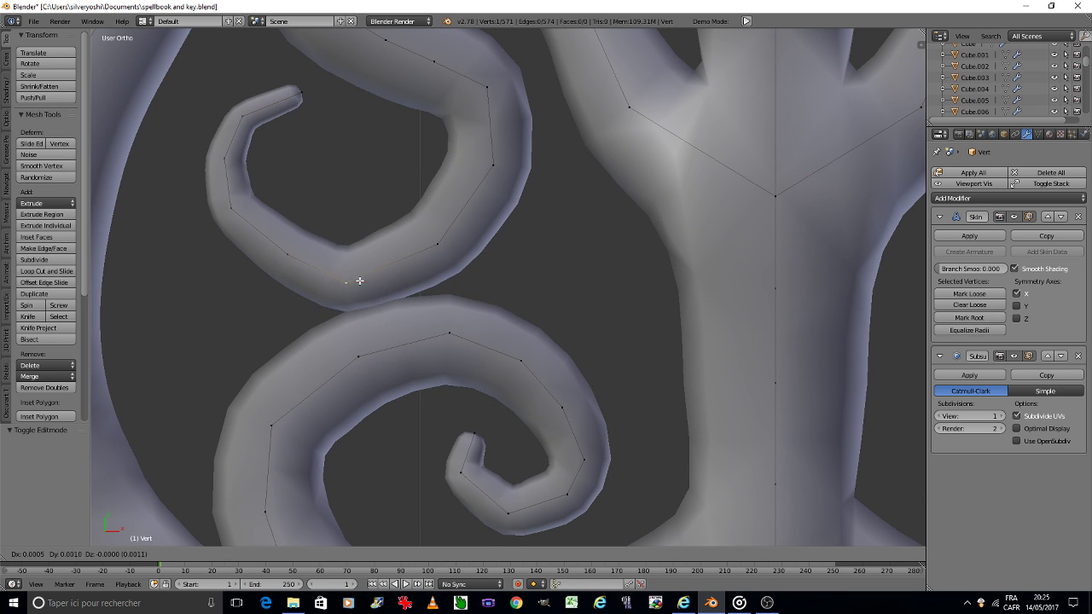
click(372, 269)
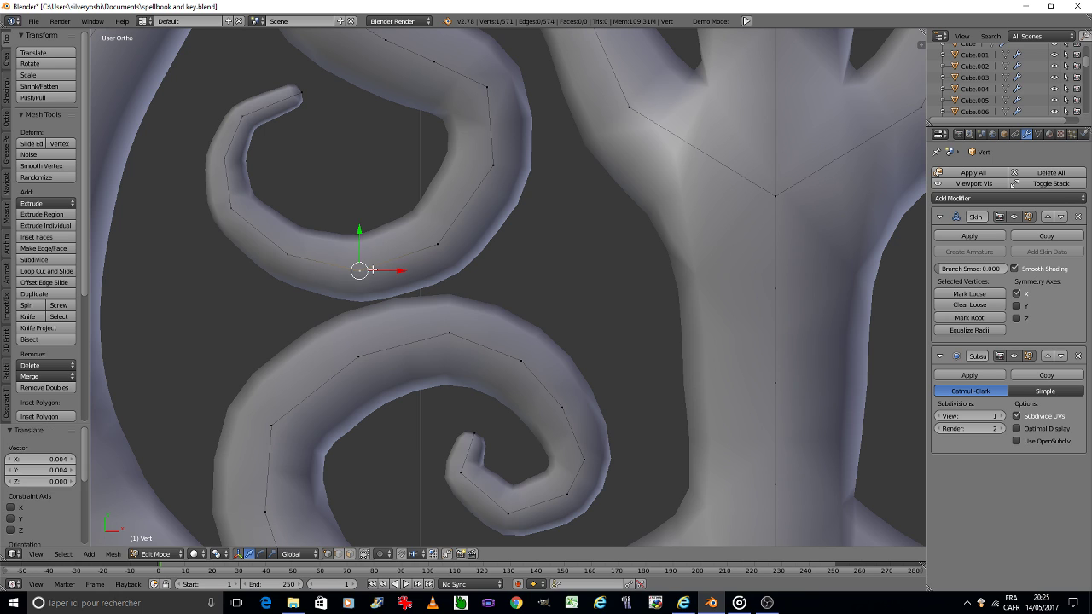
right_click(293, 91)
key(g)
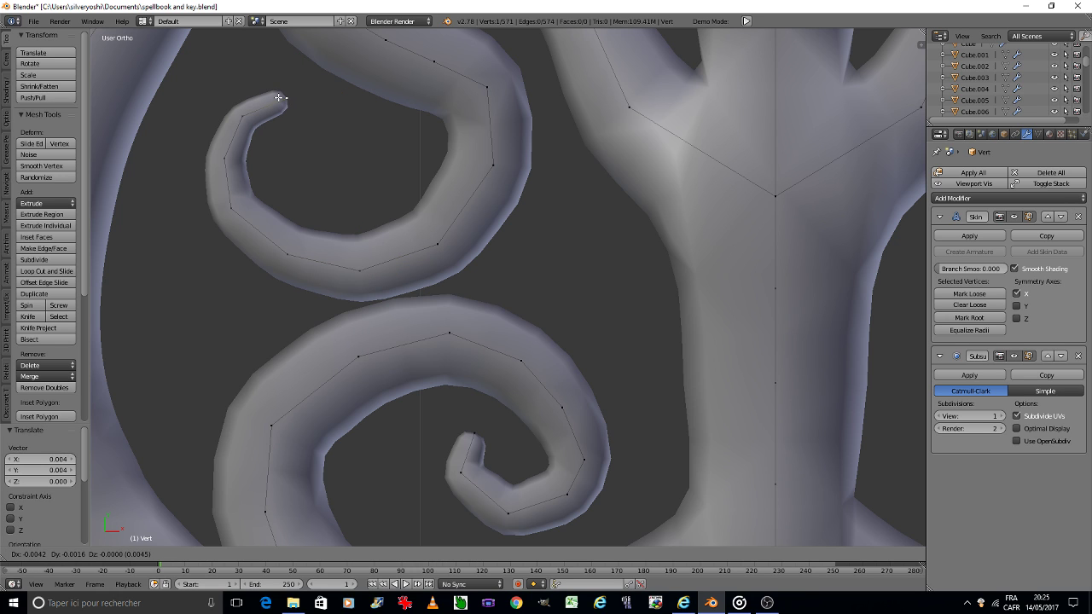
click(279, 98)
Select all and Symmetrize to mirror the edited curl onto the right side.
key(a)
key(a)
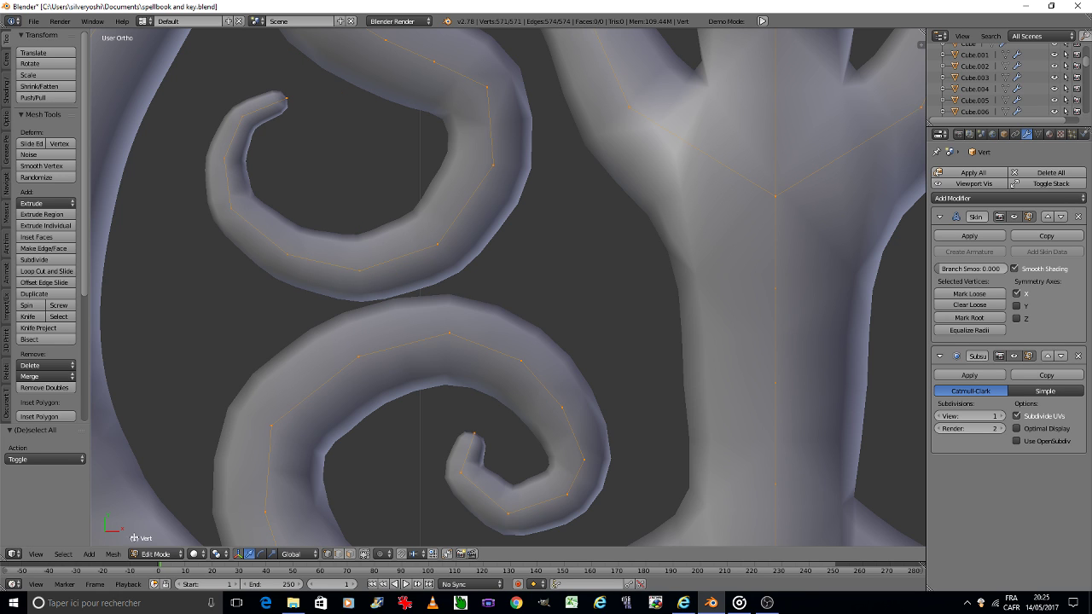
click(113, 554)
click(138, 349)
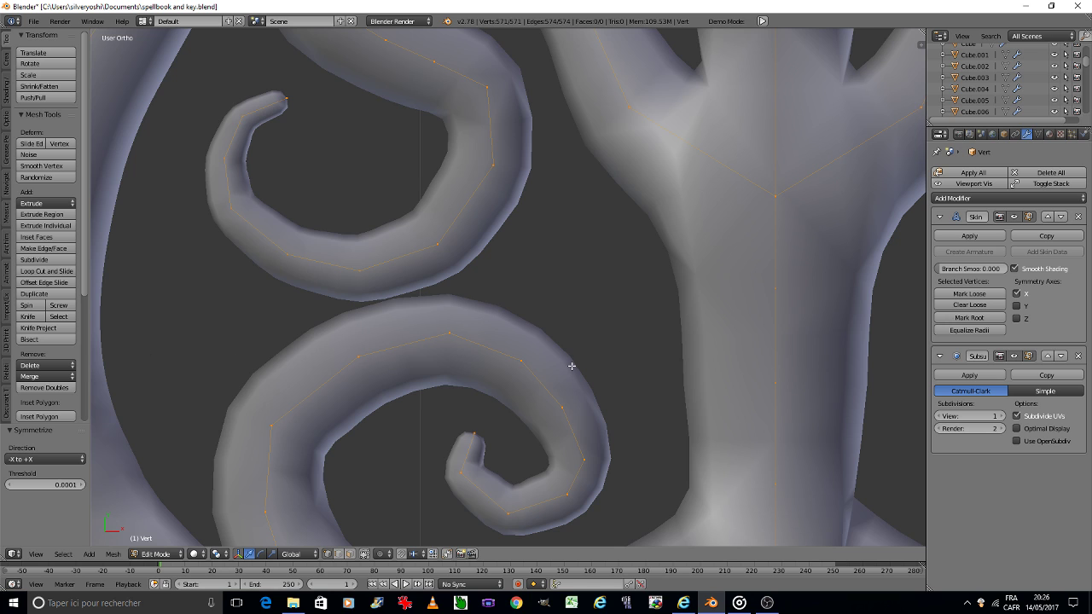
scroll(572, 366, down, 4)
Dissolve the two extra vertices at the crossbar-stem junction, leaving 569, and return to Object Mode.
shift+middle_drag(636, 408, 432, 258)
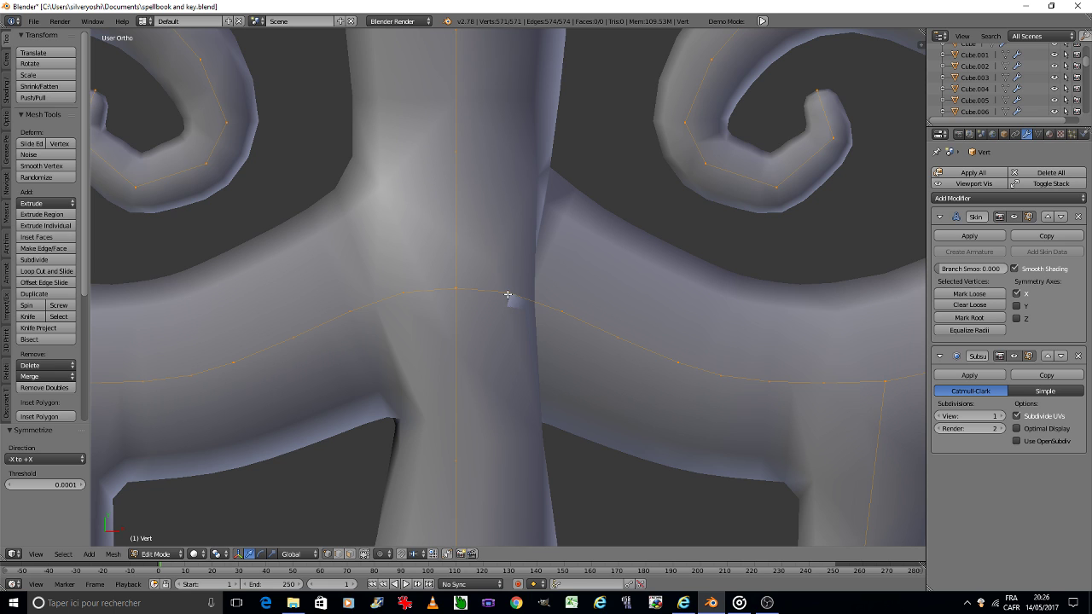
right_click(509, 294)
shift+right_click(456, 291)
key(x)
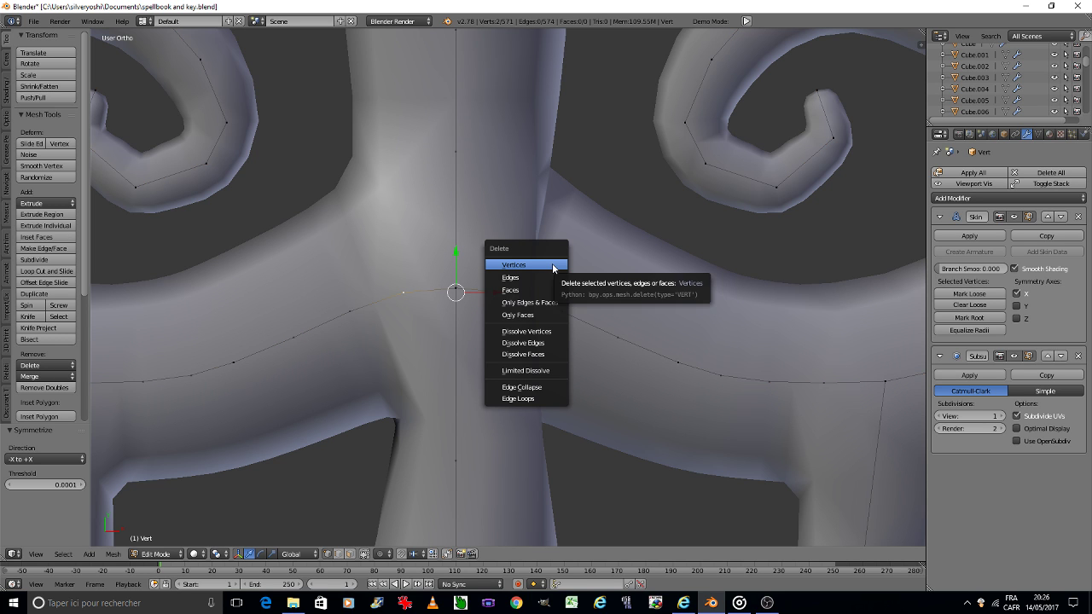
click(534, 331)
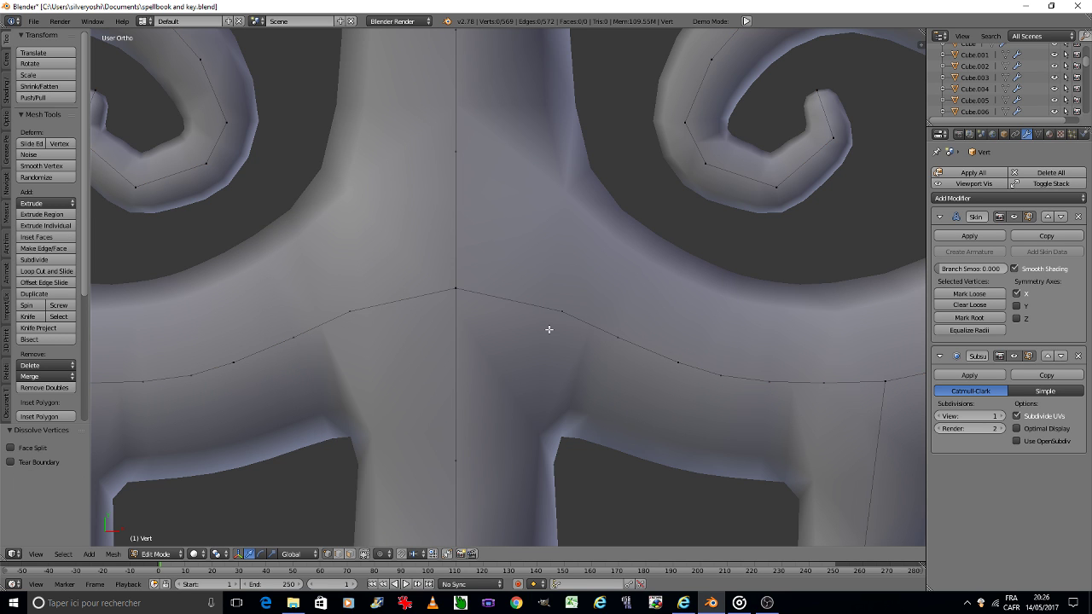
scroll(549, 329, down, 5)
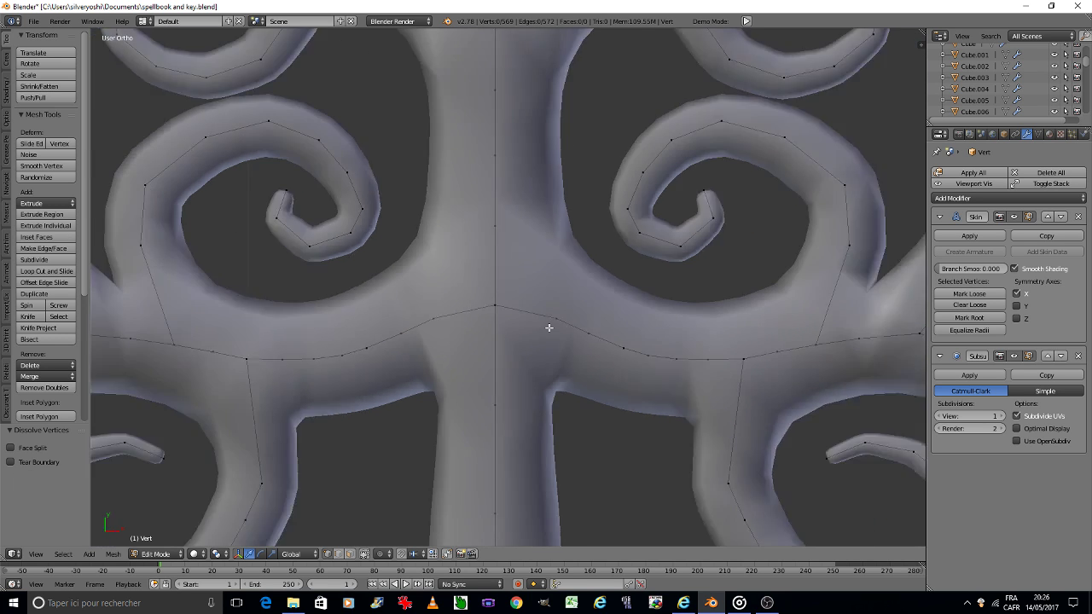
scroll(549, 324, down, 2)
key(Tab)
click(504, 320)
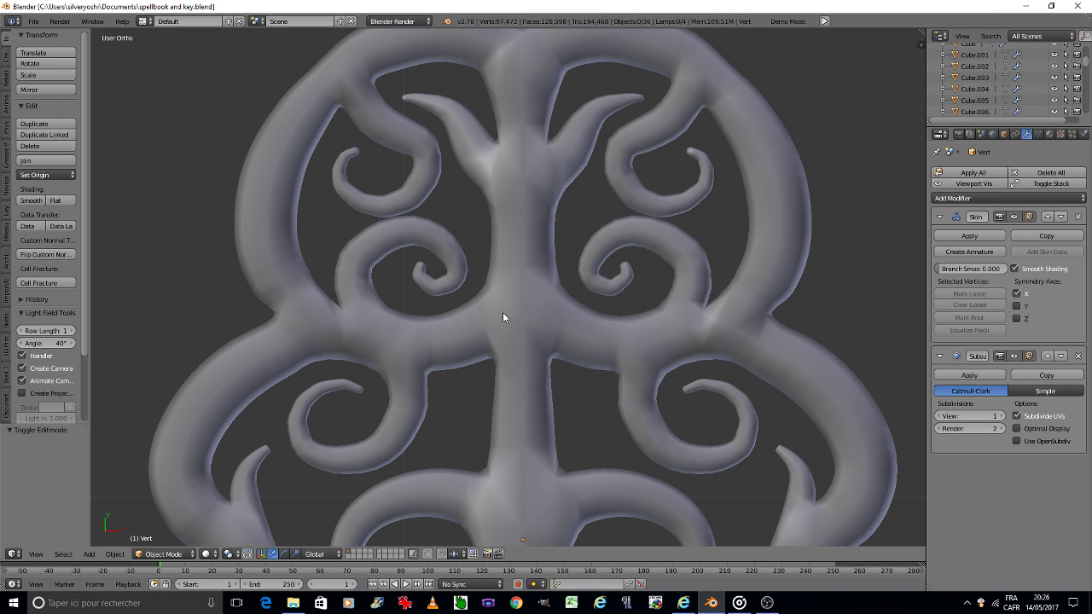
In Edit Mode, nudge a vertex on the upper-left curl of the key bow slightly.
scroll(503, 312, down, 3)
scroll(501, 312, down, 2)
scroll(501, 313, down, 2)
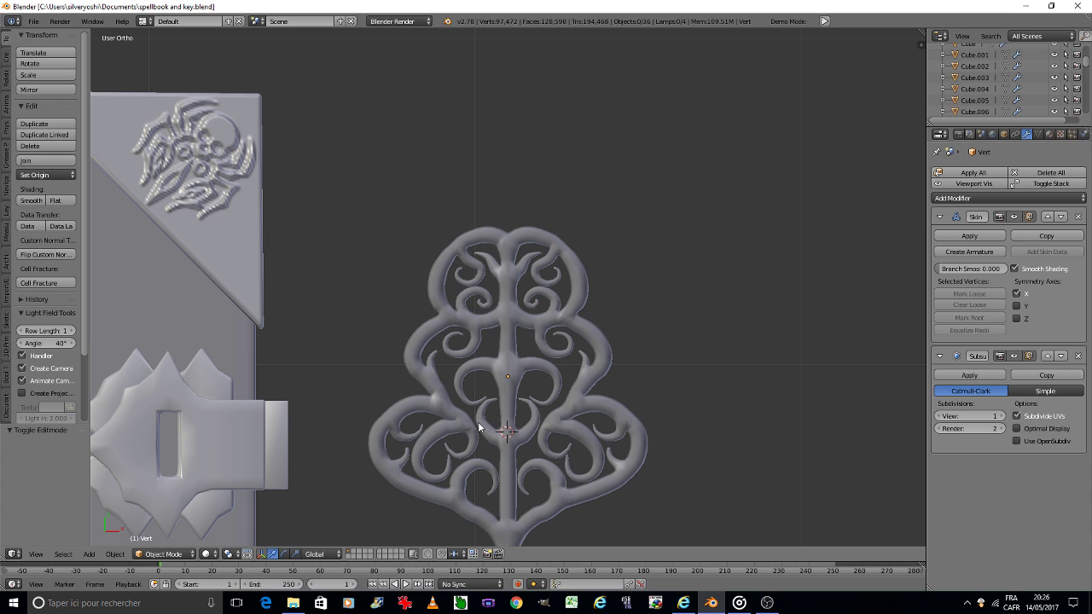
scroll(475, 426, down, 4)
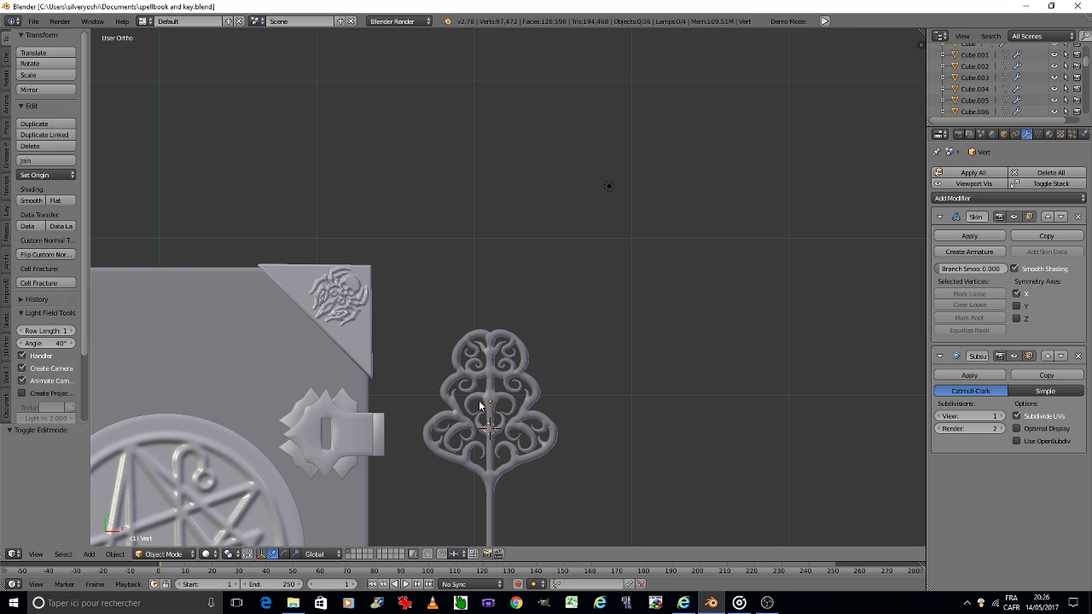
scroll(488, 364, up, 5)
scroll(488, 361, up, 3)
scroll(488, 362, up, 1)
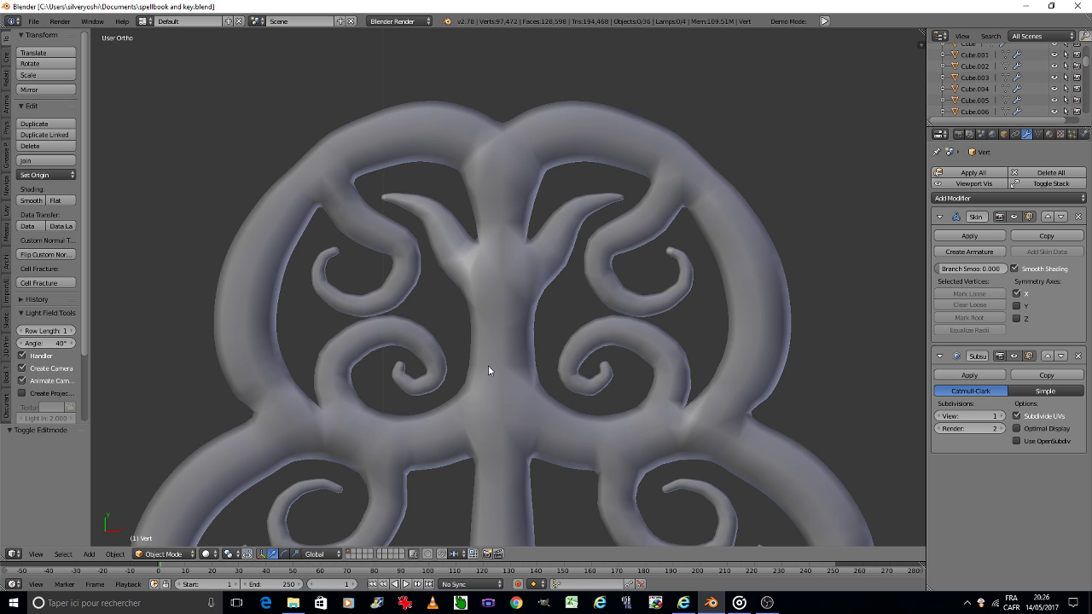
key(Tab)
click(434, 291)
right_click(398, 228)
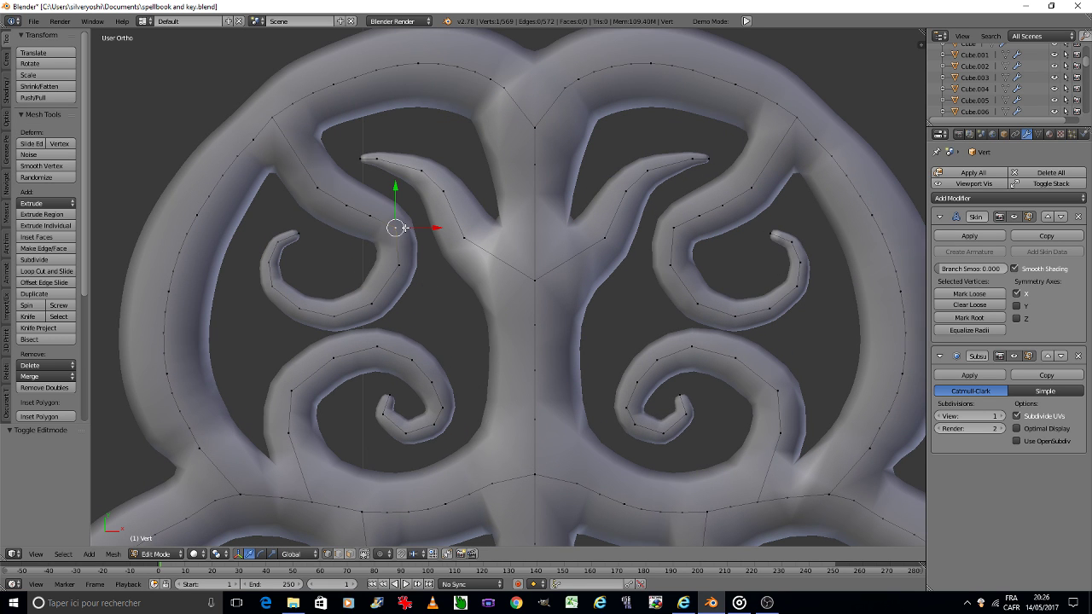
key(g)
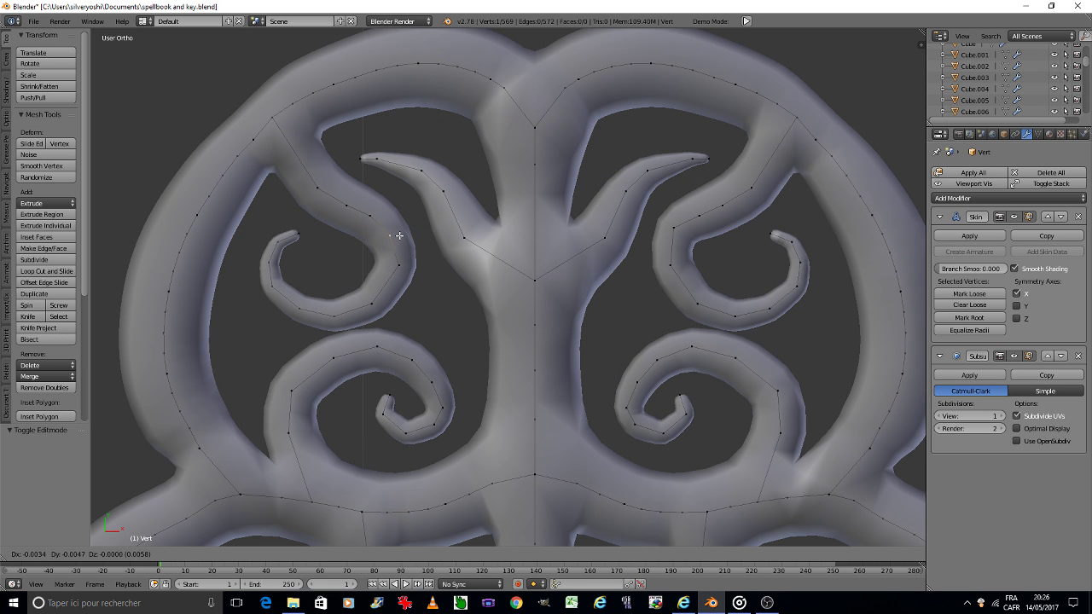
click(399, 236)
Select the whole mesh and symmetrize the bow from -X to +X.
key(a)
key(a)
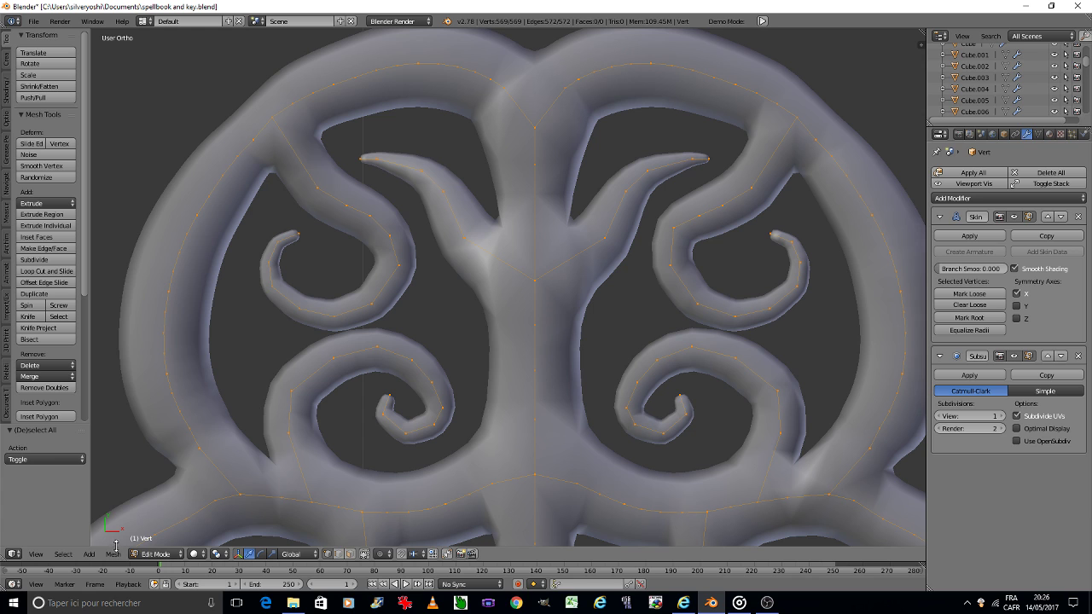
click(116, 550)
click(140, 345)
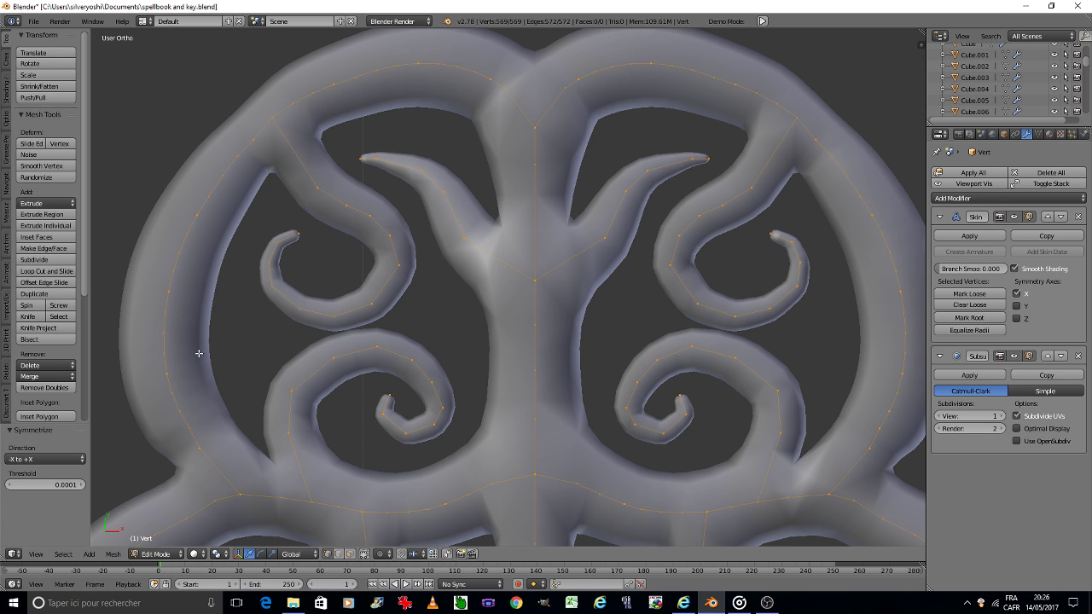
scroll(502, 363, down, 6)
Return to Object Mode, deselect, and frame the full key with its long shaft.
key(Tab)
click(418, 372)
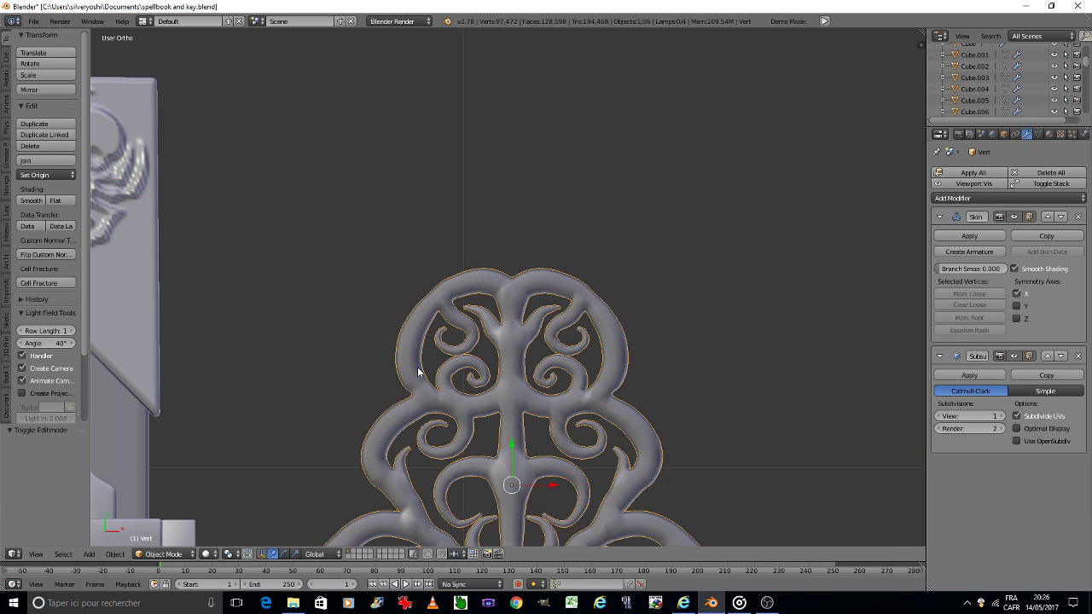
key(a)
scroll(417, 367, down, 3)
shift+middle_drag(437, 407, 457, 158)
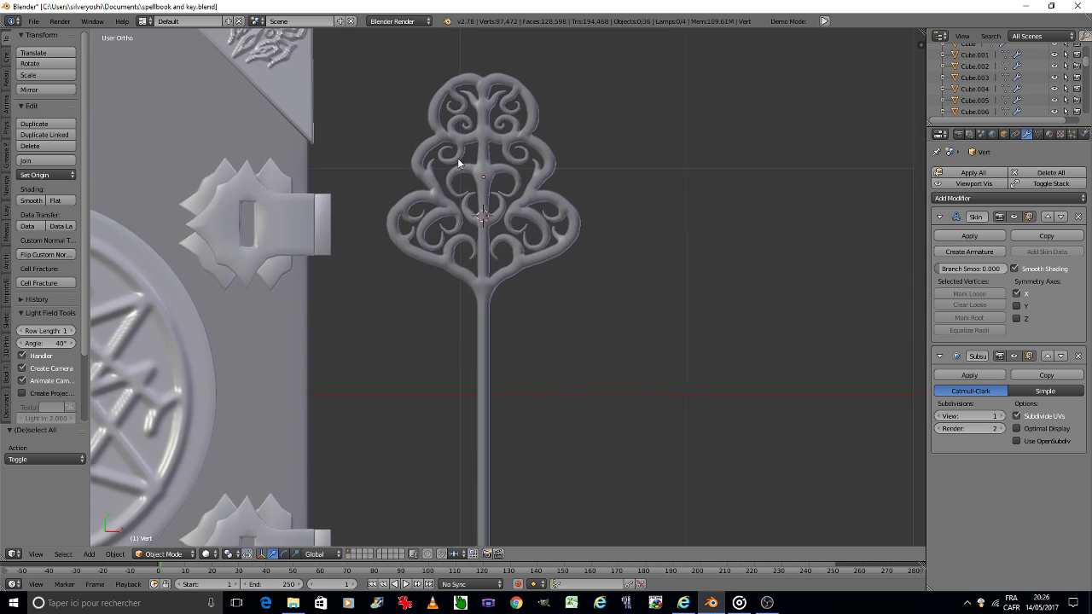
shift+scroll(506, 331, down, 3)
shift+scroll(506, 302, down, 1)
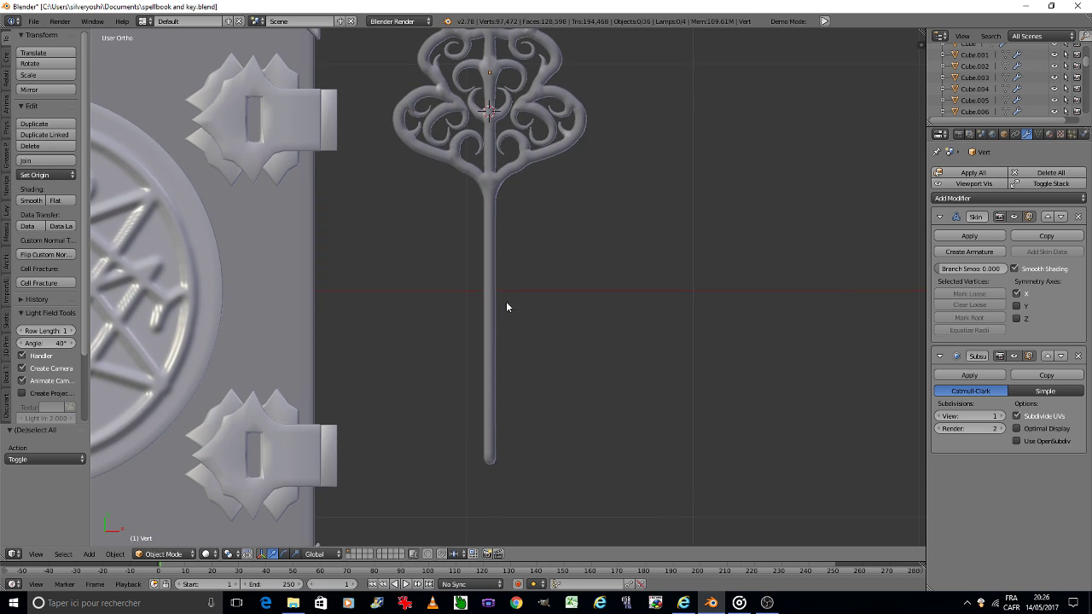
shift+middle_drag(507, 307, 506, 363)
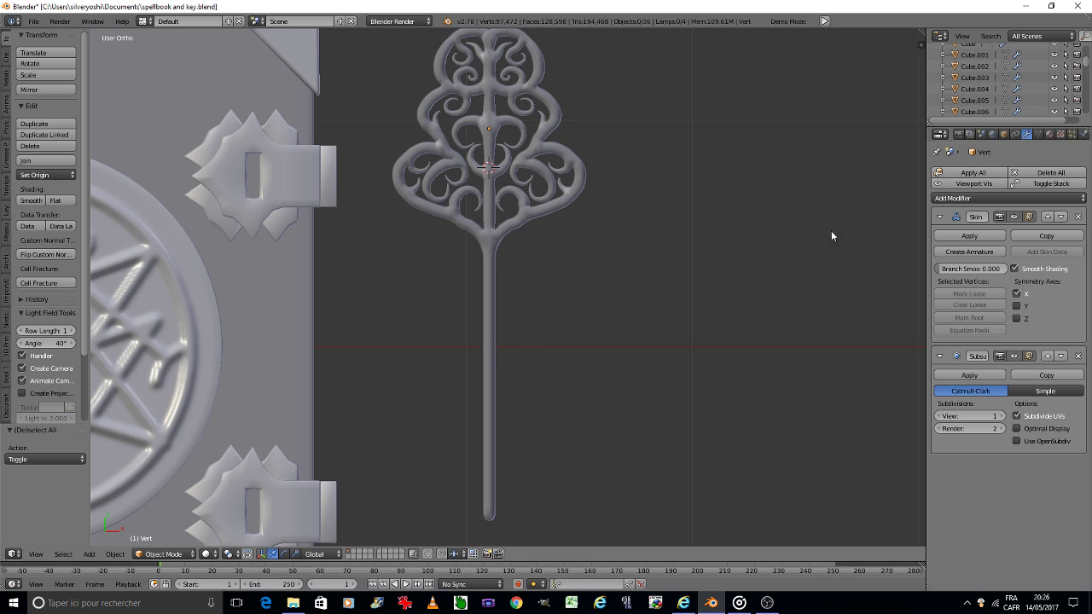
Apply the key's Skin modifier and raise the Subdivision Surface viewport level to 2.
click(953, 240)
key(Tab)
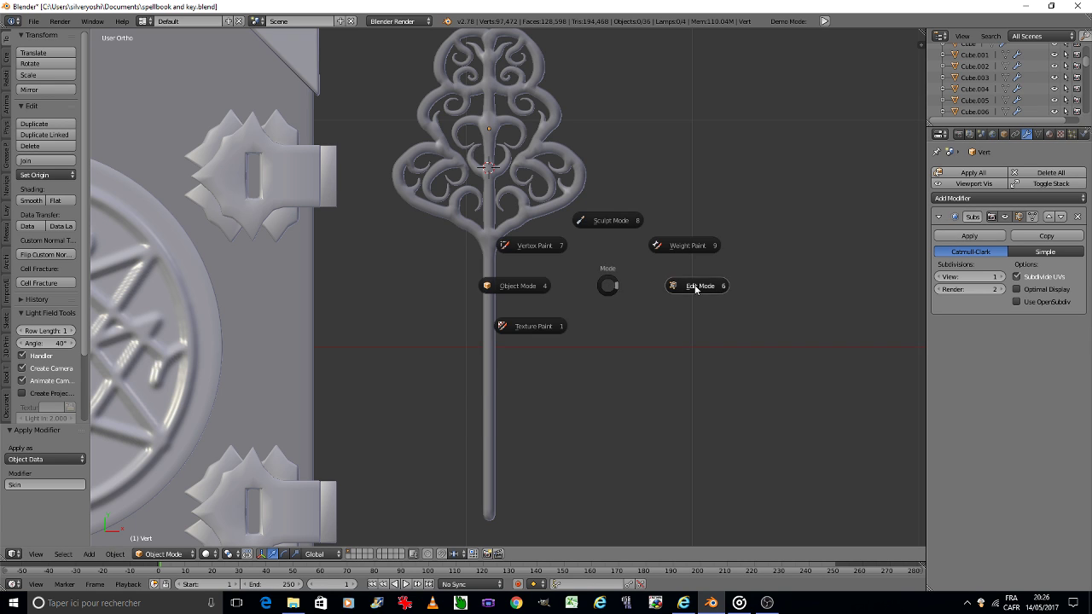
click(693, 285)
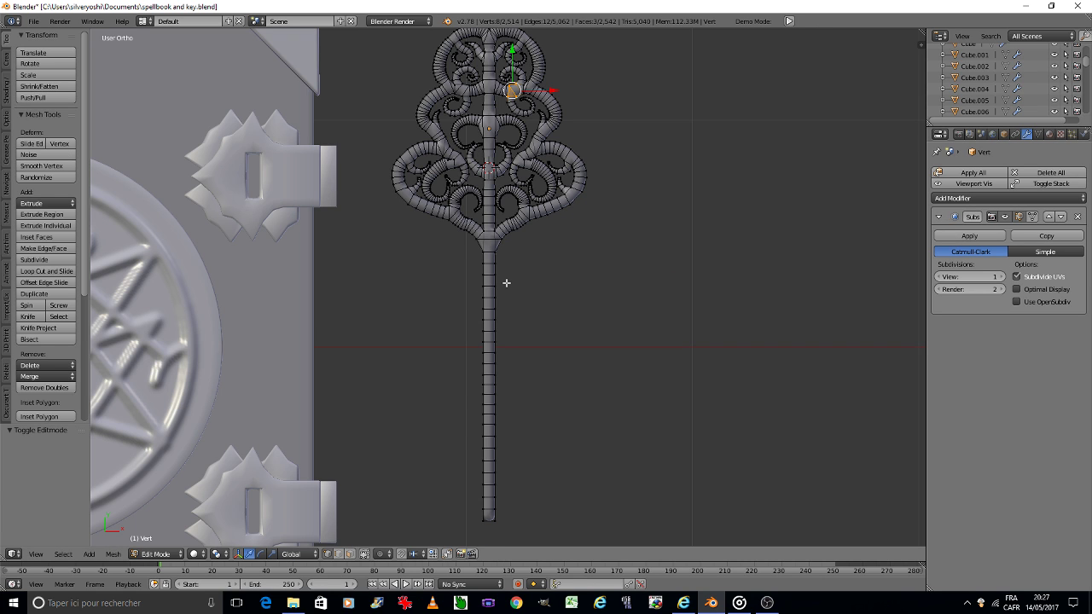
click(1002, 278)
key(Tab)
click(615, 284)
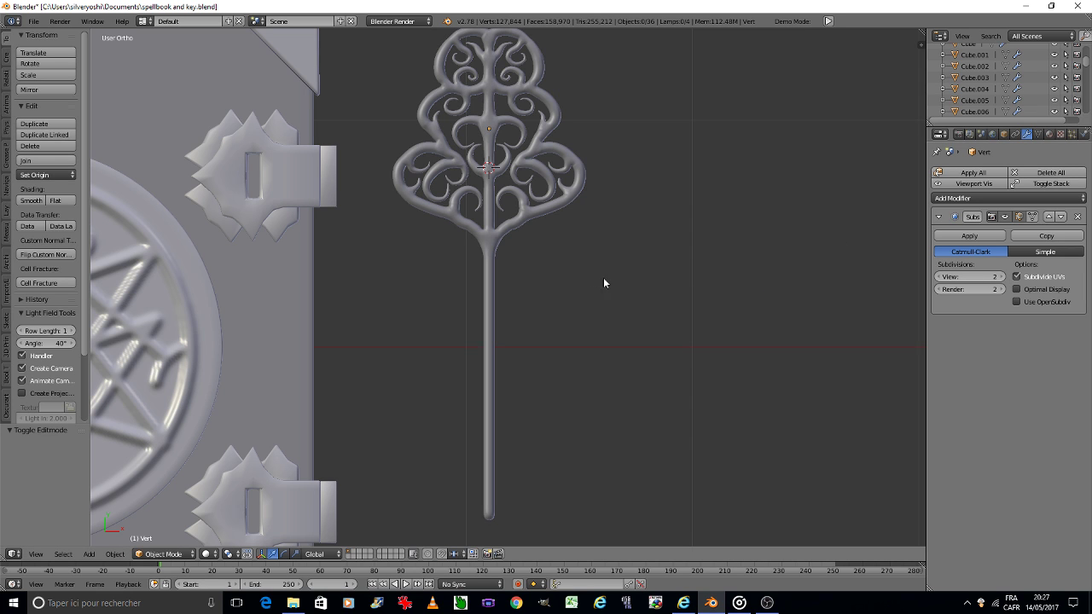
scroll(570, 270, down, 2)
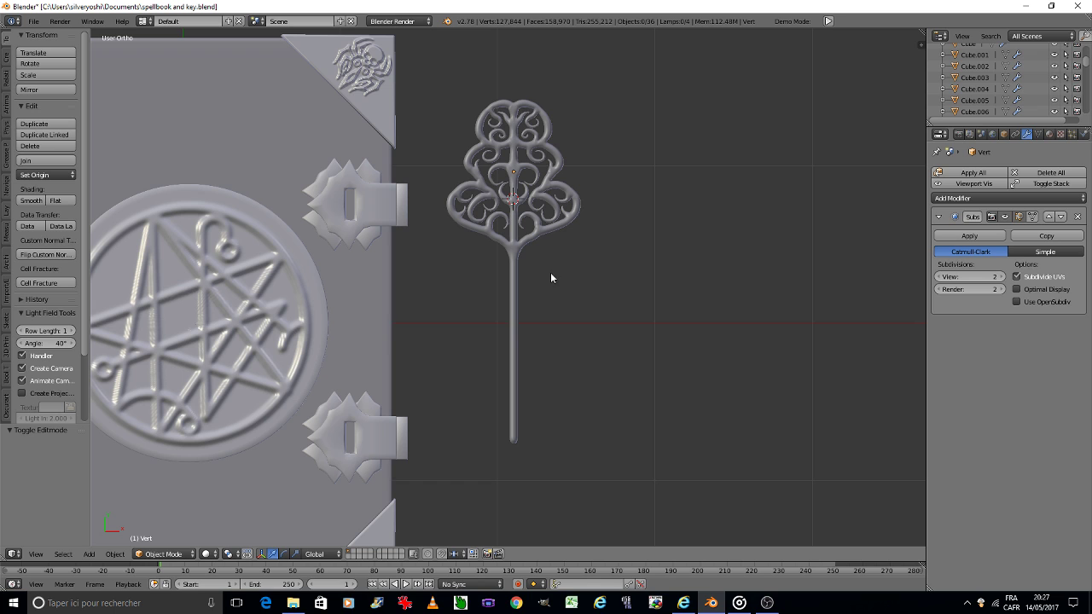
In Edit Mode, loop-cut a new edge loop across the shaft and slide it into place.
key(Tab)
click(628, 279)
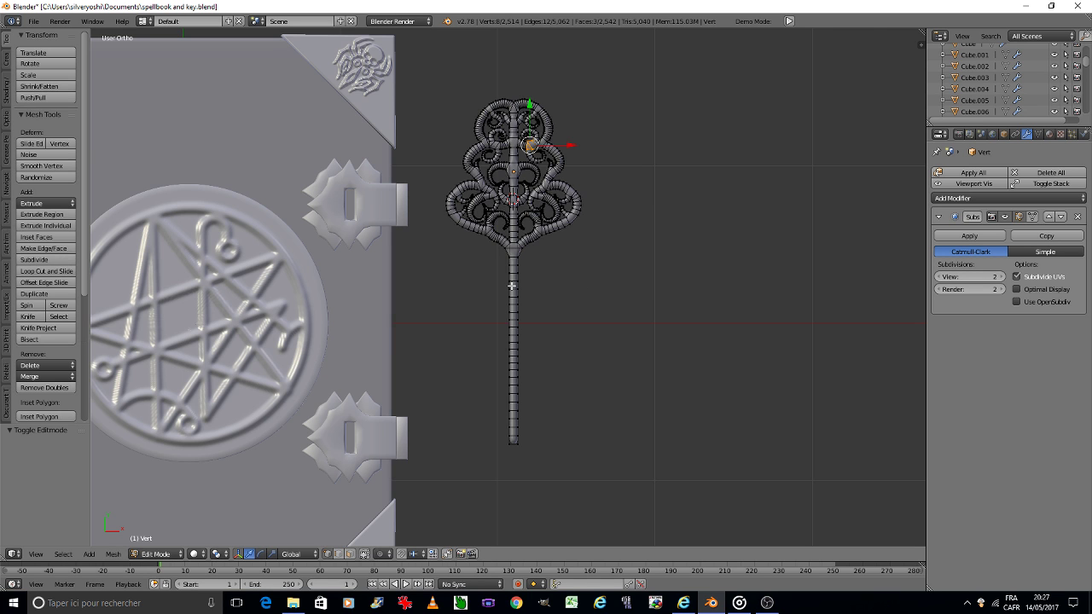
scroll(512, 286, up, 3)
scroll(515, 282, up, 2)
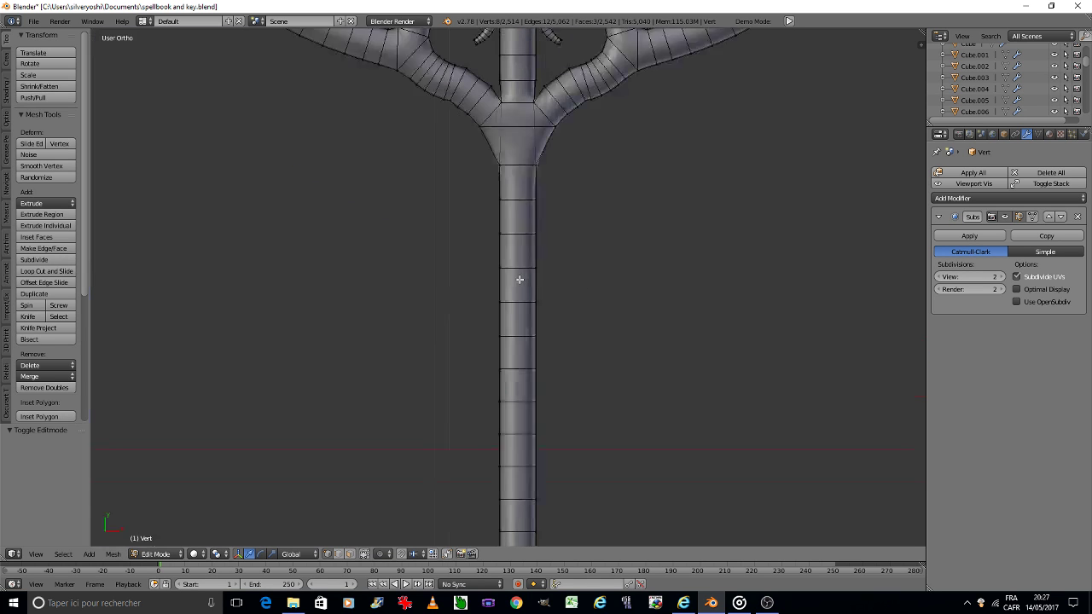
key(ctrl+r)
click(500, 201)
click(493, 272)
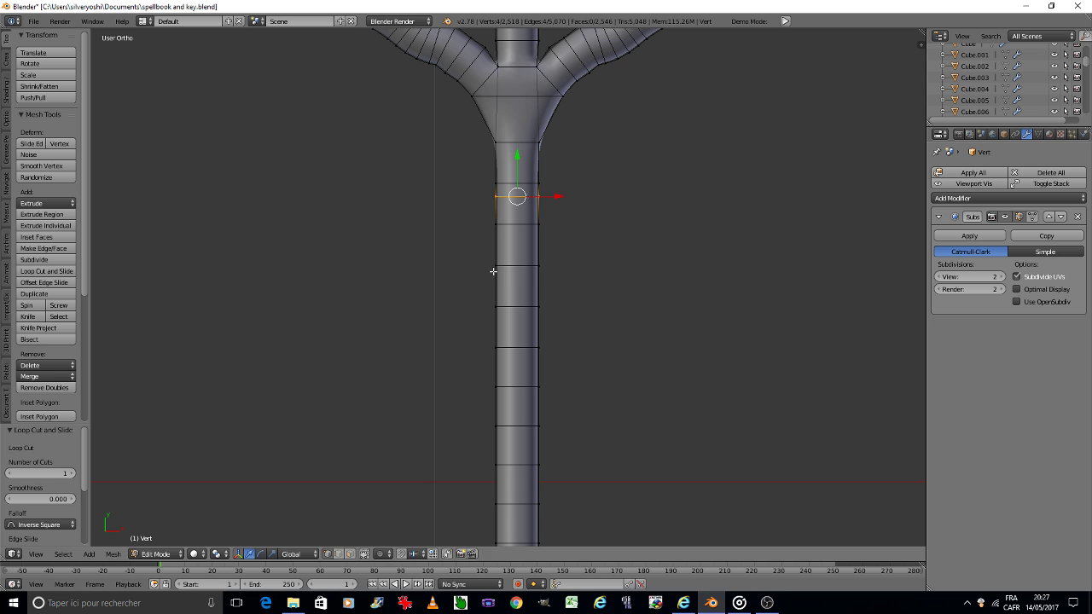
key(g)
key(g)
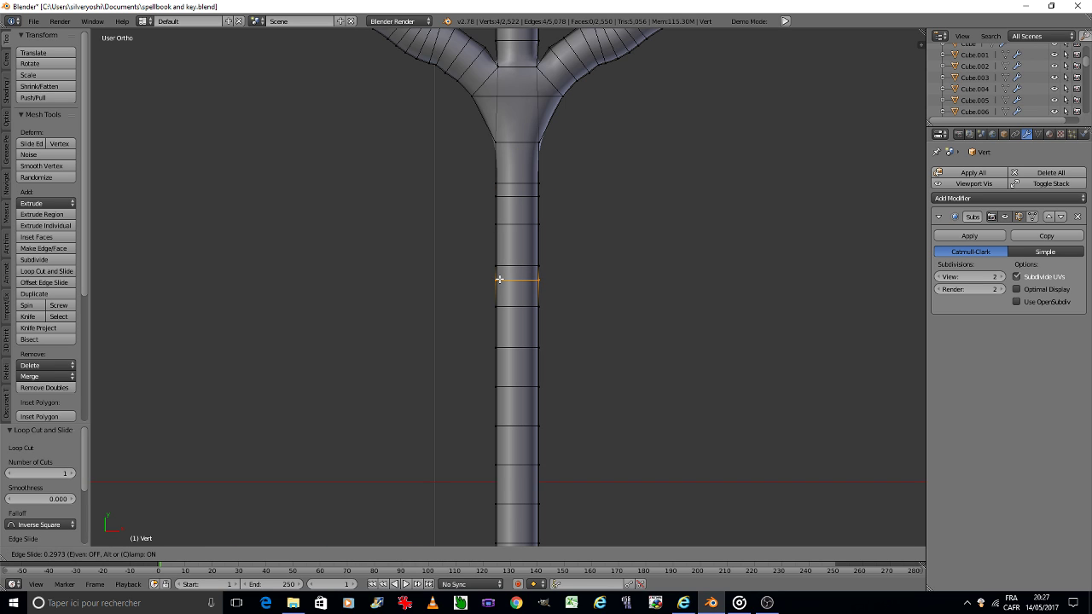
click(499, 279)
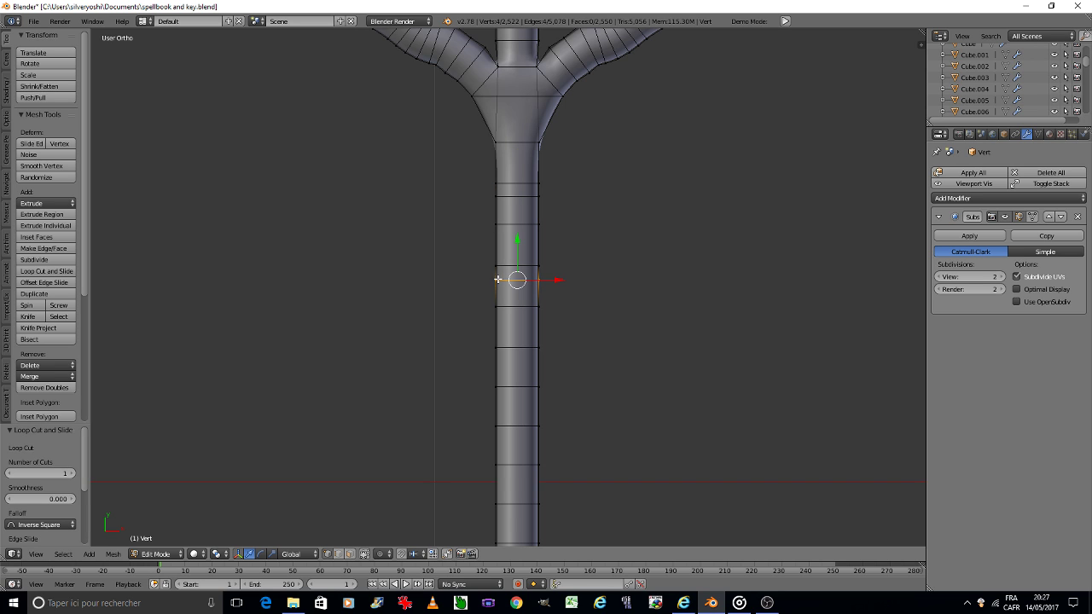
With X-ray on, box-select the two shaft edge loops and scale them out into rings, excluding Y.
click(350, 554)
key(b)
drag(469, 185, 541, 193)
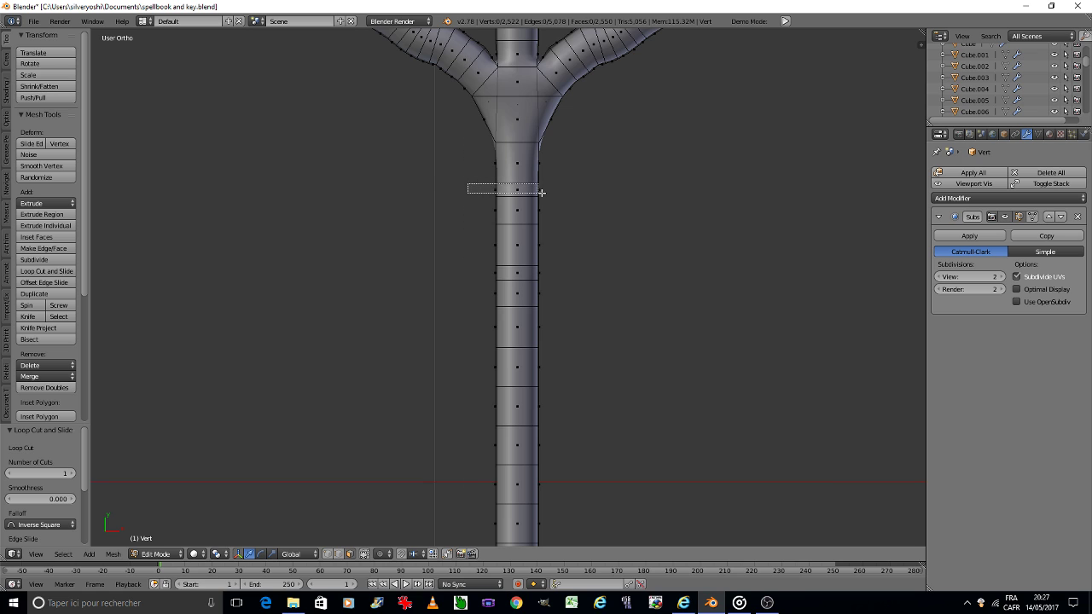
key(b)
drag(466, 269, 565, 278)
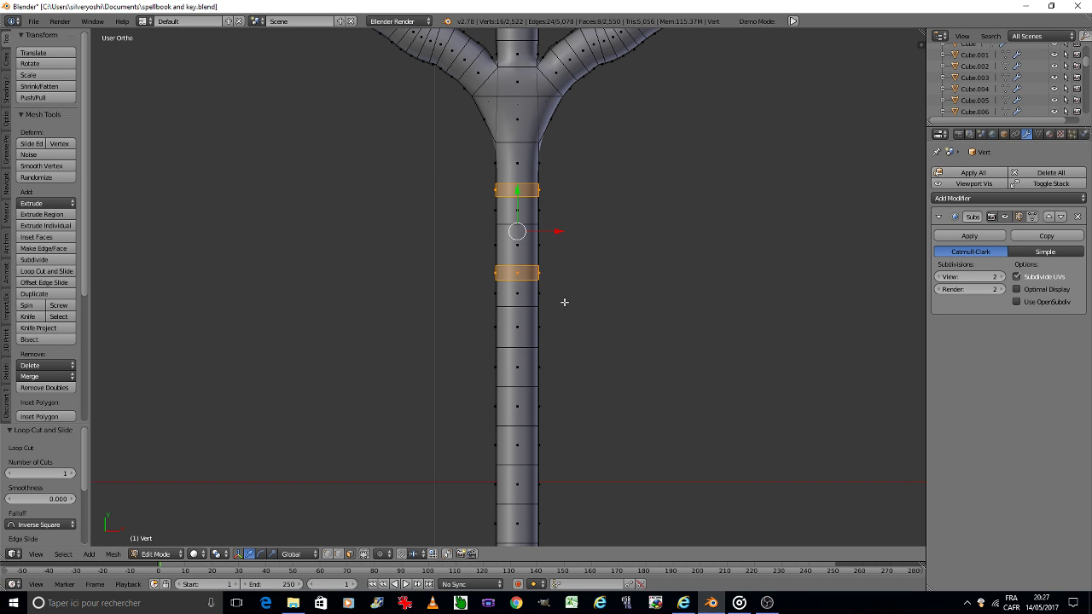
key(s)
key(shift+y)
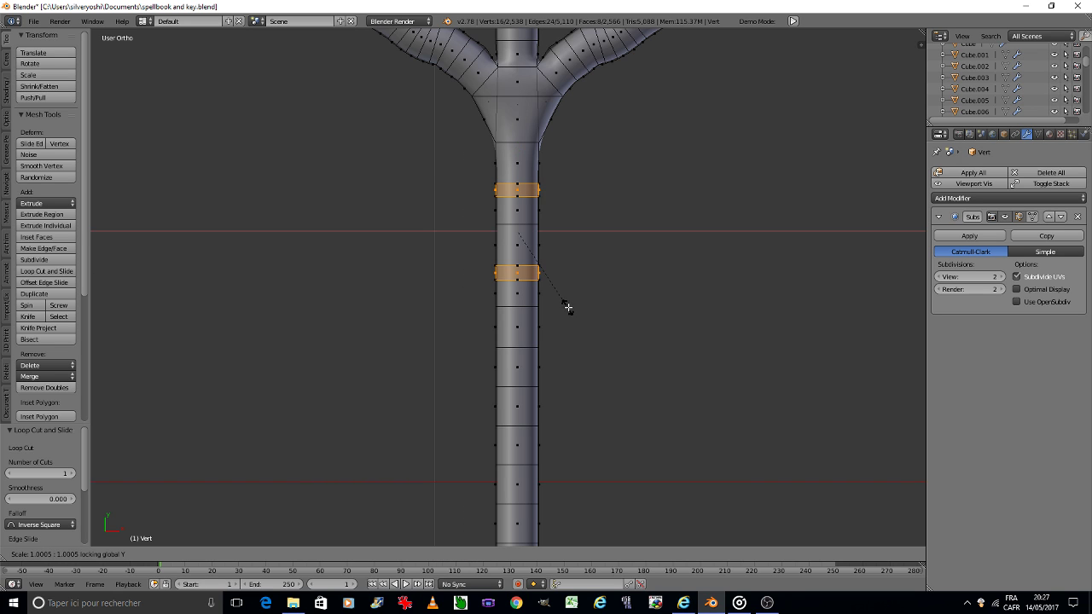
click(606, 331)
Return to Object Mode and save the blend file.
key(Tab)
click(556, 334)
key(ctrl+s)
Overwrite the saved blend file and frame the whole key in the view.
click(554, 331)
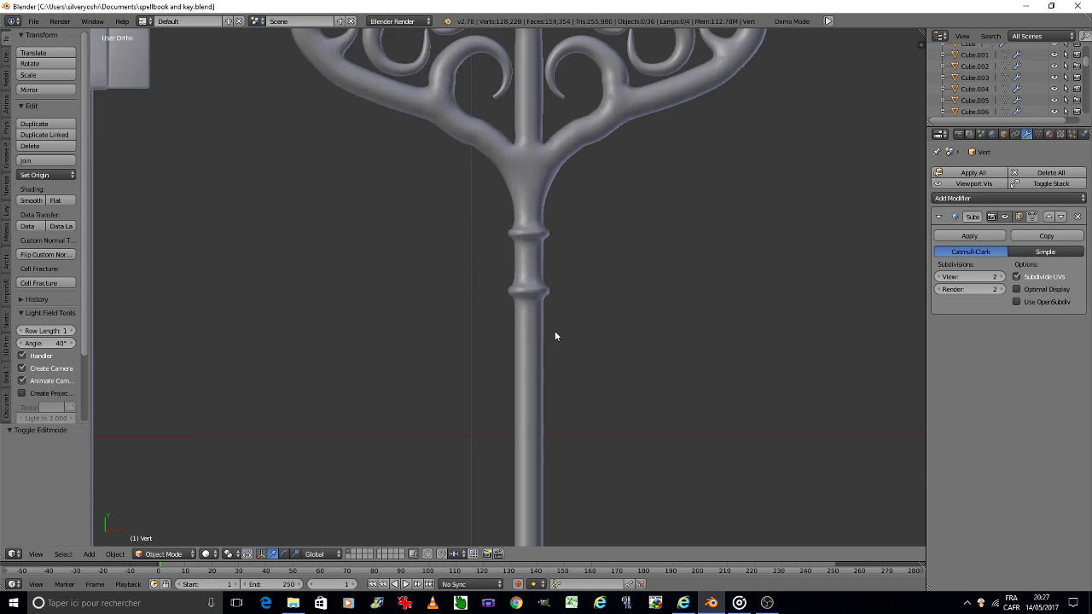
scroll(554, 335, down, 6)
shift+middle_drag(557, 336, 557, 263)
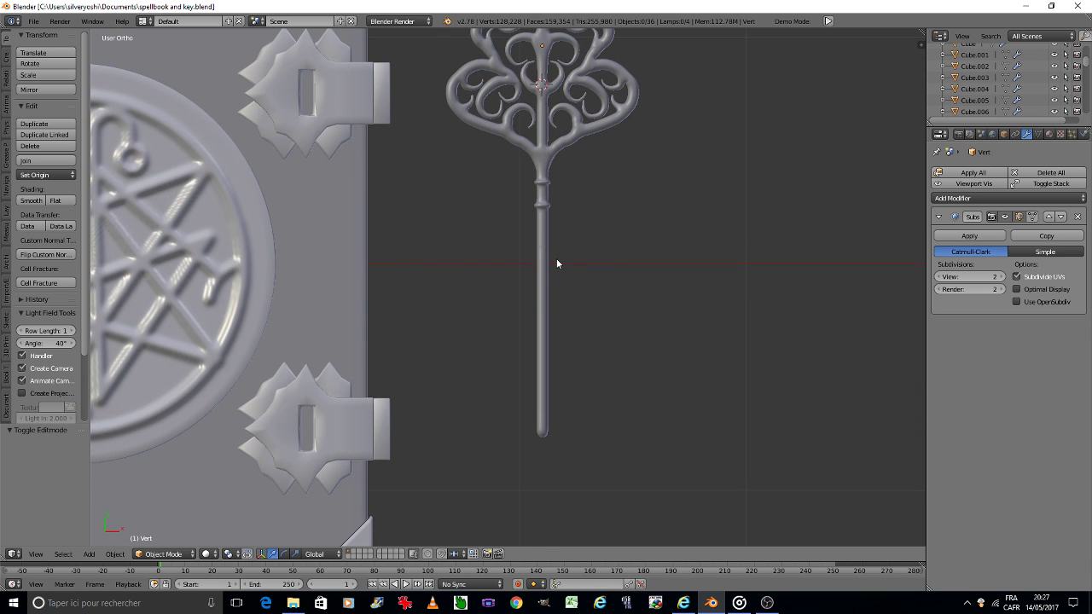
key(Tab)
click(634, 262)
key(ctrl+s)
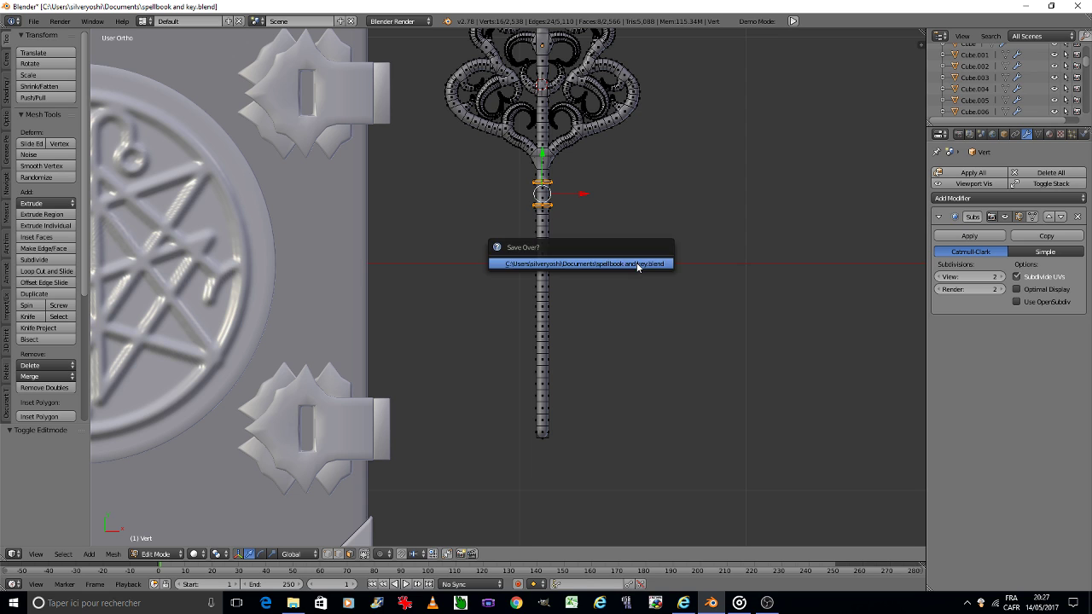
click(637, 267)
key(Tab)
click(564, 265)
scroll(563, 264, down, 4)
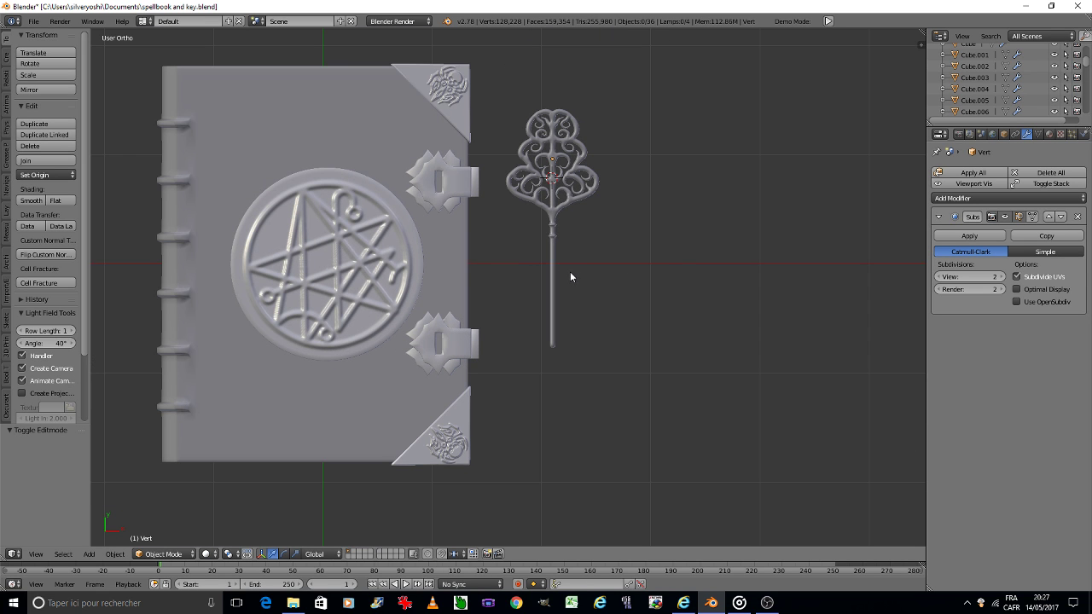
scroll(569, 271, up, 3)
scroll(568, 271, up, 1)
scroll(531, 250, up, 1)
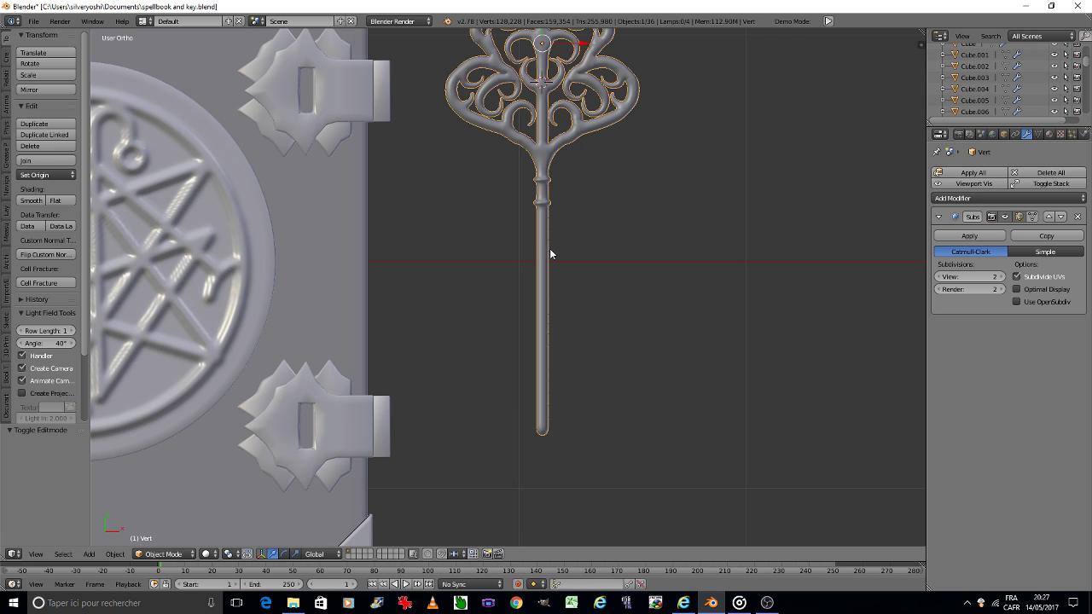
Move the key up 0.505 along the Y axis and center its shaft in view.
key(g)
key(y)
click(553, 138)
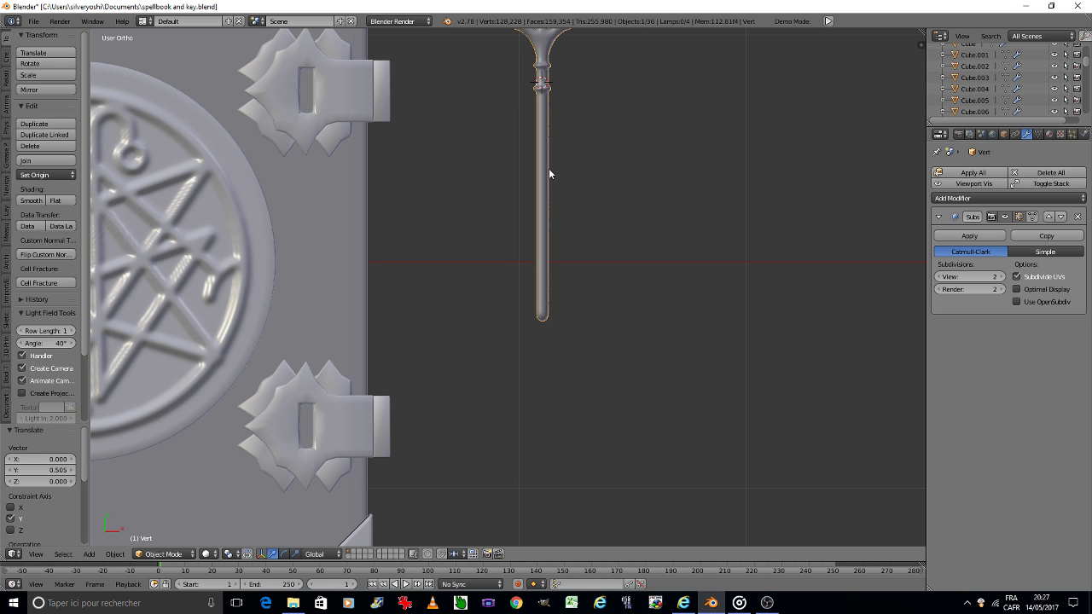
scroll(422, 284, up, 2)
scroll(424, 288, up, 1)
shift+middle_drag(429, 287, 492, 282)
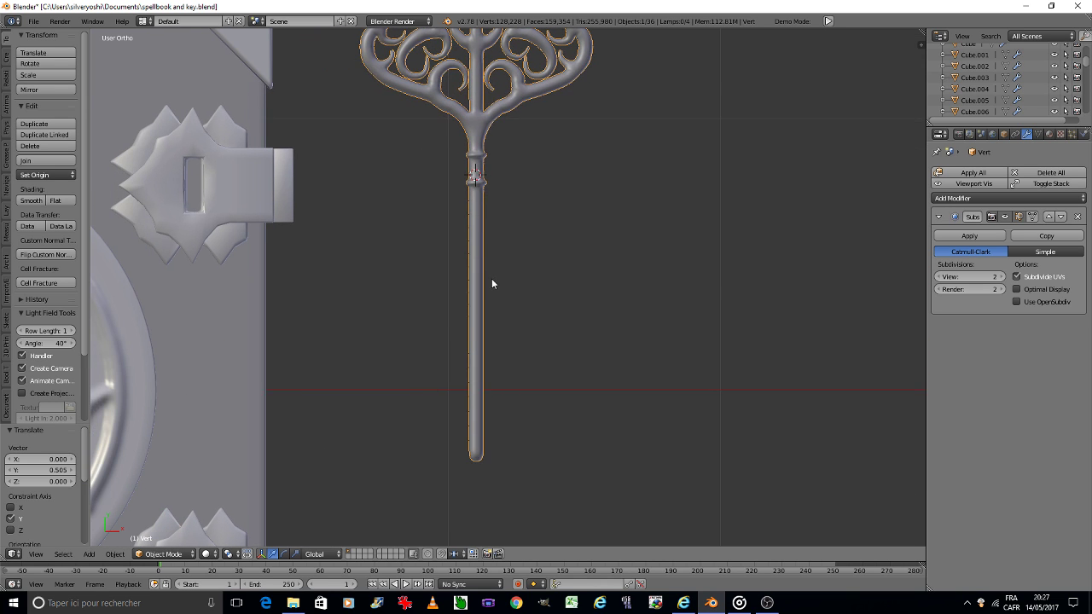
Box-select a section near the bottom of the shaft and scale it wider, excluding Y, into a grip.
key(Tab)
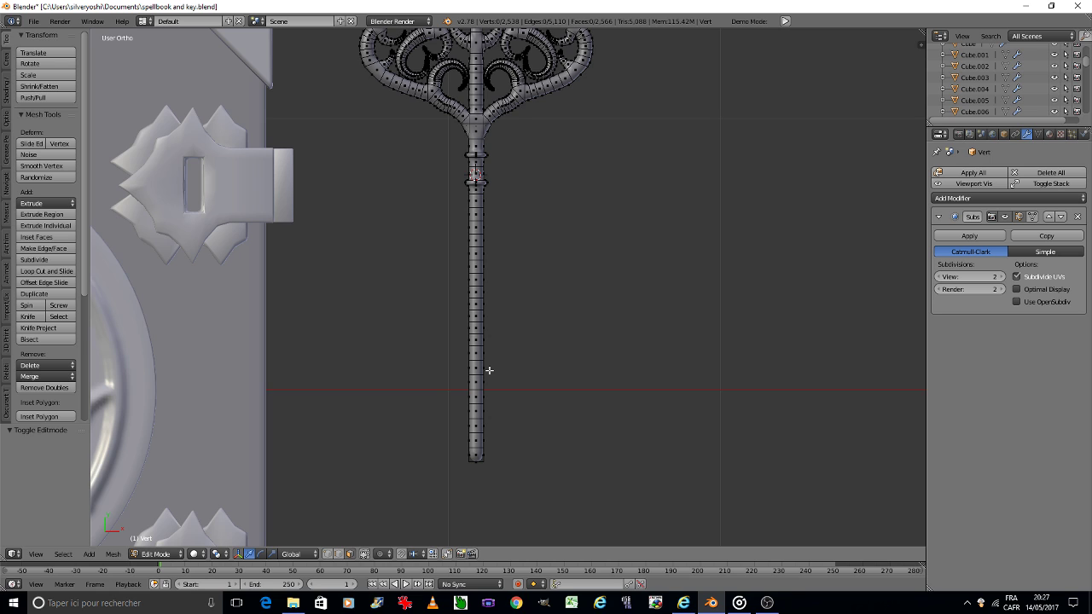
scroll(490, 372, up, 1)
key(a)
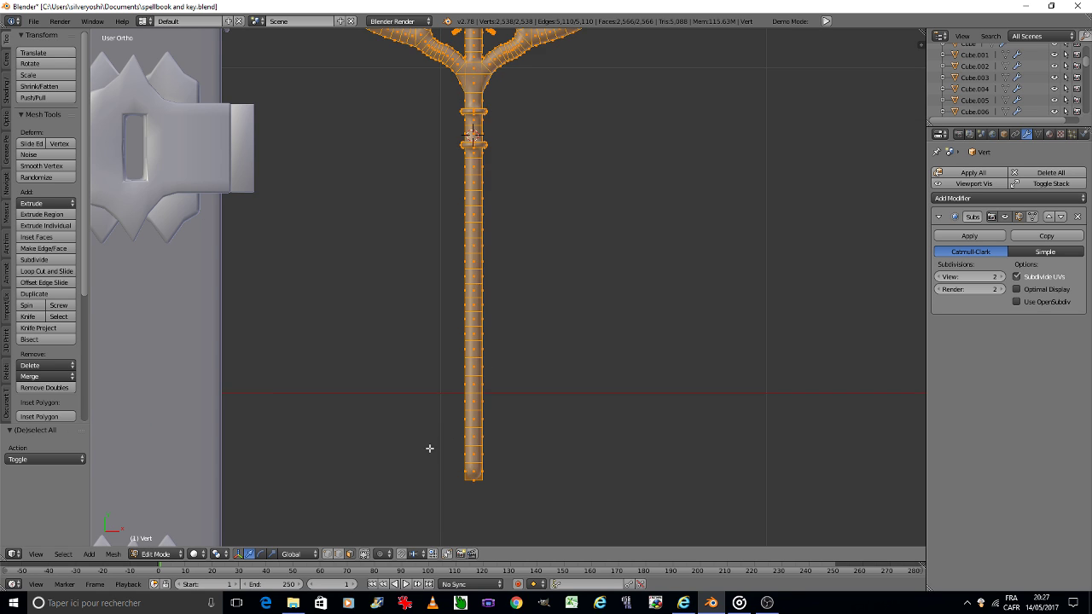
key(a)
key(b)
drag(455, 366, 489, 436)
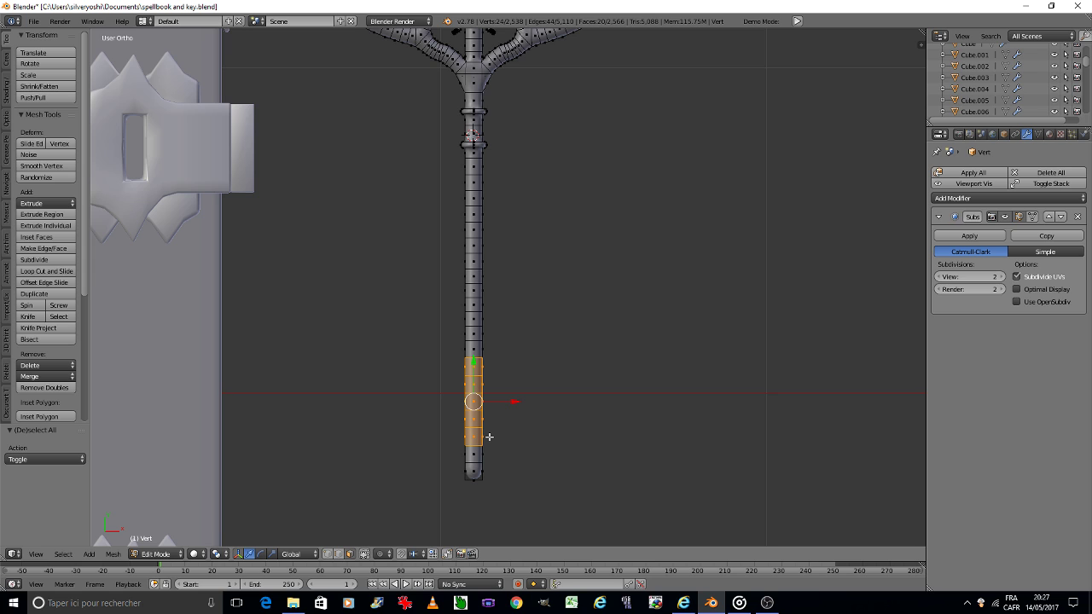
key(s)
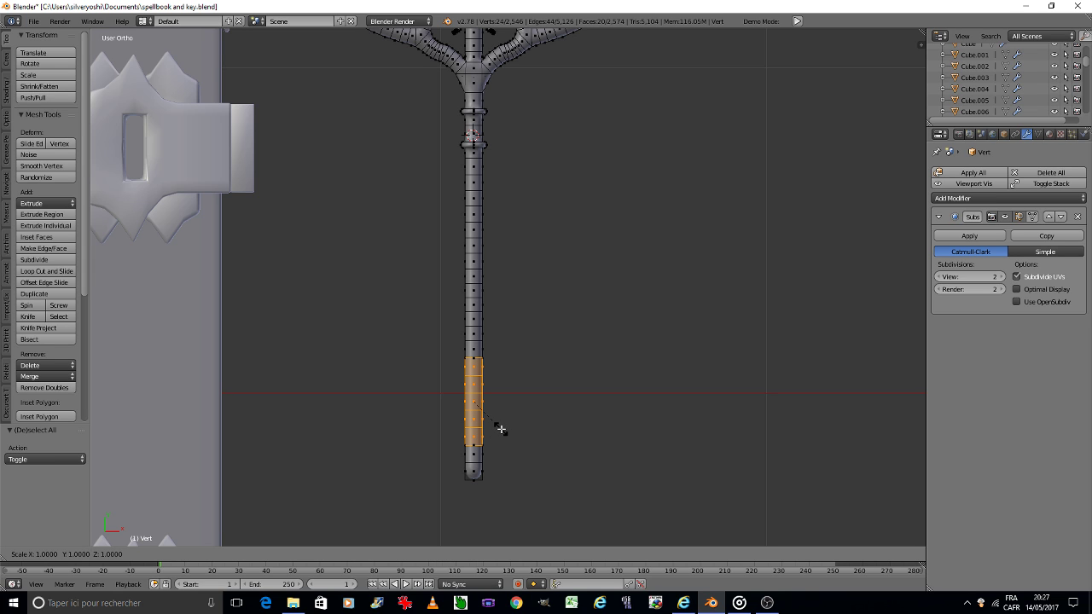
key(shift+y)
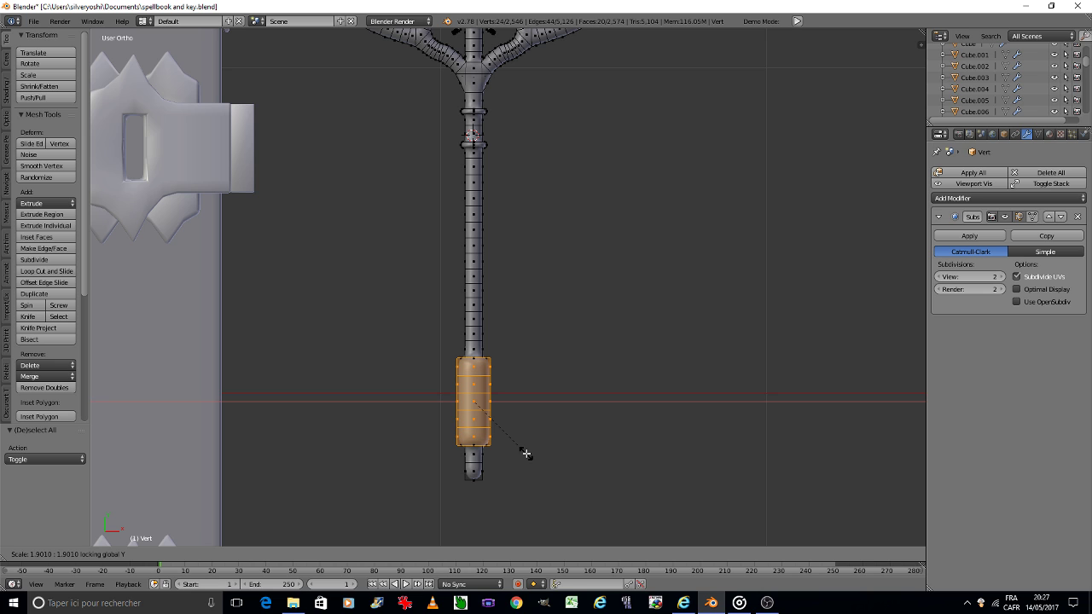
click(517, 449)
Return to Object Mode and deselect the key.
key(Tab)
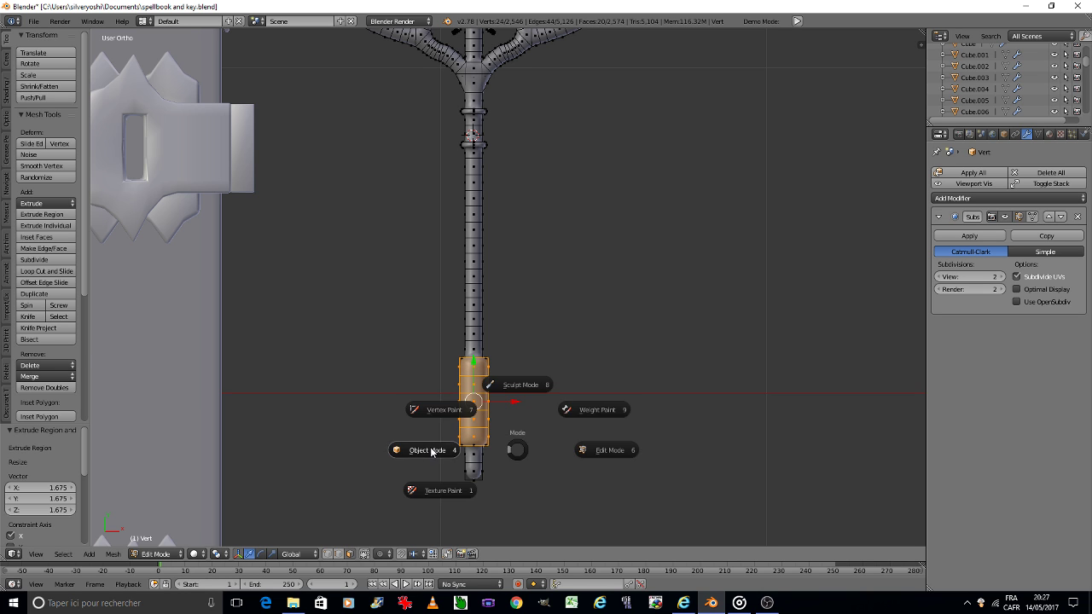
click(429, 449)
scroll(431, 450, down, 3)
key(a)
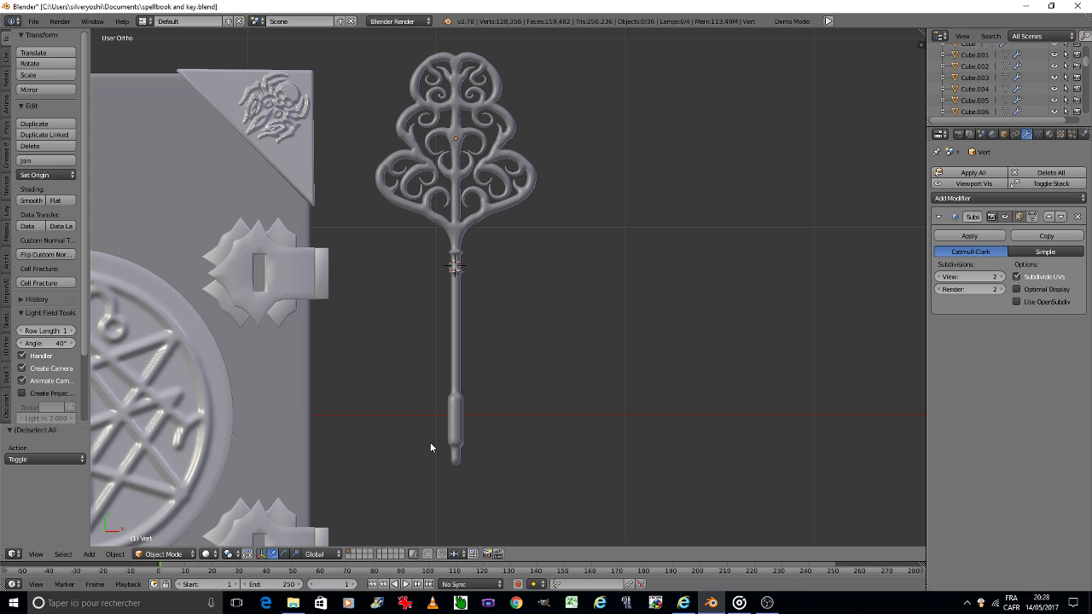
Clear the key's vertex selection and go back into Edit Mode on the key.
key(Tab)
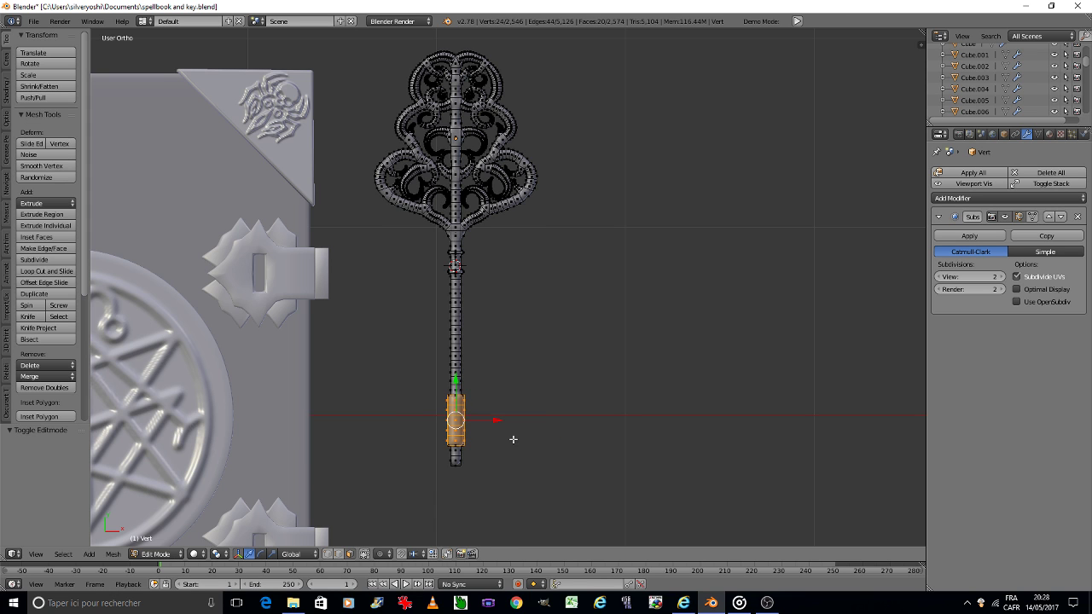
key(a)
key(Tab)
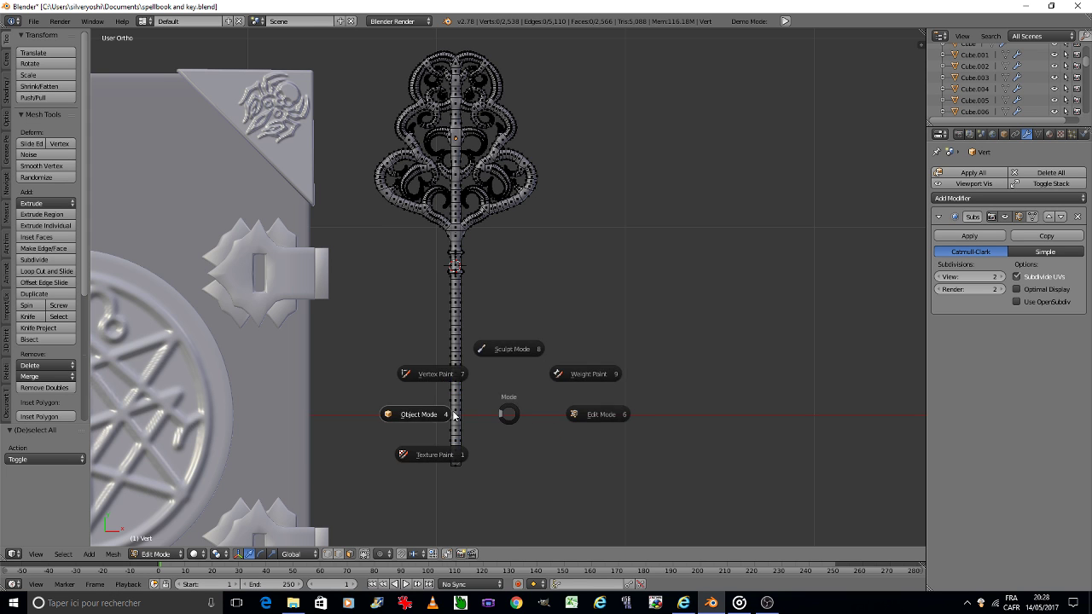
click(450, 410)
key(Tab)
click(483, 416)
shift+middle_drag(488, 420, 546, 335)
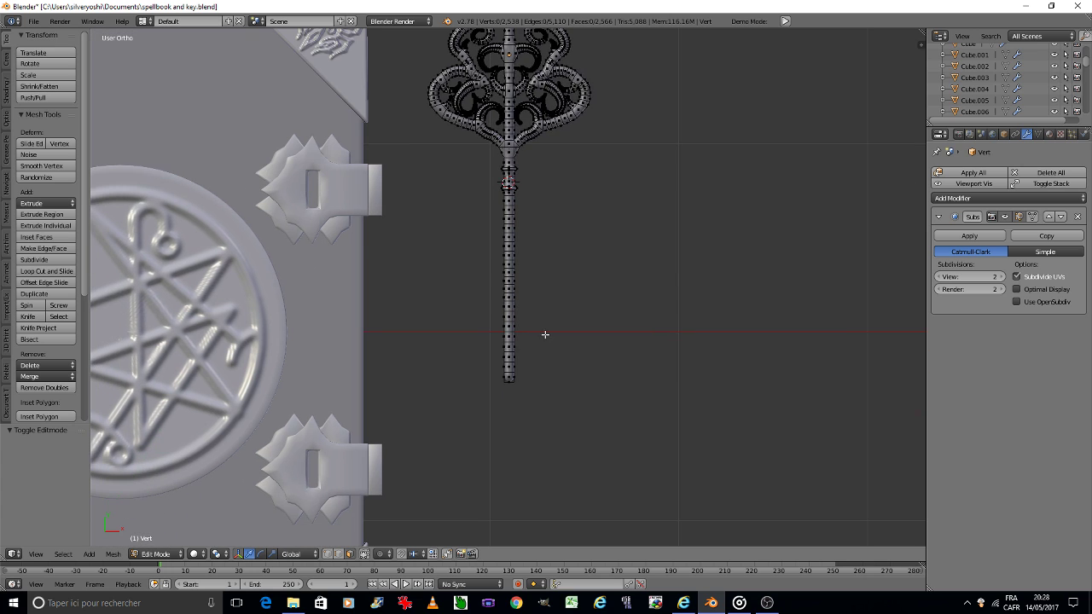
Orbit with numpad 4 and 8 to an edge-on side view, zoom onto the shaft, and open the mode menu.
key(KP_4)
key(KP_4)
key(KP_4)
key(KP_4)
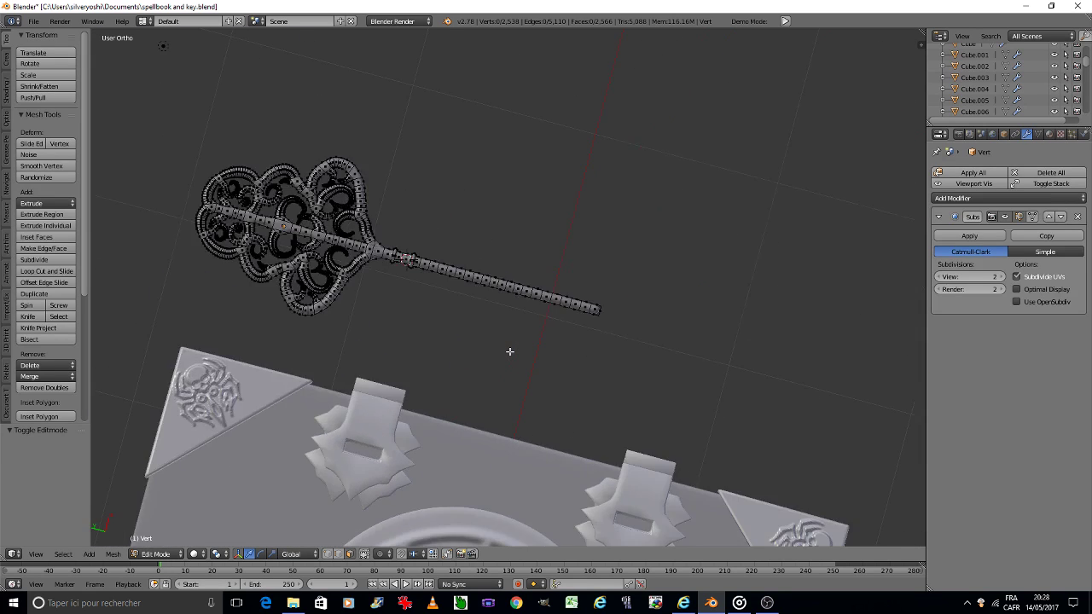
key(KP_4)
key(KP_4)
key(KP_8)
key(KP_8)
key(KP_8)
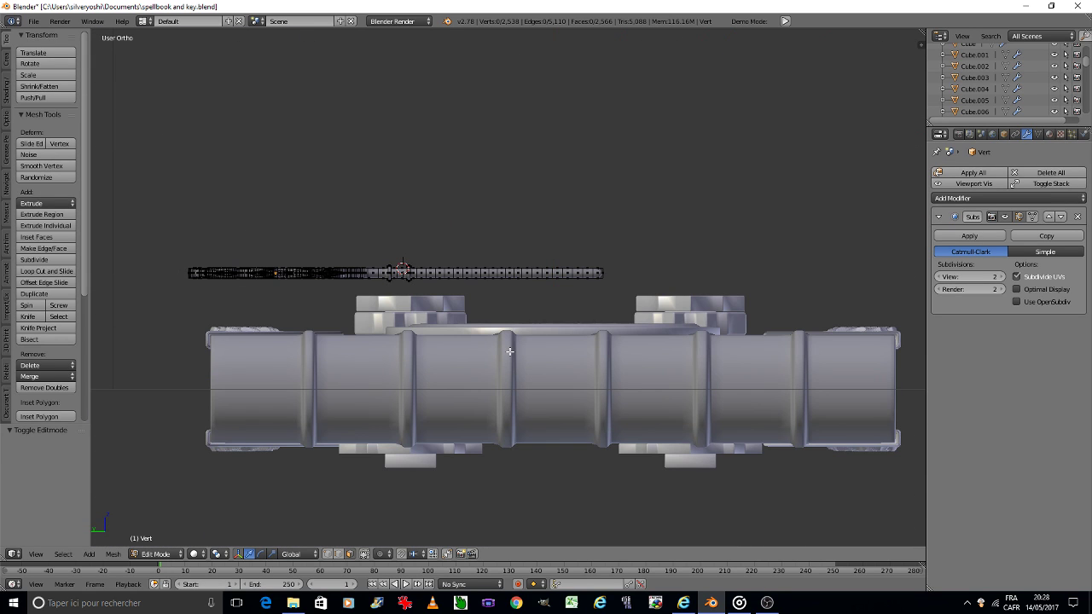
scroll(550, 282, up, 5)
scroll(557, 277, up, 1)
scroll(552, 278, up, 1)
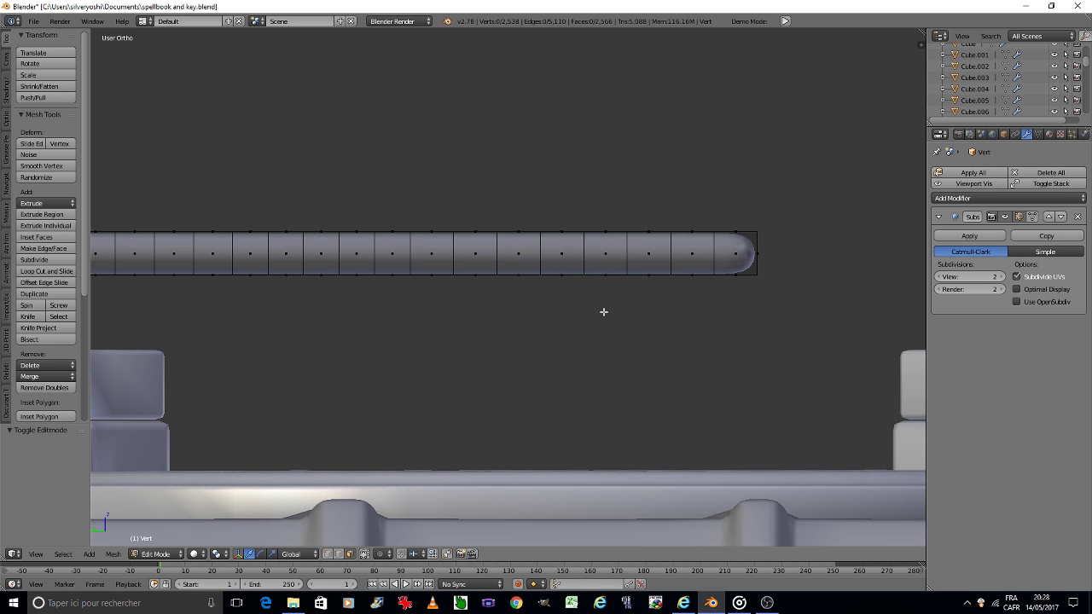
key(Tab)
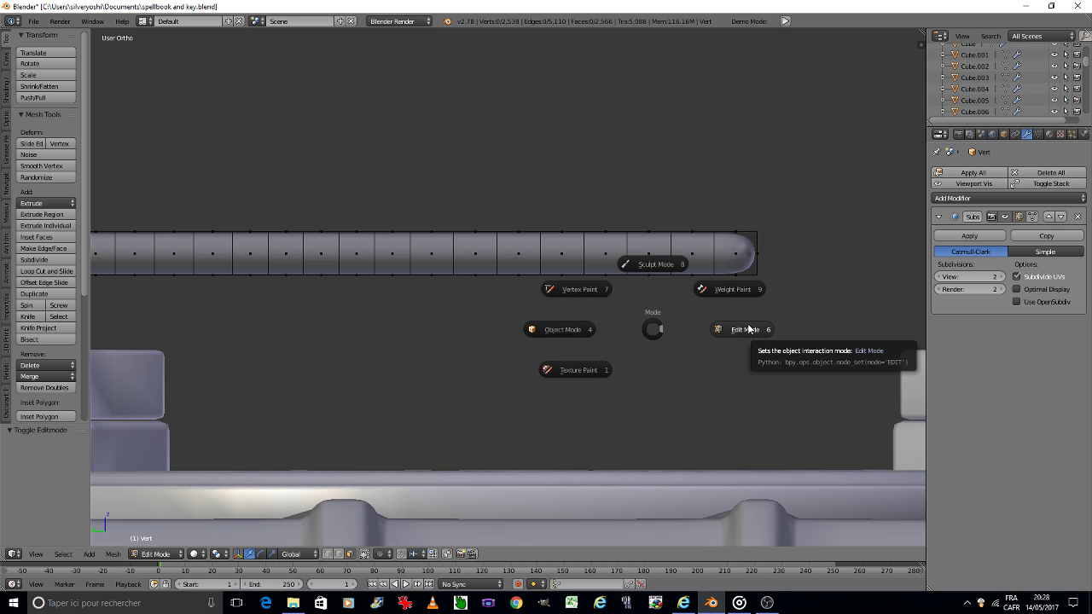
Apply the key's Subdivision Surface modifier and return to Edit Mode on the dense mesh.
click(611, 322)
click(969, 235)
key(Tab)
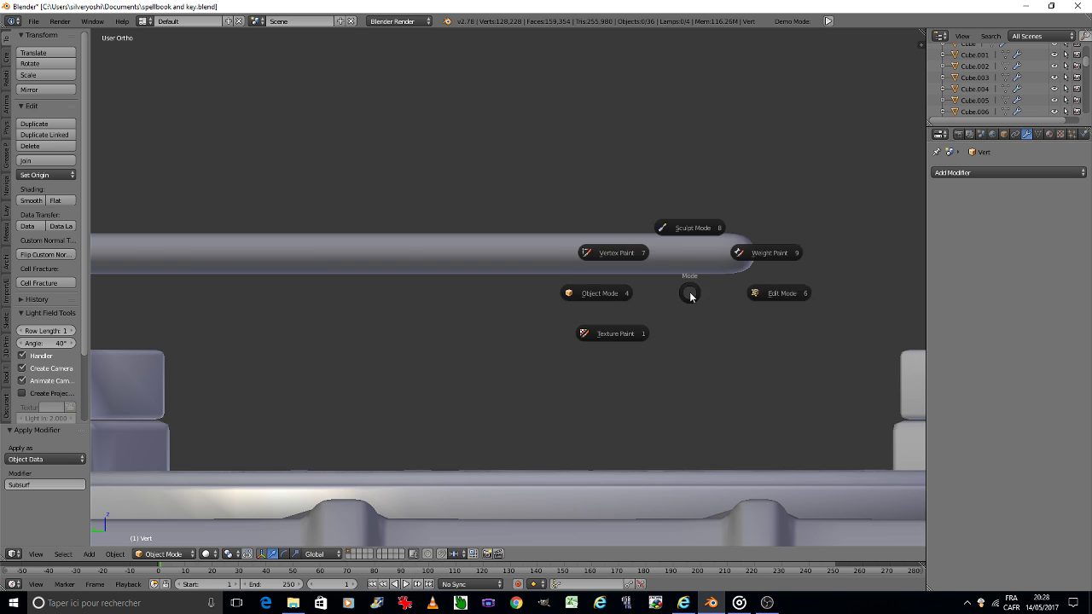
click(597, 255)
In local view, box-select a band of faces along the key's shaft.
key(KP_Divide)
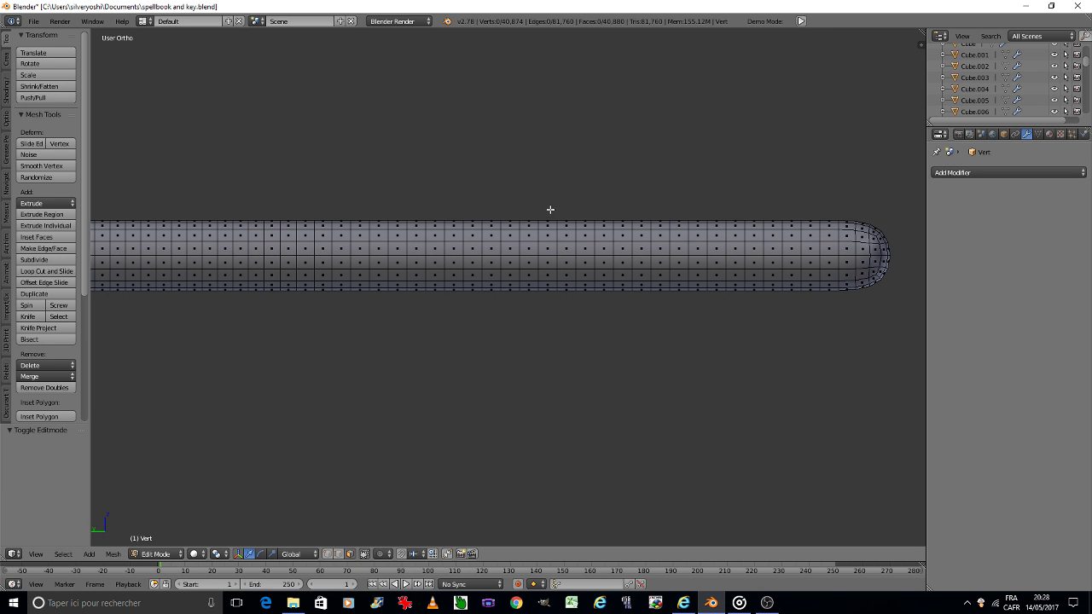
key(c)
key(Escape)
key(b)
drag(450, 248, 741, 262)
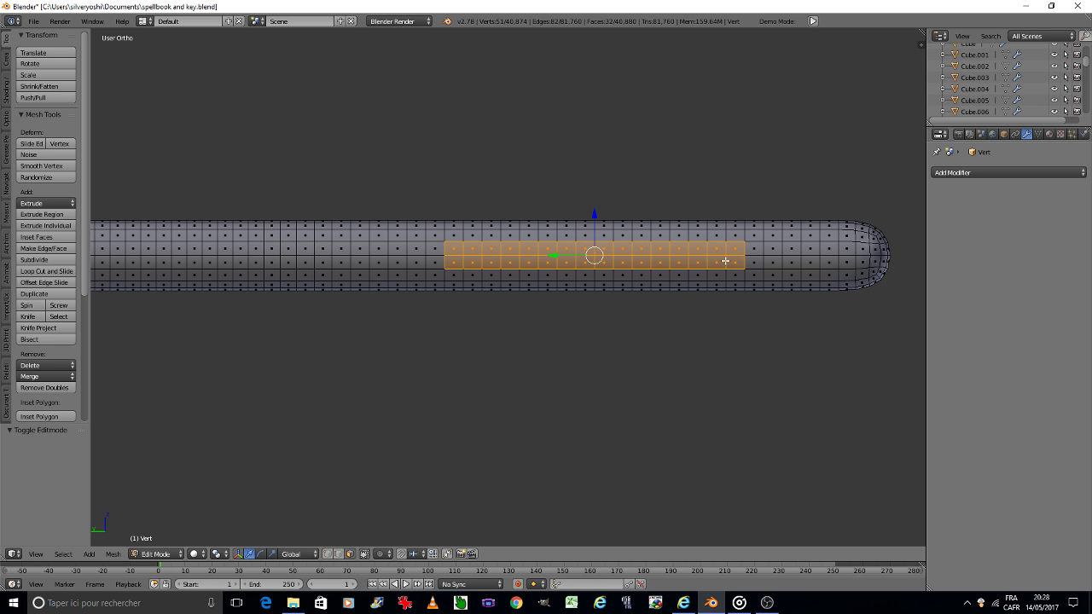
key(KP_Divide)
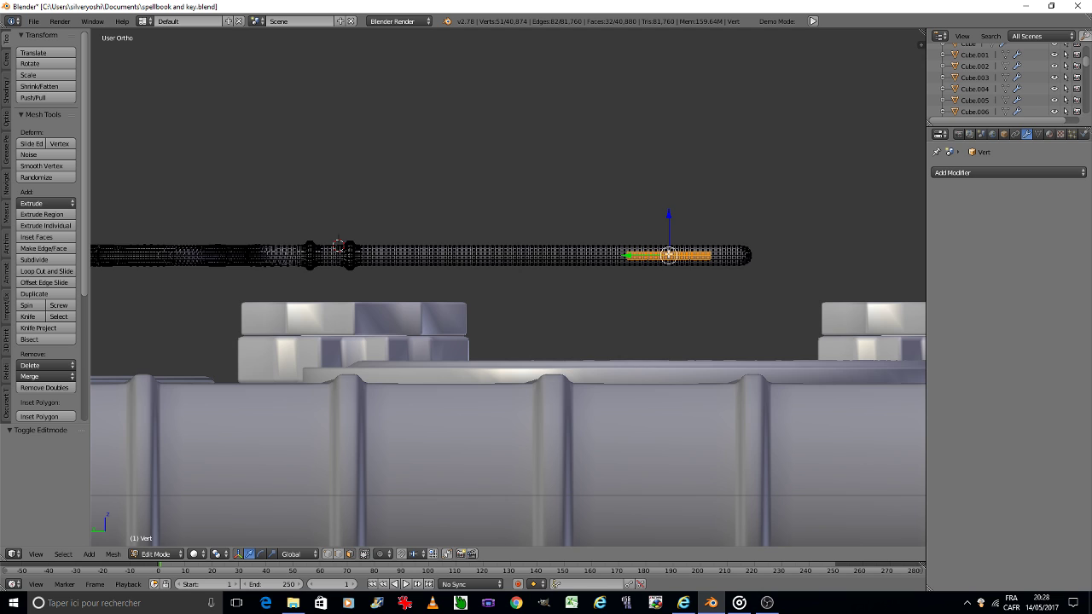
key(KP_Divide)
key(b)
mouse_move(524, 237)
mouse_down()
mouse_move(727, 281)
mouse_move(820, 286)
mouse_up()
Save the blend file and leave local view.
key(ctrl+s)
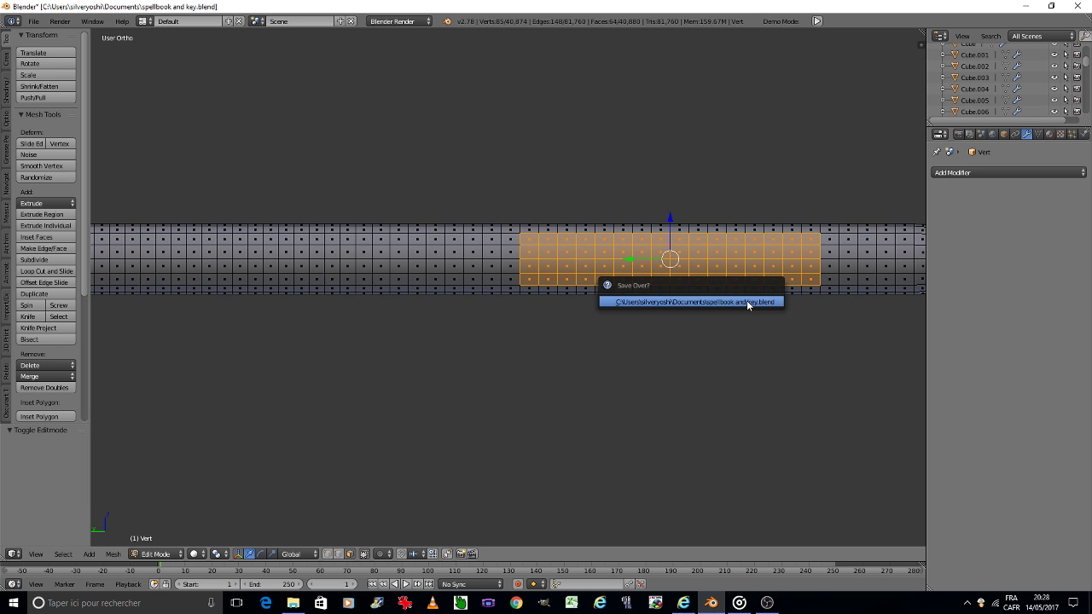
click(747, 303)
key(KP_Divide)
From a top view, extrude the selected edge downward into a tab near the shaft's tip, then show the old-key images.
key(KP_8)
key(KP_8)
key(KP_8)
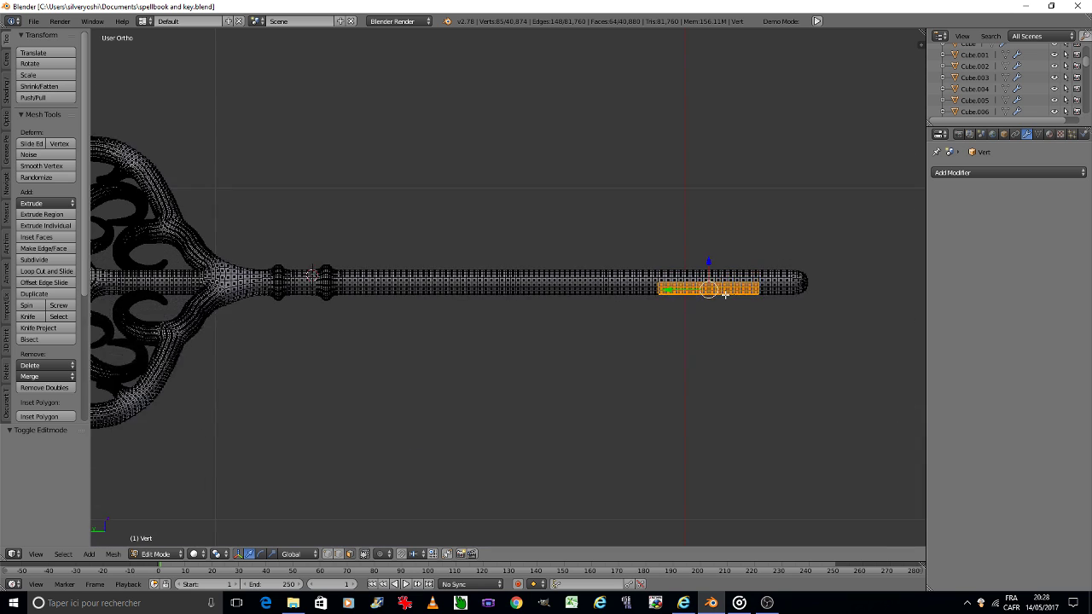
key(KP_8)
key(KP_8)
key(KP_8)
shift+middle_drag(730, 324, 658, 184)
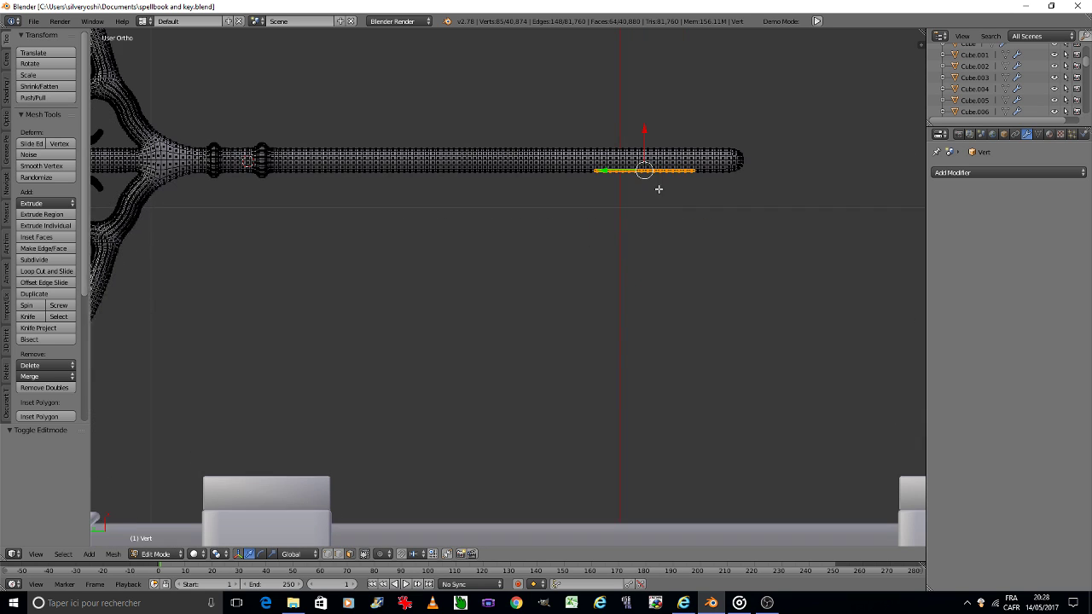
key(e)
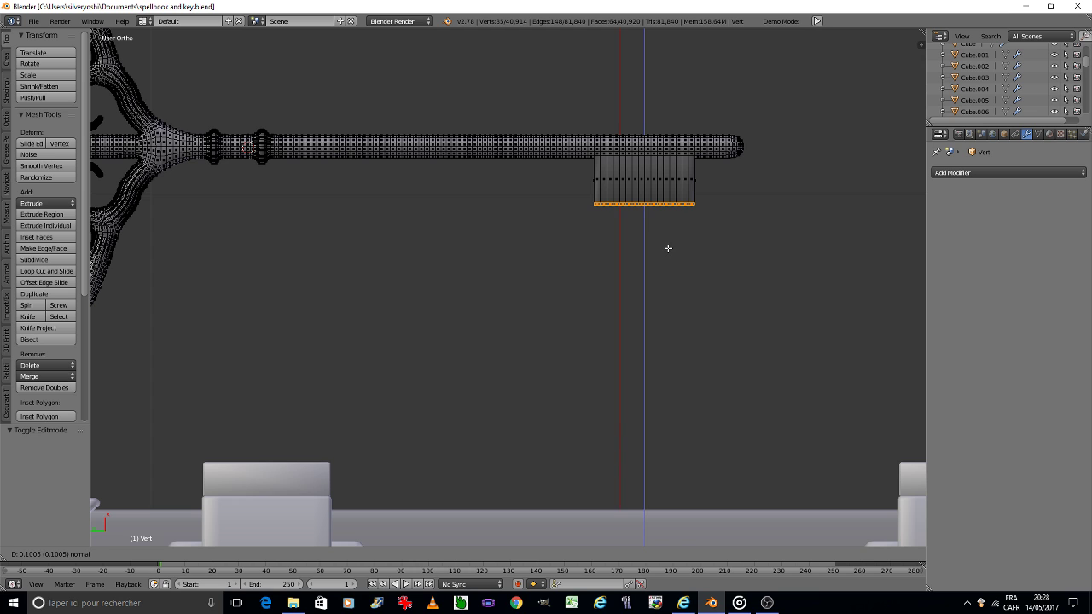
click(658, 248)
click(684, 602)
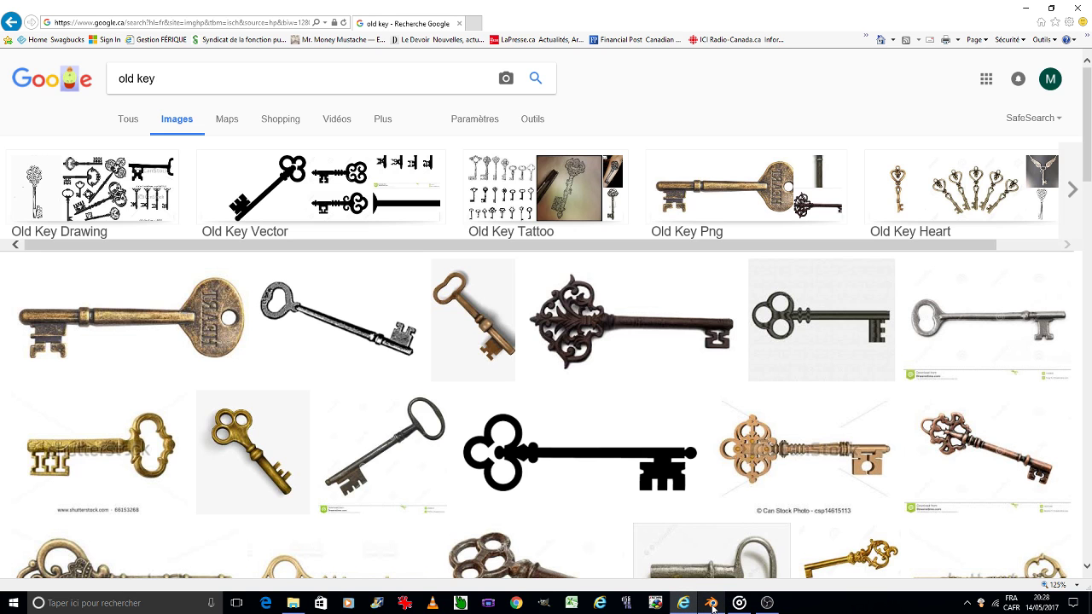
mouse_move(711, 603)
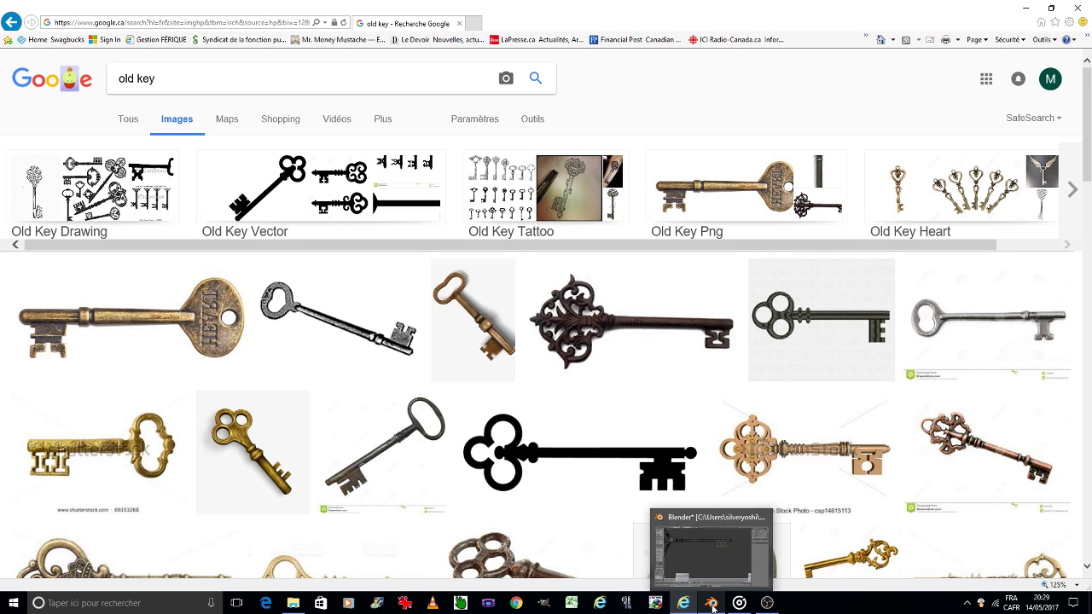
After checking the old-key reference, flatten the selection by scaling it to 0 along X.
click(713, 605)
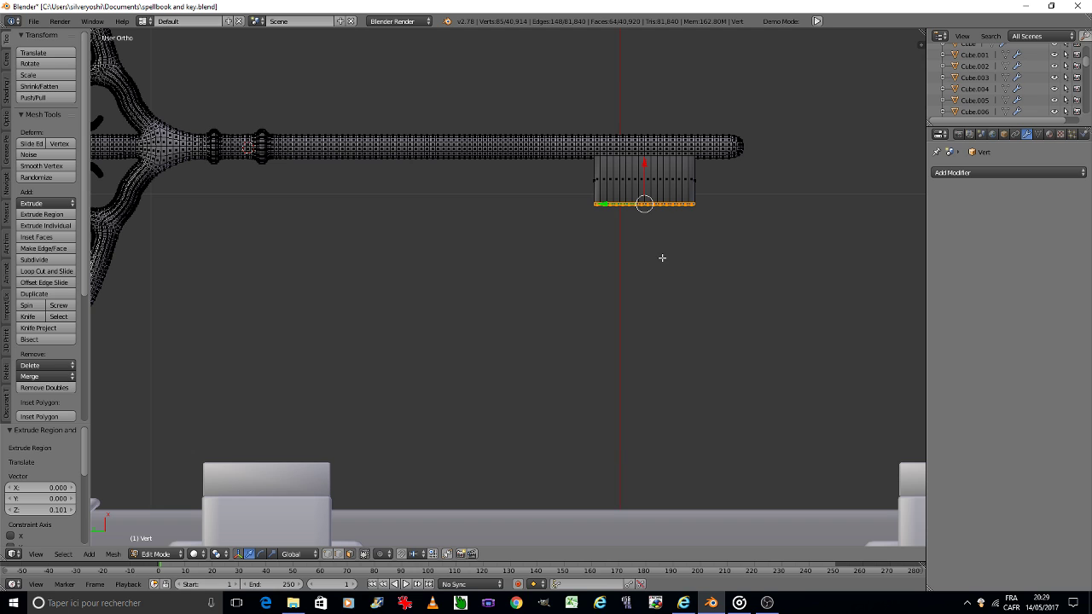
click(712, 606)
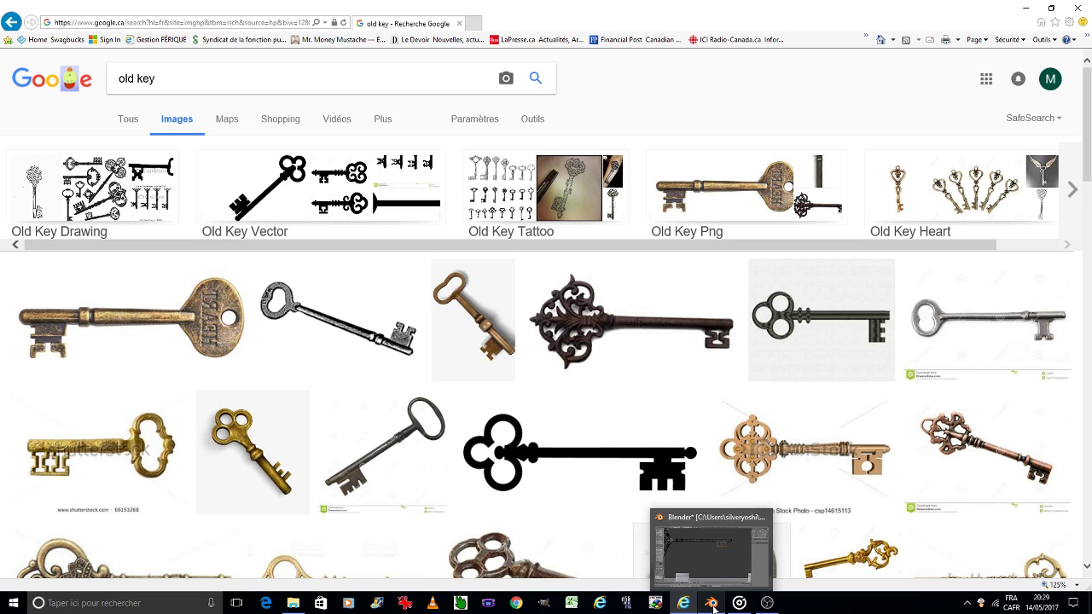
click(712, 606)
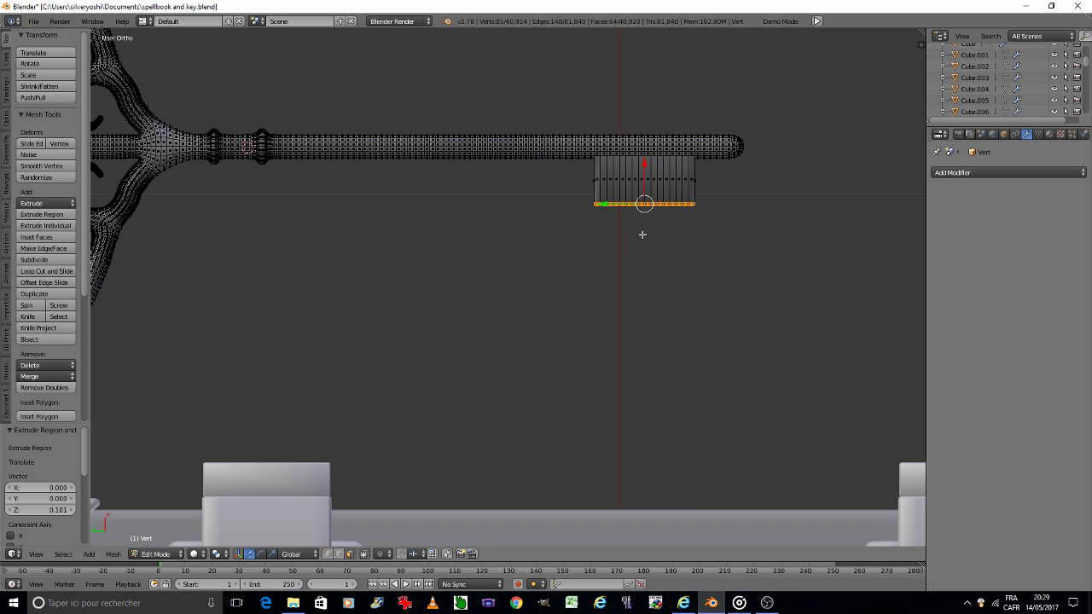
key(KP_2)
key(KP_2)
key(KP_2)
key(KP_2)
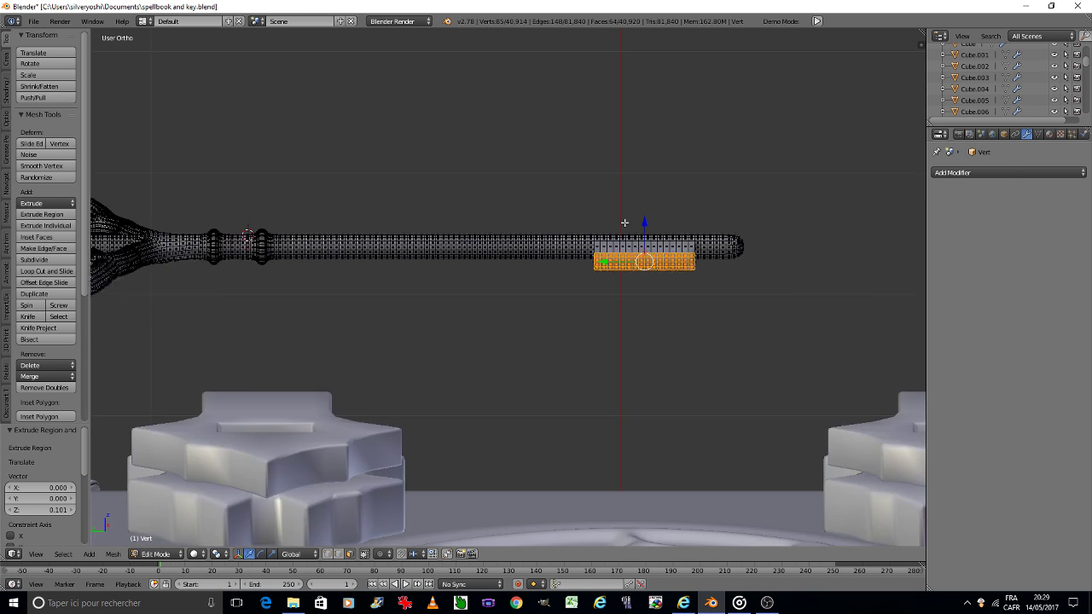
key(KP_2)
key(KP_8)
key(KP_8)
Circle-deselect the outer face columns on both sides, leaving a narrower middle band.
key(KP_8)
key(s)
key(x)
key(0)
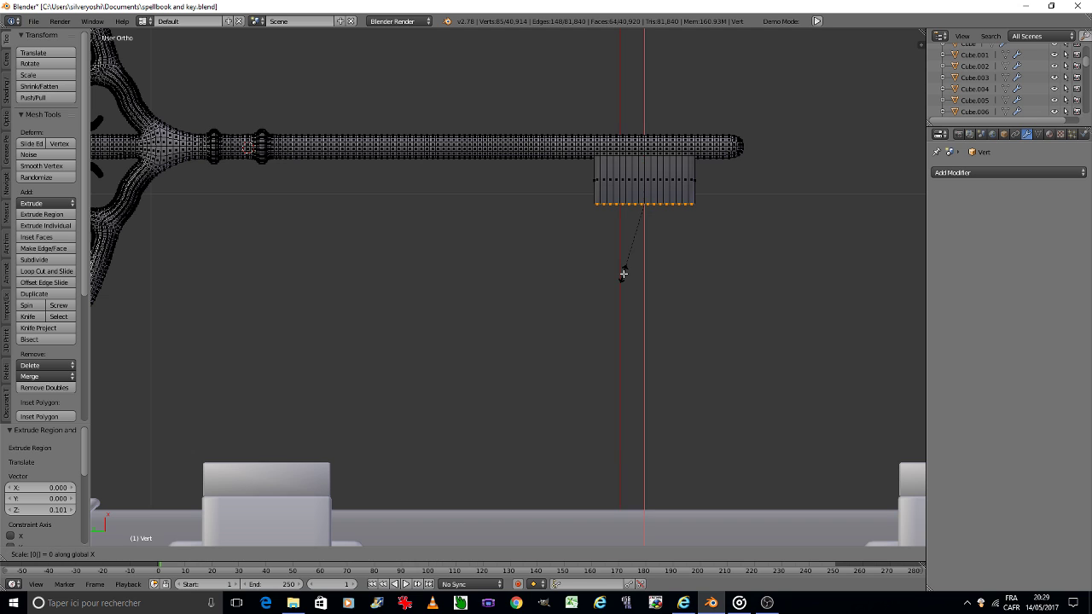
key(Return)
key(KP_8)
key(KP_8)
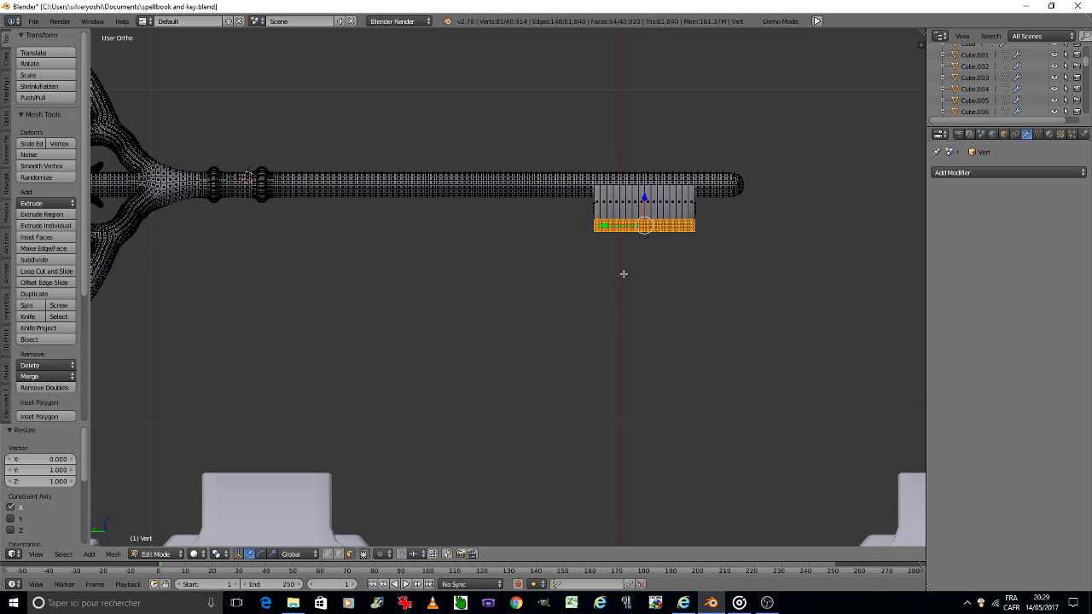
key(KP_8)
key(KP_8)
key(KP_8)
key(KP_Divide)
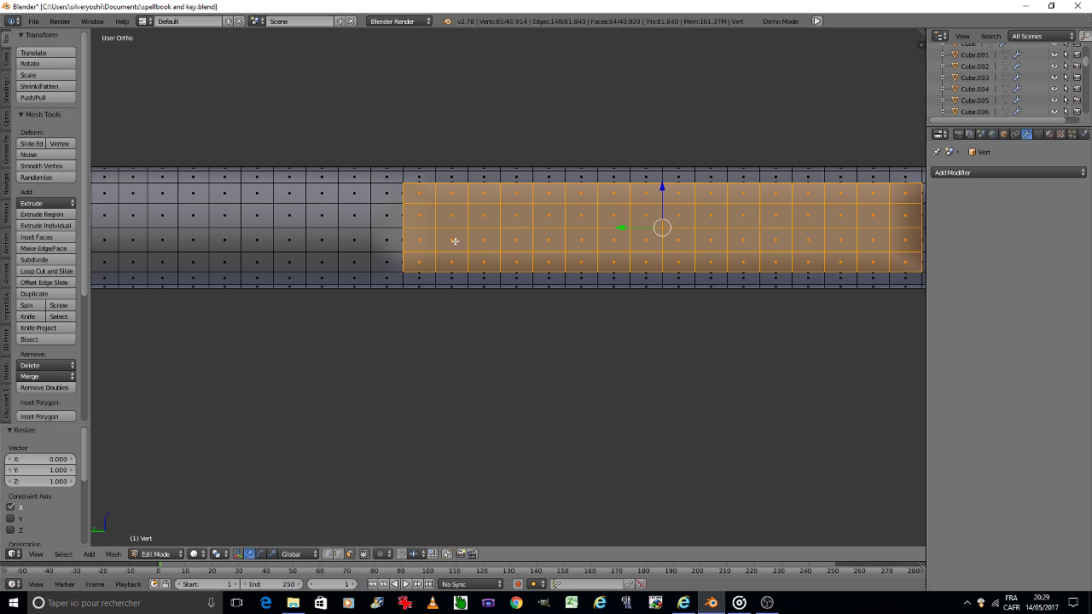
key(c)
mouse_move(427, 188)
middle_down()
mouse_move(464, 264)
mouse_move(267, 295)
middle_up()
middle_drag(659, 185, 674, 268)
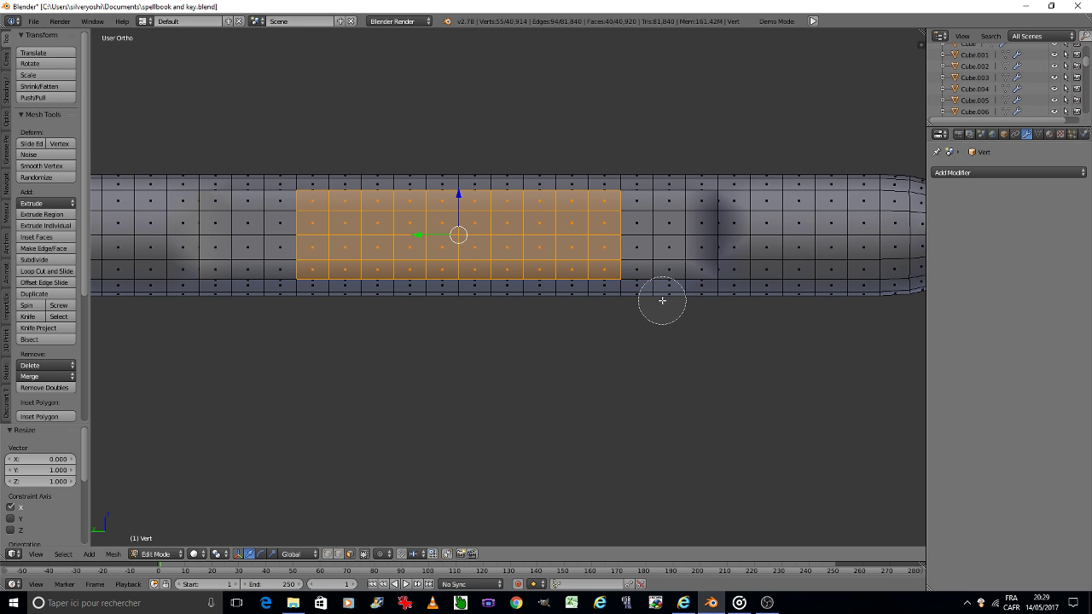
middle_drag(616, 184, 629, 311)
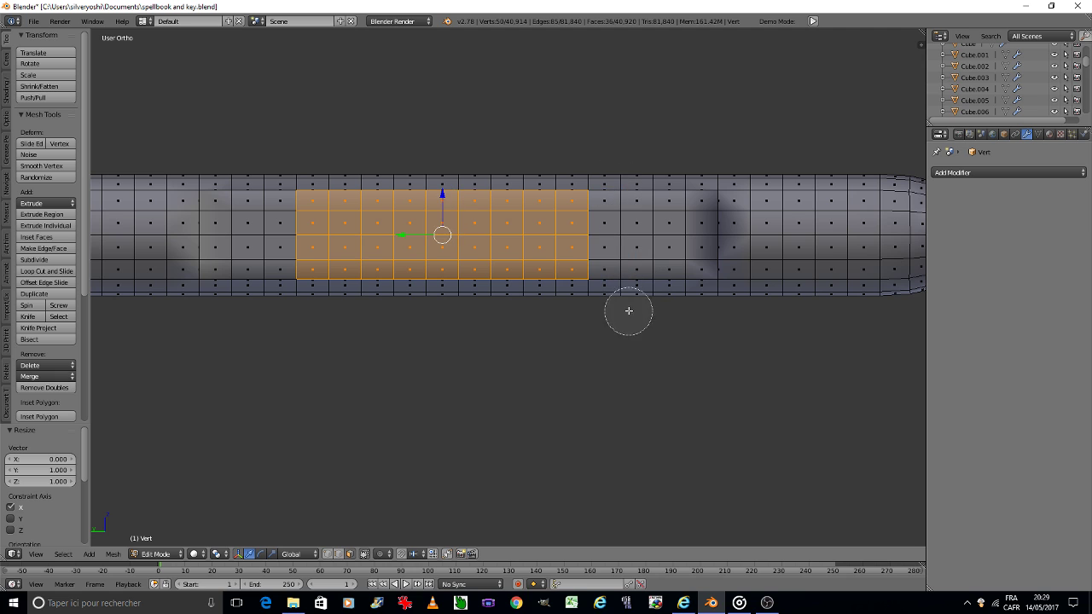
middle_drag(293, 157, 289, 270)
right_click(292, 300)
Extrude the narrowed bottom edge downward into a second step and compare with the reference.
ctrl+scroll(293, 297, down, 5)
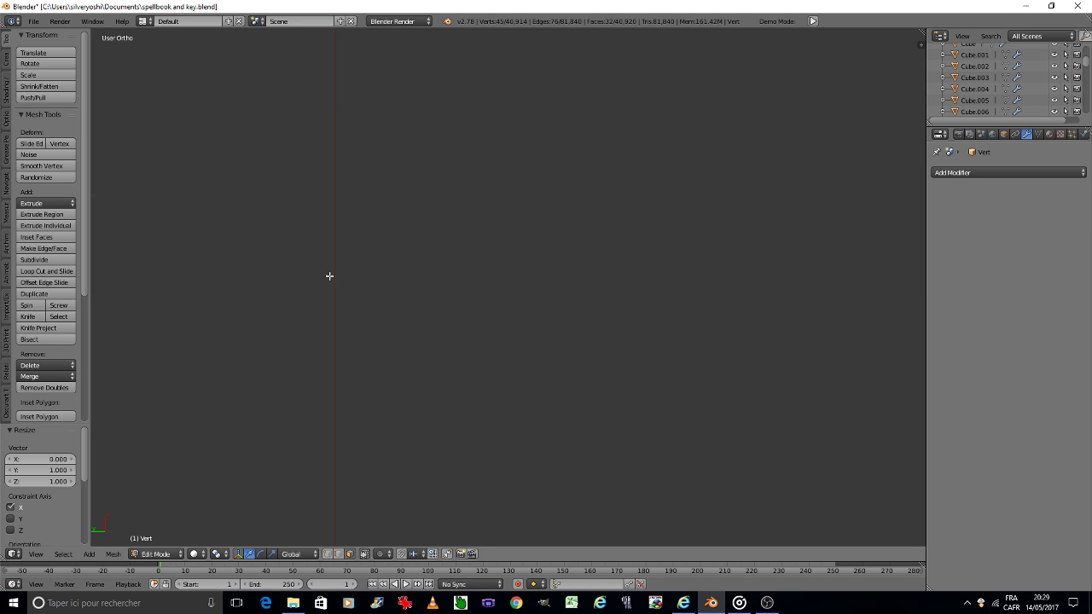
ctrl+scroll(329, 276, up, 3)
shift+middle_drag(378, 166, 431, 283)
key(e)
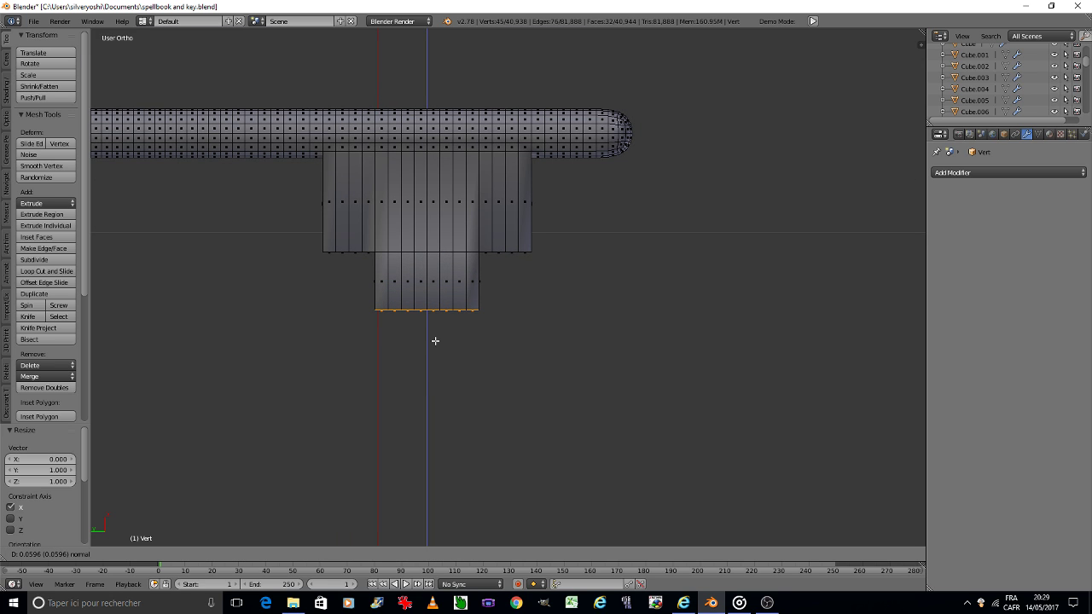
click(435, 340)
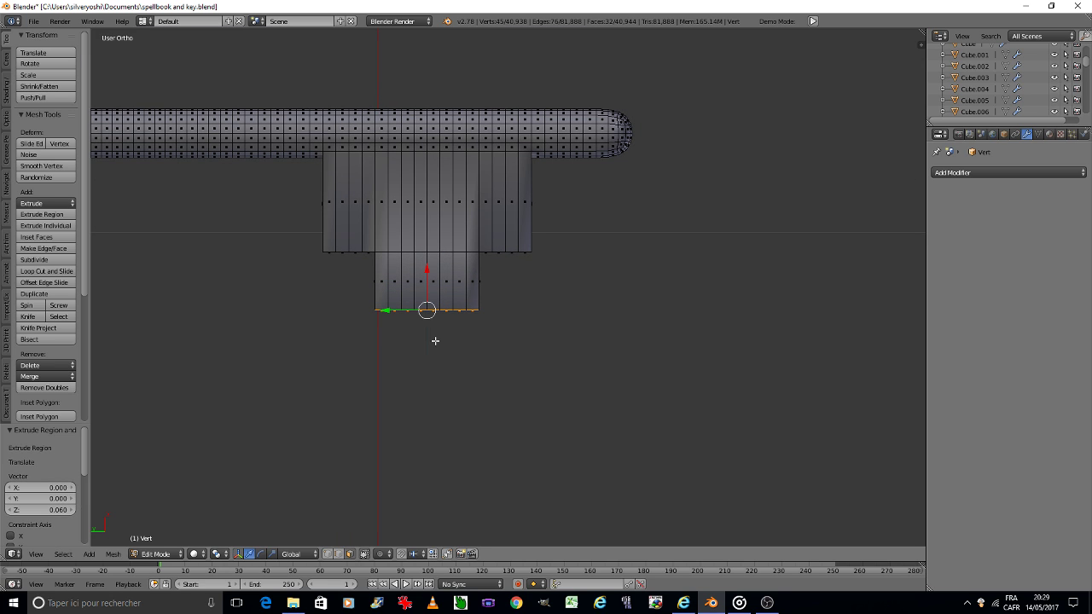
click(684, 604)
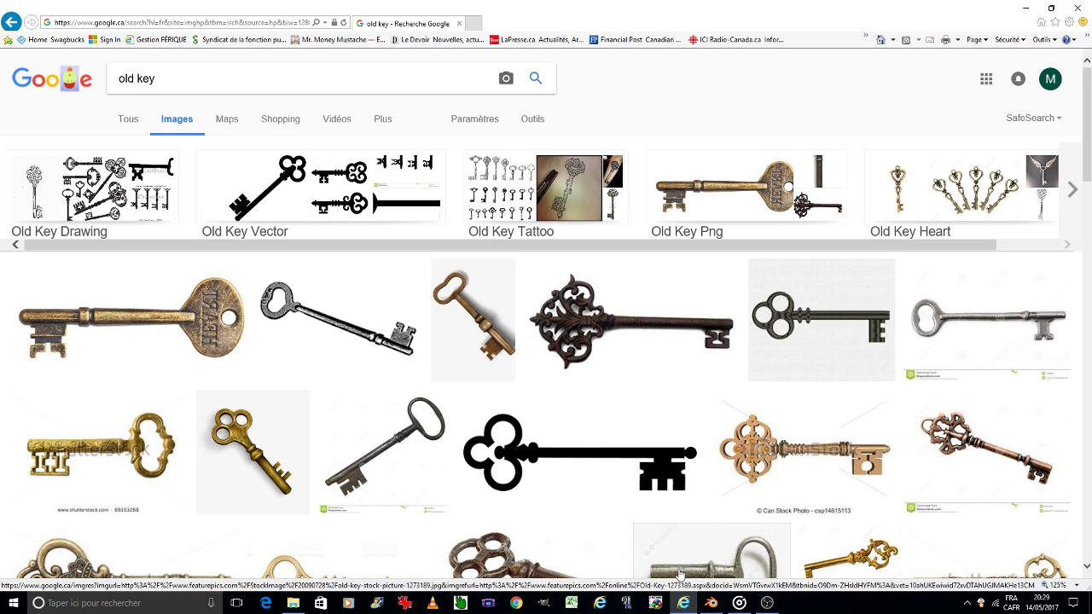
mouse_move(711, 603)
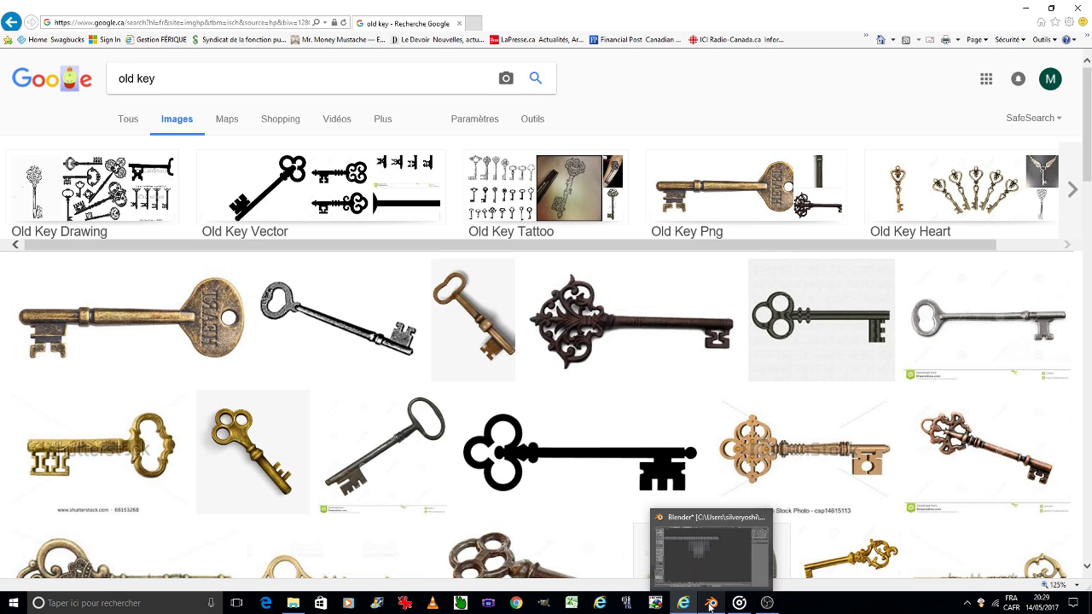
click(711, 603)
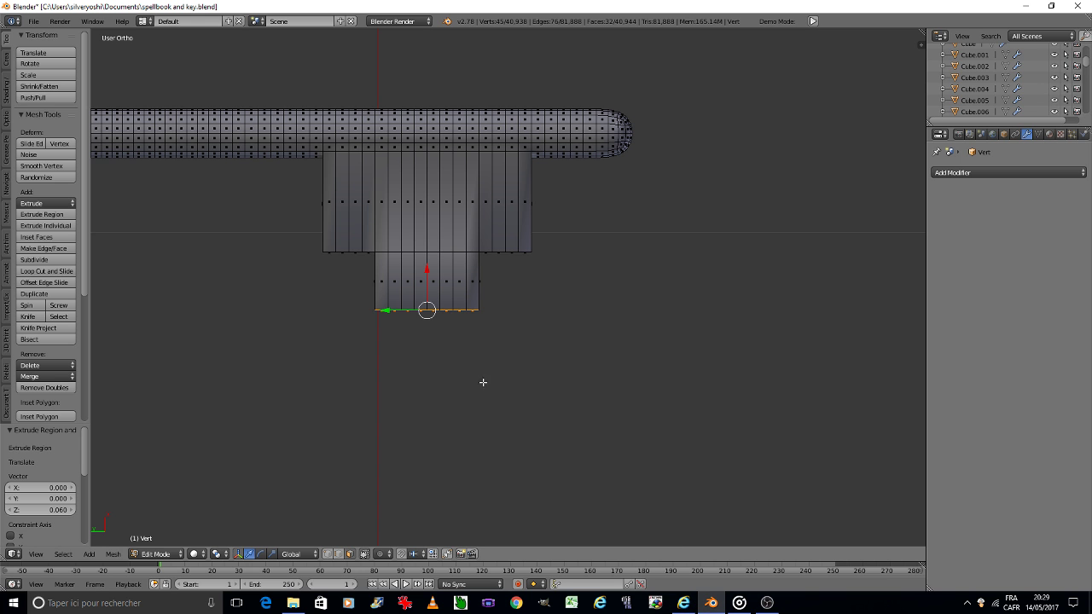
Try shortening the lower section, undo it, and view the bit strip straight on.
key(g)
click(409, 320)
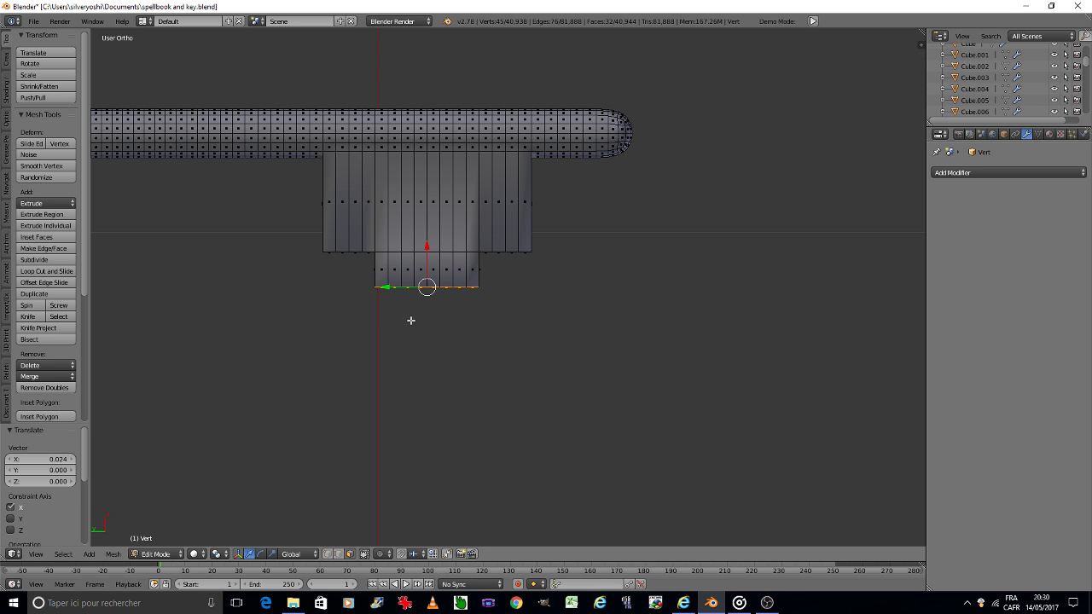
key(ctrl+z)
key(KP_8)
key(KP_8)
scroll(411, 316, up, 2)
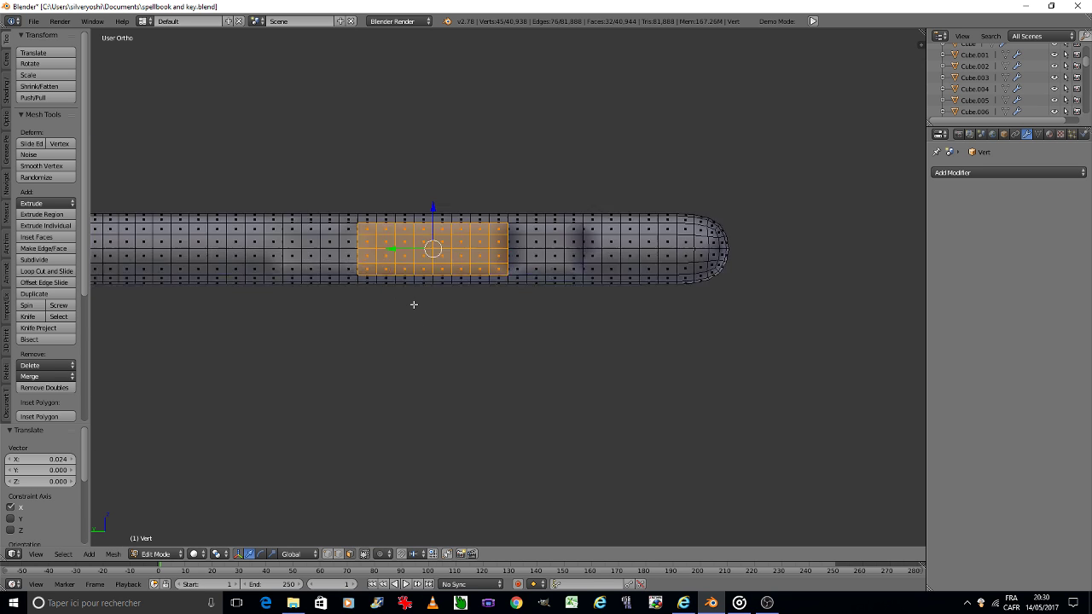
scroll(422, 285, up, 2)
Circle-deselect the middle faces, leaving two blocks three columns wide selected.
key(c)
mouse_move(449, 153)
middle_down()
mouse_move(456, 258)
mouse_move(461, 171)
mouse_move(378, 217)
middle_up()
drag(378, 218, 388, 205)
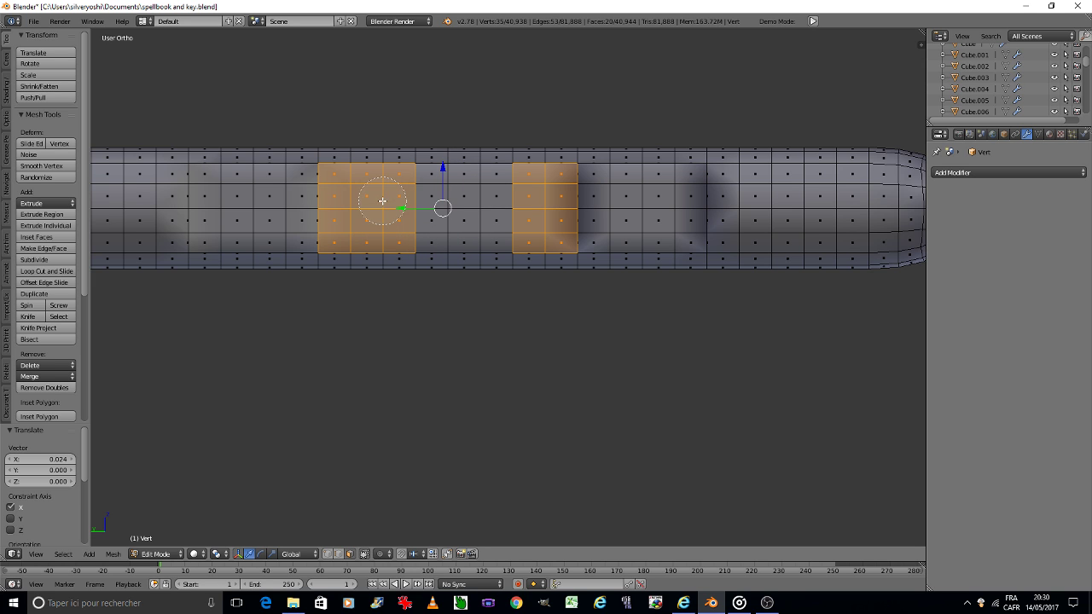
drag(516, 193, 516, 217)
right_click(516, 217)
From a side view, extrude the two selected edges downward into prongs.
key(KP_8)
key(KP_8)
key(KP_8)
key(KP_8)
key(KP_8)
key(KP_8)
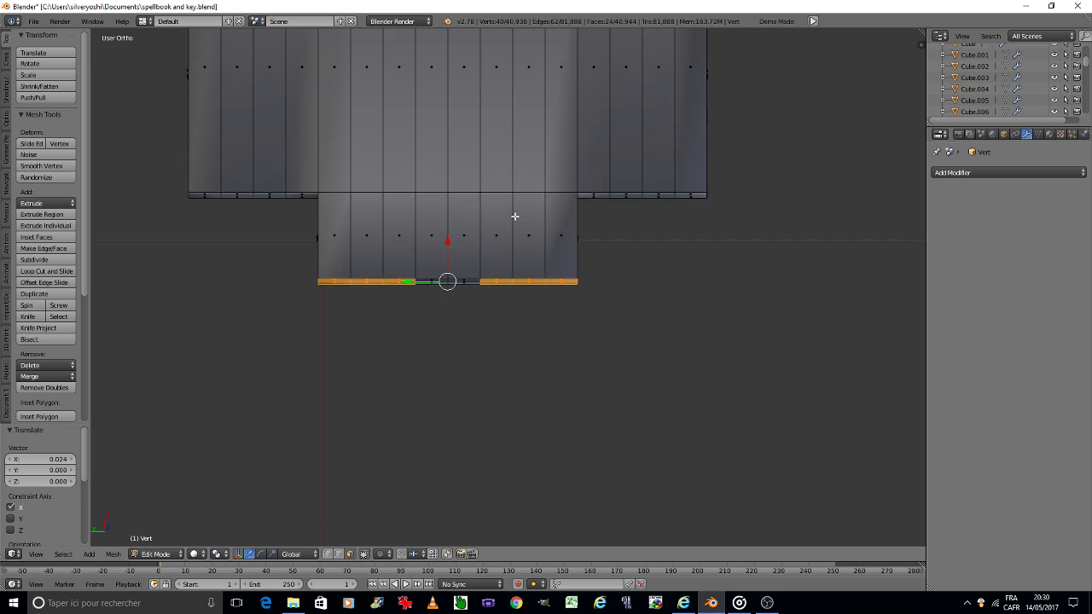
key(e)
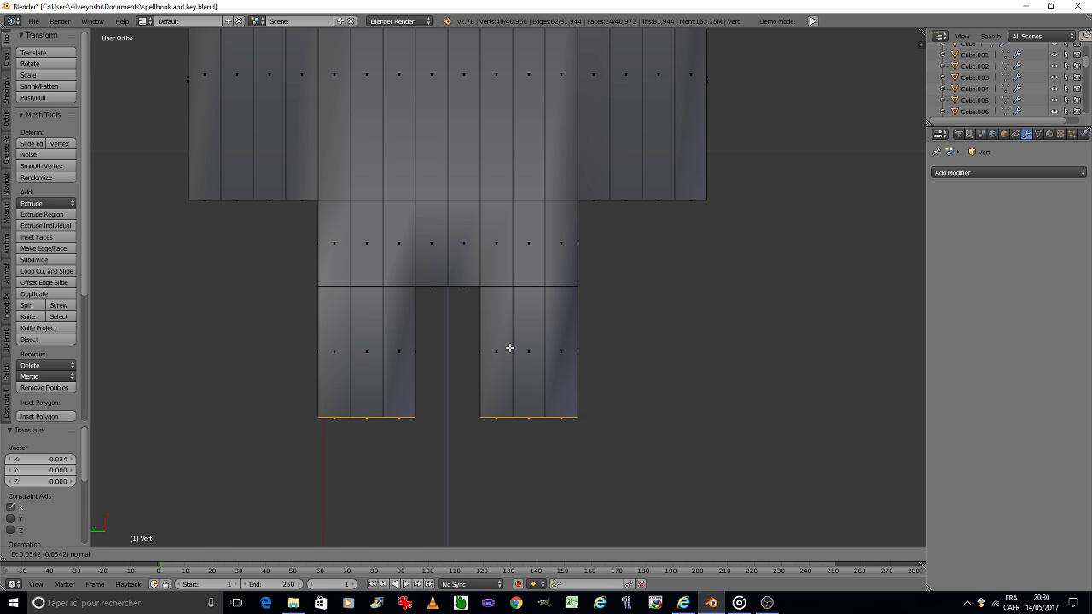
click(510, 347)
key(KP_4)
key(KP_4)
key(KP_4)
key(KP_4)
key(KP_4)
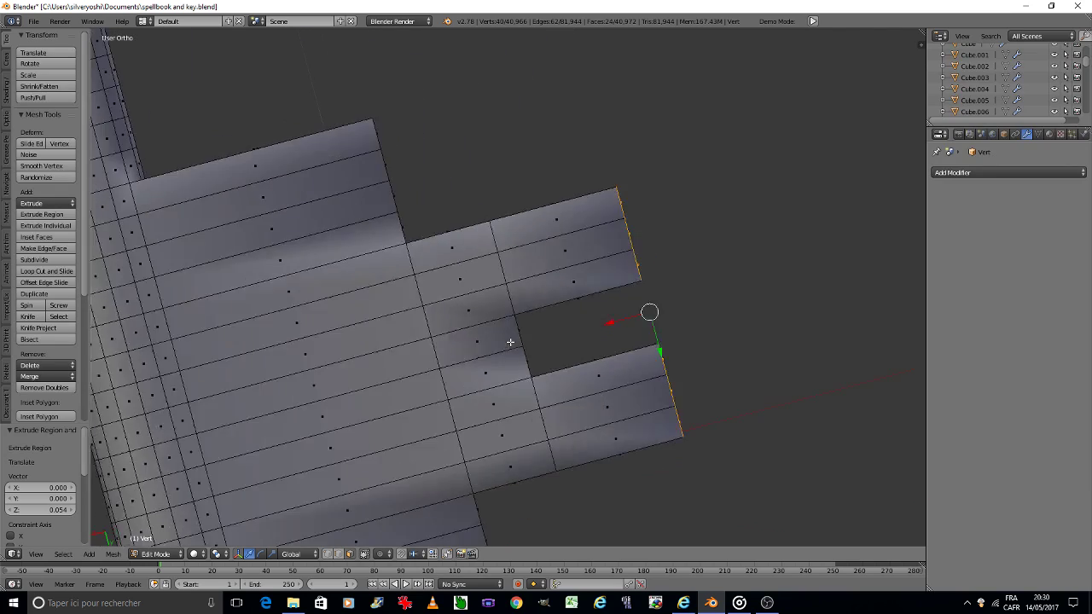
Select the outer side faces of both key-bit prongs.
key(KP_8)
key(KP_8)
right_click(599, 325)
shift+right_click(611, 348)
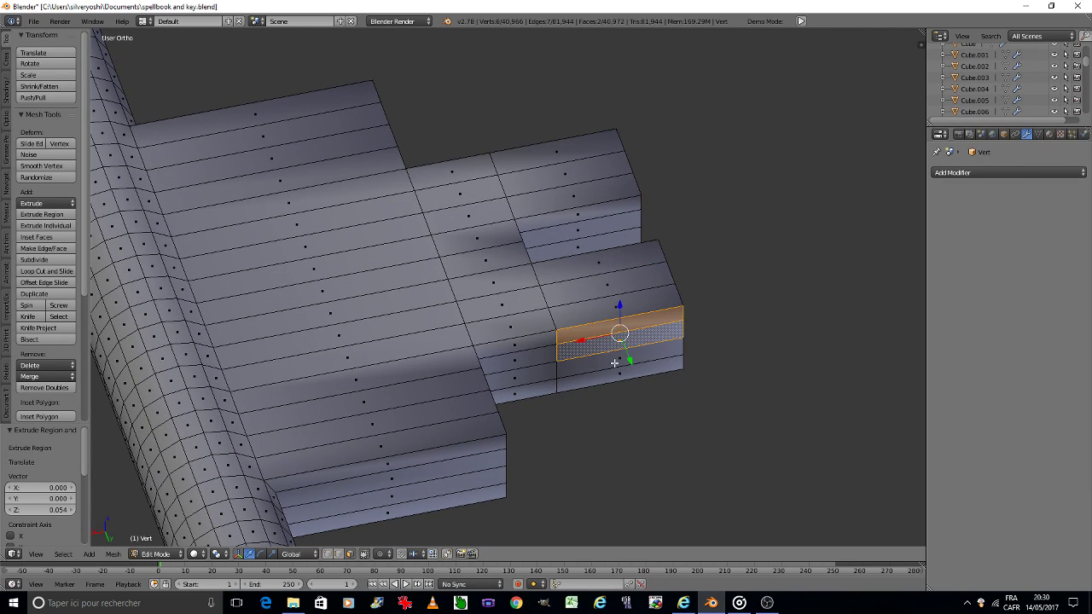
shift+right_click(614, 362)
key(KP_8)
key(KP_8)
key(KP_8)
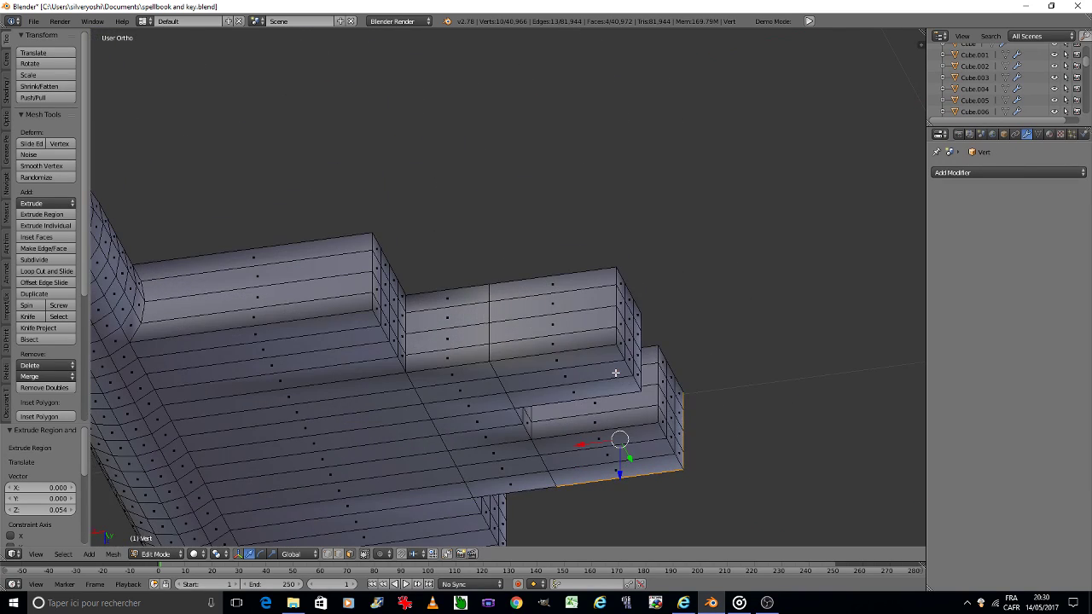
shift+right_click(561, 344)
shift+right_click(553, 298)
key(KP_8)
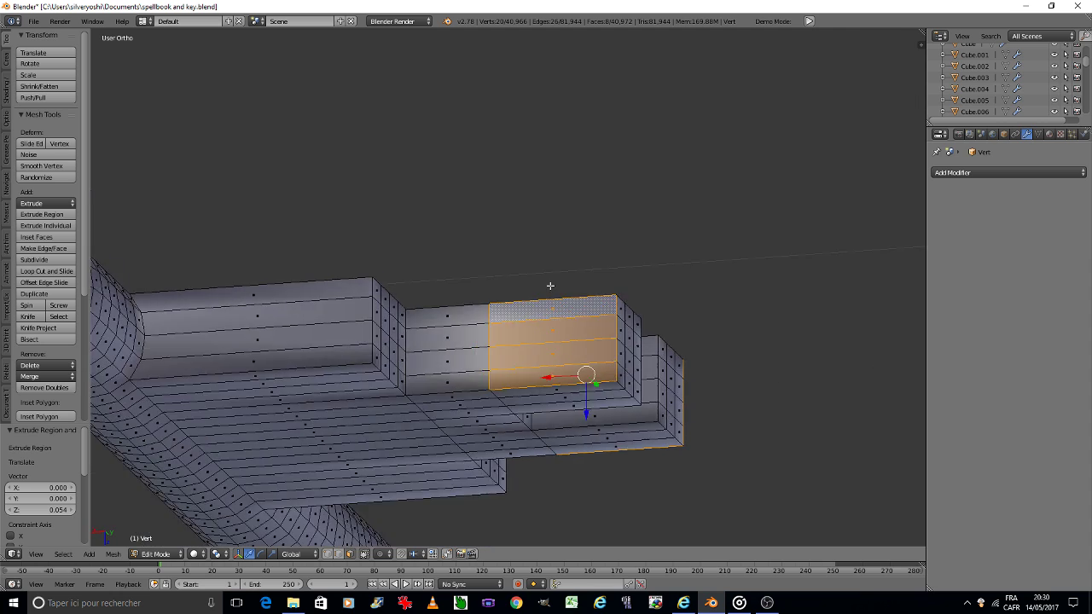
key(KP_8)
key(KP_8)
key(KP_8)
key(KP_8)
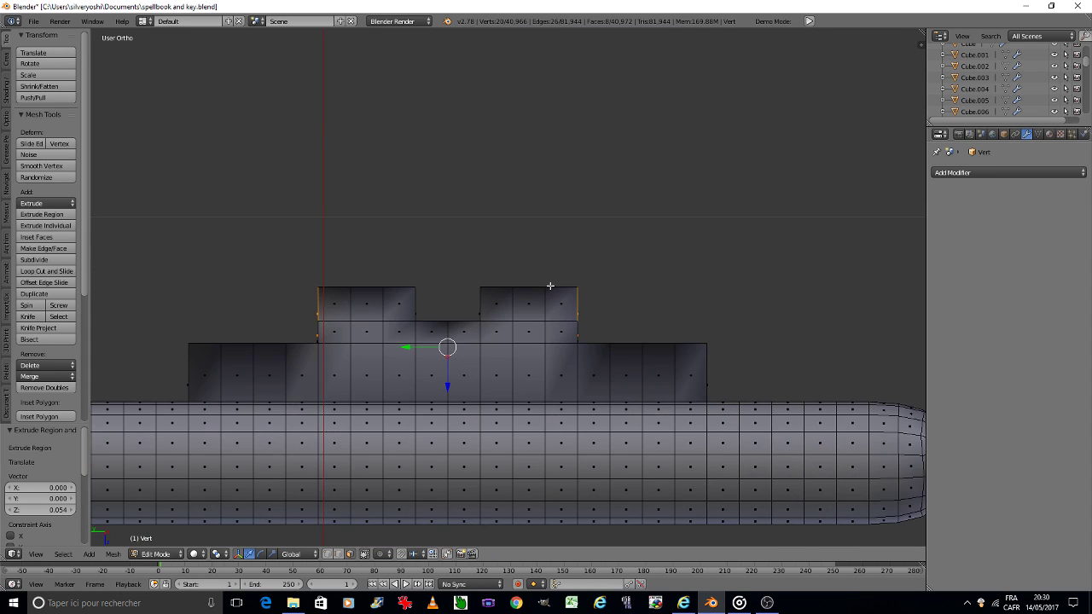
key(KP_8)
key(KP_8)
key(KP_8)
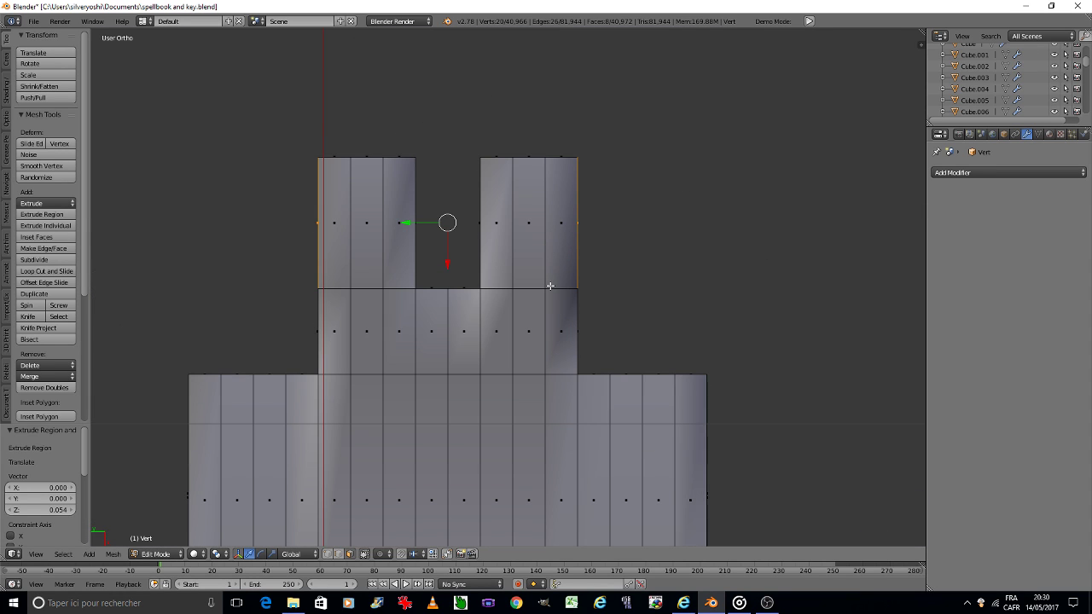
scroll(471, 306, down, 2)
scroll(471, 305, down, 1)
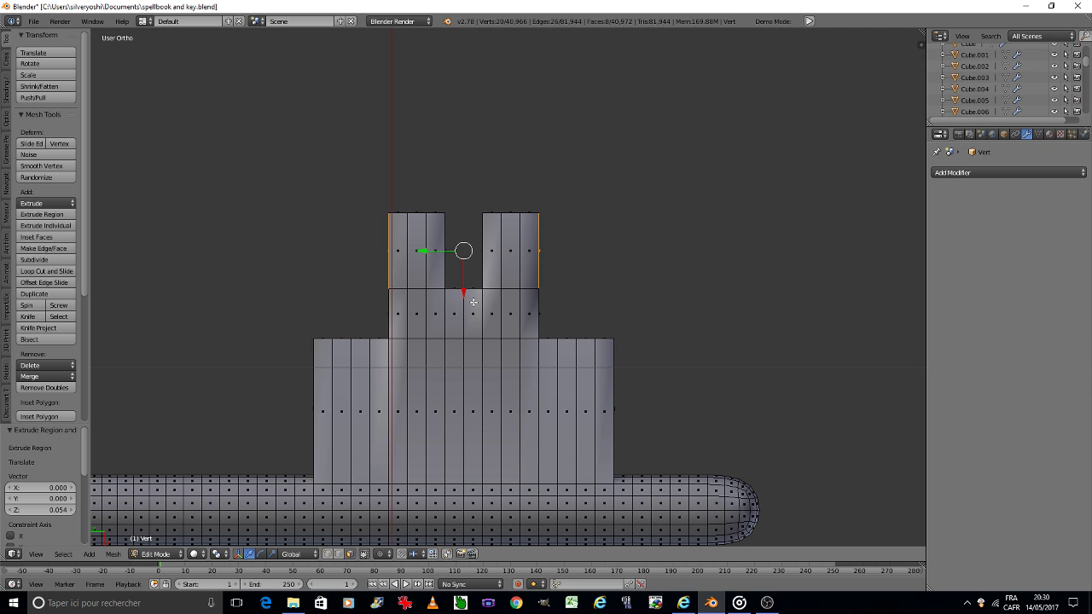
Extrude the prong side faces along Y and scale them wider into flat blocks, then return to object mode.
key(e)
key(y)
click(487, 345)
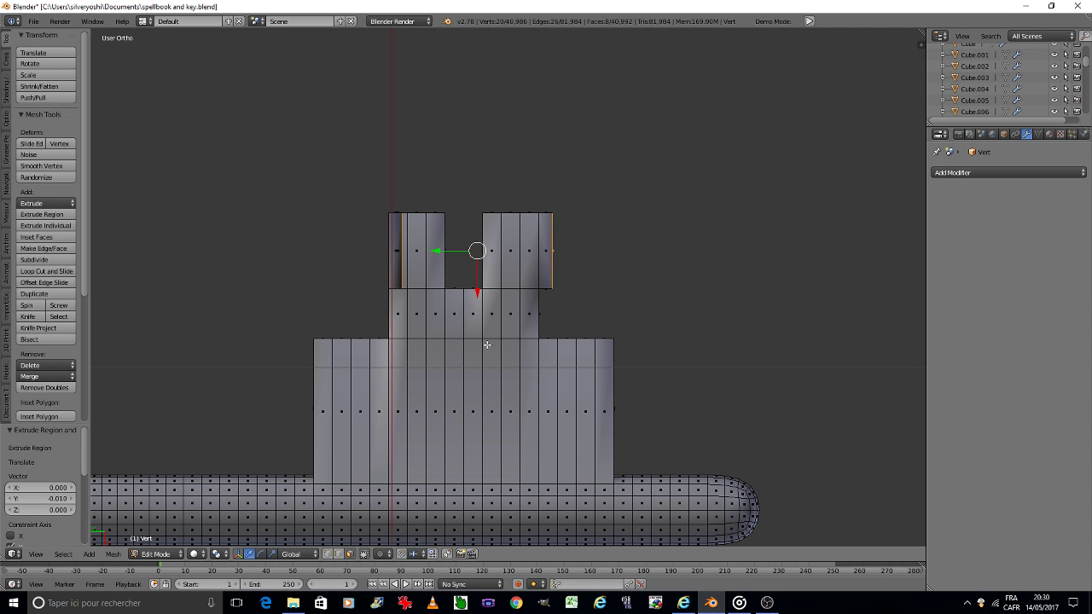
key(s)
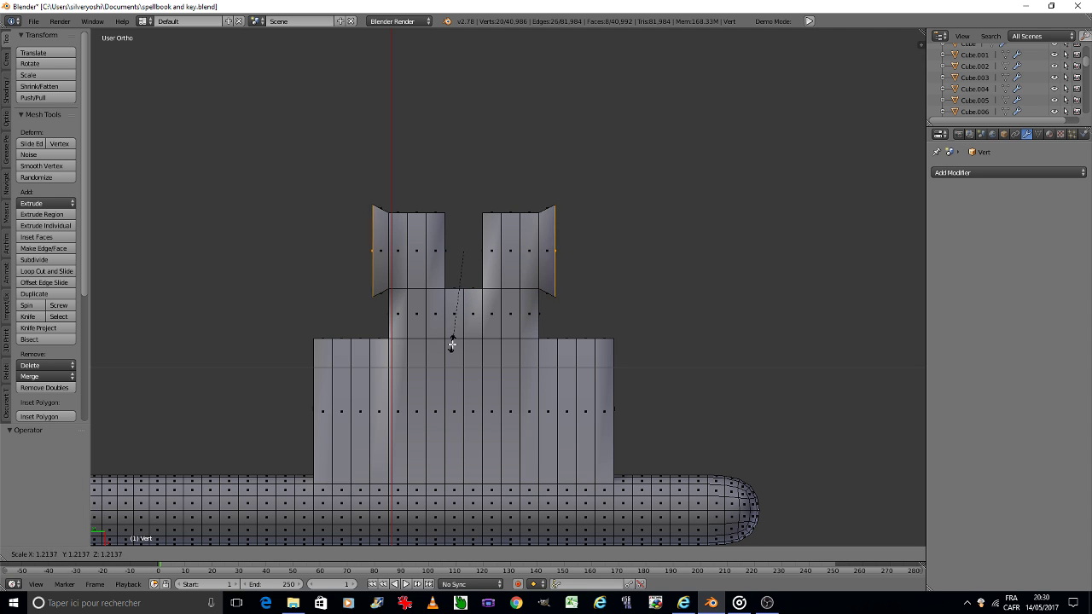
key(y)
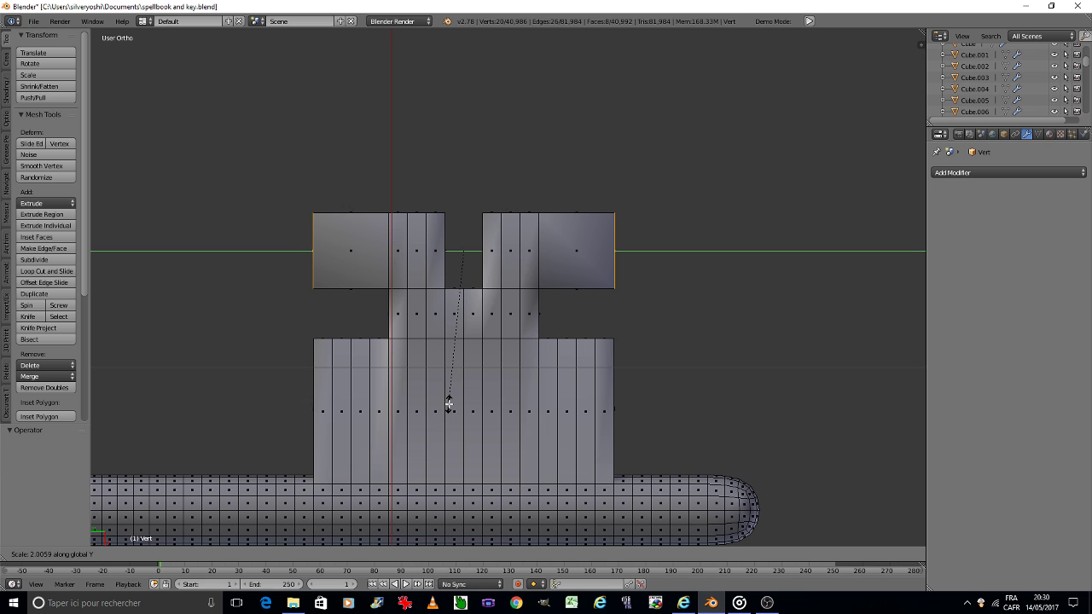
click(449, 403)
key(Tab)
scroll(455, 350, down, 5)
scroll(455, 351, down, 3)
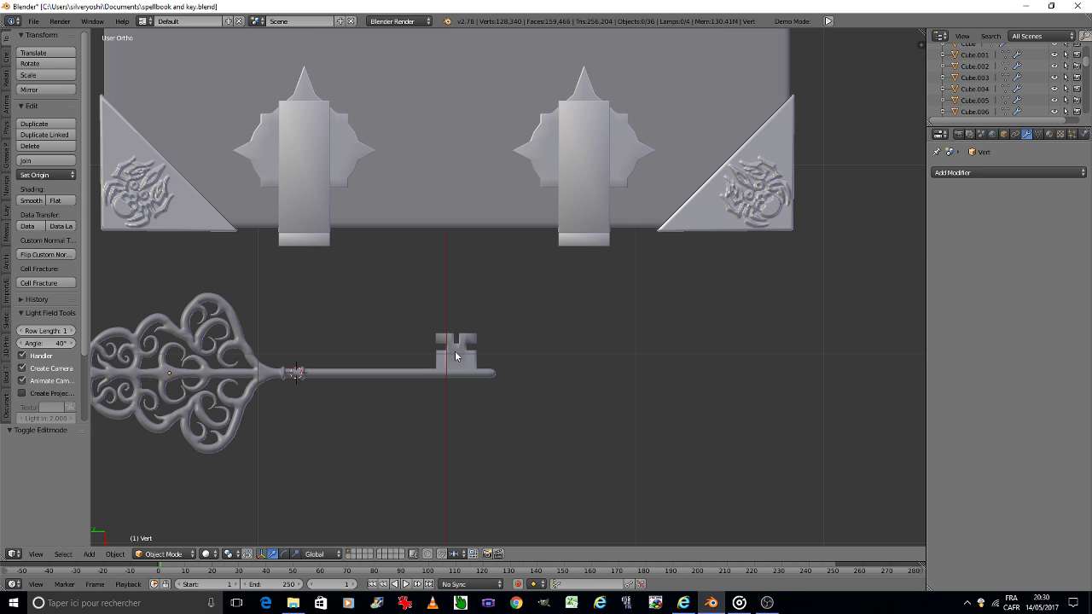
scroll(455, 353, down, 2)
scroll(447, 364, down, 1)
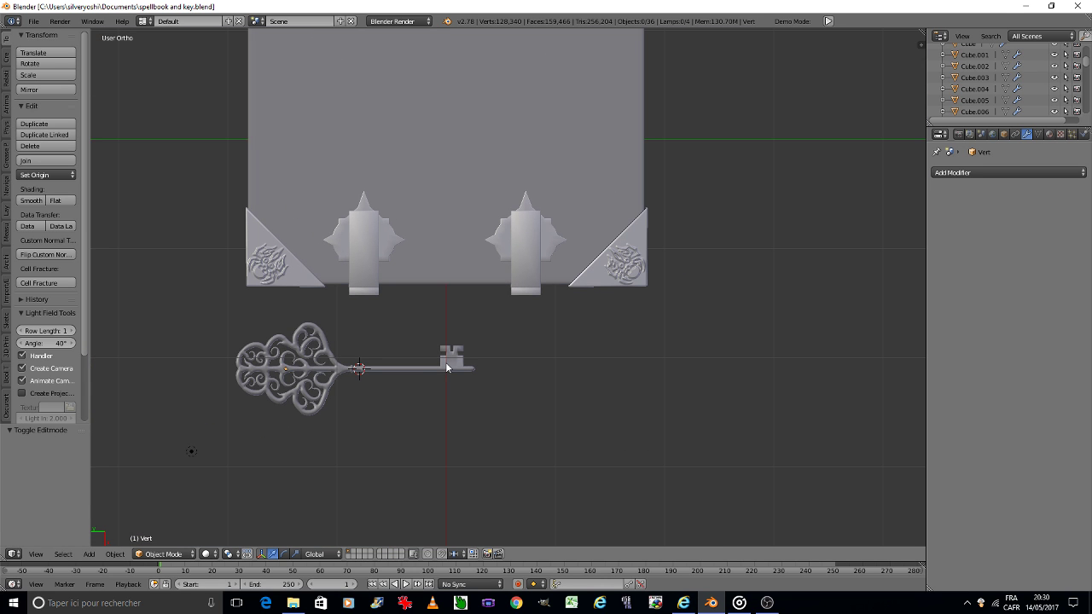
click(686, 606)
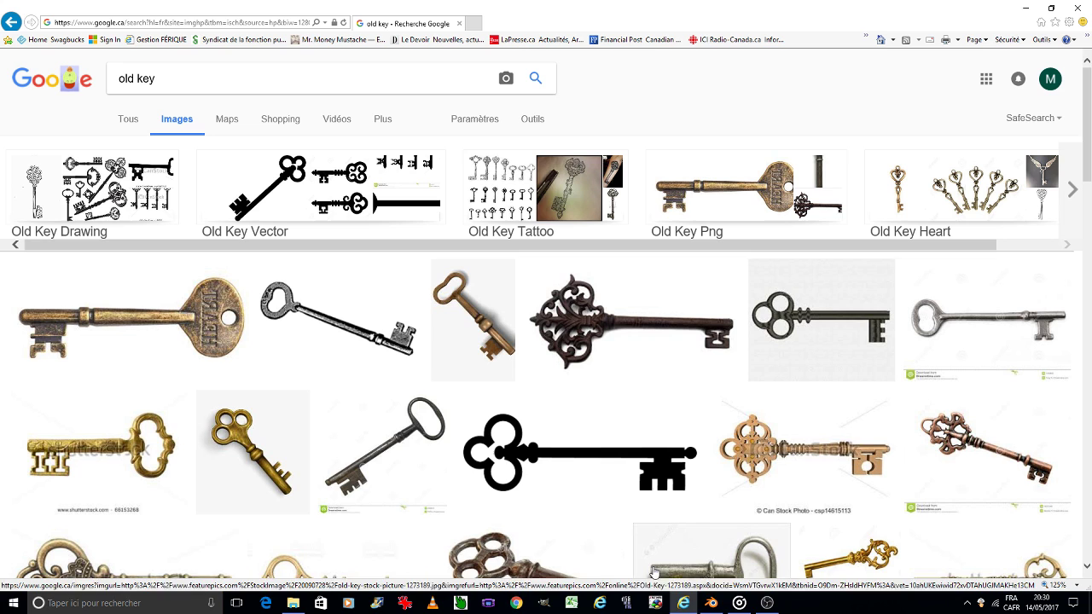
click(712, 604)
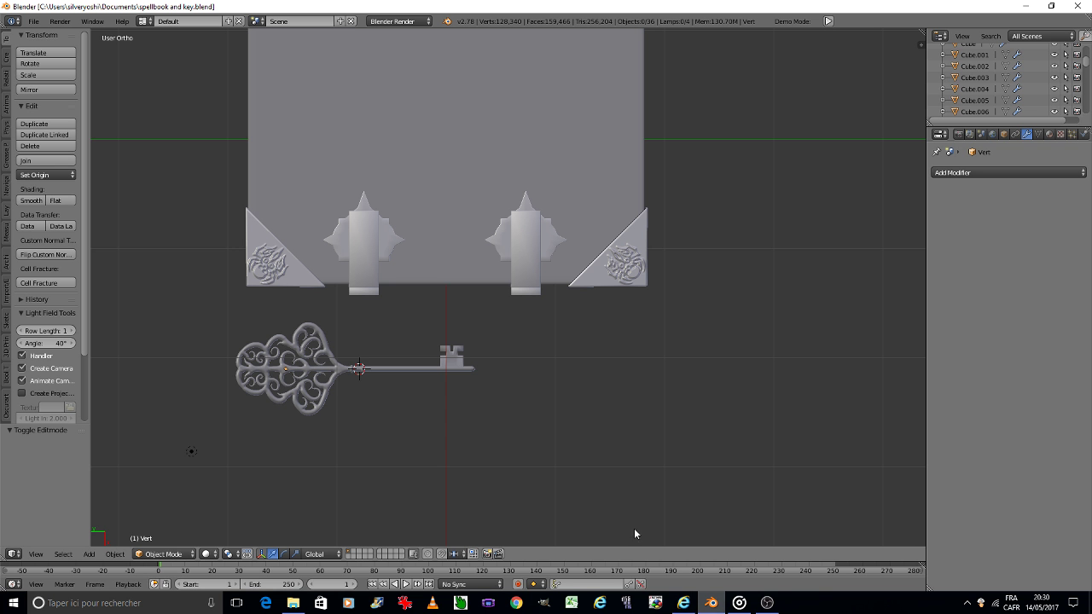
scroll(471, 384, up, 5)
scroll(469, 366, up, 3)
key(Tab)
In edit mode, circle-select the rim of the key shaft's rounded end cap.
click(531, 363)
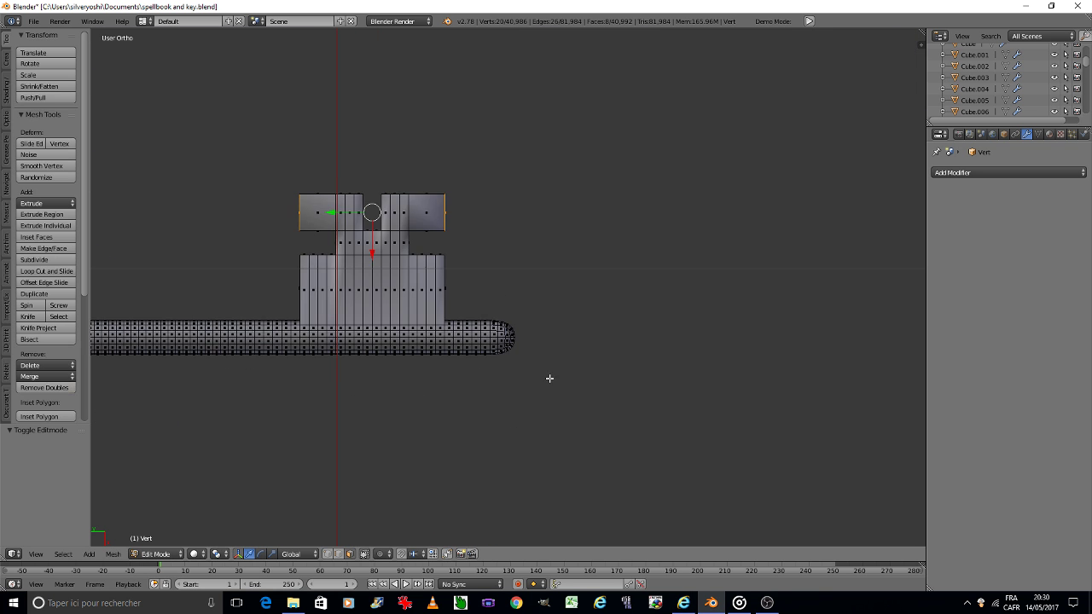
scroll(526, 361, up, 5)
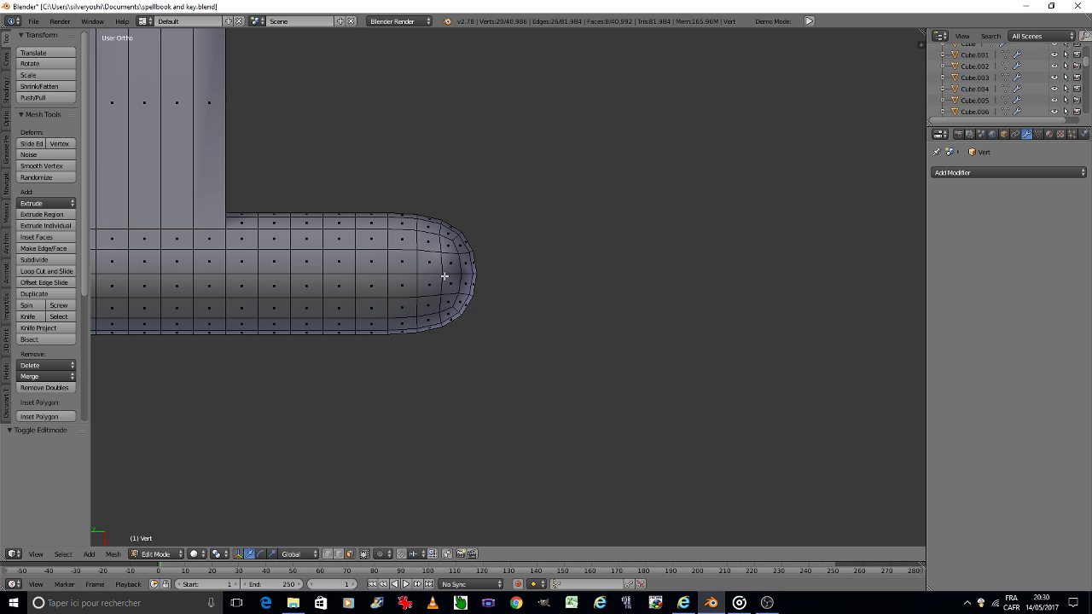
key(c)
key(Escape)
key(c)
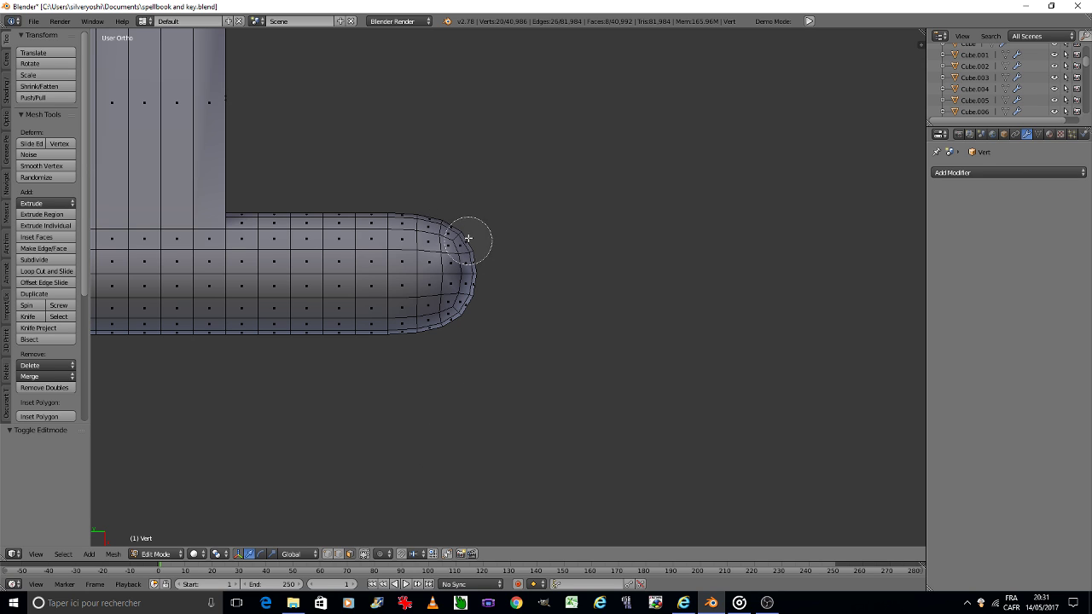
drag(463, 239, 456, 332)
key(Escape)
key(a)
key(a)
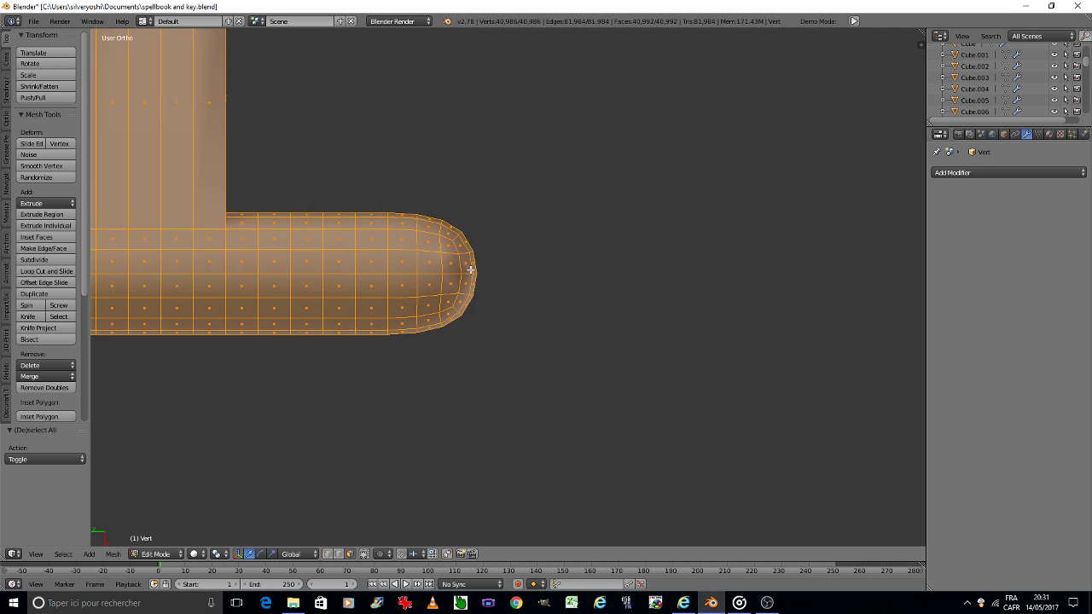
key(a)
key(c)
drag(454, 210, 459, 328)
key(Escape)
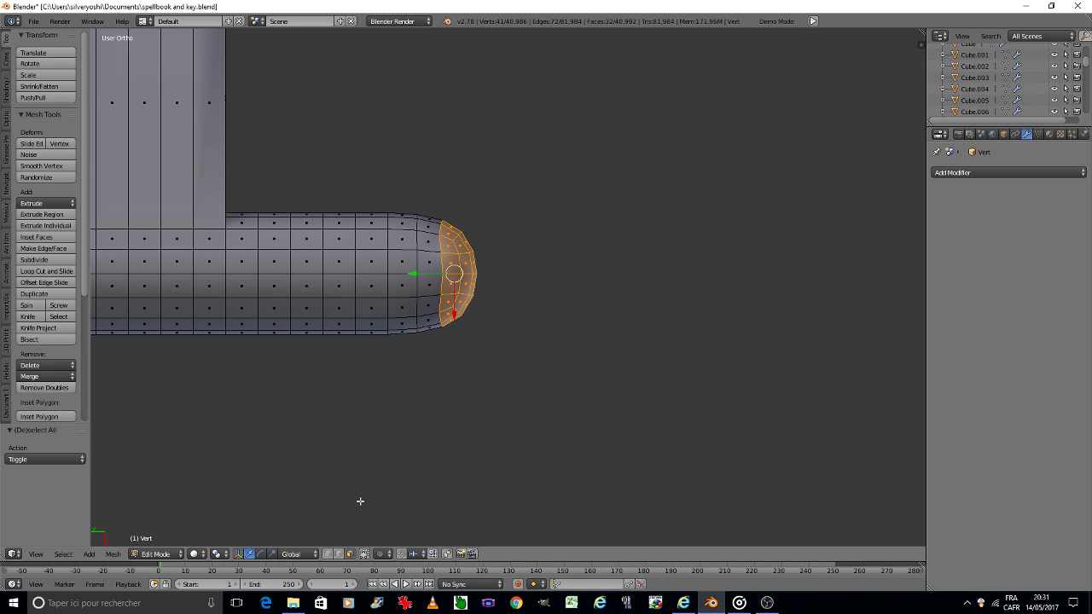
click(338, 554)
Flatten the end cap to 0.536 along Y, move it inward along Y, and return to object mode.
key(s)
key(y)
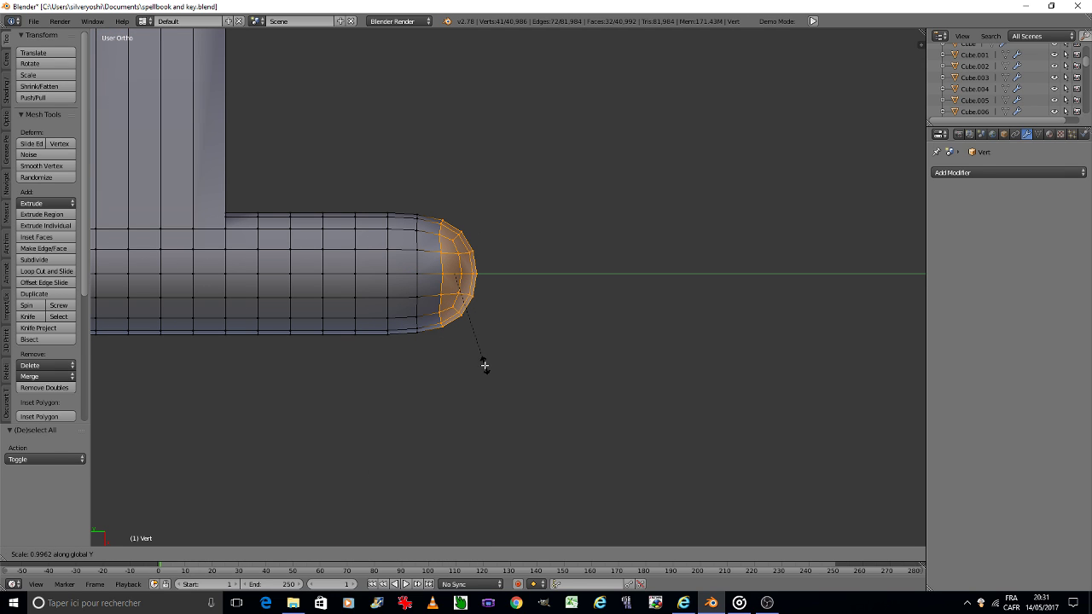
click(467, 324)
key(g)
key(y)
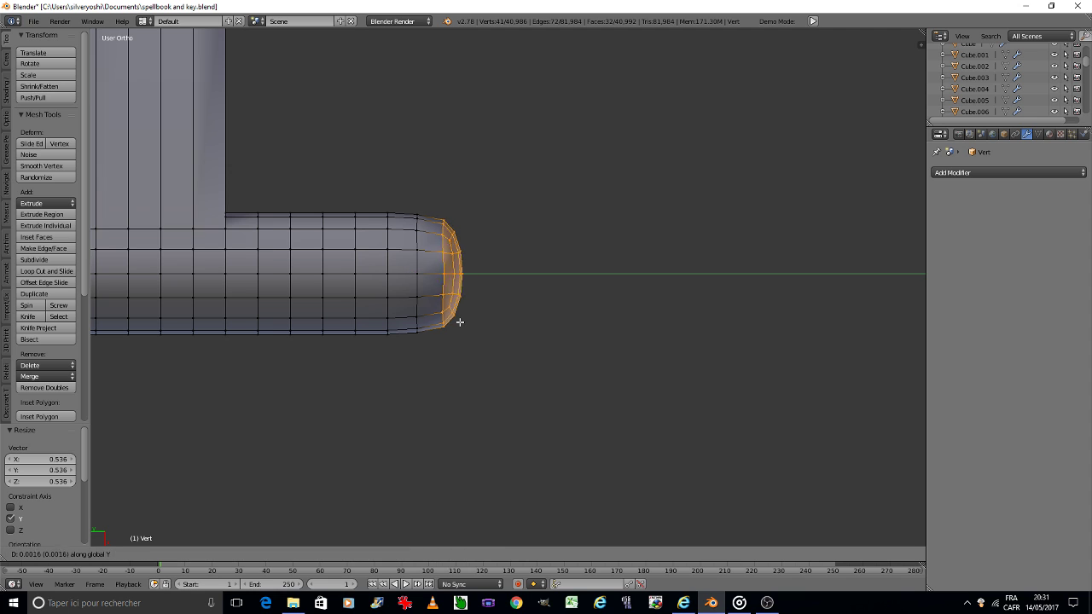
click(449, 321)
key(Tab)
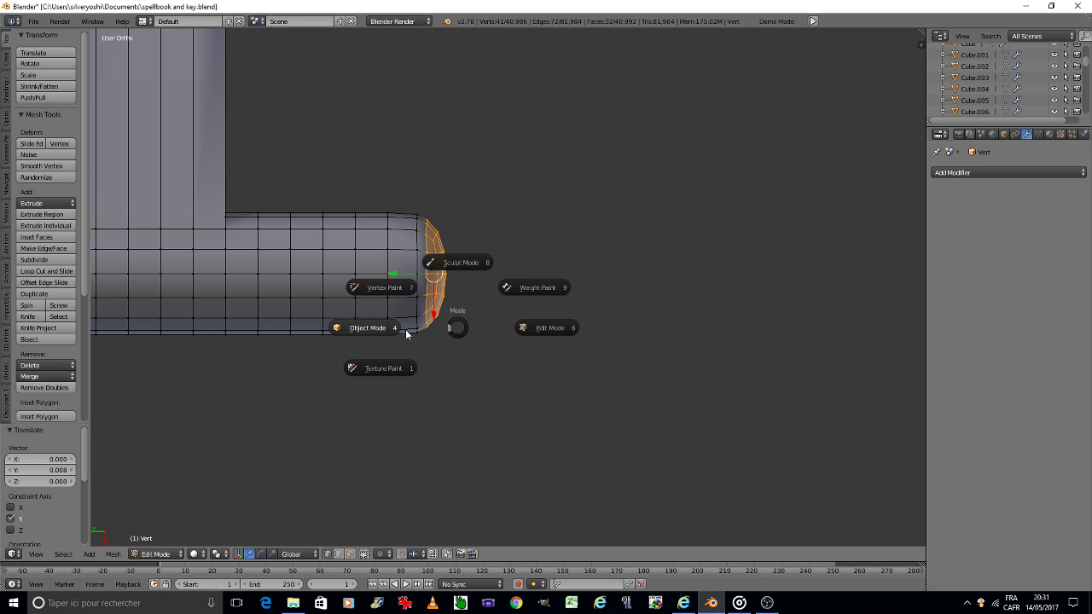
click(404, 329)
Select the ornate key and browse its list of existing materials.
scroll(402, 329, down, 8)
scroll(392, 328, down, 4)
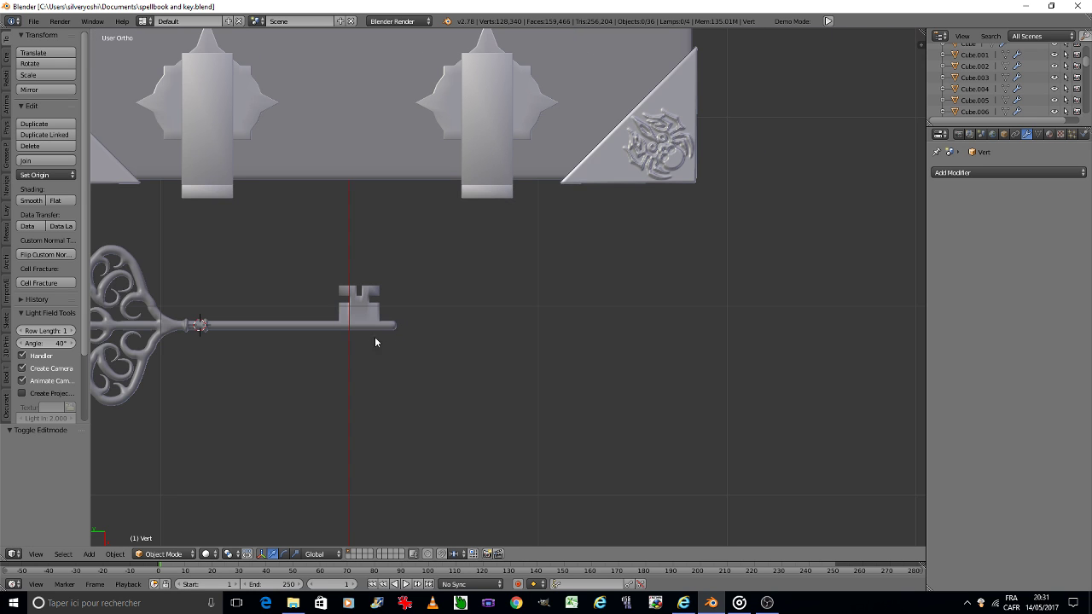
right_click(334, 319)
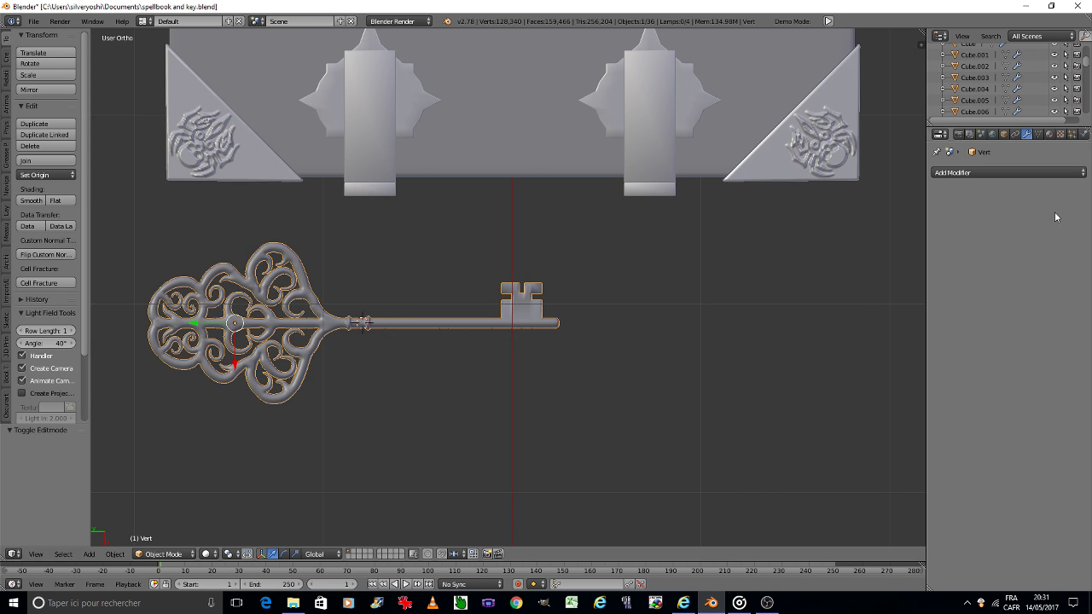
click(1048, 134)
click(940, 210)
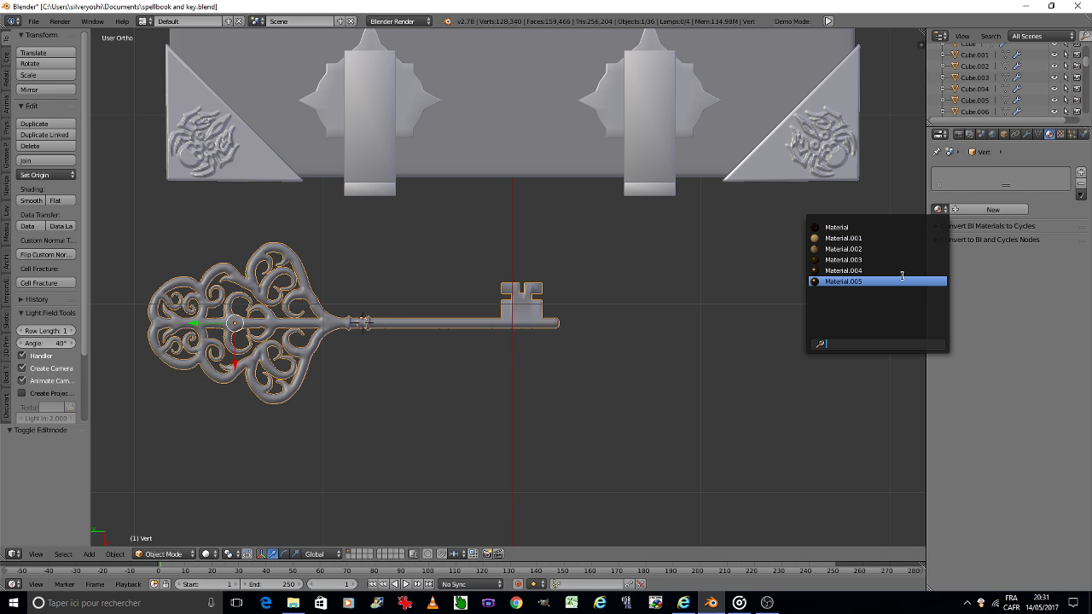
Assign Material.005 (antique bronze) to the key.
click(902, 277)
right_click(670, 154)
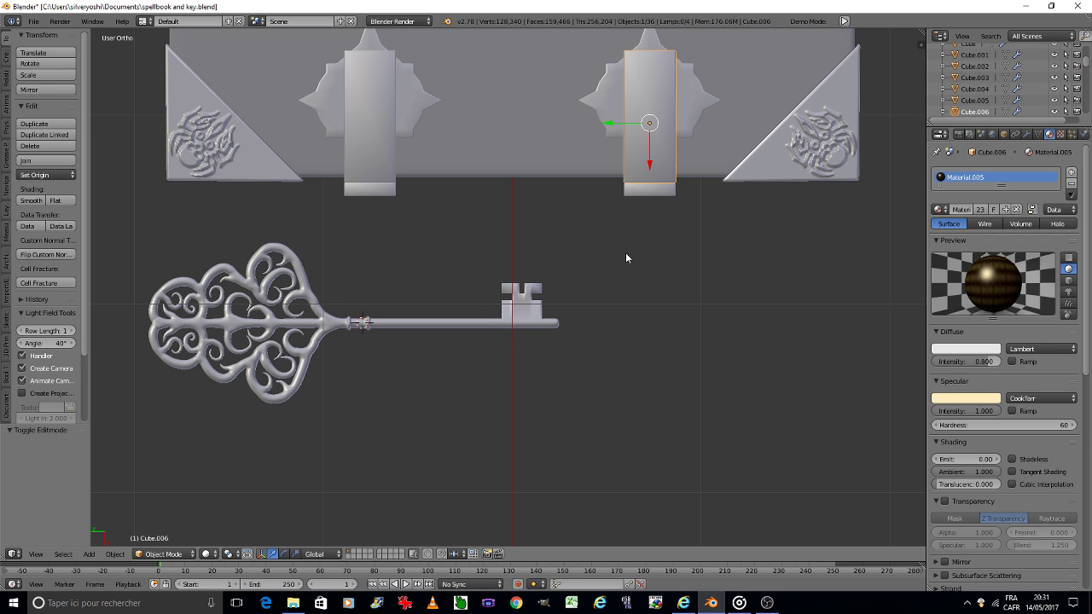
key(a)
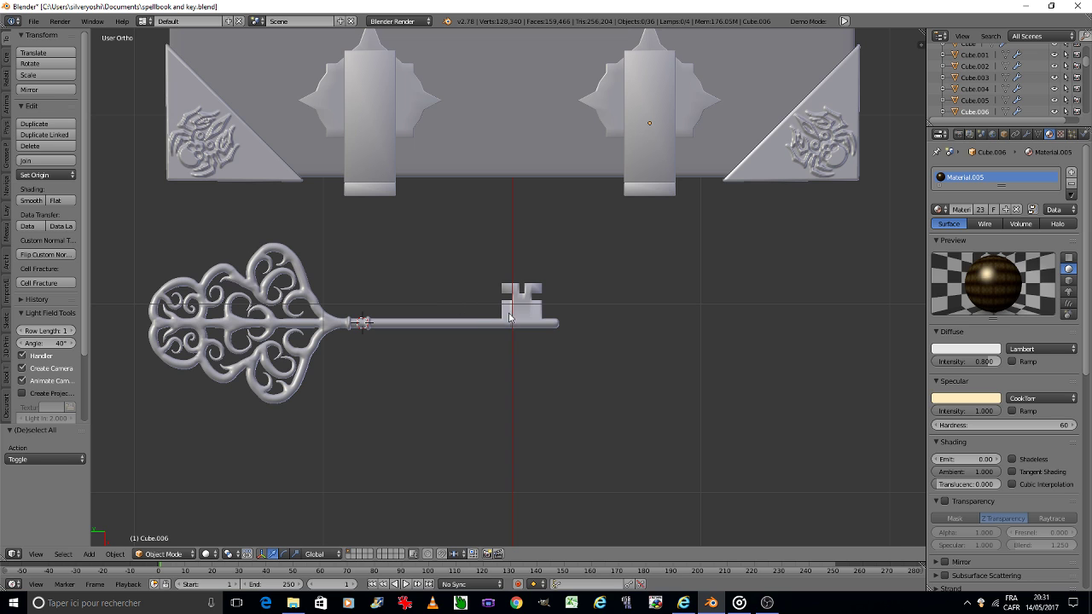
Place the key diagonally across the pentagram emblem and lower it along Z onto the cover.
right_click(510, 317)
scroll(510, 316, down, 5)
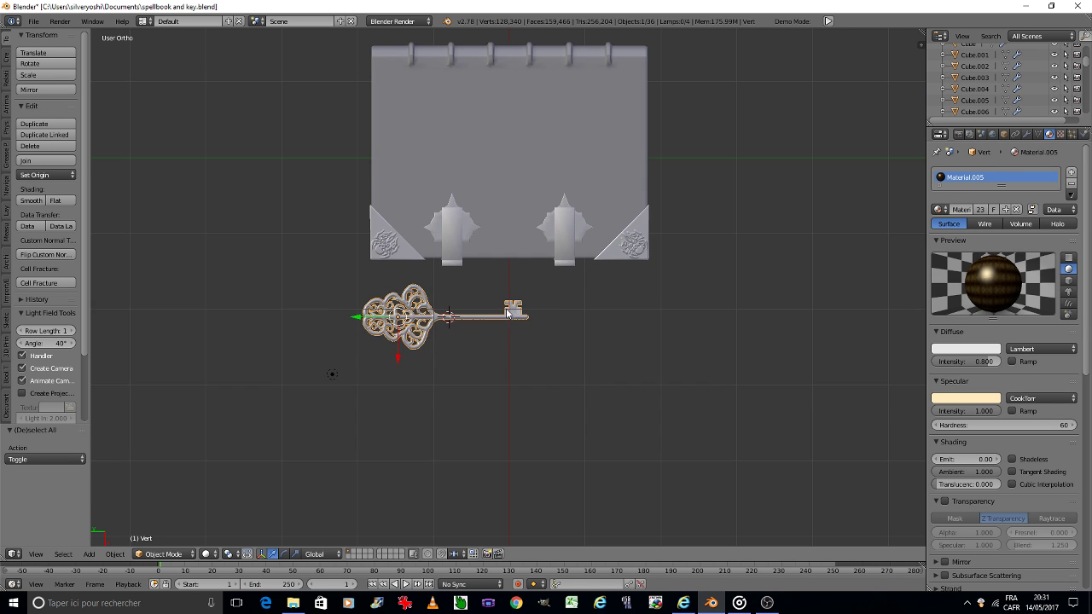
key(KP_8)
key(KP_8)
key(KP_8)
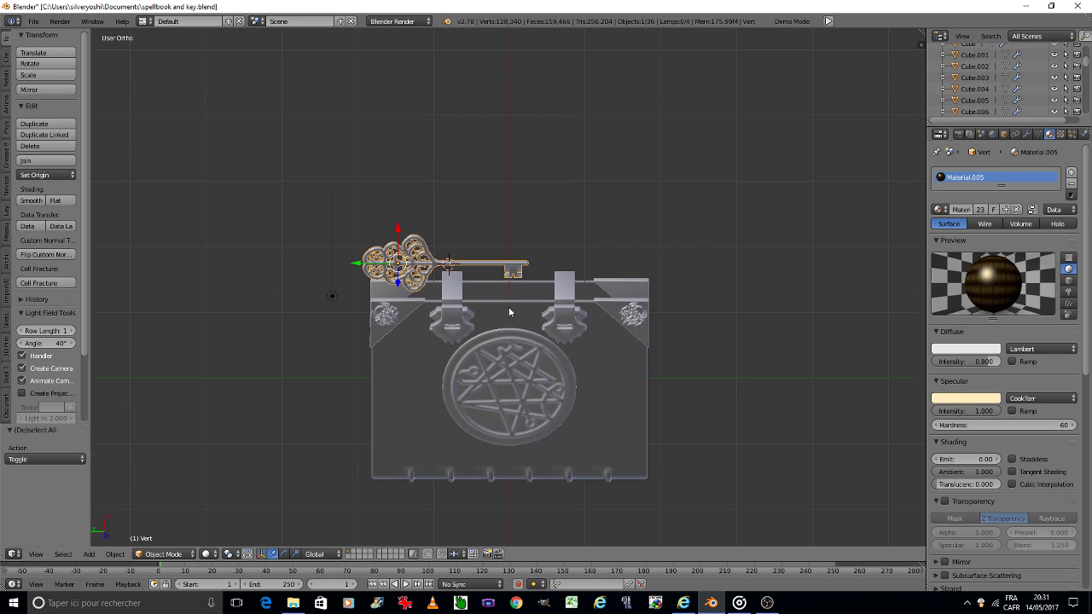
key(g)
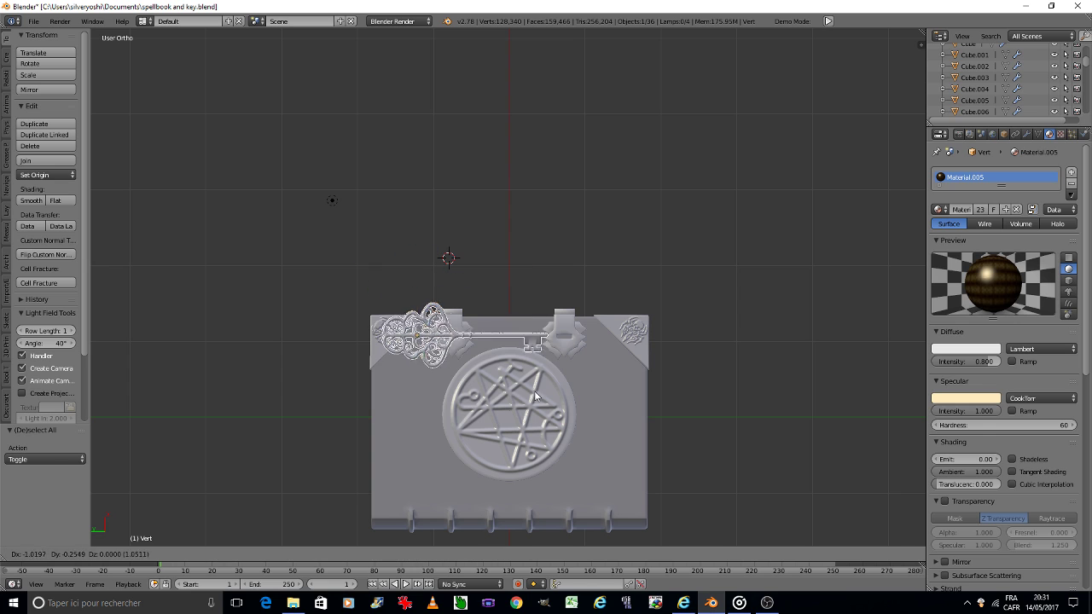
click(559, 443)
key(r)
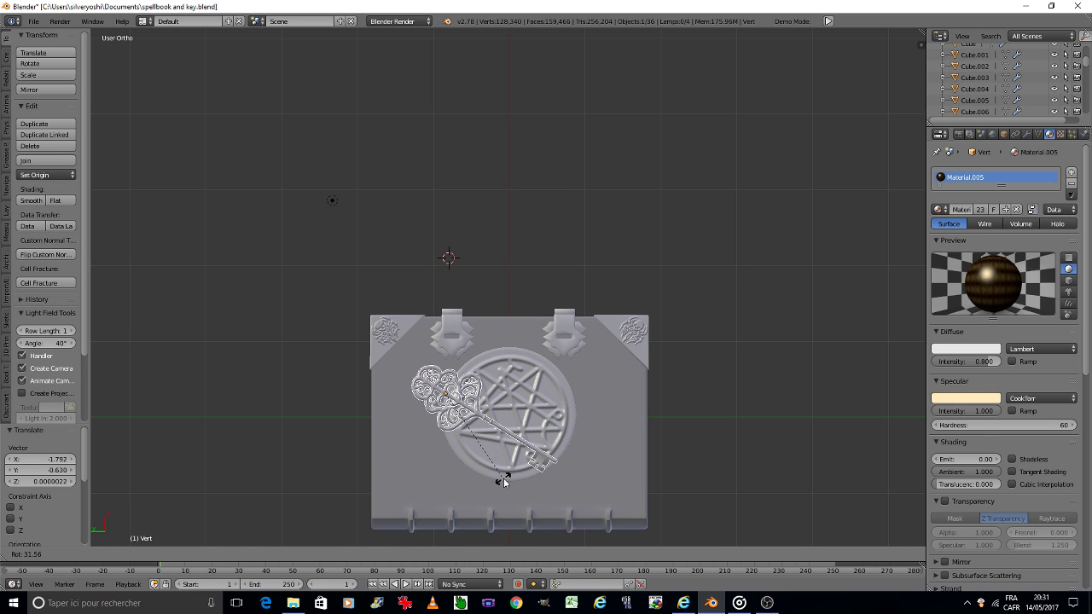
click(501, 481)
middle_drag(550, 391, 547, 393)
key(KP_0)
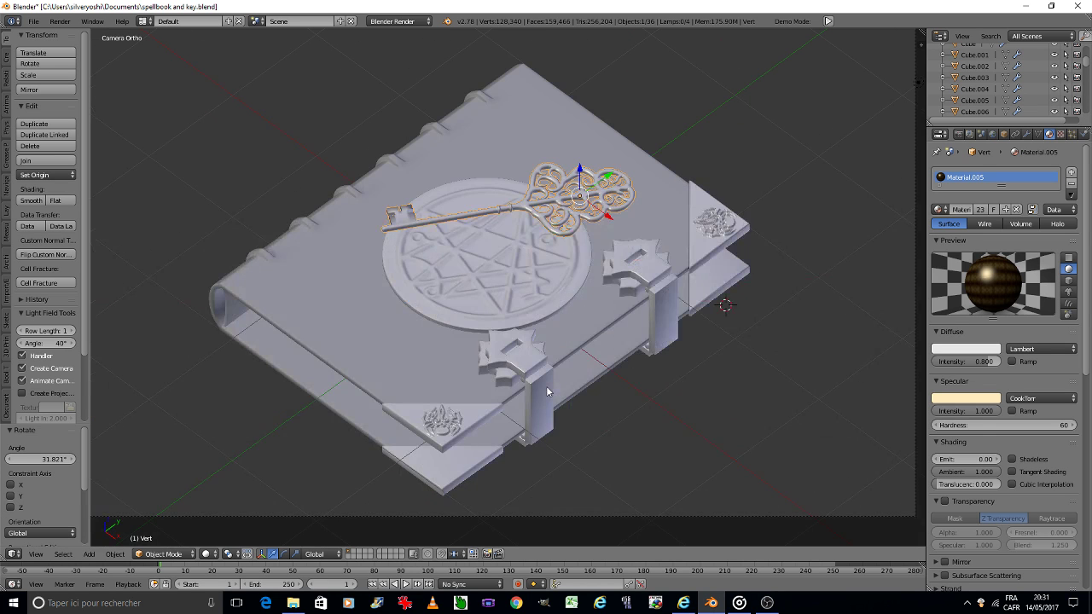
key(g)
key(z)
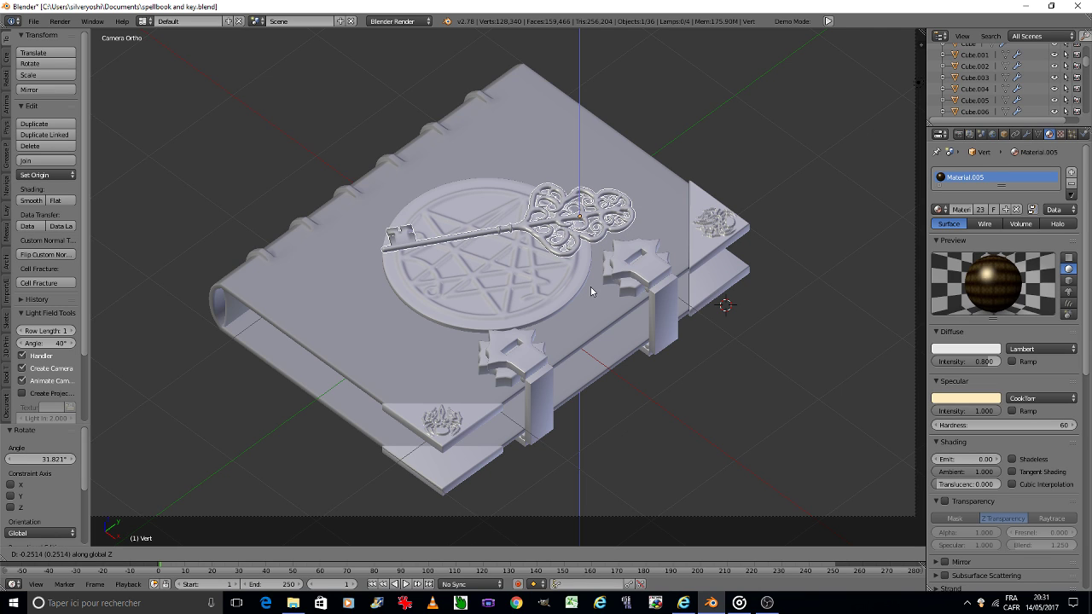
click(590, 287)
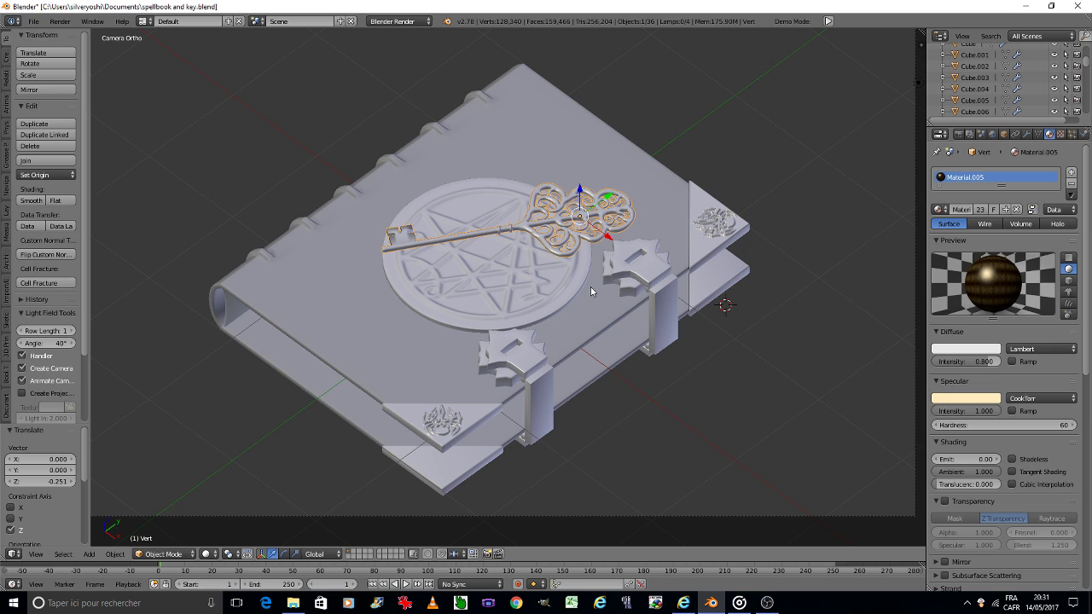
Save the blend file and switch the viewport to Rendered shading.
key(a)
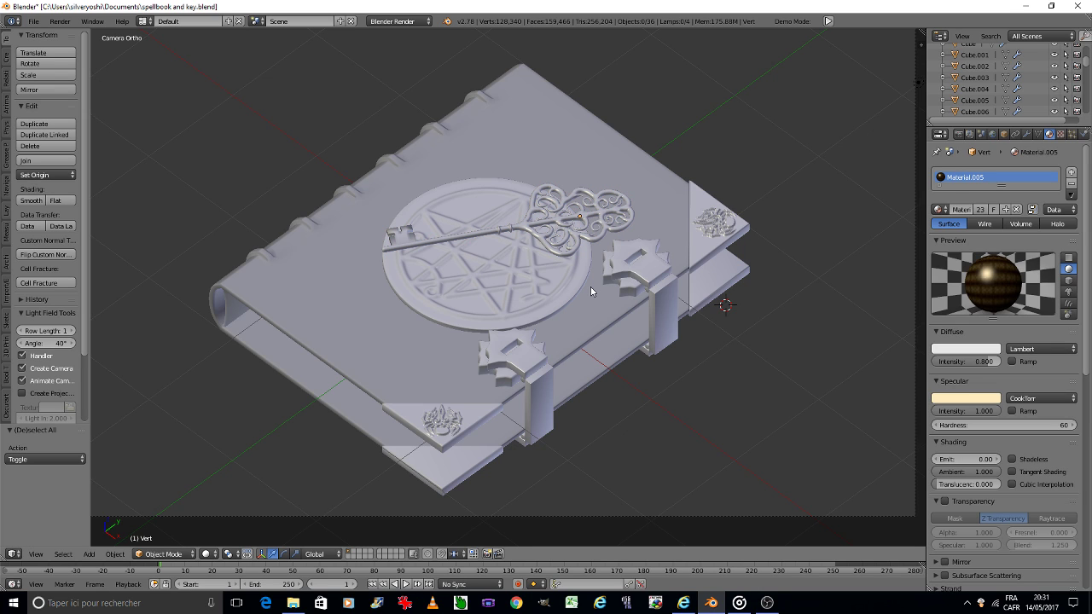
key(ctrl+s)
click(588, 287)
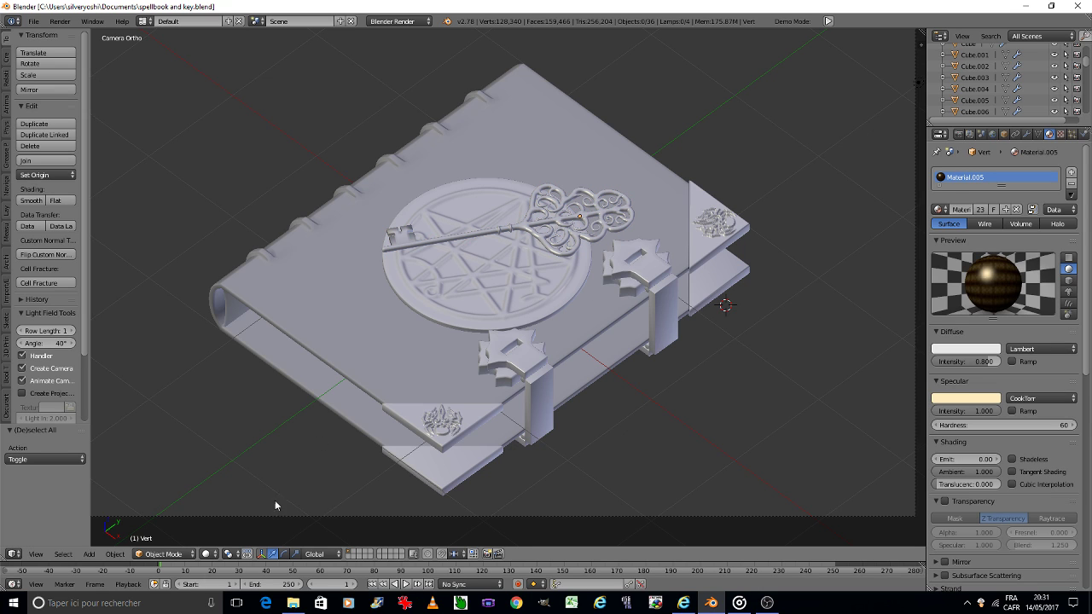
click(206, 554)
click(243, 484)
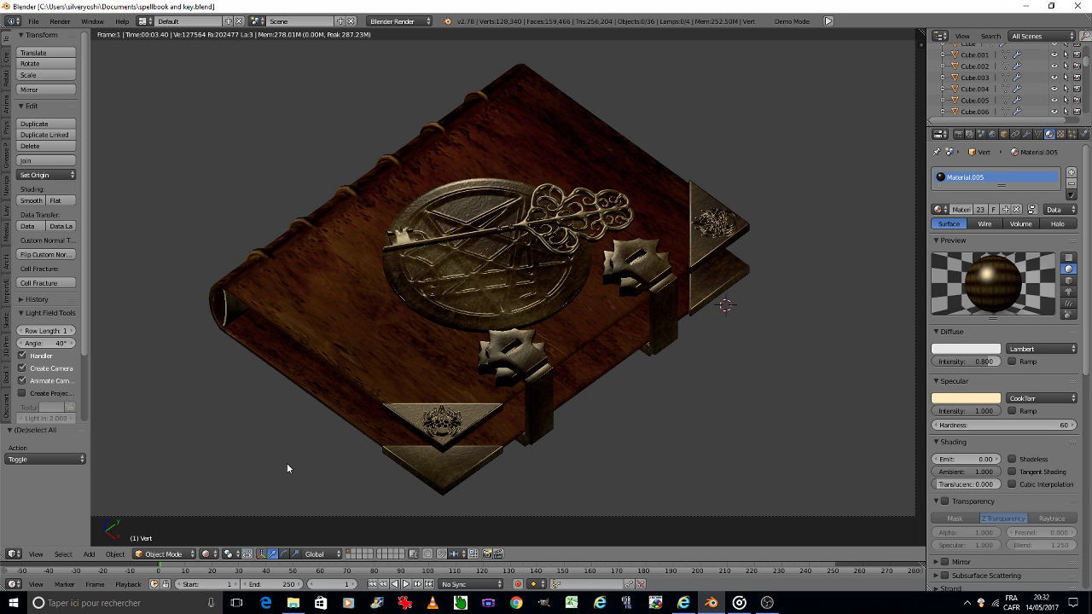
Switch the viewport shading from Rendered back to Solid.
click(208, 554)
click(222, 517)
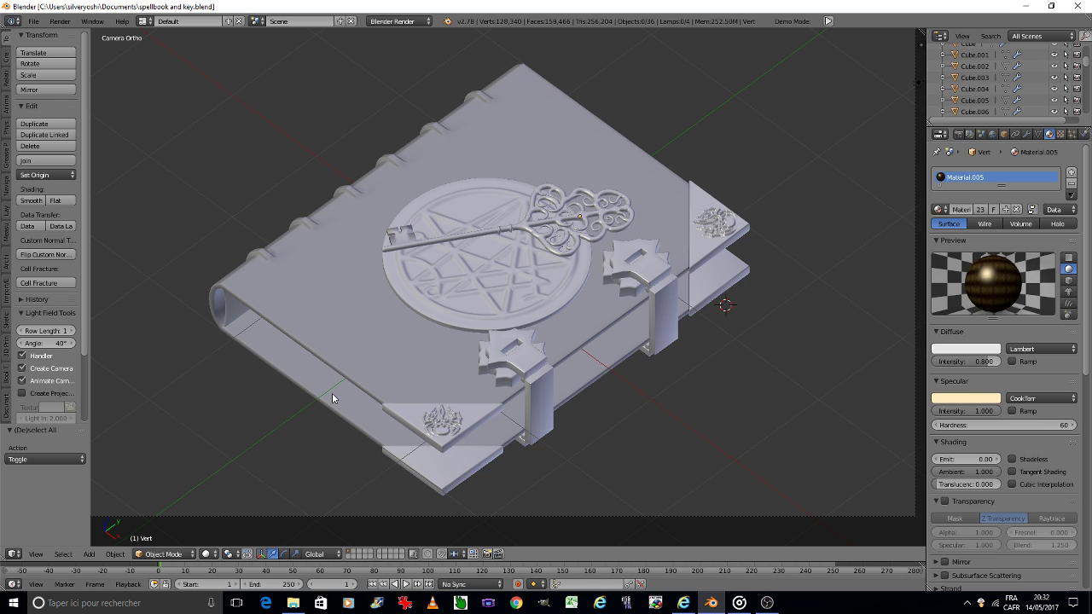
Save over the existing blend file.
shift+middle_drag(346, 397, 369, 413)
click(369, 408)
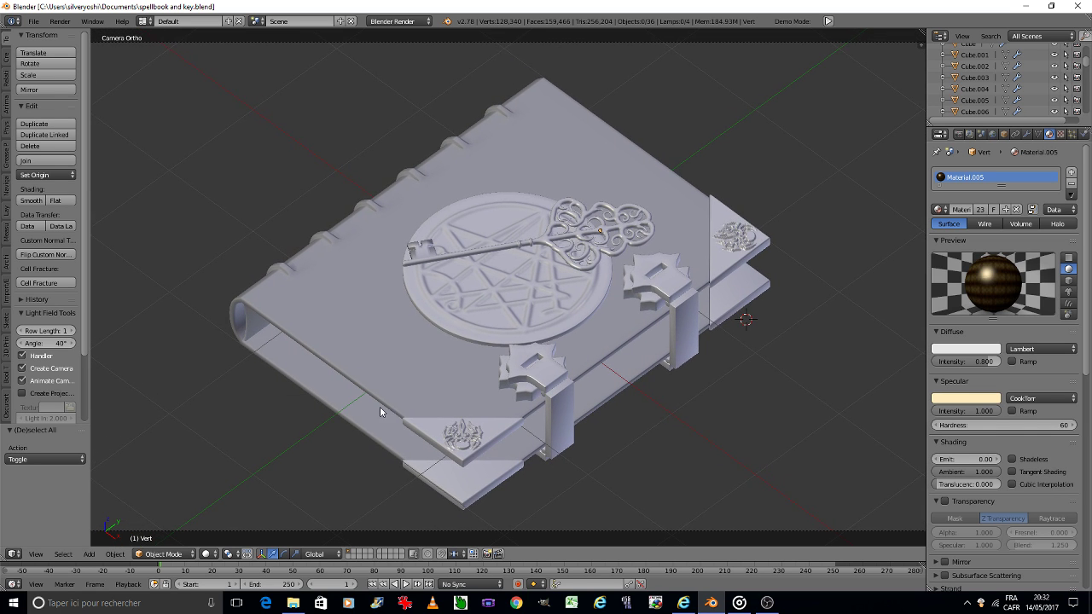
scroll(988, 94, up, 3)
scroll(989, 94, down, 5)
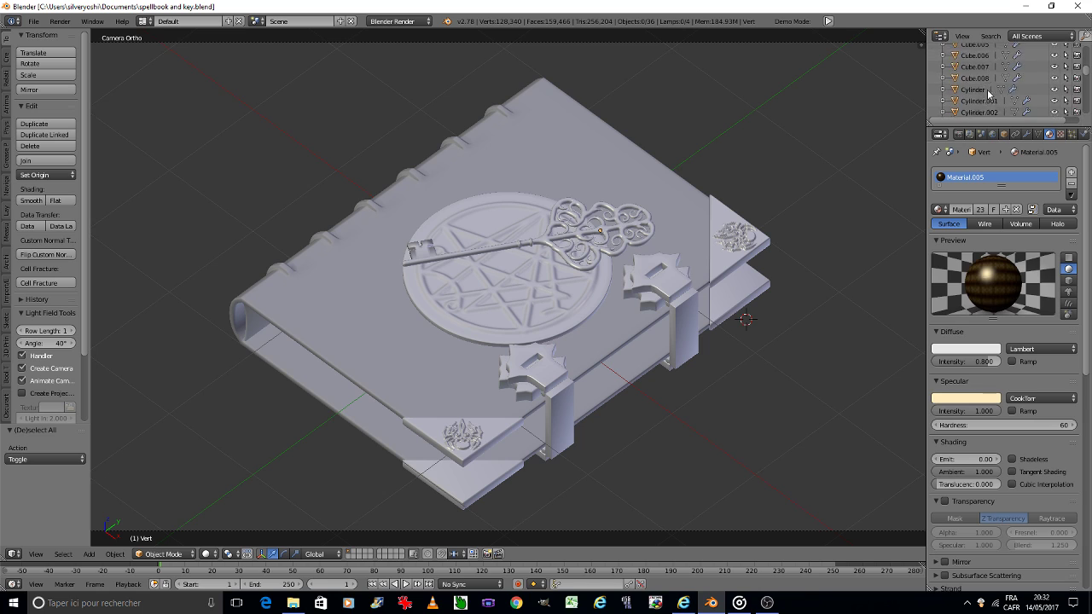
scroll(990, 94, down, 5)
scroll(994, 92, down, 5)
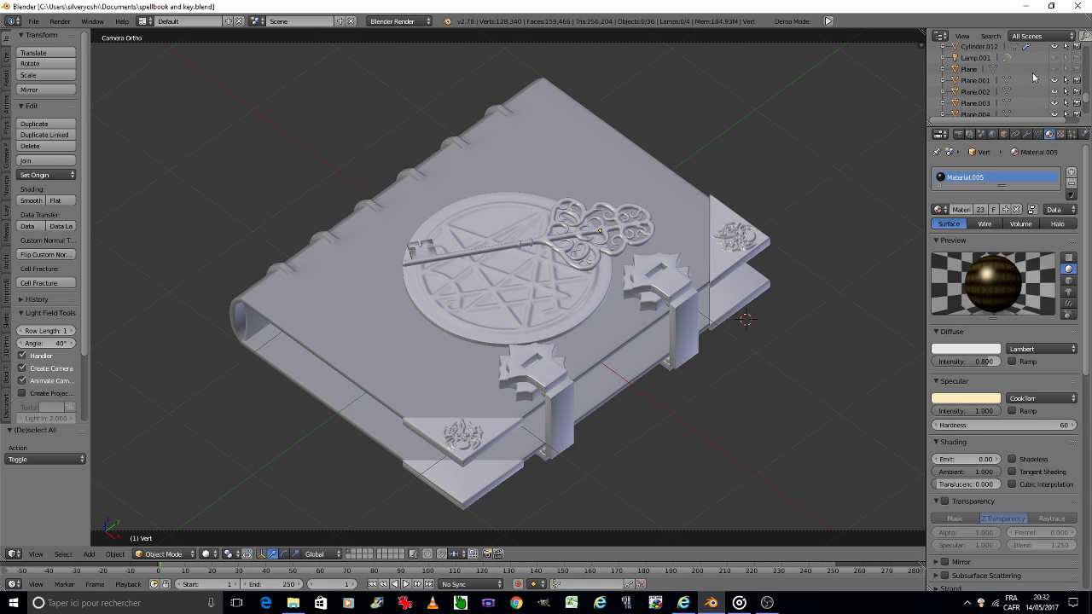
Unhide the Plane page block in the Outliner and preview the book in Rendered shading.
click(1055, 69)
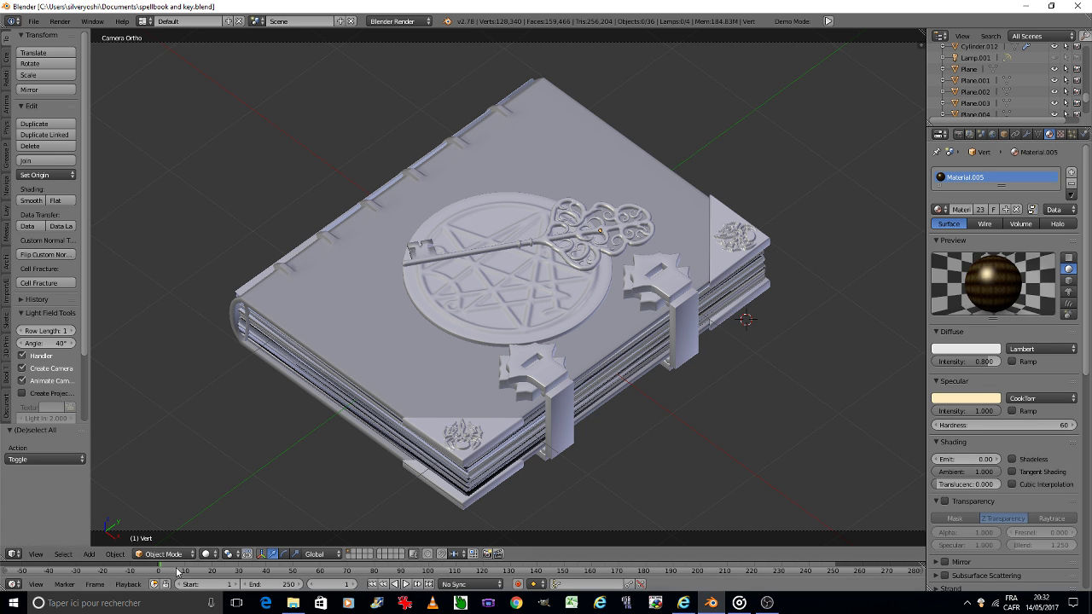
click(209, 557)
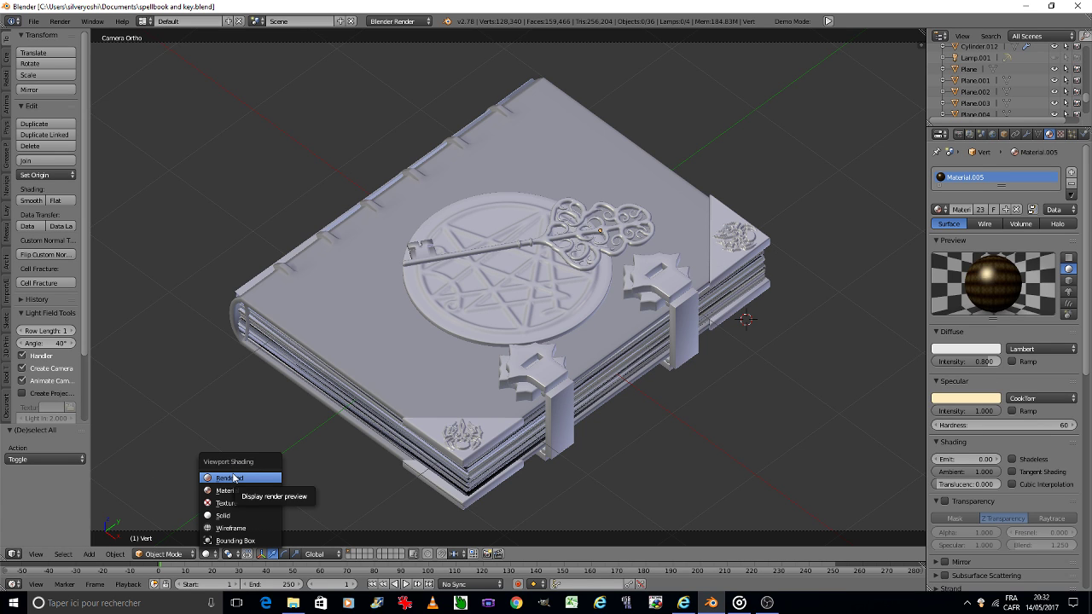
click(233, 478)
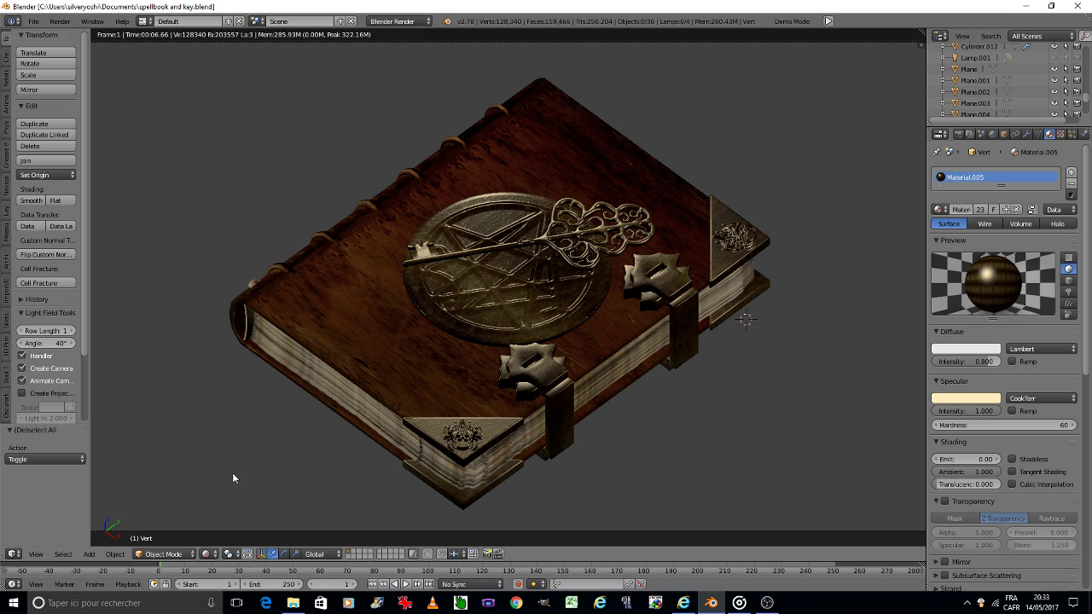
Return the viewport to Solid shading and hide the Plane page block.
click(208, 554)
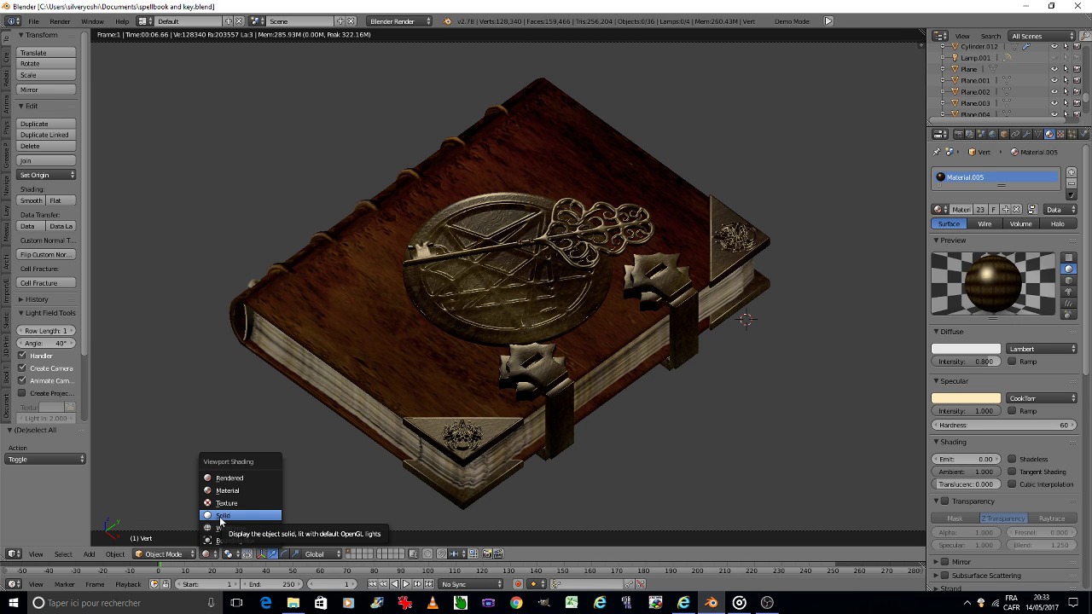
click(222, 516)
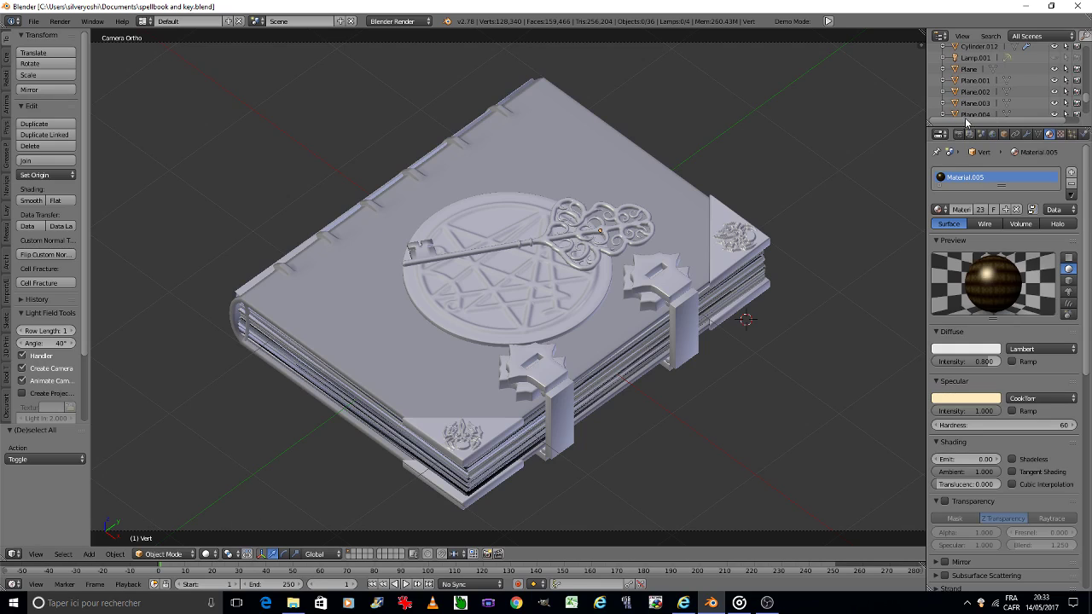
click(1056, 79)
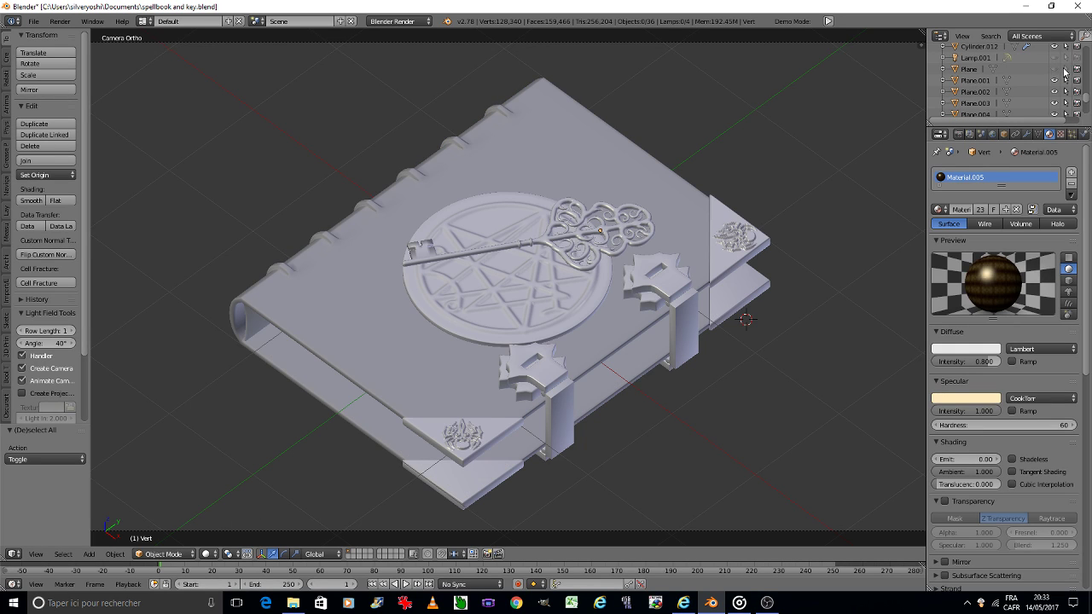
Unhide the Plane page block and select it to show its Material.002 settings.
scroll(1058, 100, down, 3)
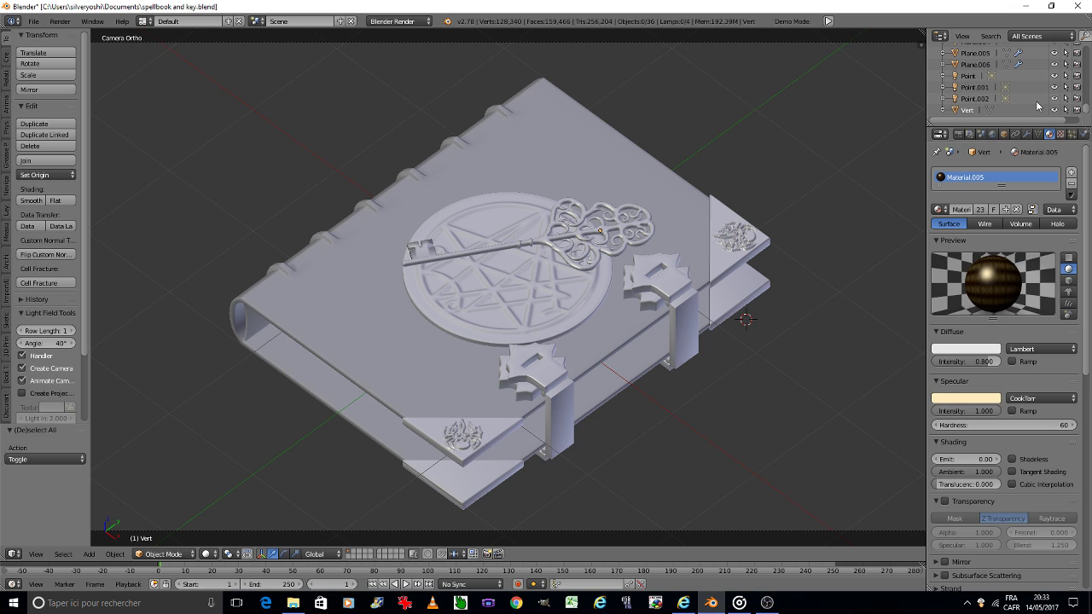
scroll(1041, 104, up, 3)
scroll(1041, 104, up, 3)
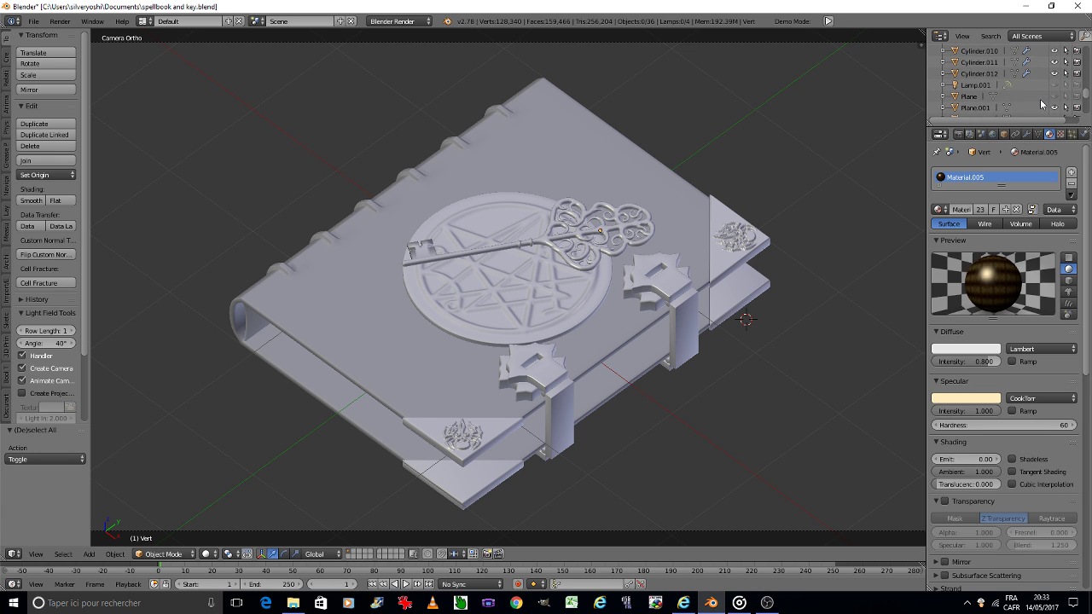
scroll(1041, 104, up, 3)
scroll(1041, 104, up, 3)
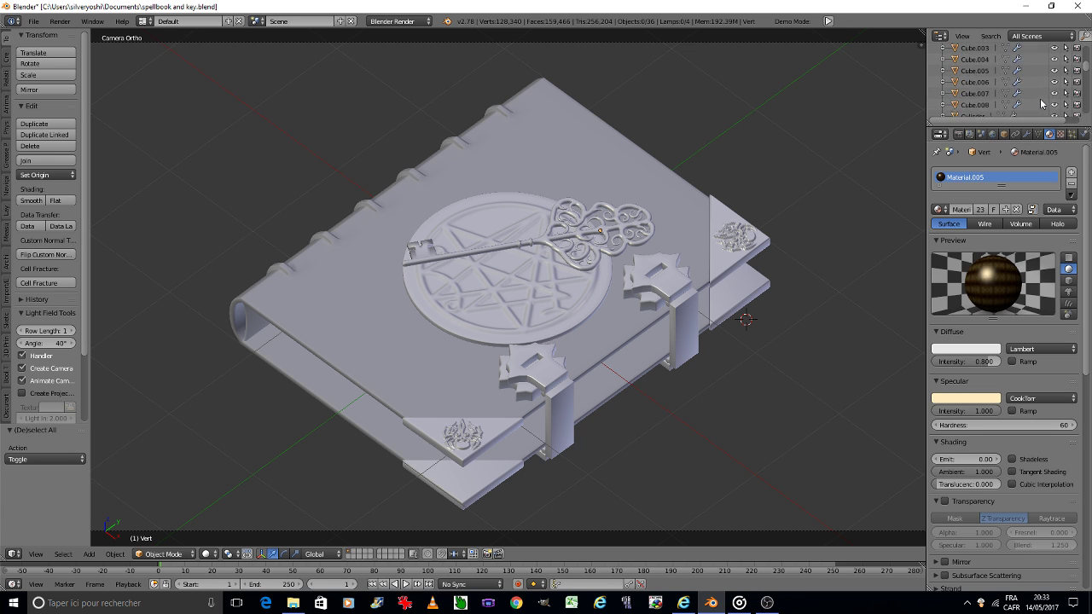
scroll(1041, 104, up, 2)
scroll(1041, 104, up, 2)
scroll(1041, 104, down, 3)
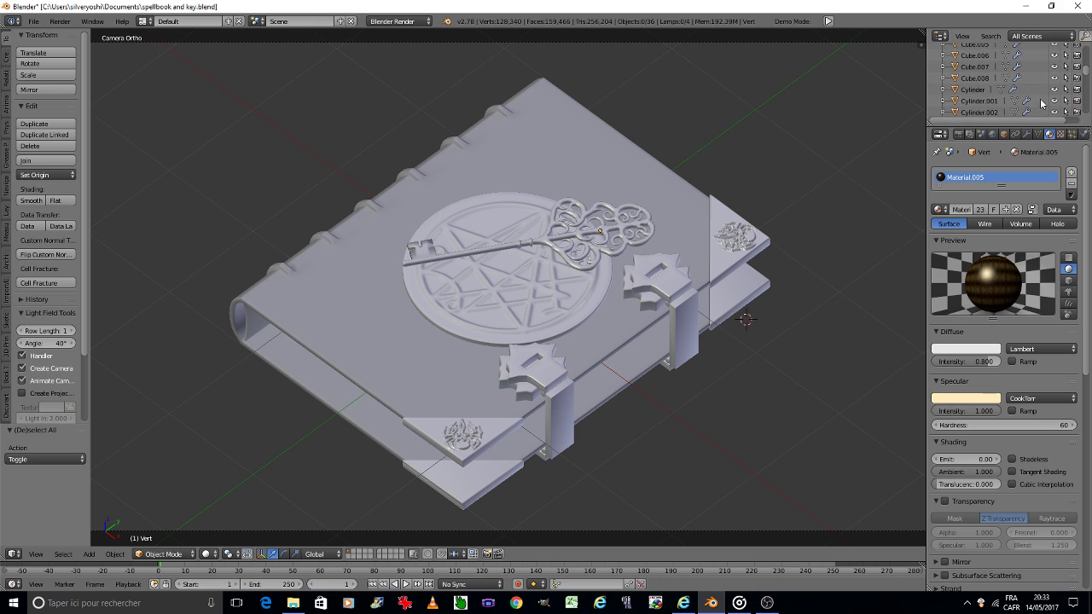
scroll(1041, 104, down, 3)
scroll(1041, 104, down, 3)
scroll(1041, 102, down, 3)
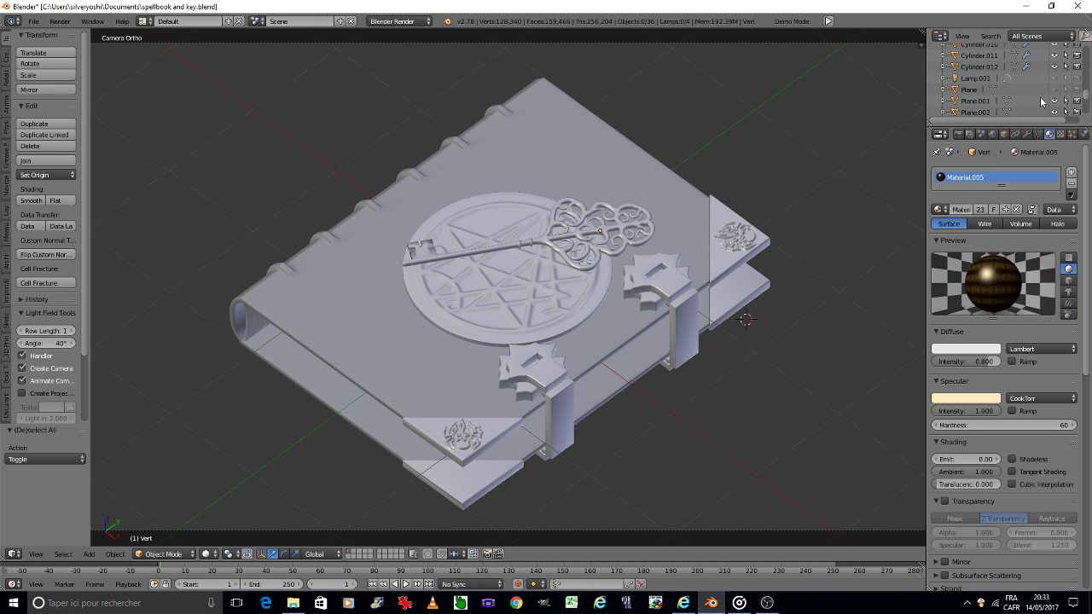
scroll(1041, 102, down, 3)
scroll(1043, 101, down, 5)
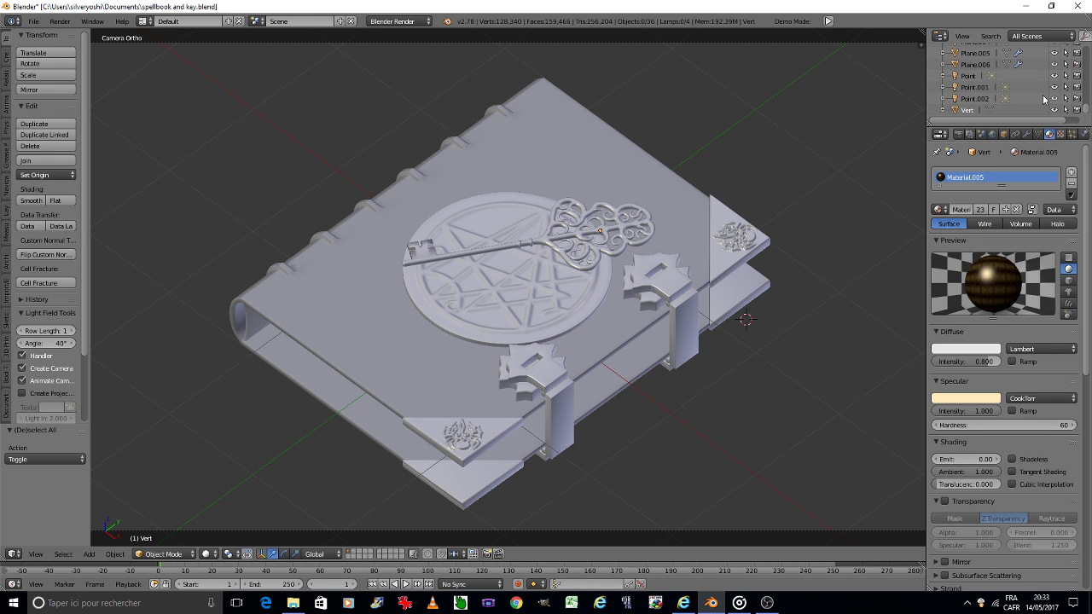
scroll(1042, 100, up, 3)
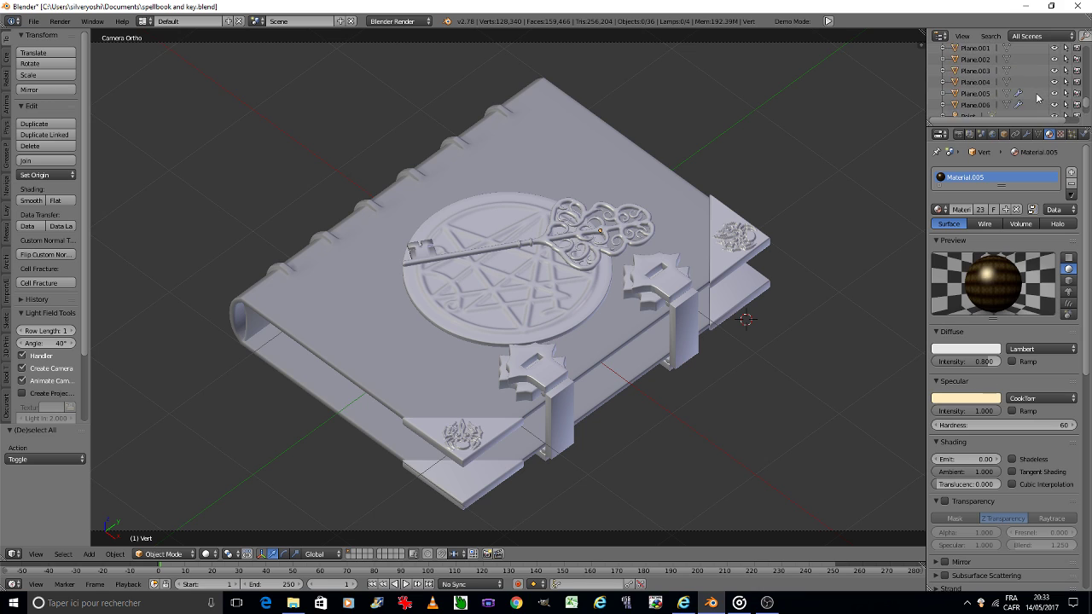
scroll(1043, 98, up, 3)
click(1054, 77)
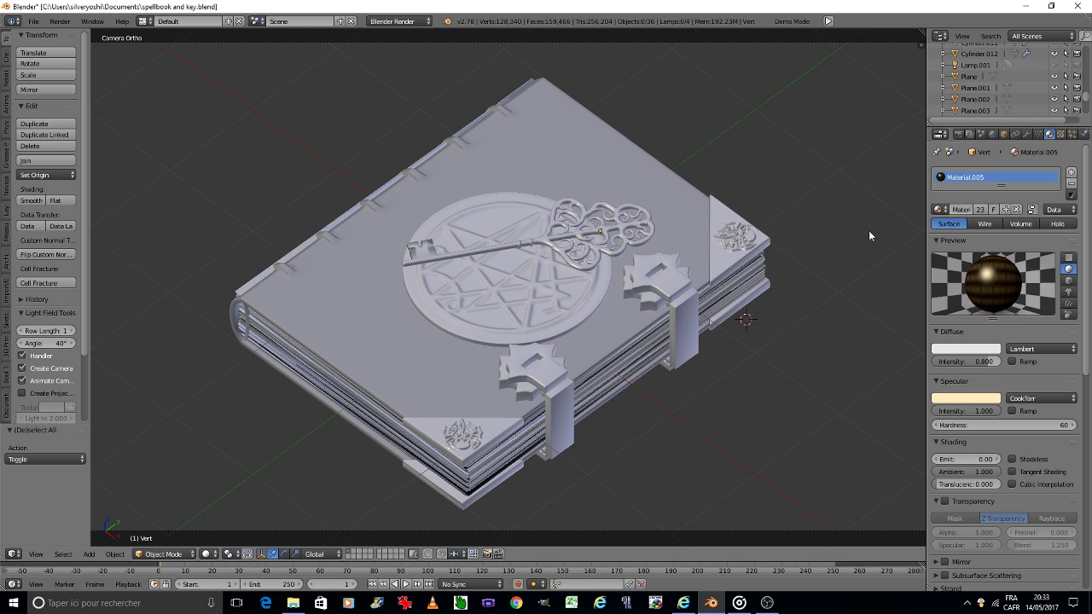
right_click(649, 349)
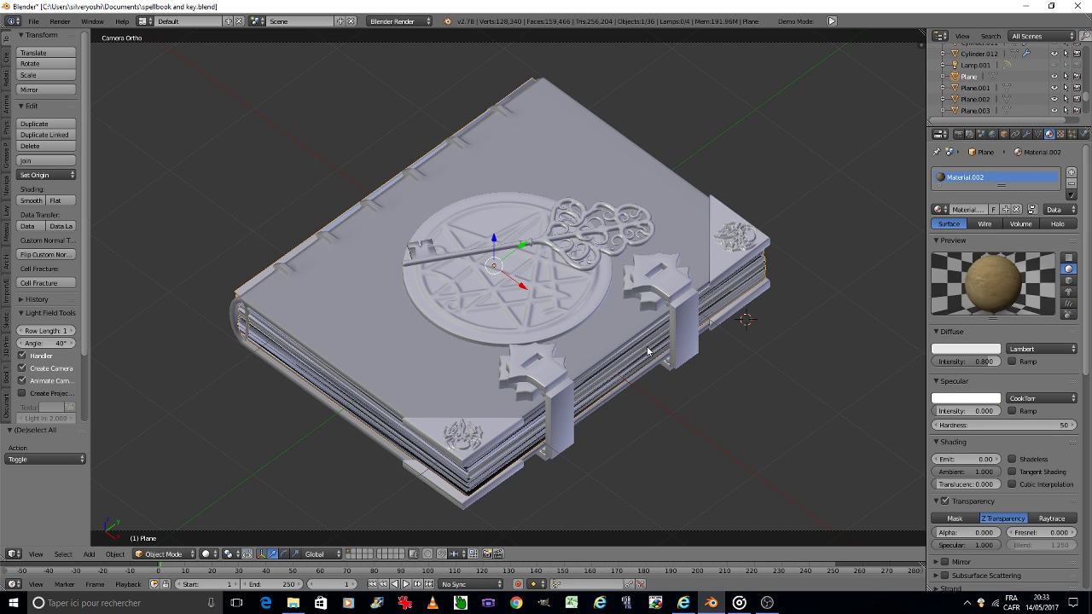
Show the page block's Texture.001 image texture and preview the book in Material shading.
click(1060, 135)
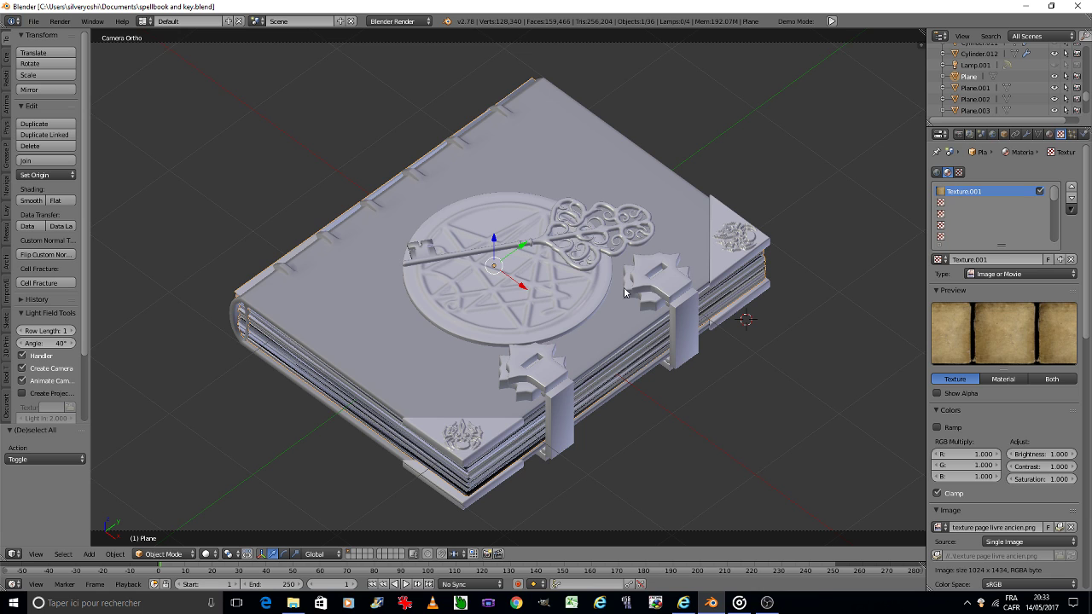
key(x)
click(207, 554)
click(242, 484)
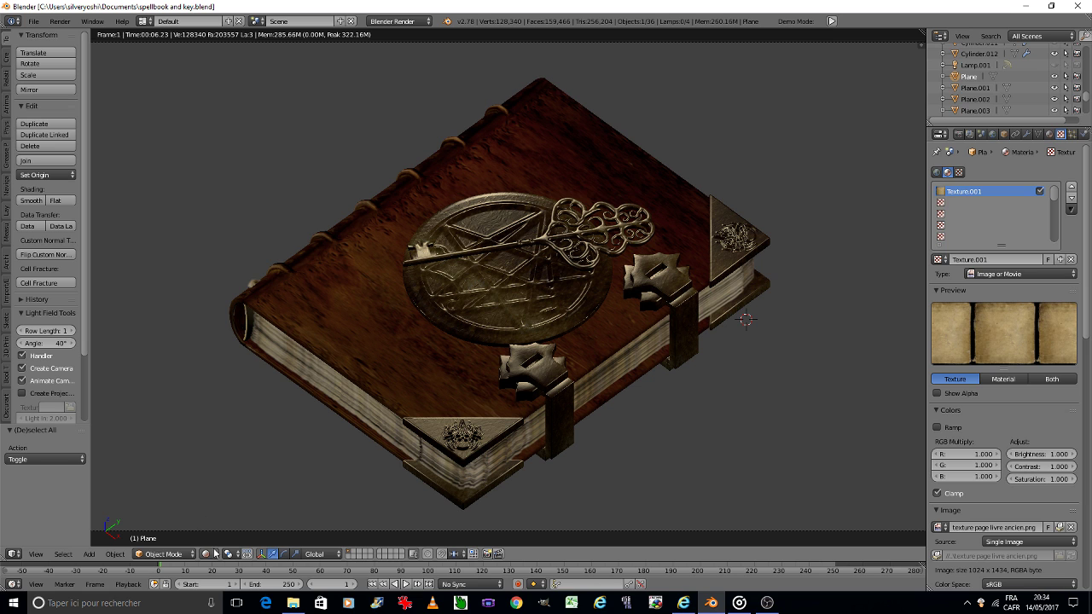
Return the viewport to Solid shading.
click(213, 554)
click(226, 517)
scroll(226, 518, down, 2)
Orbit to a front edge-on view and scale the page block down along Z.
key(KP_8)
key(KP_8)
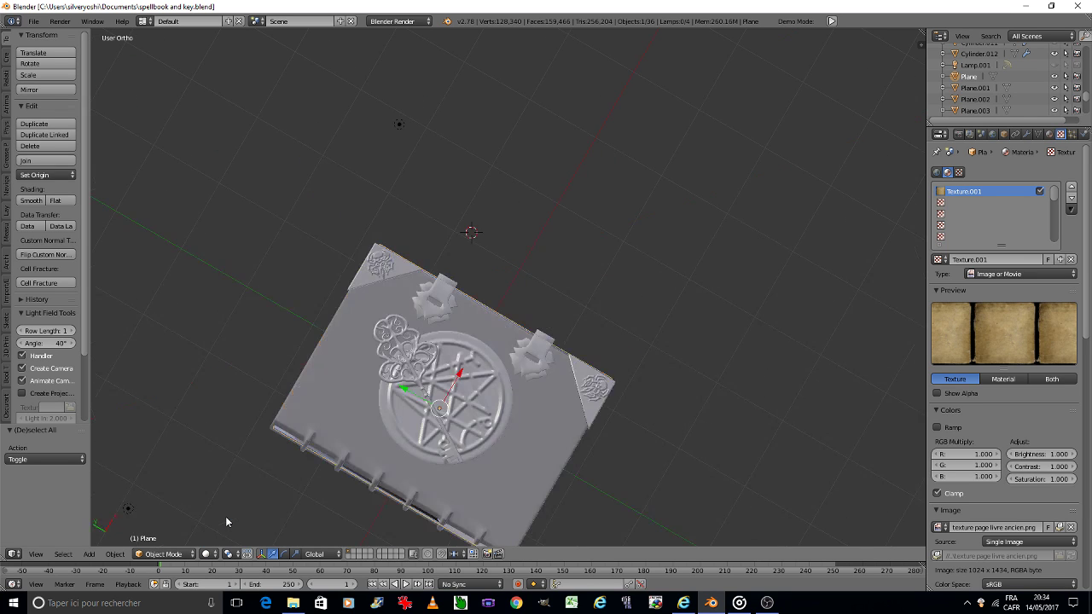
key(KP_4)
key(KP_4)
key(KP_8)
key(KP_8)
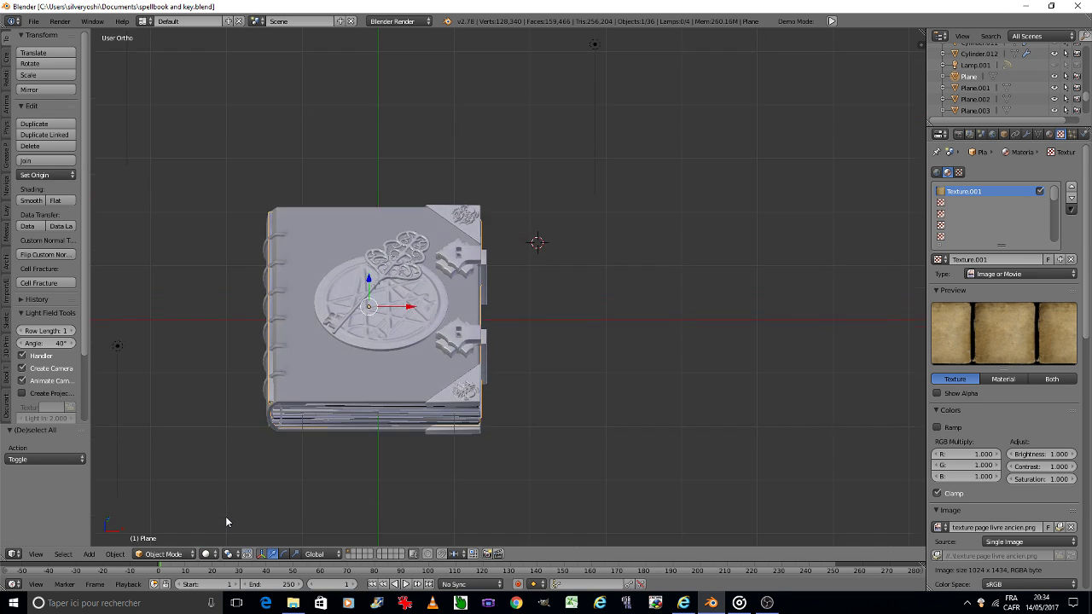
key(KP_8)
scroll(390, 365, up, 4)
scroll(389, 365, up, 1)
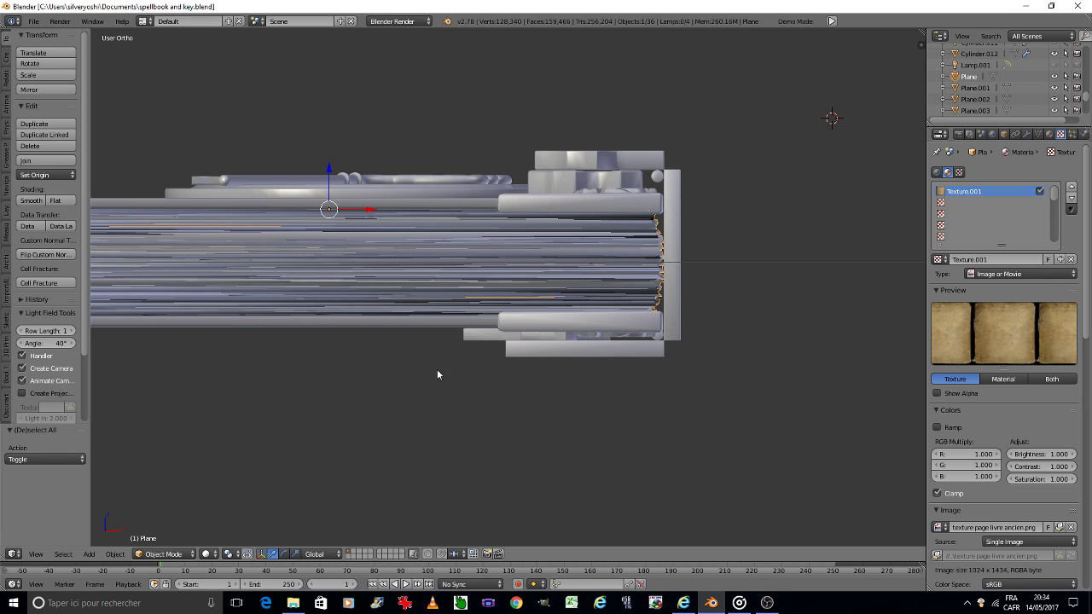
key(s)
key(z)
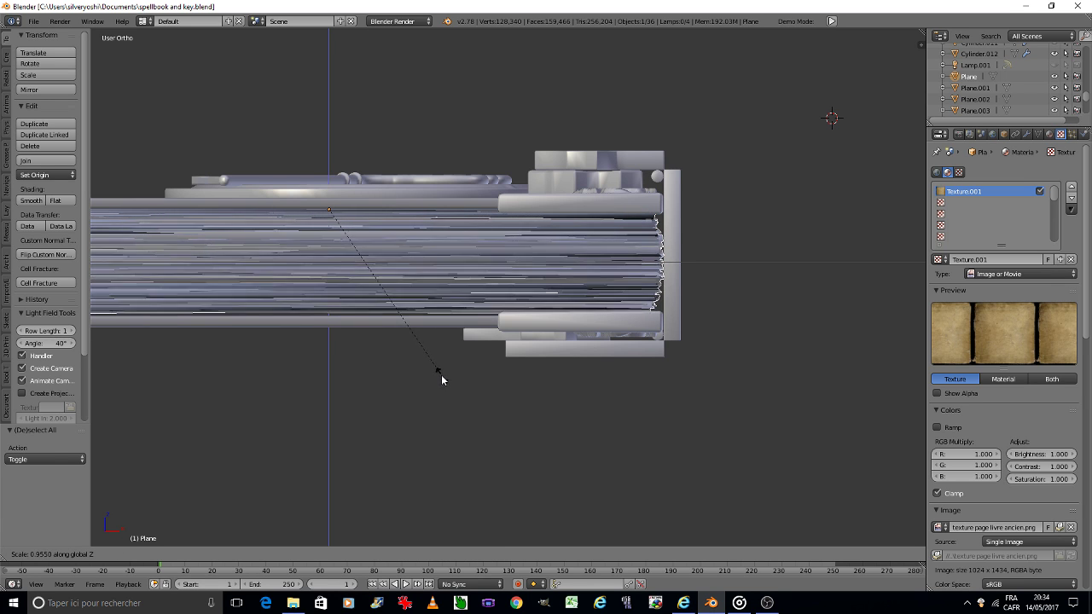
click(435, 369)
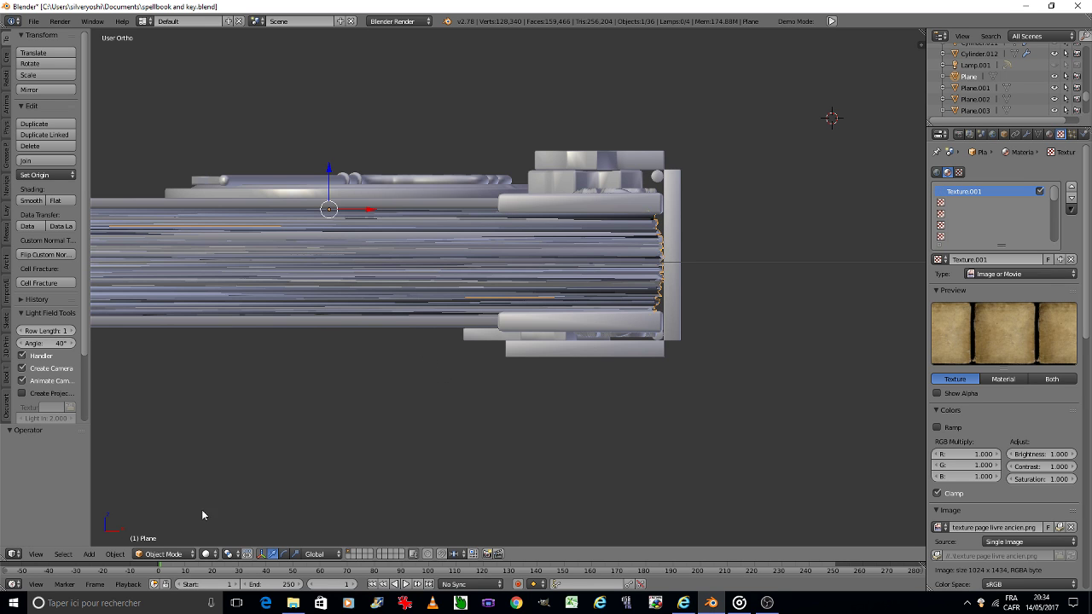
Set the page block's origin to its geometry and rescale its height to 0.891 along Z.
click(114, 555)
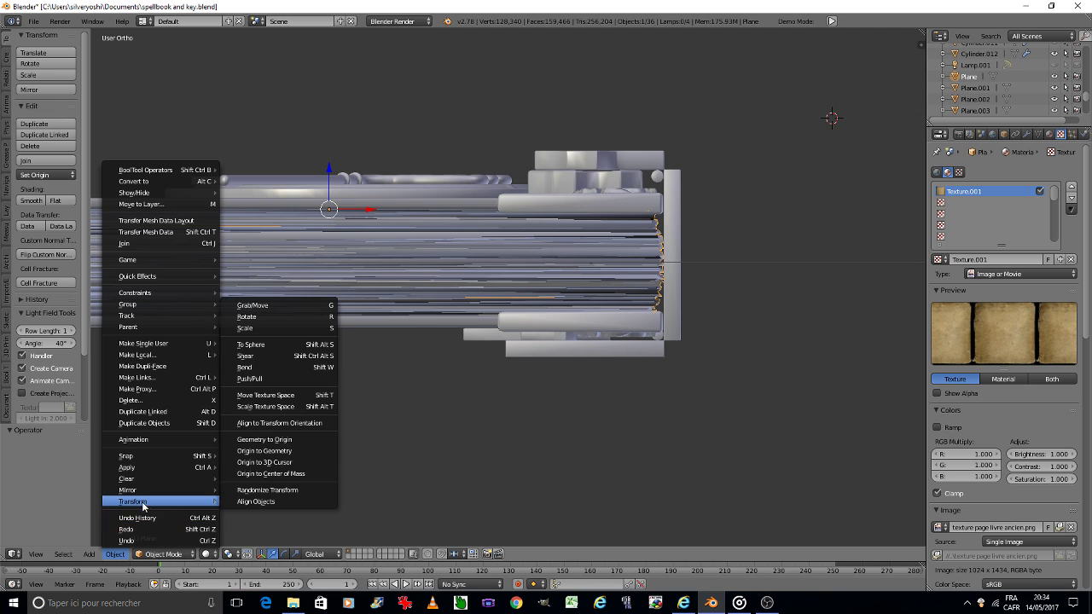
click(271, 463)
key(KP_Decimal)
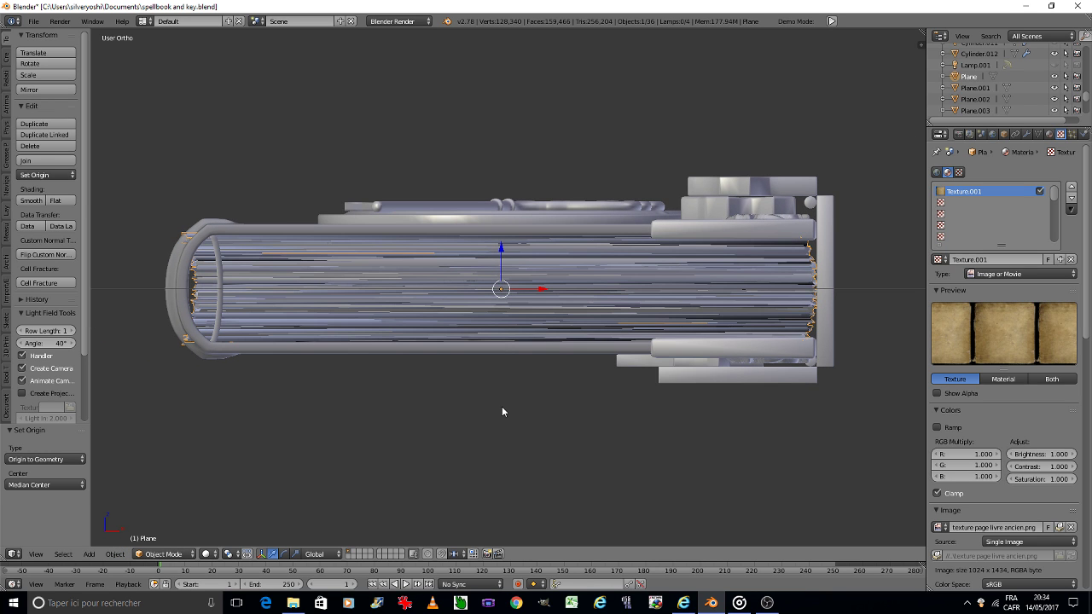
key(s)
key(z)
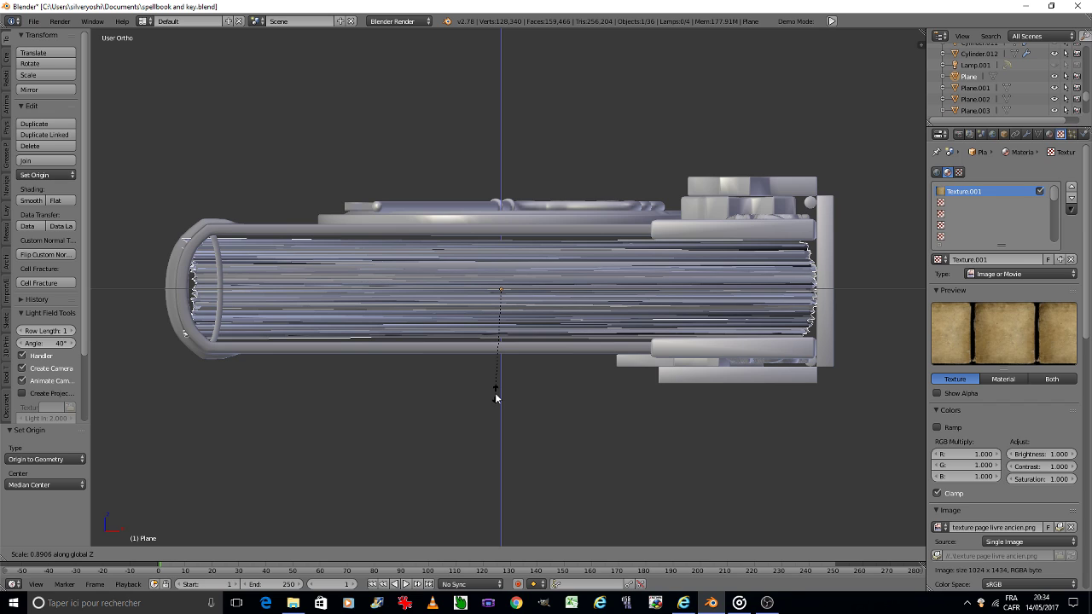
click(495, 397)
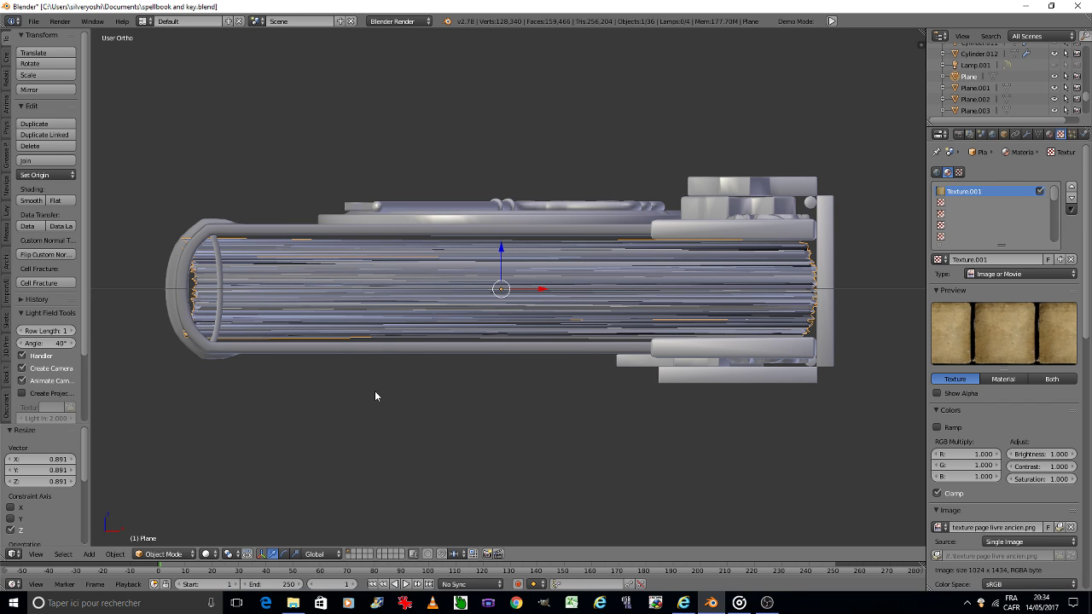
key(g)
key(x)
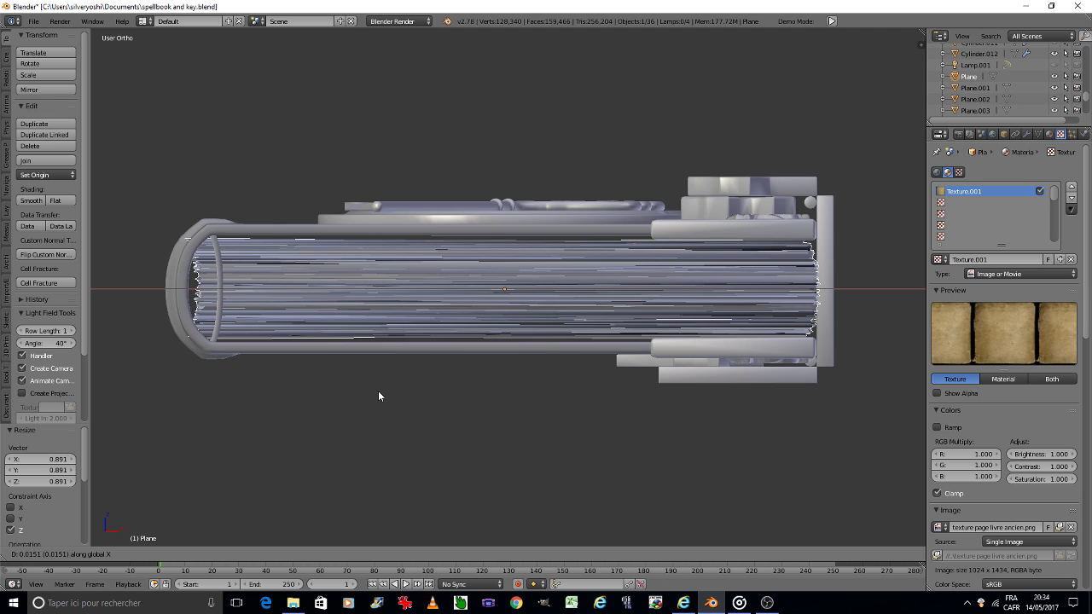
In Edit Mode, select the top rows of page edges and shift them along X.
click(377, 390)
key(Tab)
click(148, 324)
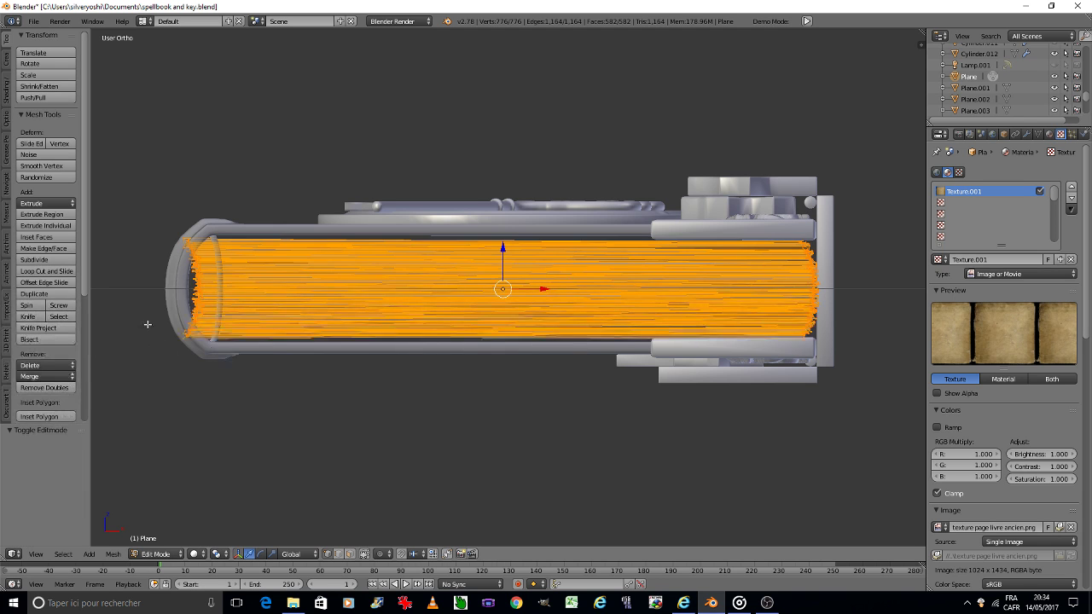
scroll(253, 338, up, 2)
scroll(261, 333, up, 1)
key(a)
key(c)
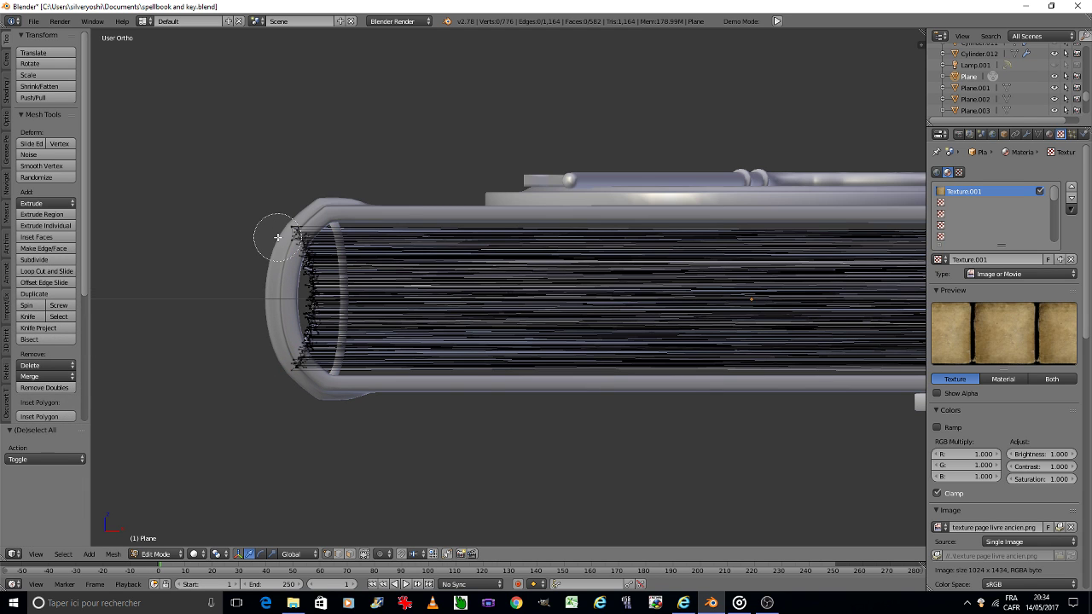
drag(277, 236, 298, 239)
key(g)
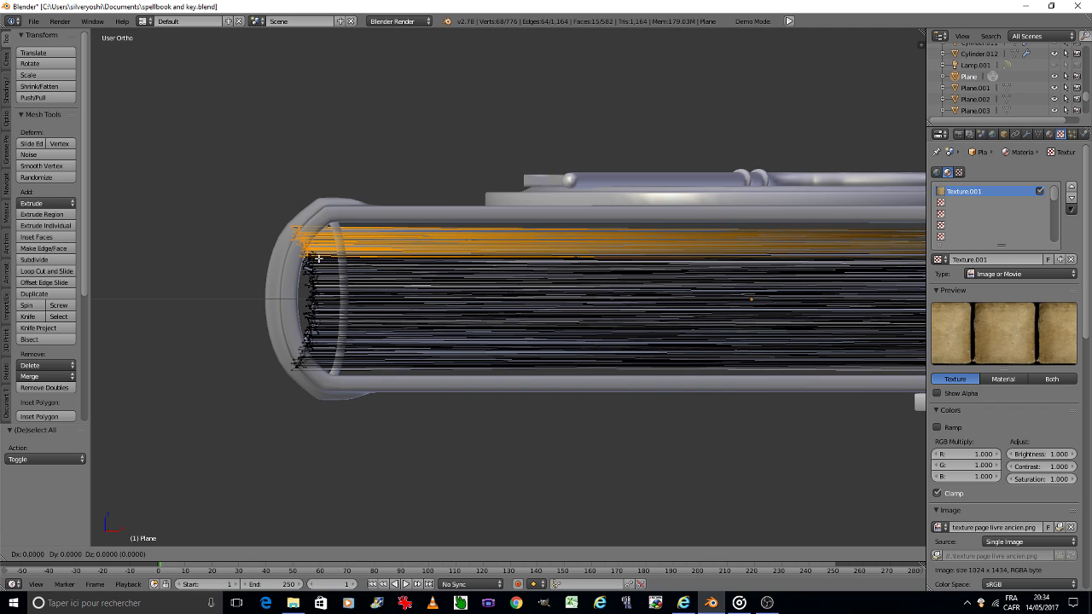
key(x)
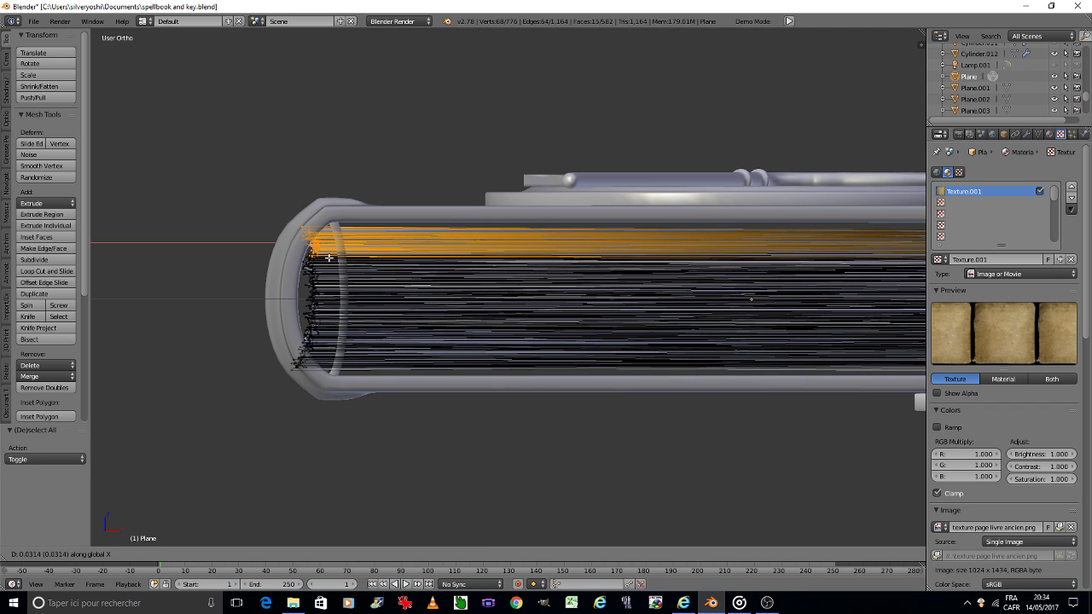
click(330, 257)
Try shifting the bottom row of page edges along X, then undo it.
key(a)
key(c)
drag(270, 369, 275, 369)
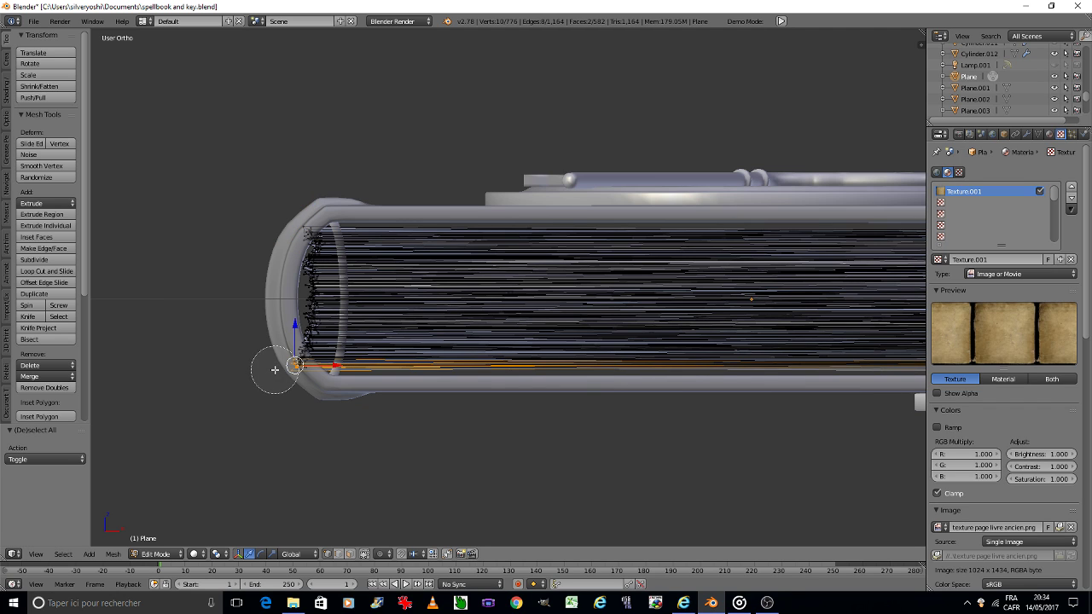
key(Escape)
key(g)
key(x)
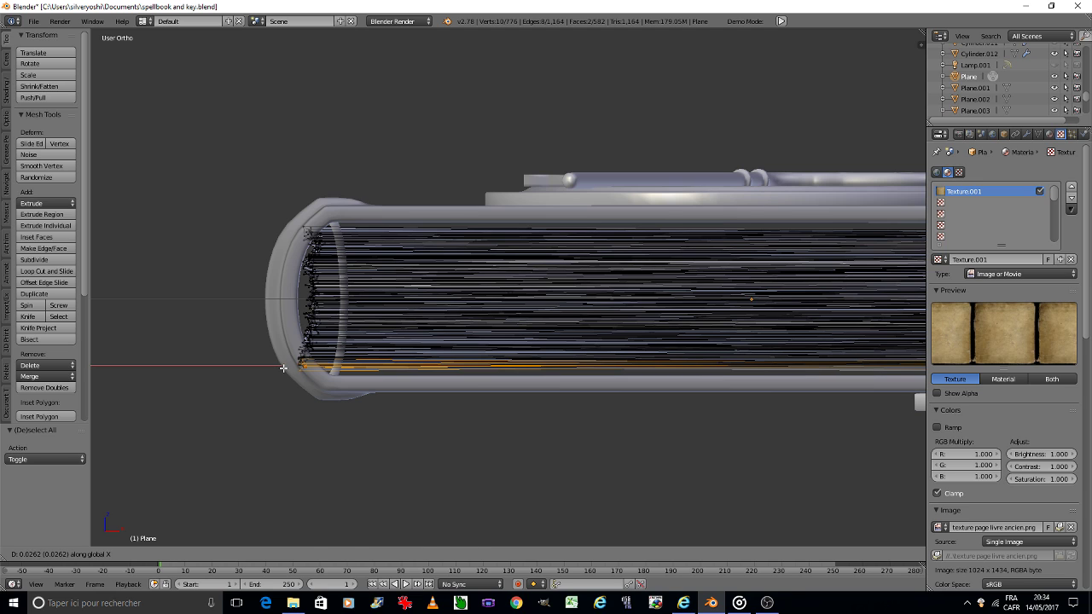
click(285, 366)
key(ctrl+z)
Enable proportional editing and trial a soft-falloff X move of the bottom edges, then undo.
click(380, 554)
click(397, 529)
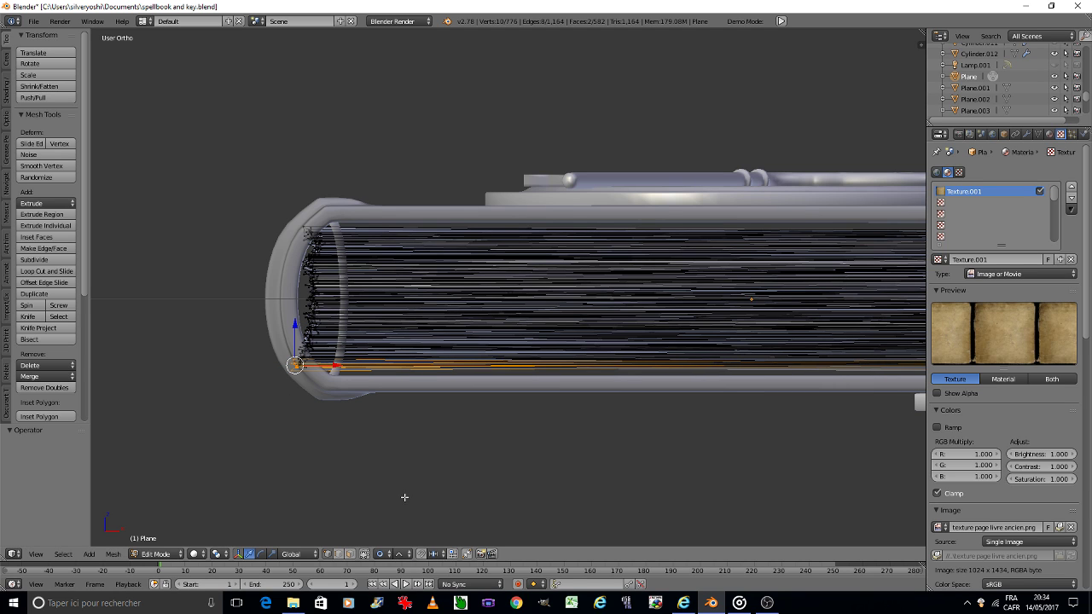
key(g)
key(x)
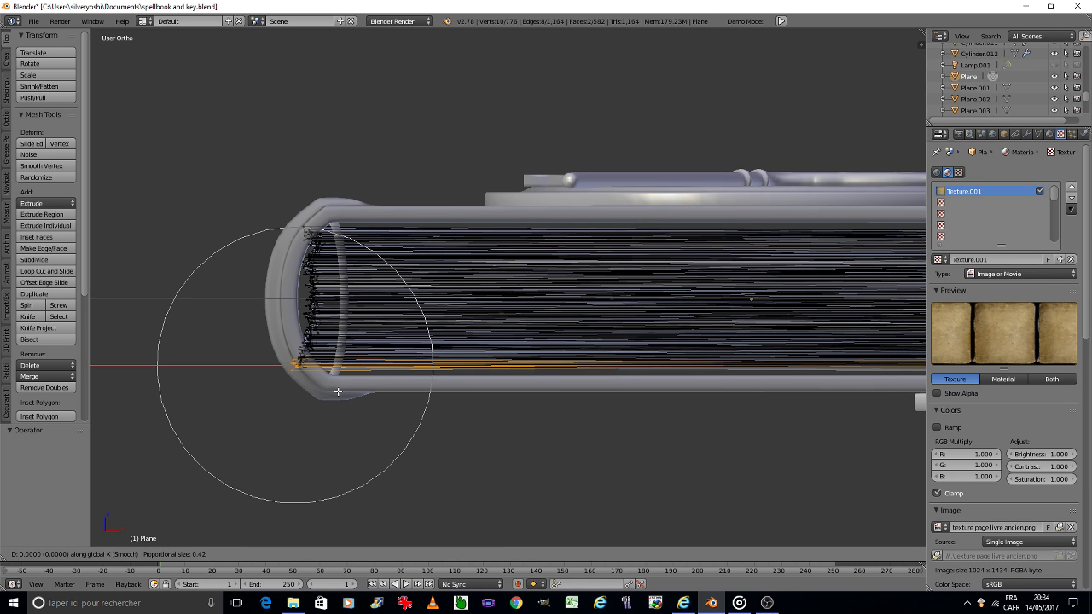
scroll(348, 393, down, 2)
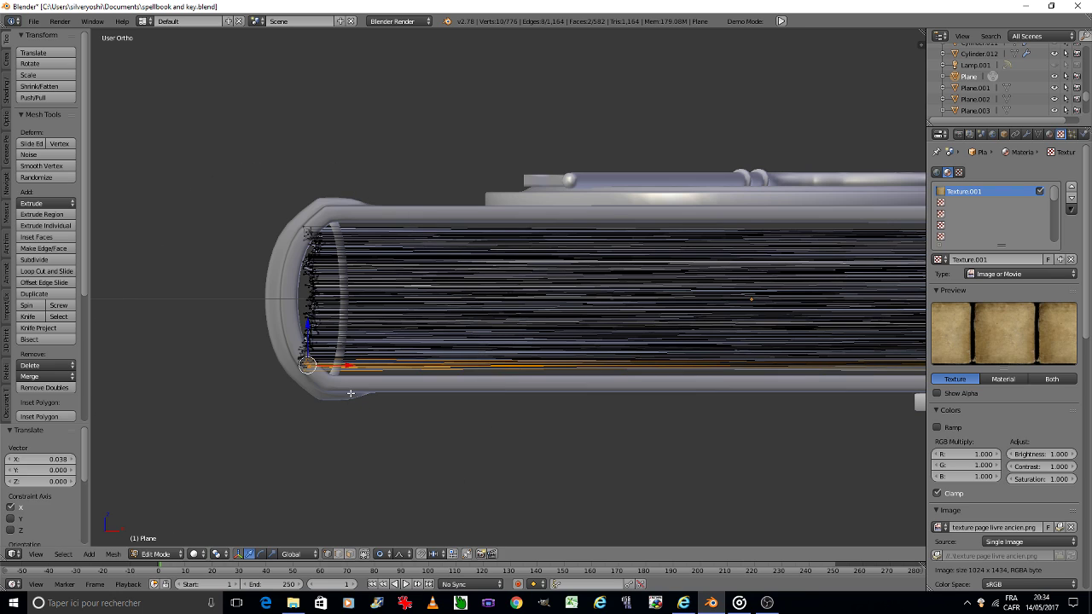
click(348, 394)
key(ctrl+z)
Shift the bottom page edges along X with proportional editing on, then return to Object Mode.
click(380, 553)
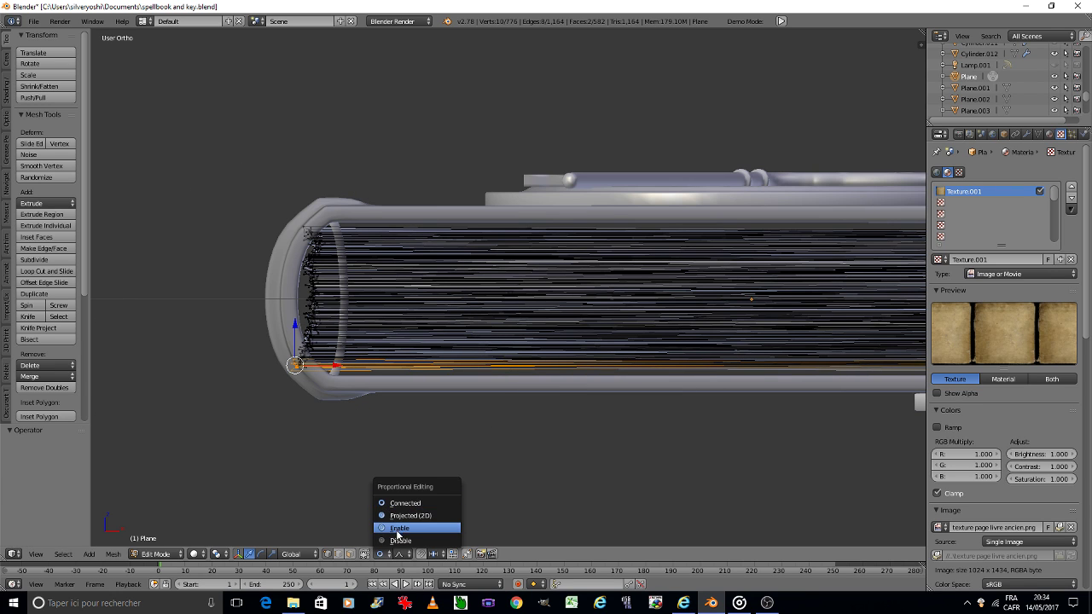
click(396, 532)
key(g)
key(x)
scroll(332, 401, up, 3)
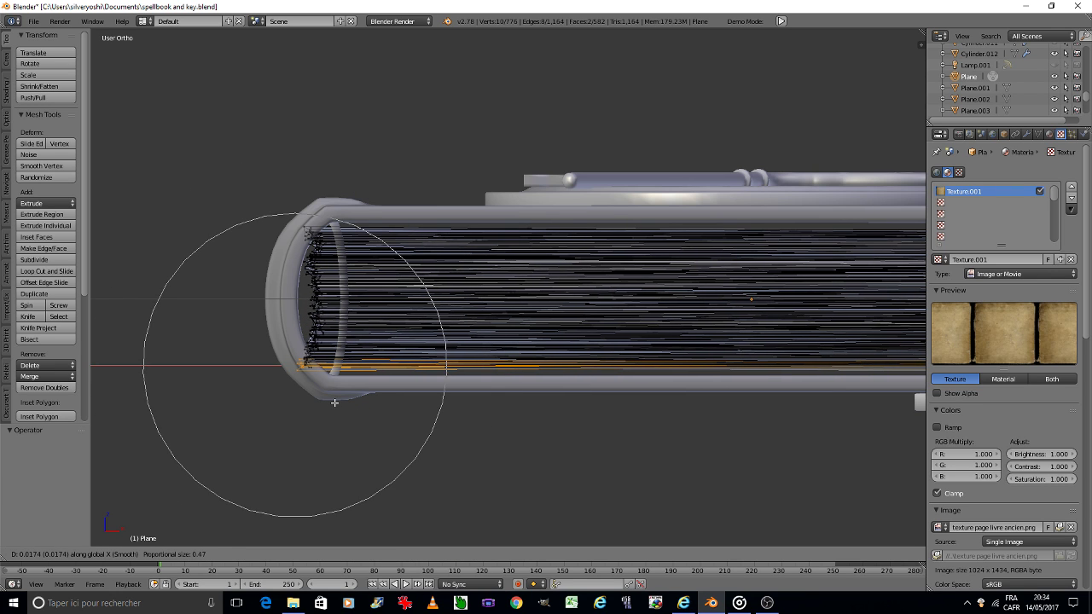
scroll(336, 403, up, 3)
scroll(342, 403, up, 1)
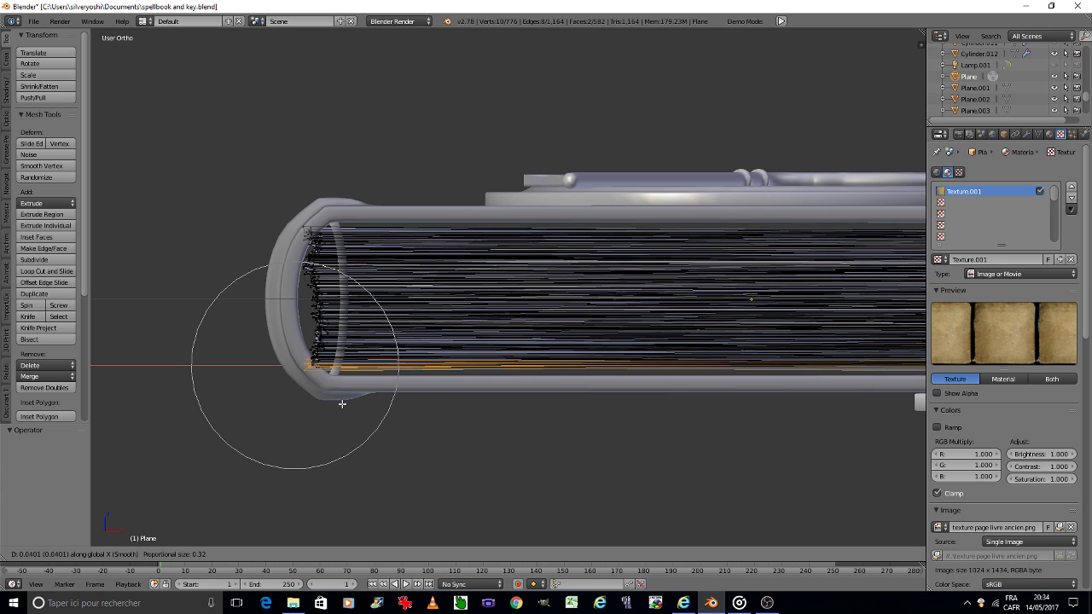
click(342, 403)
key(Tab)
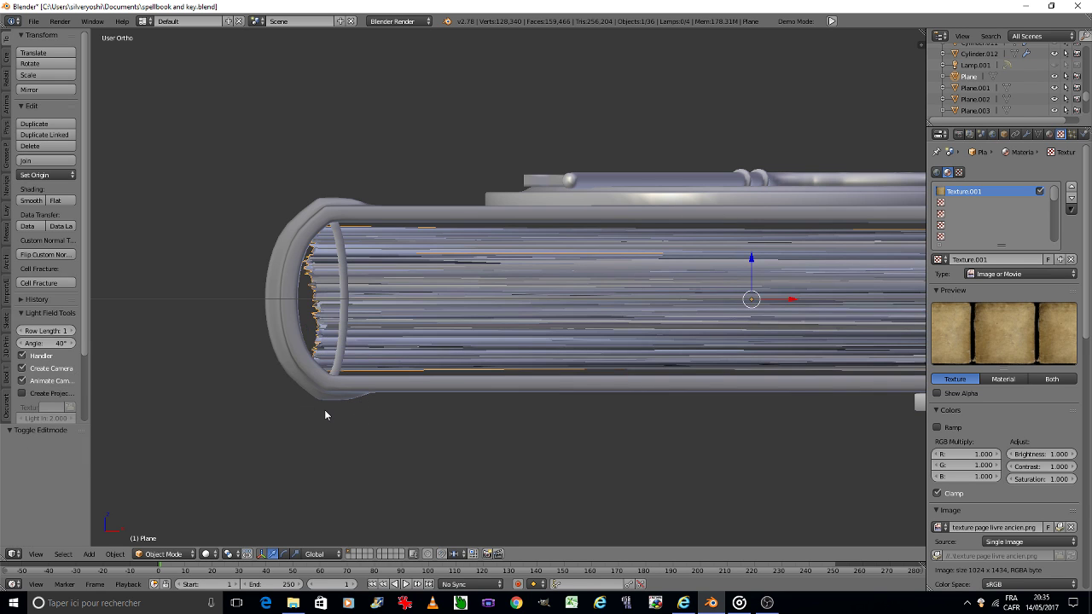
Deselect everything, return to the camera view and save the spellbook file.
key(a)
scroll(380, 379, down, 5)
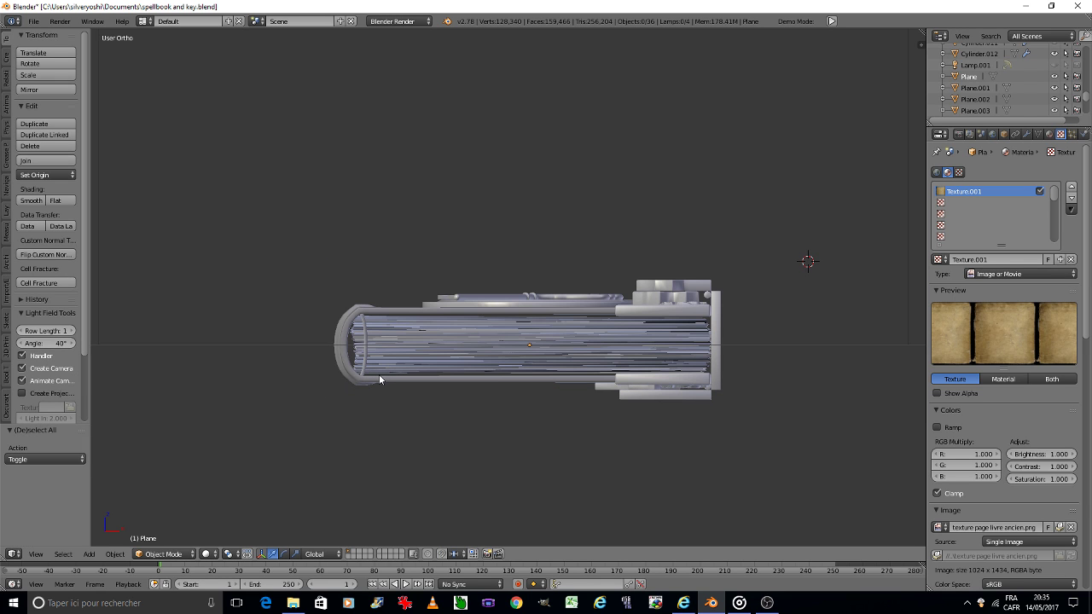
key(KP_0)
key(ctrl+s)
click(378, 374)
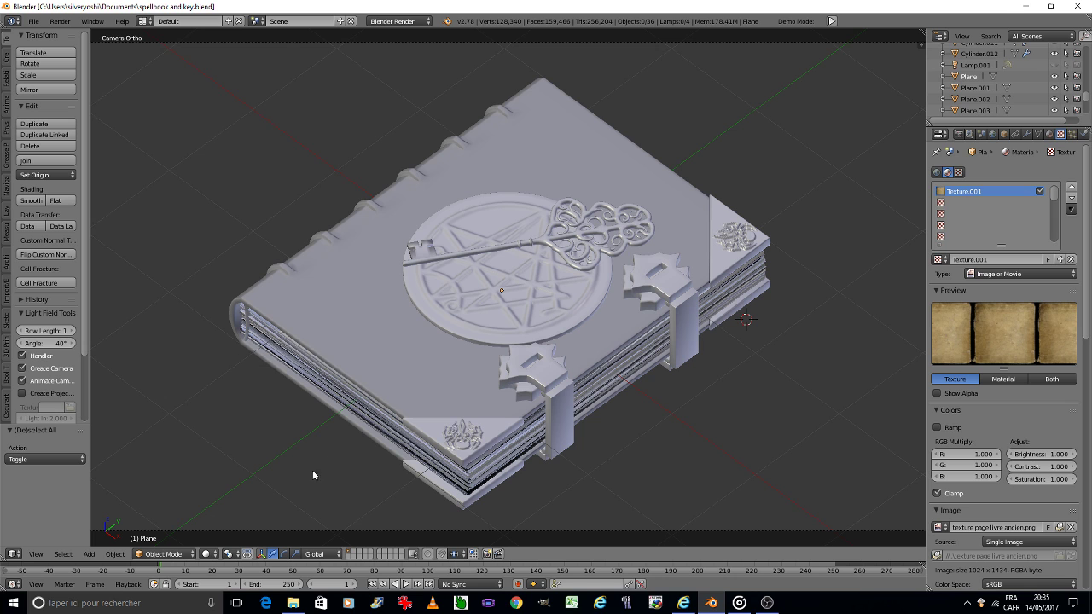
Preview the book with textures, then go back to solid shading in front orthographic view.
click(207, 553)
click(228, 484)
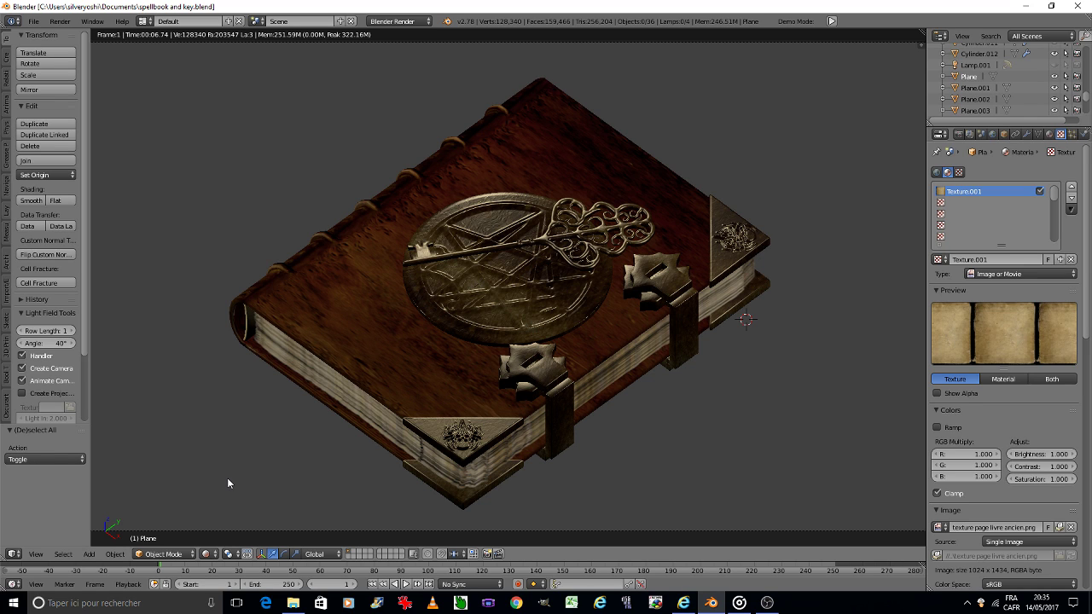
click(209, 556)
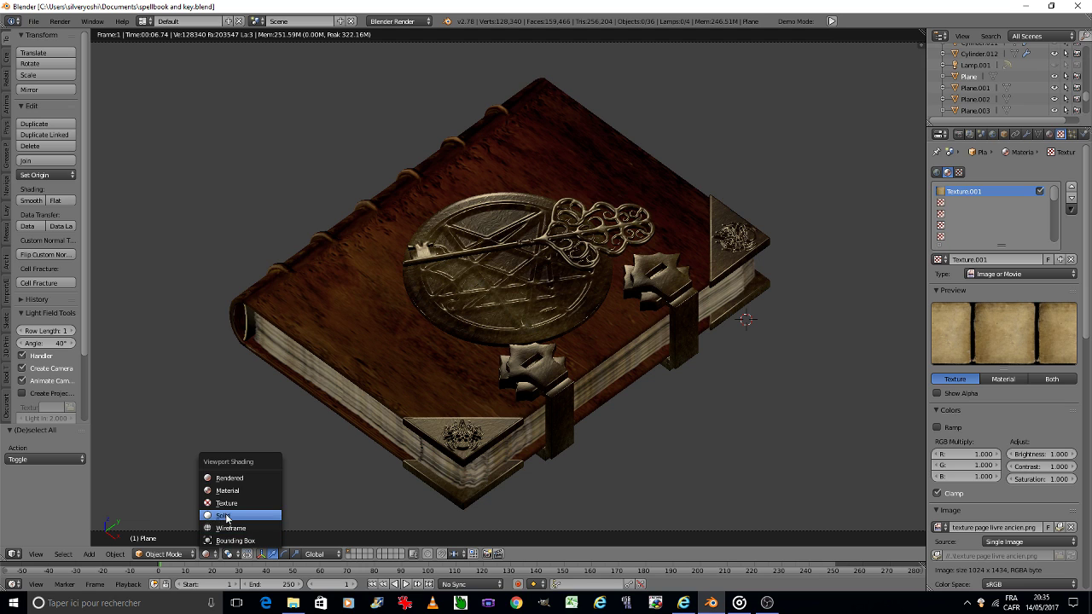
click(226, 516)
key(KP_1)
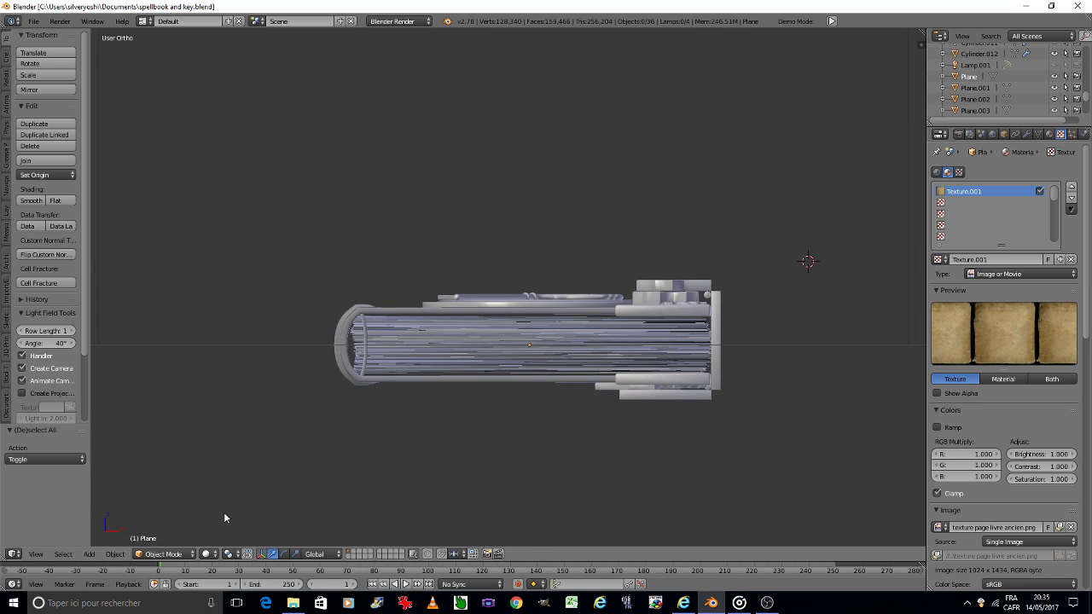
In Edit Mode, select the whole page mesh and shift it about 0.05 along X.
key(Tab)
click(303, 474)
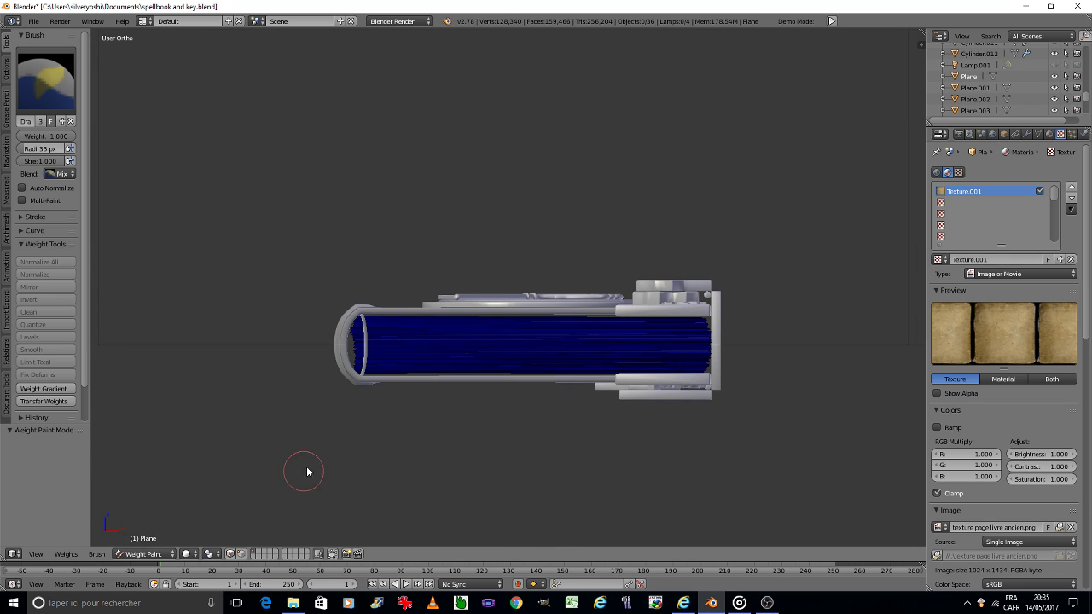
click(145, 555)
click(168, 527)
scroll(327, 366, up, 5)
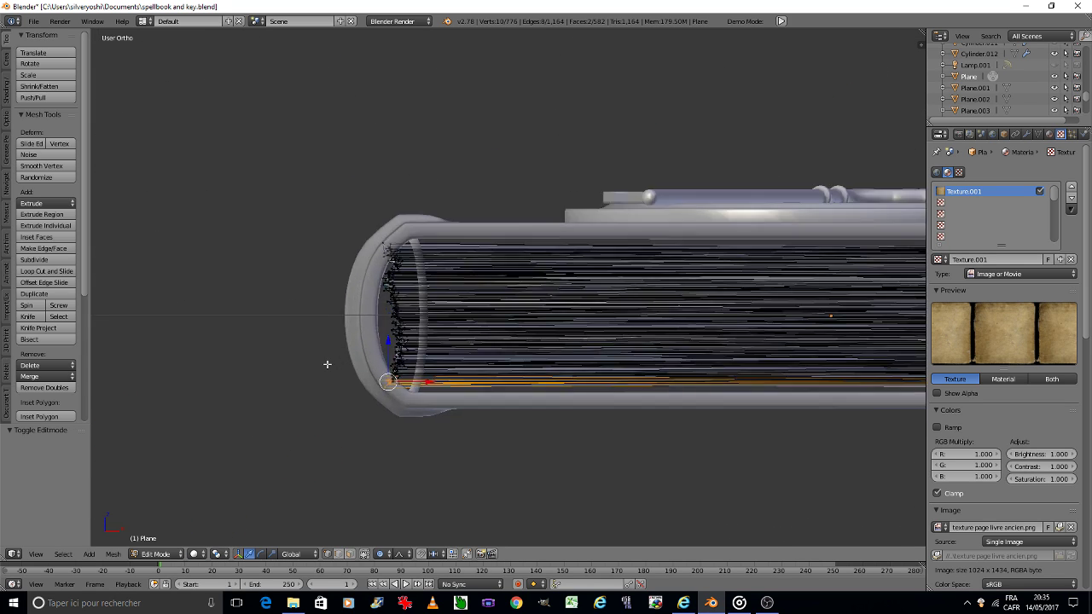
right_click(376, 249)
key(ctrl+l)
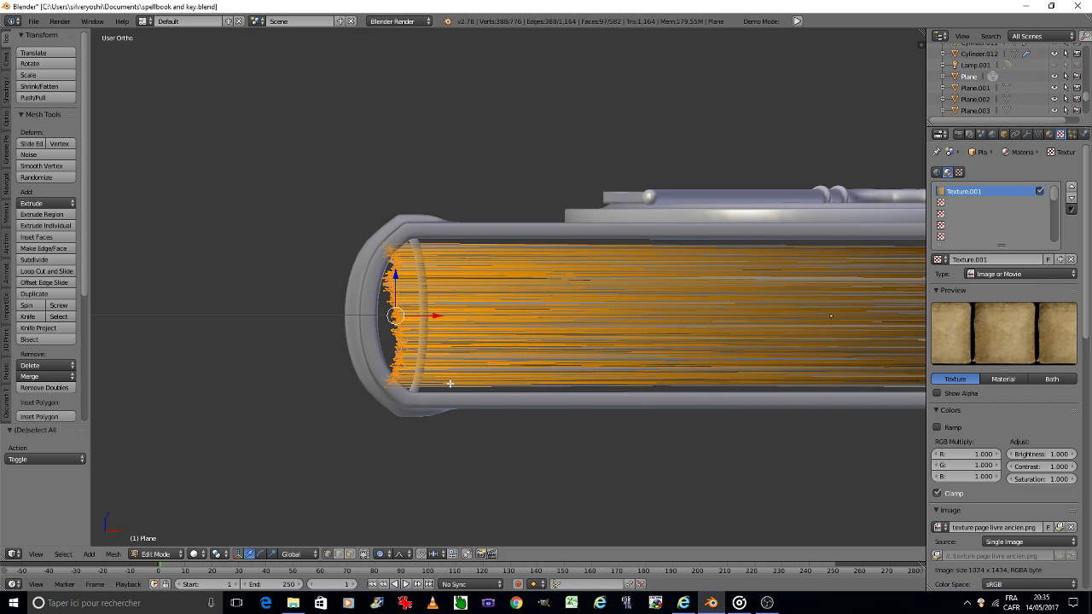
key(g)
key(x)
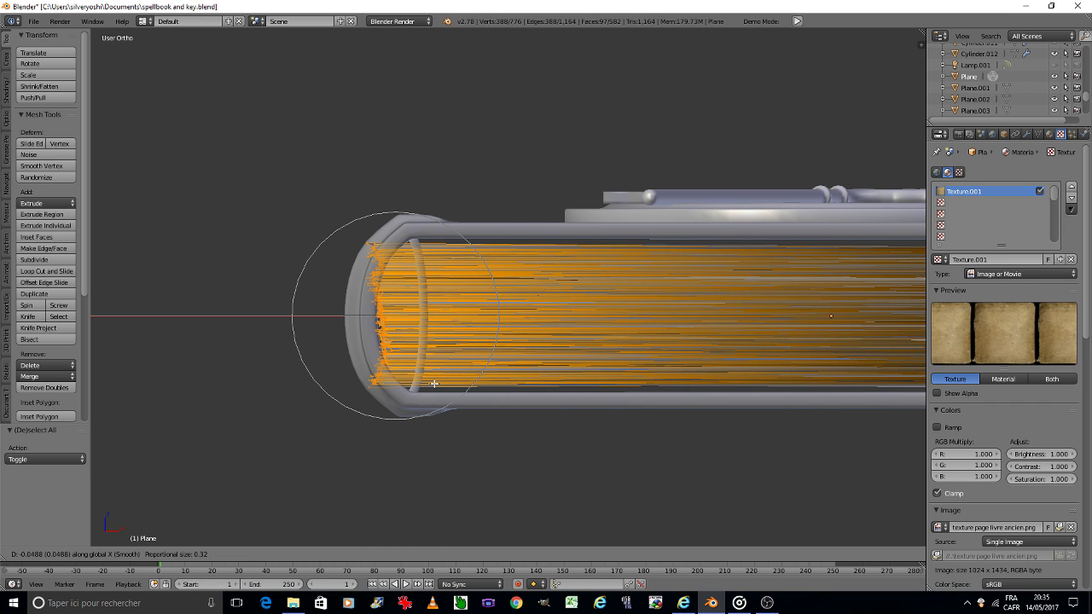
click(435, 384)
Return to Object Mode, reveal the full book, go to camera view and save the file.
key(Tab)
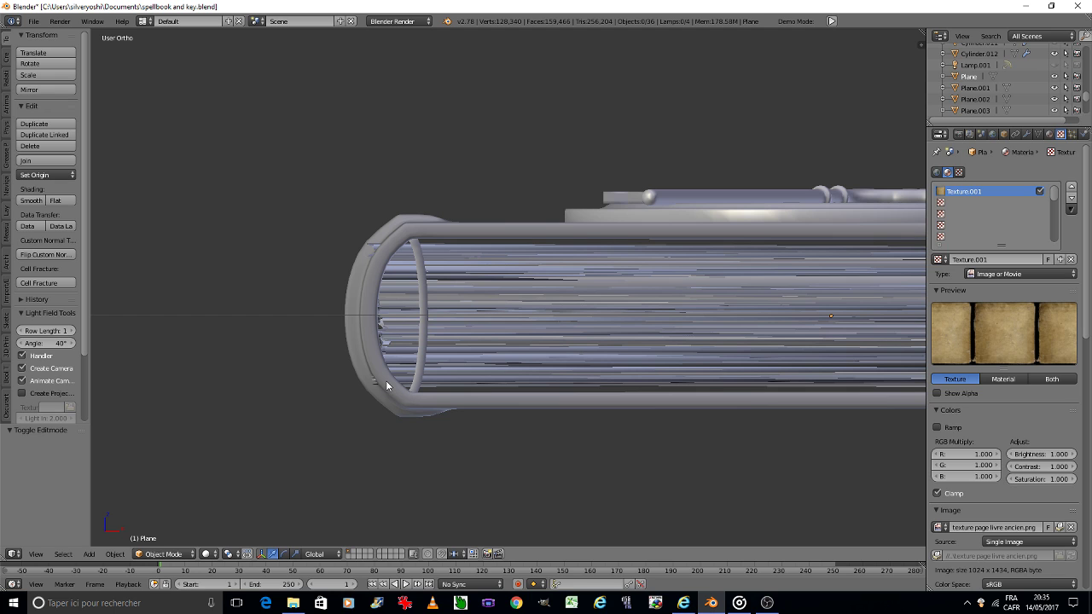
key(alt+b)
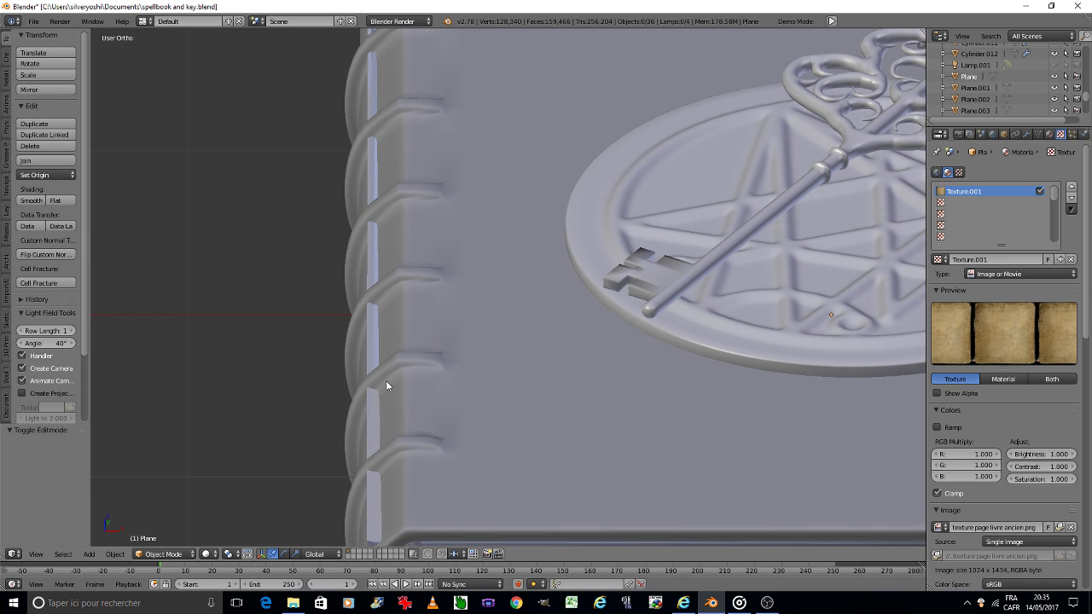
key(KP_0)
key(ctrl+s)
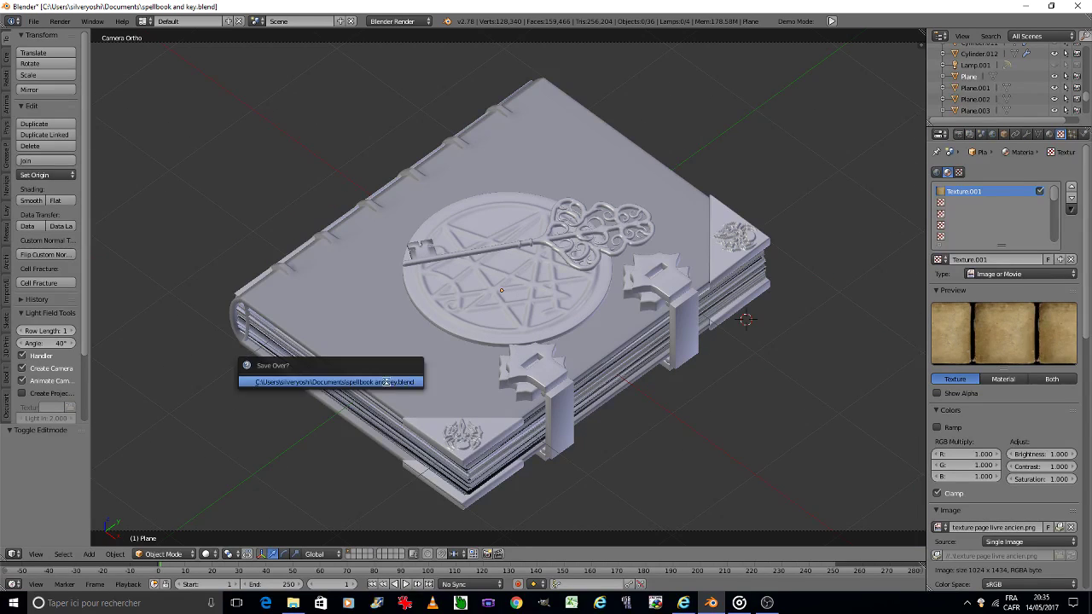
click(386, 380)
click(205, 554)
Switch to Rendered shading and orbit to inspect the textured cover, key and spine.
click(228, 480)
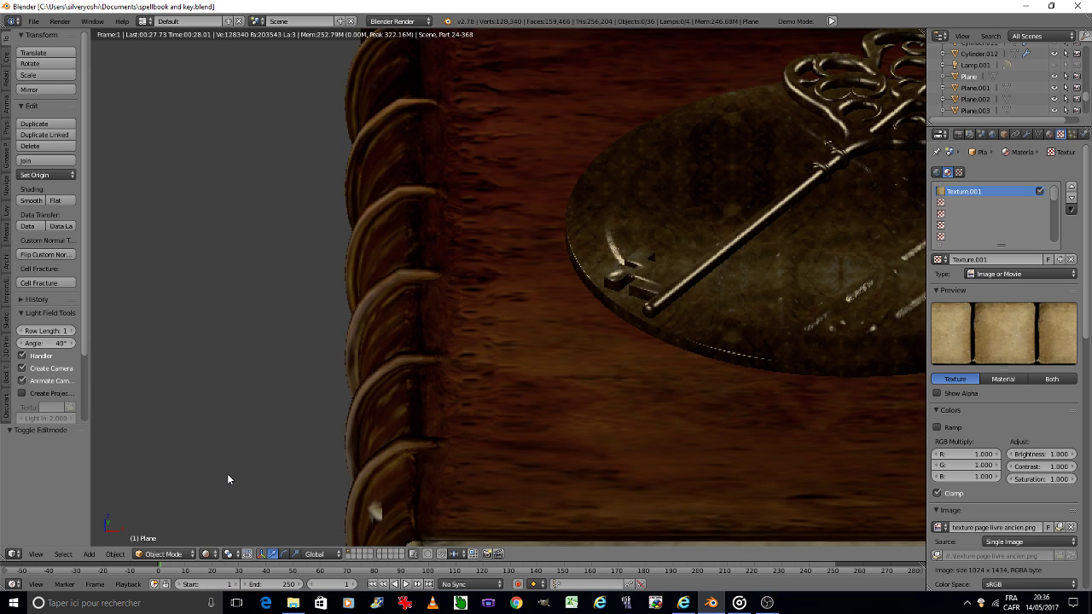
scroll(339, 384, down, 4)
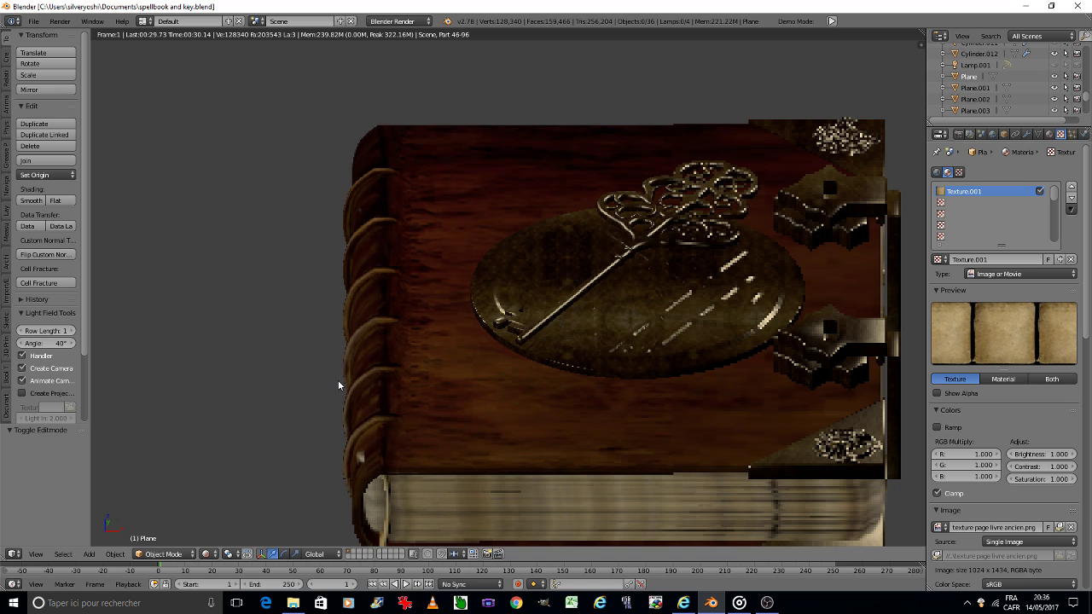
middle_drag(338, 379, 337, 380)
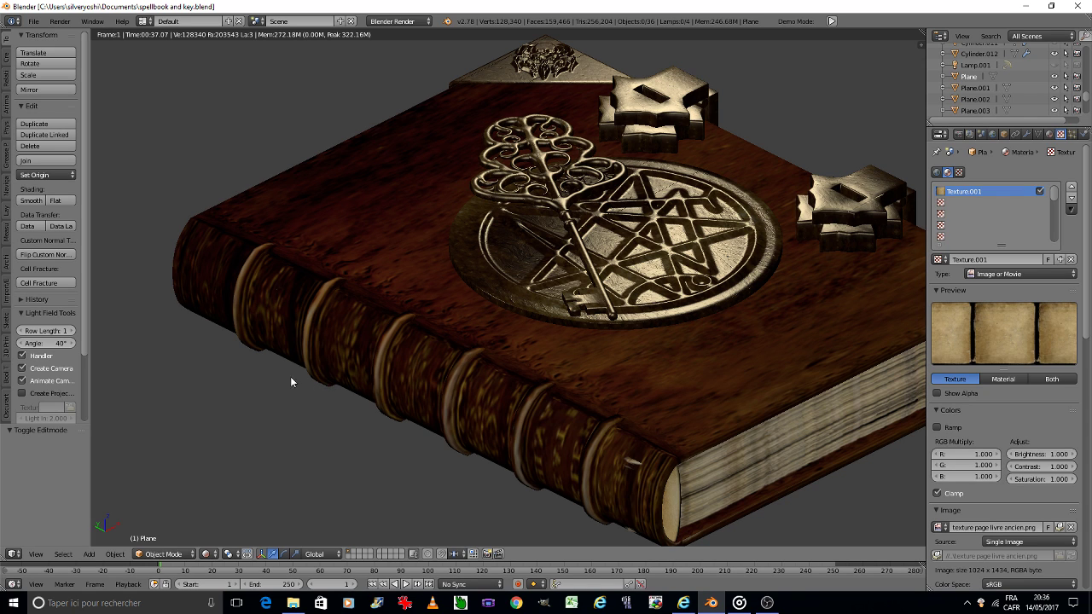
Switch to solid shading, maximise the viewport and enter Edit Mode with X-ray off.
click(206, 554)
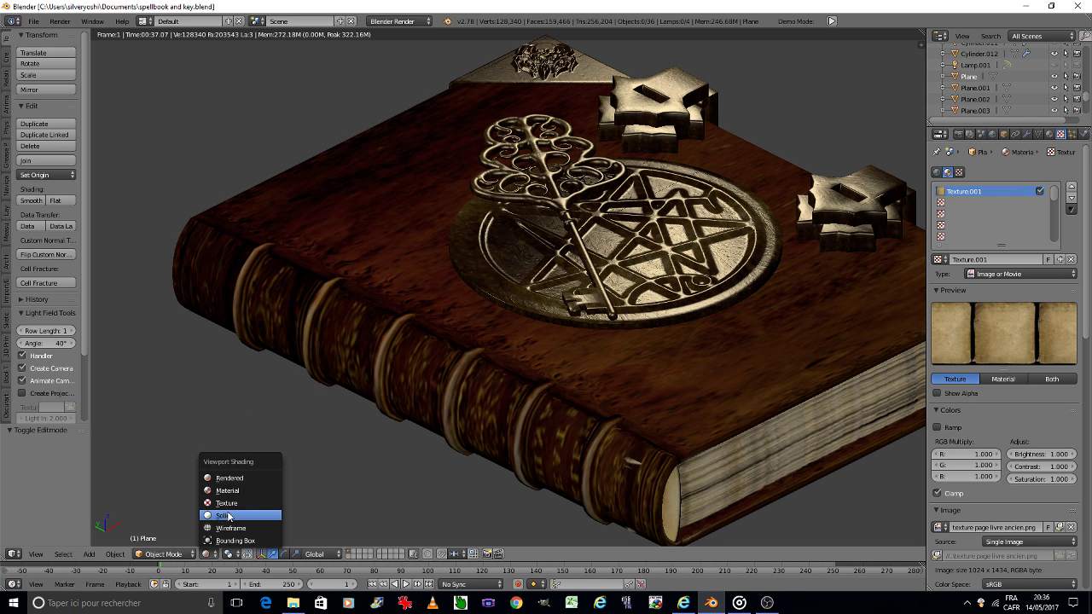
click(232, 514)
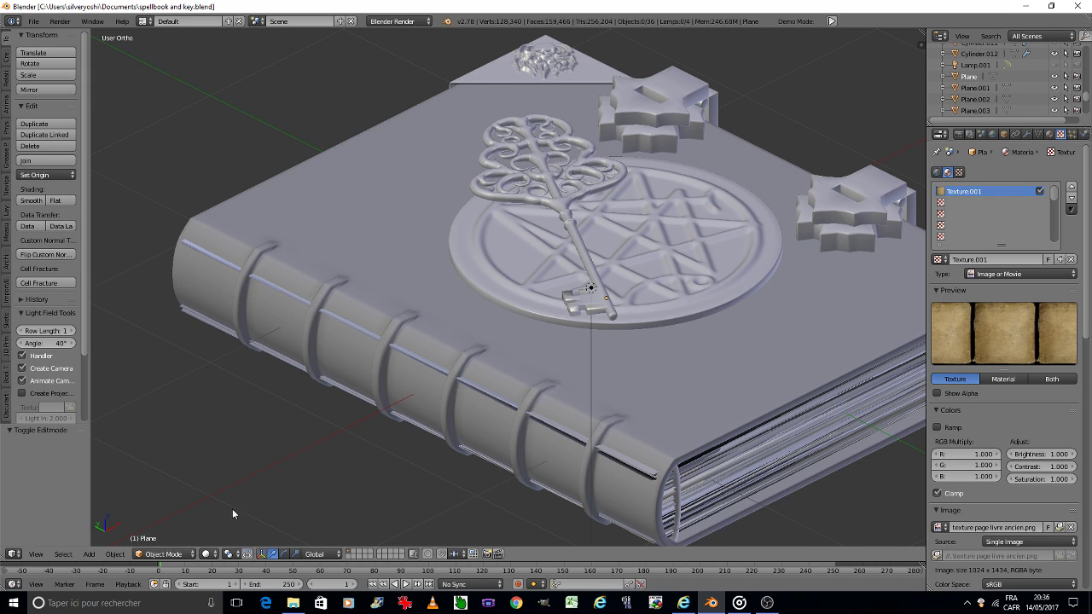
key(ctrl+space)
key(Tab)
click(636, 471)
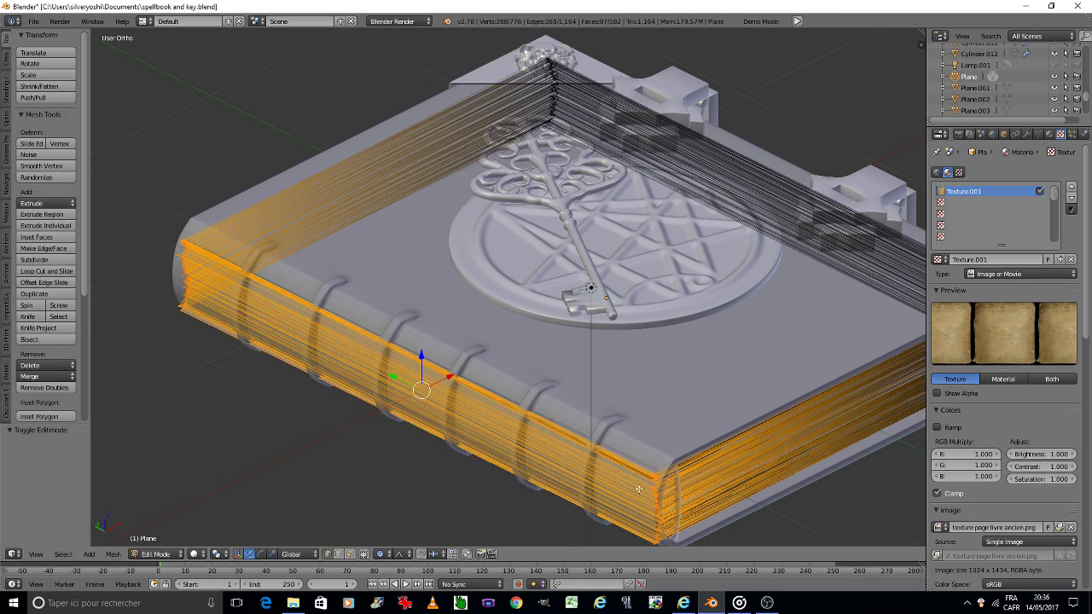
scroll(598, 410, up, 2)
scroll(556, 358, up, 4)
key(a)
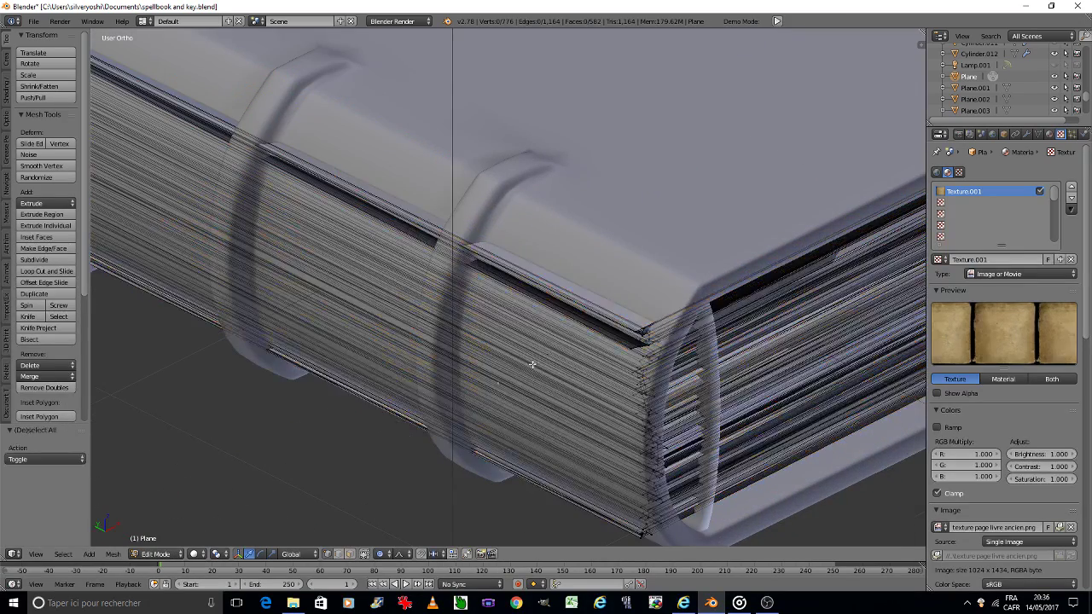
click(366, 556)
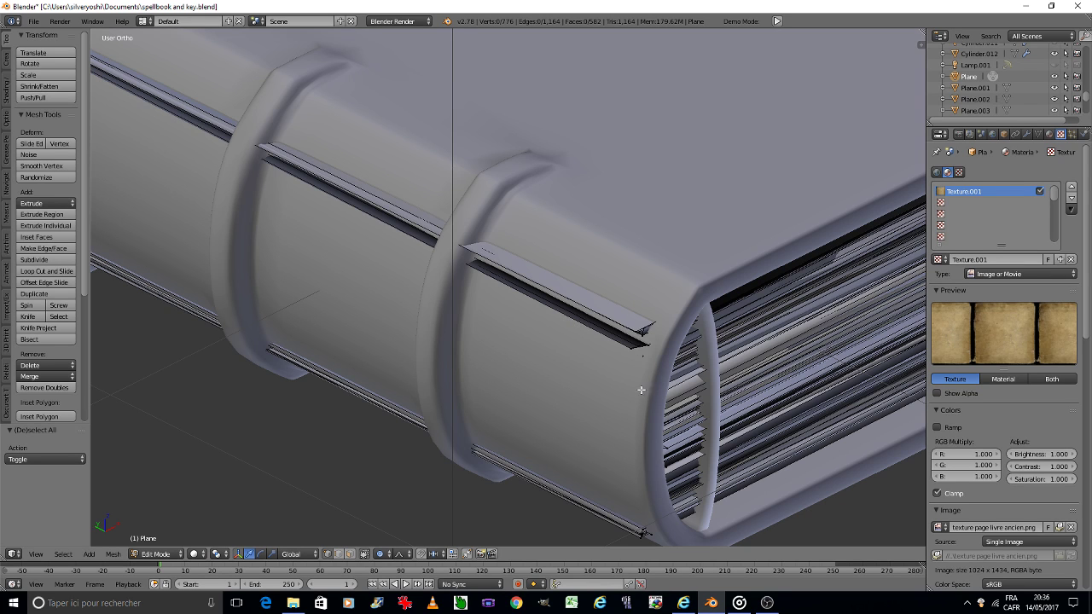
Select the edge loops of the upper and lower spine strips.
shift+middle_drag(640, 390, 625, 352)
click(609, 306)
alt+right_click(608, 306)
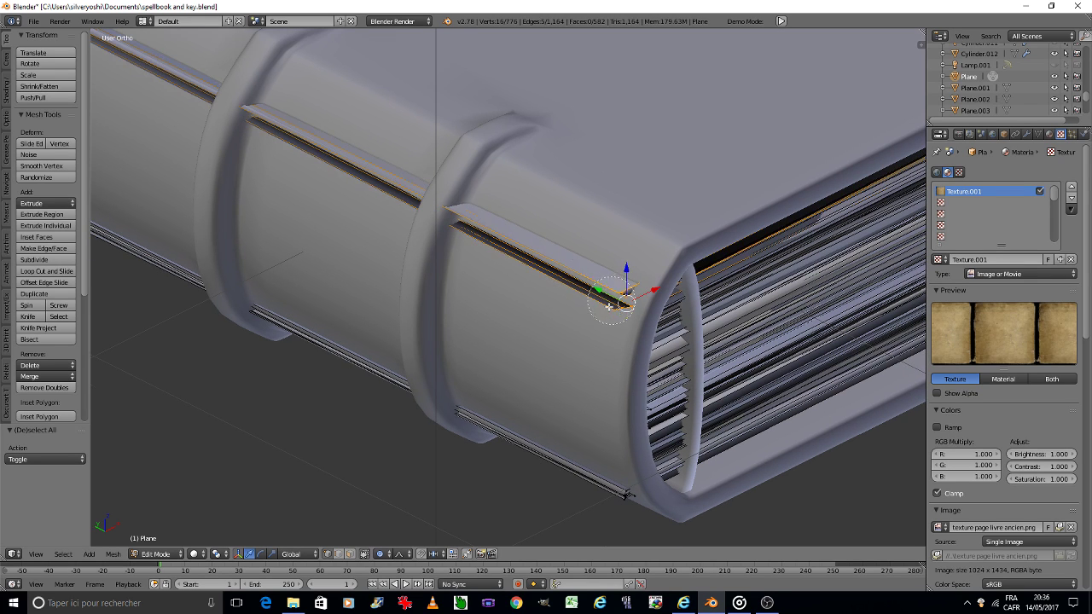
key(a)
alt+right_click(604, 305)
alt+shift+right_click(627, 492)
mouse_move(338, 333)
middle_down()
mouse_move(165, 242)
mouse_move(475, 311)
middle_up()
middle_drag(253, 186, 317, 216)
scroll(317, 216, up, 3)
key(c)
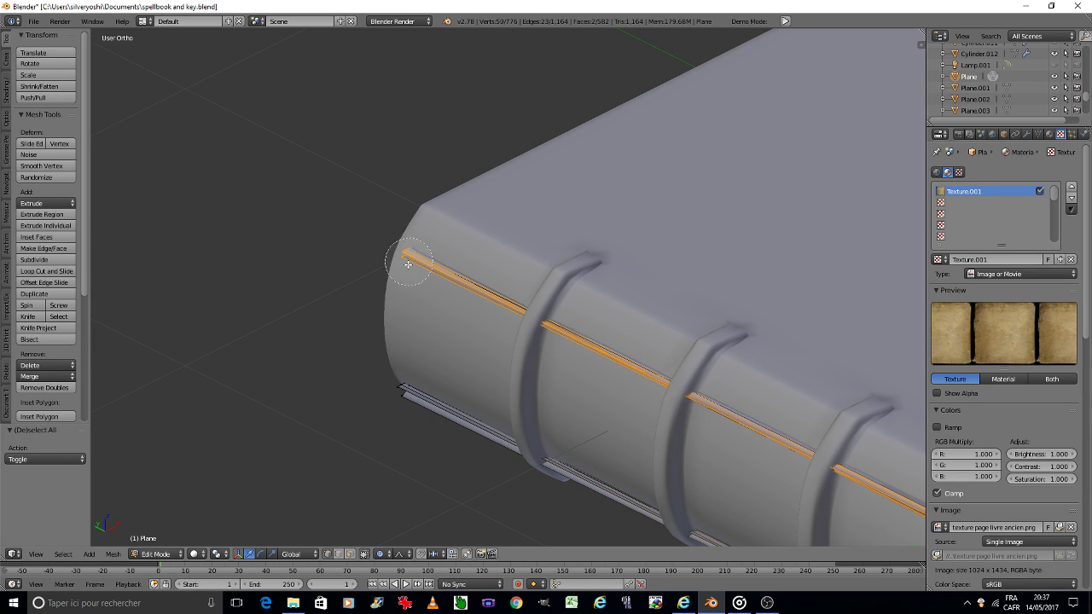
click(409, 390)
right_click(410, 390)
mouse_move(706, 440)
middle_down()
mouse_move(680, 439)
mouse_move(489, 330)
middle_up()
Turn off proportional editing and start moving the spine strips along X.
key(g)
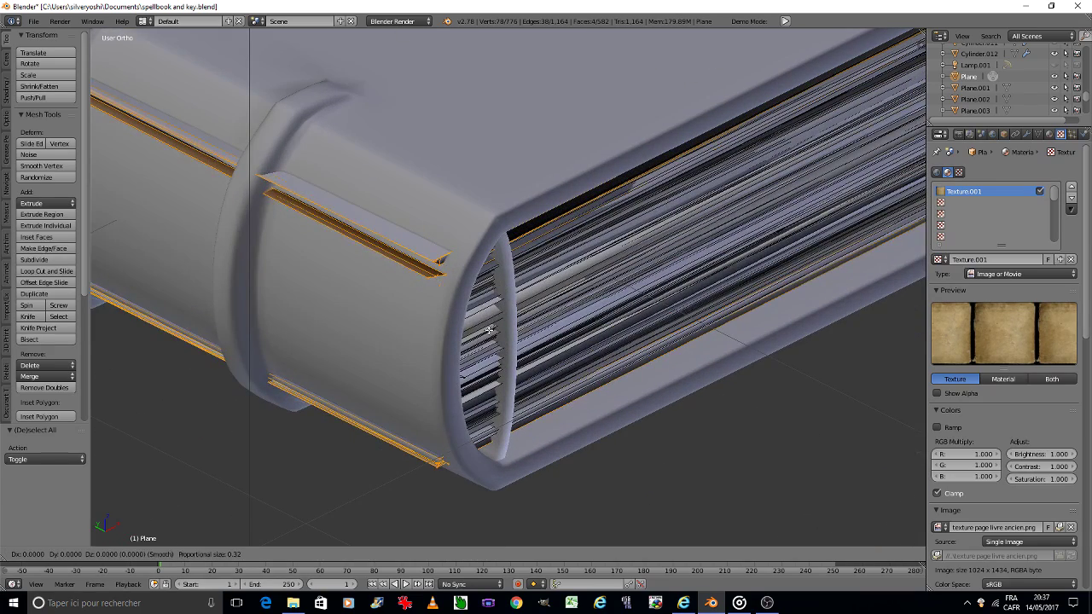
key(x)
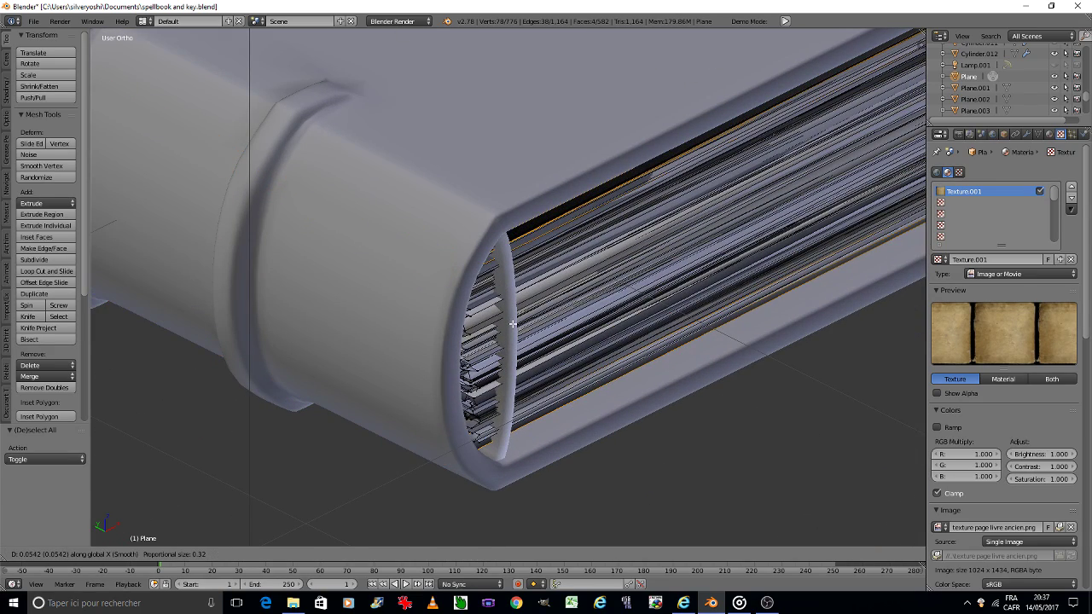
key(Escape)
click(390, 555)
click(402, 500)
key(g)
key(x)
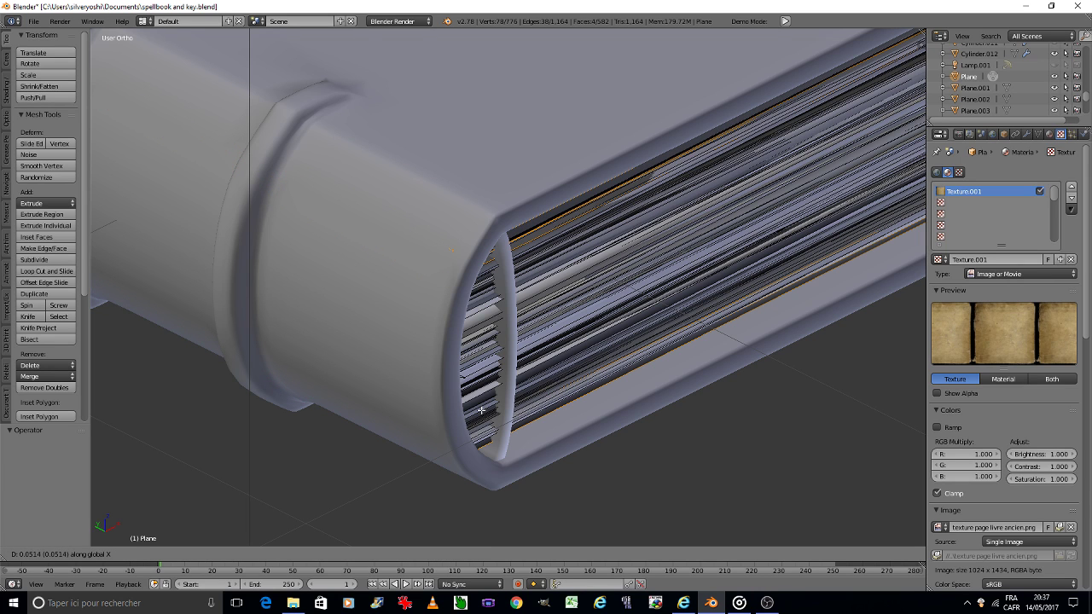
Confirm the spine strips' X shift and return to the camera view in Object Mode.
click(480, 410)
key(Tab)
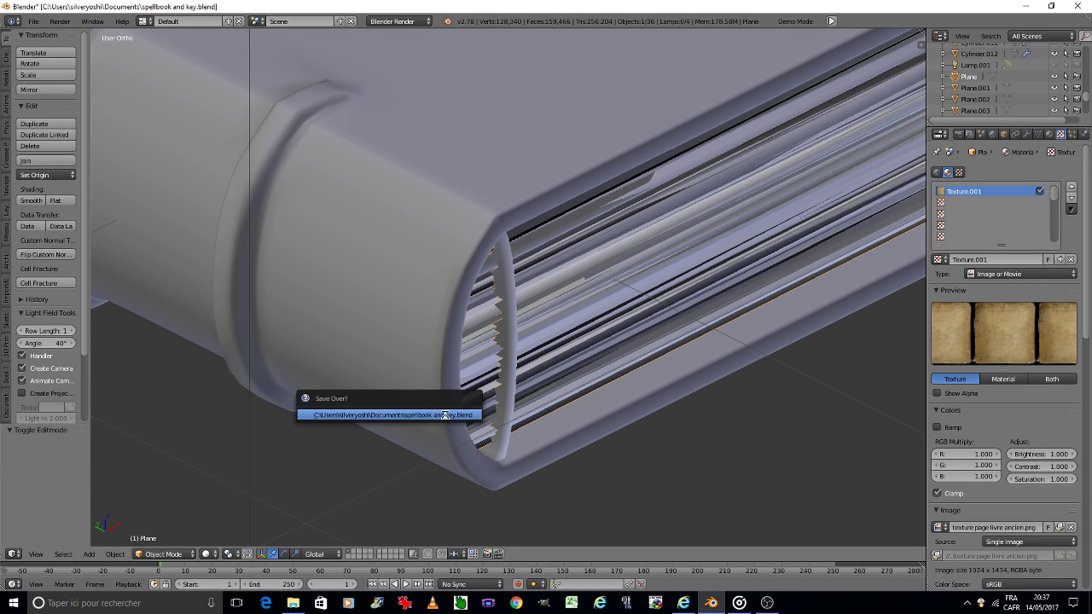
key(a)
key(KP_0)
Save the spellbook file and switch the viewport to Rendered preview.
key(ctrl+s)
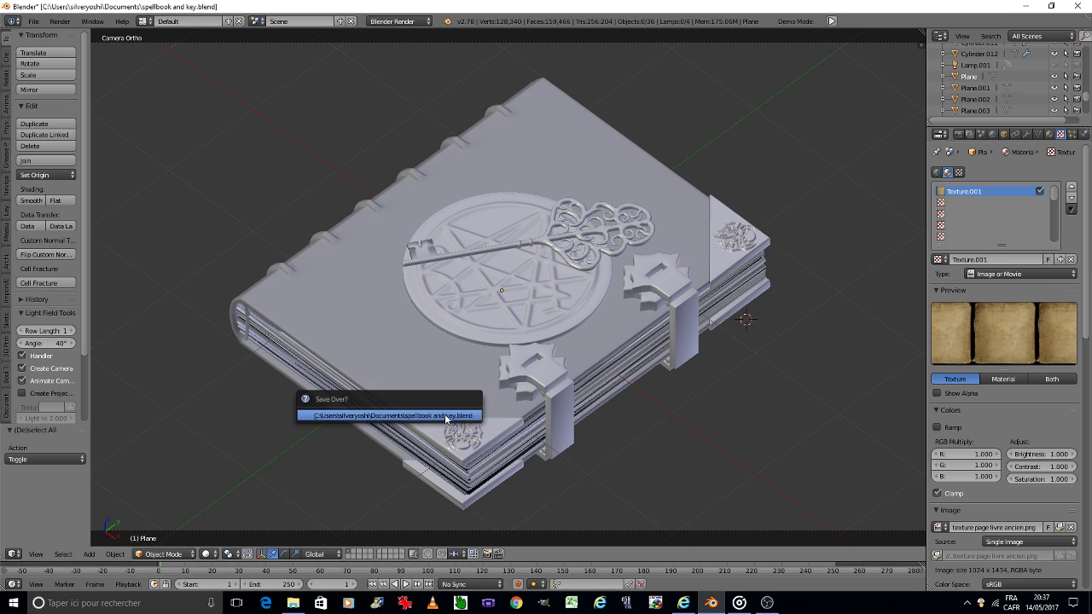
click(444, 414)
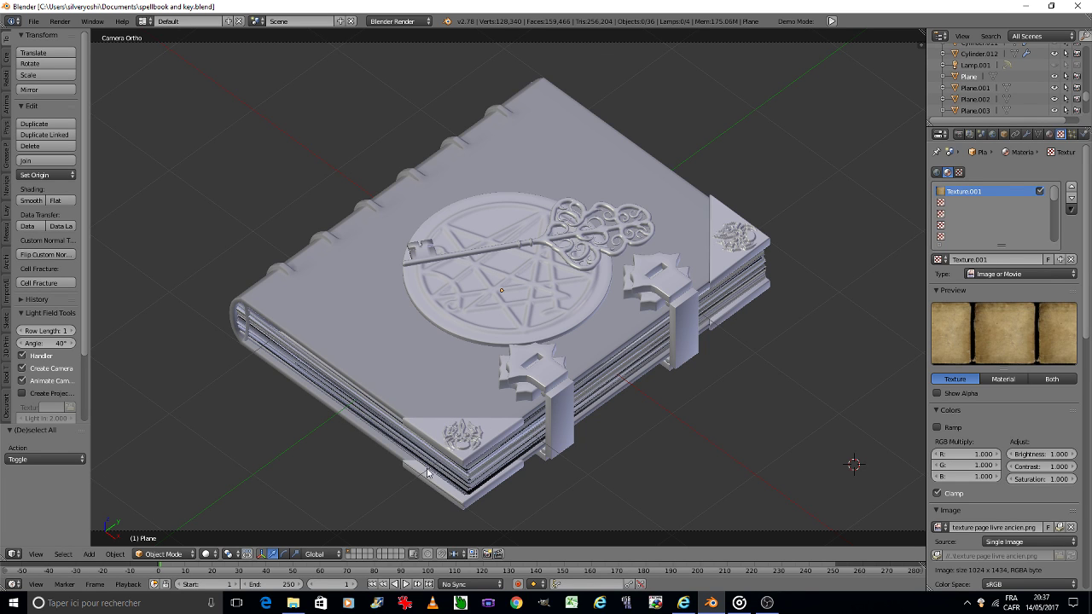
click(207, 553)
click(228, 479)
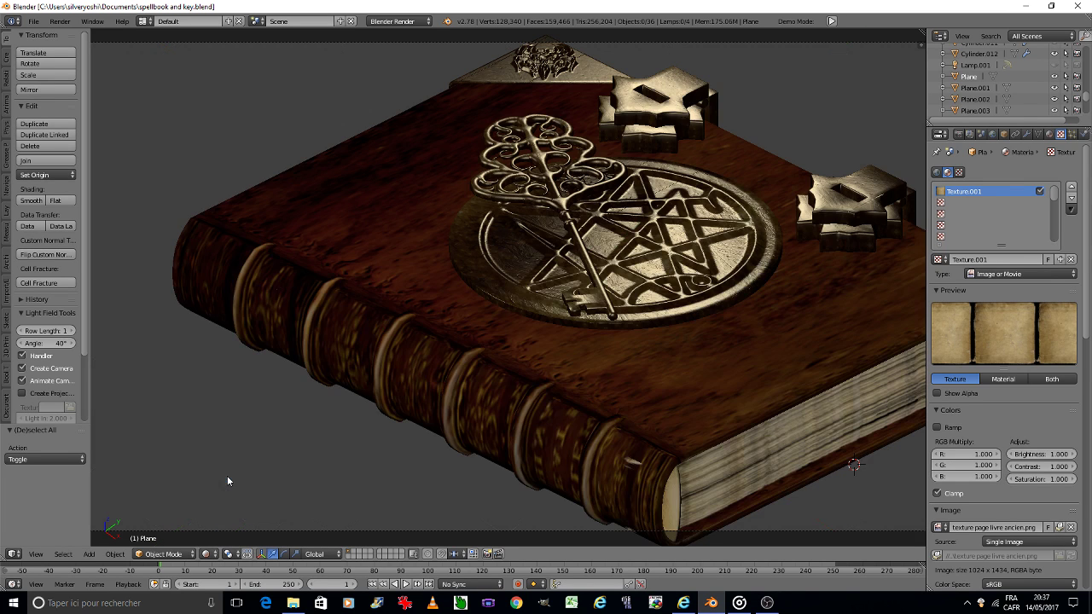